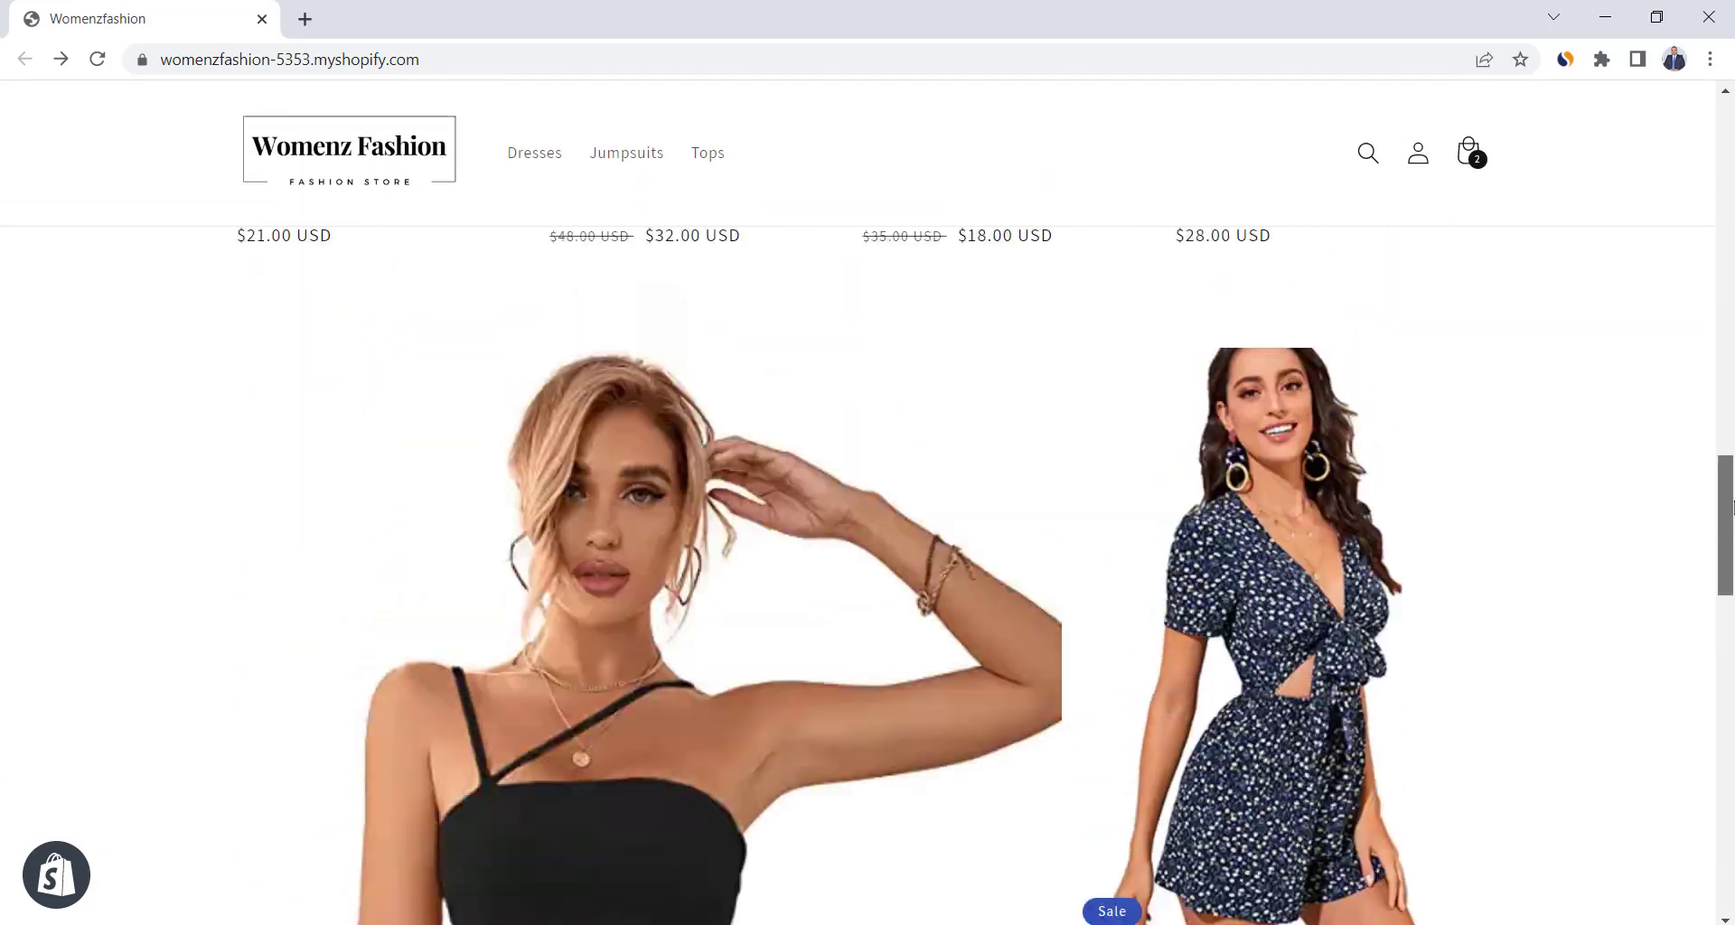
# Open the Black Mini Dress product page from the storefront and set its color to Red.
pyautogui.click(1356, 460)
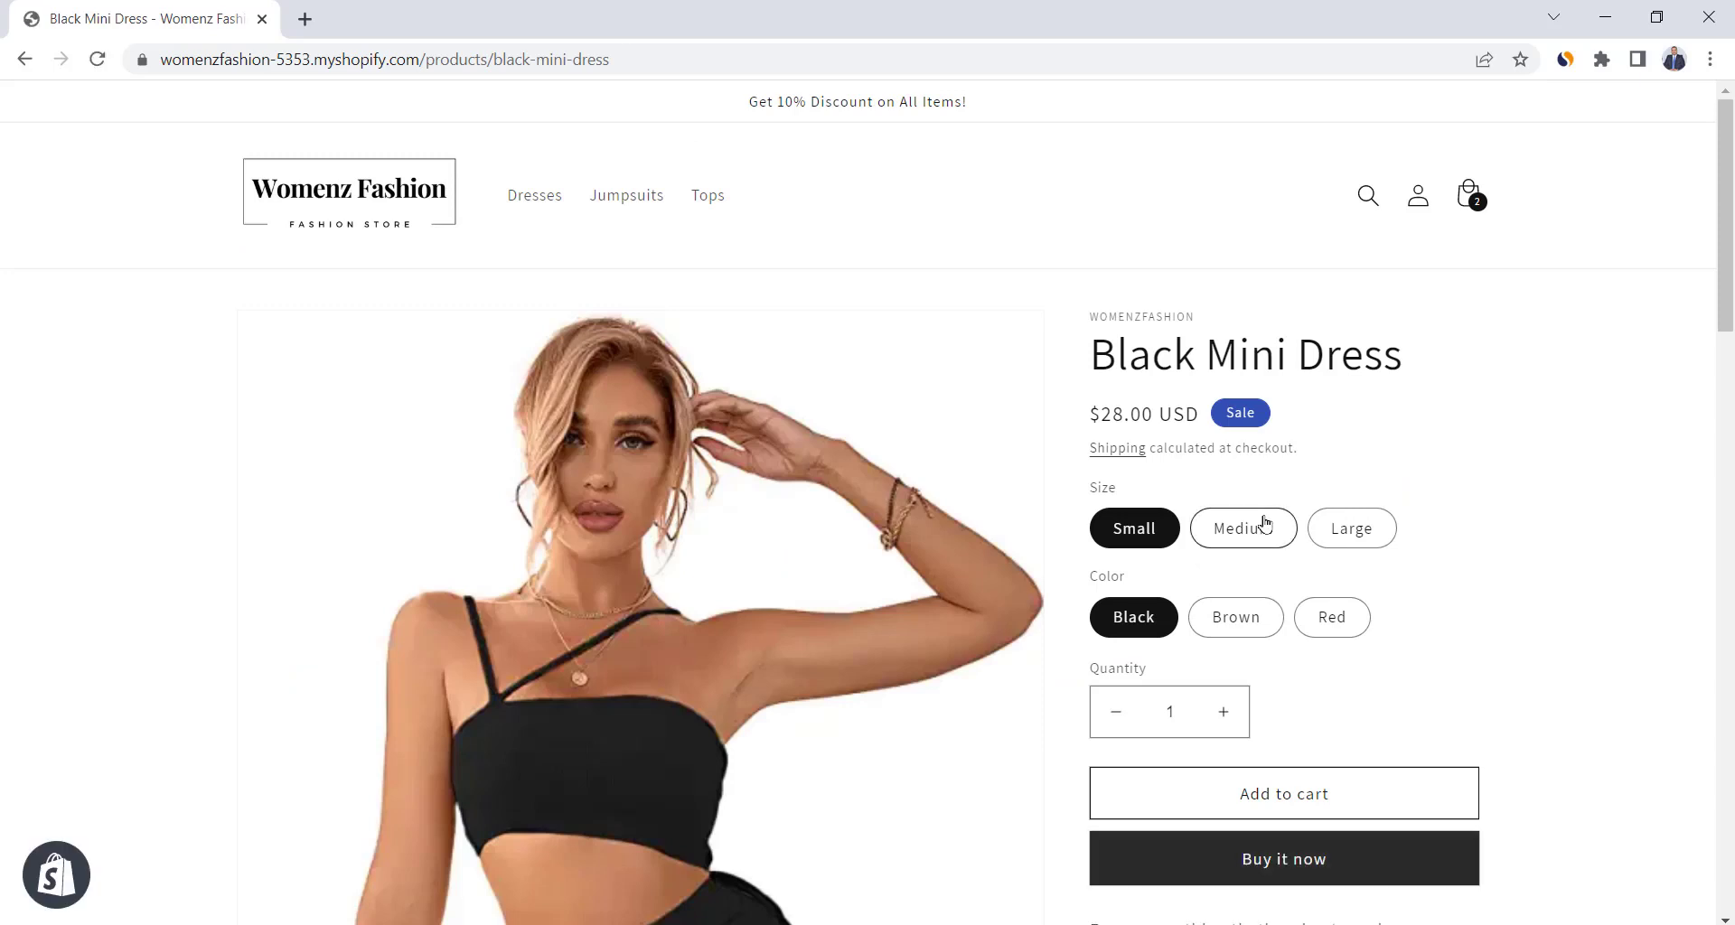
pyautogui.click(1232, 616)
pyautogui.scroll(-2, 1229, 612)
pyautogui.click(1336, 440)
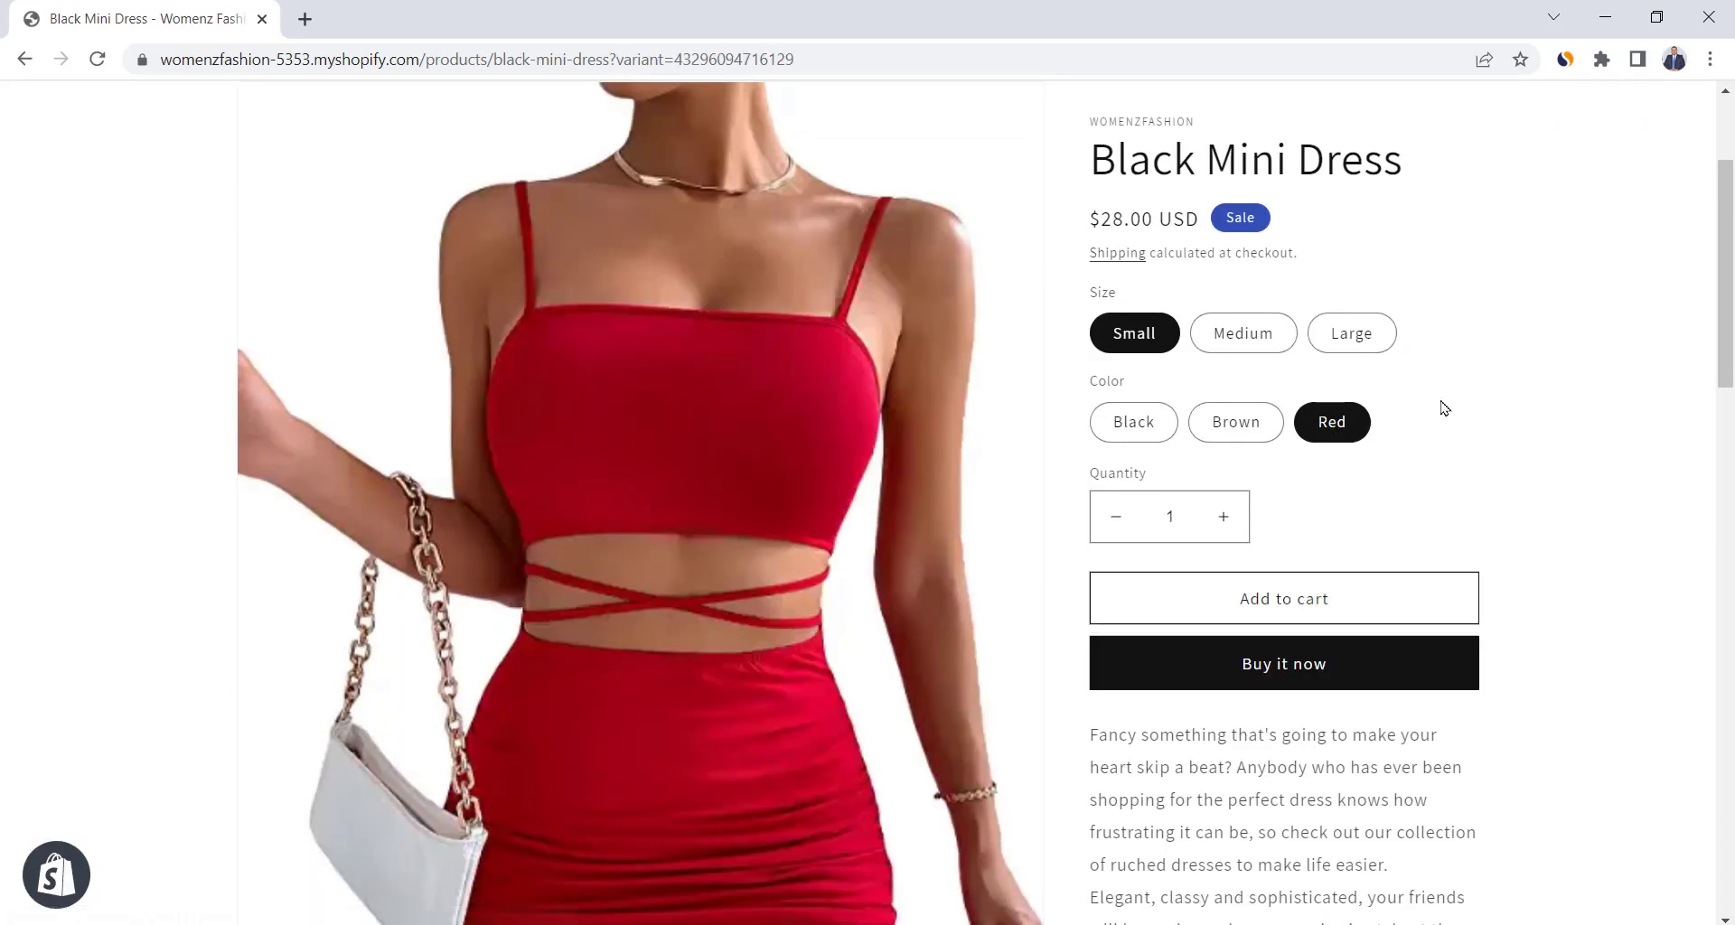
# Buy the small red Black Mini Dress immediately and look over the checkout information page.
pyautogui.moveTo(1722, 246); pyautogui.dragTo(1730, 590)
pyautogui.click(1355, 597)
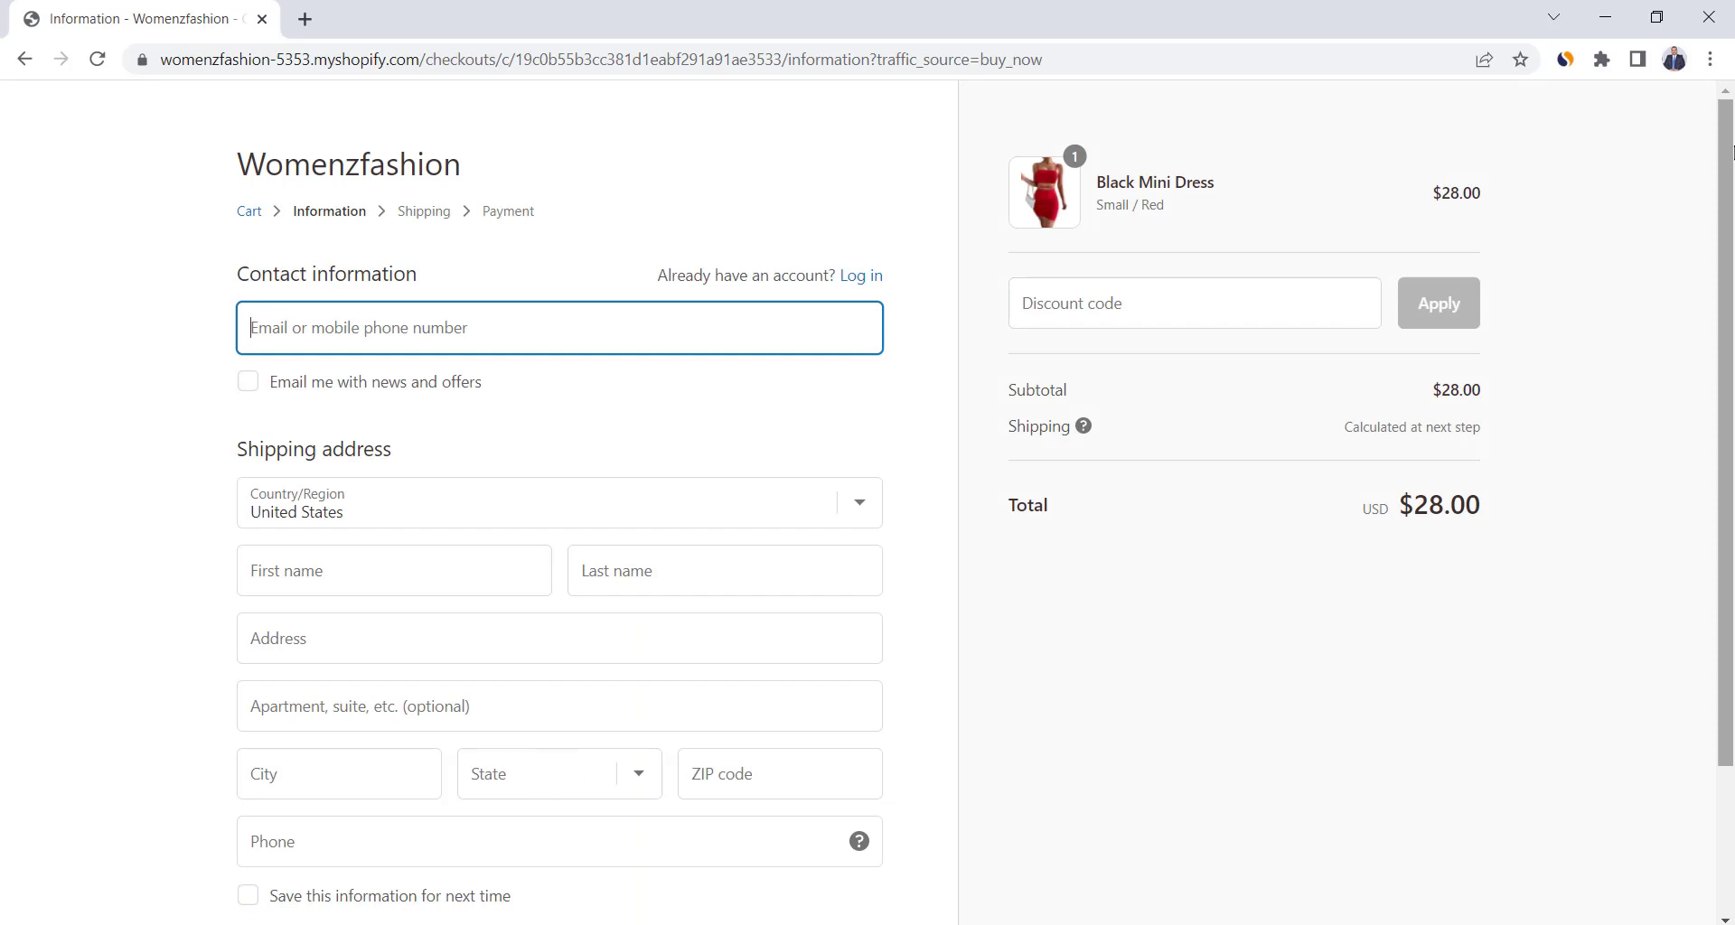
pyautogui.moveTo(1729, 154); pyautogui.dragTo(1726, 220)
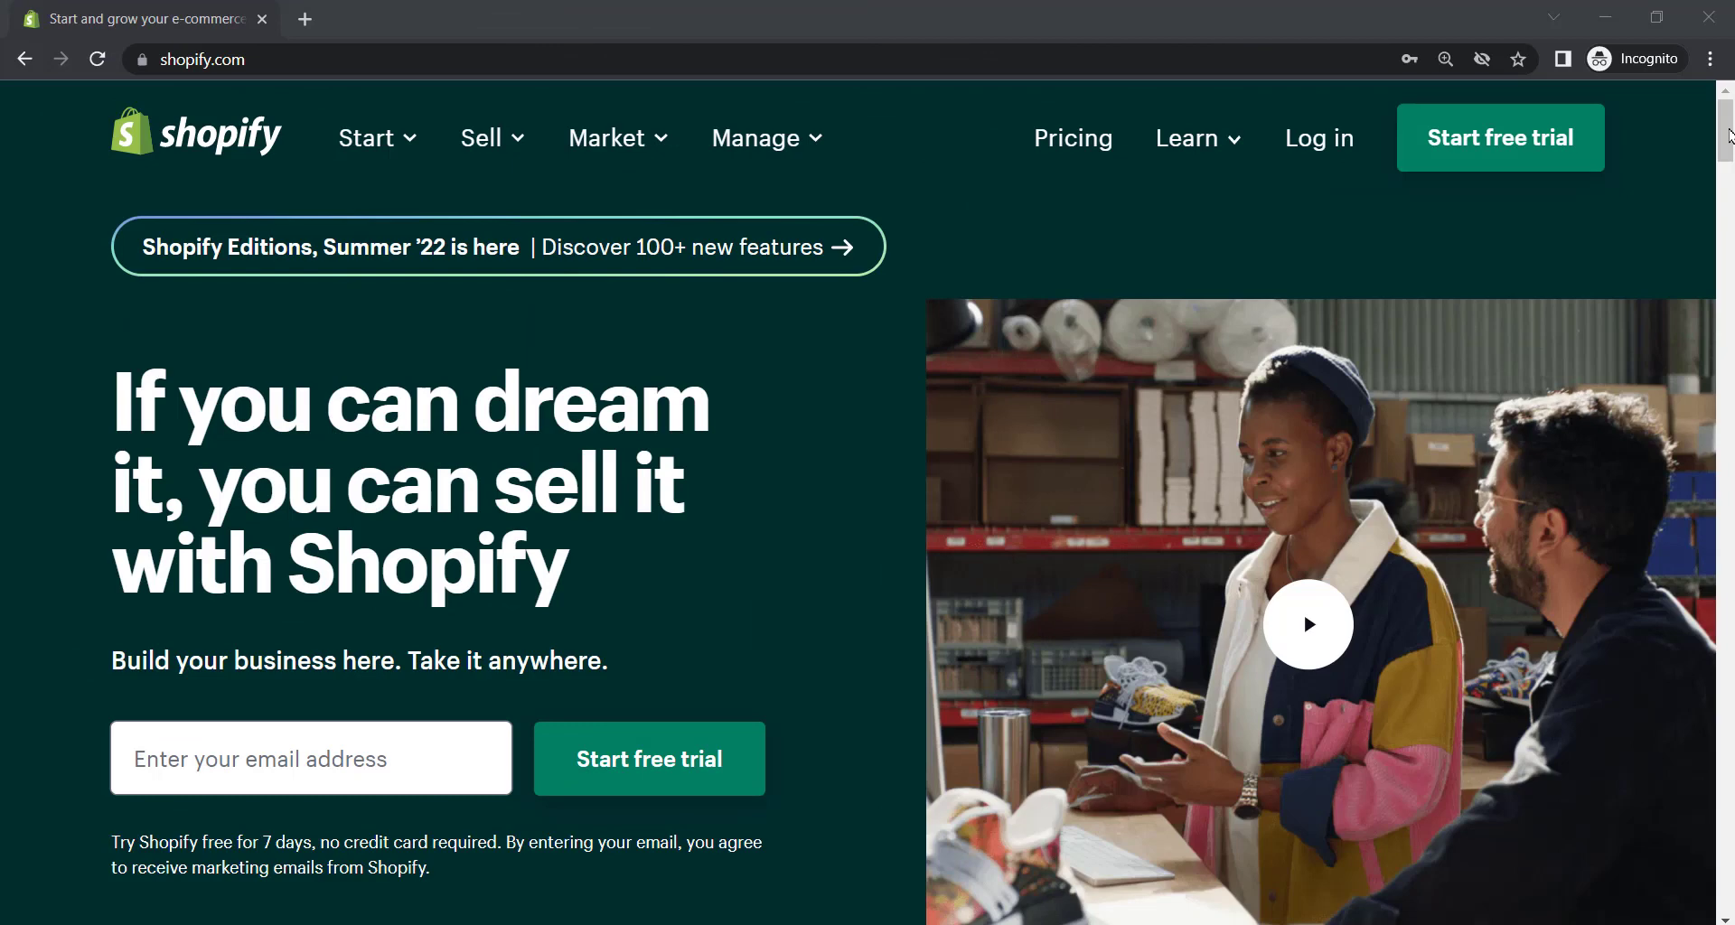
pyautogui.moveTo(1729, 135); pyautogui.dragTo(1729, 189)
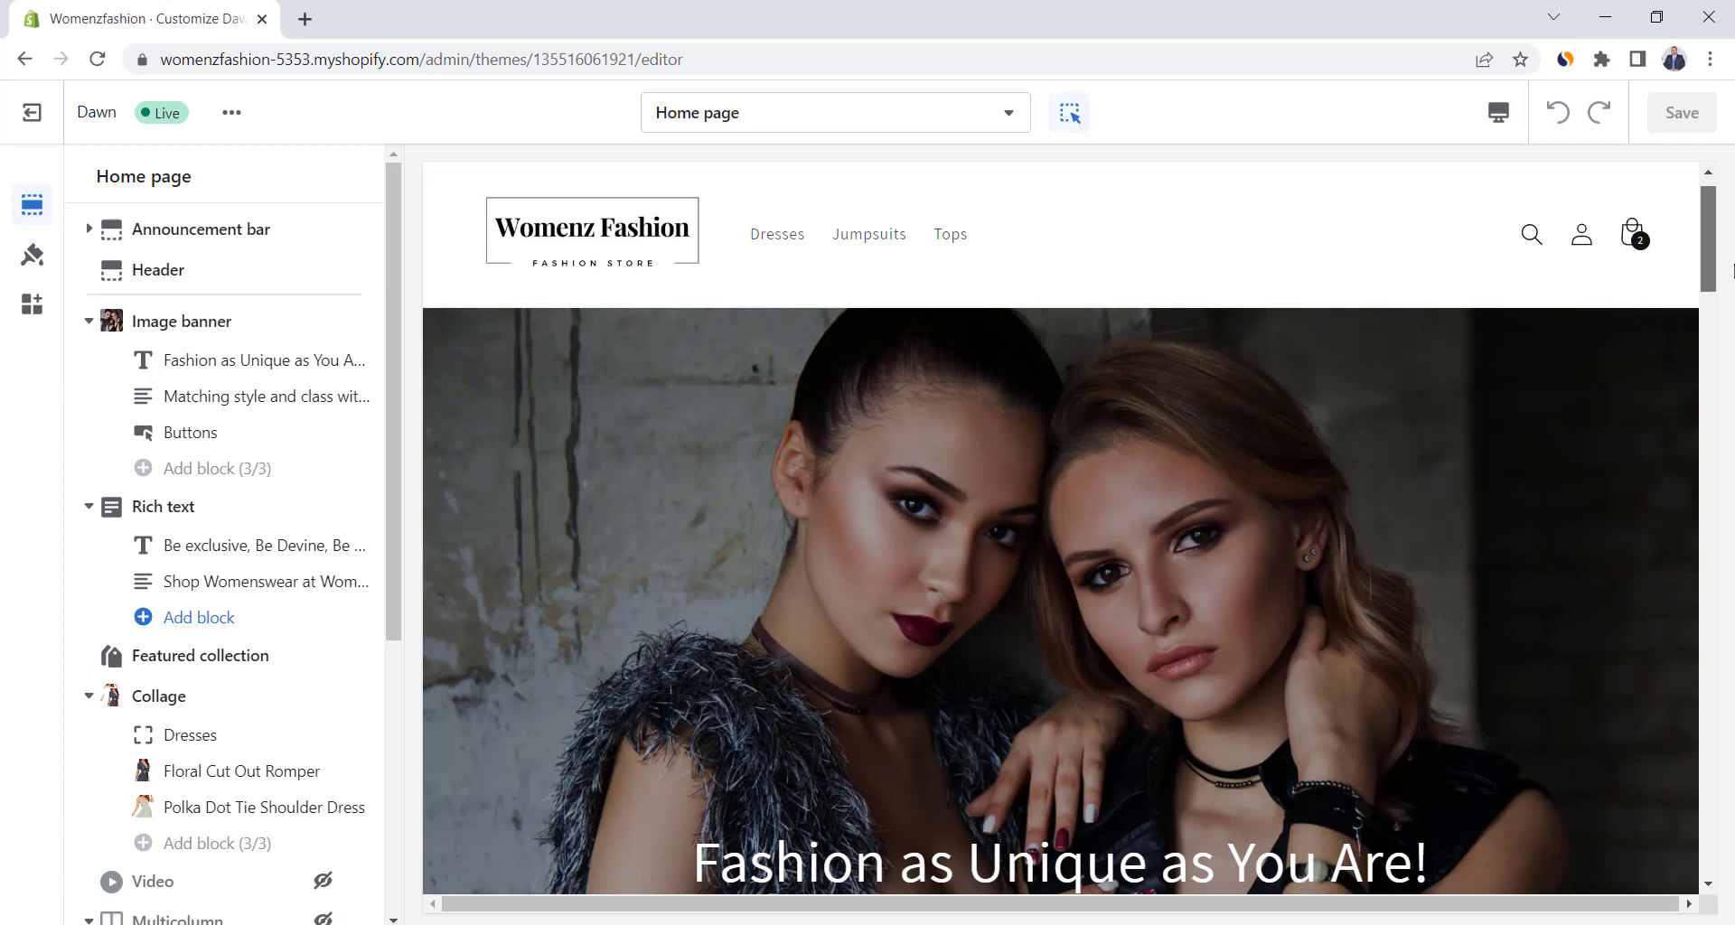
# Inspect the settings of the image banner heading and the rich text heading on the home page in the theme editor.
pyautogui.scroll(-5, 1723, 327)
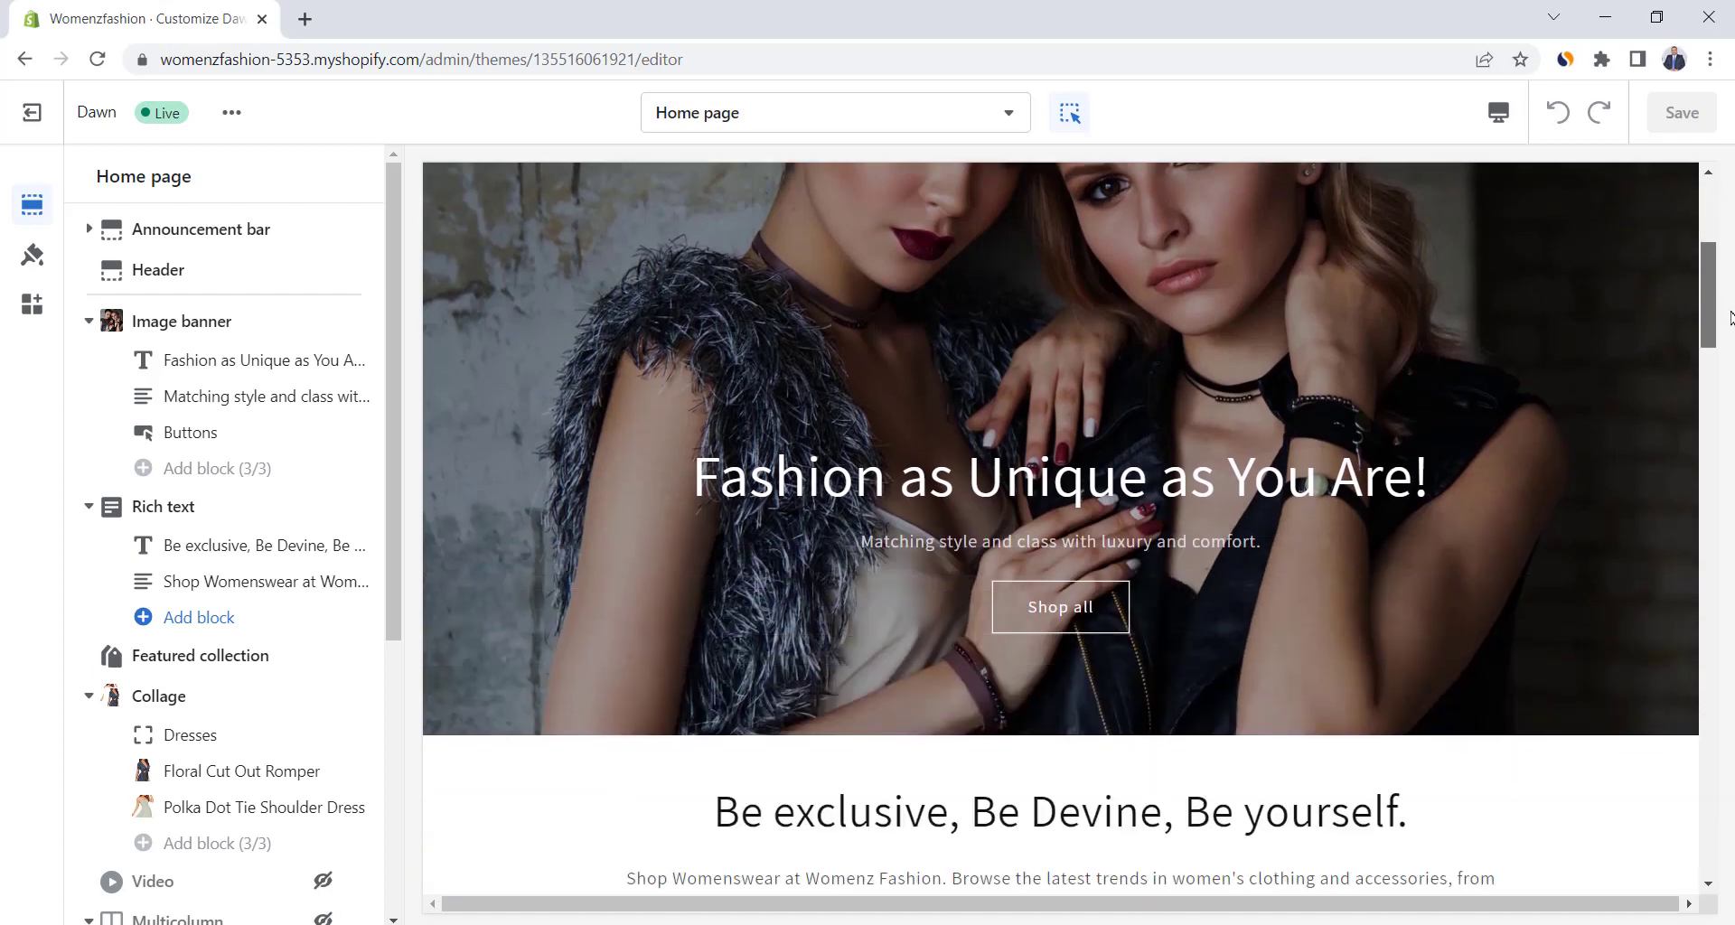
pyautogui.click(1376, 443)
pyautogui.scroll(-4, 1374, 437)
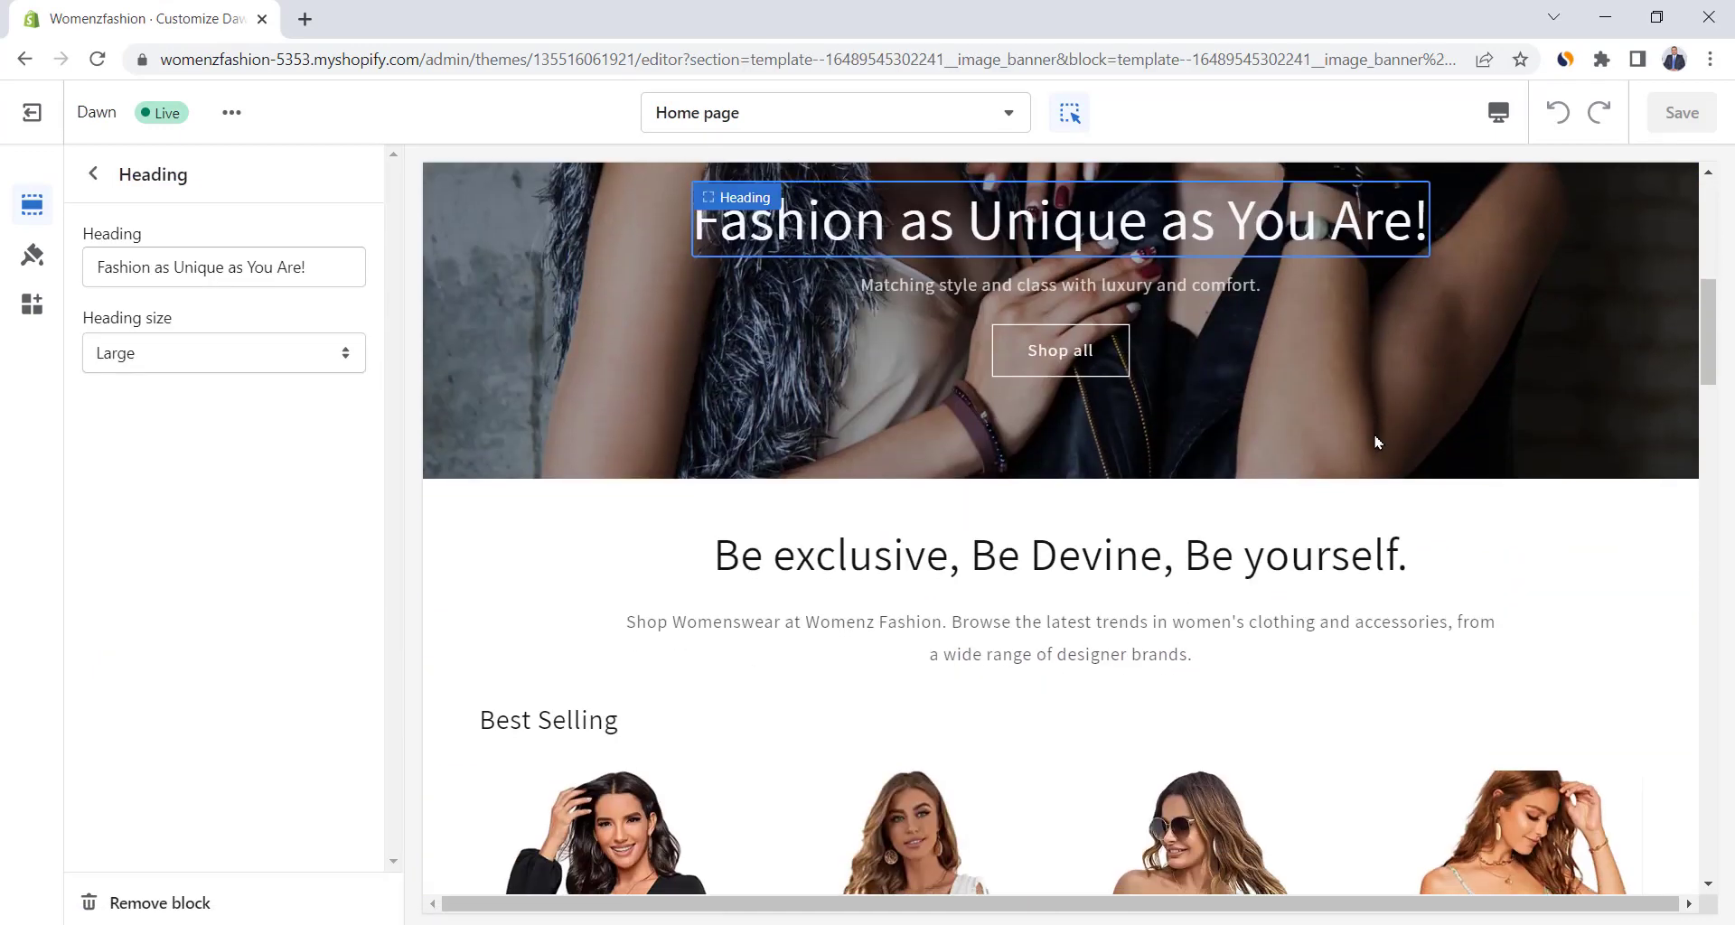
pyautogui.click(1251, 464)
pyautogui.scroll(-3, 1249, 465)
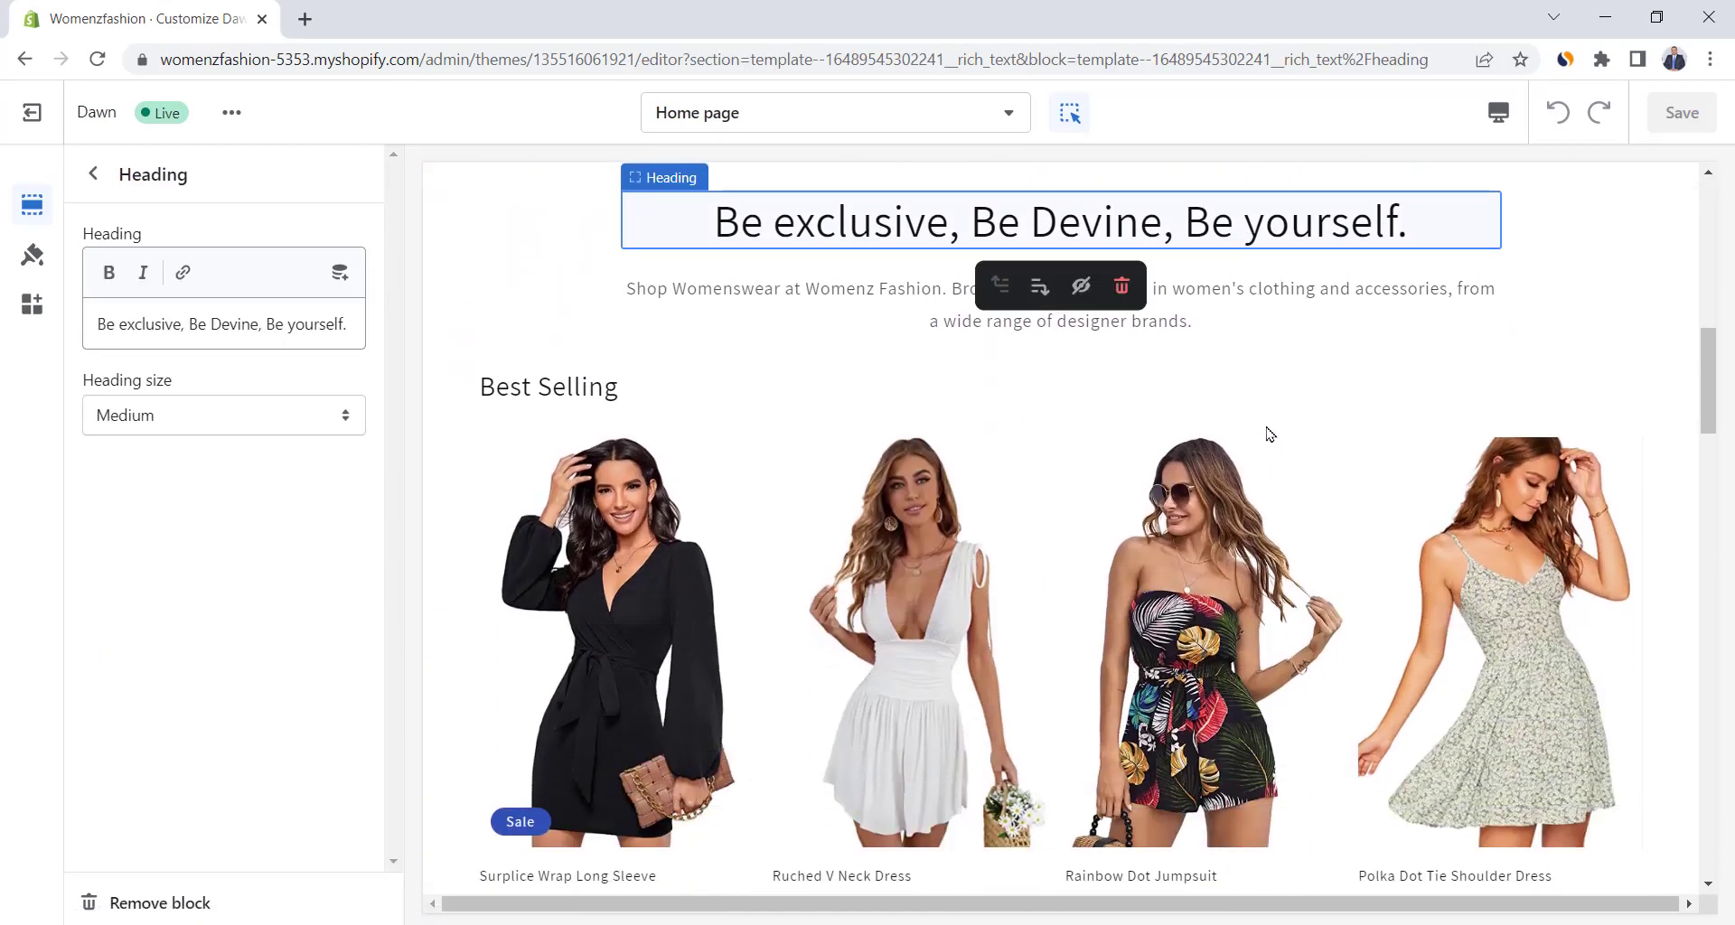
# Switch the theme preview to the mobile layout and look through the Black Mini Dress product page.
pyautogui.click(1498, 114)
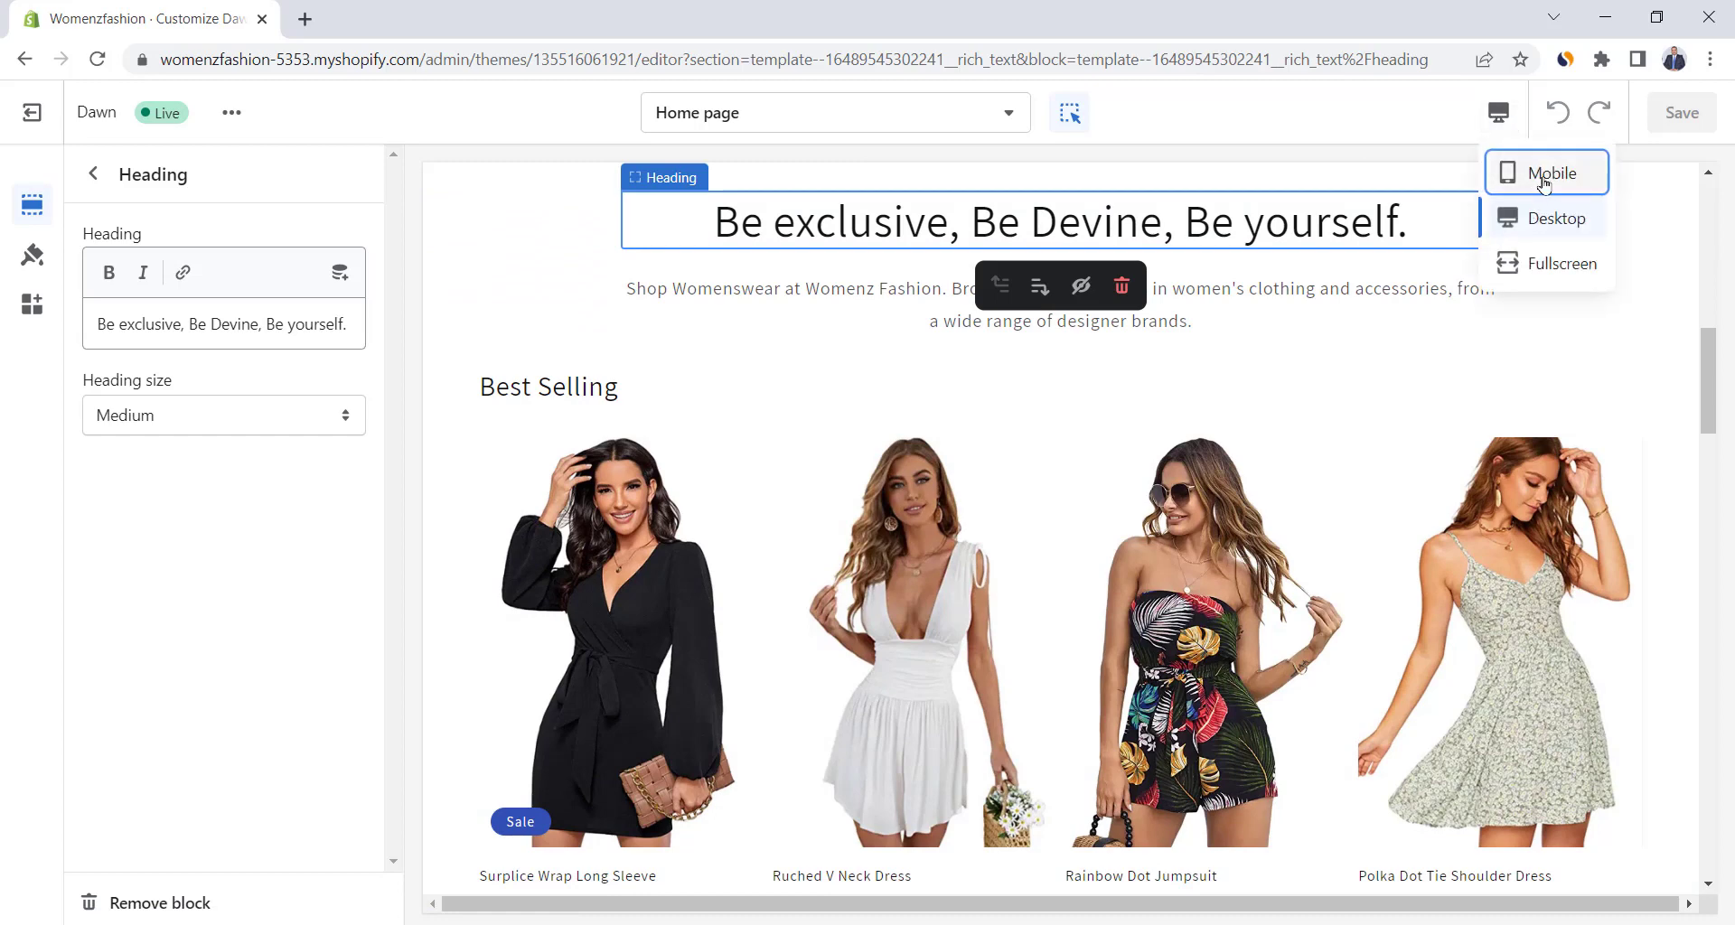
pyautogui.click(1536, 178)
pyautogui.moveTo(1271, 365); pyautogui.dragTo(1325, 472)
pyautogui.click(1130, 461)
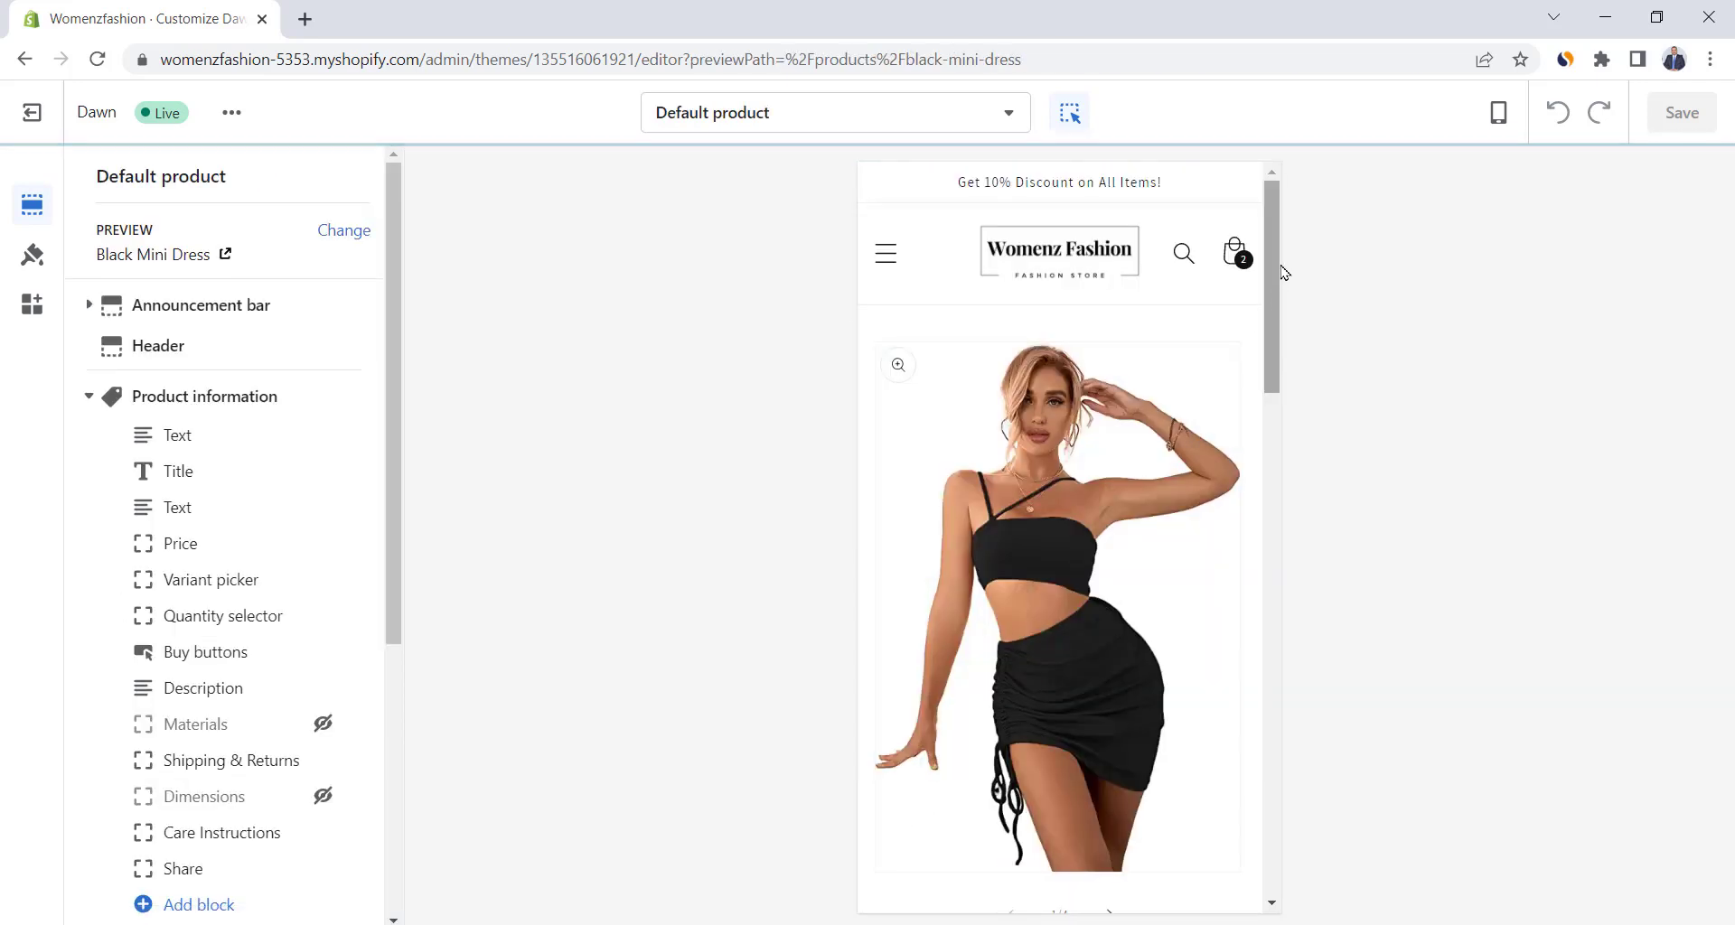
pyautogui.moveTo(1276, 263); pyautogui.dragTo(1246, 528)
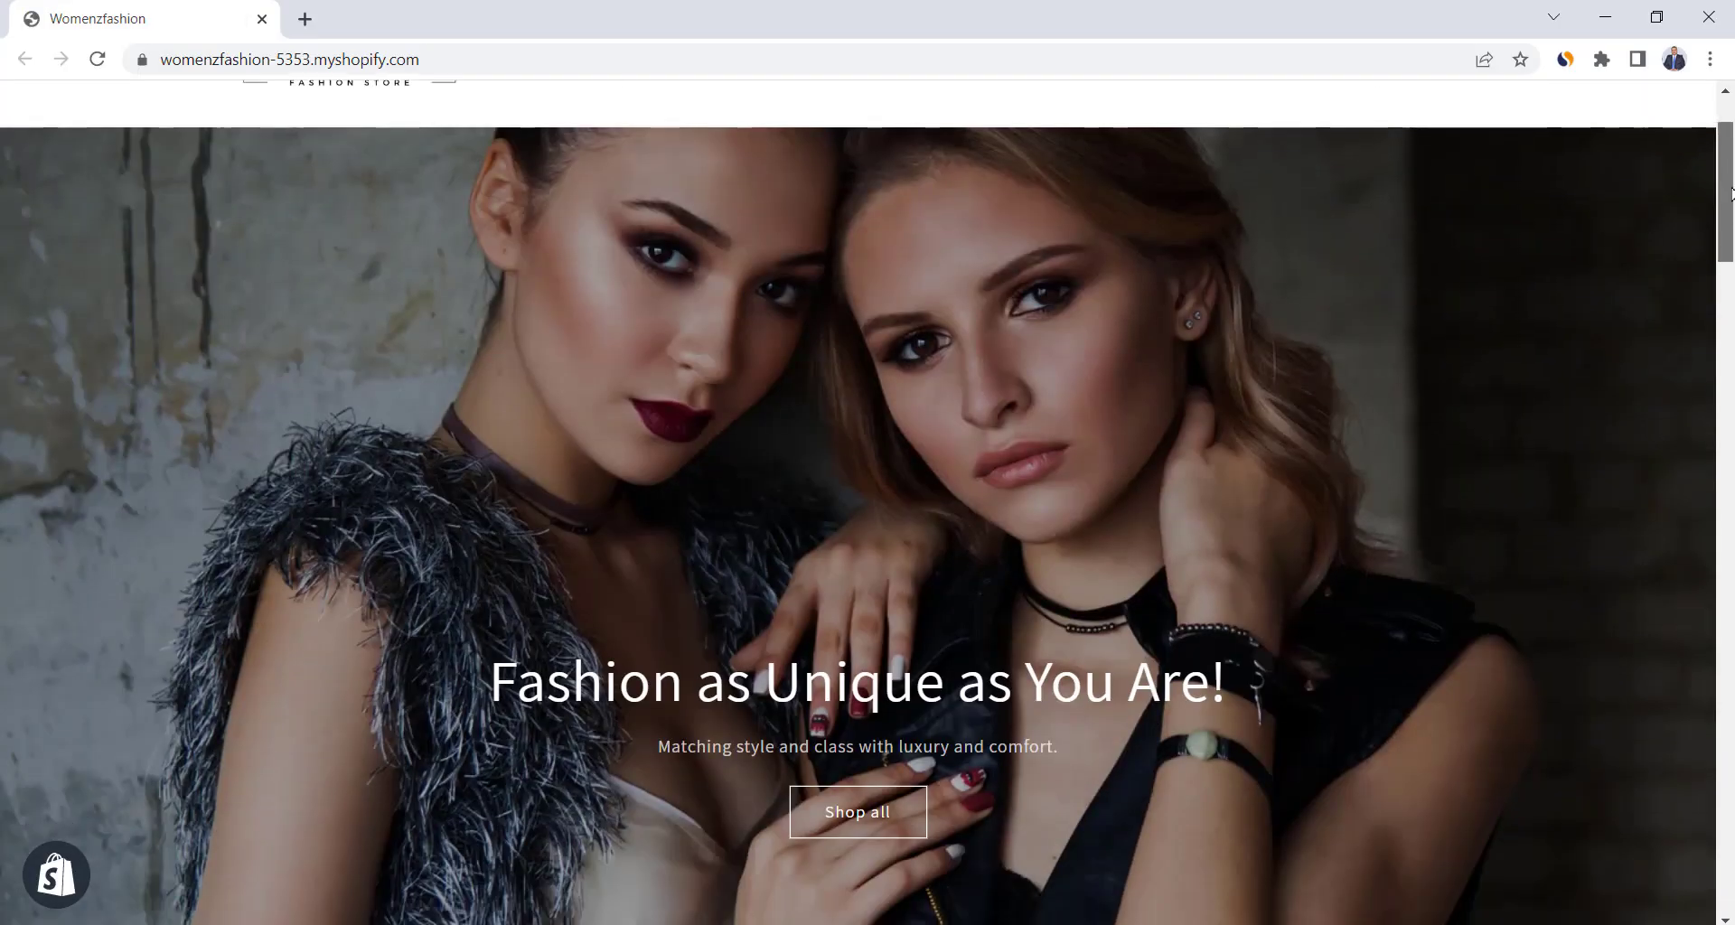
pyautogui.scroll(-10, 1731, 334)
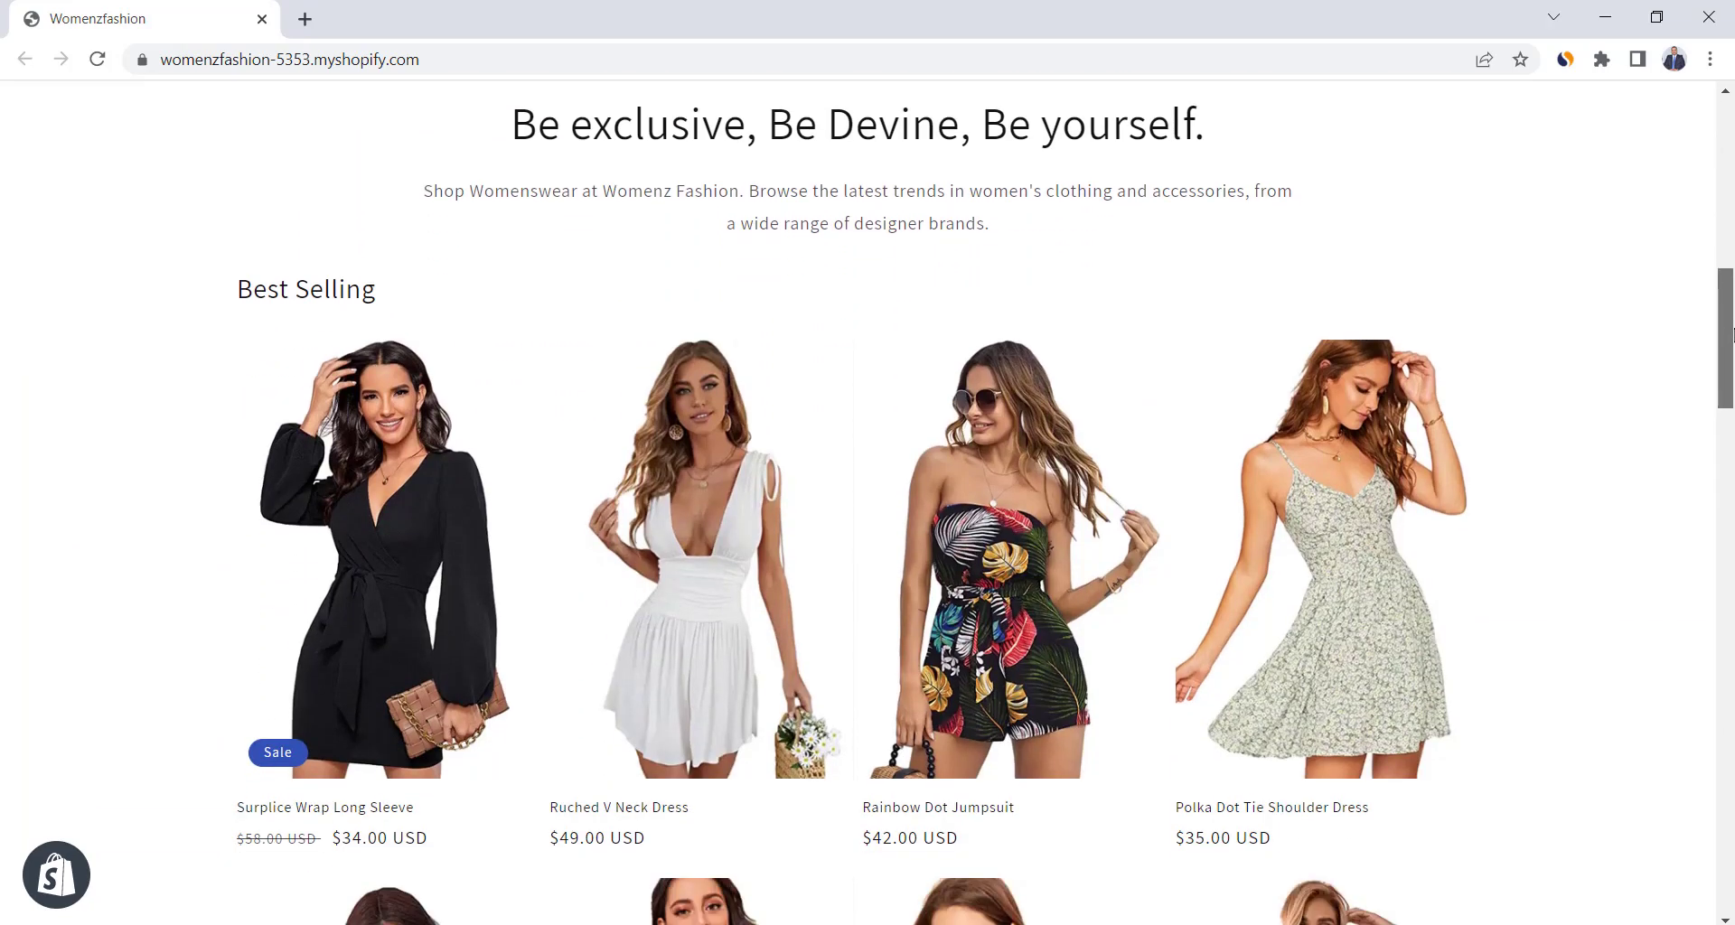
pyautogui.moveTo(1731, 334); pyautogui.dragTo(1731, 696)
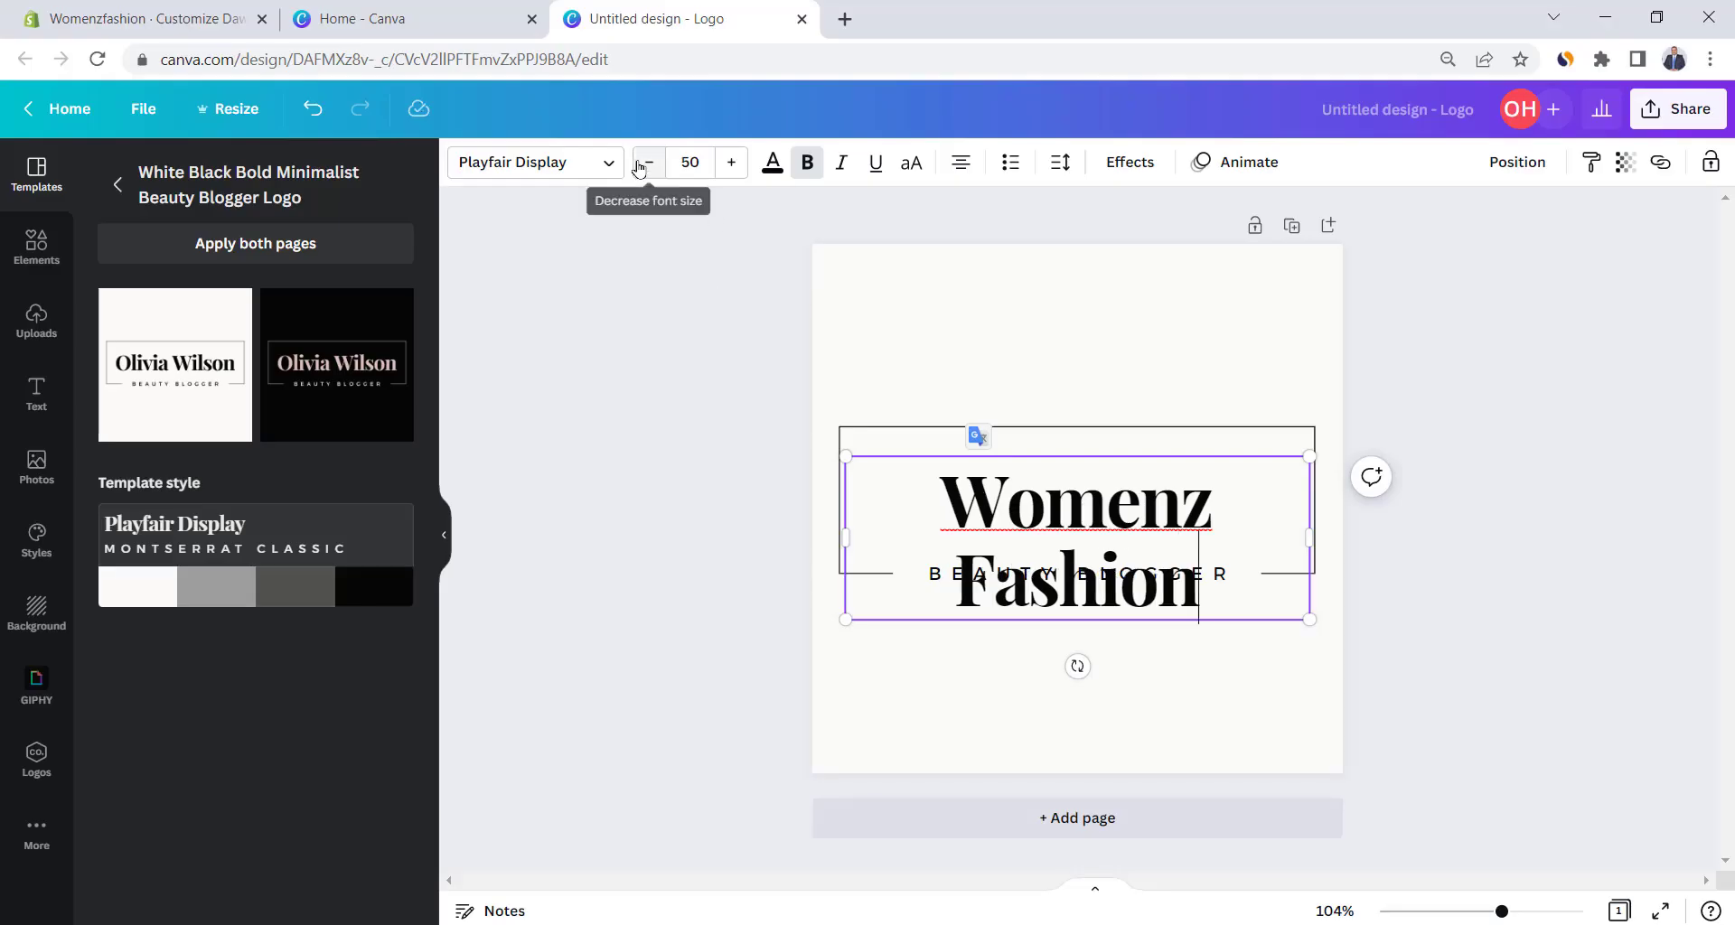
# Reduce the font size of the "Womenz Fashion" text in the Canva logo design.
pyautogui.click(646, 163)
pyautogui.click(645, 163)
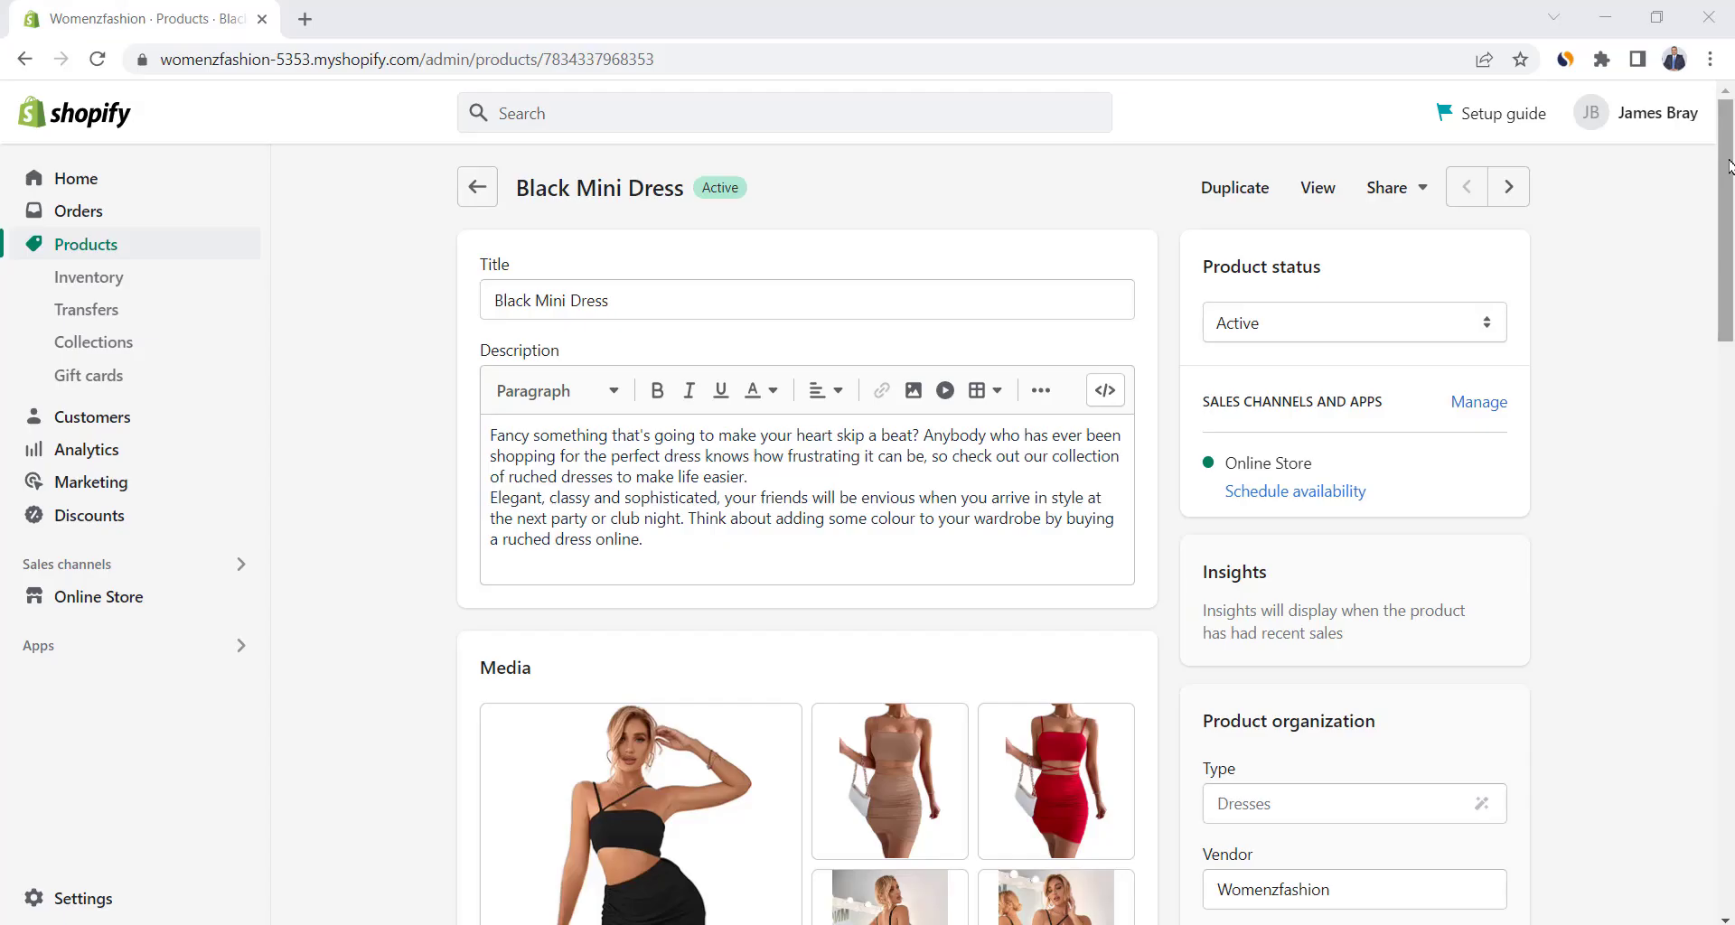
pyautogui.scroll(-7, 807, 542)
pyautogui.scroll(-4, 807, 542)
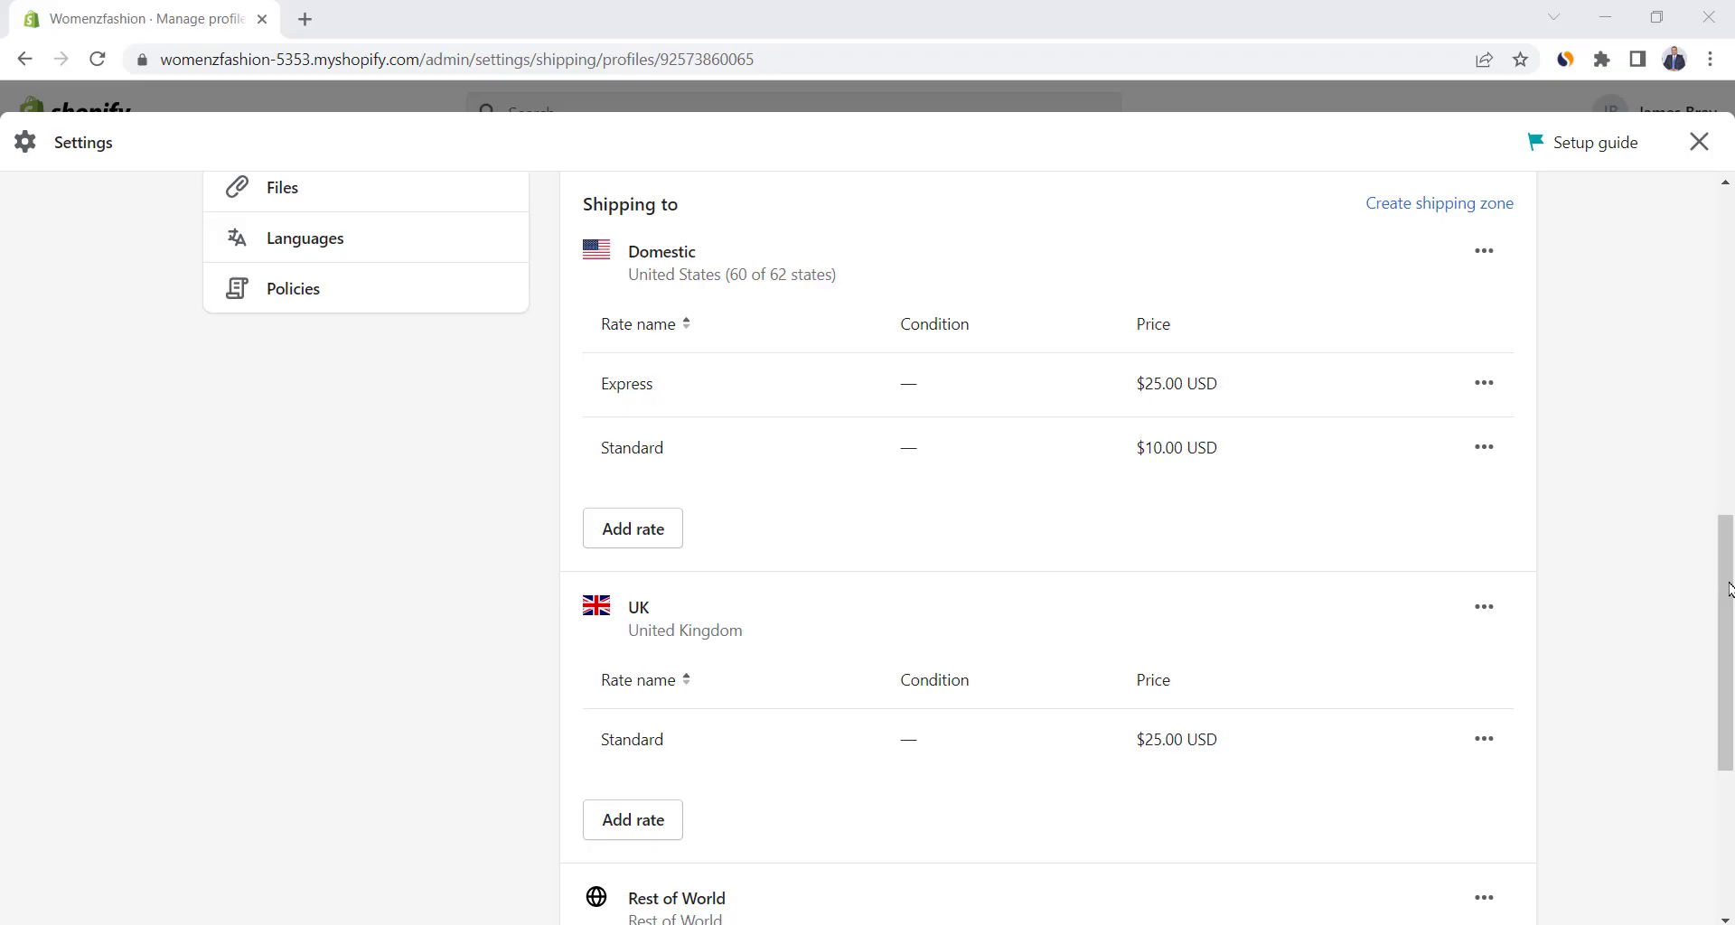
pyautogui.scroll(-1, 1729, 589)
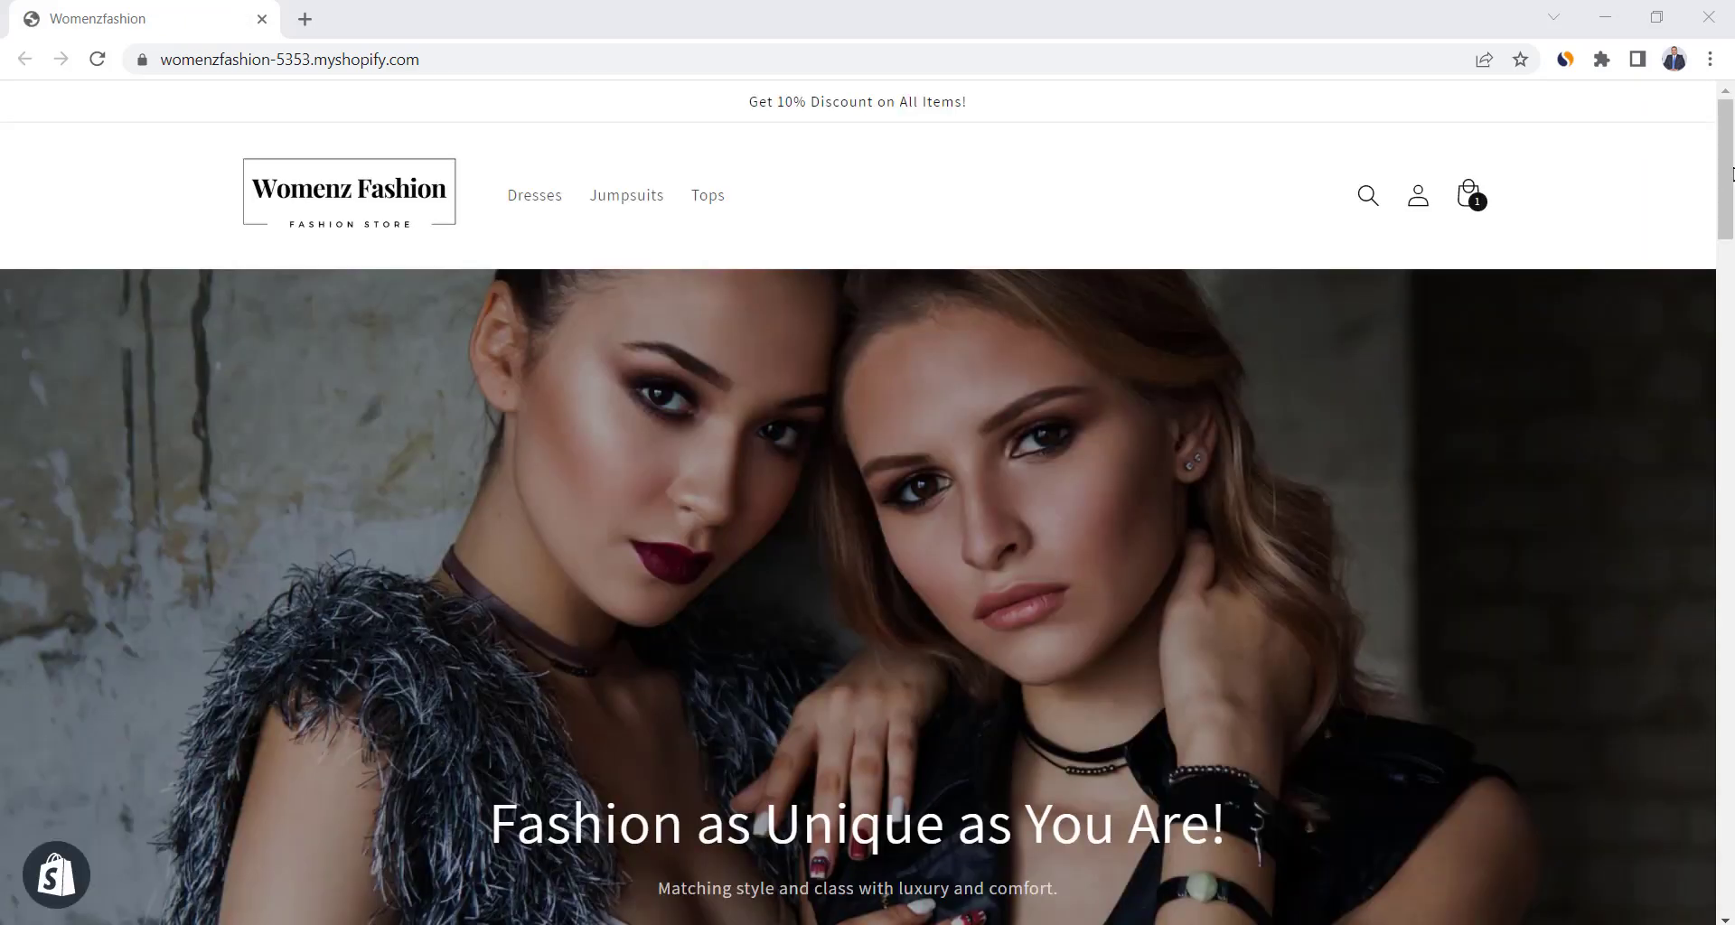
pyautogui.moveTo(1731, 173); pyautogui.dragTo(1731, 381)
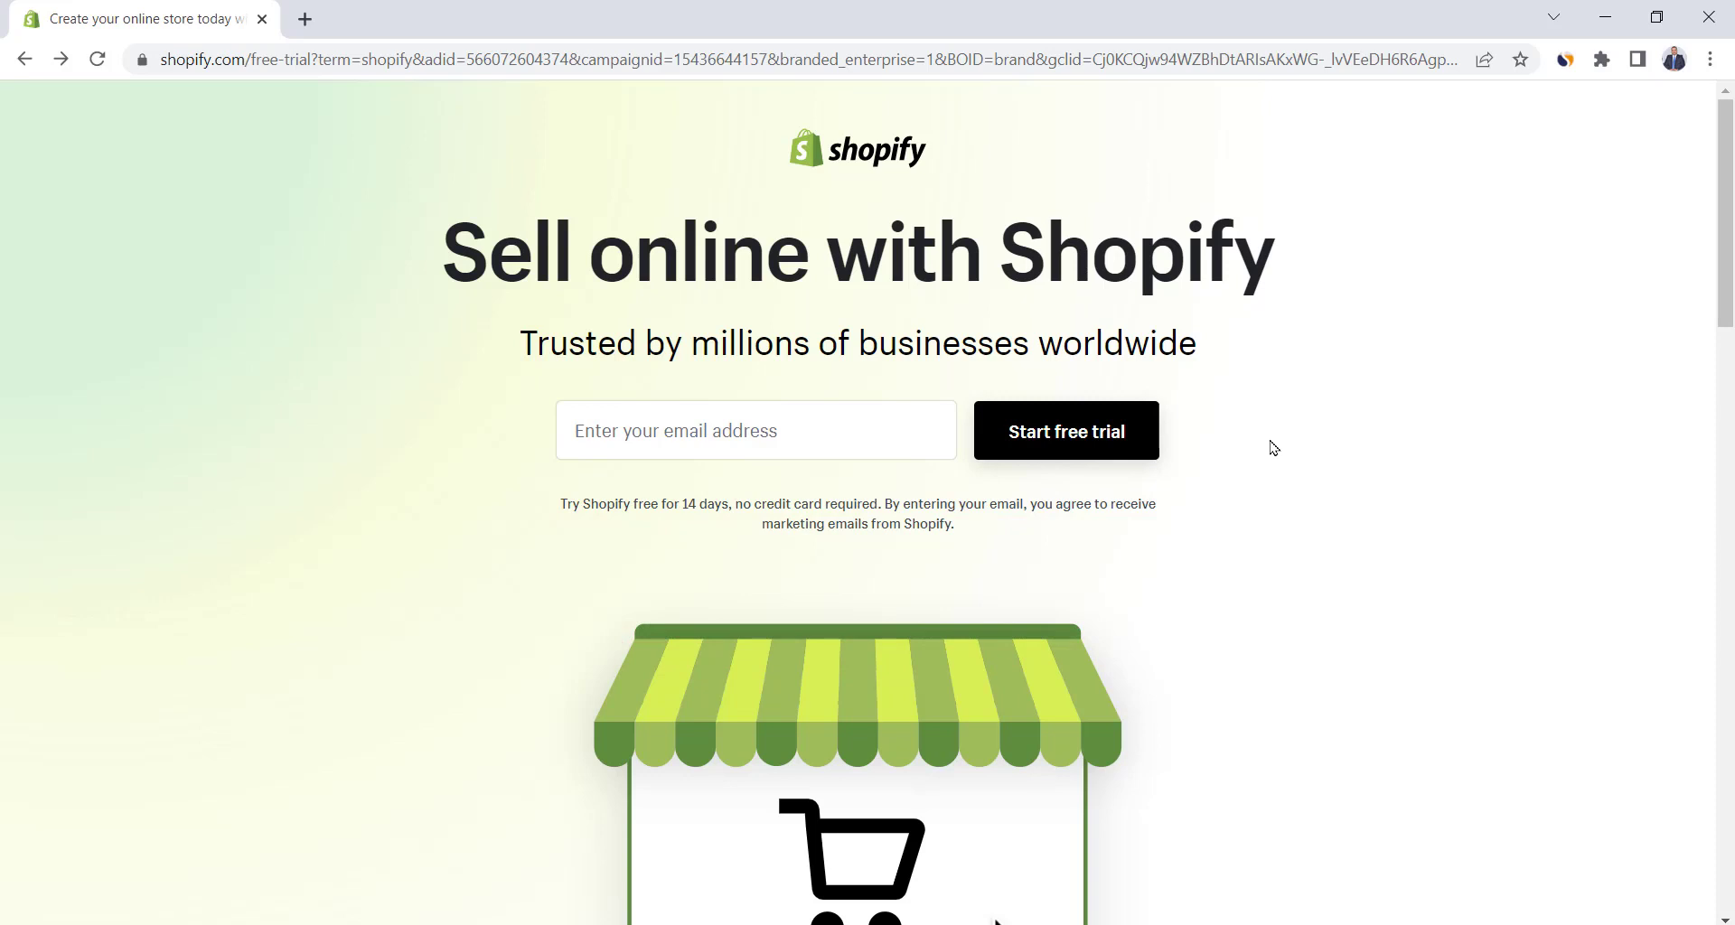
# Start the Shopify free trial with the account email address and skip the business questionnaire.
pyautogui.hotkey('ctrl', 'v')
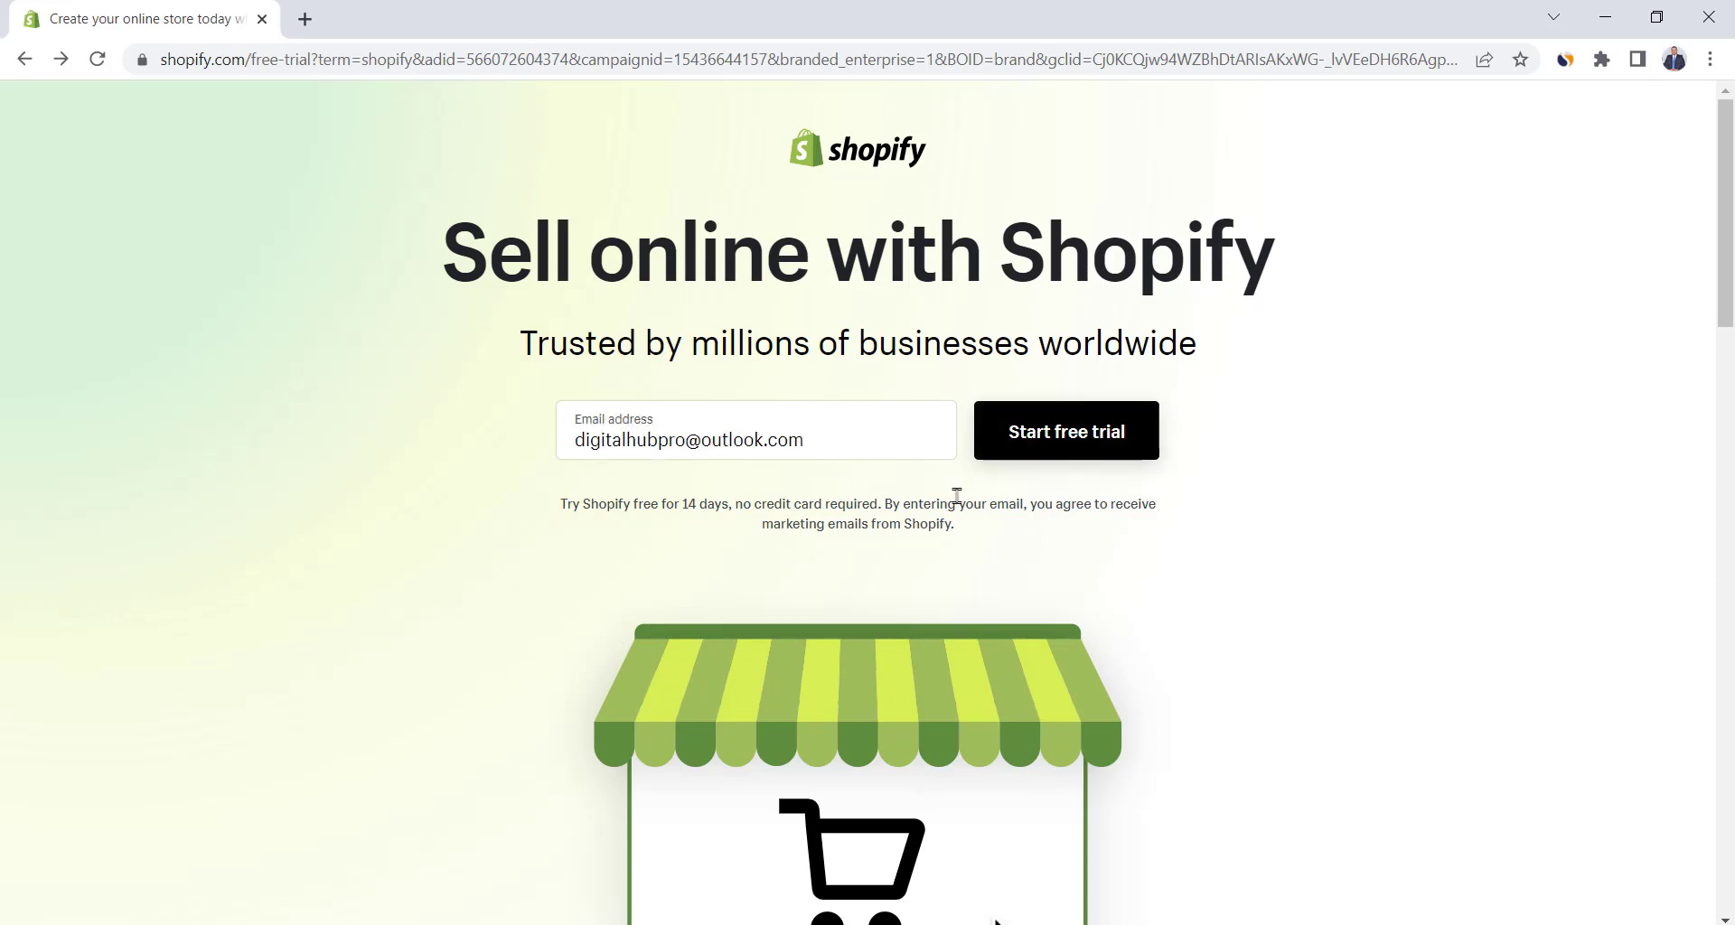
pyautogui.click(1035, 442)
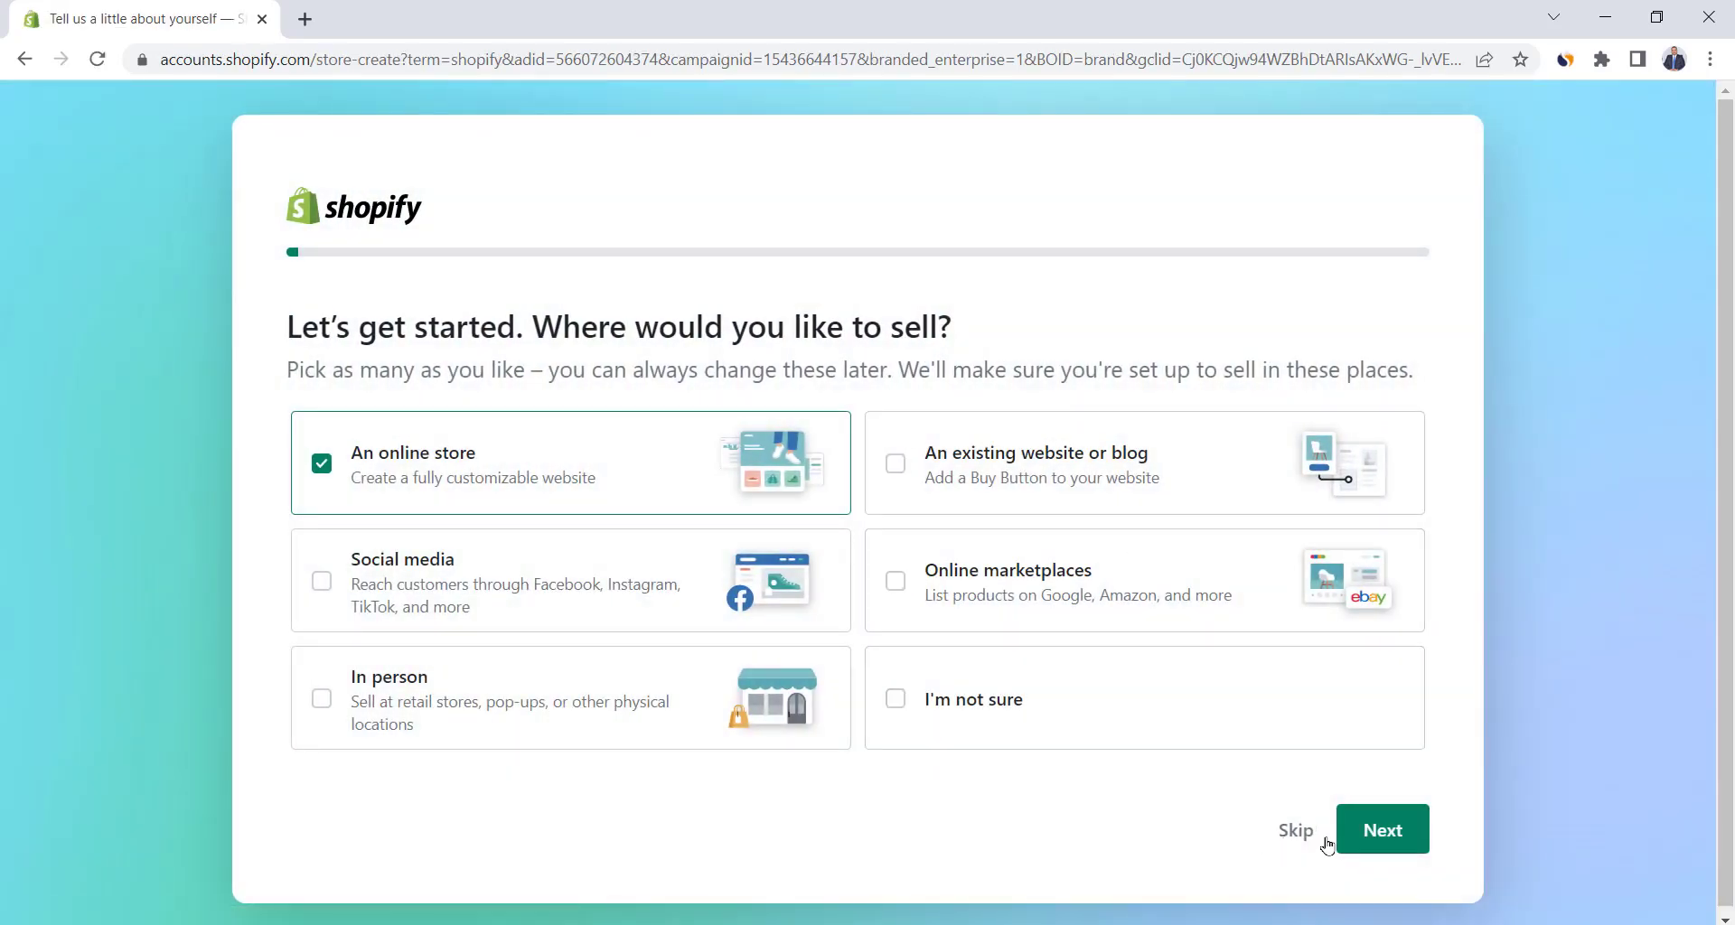
pyautogui.click(1295, 830)
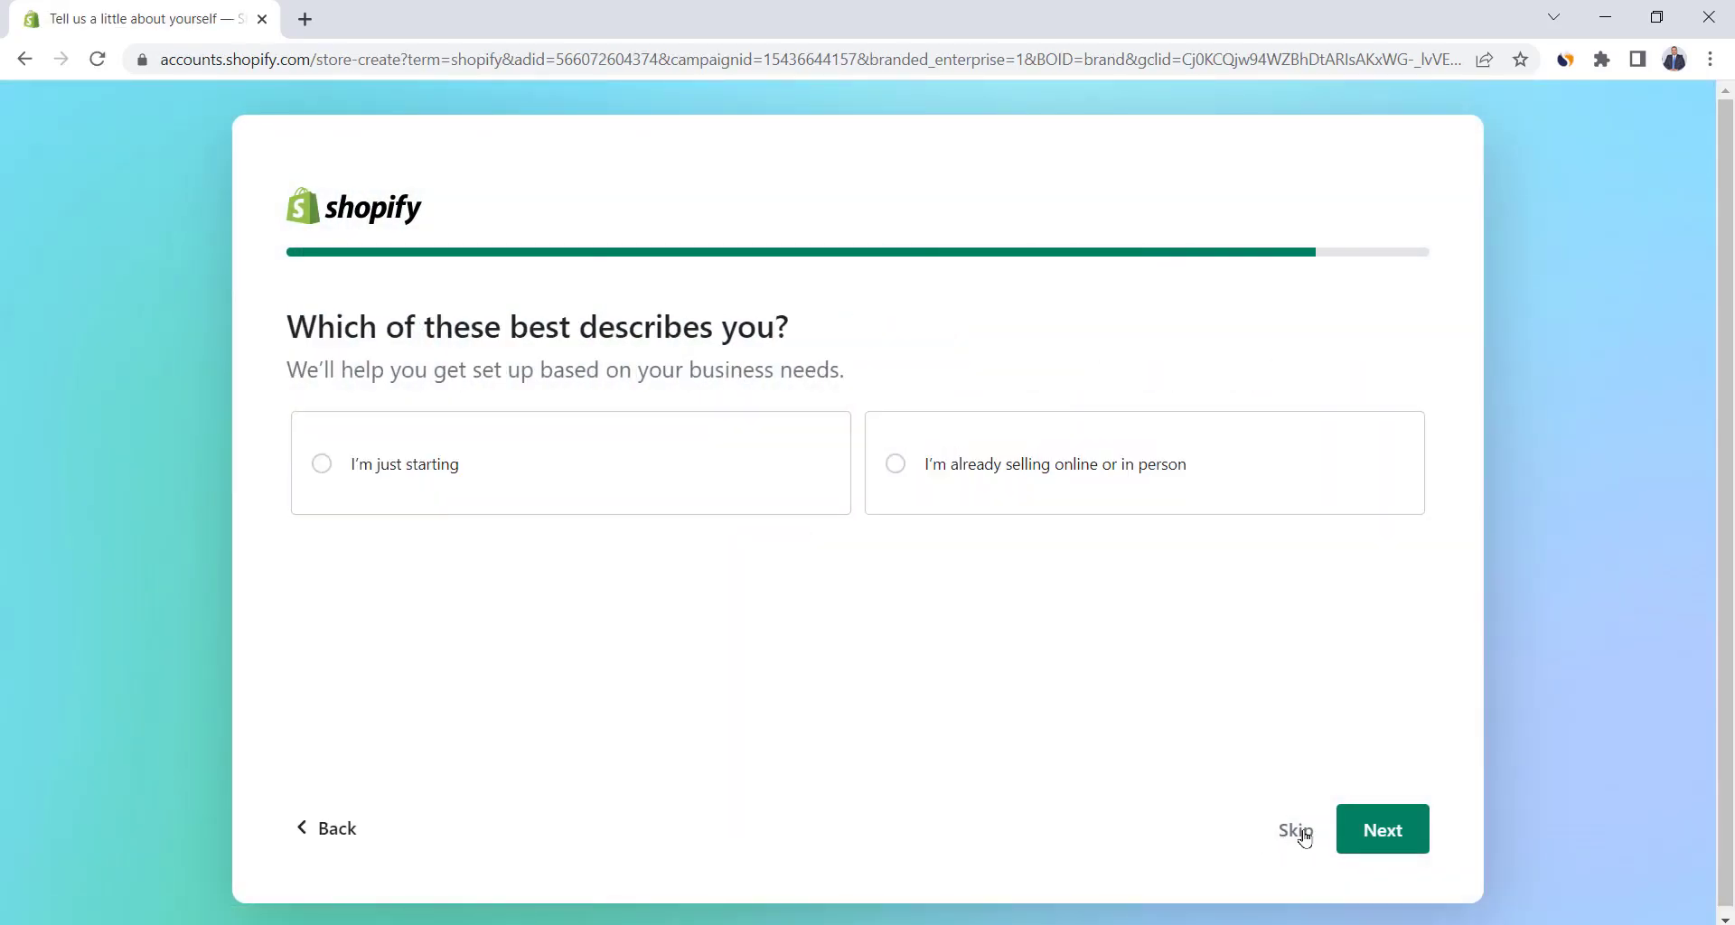
pyautogui.click(1296, 831)
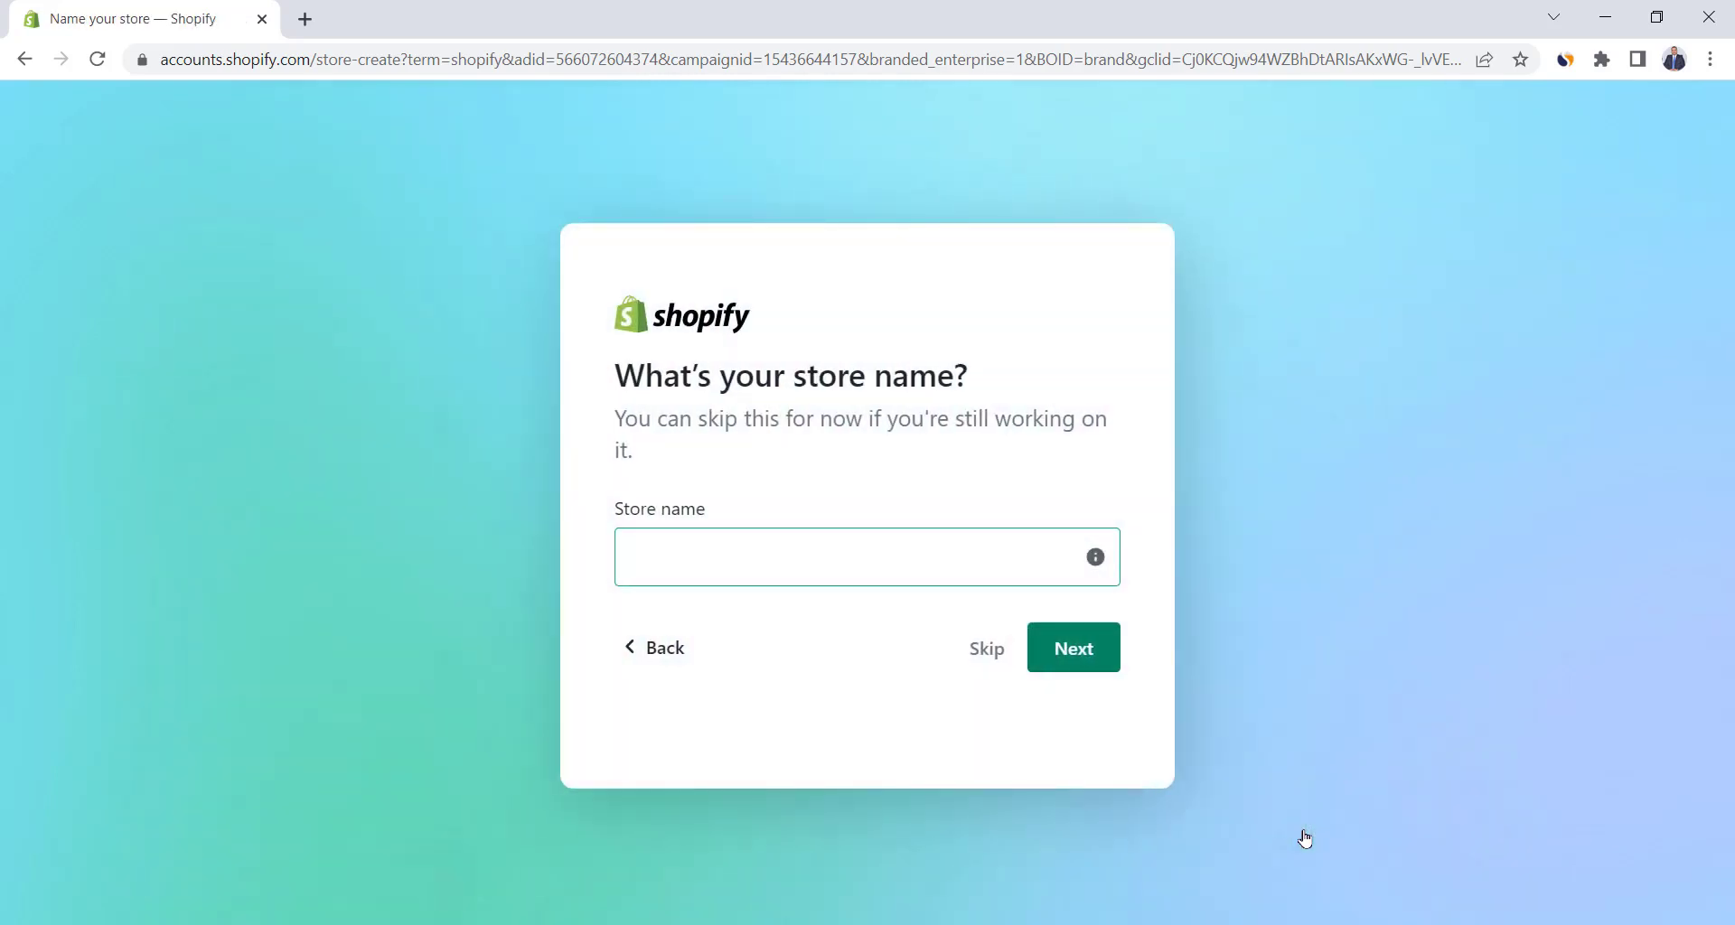
# Name the new store Womenzfashion and continue to account creation.
pyautogui.click(872, 555)
pyautogui.write('Womenzfashion')
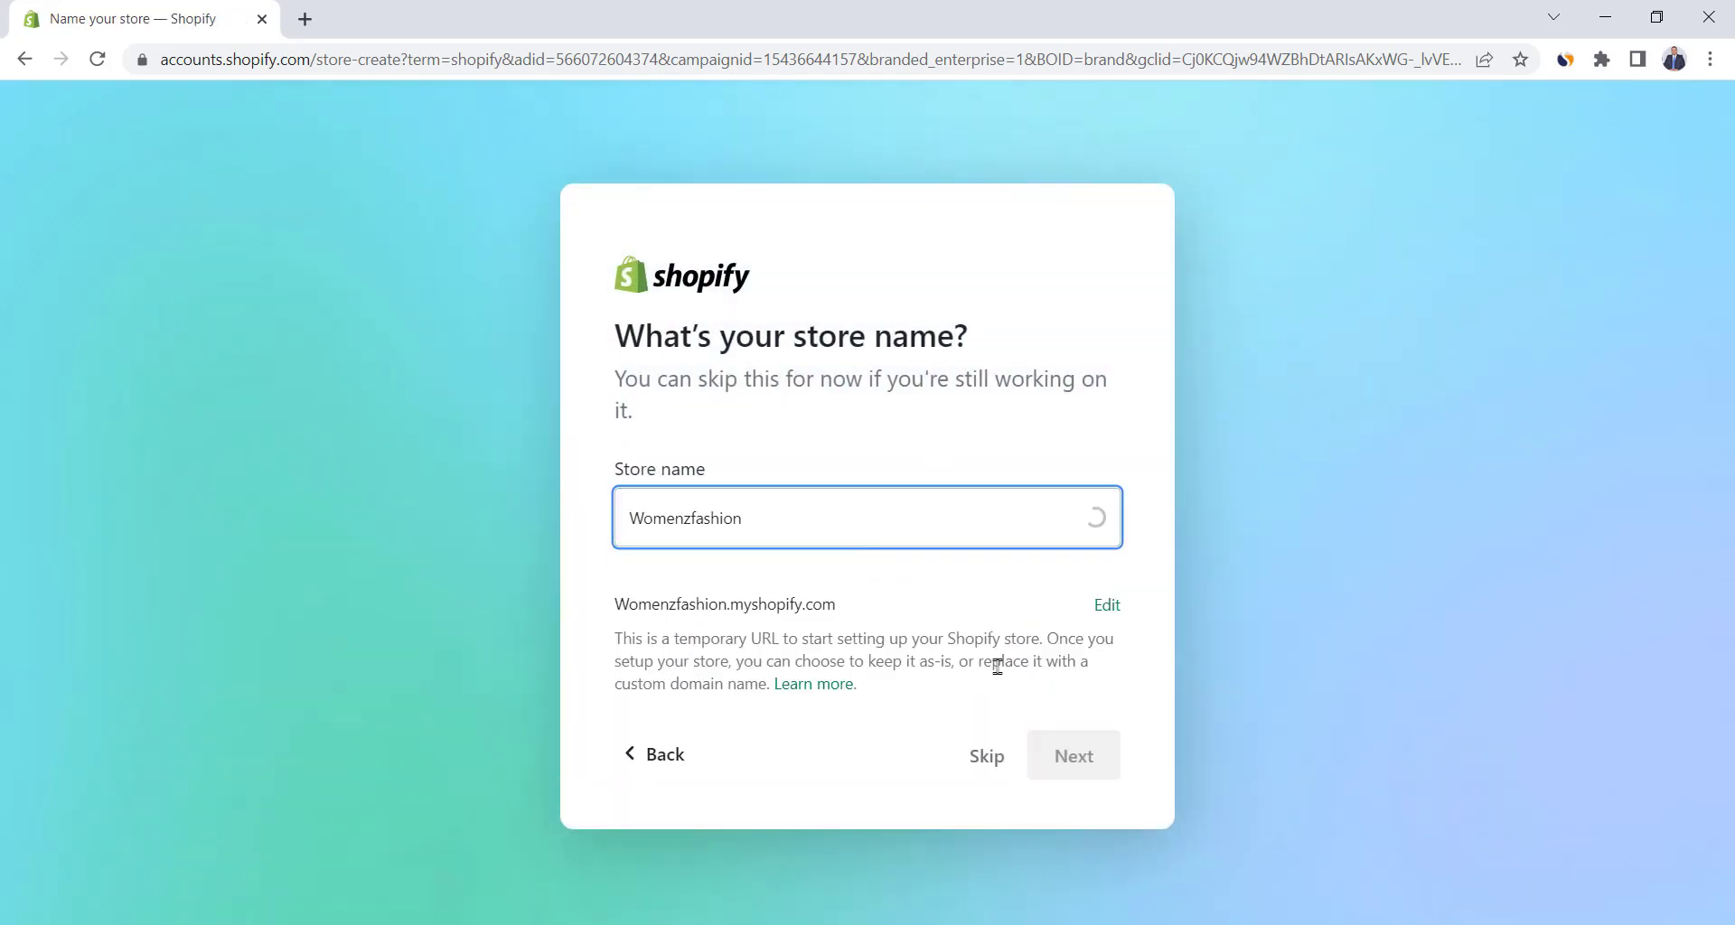
pyautogui.click(1083, 767)
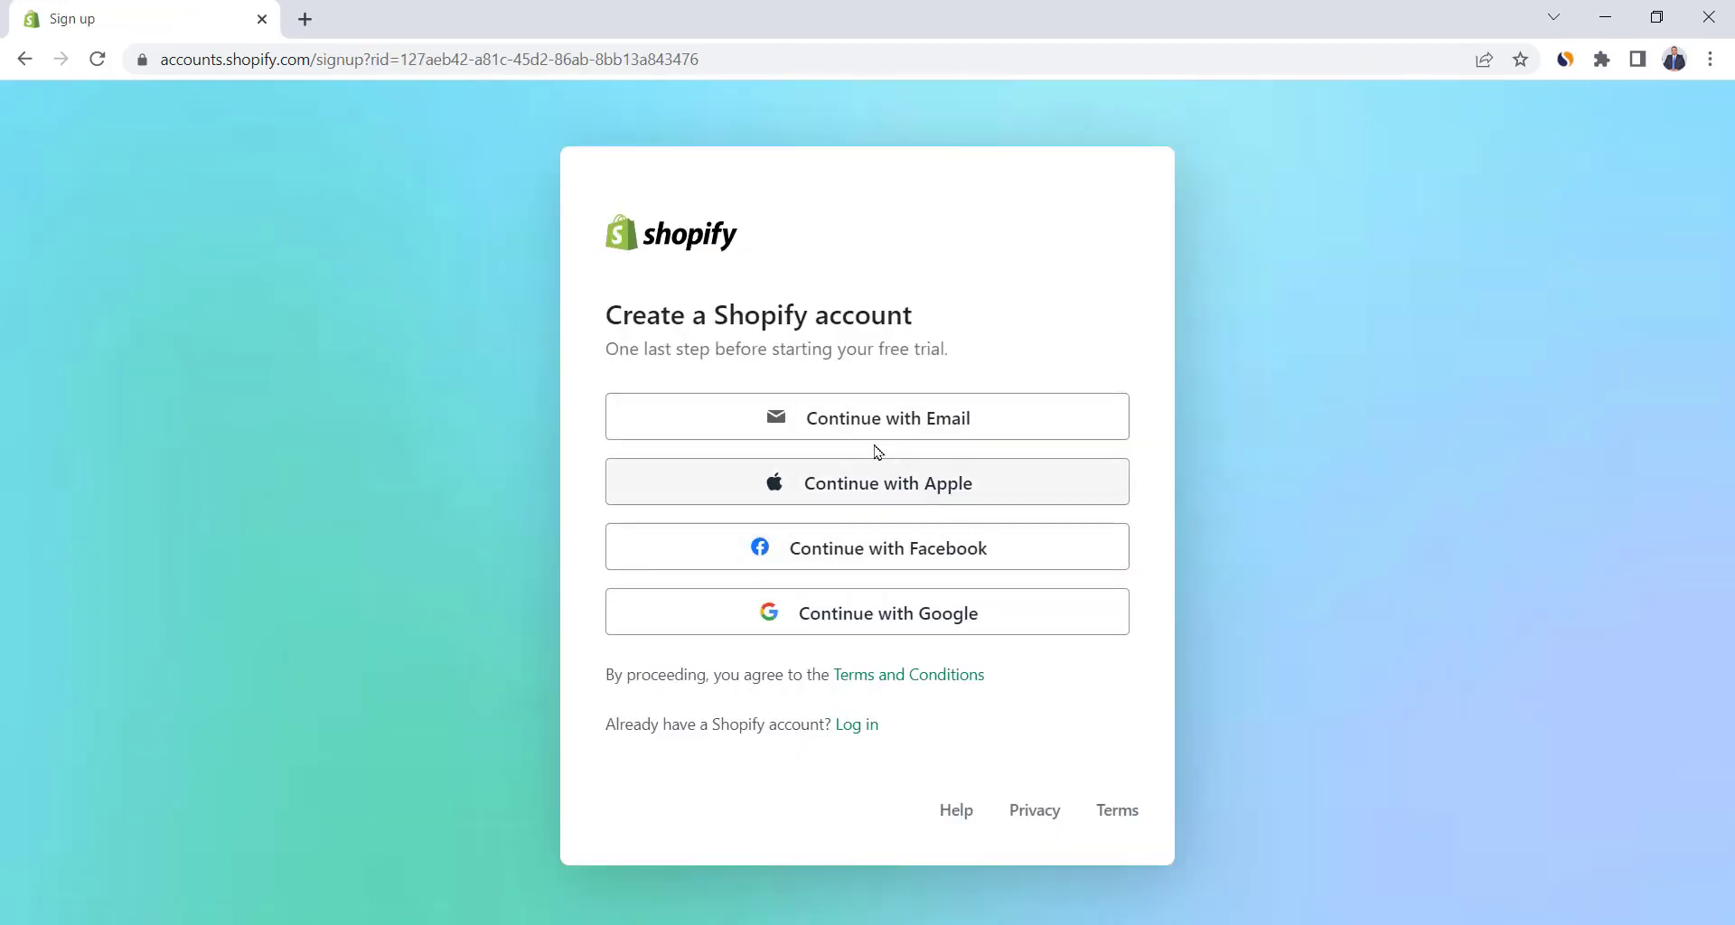
# Create the Shopify account with the email sign-up option, entering the account password.
pyautogui.click(827, 413)
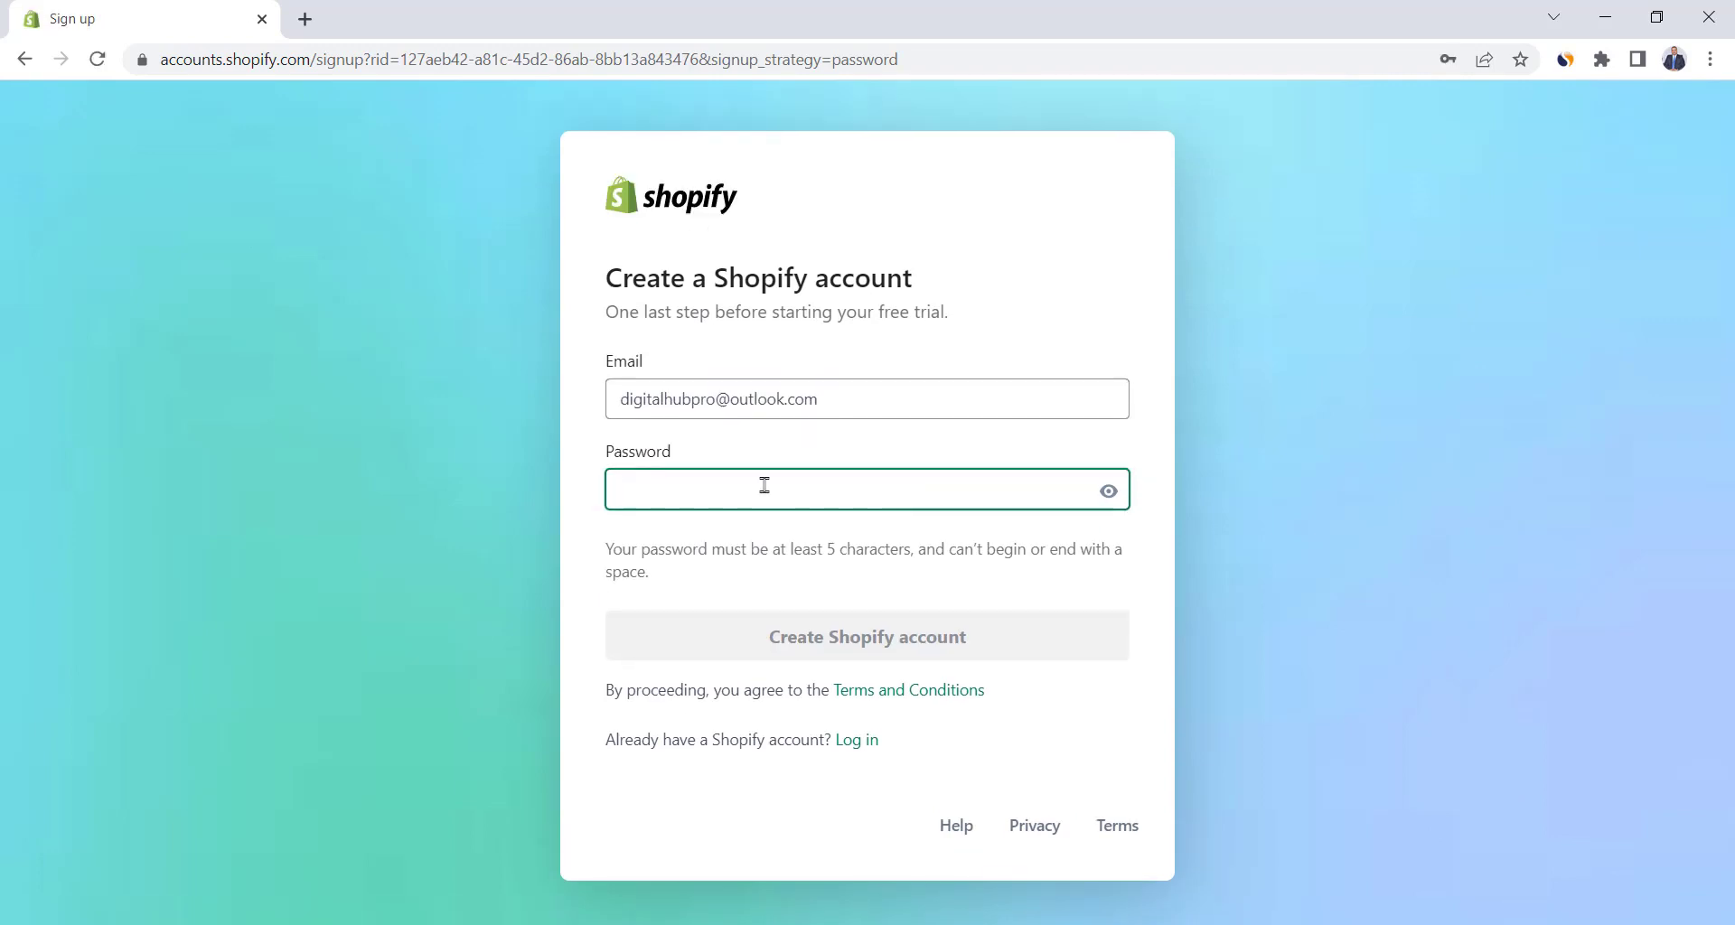
pyautogui.hotkey('ctrl', 'v')
pyautogui.click(872, 641)
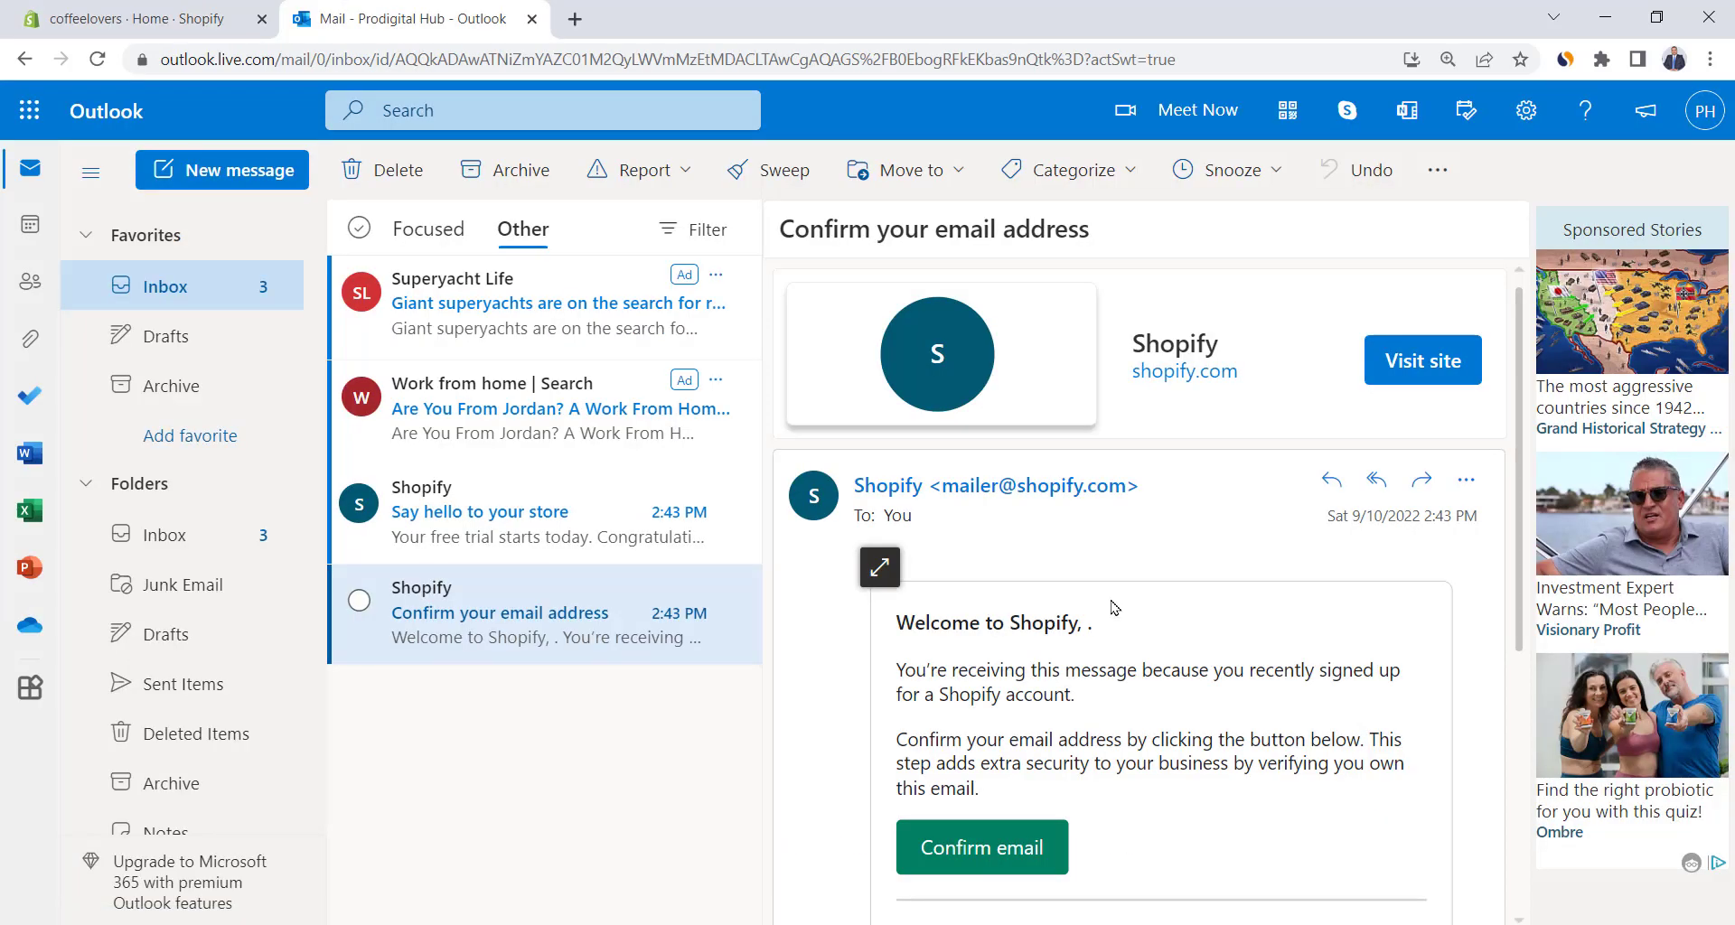
# Confirm the account's email address through Shopify's confirmation message in the Outlook inbox.
pyautogui.scroll(-1, 1111, 587)
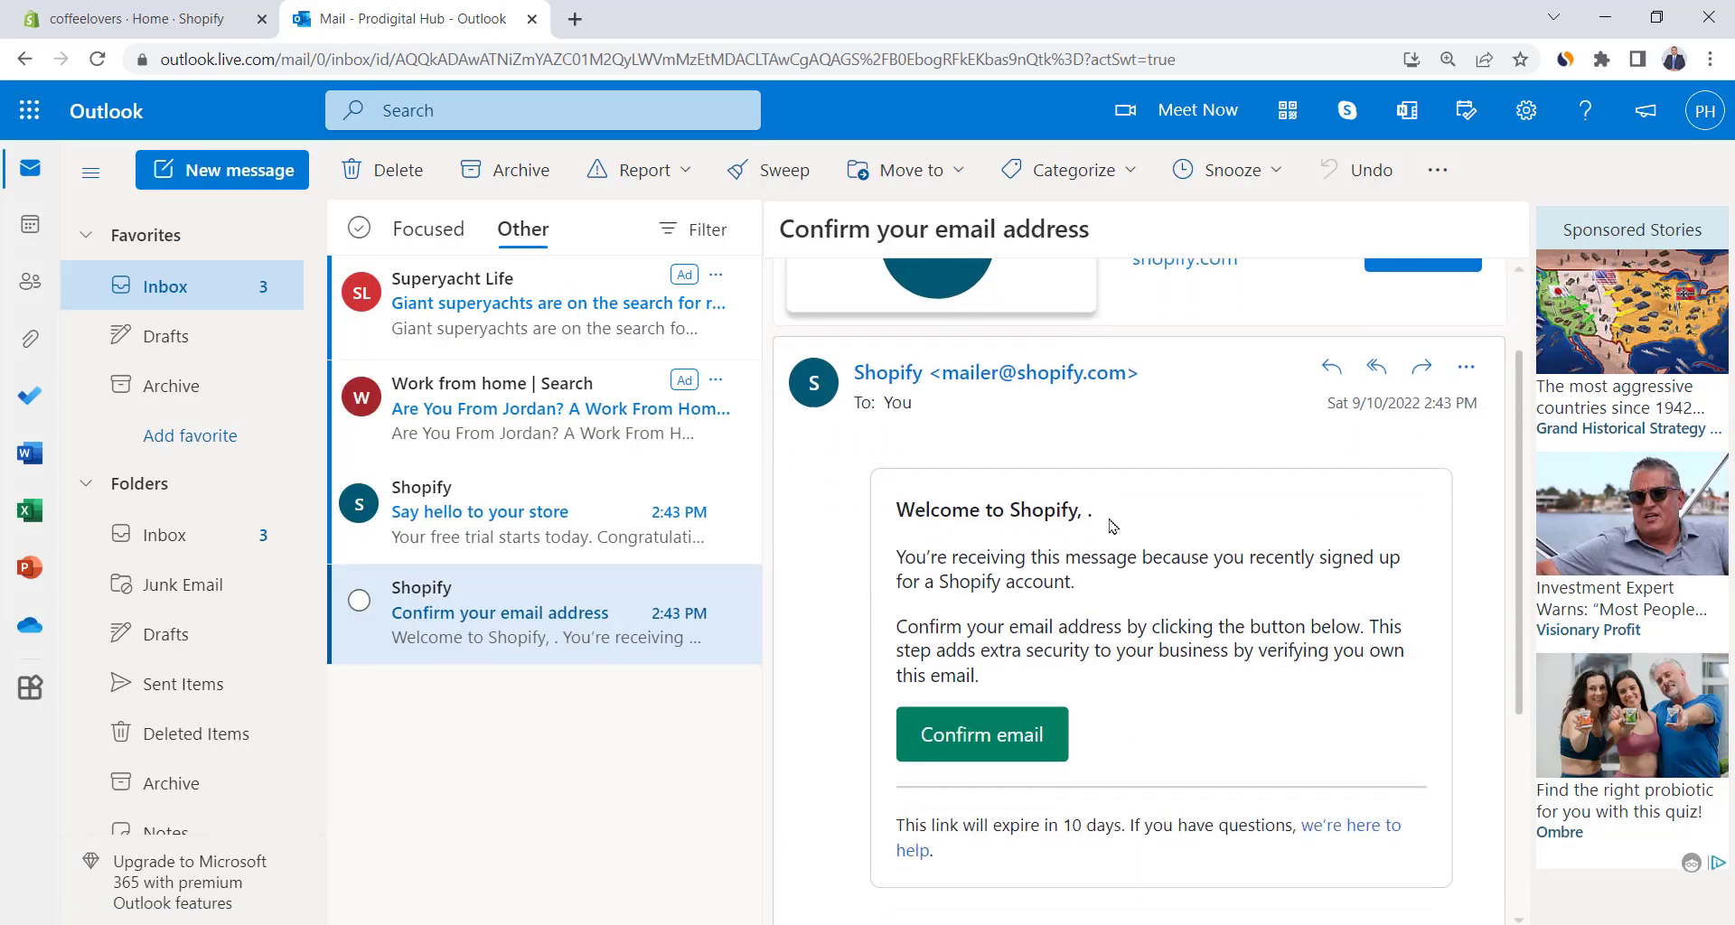
pyautogui.click(1019, 761)
pyautogui.moveTo(677, 283); pyautogui.dragTo(887, 302)
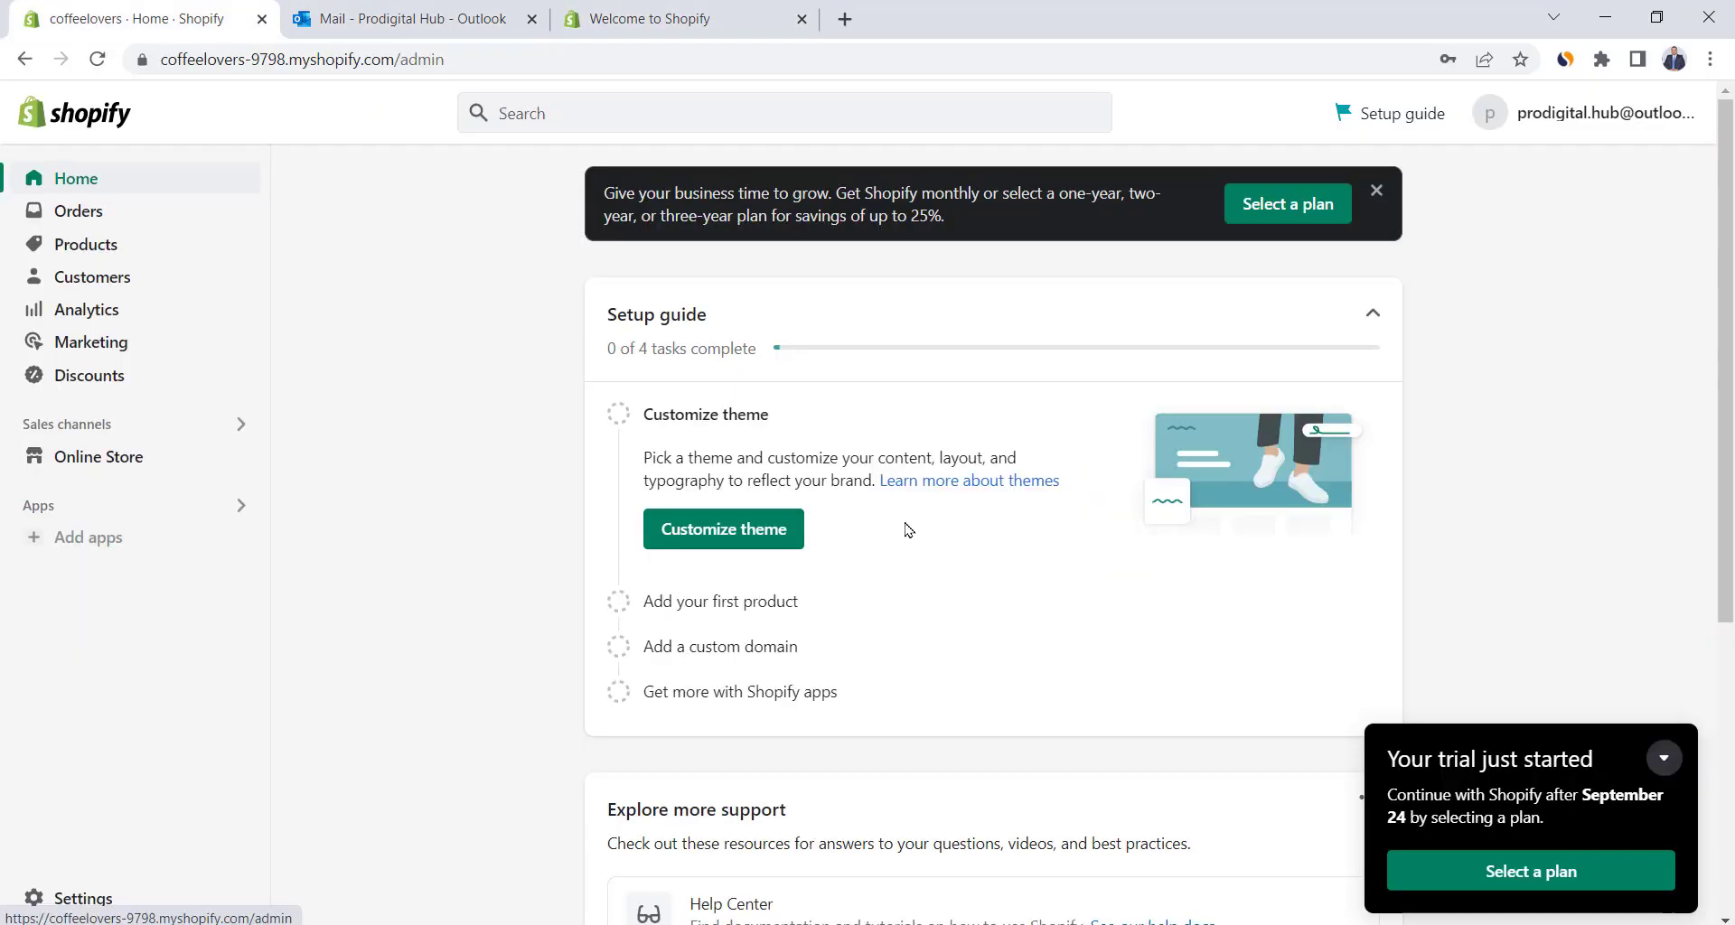
# Go to the plan selection in the Shopify admin and choose the Basic Shopify plan with monthly billing.
pyautogui.click(1281, 210)
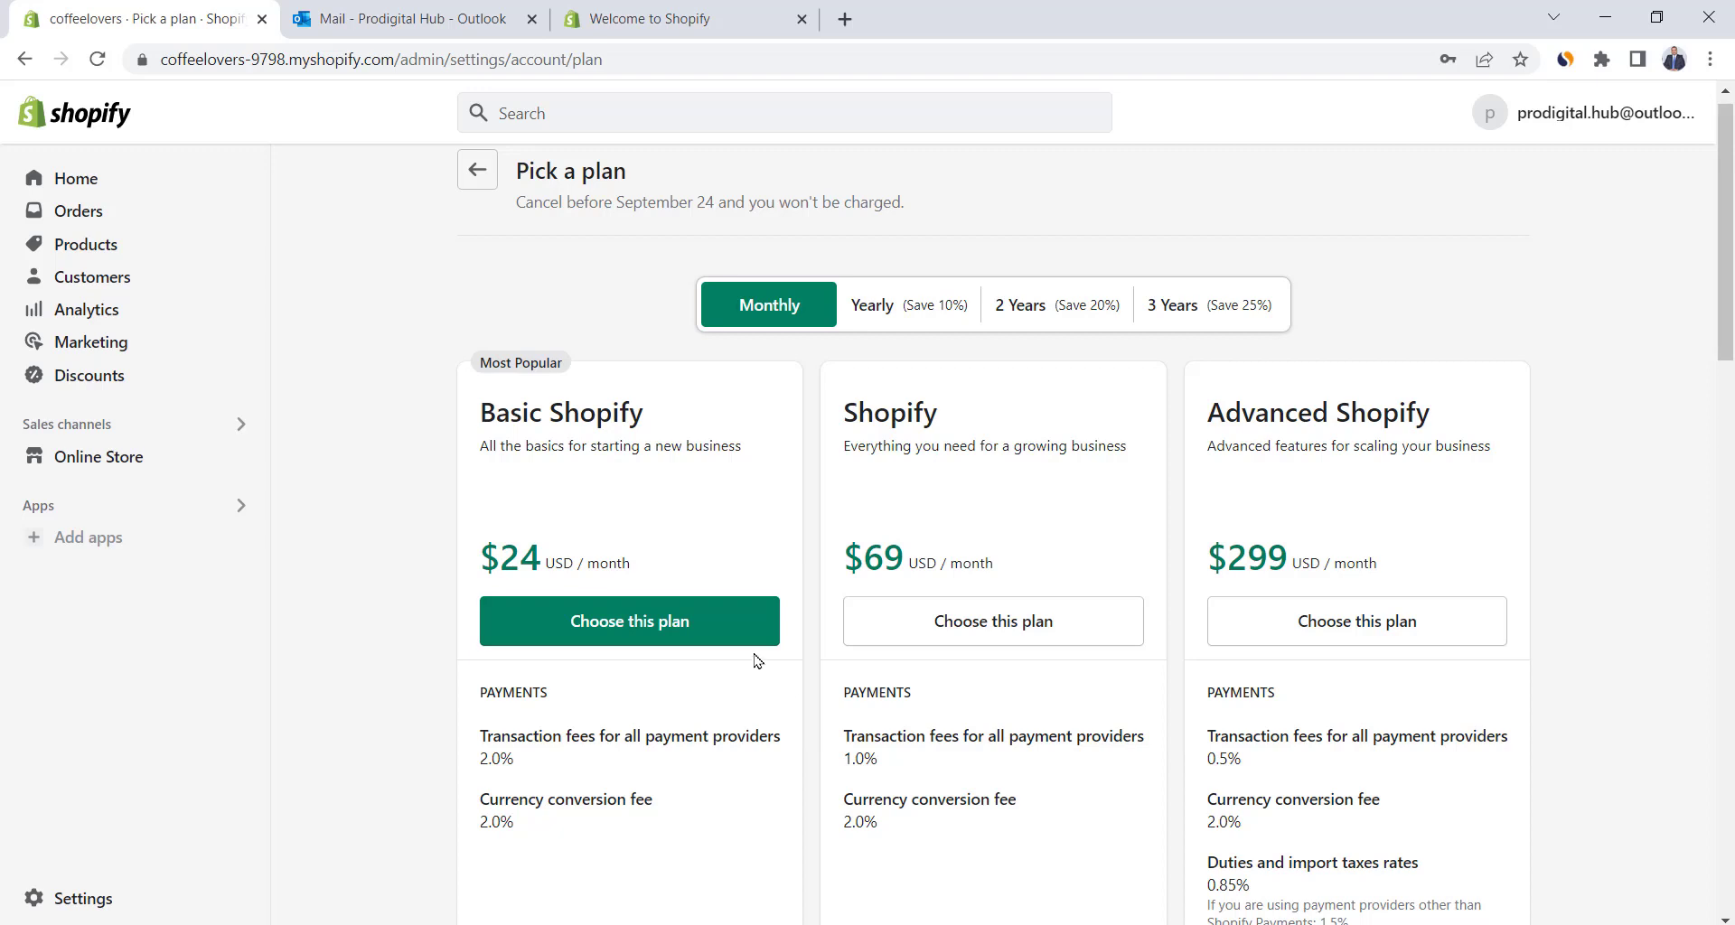
pyautogui.click(697, 631)
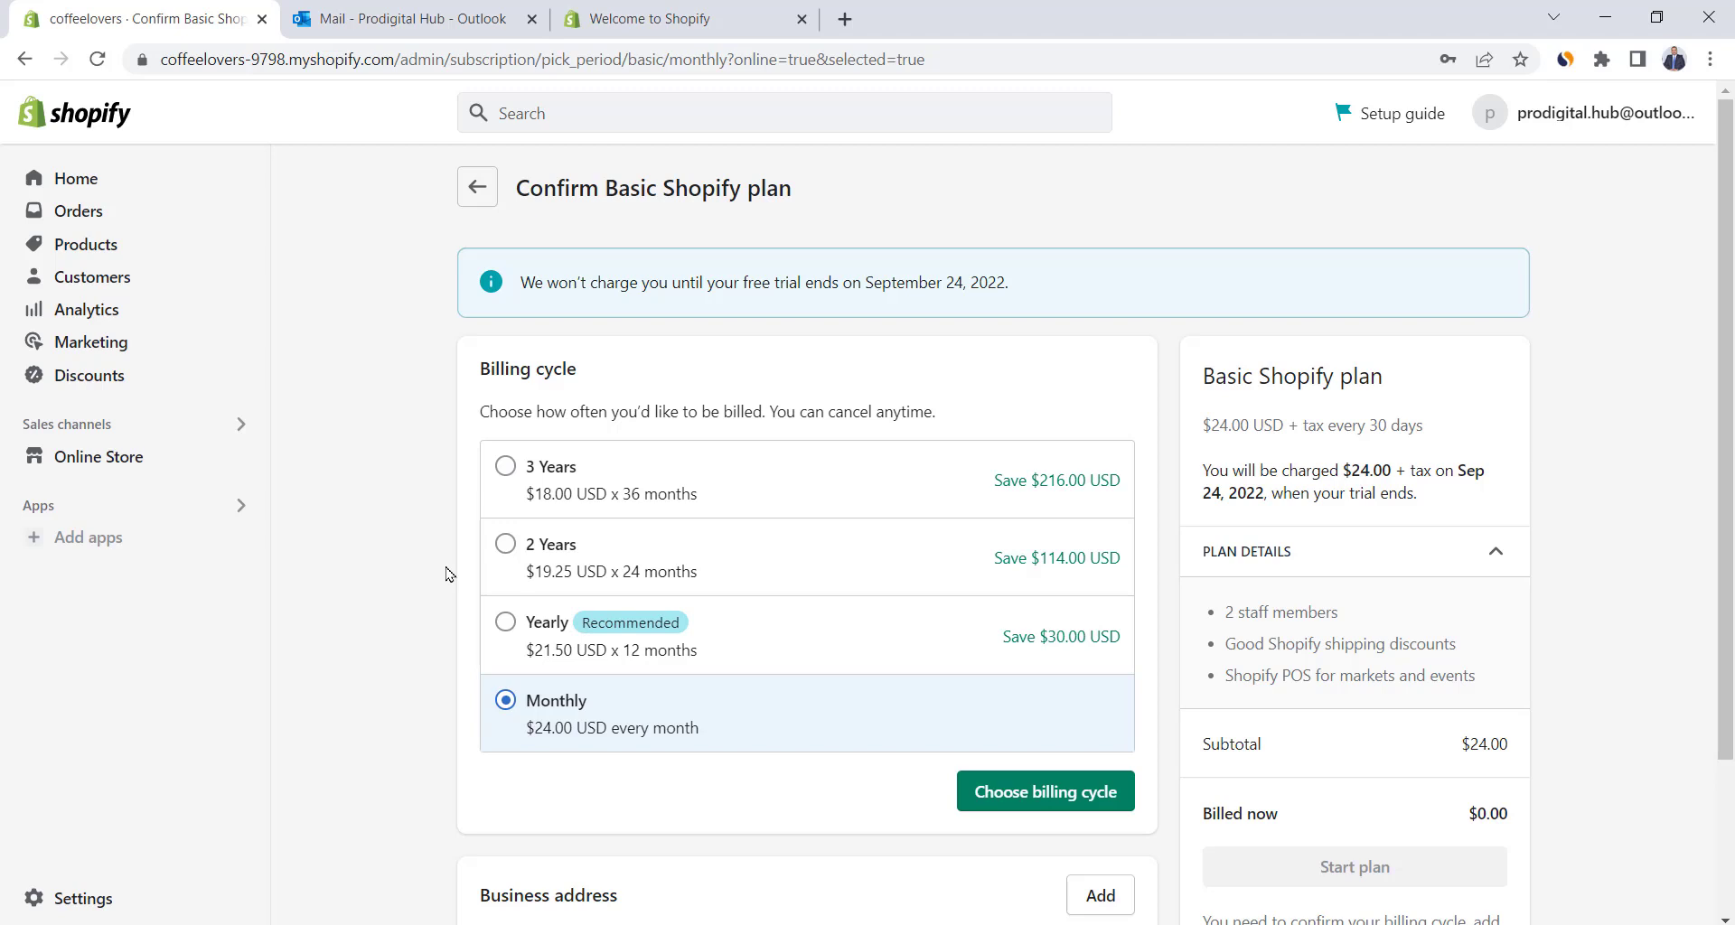
# Review the billing cycle, business address and payment method sections required to confirm the Basic Shopify plan.
pyautogui.scroll(-2, 449, 575)
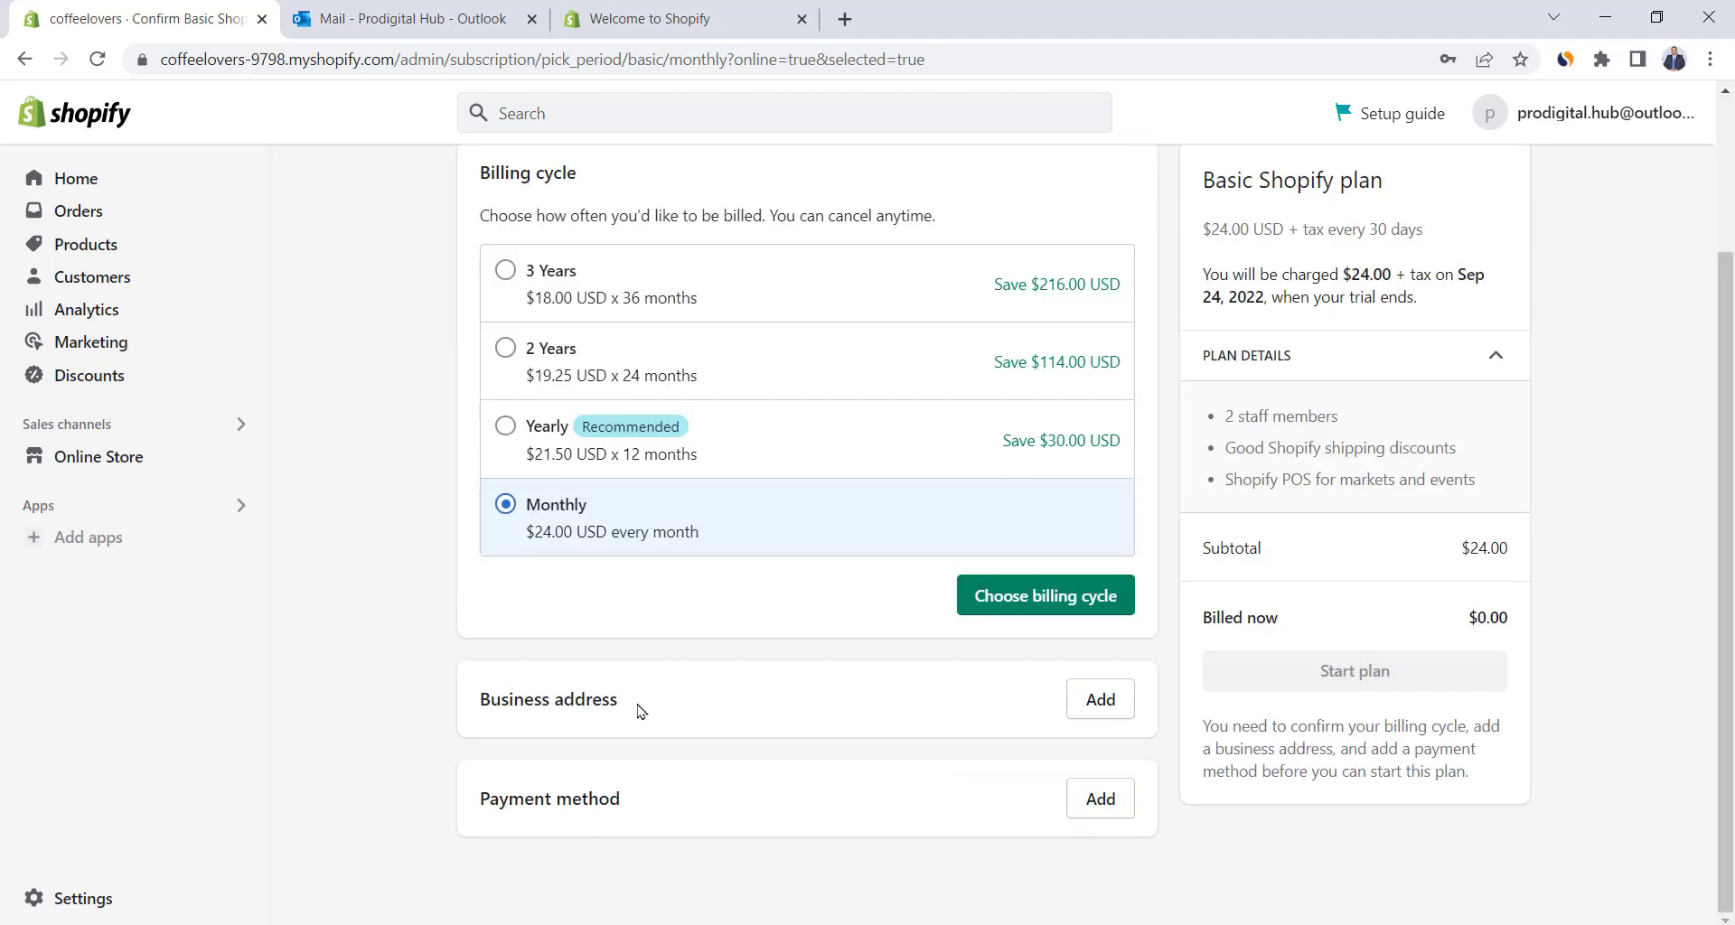
pyautogui.moveTo(640, 711); pyautogui.dragTo(446, 696)
pyautogui.moveTo(640, 803); pyautogui.dragTo(445, 806)
pyautogui.click(858, 739)
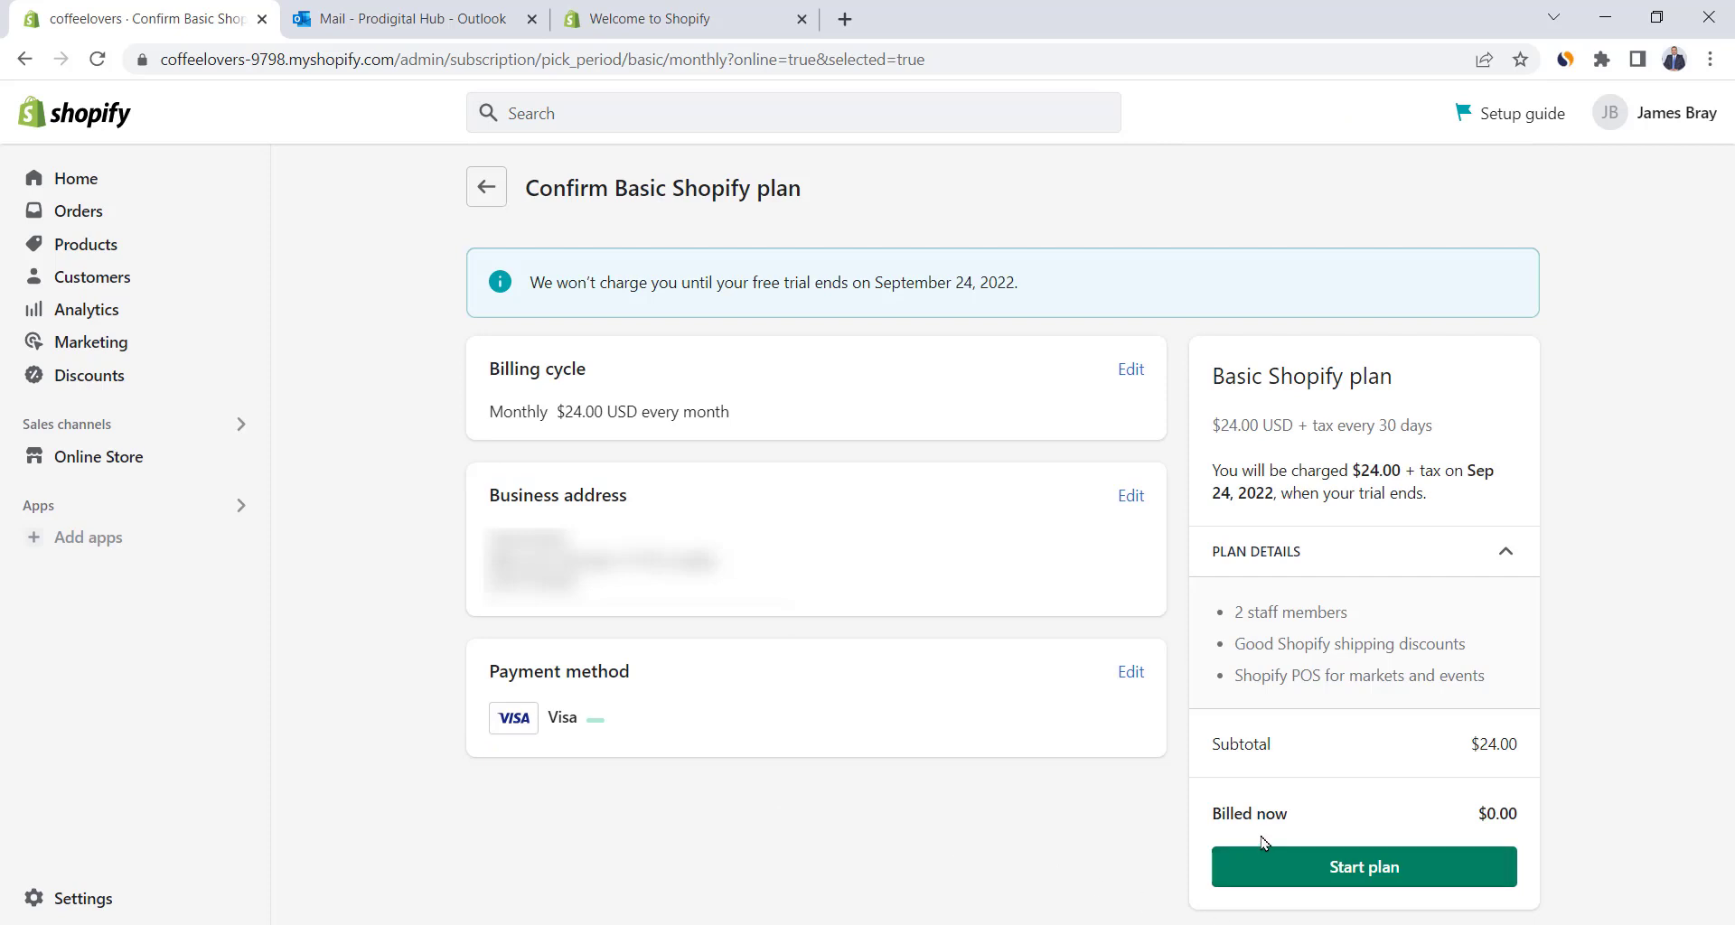
# Check the amount billed now and start the Basic Shopify plan.
pyautogui.moveTo(1215, 813); pyautogui.dragTo(1582, 818)
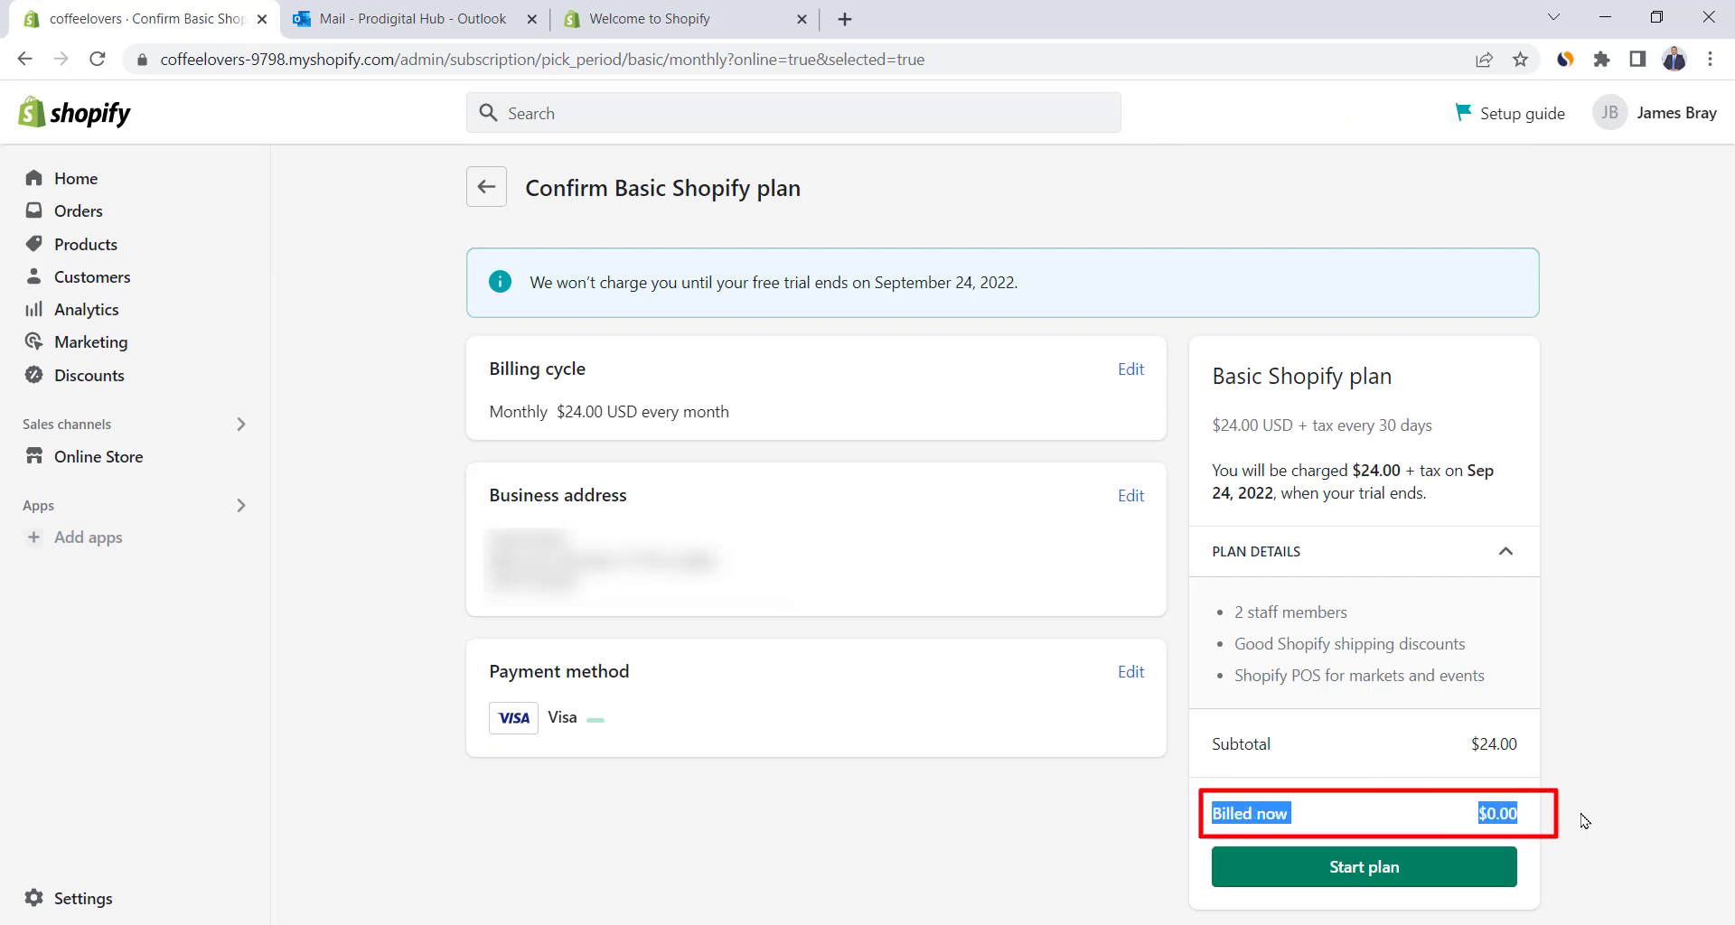
pyautogui.click(1587, 820)
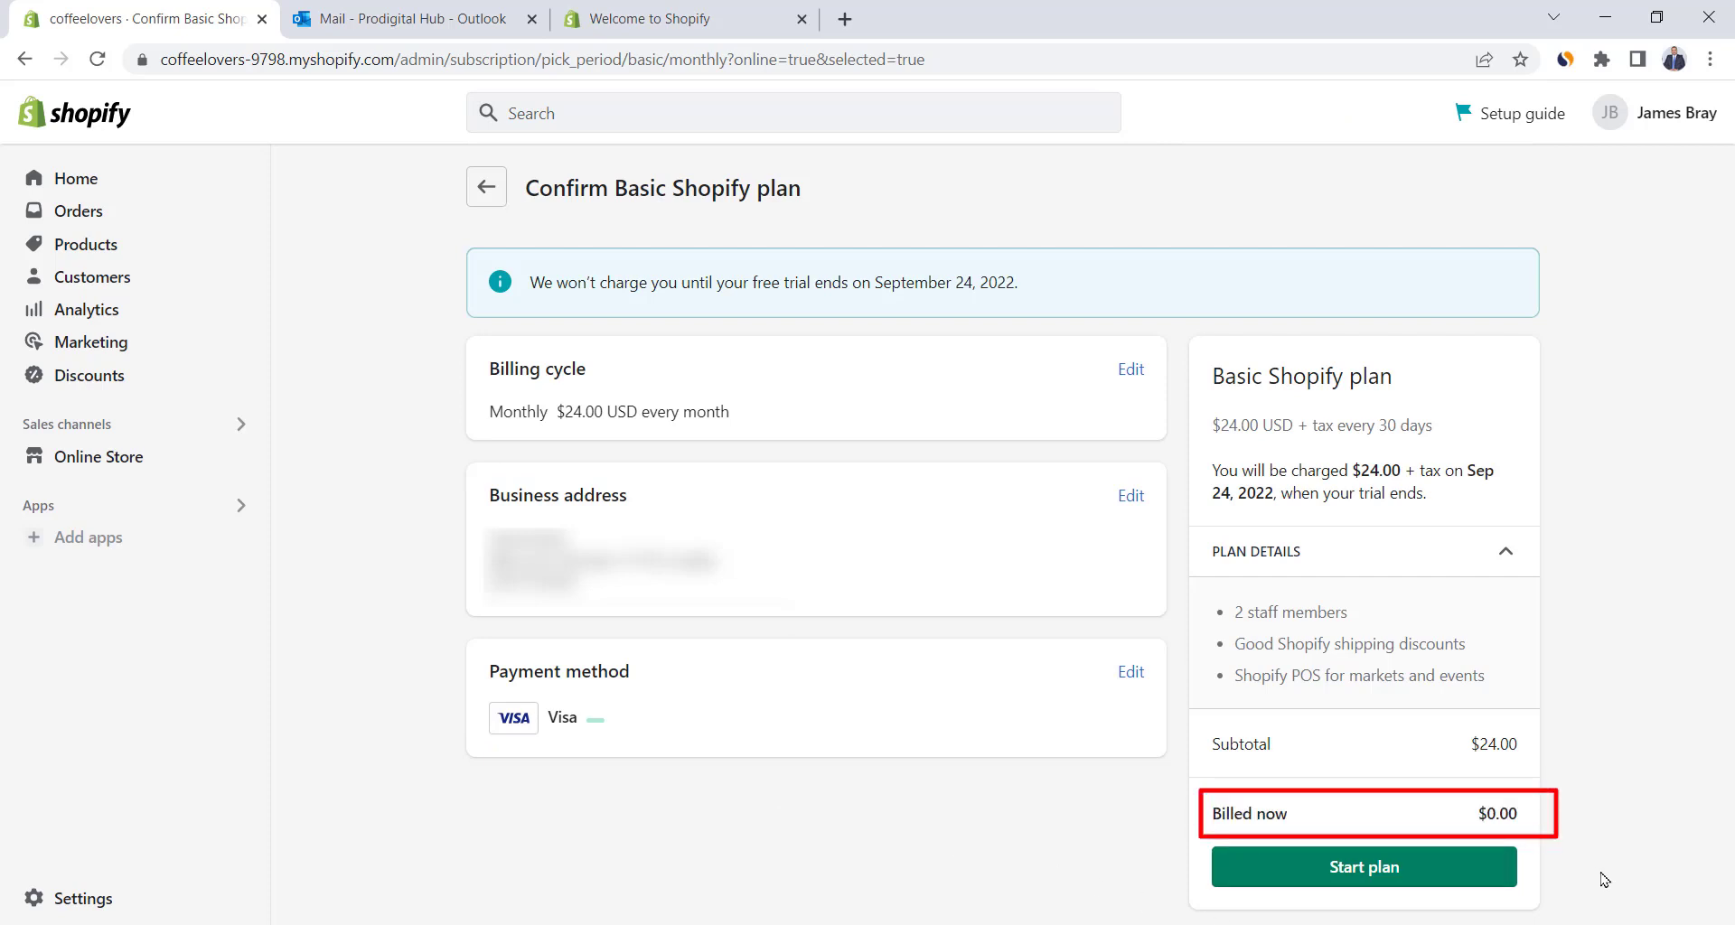
pyautogui.click(1430, 888)
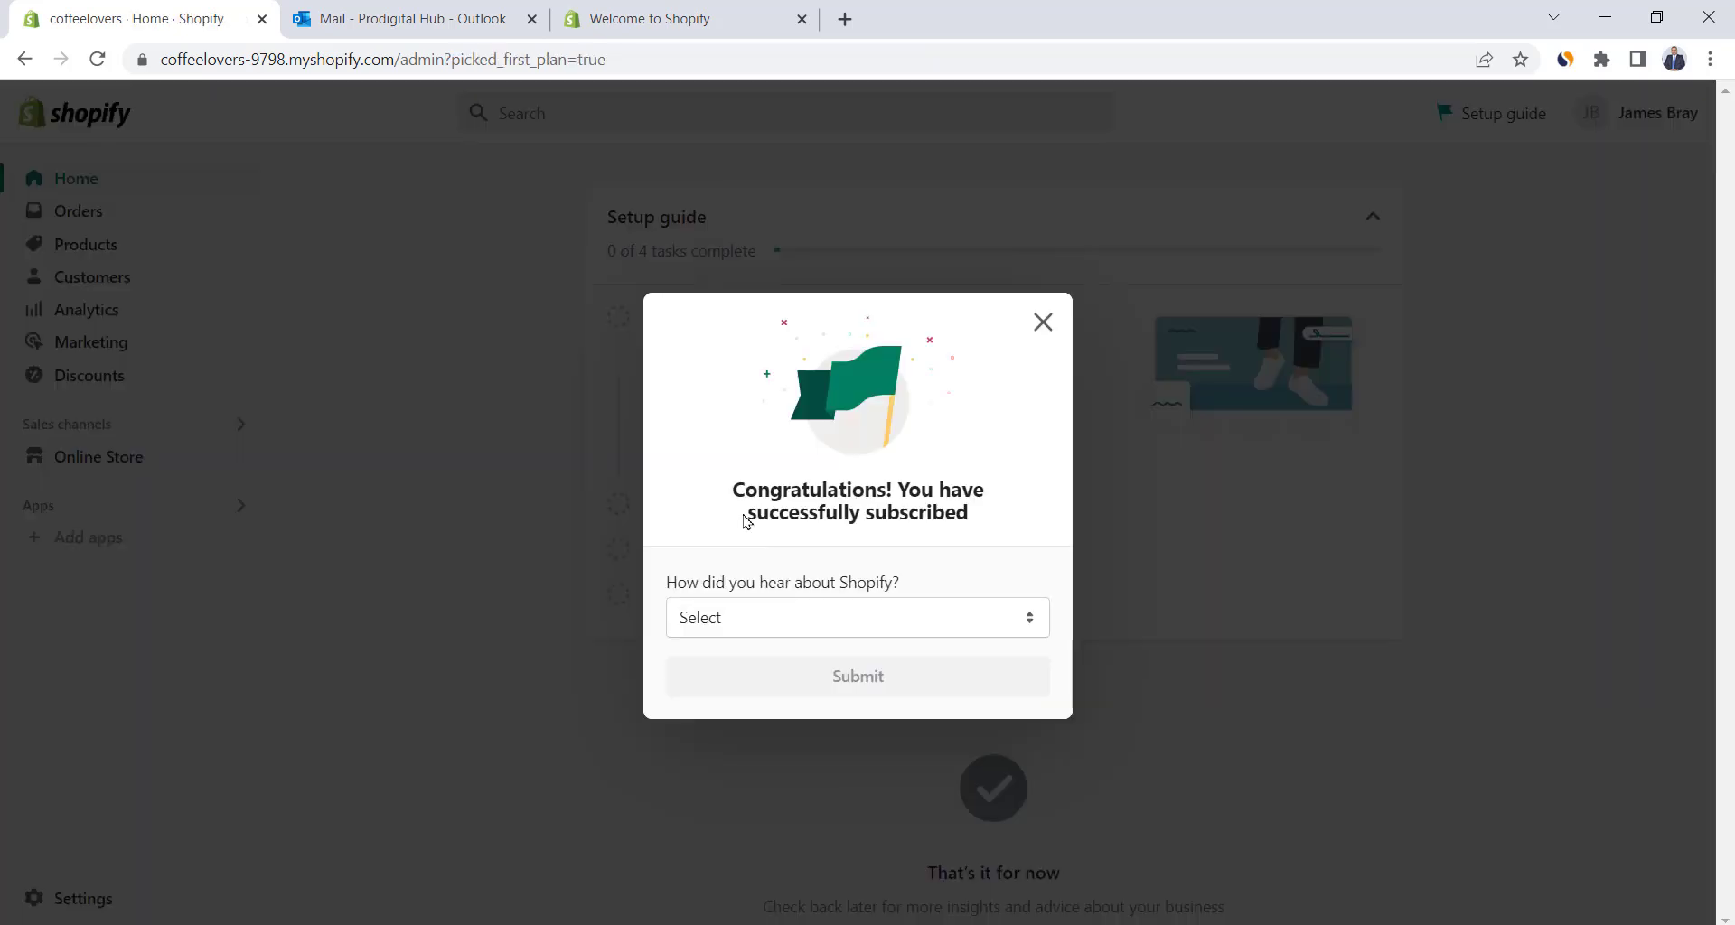
# Answer the question about how Shopify was discovered with Online video and submit the survey.
pyautogui.click(797, 617)
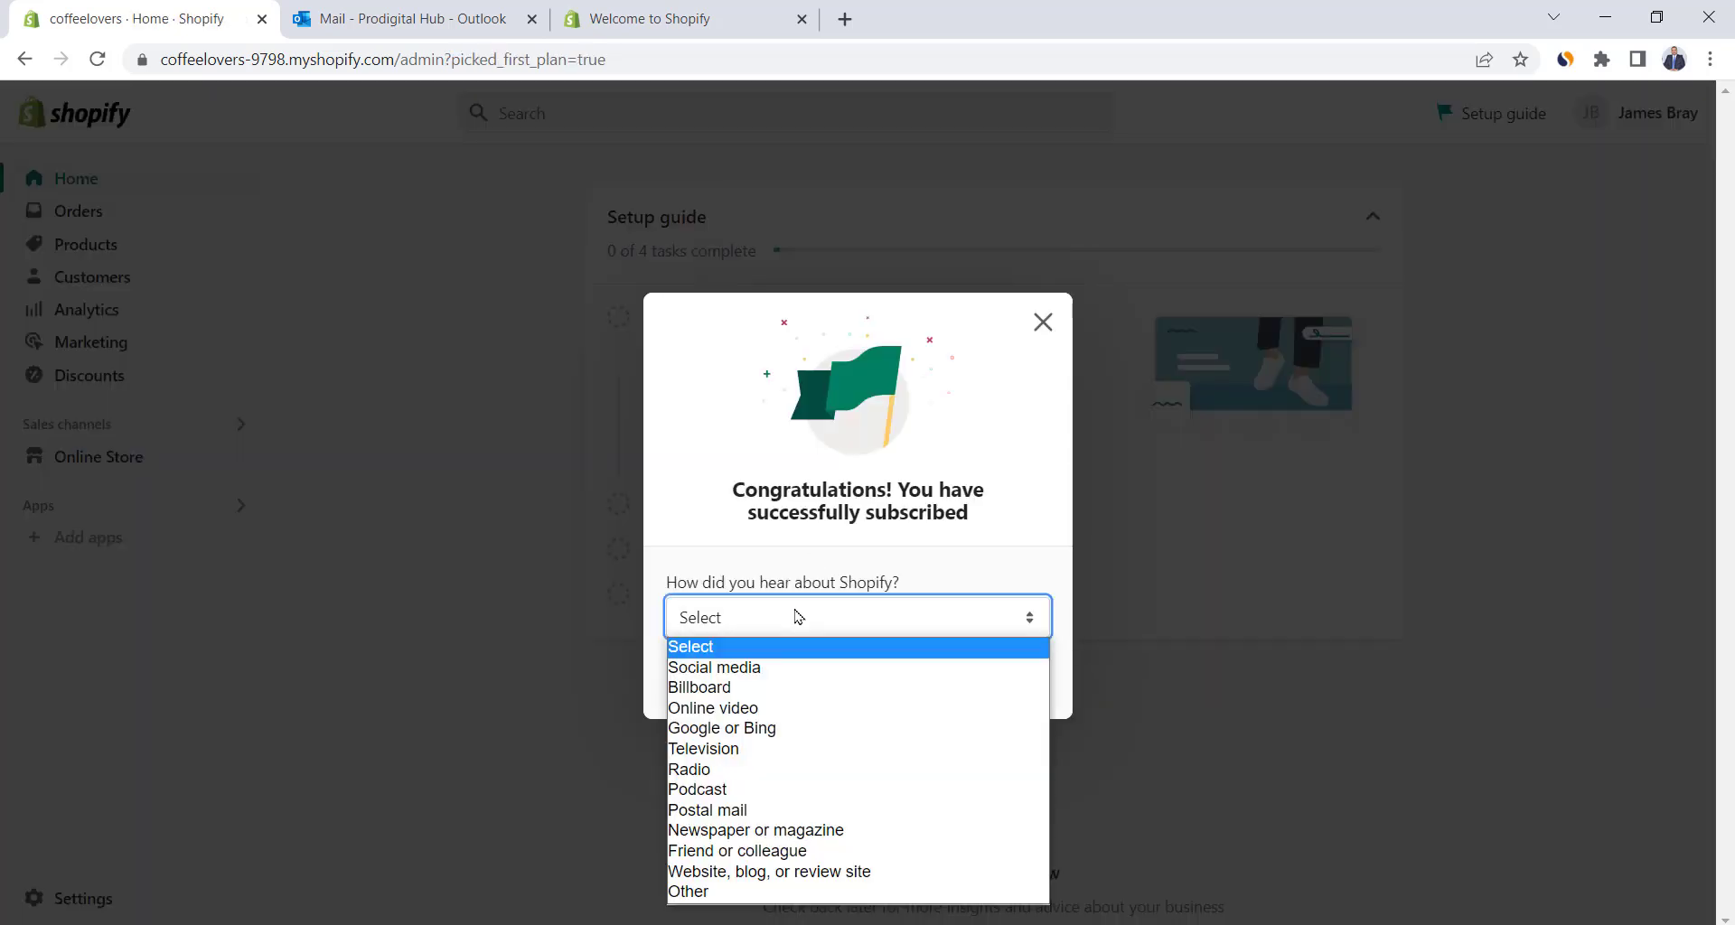
pyautogui.click(713, 707)
pyautogui.click(823, 675)
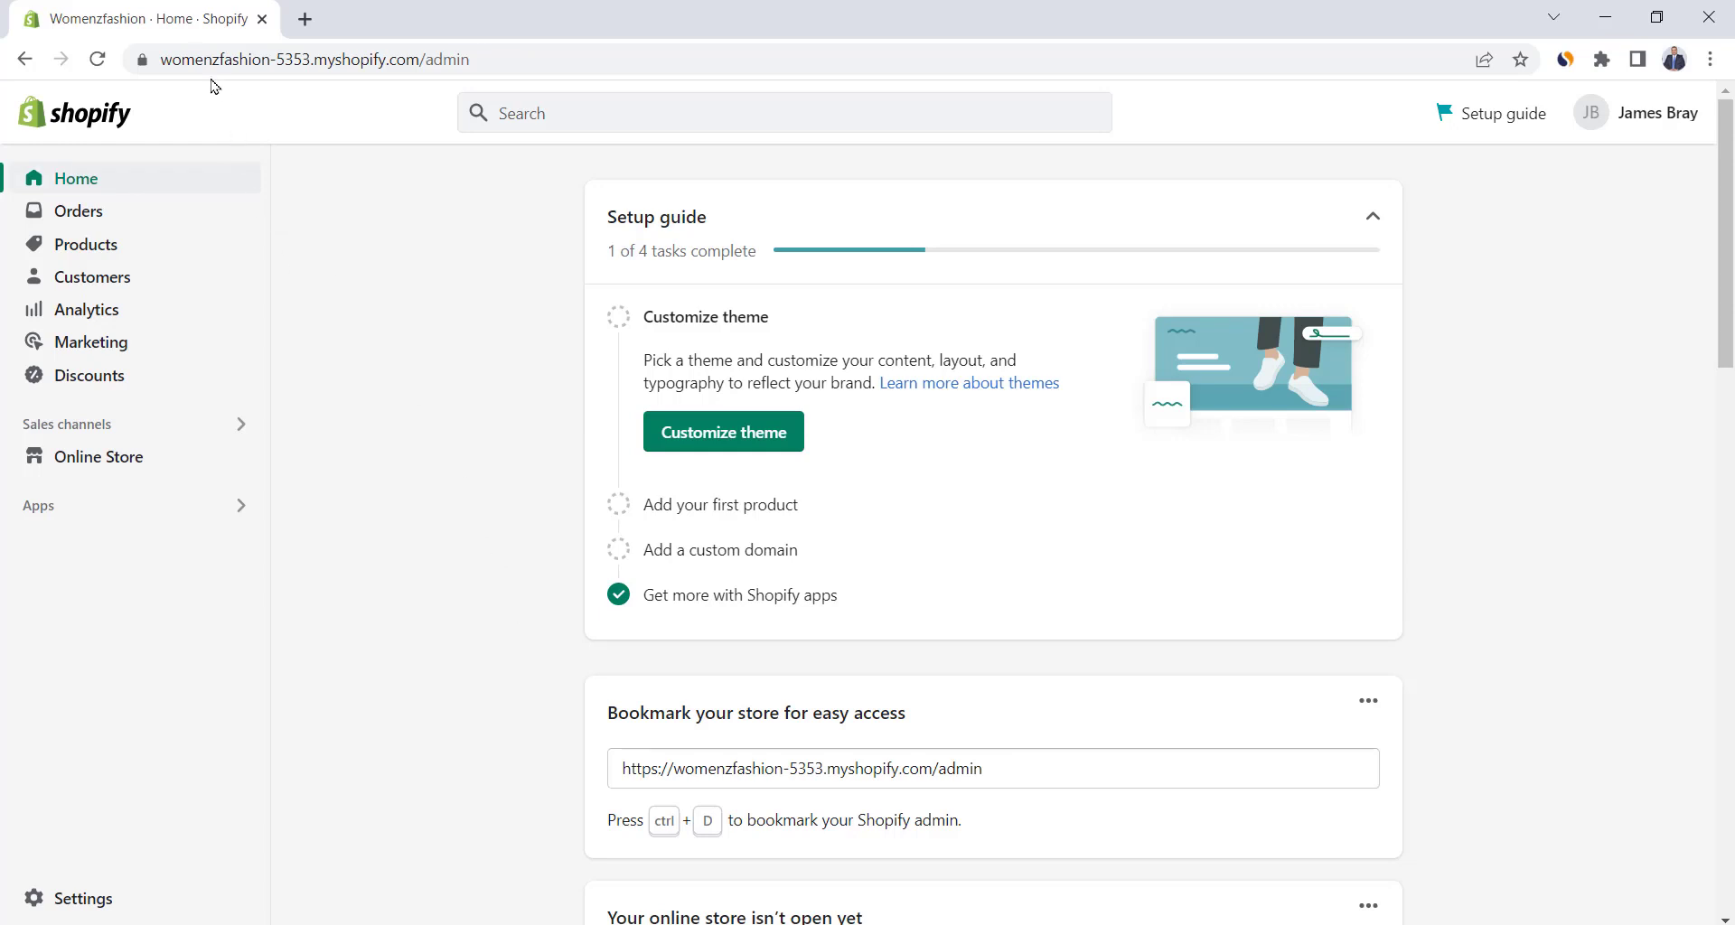
# Create and save a product collection titled Dresses with the collection type set to Manual.
pyautogui.click(89, 250)
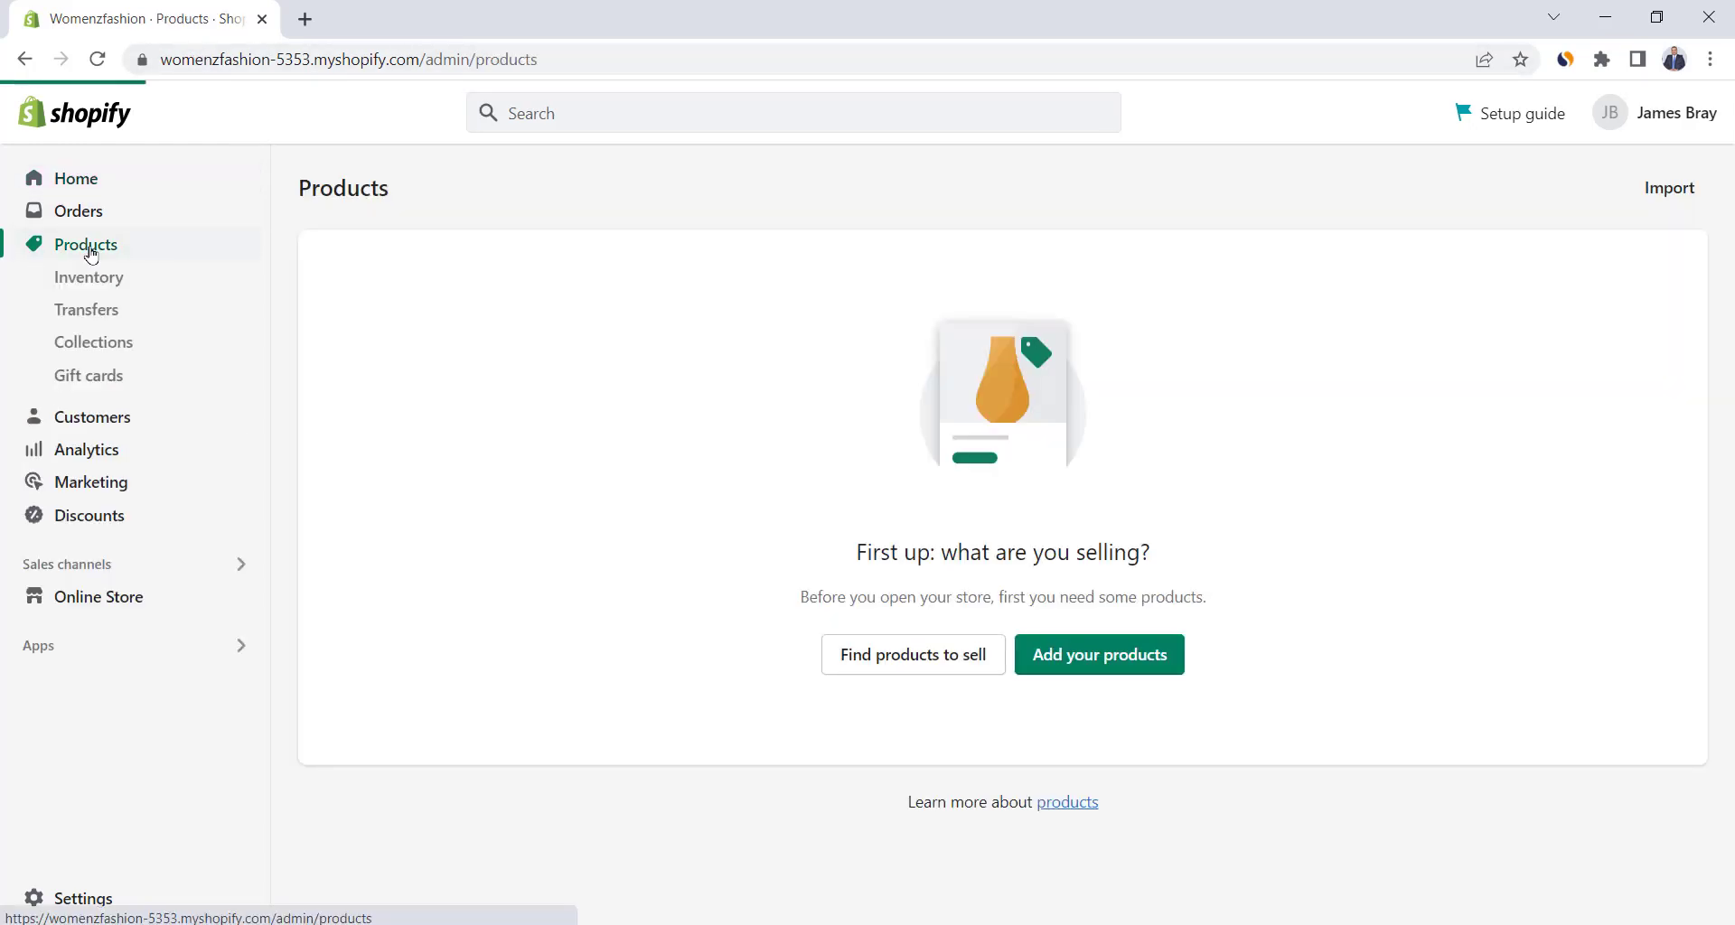
pyautogui.click(108, 352)
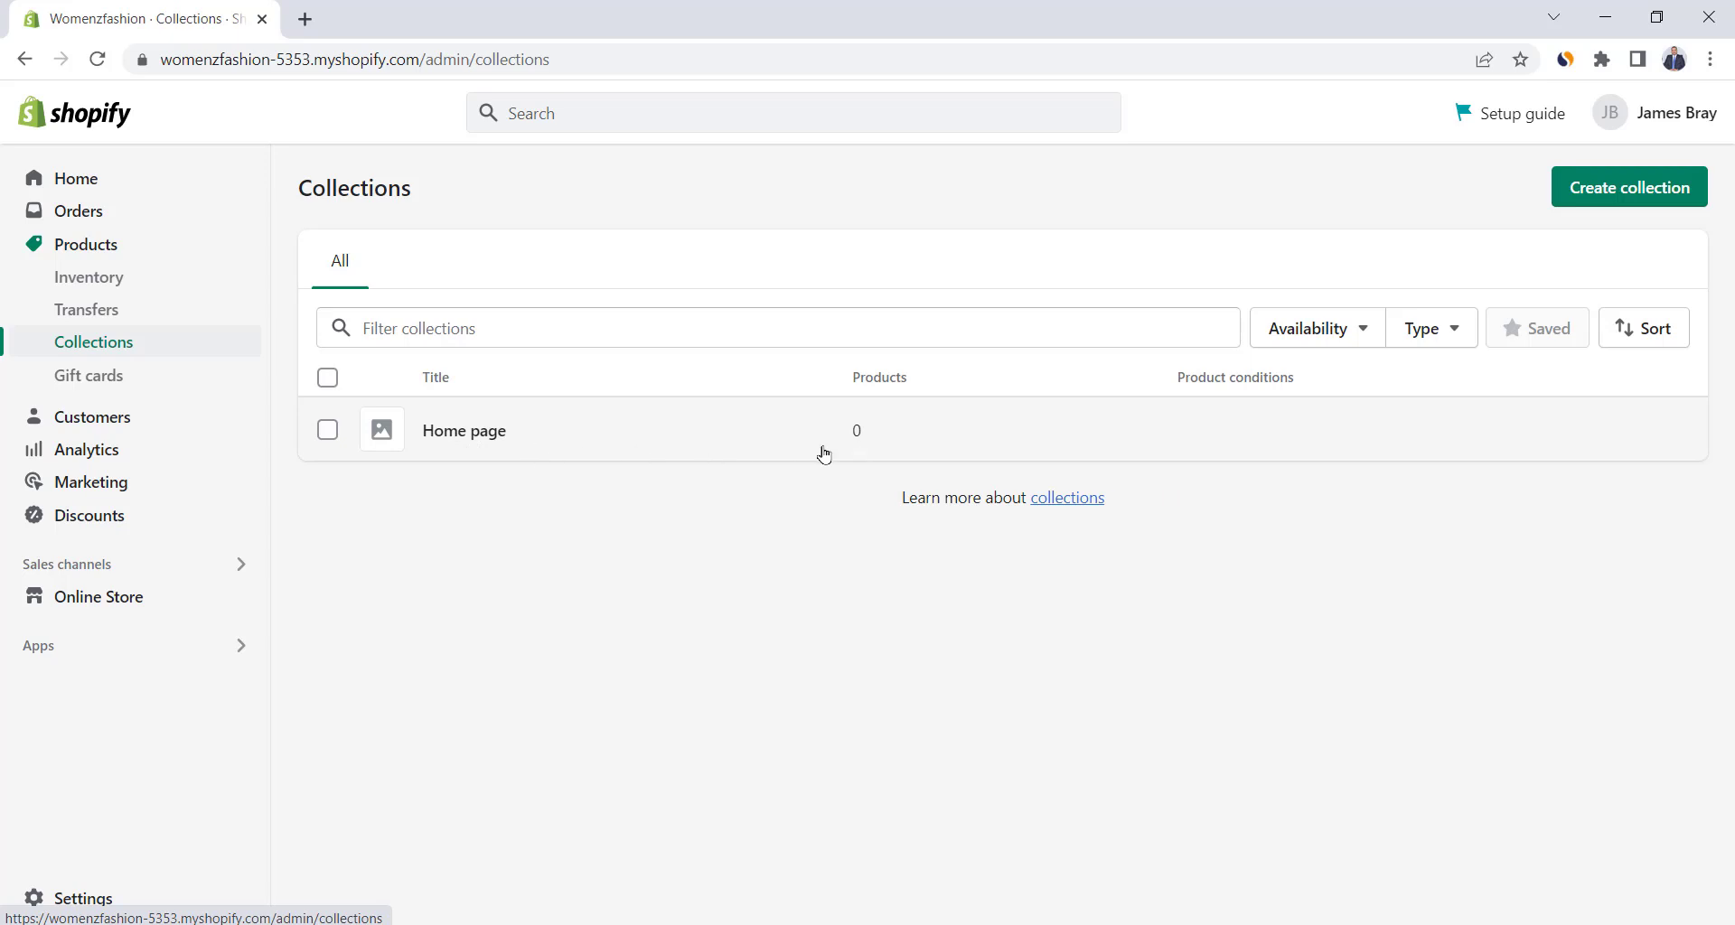
pyautogui.click(1613, 194)
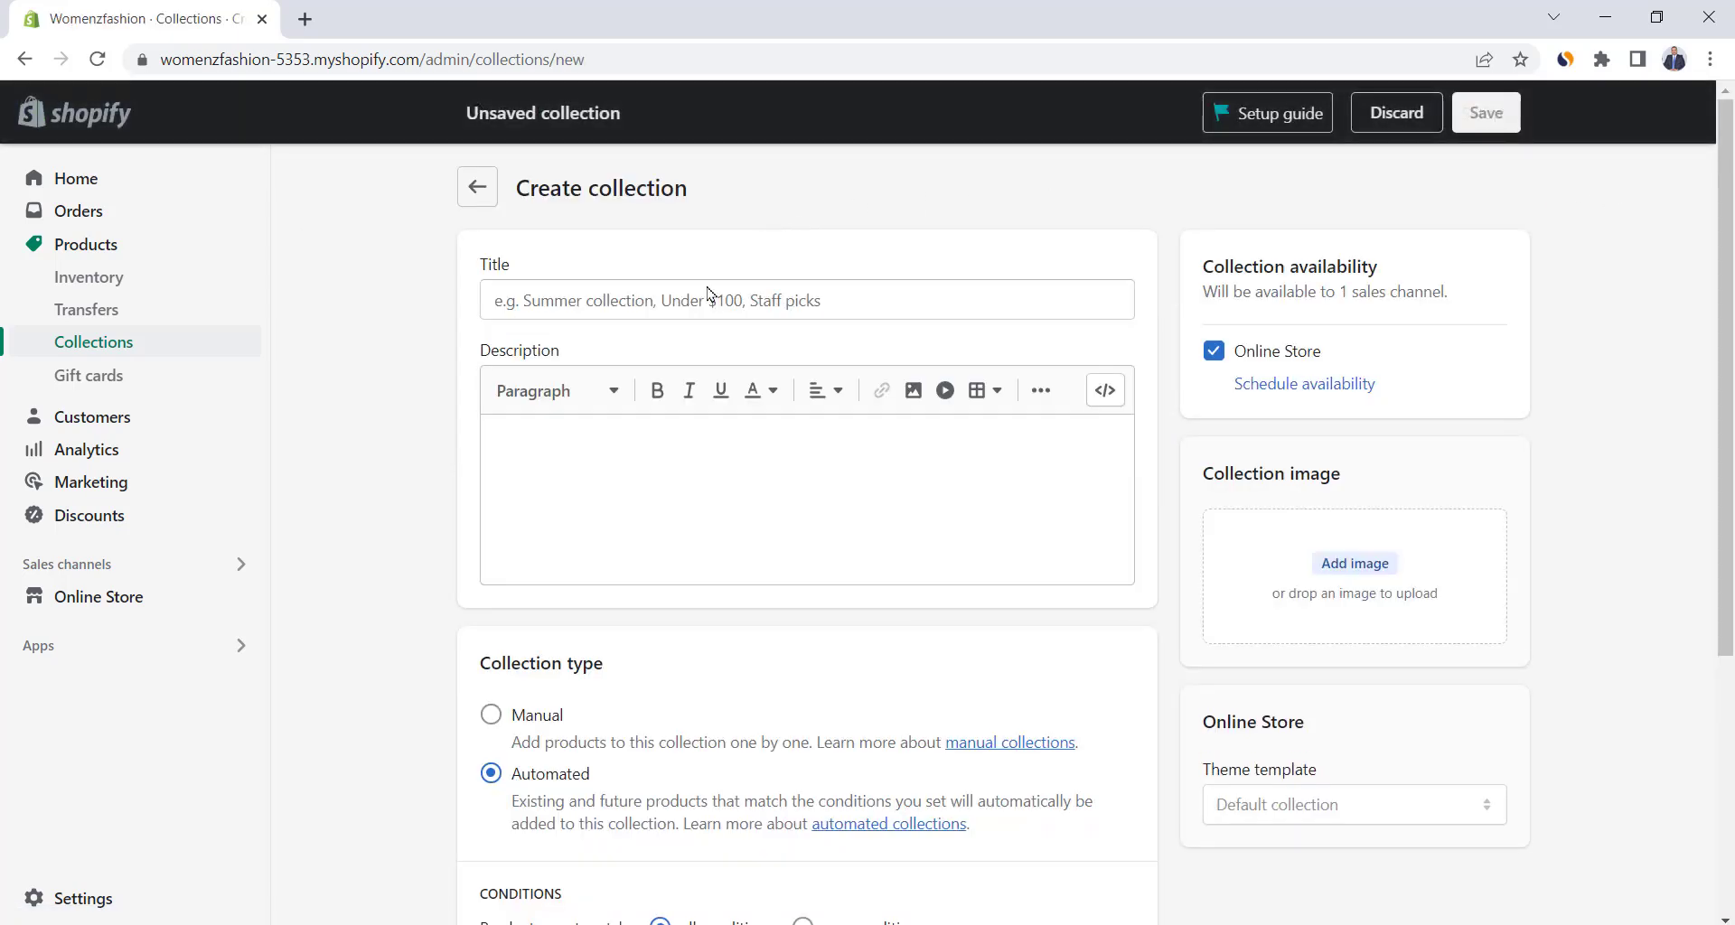
pyautogui.click(680, 311)
pyautogui.write('Dresses')
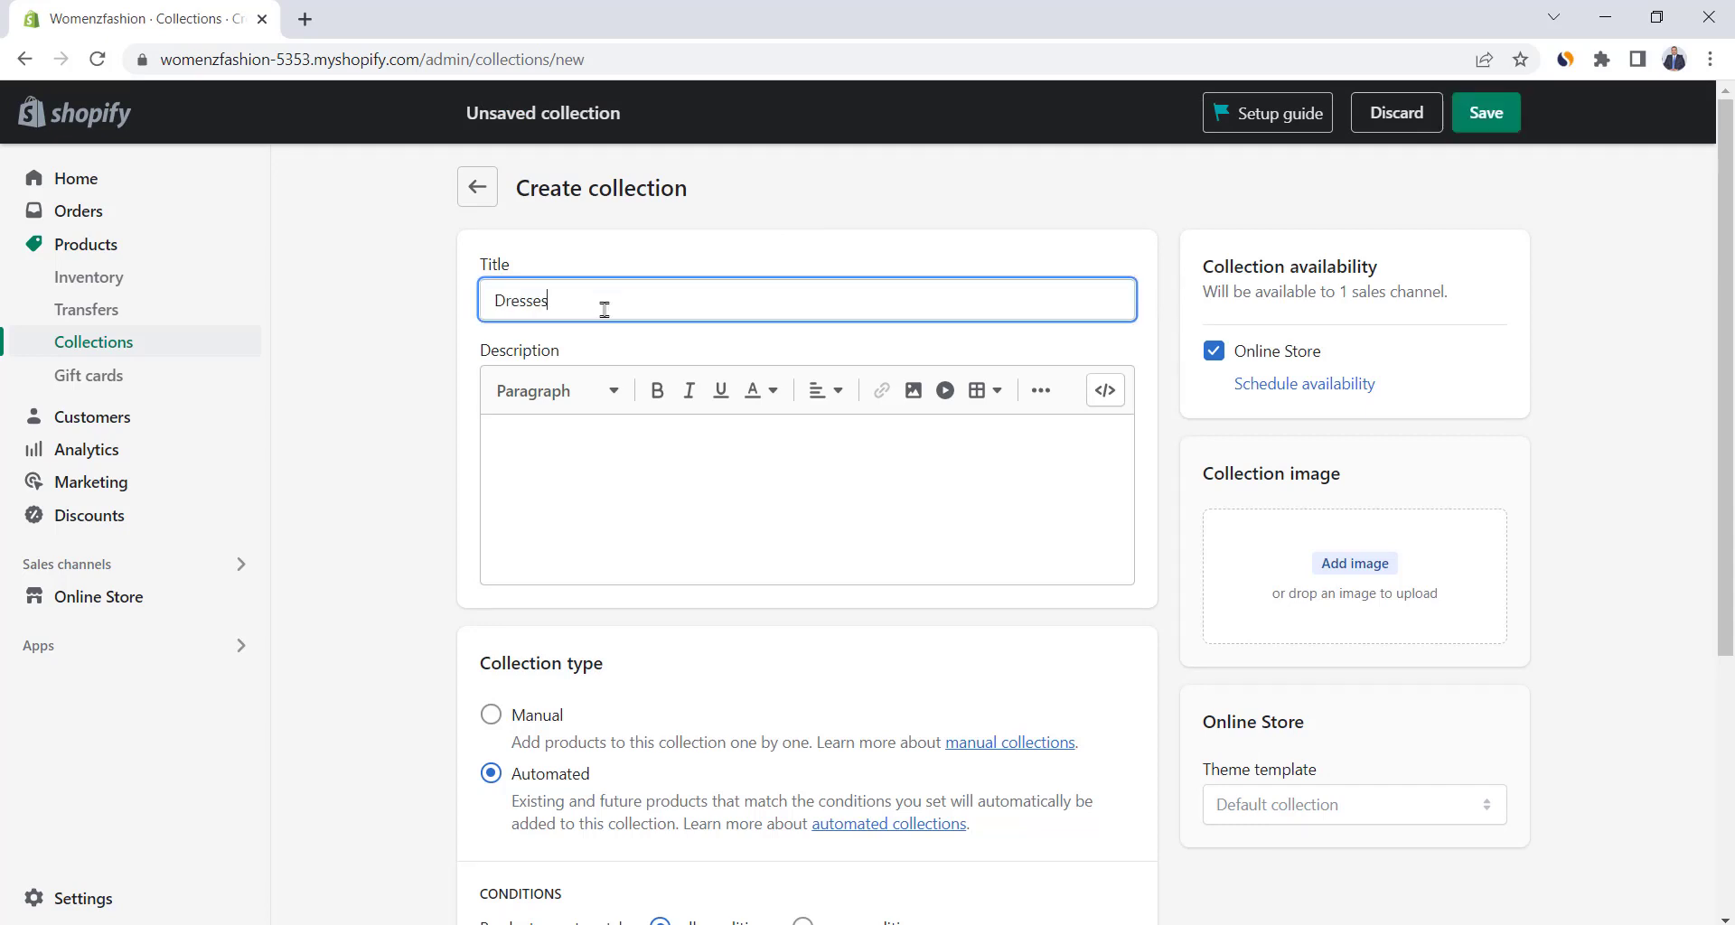
pyautogui.scroll(-2, 683, 457)
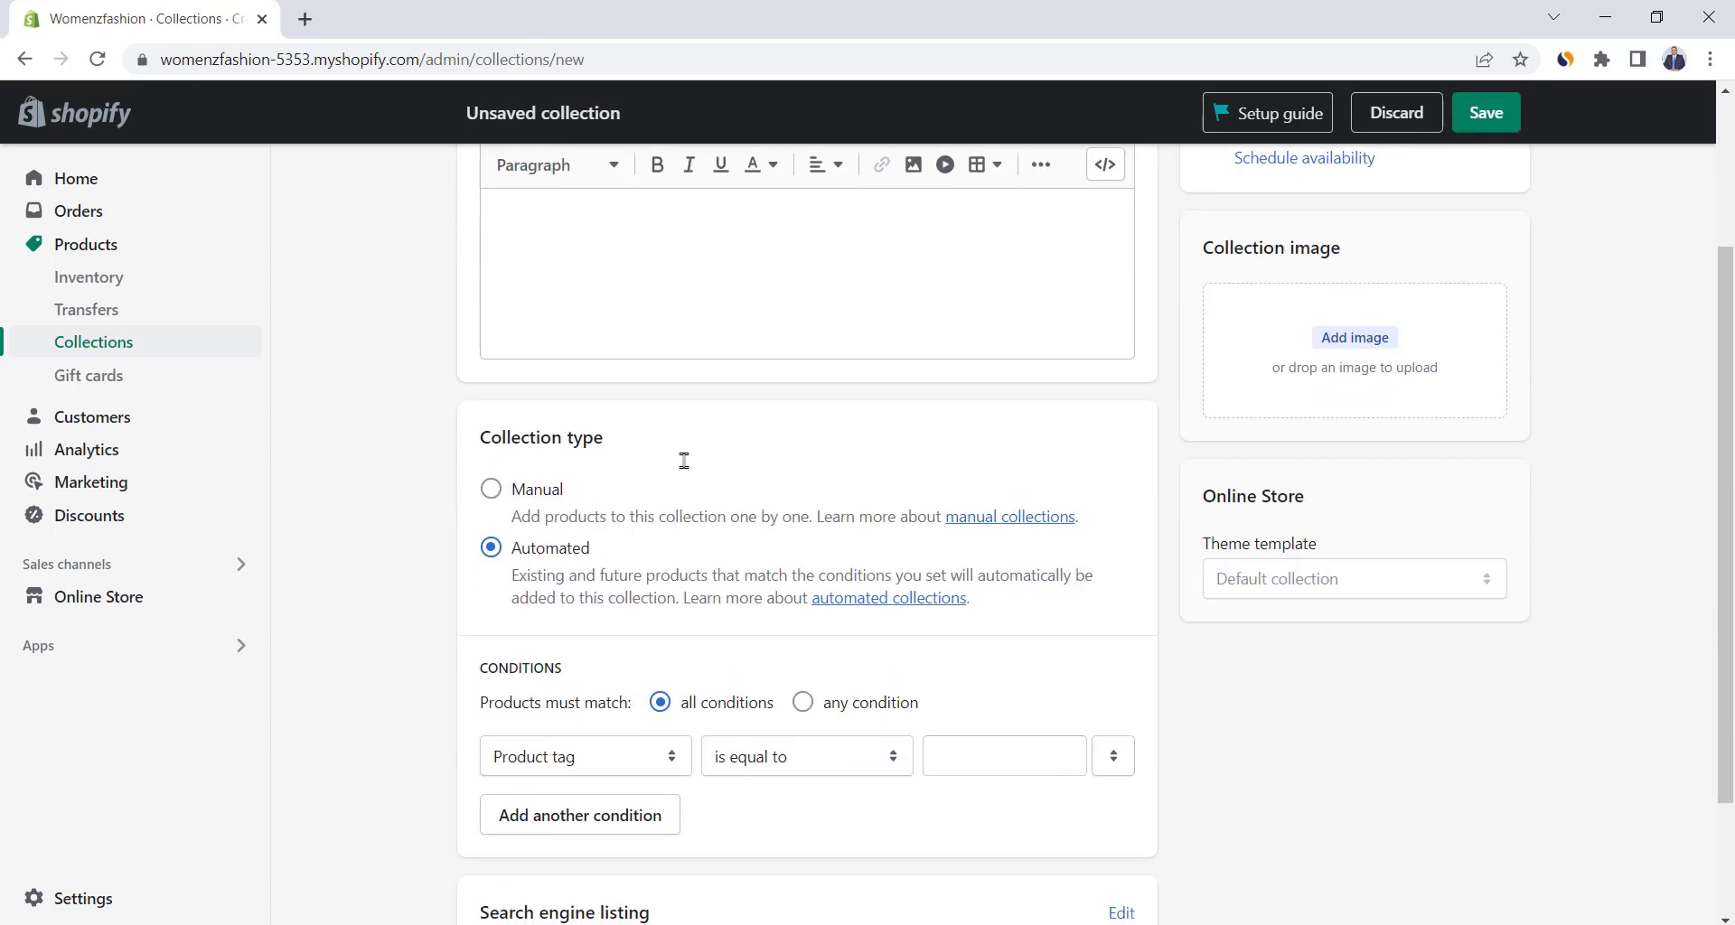
pyautogui.scroll(2, 684, 461)
pyautogui.scroll(-1, 686, 466)
pyautogui.click(540, 604)
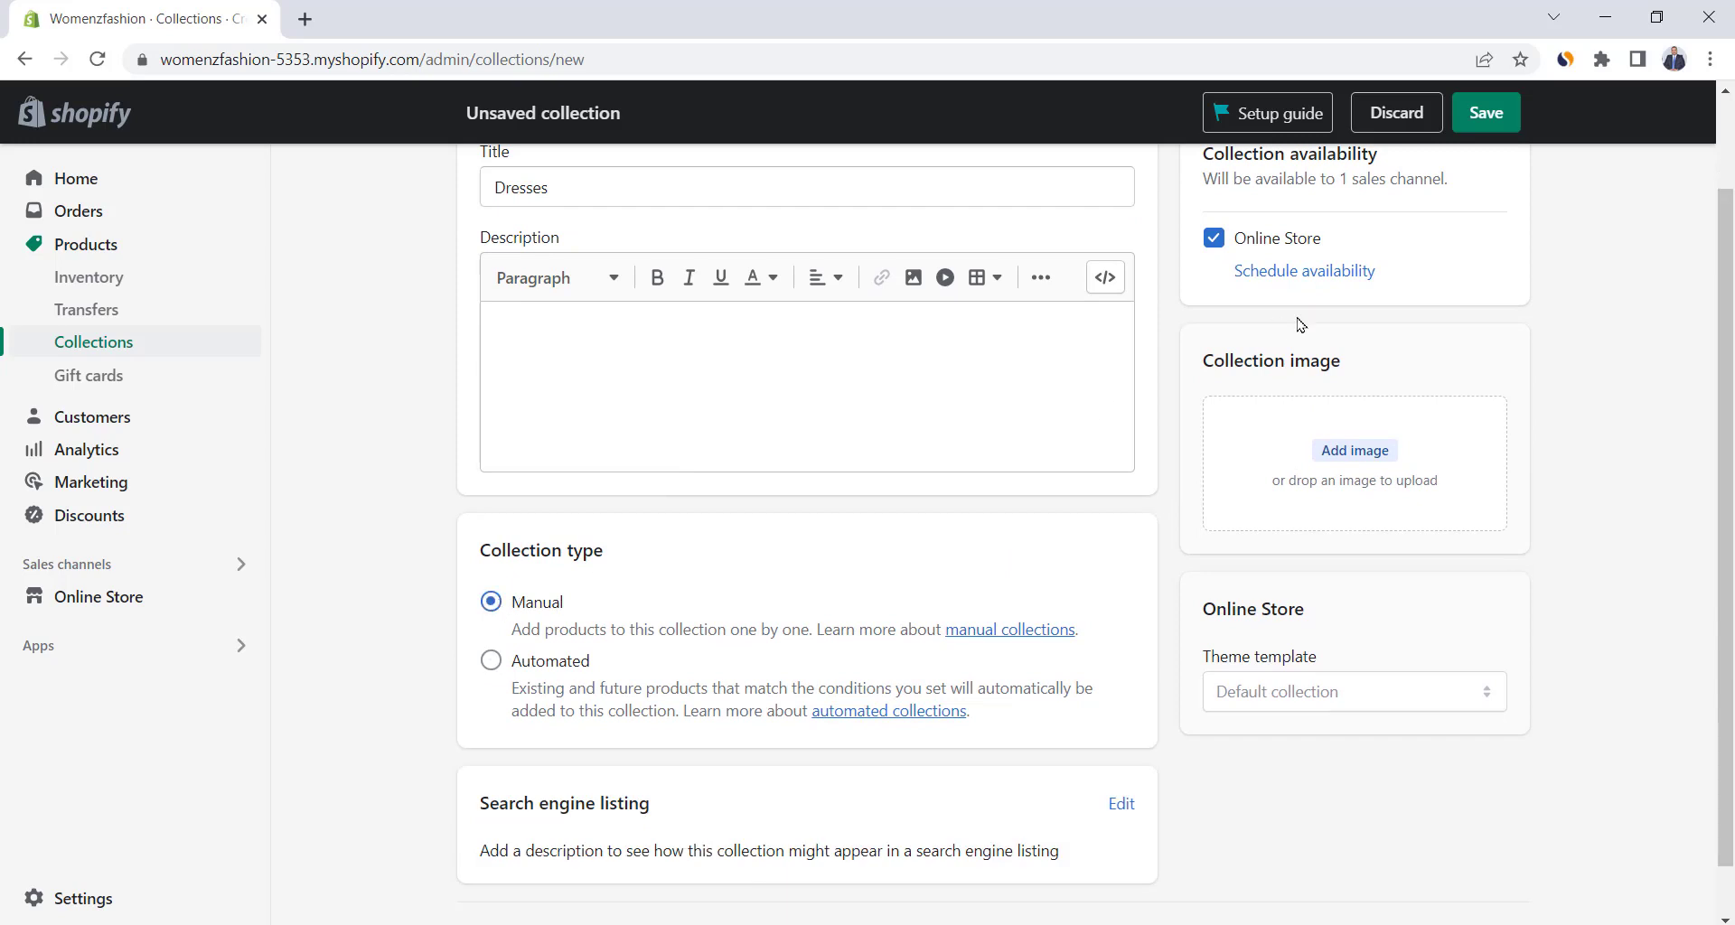
pyautogui.click(1508, 127)
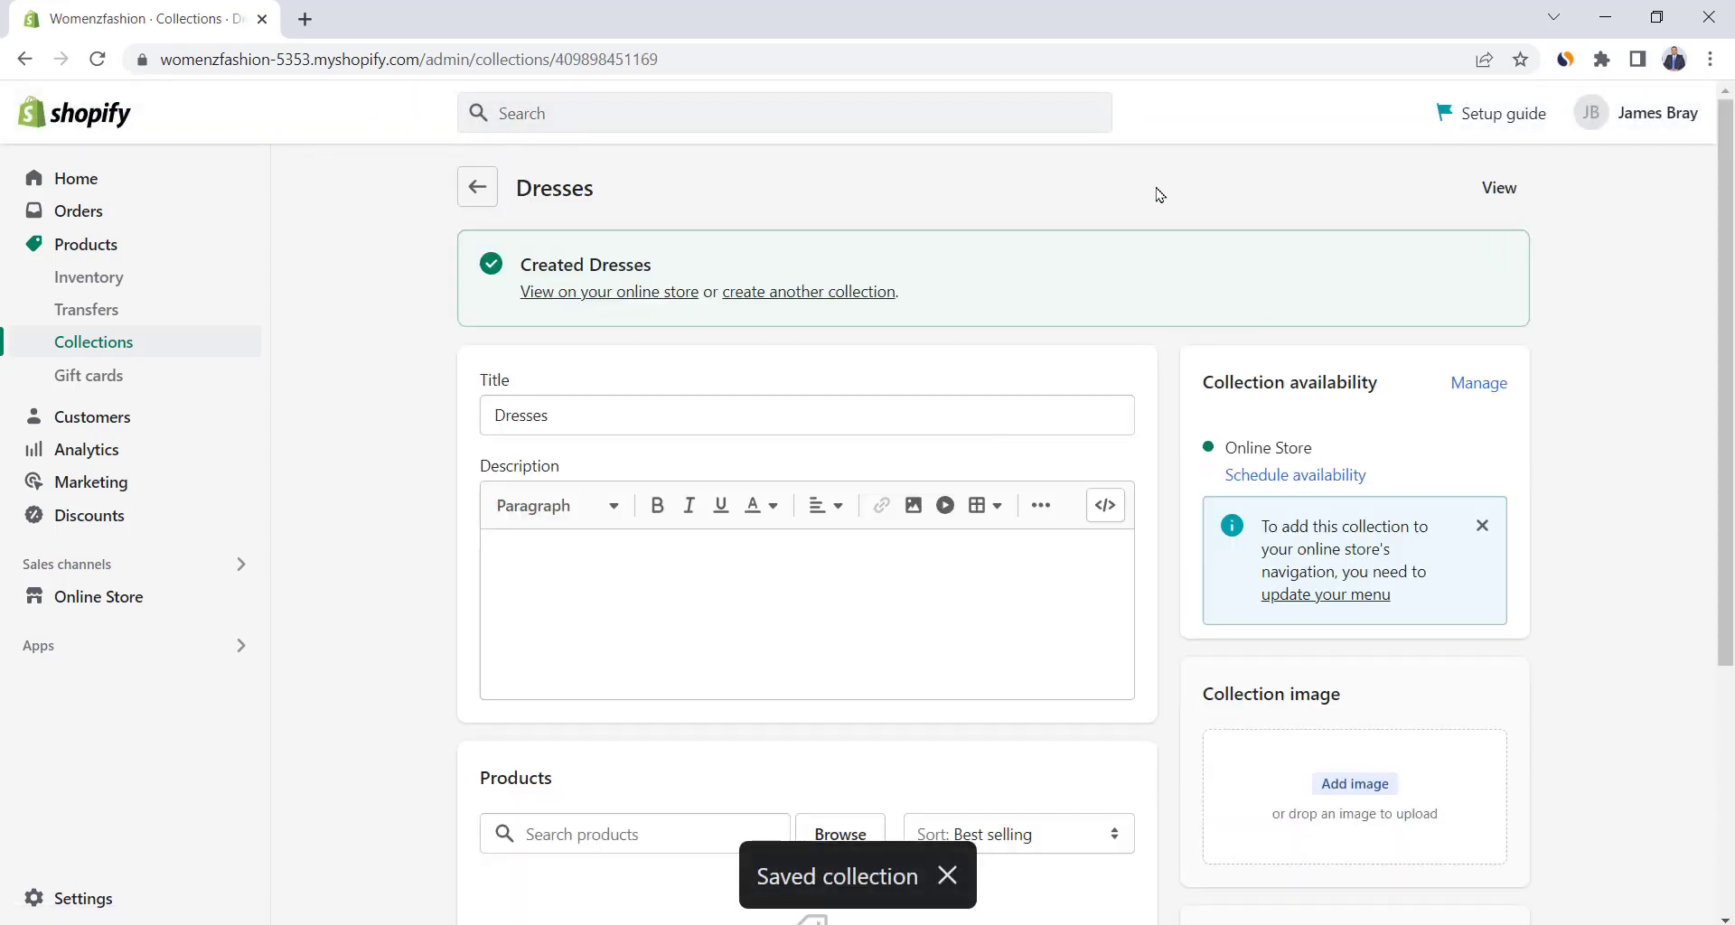
# Create and save a second manual collection titled Tops, and return to the collections list.
pyautogui.click(476, 188)
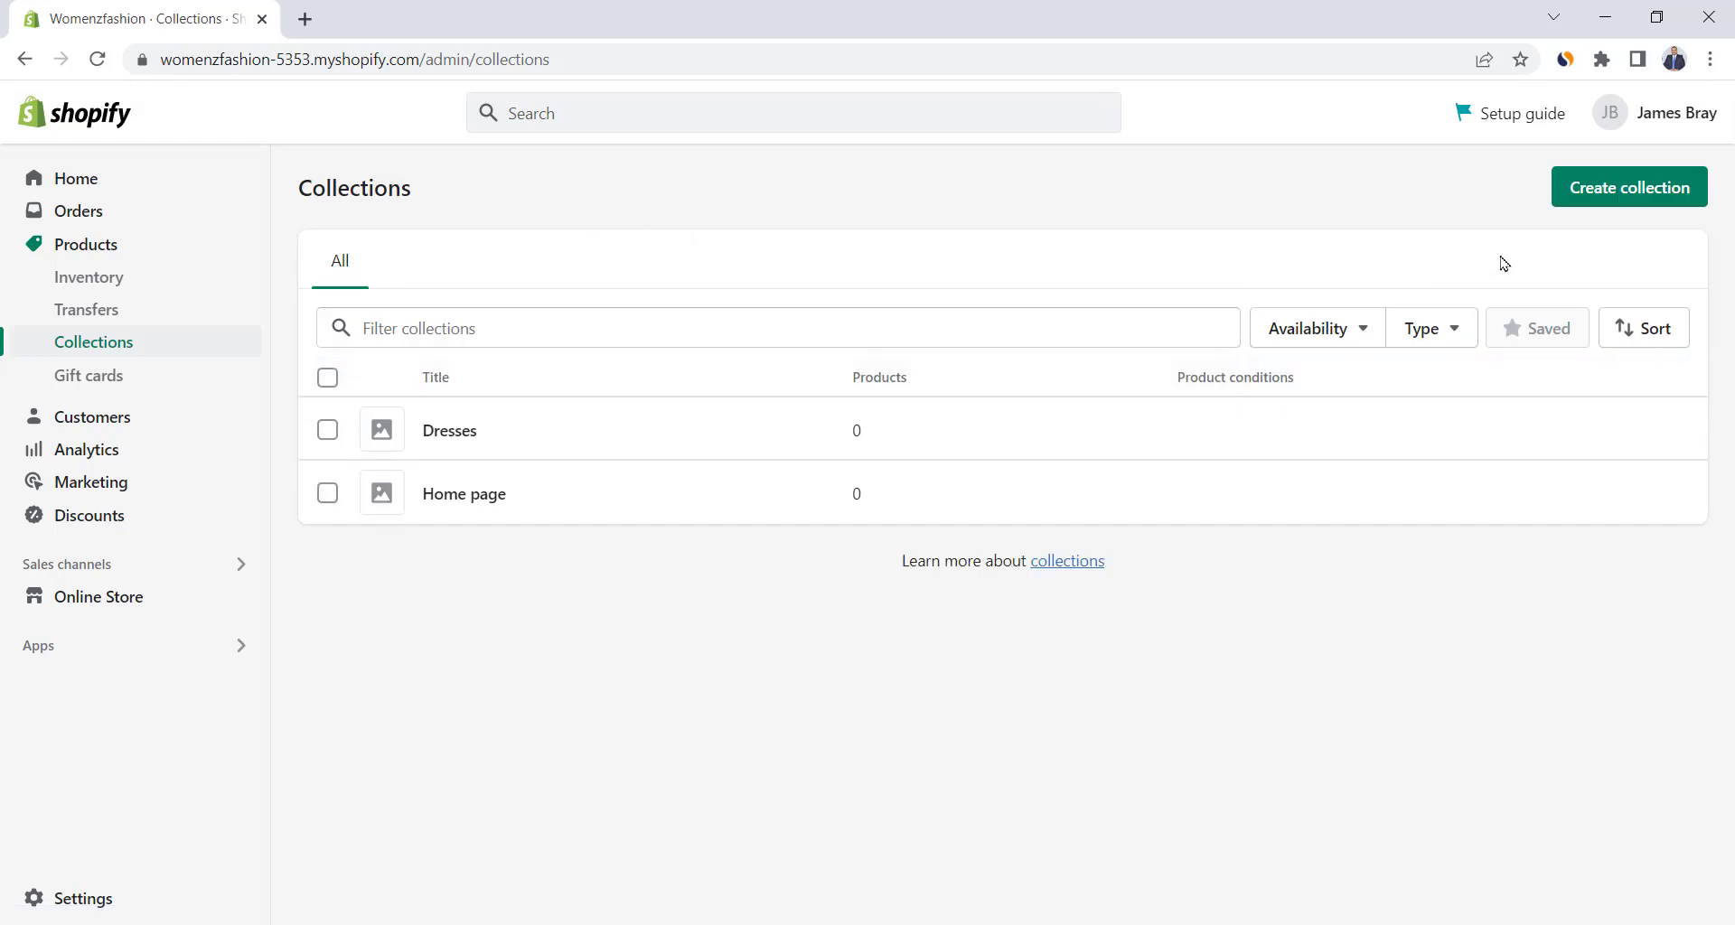
pyautogui.click(1593, 196)
pyautogui.click(627, 289)
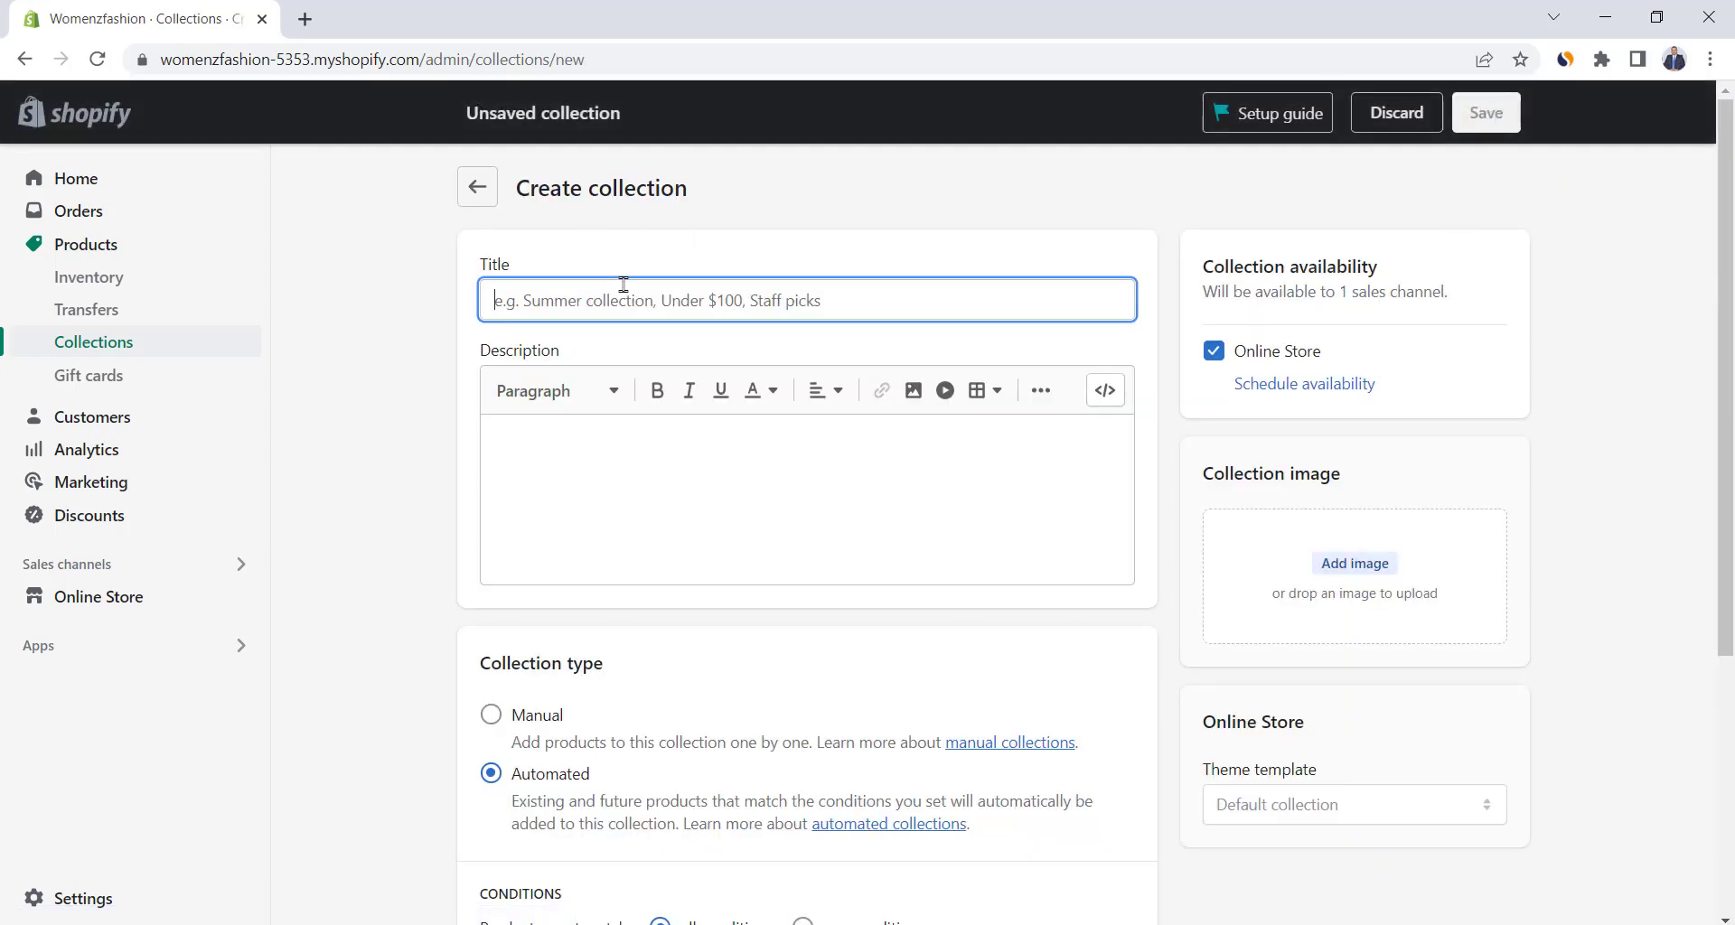
pyautogui.write('Tops')
pyautogui.scroll(-1, 714, 624)
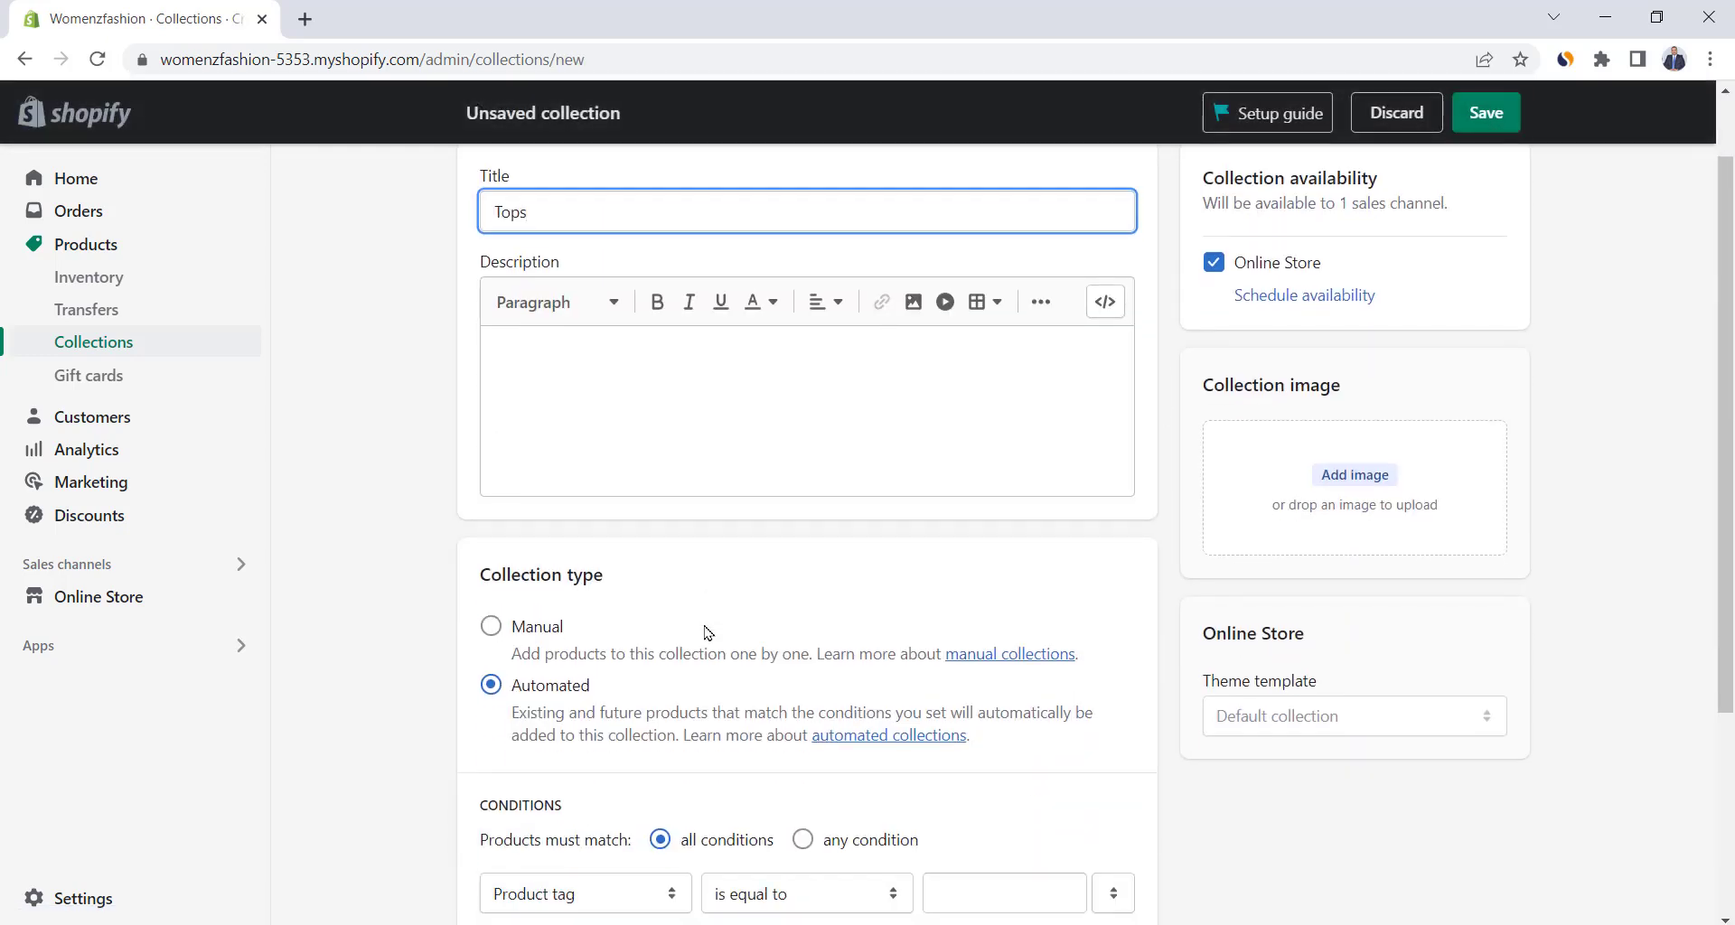
pyautogui.click(506, 612)
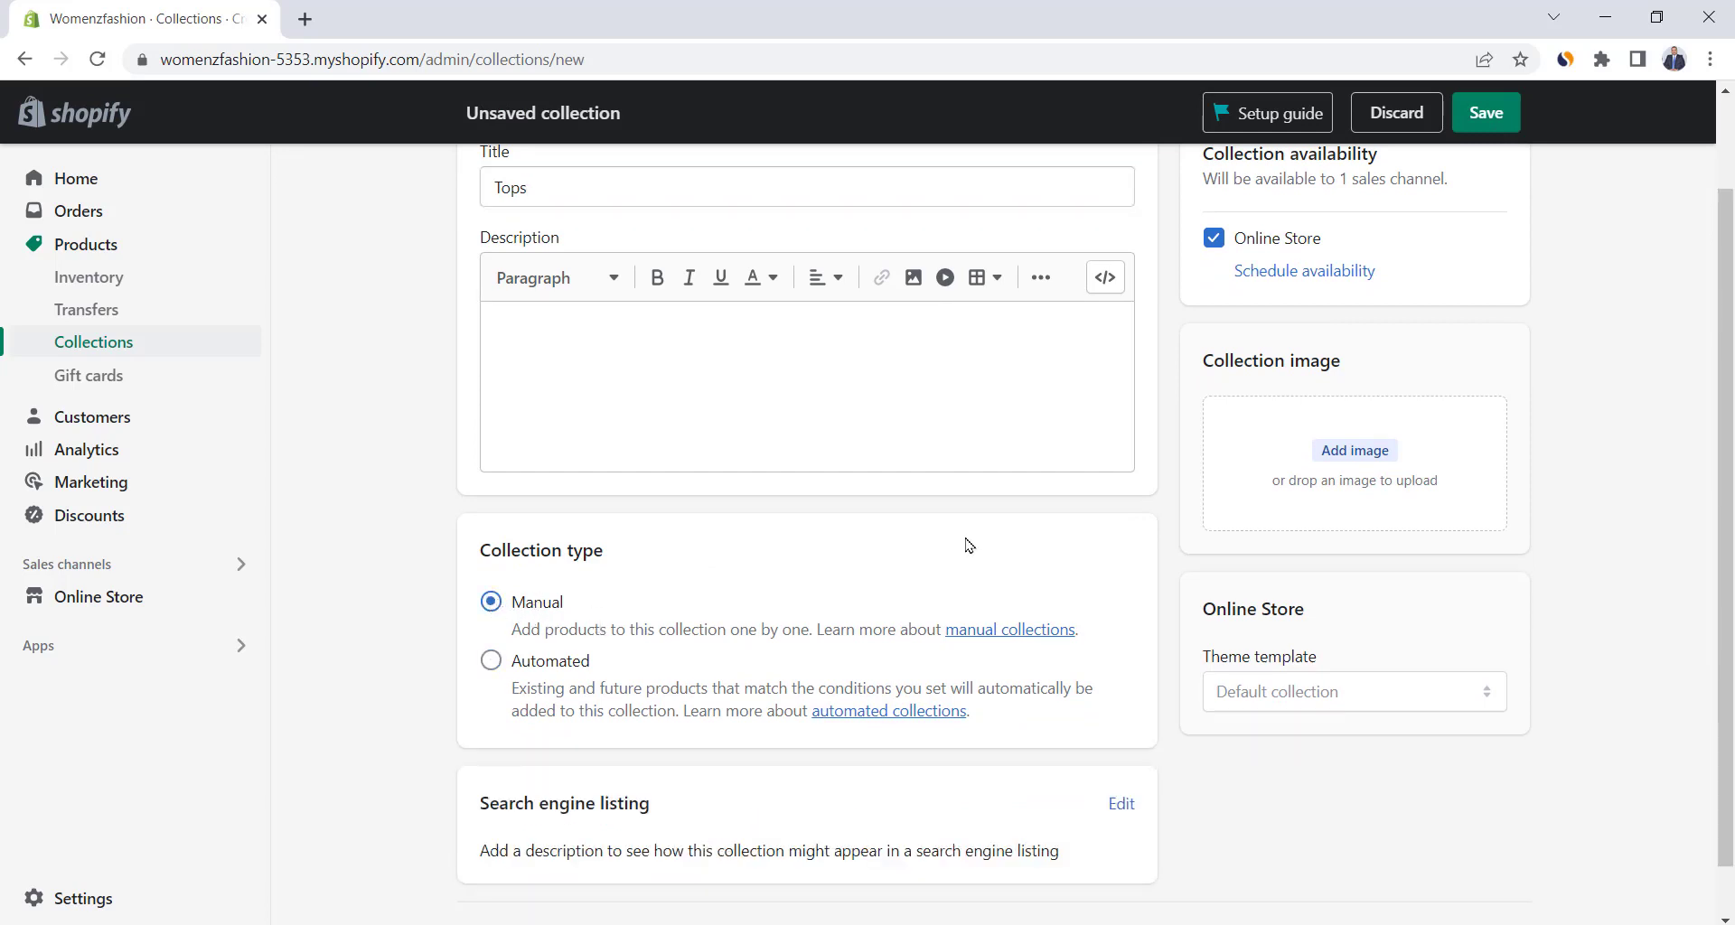
pyautogui.scroll(1, 971, 547)
pyautogui.click(1454, 131)
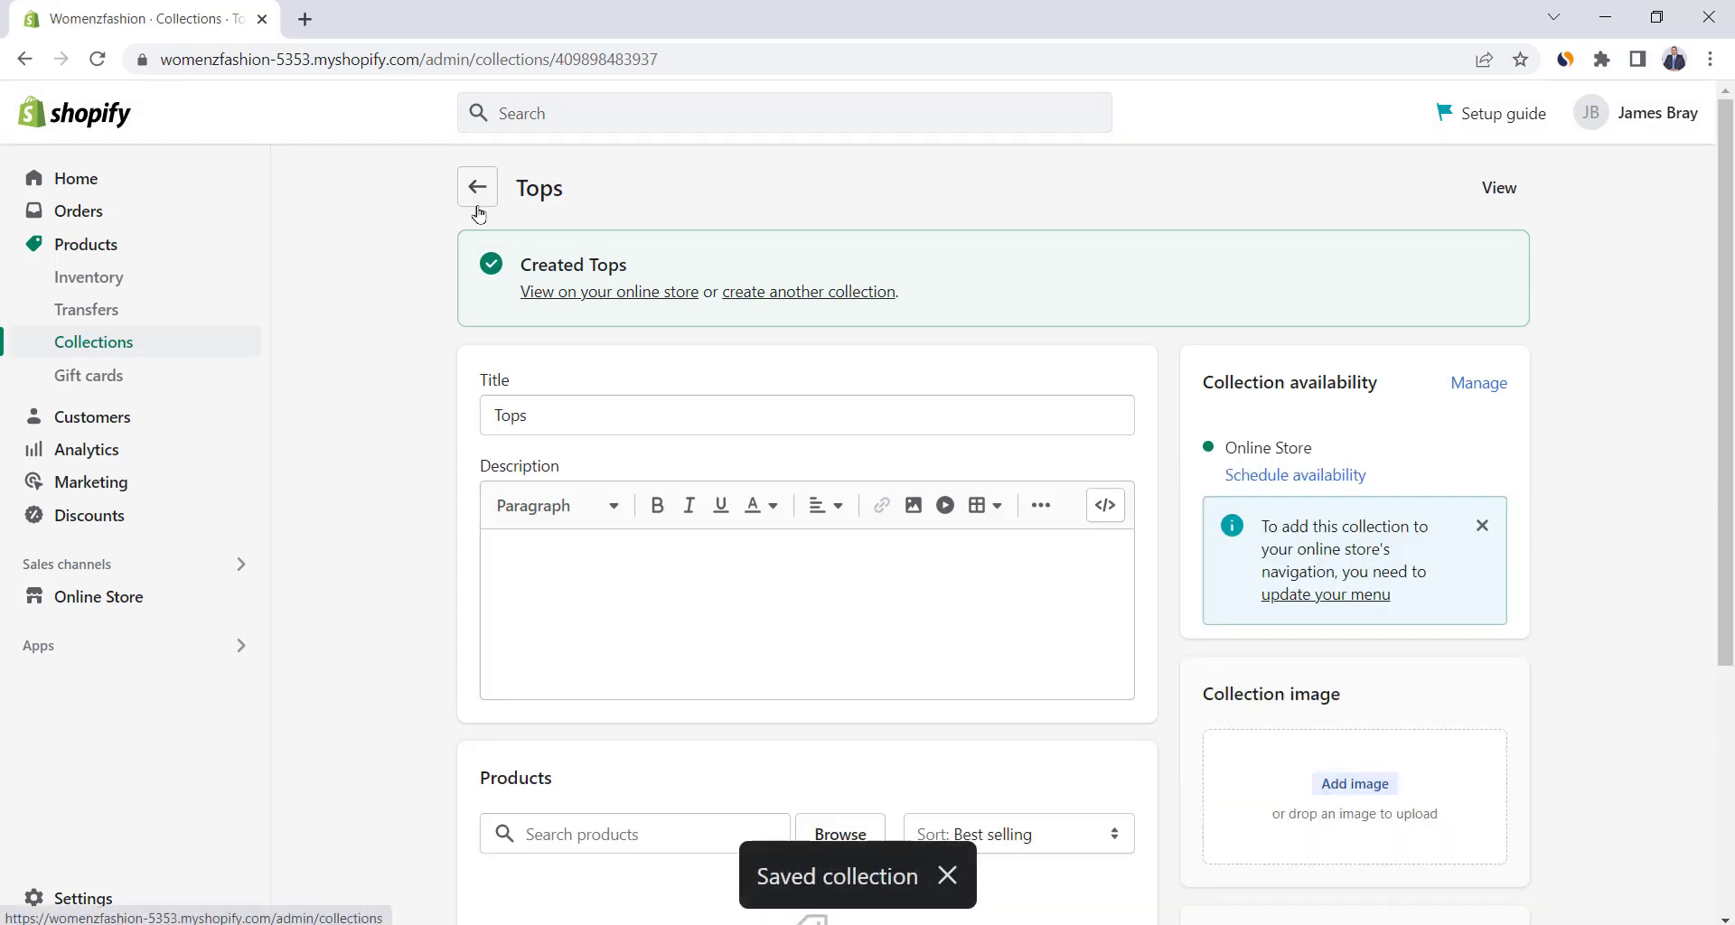
pyautogui.click(477, 187)
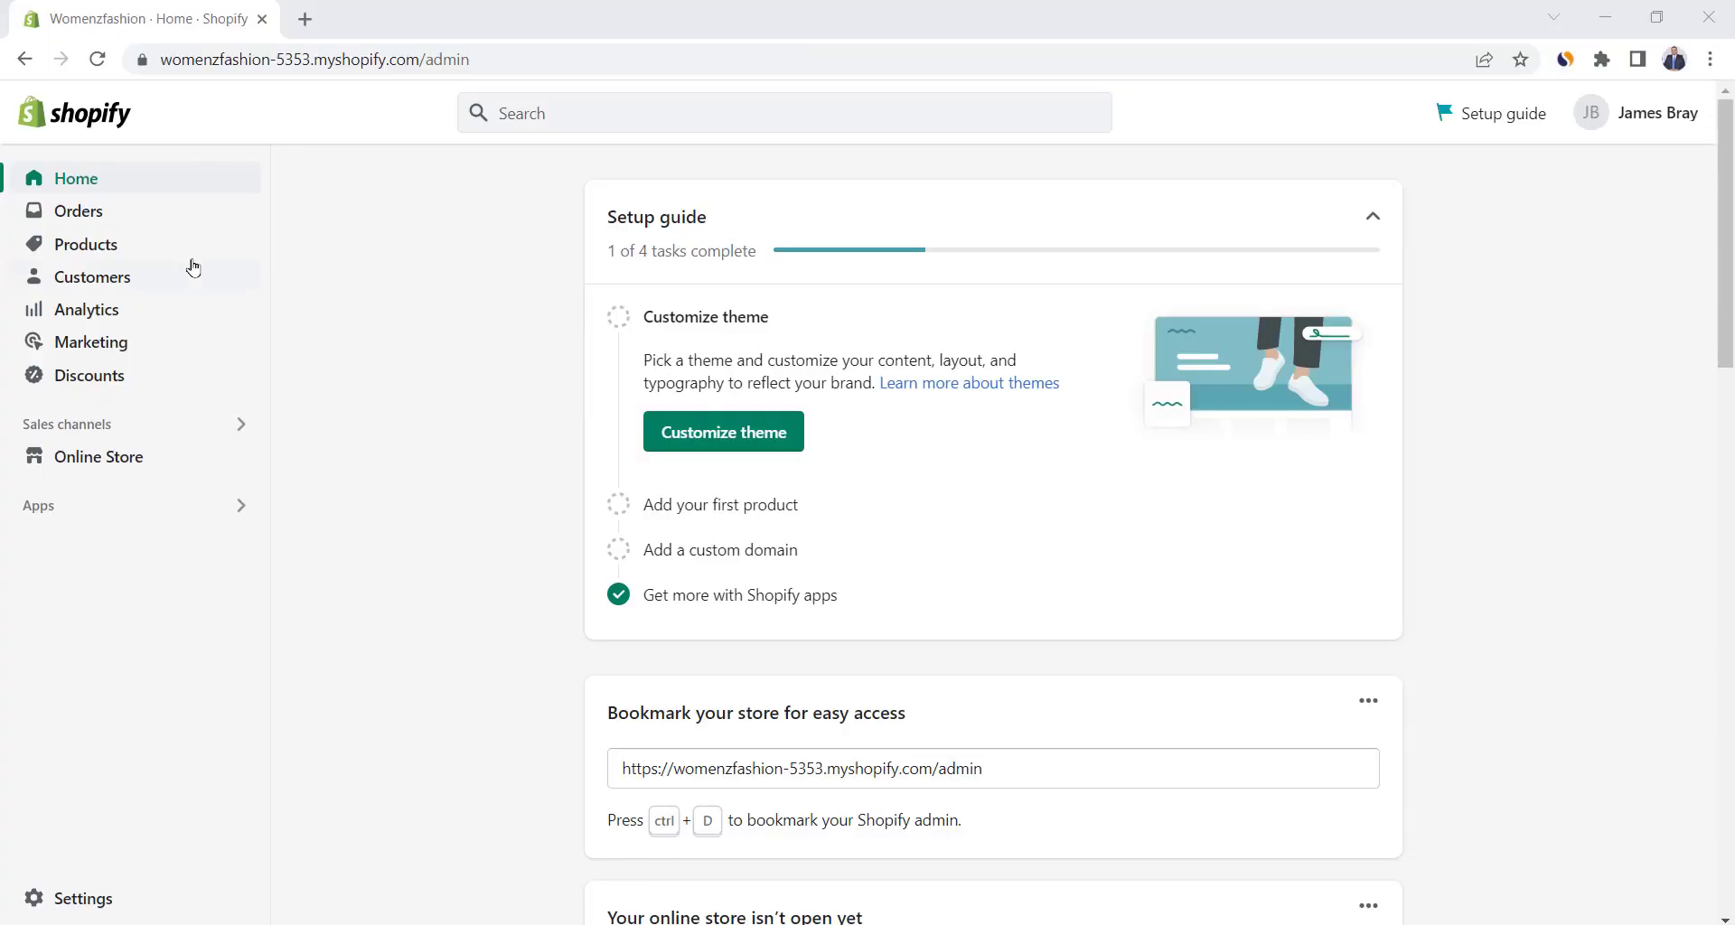
# Start adding the store's first product and title it Black Mini Dress.
pyautogui.click(86, 246)
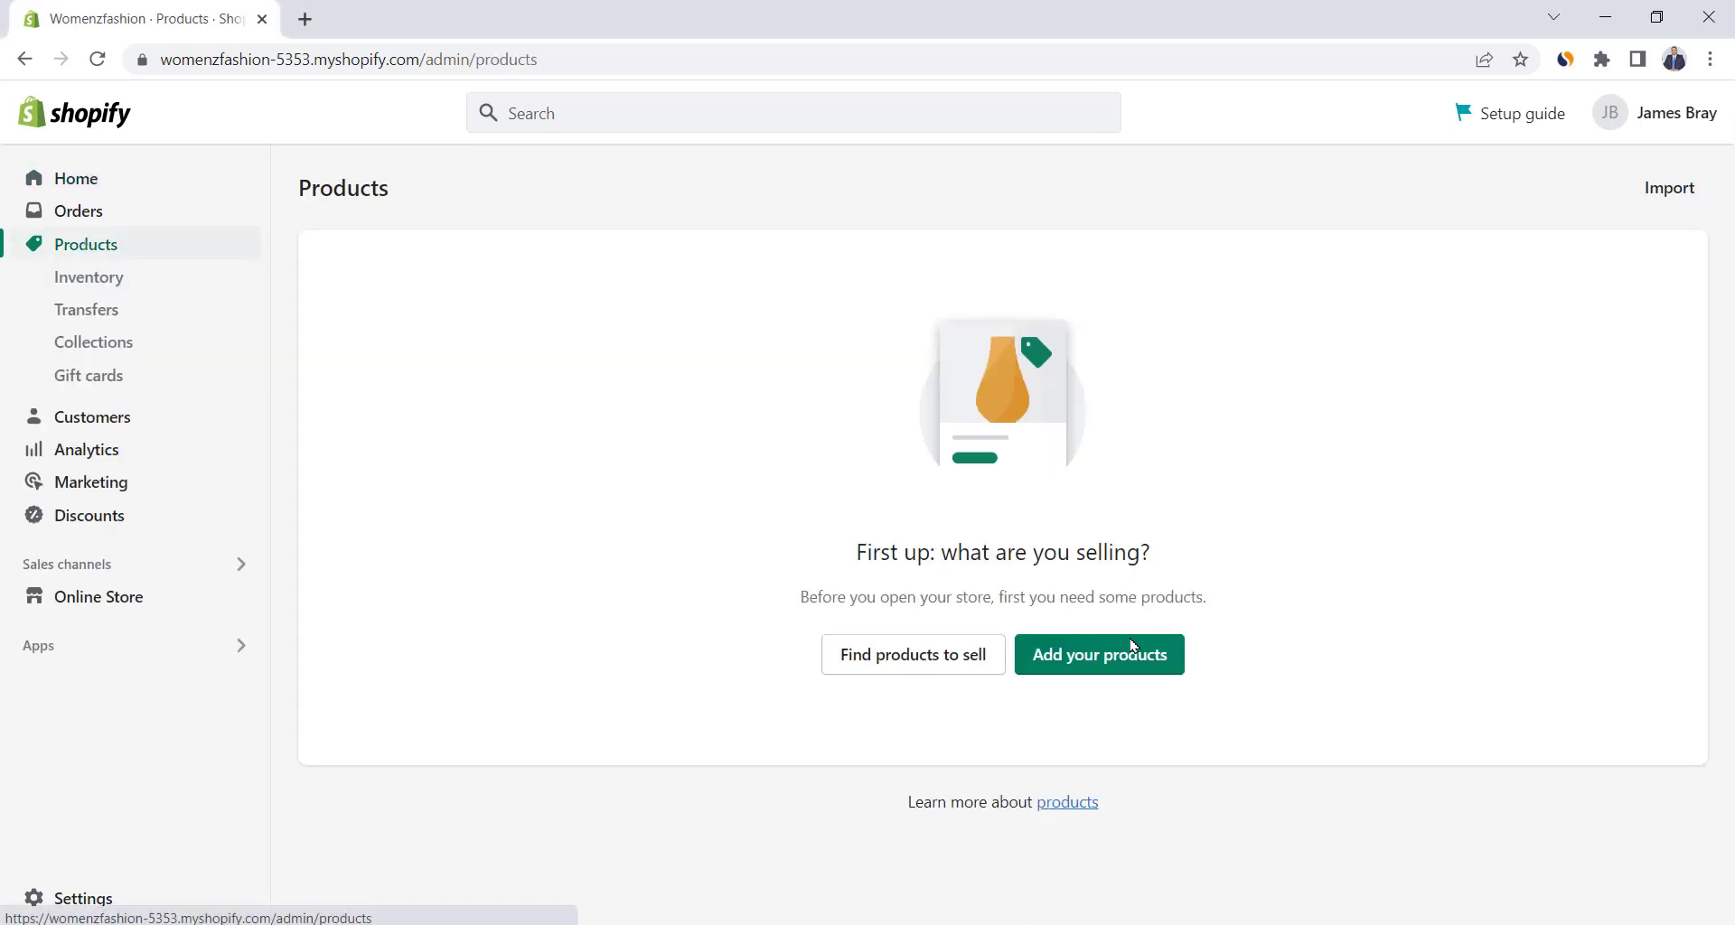
pyautogui.click(1088, 664)
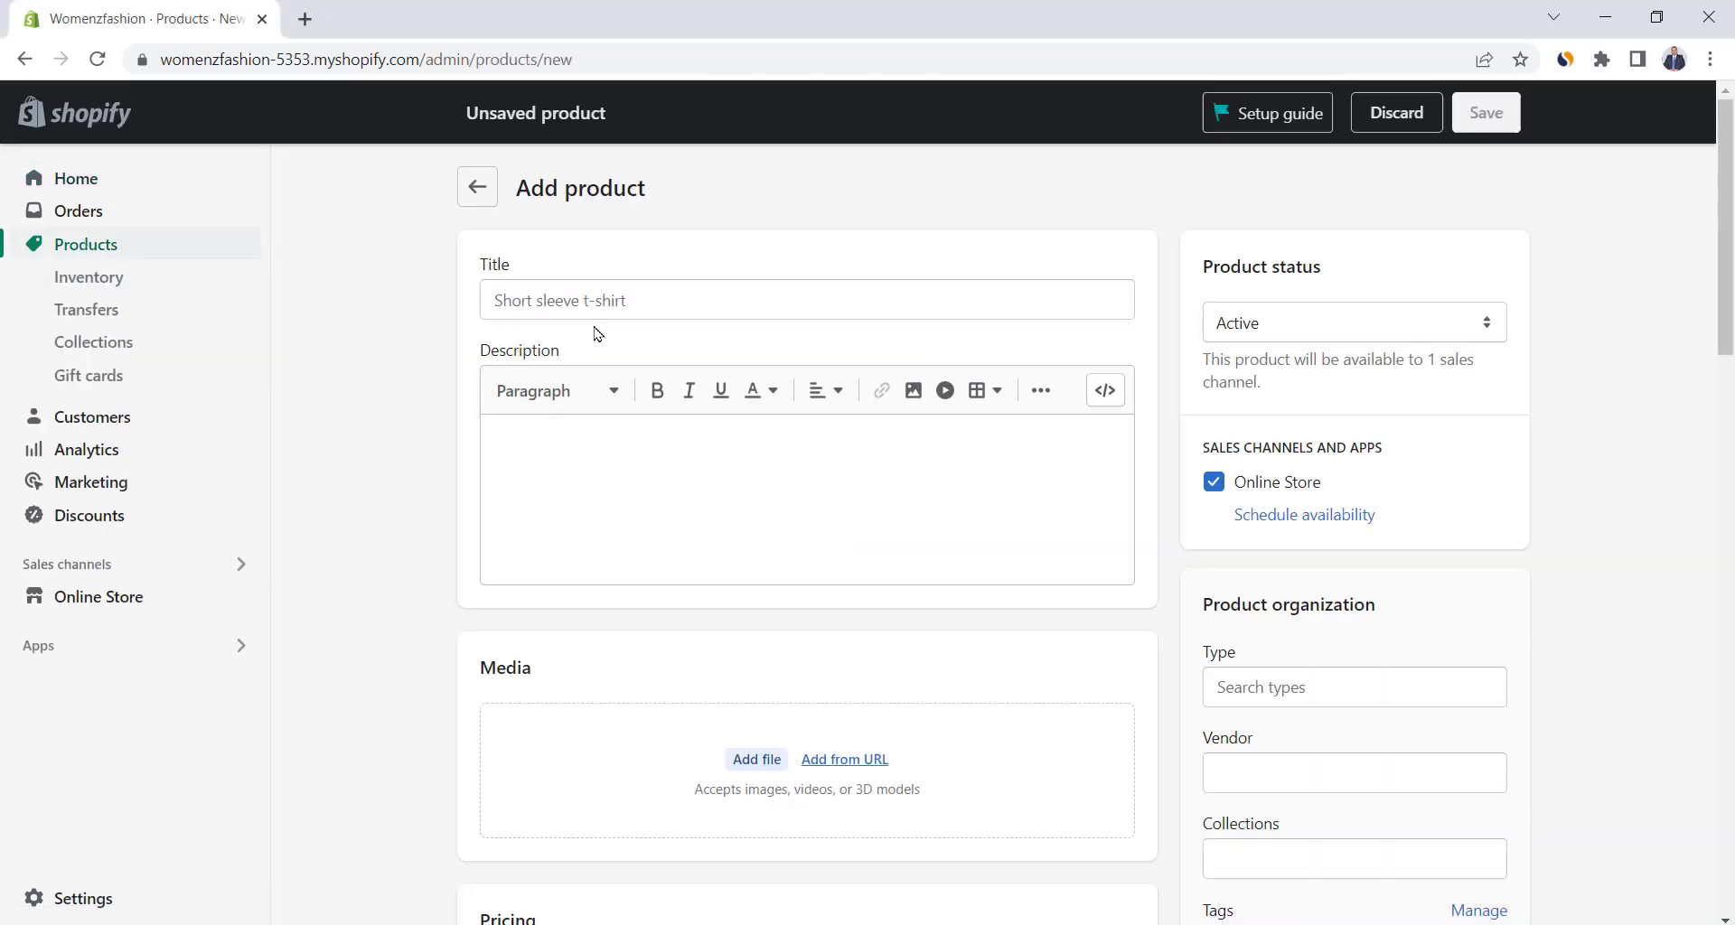
pyautogui.click(557, 297)
pyautogui.write('Black Mini Dress')
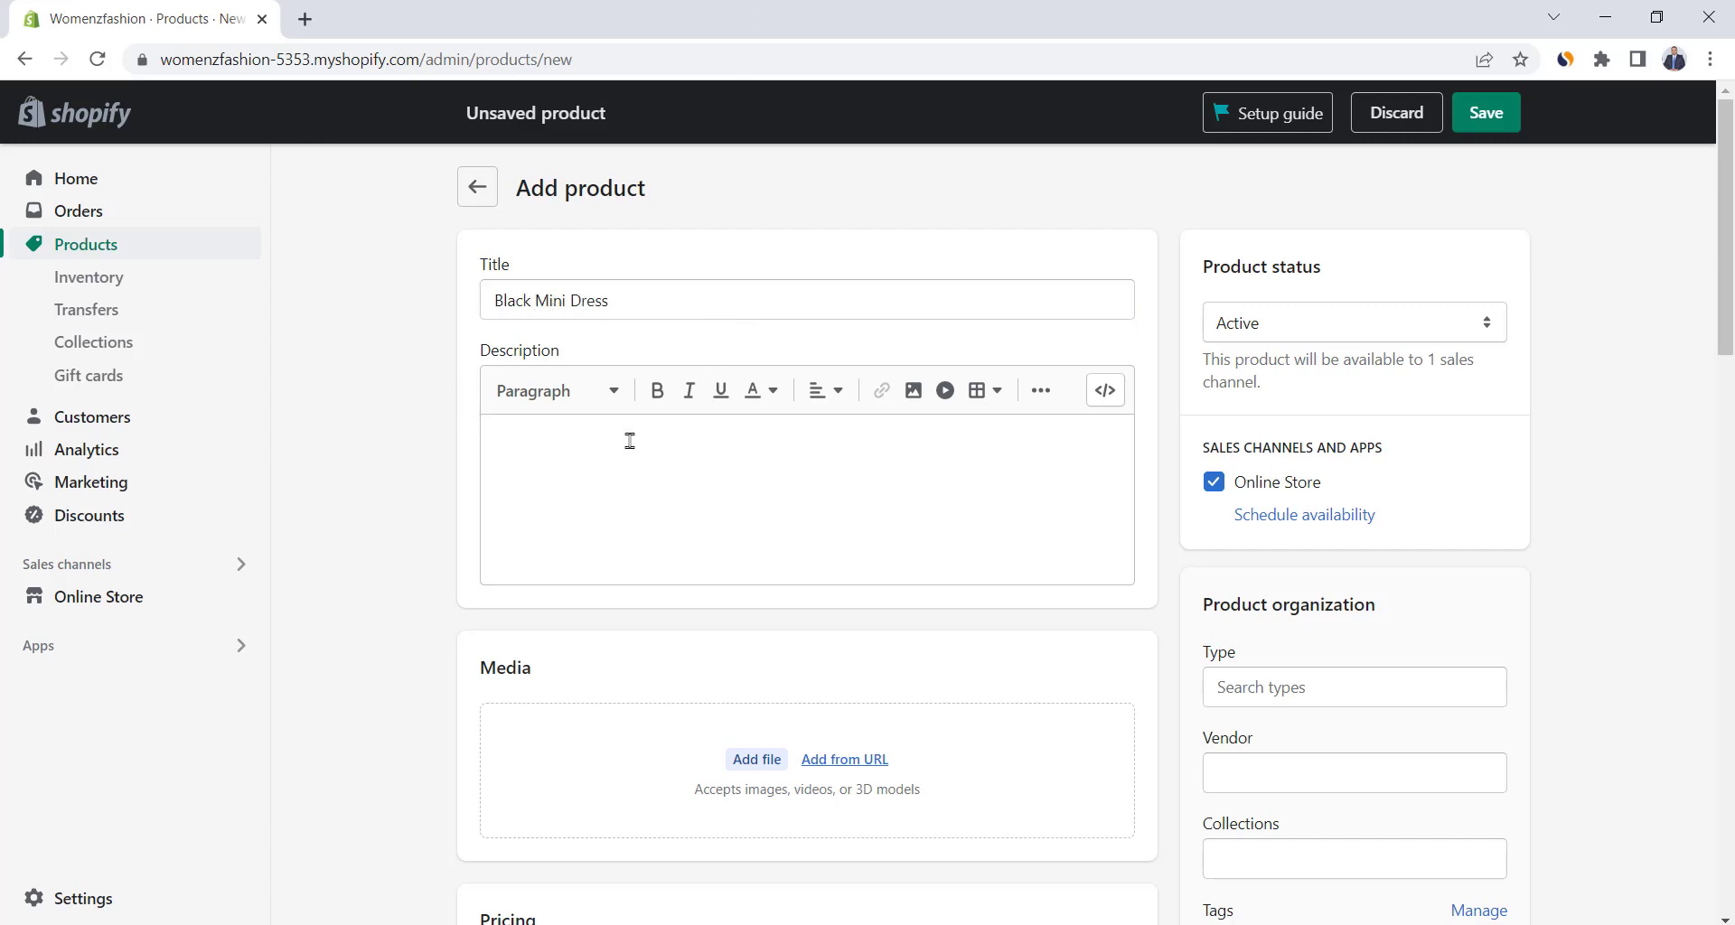
# Add the product description beginning "Fancy something that's going to make your heart skip a beat?" and correct the flagged spellings to "color" and "rushed".
pyautogui.click(600, 459)
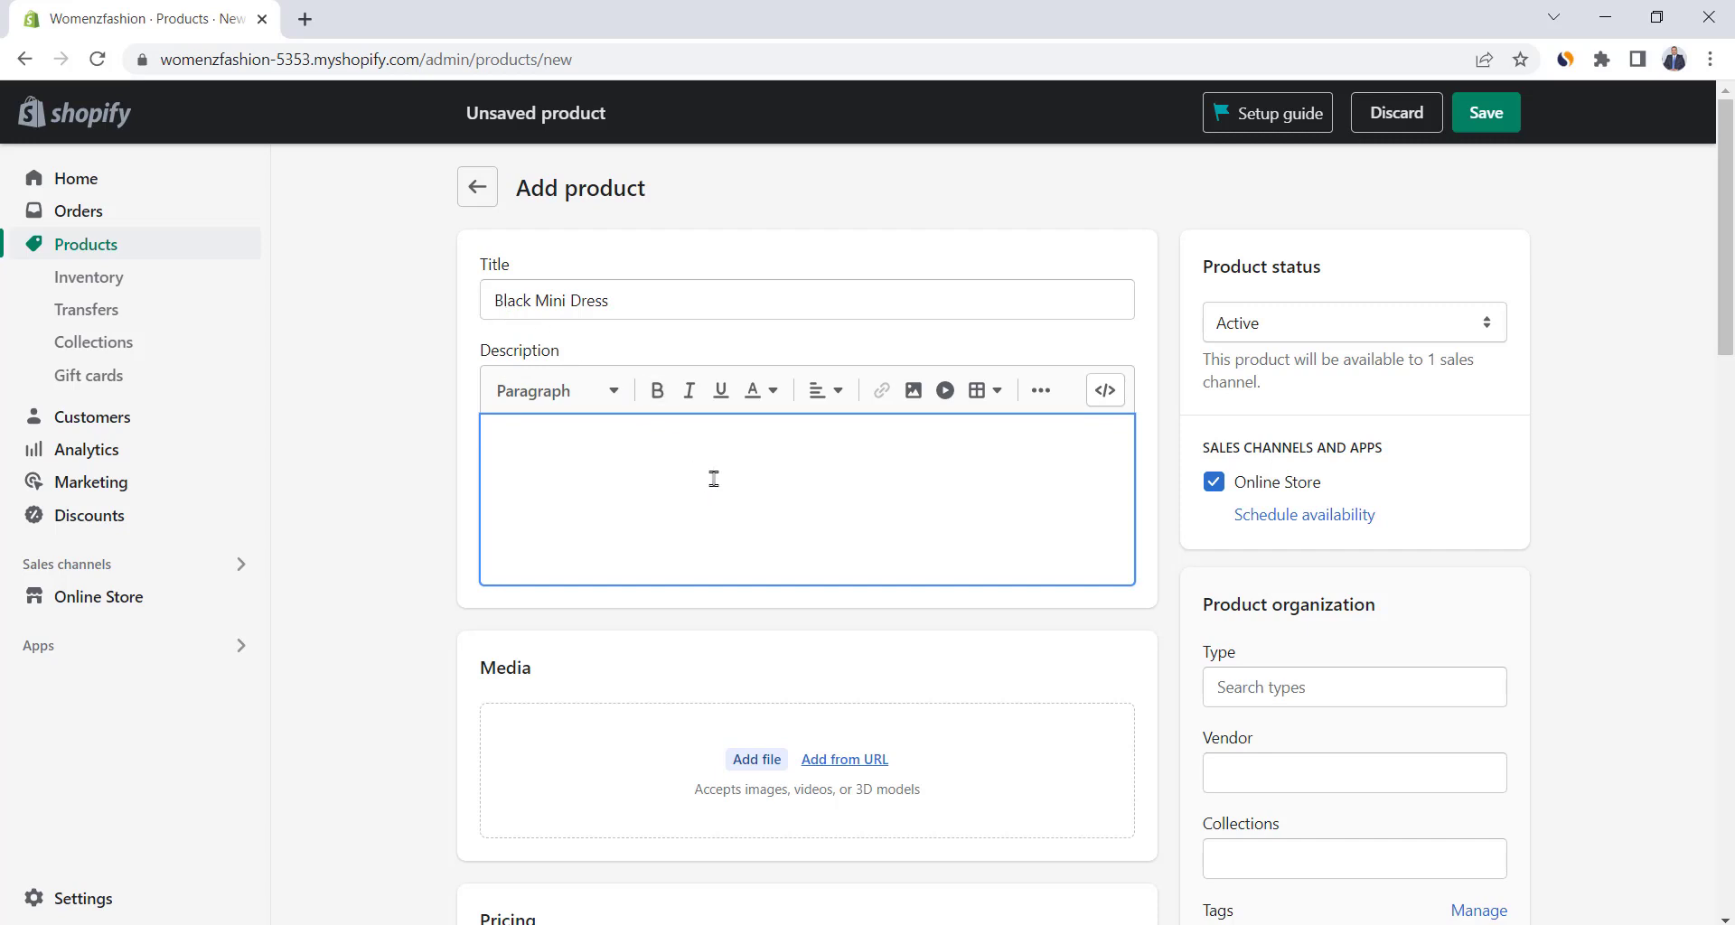
pyautogui.write("Fancy something that's going to make your heart skip a beat? Anybody who has ever been shopping for the perfect dress knows how frustrating it can be, so check out our collection of ruched dresses to make life easier. Elegant, classy and sophisticated, your friends will be envious when you arrive in style at the next party or club night. Think about adding some colour to your wardrobe by buying a ruched dress online.")
pyautogui.rightClick(906, 518)
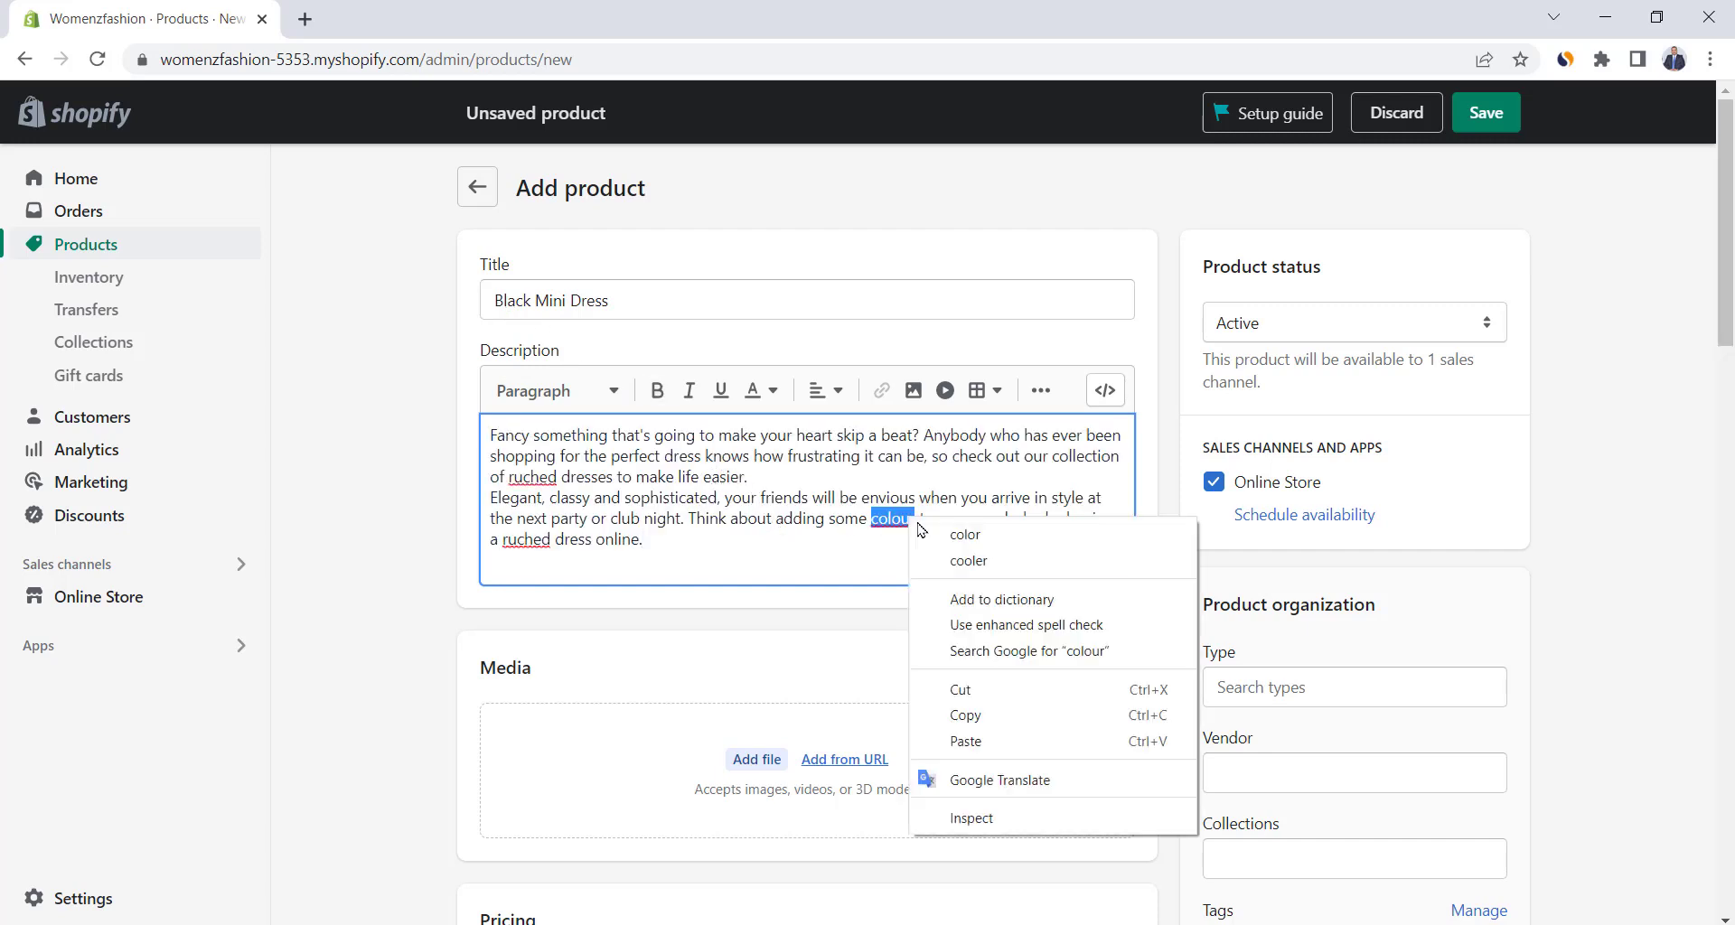
pyautogui.click(911, 535)
pyautogui.rightClick(526, 476)
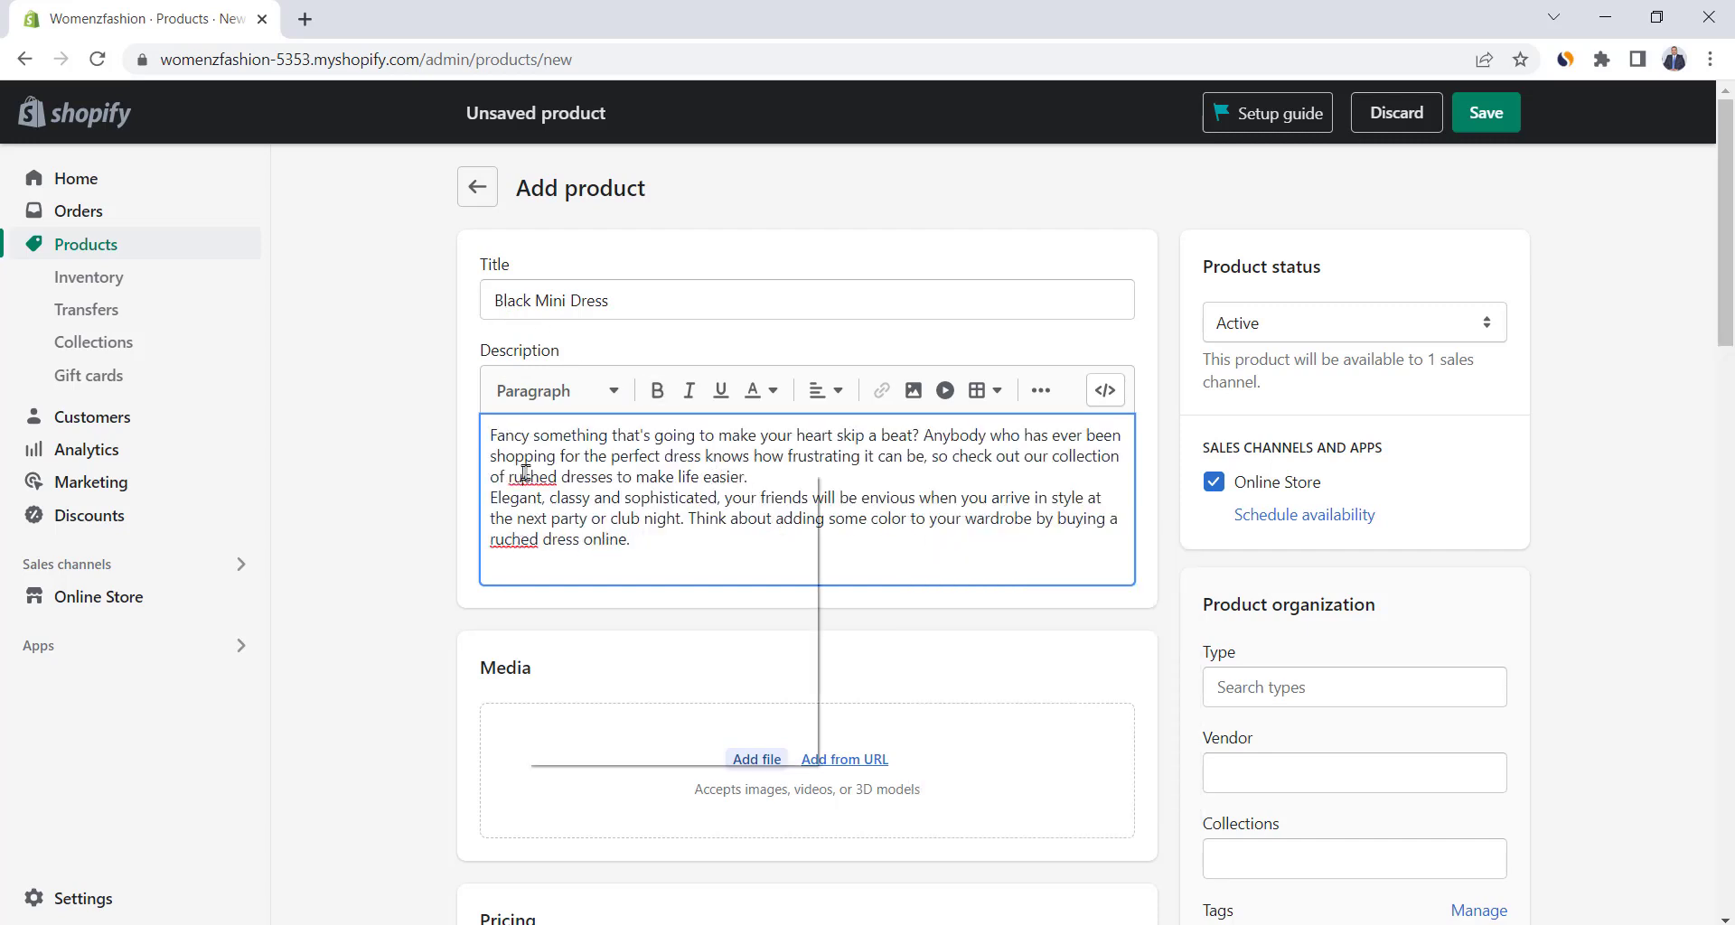
pyautogui.click(587, 489)
pyautogui.scroll(-2, 457, 361)
pyautogui.scroll(2, 457, 366)
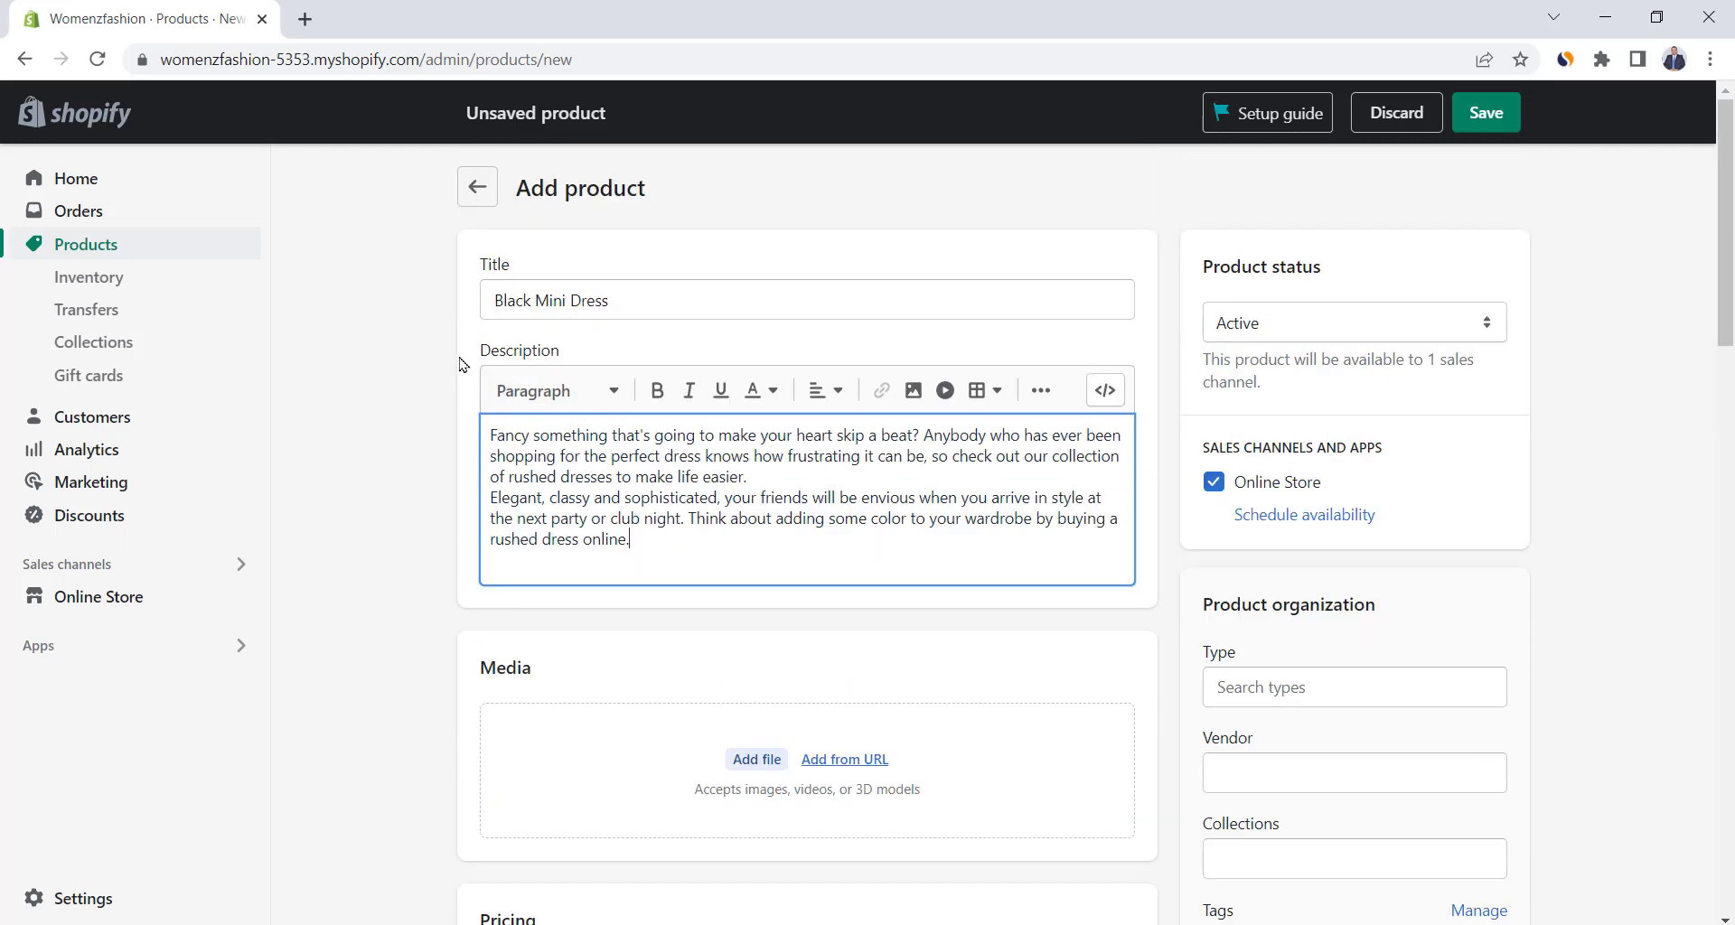
# Upload all images from the Mini Dress folder as product media and make the front-facing black dress photo the first image.
pyautogui.scroll(-2, 457, 368)
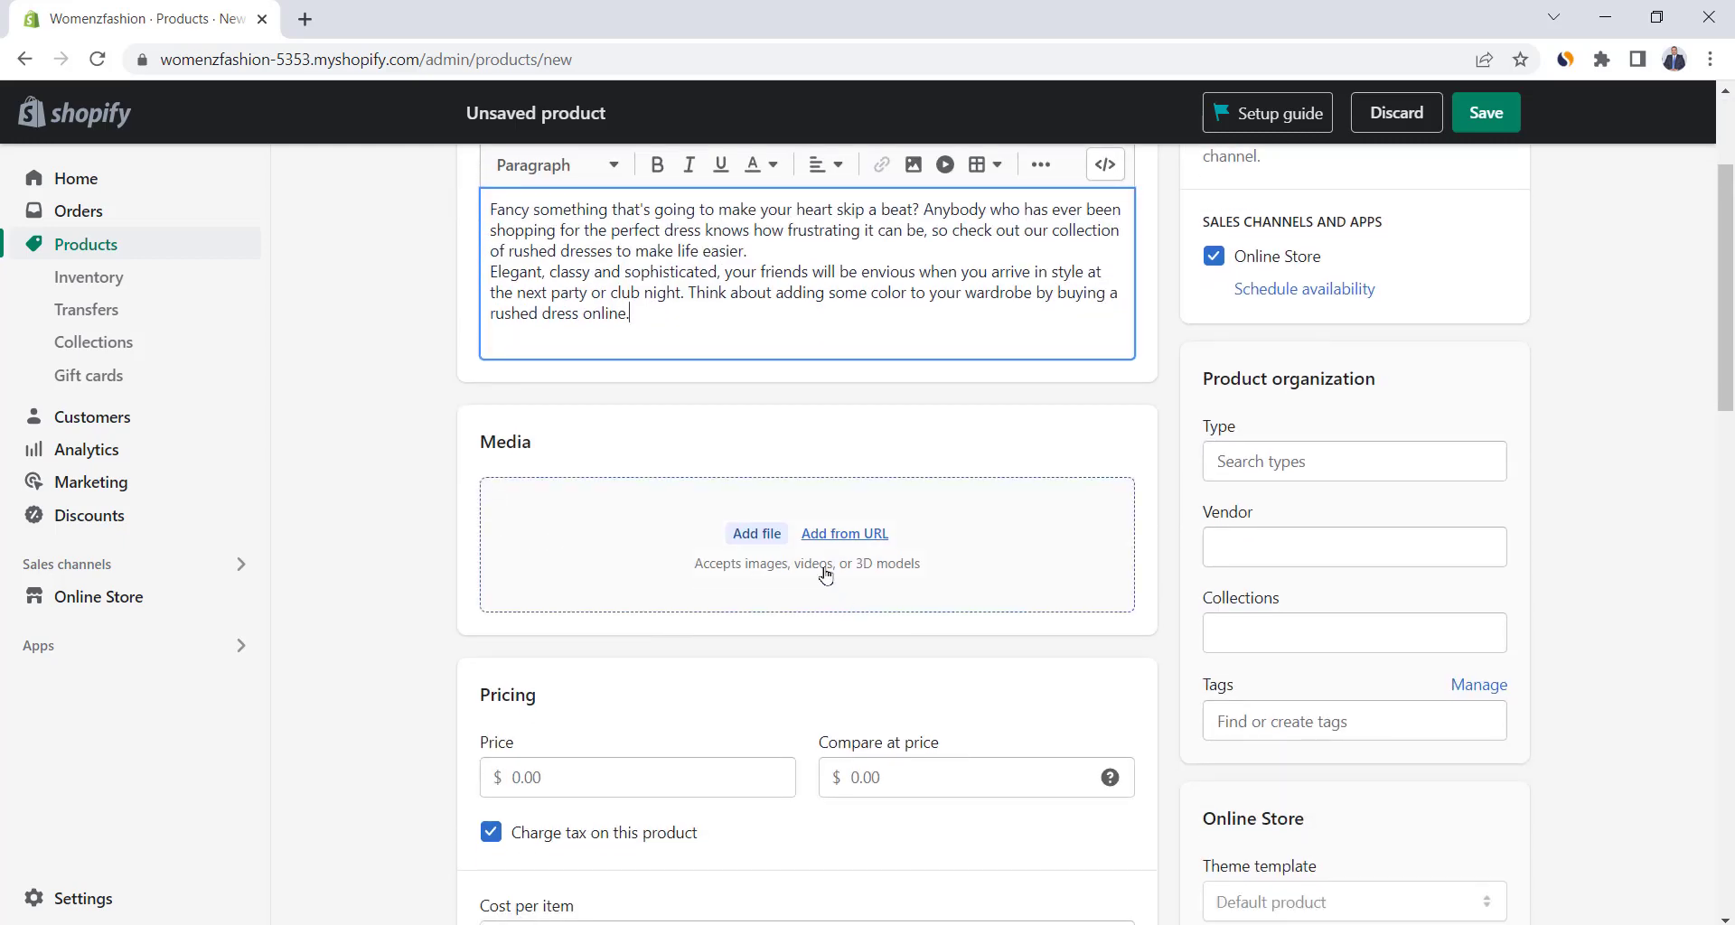
pyautogui.click(757, 539)
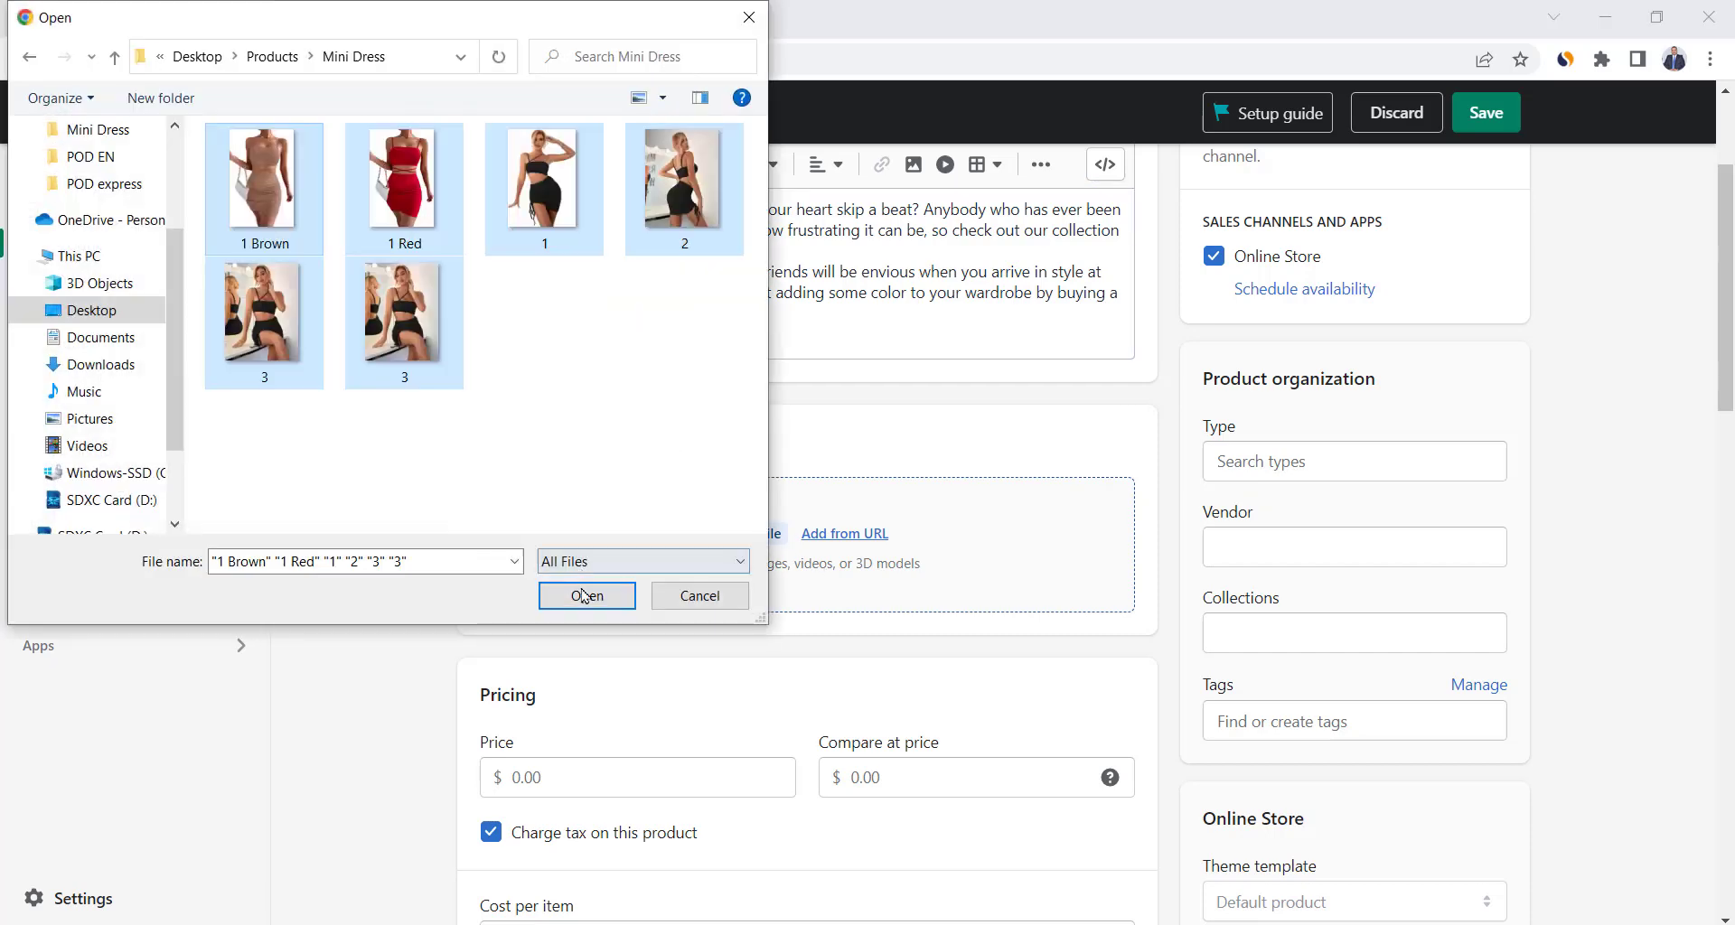
pyautogui.click(586, 596)
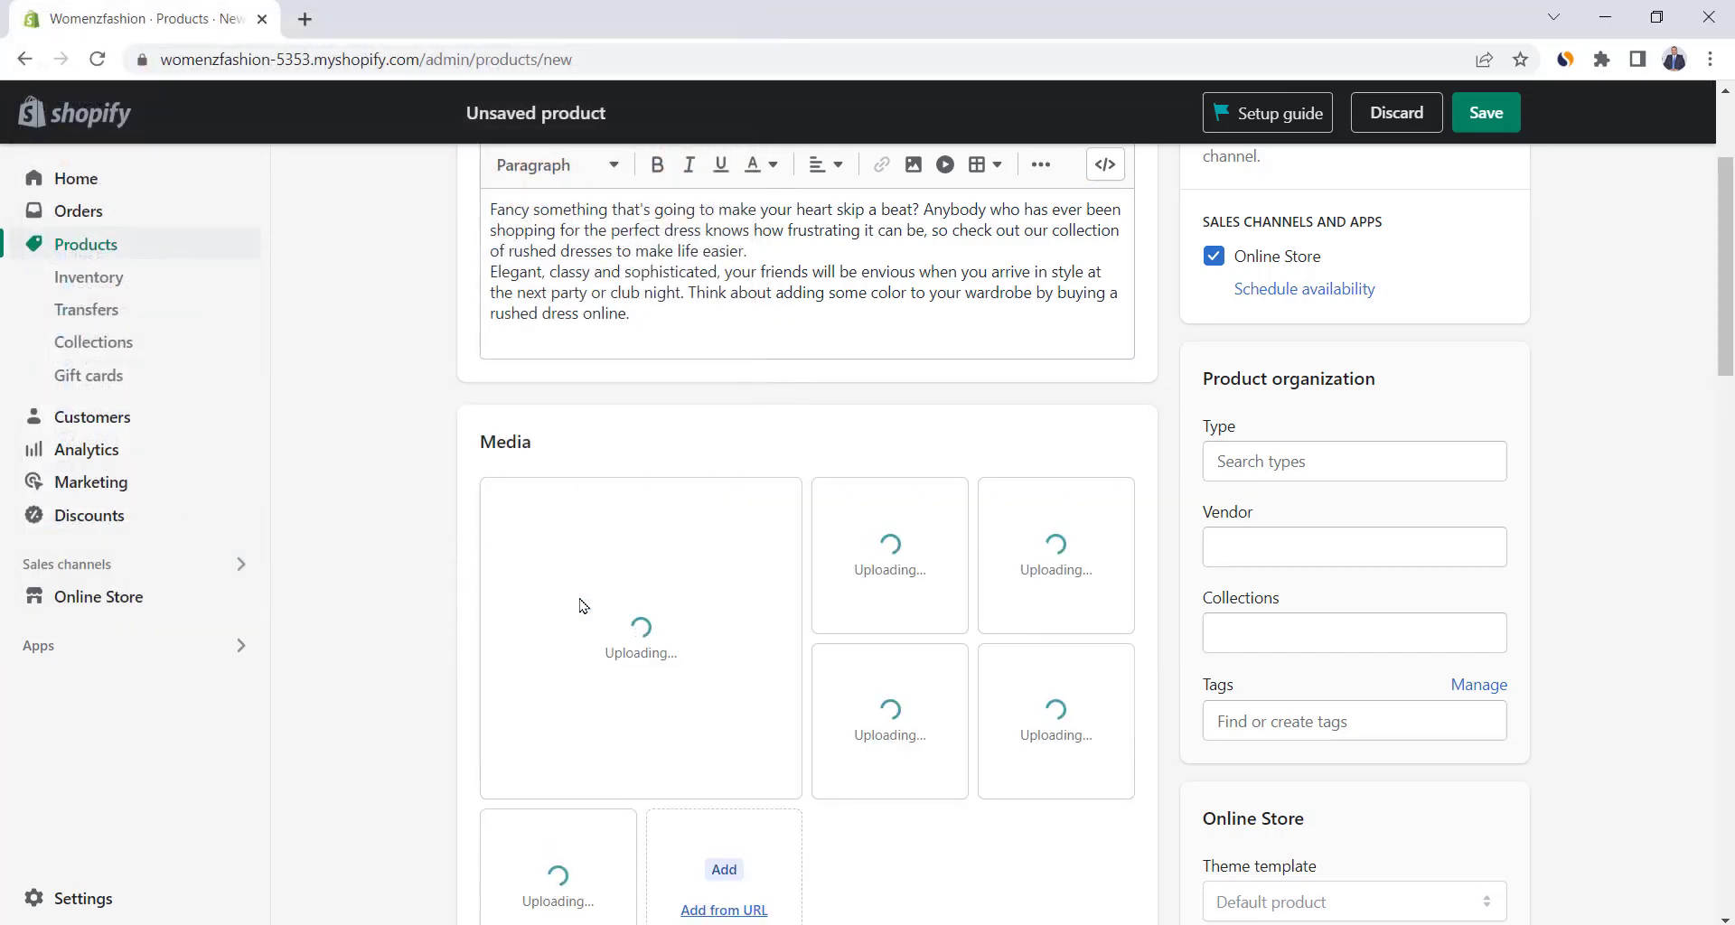
pyautogui.scroll(-1, 700, 325)
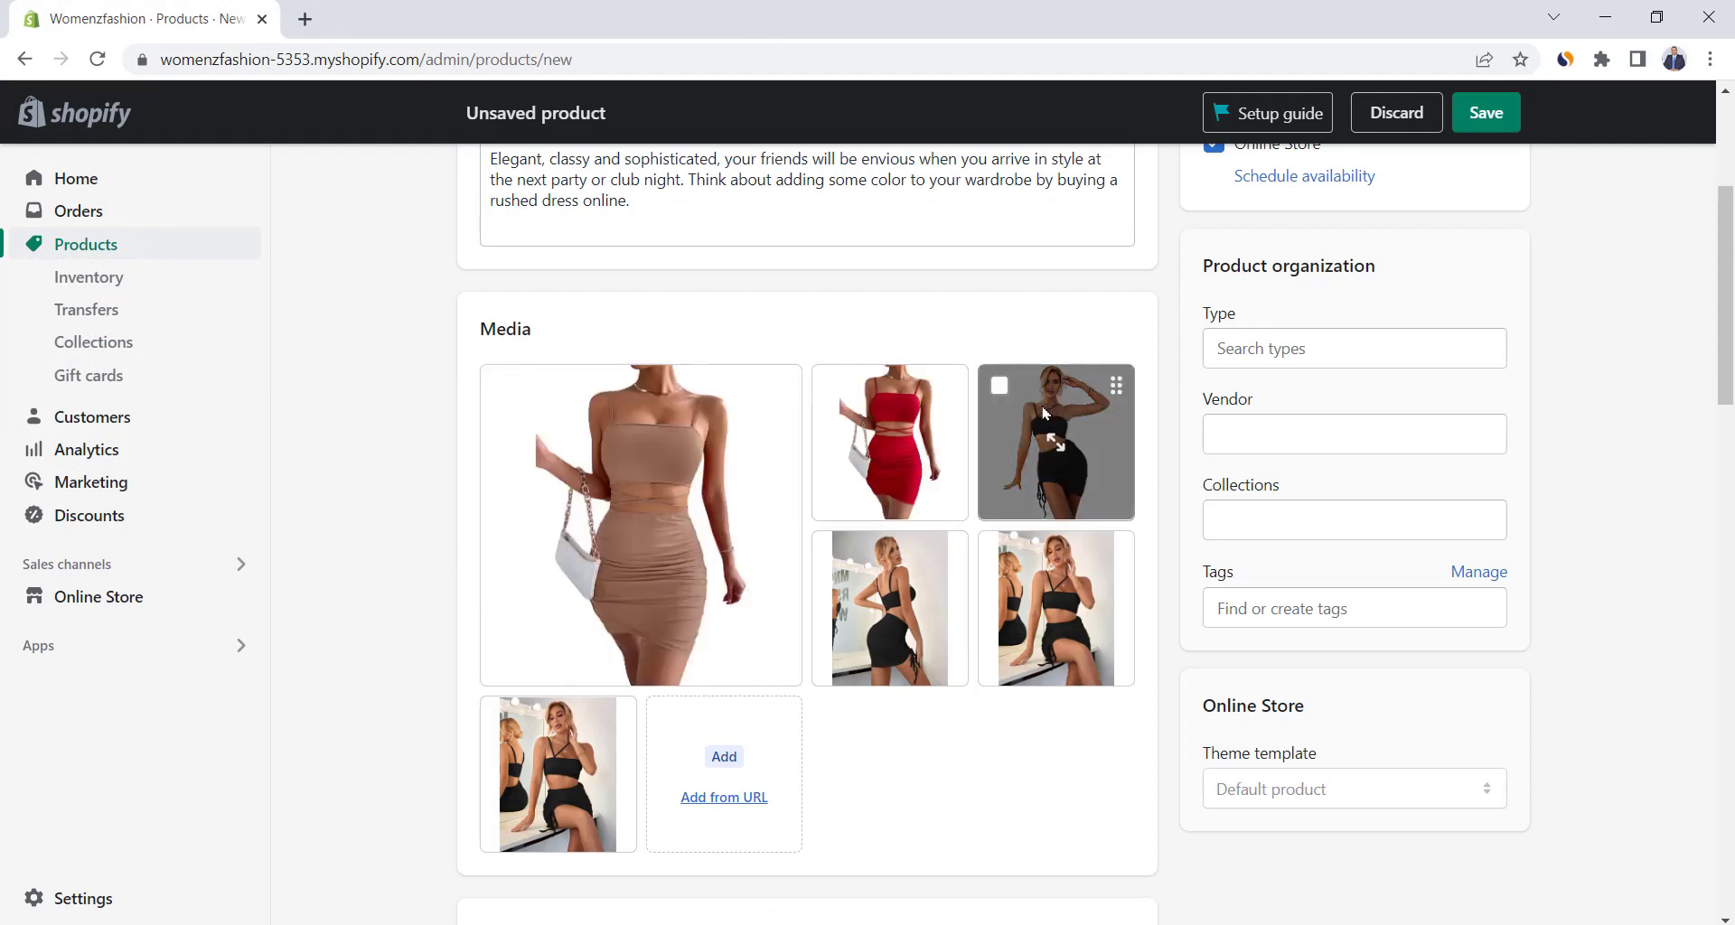
pyautogui.moveTo(1059, 405); pyautogui.dragTo(418, 452)
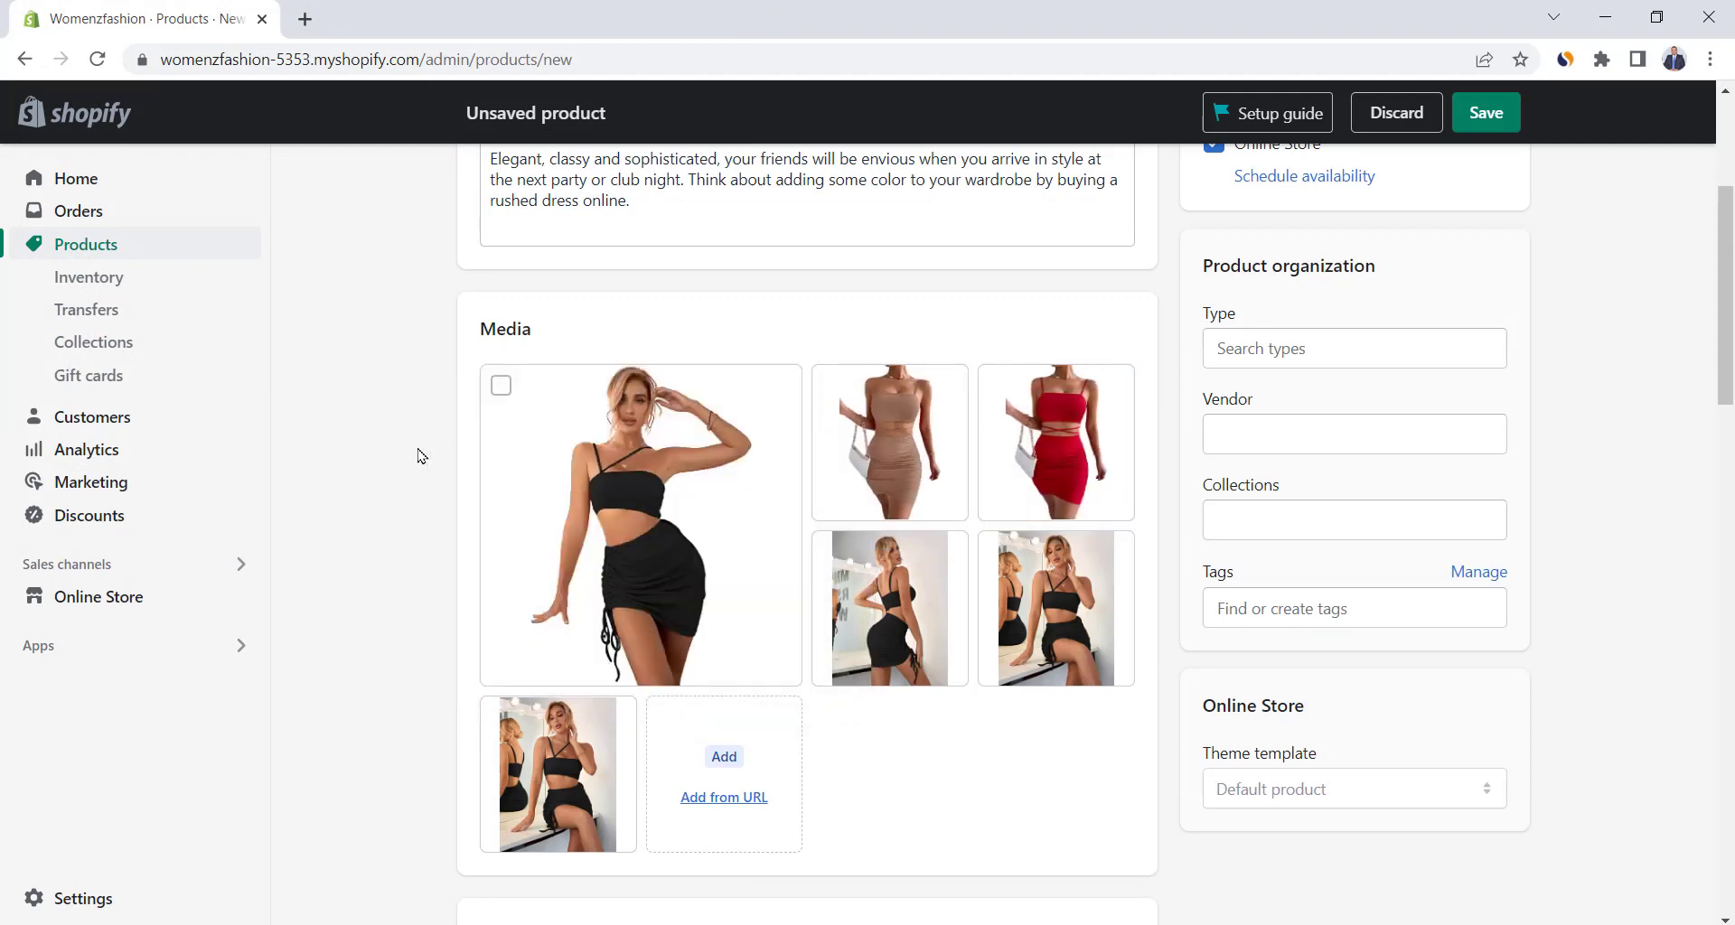
# Assign the product to the Dresses and Home page collections.
pyautogui.click(1283, 518)
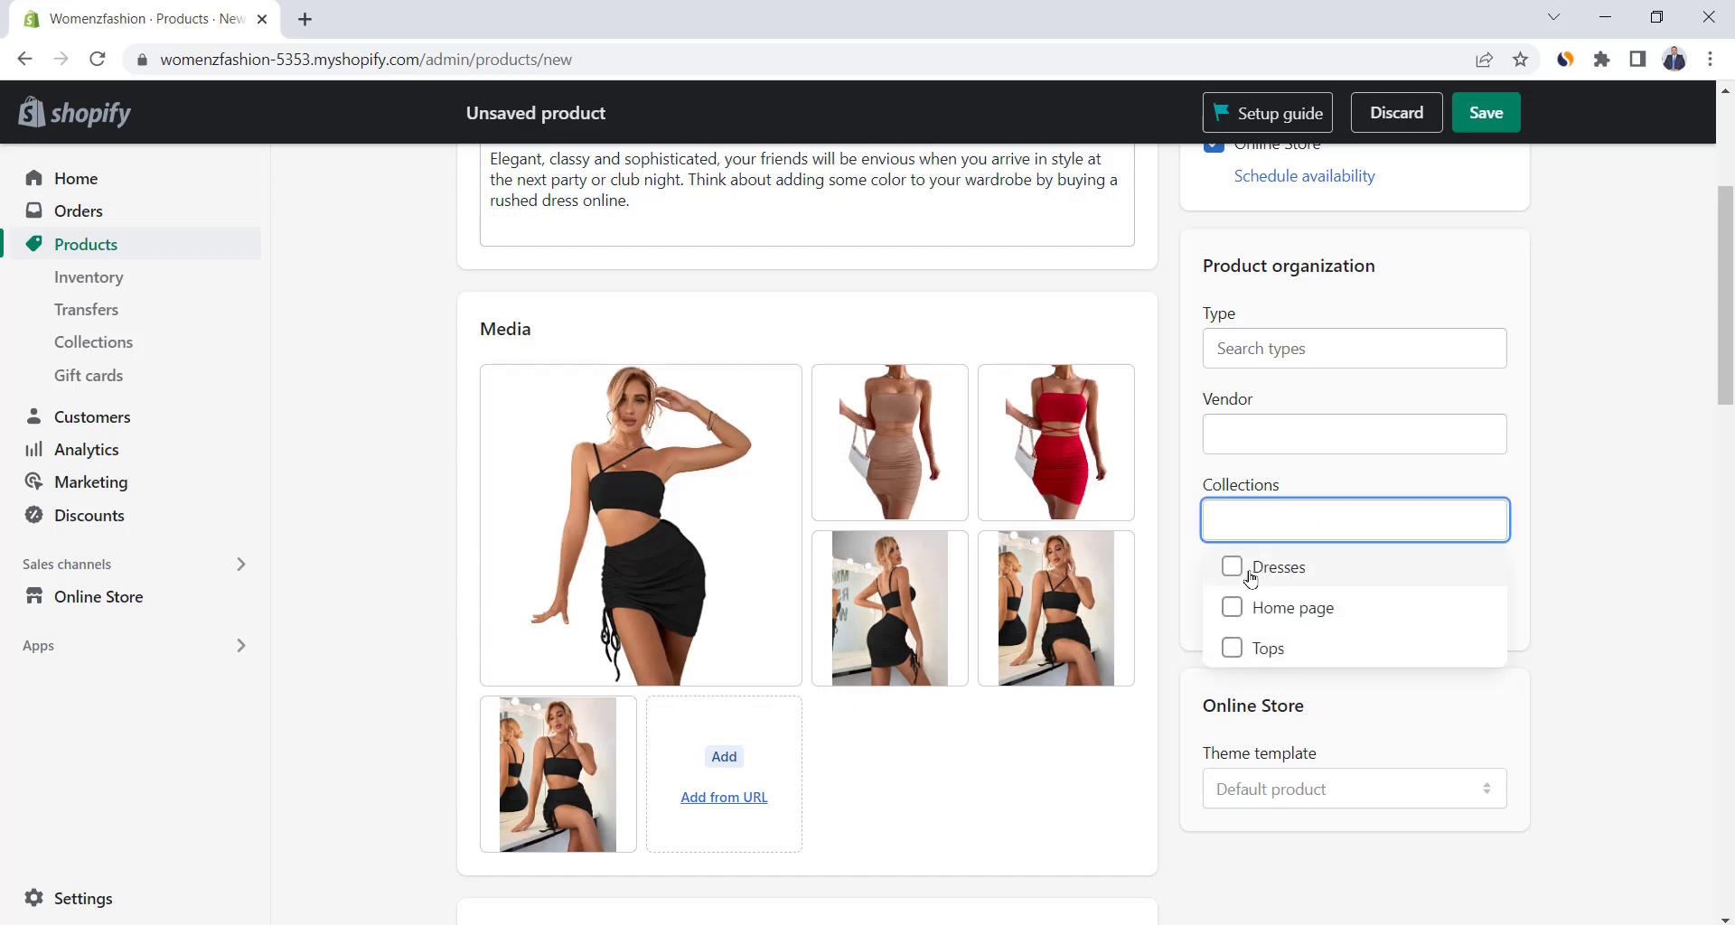
pyautogui.click(1230, 567)
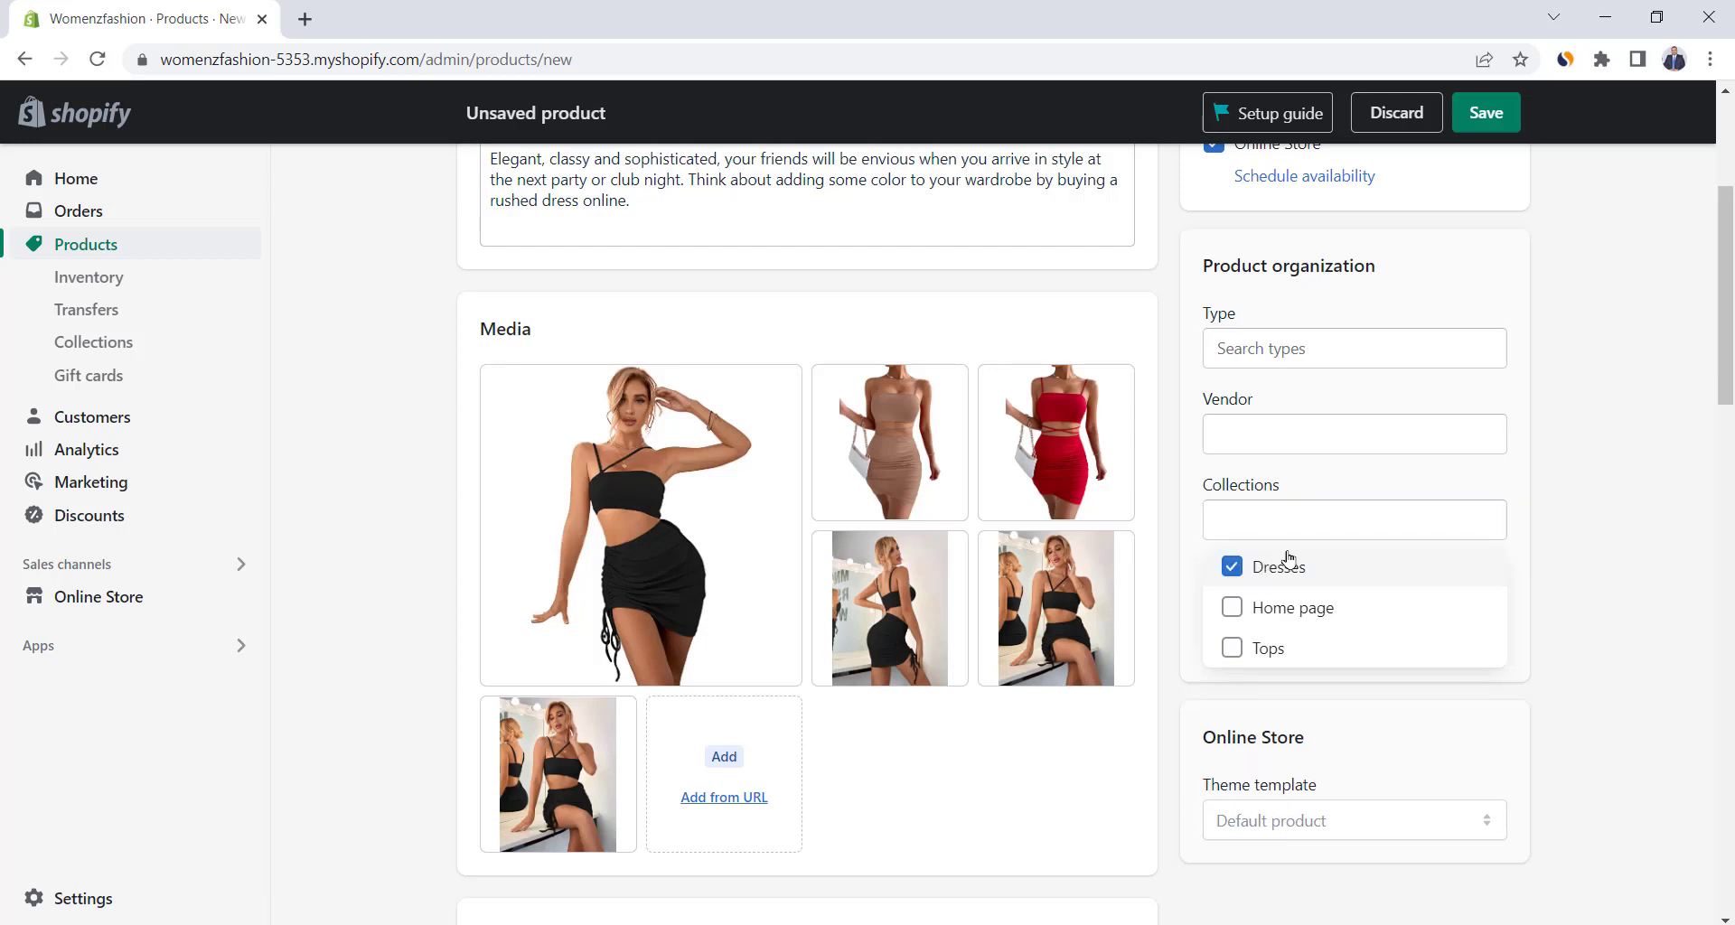
pyautogui.click(1554, 583)
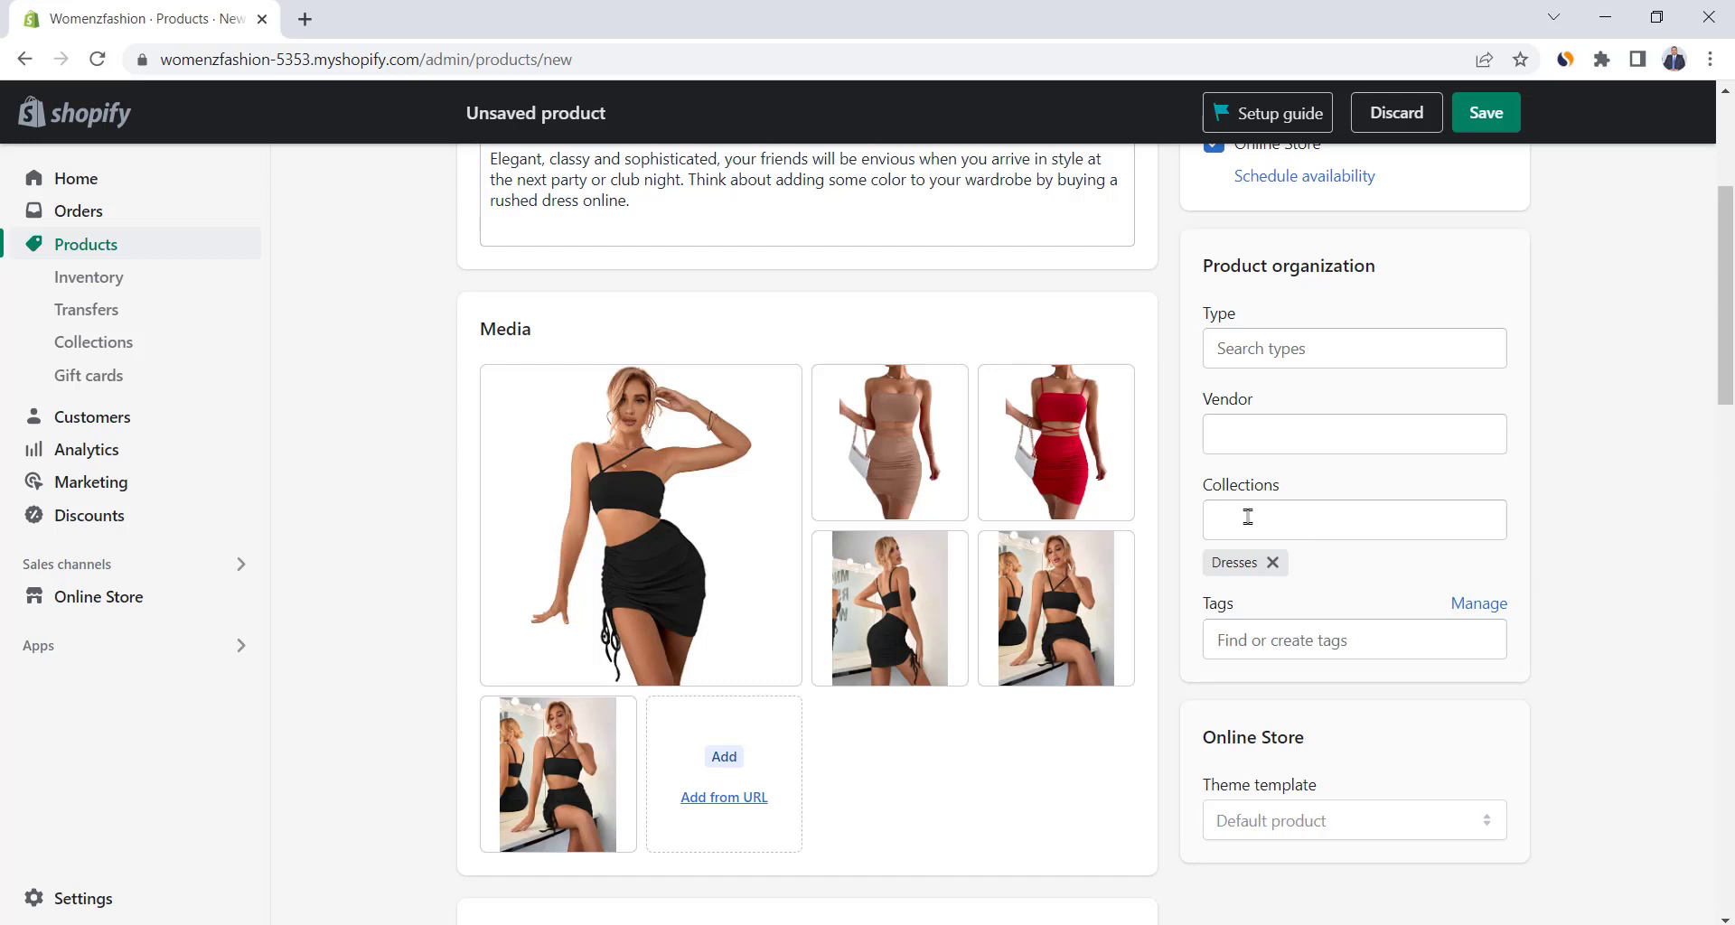
pyautogui.click(1248, 517)
pyautogui.click(1232, 608)
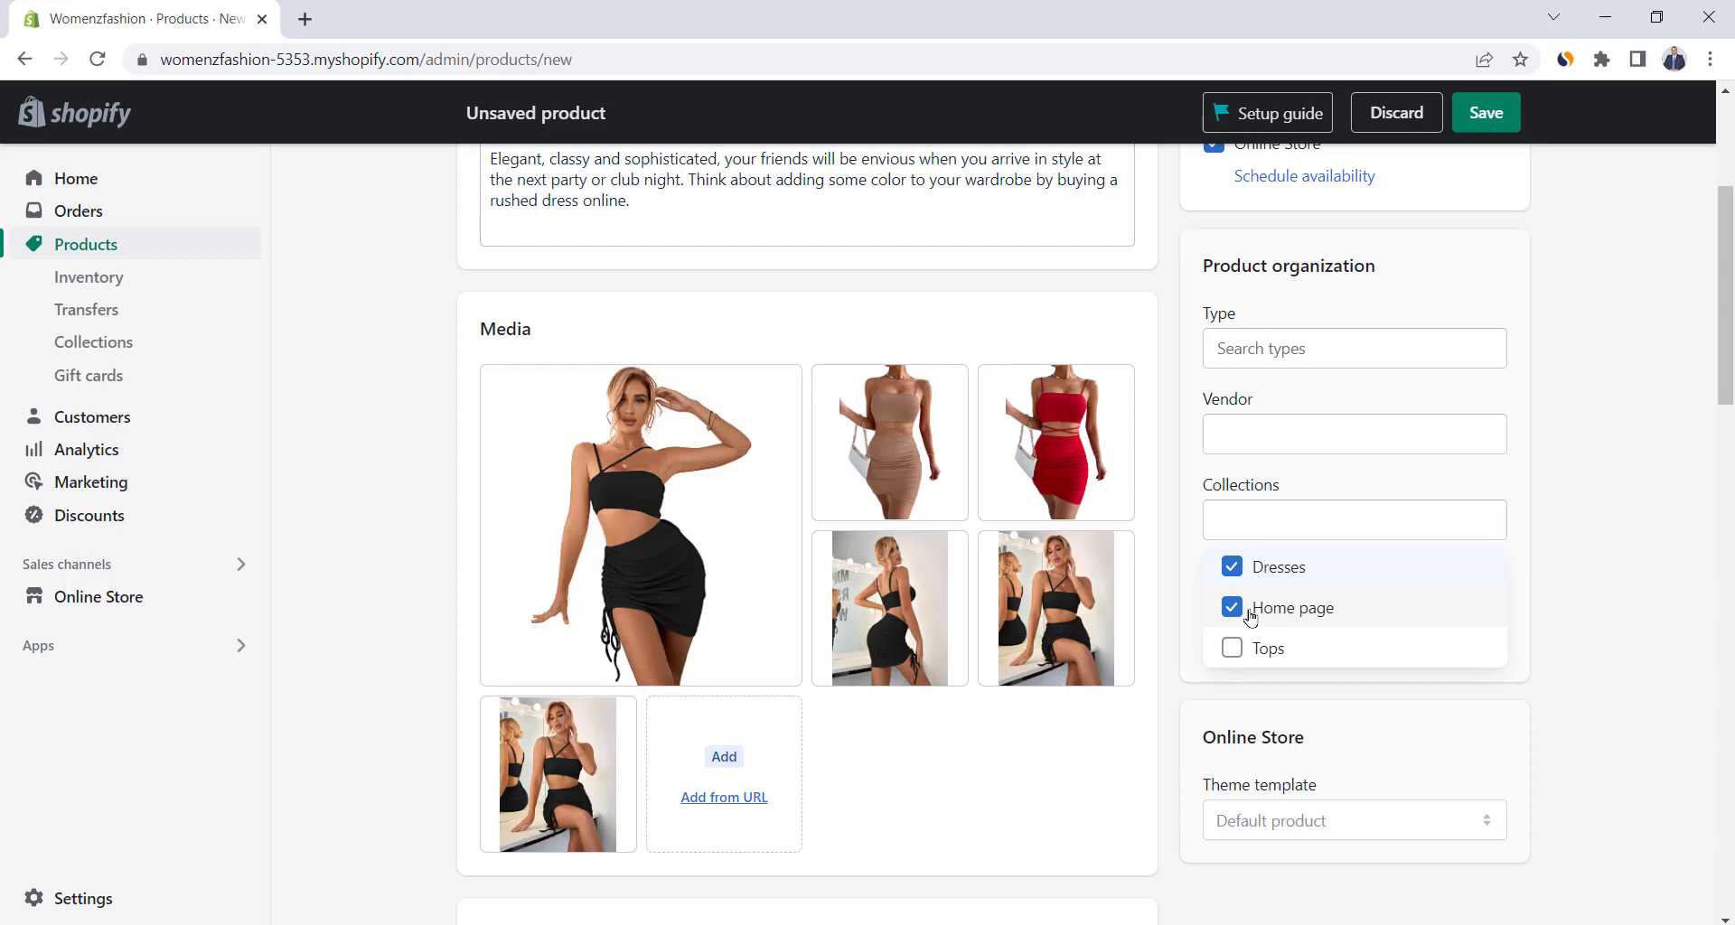
pyautogui.click(844, 333)
# Set the product's price to $25.00 and its compare-at price to $48.00.
pyautogui.scroll(-6, 844, 333)
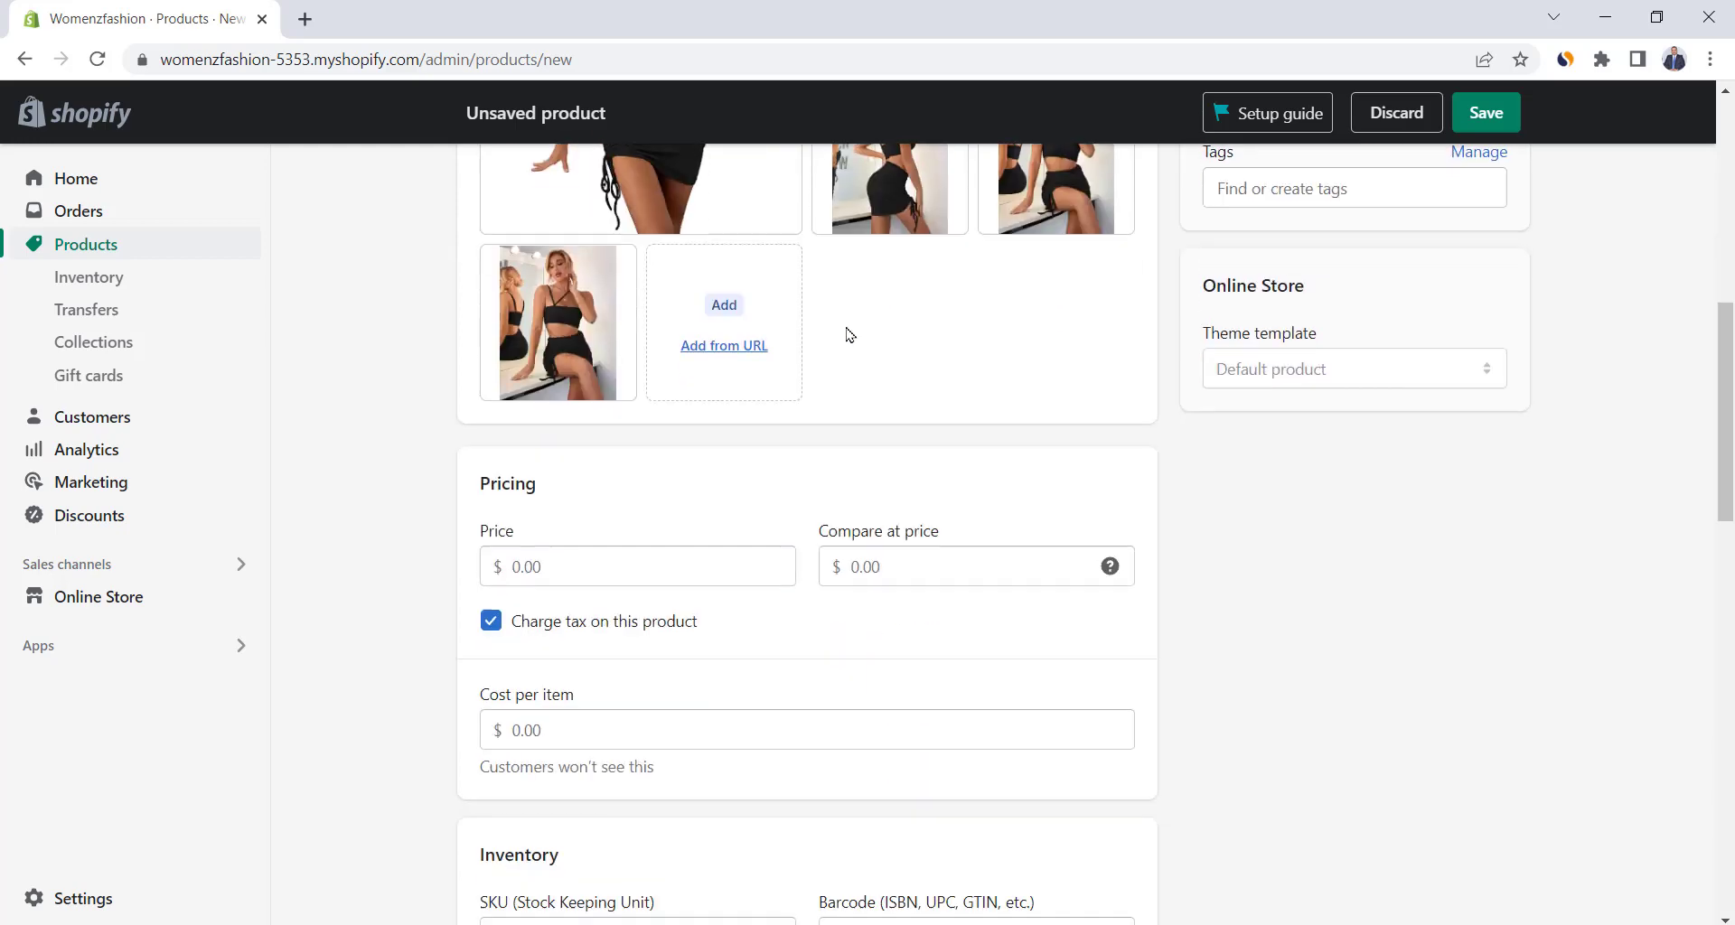
pyautogui.click(642, 458)
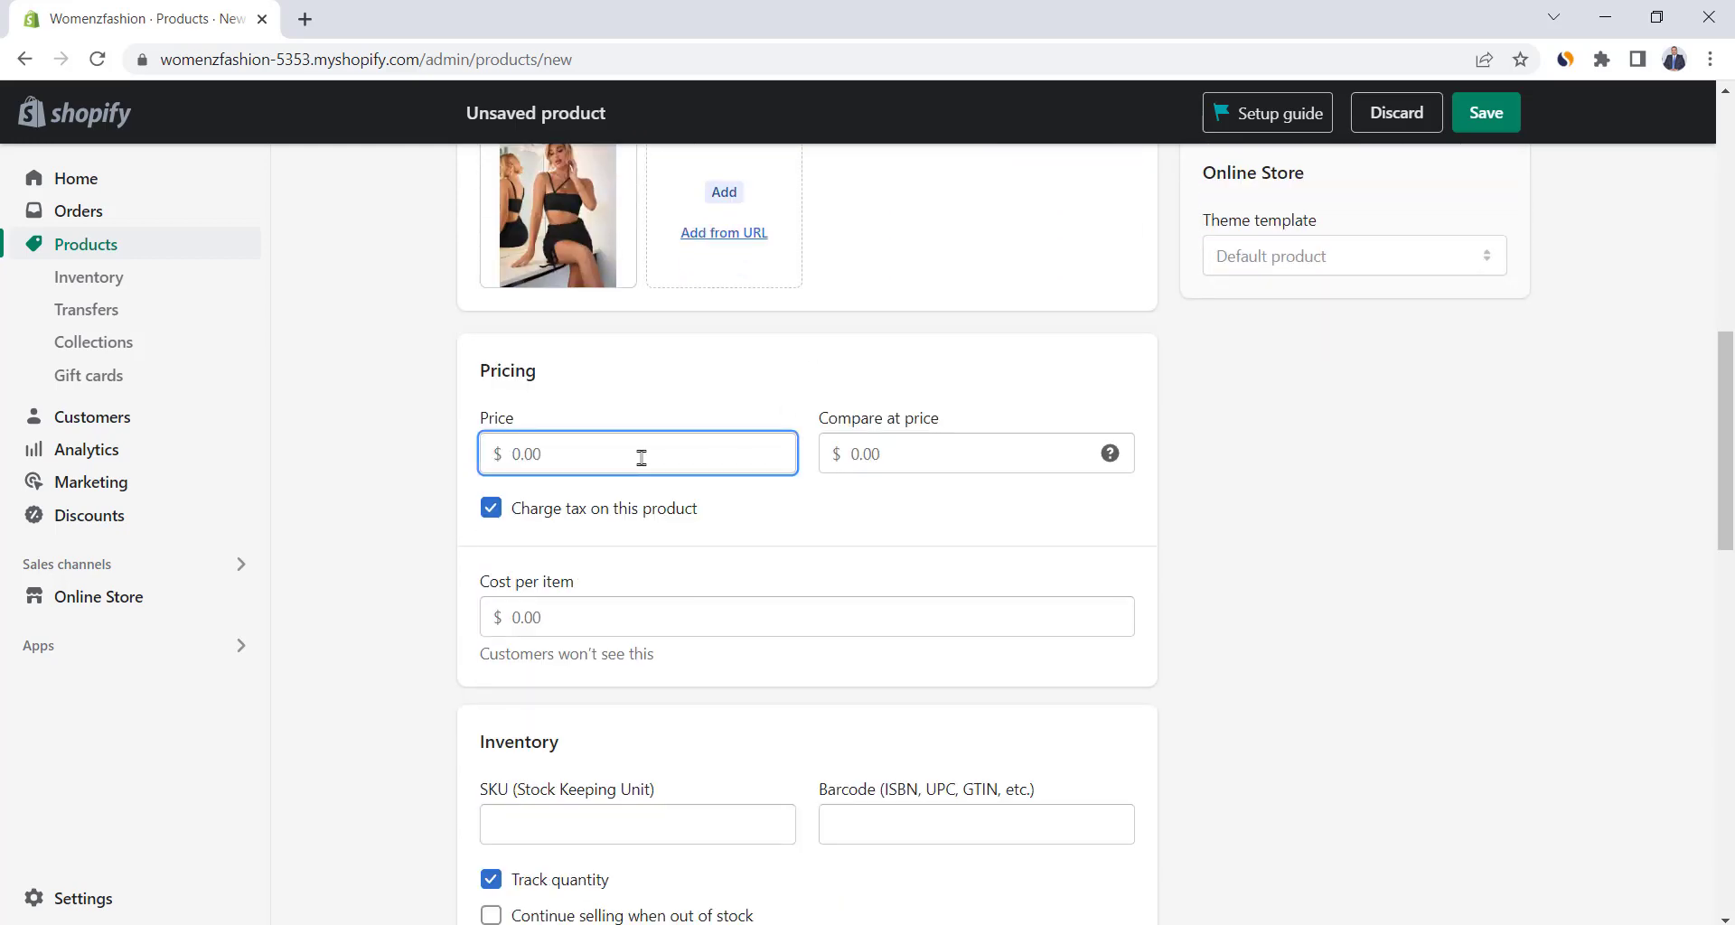
pyautogui.write('25')
pyautogui.click(664, 389)
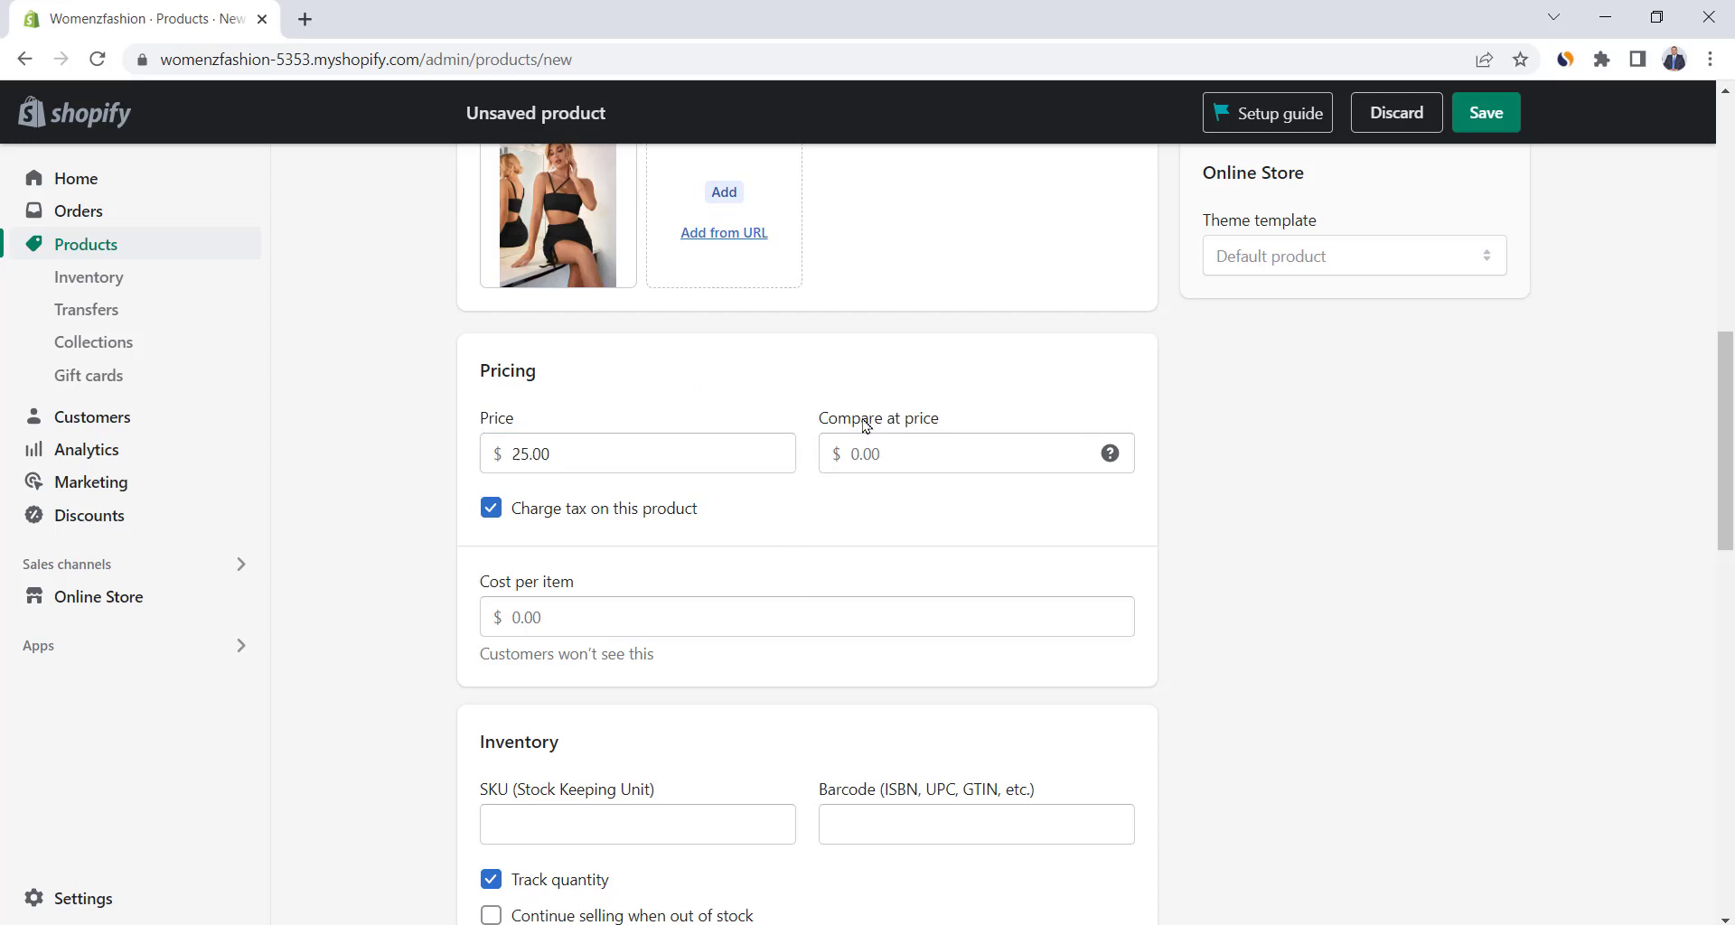
pyautogui.click(895, 452)
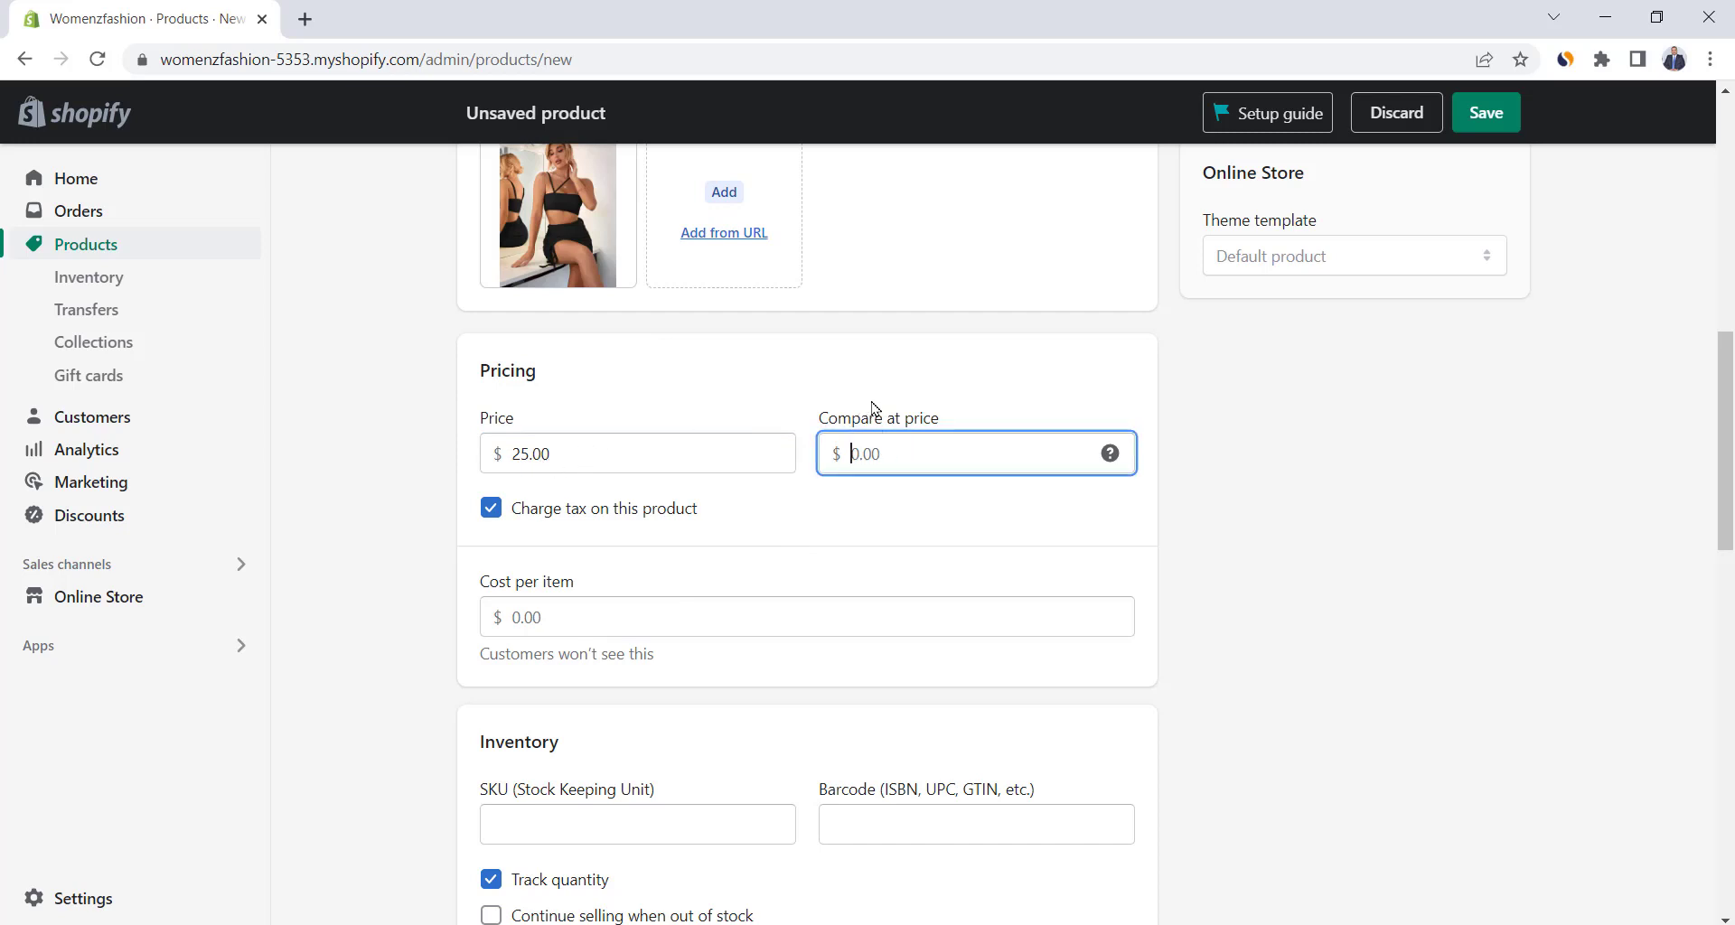
pyautogui.write('48')
pyautogui.click(825, 378)
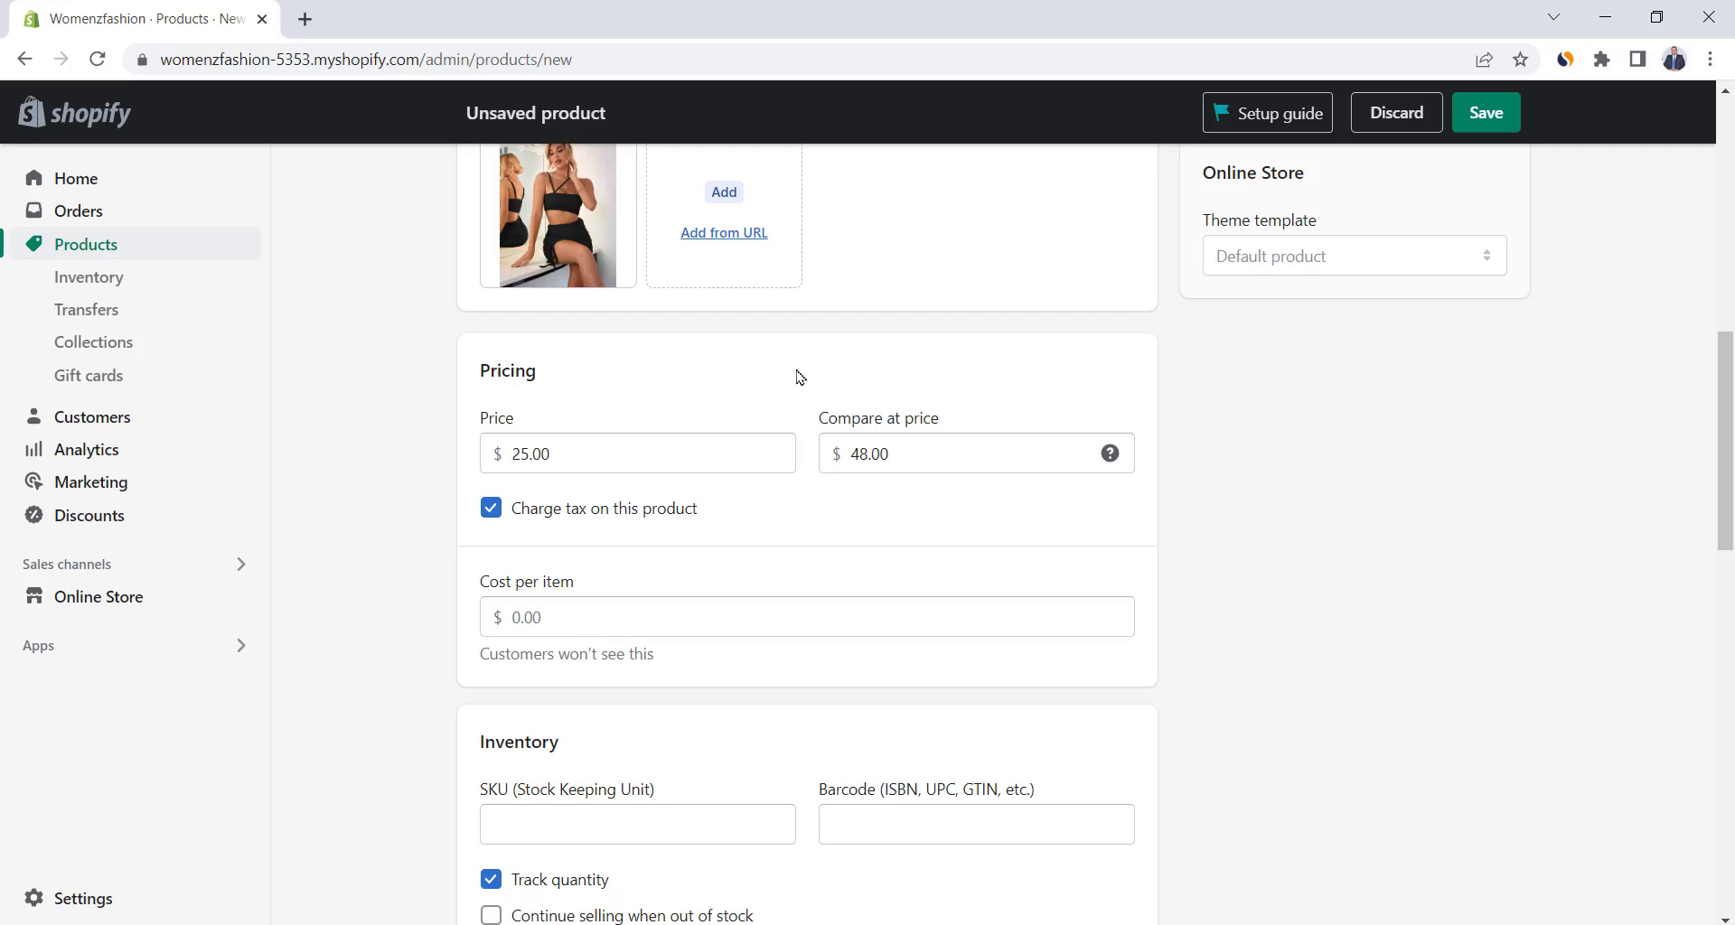
# Set the product's cost per item to $15.00.
pyautogui.scroll(-3, 800, 379)
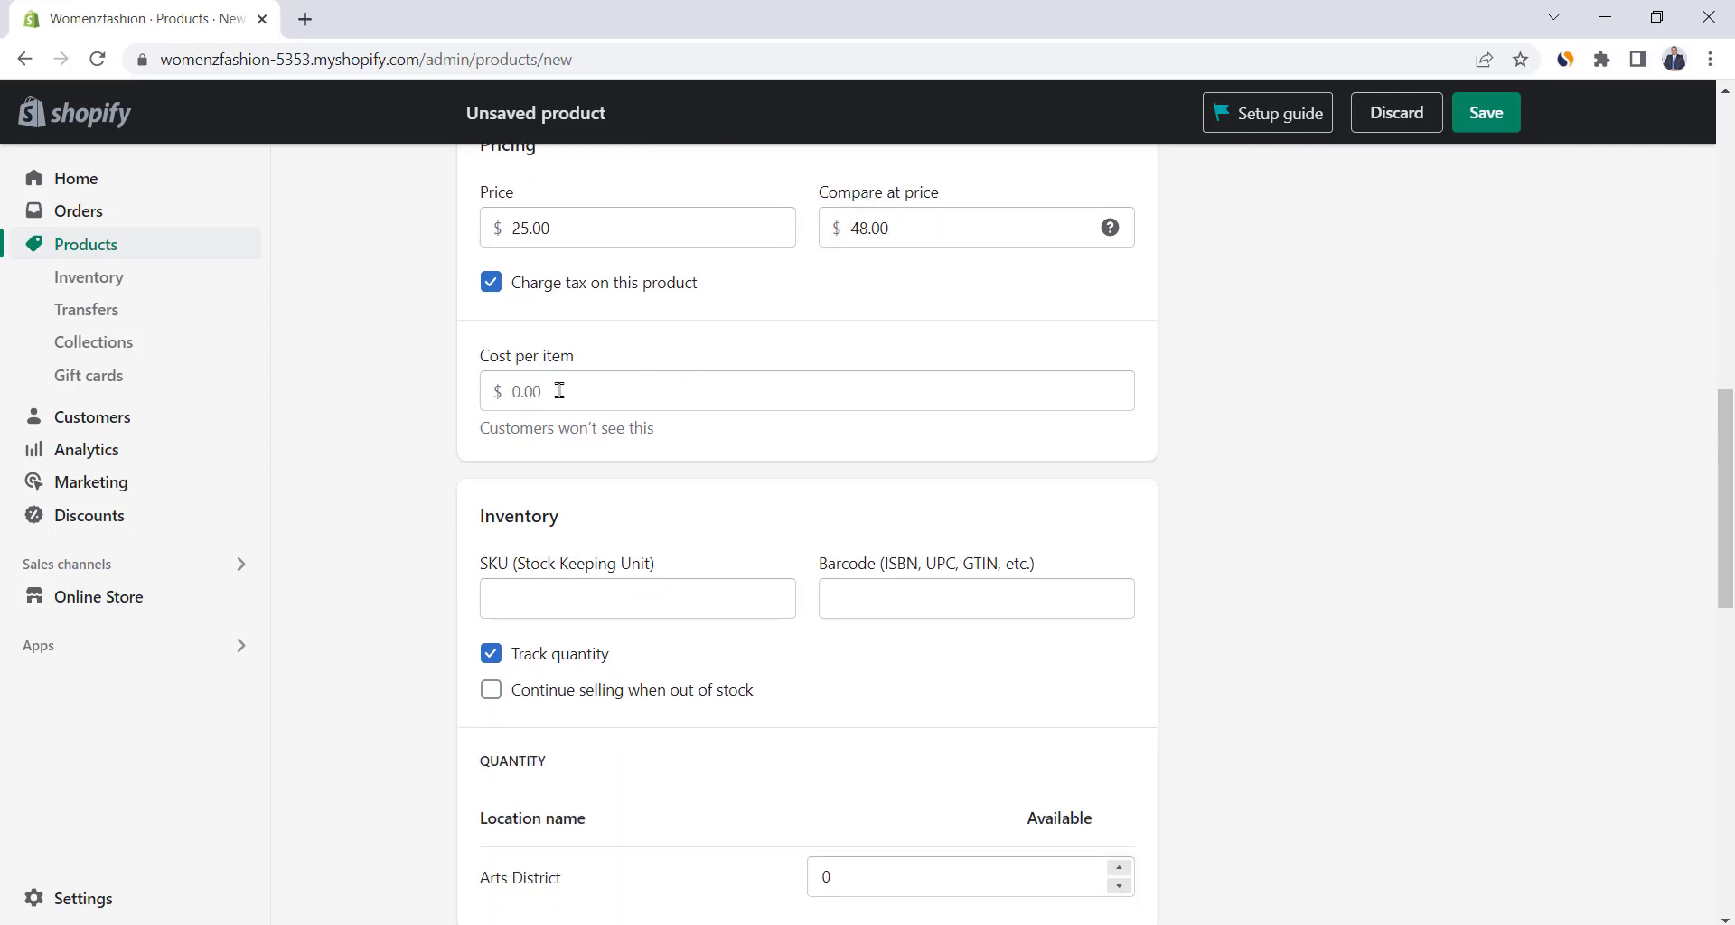
pyautogui.scroll(1, 560, 390)
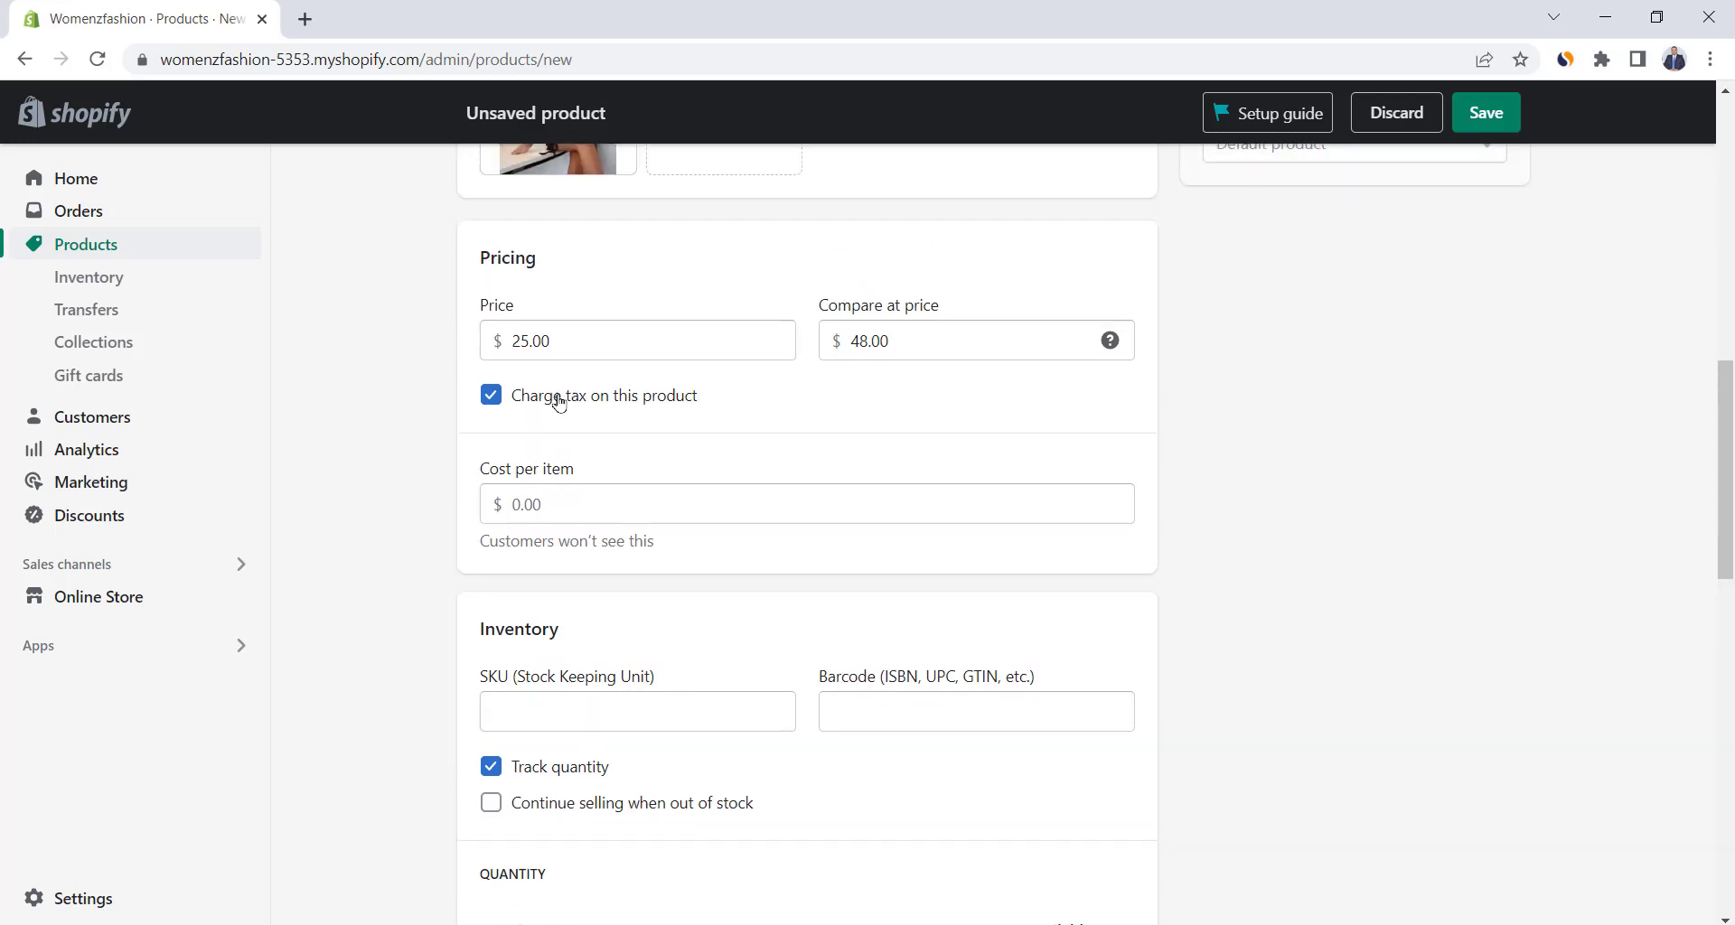
pyautogui.click(554, 505)
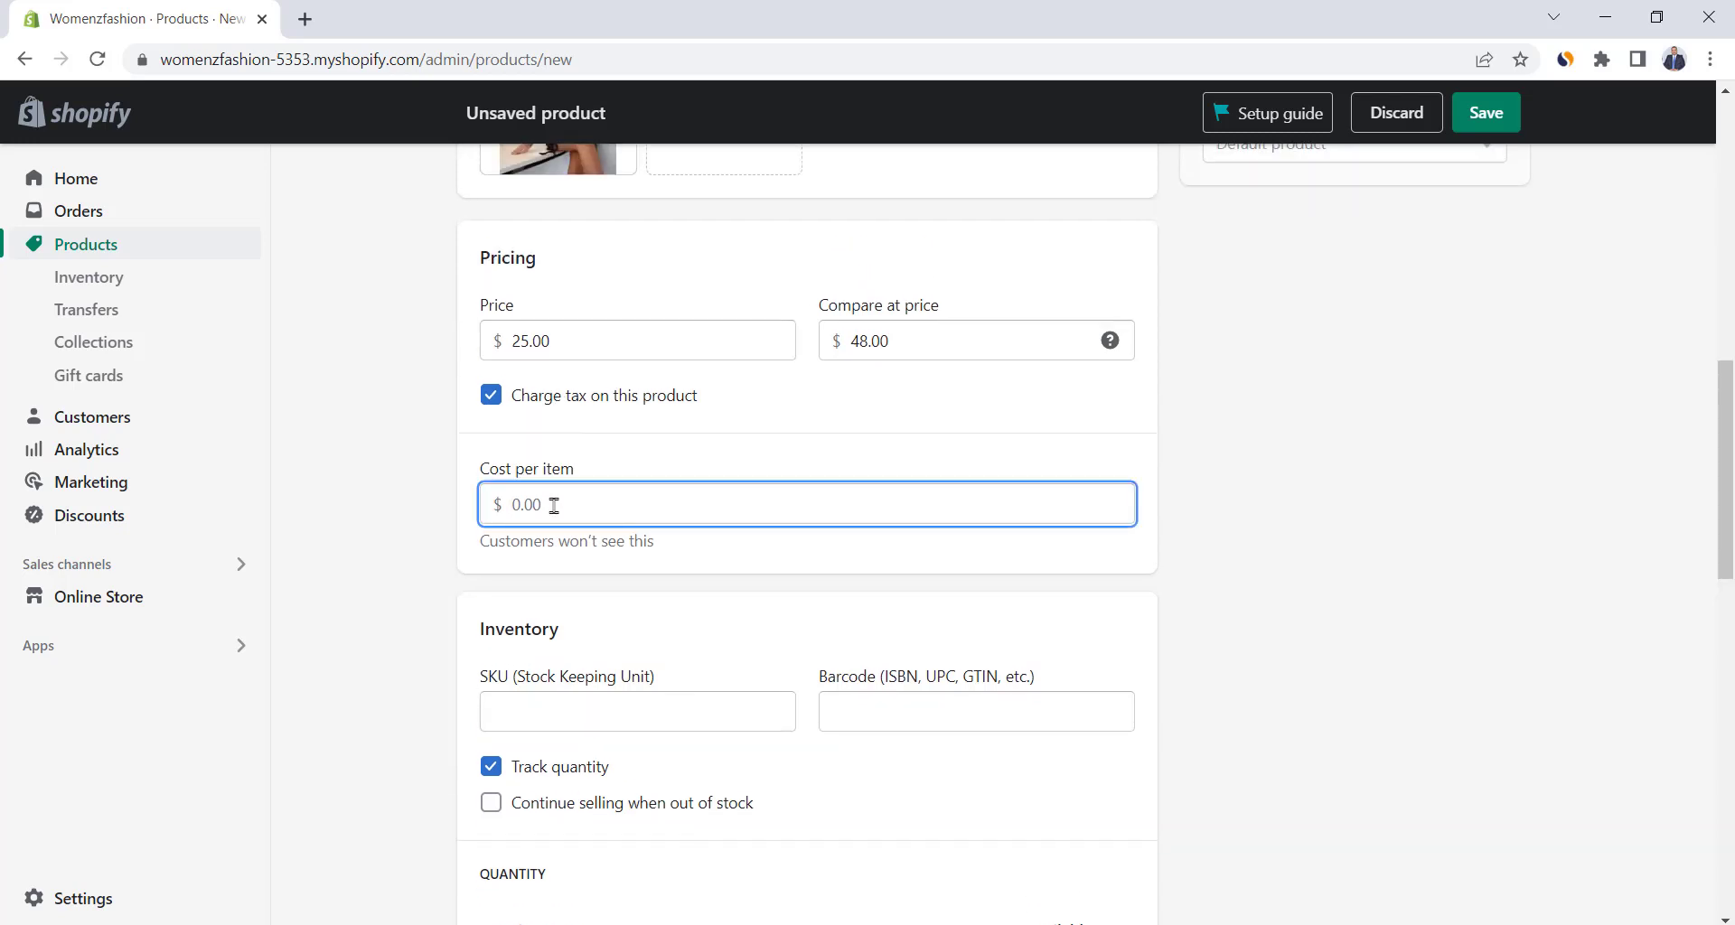
pyautogui.write('15')
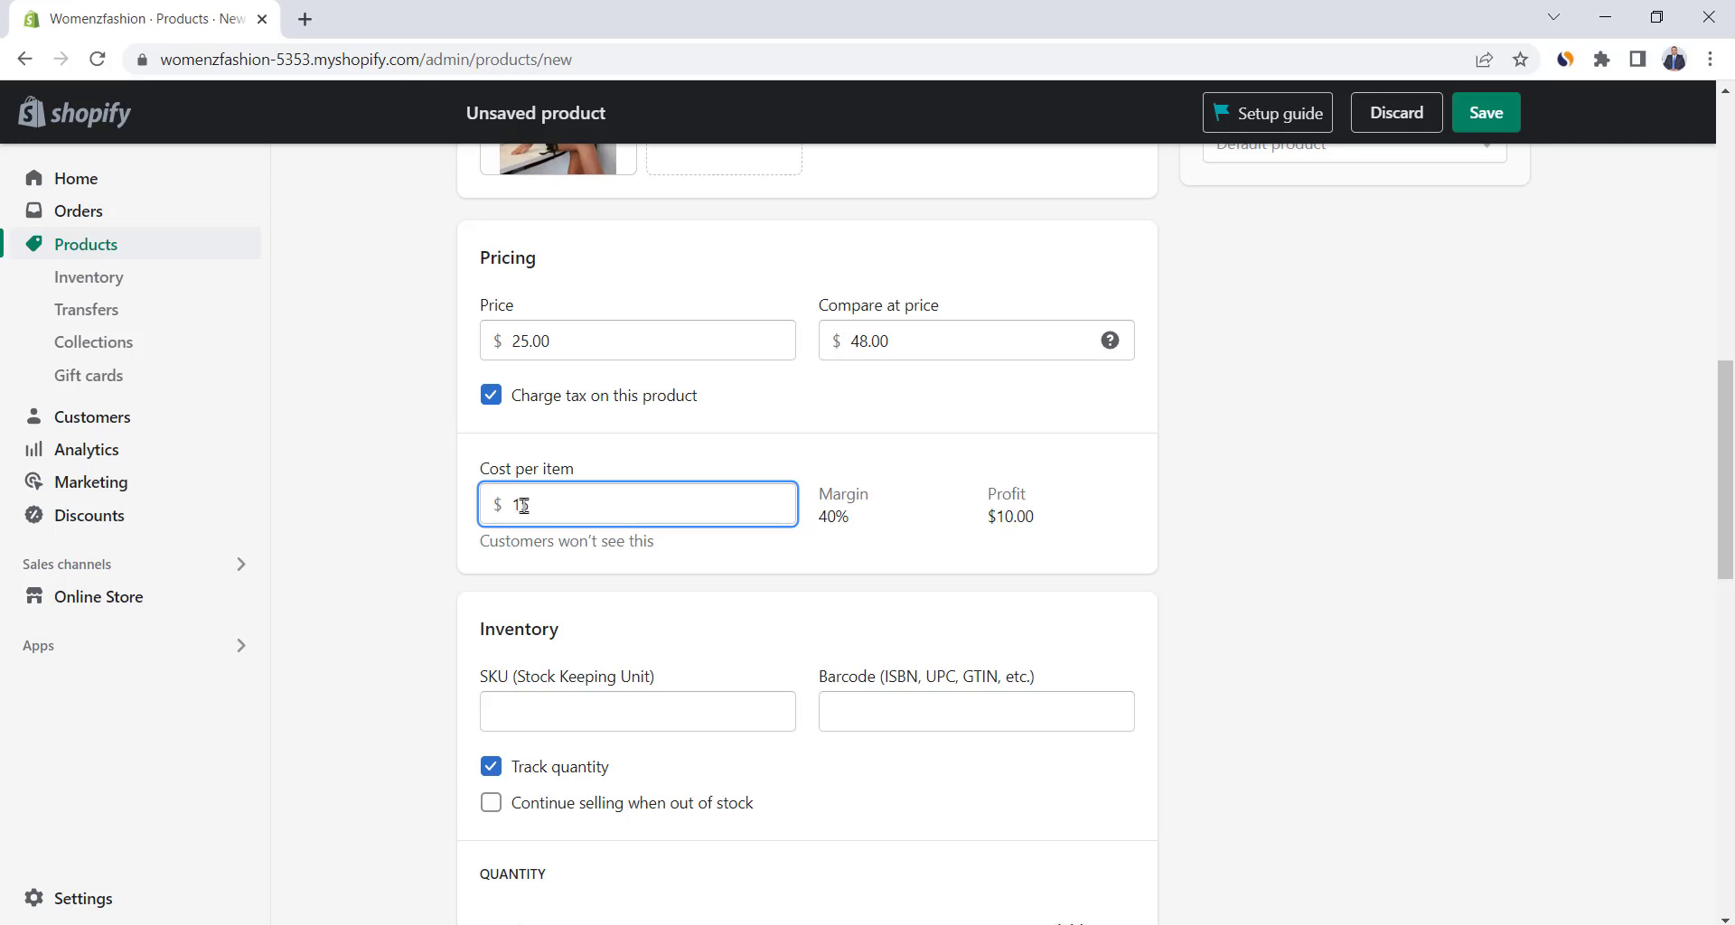
pyautogui.click(445, 504)
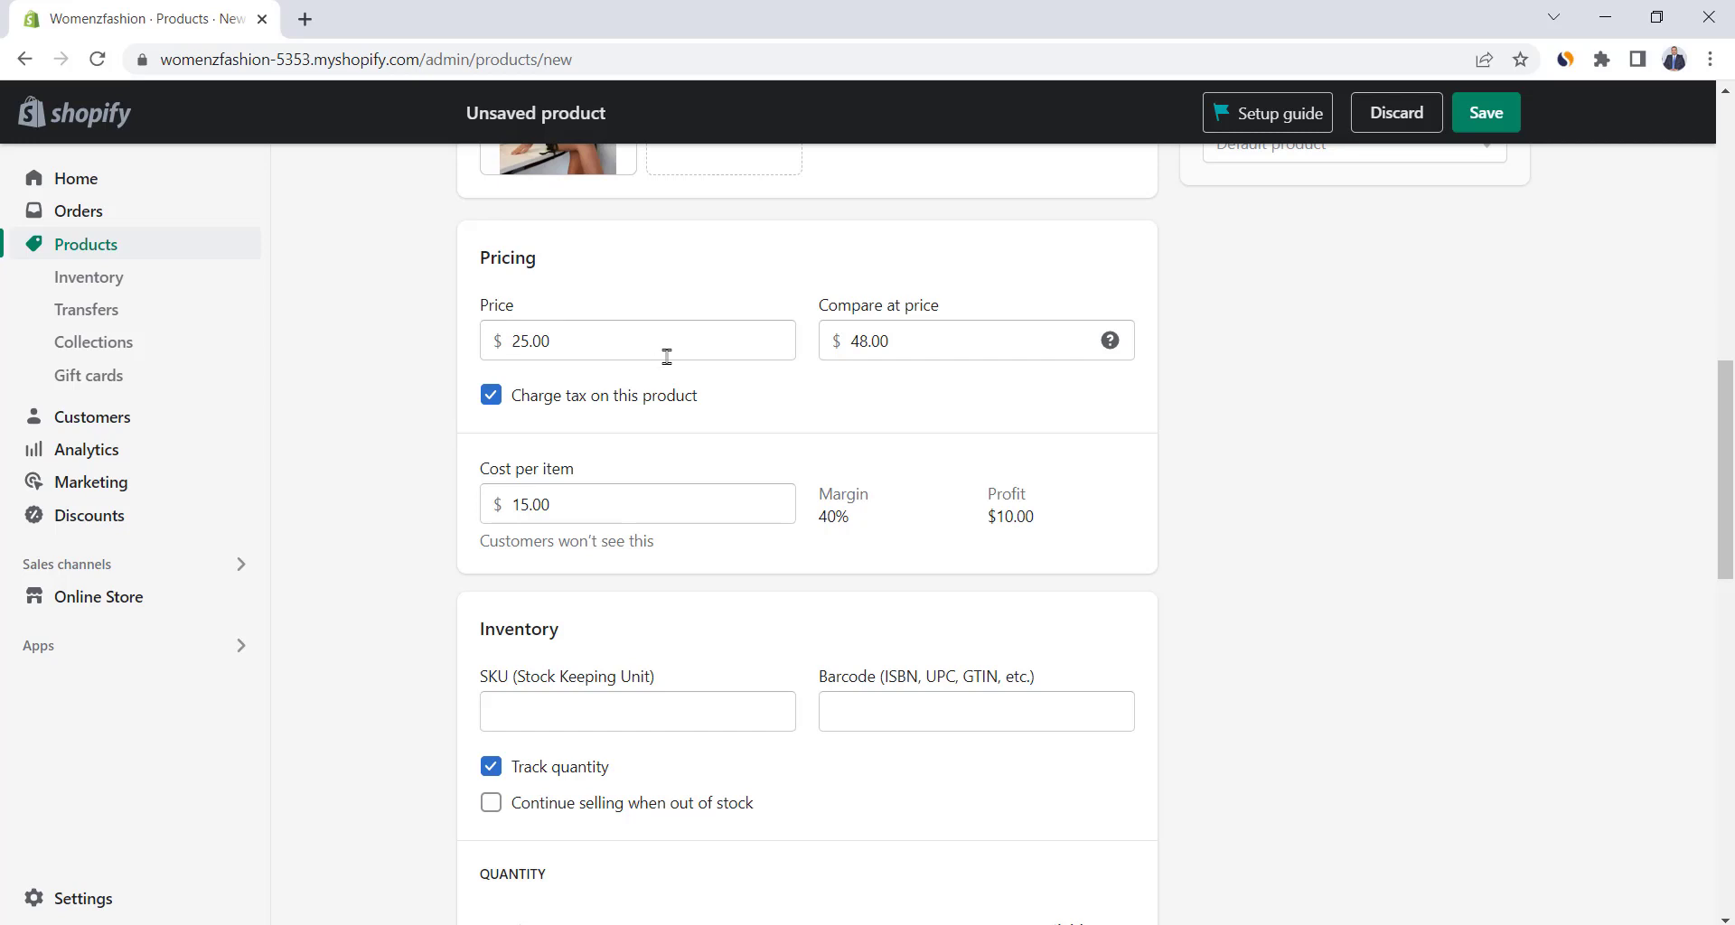
# Enter the SKU 12452145 and set the available quantity at the Arts District location to 200.
pyautogui.scroll(-3, 667, 357)
pyautogui.click(539, 483)
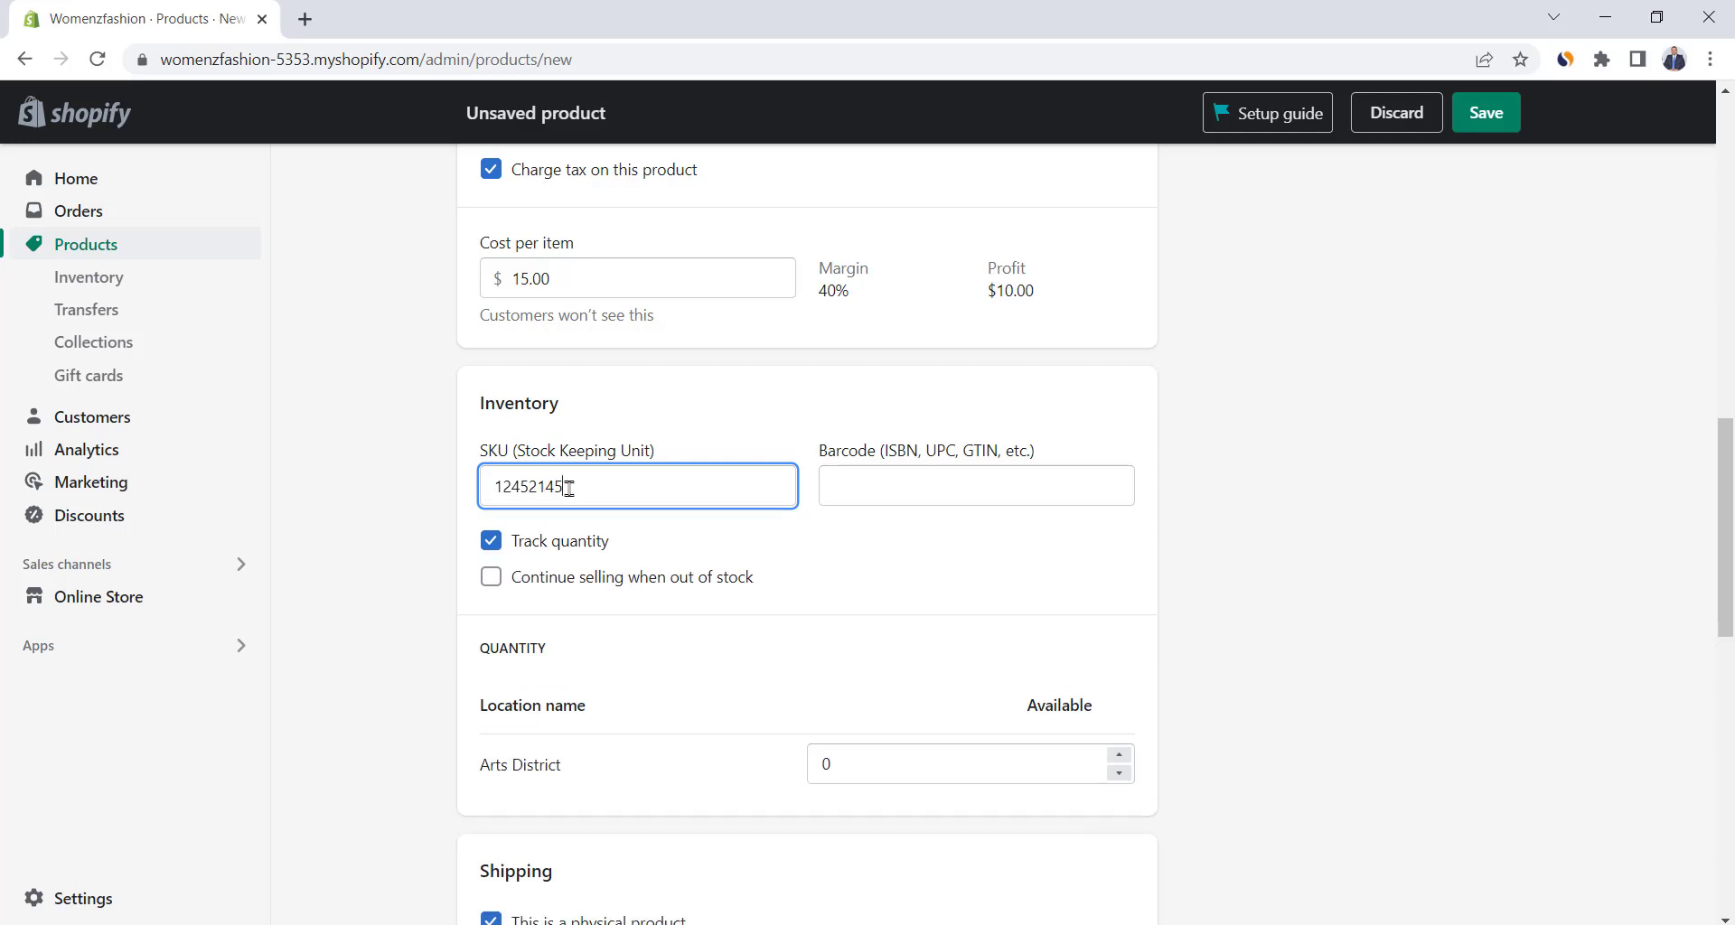
pyautogui.click(879, 497)
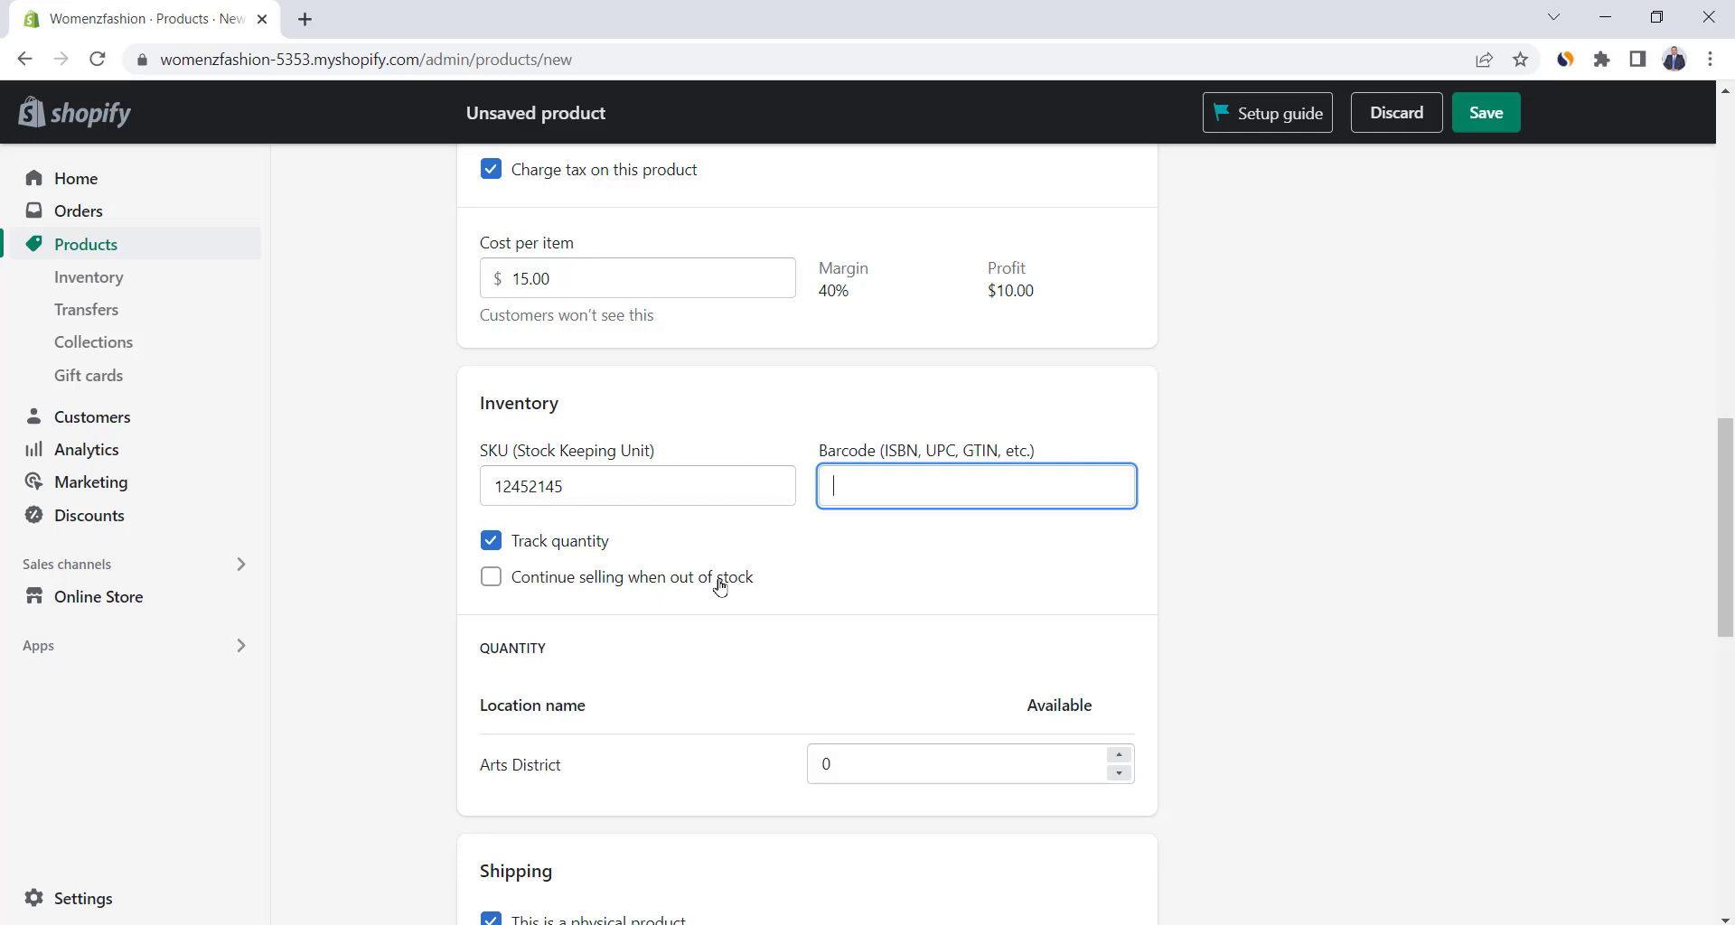
pyautogui.scroll(-1, 642, 612)
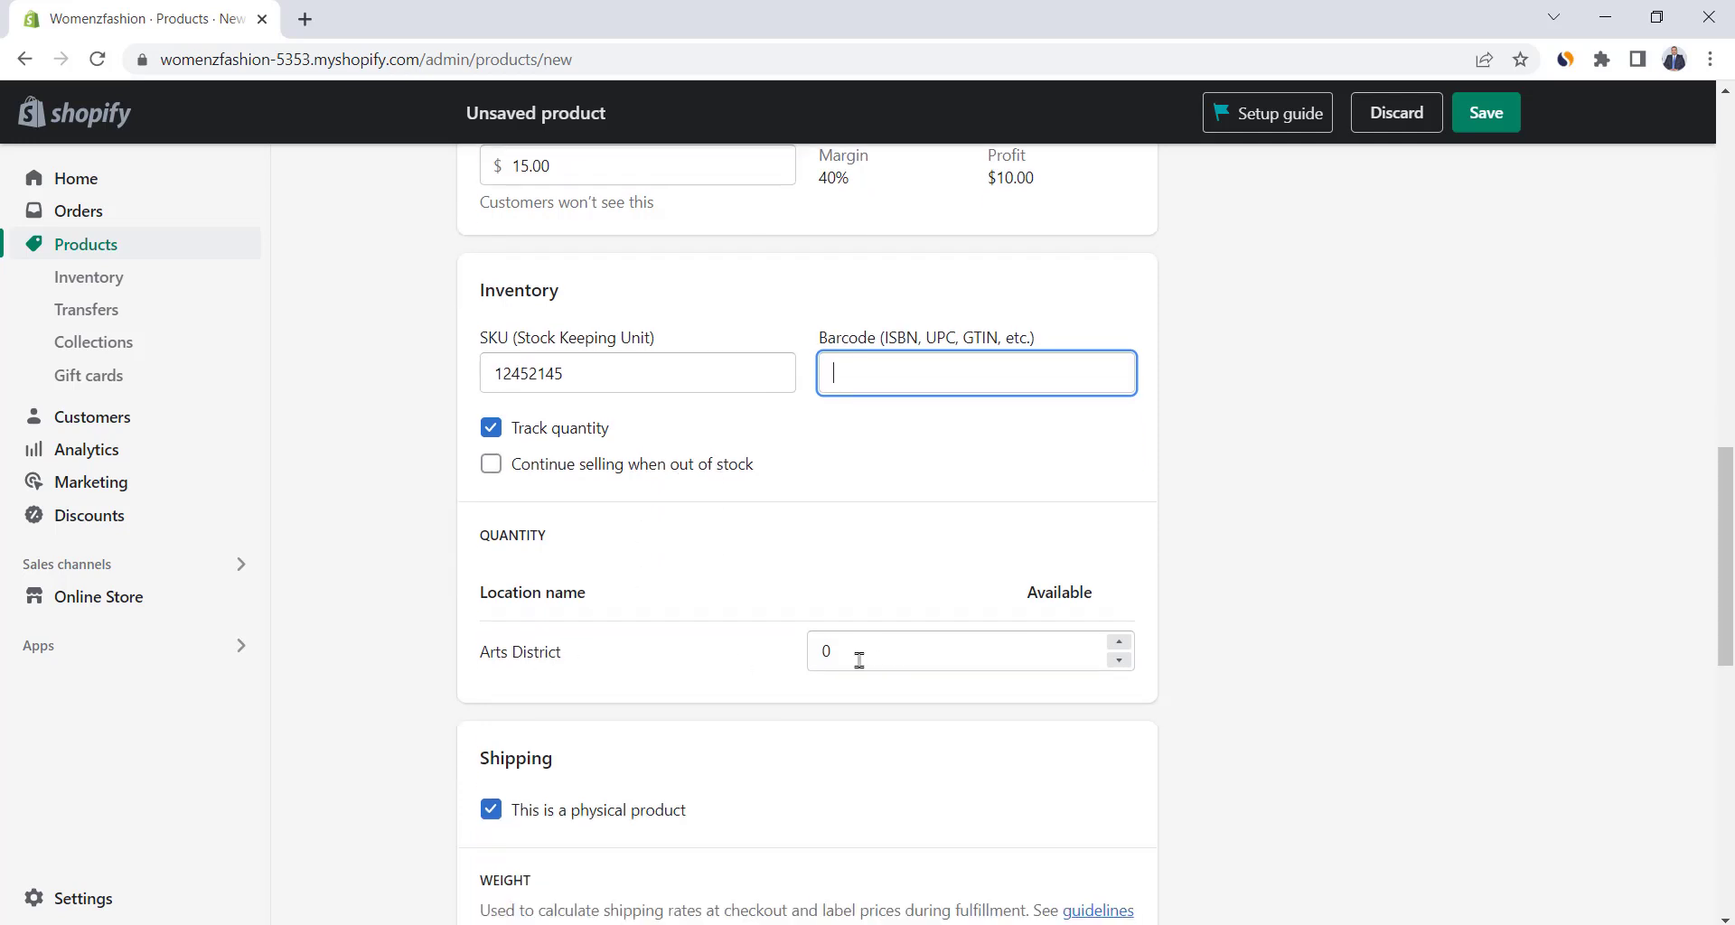
pyautogui.doubleClick(820, 654)
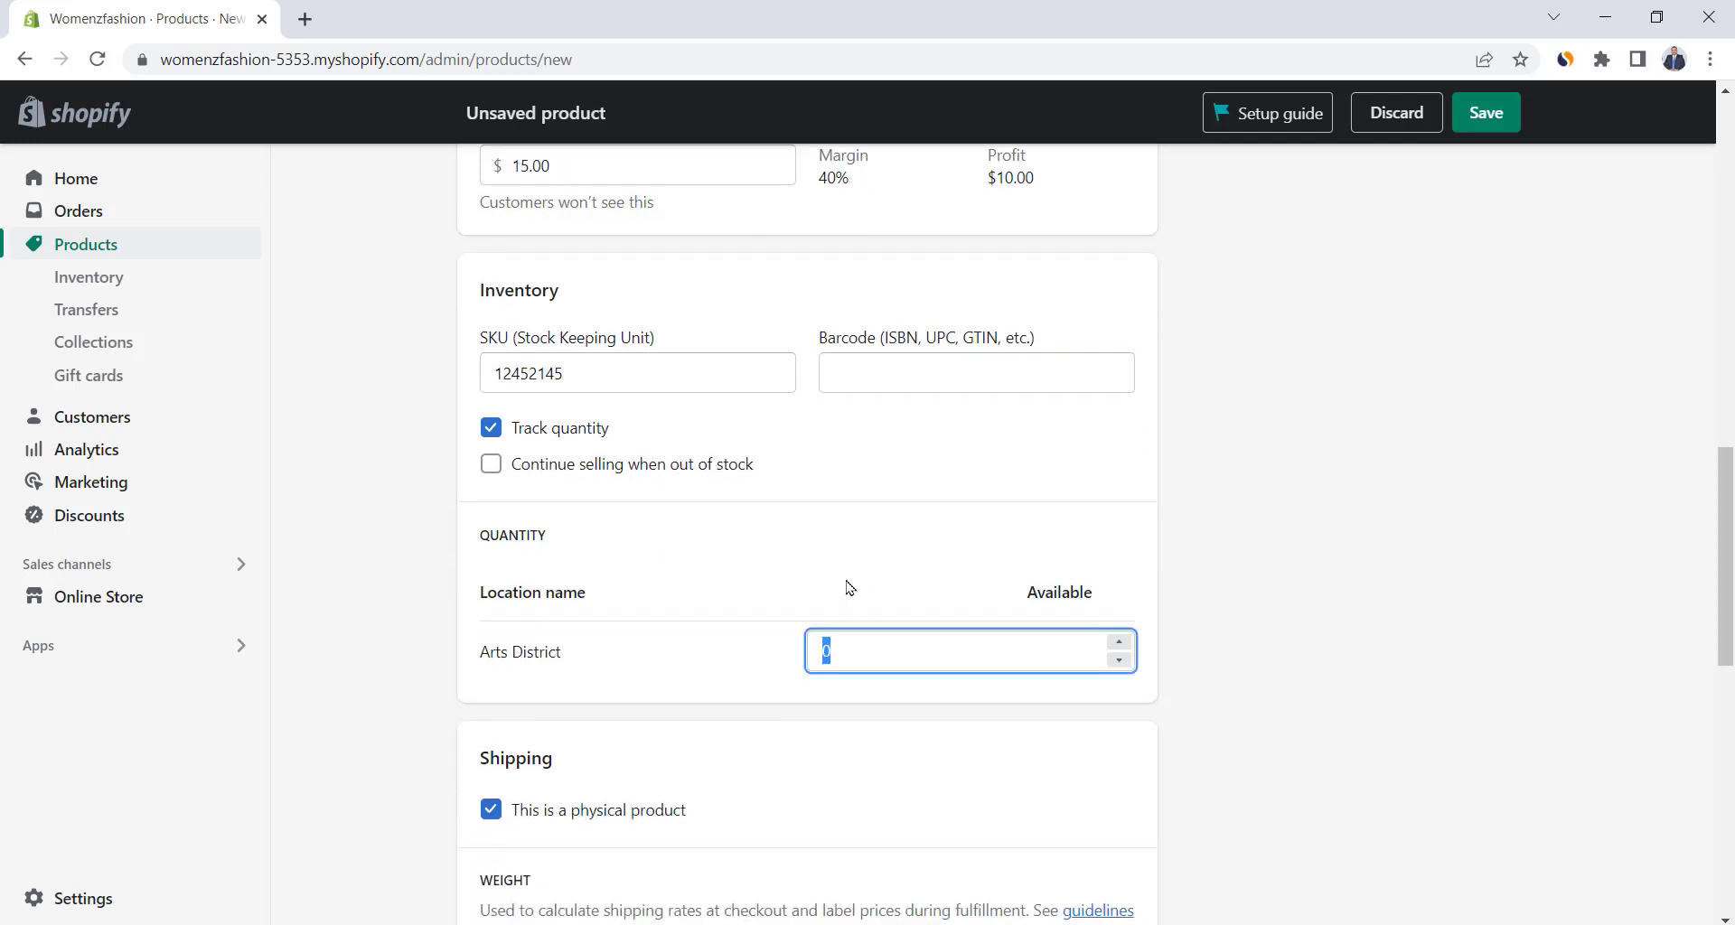
pyautogui.click(768, 596)
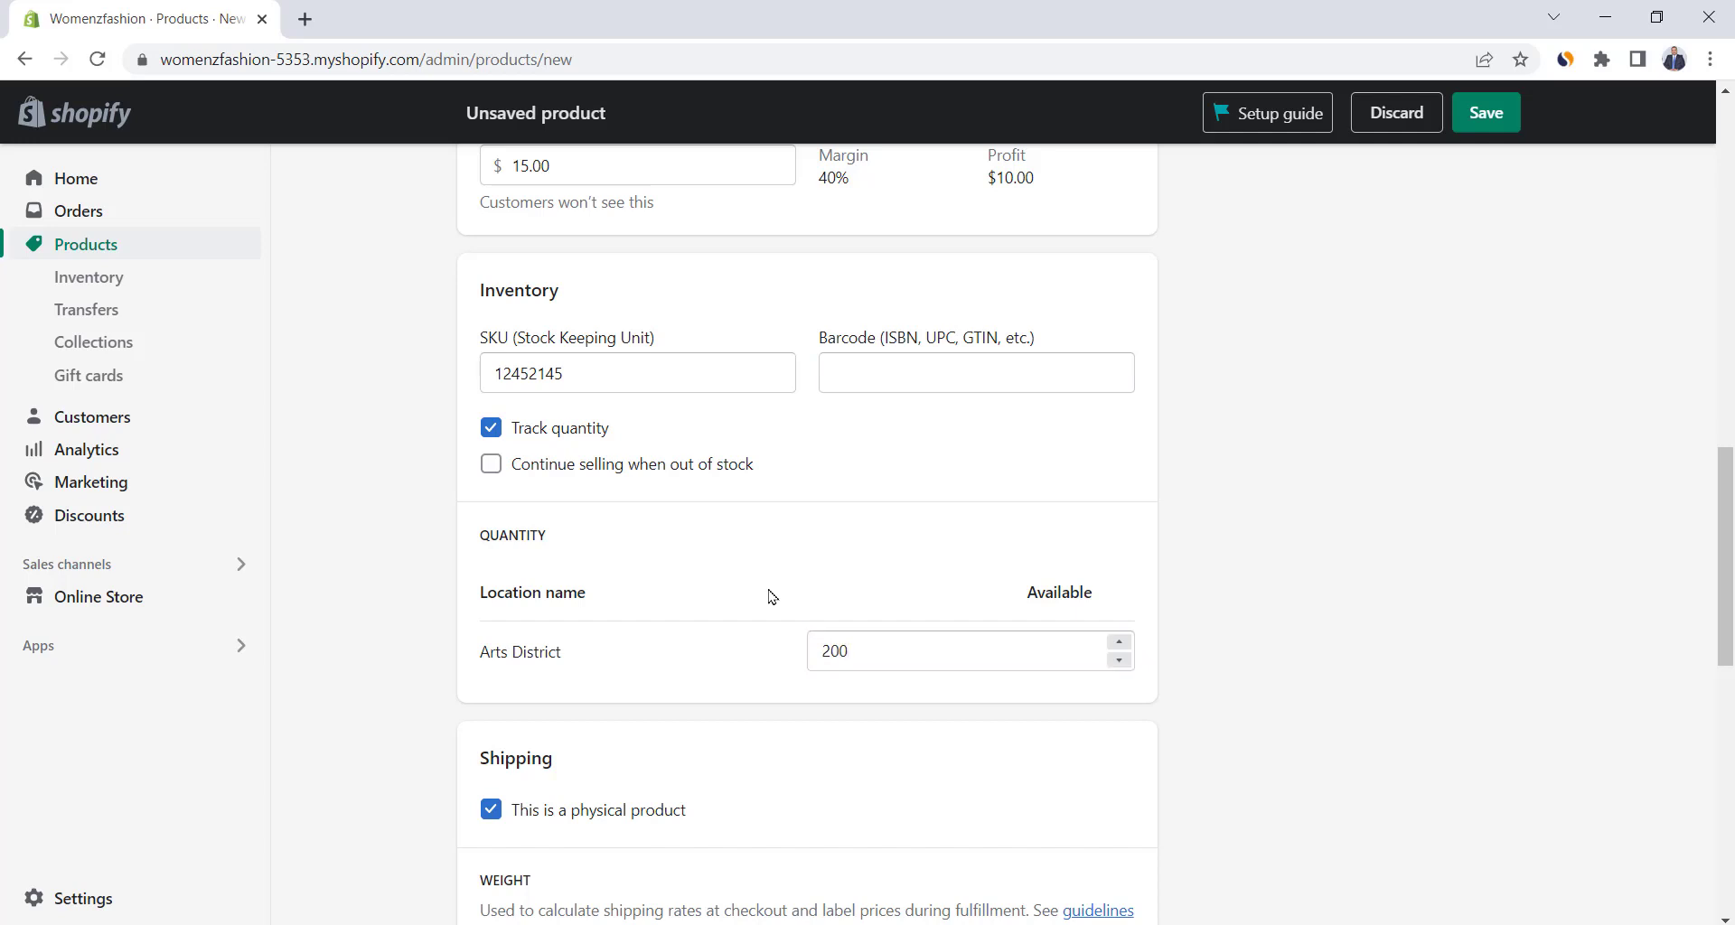
# Enable options for the product and add a Size option with the values Small, Medium and Large.
pyautogui.scroll(-3, 770, 597)
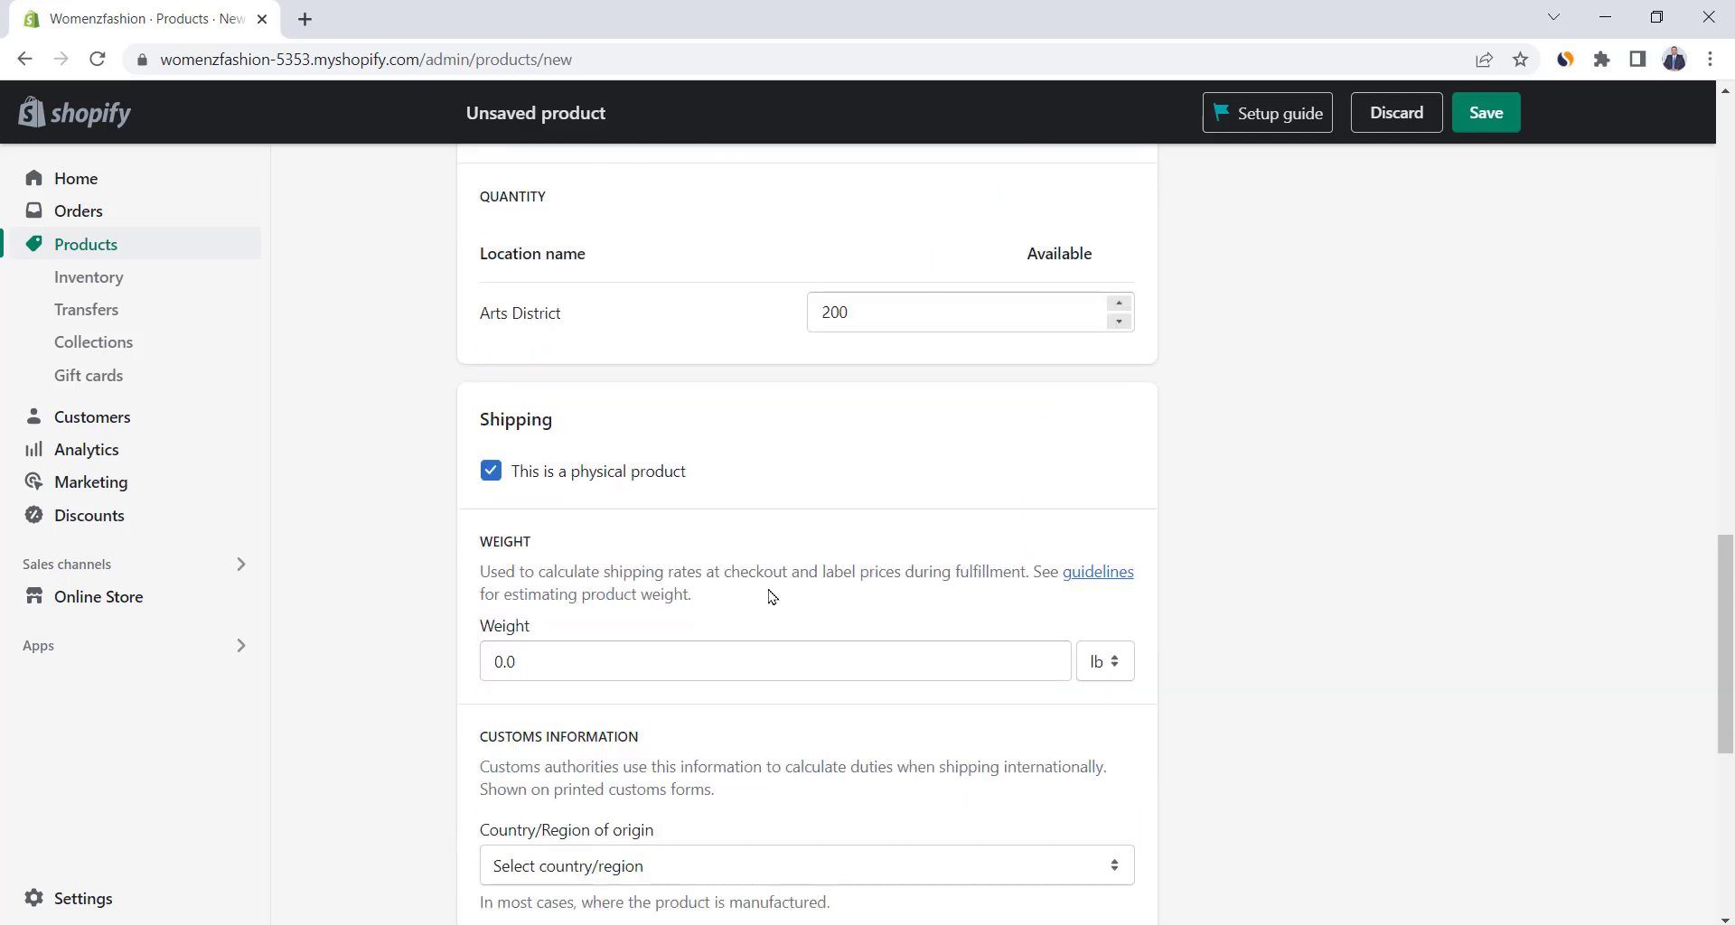
pyautogui.scroll(-1, 771, 597)
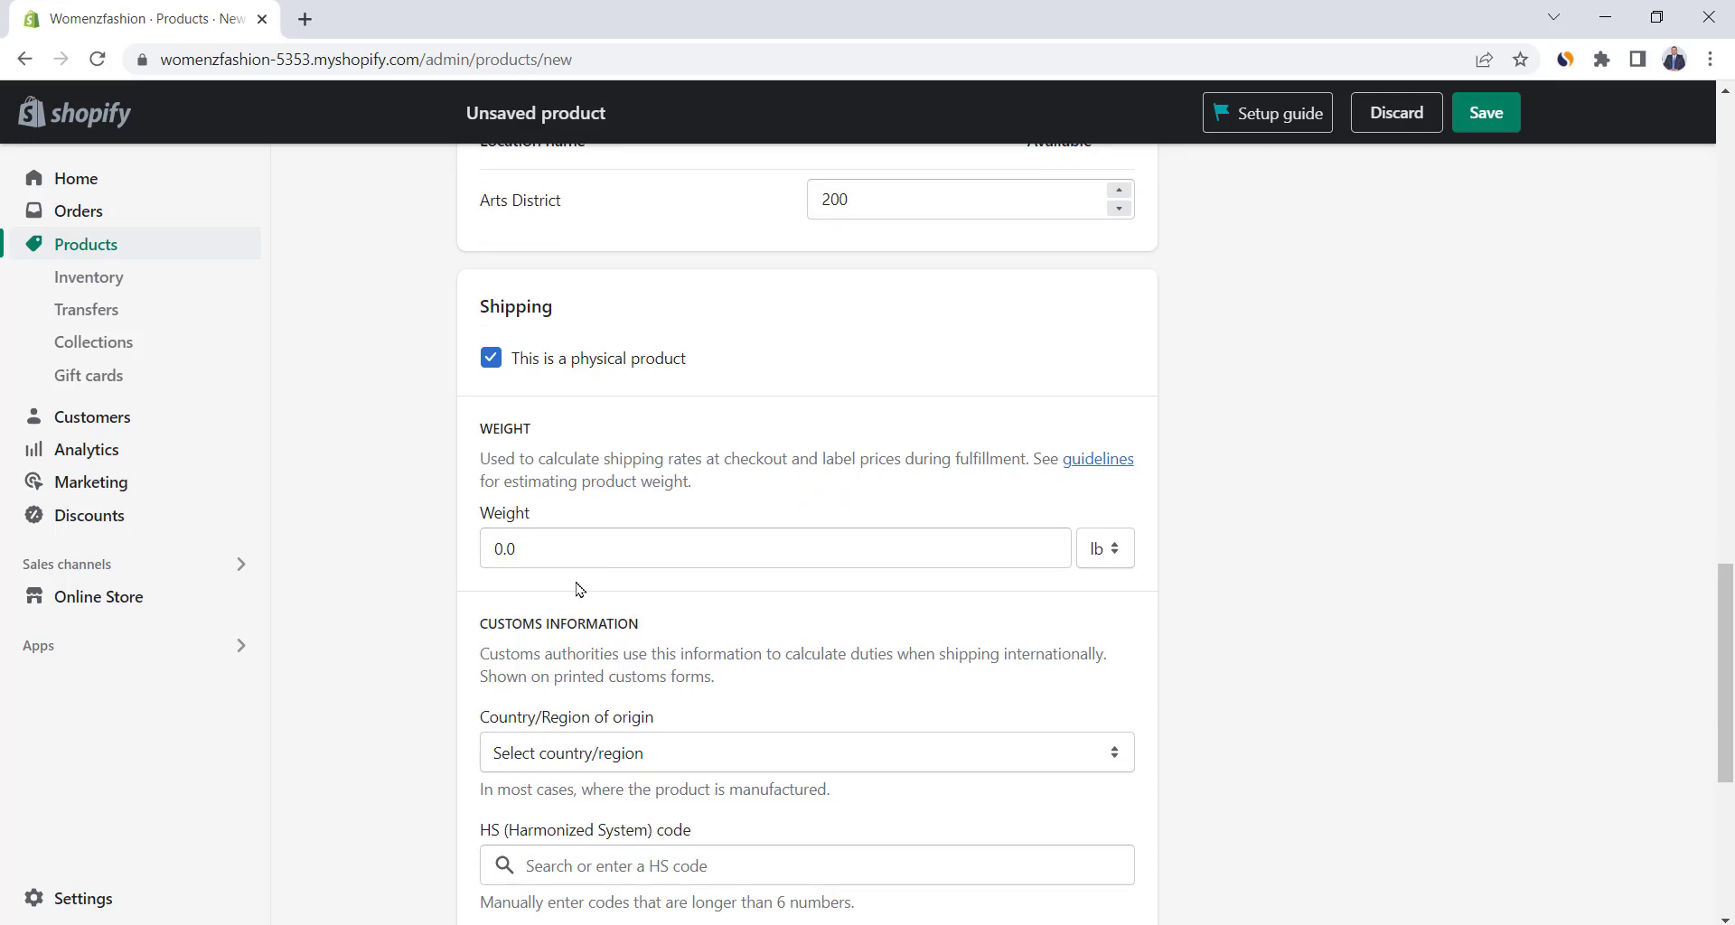
pyautogui.scroll(-1, 579, 590)
pyautogui.scroll(-3, 699, 395)
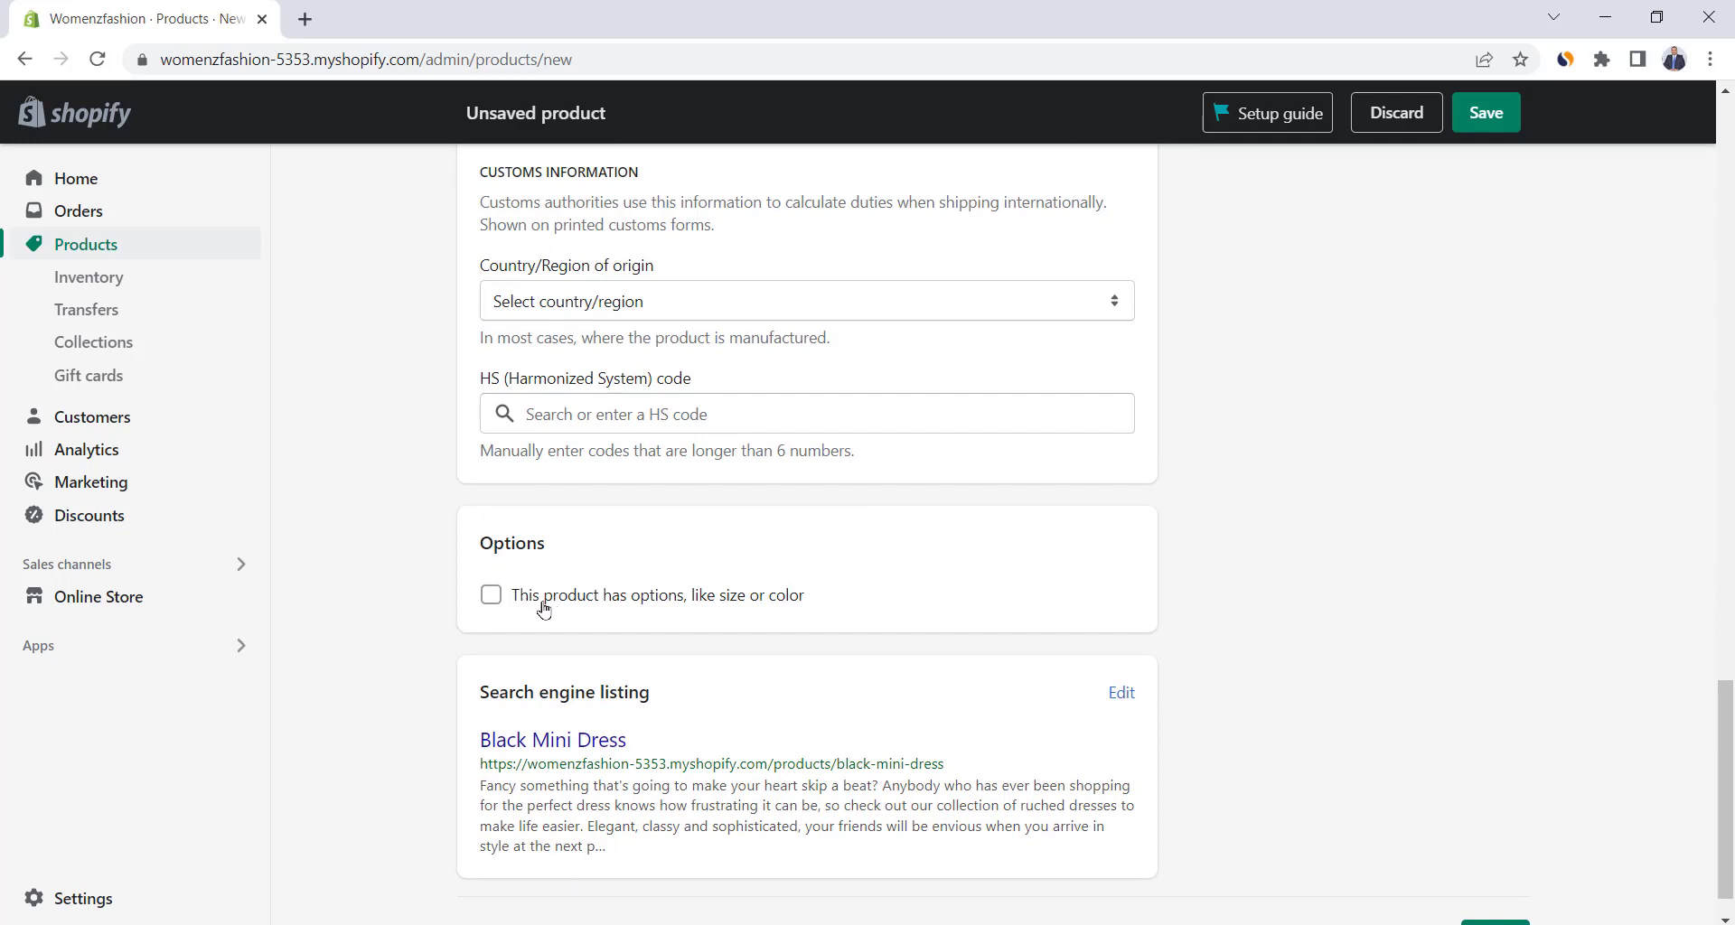
pyautogui.tripleClick(646, 607)
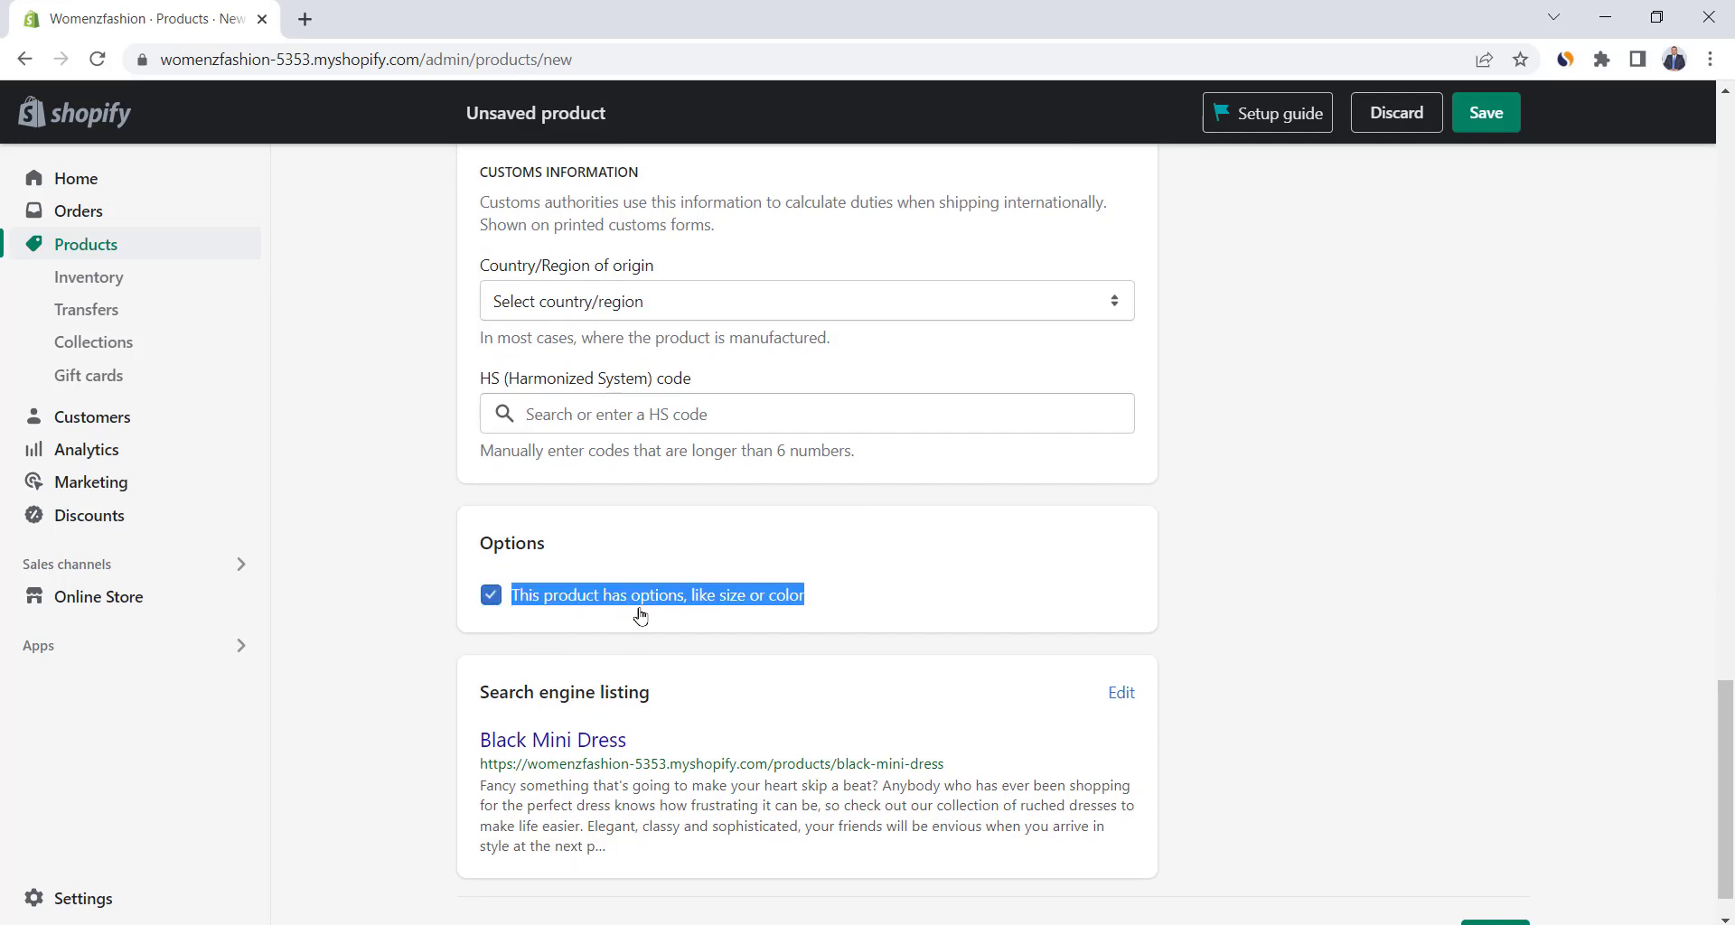
pyautogui.scroll(-2, 527, 602)
pyautogui.click(534, 687)
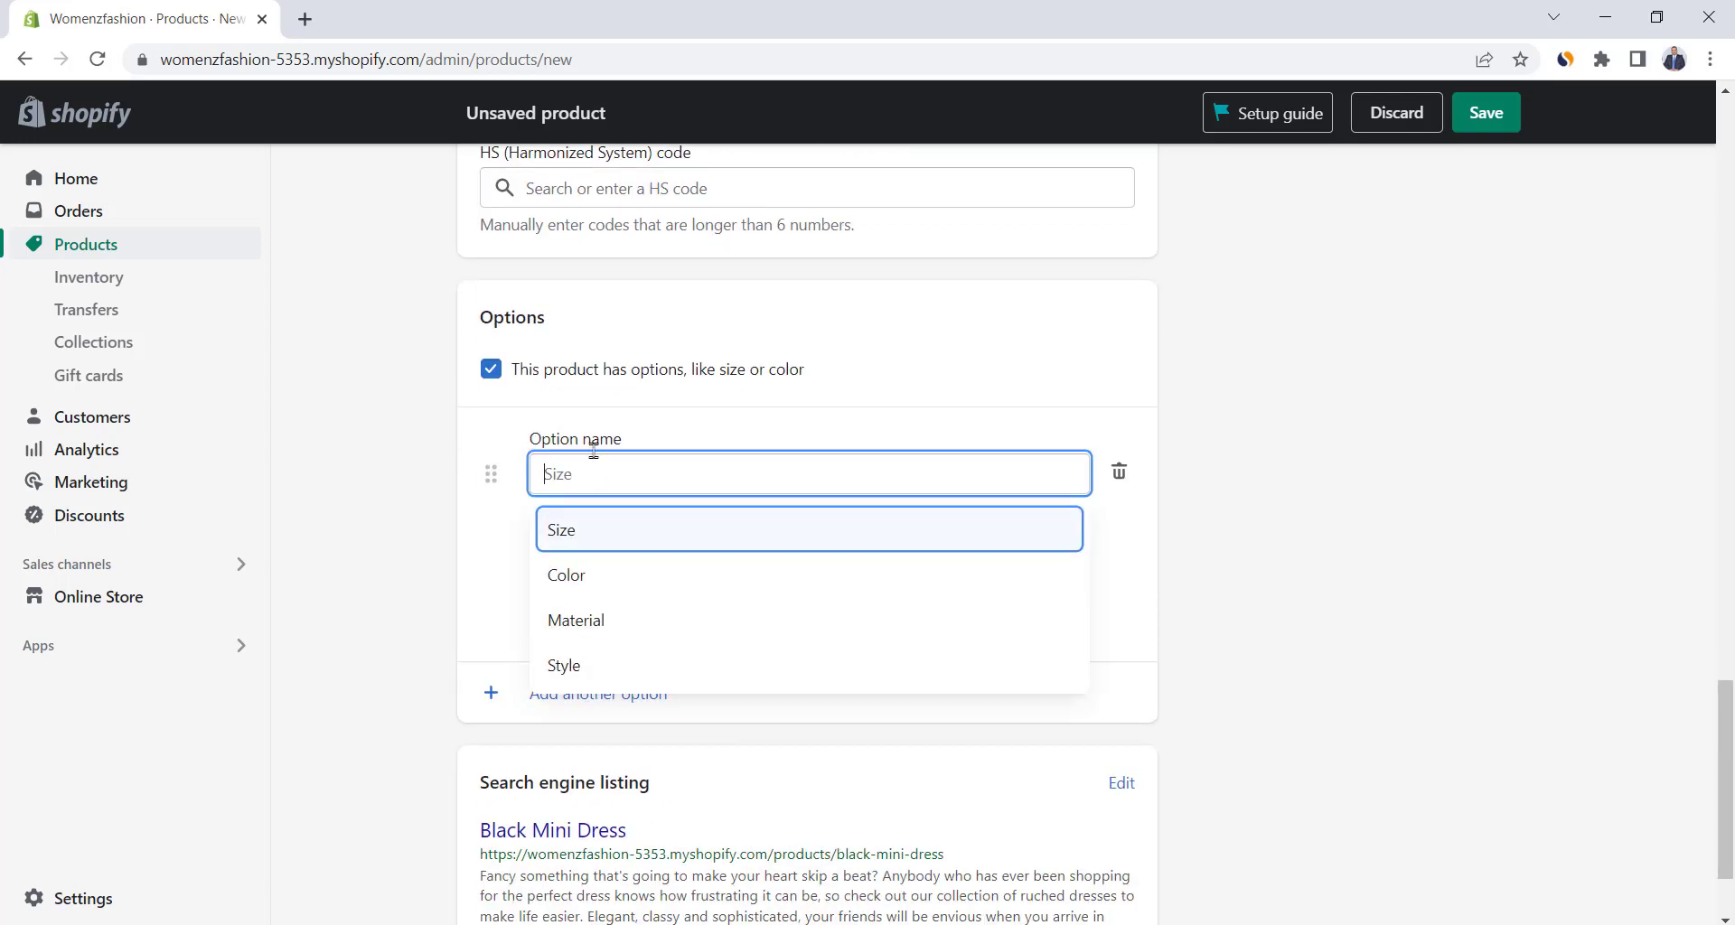
pyautogui.click(560, 756)
pyautogui.click(558, 783)
pyautogui.write('Small')
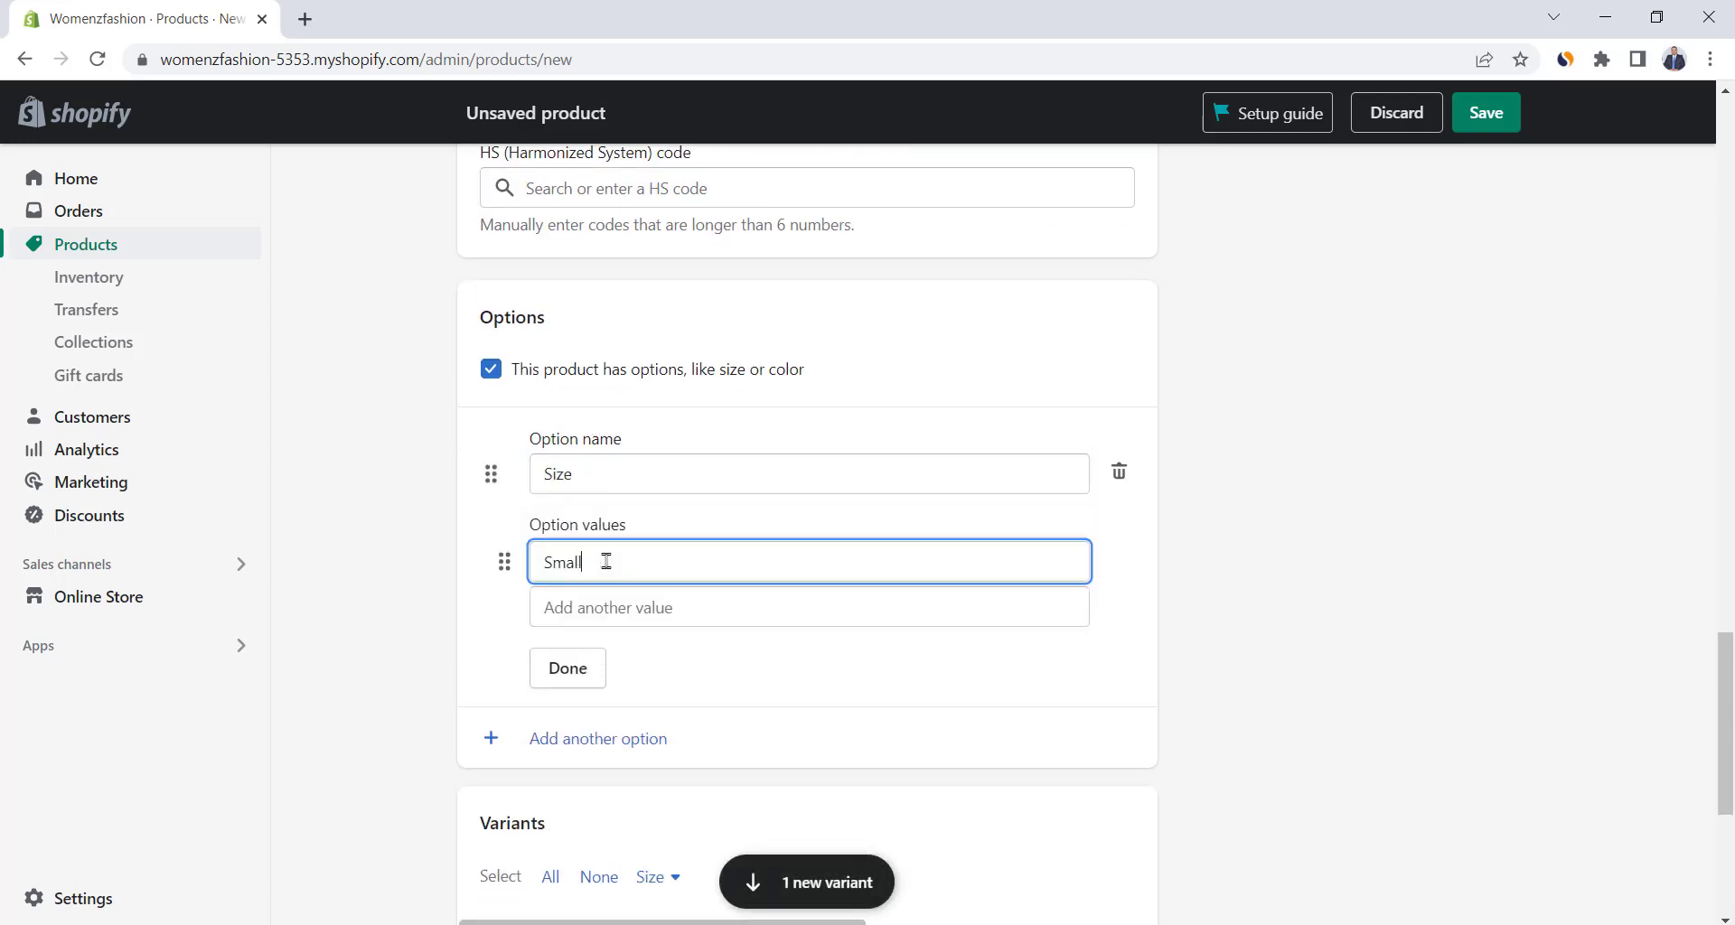
pyautogui.click(652, 611)
pyautogui.write('Medium')
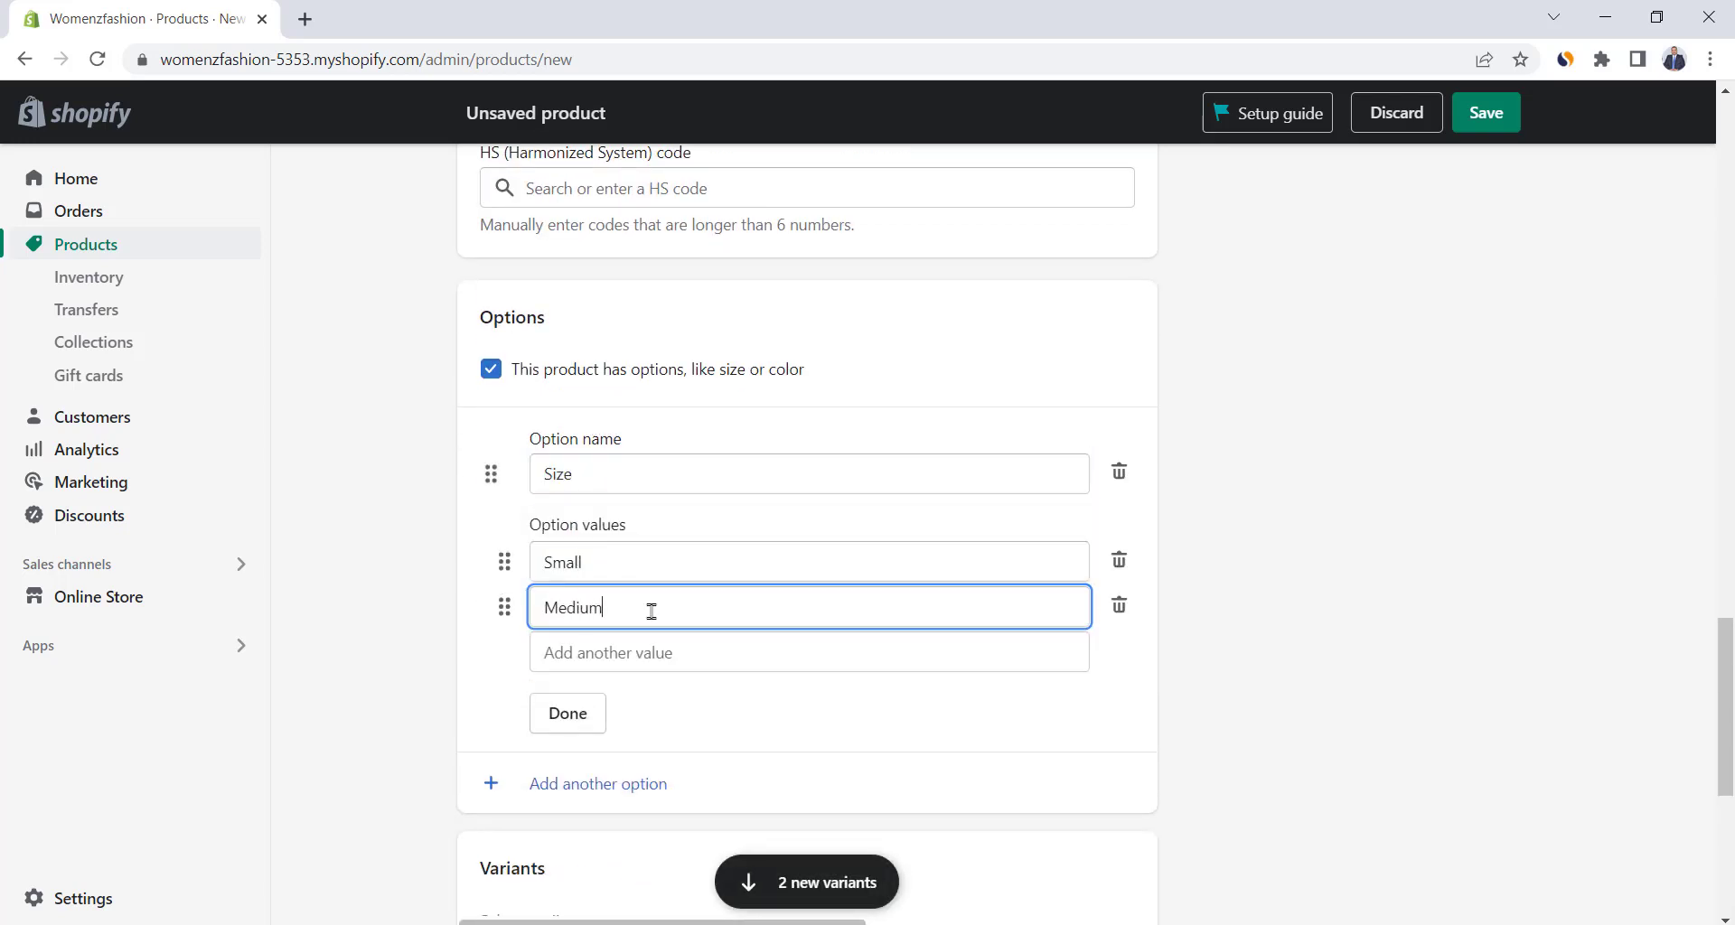
pyautogui.click(652, 652)
pyautogui.write('Large')
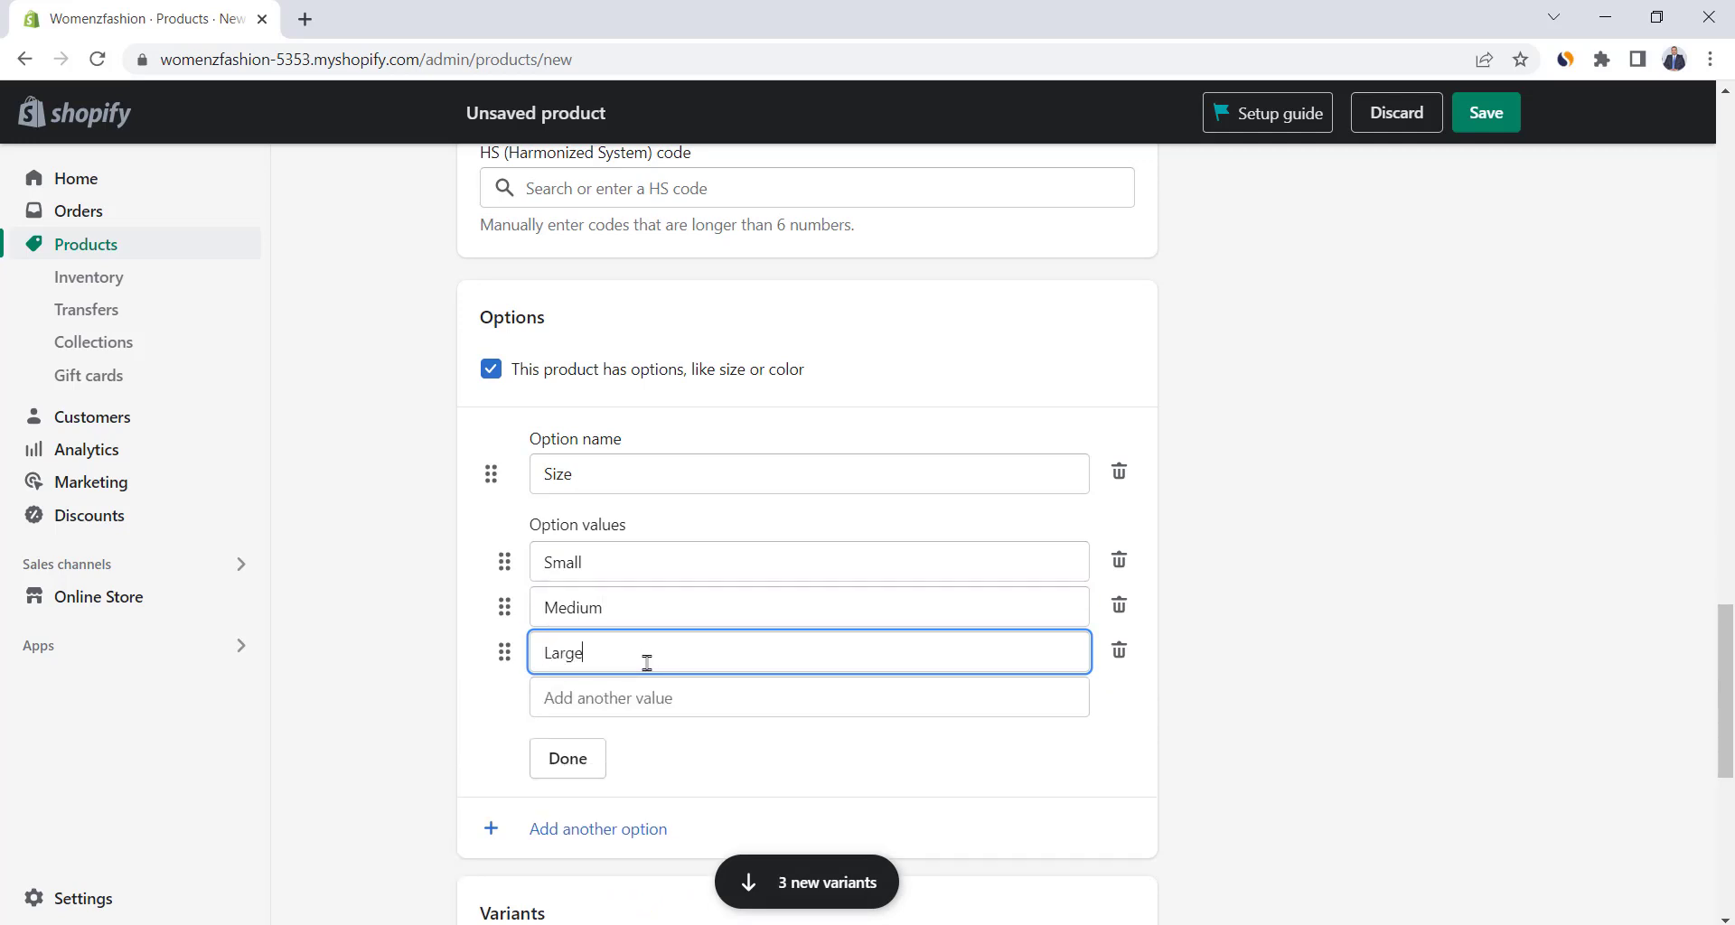
# Add a Color option with the values Black, Brown and Red.
pyautogui.scroll(-1, 623, 632)
pyautogui.click(588, 718)
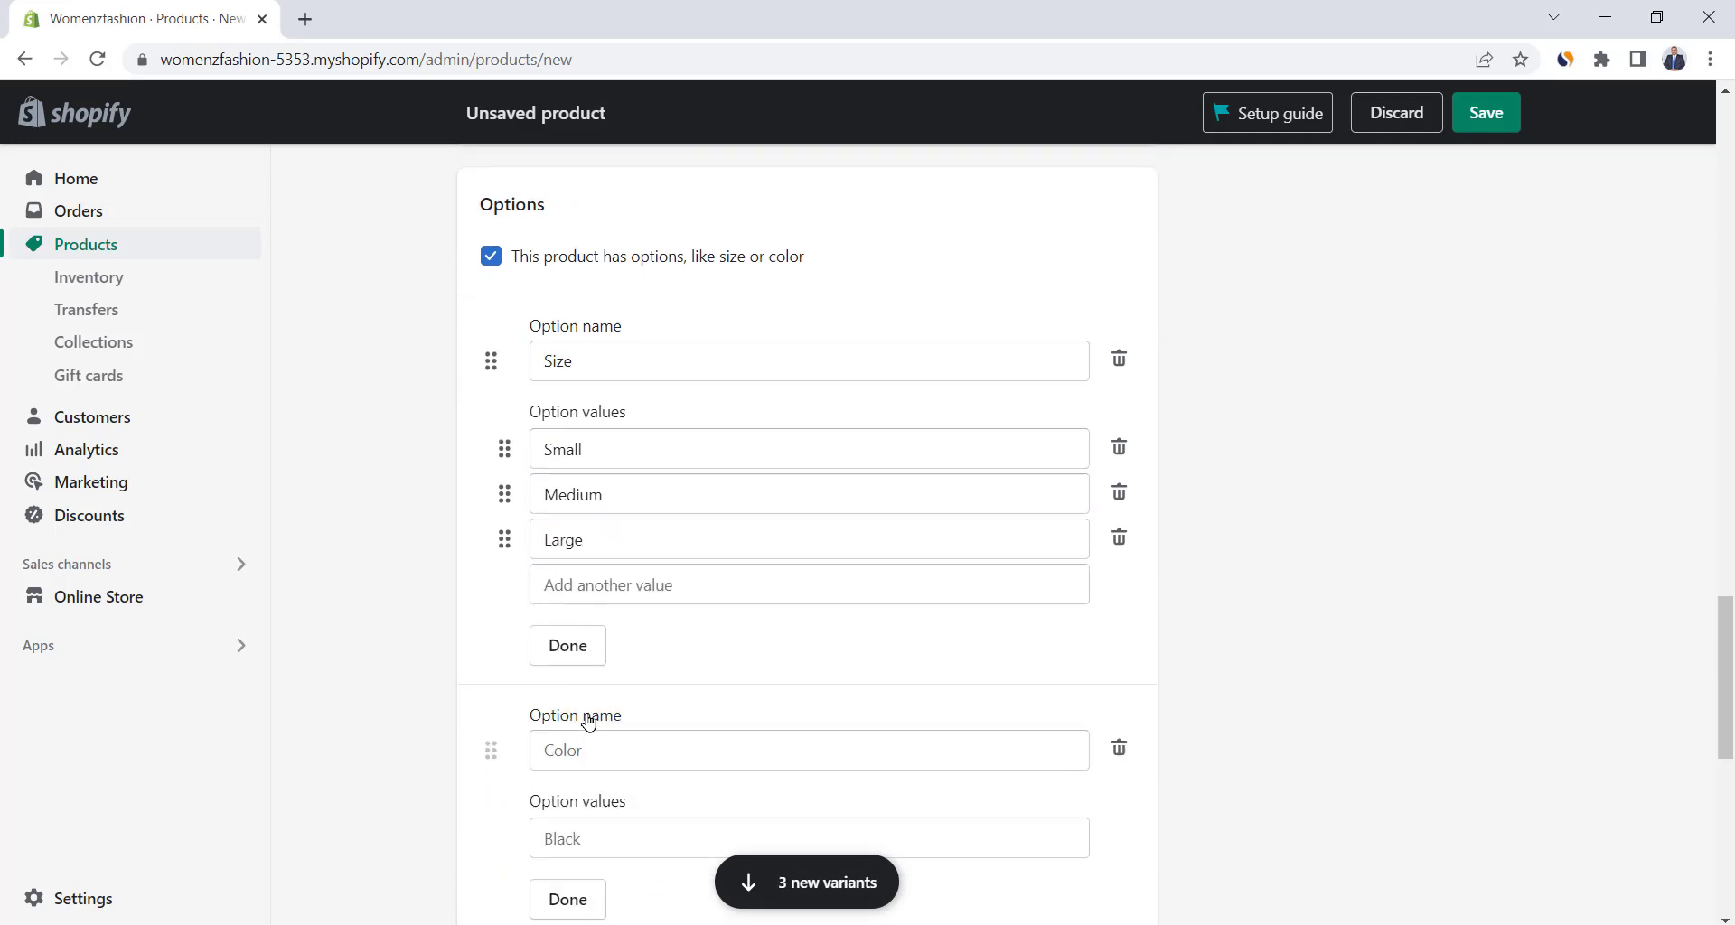
pyautogui.scroll(-1, 620, 708)
pyautogui.click(635, 625)
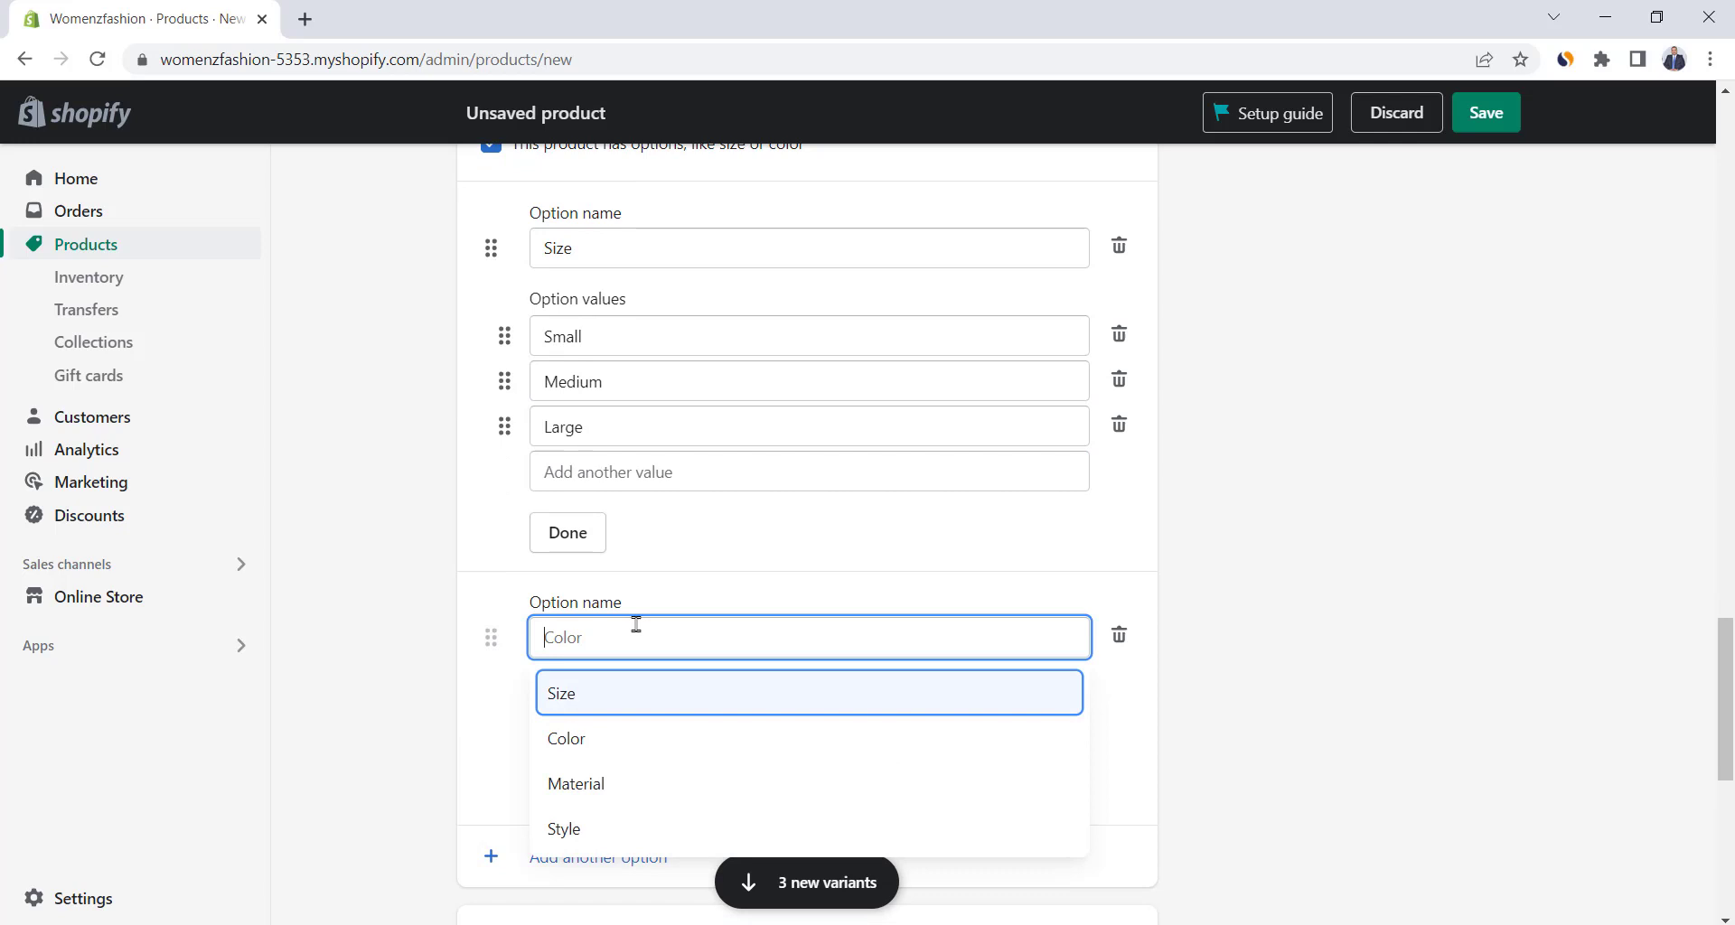
pyautogui.click(640, 739)
pyautogui.click(578, 712)
pyautogui.write('Black')
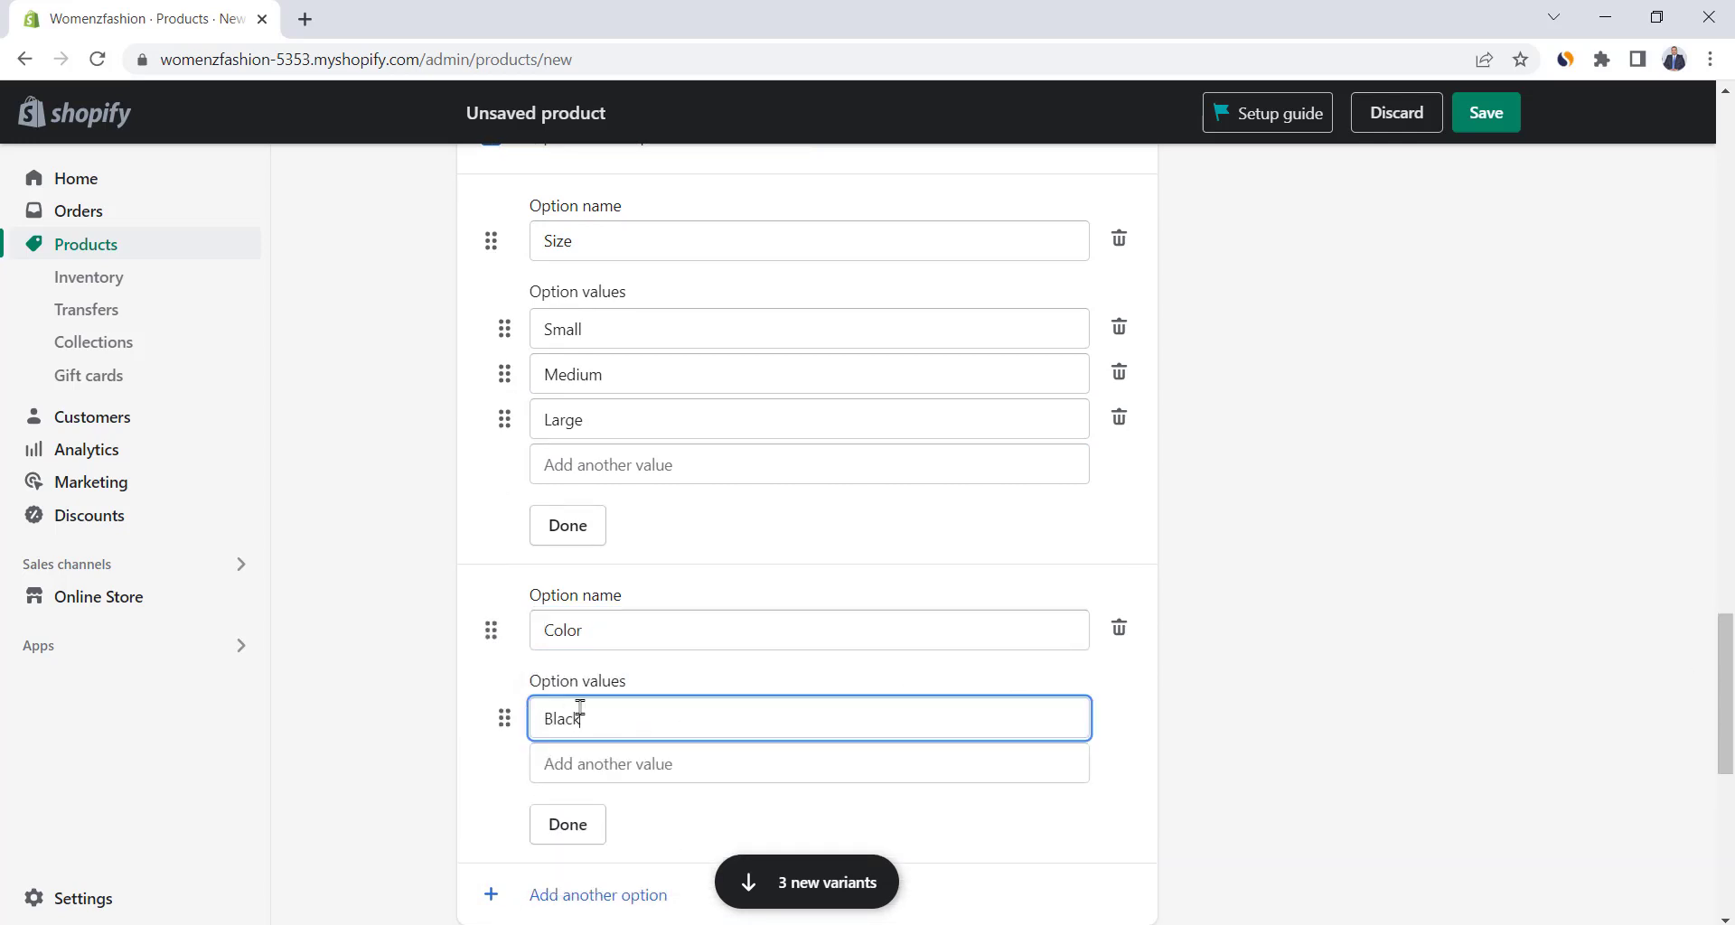
pyautogui.click(591, 762)
pyautogui.write('Brown')
pyautogui.click(592, 813)
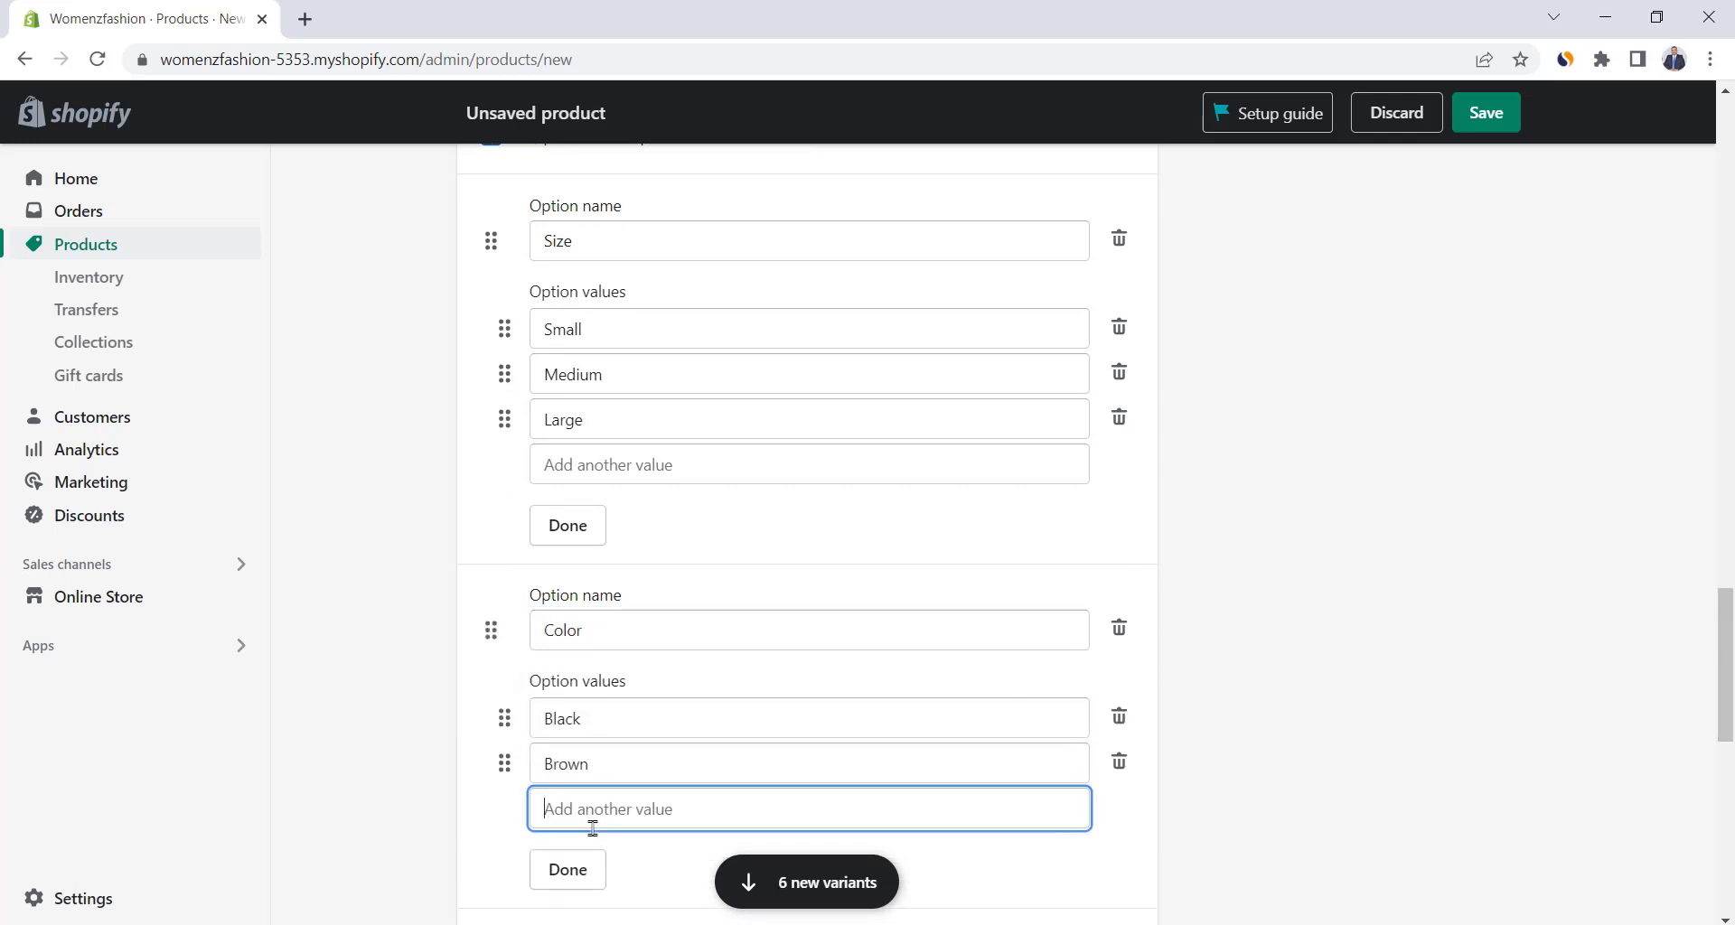
pyautogui.write('Red')
pyautogui.scroll(-3, 678, 732)
pyautogui.click(650, 766)
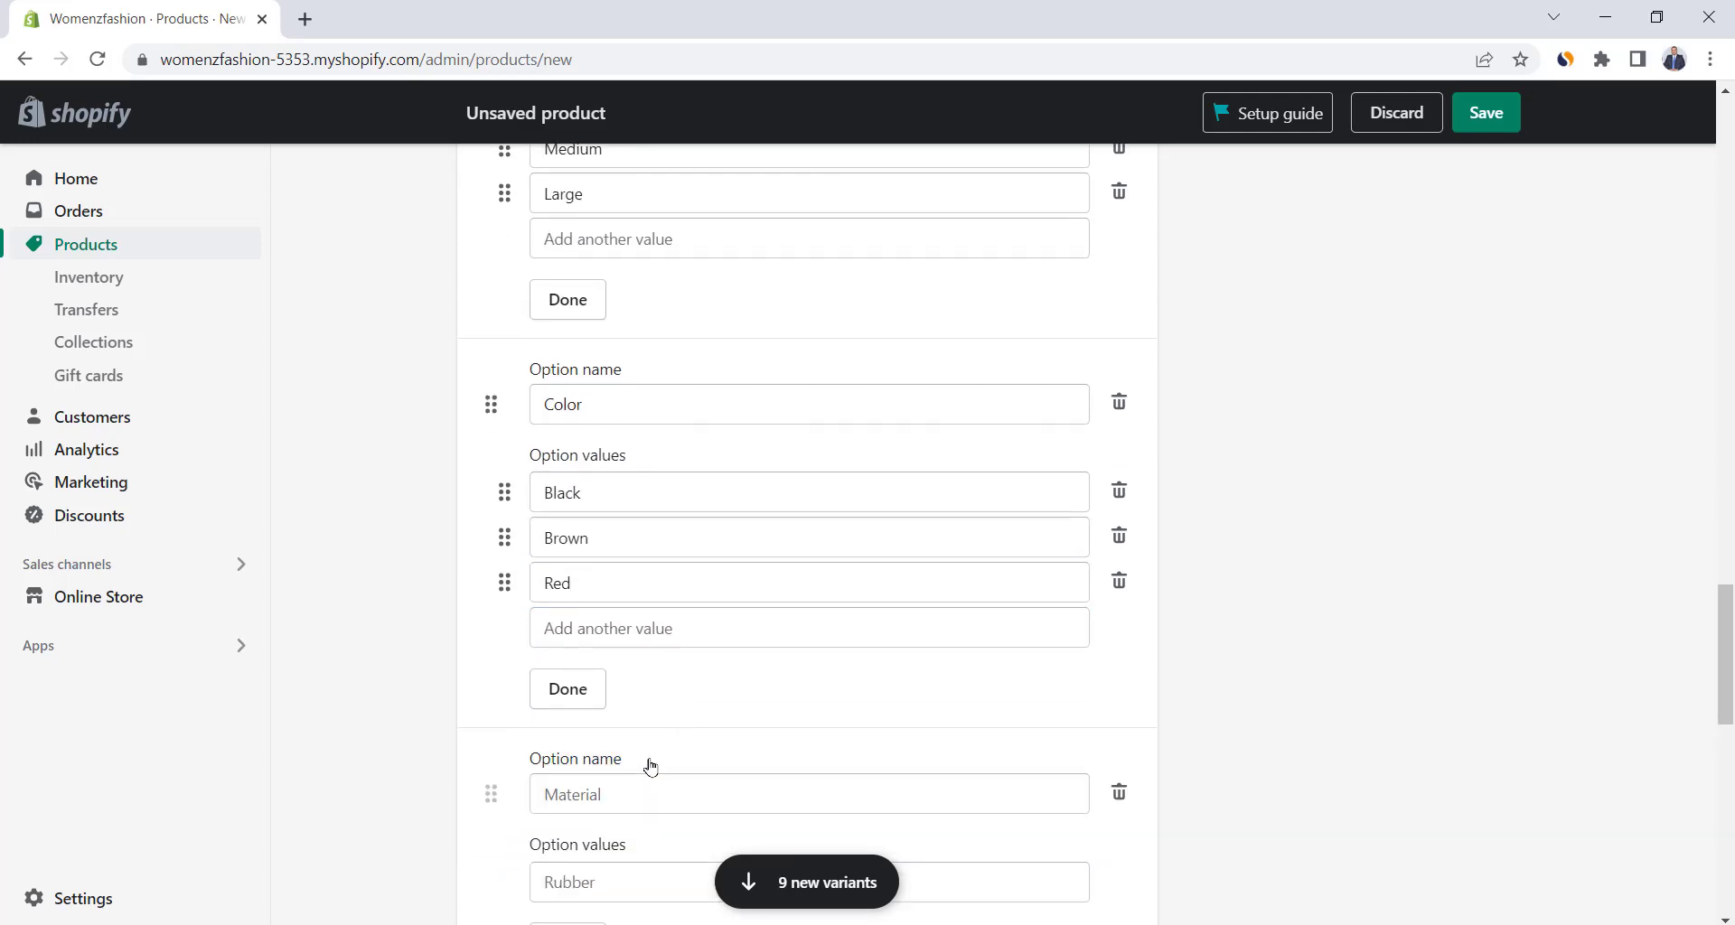
pyautogui.scroll(-1, 652, 723)
pyautogui.click(647, 673)
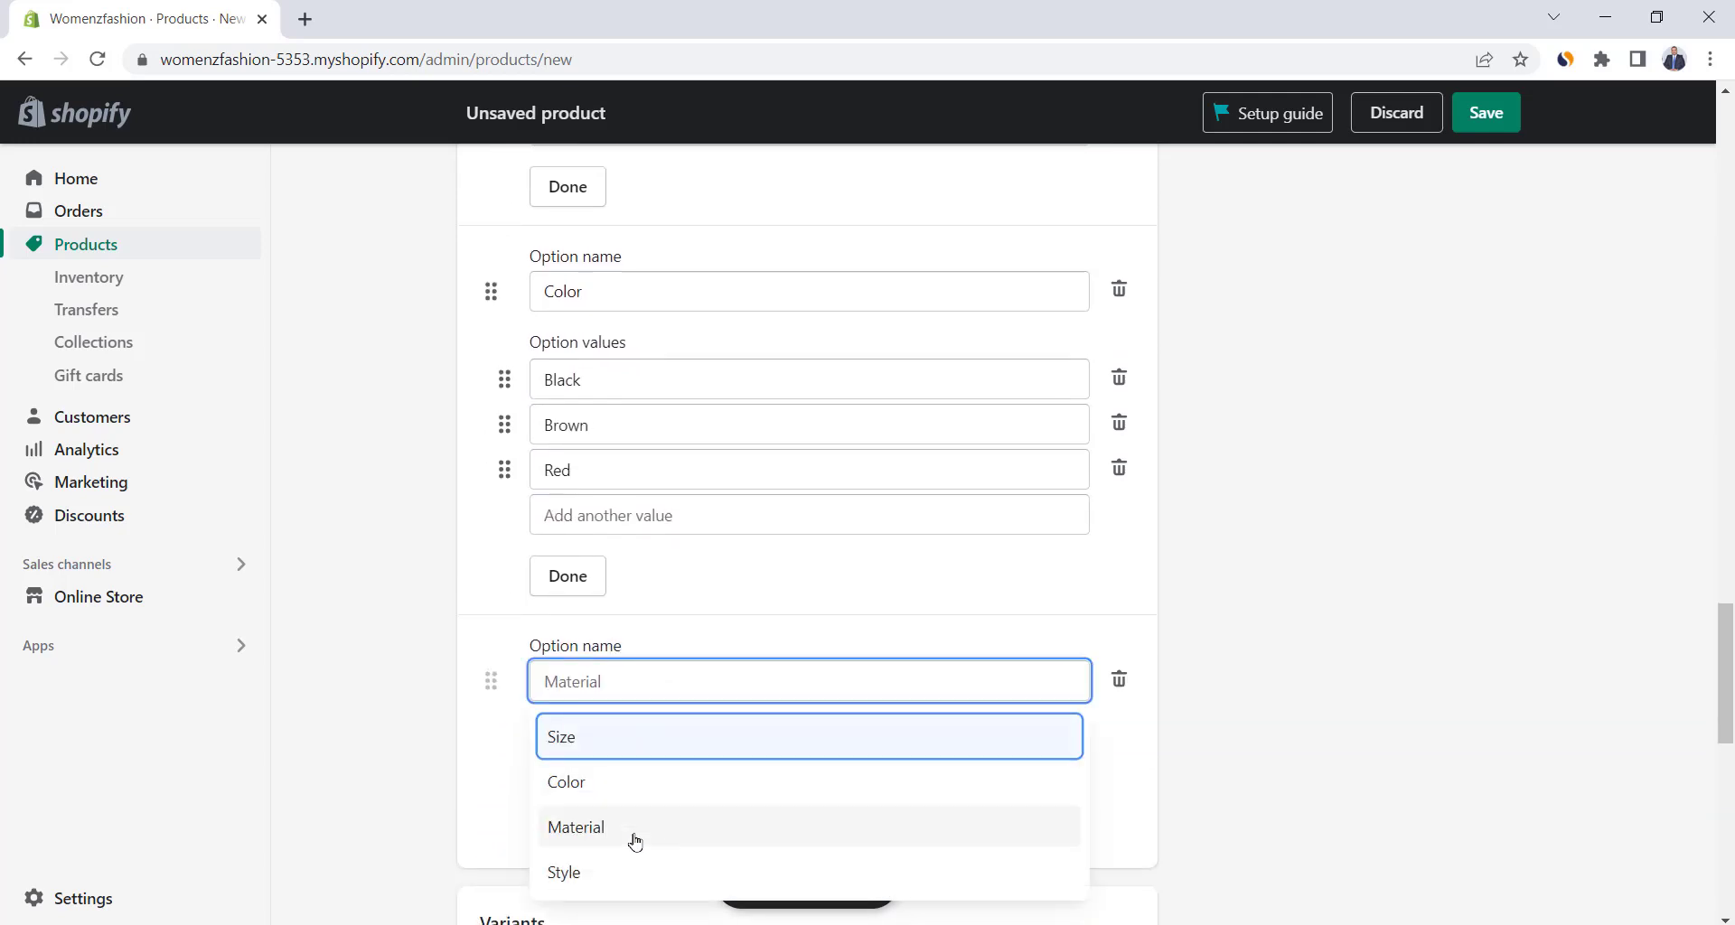
pyautogui.click(1121, 680)
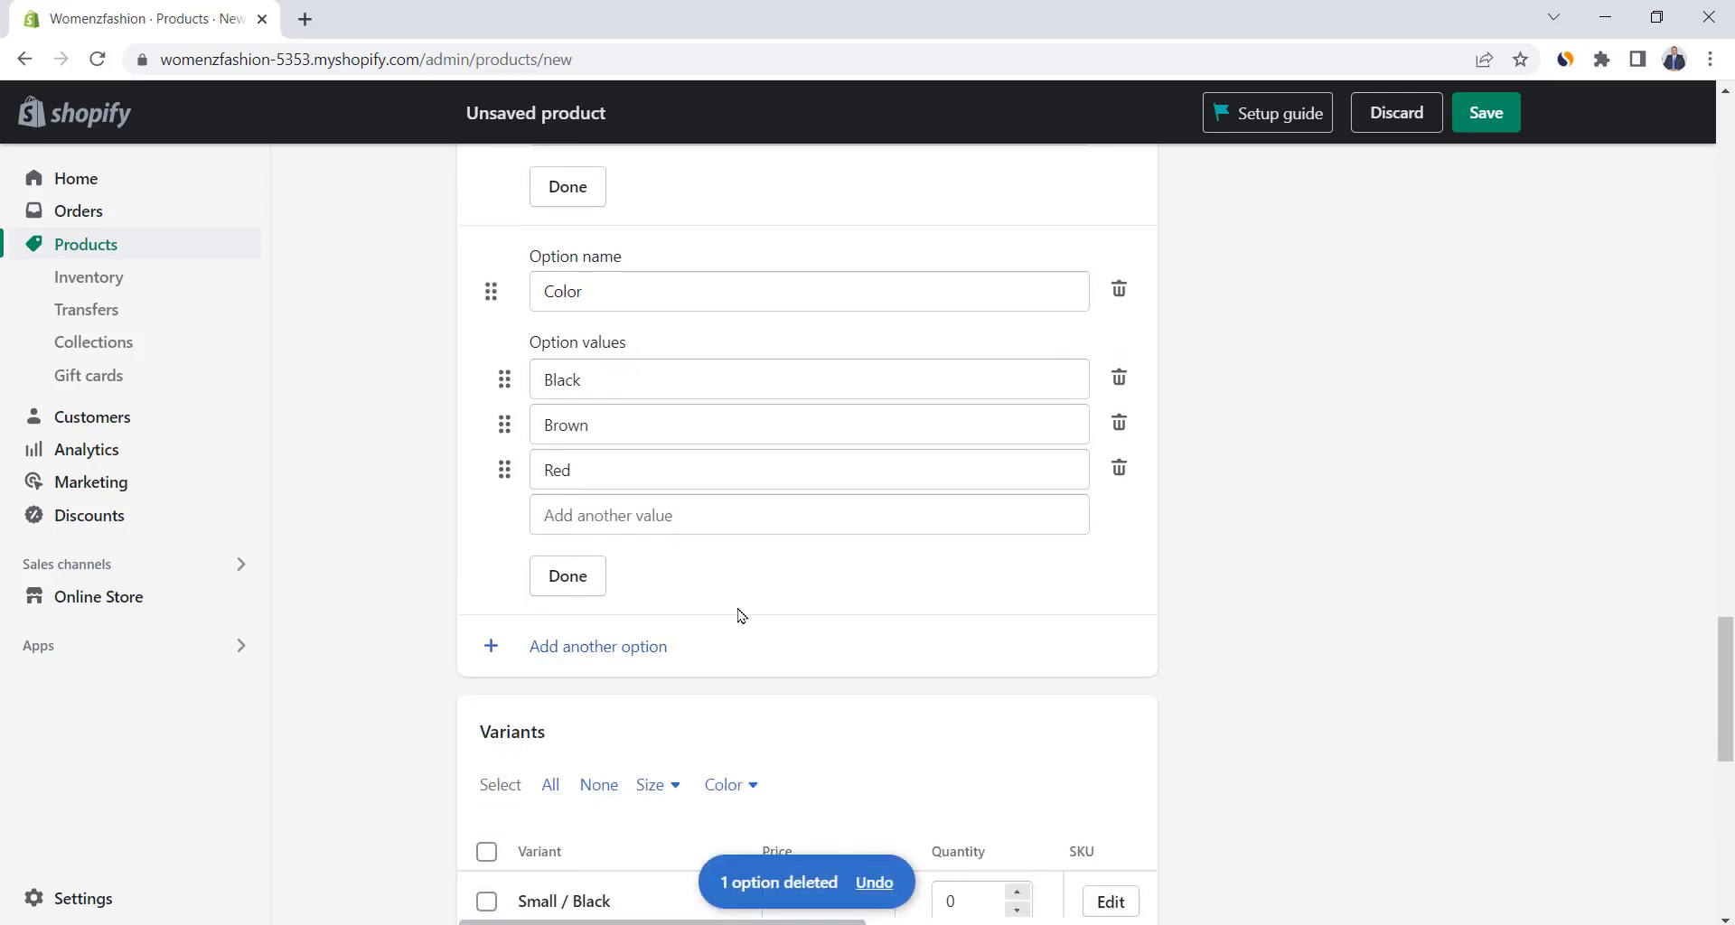
# Finish editing the Size and Color options and look over the list of product variants.
pyautogui.scroll(3, 738, 614)
pyautogui.scroll(-3, 740, 614)
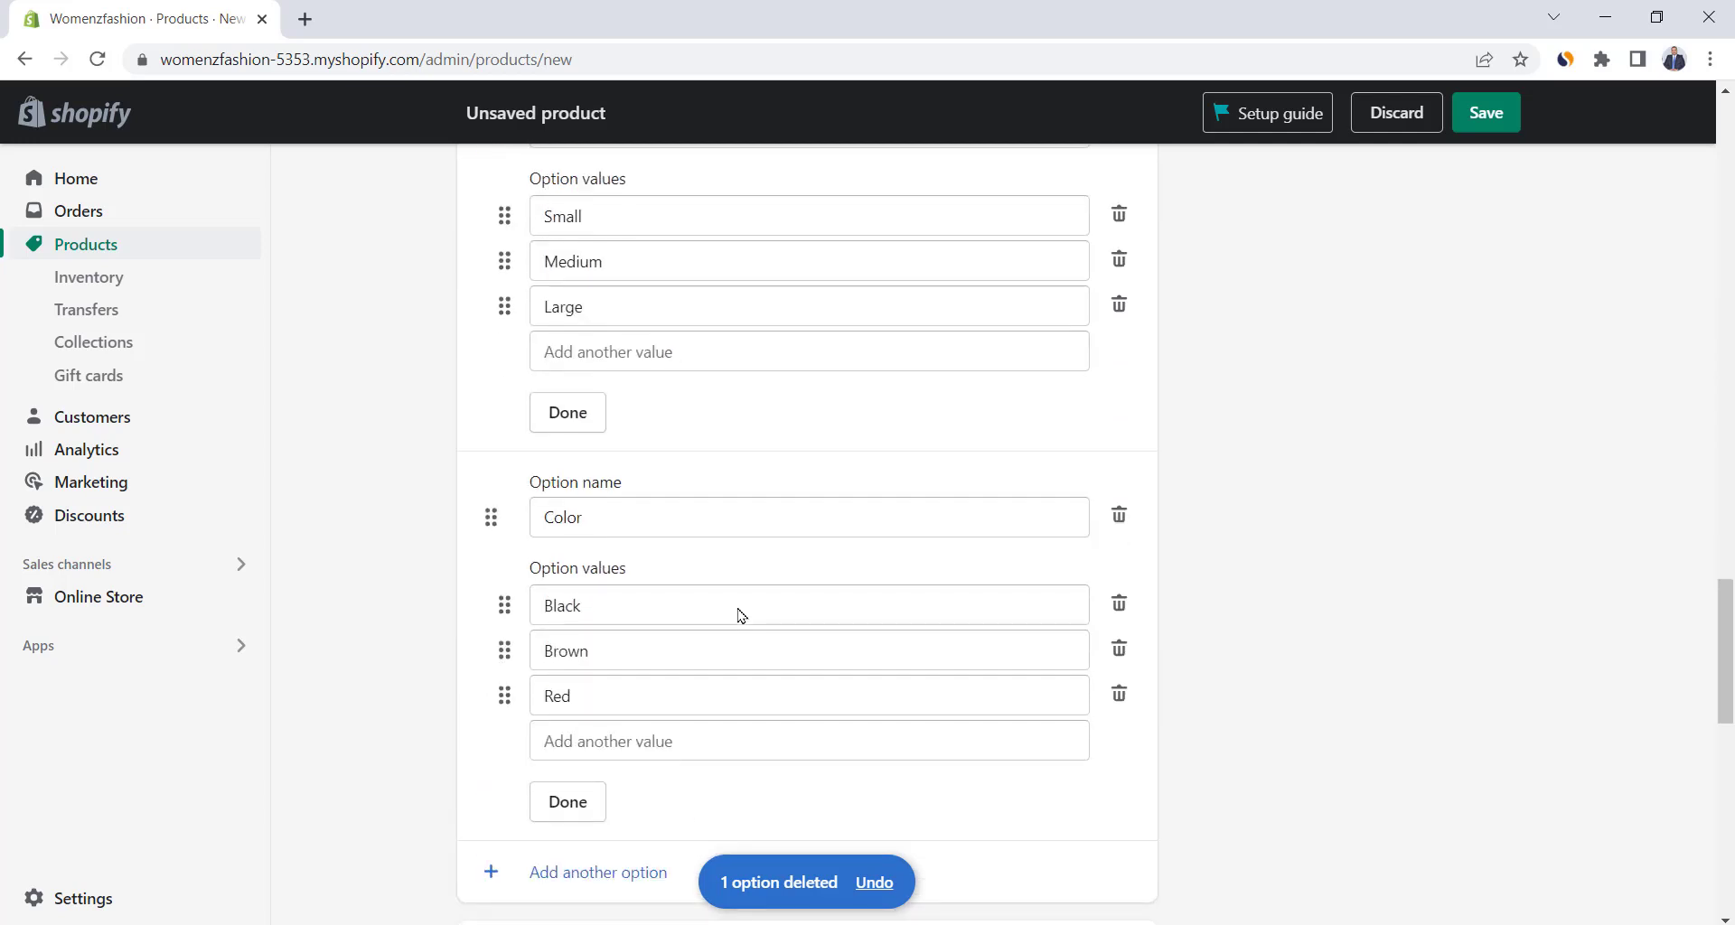
pyautogui.click(544, 307)
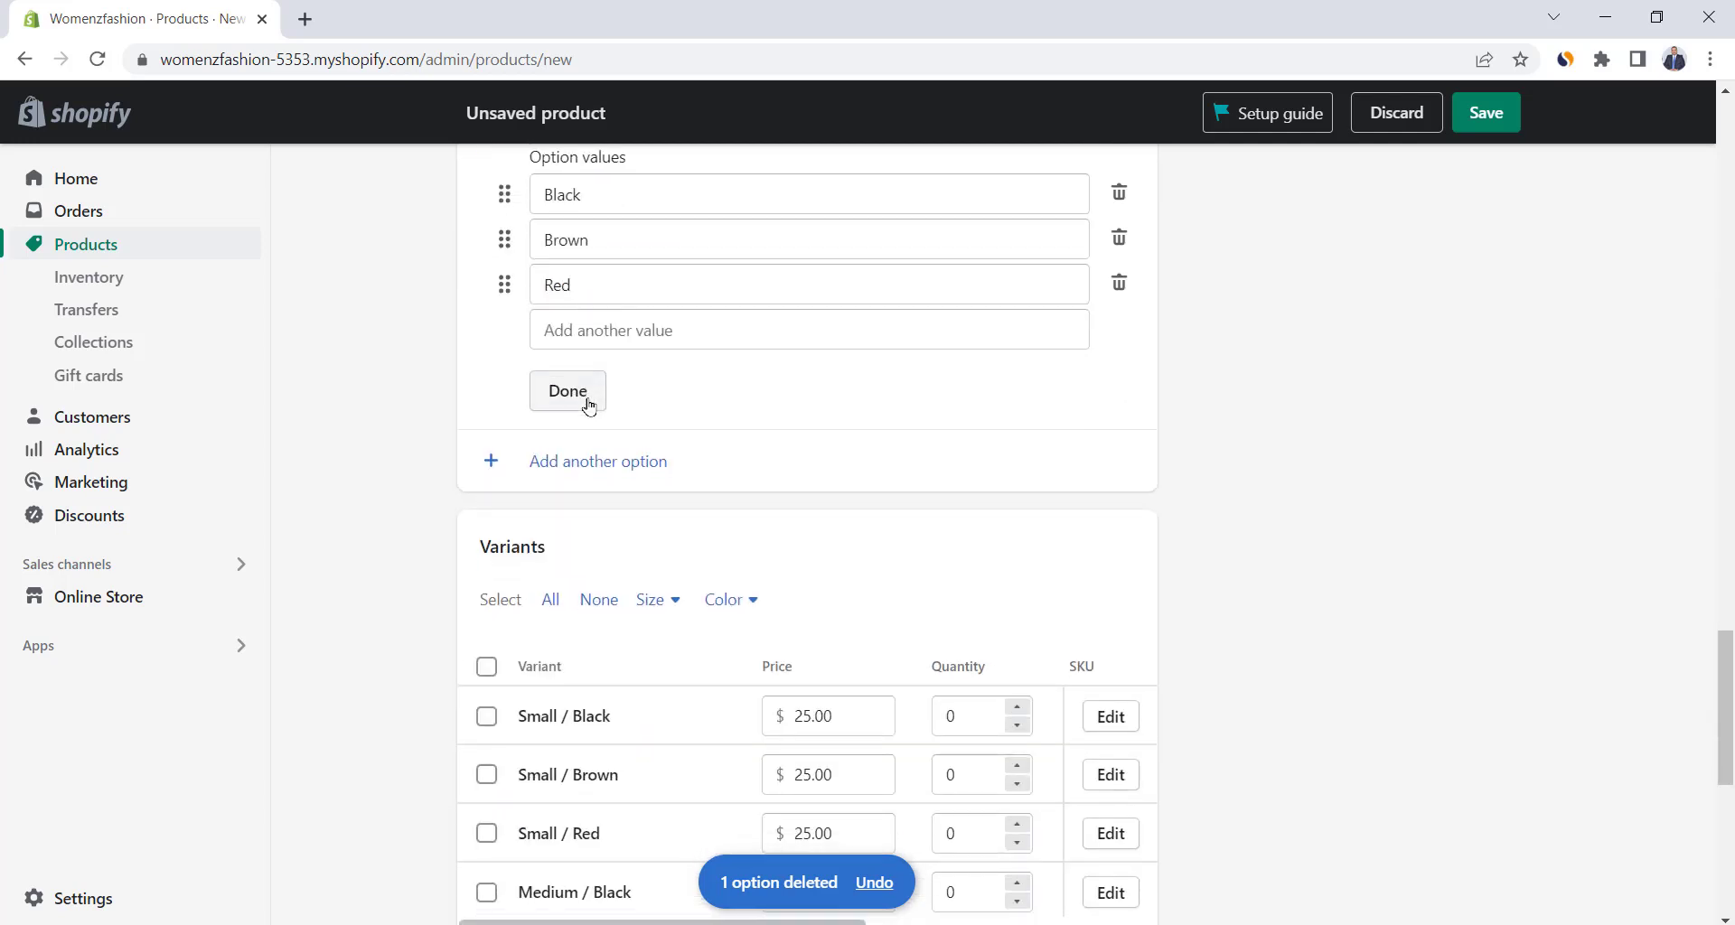
pyautogui.click(583, 398)
pyautogui.scroll(4, 662, 482)
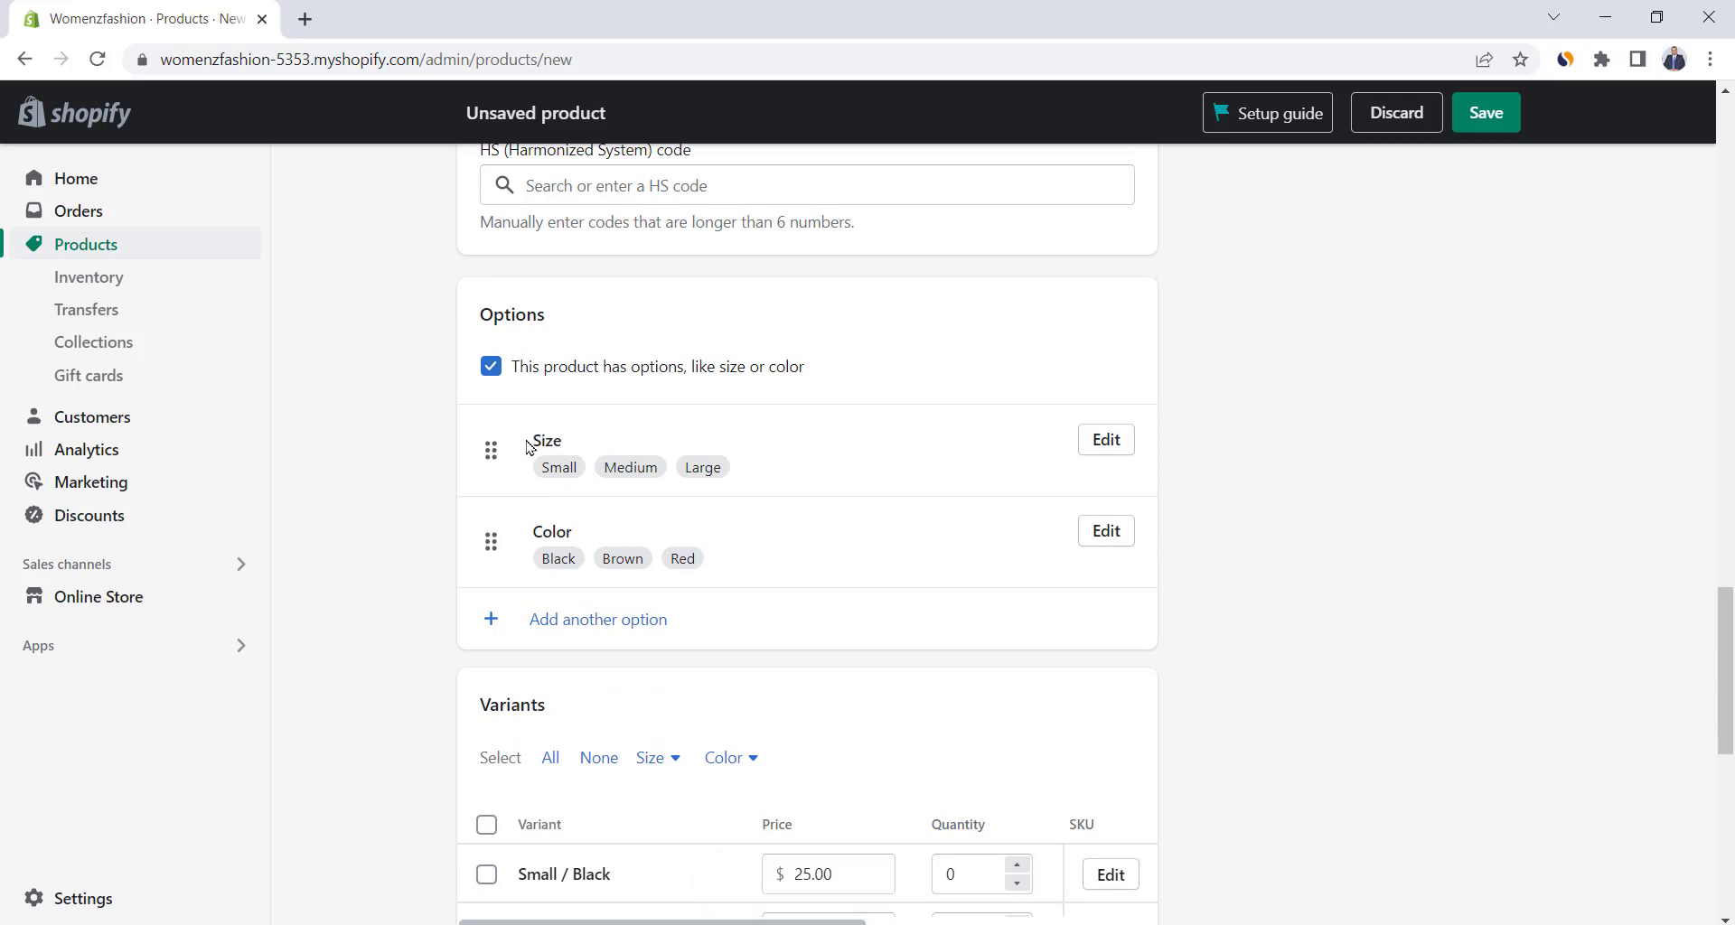
pyautogui.scroll(-4, 638, 431)
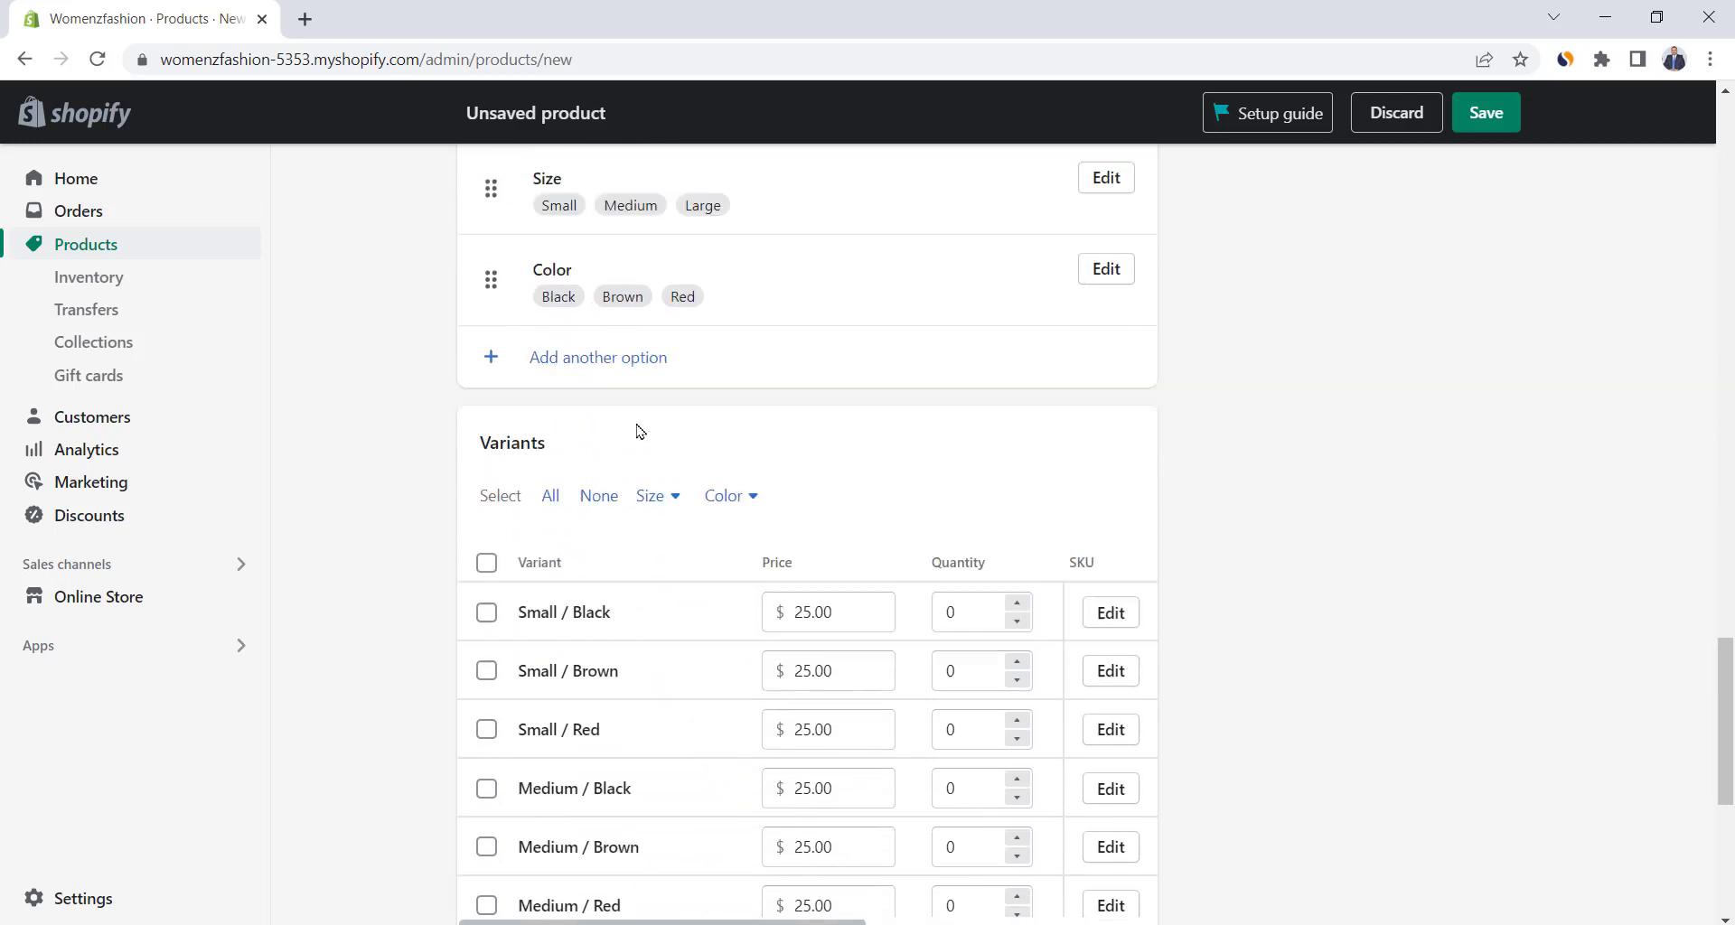
pyautogui.scroll(-1, 638, 431)
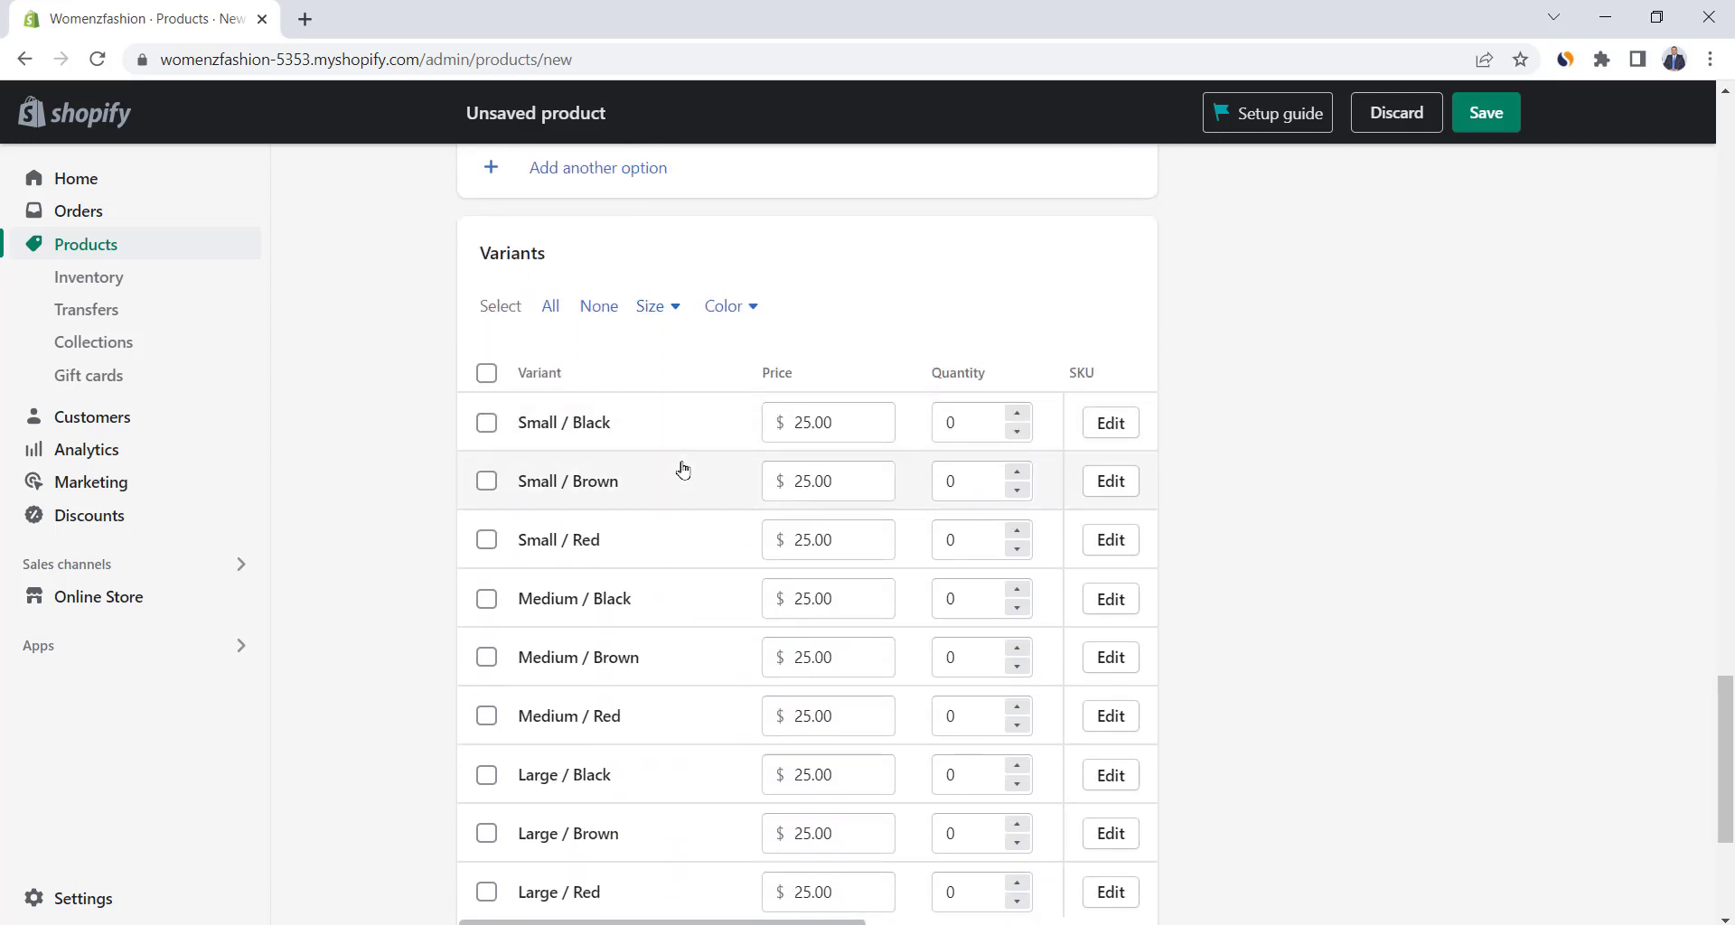
# Set the nine variants' quantities, from Small / Black down to Large / Red, to 50, 40, 30, 20, 30, 40, 50, 40 and 30.
pyautogui.doubleClick(975, 419)
pyautogui.write('5')
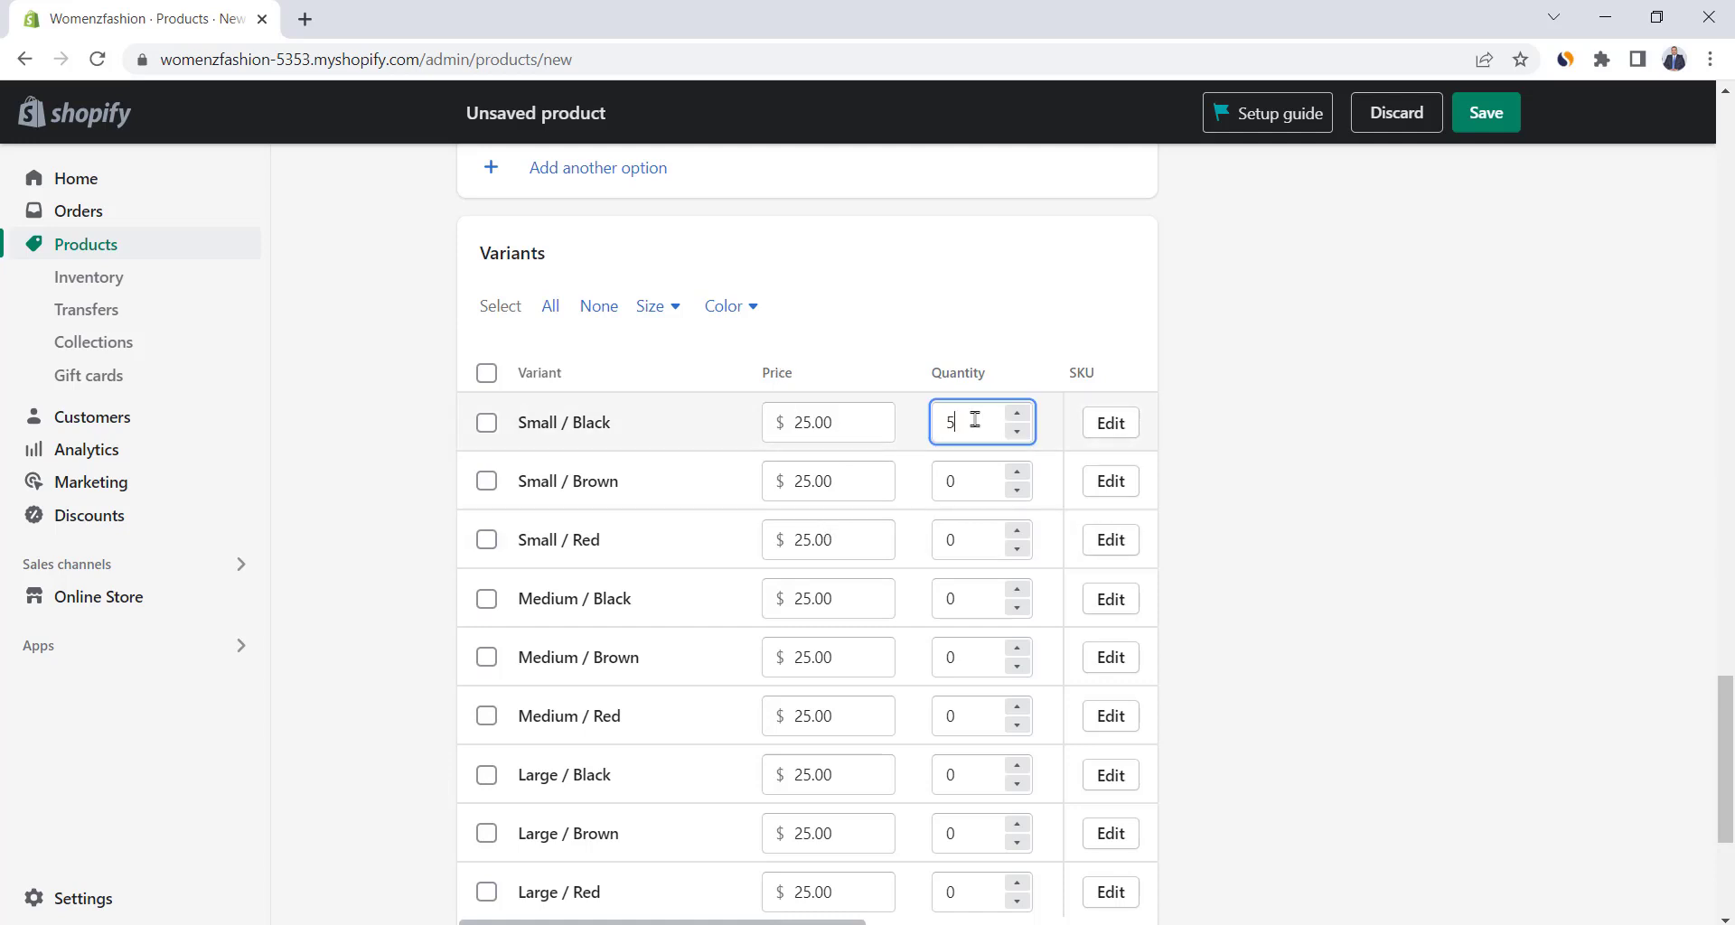
pyautogui.click(980, 485)
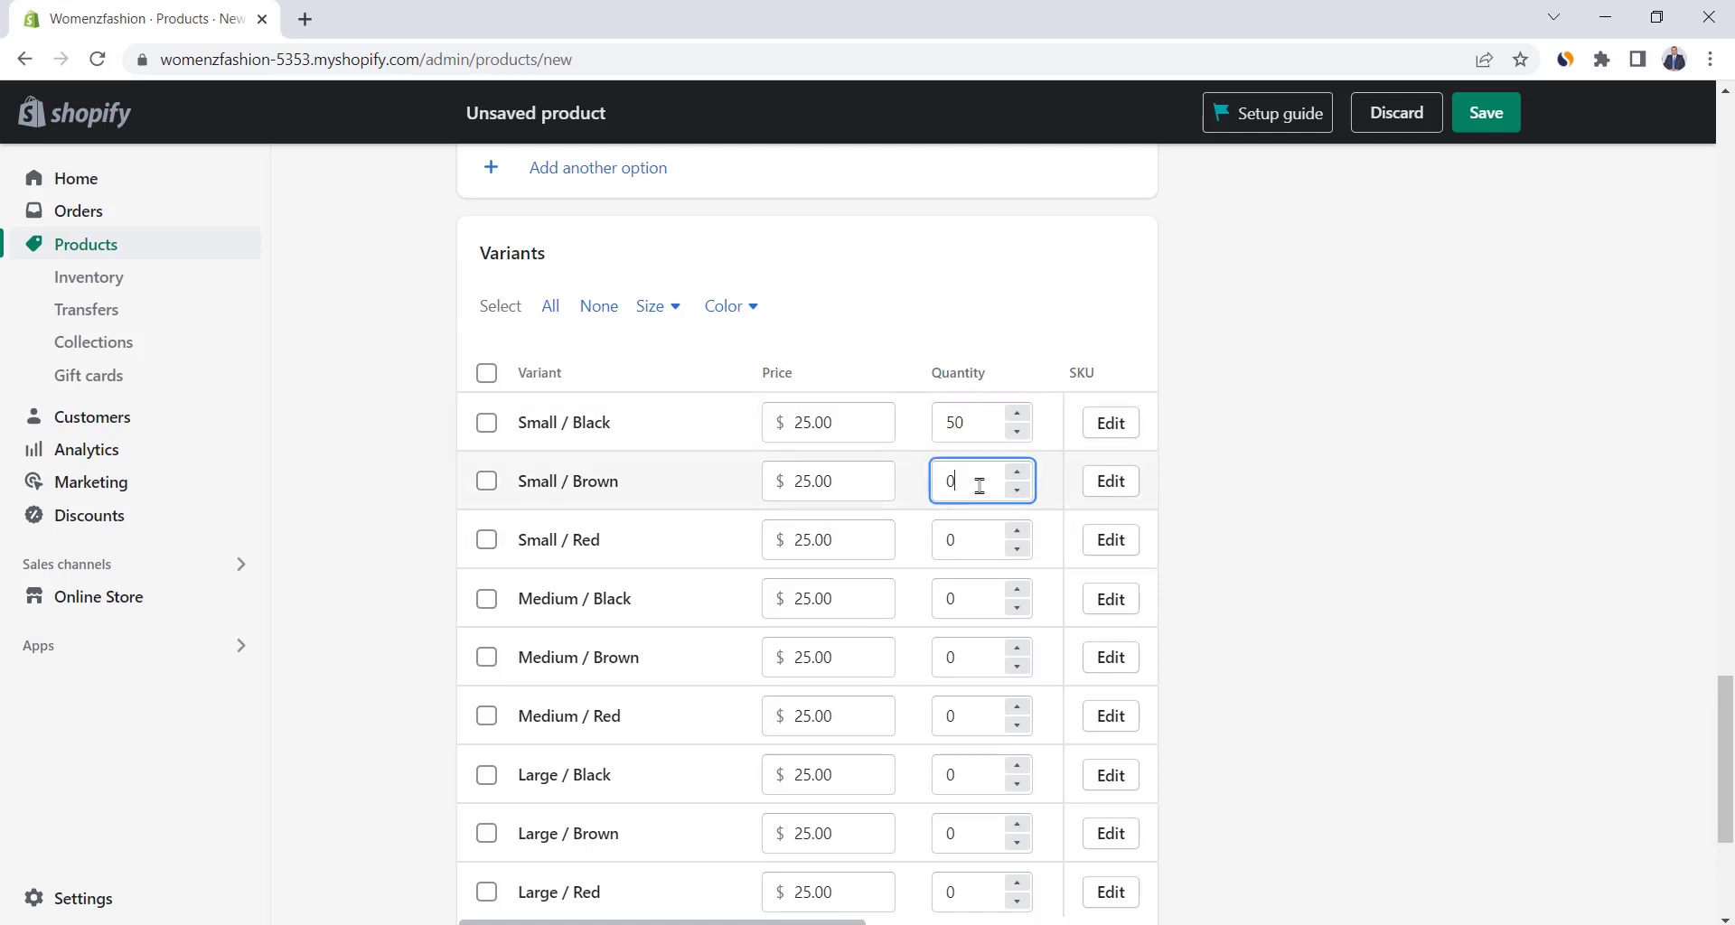
pyautogui.write('40')
pyautogui.scroll(-1, 985, 515)
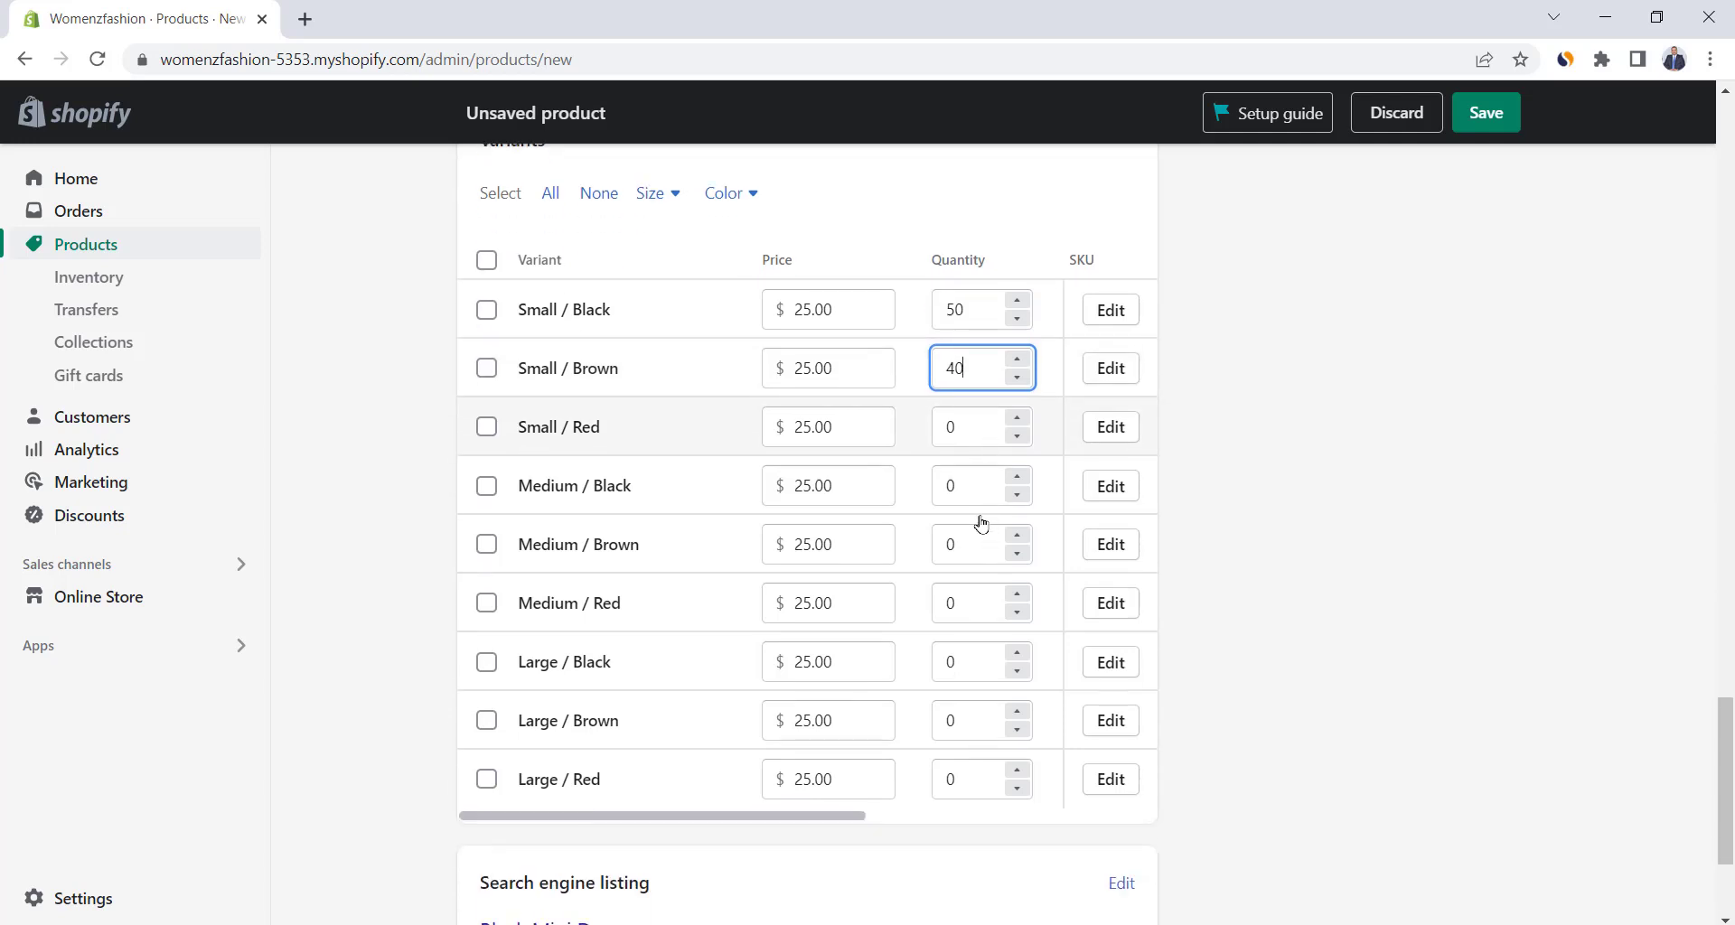
pyautogui.click(960, 430)
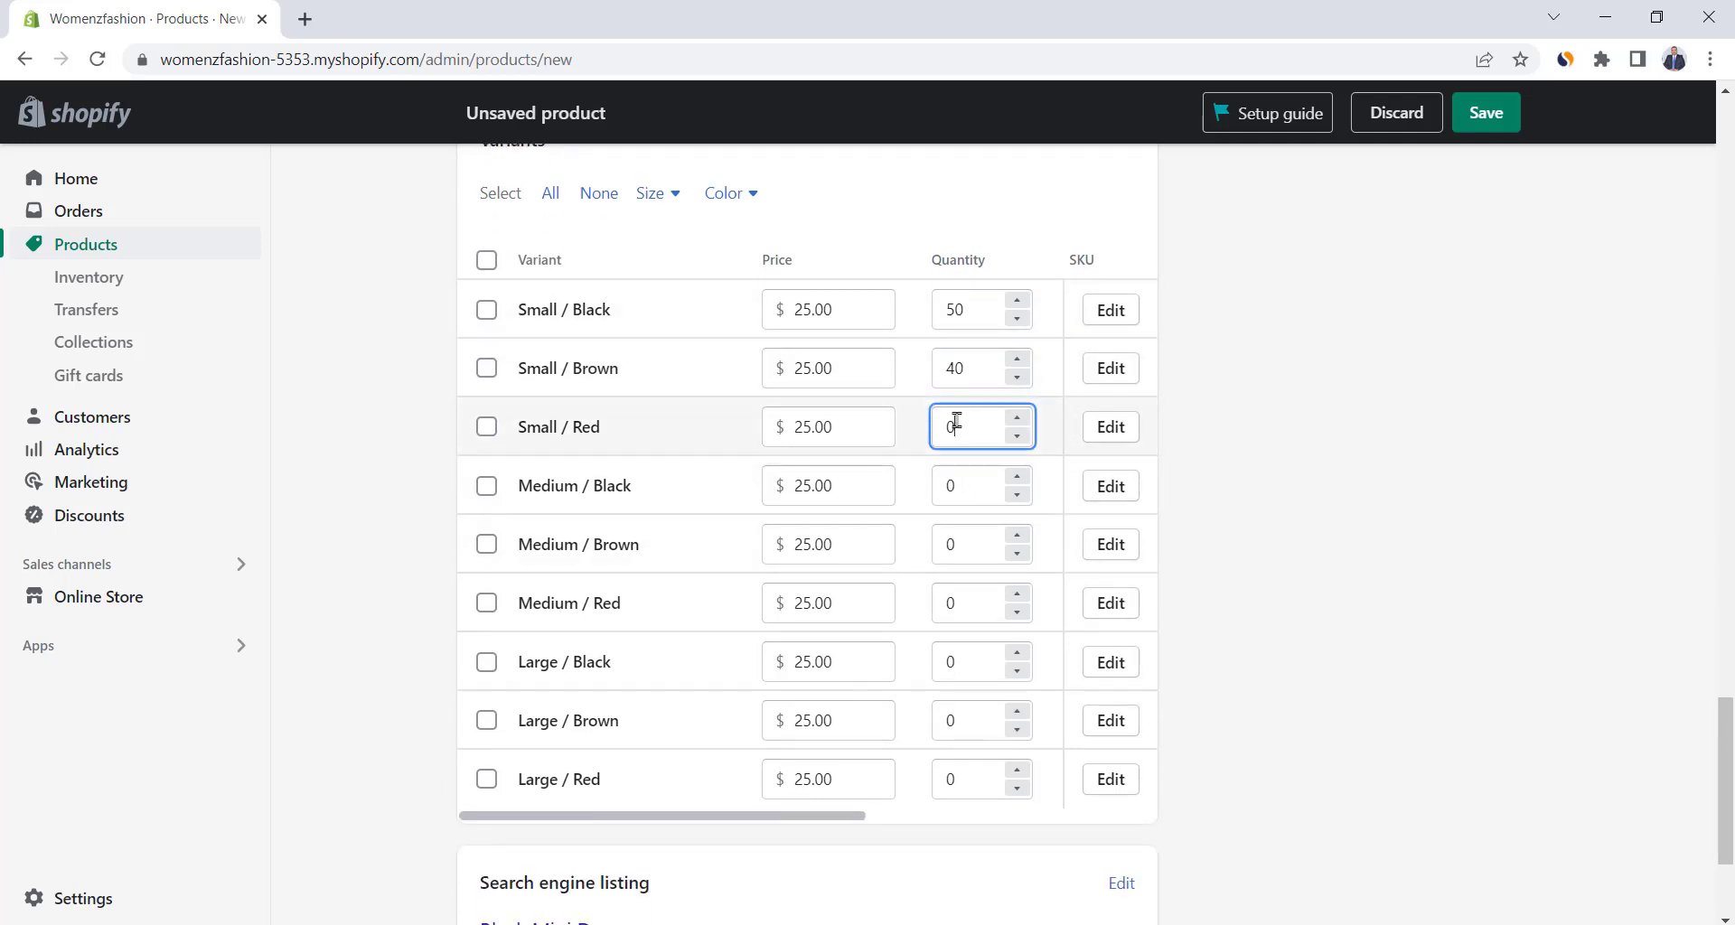
pyautogui.write('30')
pyautogui.click(966, 489)
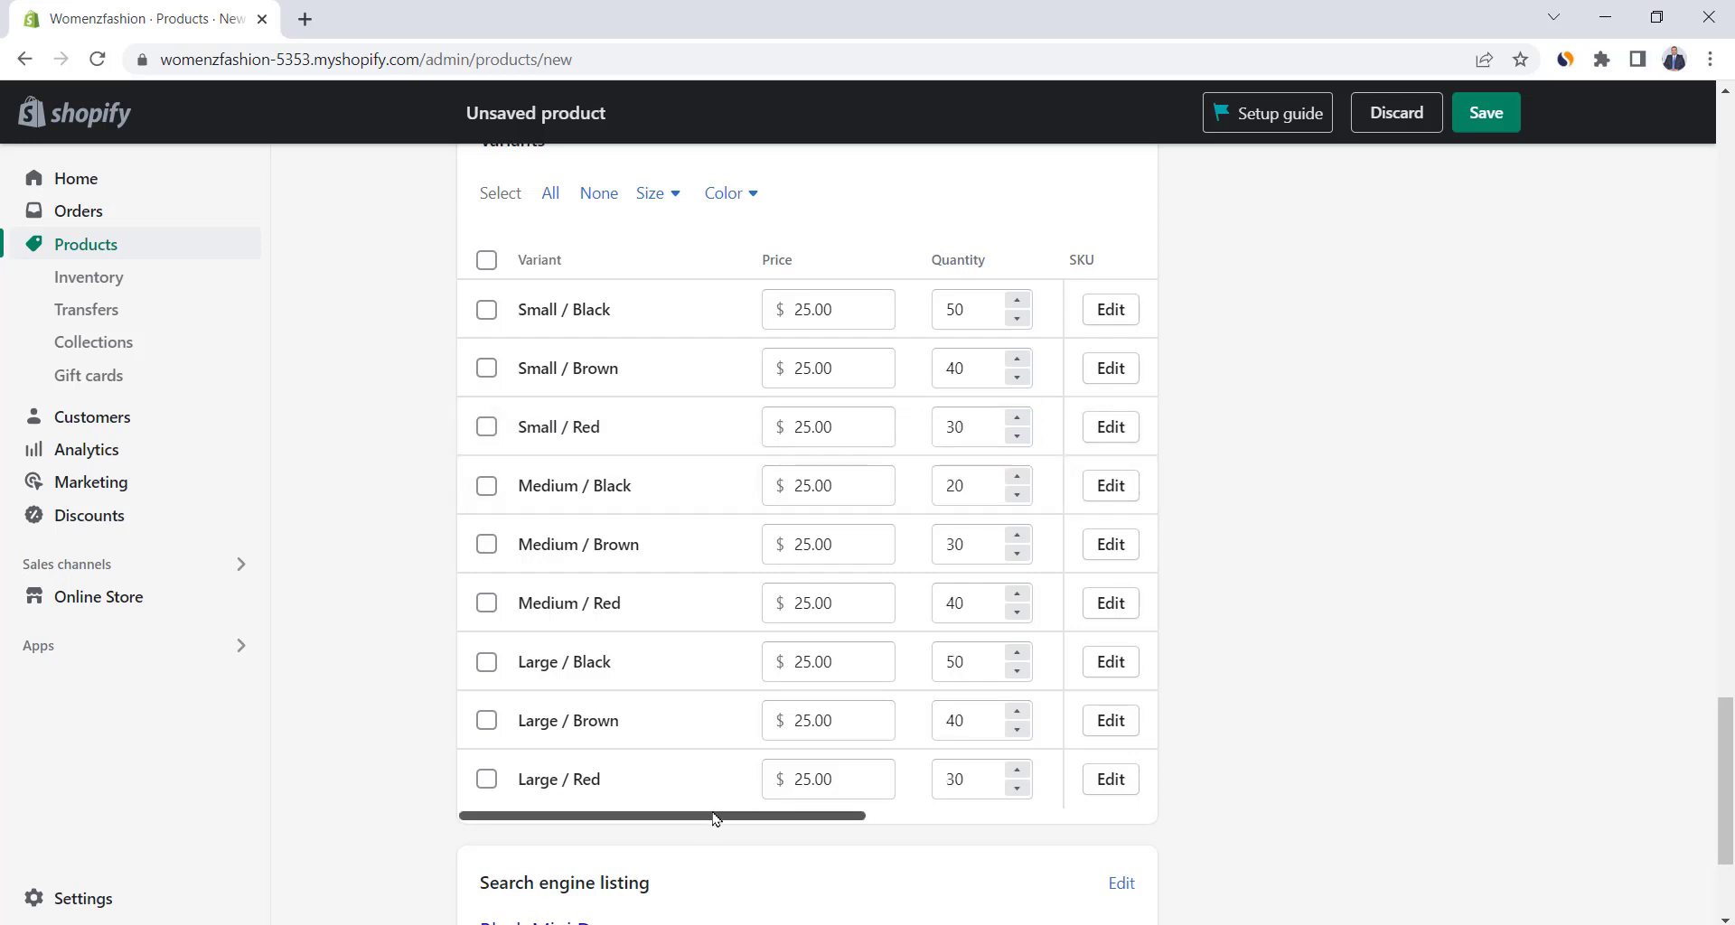
# Check the variants' SKUs, and apply a price of 28 to all nine variants with a bulk price edit.
pyautogui.moveTo(717, 816); pyautogui.dragTo(960, 816)
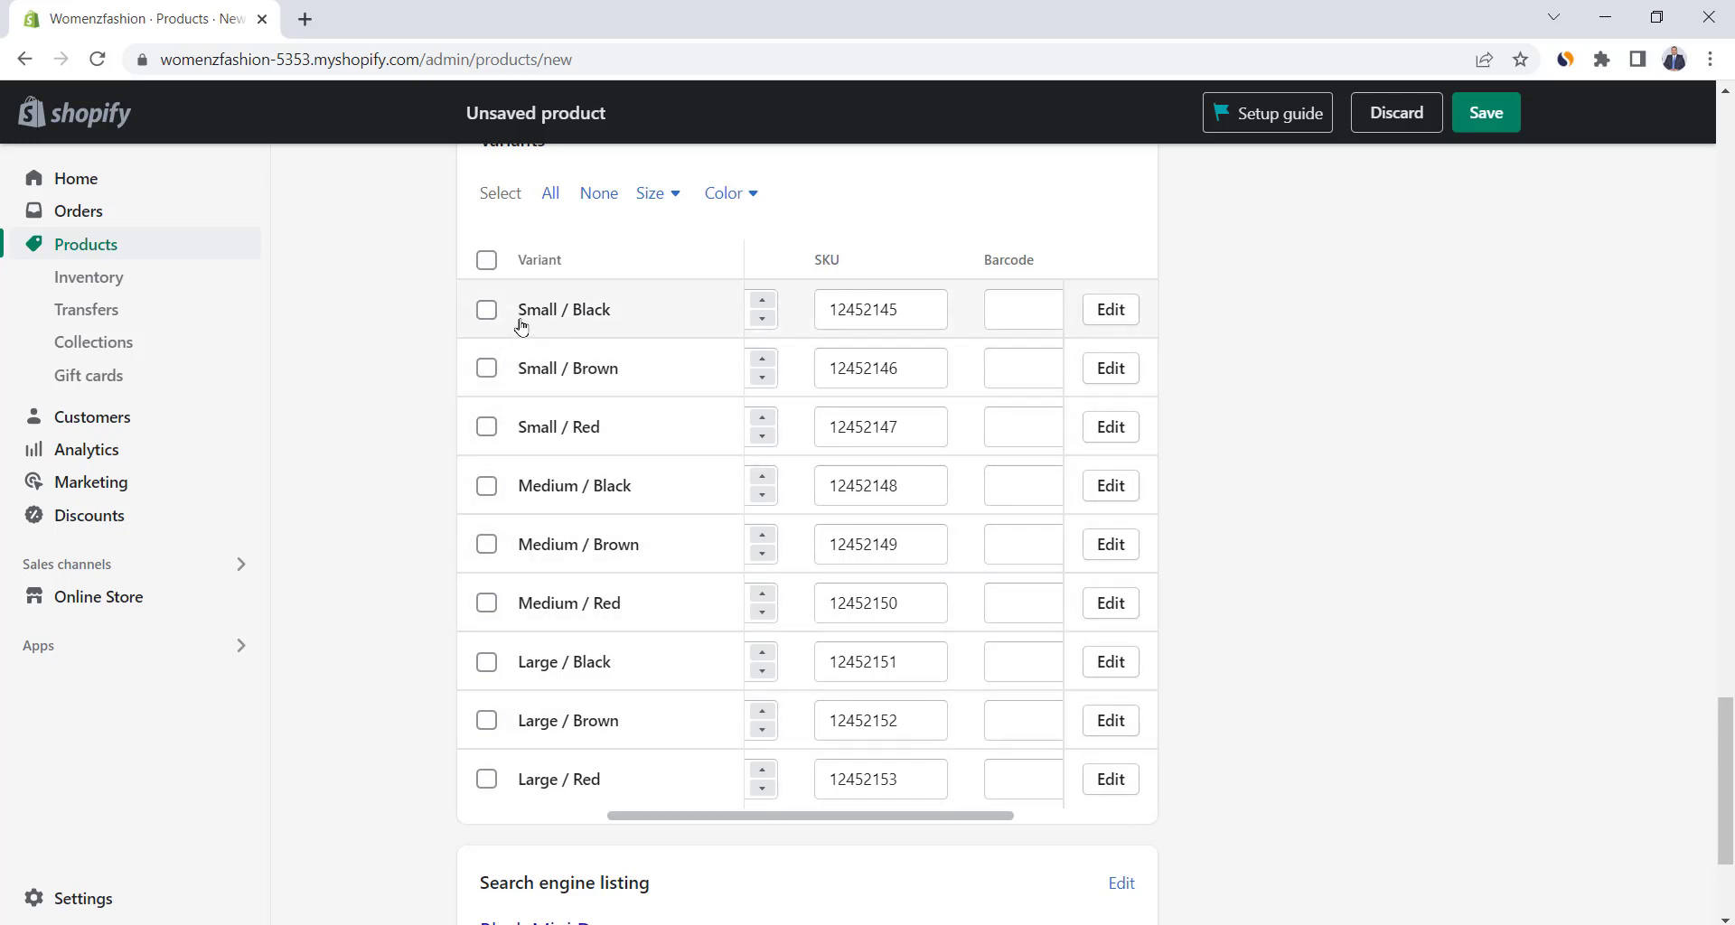
pyautogui.hscroll(-3, 788, 327)
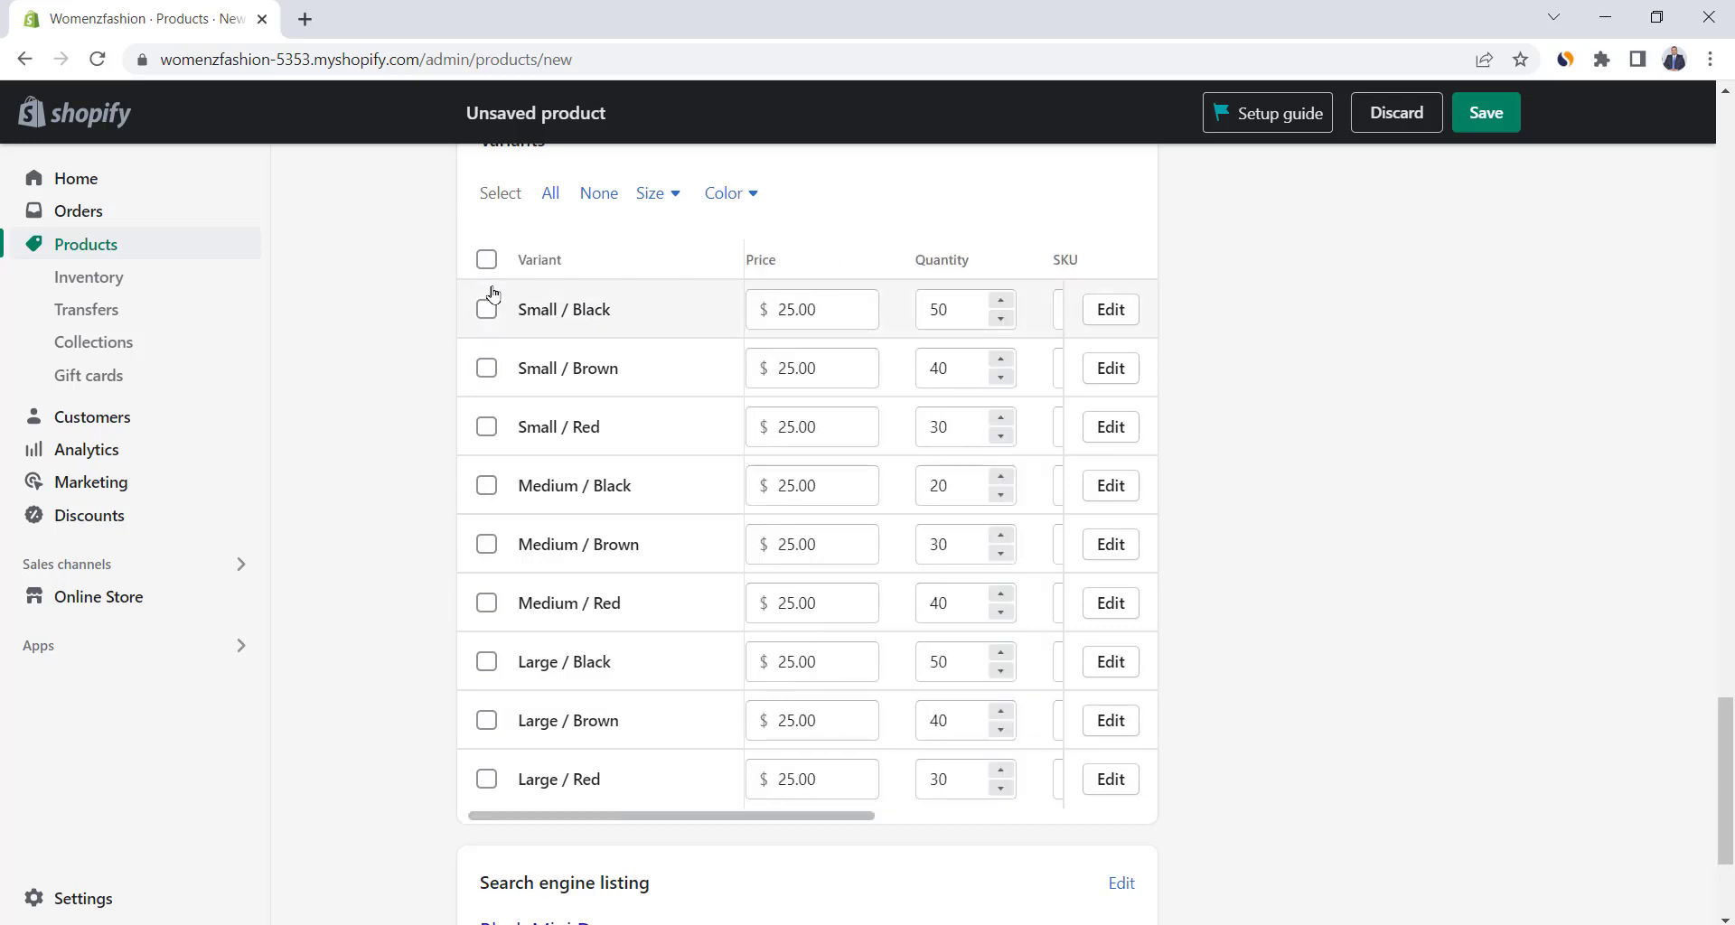
pyautogui.click(486, 260)
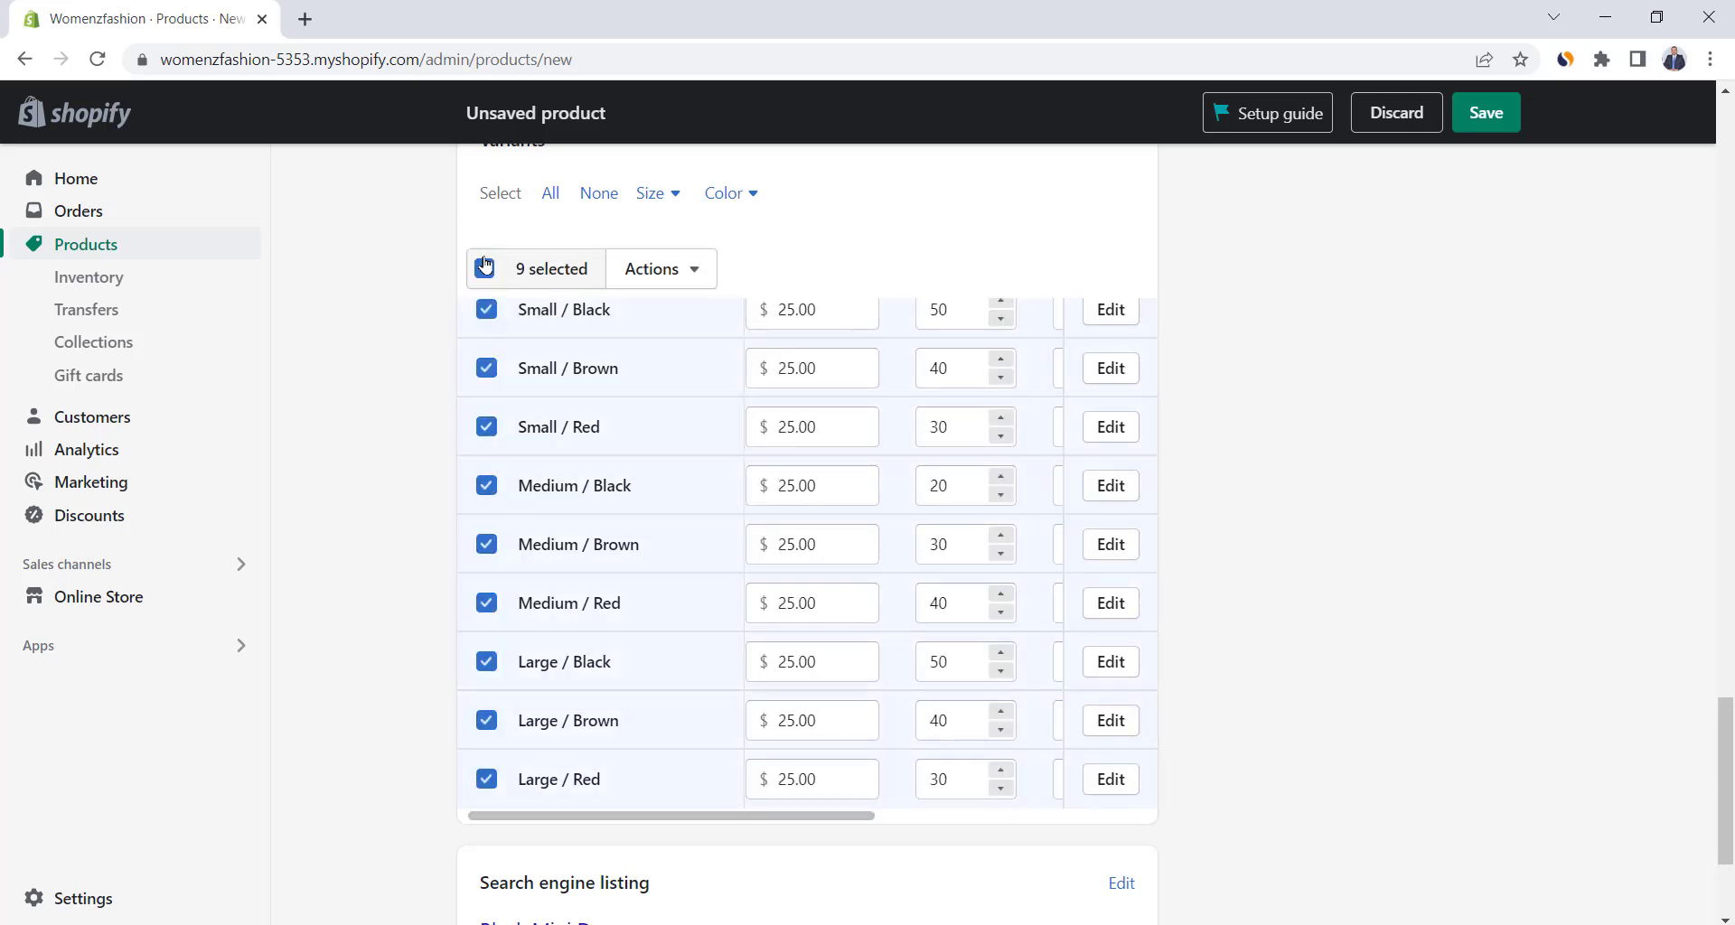
pyautogui.click(665, 275)
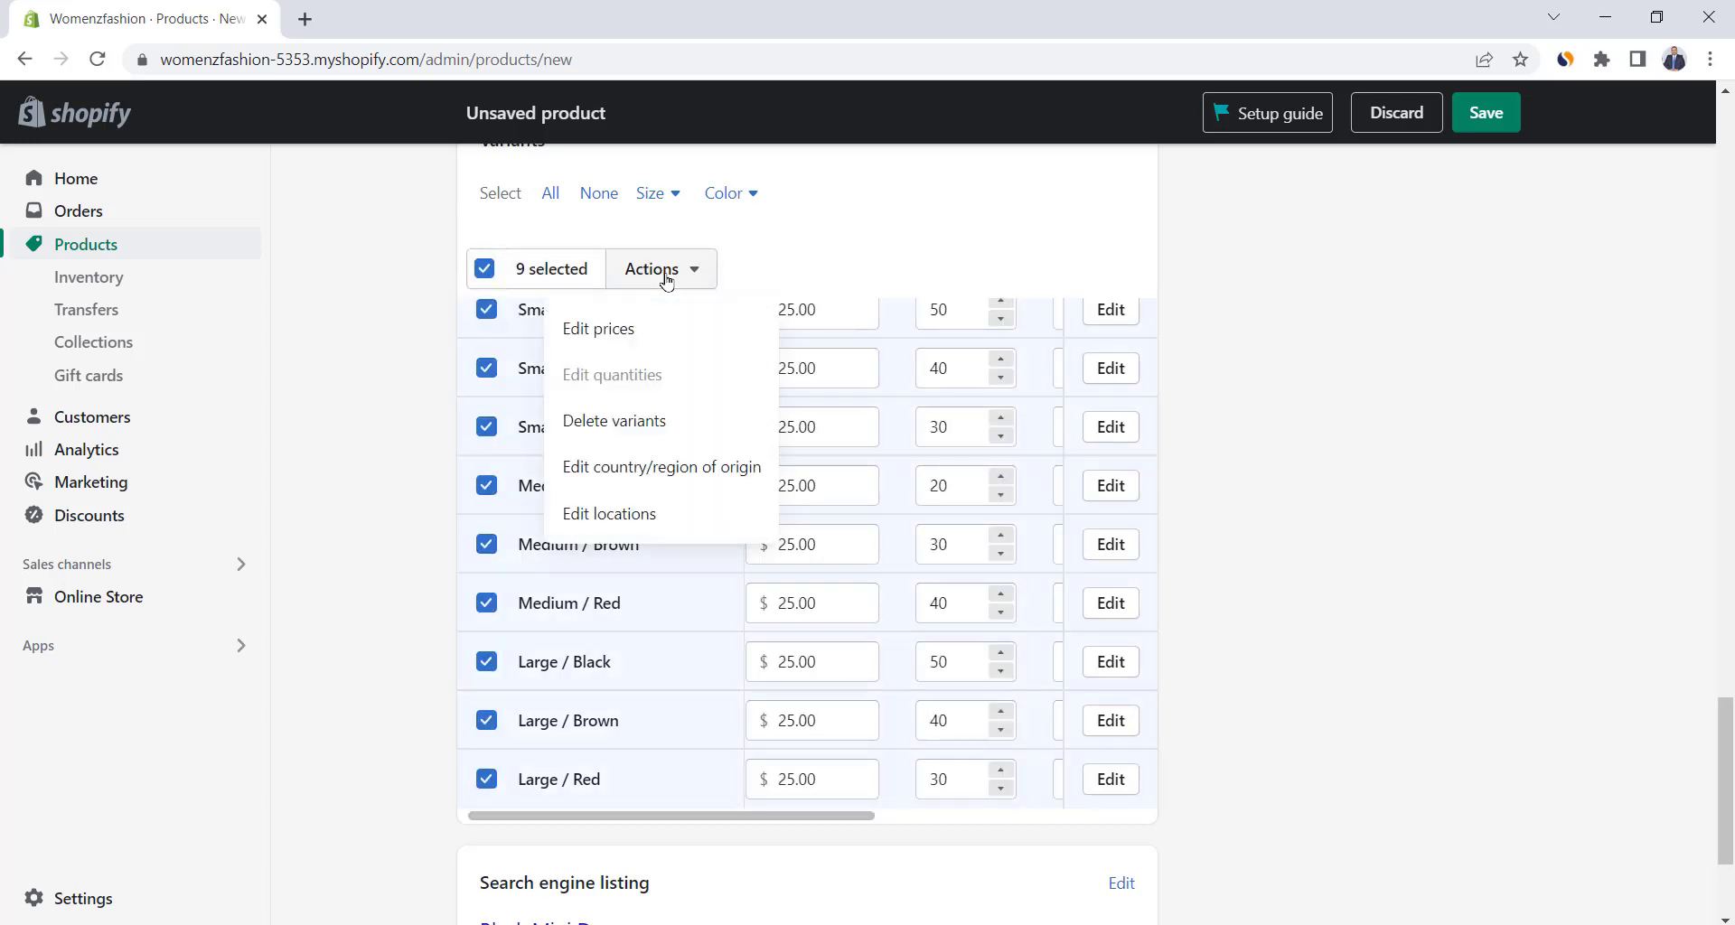
pyautogui.click(615, 333)
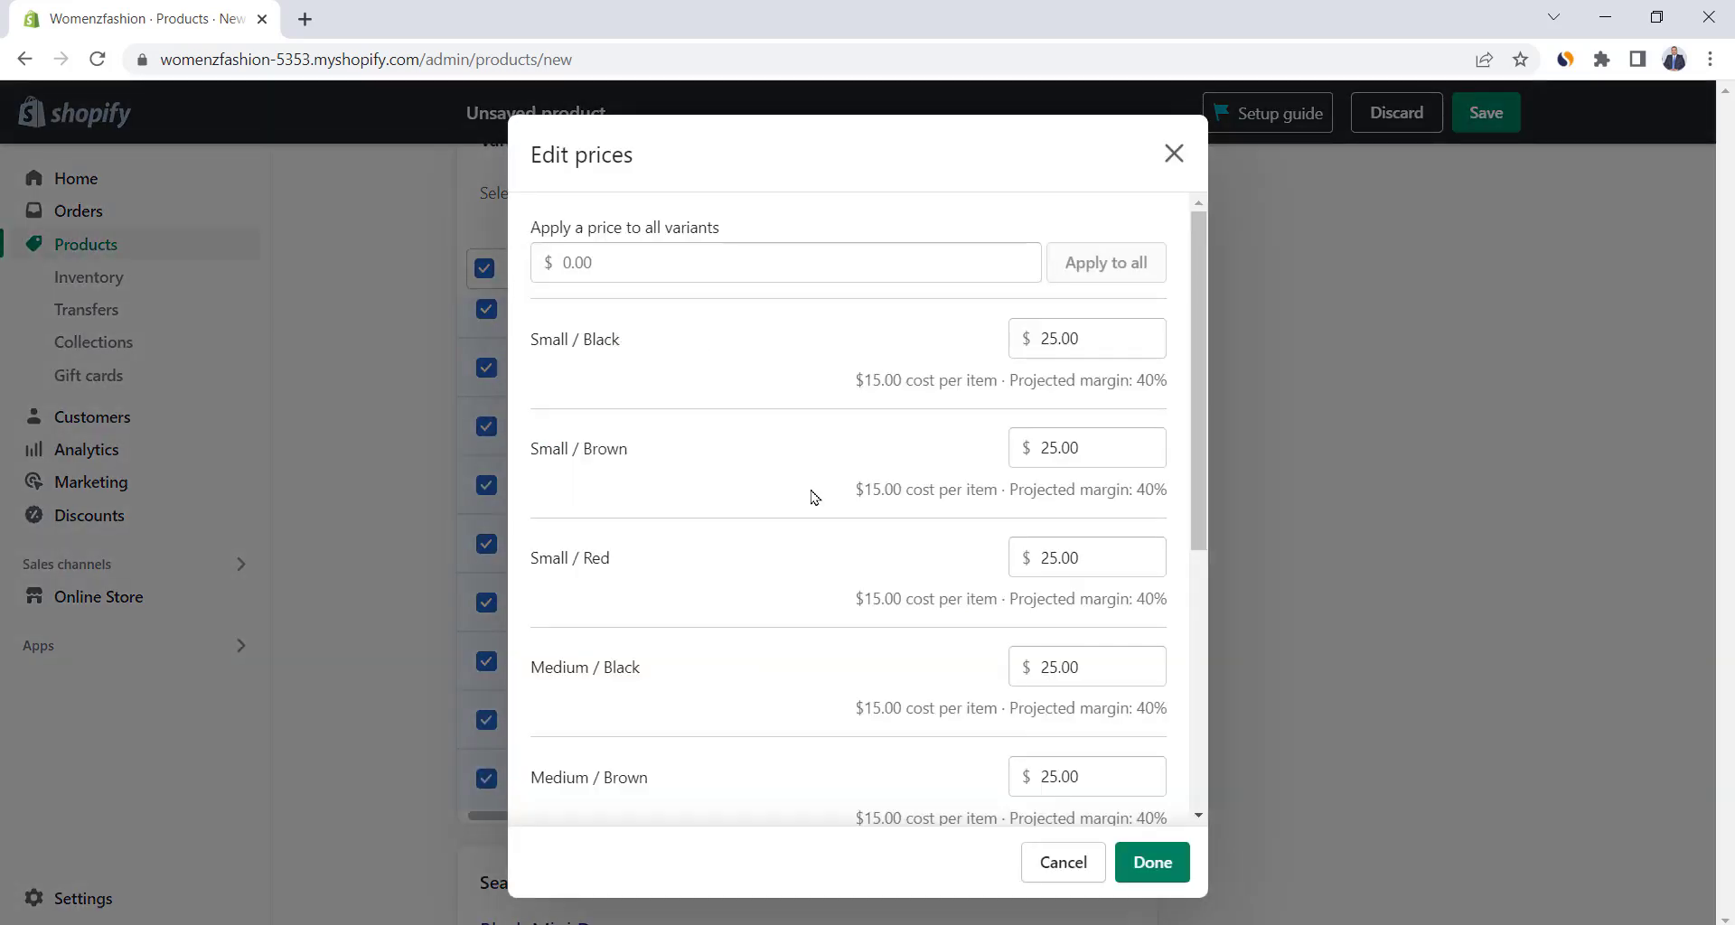
pyautogui.click(799, 263)
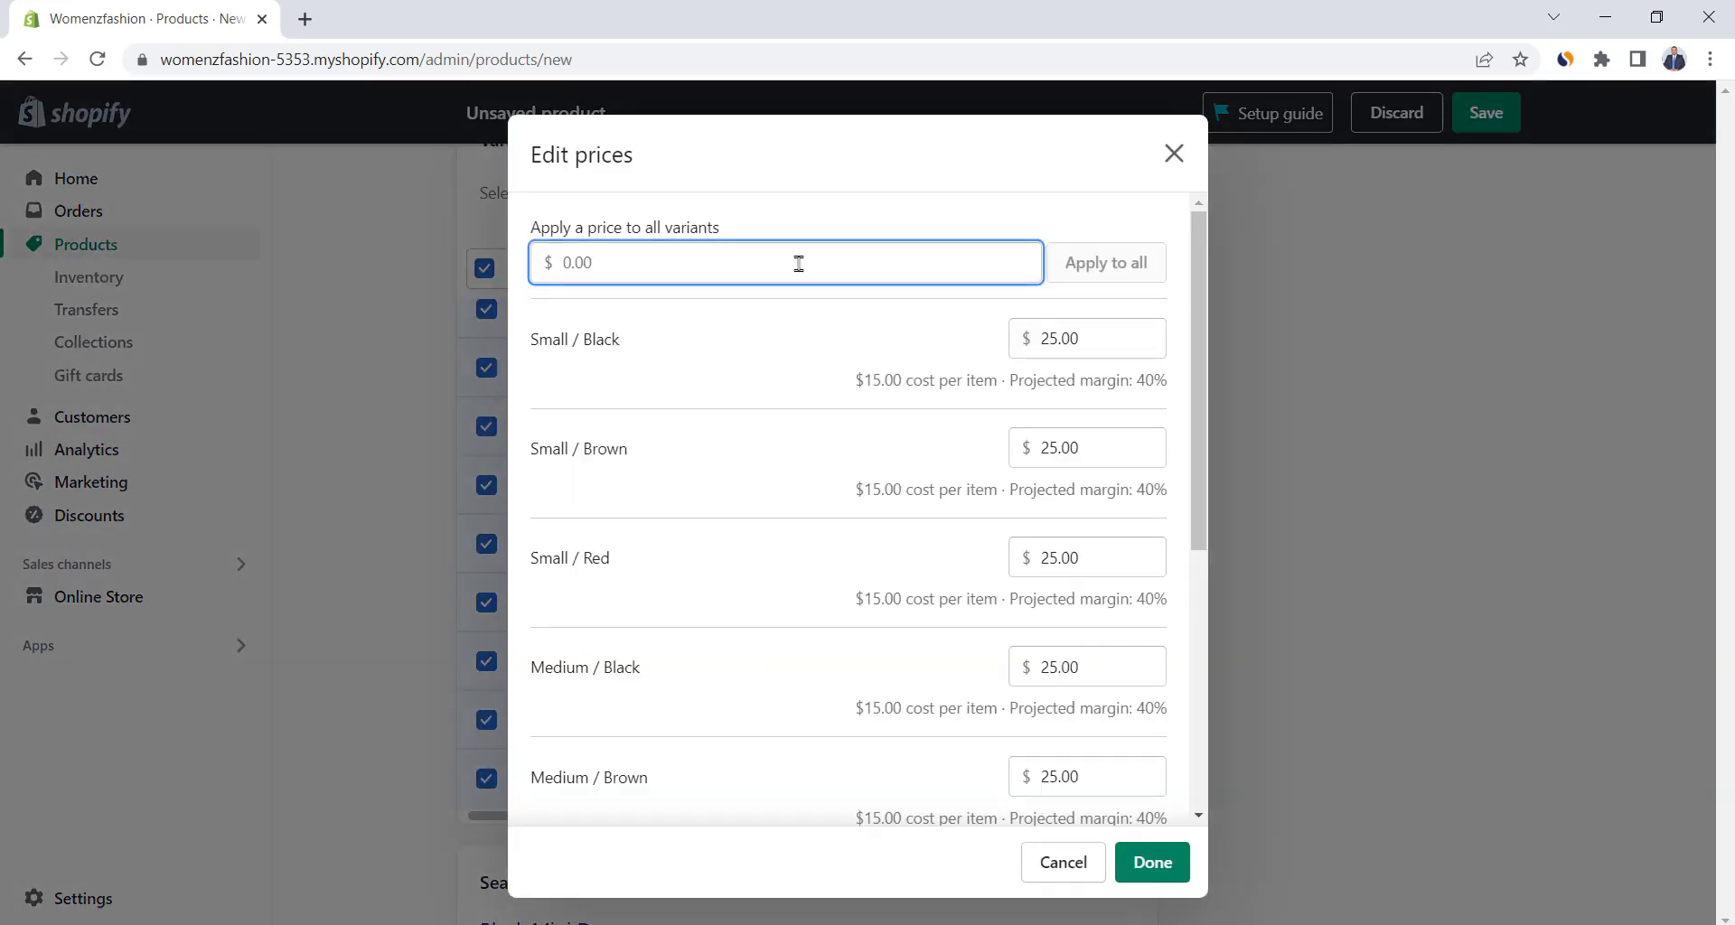
pyautogui.write('28')
pyautogui.click(1100, 273)
pyautogui.scroll(-5, 1029, 437)
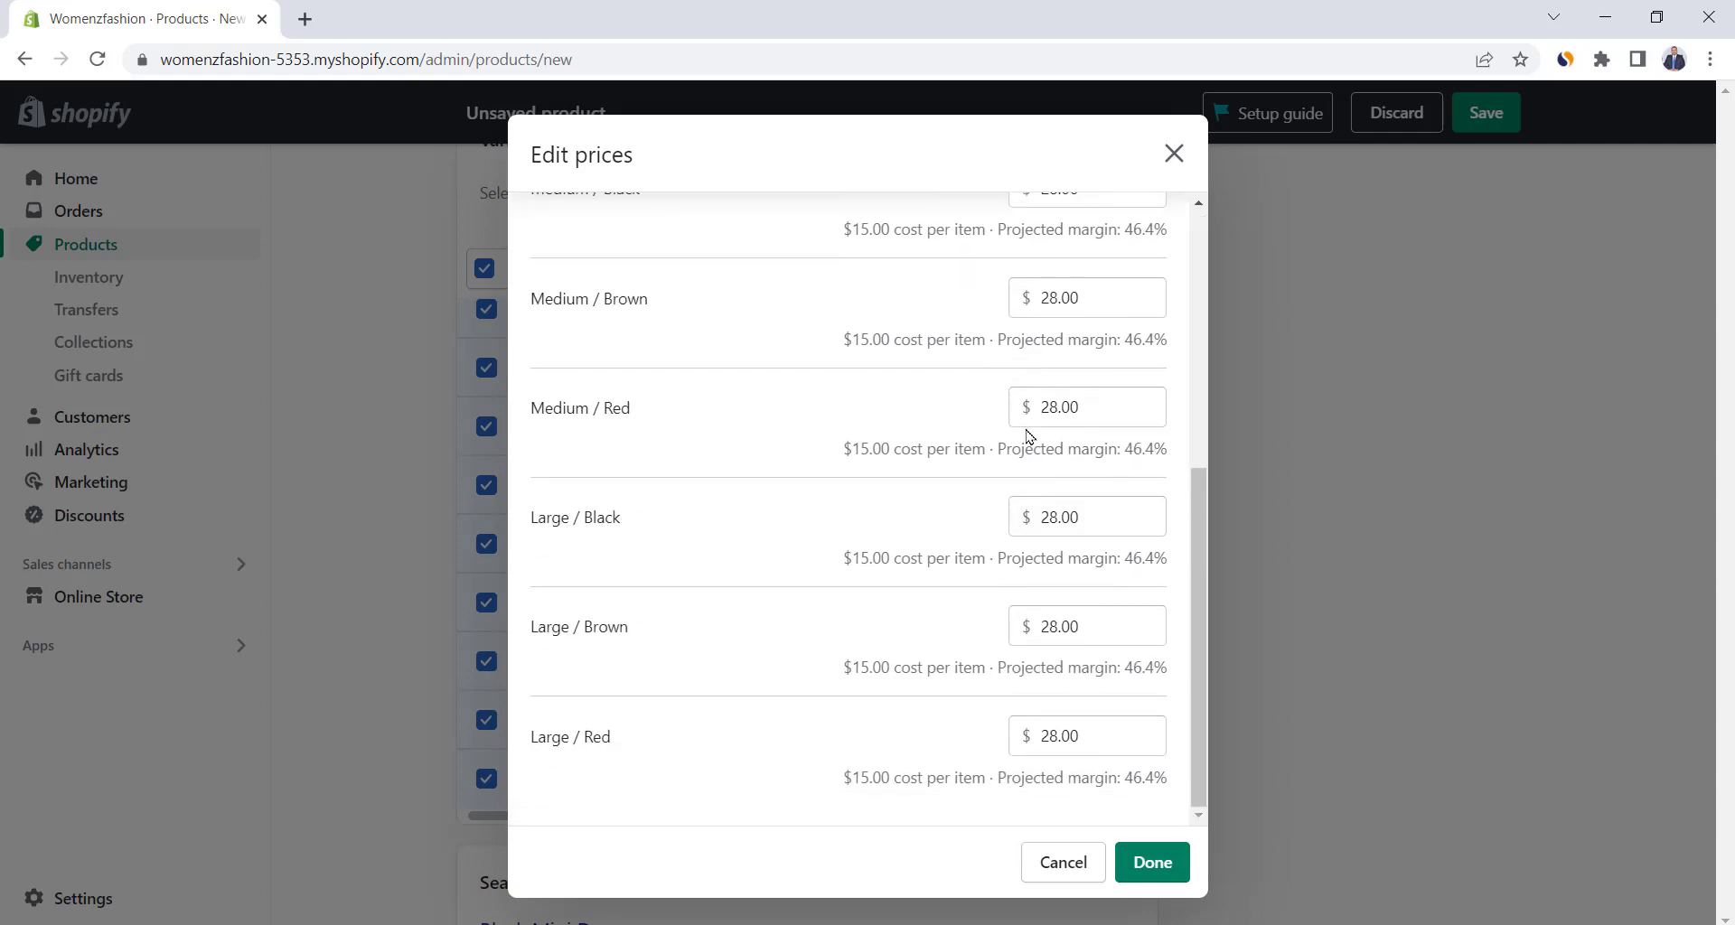
pyautogui.scroll(5, 1028, 436)
pyautogui.click(1127, 849)
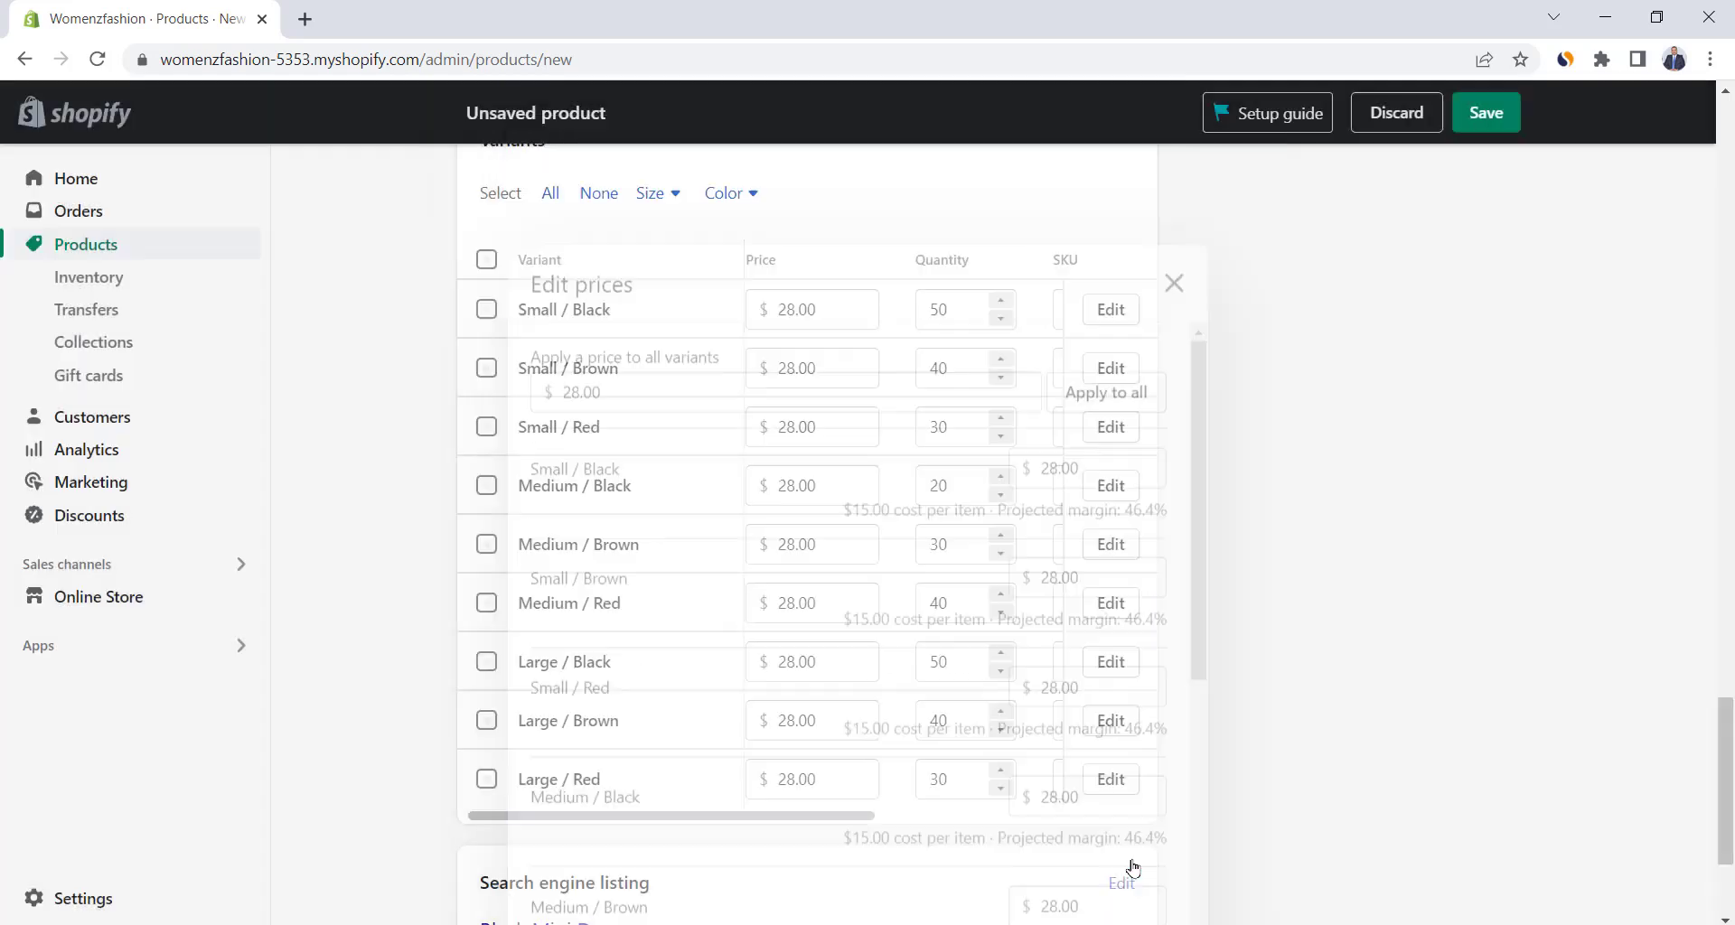
# Set the search engine listing's page title to "Black Mini Dress - Womenz Fashion".
pyautogui.scroll(-3, 443, 633)
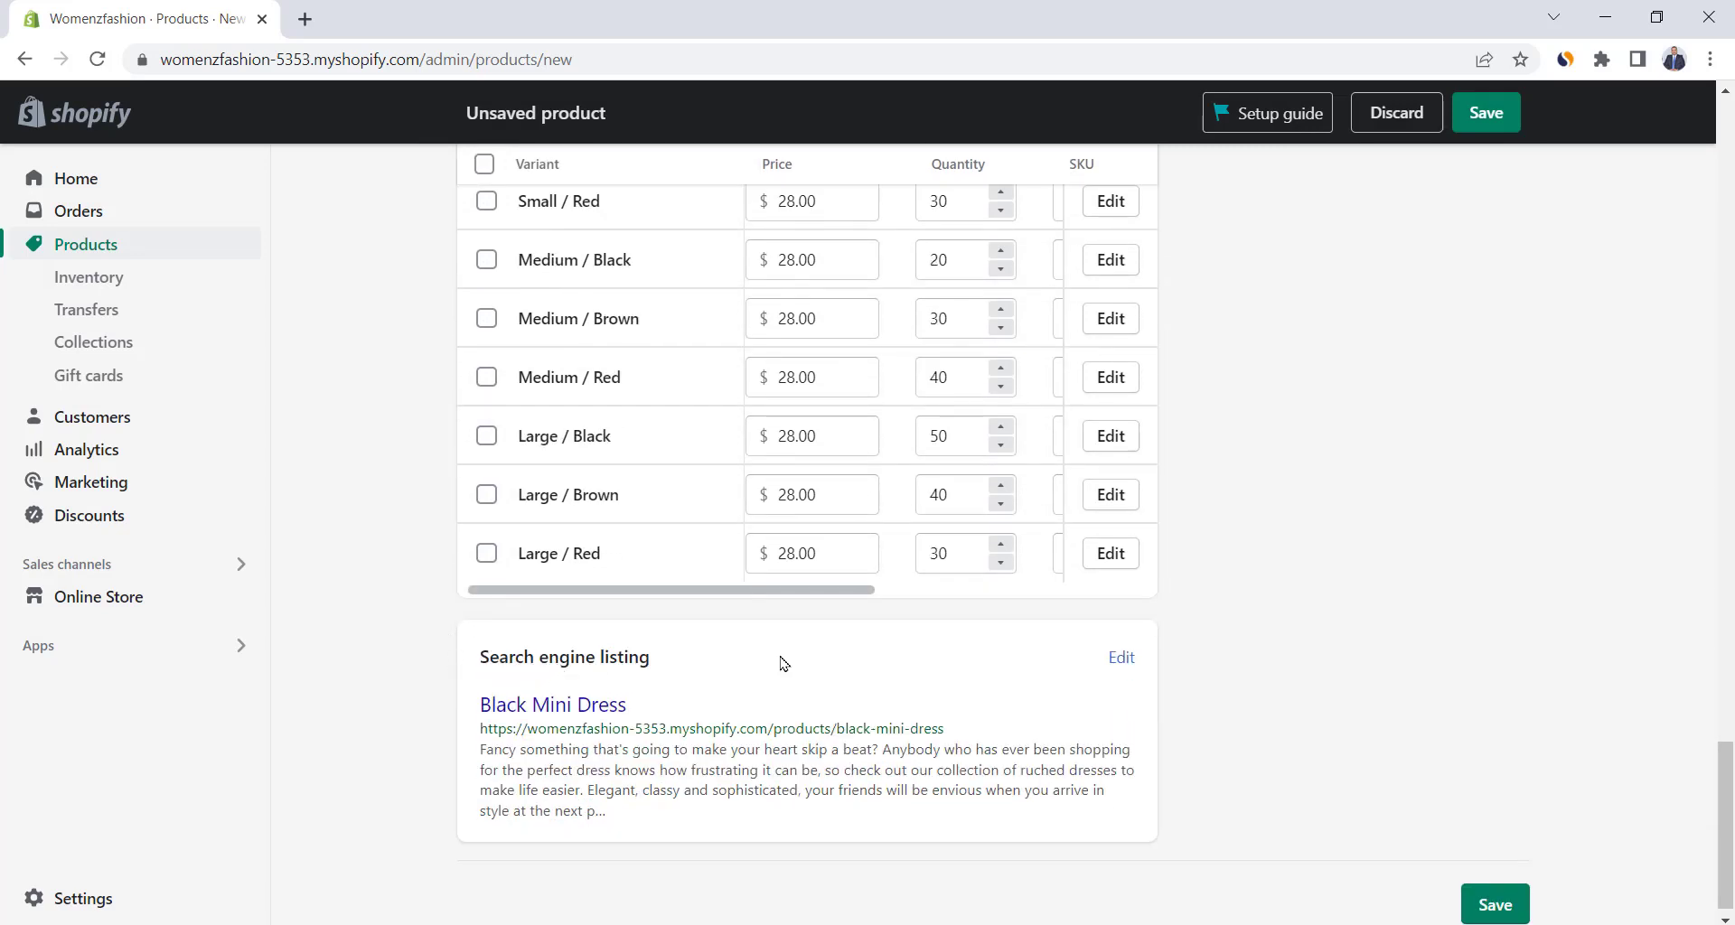
pyautogui.click(1123, 659)
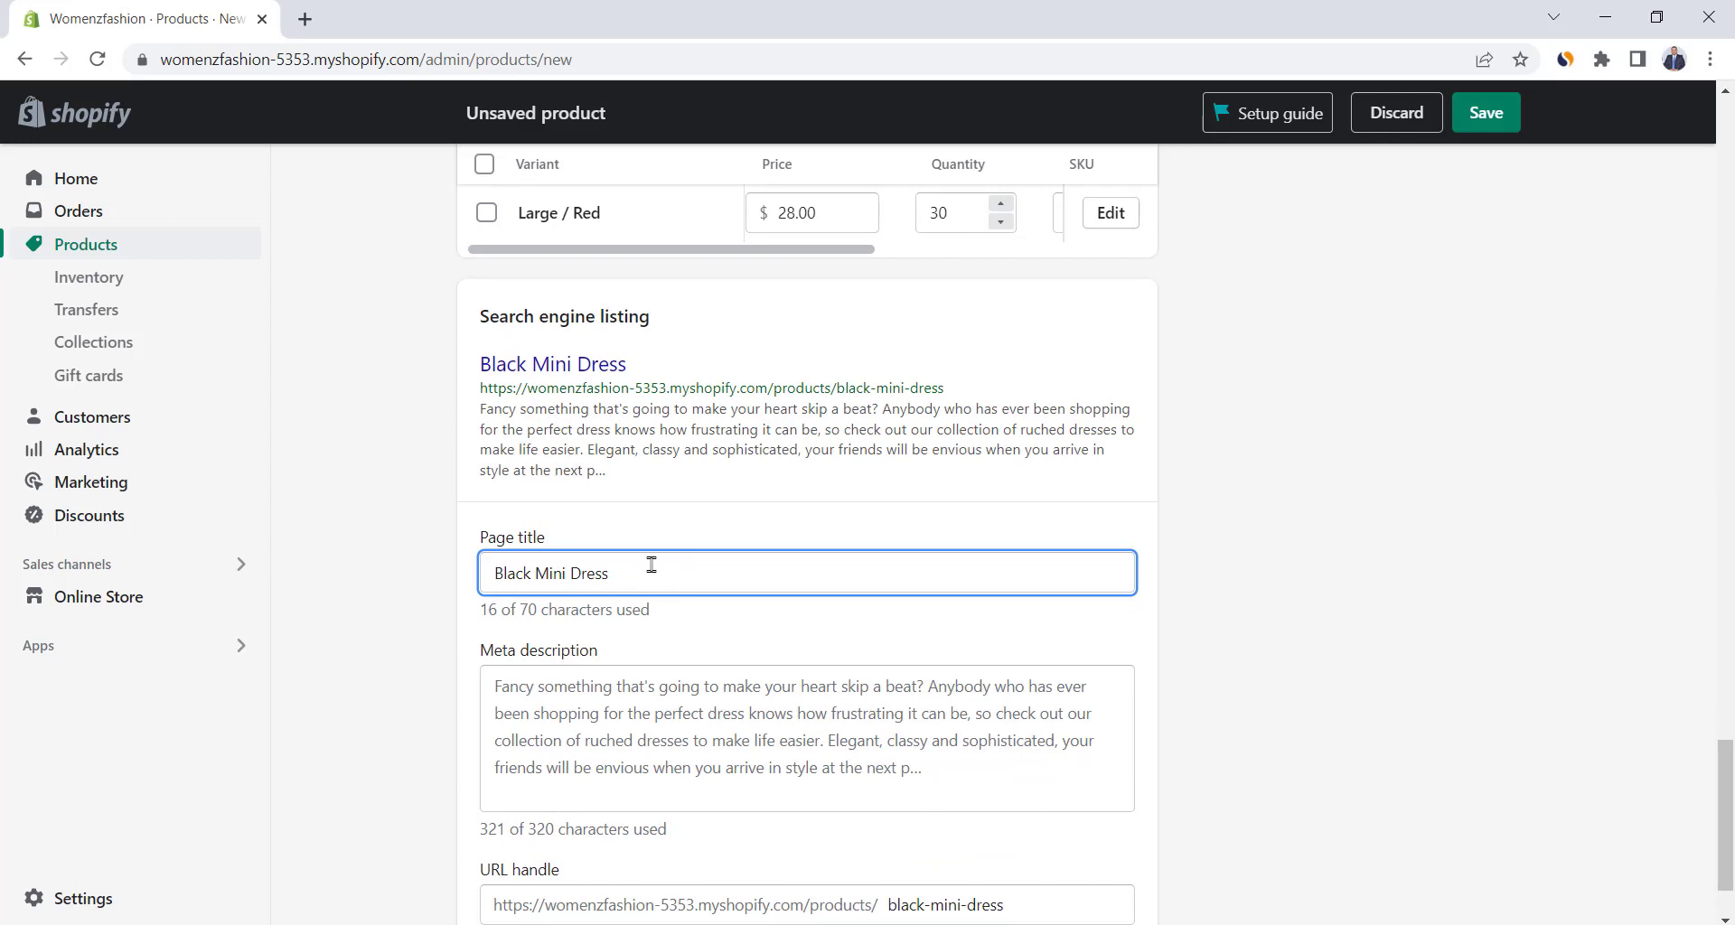
pyautogui.write('Womenz Fashion')
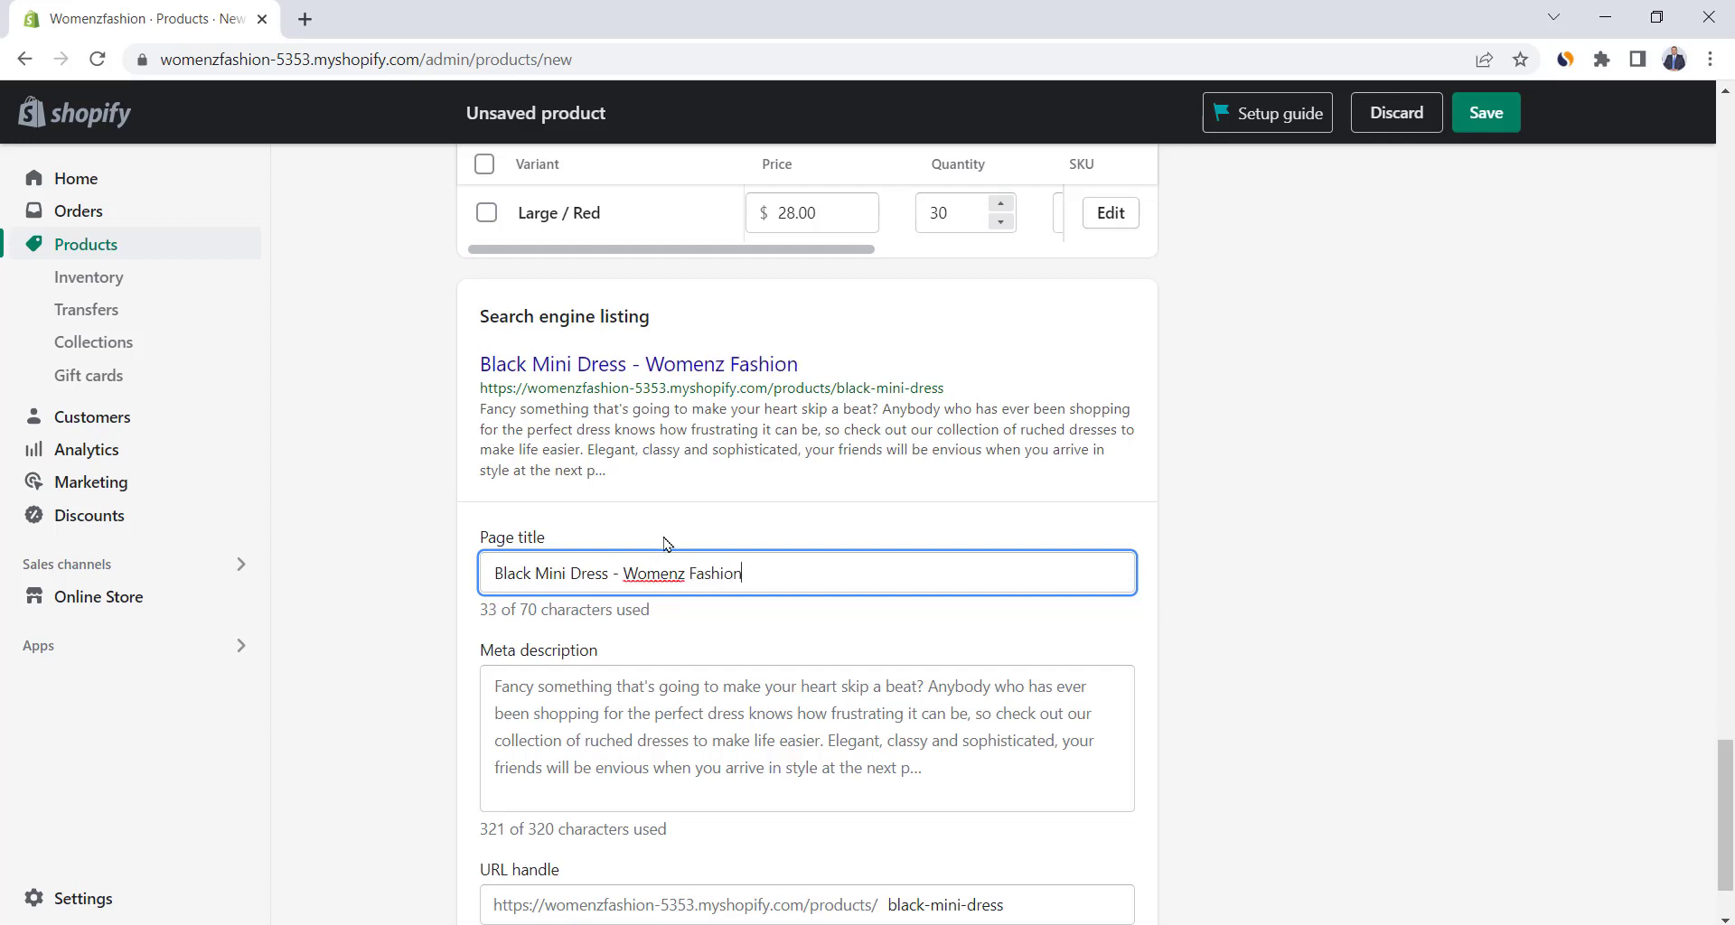
# Fill the meta description with the product description only up to "dresses to make life easier." and save the product.
pyautogui.scroll(-1, 714, 583)
pyautogui.click(762, 624)
pyautogui.write("Fancy something that's going to make your heart skip a beat? Anybody who has ever been shopping for the perfect dress knows how frustrating it can be, so check out our collection of ruched dresses to make life easier. Elegant, classy and sophisticated, your friends will be envious when you arrive in style at the next party or club night. Think about adding some colour to your wardrobe by buying a ruched dress online.")
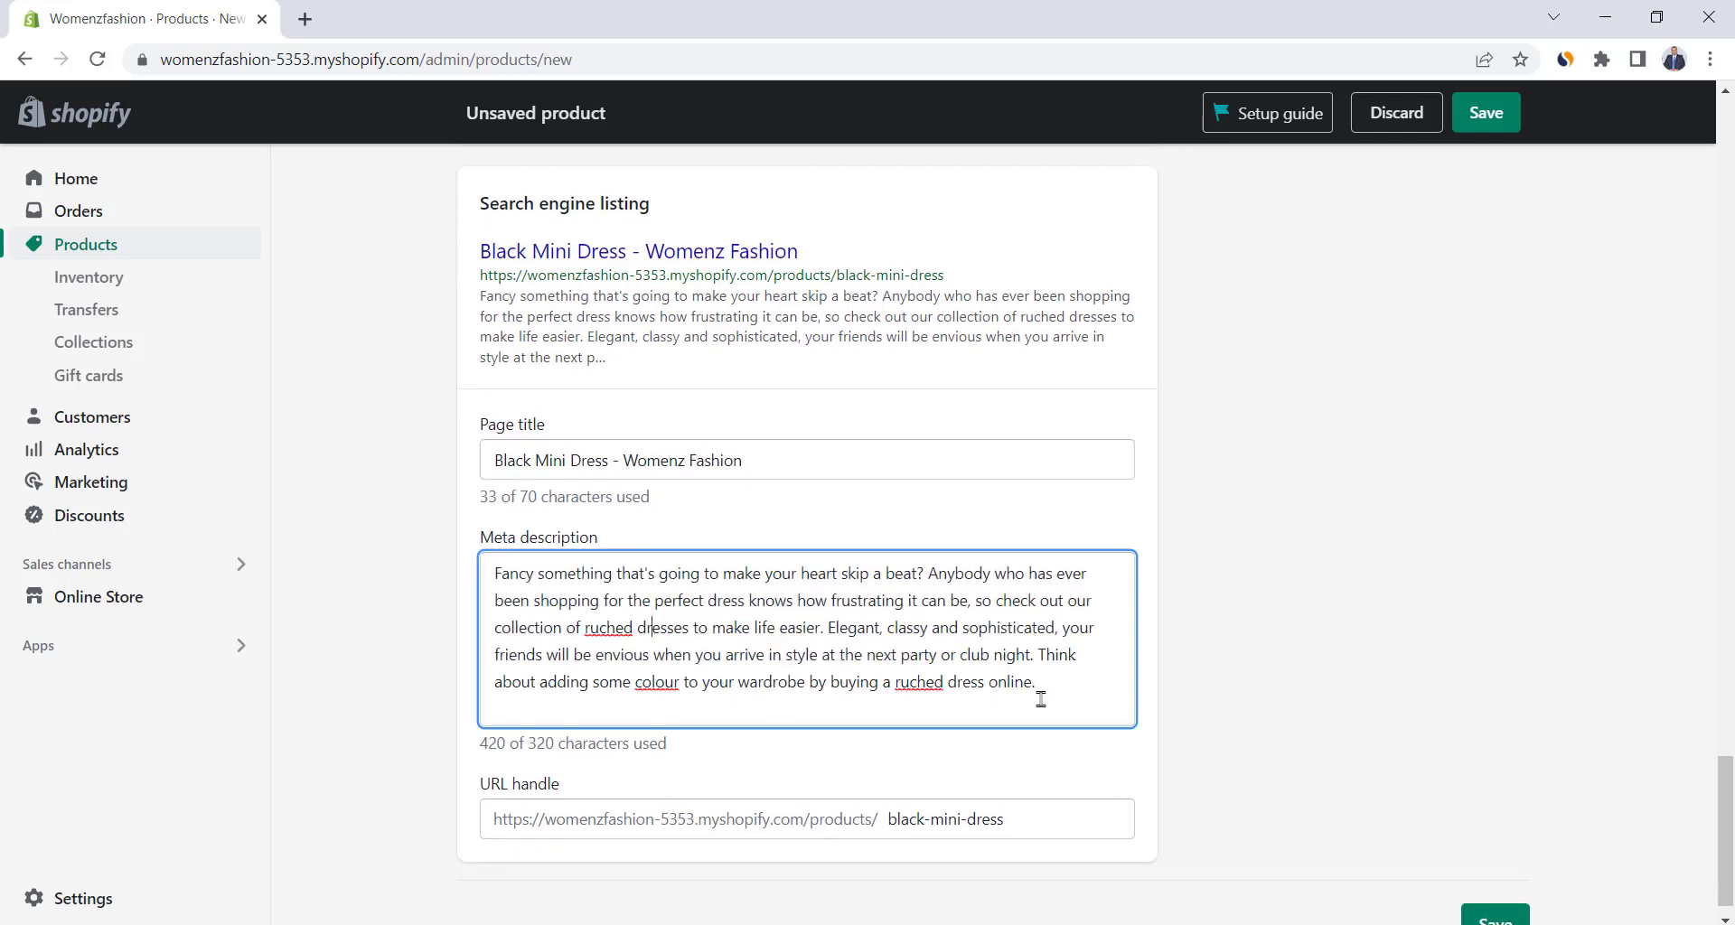
pyautogui.moveTo(1041, 700); pyautogui.dragTo(823, 631)
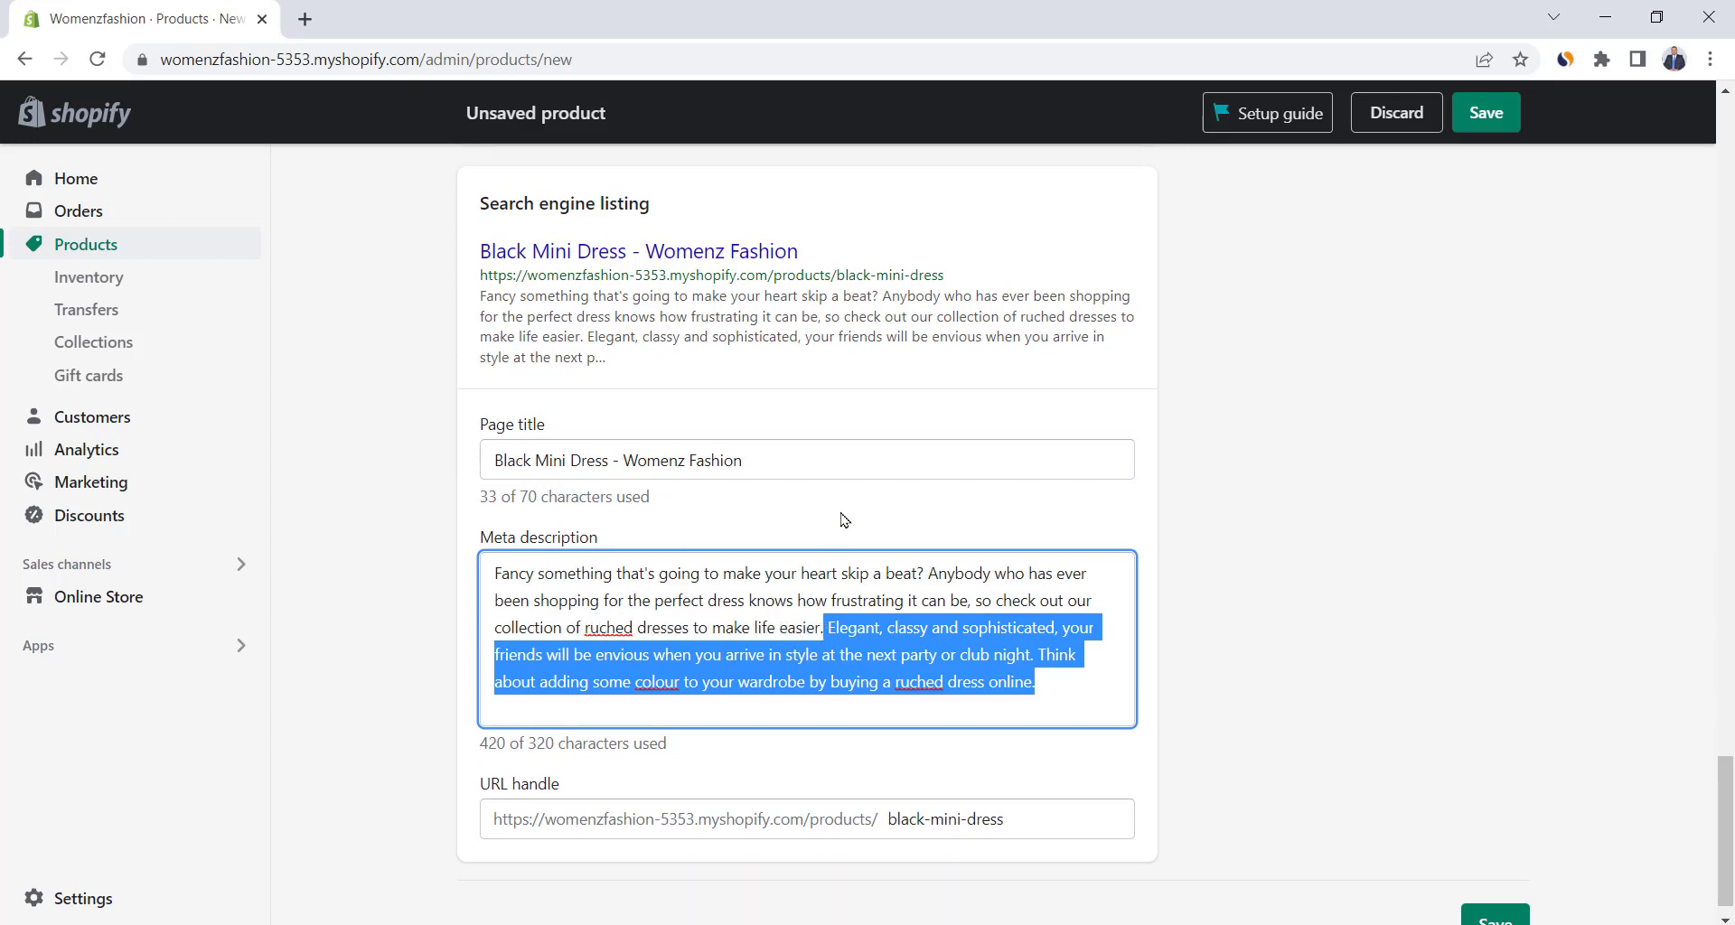
pyautogui.press('BackSpace')
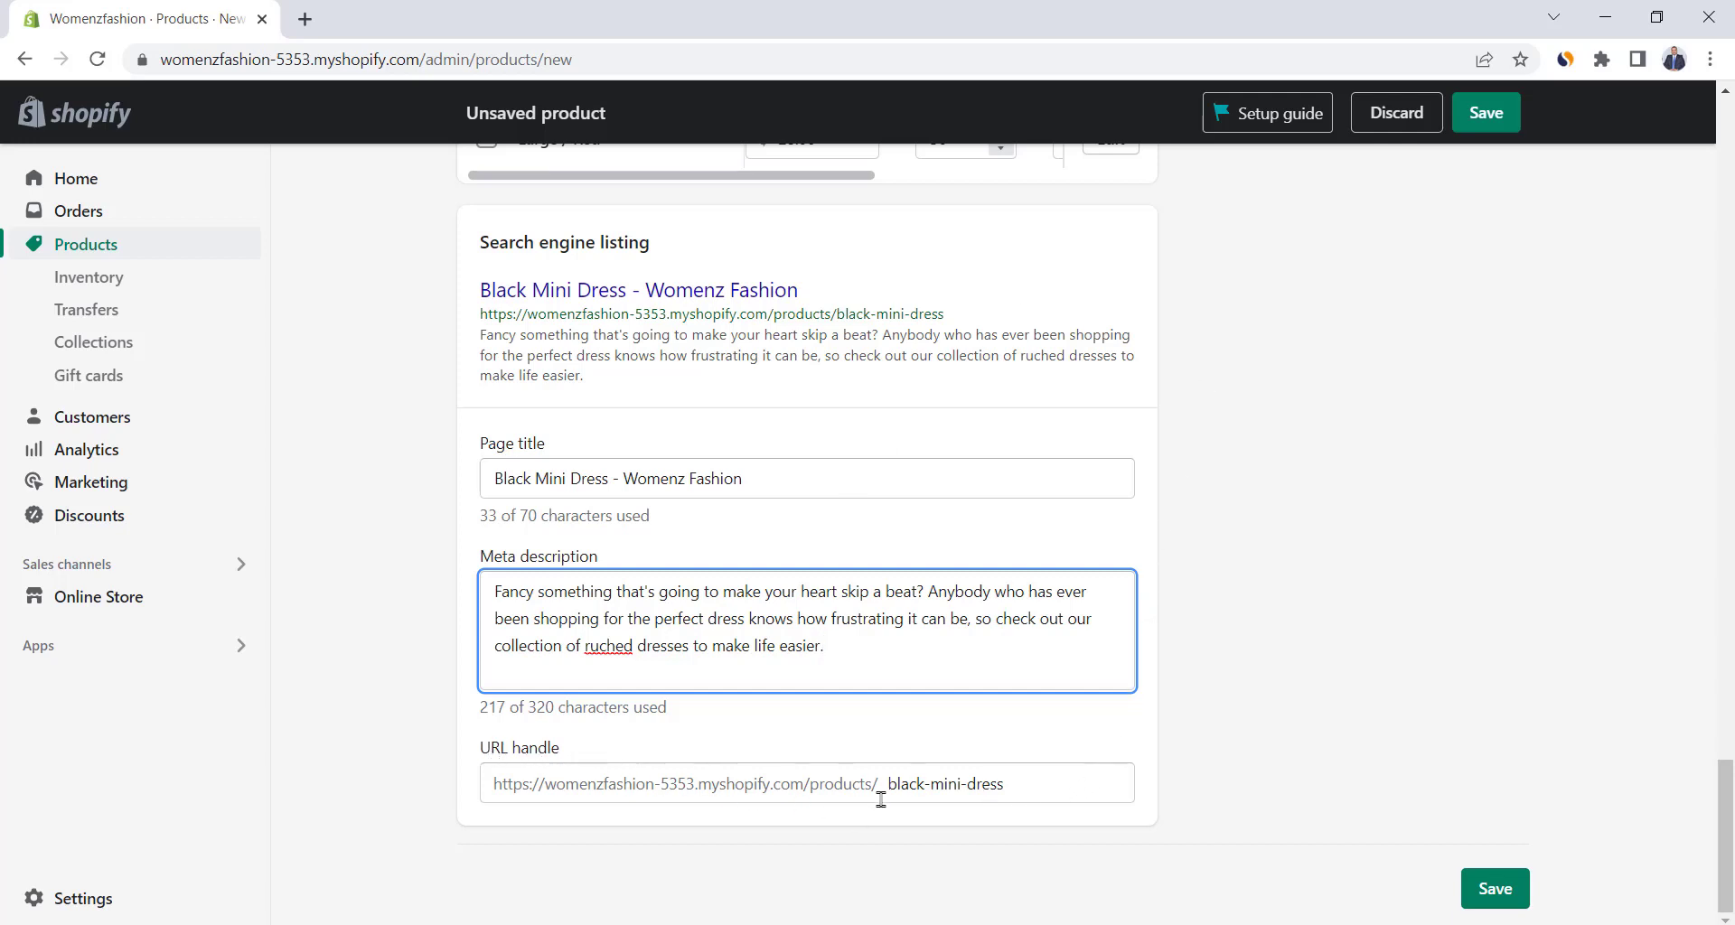
pyautogui.click(1259, 666)
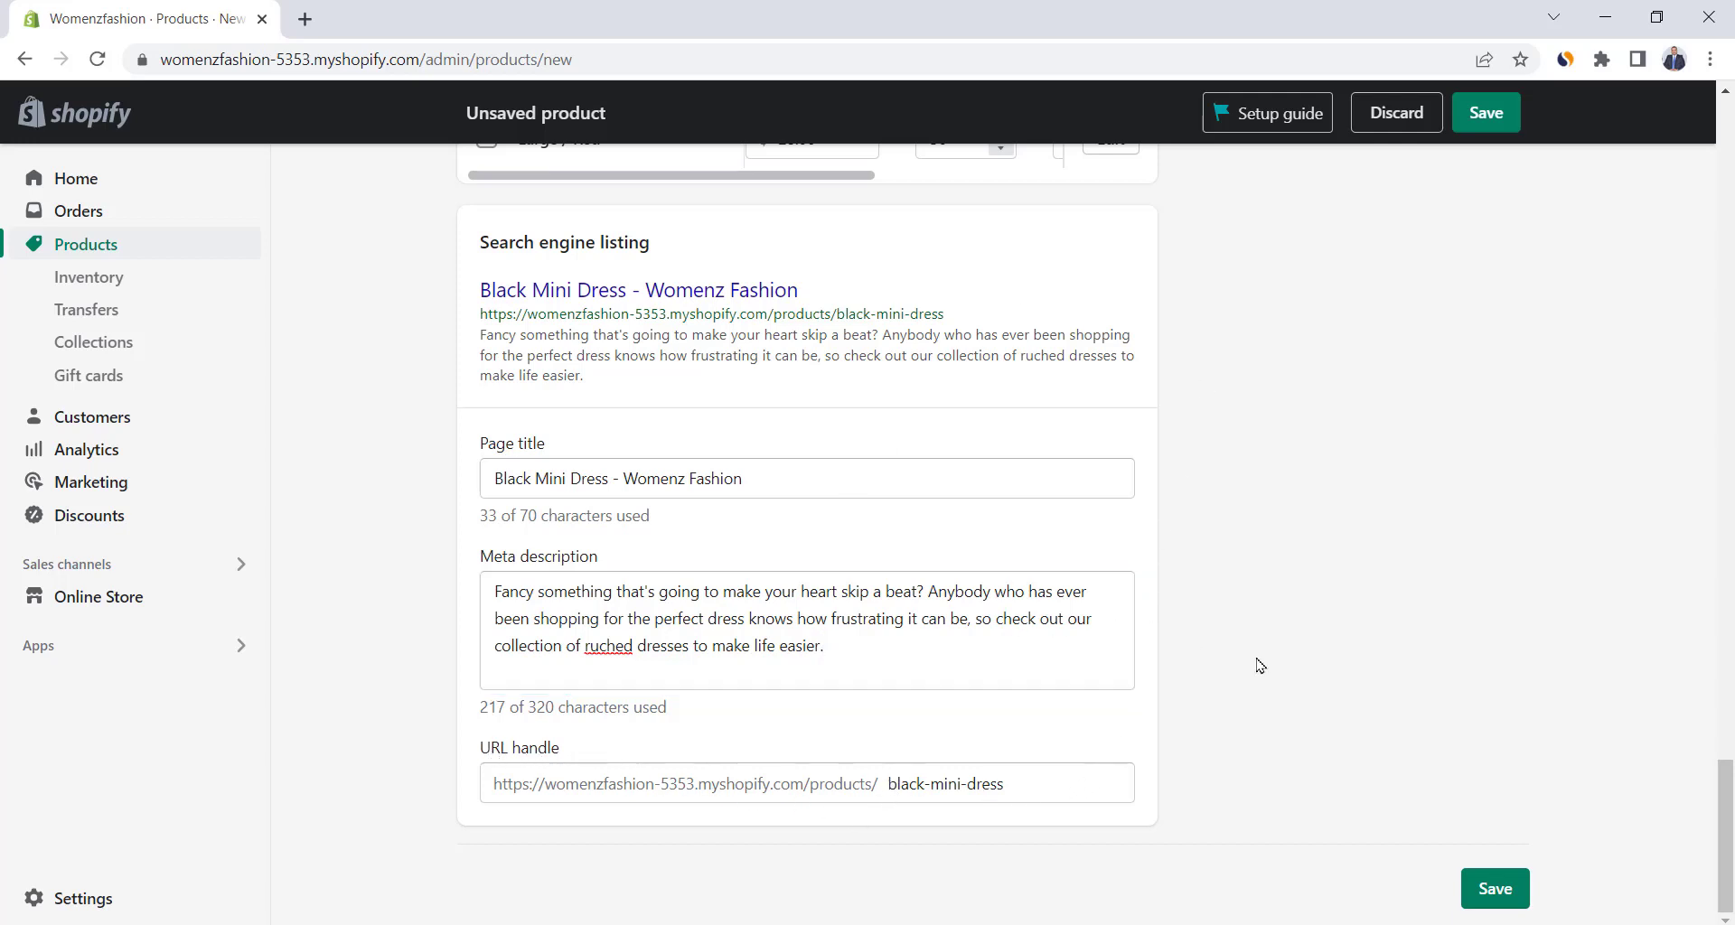
pyautogui.click(1501, 889)
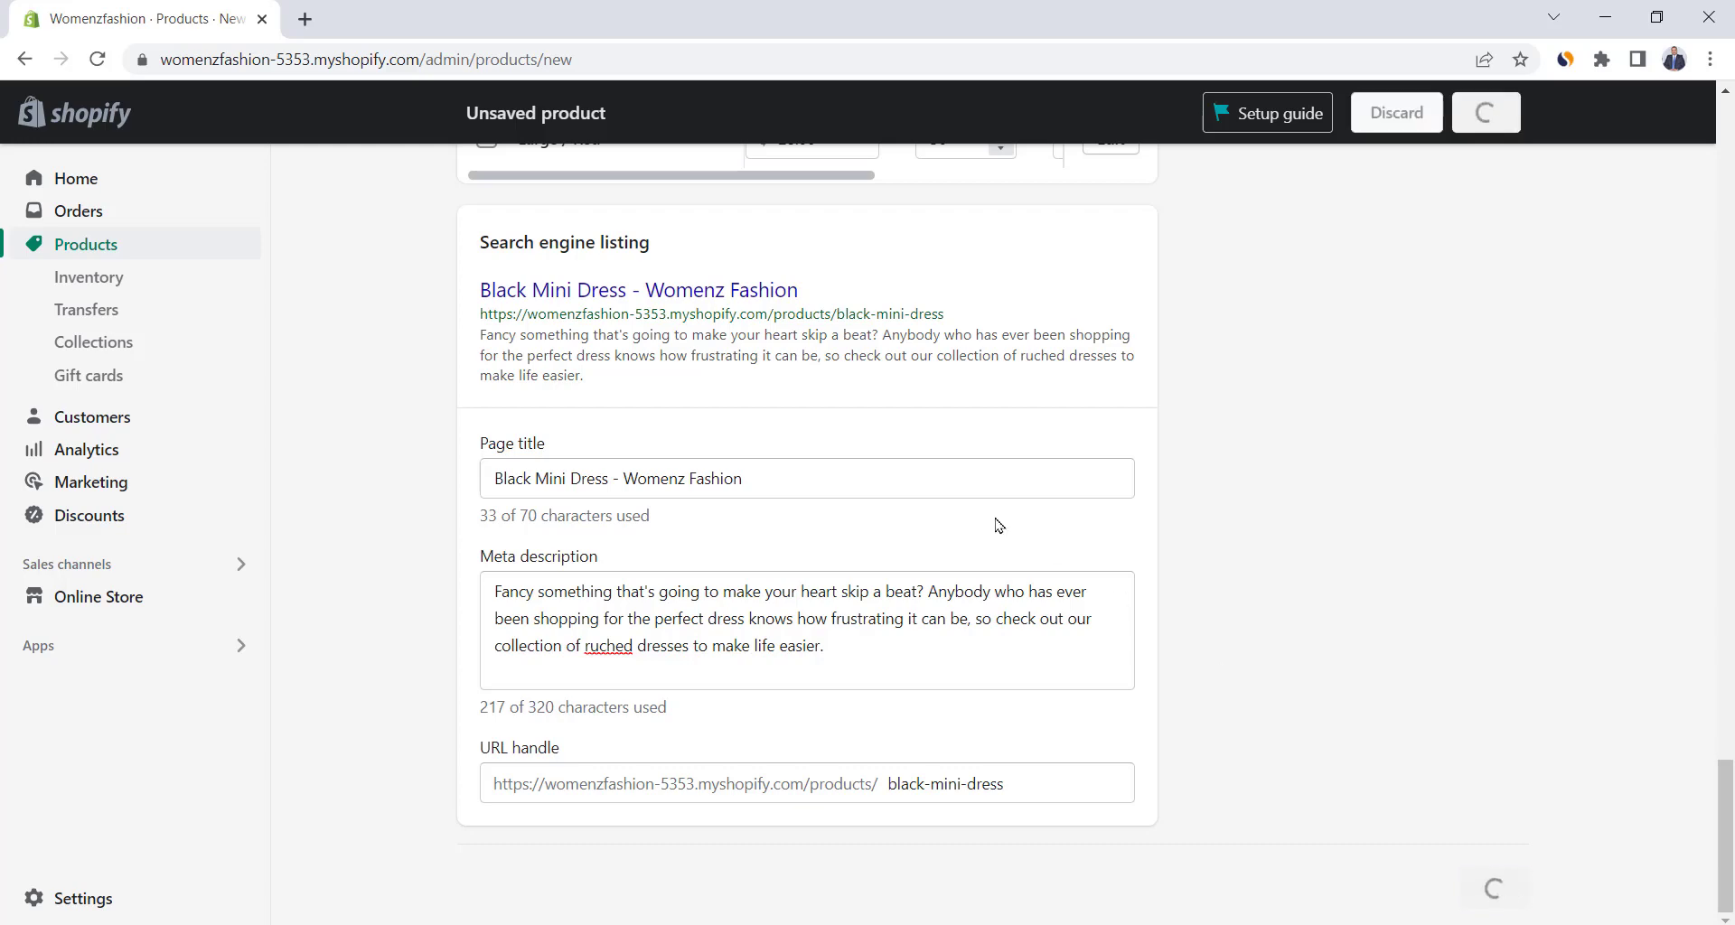
# Add the front-facing black dress image to the Small / Black, Medium / Black and Large / Black variants together.
pyautogui.scroll(-15, 782, 381)
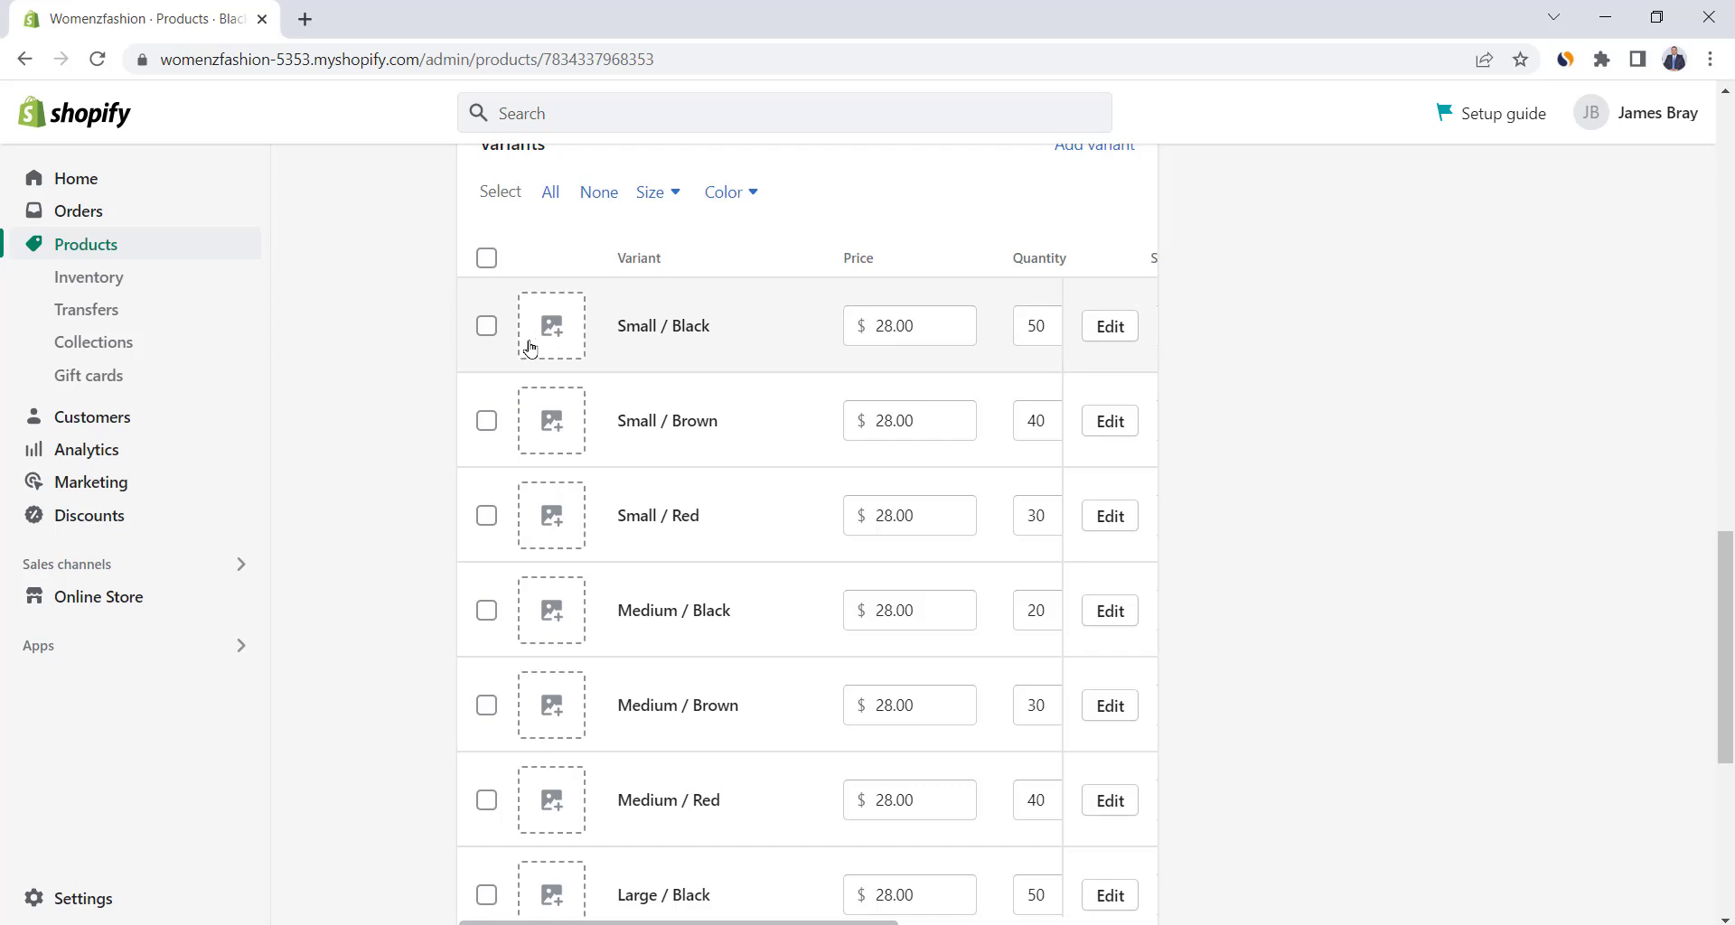
pyautogui.click(486, 326)
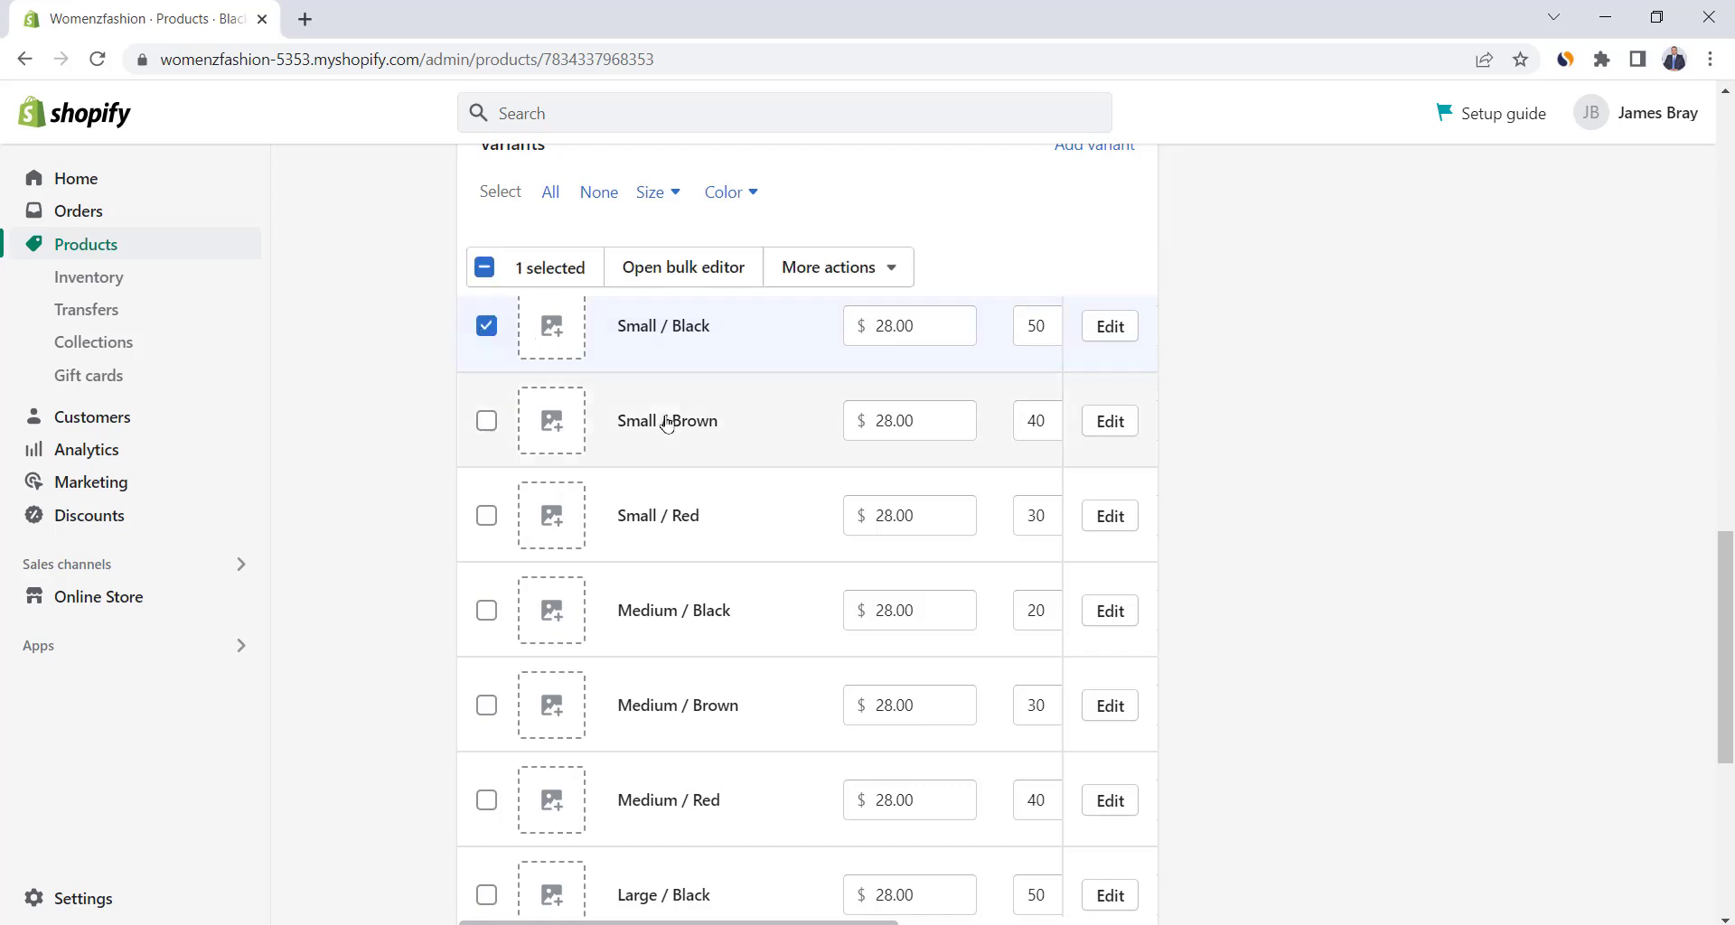
pyautogui.click(490, 611)
pyautogui.scroll(-3, 499, 622)
pyautogui.click(486, 668)
pyautogui.scroll(3, 406, 545)
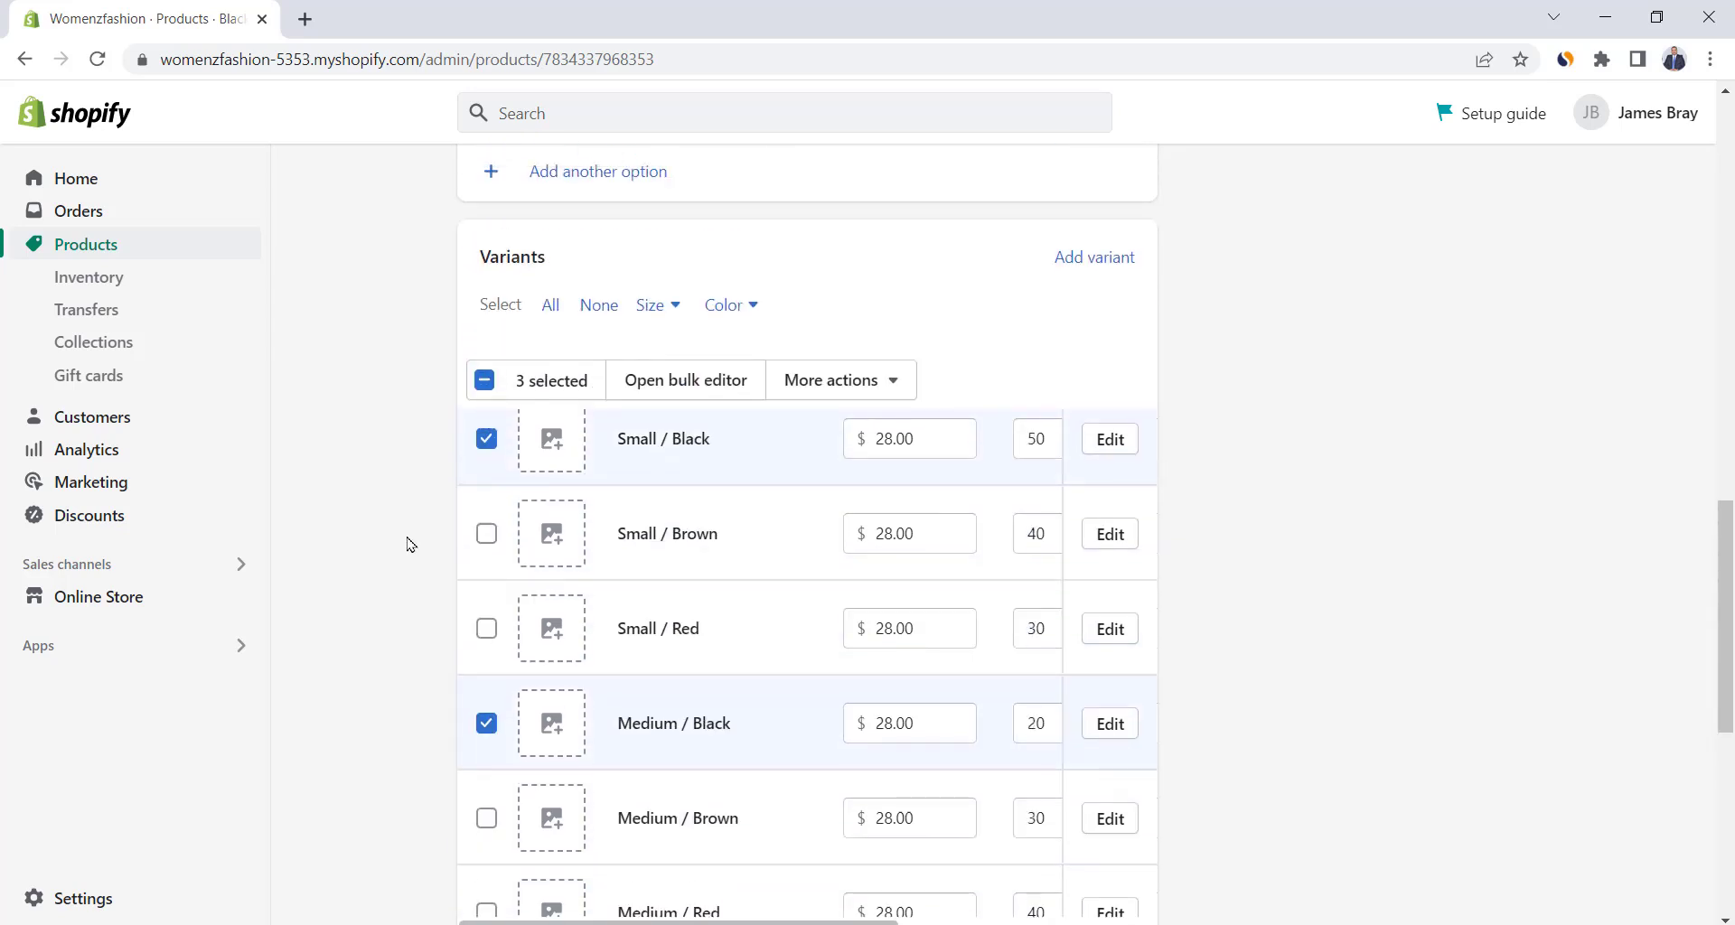
pyautogui.click(877, 383)
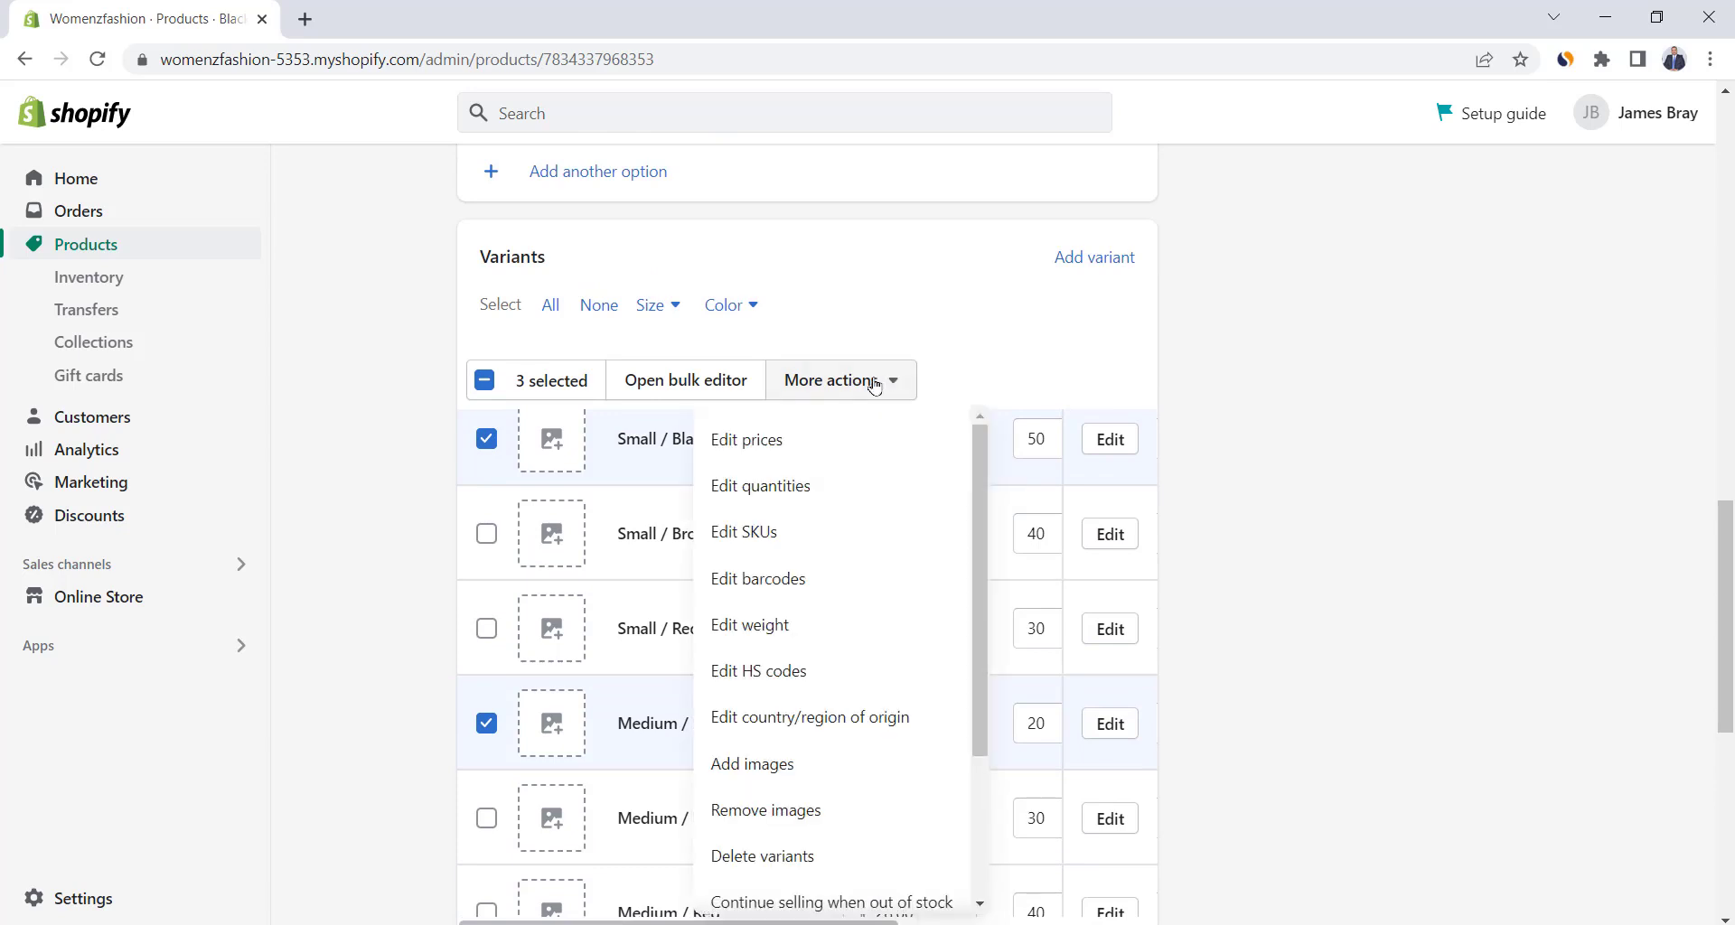
pyautogui.click(846, 769)
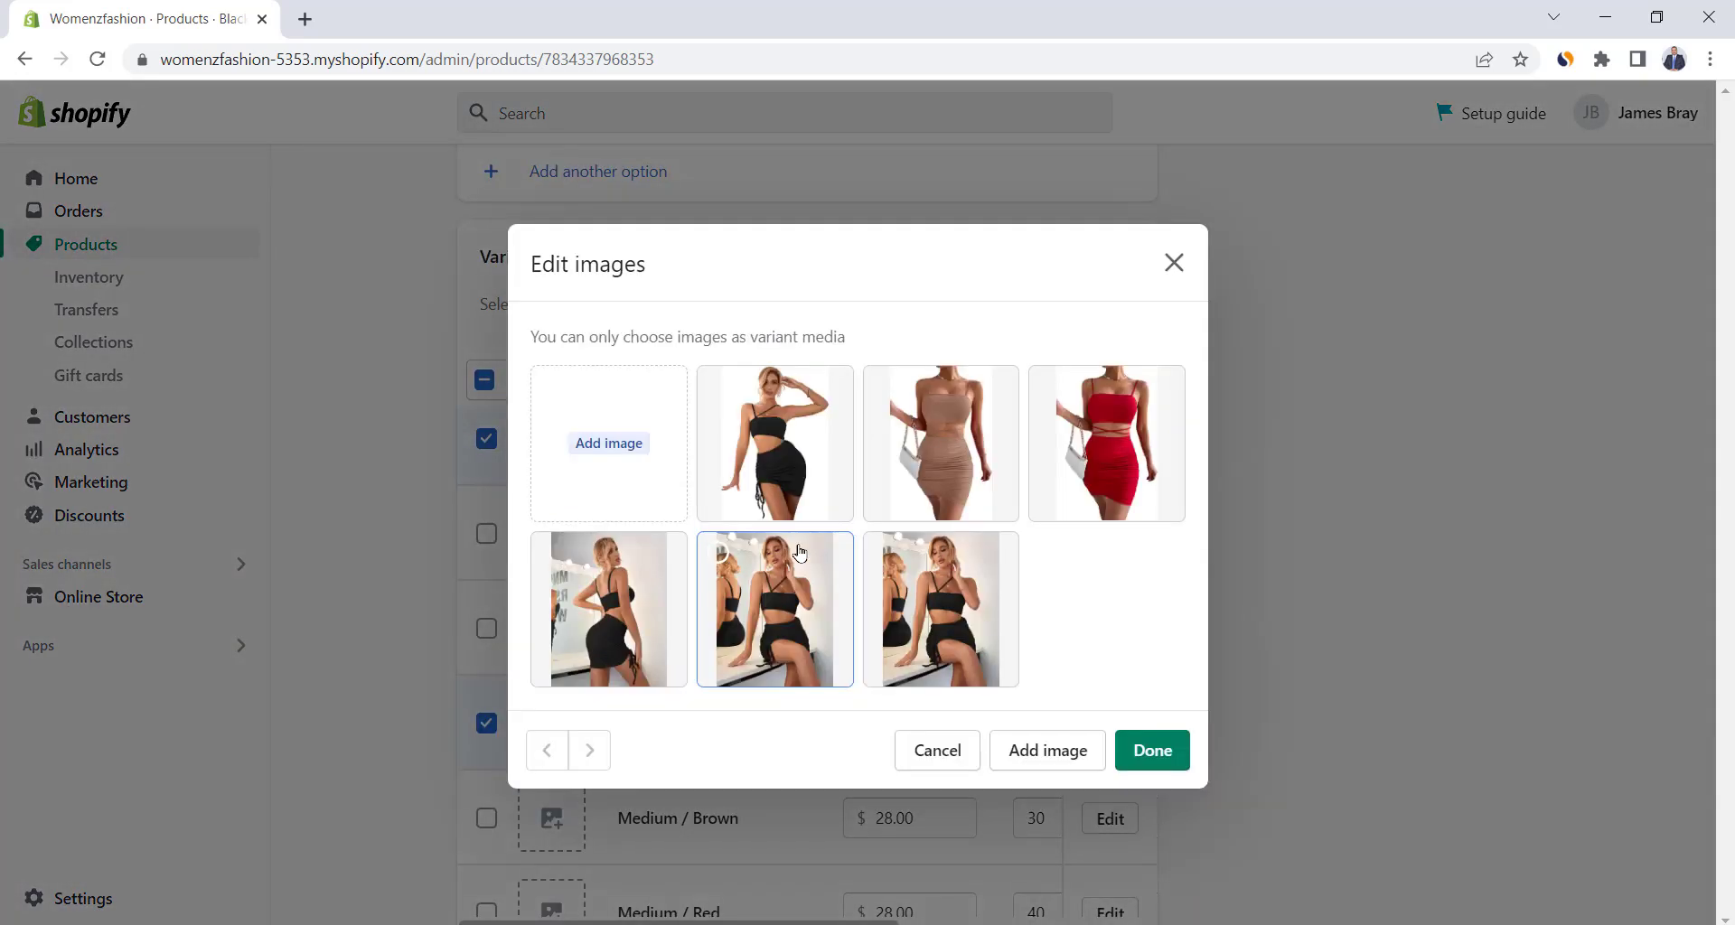
pyautogui.click(772, 458)
pyautogui.click(1140, 757)
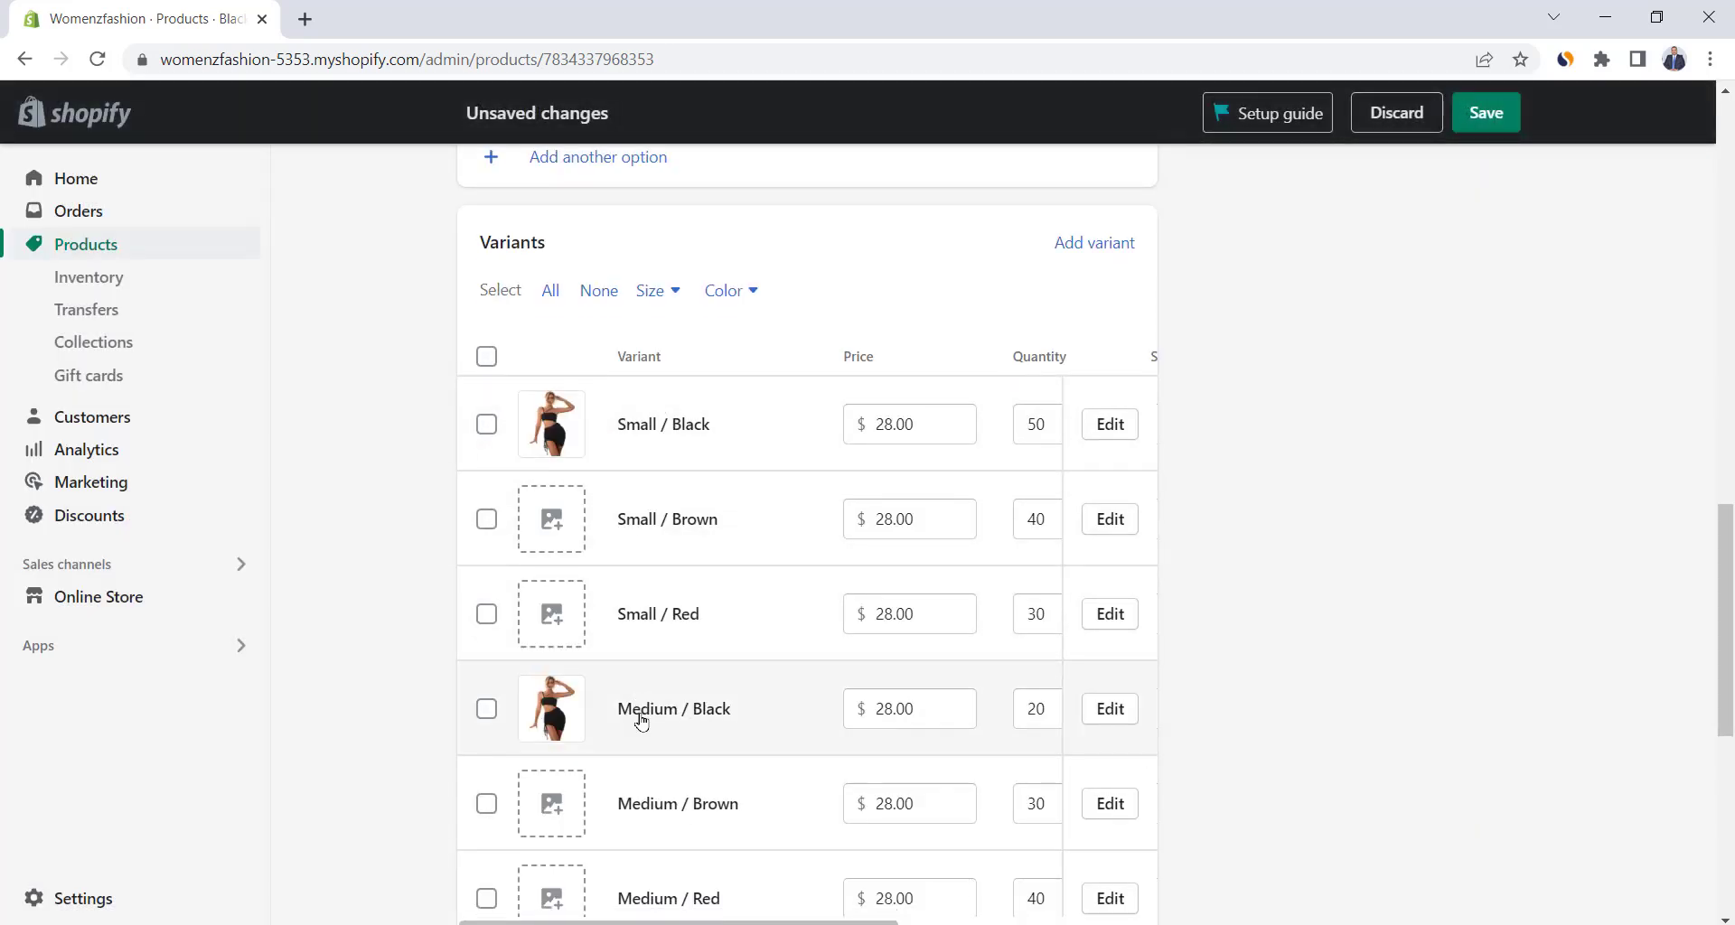
pyautogui.scroll(-2, 641, 720)
pyautogui.scroll(2, 640, 714)
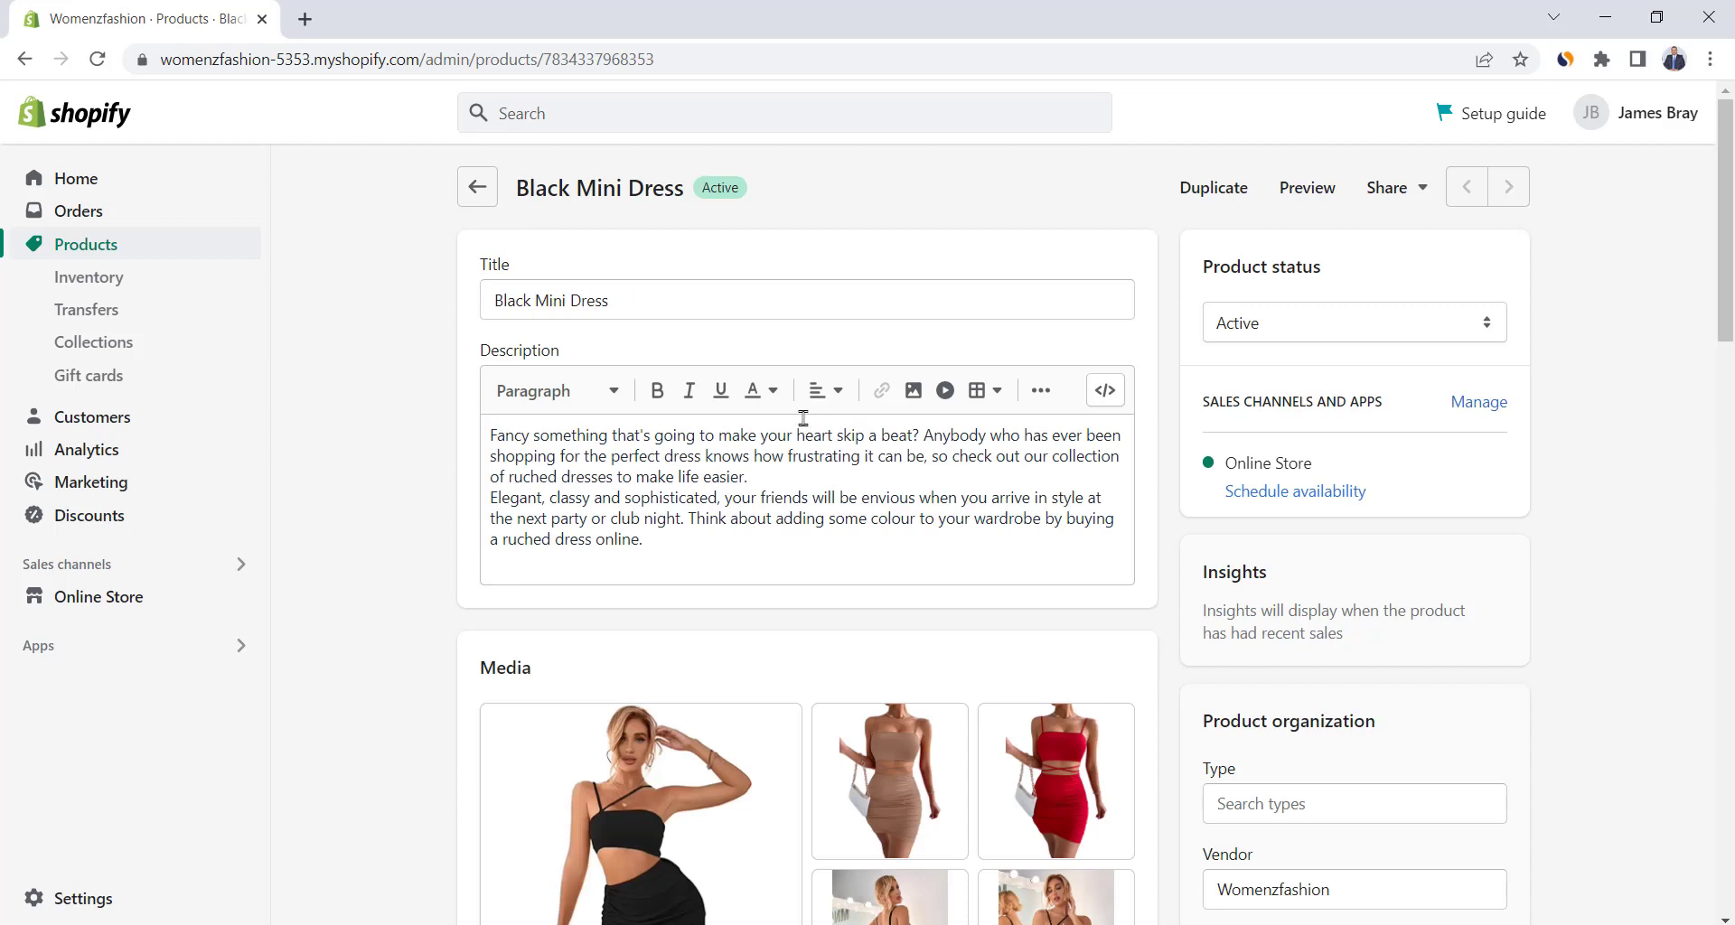
# Preview the product page with the Medium and Large sizes and each color, and return to the product's variant list.
pyautogui.click(1287, 190)
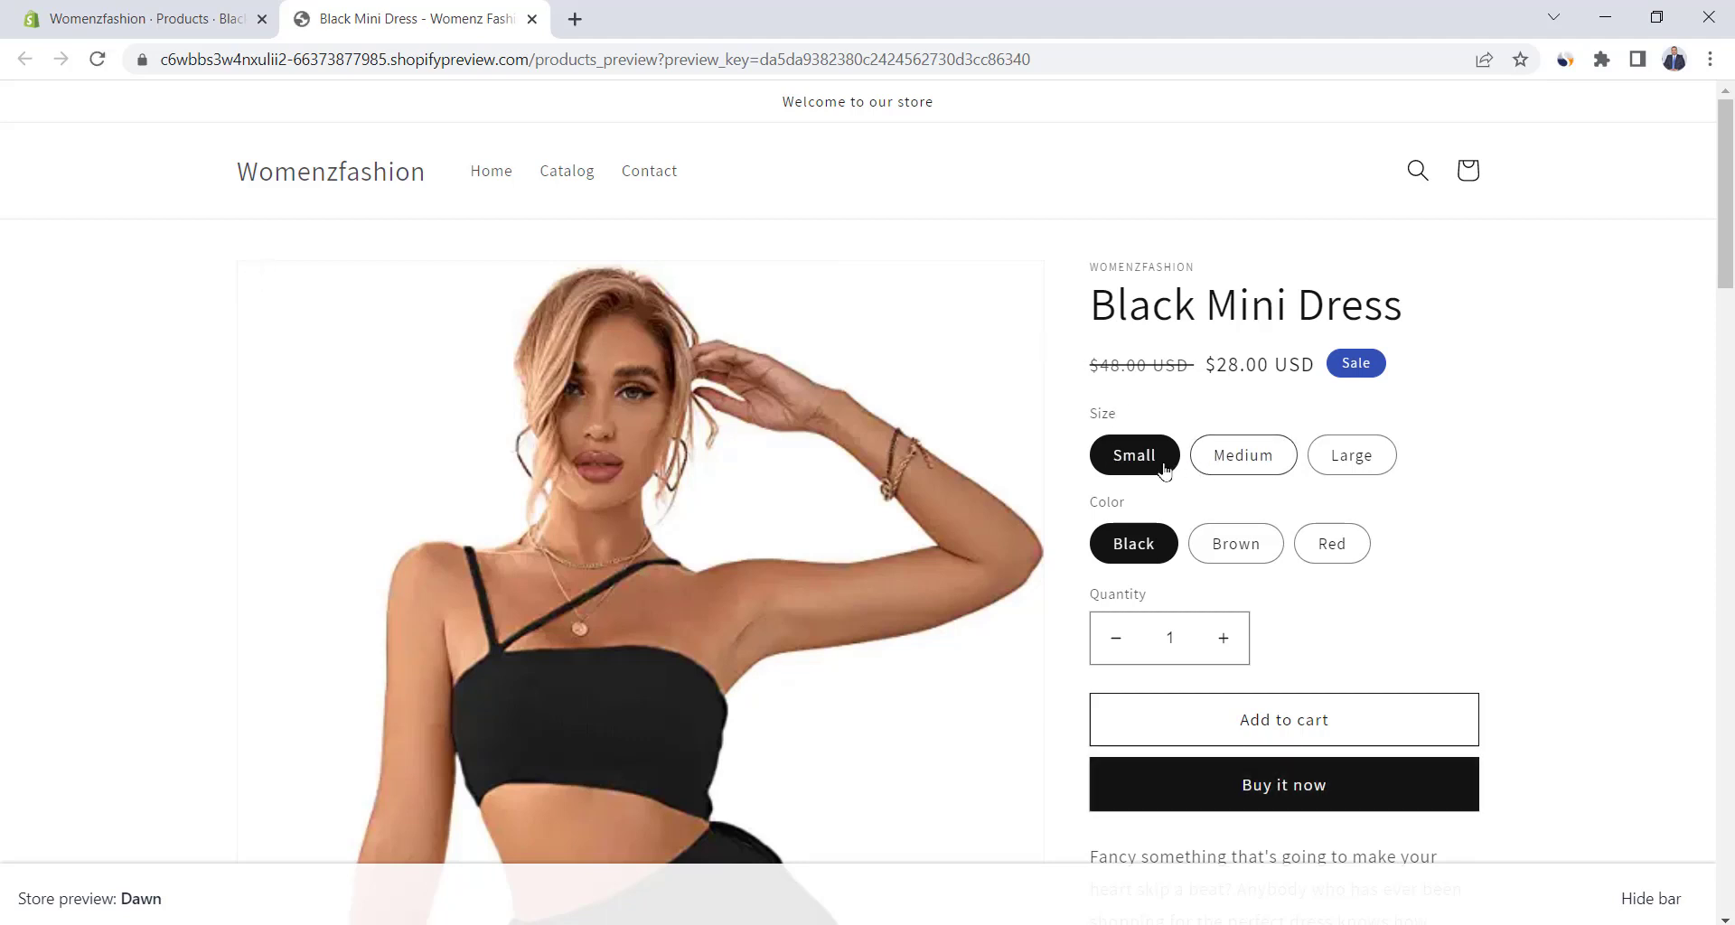
pyautogui.click(1241, 459)
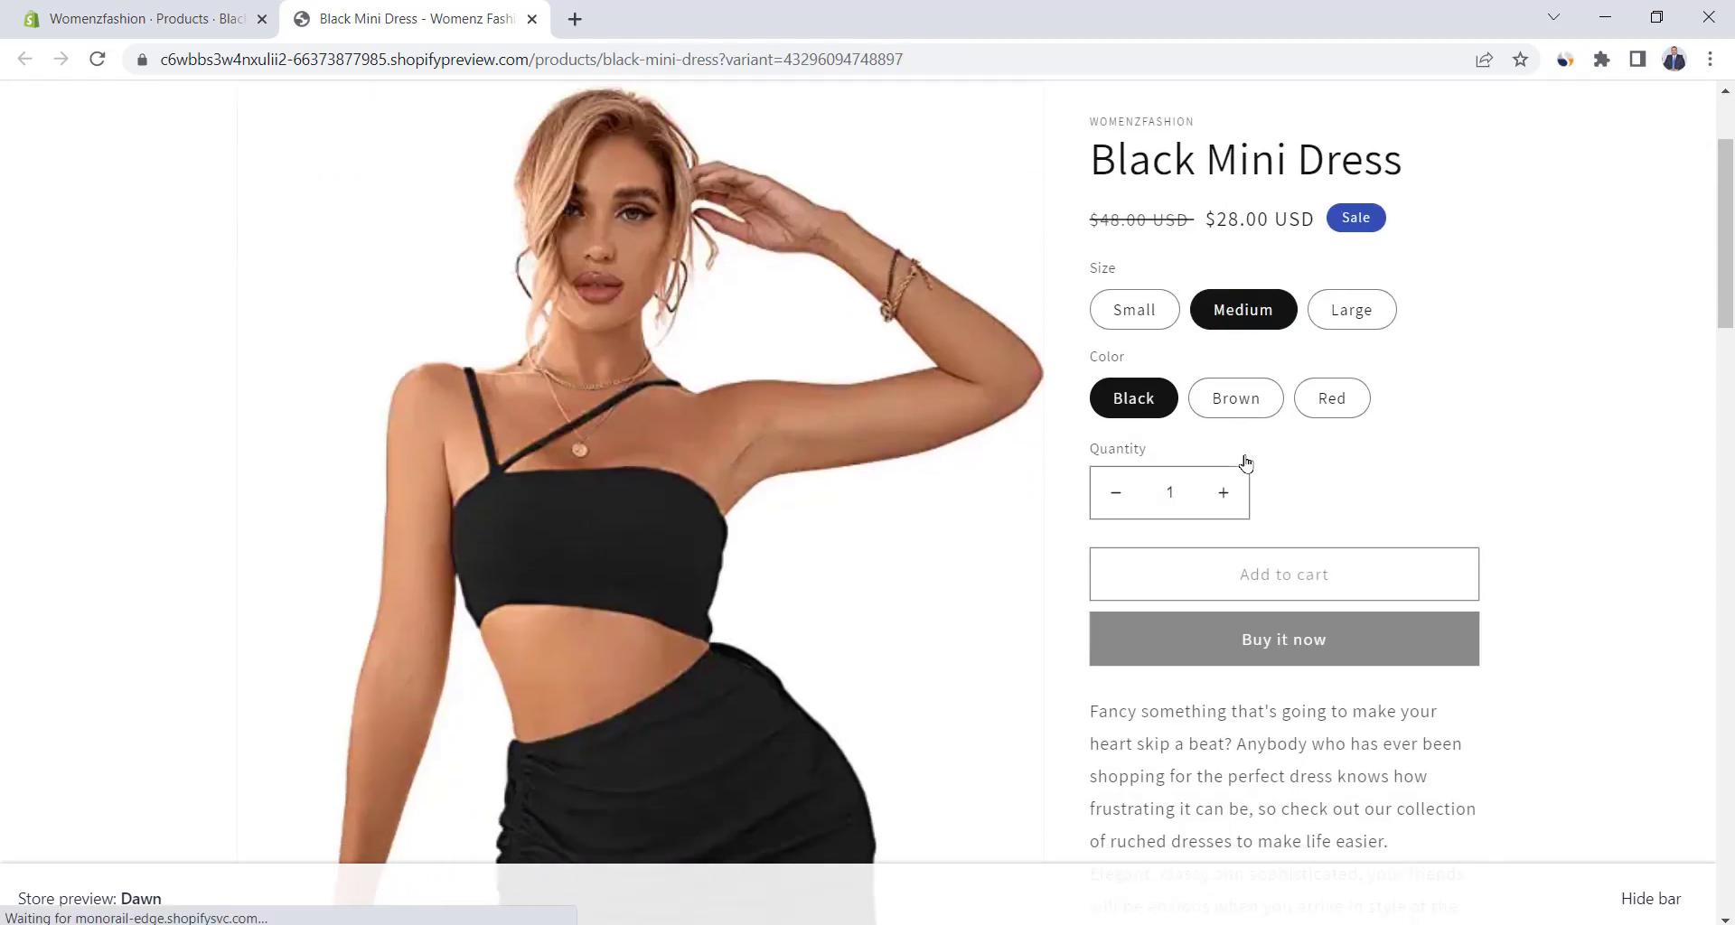
pyautogui.click(1353, 311)
pyautogui.click(1235, 398)
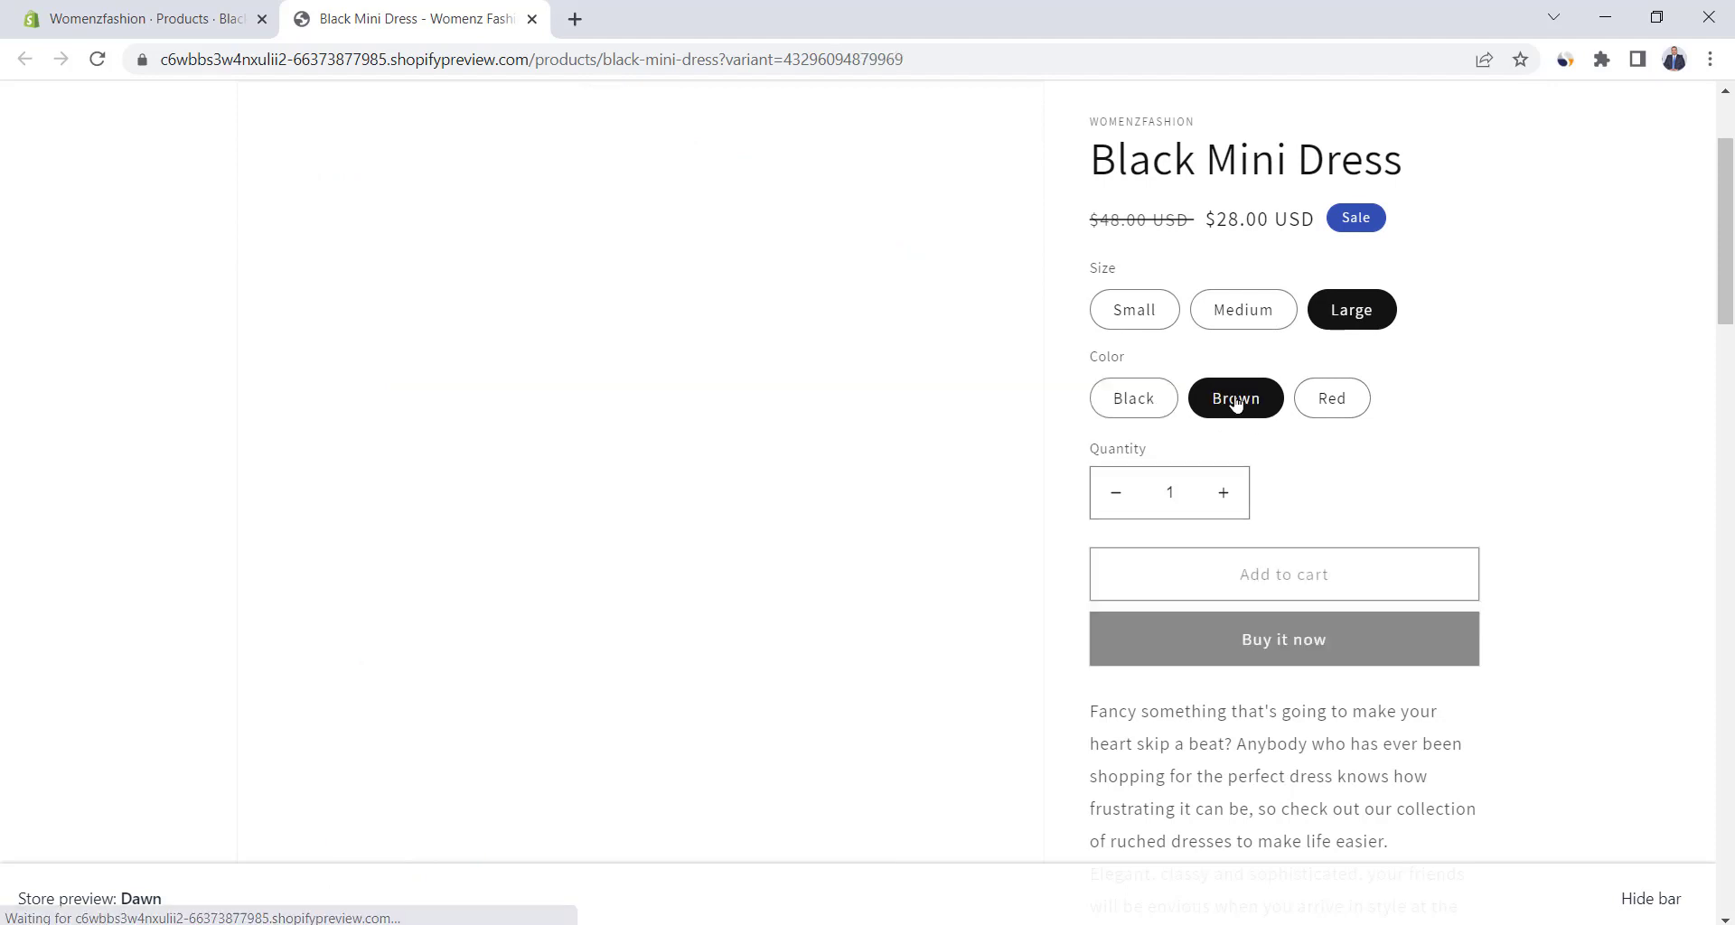
pyautogui.click(1321, 401)
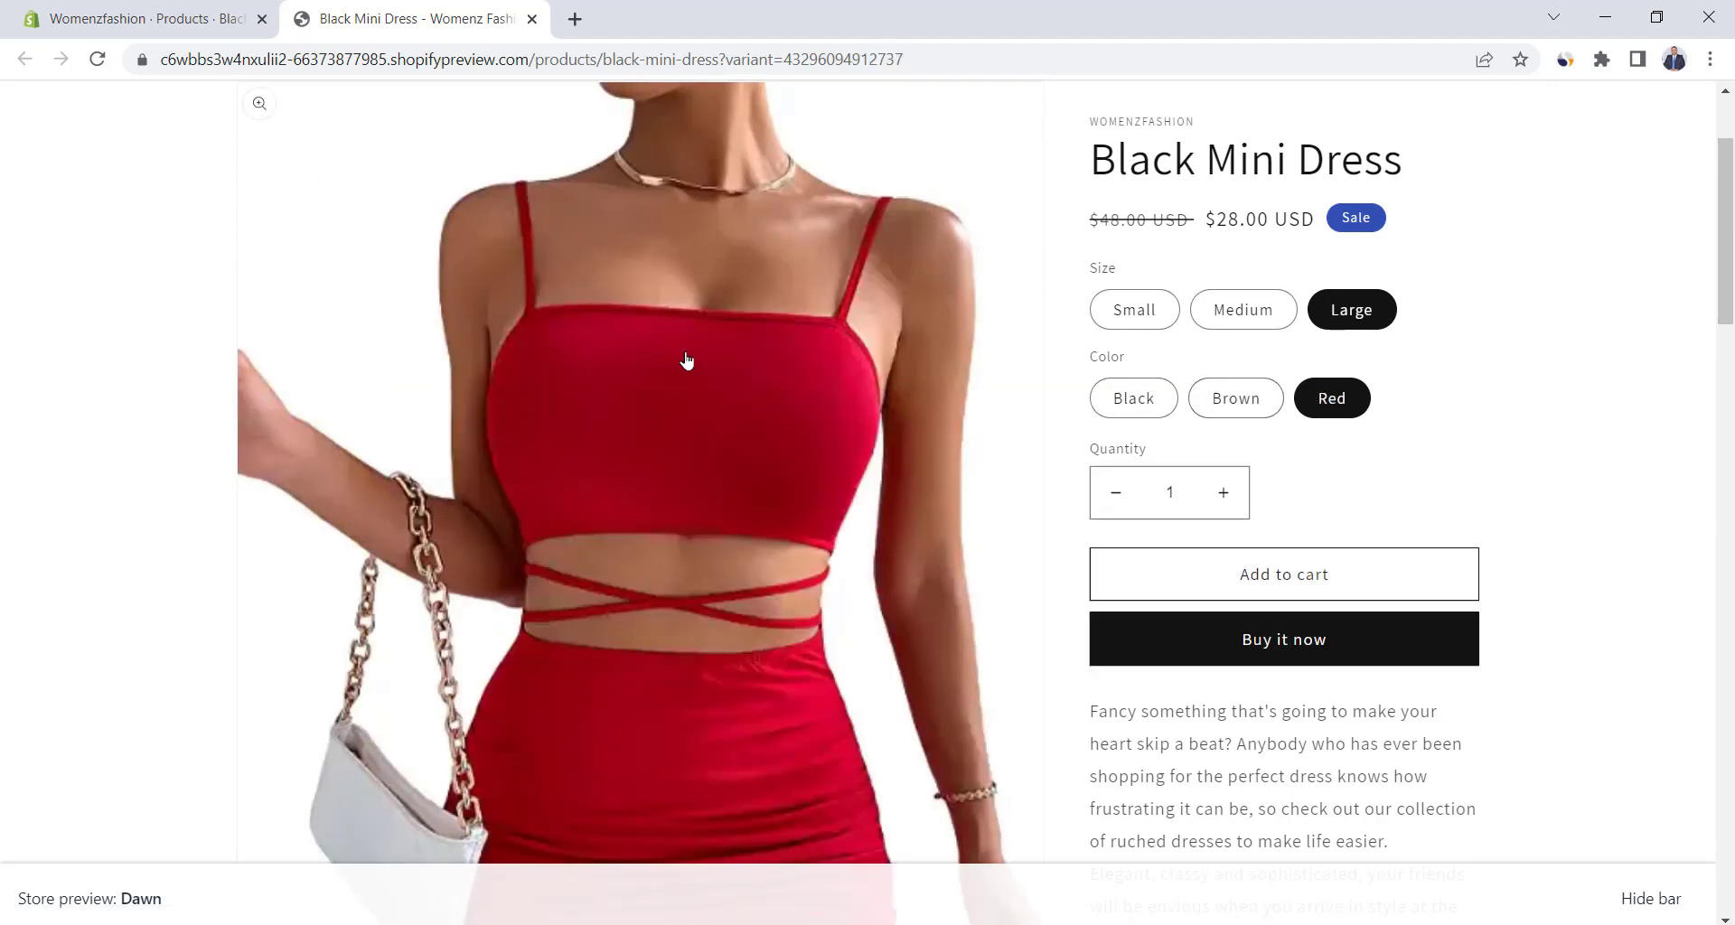
pyautogui.click(1128, 398)
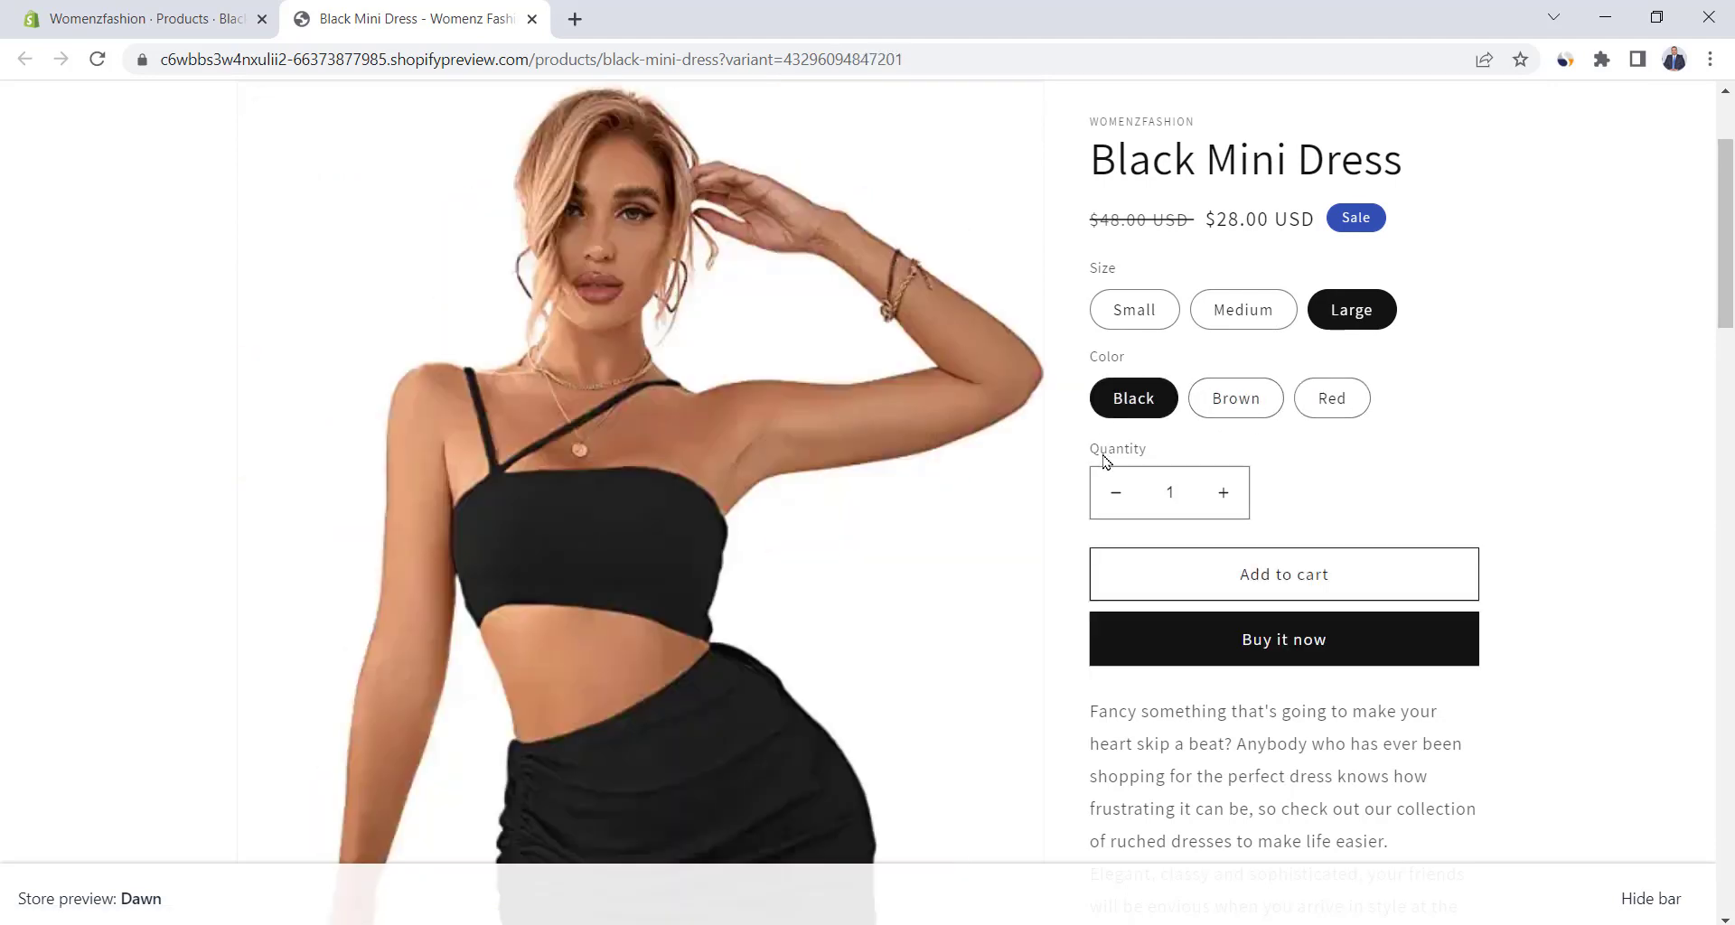
pyautogui.scroll(2, 1630, 290)
pyautogui.hotkey('ctrl', 'w')
pyautogui.scroll(-10, 422, 534)
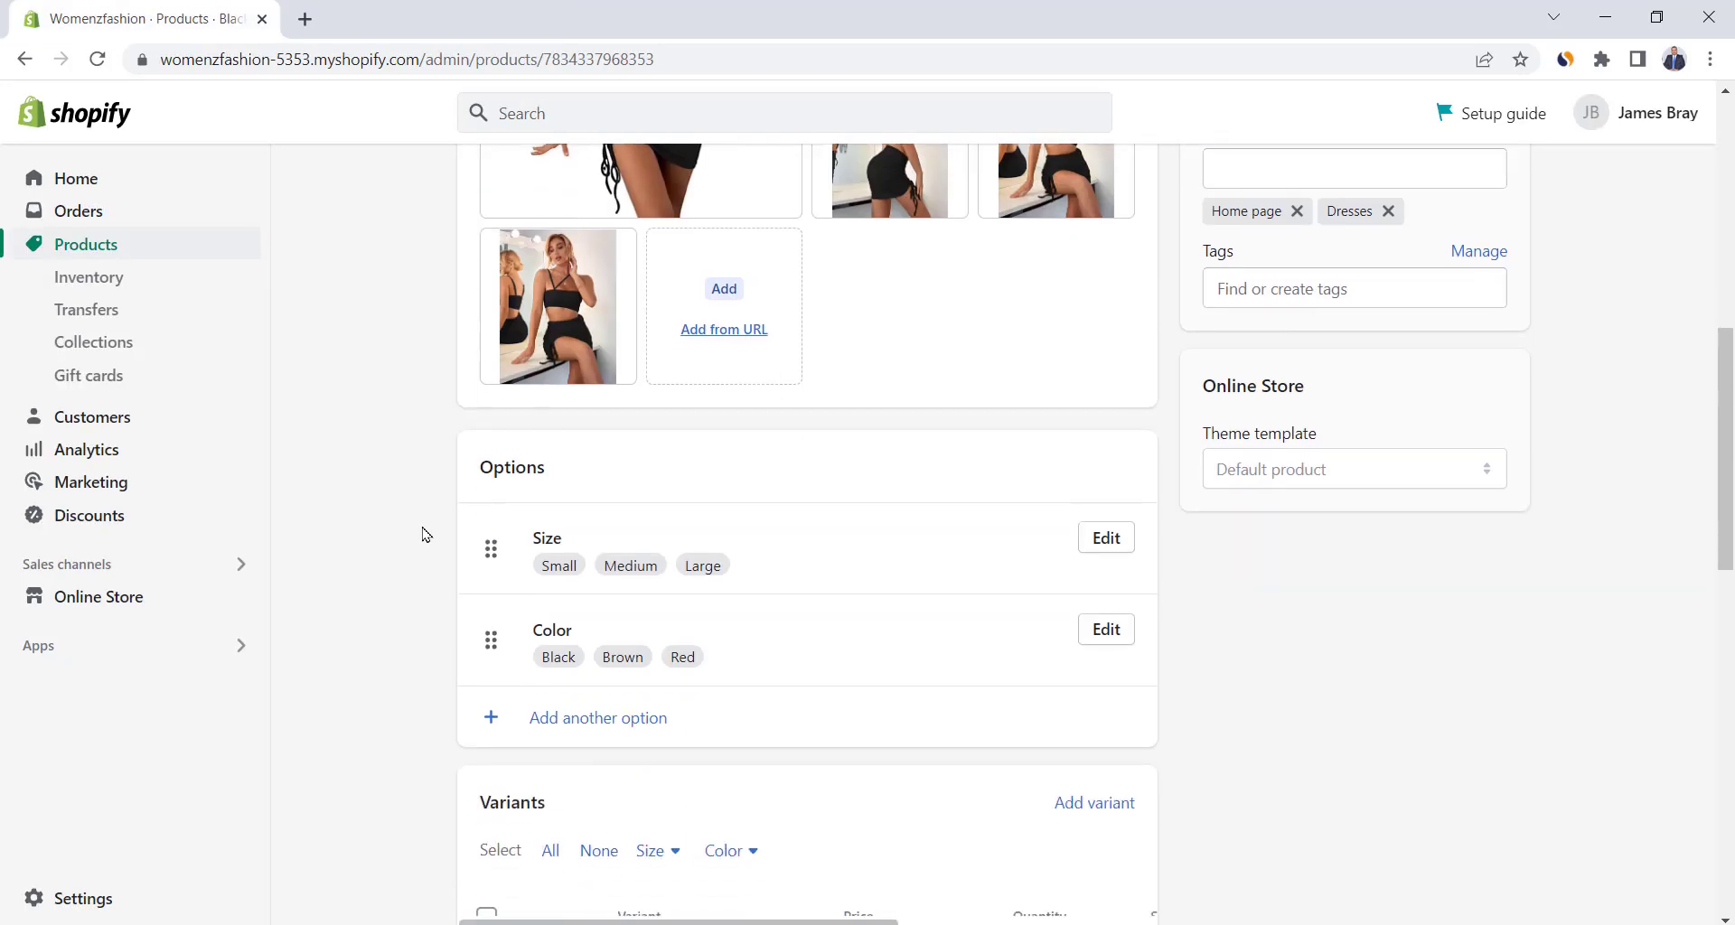
pyautogui.scroll(-4, 422, 534)
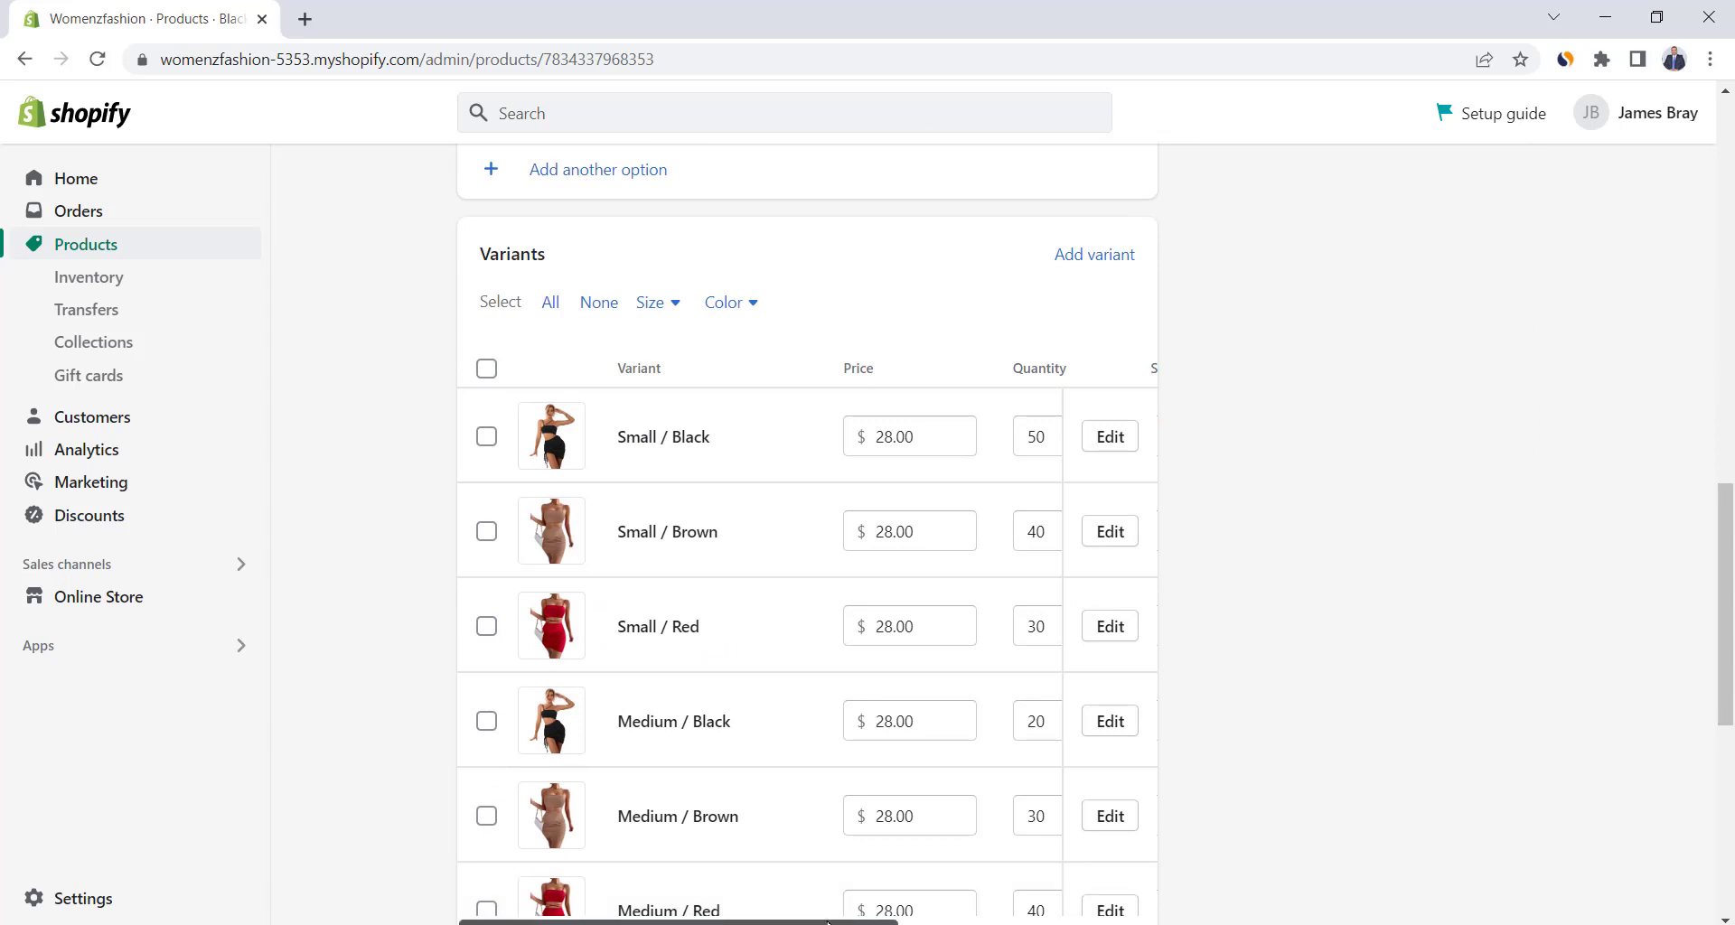
# Review the Small / Brown variant's options, image and pricing, and return to the Black Mini Dress product page.
pyautogui.moveTo(827, 918)
pyautogui.mouseDown()
pyautogui.moveTo(860, 919)
pyautogui.moveTo(828, 919)
pyautogui.mouseUp()
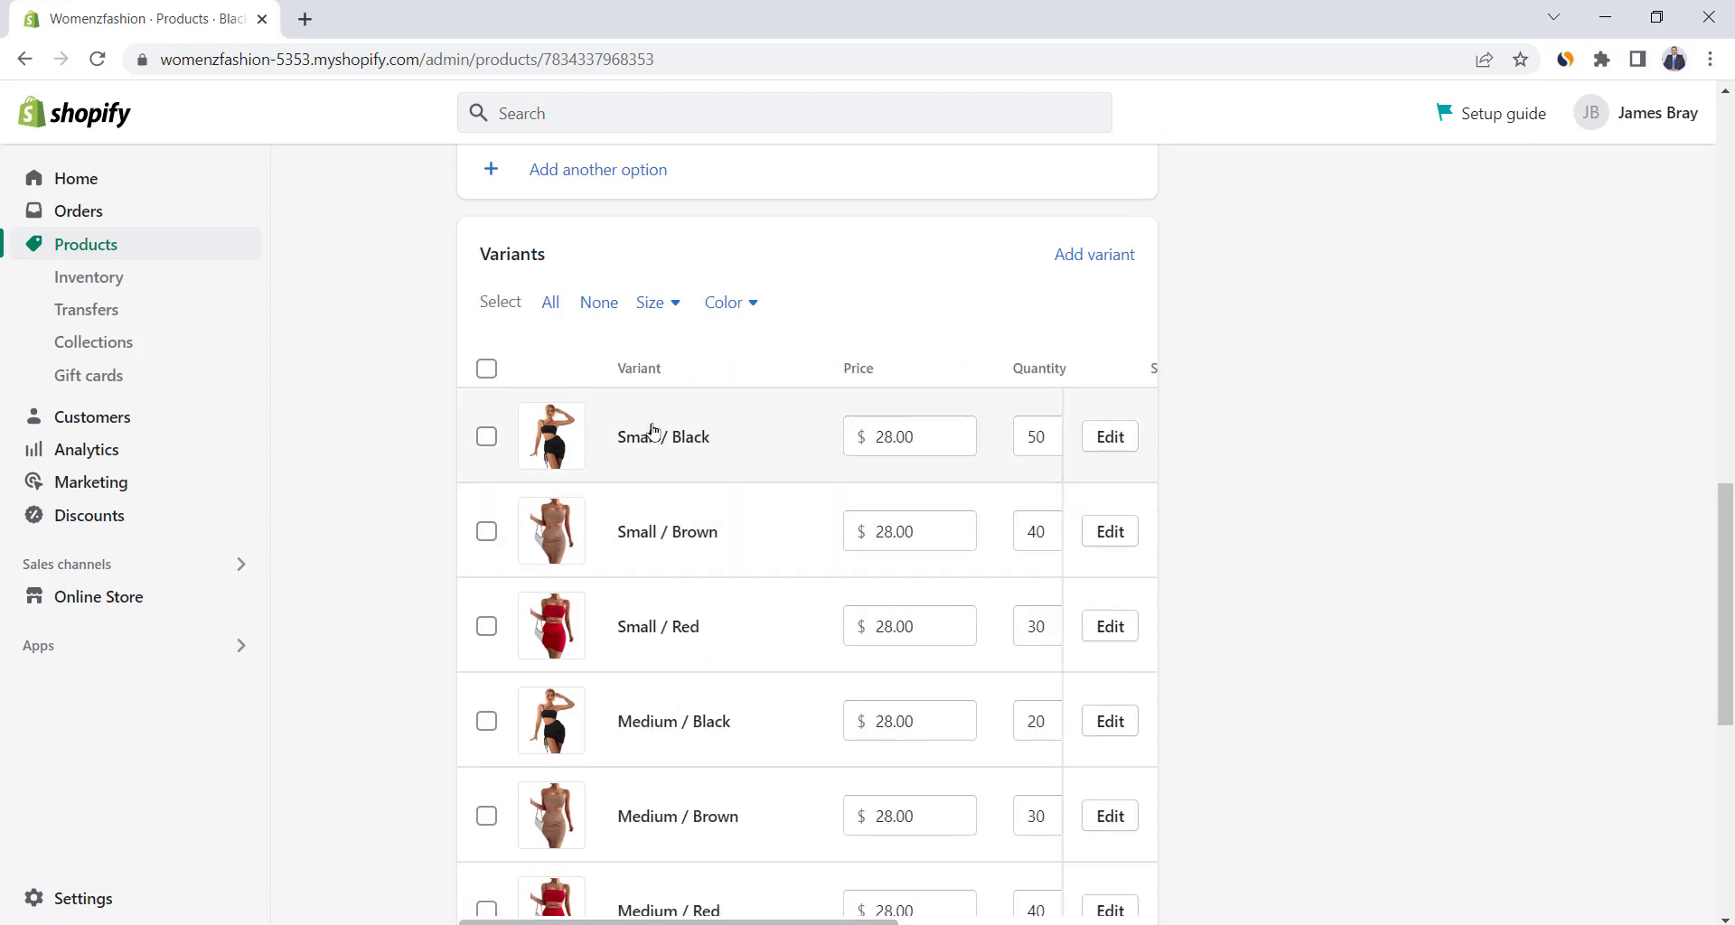
pyautogui.click(1108, 537)
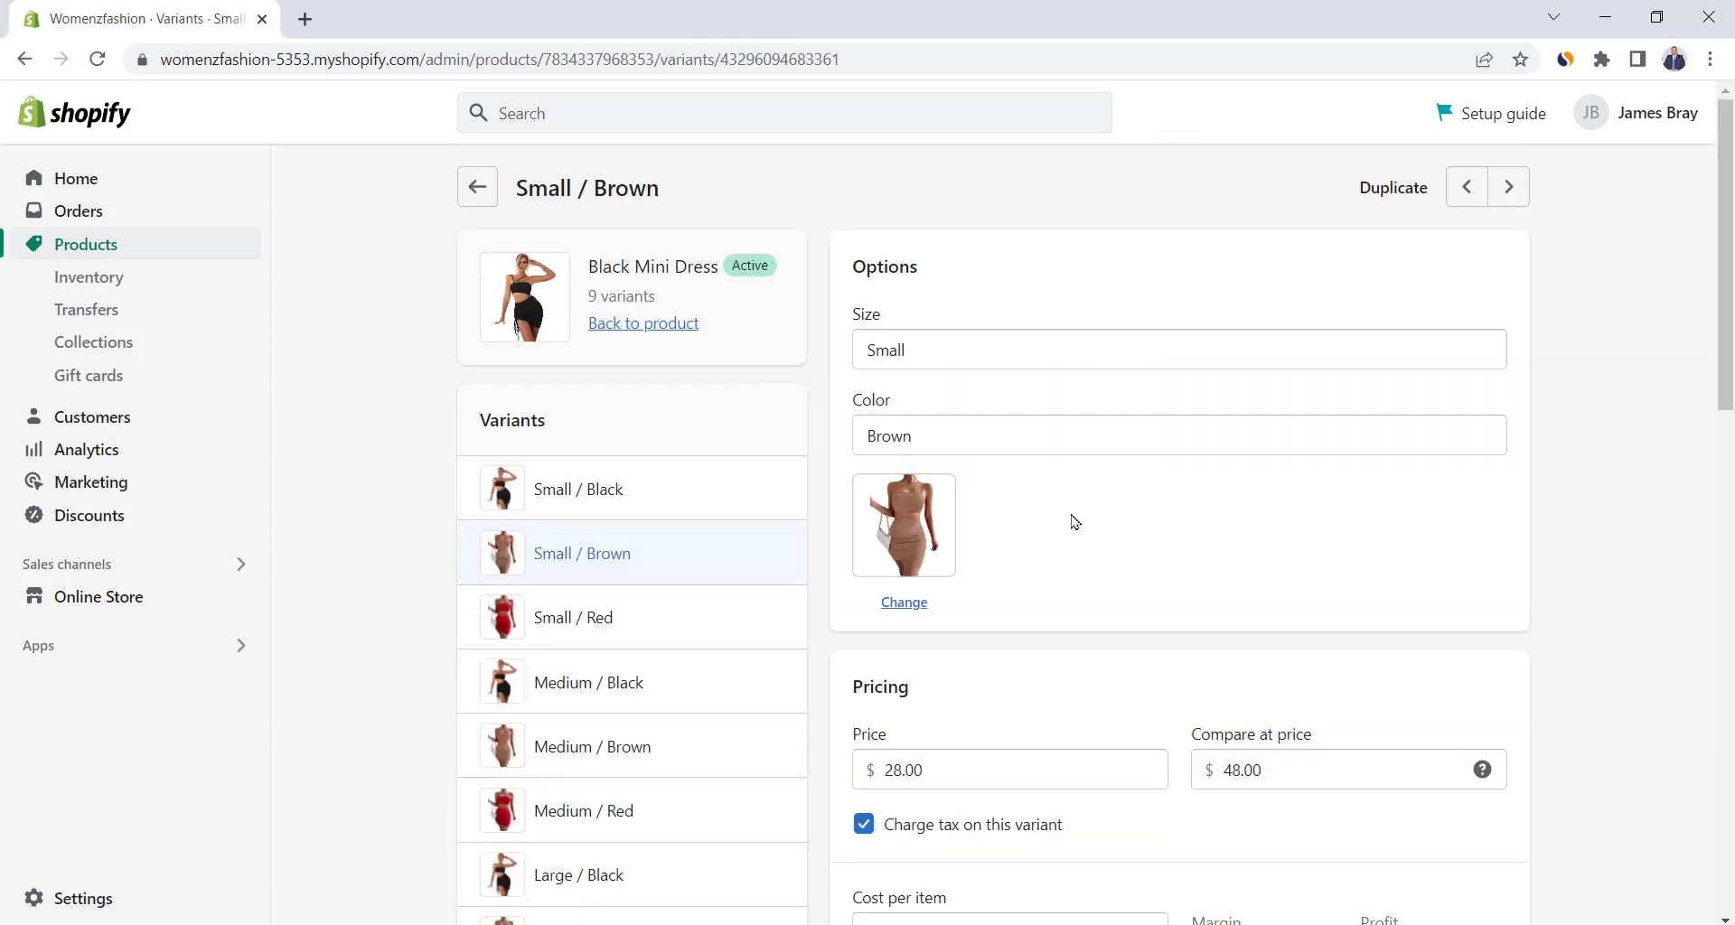
pyautogui.scroll(-3, 1066, 510)
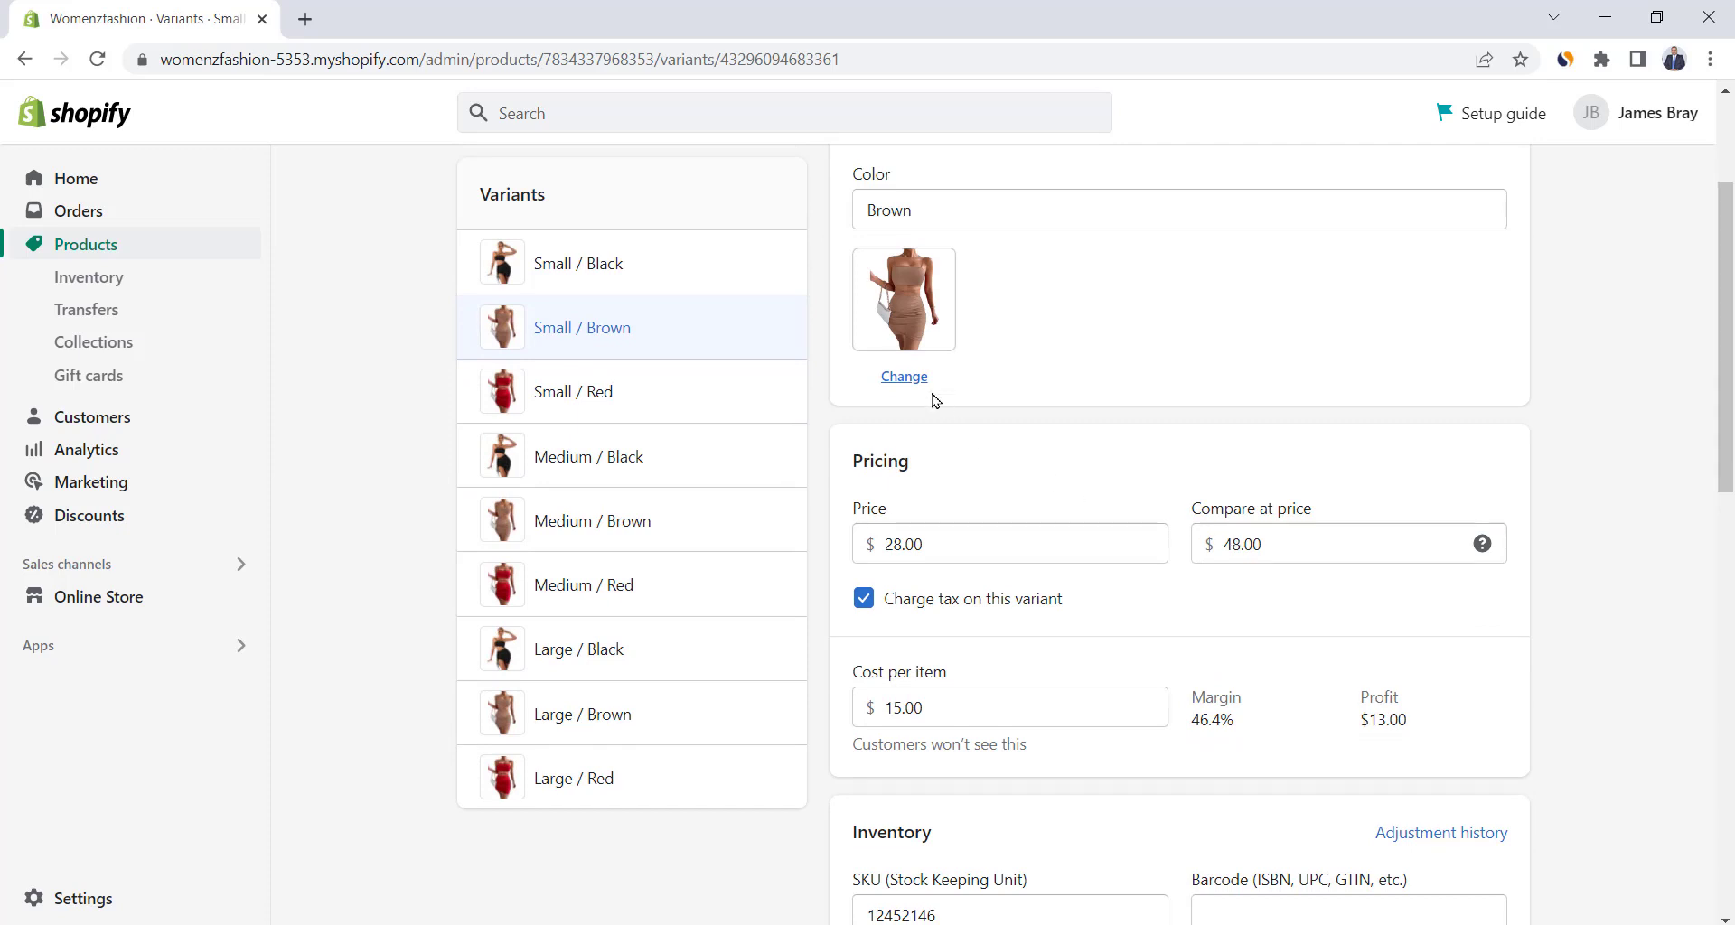
pyautogui.scroll(3, 935, 401)
pyautogui.click(469, 172)
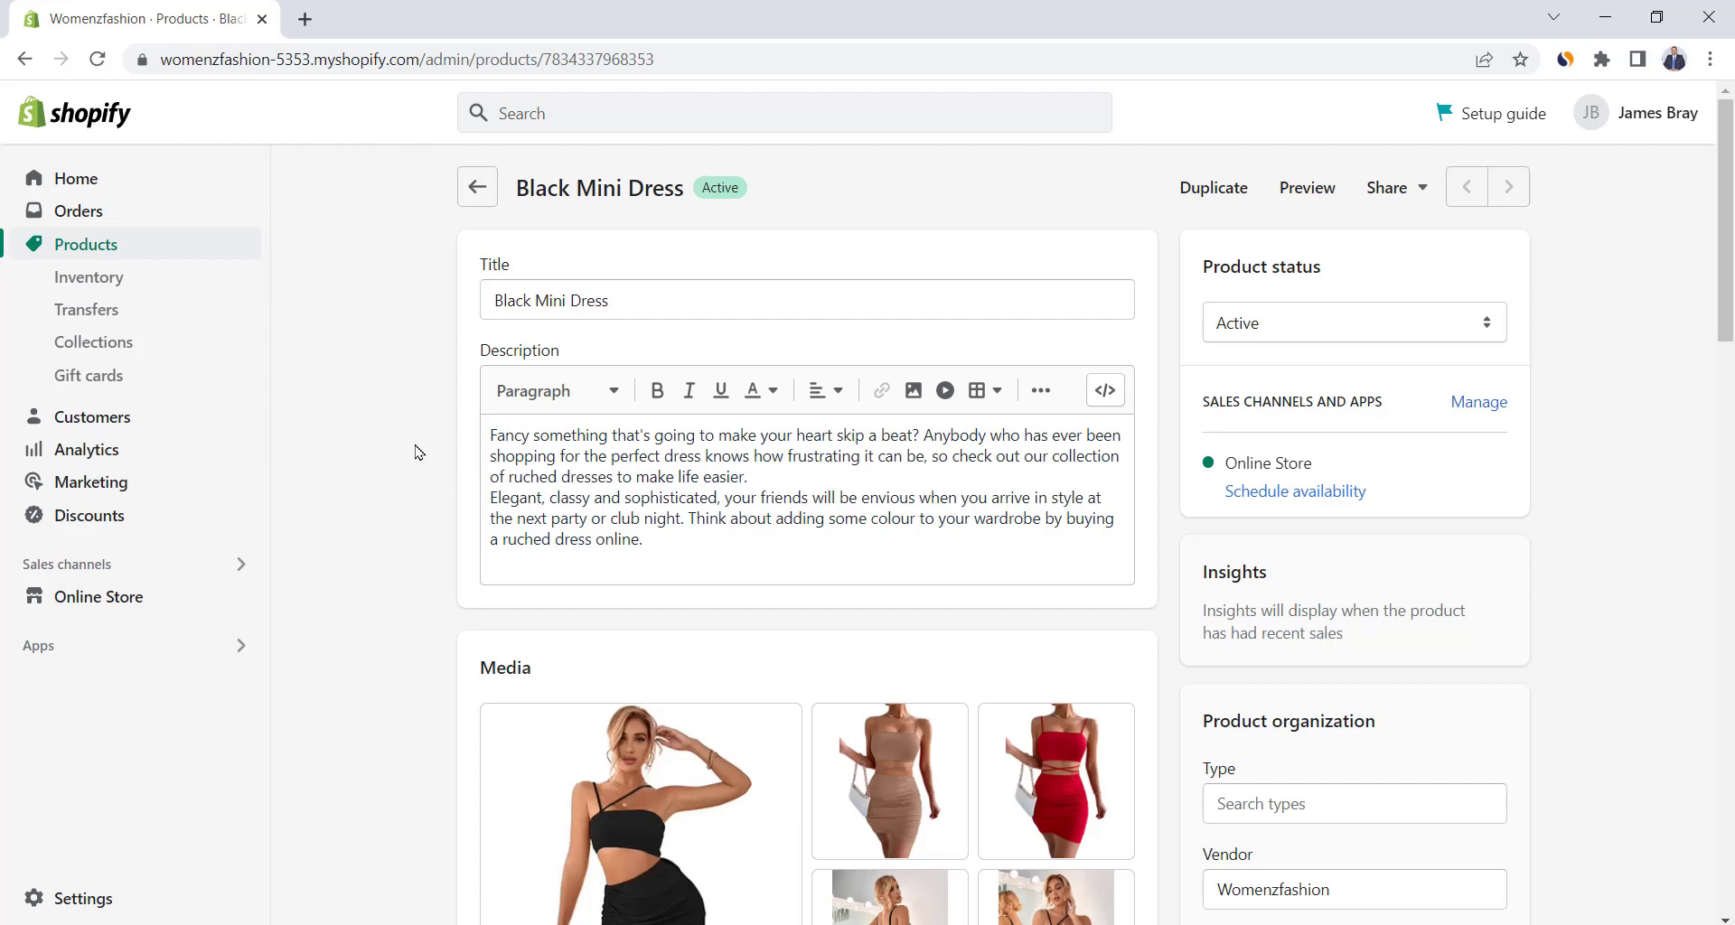
pyautogui.scroll(-4, 418, 451)
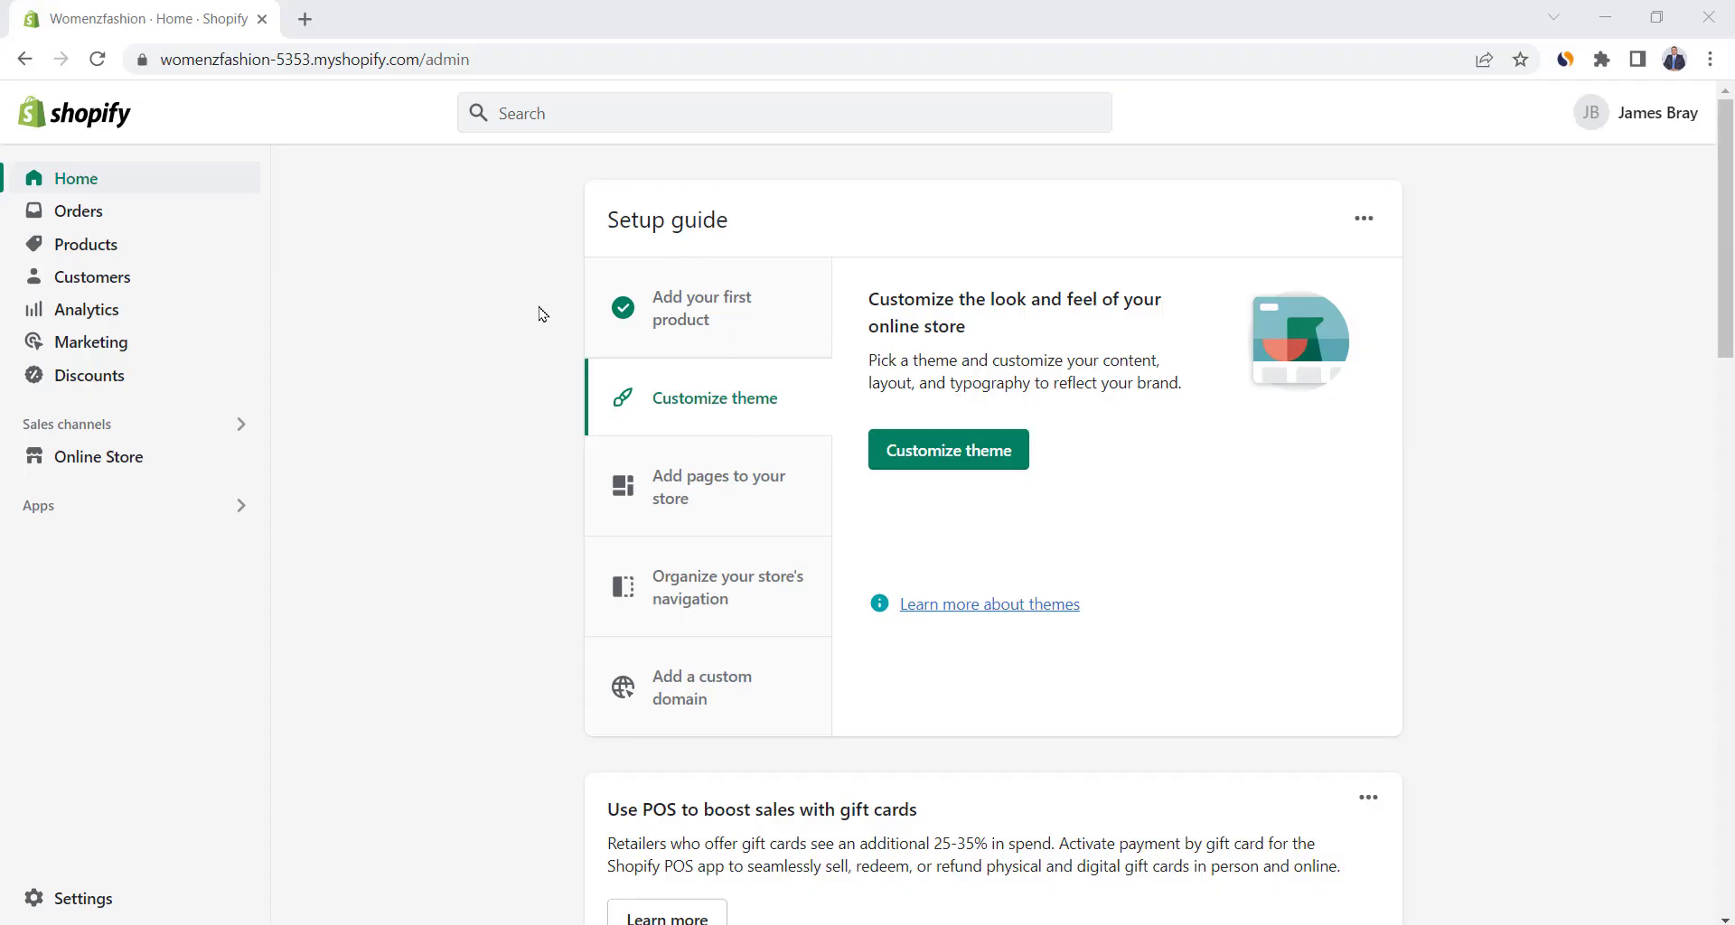
# Open the online store's themes and review the current Dawn theme and the theme library.
pyautogui.click(102, 457)
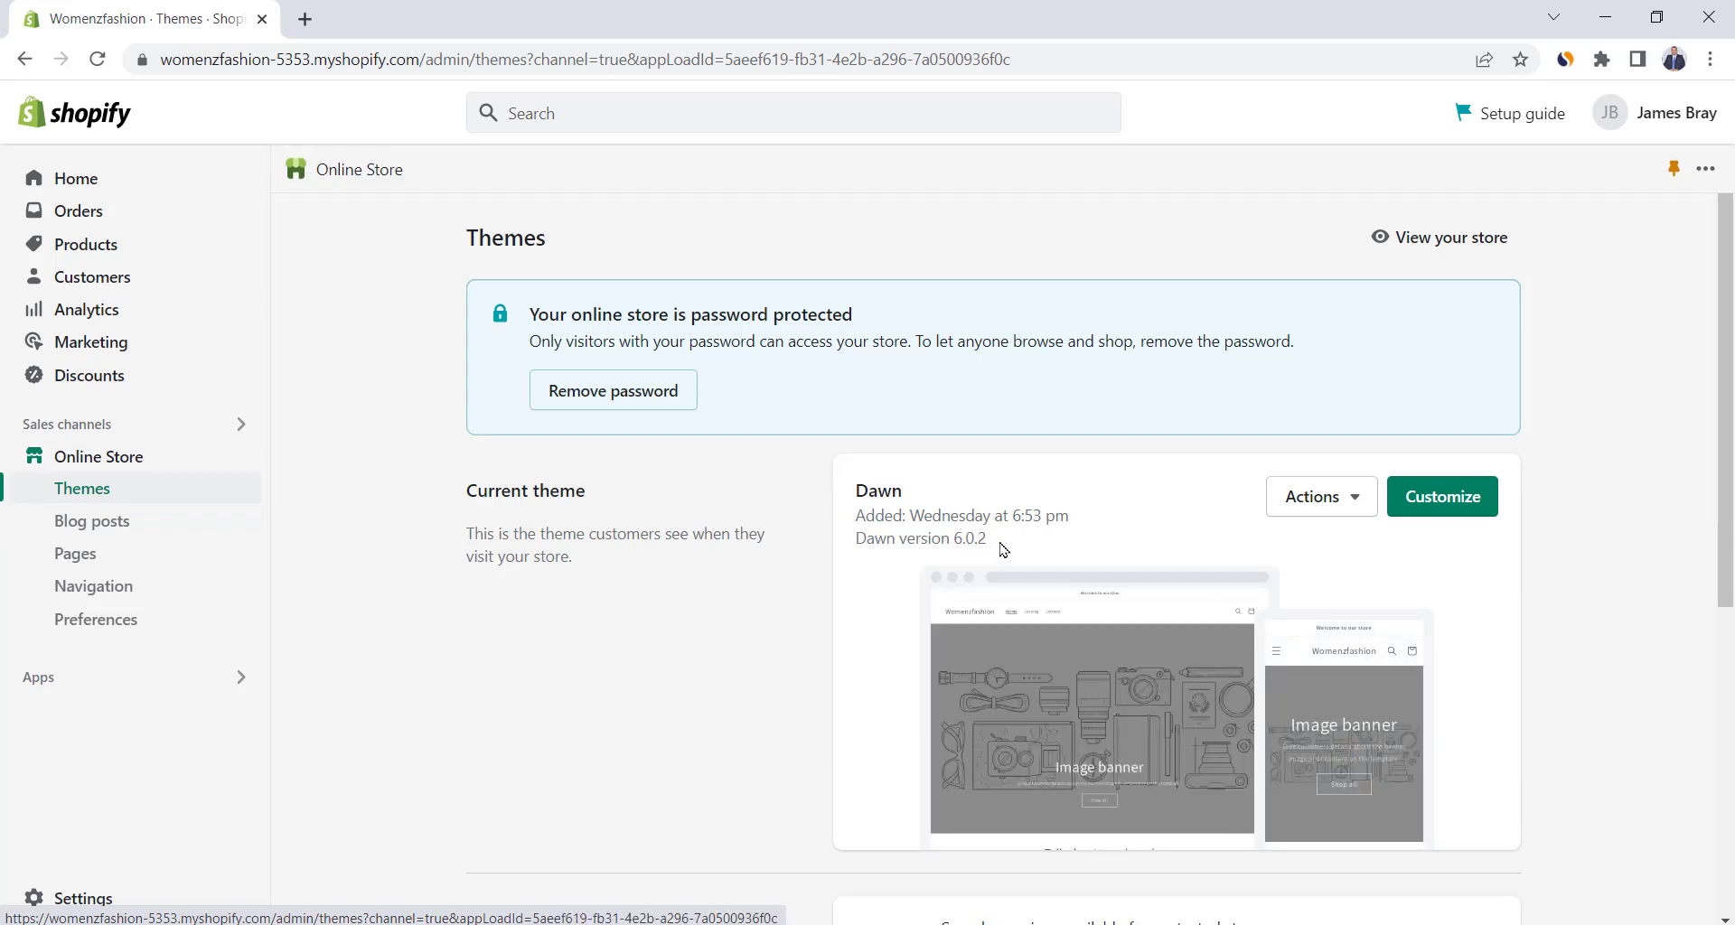
pyautogui.moveTo(999, 542); pyautogui.dragTo(869, 494)
pyautogui.doubleClick(869, 493)
pyautogui.click(921, 491)
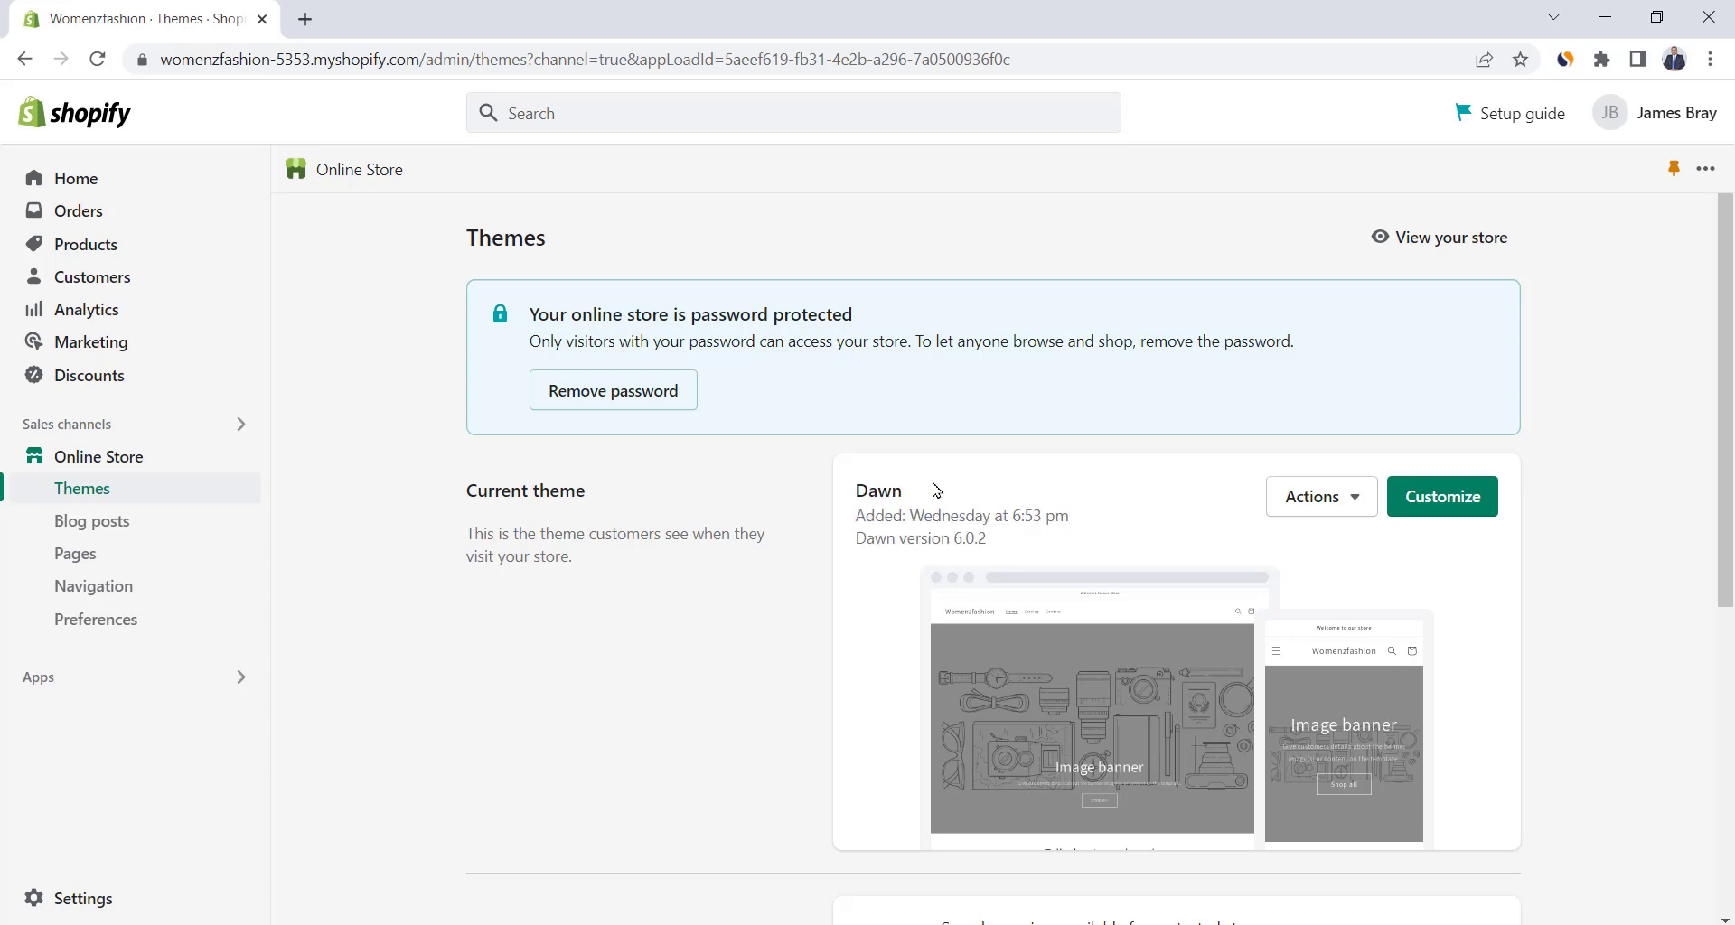
pyautogui.scroll(-6, 1043, 492)
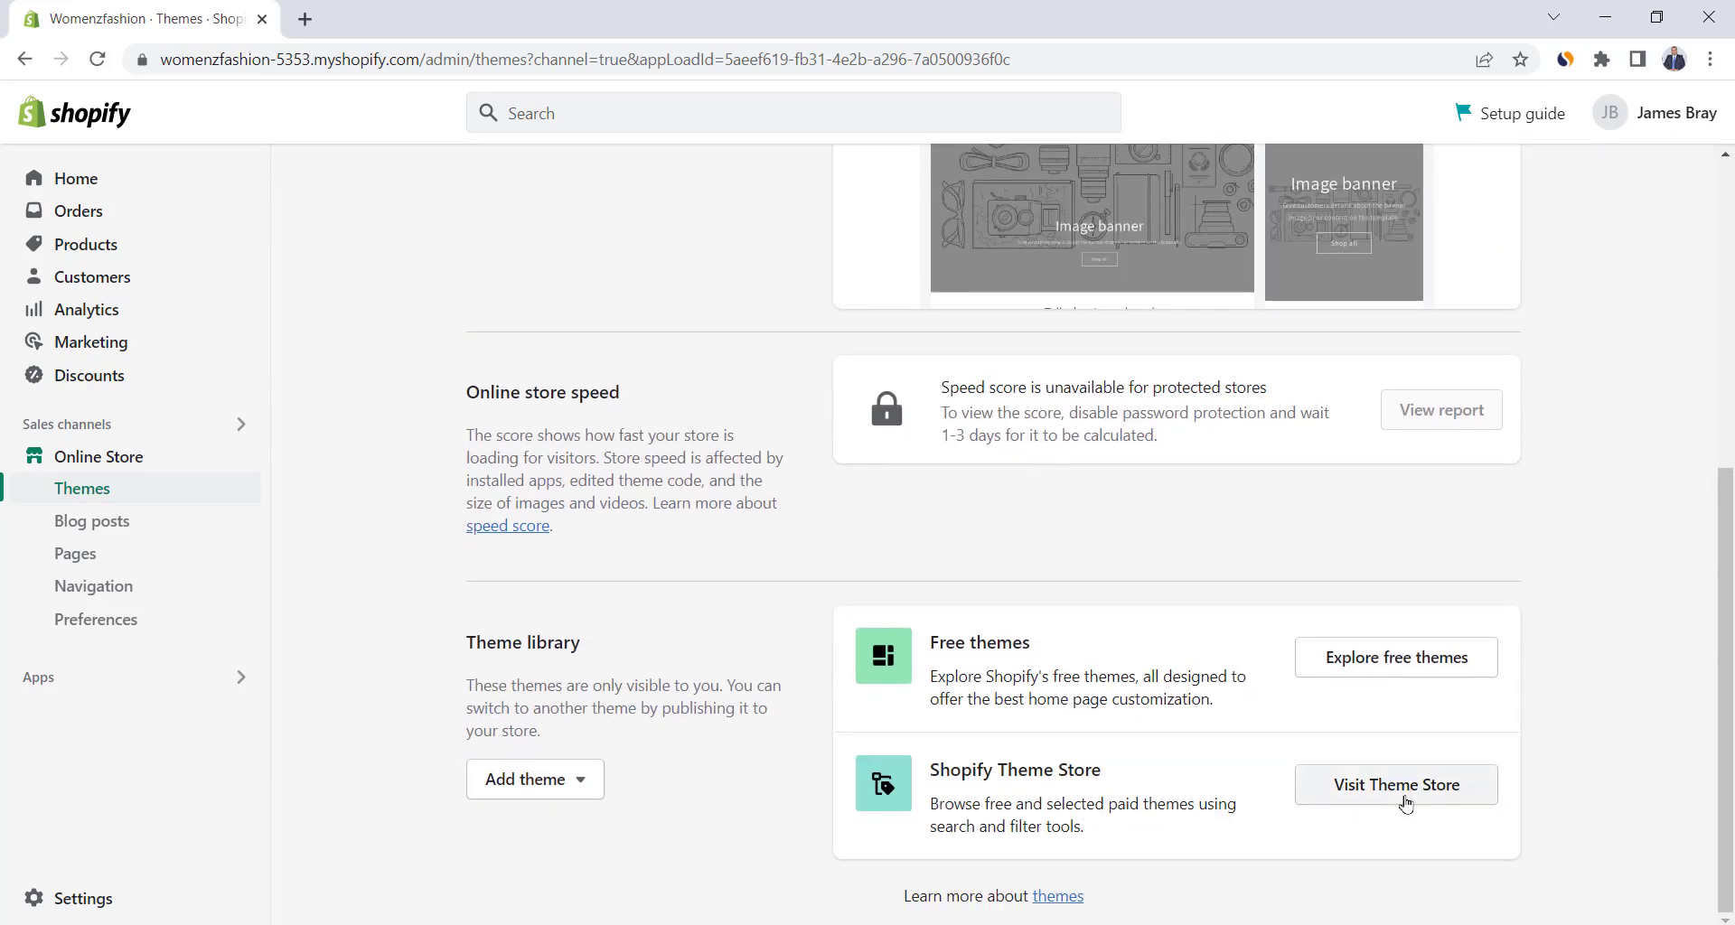
# Browse the Shopify Theme Store, preview the Empire theme's demo store, and return to the store's themes page.
pyautogui.click(1405, 804)
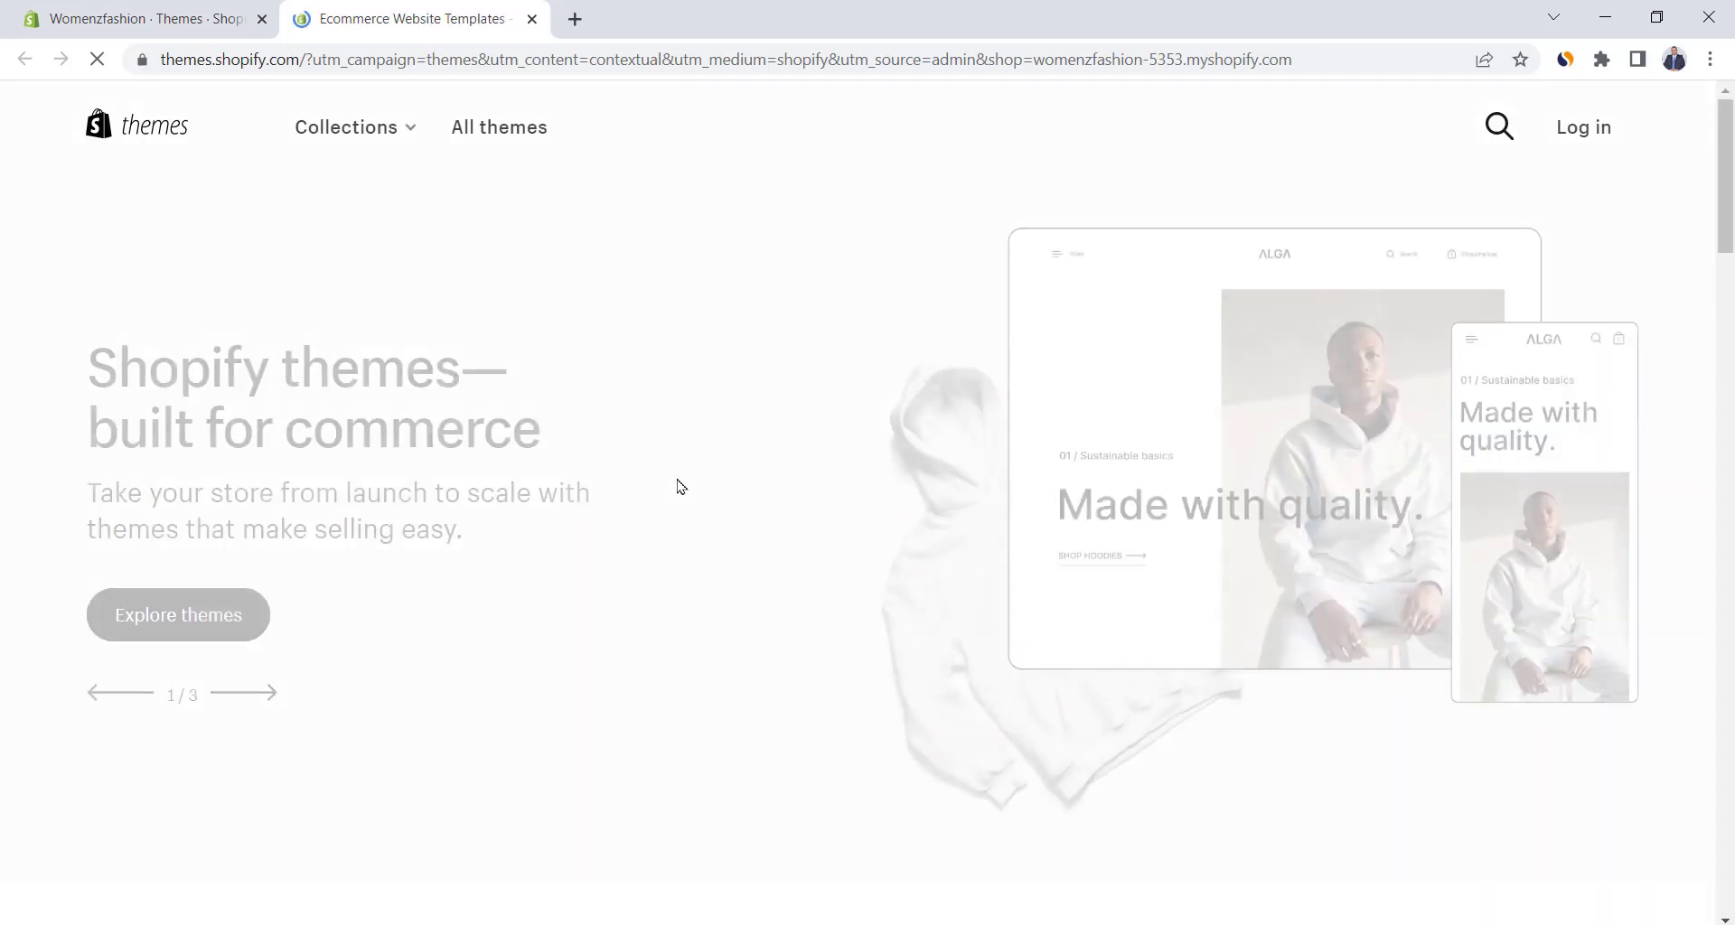
pyautogui.scroll(-15, 762, 381)
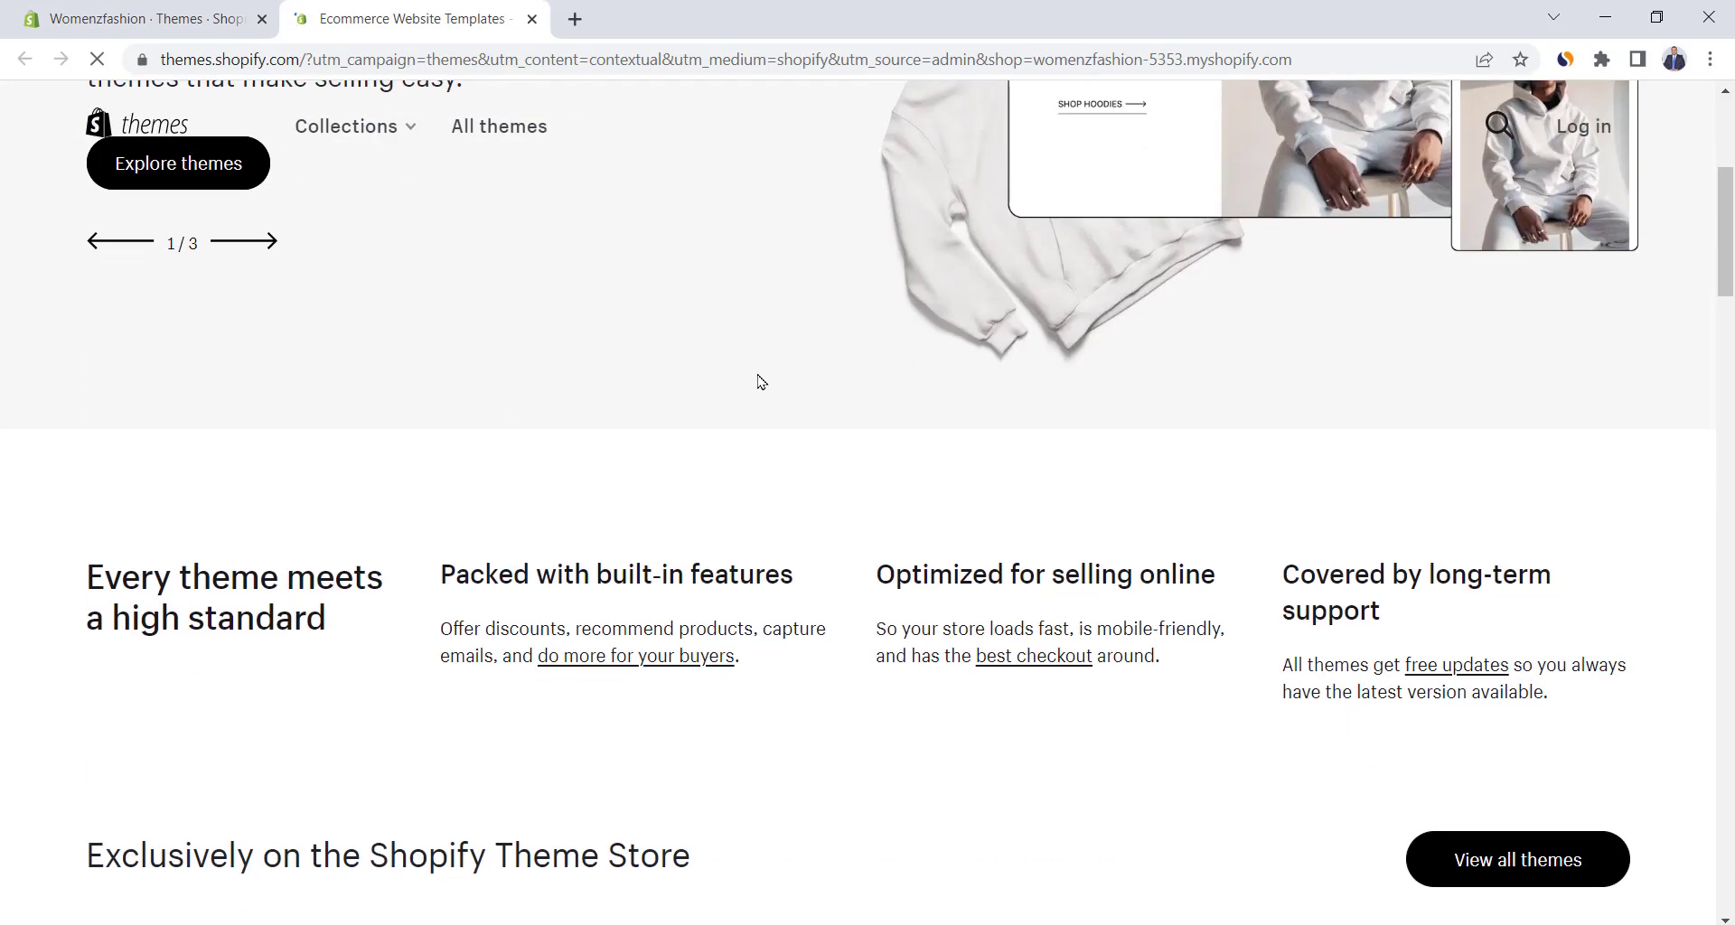
pyautogui.scroll(-4, 754, 398)
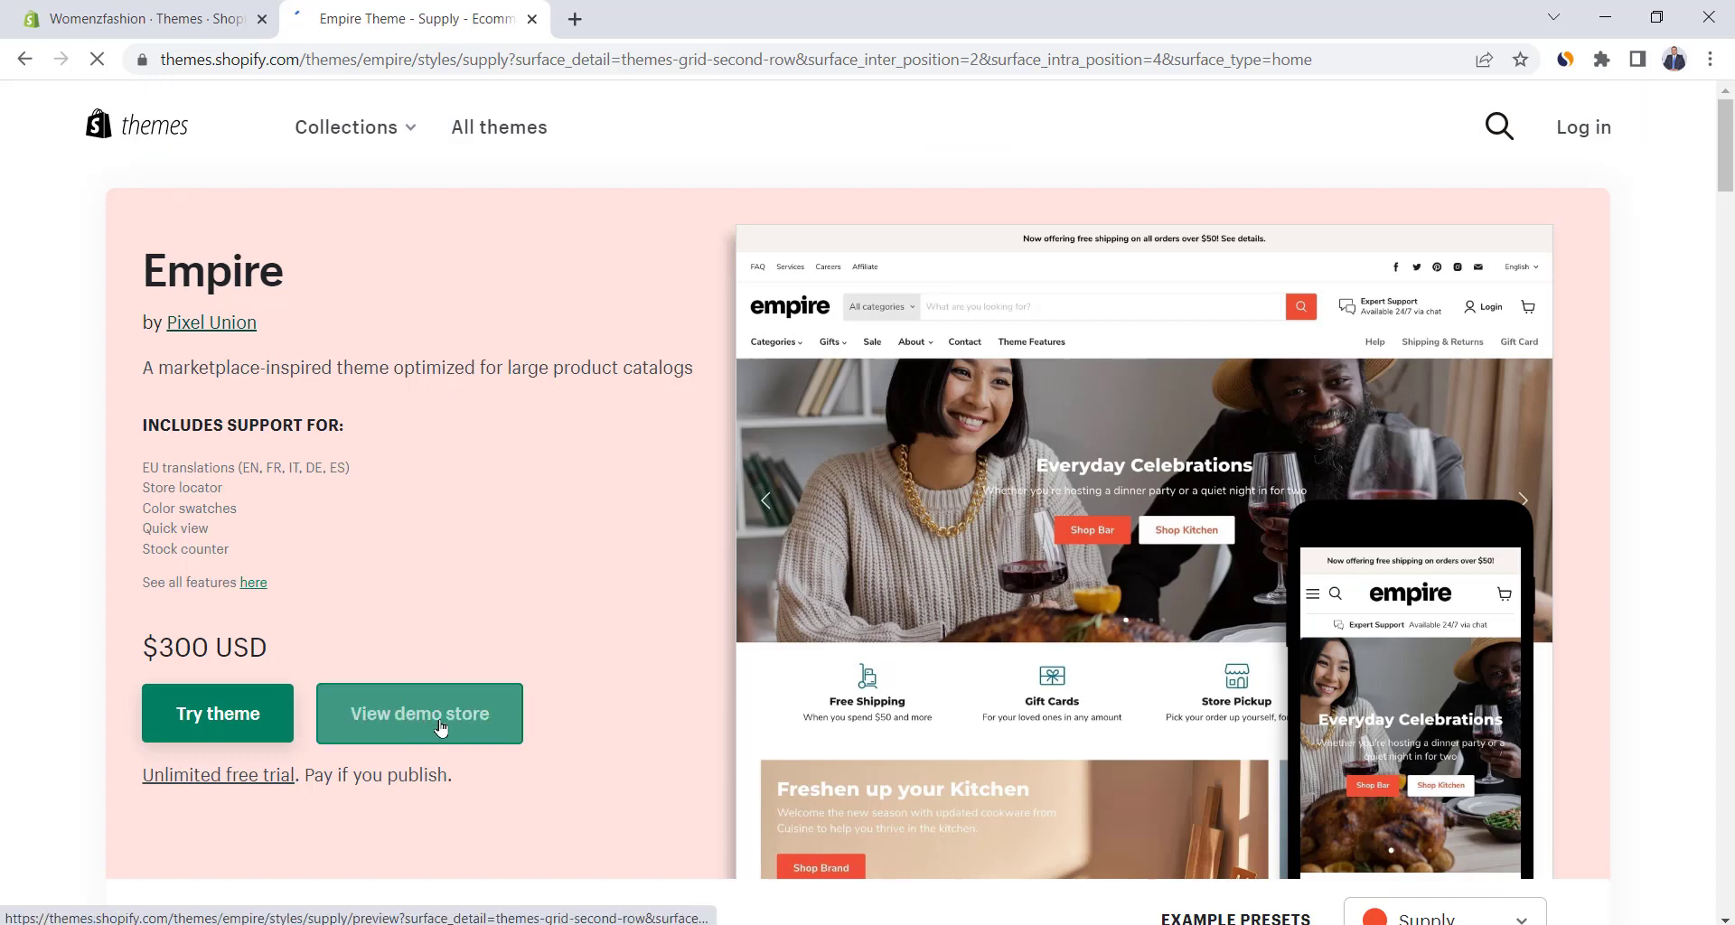
pyautogui.click(440, 728)
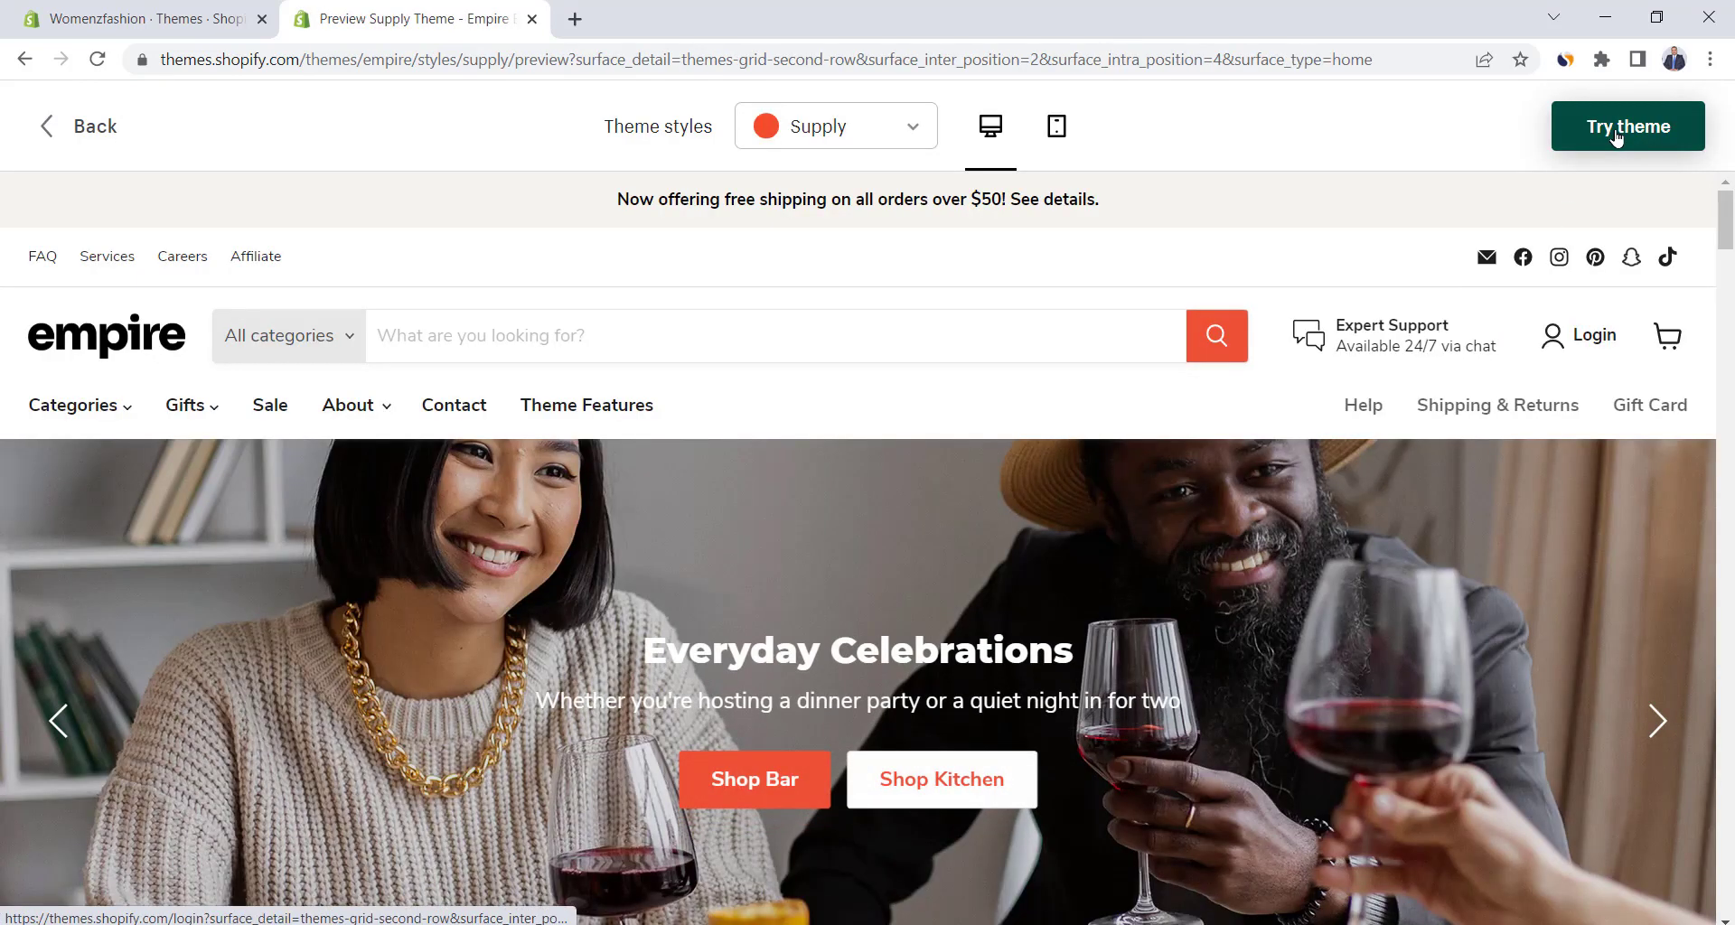
pyautogui.click(532, 19)
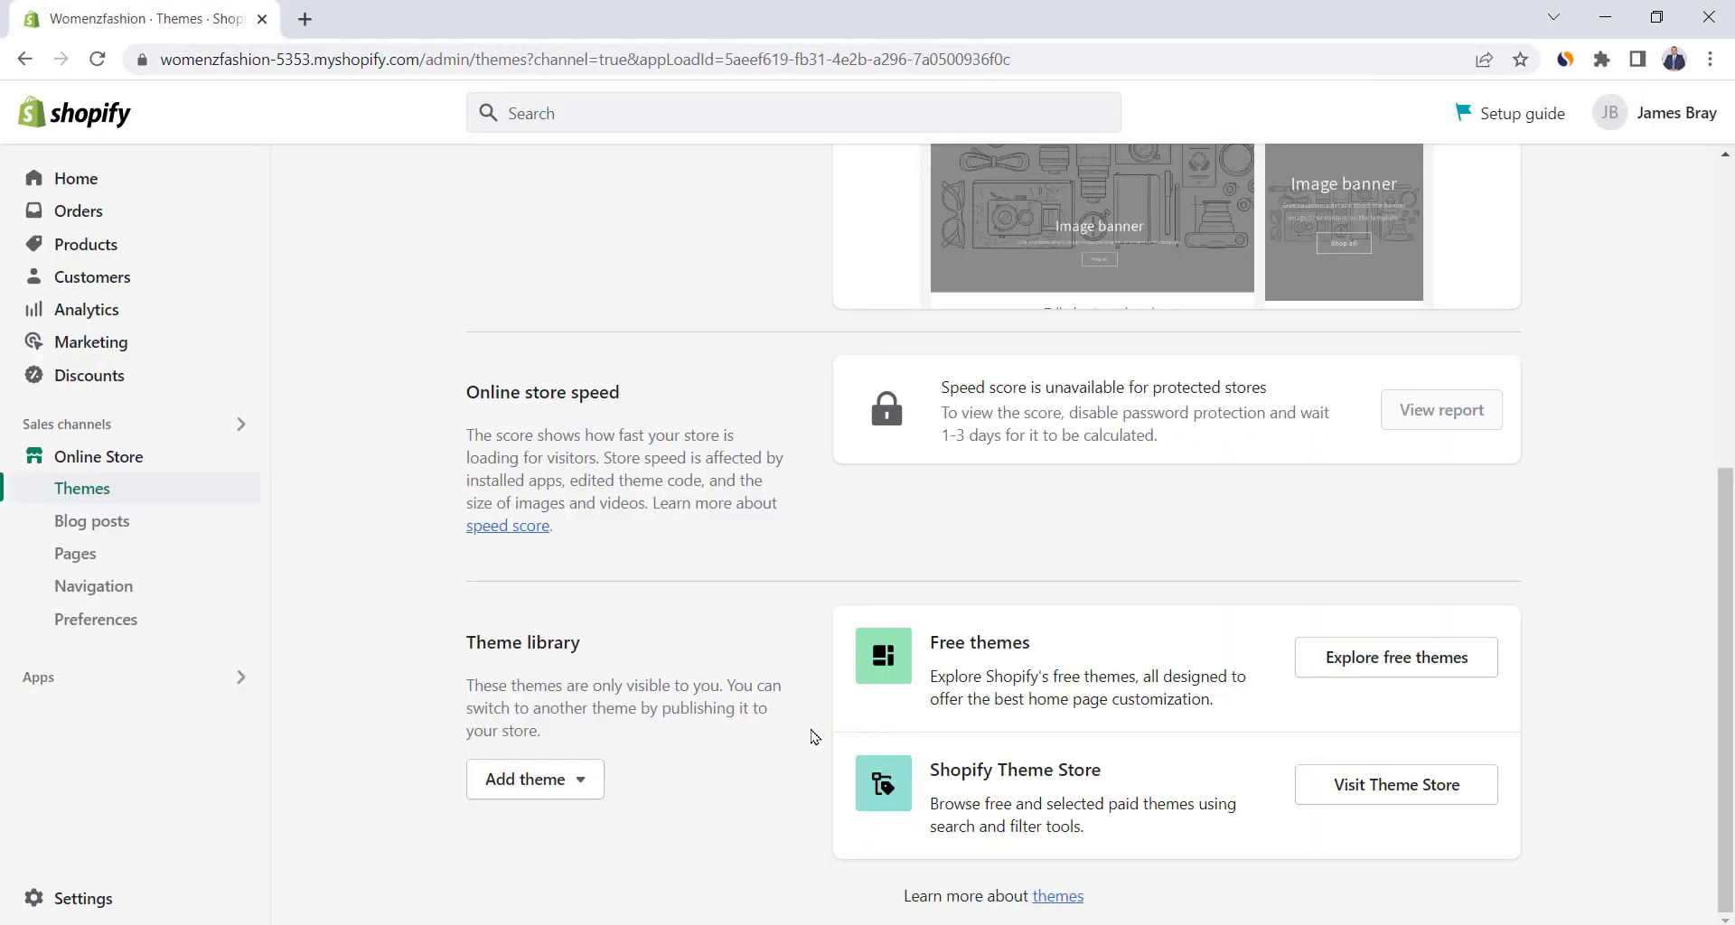
# Open the current Dawn theme for customization.
pyautogui.scroll(6, 811, 737)
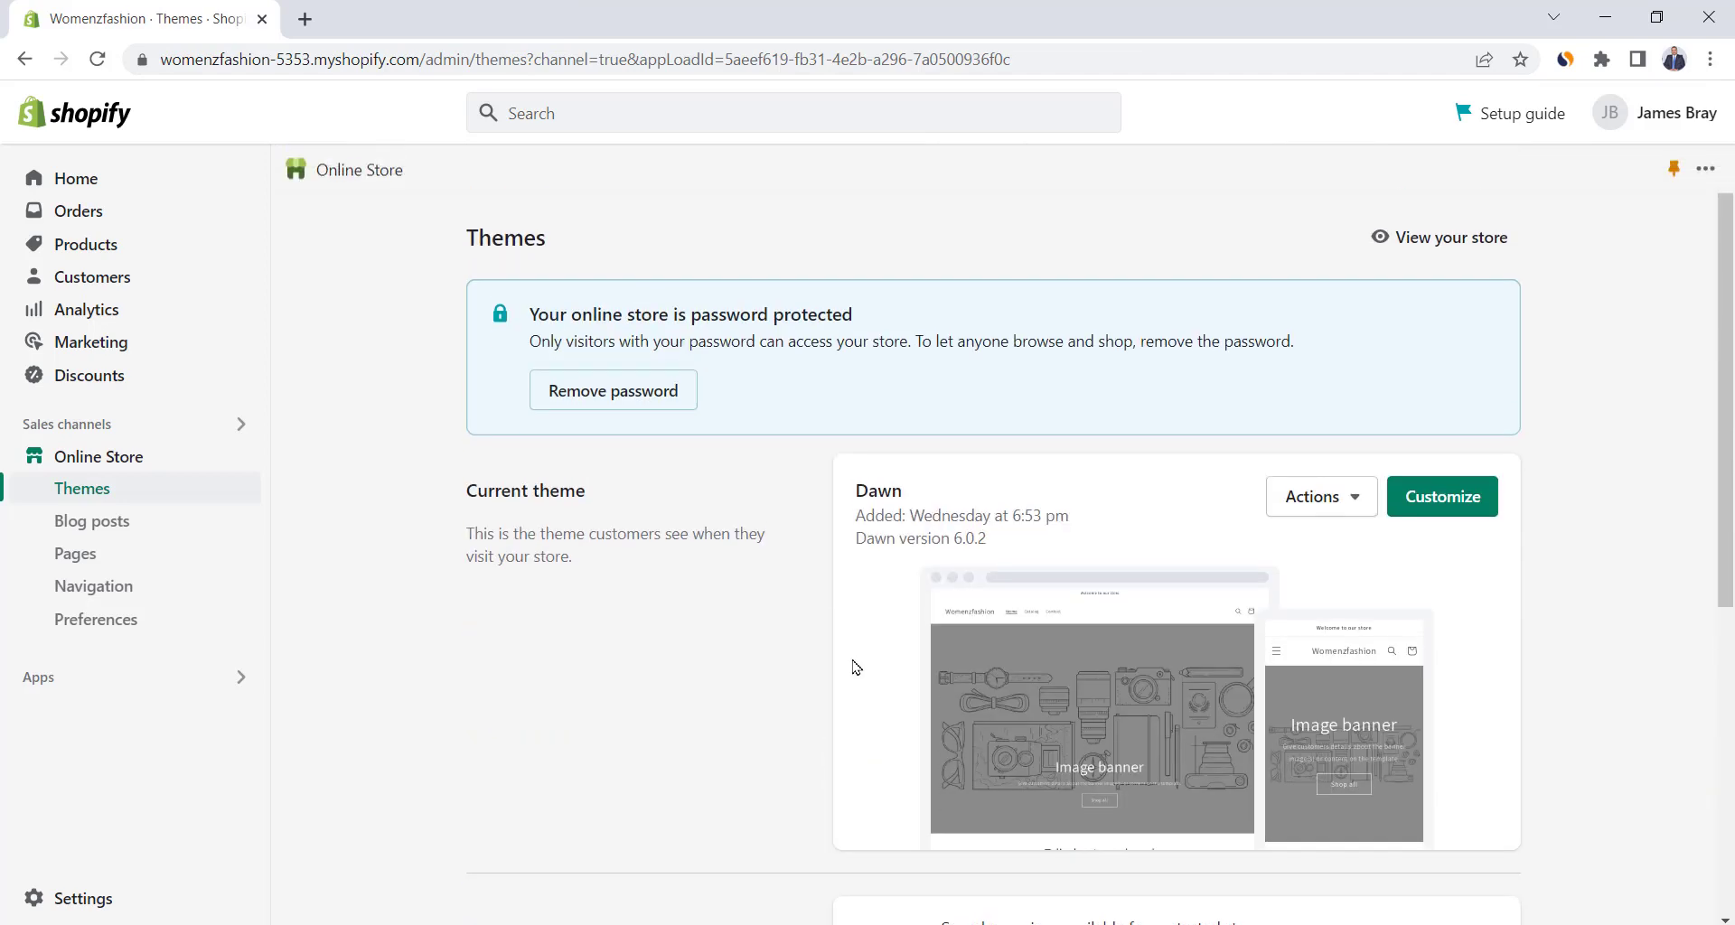
pyautogui.doubleClick(885, 489)
pyautogui.click(963, 506)
pyautogui.click(1444, 517)
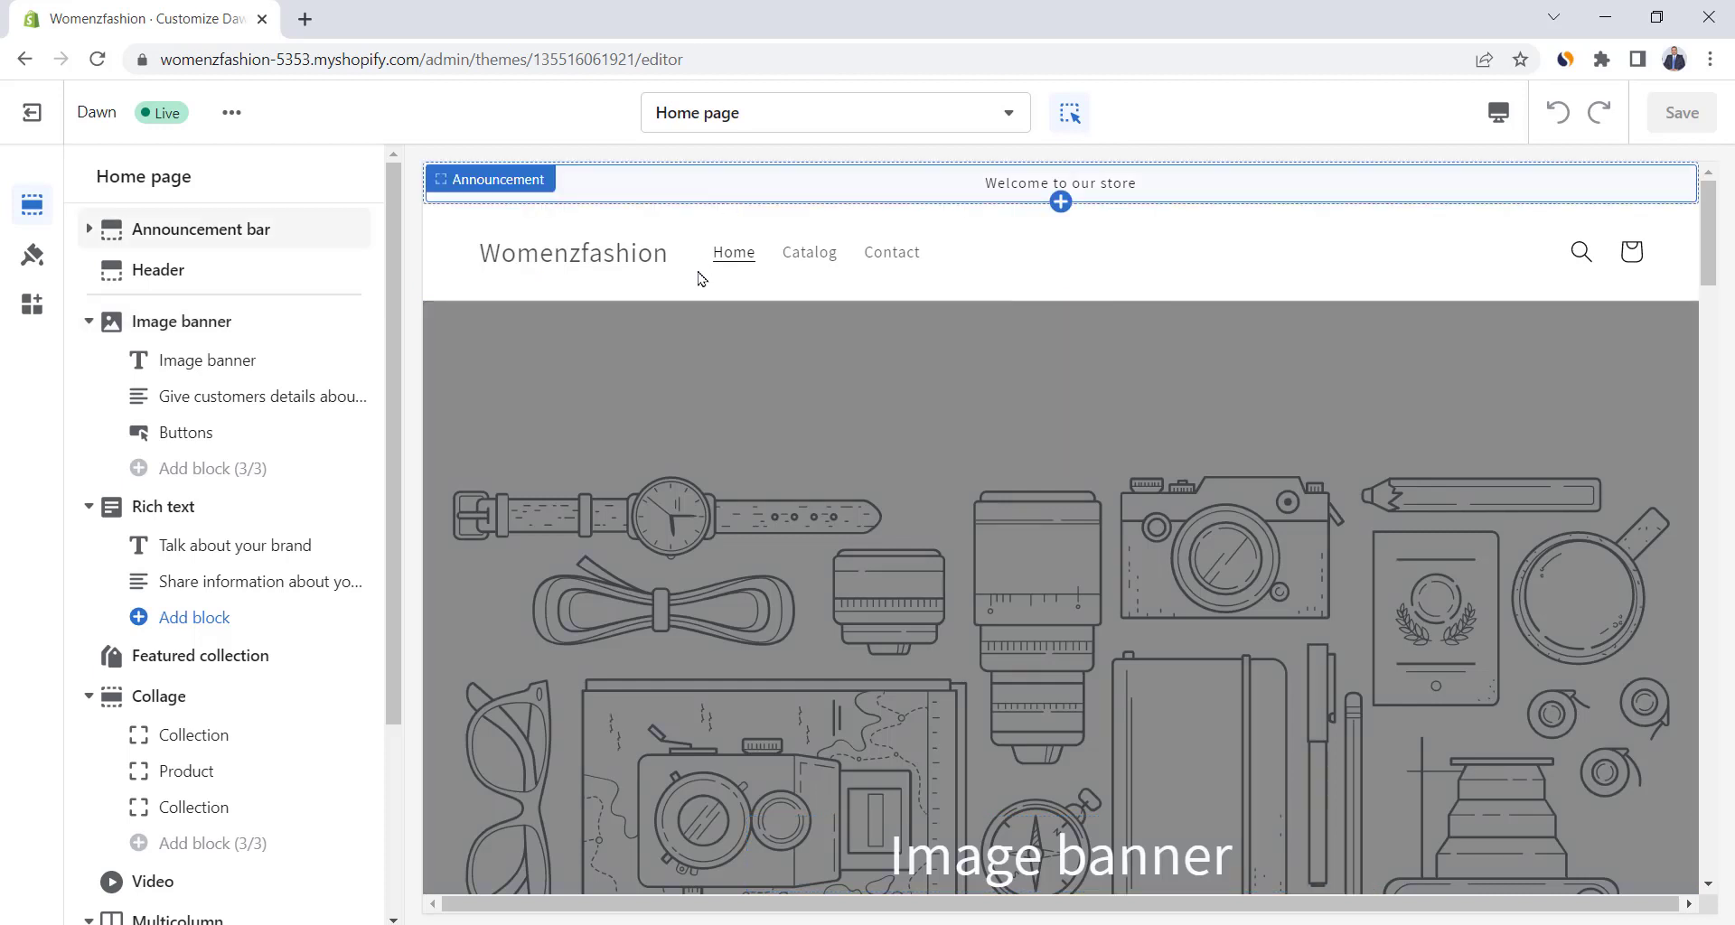
# Look through the list of store page templates and preview the home page in the mobile view, returning to the desktop view.
pyautogui.click(897, 123)
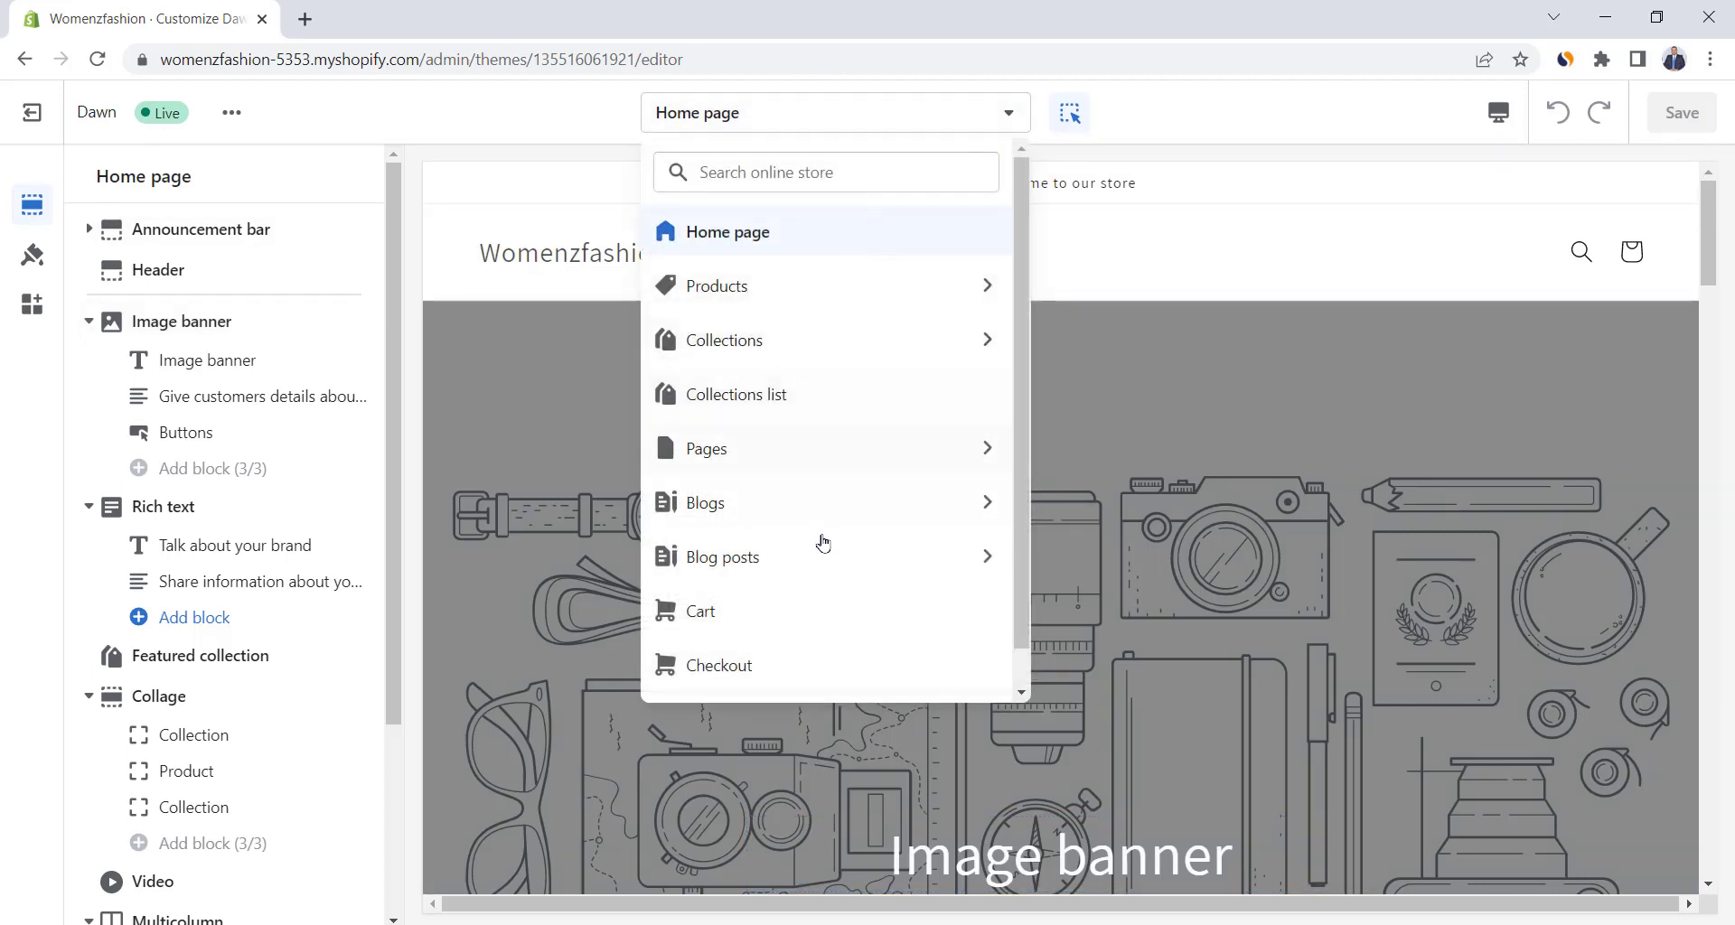
pyautogui.click(1084, 237)
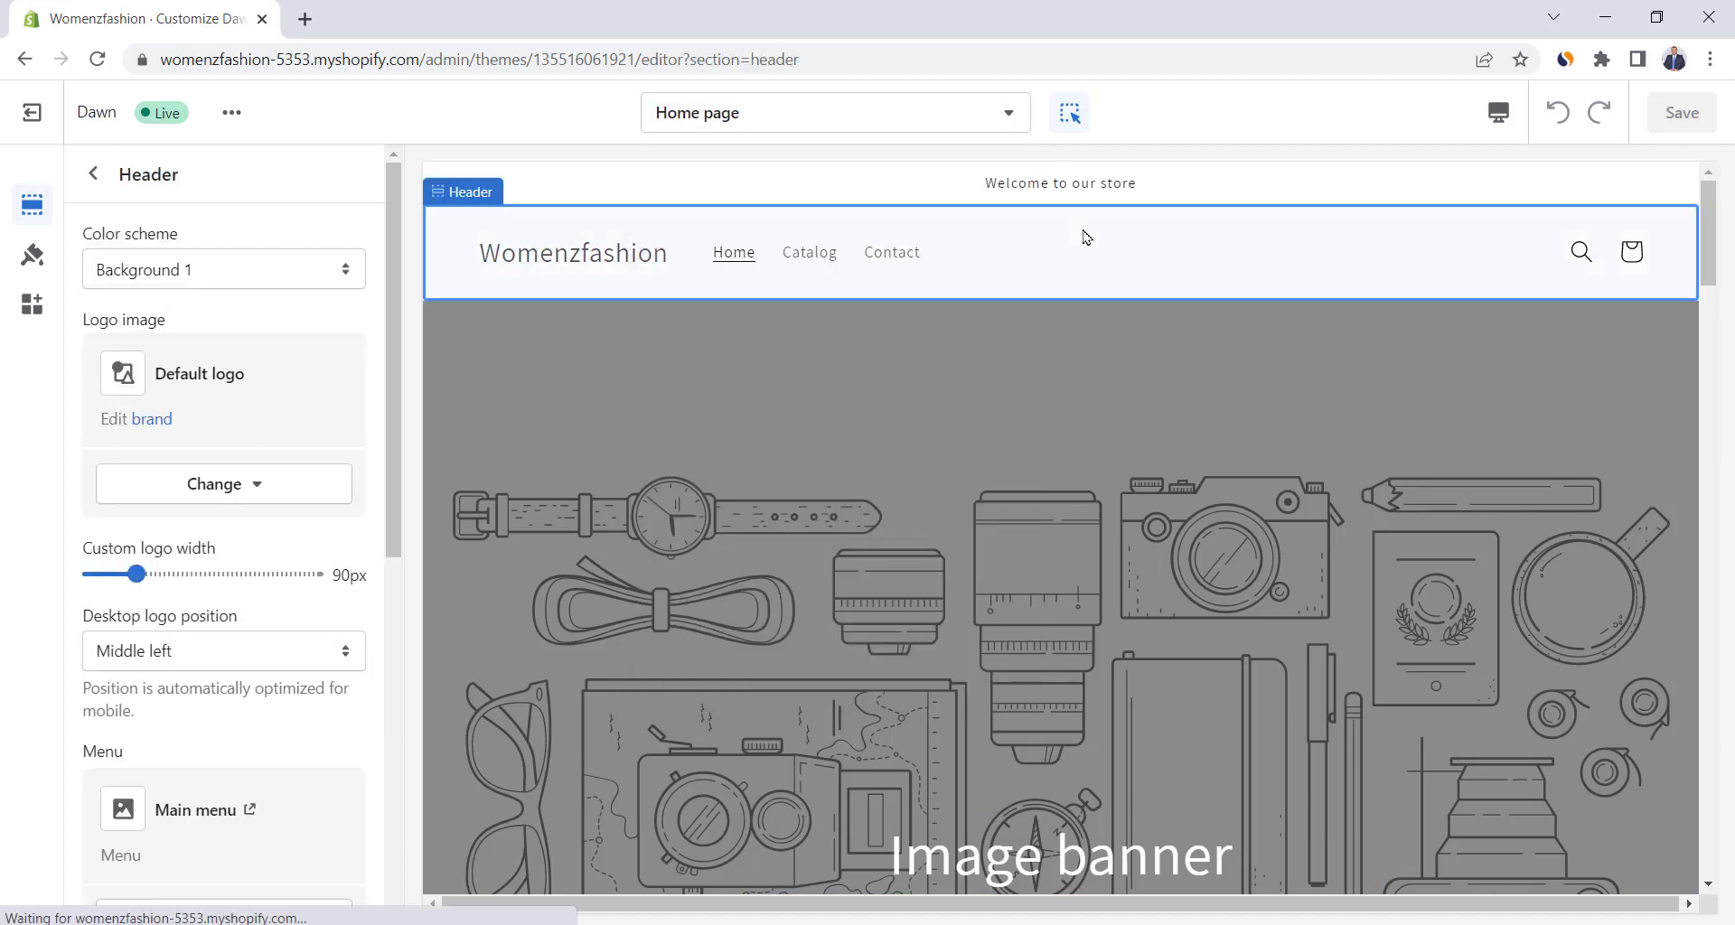
pyautogui.click(1498, 112)
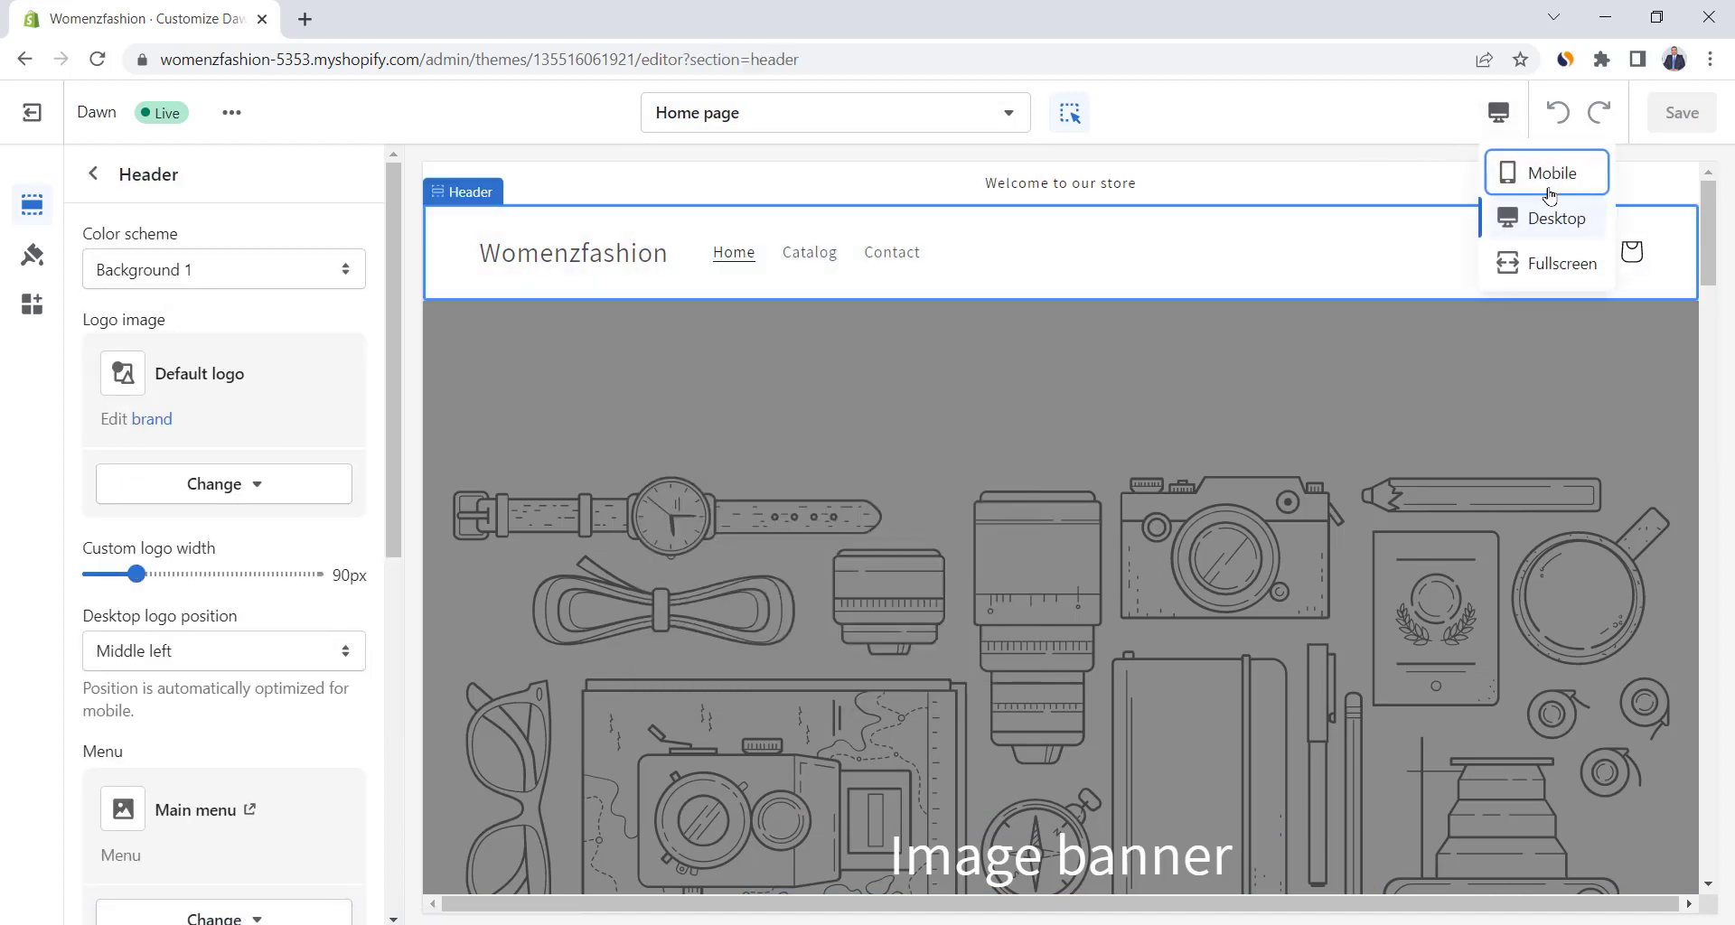
pyautogui.click(1548, 193)
pyautogui.click(1498, 112)
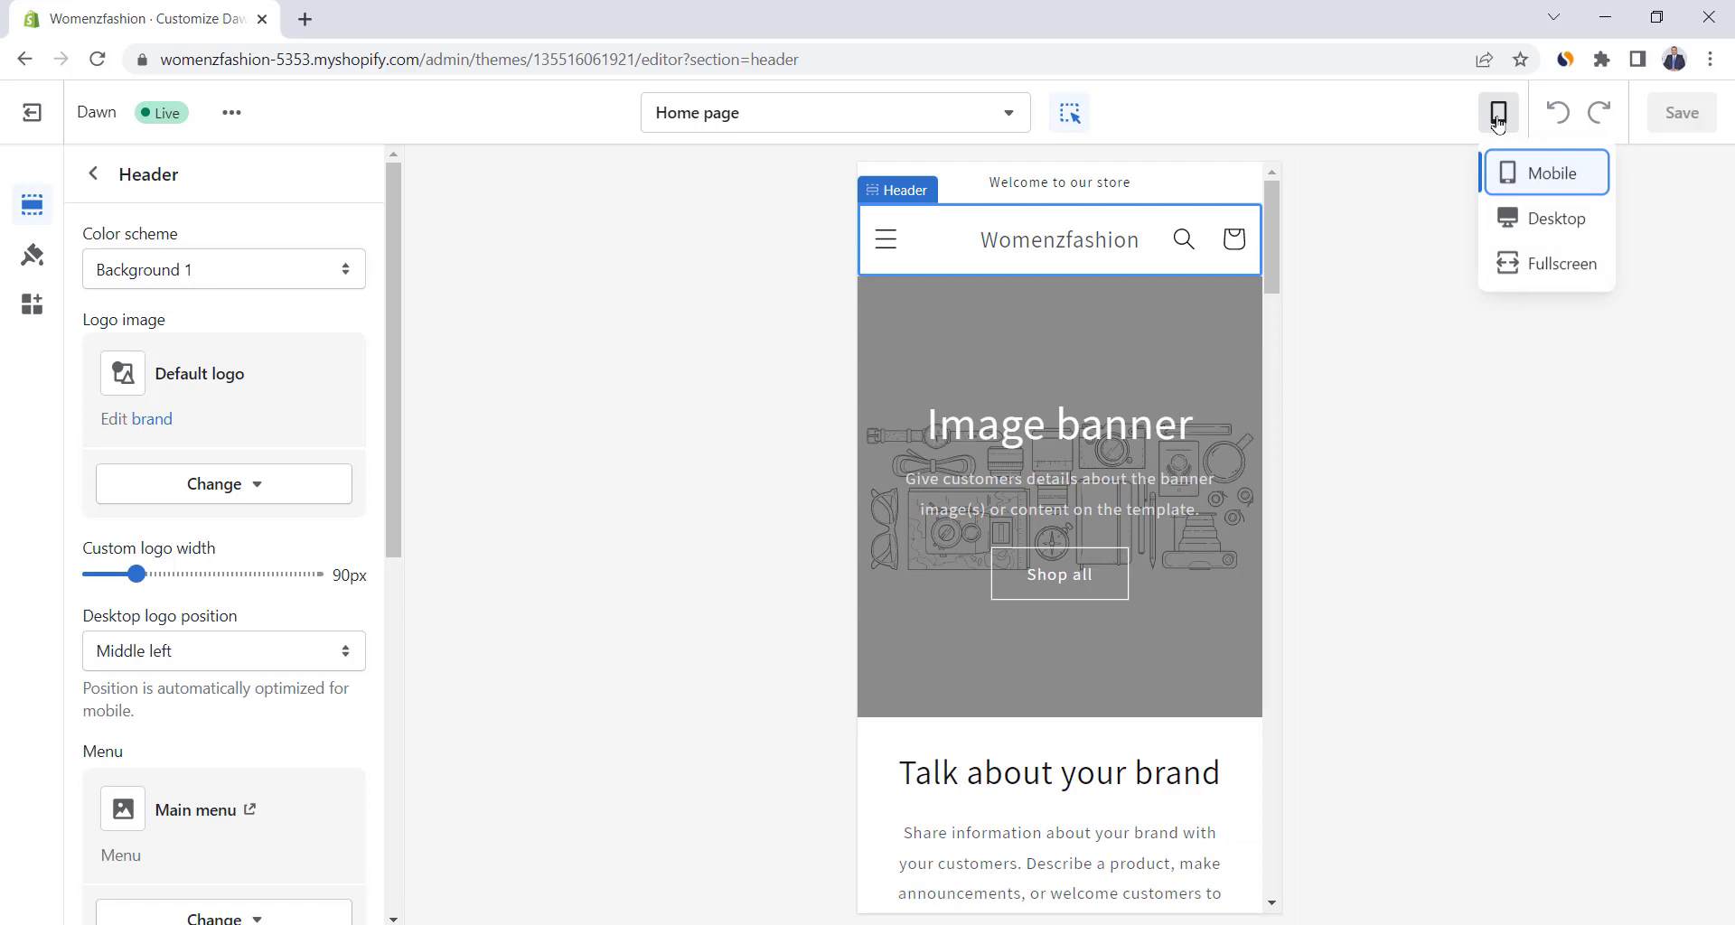
pyautogui.click(1513, 225)
pyautogui.click(94, 173)
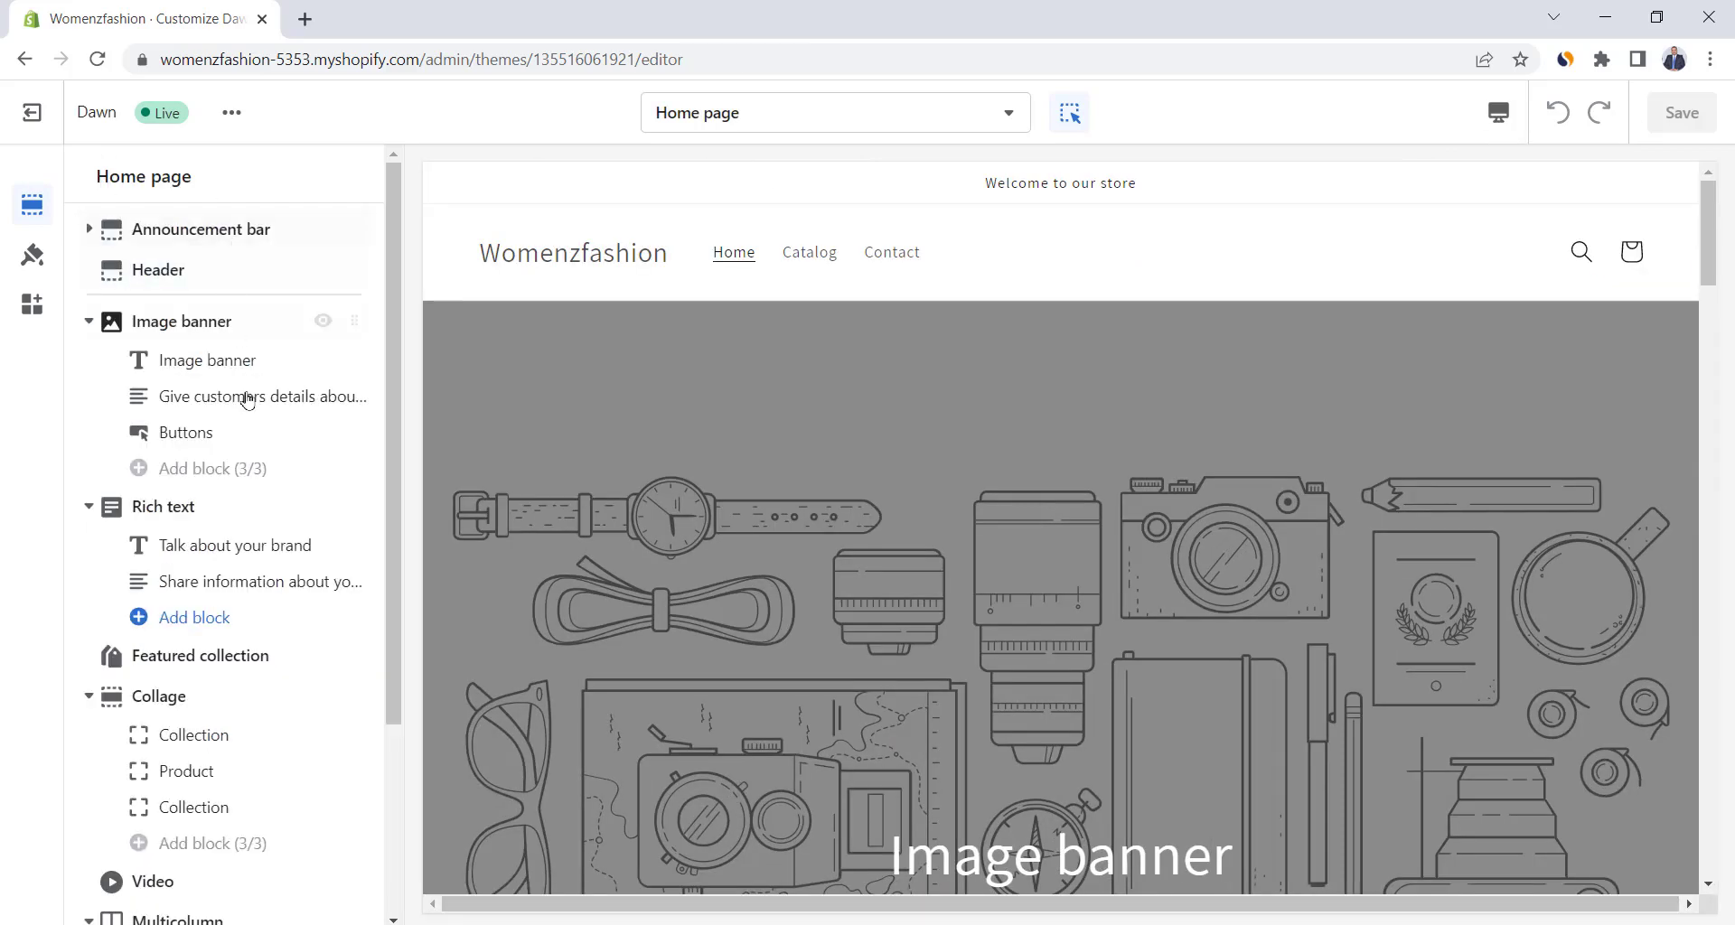
# Review the home page's sections in the section list and preview, from the image banner to the collage.
pyautogui.scroll(-3, 287, 563)
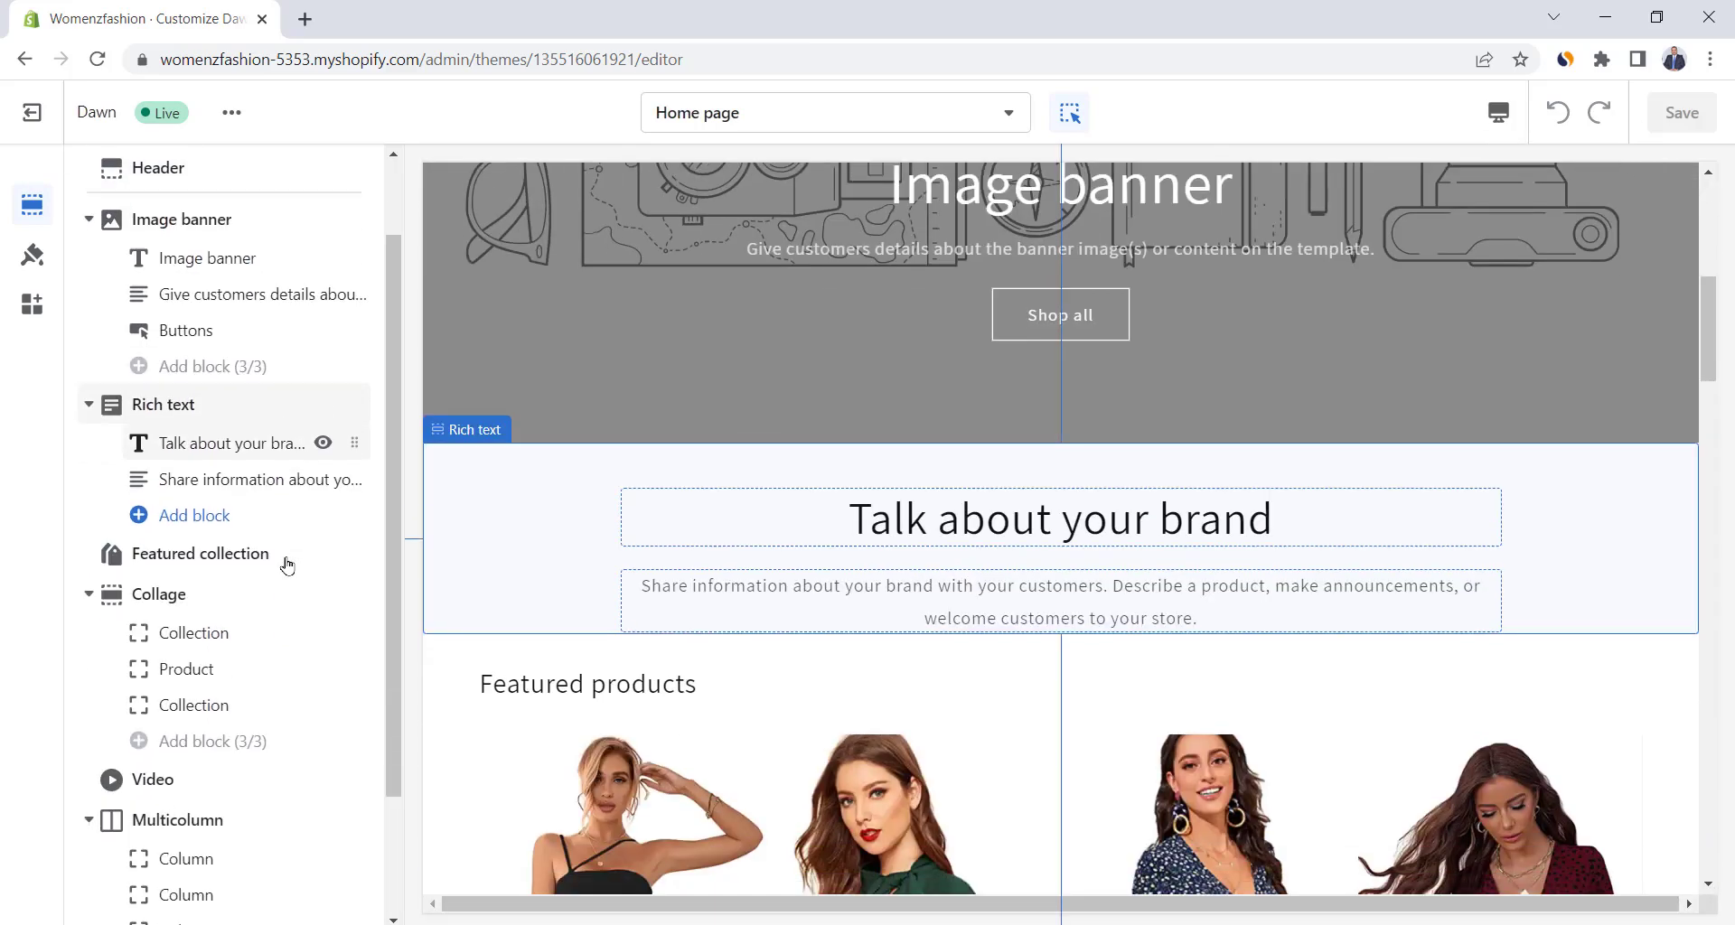
pyautogui.scroll(3, 287, 566)
pyautogui.scroll(1, 287, 563)
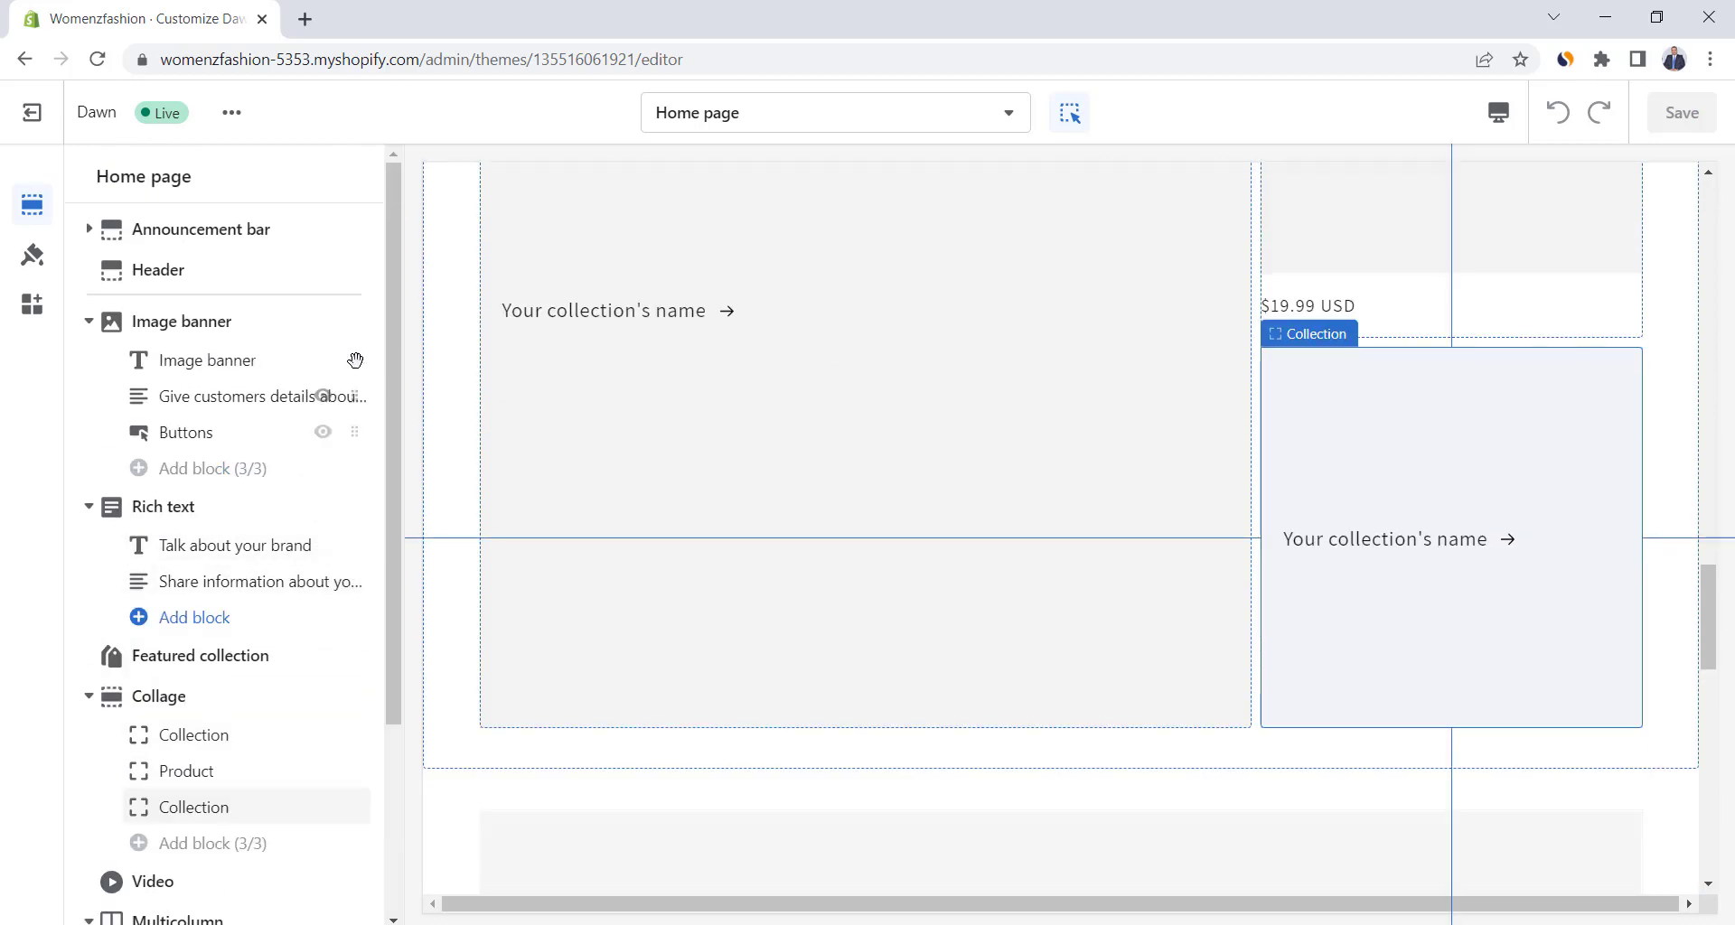
pyautogui.moveTo(1708, 600); pyautogui.dragTo(1707, 236)
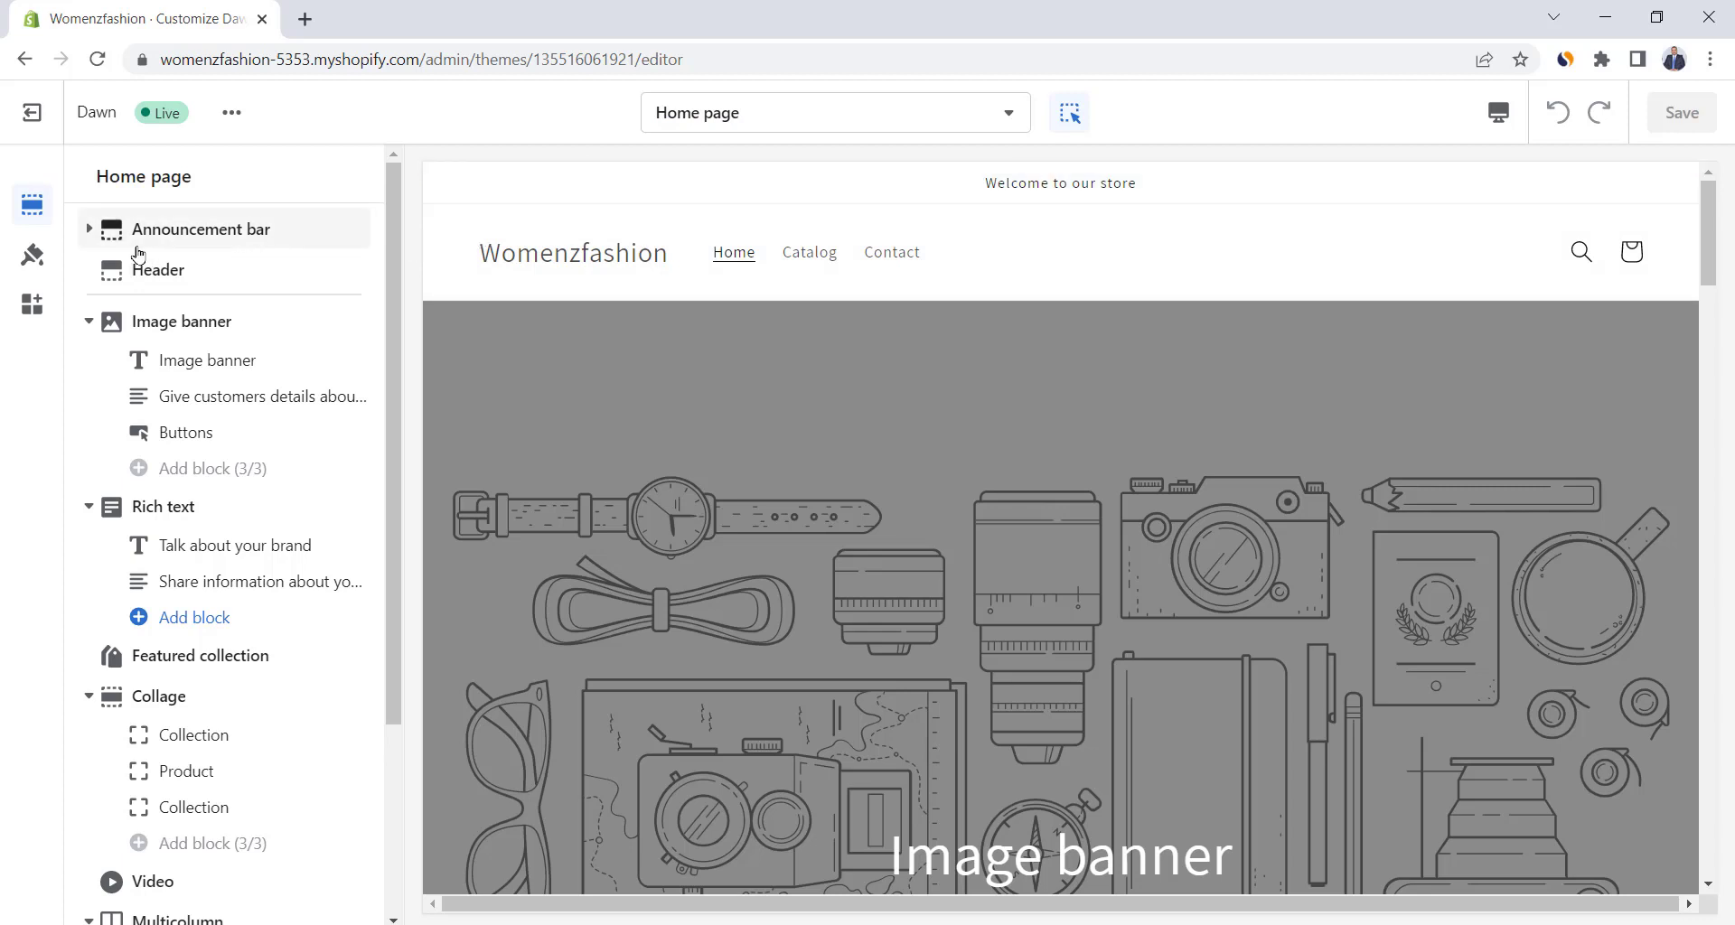
# Set the announcement bar's text to "Get 10% Discount on All Items!" and return to the home page's section list.
pyautogui.click(89, 232)
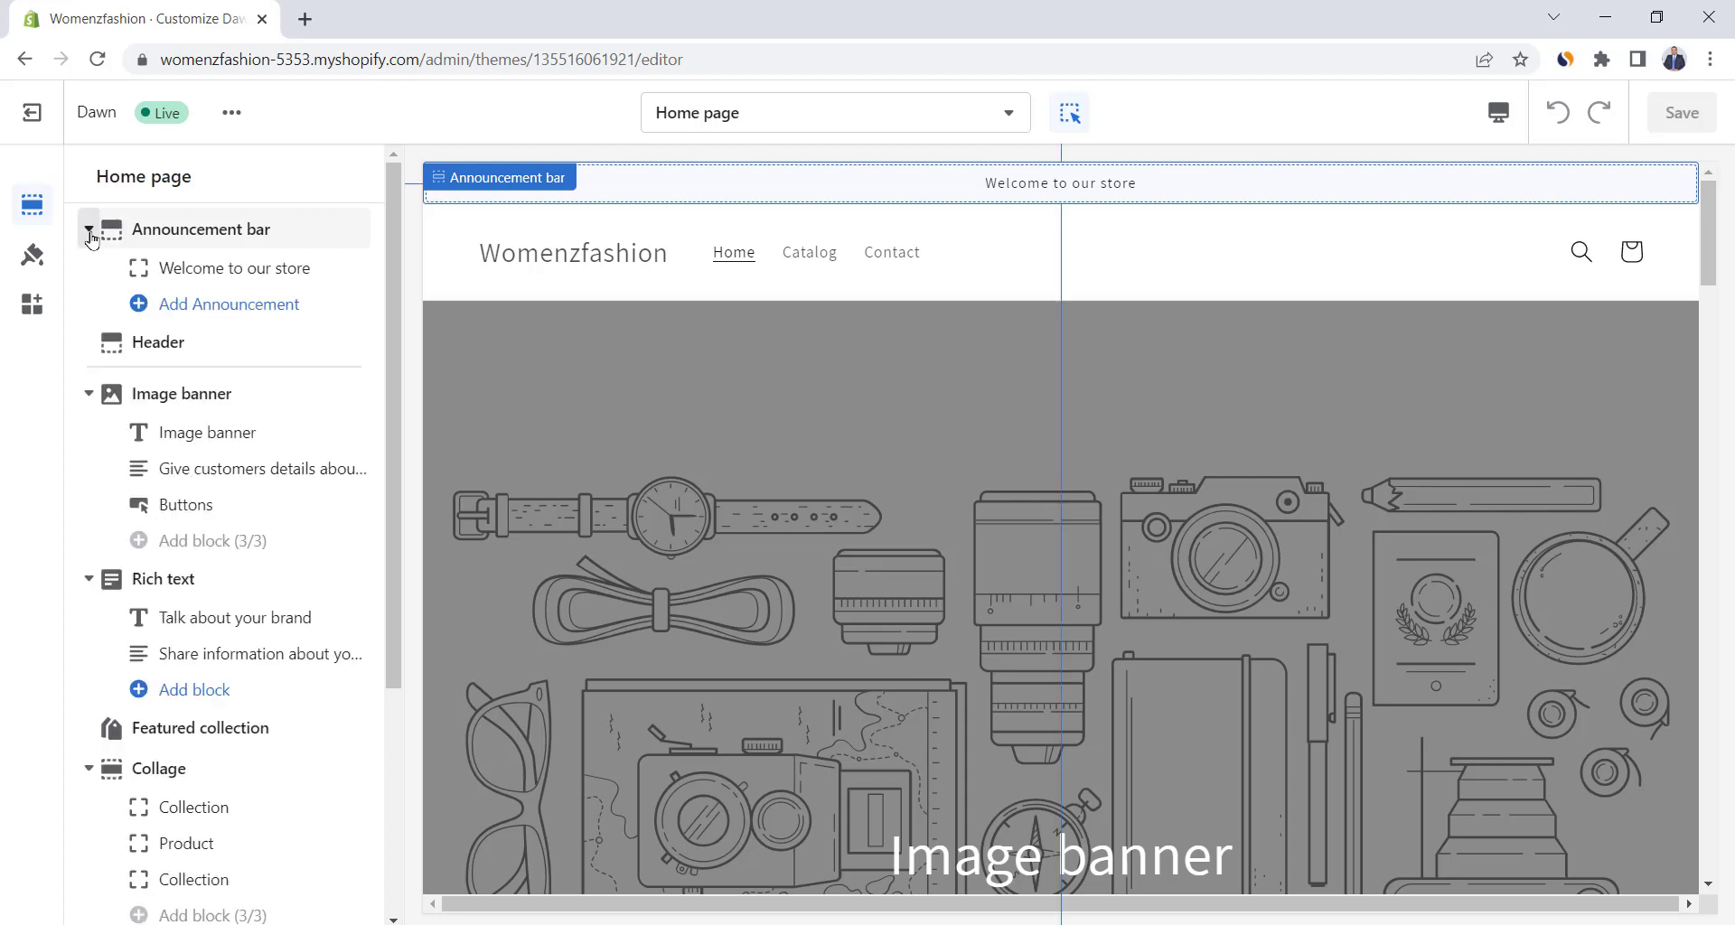
pyautogui.click(228, 270)
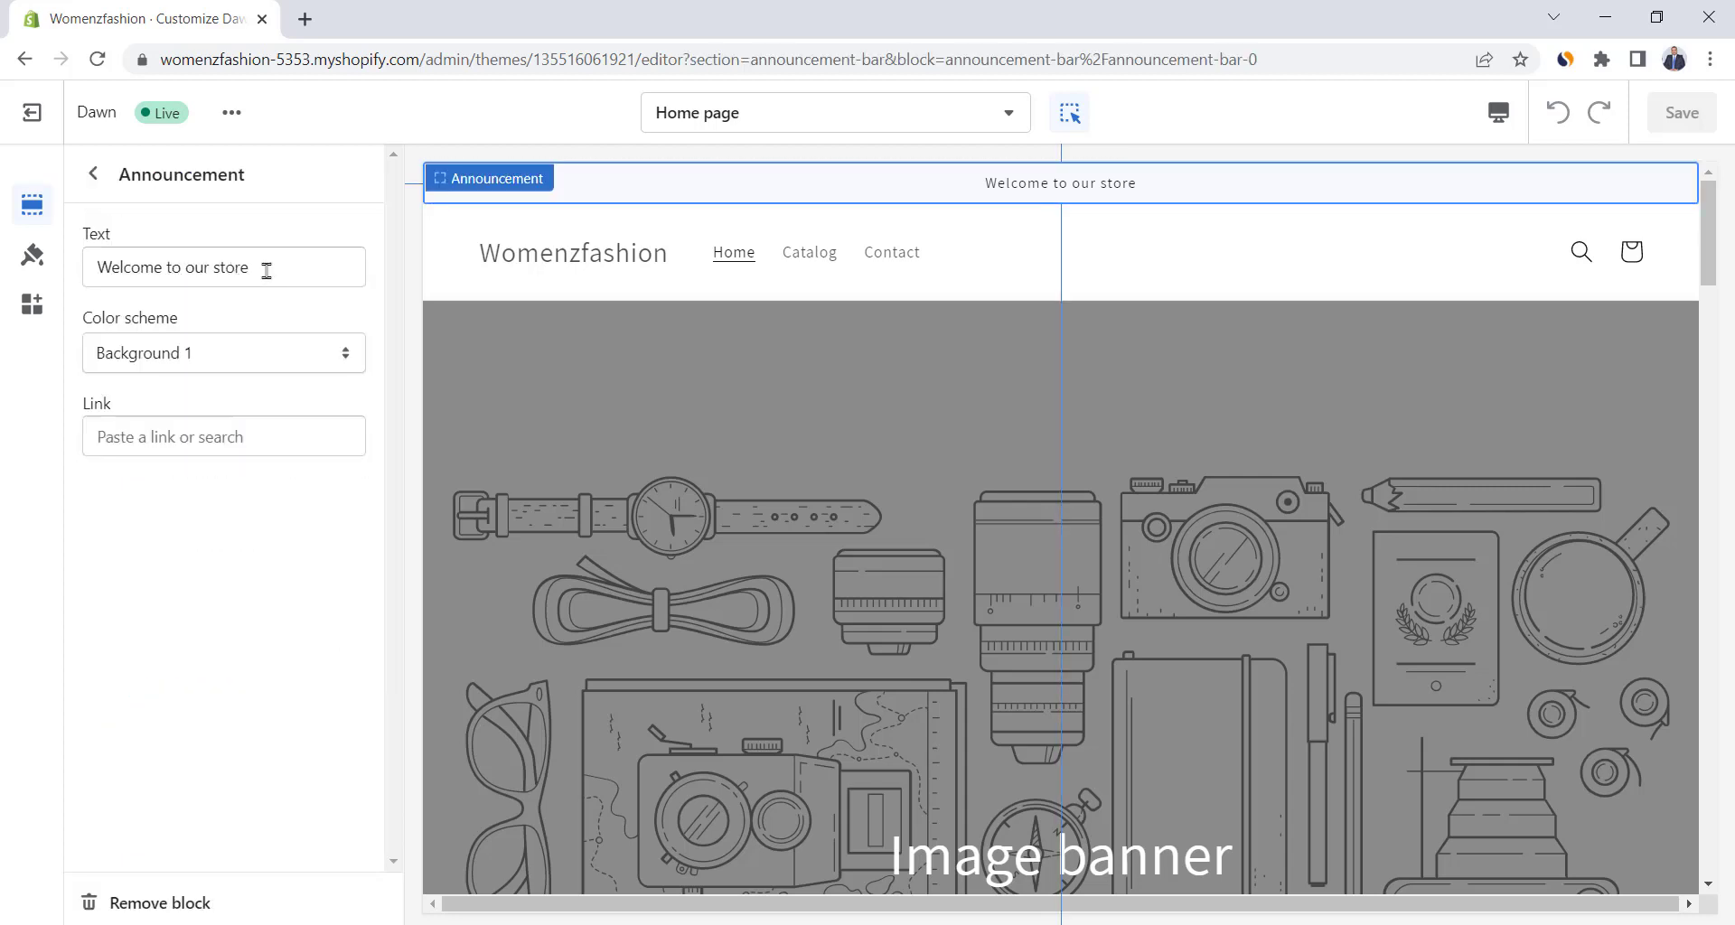
pyautogui.click(267, 269)
pyautogui.hotkey('ctrl', 'a')
pyautogui.write('Get 10% Discount on All Items!')
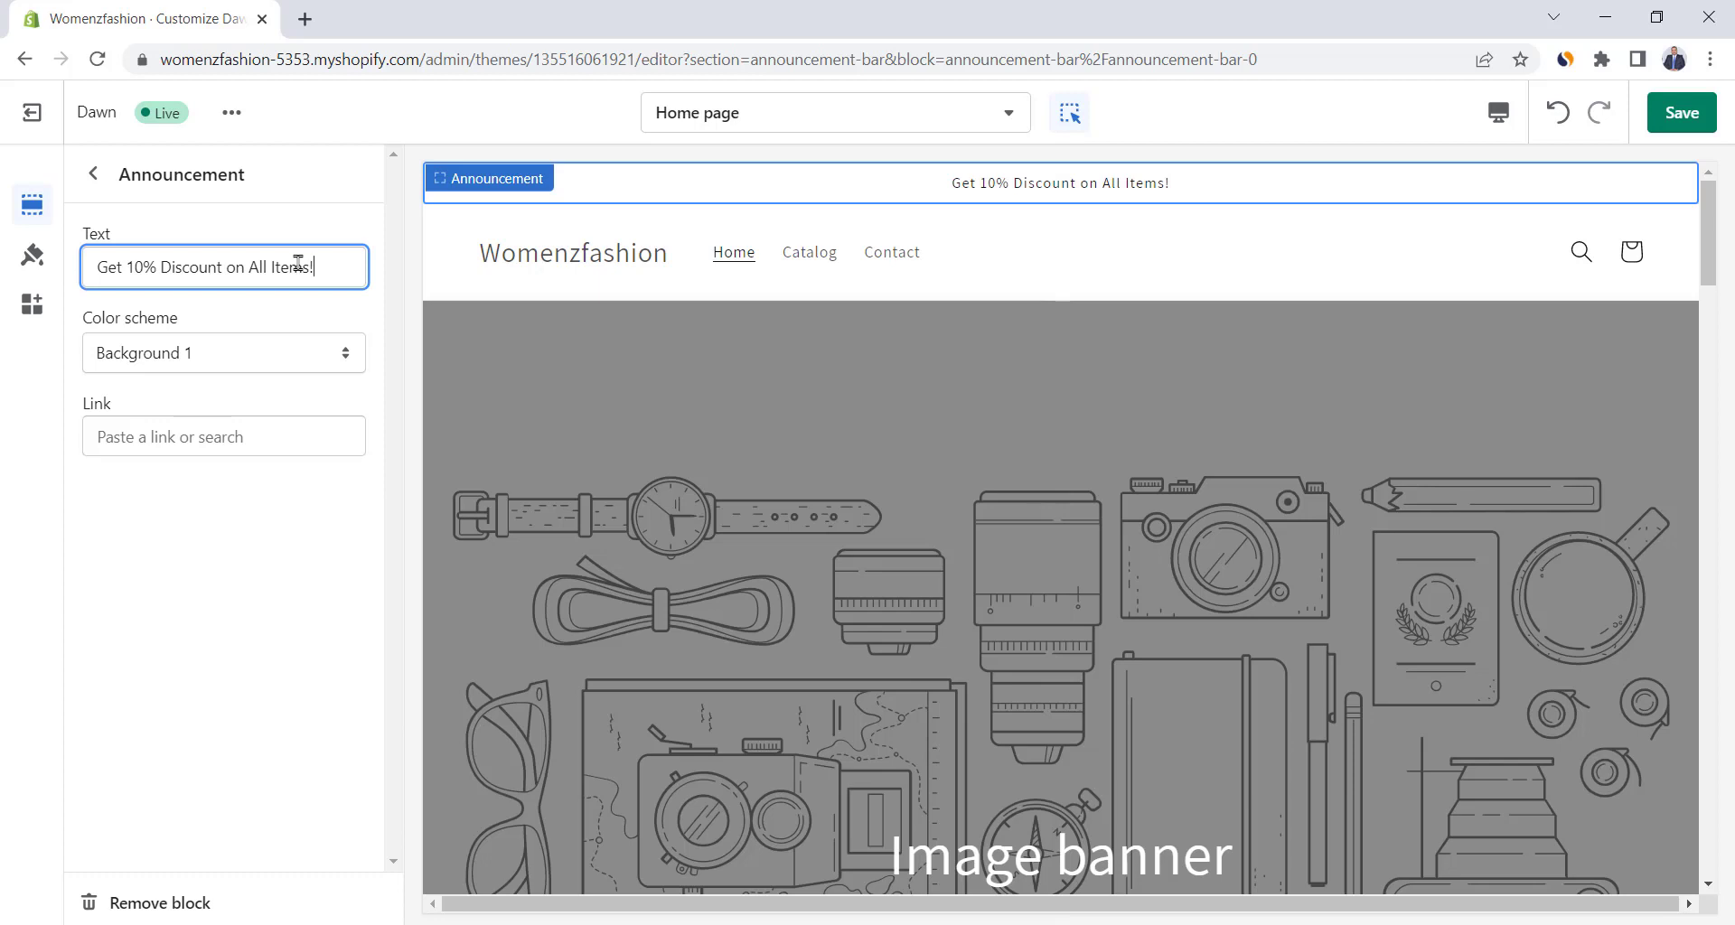
pyautogui.click(90, 174)
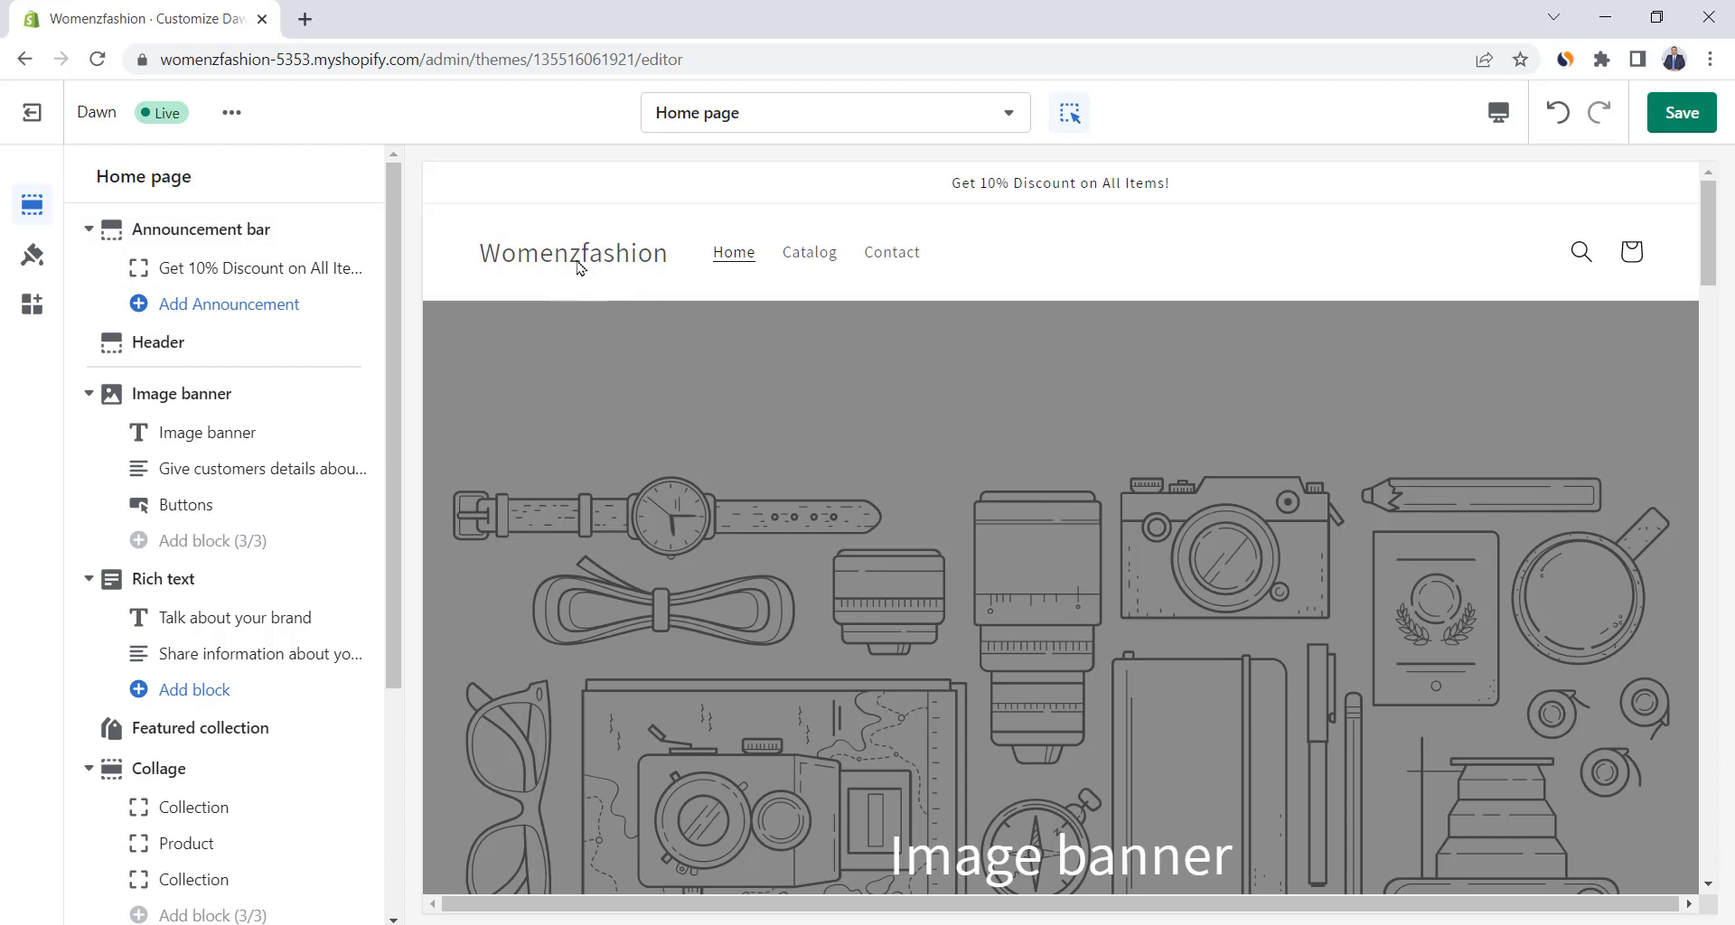
# Open the header section's settings, and switch to Canva to create a new logo design.
pyautogui.click(154, 343)
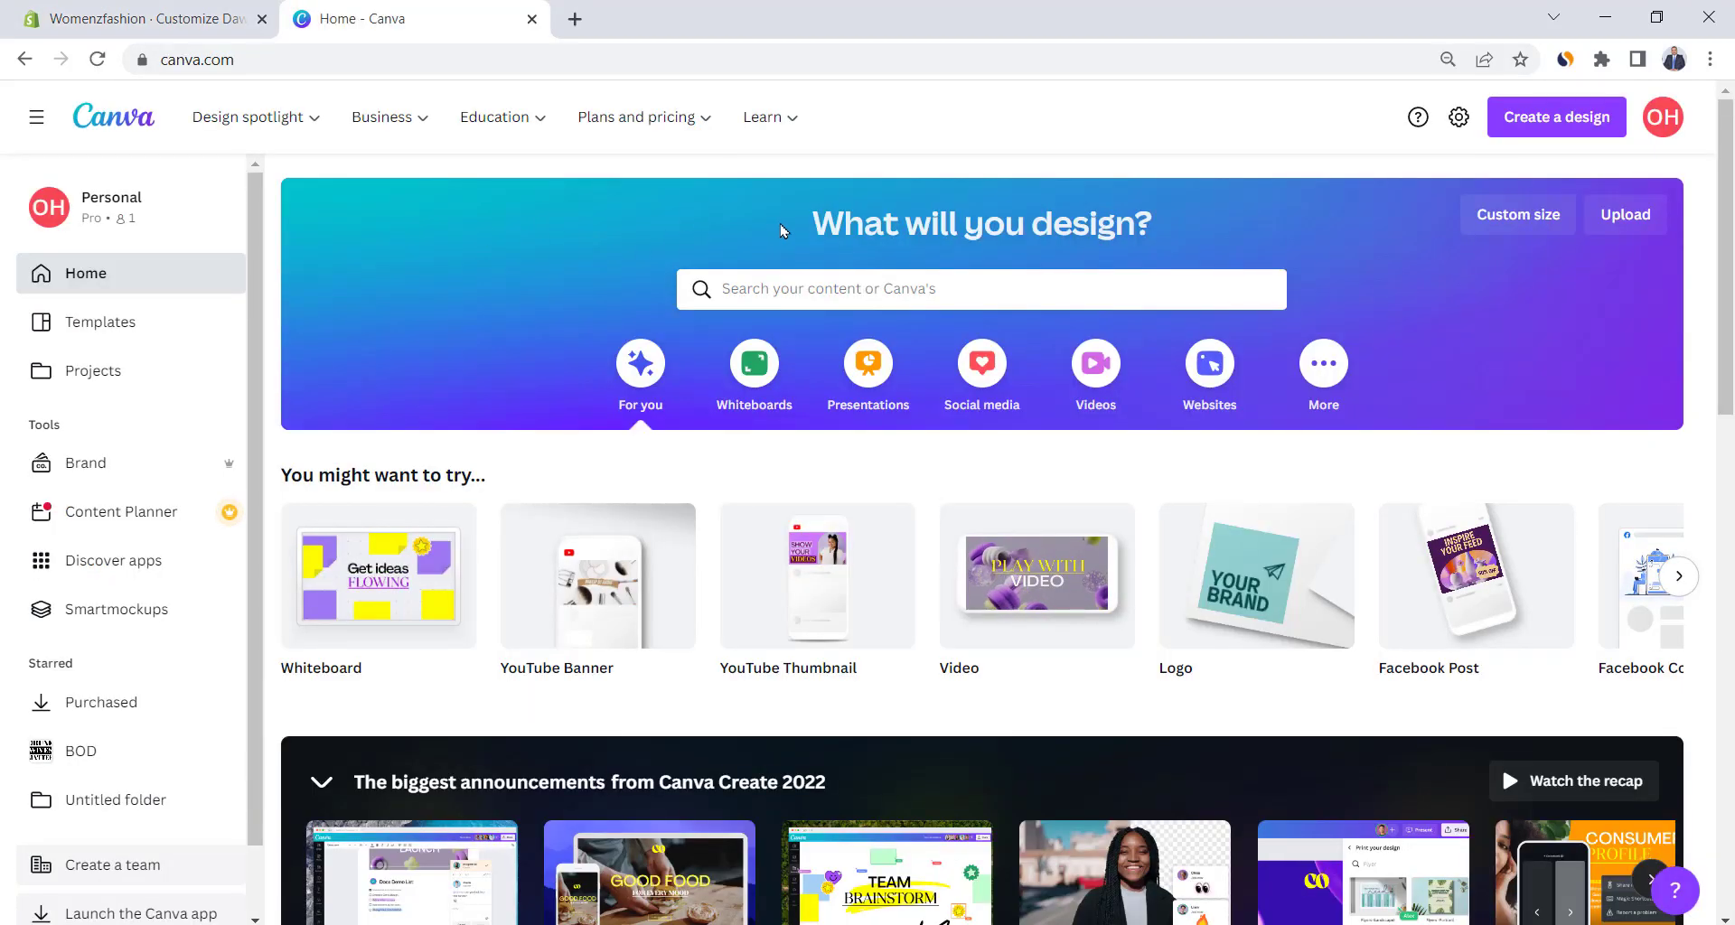
pyautogui.click(1556, 117)
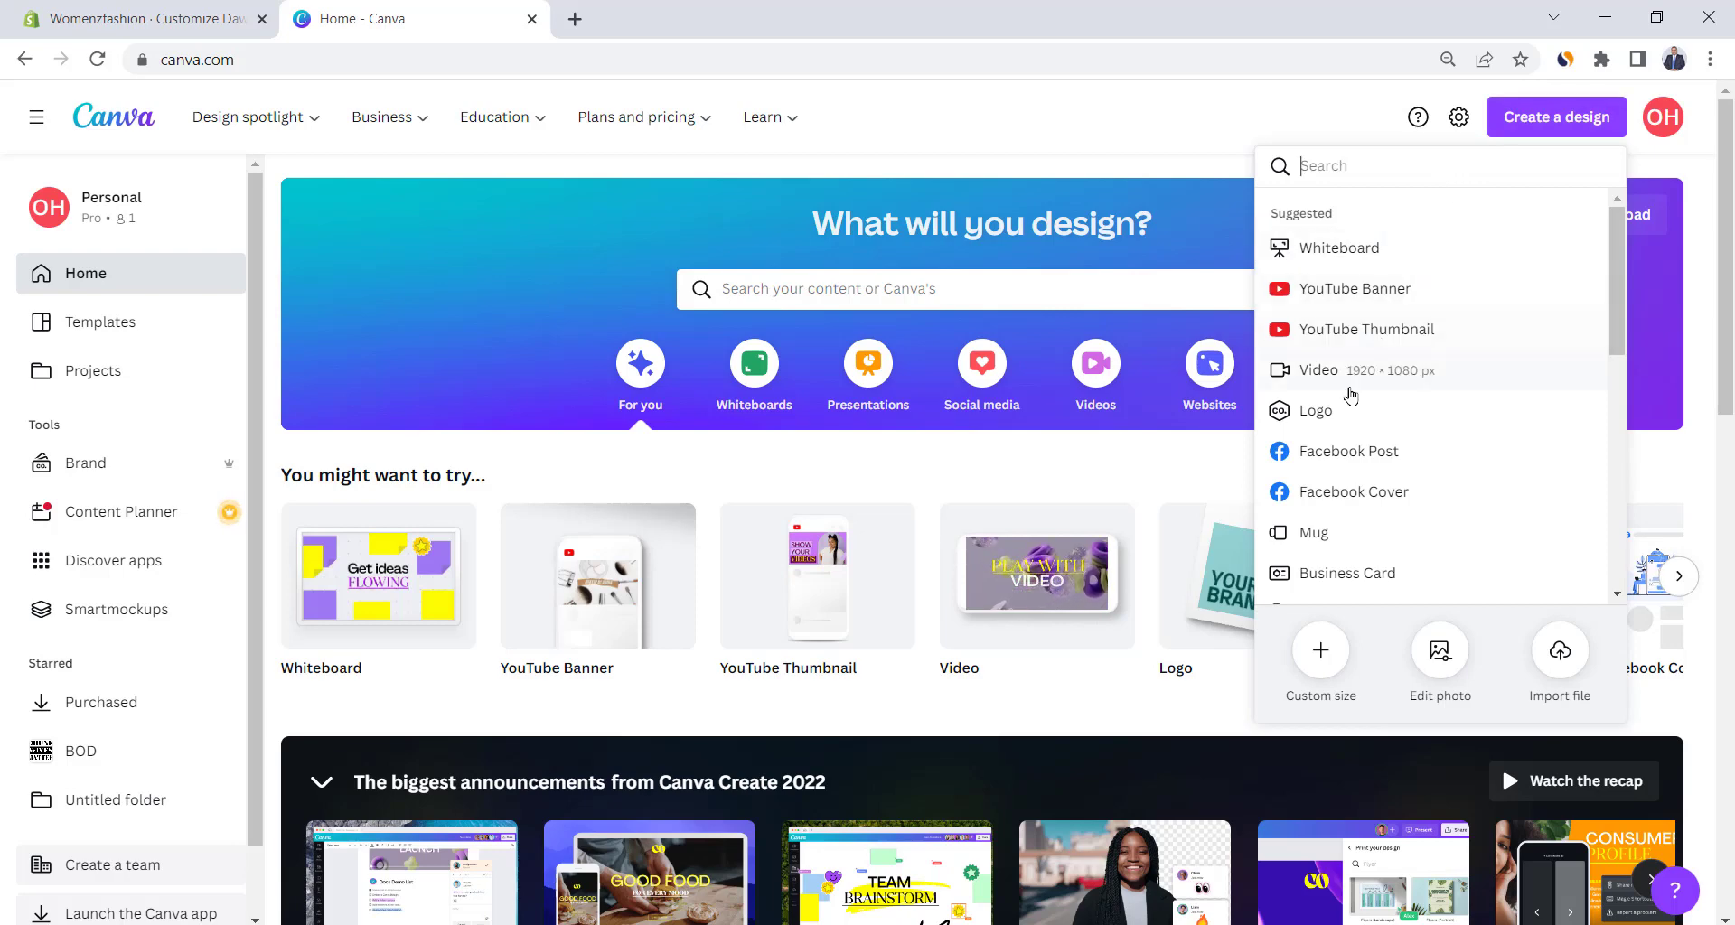
pyautogui.click(1332, 411)
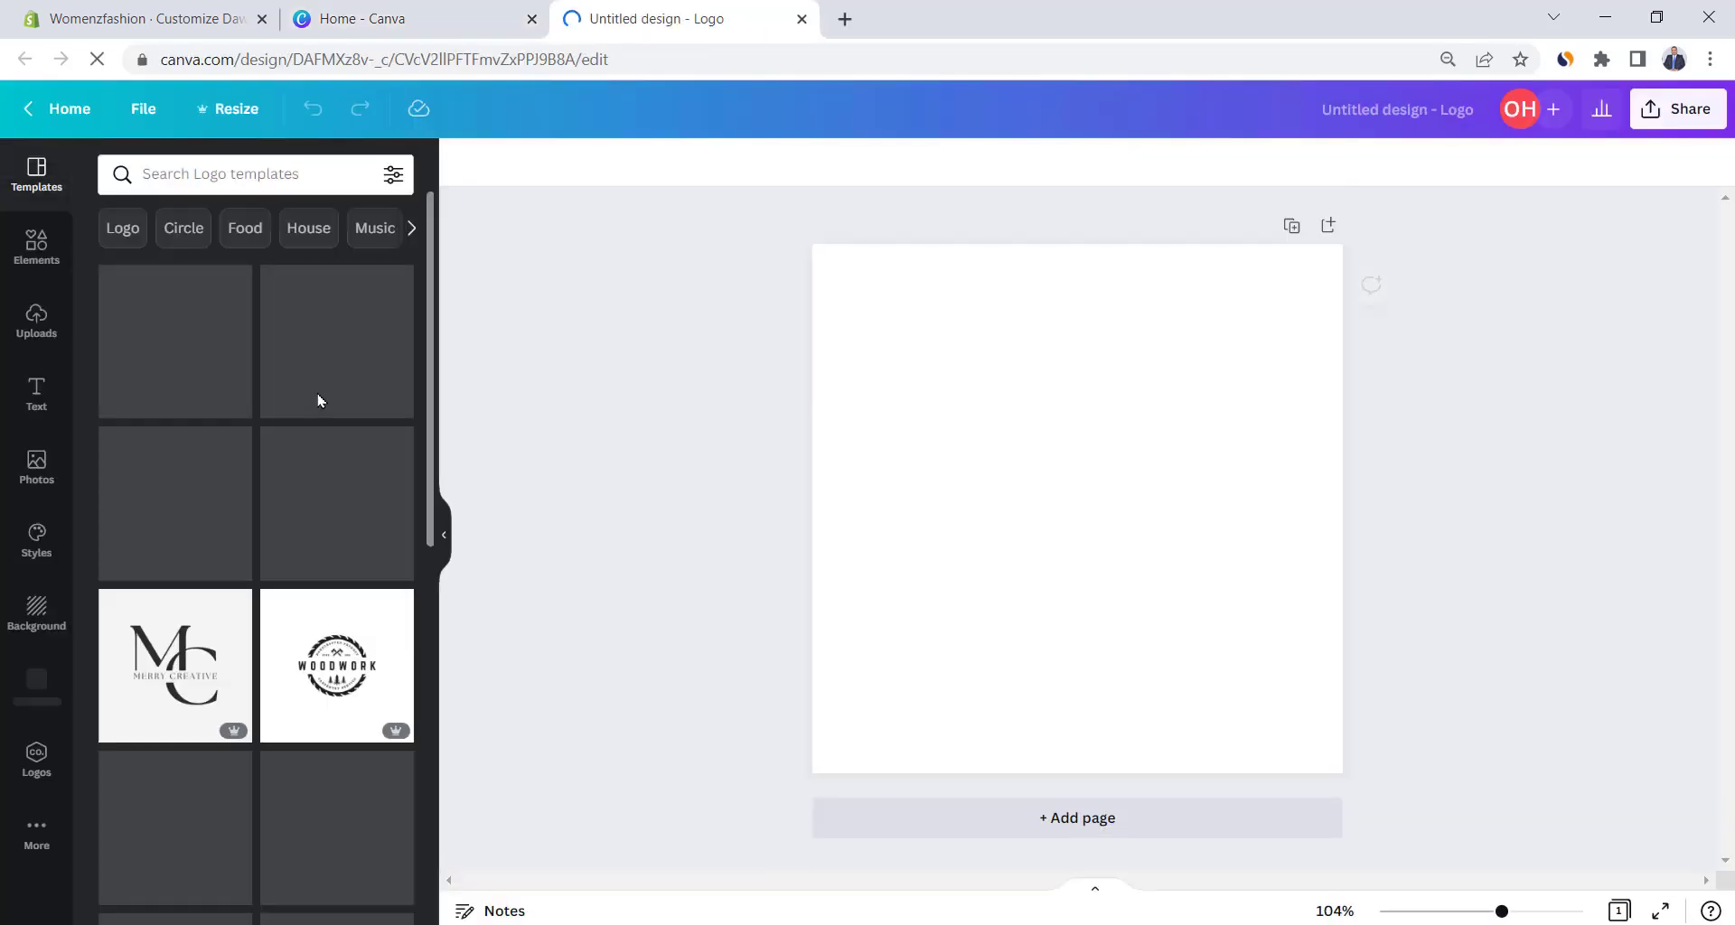
# Browse the logo templates and apply the light page of the "White Black Bold Minimalist Beauty Blogger Logo" template to the design.
pyautogui.scroll(-3, 318, 399)
pyautogui.scroll(-5, 318, 399)
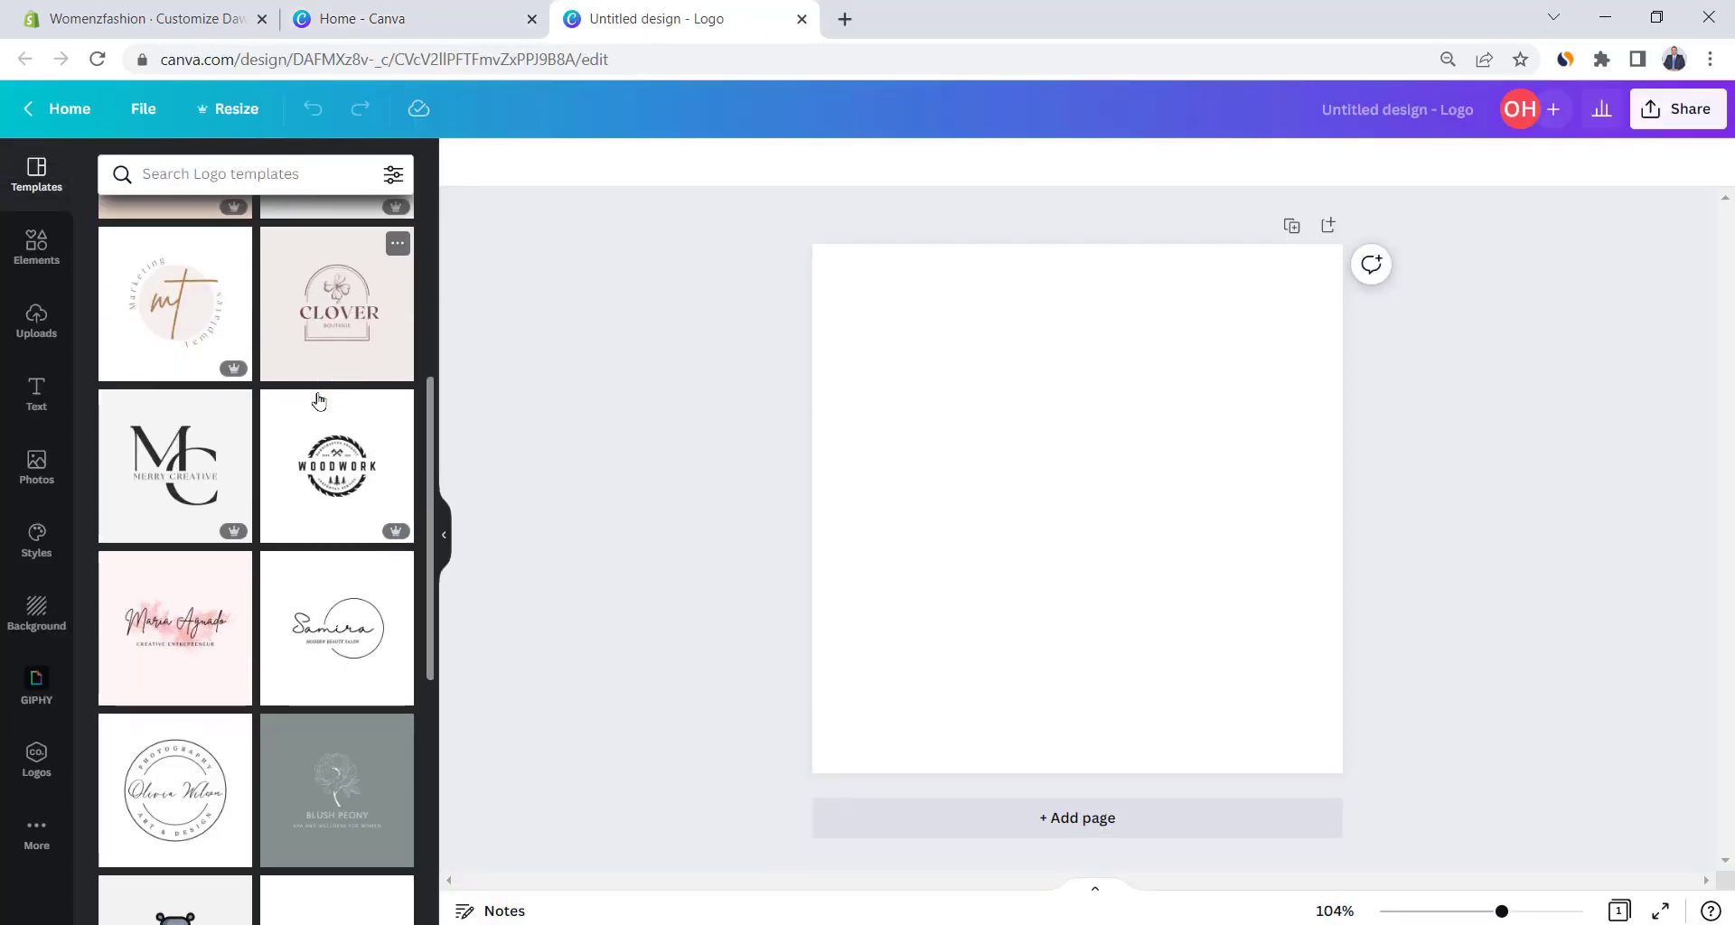
pyautogui.scroll(7, 318, 400)
pyautogui.scroll(2, 318, 401)
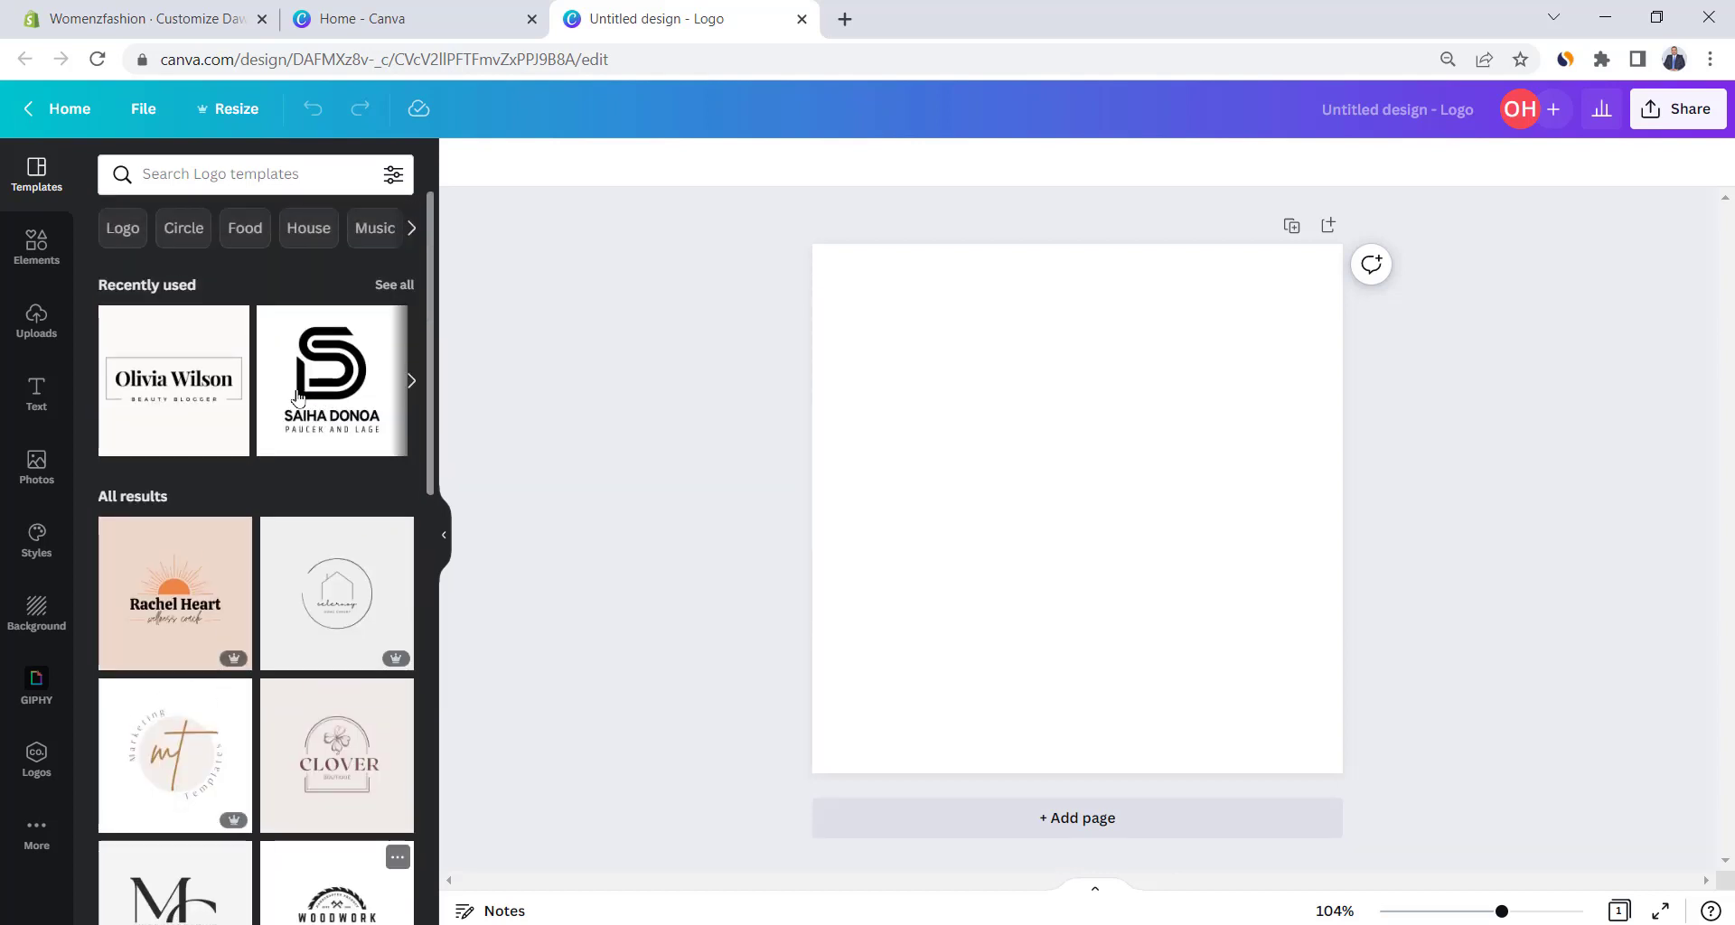
pyautogui.click(186, 390)
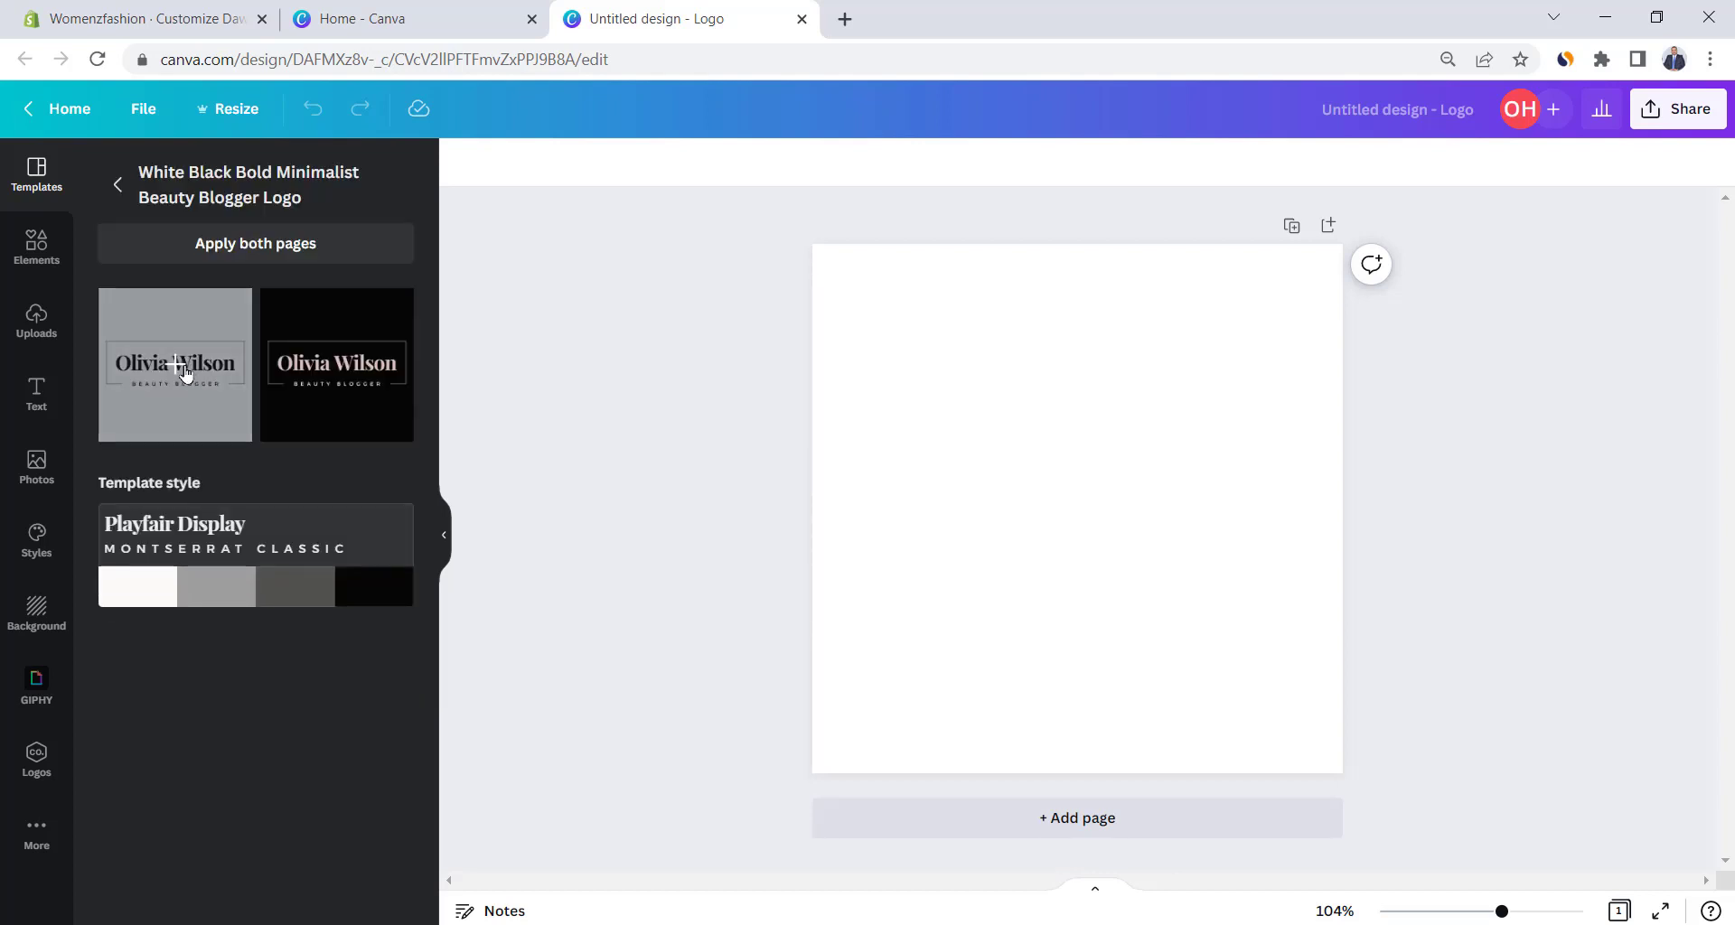
pyautogui.click(185, 370)
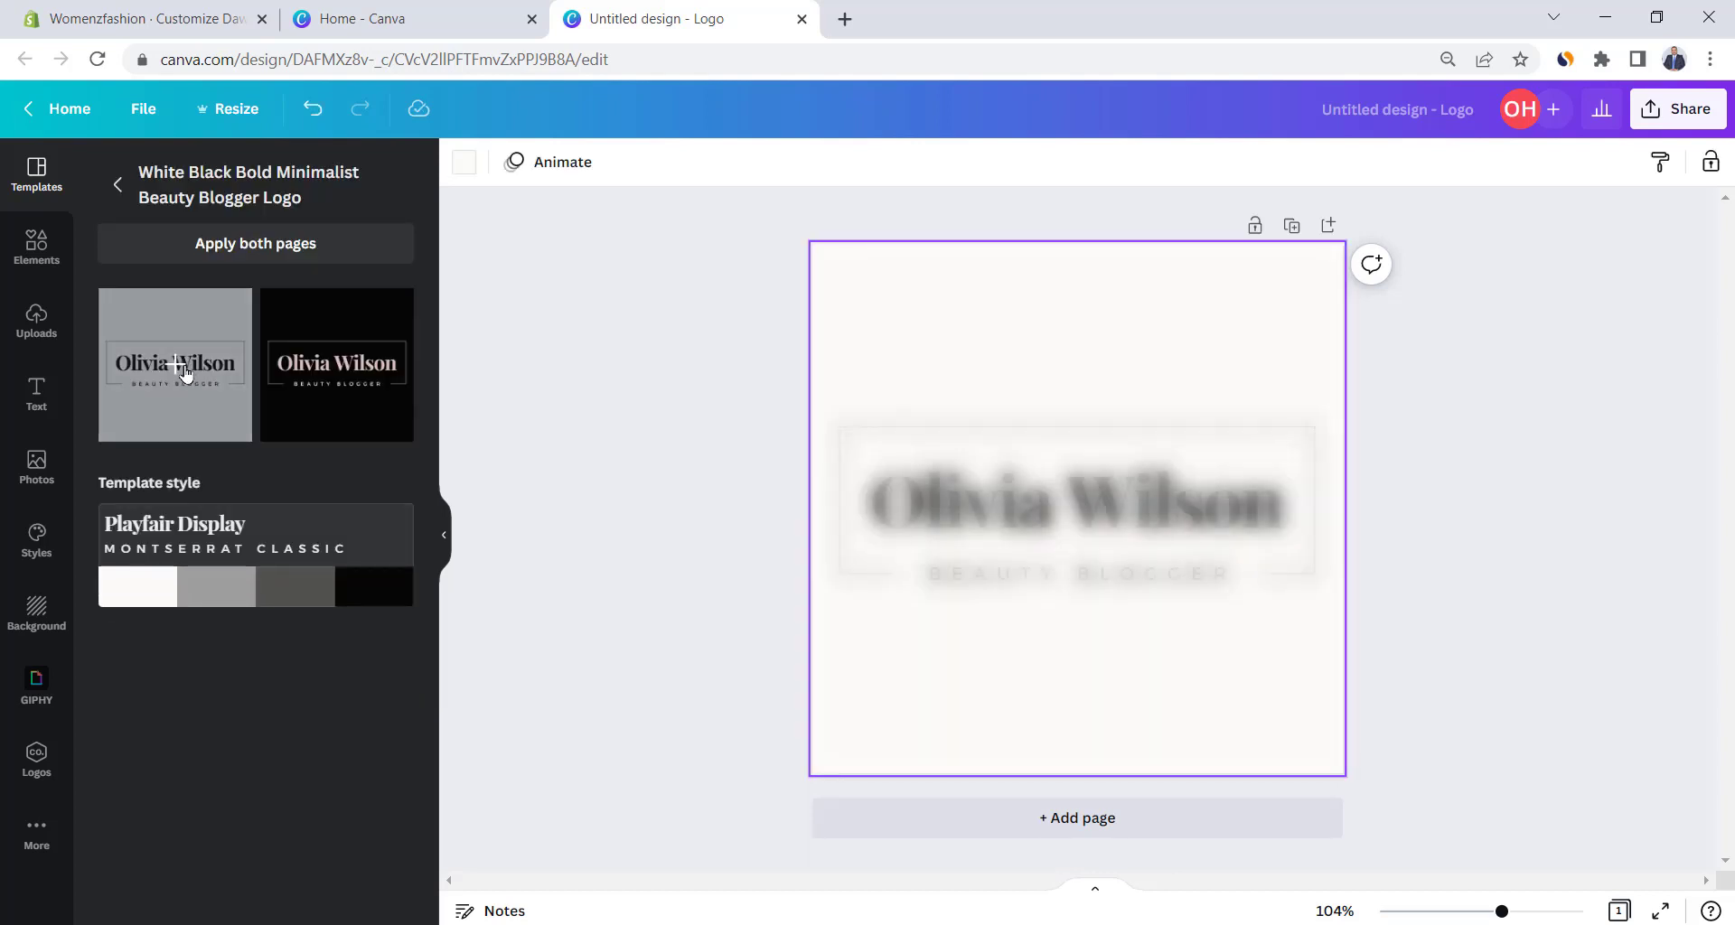
# Replace the logo's main name with "Womenz Fashion" and reduce its font size to 42 so it fits on one line inside the frame.
pyautogui.doubleClick(981, 503)
pyautogui.write('Womenz Fashion')
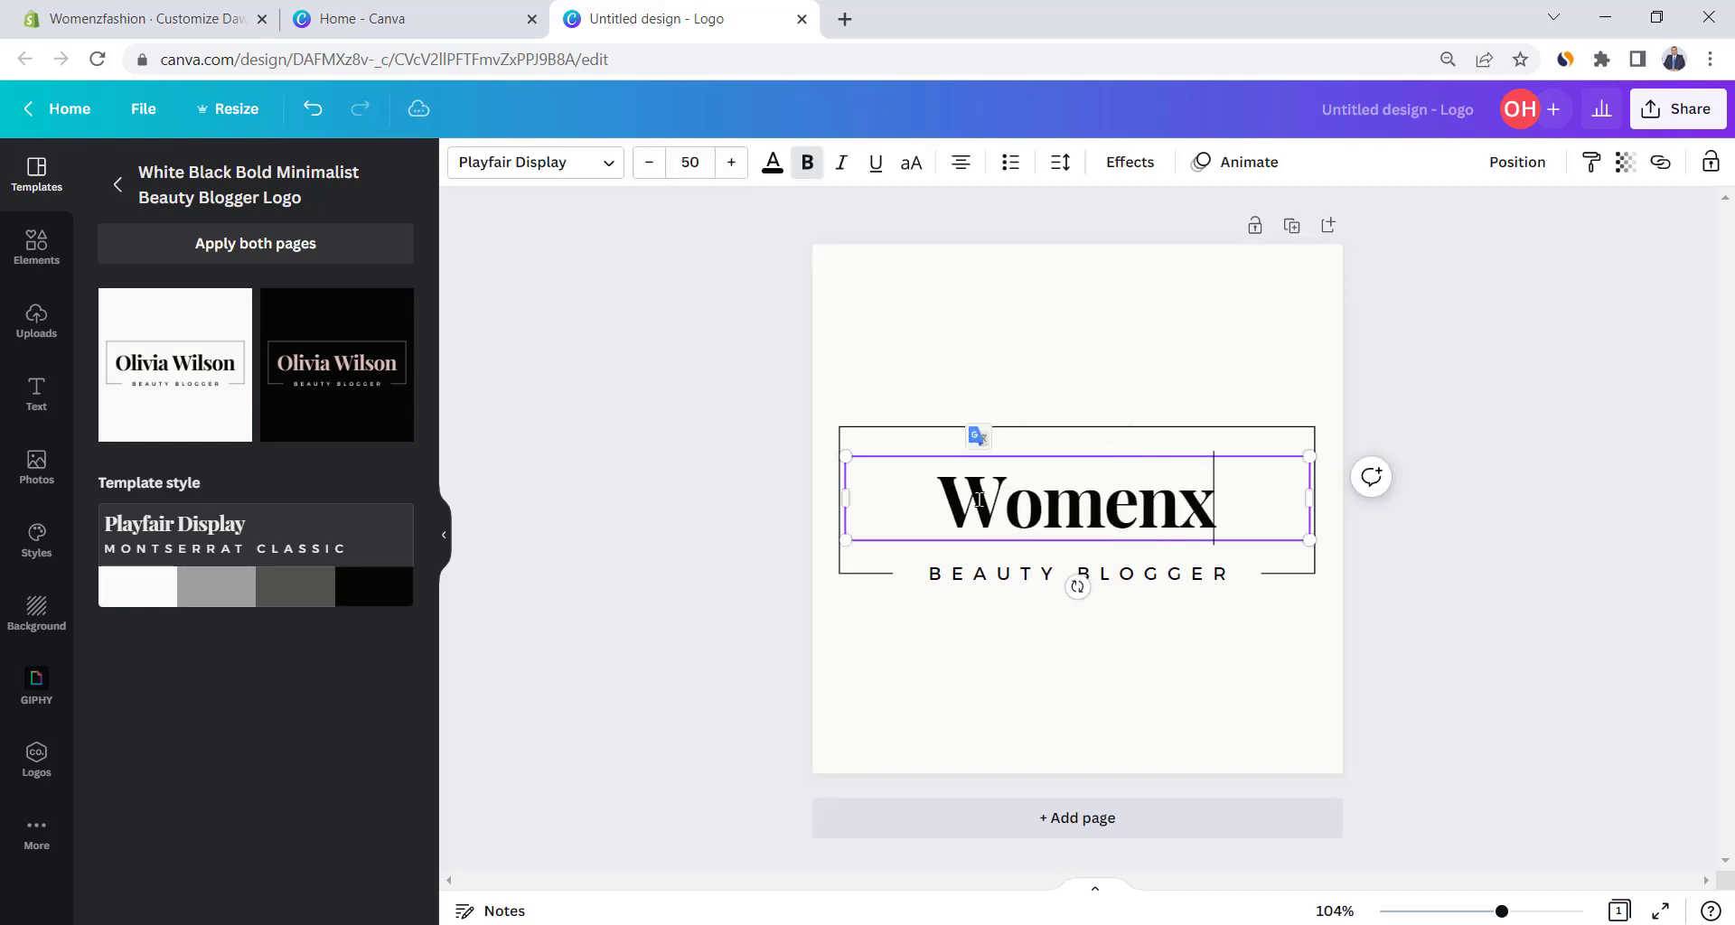
pyautogui.click(639, 165)
pyautogui.click(638, 164)
pyautogui.click(639, 164)
pyautogui.click(639, 164)
pyautogui.click(638, 165)
pyautogui.click(639, 164)
pyautogui.click(639, 164)
pyautogui.click(639, 164)
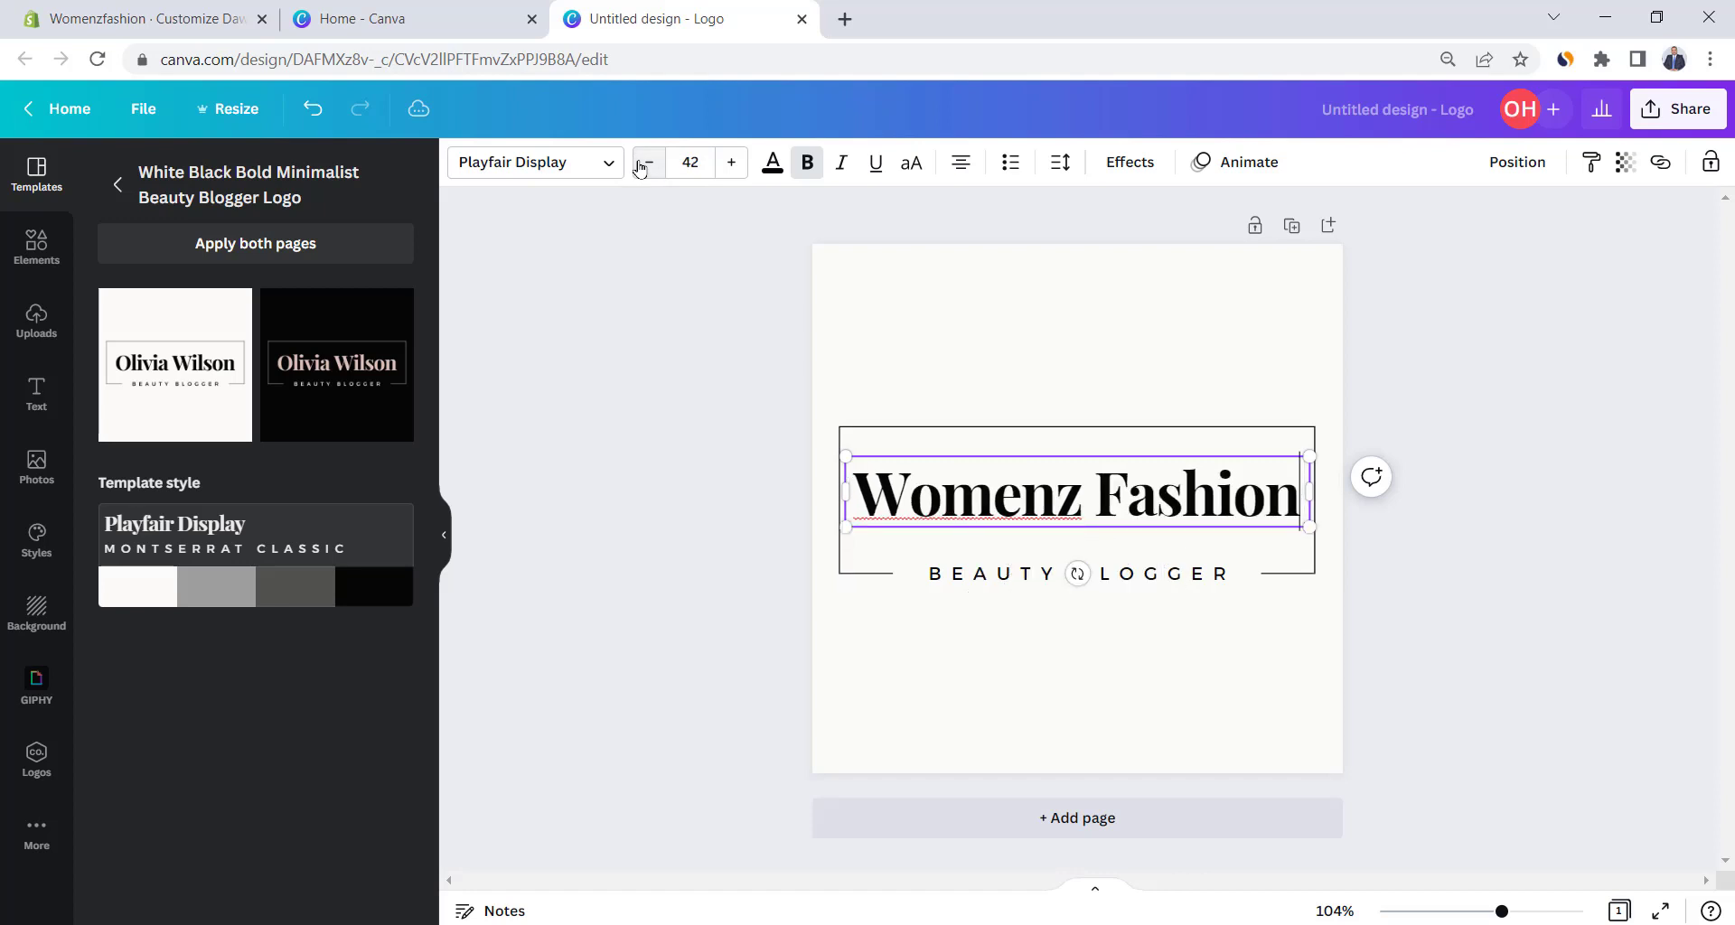
pyautogui.click(841, 371)
# Replace the logo's "BEAUTY BLOGGER" tagline with "FASHION STORE".
pyautogui.doubleClick(1047, 576)
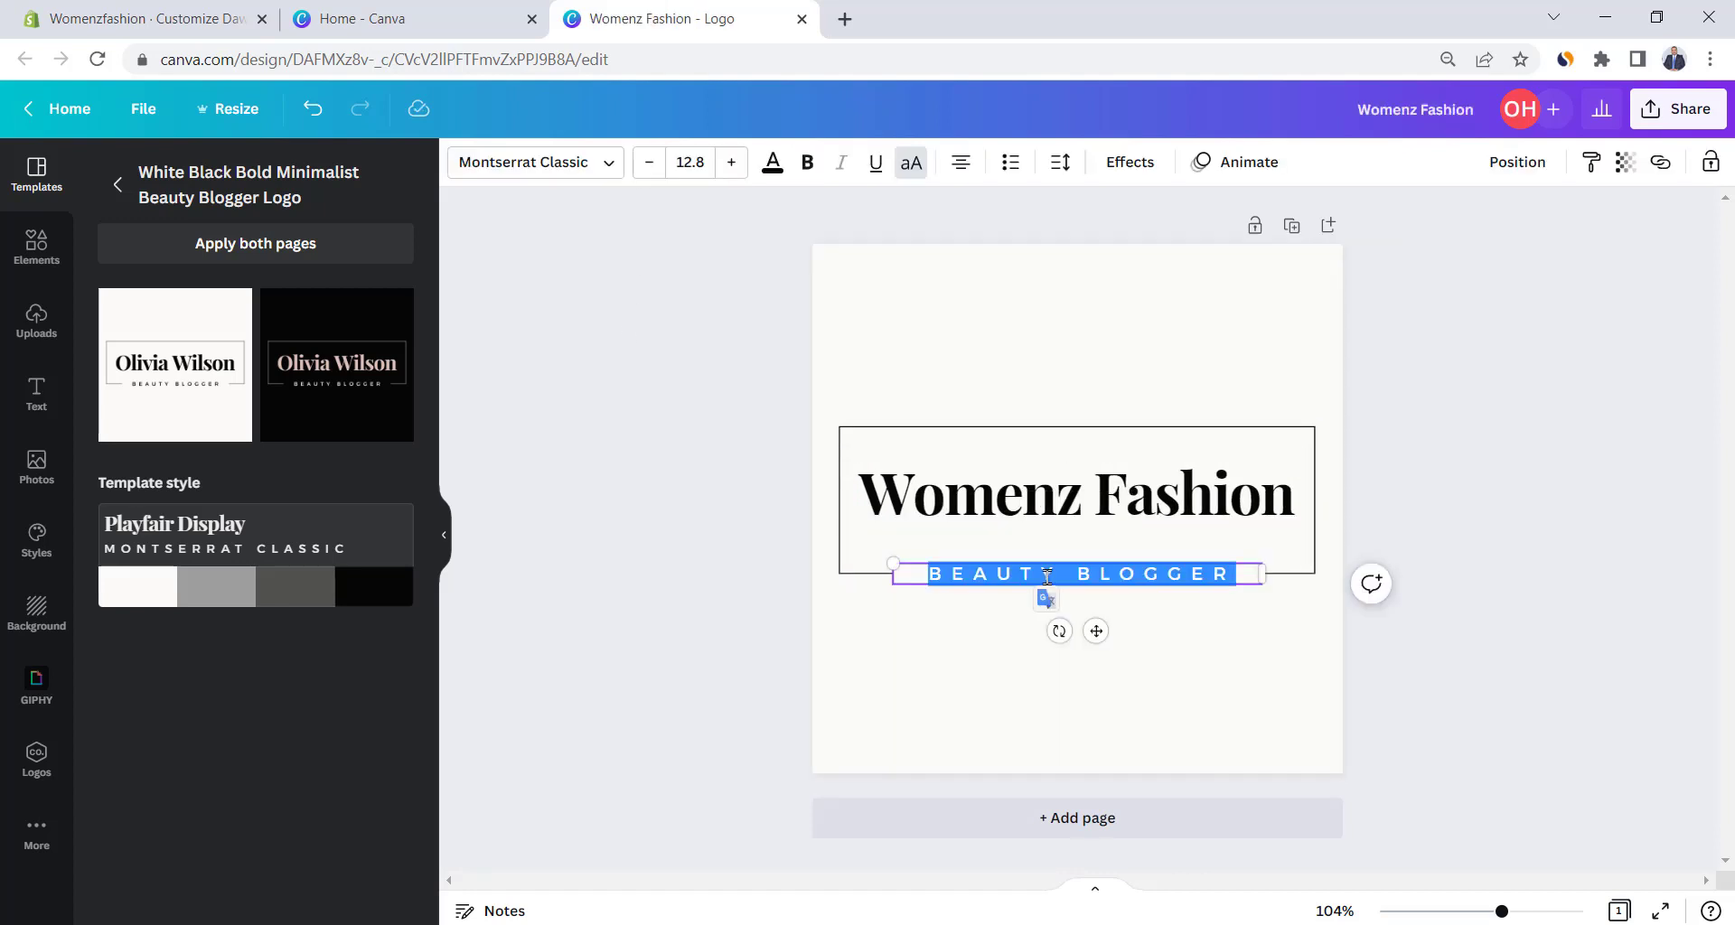
pyautogui.write('FASHION STORE')
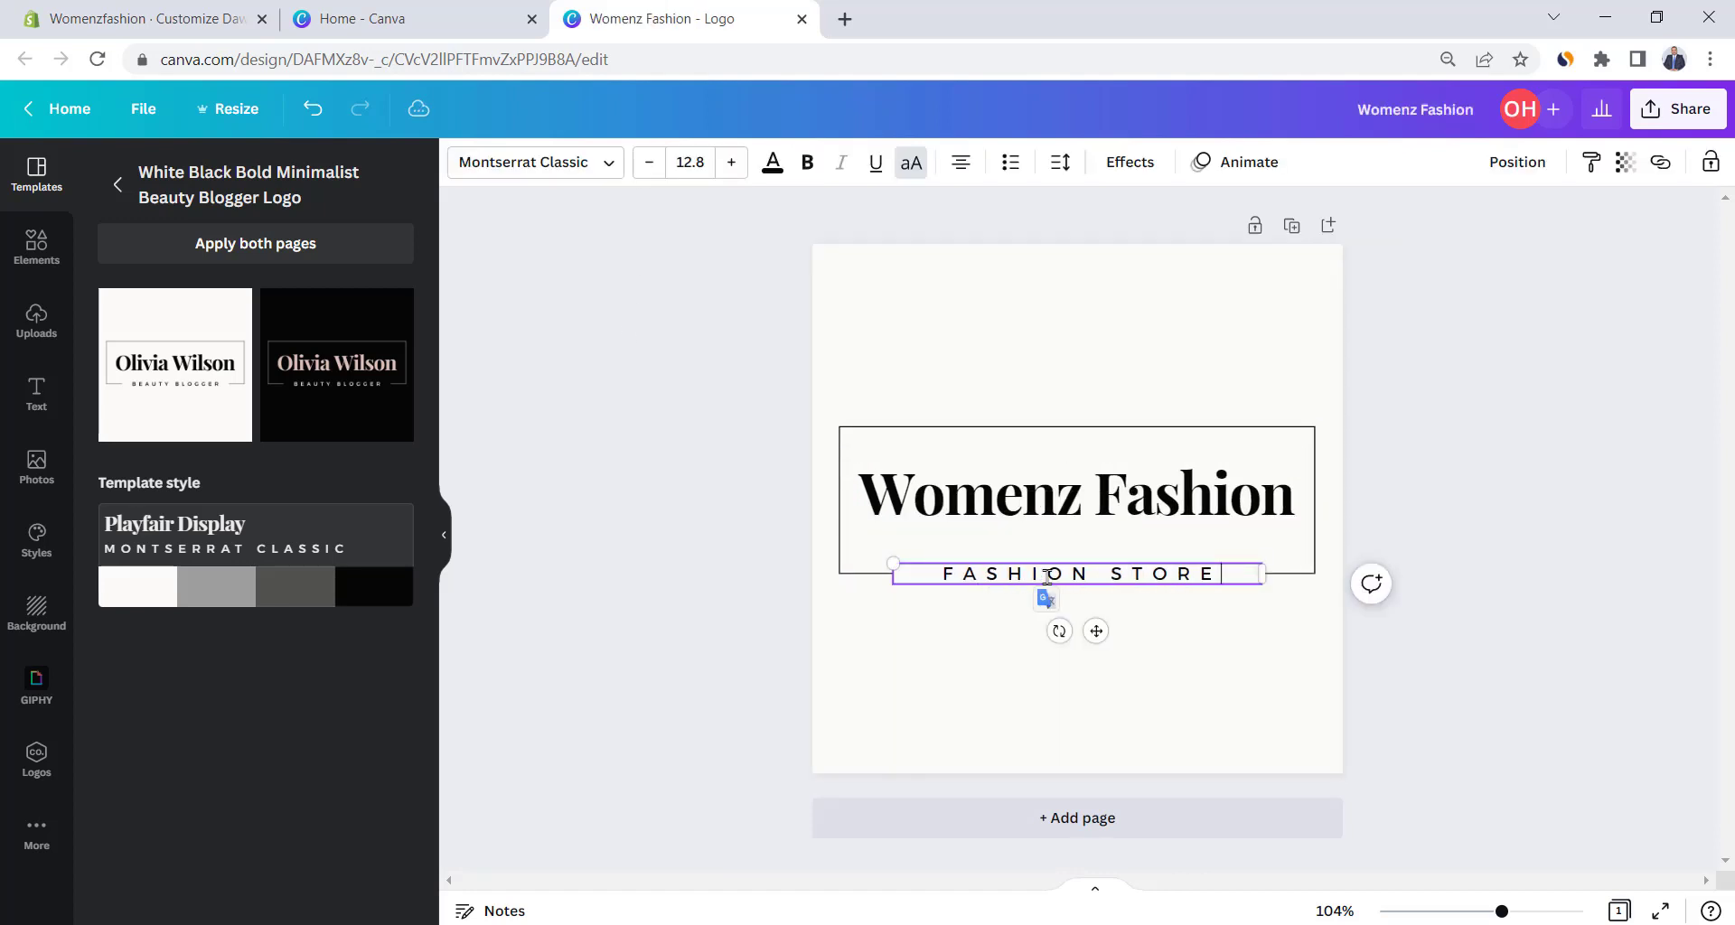
pyautogui.click(672, 406)
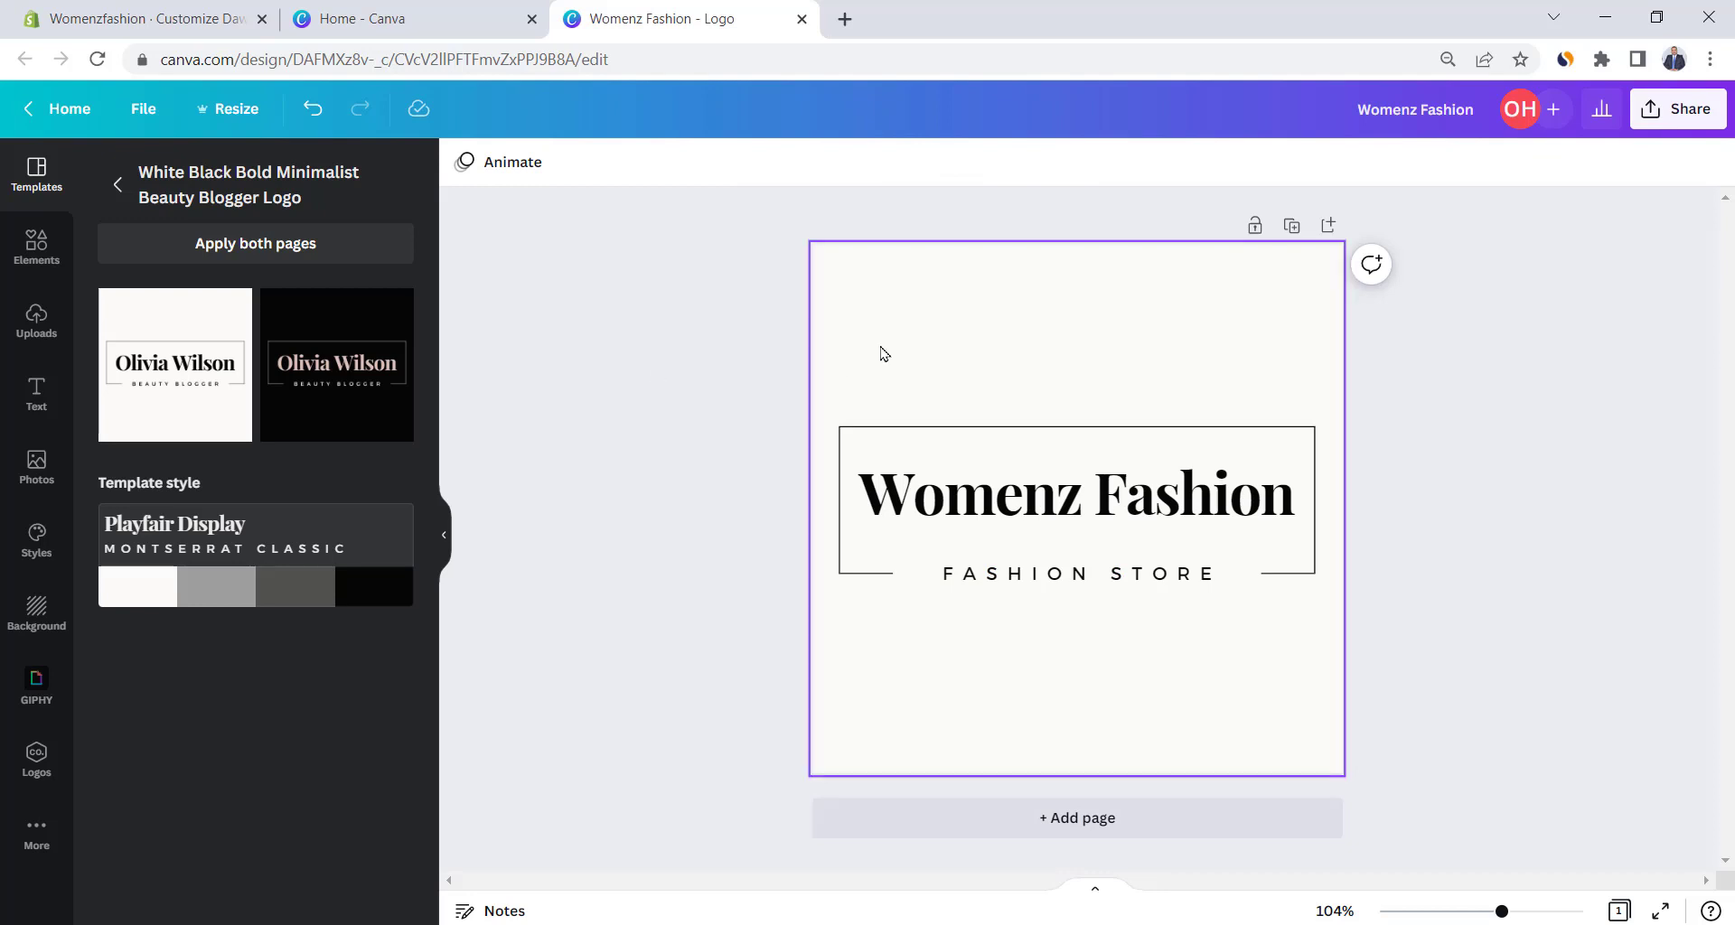
# Download the finished logo design as a PNG at its 500 × 500 px size.
pyautogui.click(1676, 110)
pyautogui.click(1420, 602)
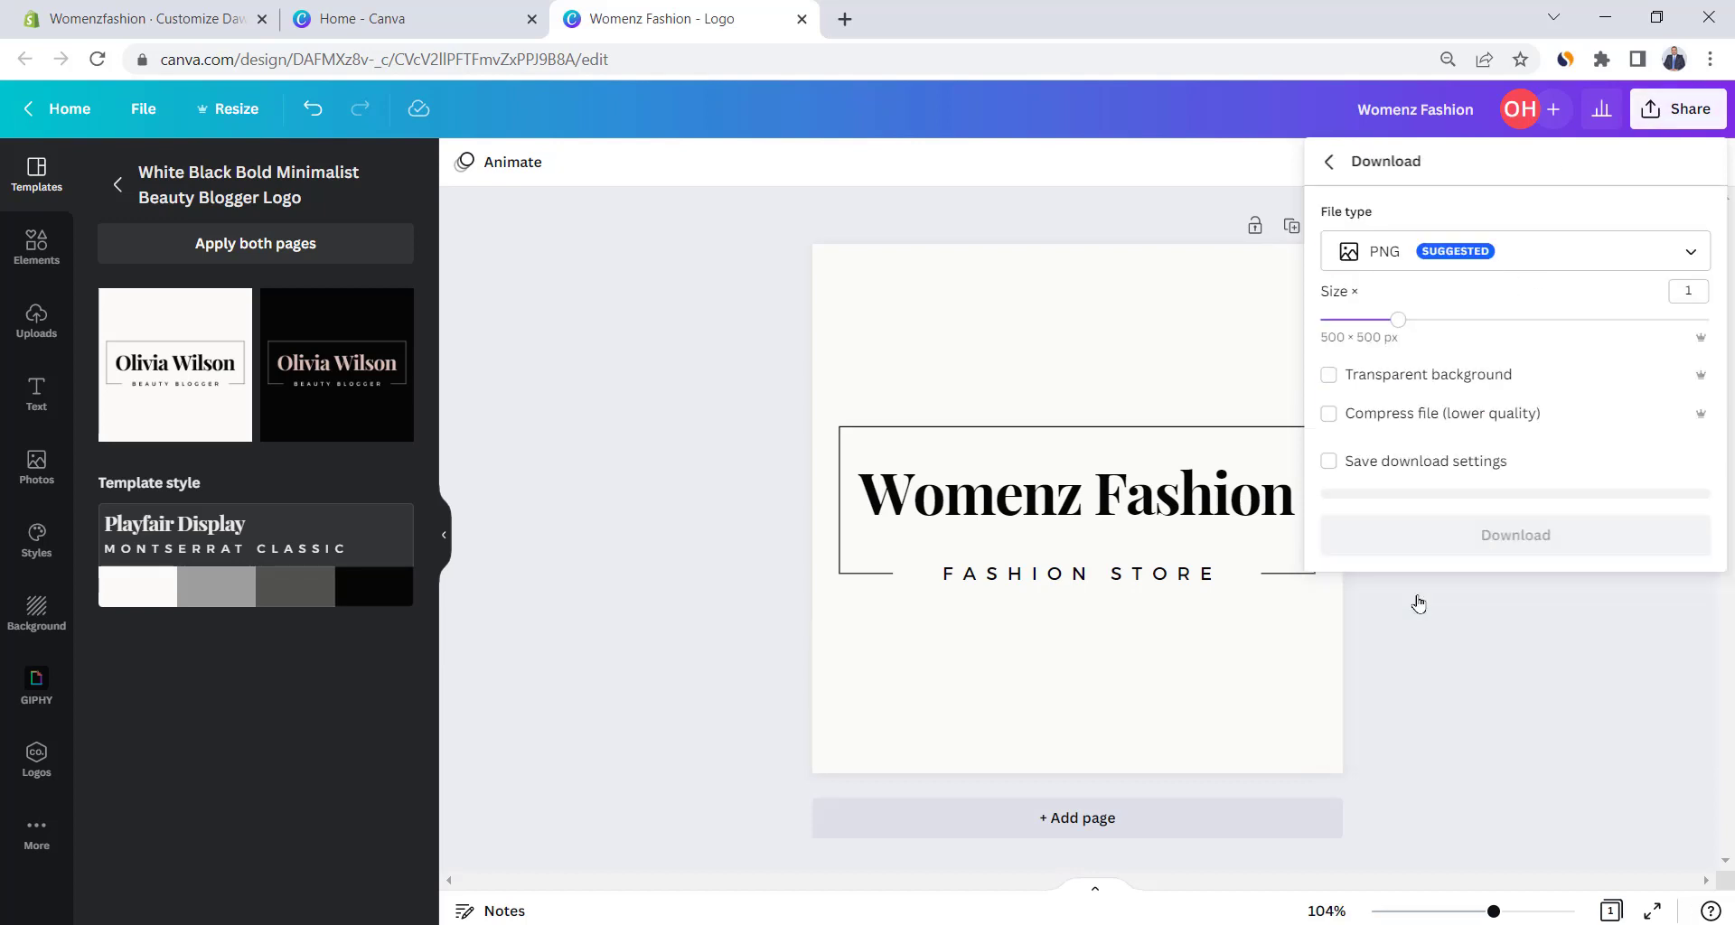
pyautogui.click(1420, 535)
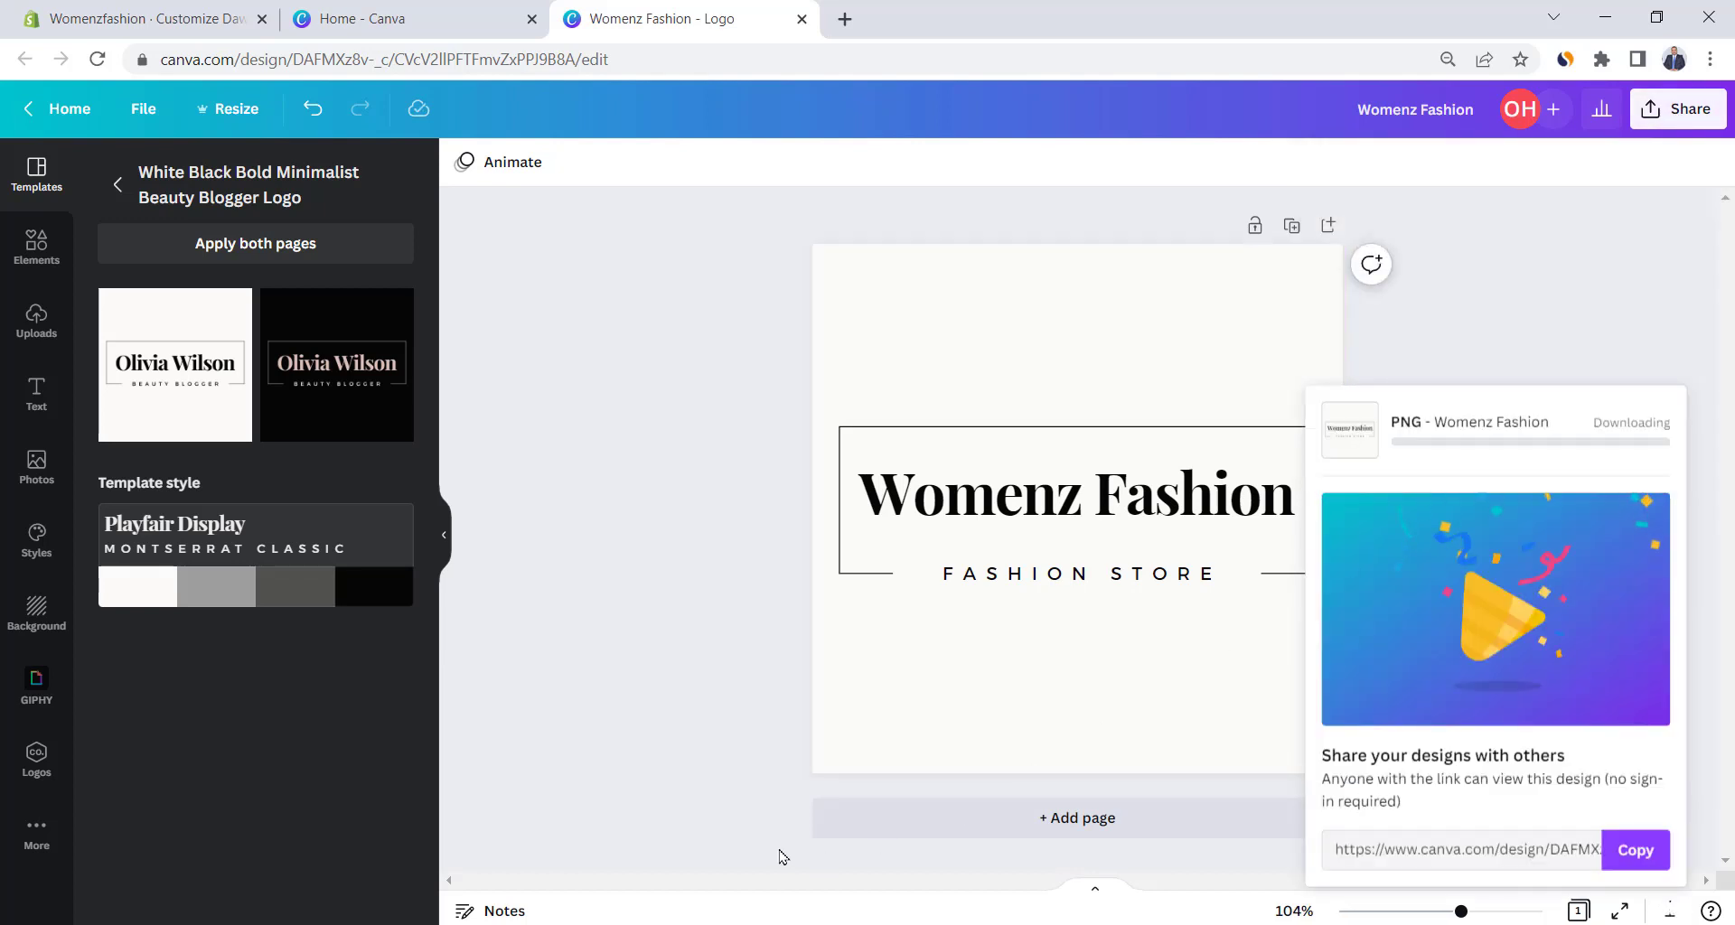
# Switch to the Shopify theme editor and upload the Womenz Fashion logo file from the desktop as the header's logo image.
pyautogui.click(197, 11)
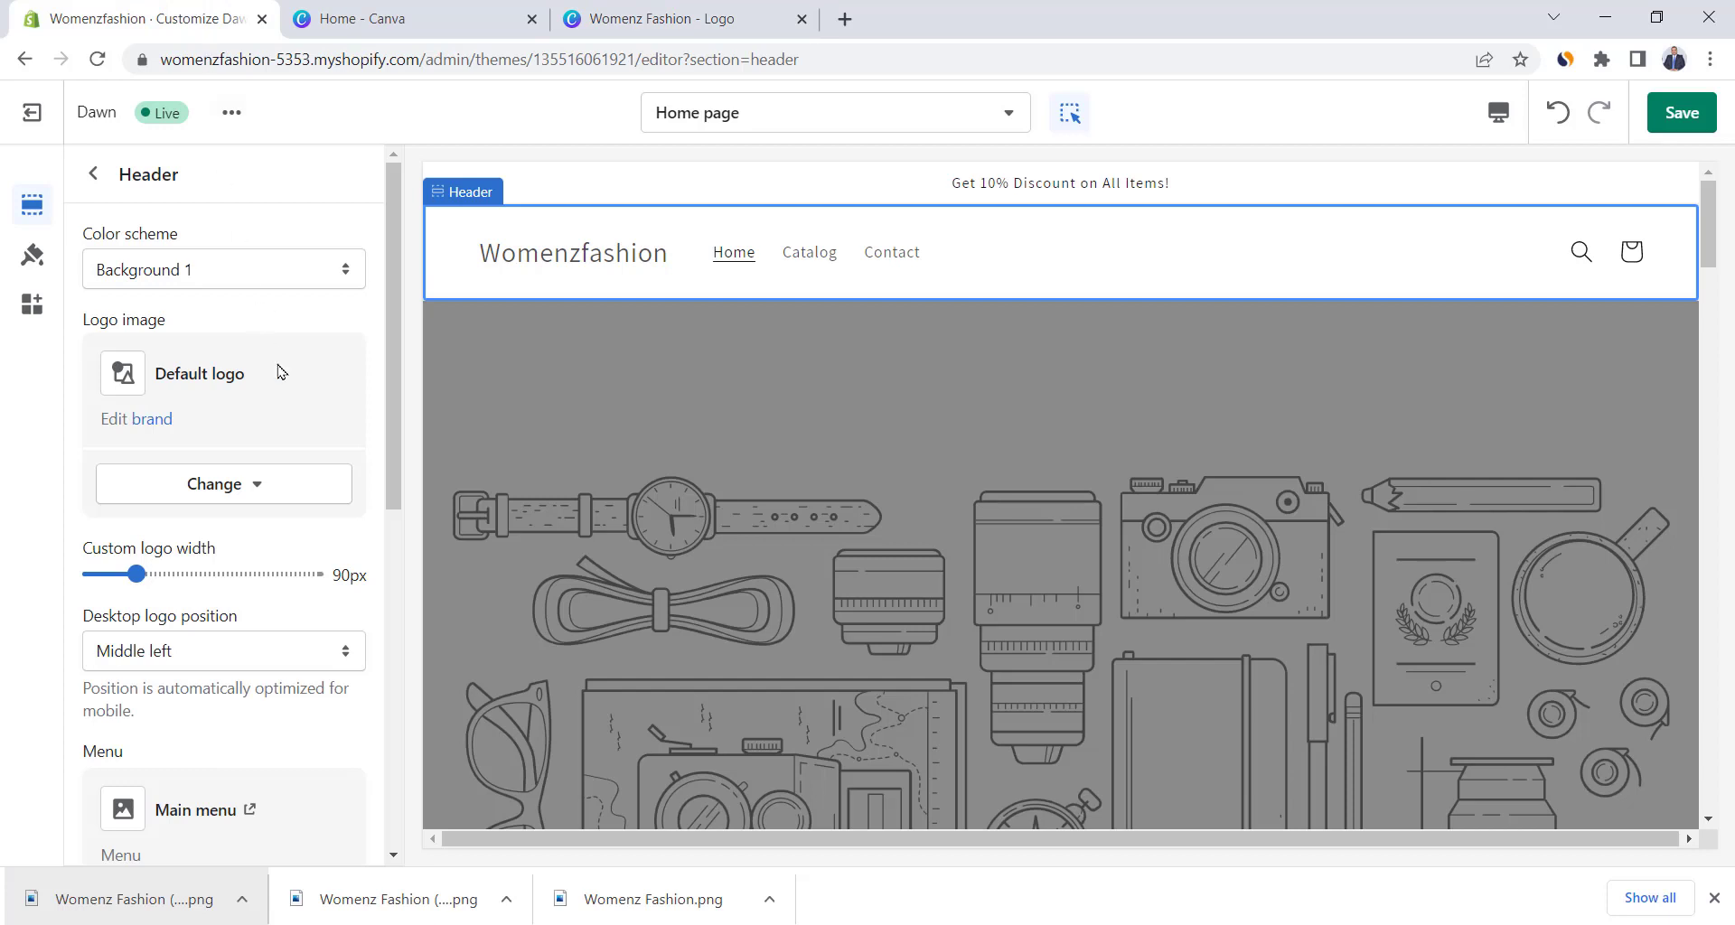
pyautogui.click(249, 485)
pyautogui.click(219, 630)
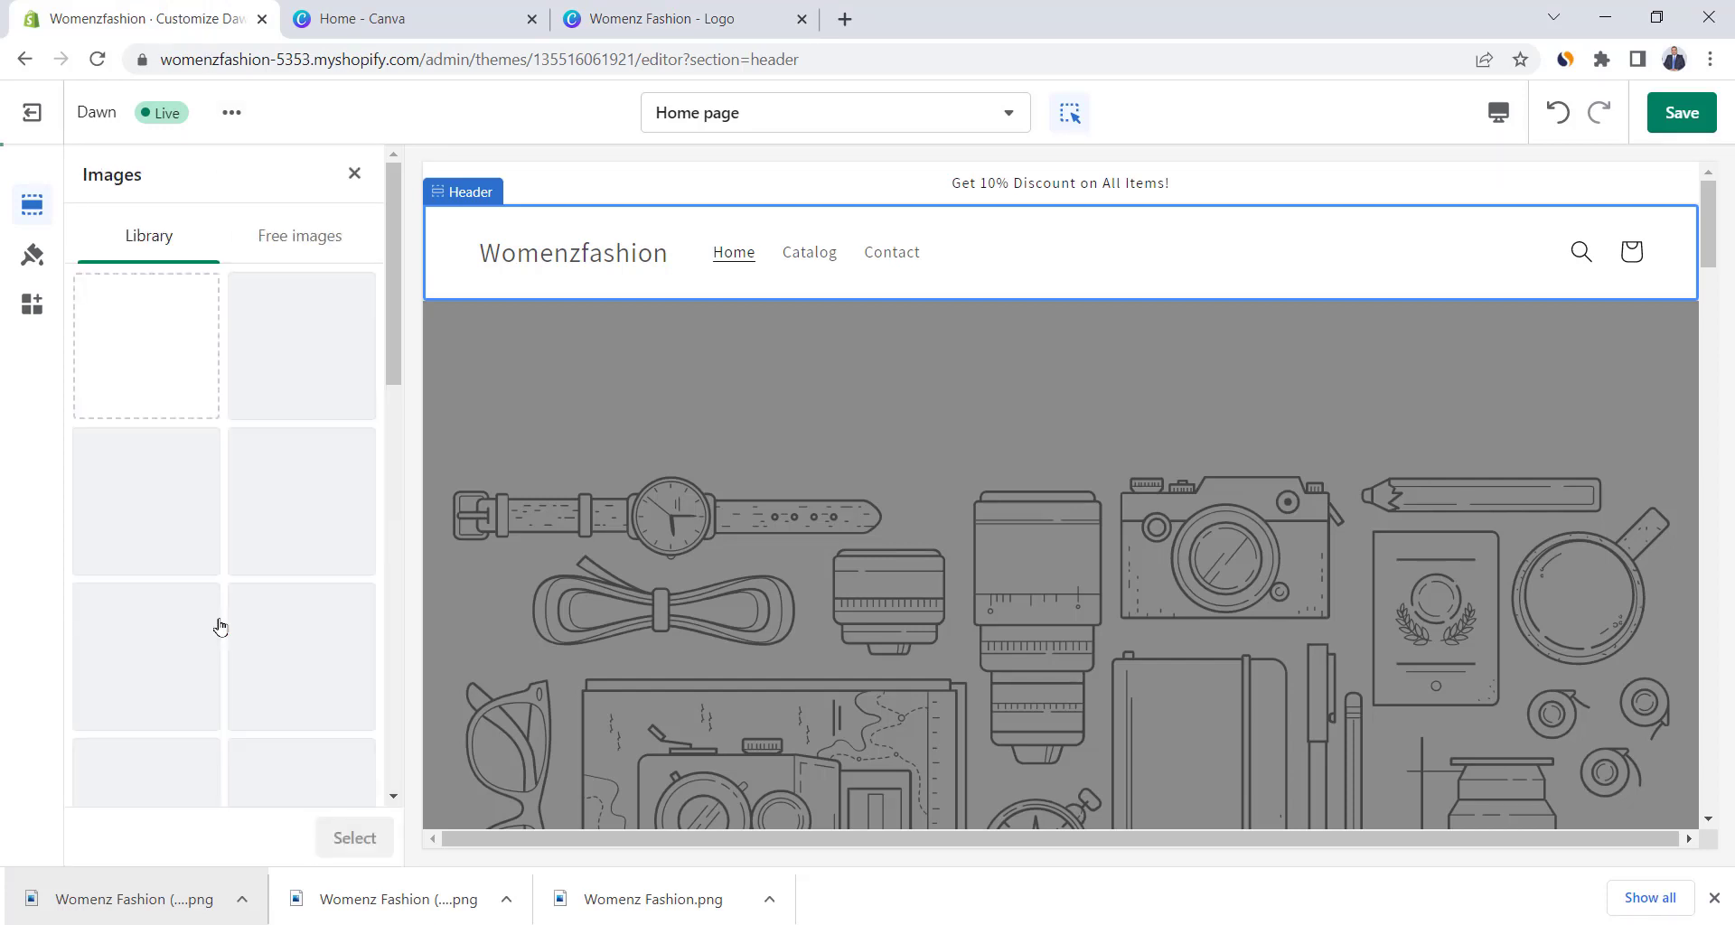
pyautogui.click(147, 354)
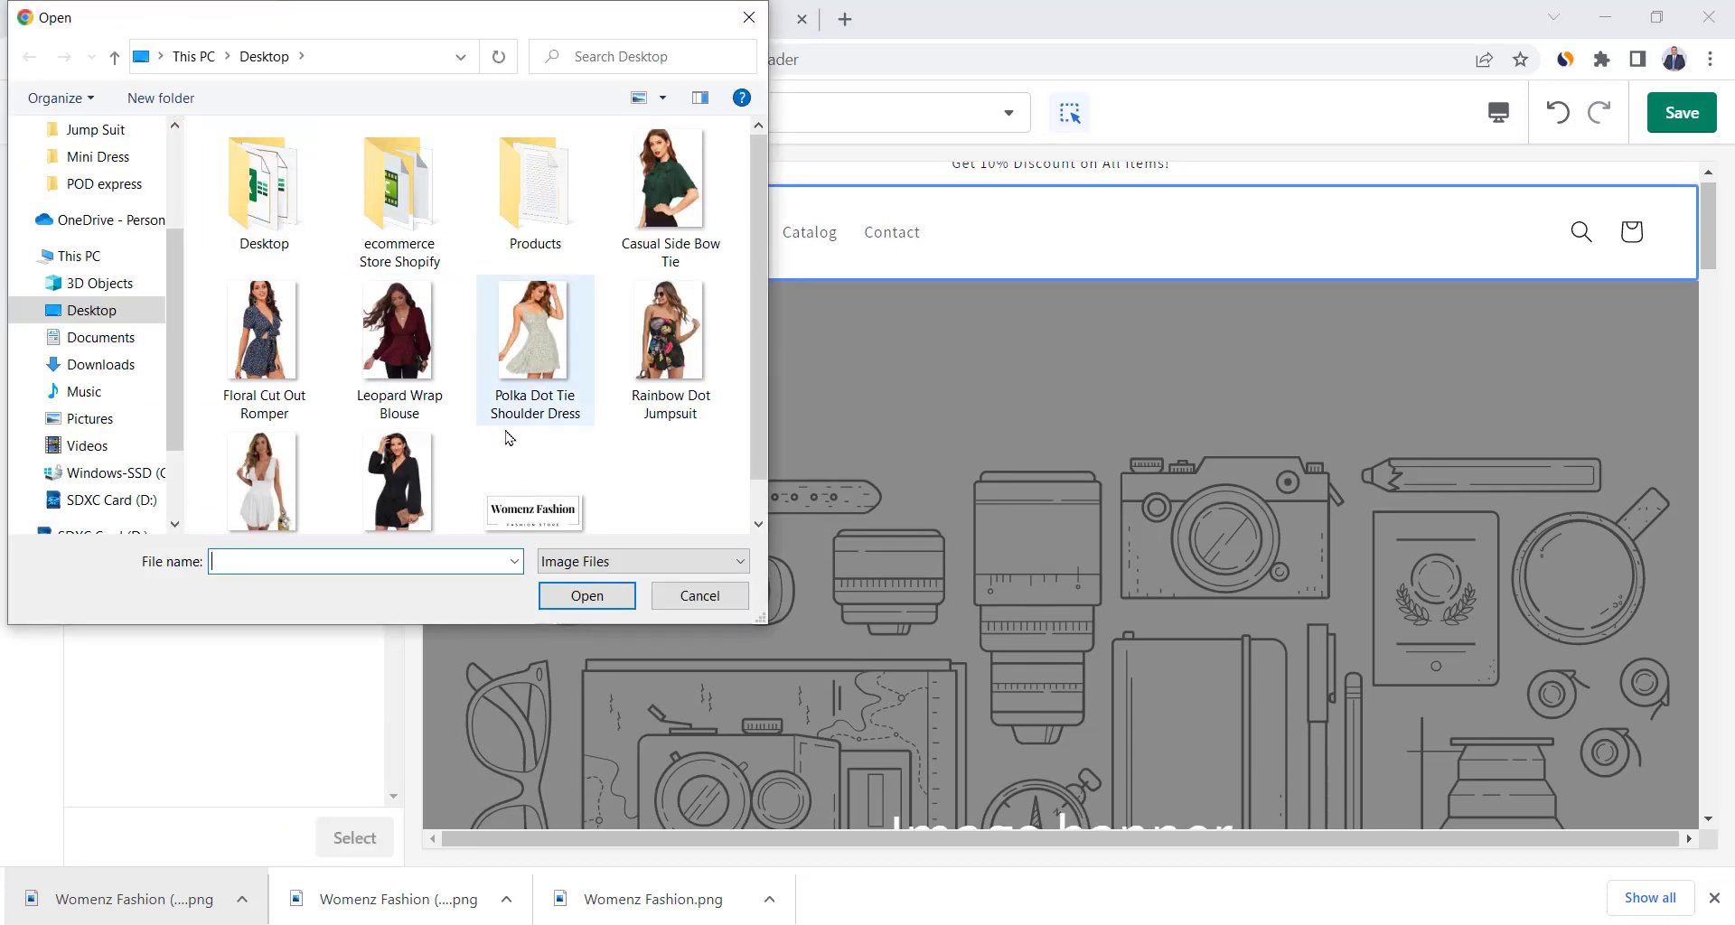
pyautogui.scroll(-1, 509, 438)
pyautogui.doubleClick(535, 469)
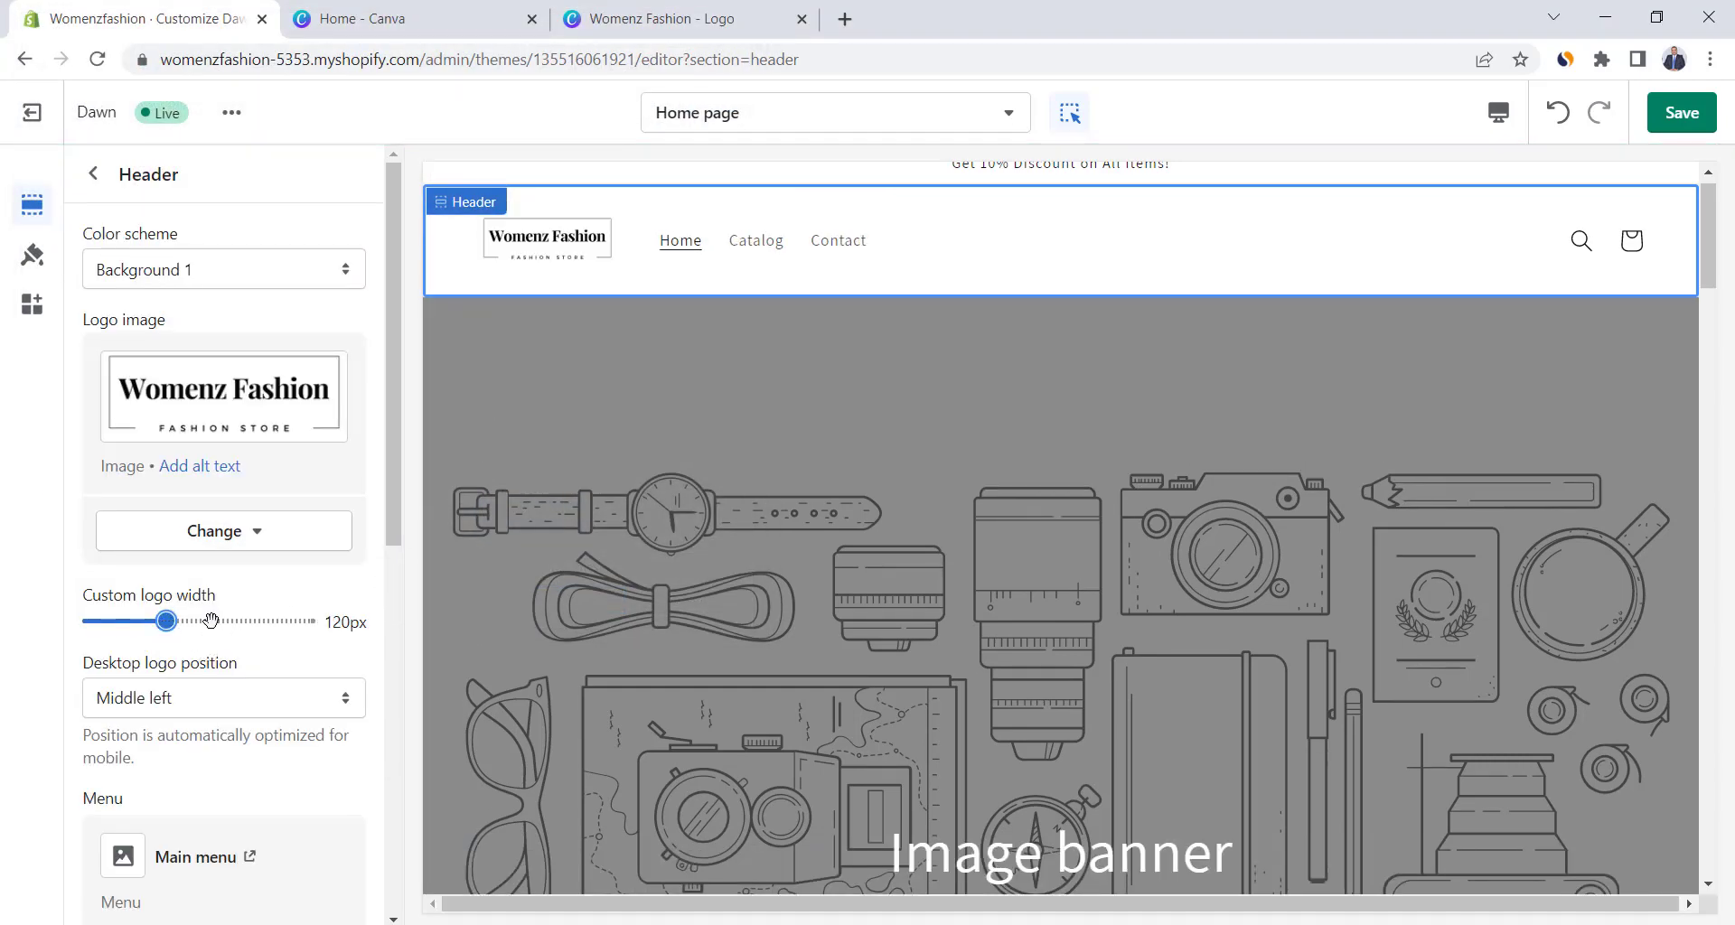
# Set the header's custom logo width to 200 px, and open the image banner section's settings.
pyautogui.moveTo(209, 620); pyautogui.dragTo(252, 620)
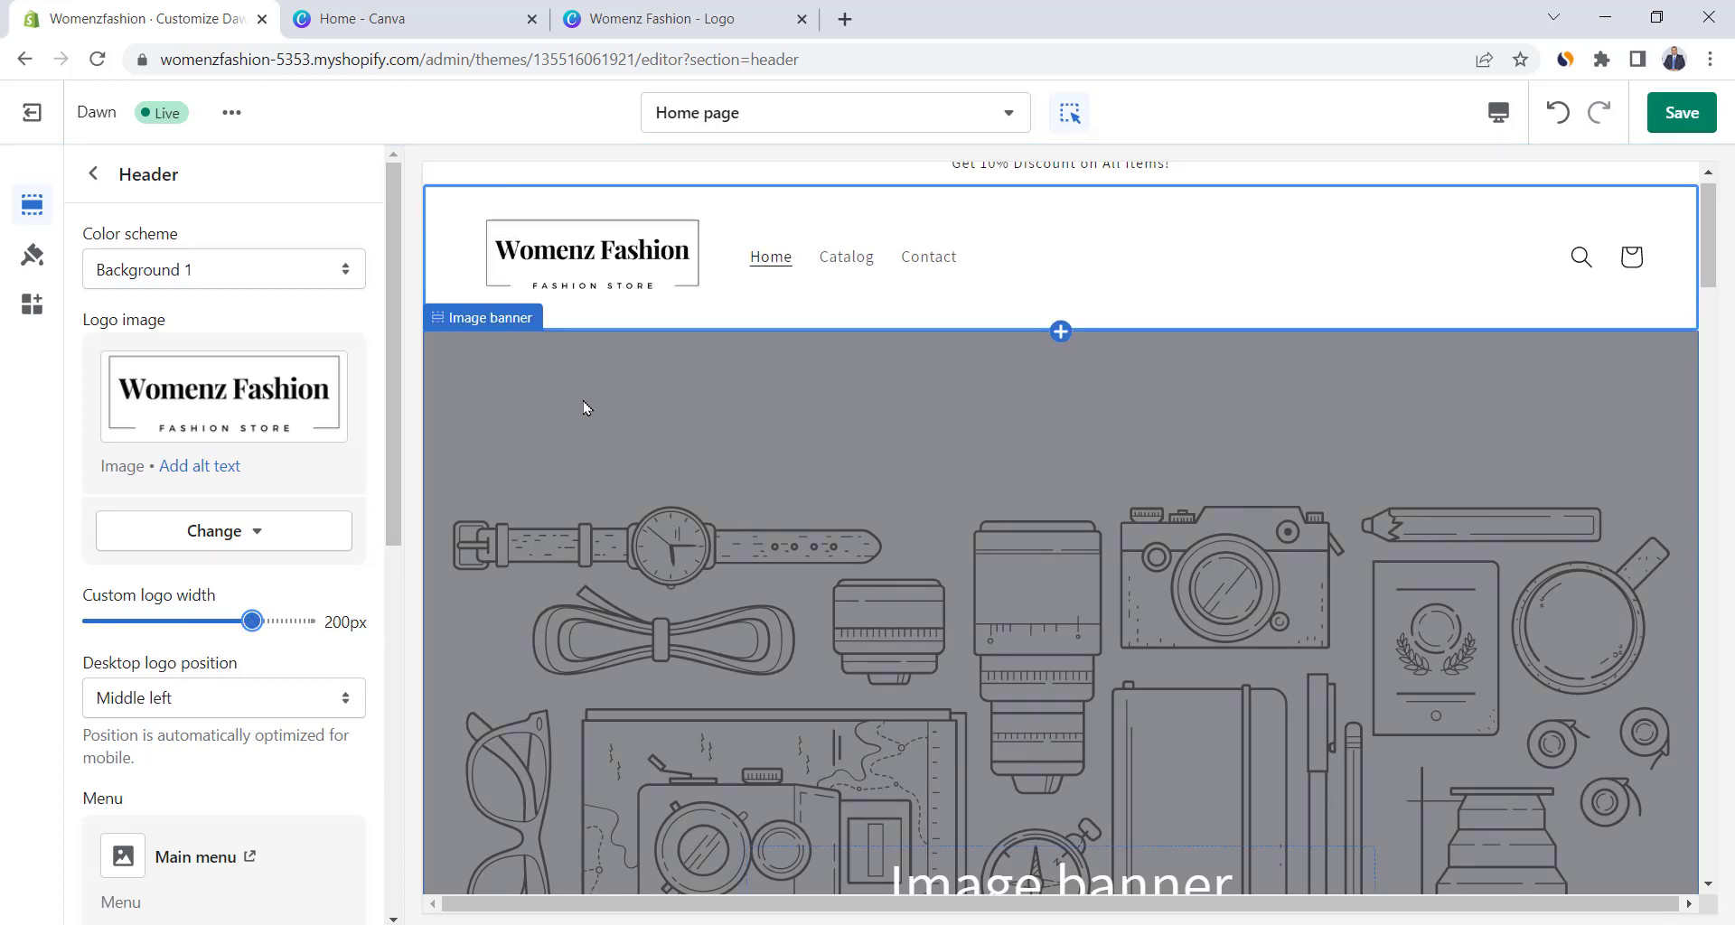
pyautogui.click(94, 173)
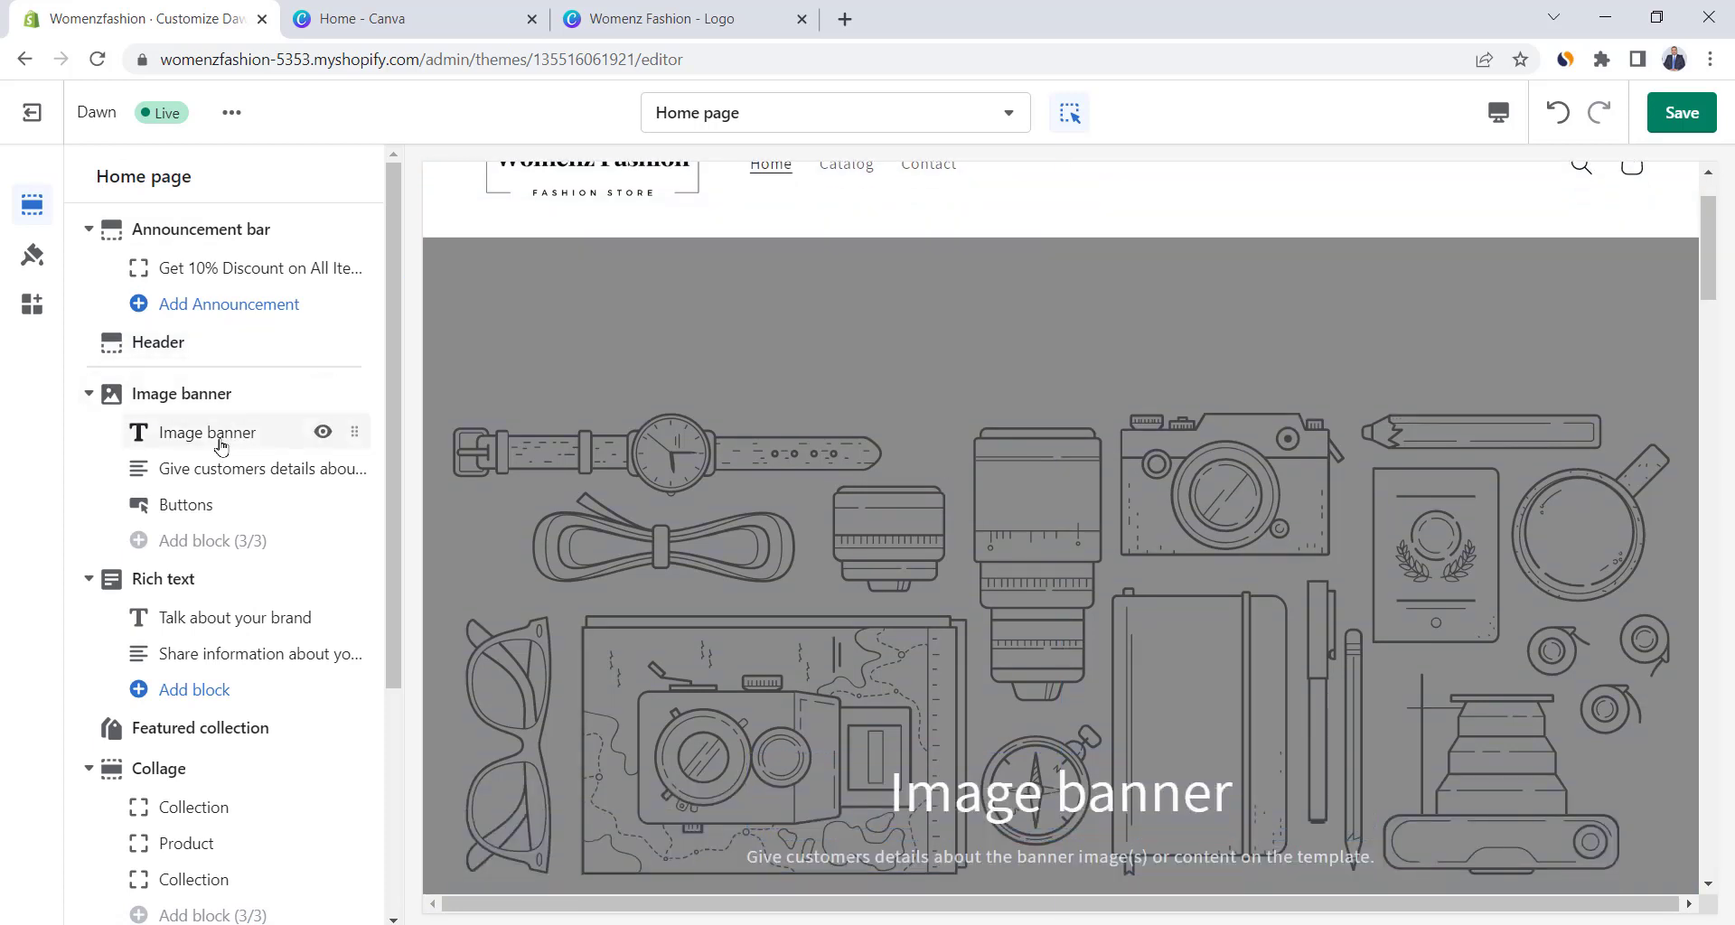
pyautogui.click(201, 395)
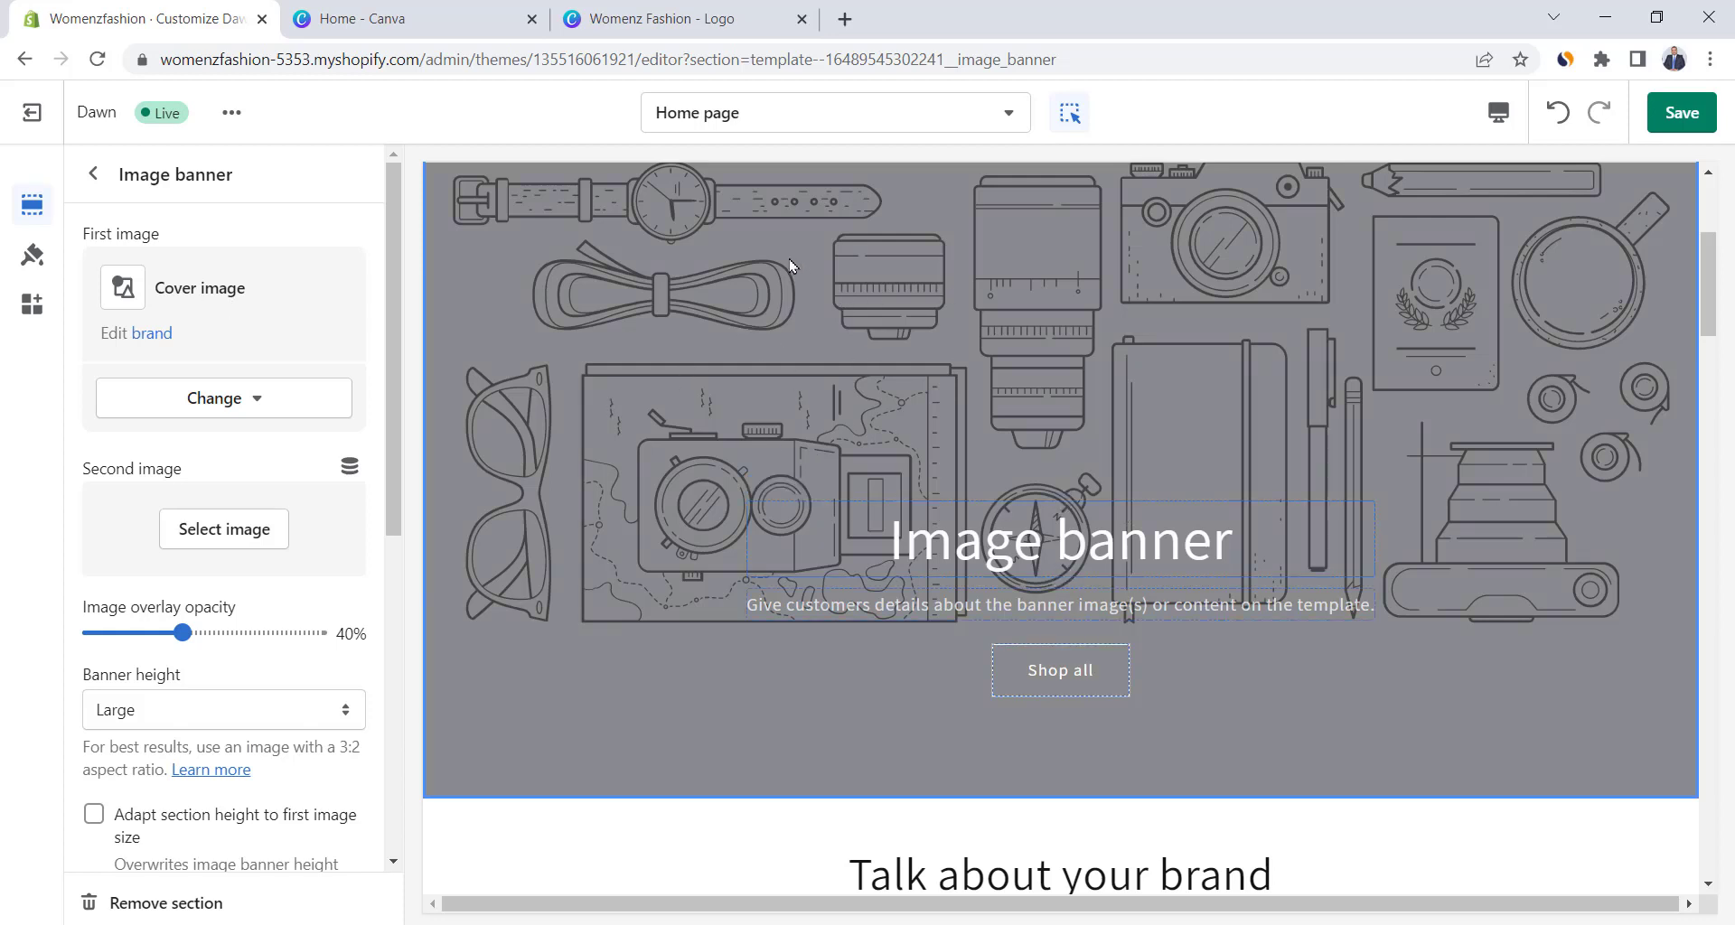
# Switch to Pexels, search for "fashion" photos and filter them to horizontal orientation.
pyautogui.click(457, 9)
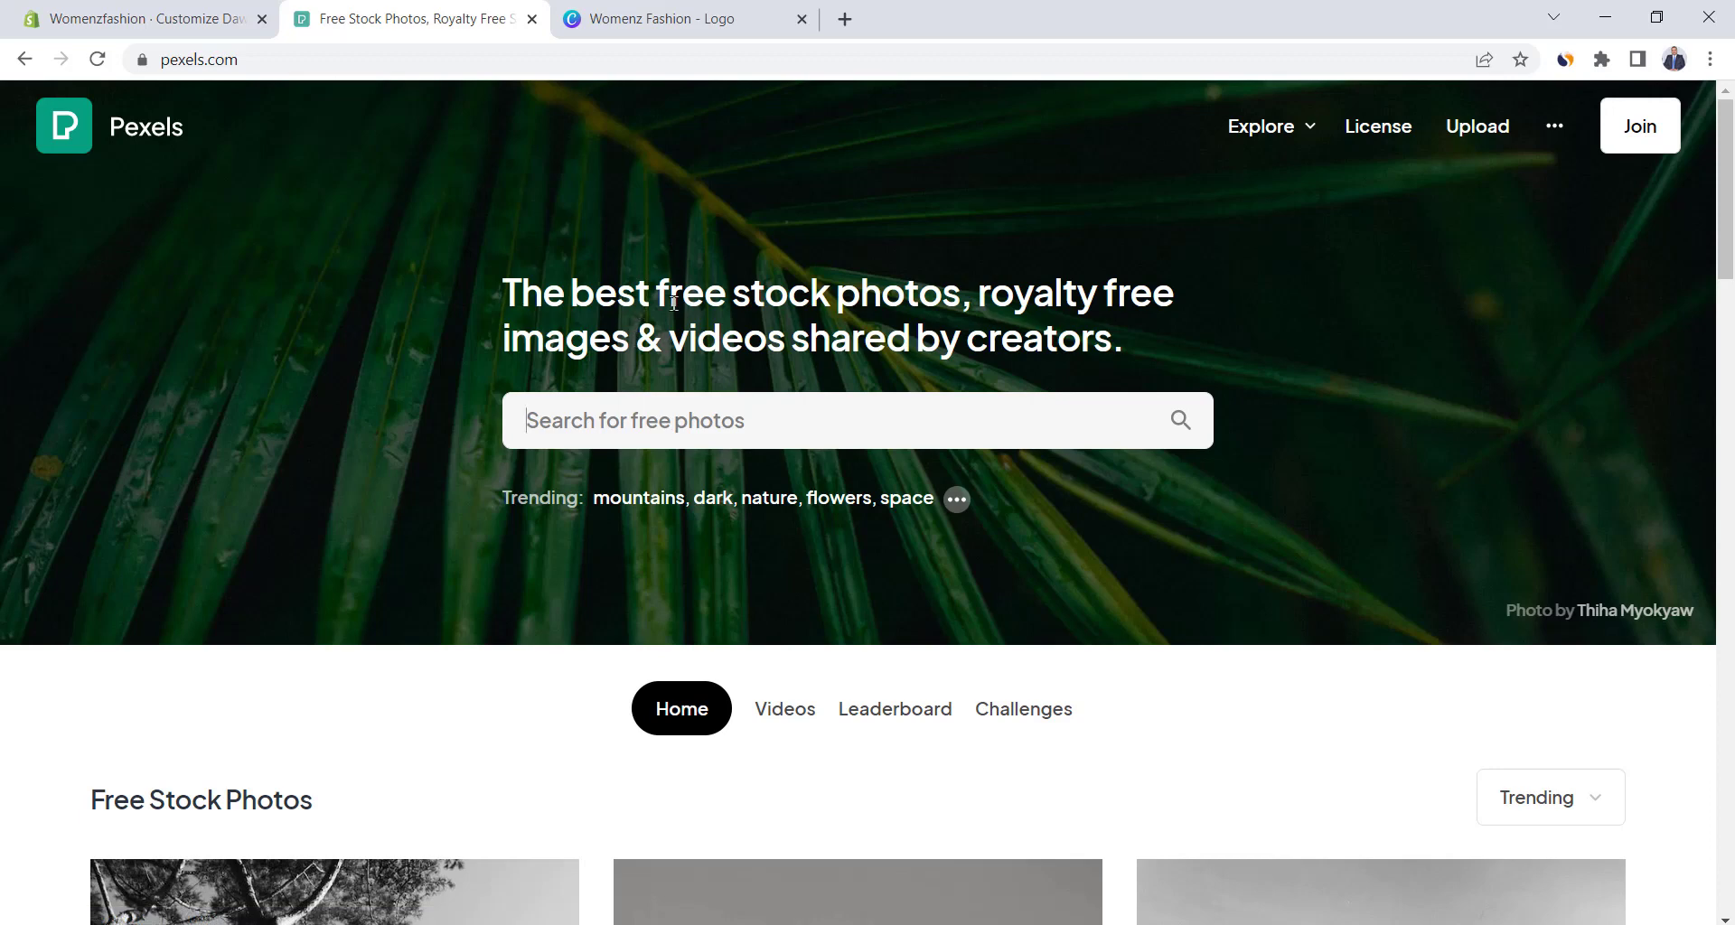
pyautogui.write('fashion')
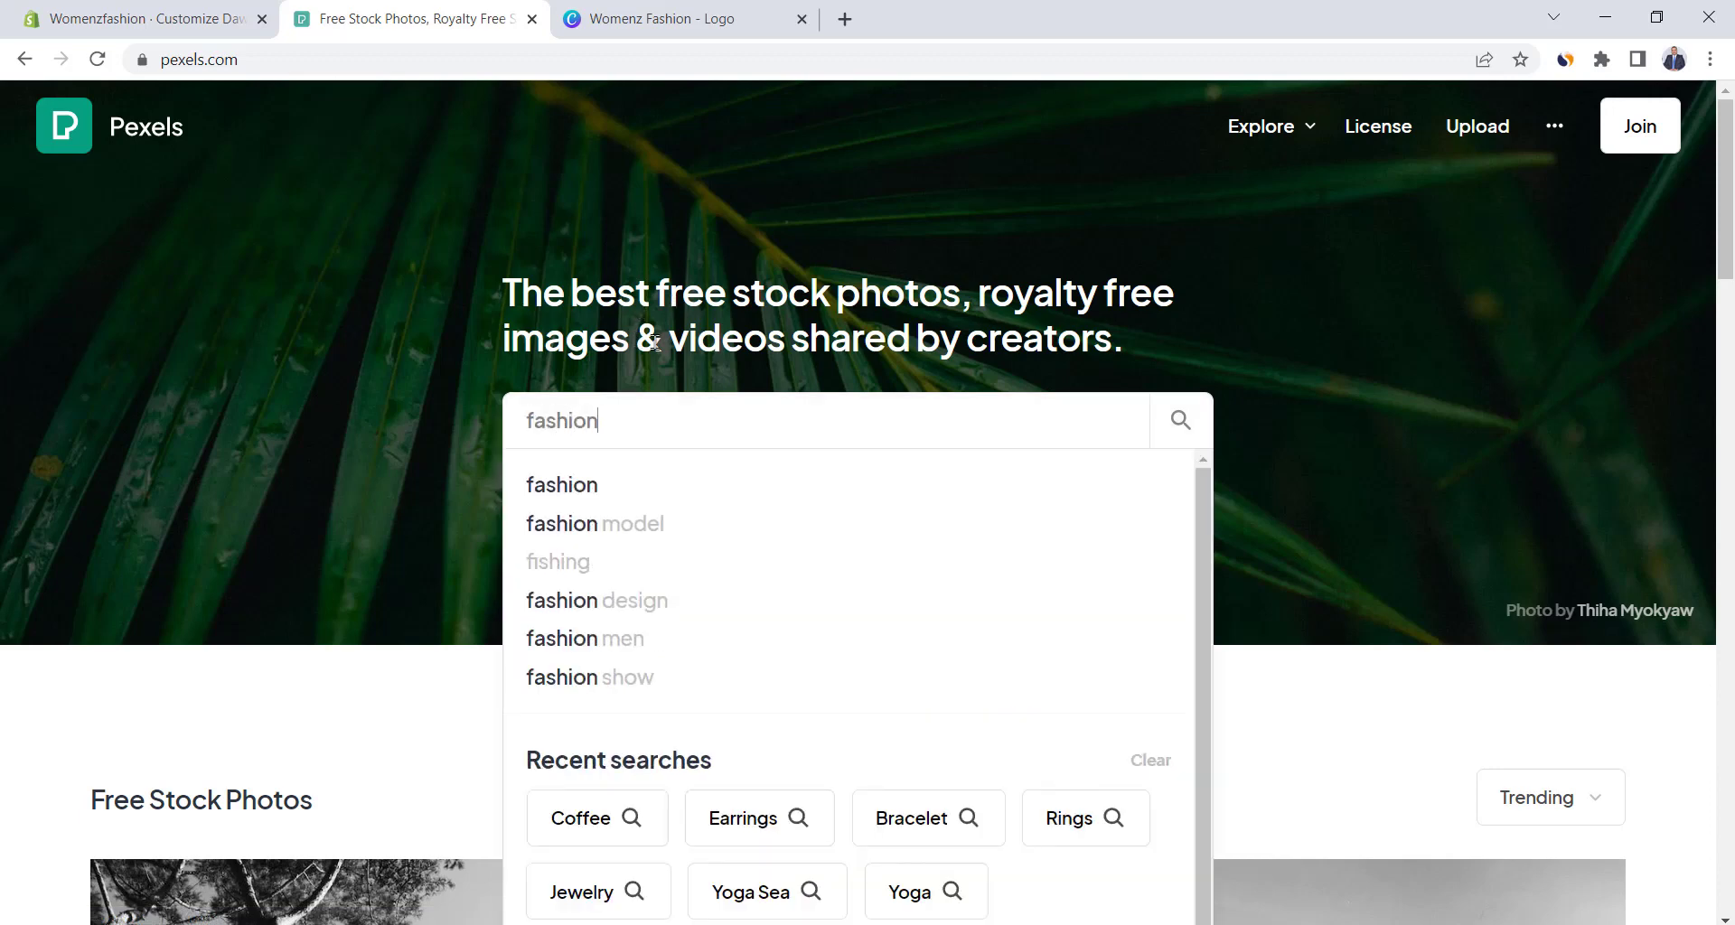
pyautogui.press('Return')
pyautogui.click(1511, 466)
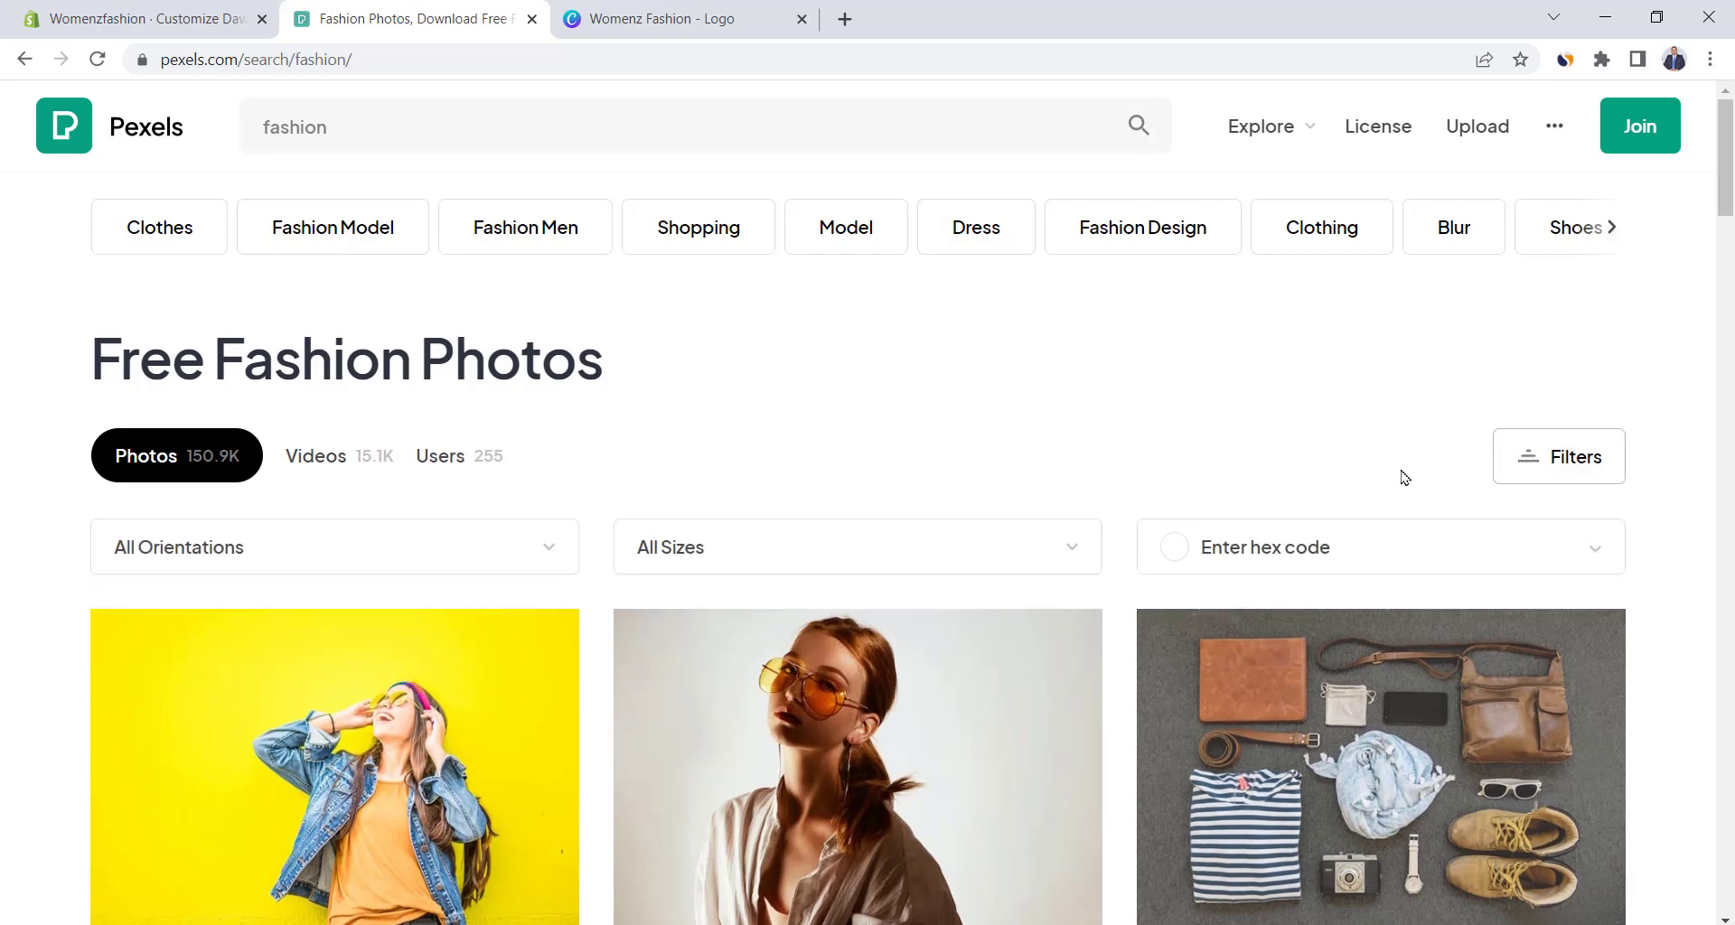
pyautogui.click(318, 567)
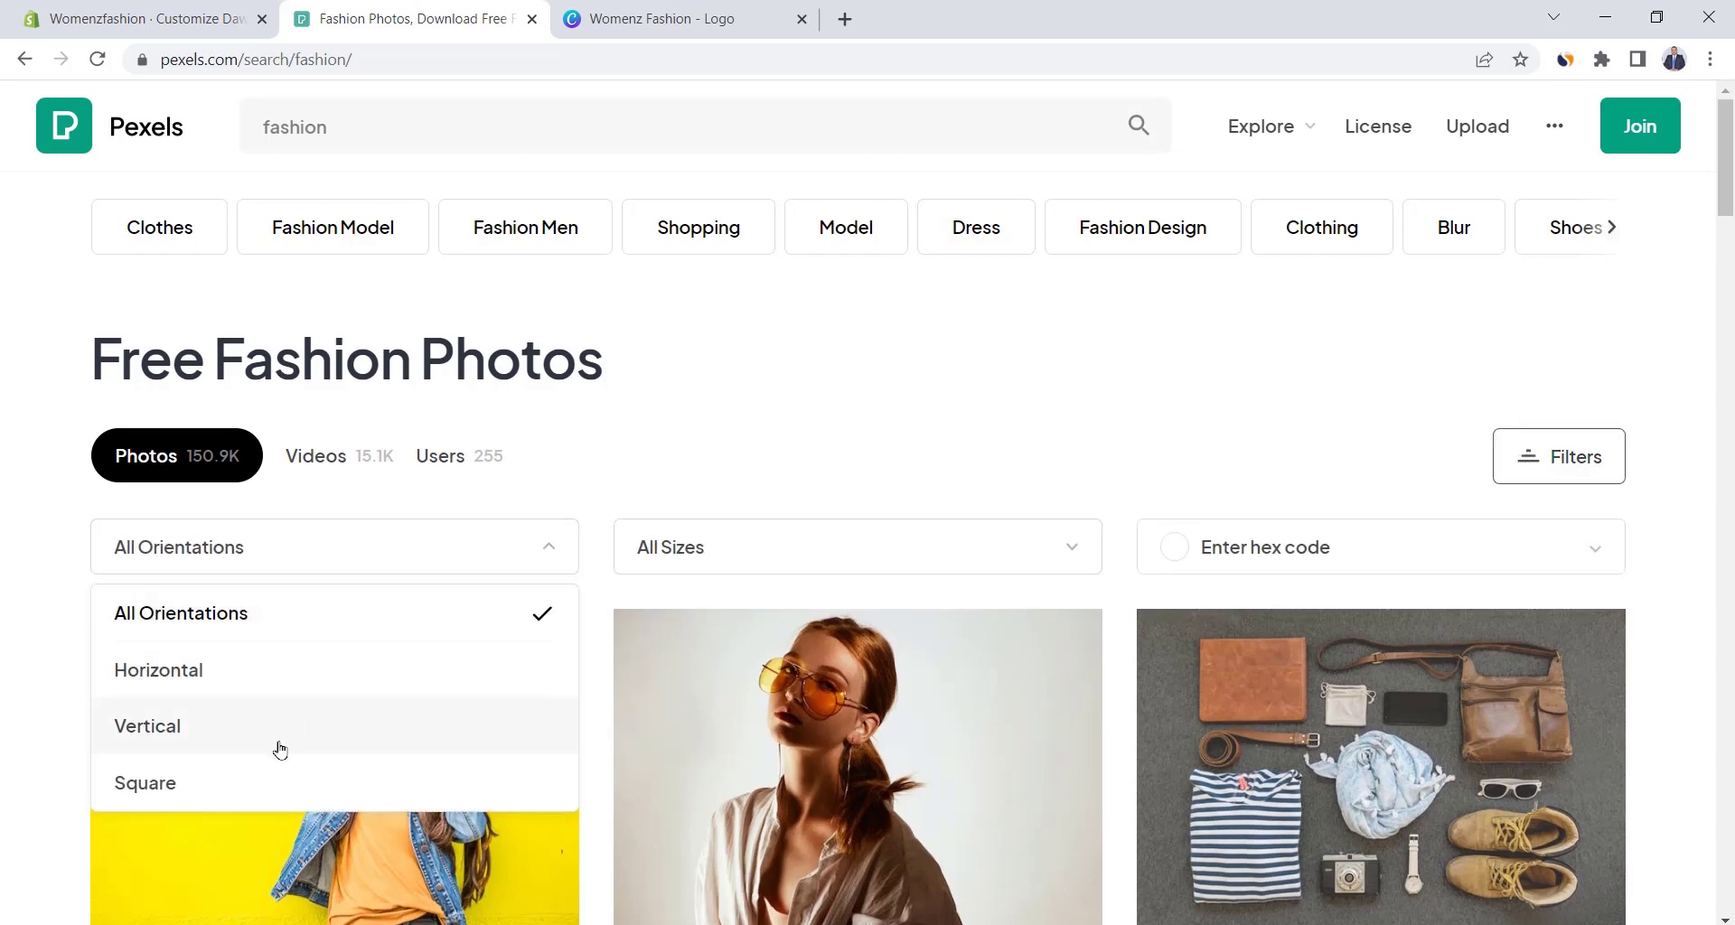
pyautogui.click(271, 670)
# Browse the fashion photos and download the portrait of two women against a concrete wall at original size.
pyautogui.scroll(-5, 787, 359)
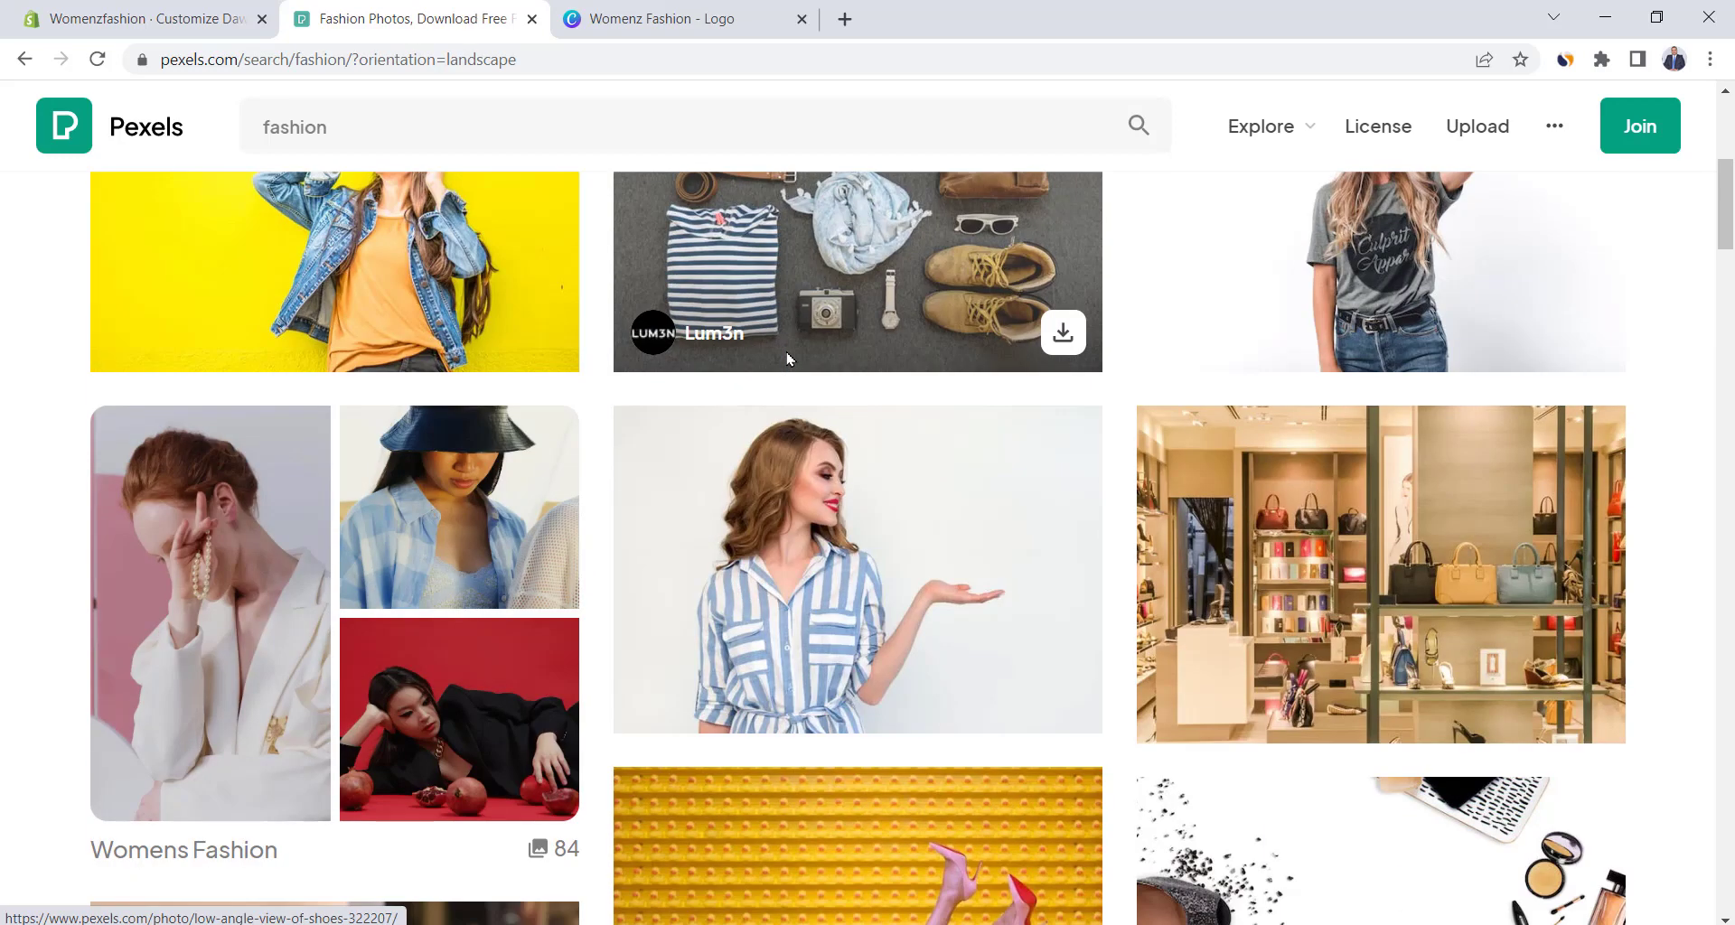
pyautogui.scroll(-5, 787, 359)
pyautogui.scroll(-8, 788, 359)
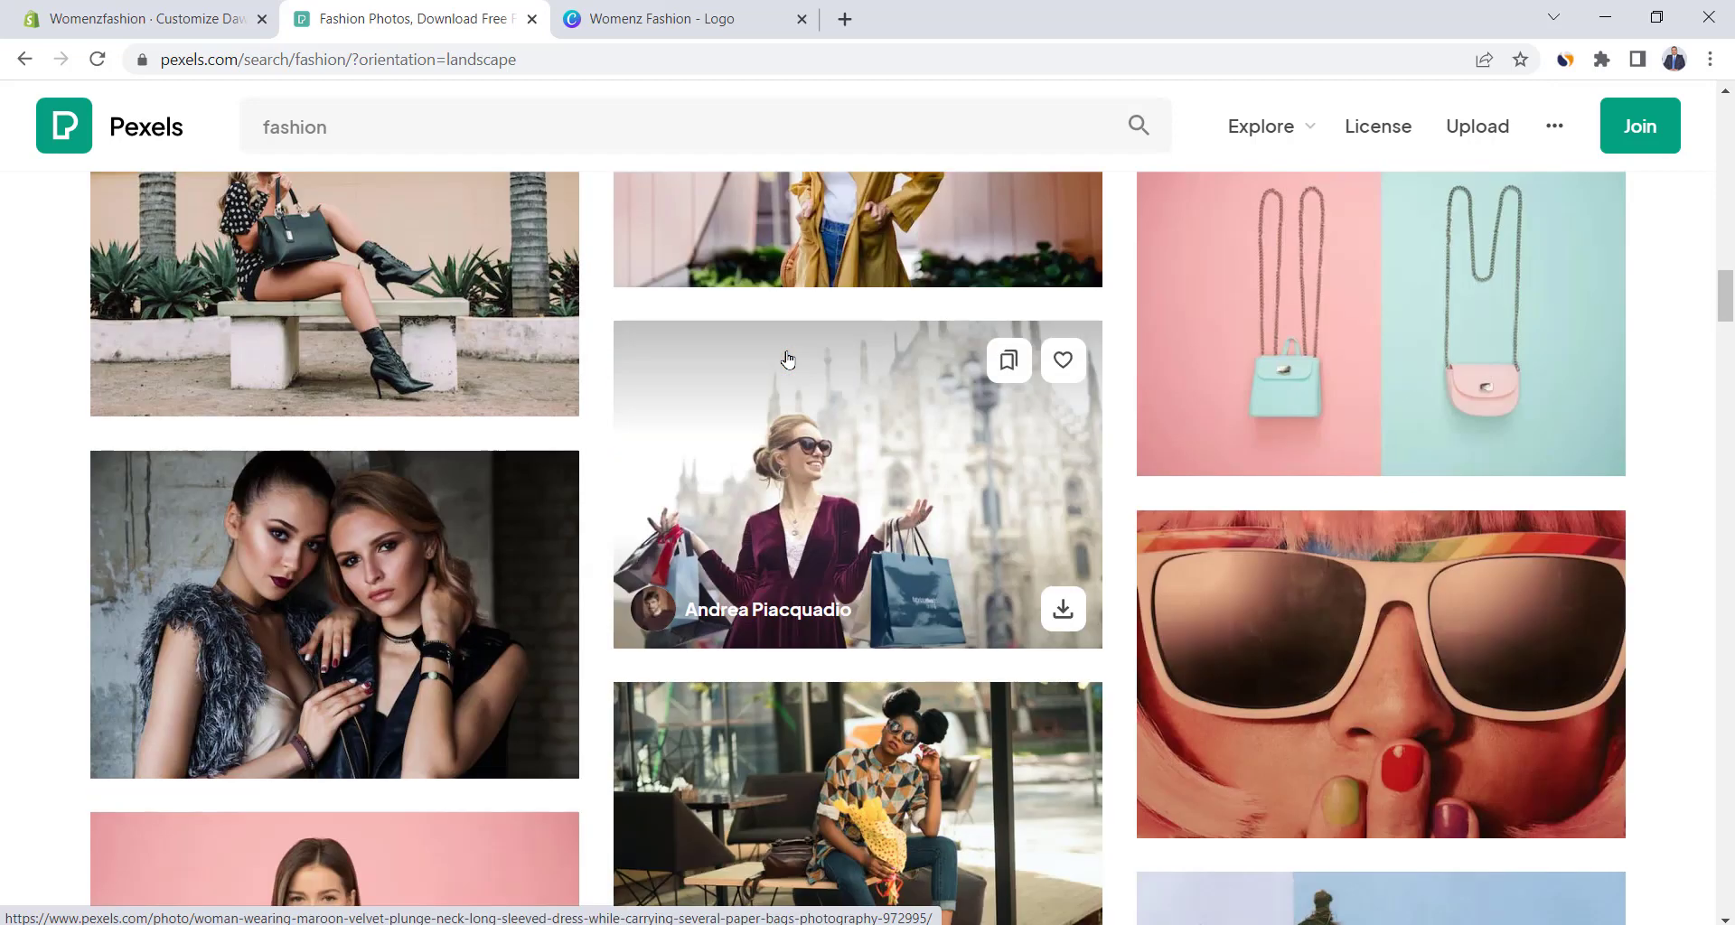
pyautogui.click(434, 531)
pyautogui.click(1500, 217)
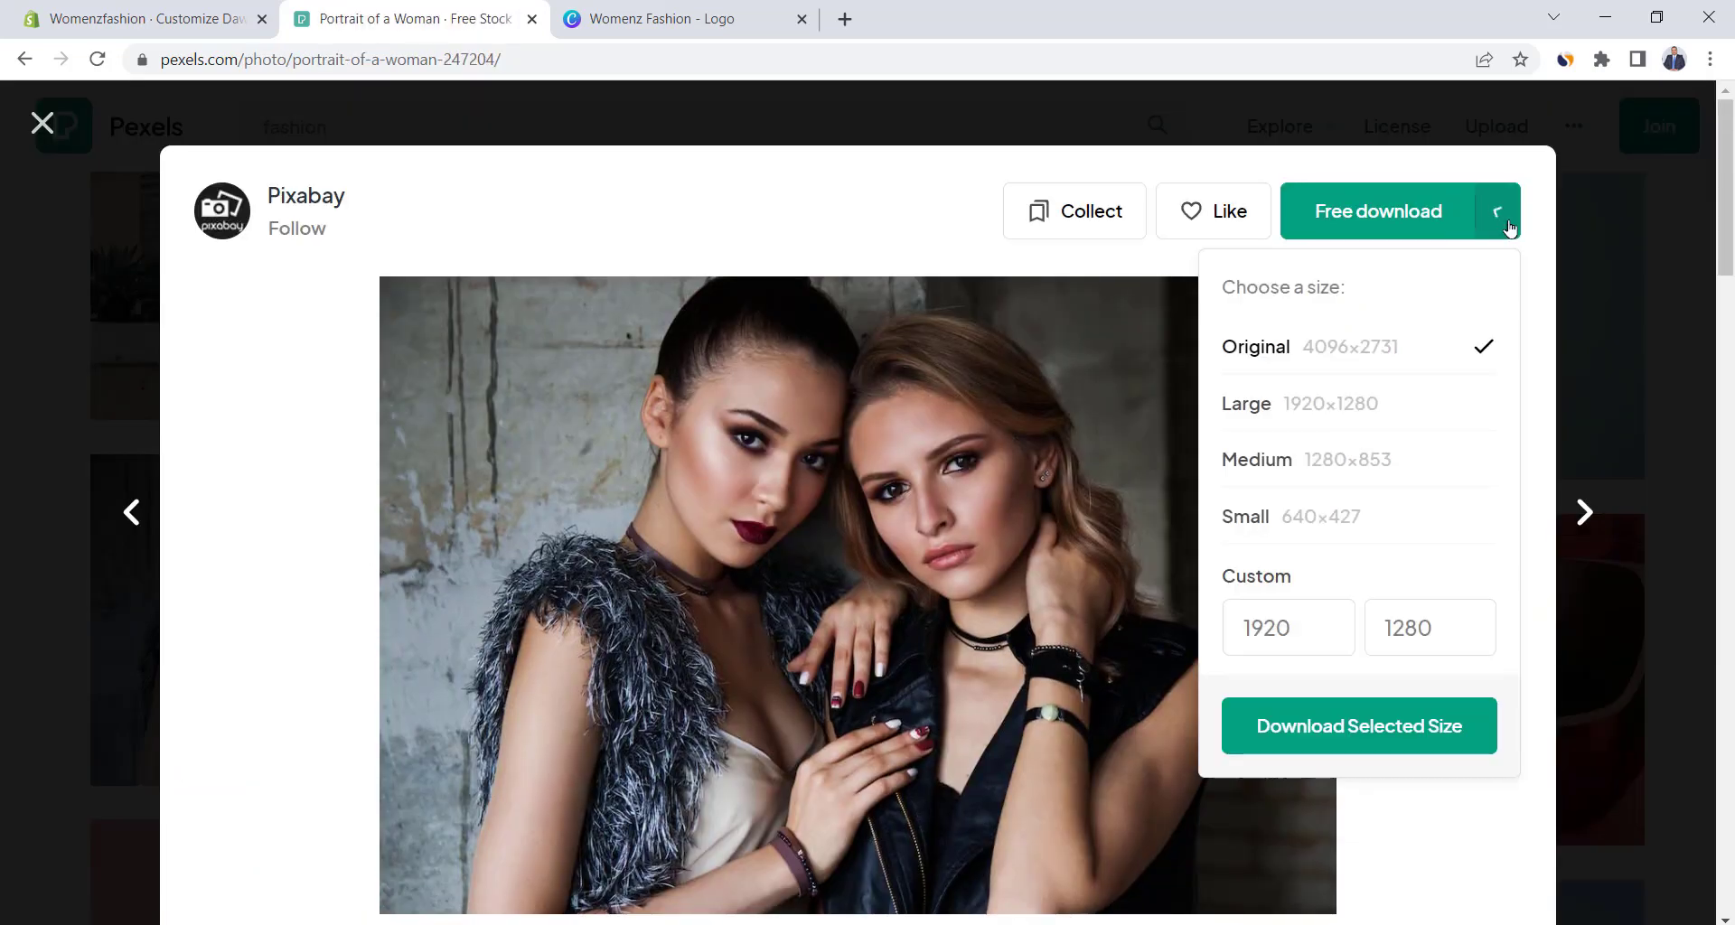
pyautogui.click(1380, 217)
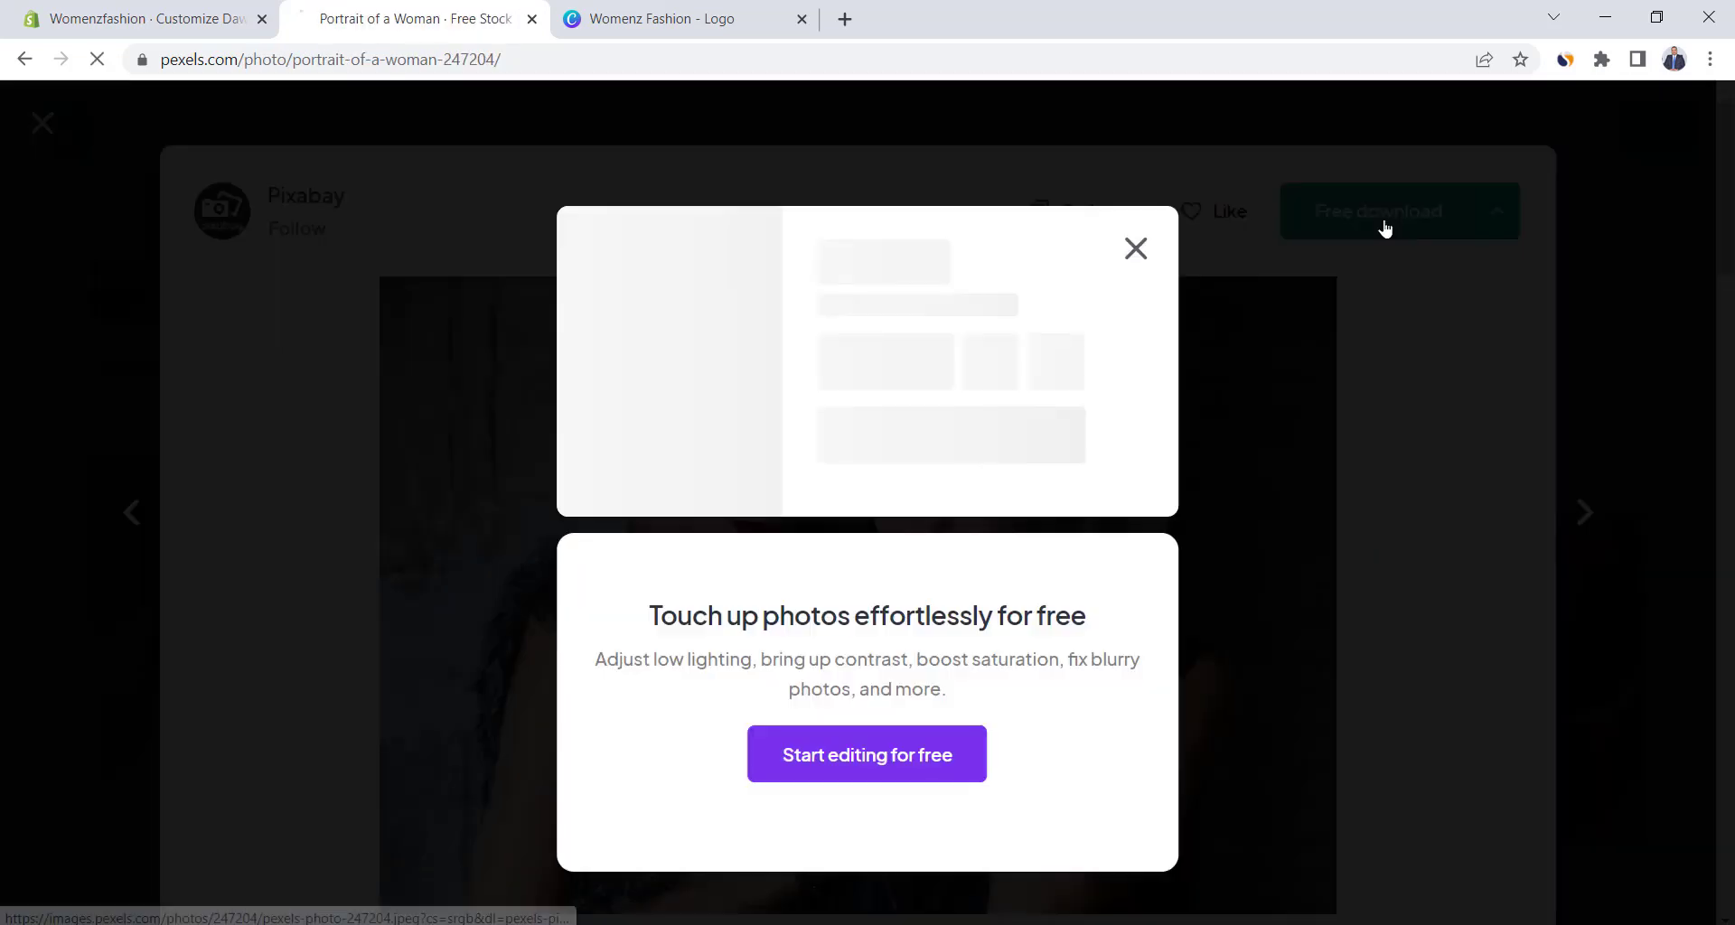
# Switch to the Shopify theme editor, upload the downloaded portrait as the banner's first image, and set the image overlay opacity to 30%.
pyautogui.click(144, 19)
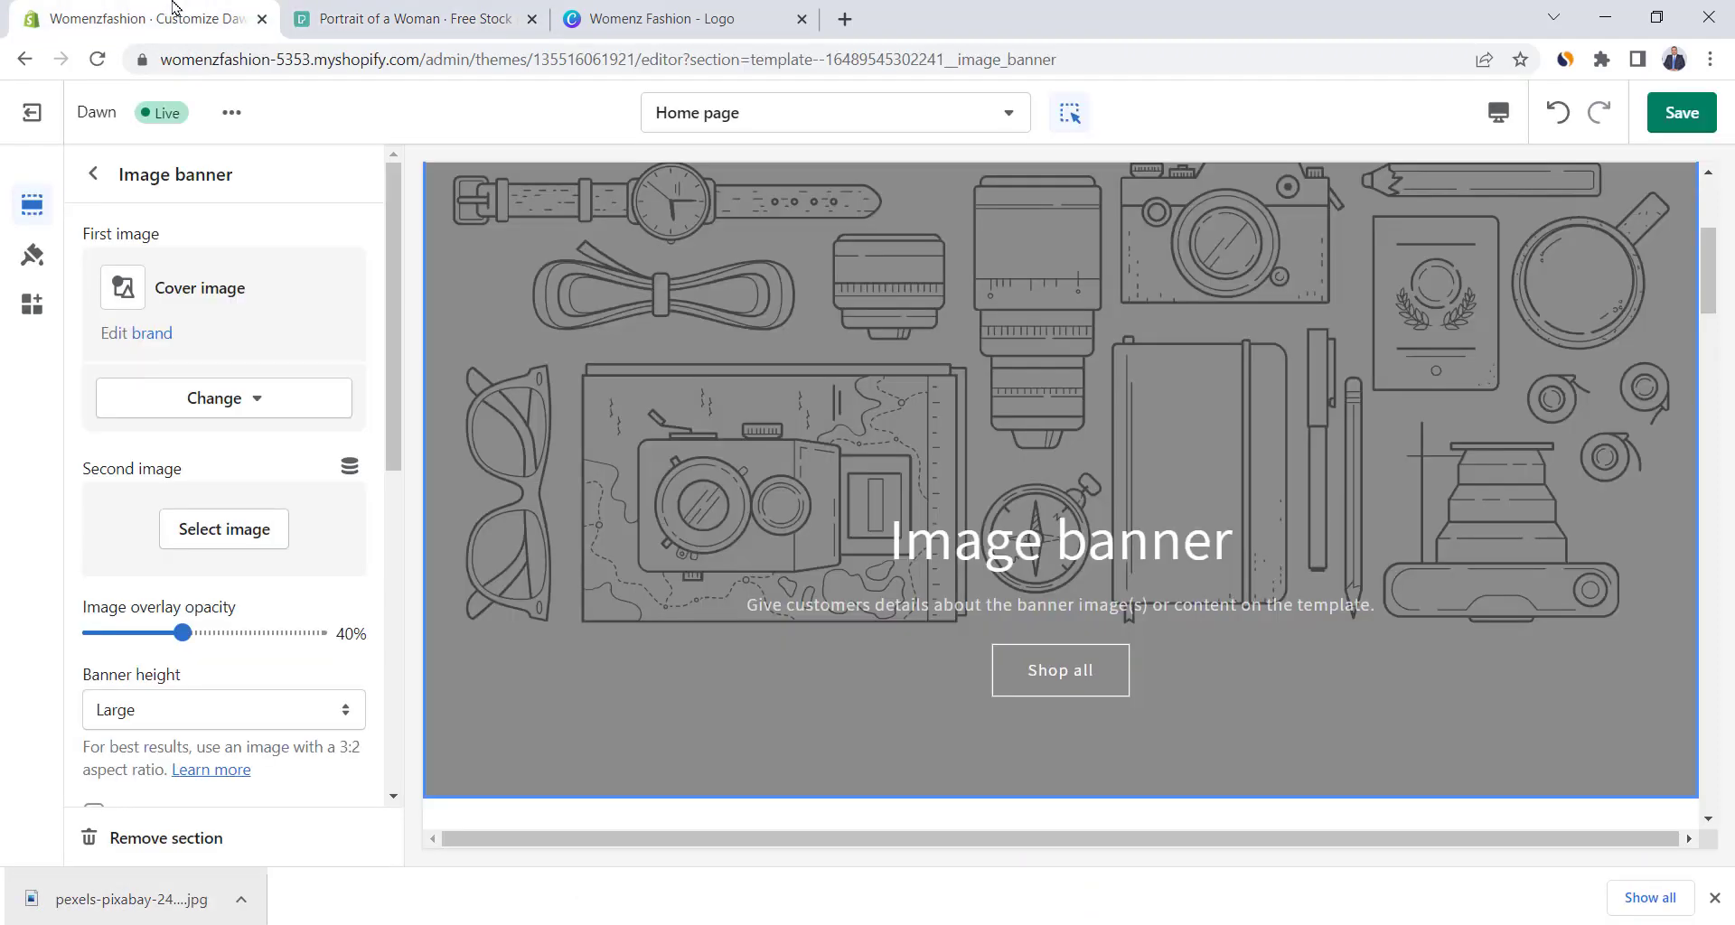
pyautogui.click(223, 399)
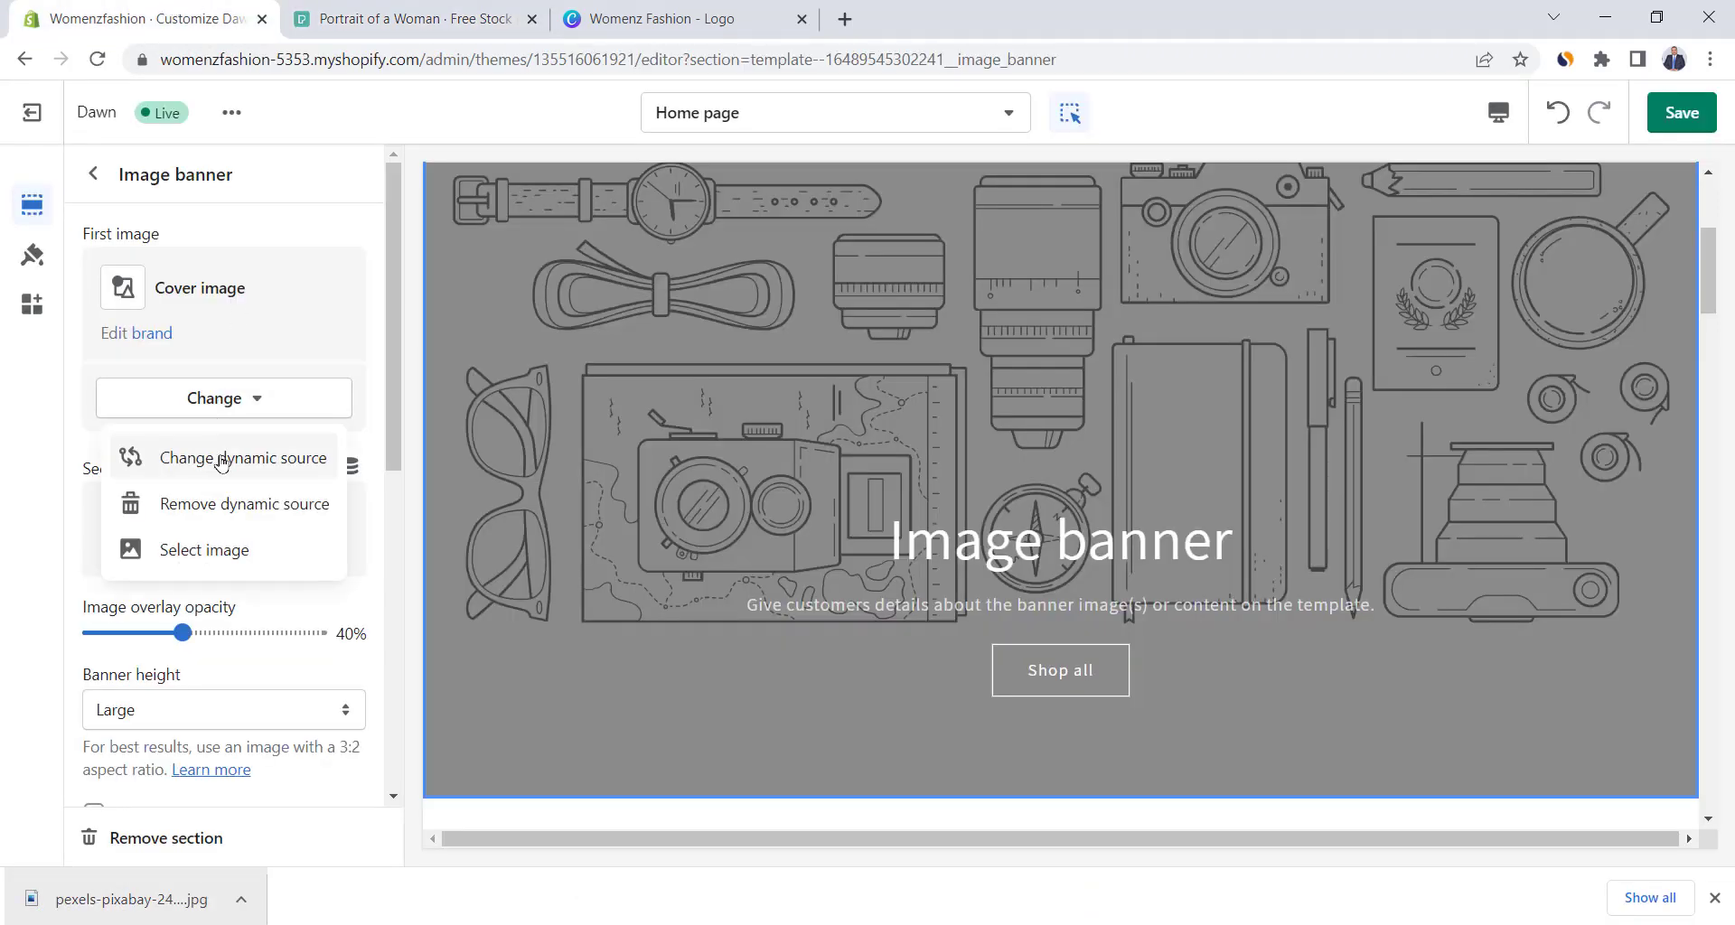
pyautogui.click(217, 551)
pyautogui.click(147, 342)
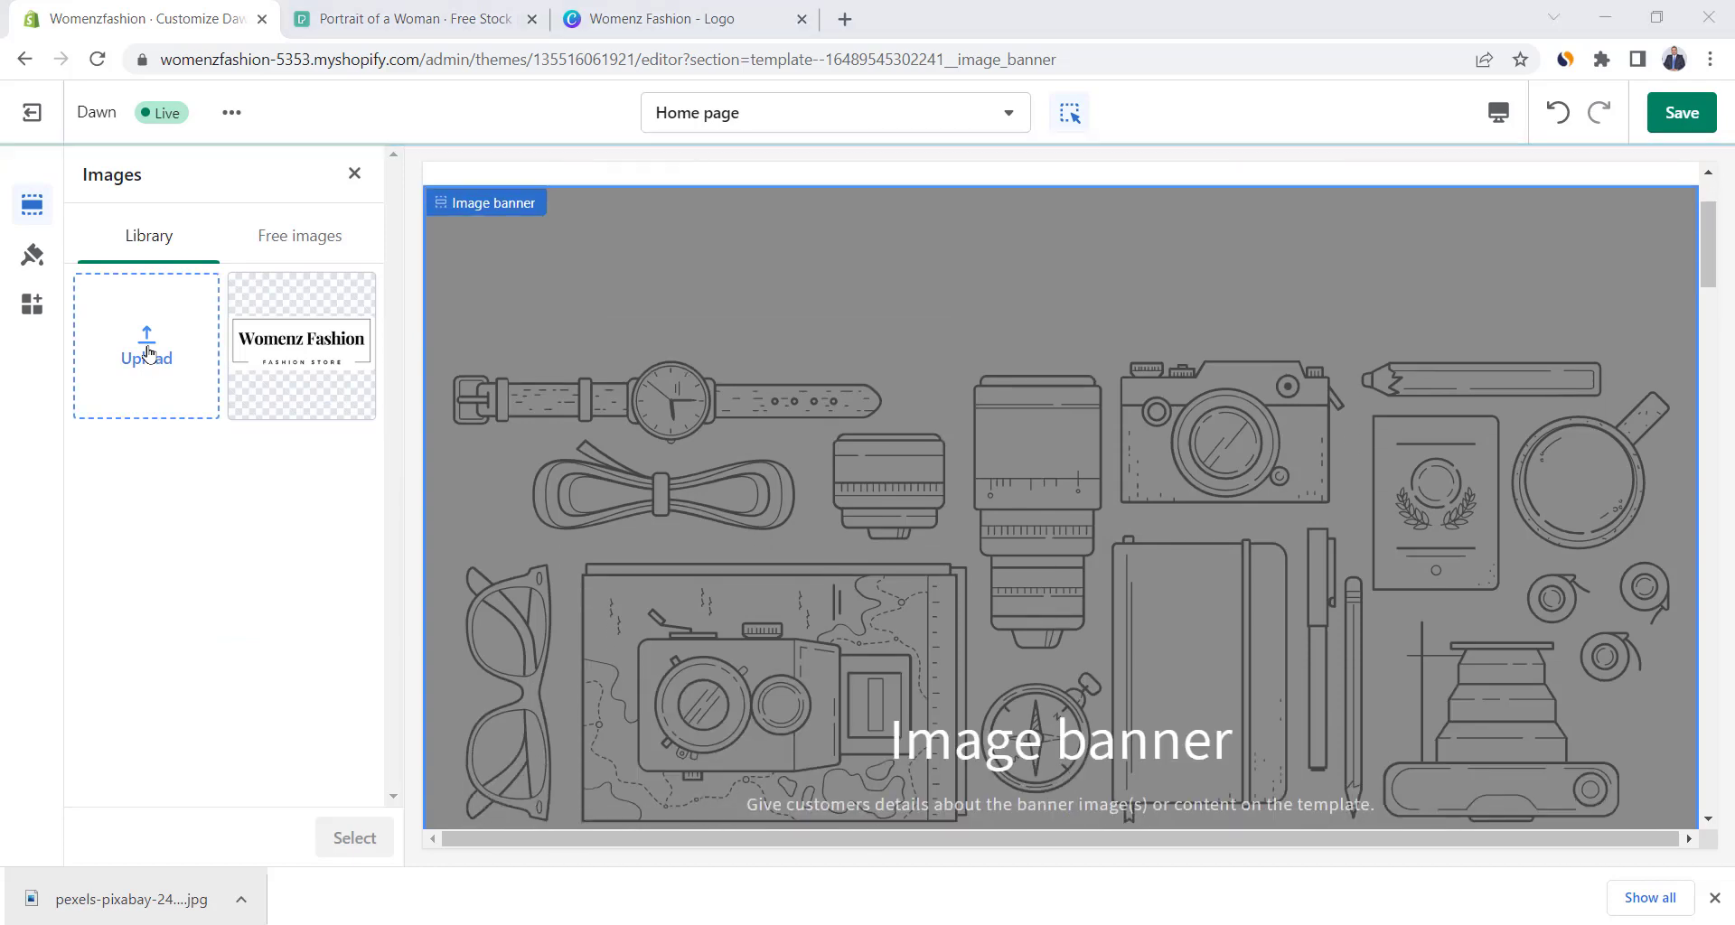
pyautogui.scroll(-1, 409, 421)
pyautogui.doubleClick(533, 271)
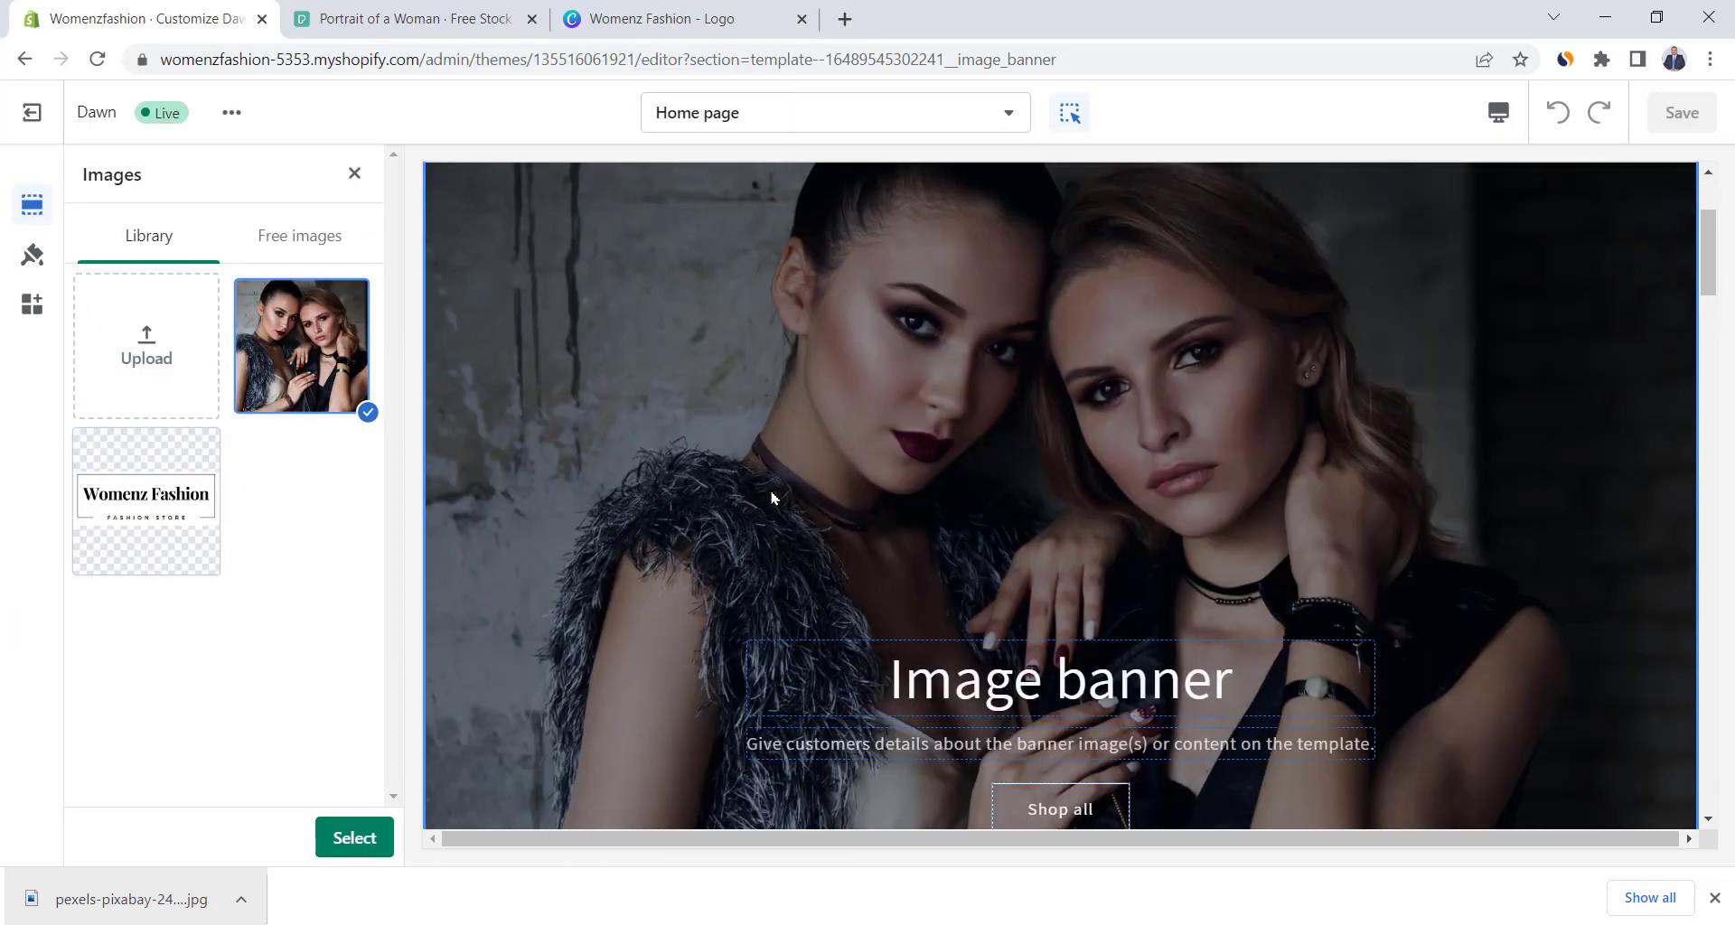
pyautogui.click(339, 837)
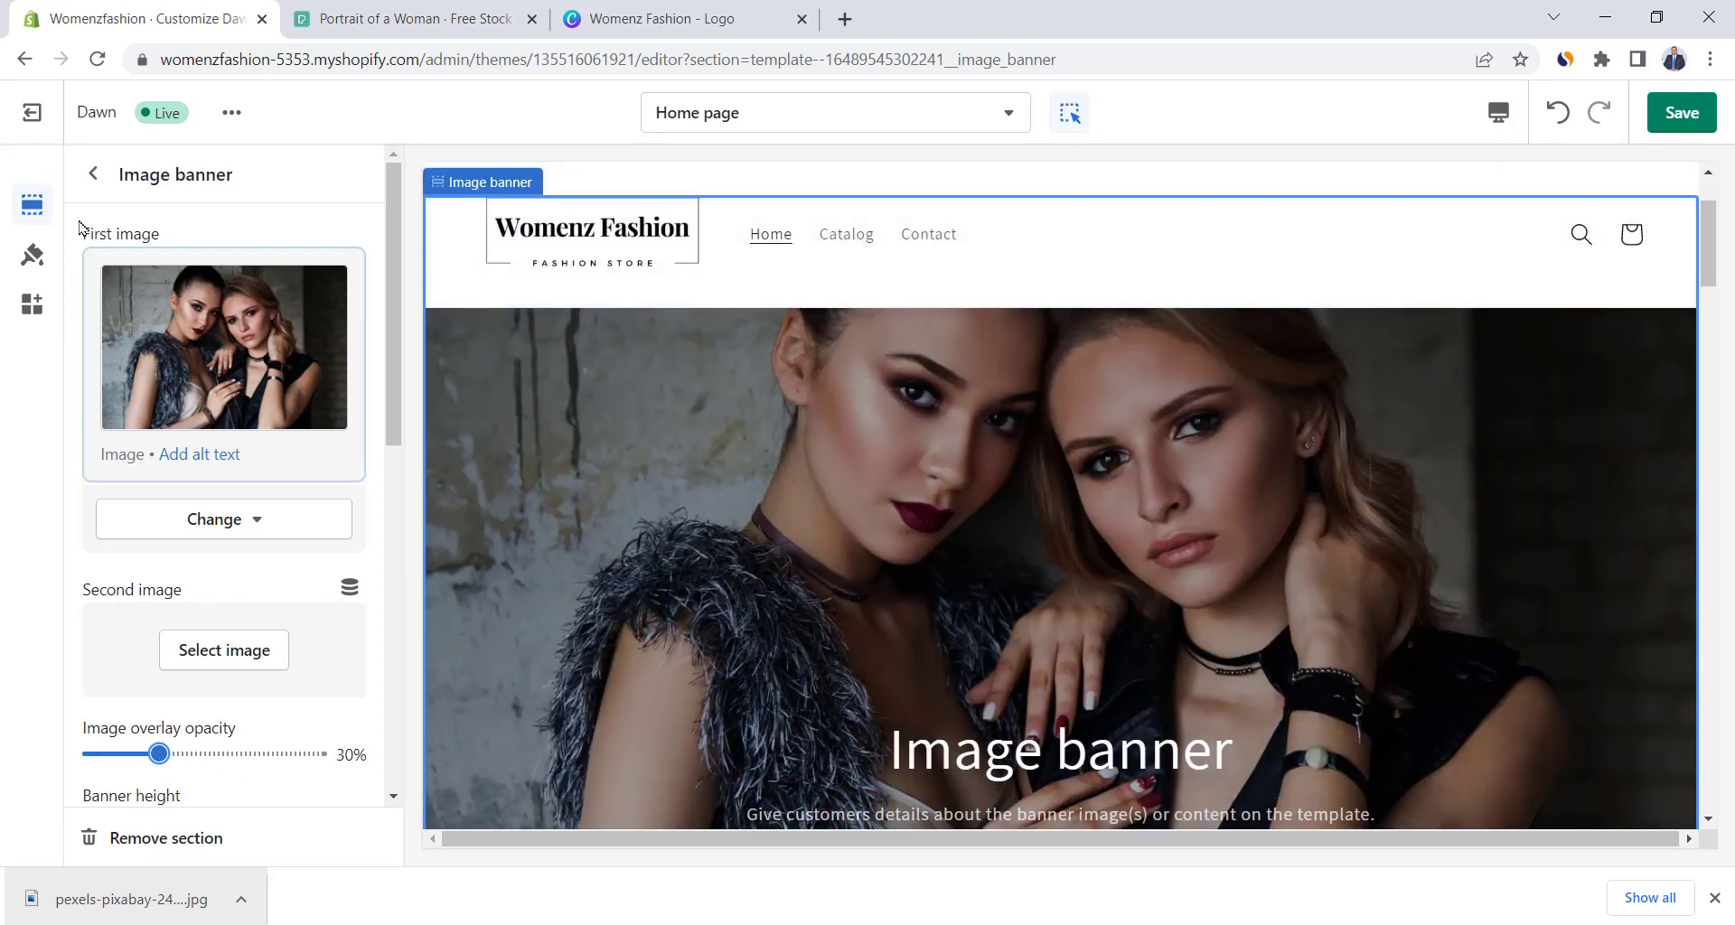
pyautogui.click(93, 173)
# Set the image banner's heading to "Fashion as Unique as You Are!".
pyautogui.scroll(-2, 1020, 527)
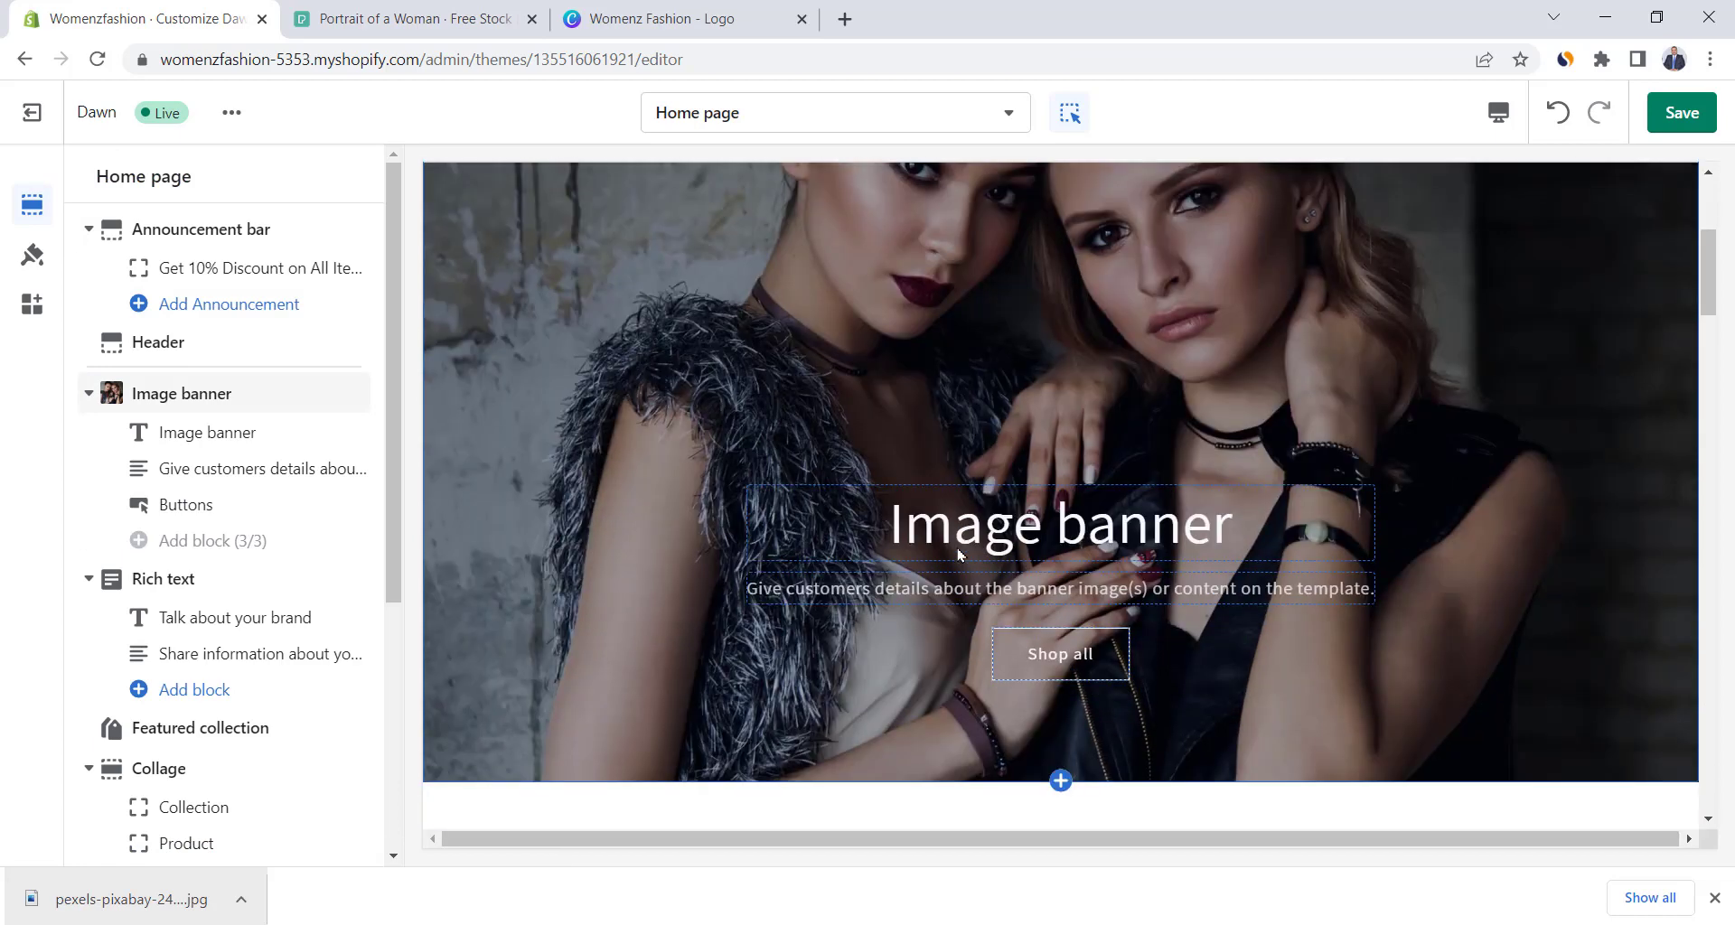
pyautogui.click(221, 432)
pyautogui.tripleClick(240, 271)
pyautogui.write('Fashion as unique as you are.')
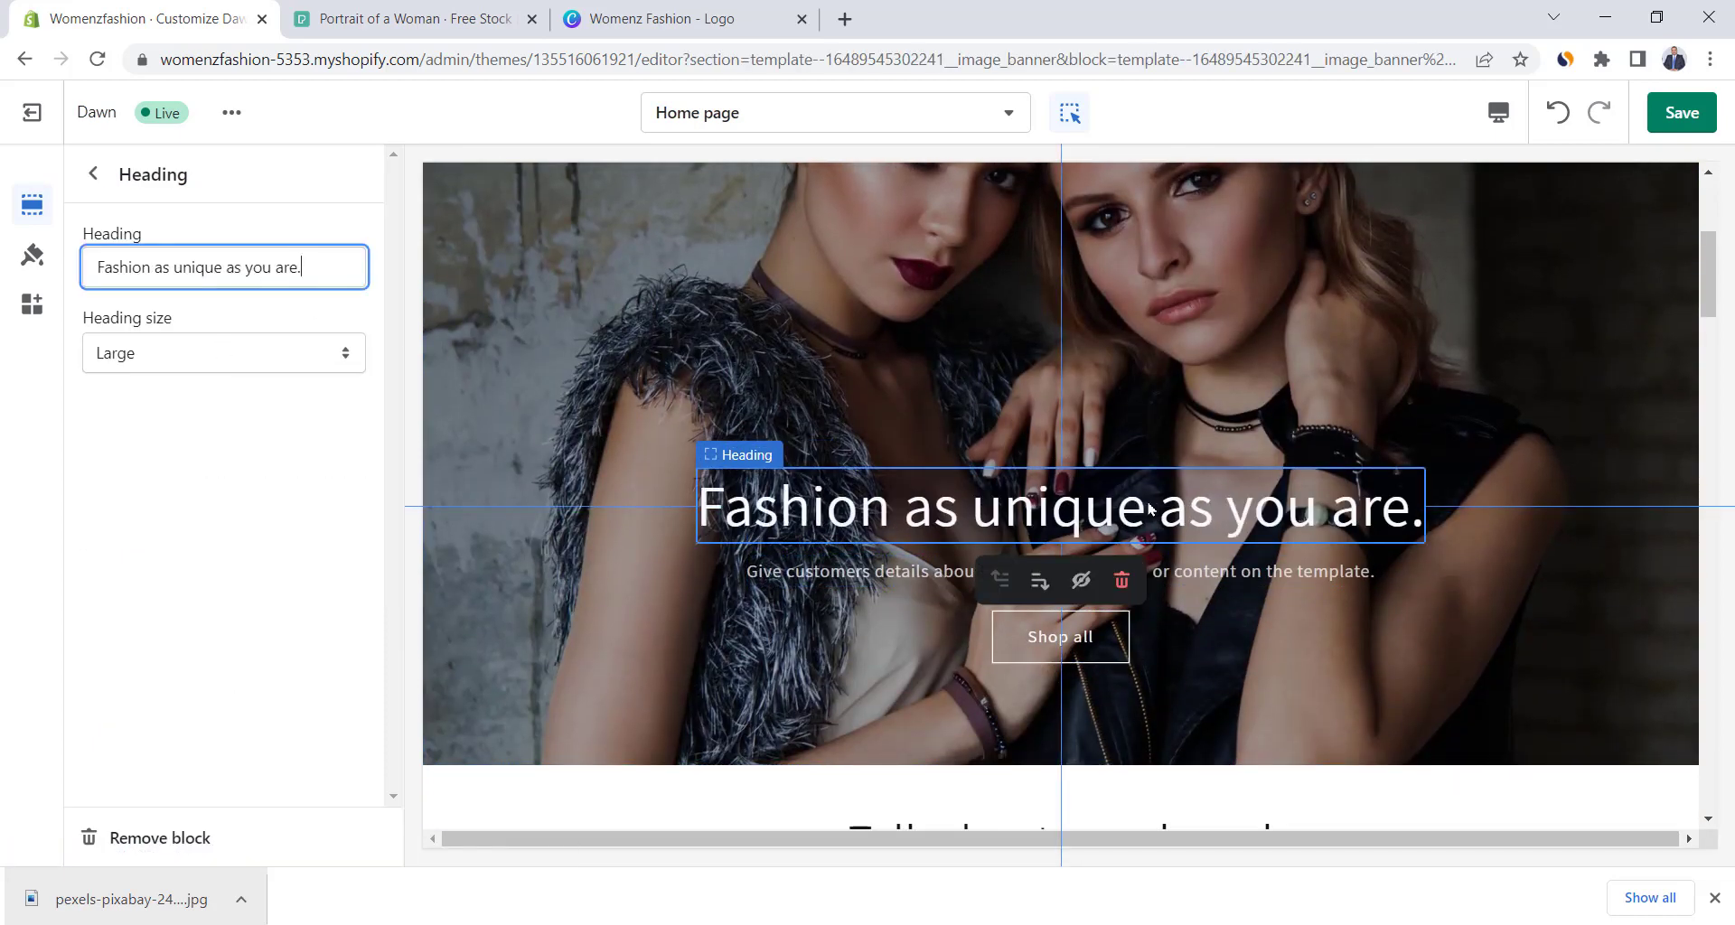
pyautogui.press('BackSpace')
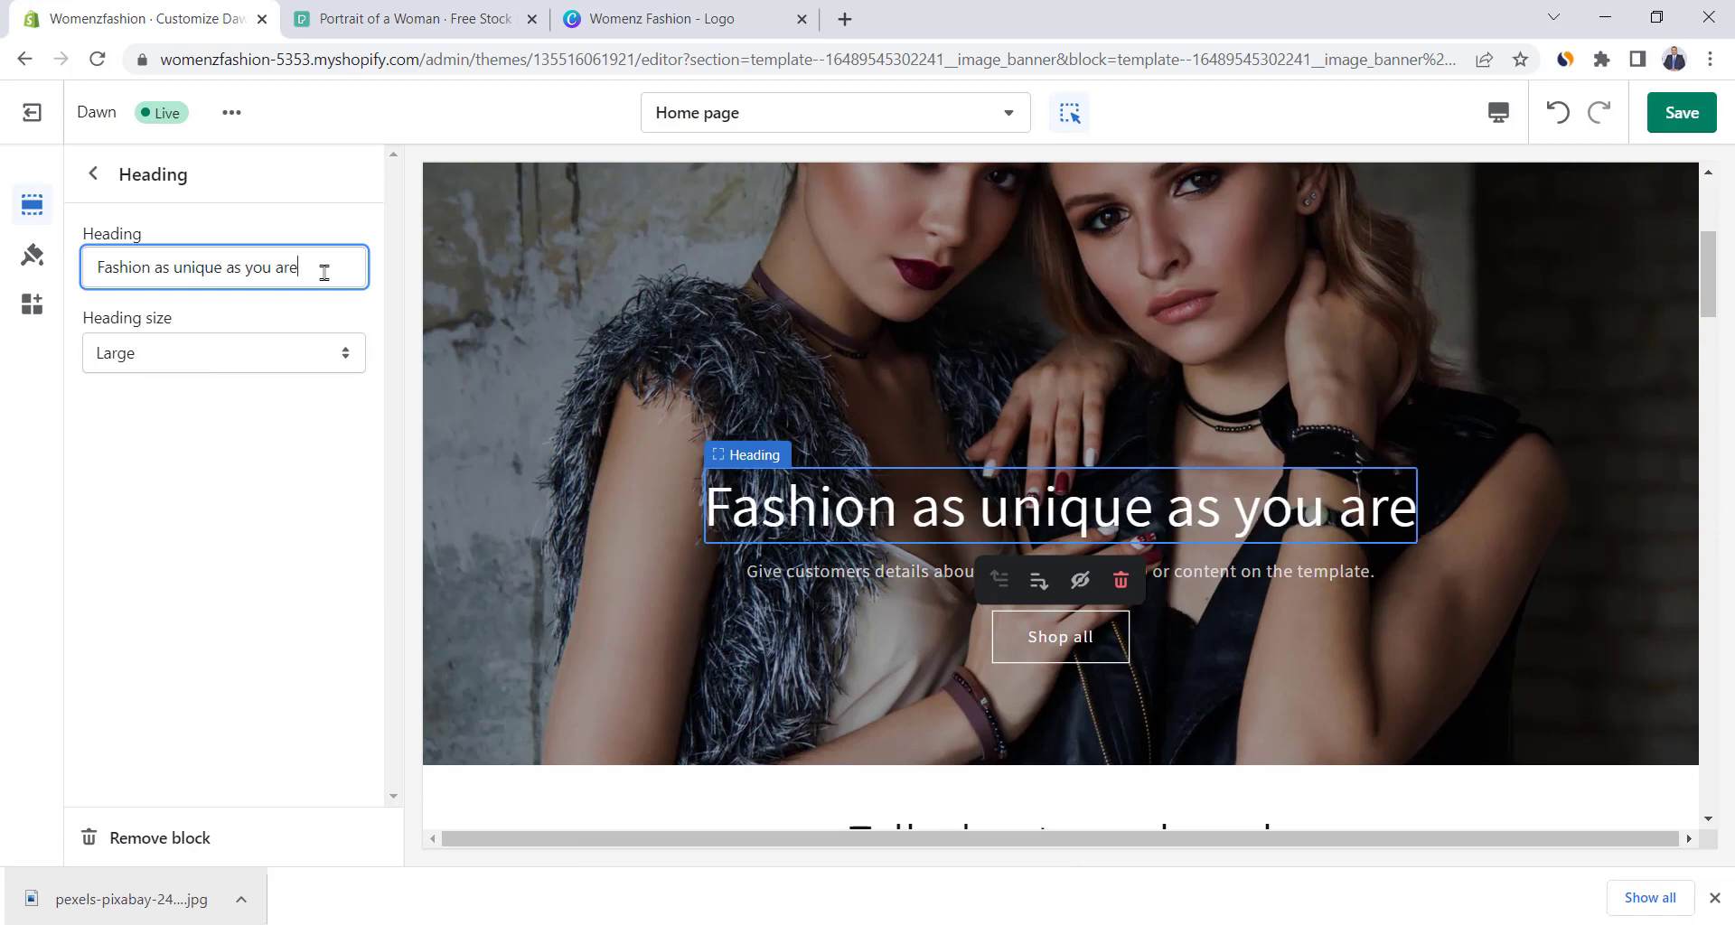
pyautogui.write('!')
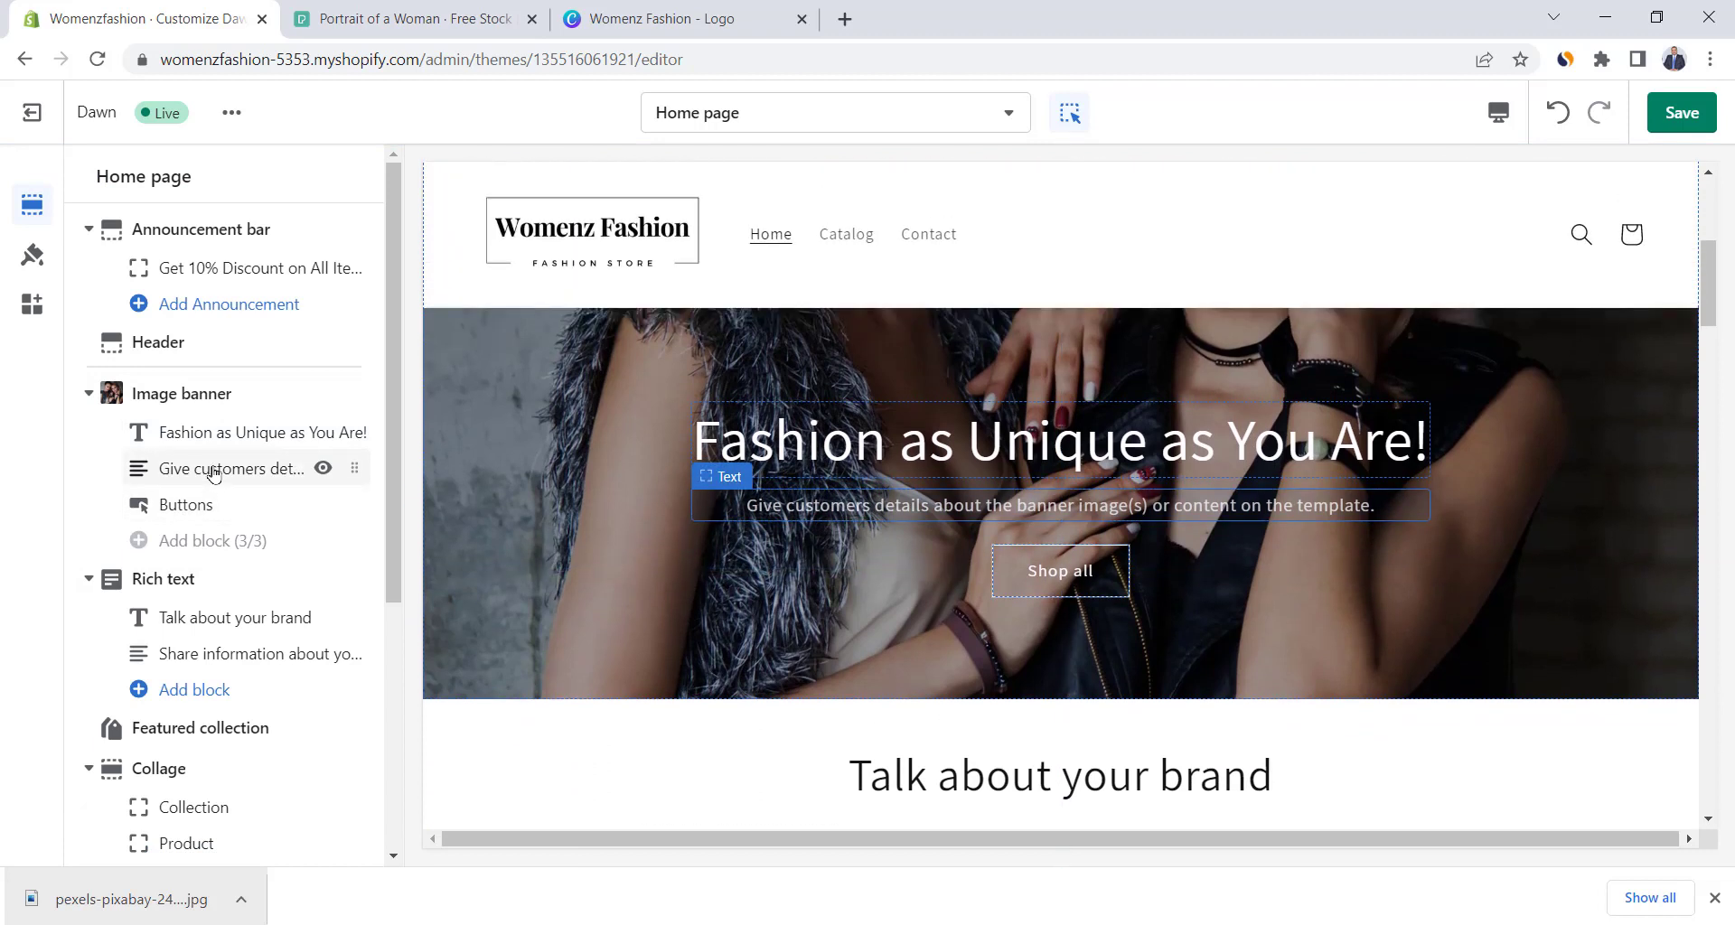
# Set the image banner's description to "Matching style and class with luxury and comfort." and return to the section list.
pyautogui.click(213, 469)
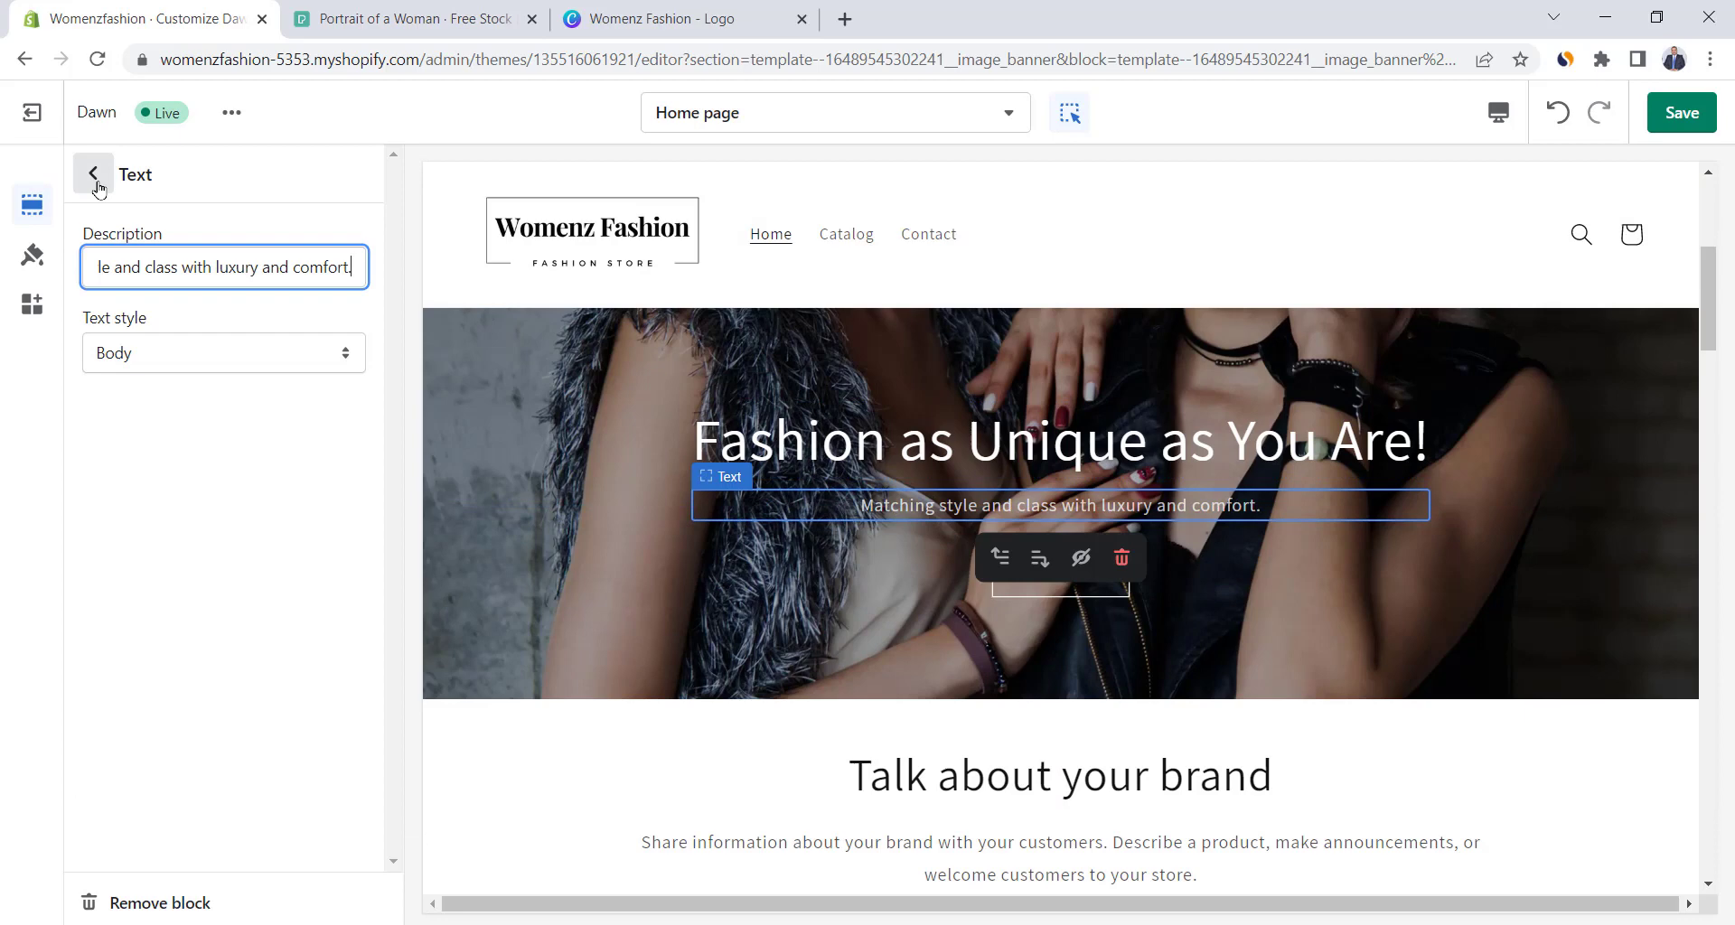
pyautogui.click(93, 174)
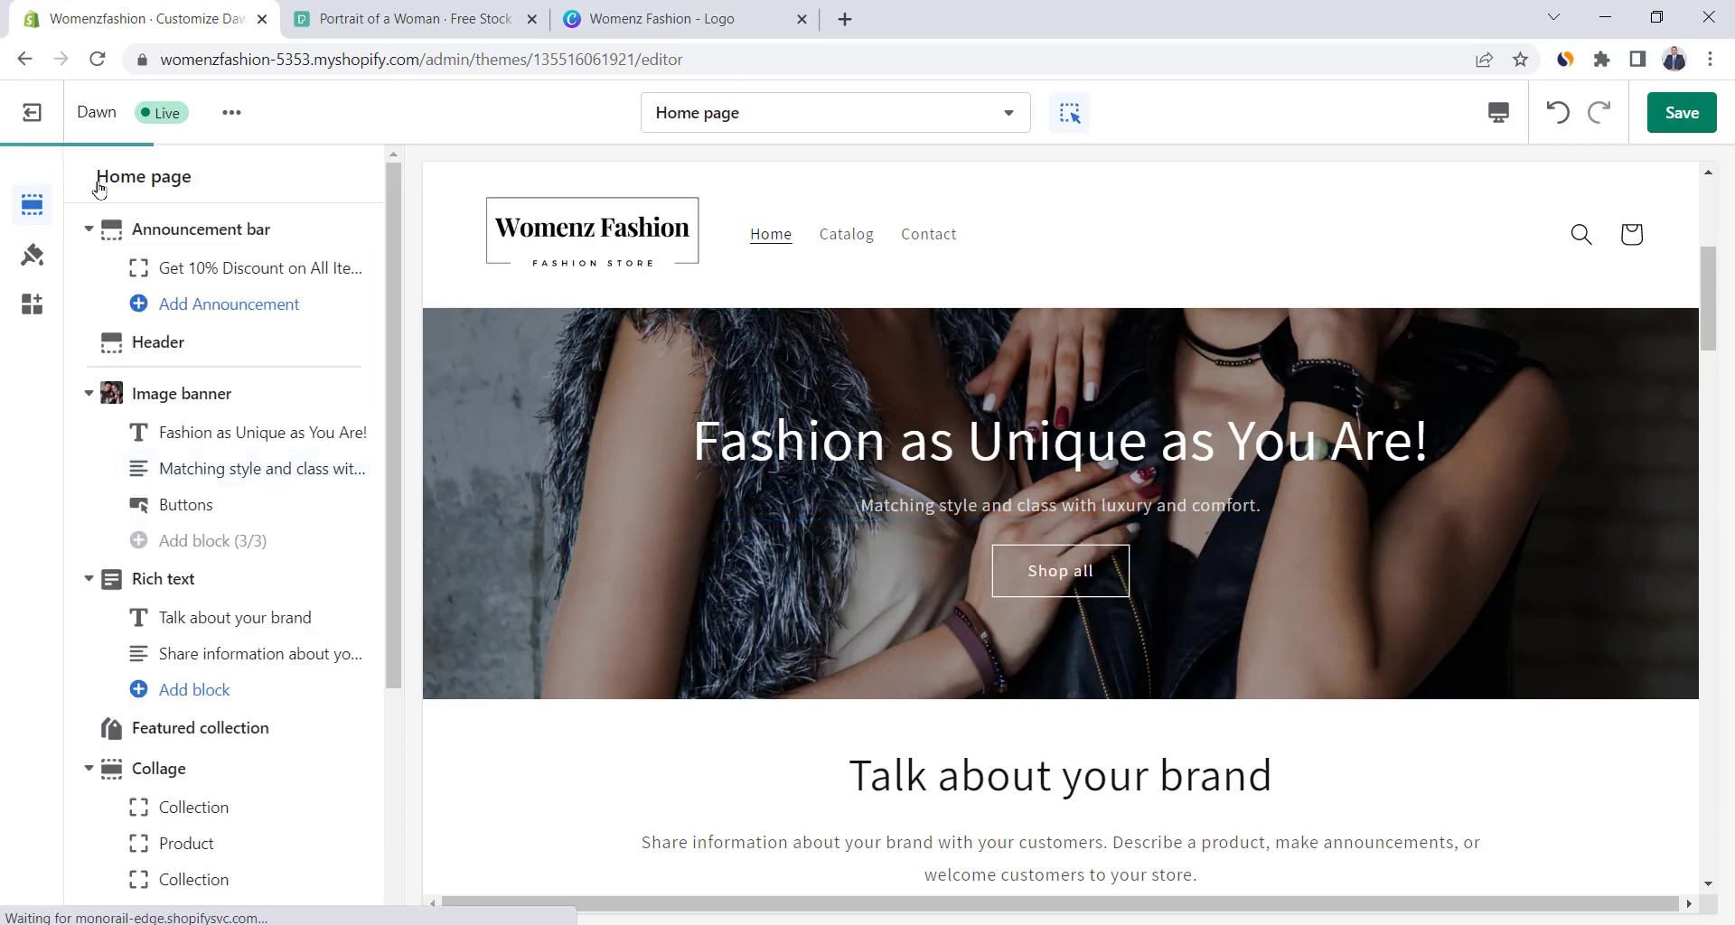
# Set the rich text heading to "Be exclusive, Be Devine, Be yourself." and rewrite its description to invite visitors to shop womenswear at Womenz Fashion.
pyautogui.scroll(-4, 946, 463)
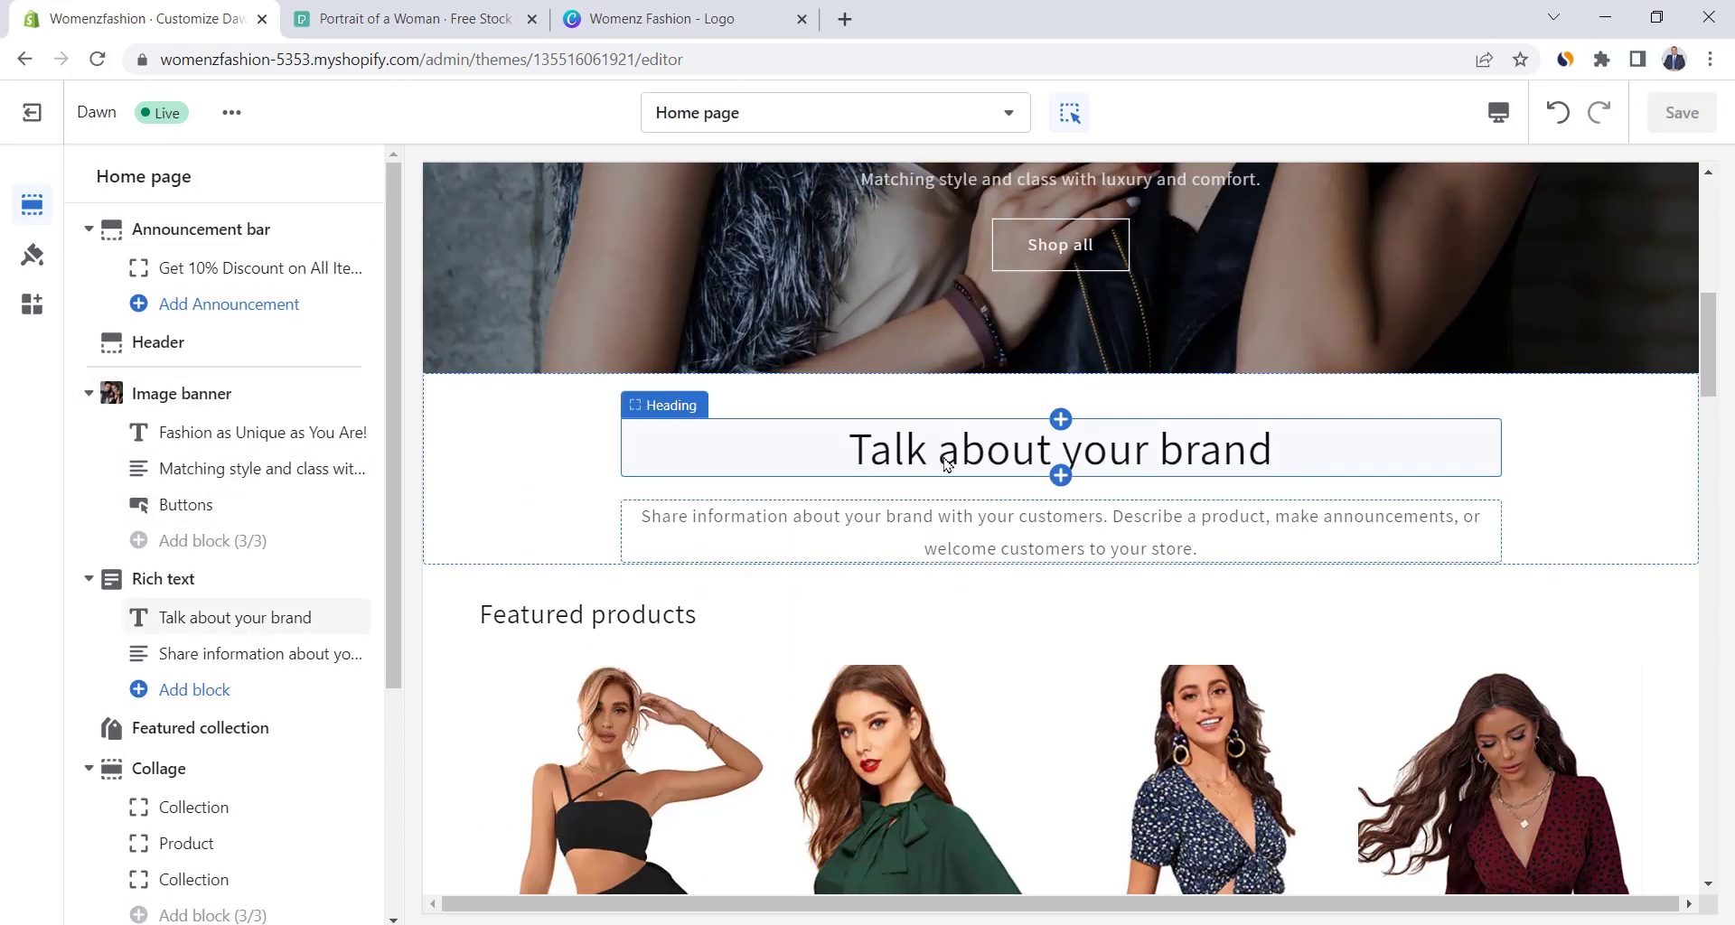
pyautogui.moveTo(193, 620)
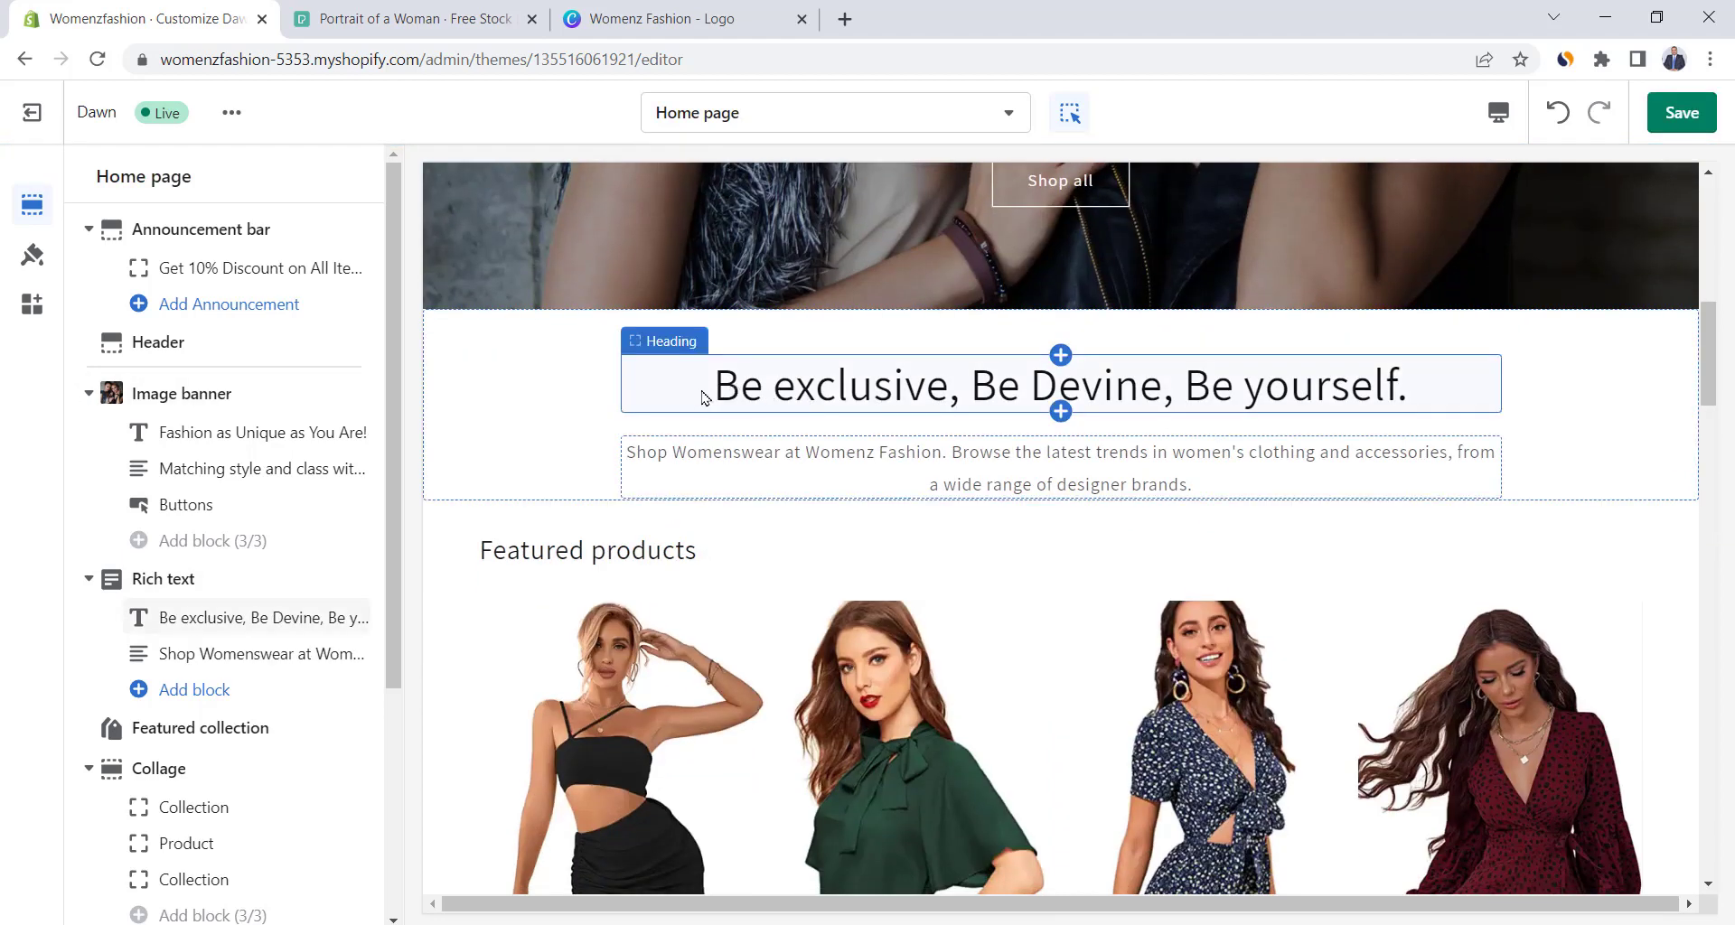
# Hide the Rich text section on the home page and show it again.
pyautogui.moveTo(322, 579)
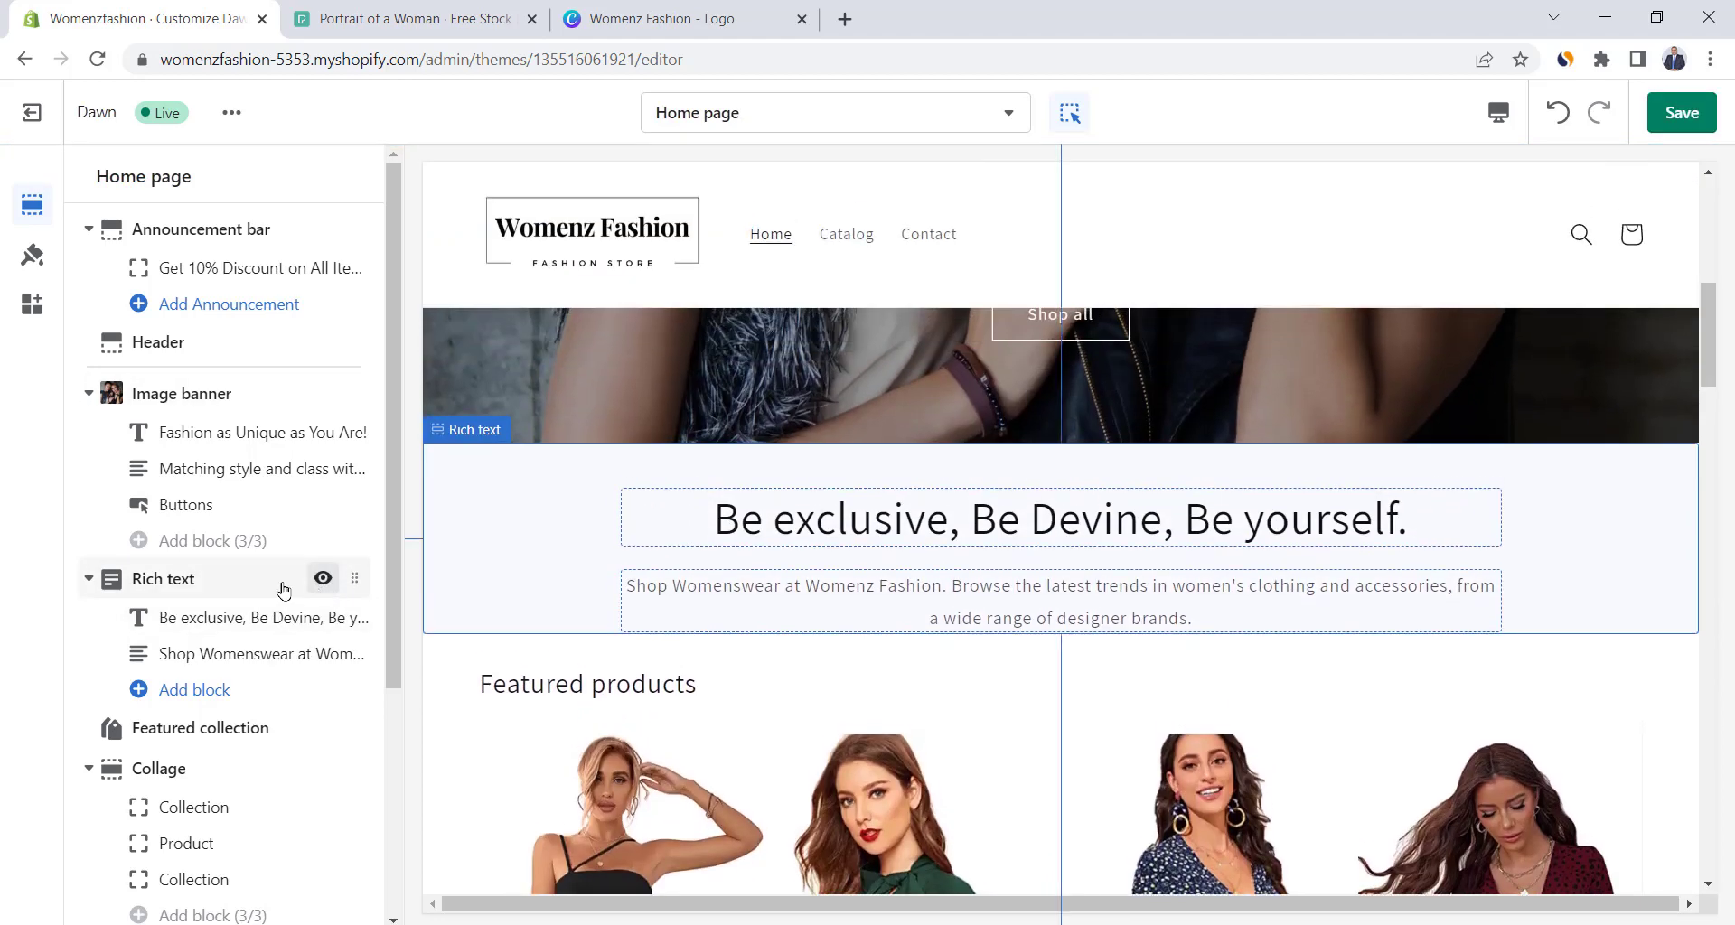
pyautogui.click(322, 579)
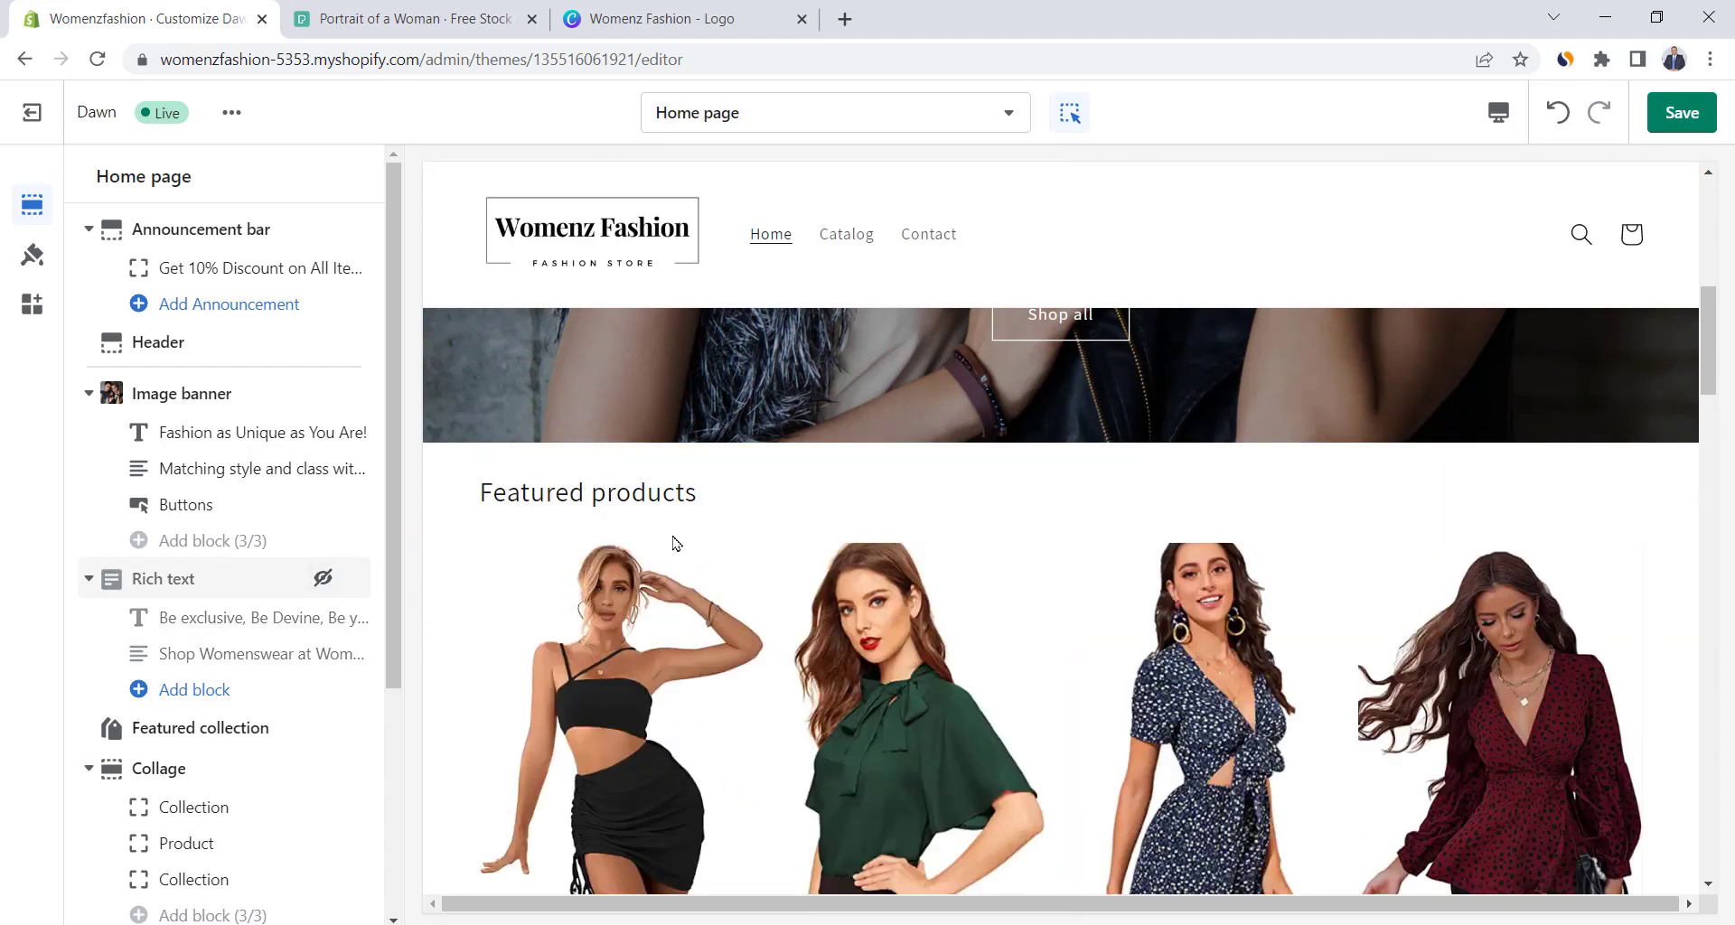
pyautogui.click(322, 583)
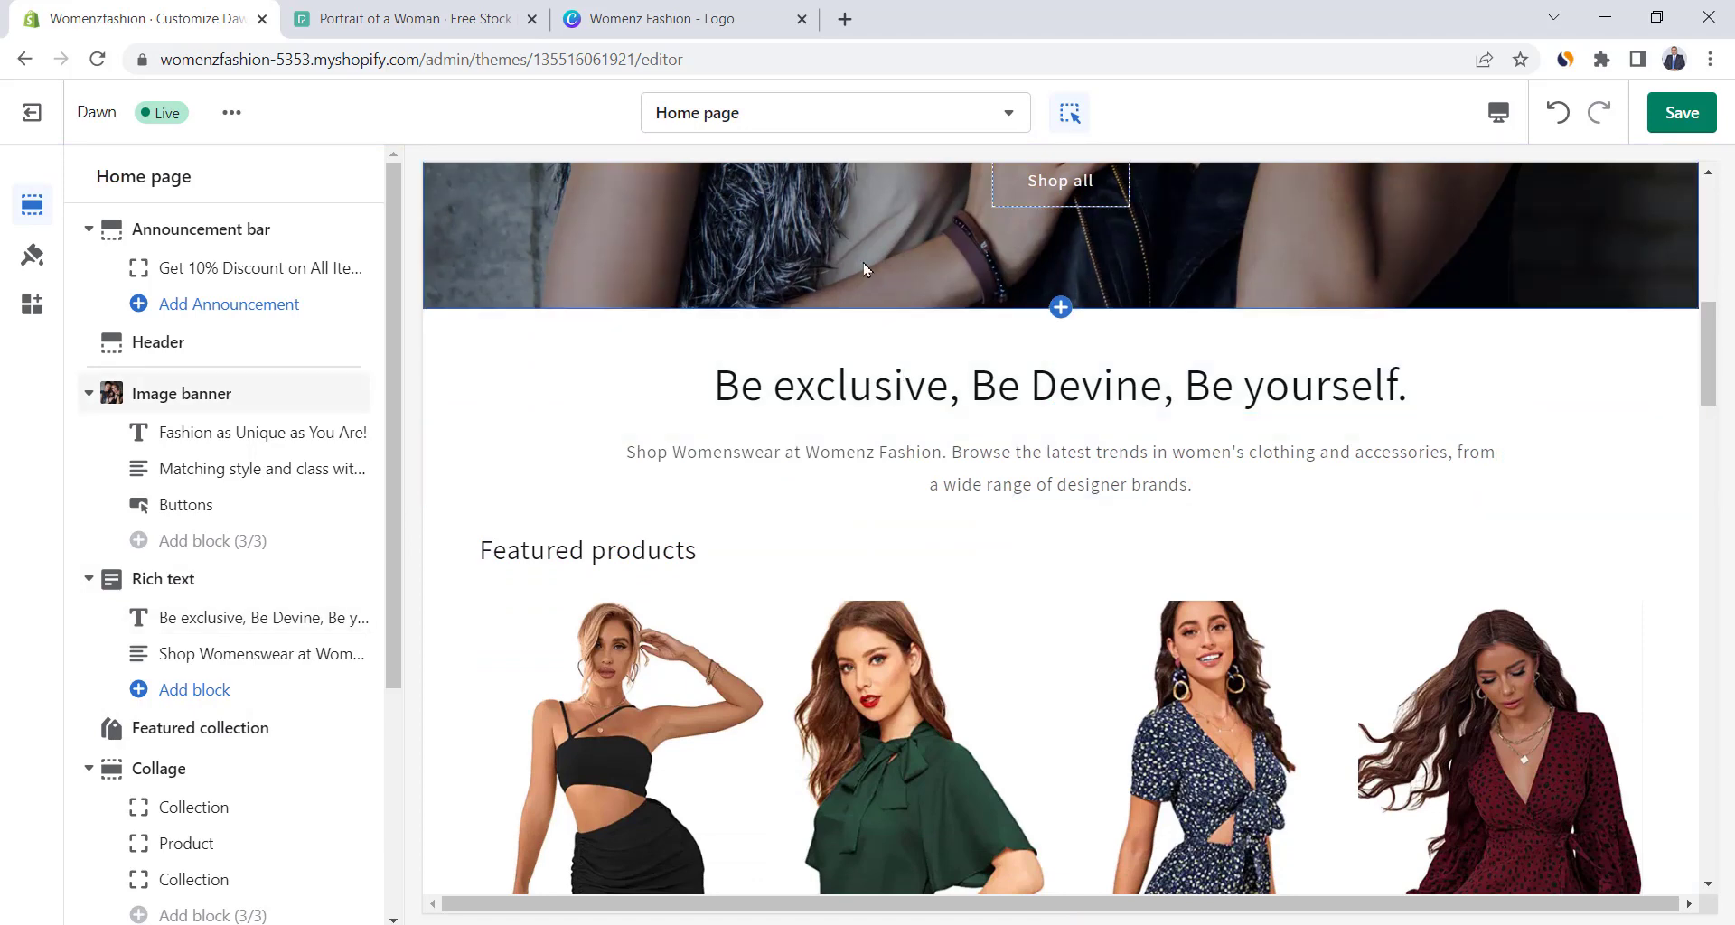
# Open the settings of the Featured collection section on the home page.
pyautogui.scroll(-1, 863, 268)
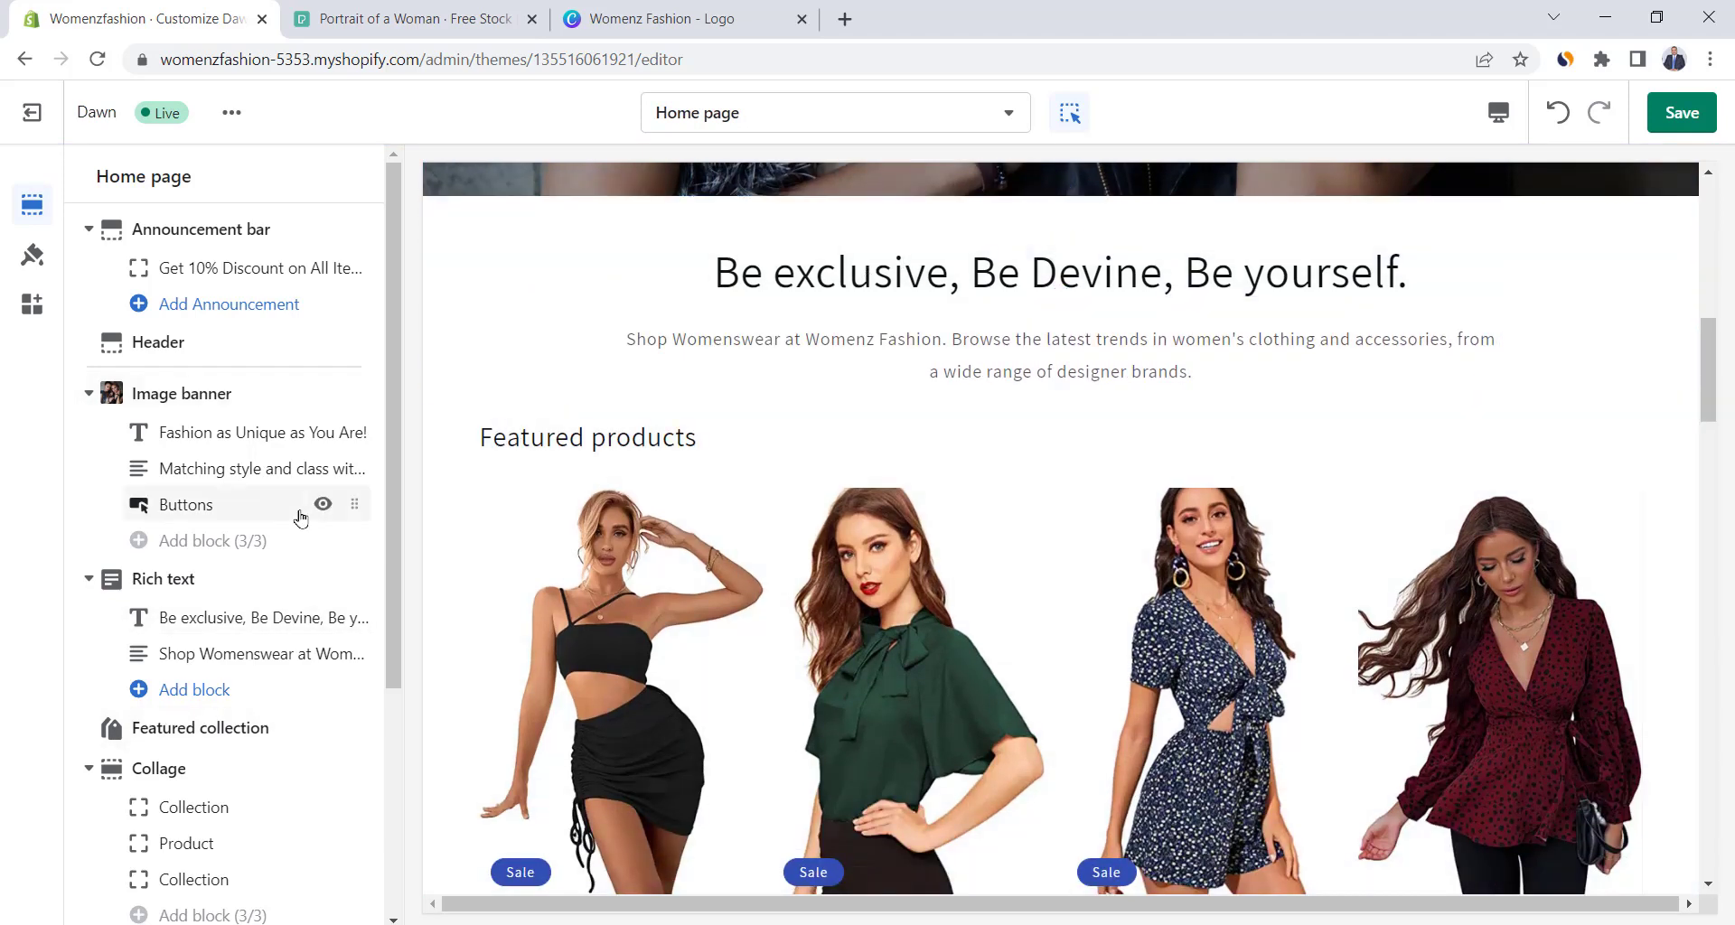
pyautogui.scroll(-1, 262, 570)
pyautogui.click(226, 611)
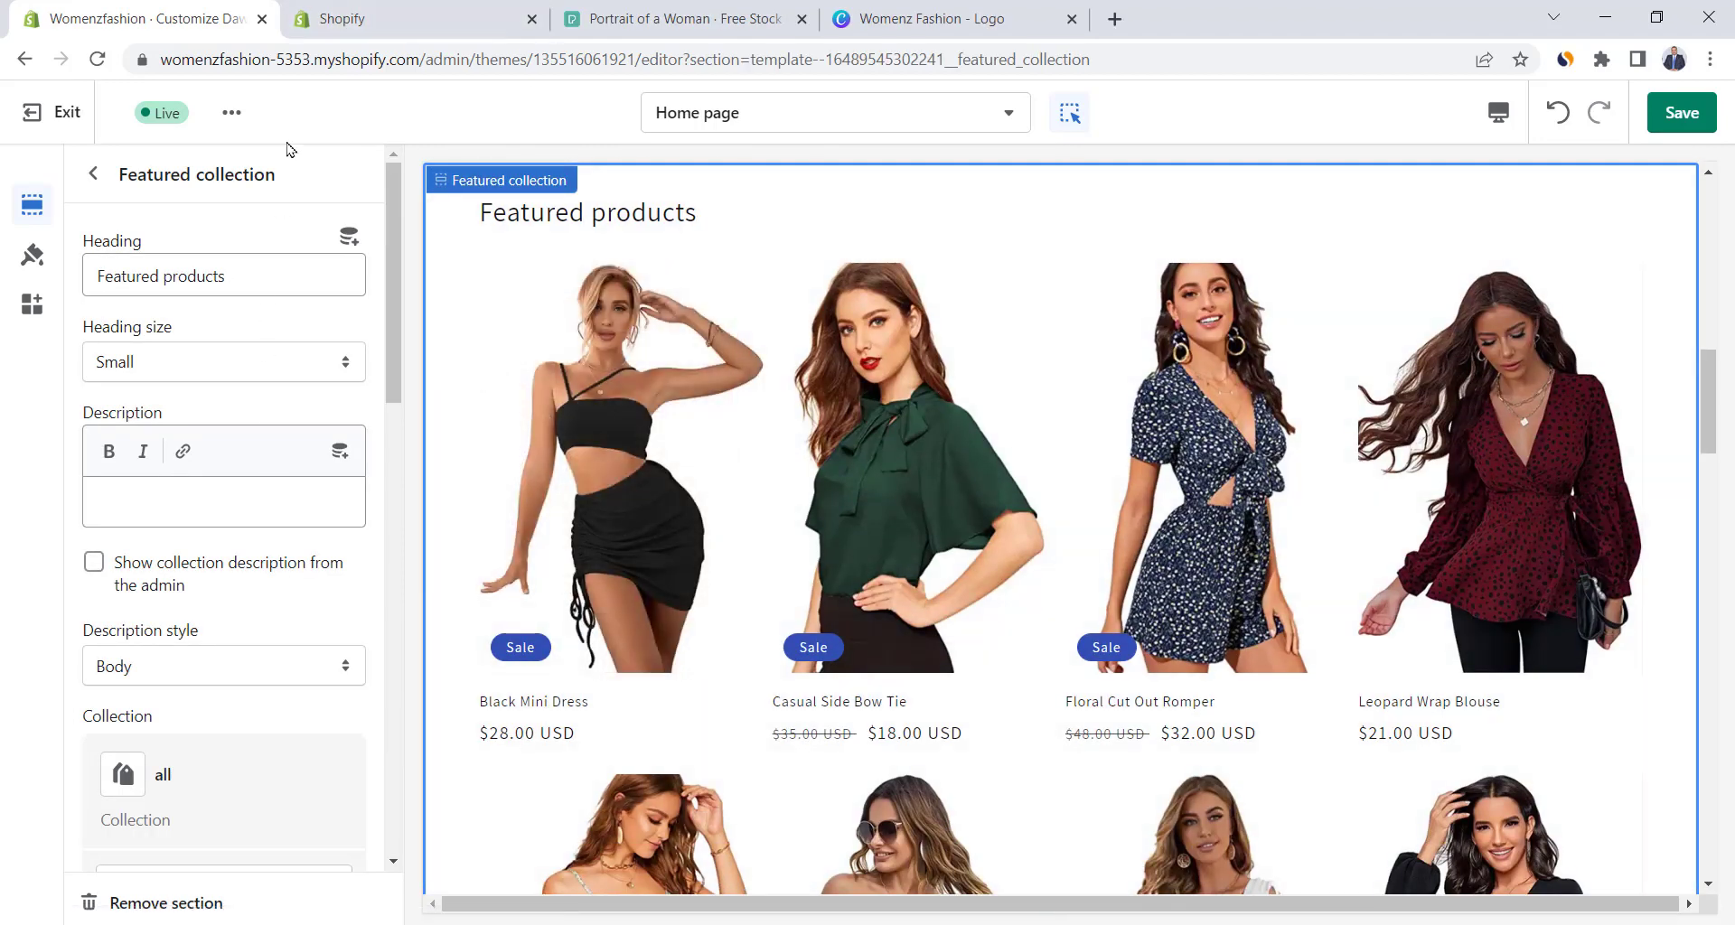
# Review the products assigned to the Home page collection in the Shopify admin, and return to the theme editor.
pyautogui.click(338, 27)
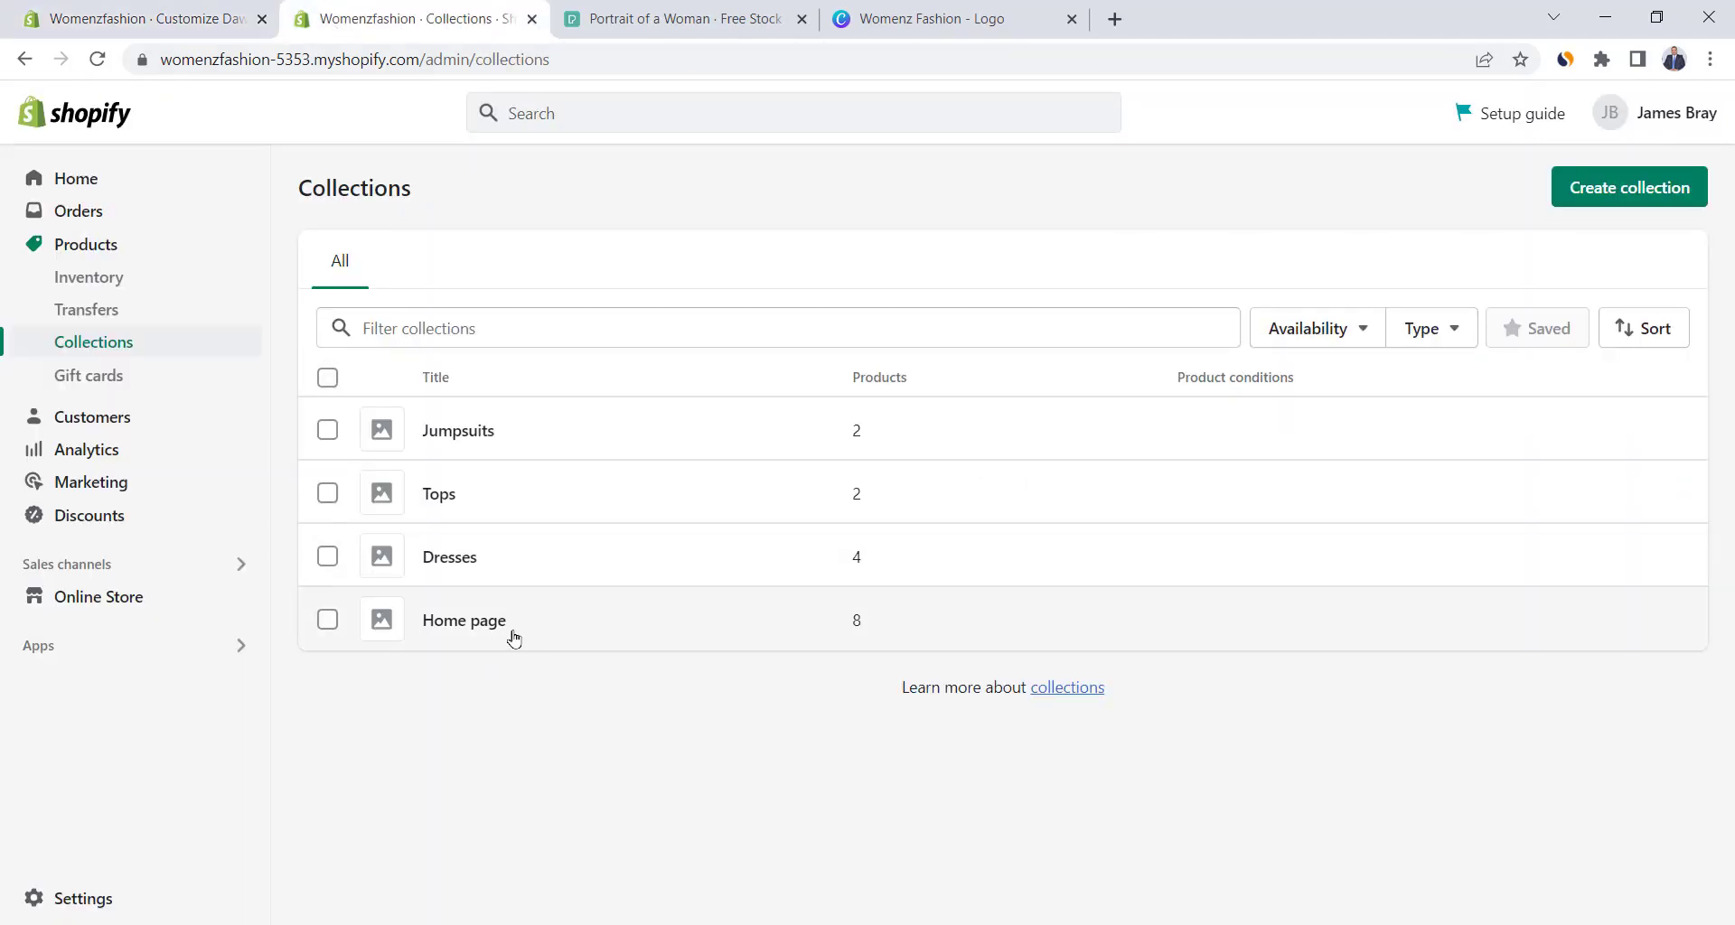
pyautogui.click(459, 630)
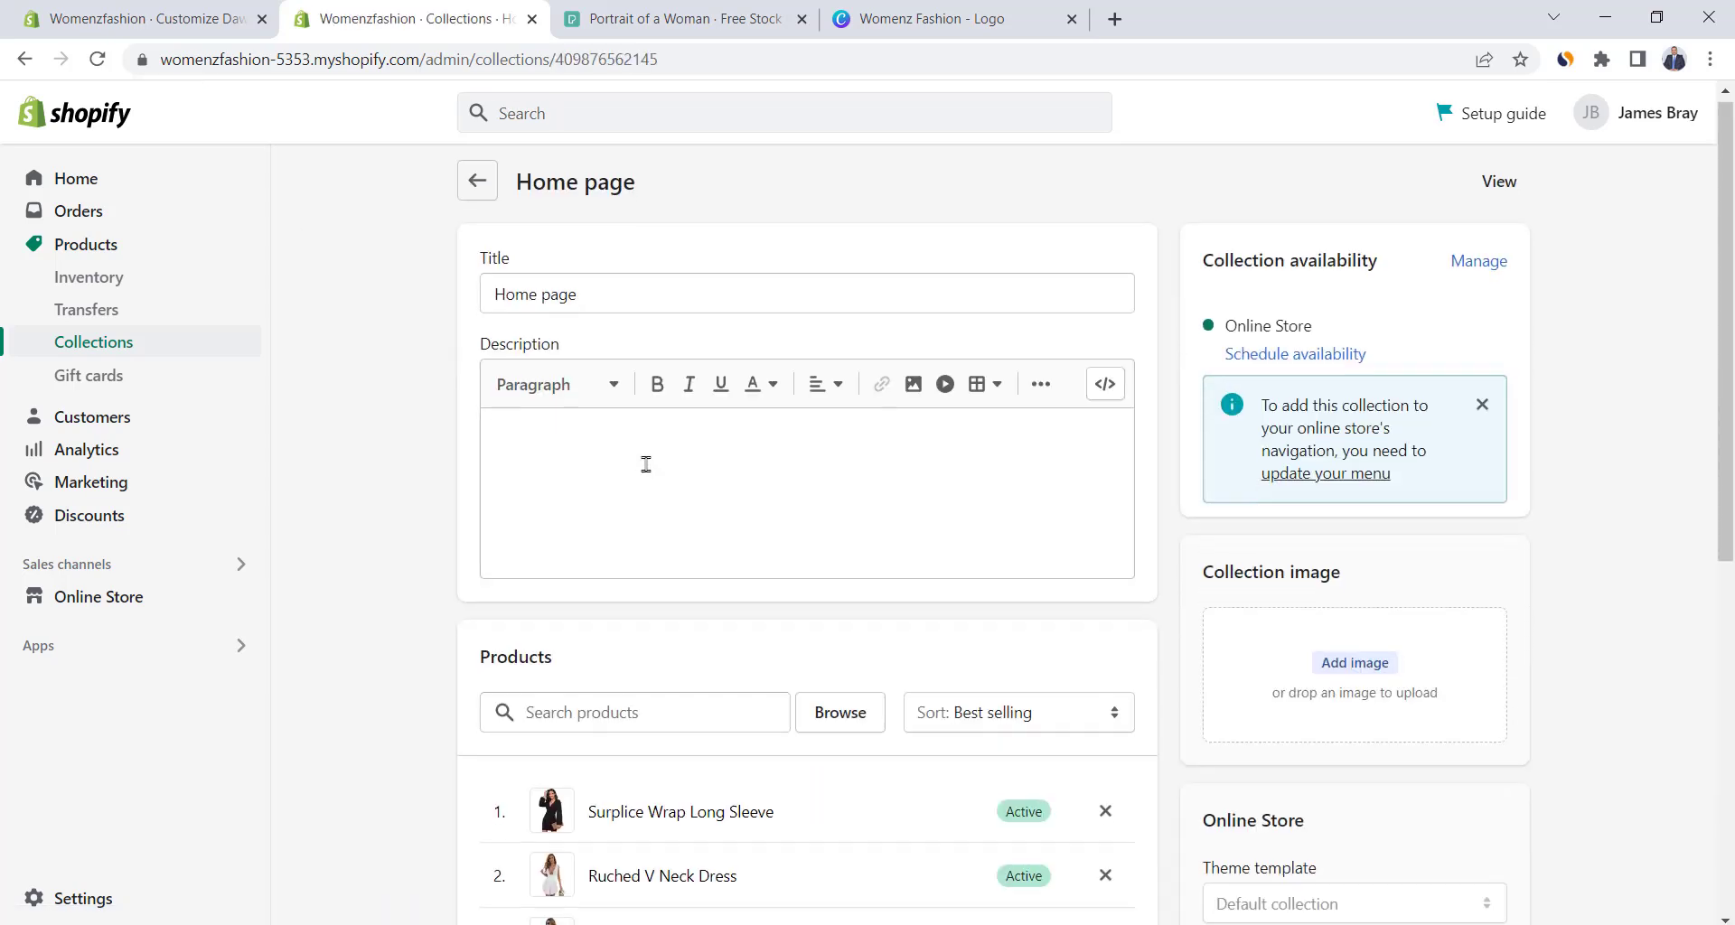
pyautogui.scroll(-6, 644, 464)
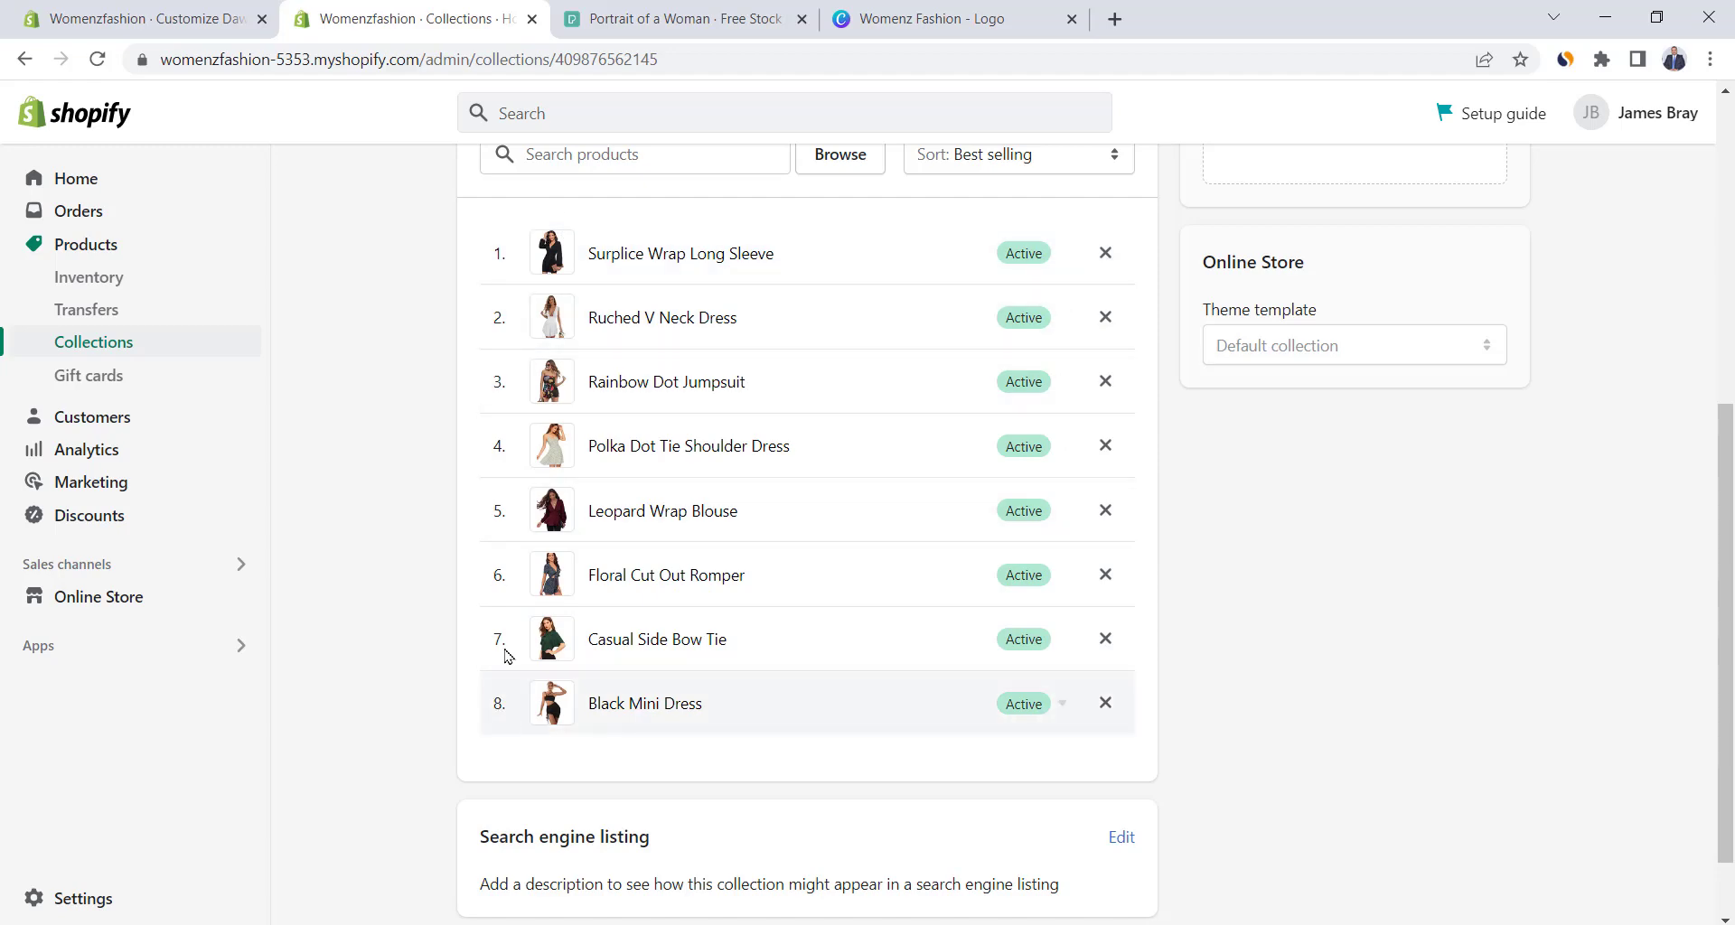
pyautogui.click(210, 9)
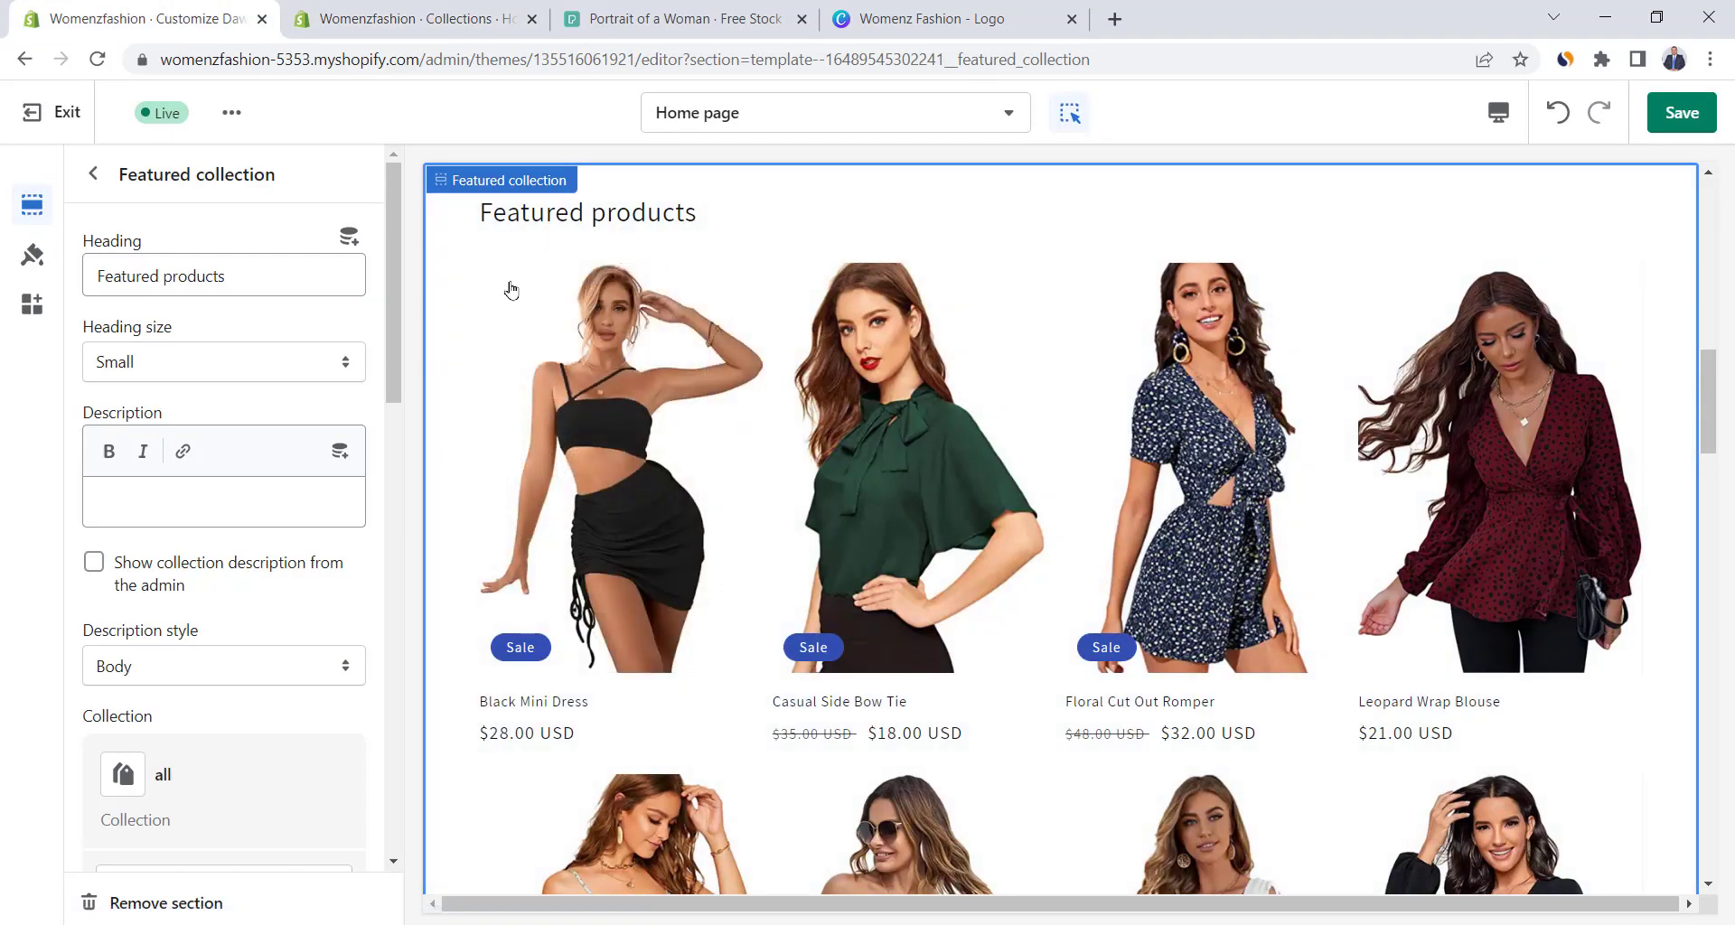
# Set the featured collection's heading to "Best Selling" and its source collection to Home page.
pyautogui.doubleClick(113, 279)
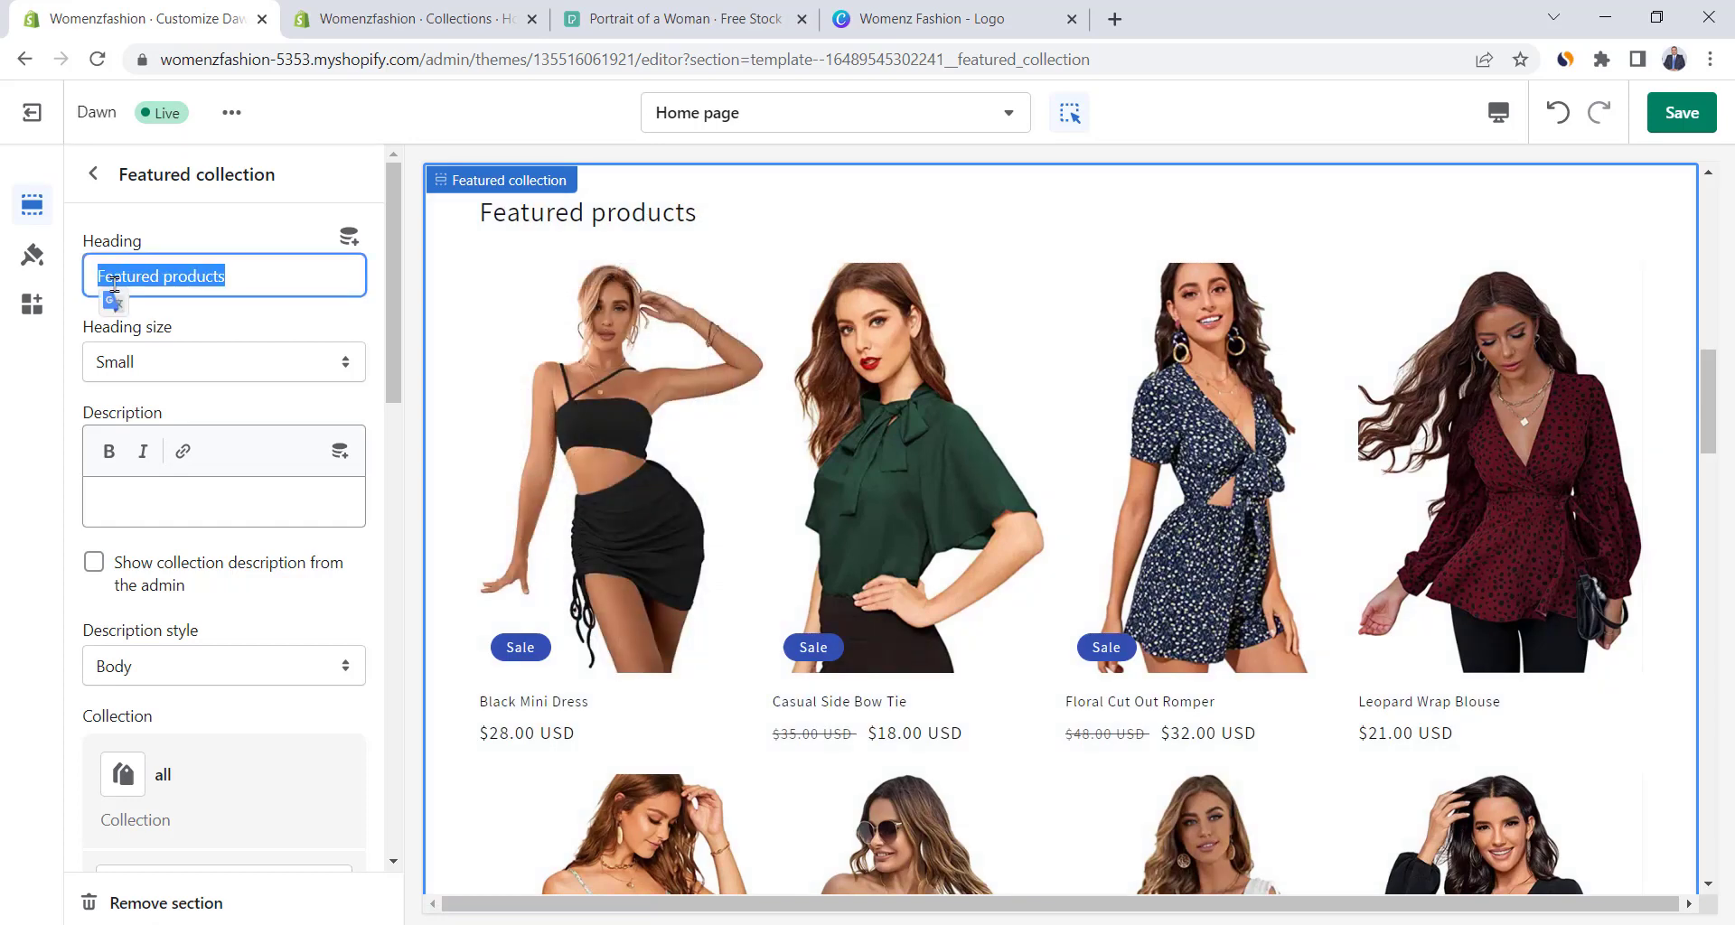
pyautogui.write('Best Selling')
pyautogui.scroll(-4, 222, 336)
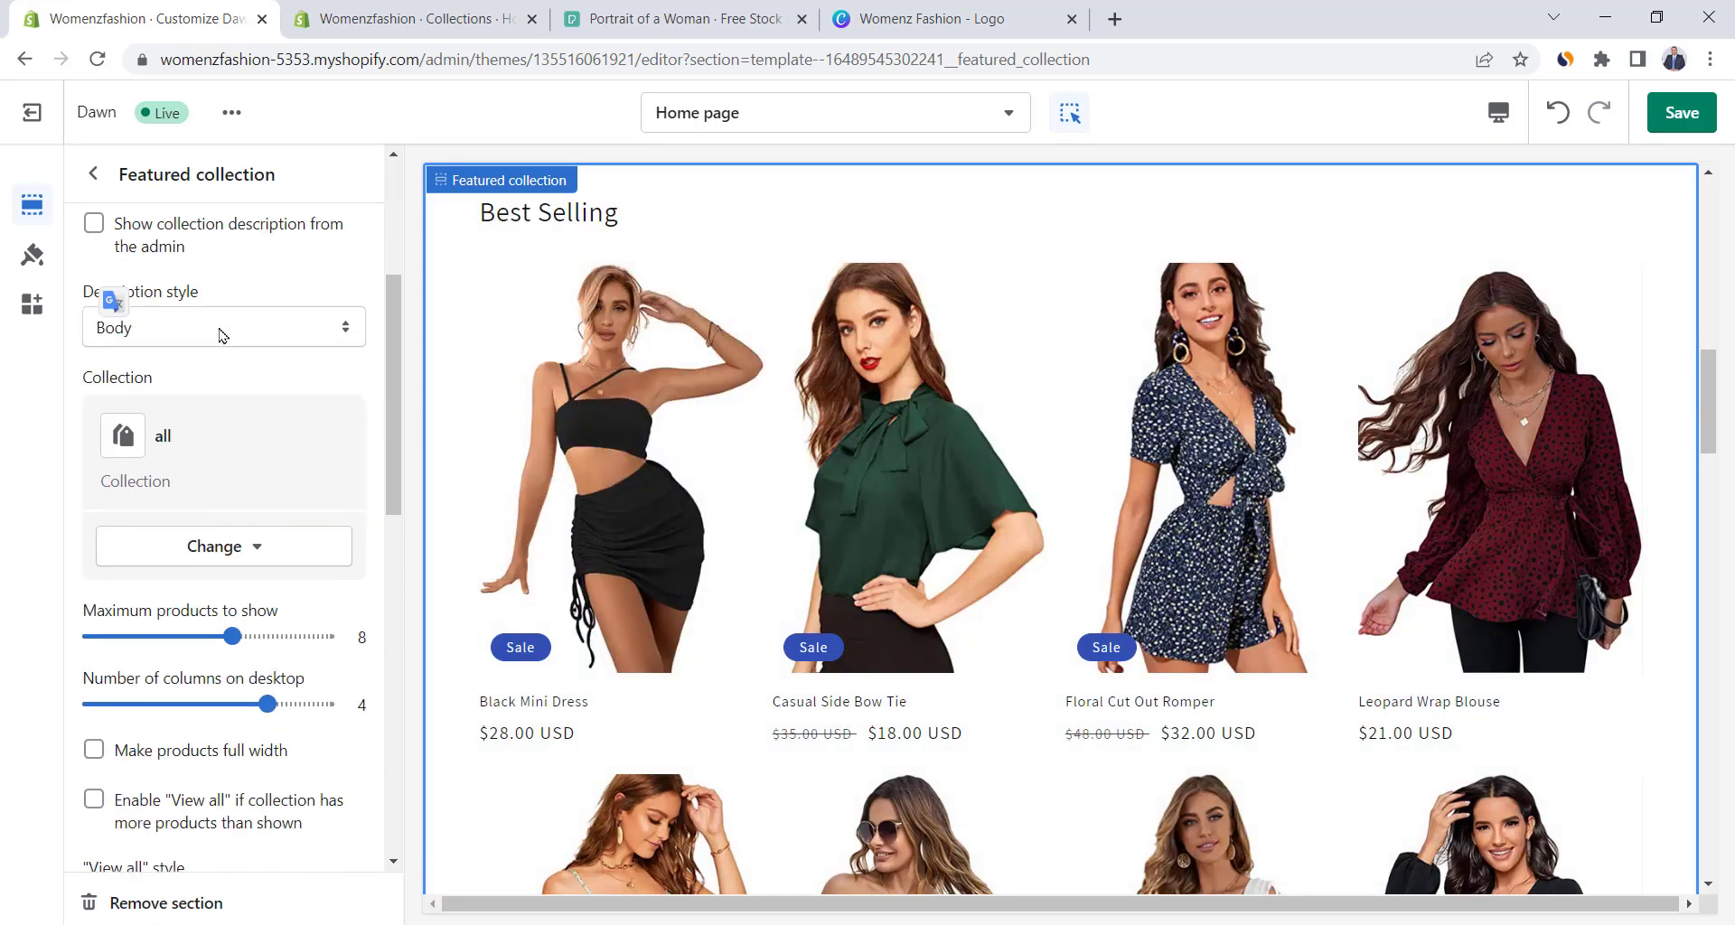
pyautogui.click(217, 548)
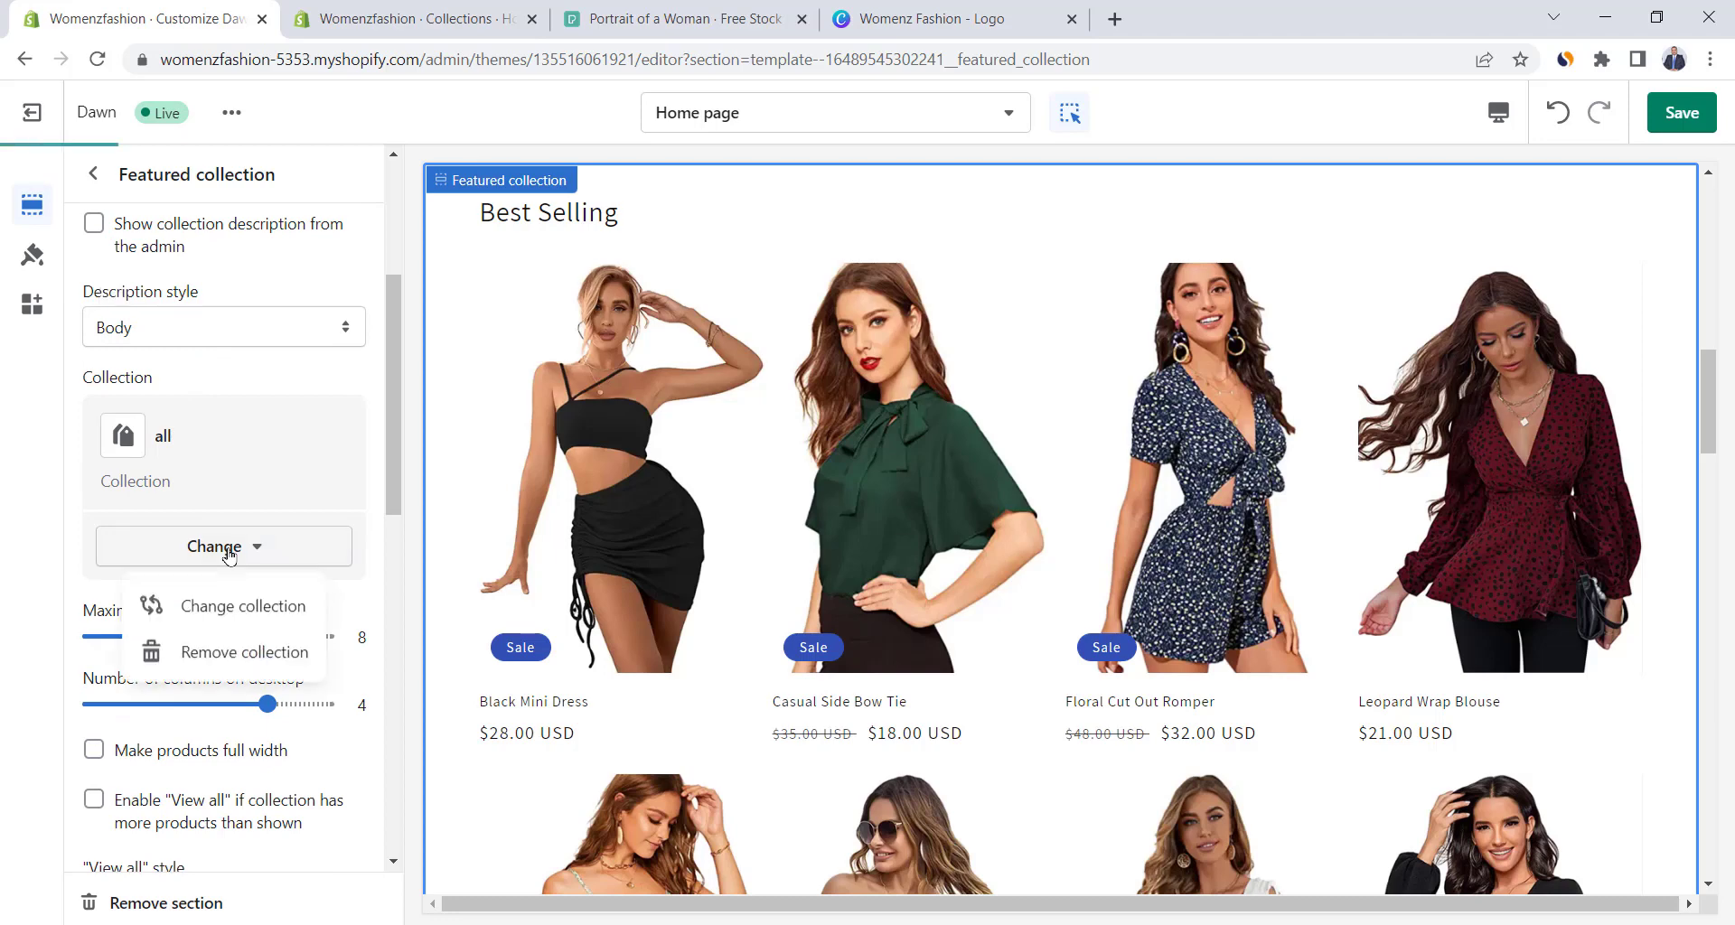
pyautogui.click(222, 609)
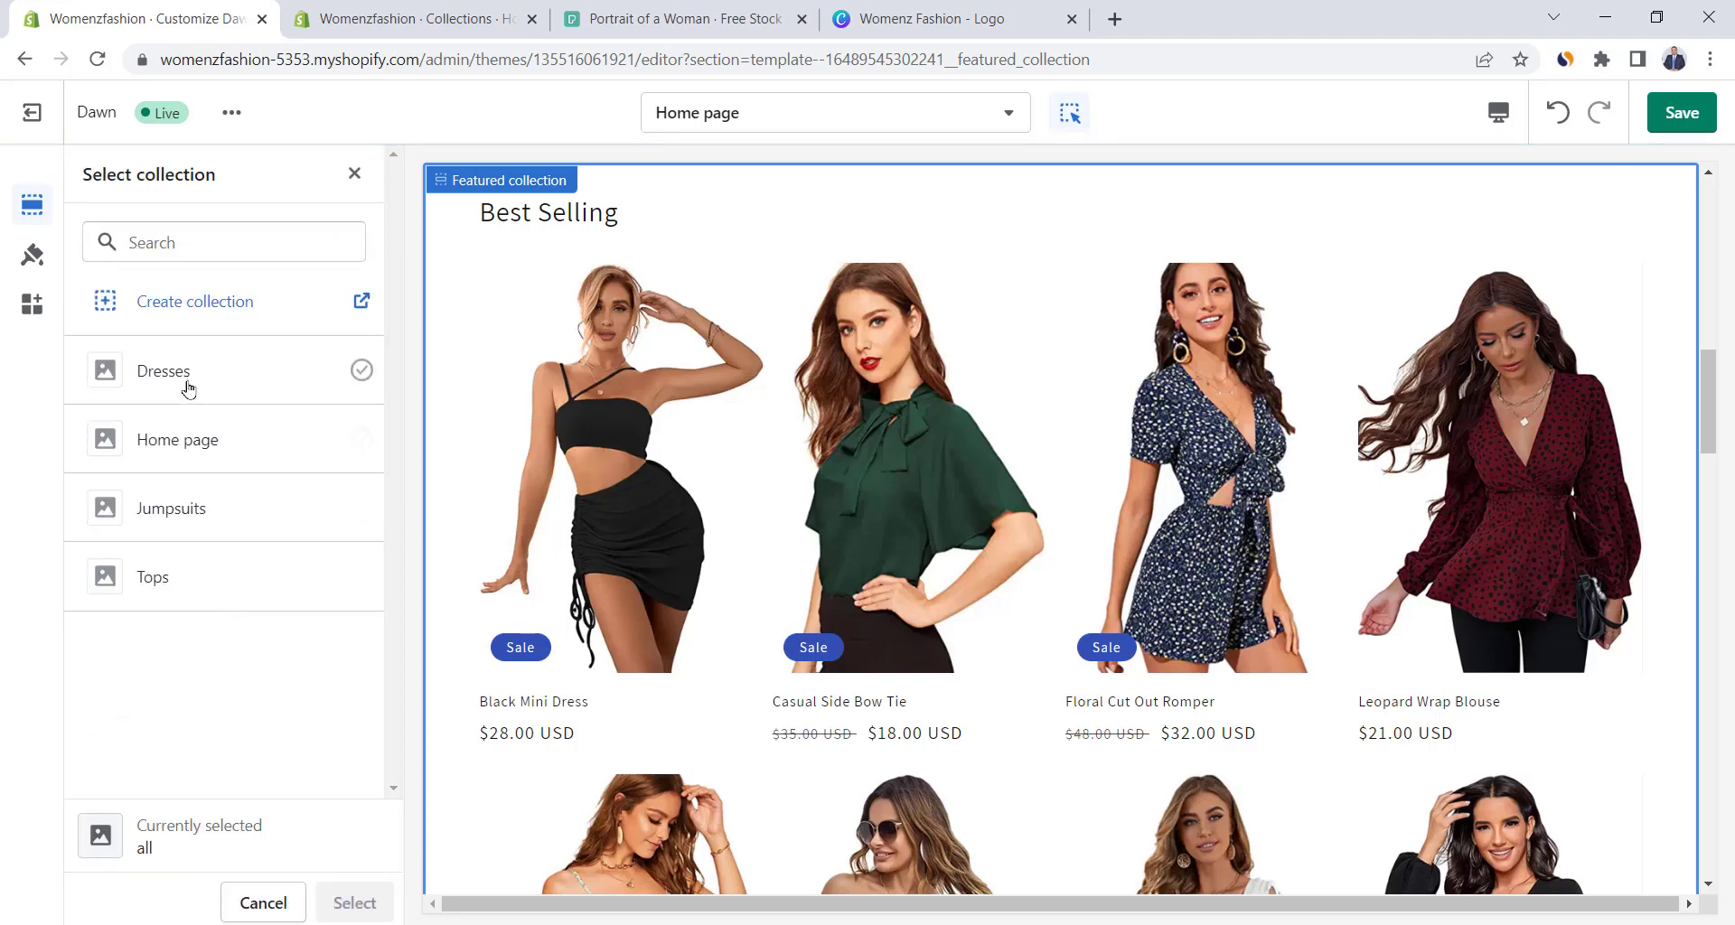
pyautogui.click(194, 441)
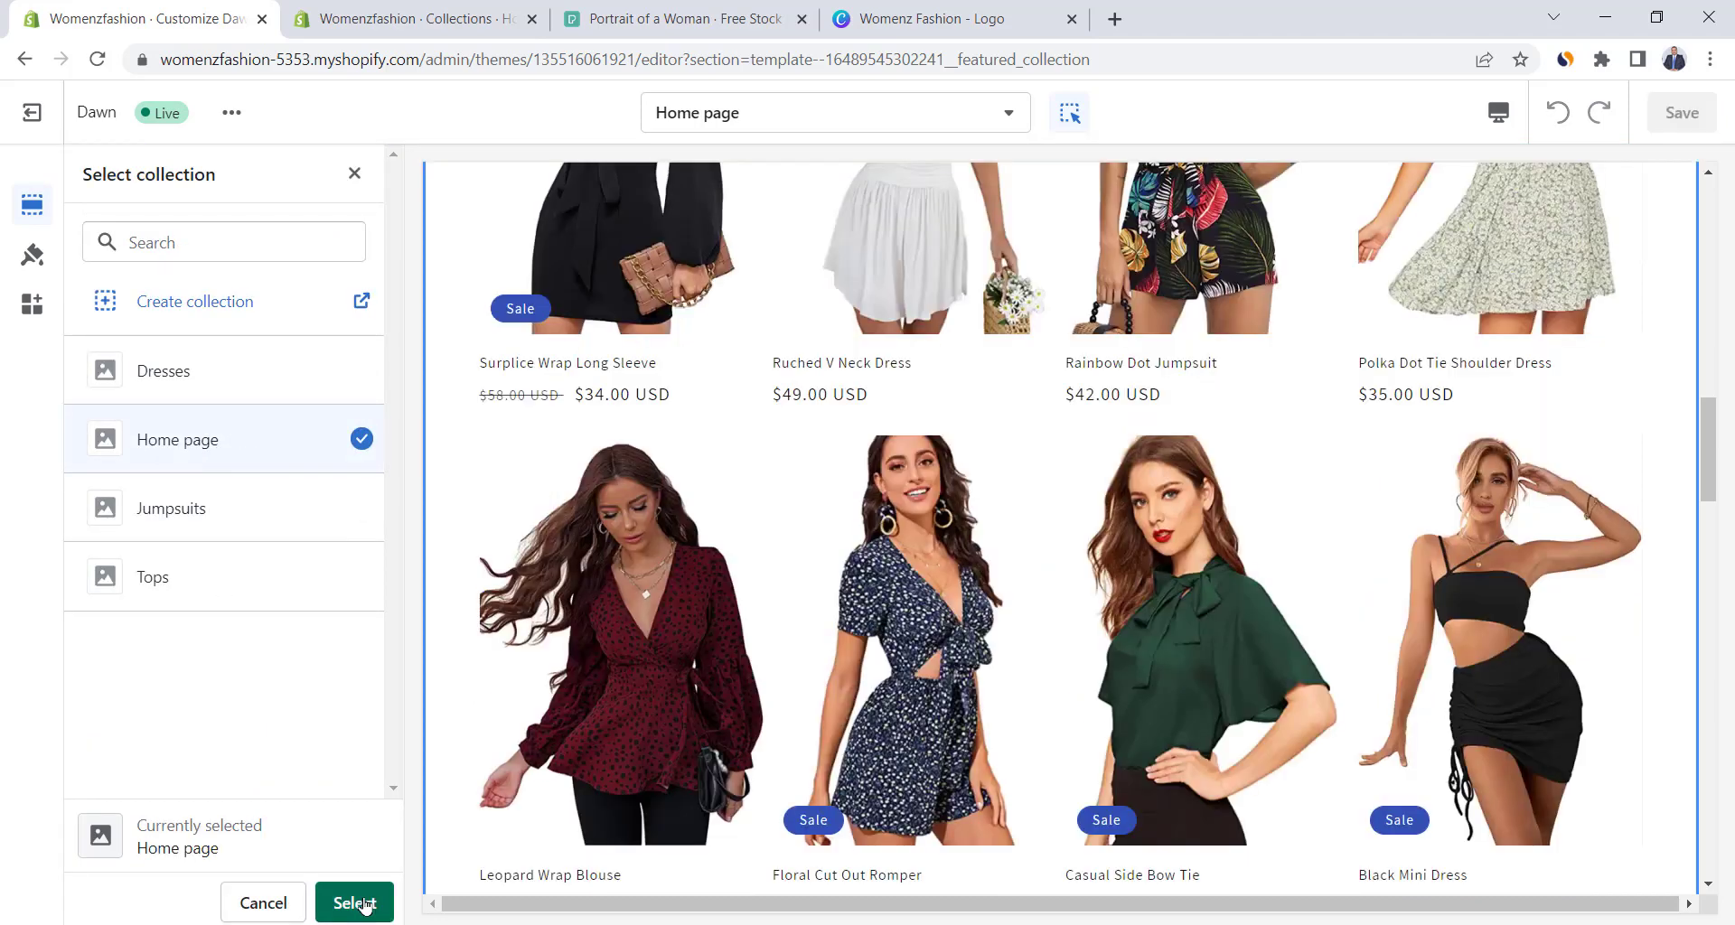
pyautogui.click(351, 903)
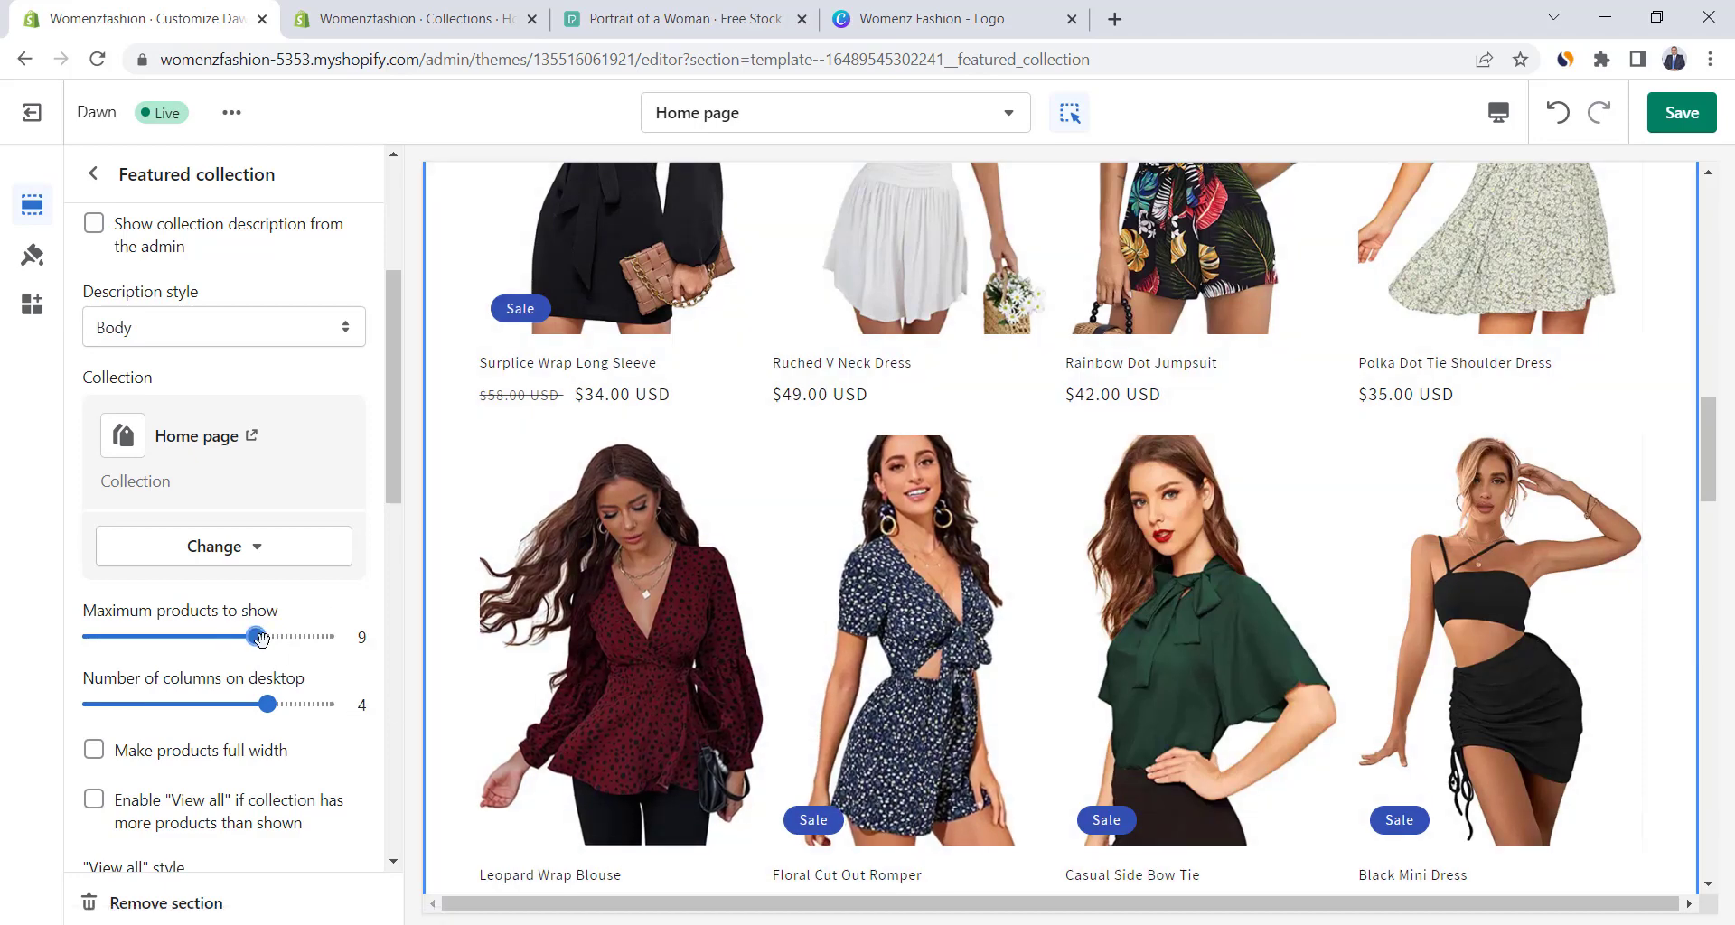
# Set the featured collection's maximum products to show to 8 and save the theme changes.
pyautogui.moveTo(294, 643); pyautogui.dragTo(232, 637)
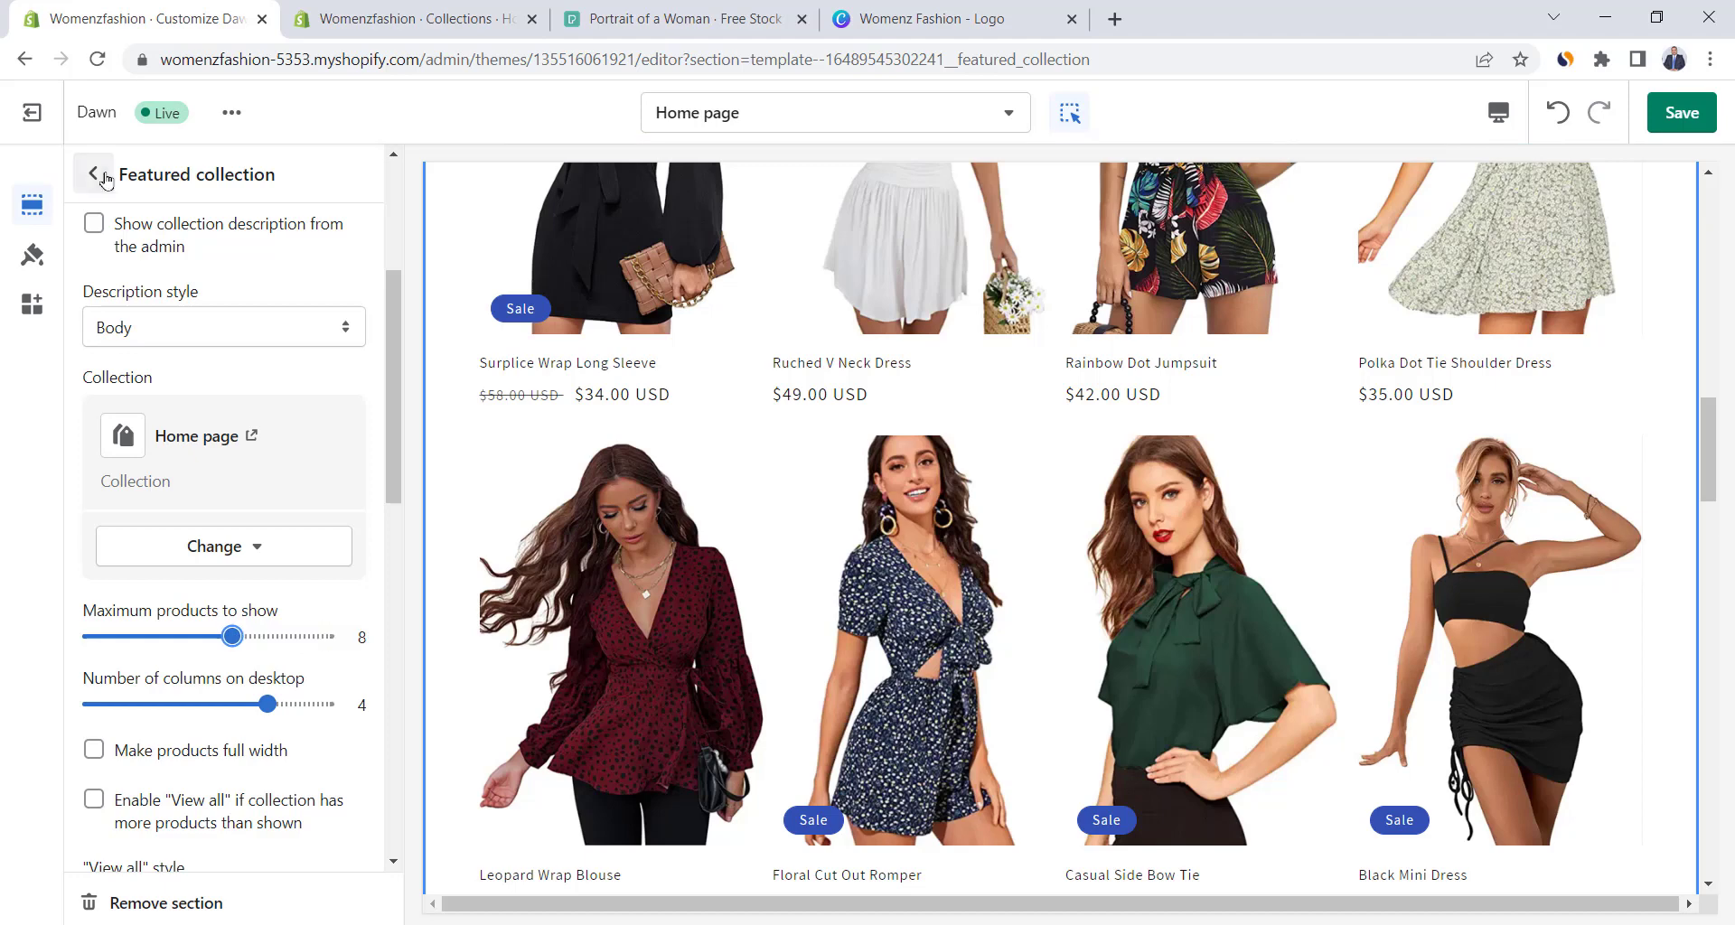
pyautogui.click(94, 184)
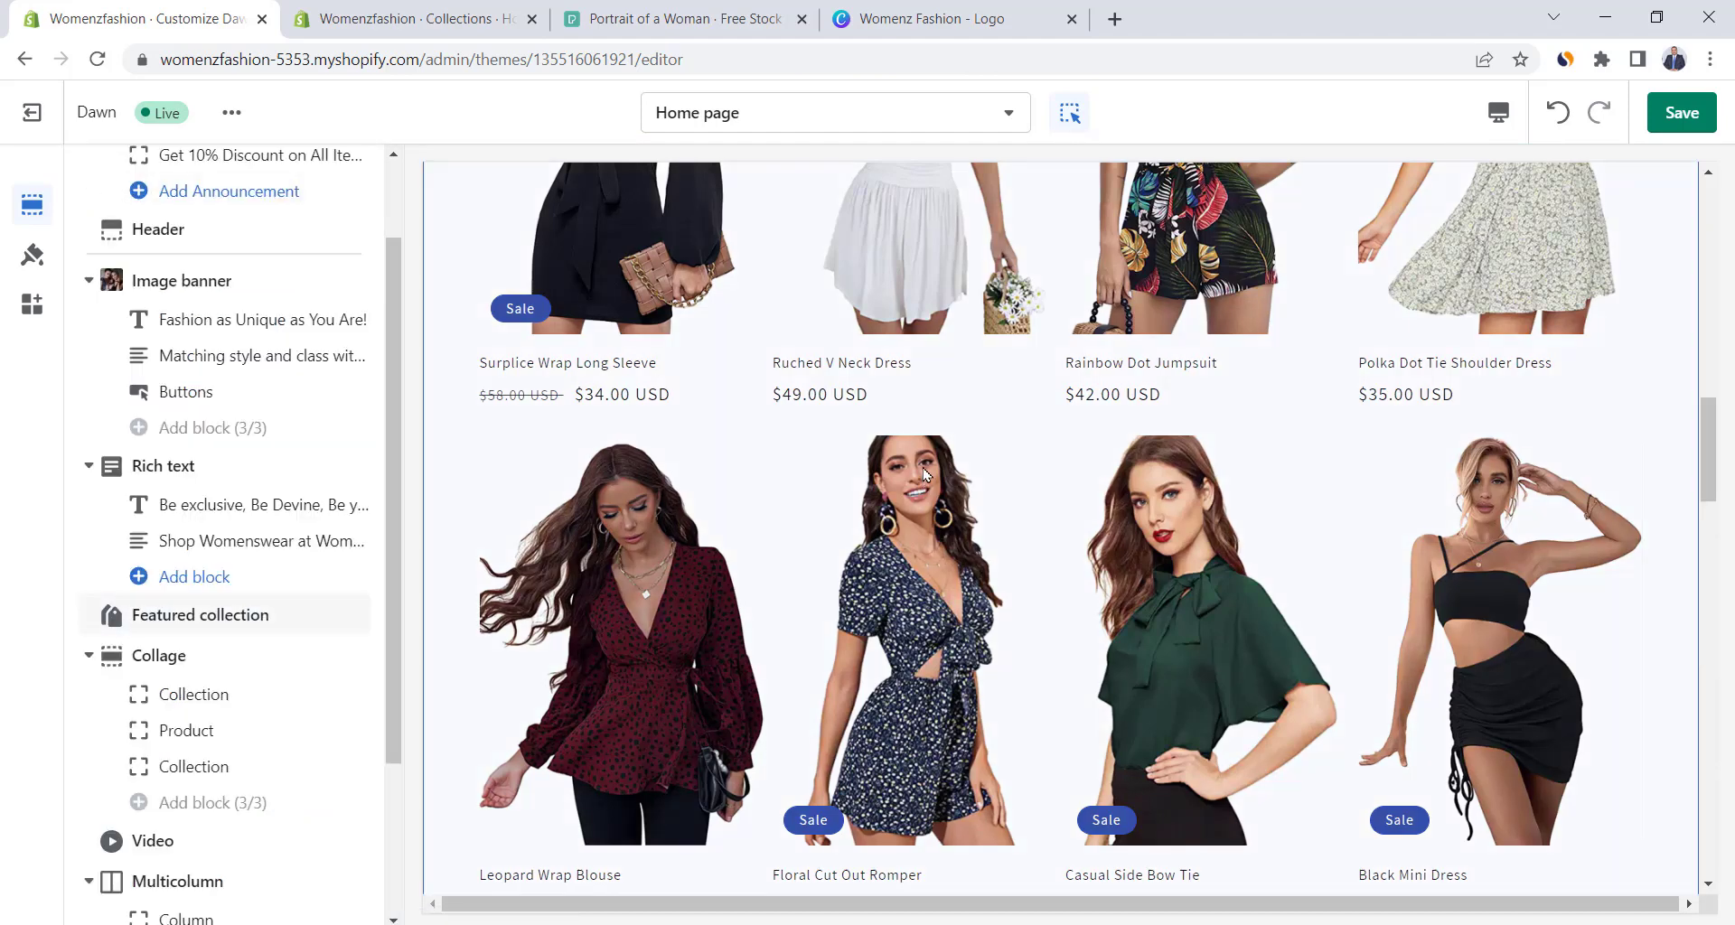
pyautogui.click(1673, 110)
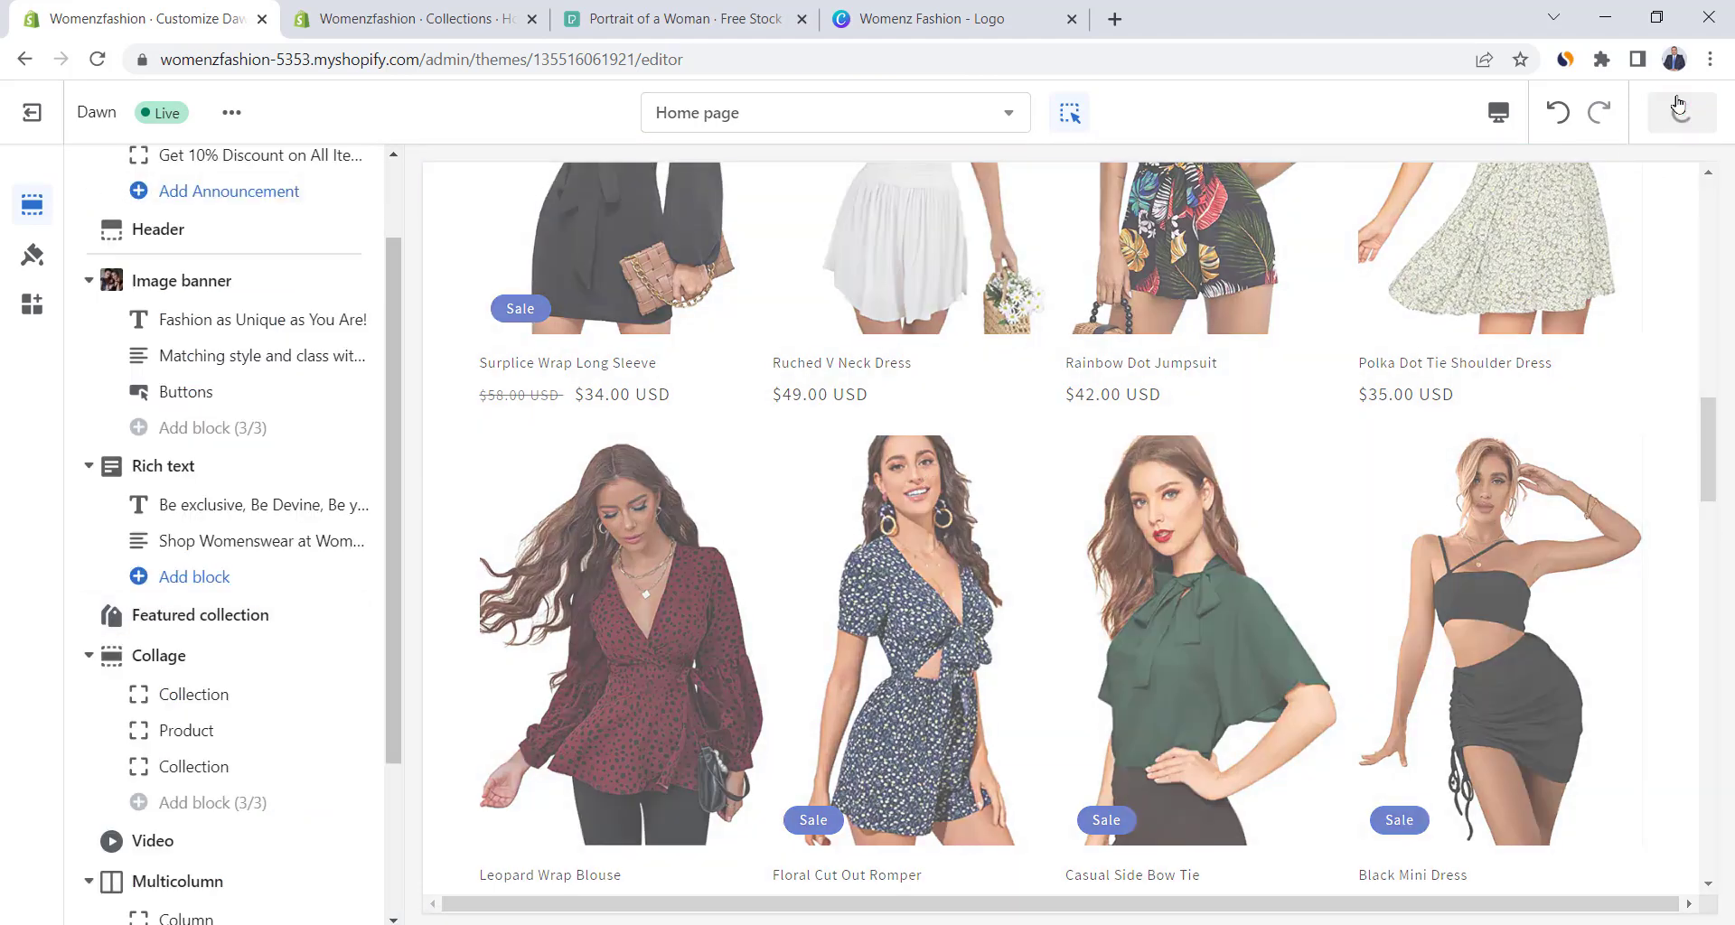
# Assign the Dresses collection to the first Collection block of the Collage section and return to the section list.
pyautogui.scroll(-6, 798, 443)
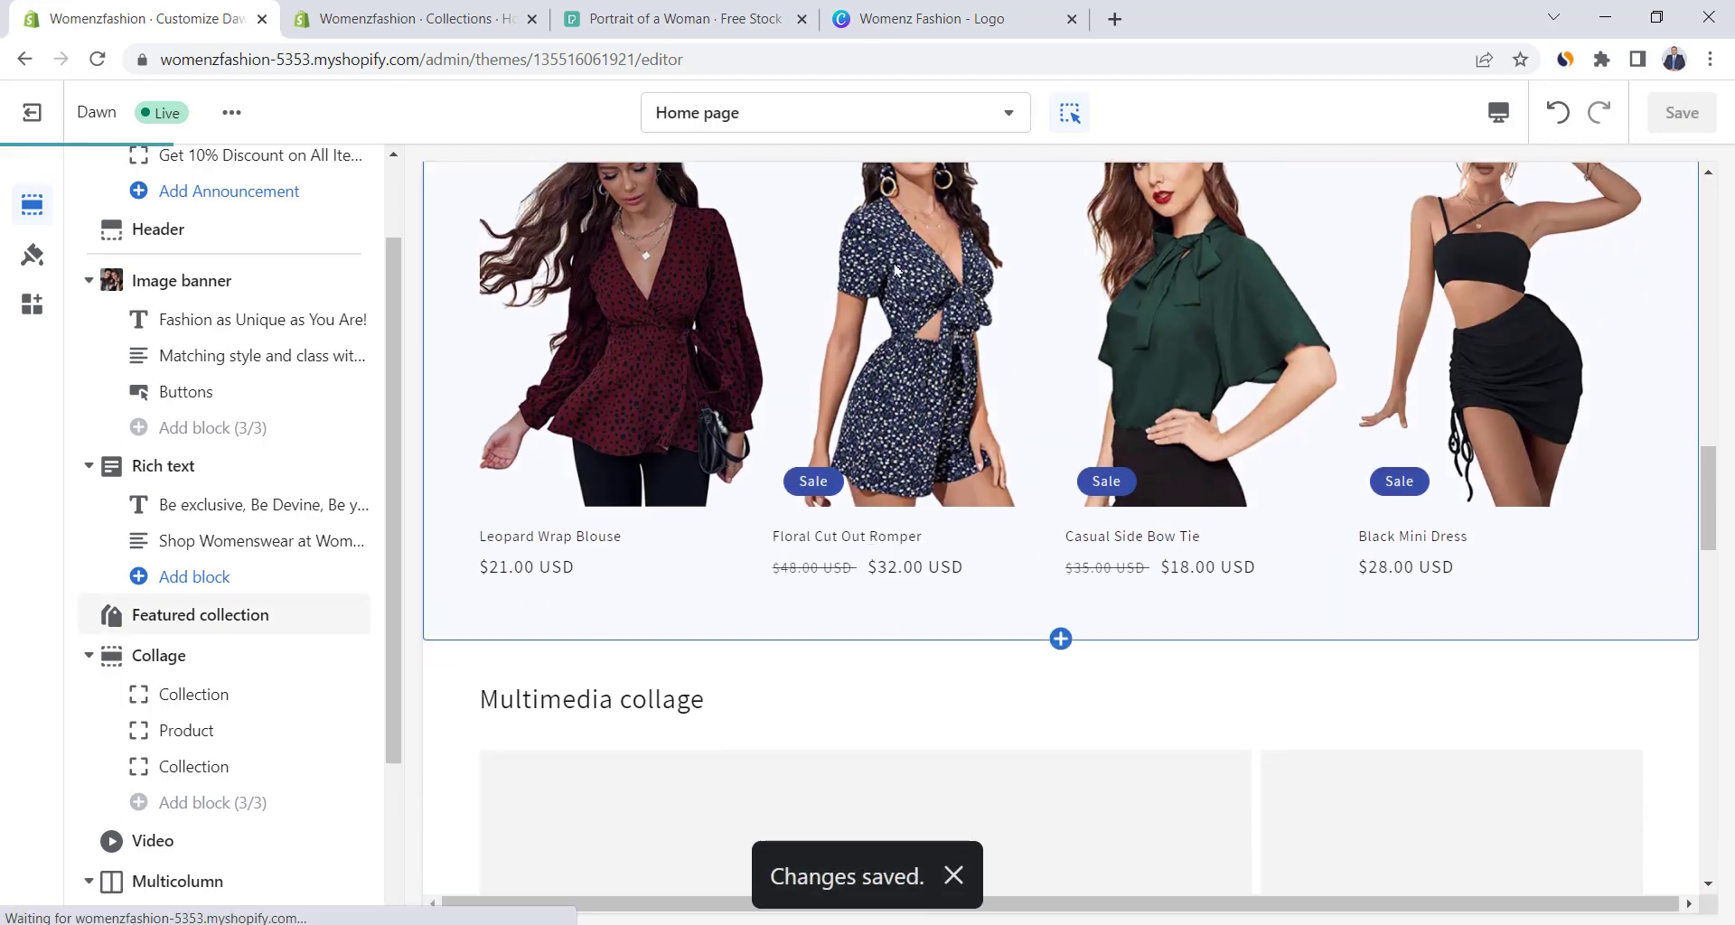
pyautogui.scroll(-3, 799, 442)
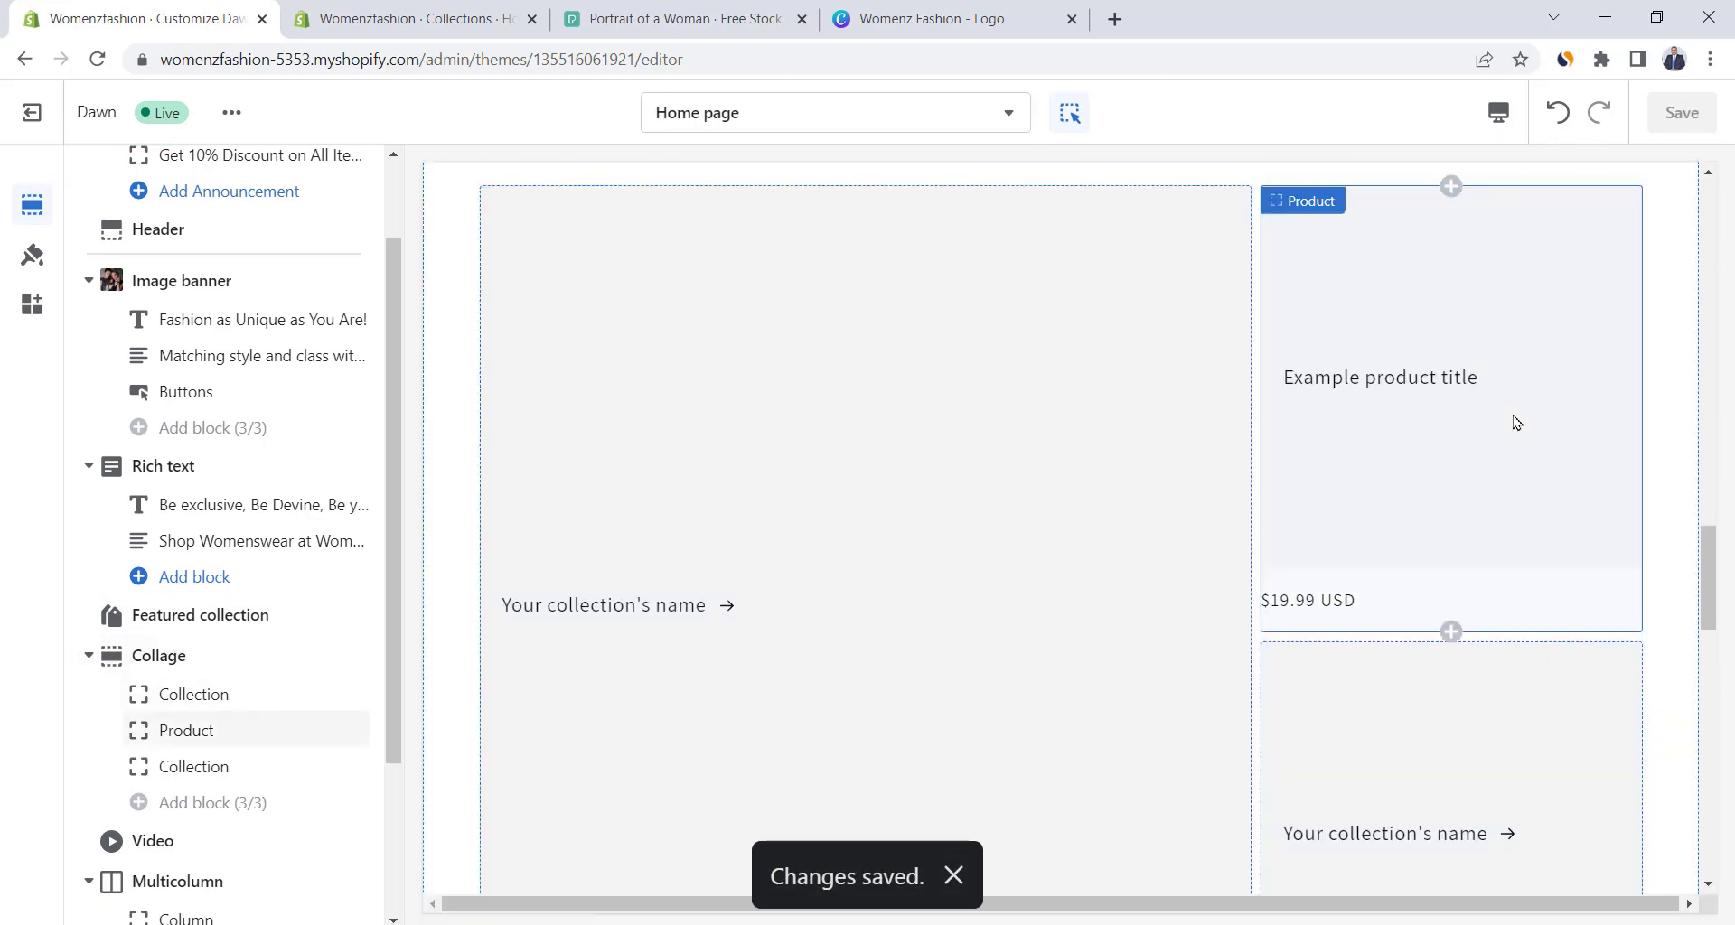
pyautogui.scroll(-1, 1392, 774)
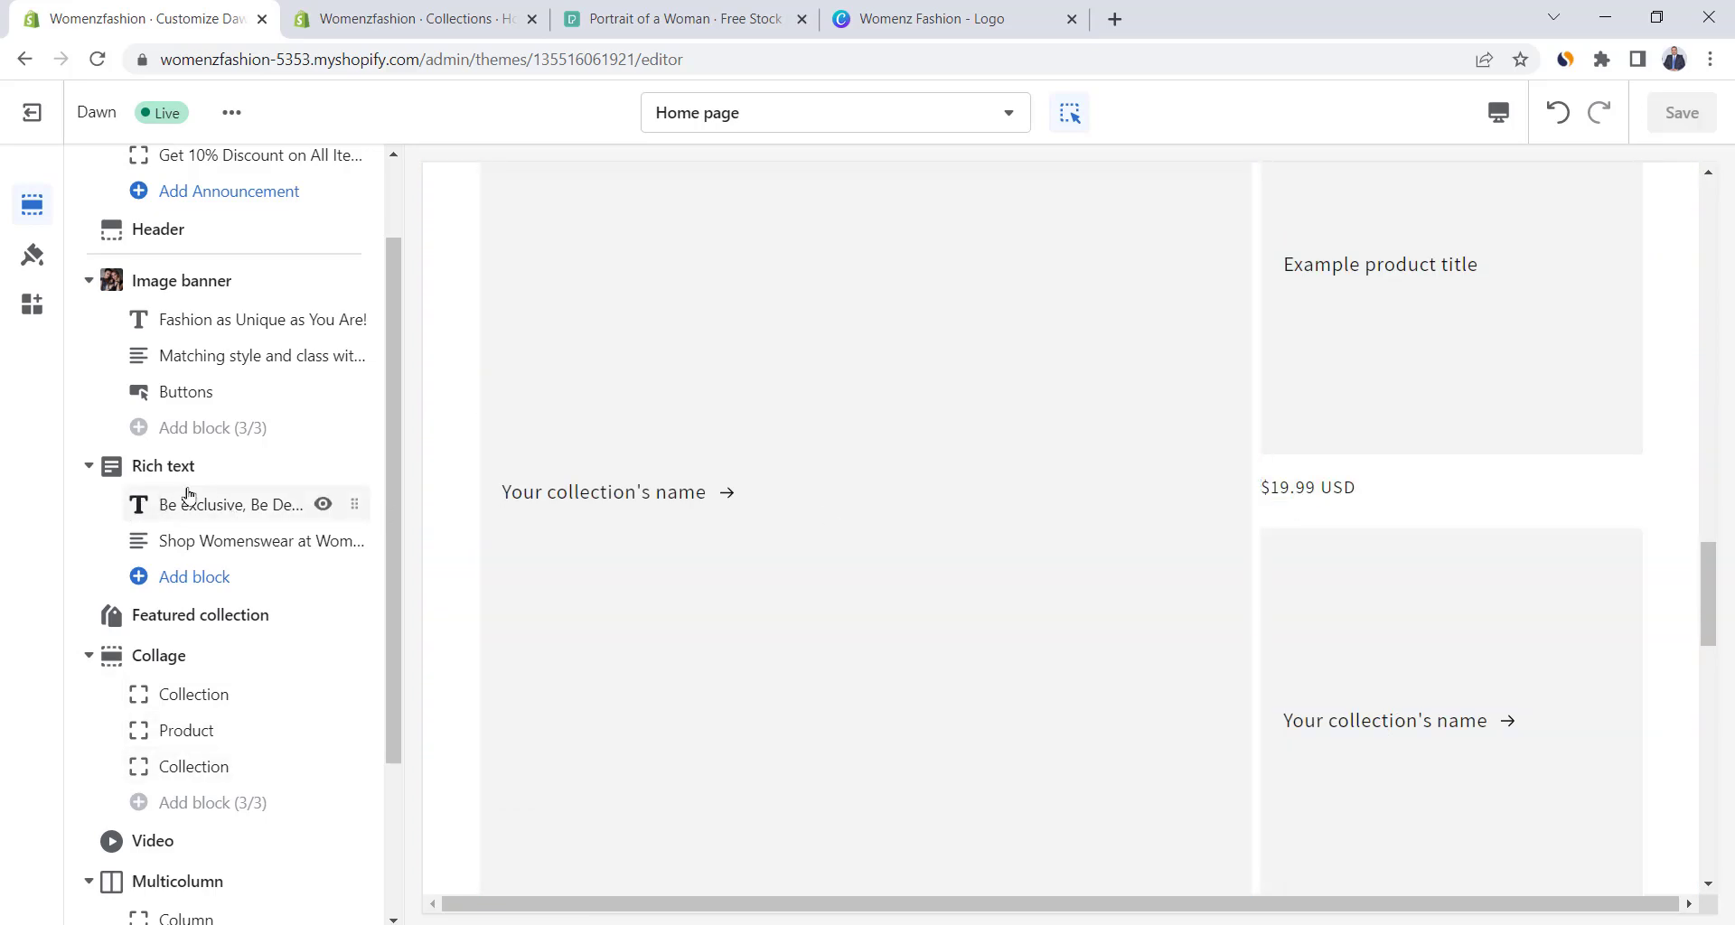
pyautogui.scroll(-1, 188, 494)
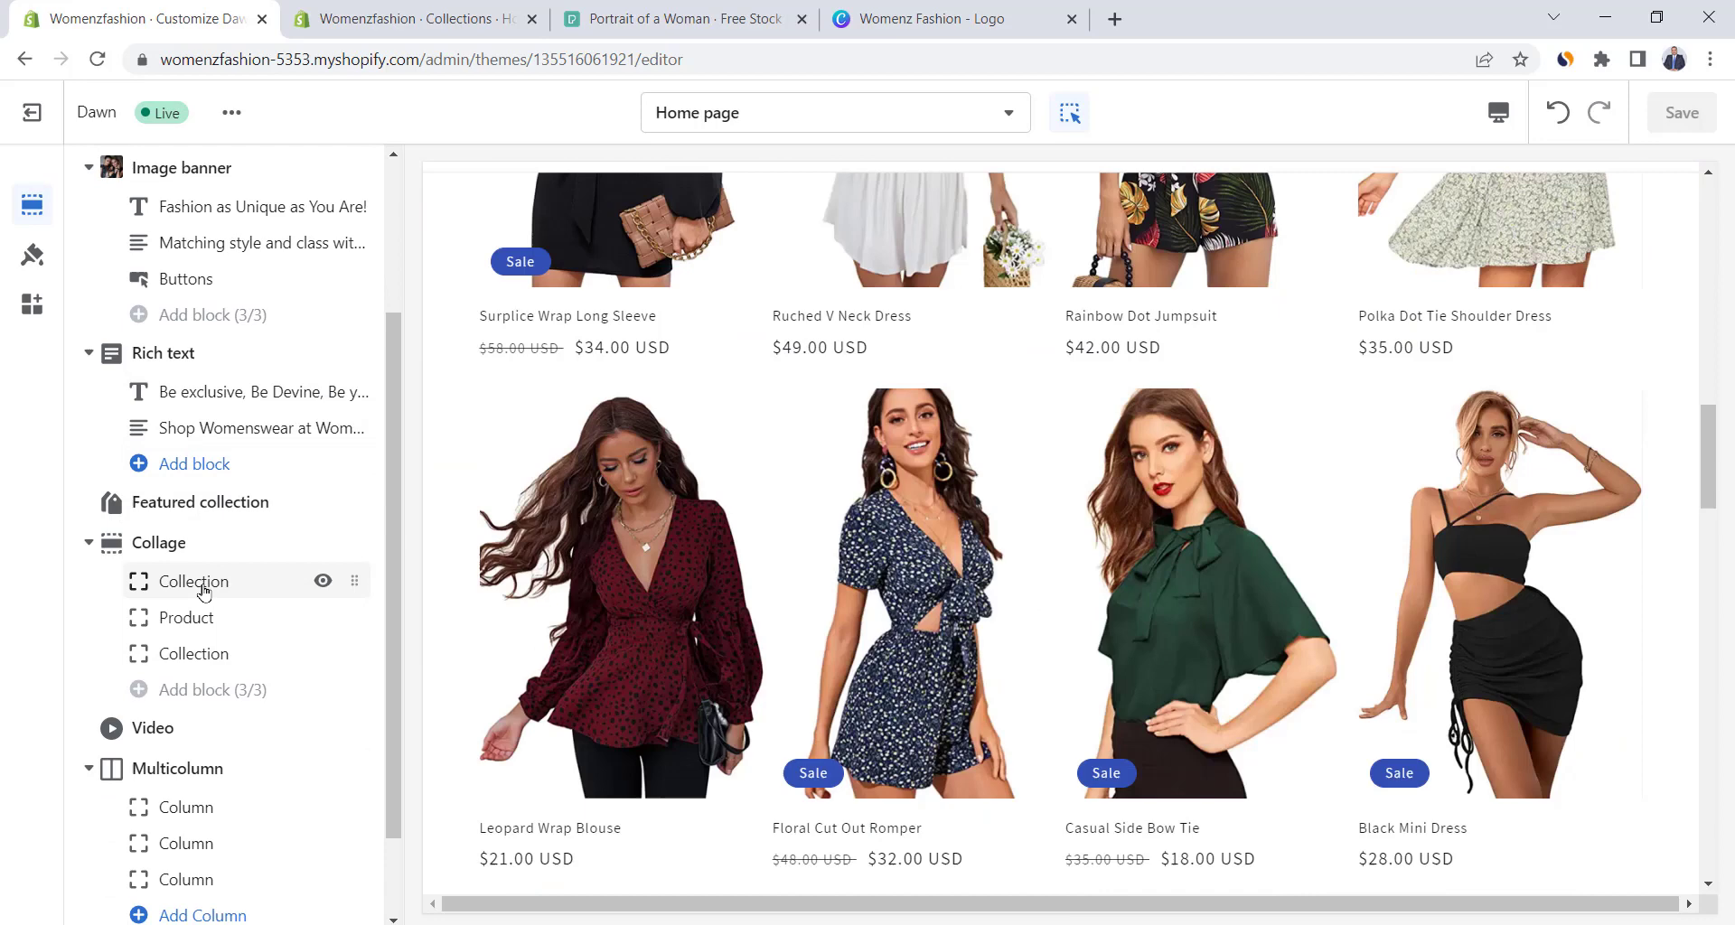
pyautogui.click(195, 587)
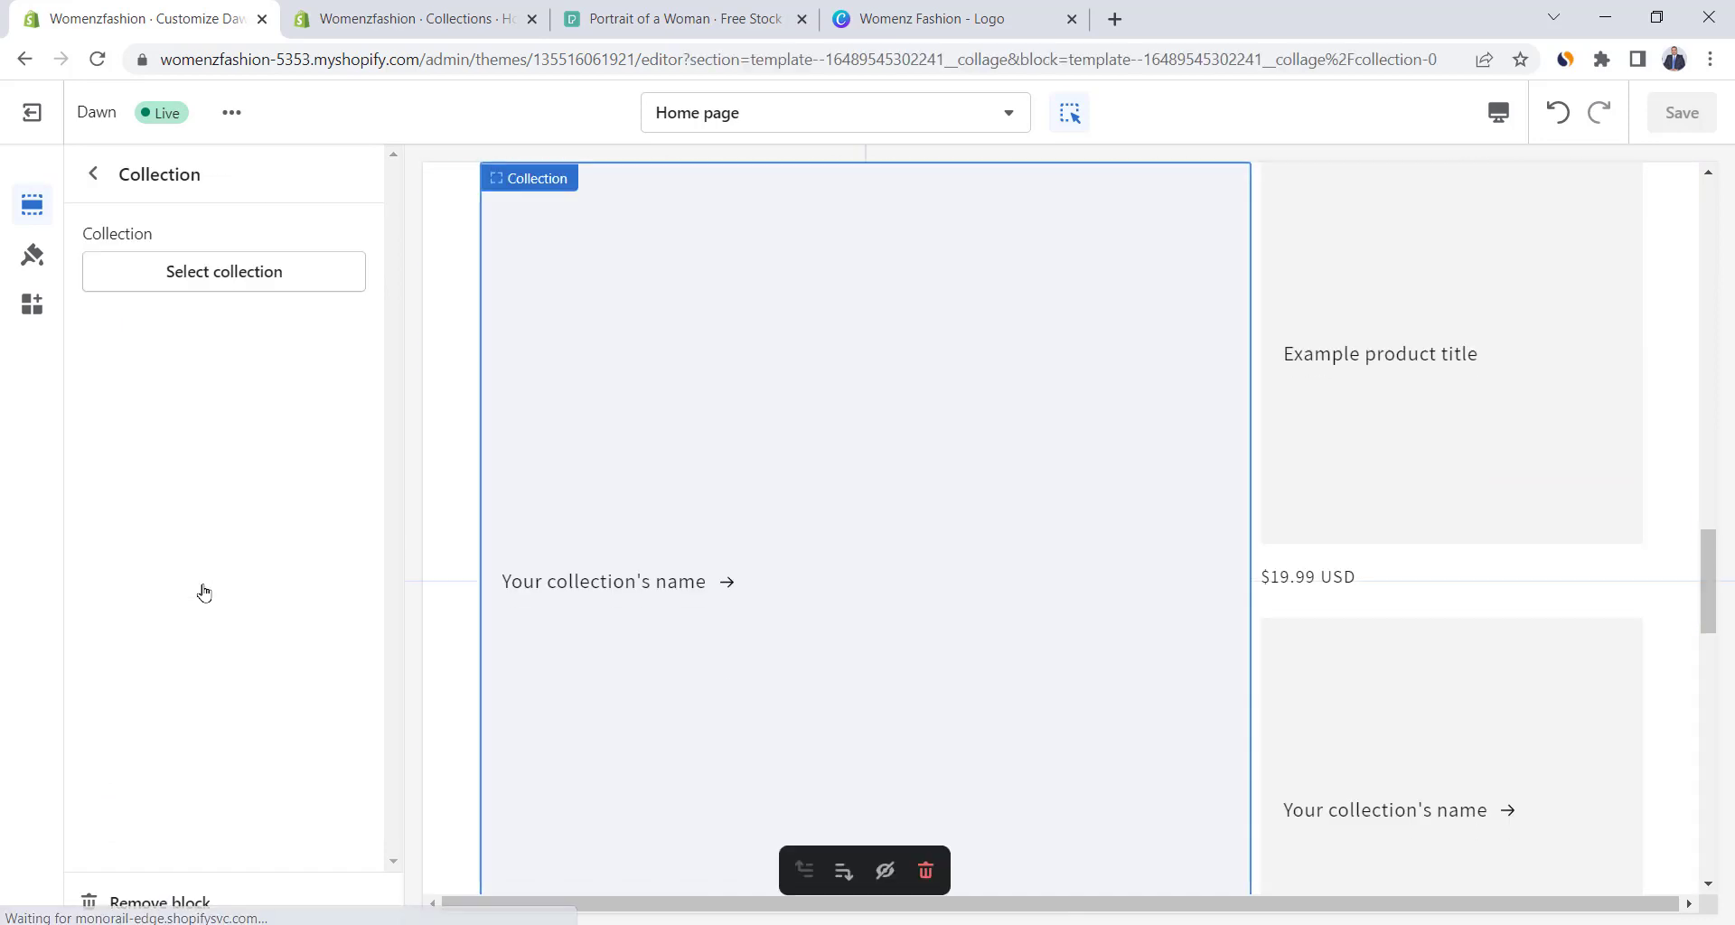
pyautogui.click(249, 272)
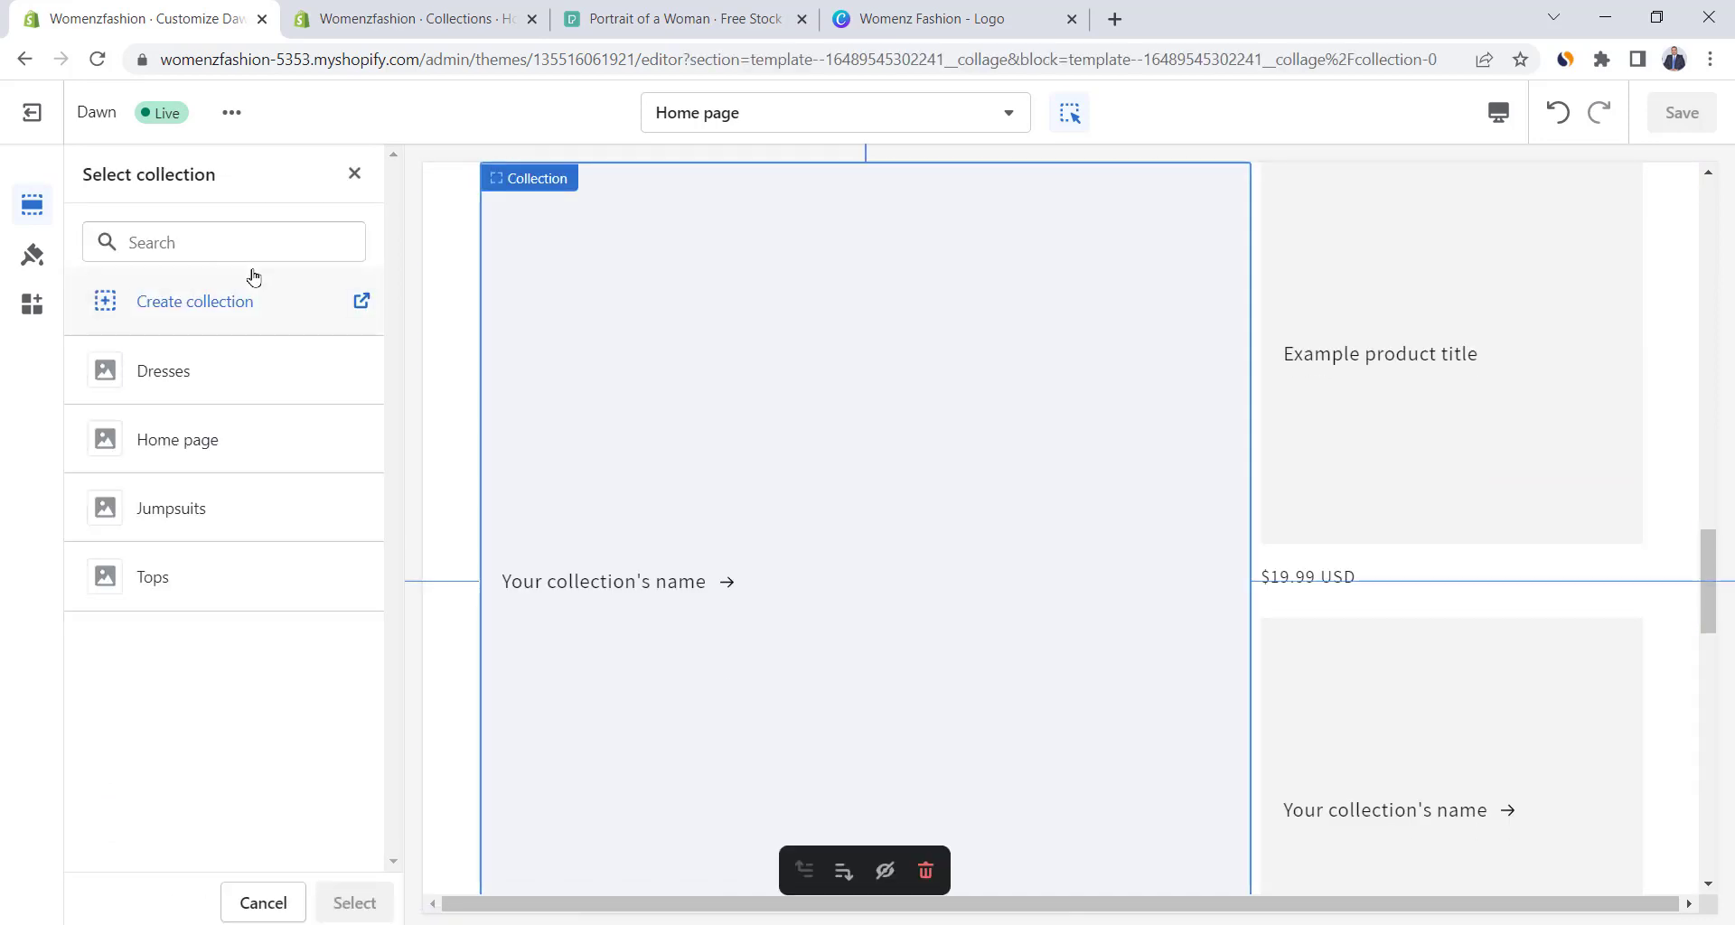
pyautogui.click(197, 372)
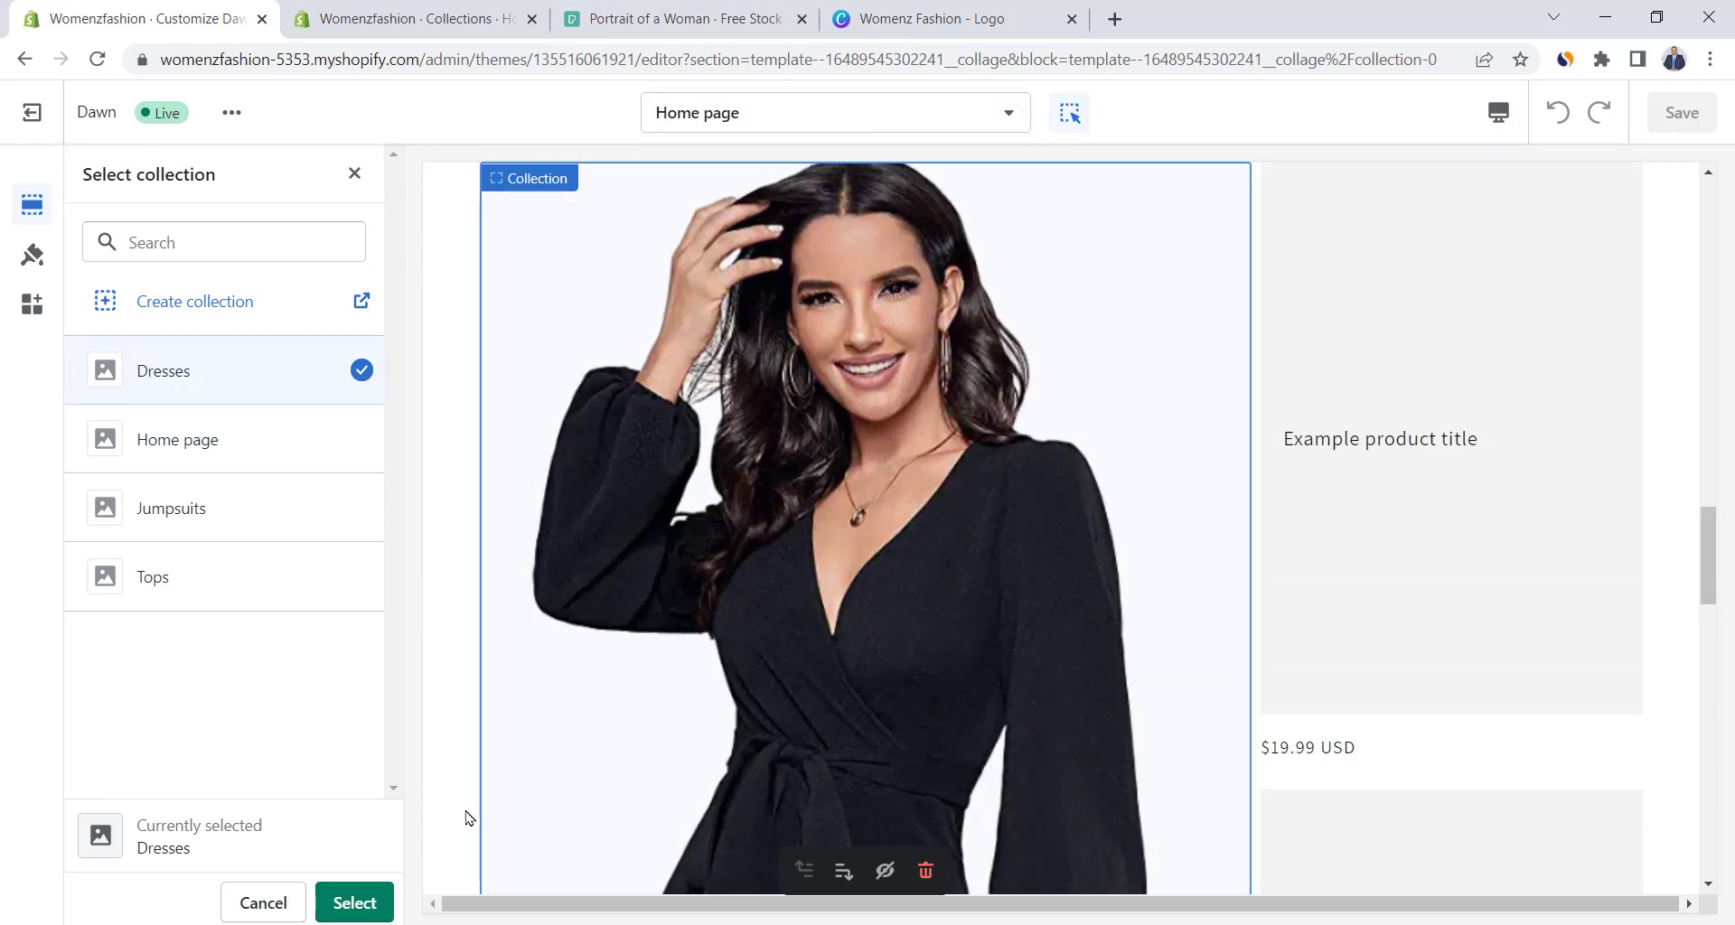
pyautogui.click(358, 904)
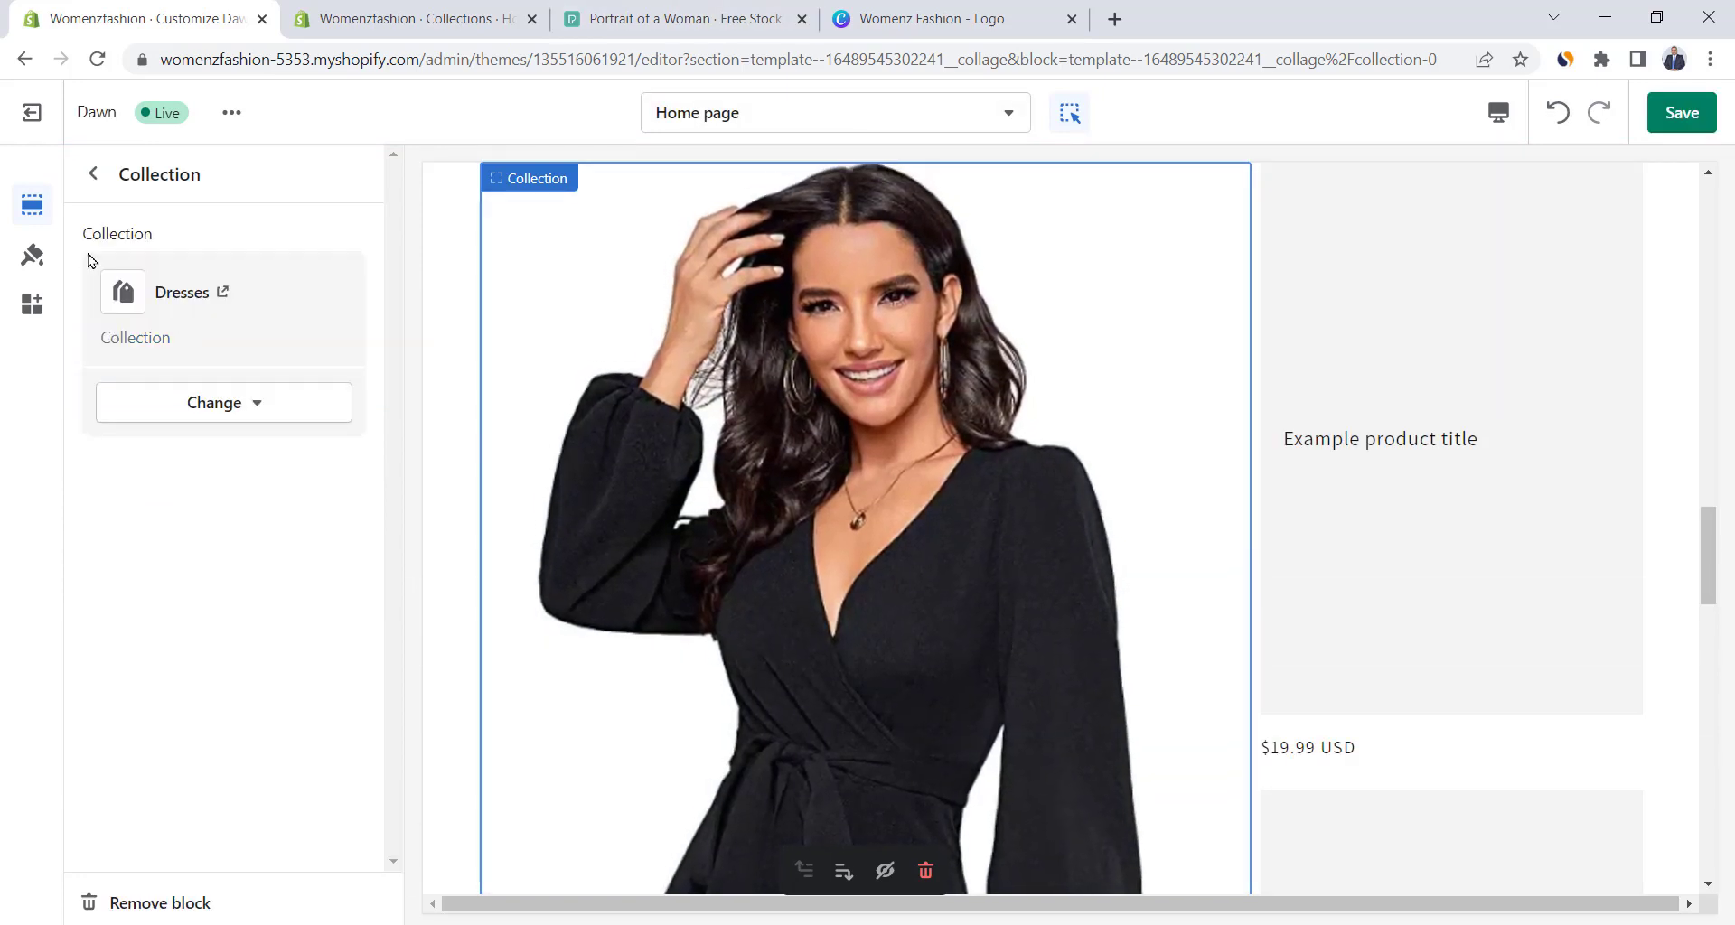
pyautogui.click(92, 173)
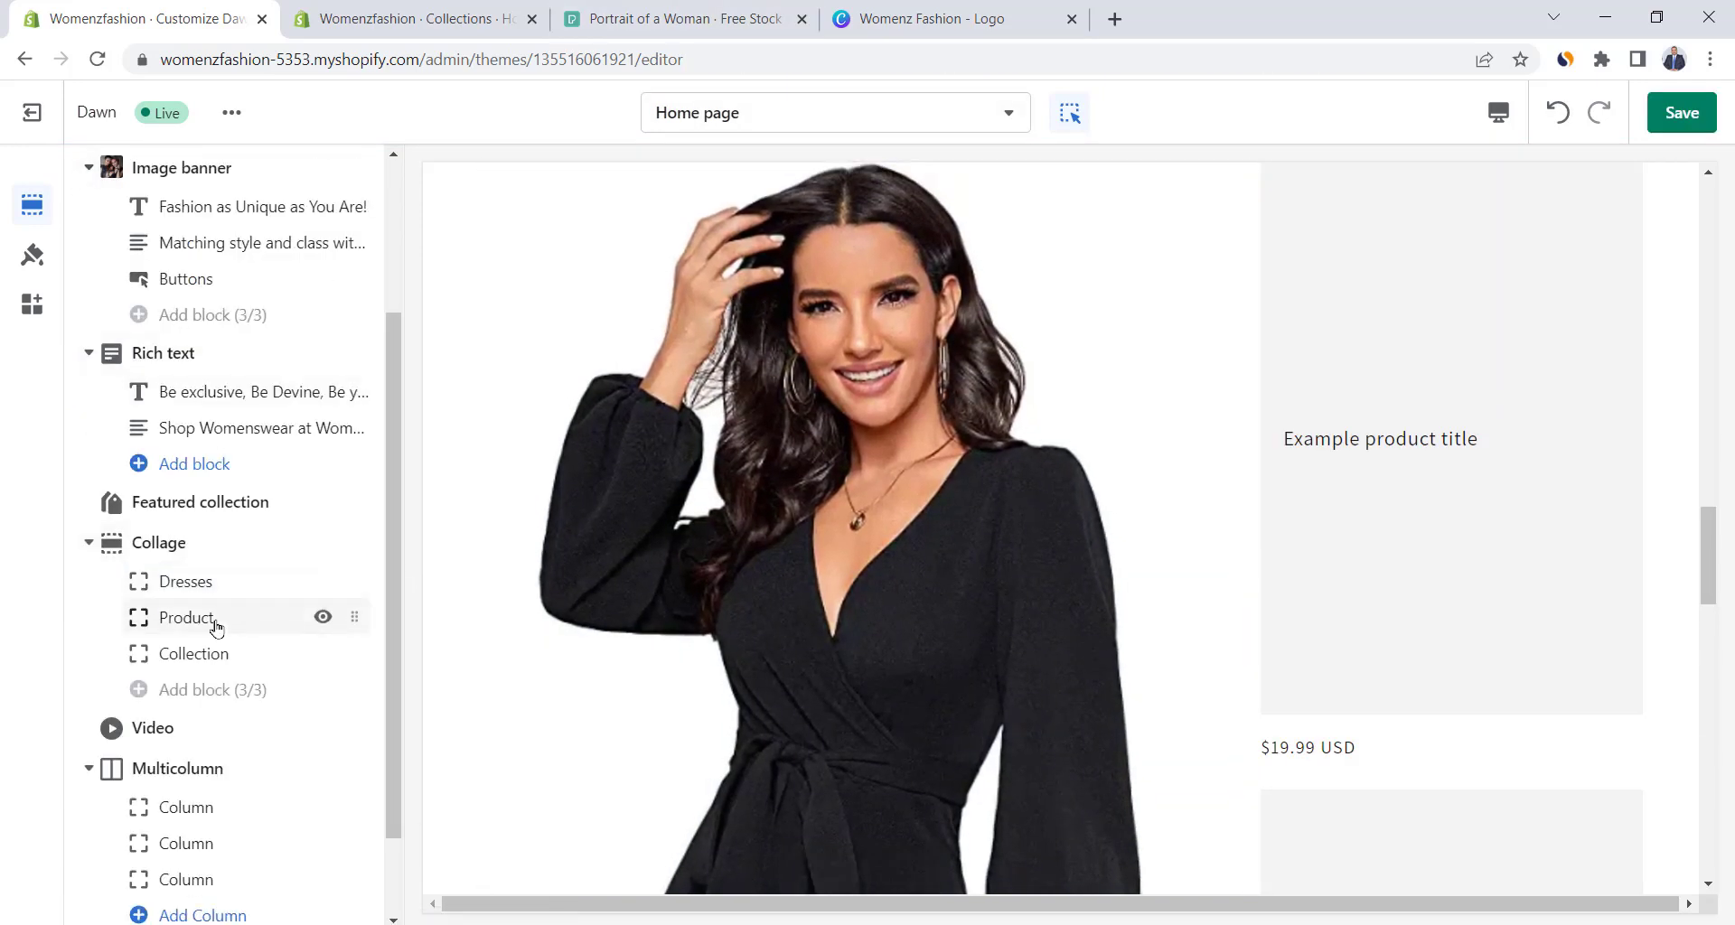
# Open the product selection for the Product block of the Collage section.
pyautogui.click(213, 621)
pyautogui.click(221, 272)
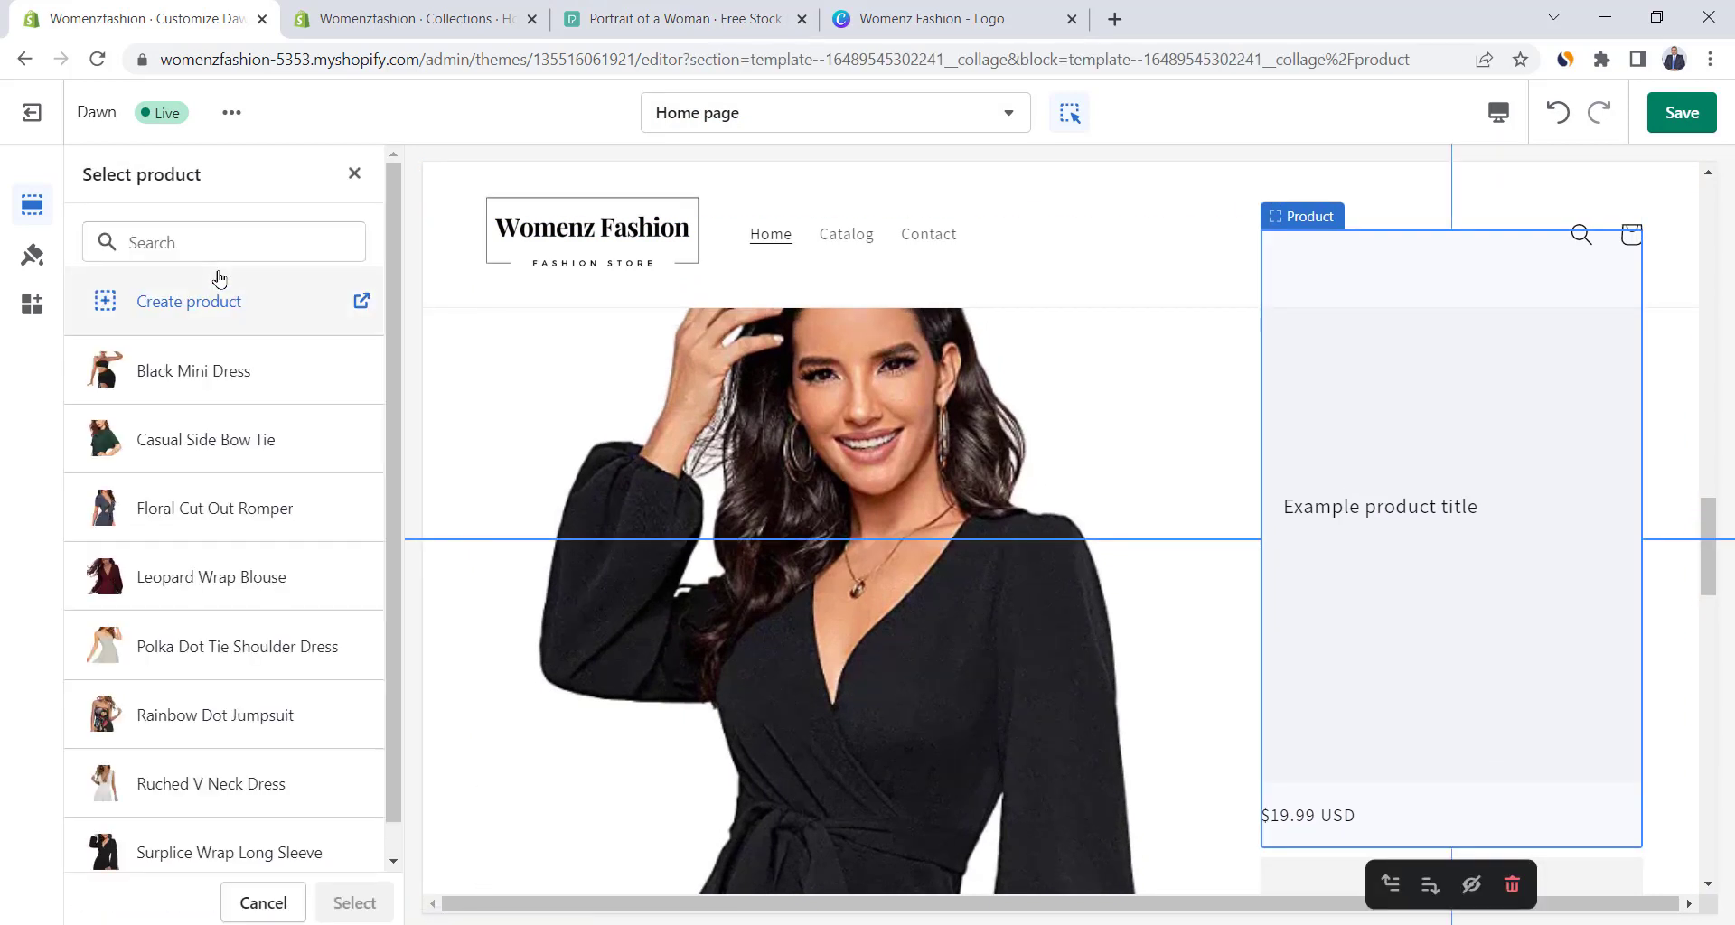
# Assign the Floral Cut Out Romper to the Collage section's product block.
pyautogui.click(204, 524)
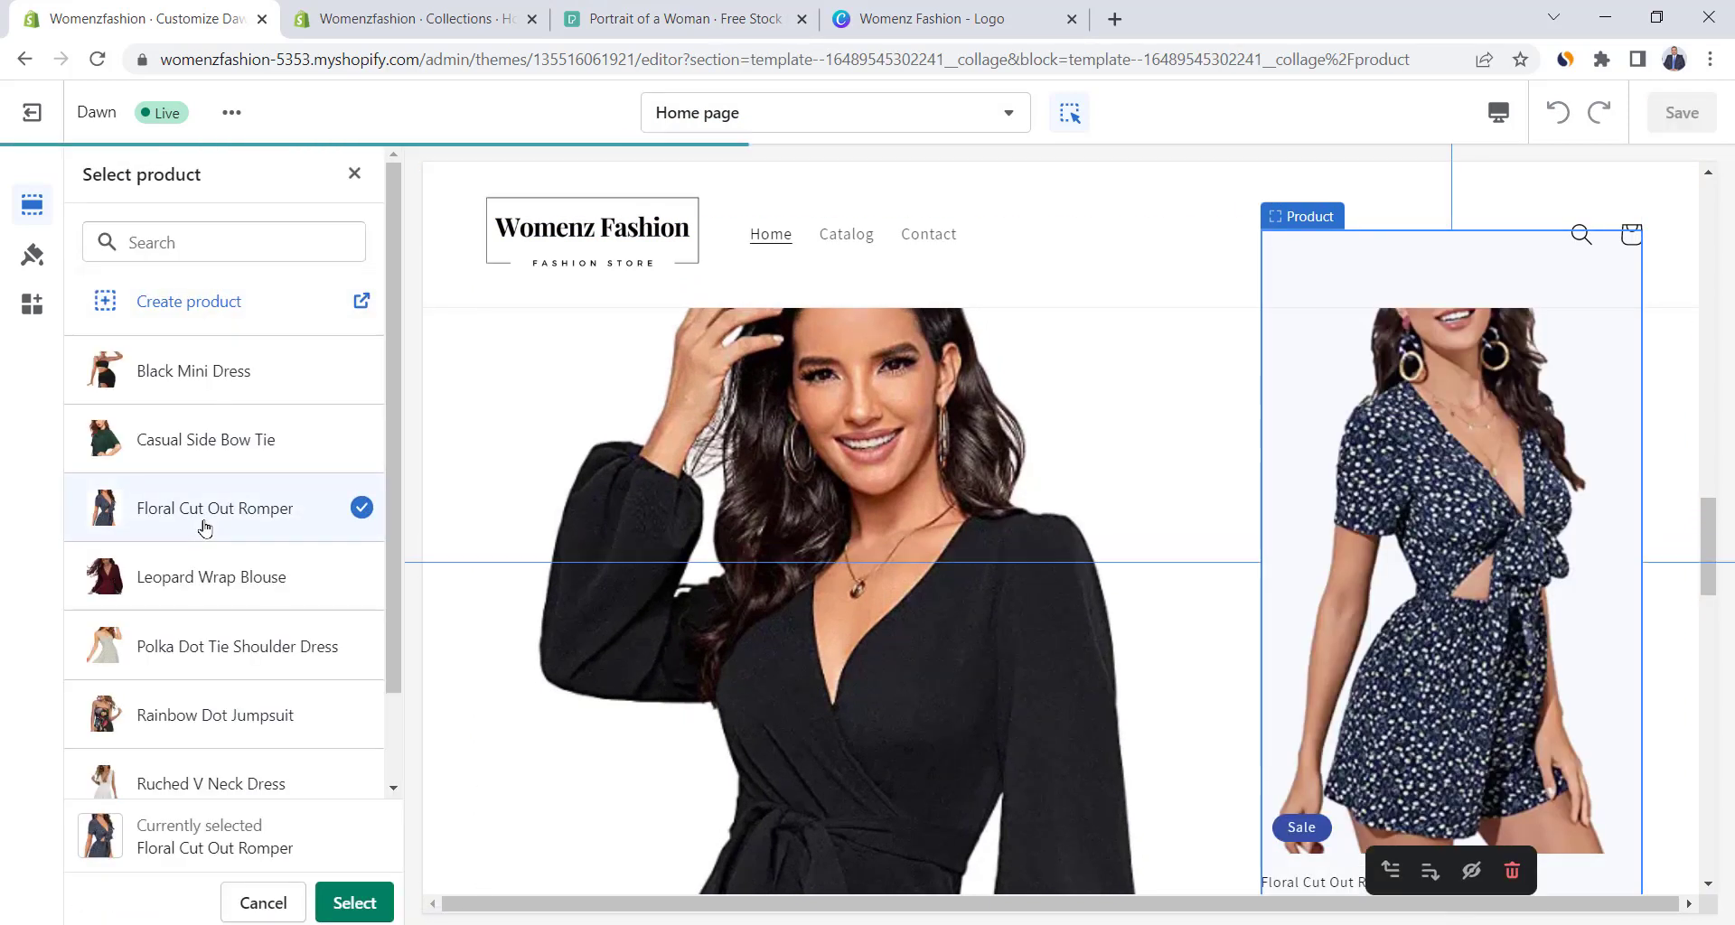
pyautogui.click(355, 906)
pyautogui.click(96, 180)
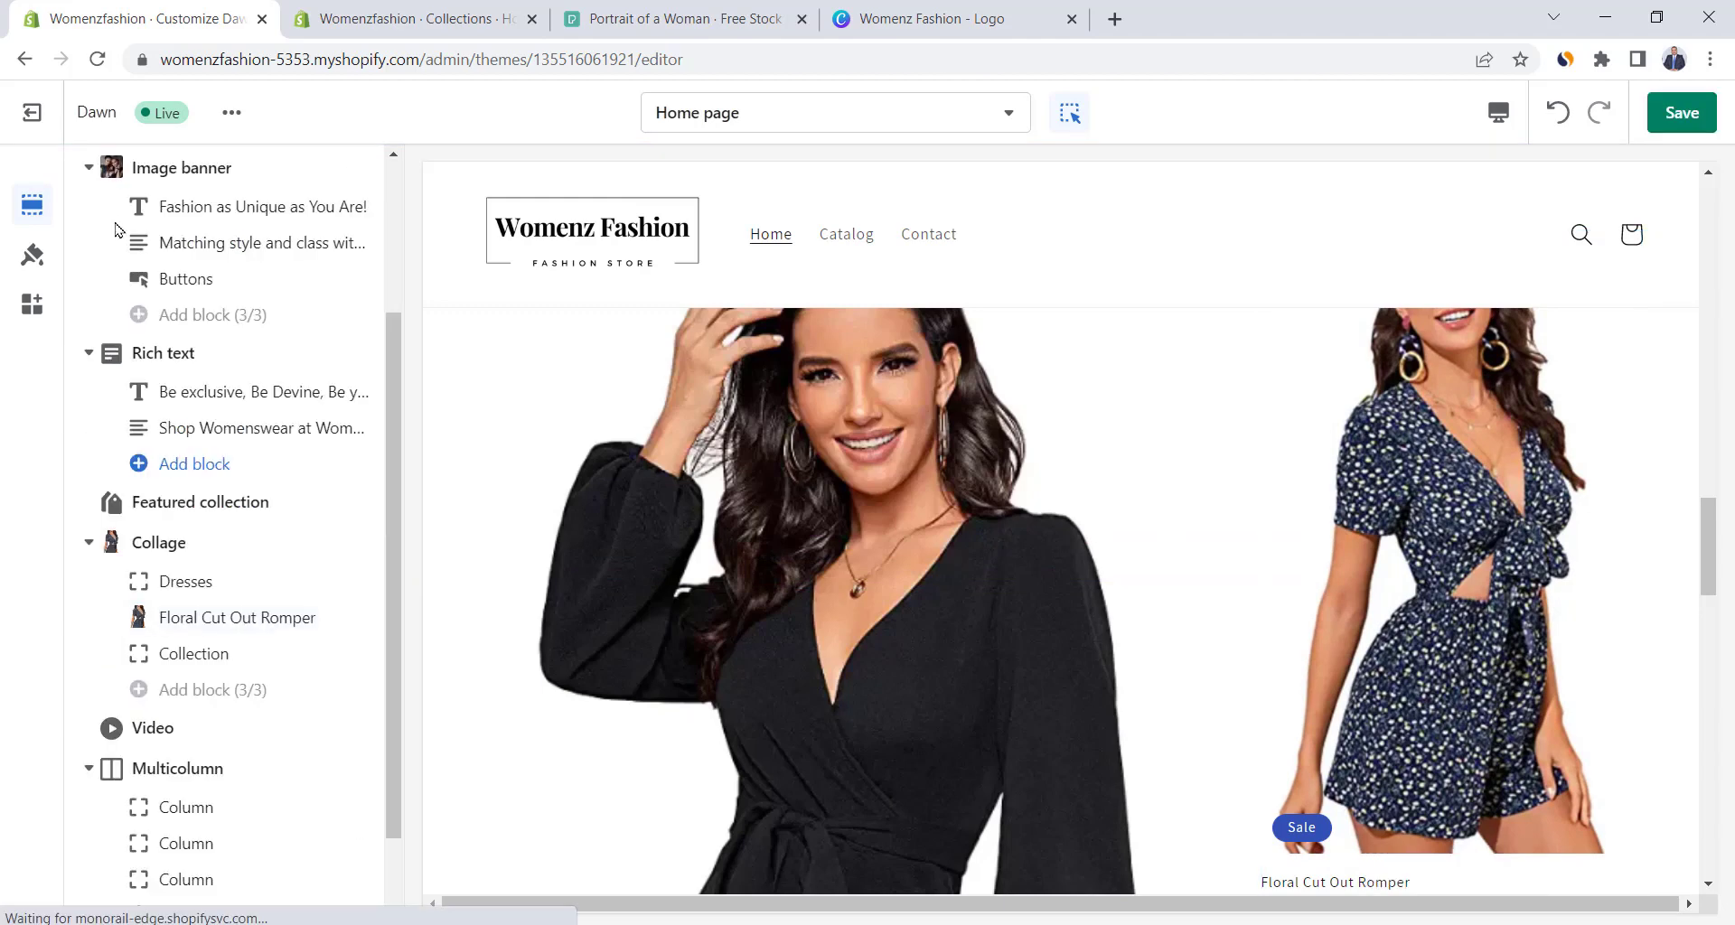
# Assign the Jumpsuits collection to the Collage section's empty collection block.
pyautogui.click(189, 655)
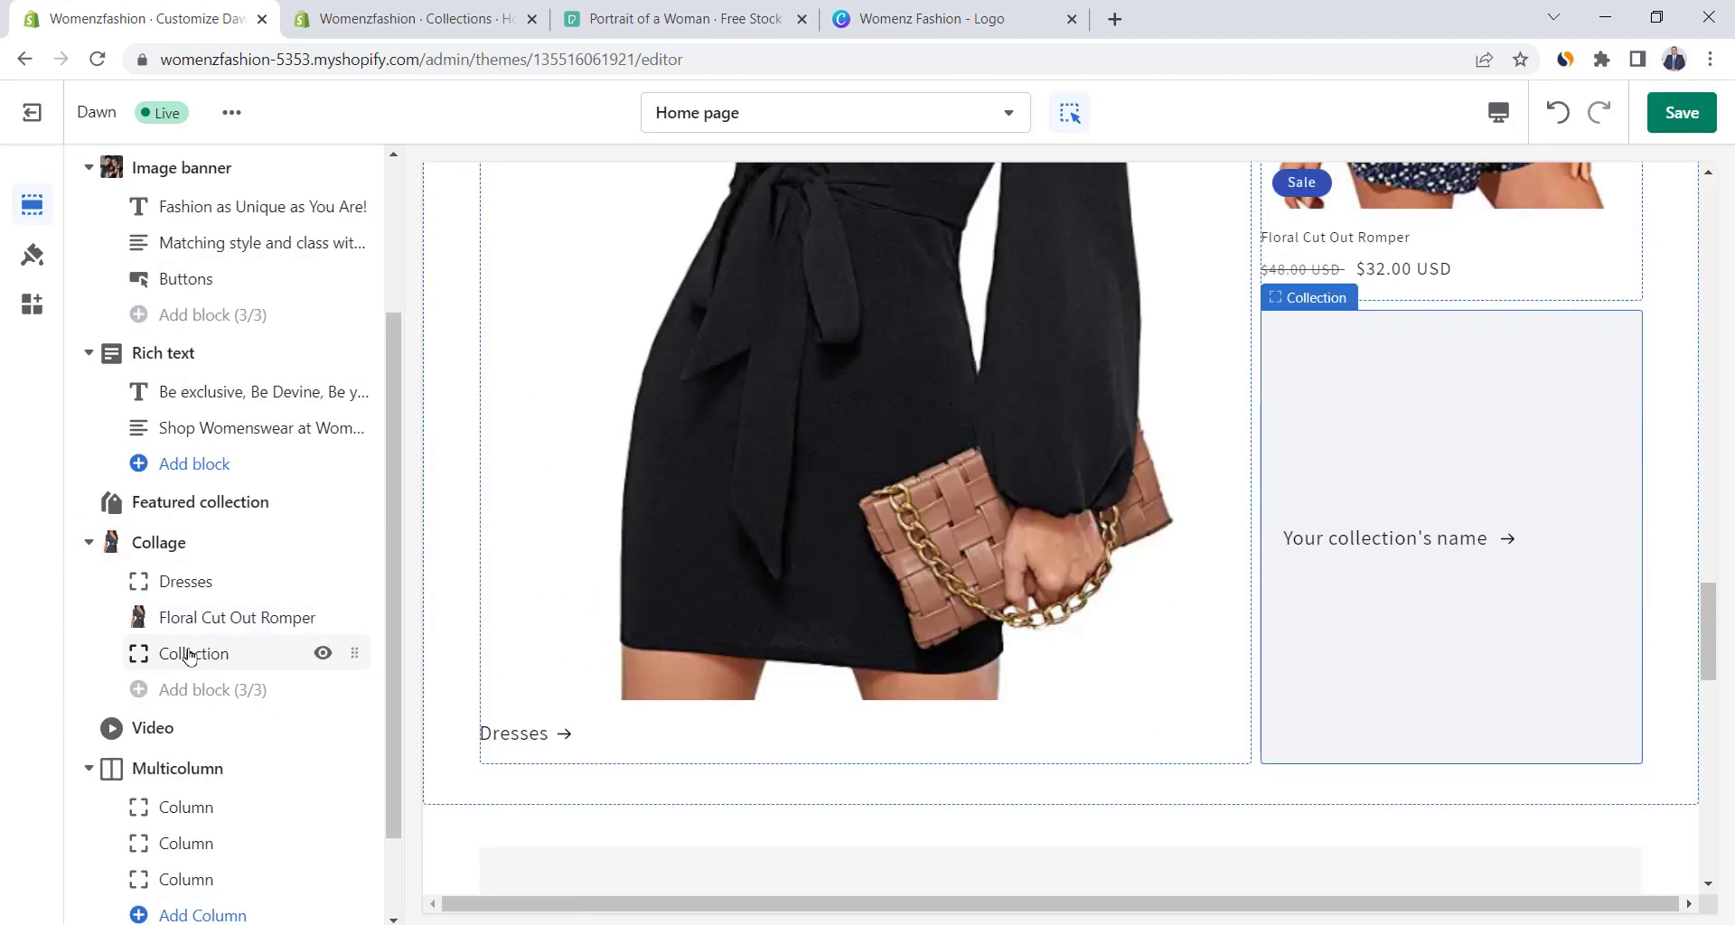
pyautogui.click(225, 272)
pyautogui.click(190, 522)
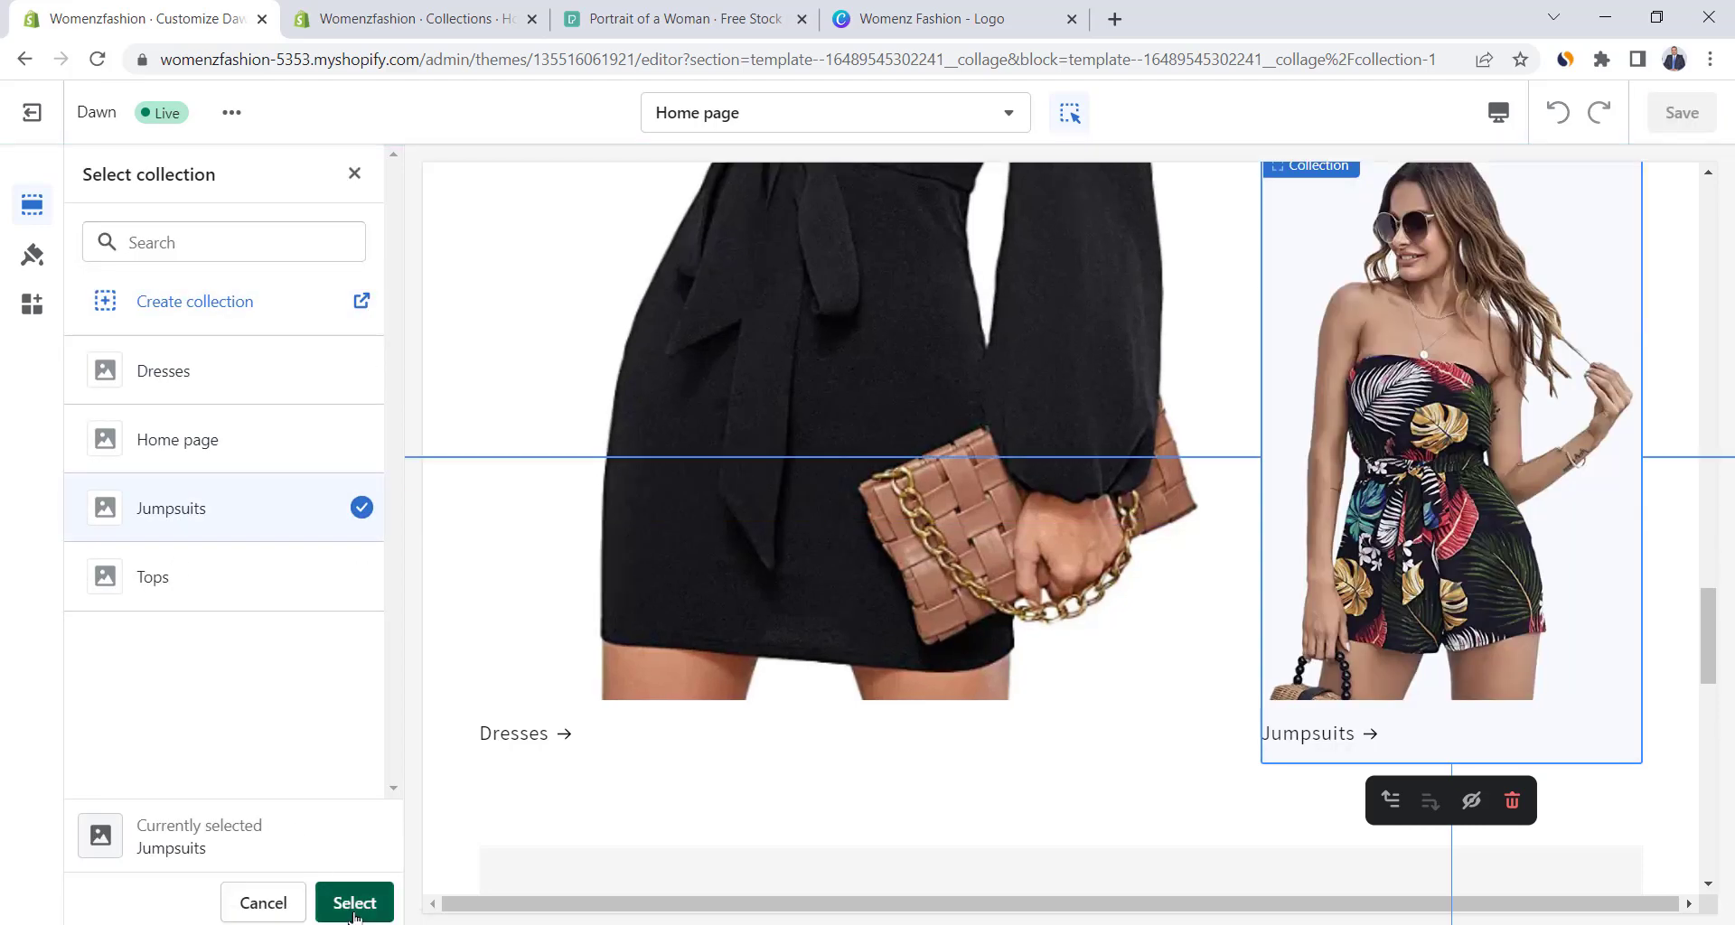
pyautogui.click(355, 903)
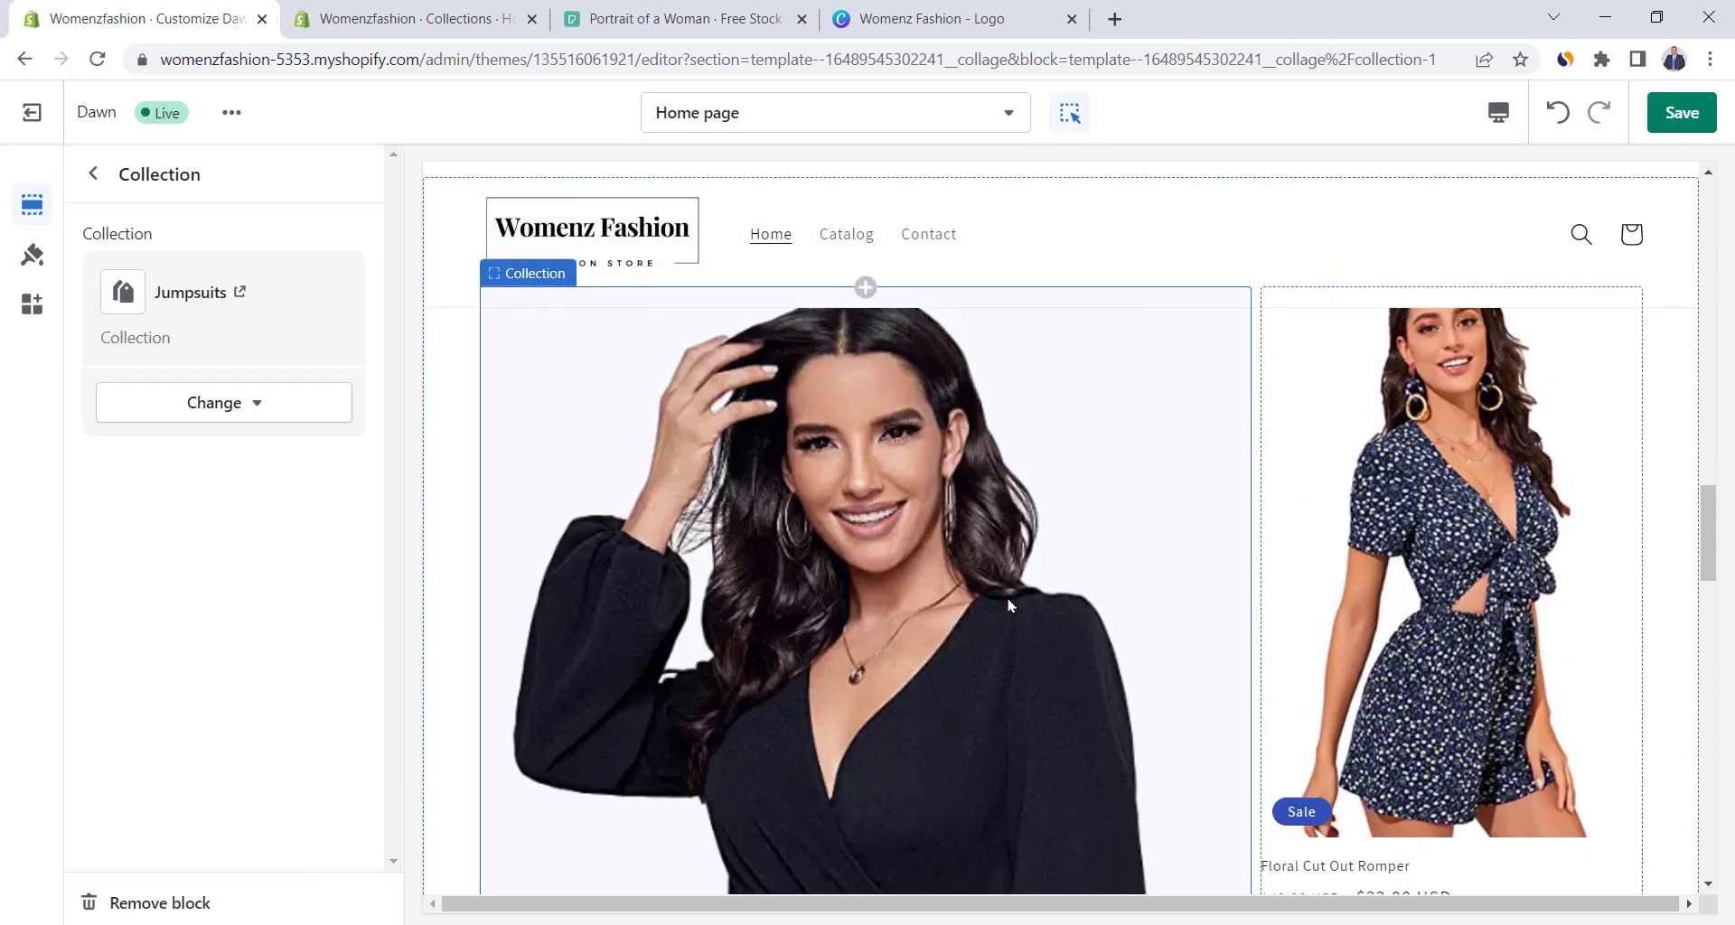
pyautogui.scroll(-7, 885, 469)
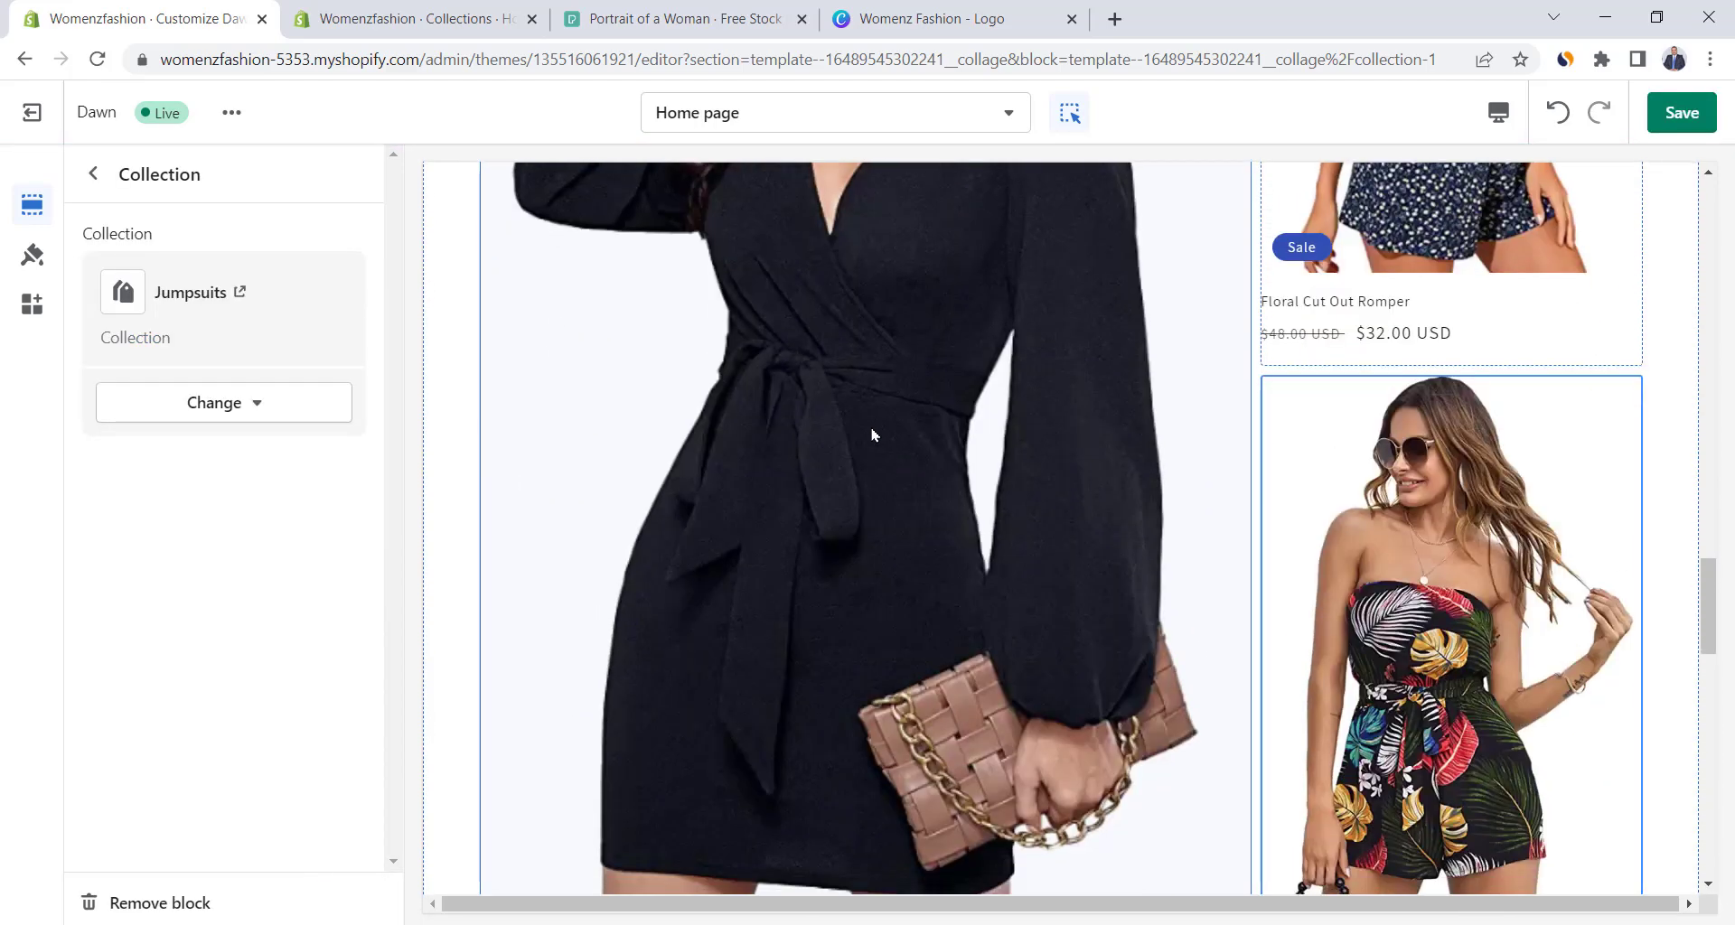
pyautogui.scroll(7, 863, 443)
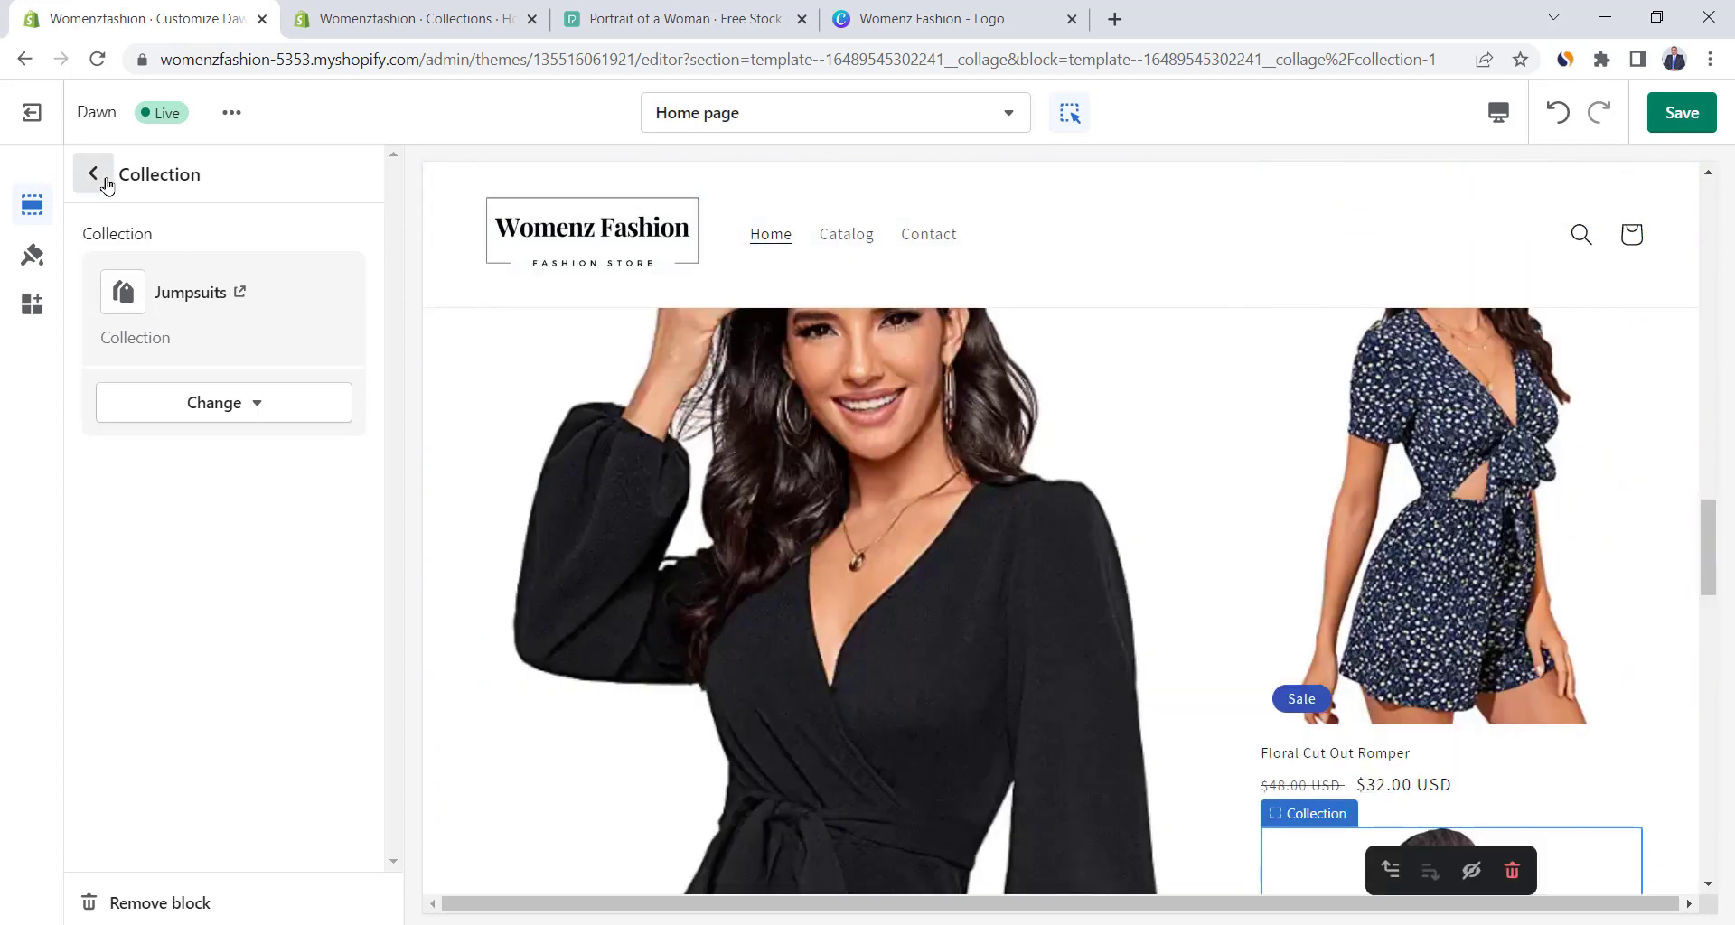
pyautogui.click(93, 173)
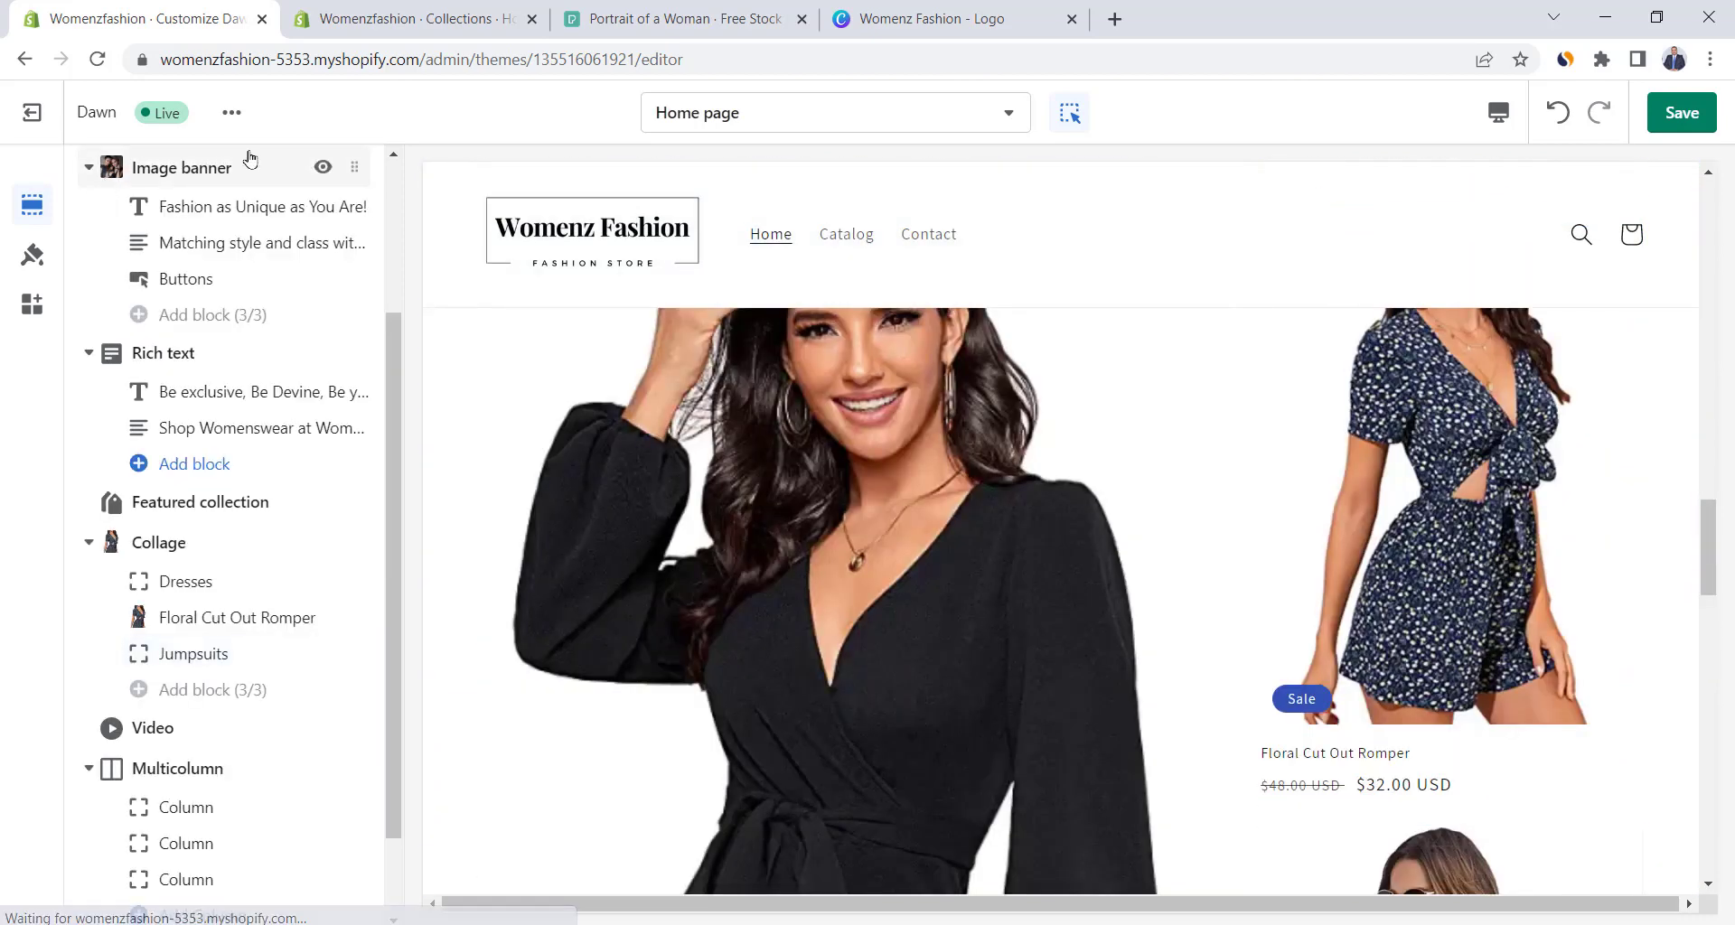
# Hide the Collage section on the home page and show it again.
pyautogui.click(323, 543)
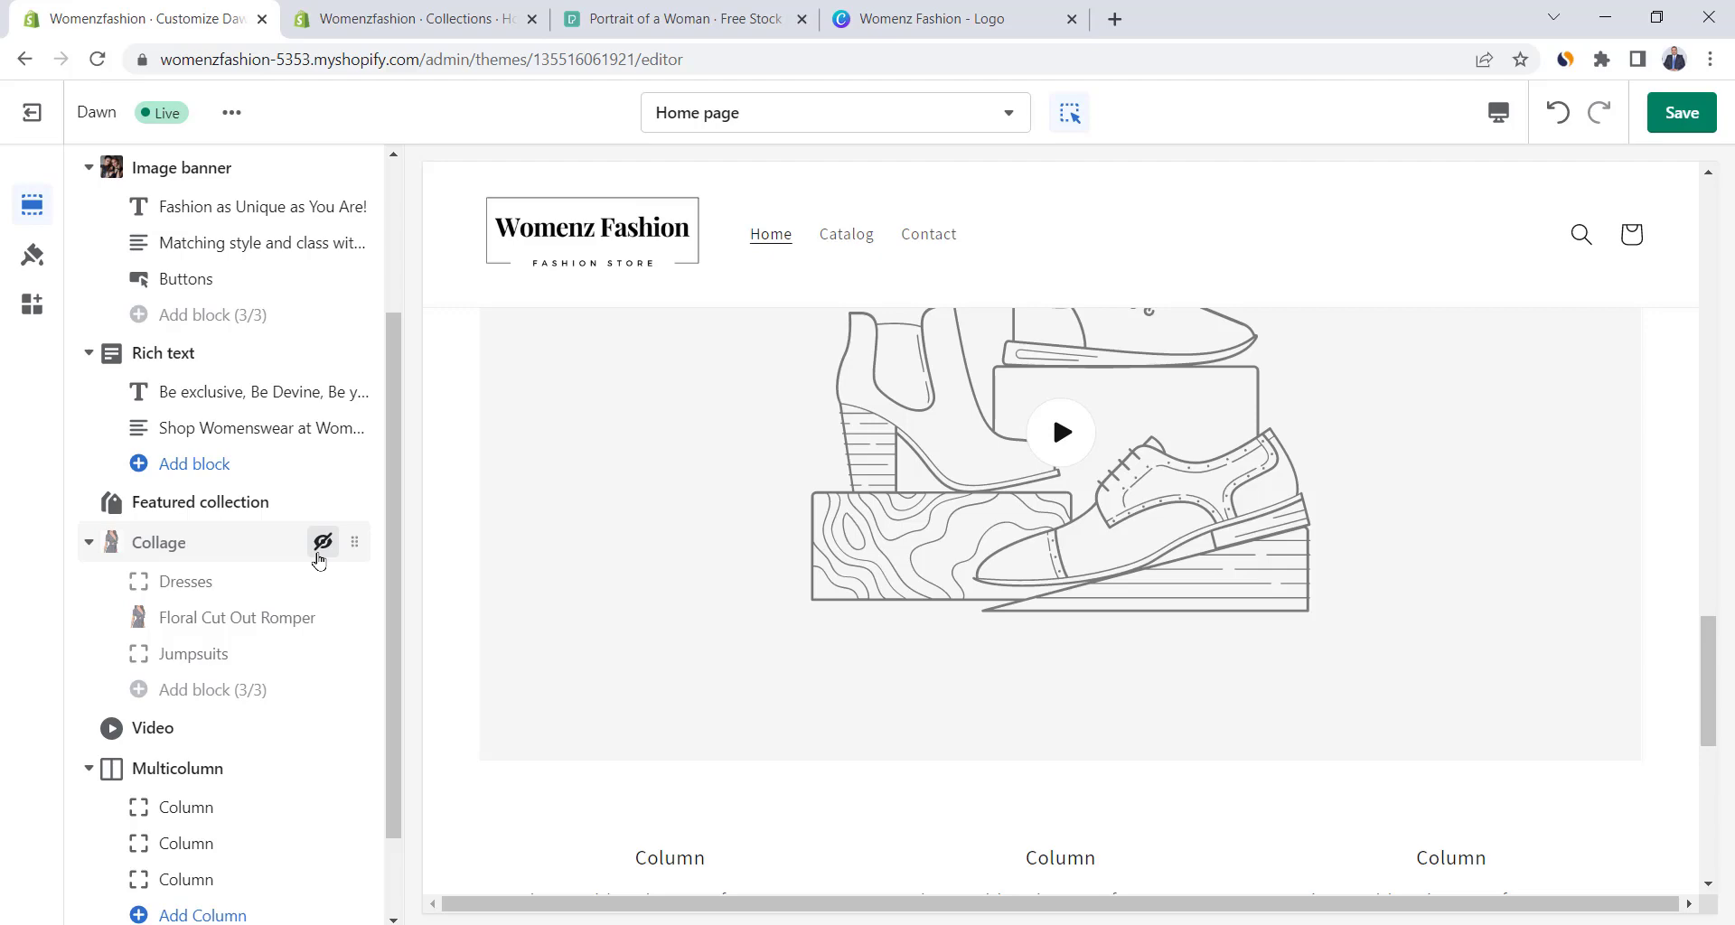
pyautogui.click(320, 547)
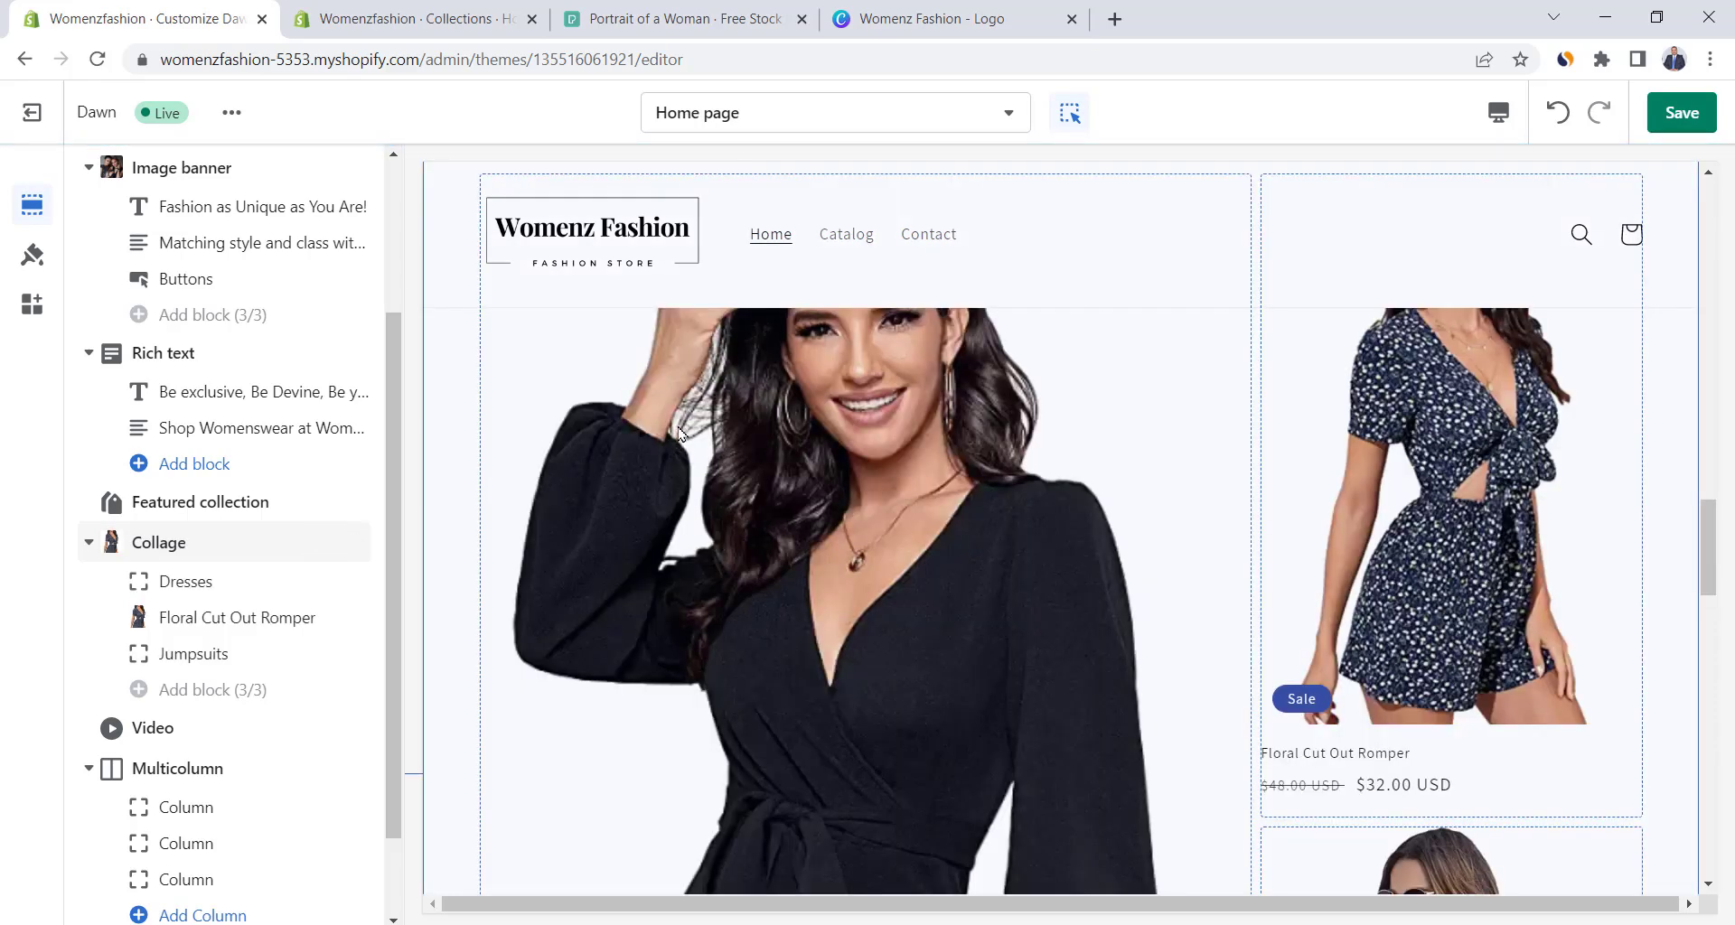
# Open the Video section's settings and examine its video URL field.
pyautogui.scroll(-10, 680, 434)
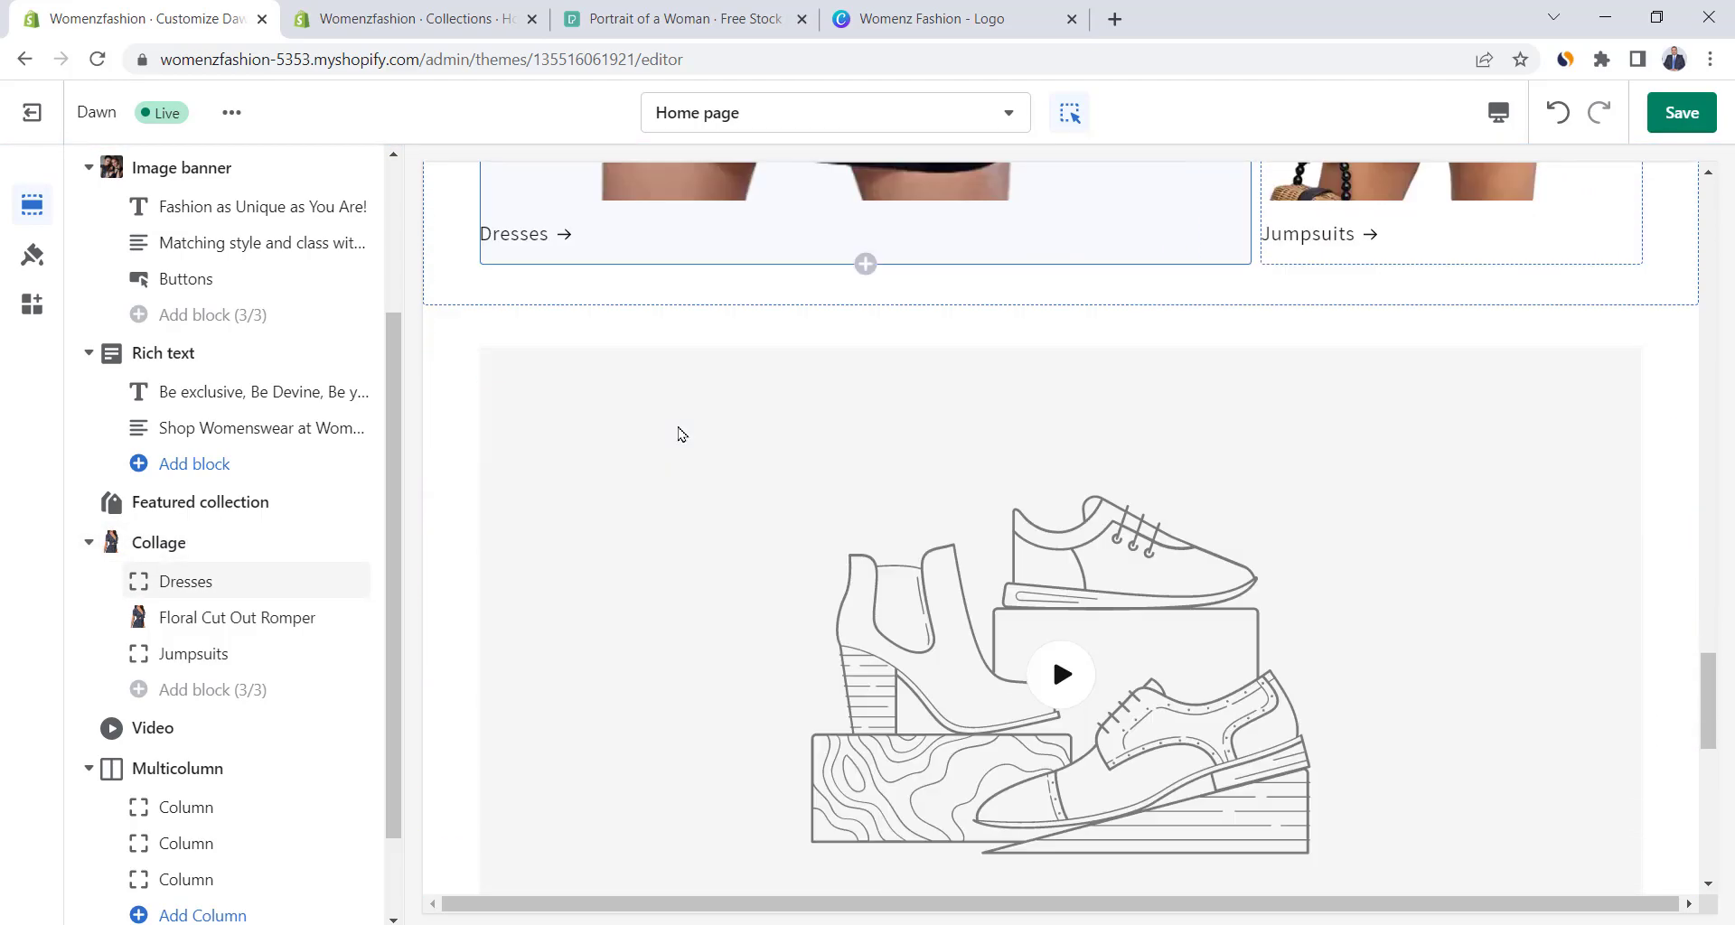
pyautogui.scroll(-2, 344, 507)
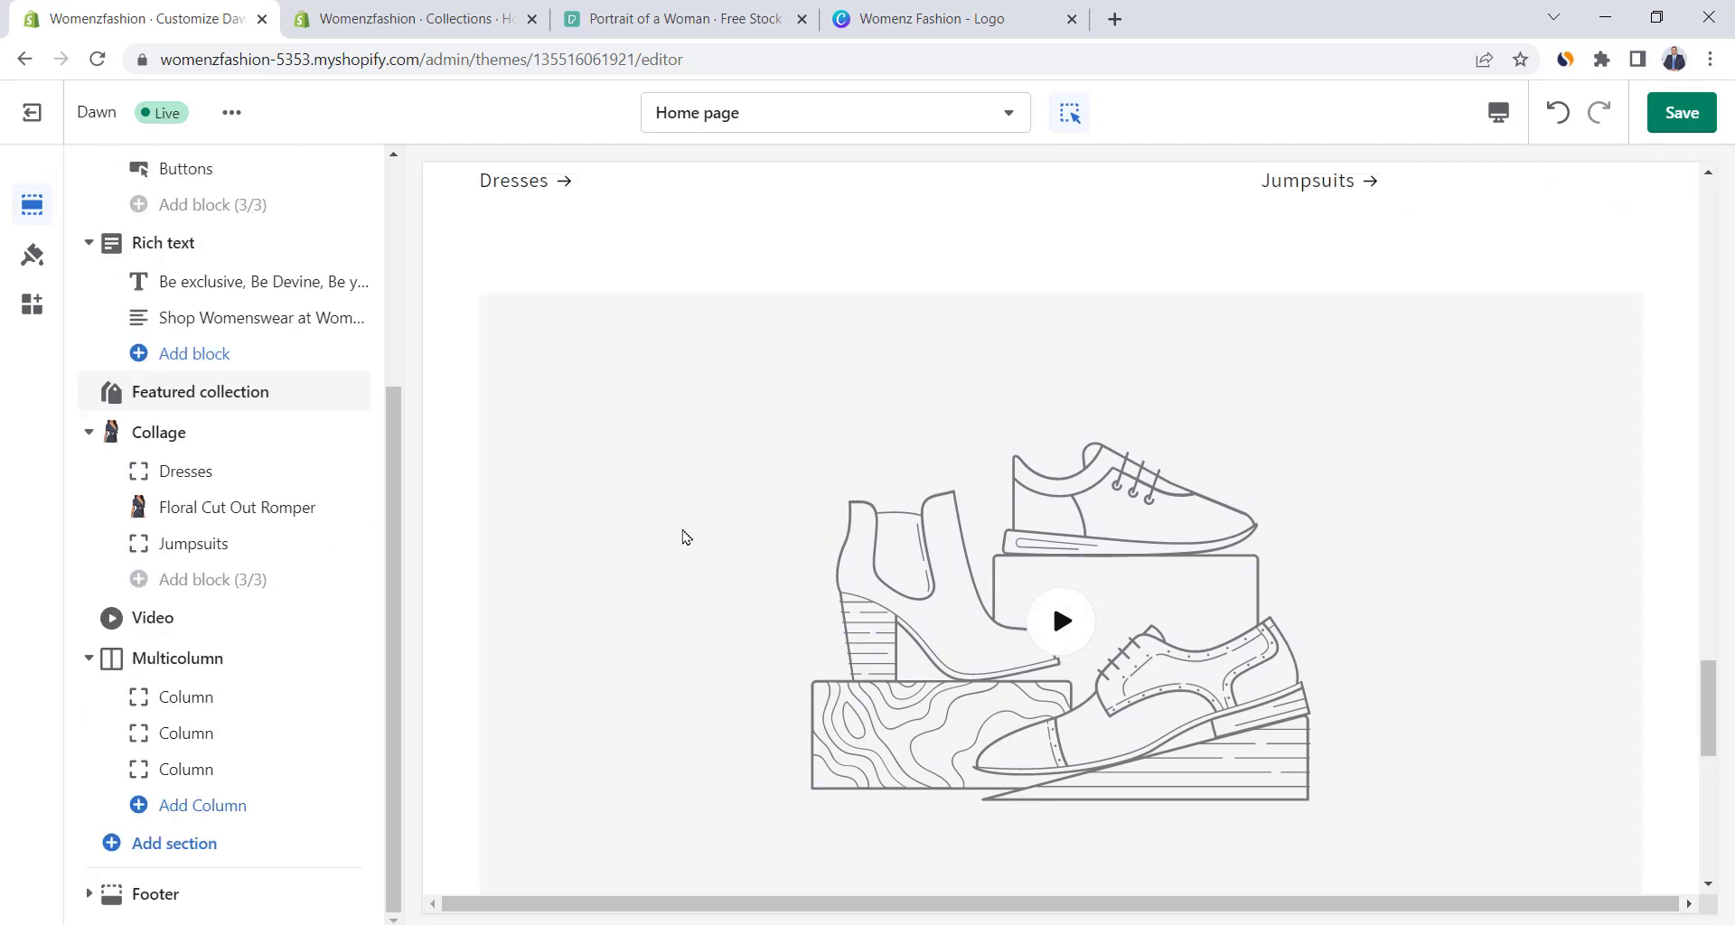
pyautogui.click(173, 623)
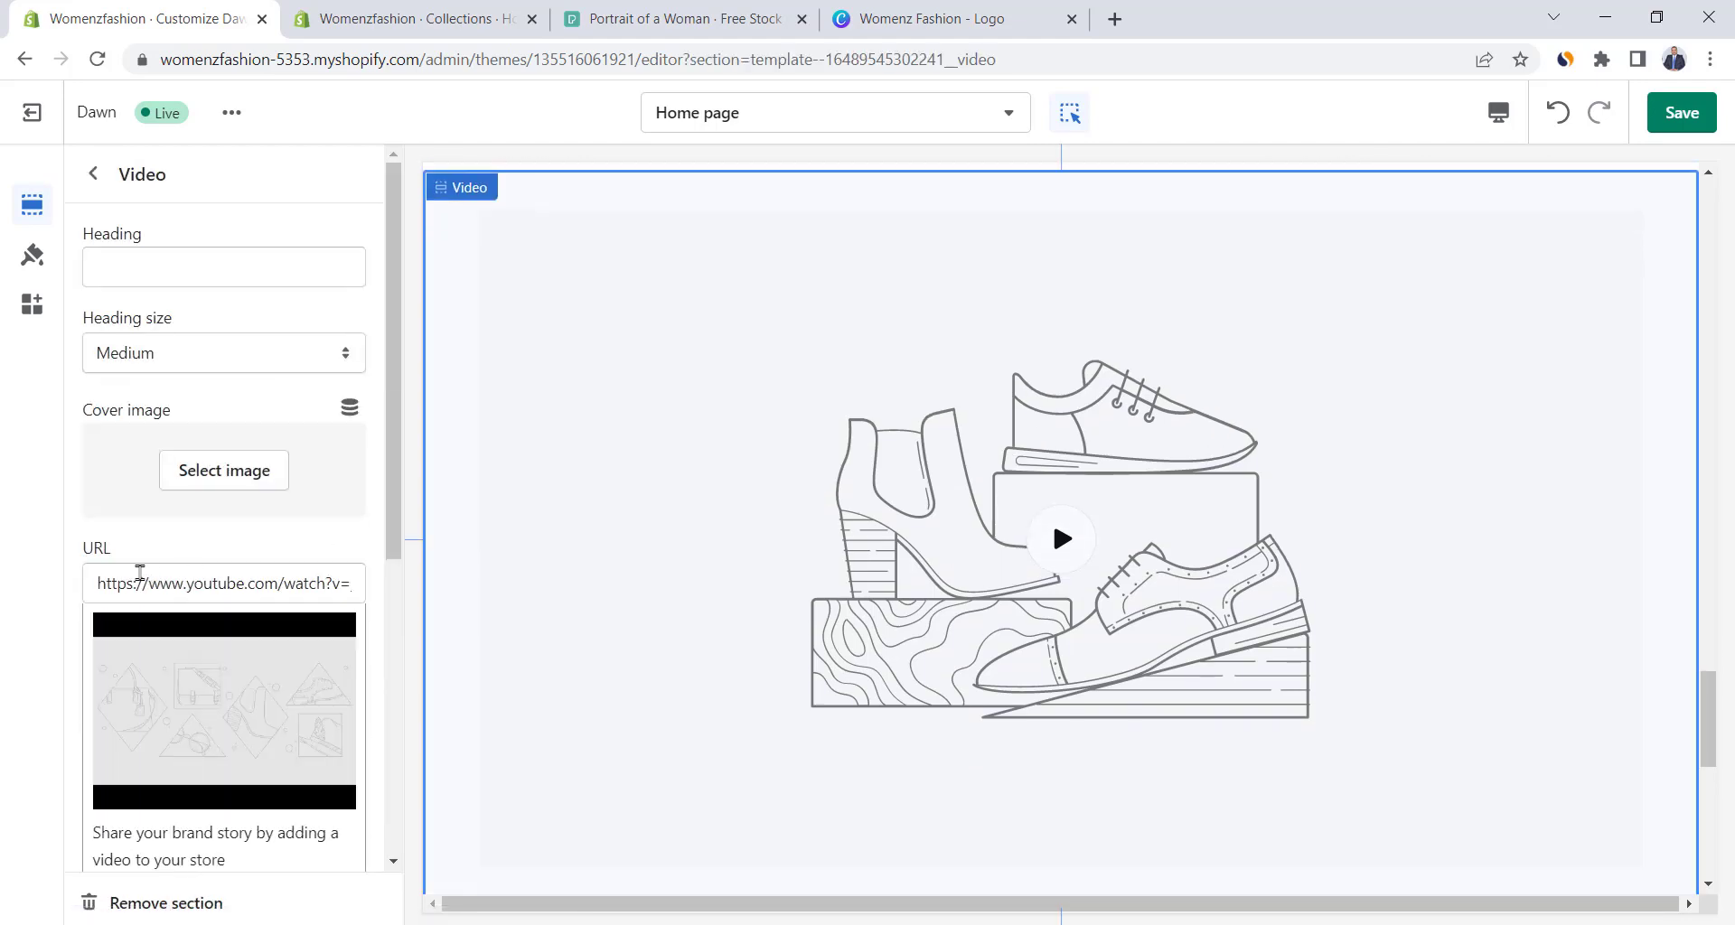
pyautogui.click(140, 578)
pyautogui.moveTo(99, 583); pyautogui.dragTo(41, 592)
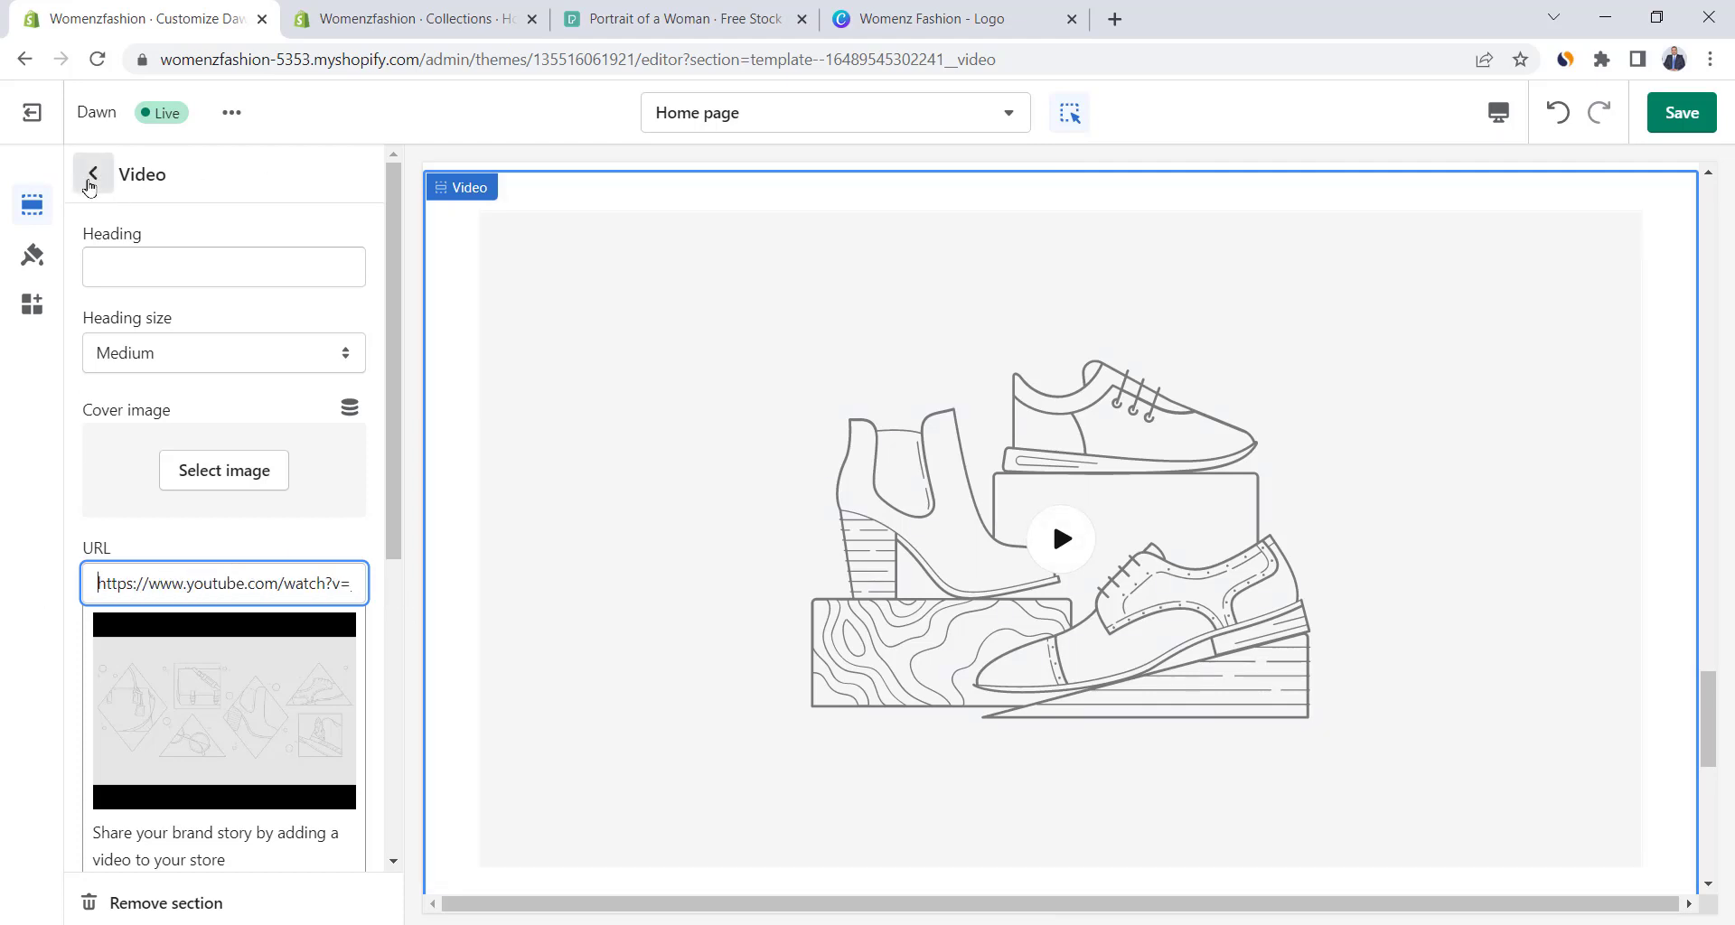
pyautogui.click(94, 173)
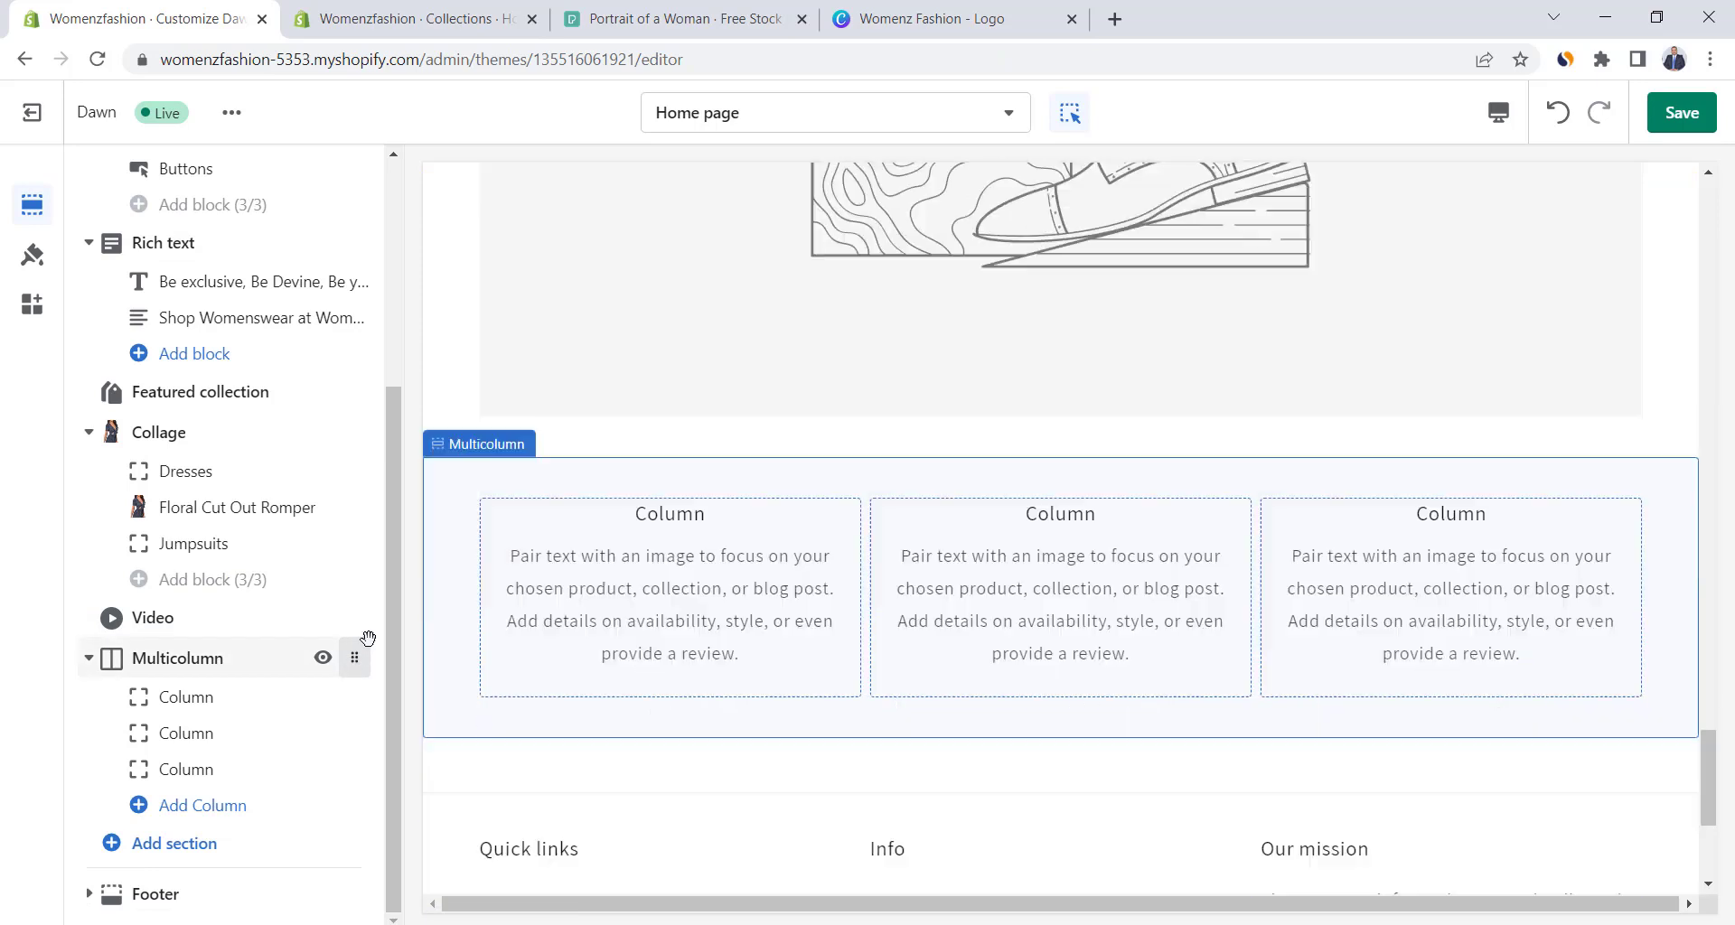
# Hide the Video and Multicolumn sections on the home page.
pyautogui.click(323, 617)
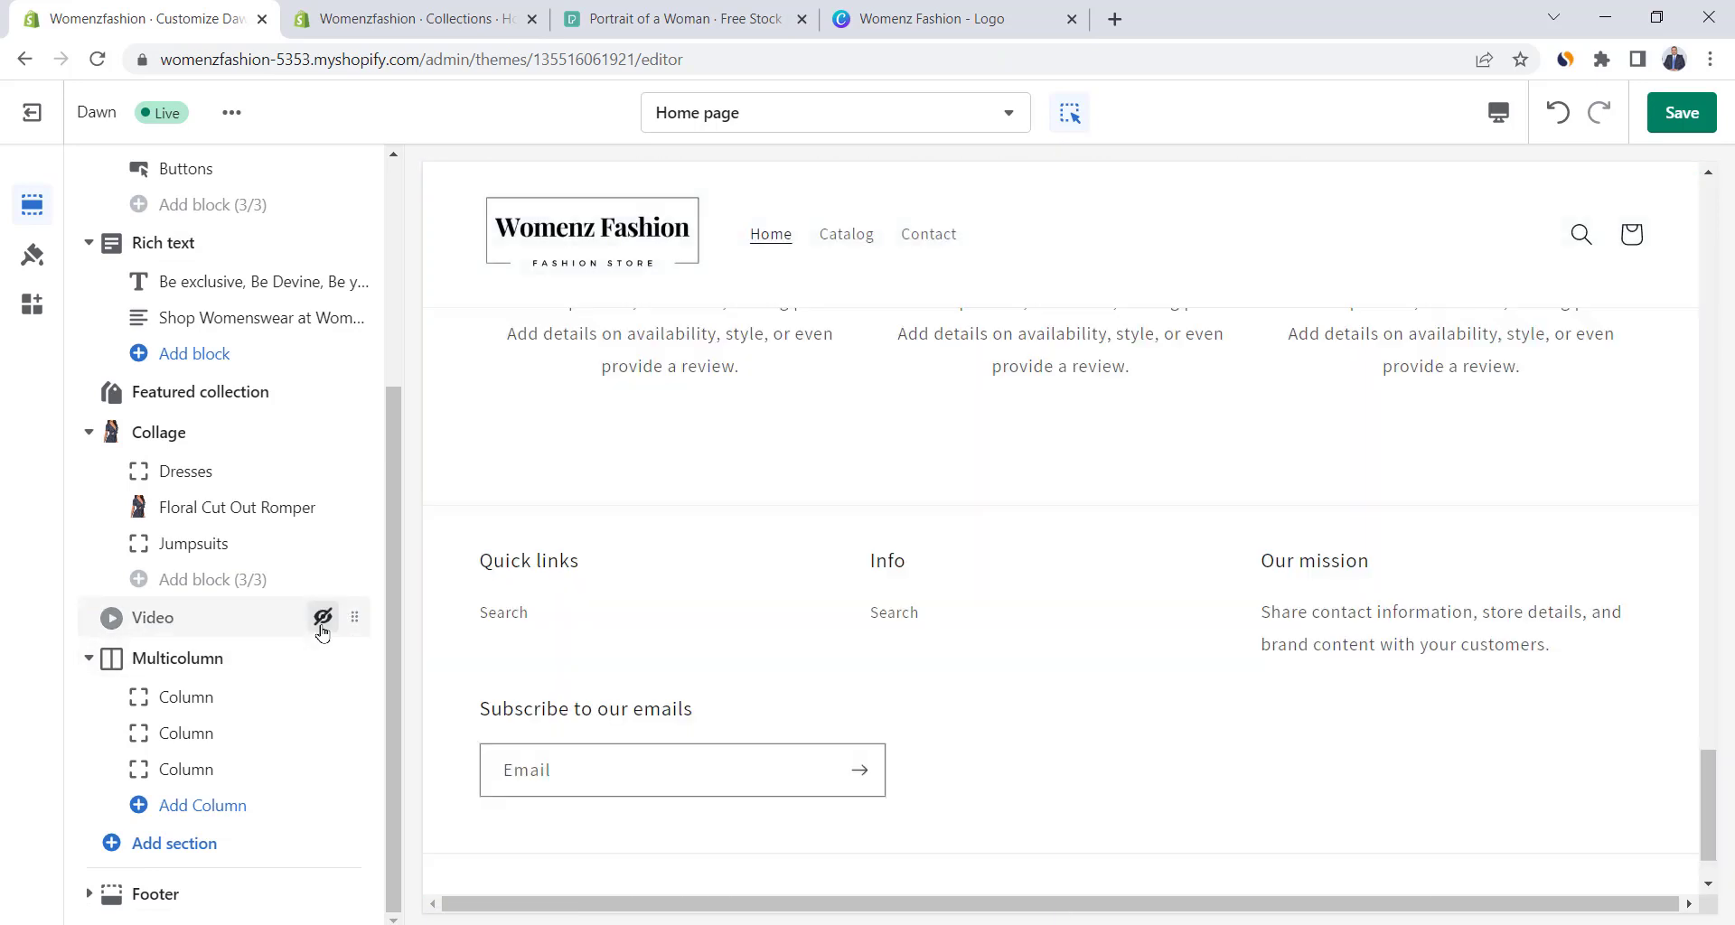
pyautogui.scroll(3, 823, 462)
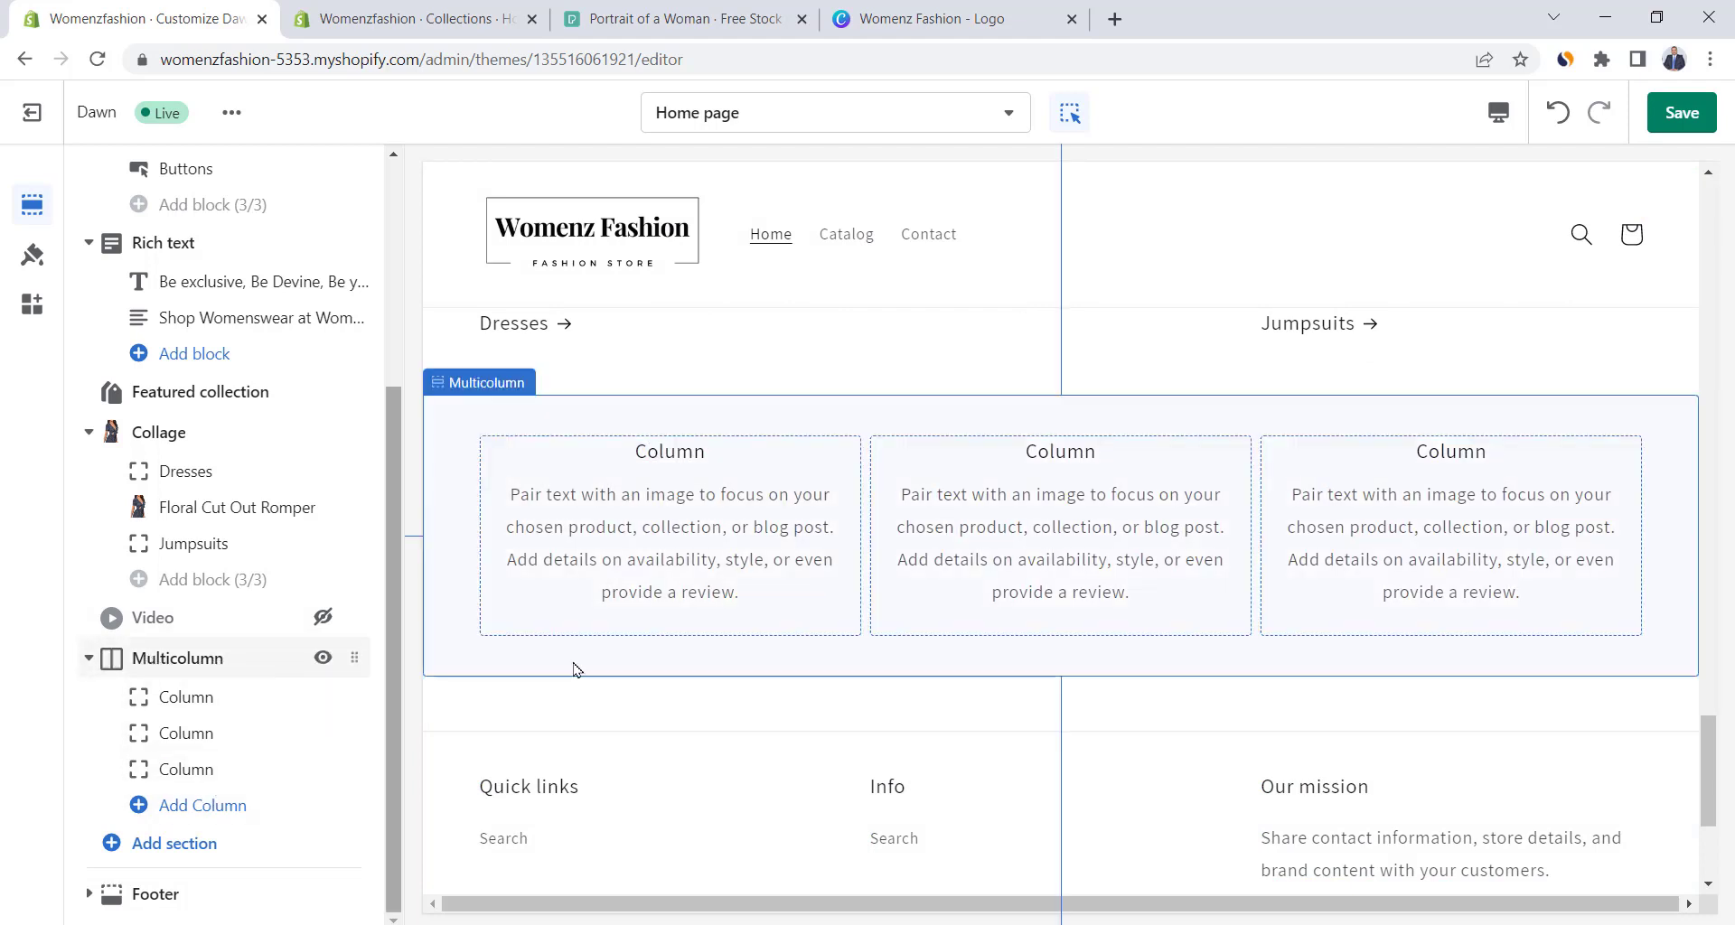
pyautogui.click(322, 658)
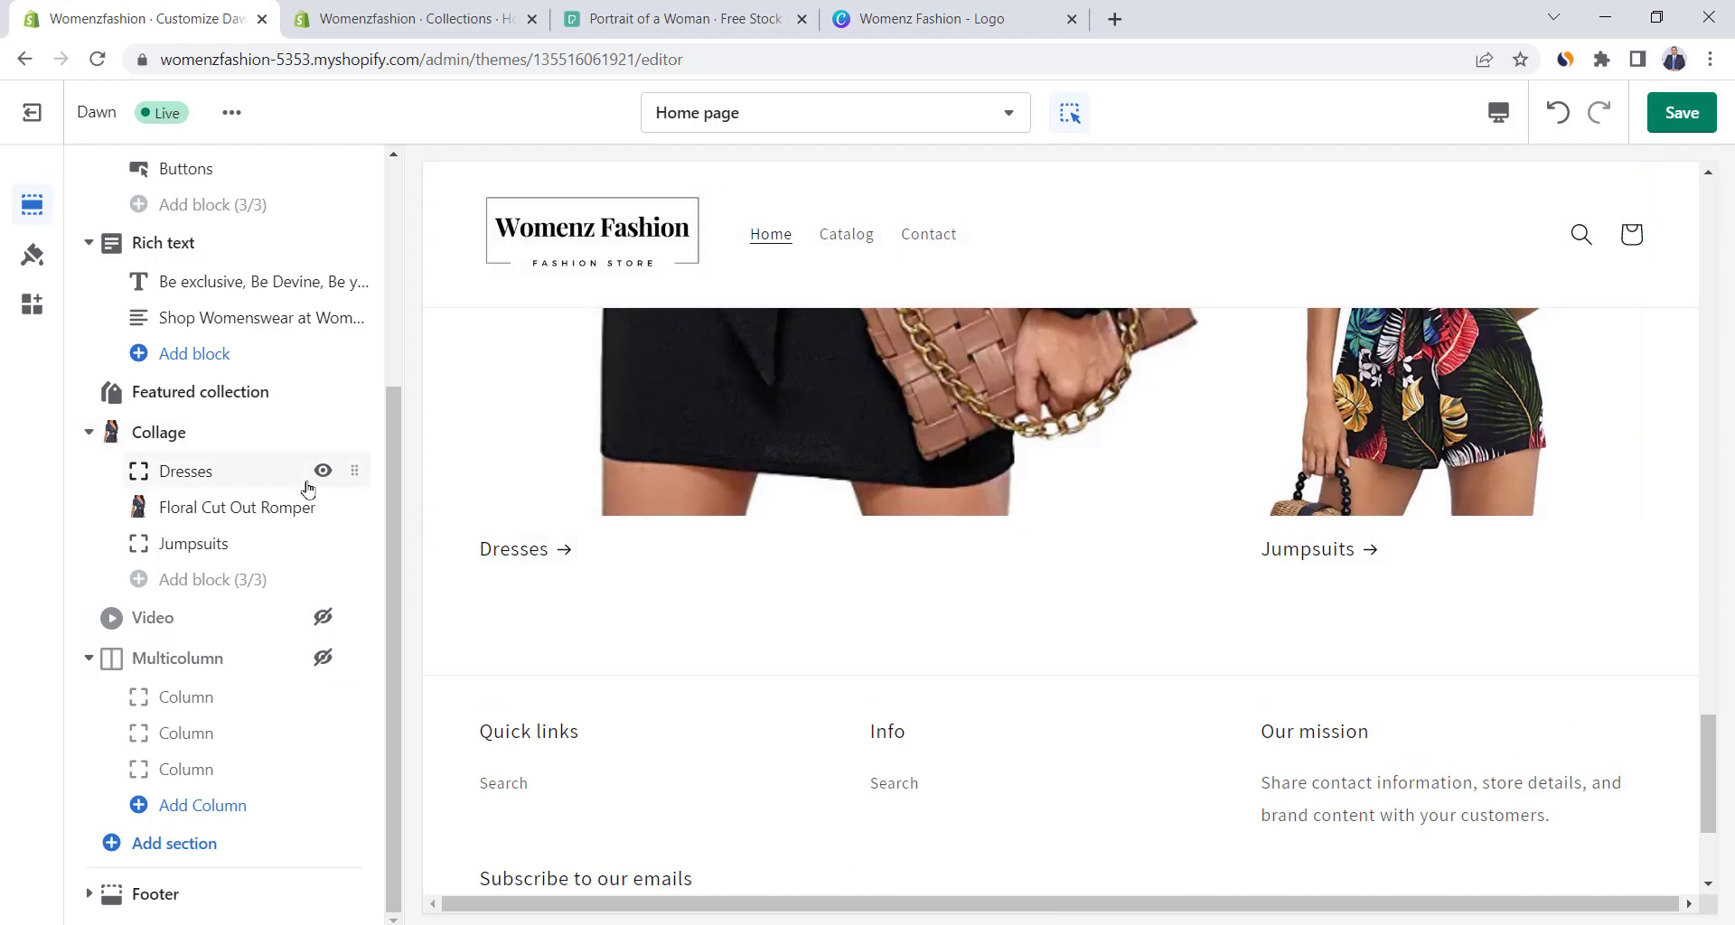
# Add a Collection list section above the home page footer and check its settings.
pyautogui.click(181, 846)
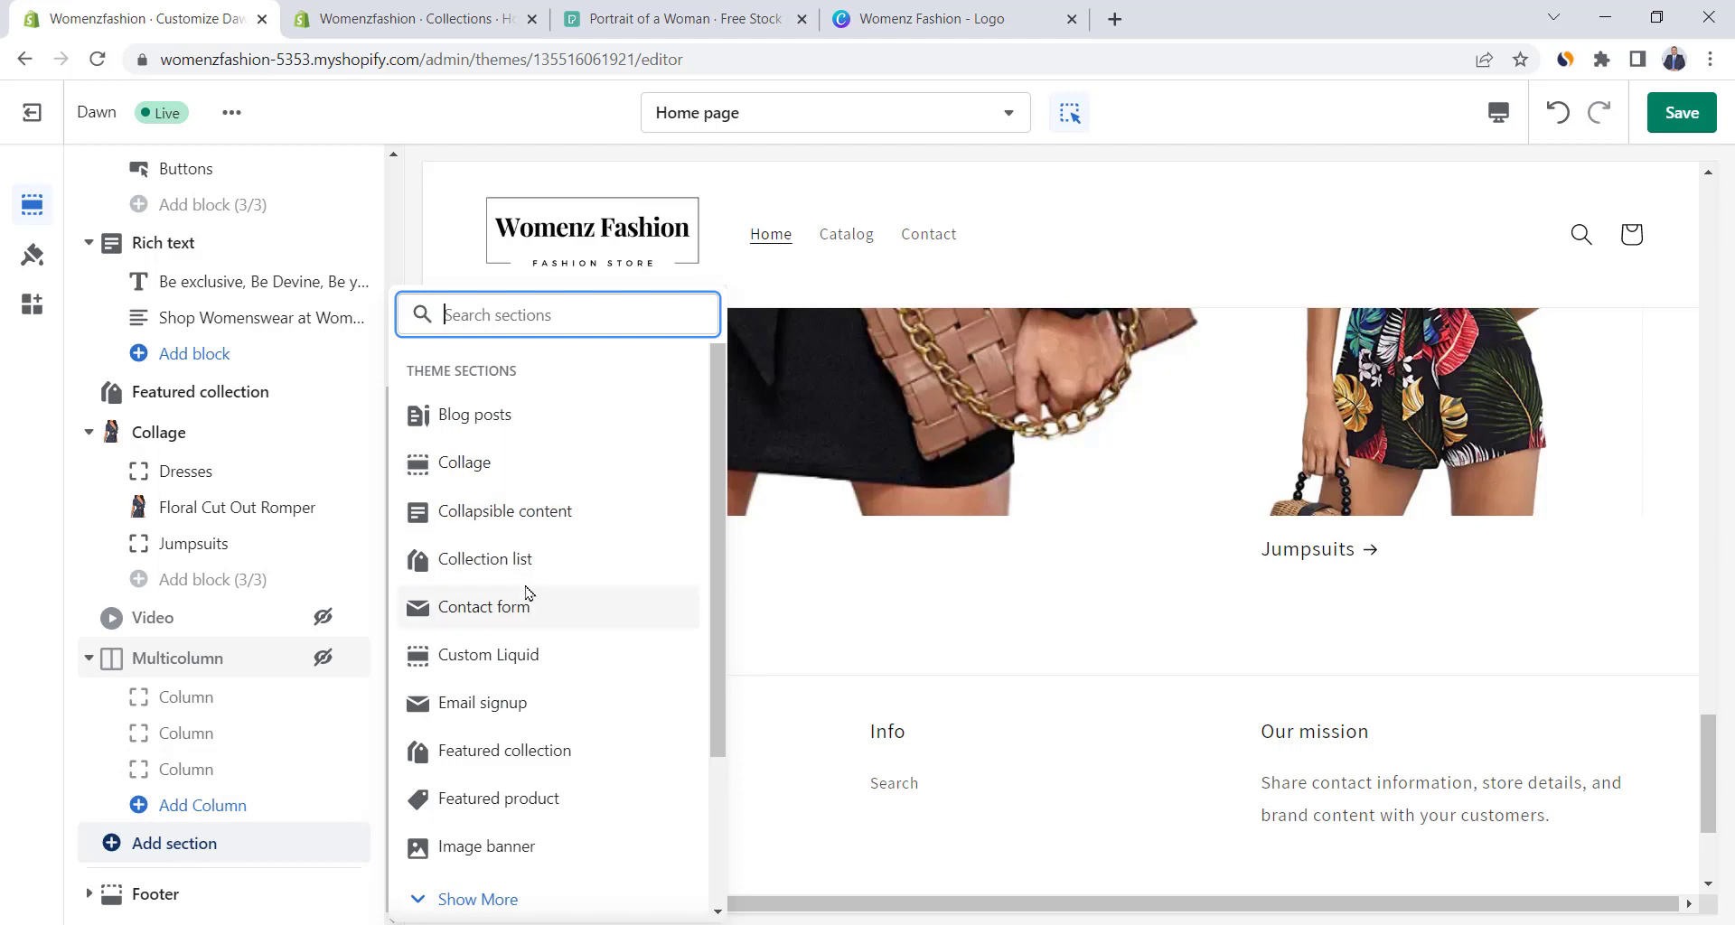
pyautogui.scroll(-3, 525, 614)
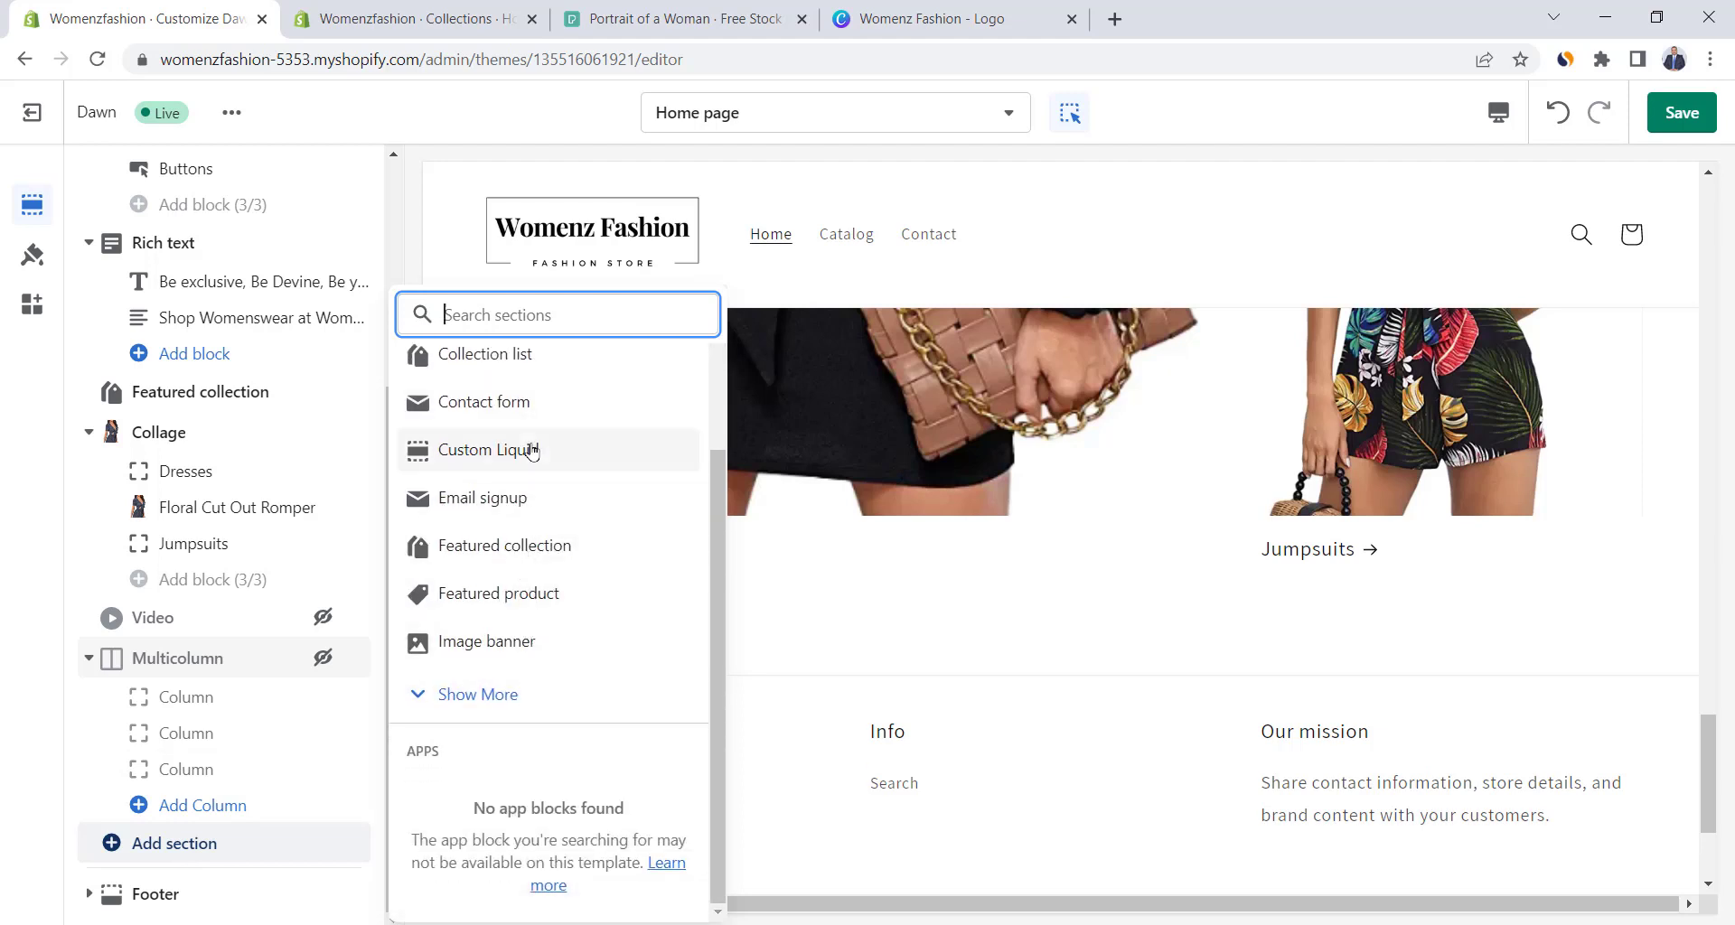
pyautogui.scroll(1, 615, 581)
pyautogui.scroll(2, 614, 581)
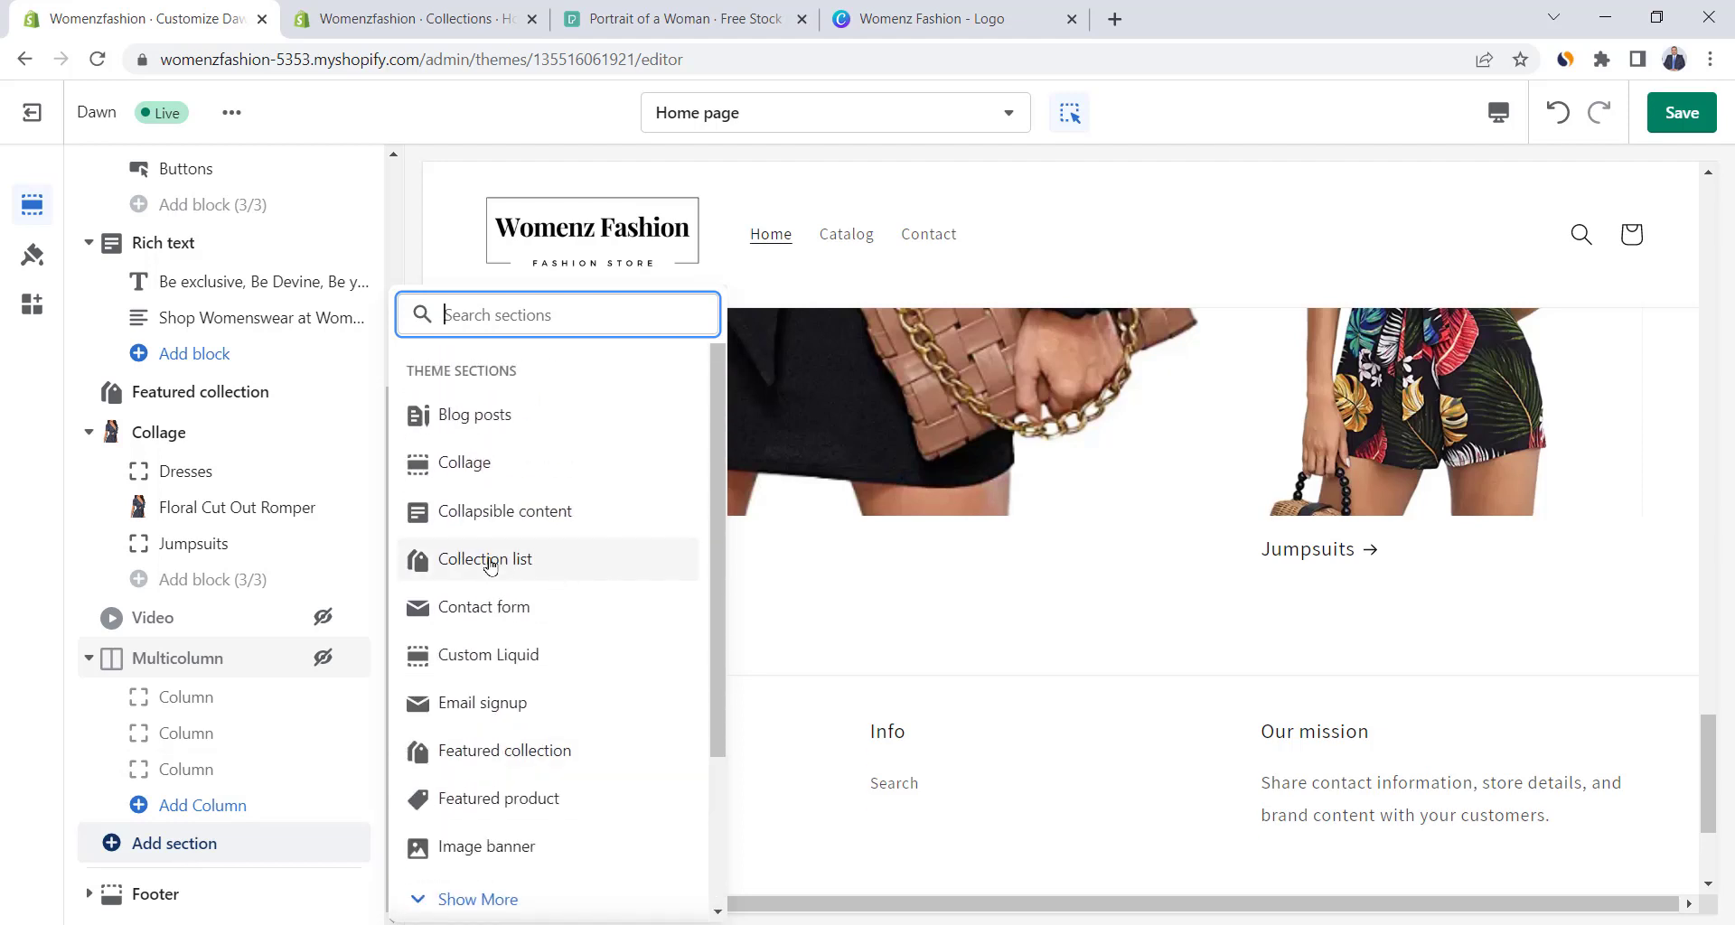
pyautogui.click(489, 562)
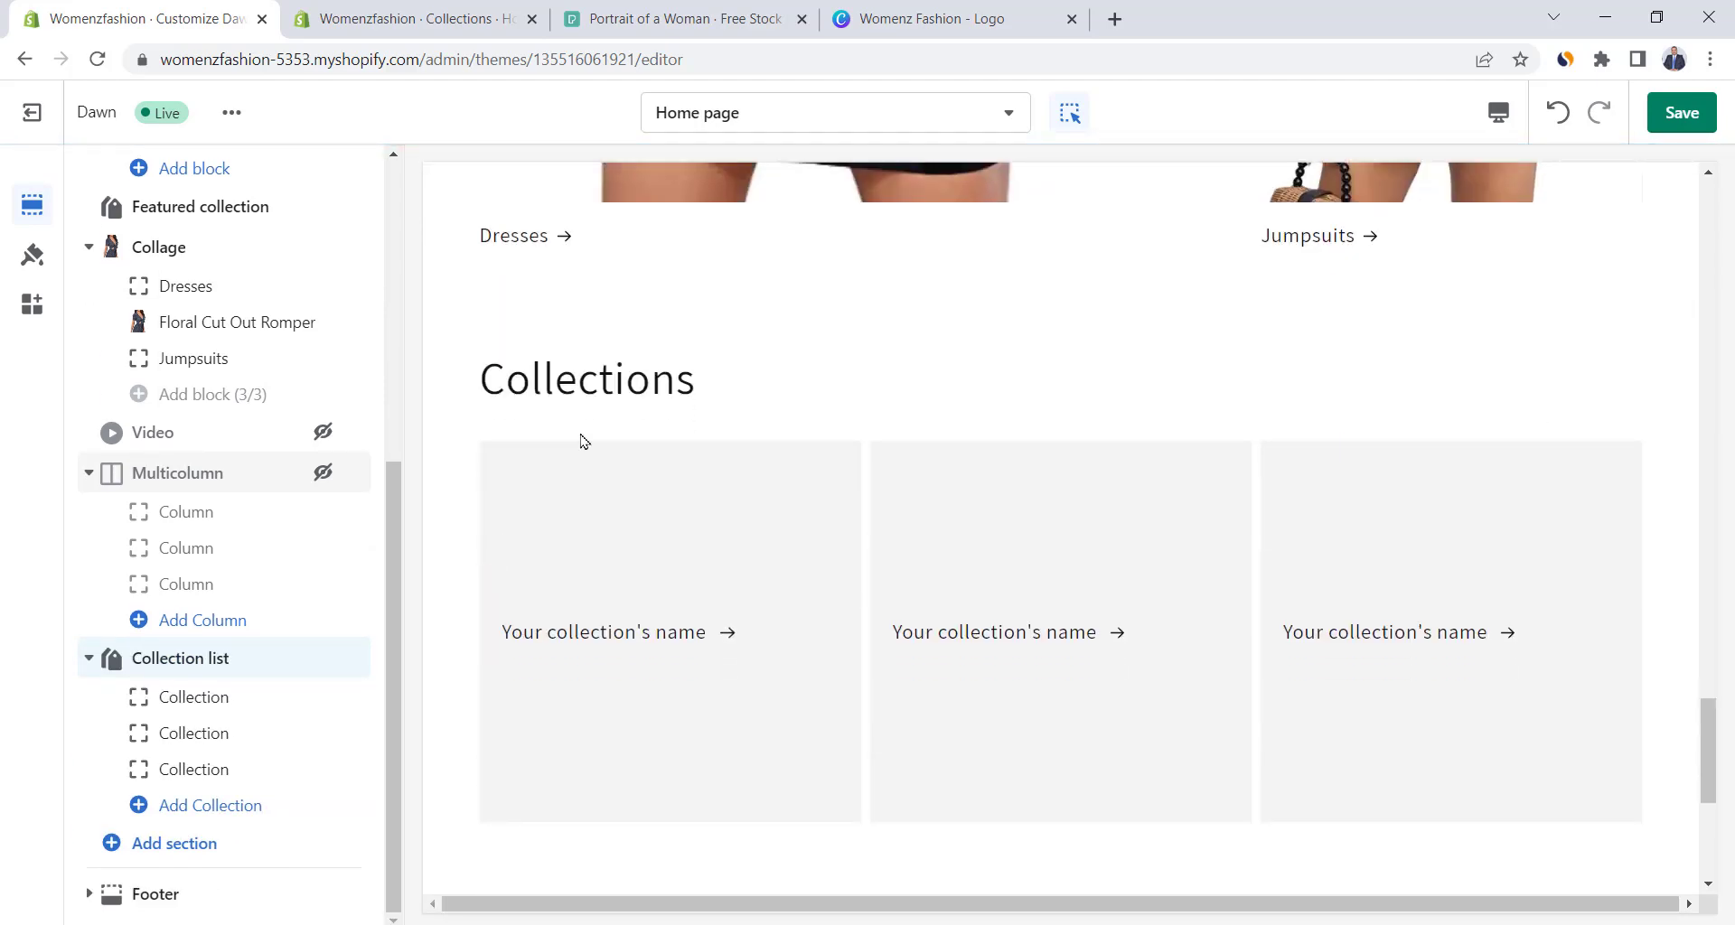
pyautogui.click(149, 659)
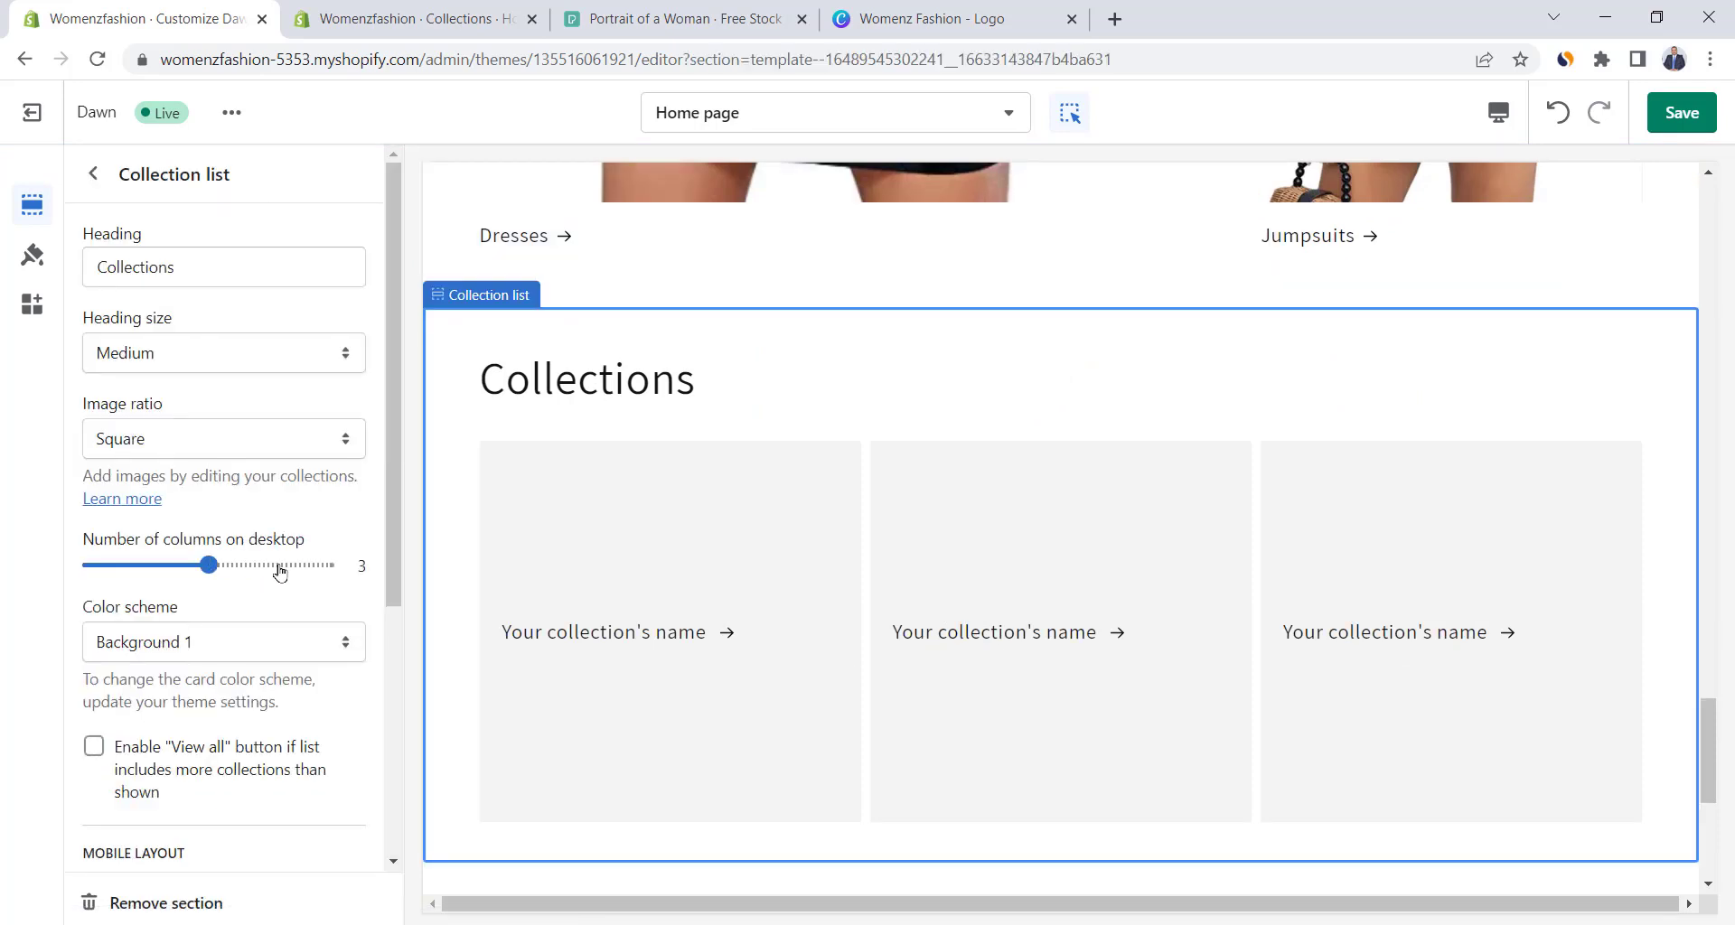
pyautogui.click(93, 176)
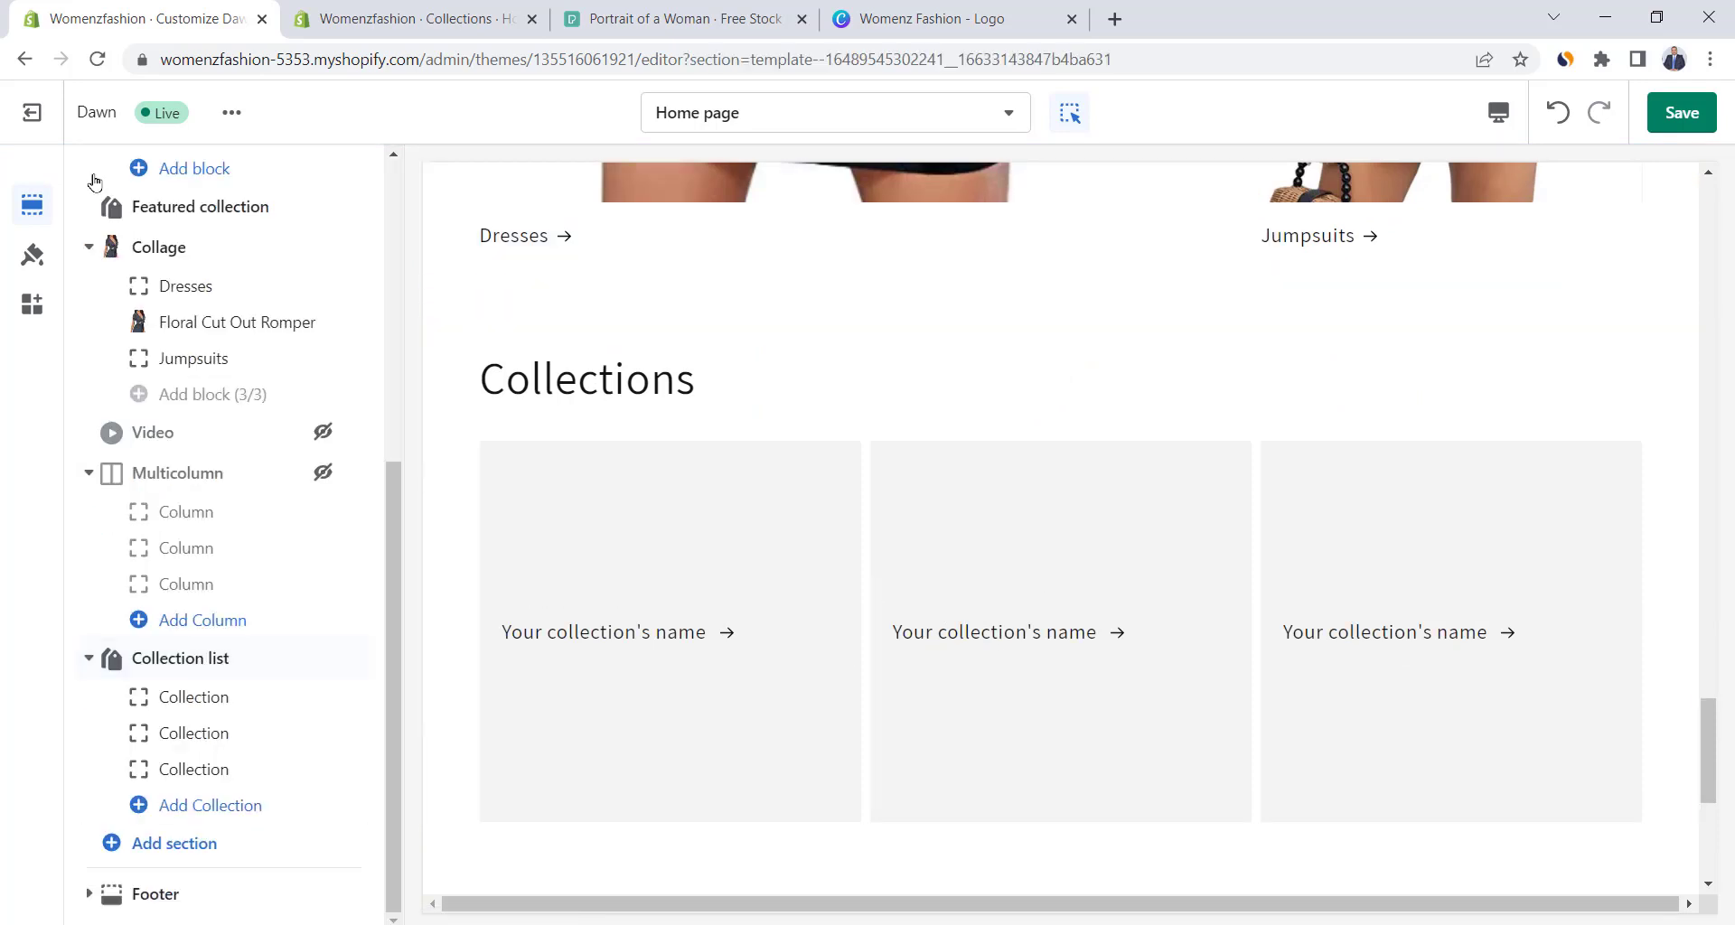
# Assign the Dresses collection to the first block of the Collection list section.
pyautogui.click(175, 693)
pyautogui.click(227, 280)
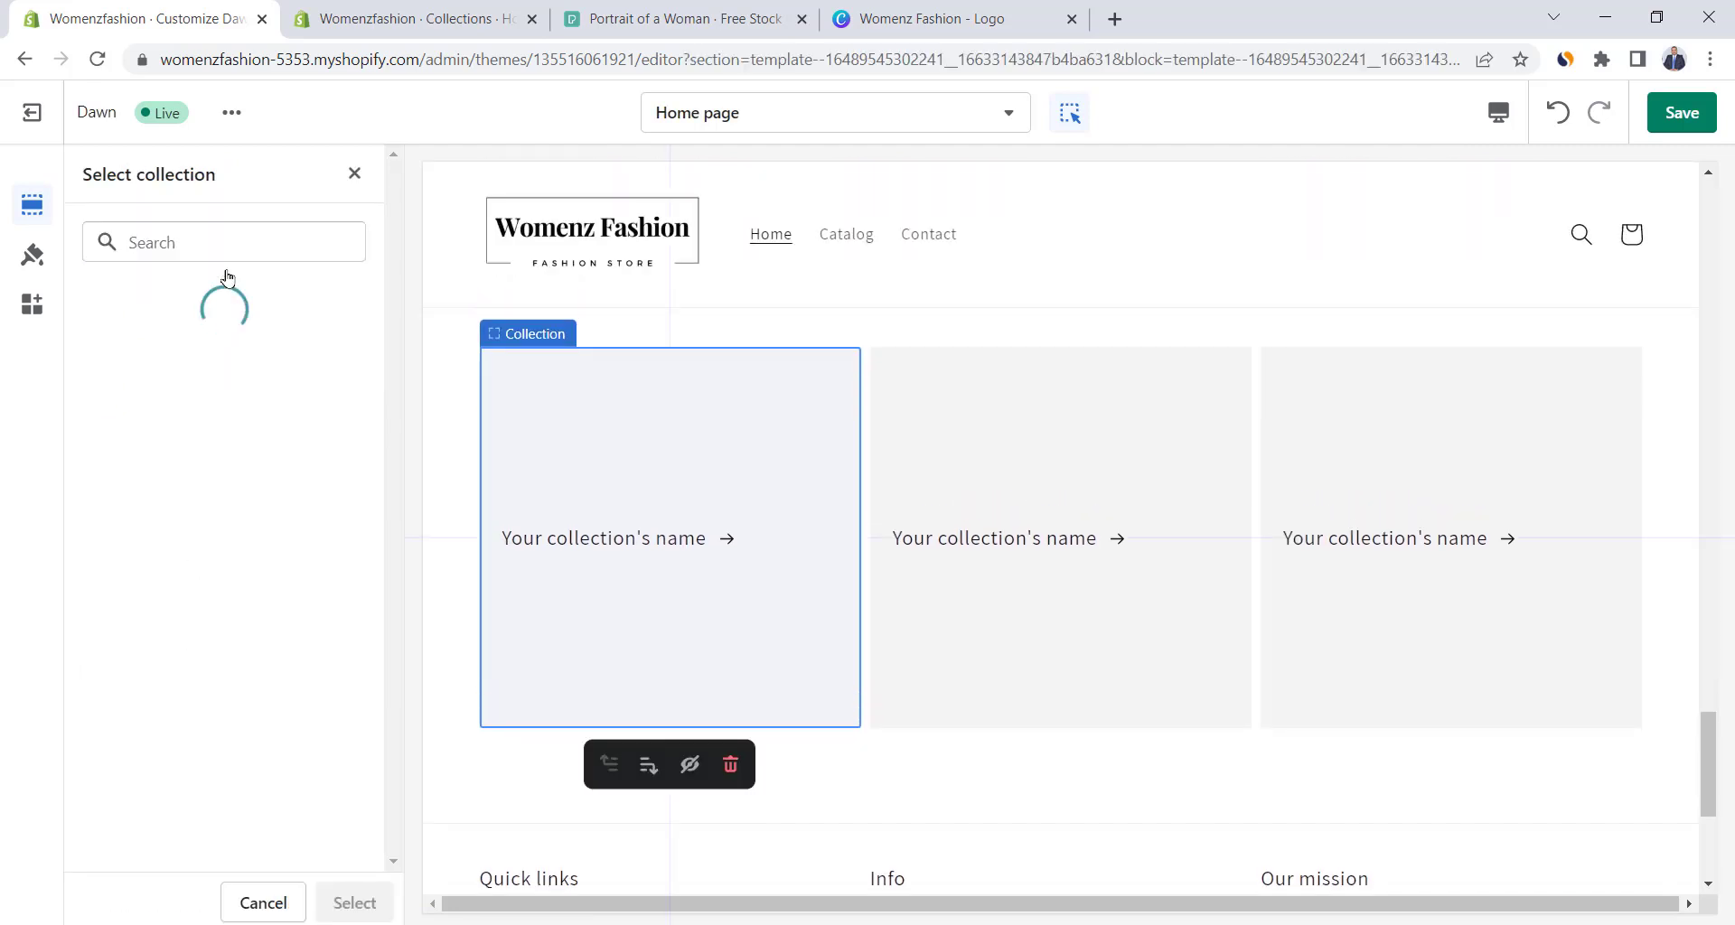
pyautogui.click(152, 378)
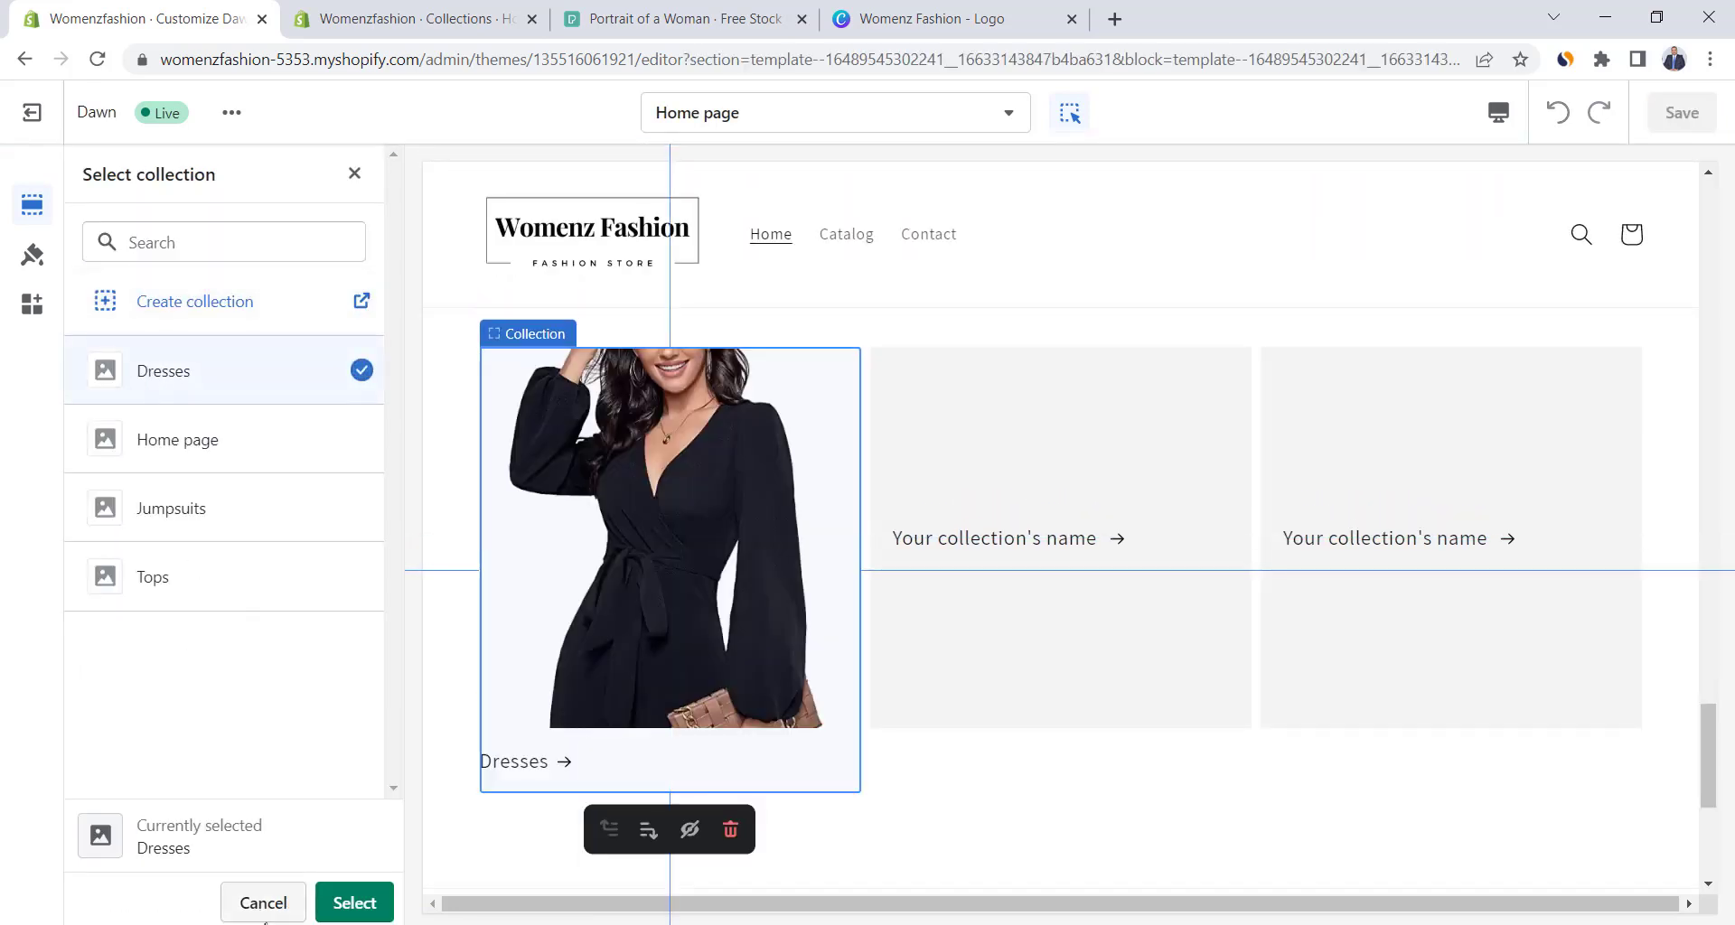
pyautogui.click(352, 902)
pyautogui.click(93, 177)
# Assign the Jumpsuits collection to the second block of the Collection list section.
pyautogui.click(133, 733)
pyautogui.click(227, 280)
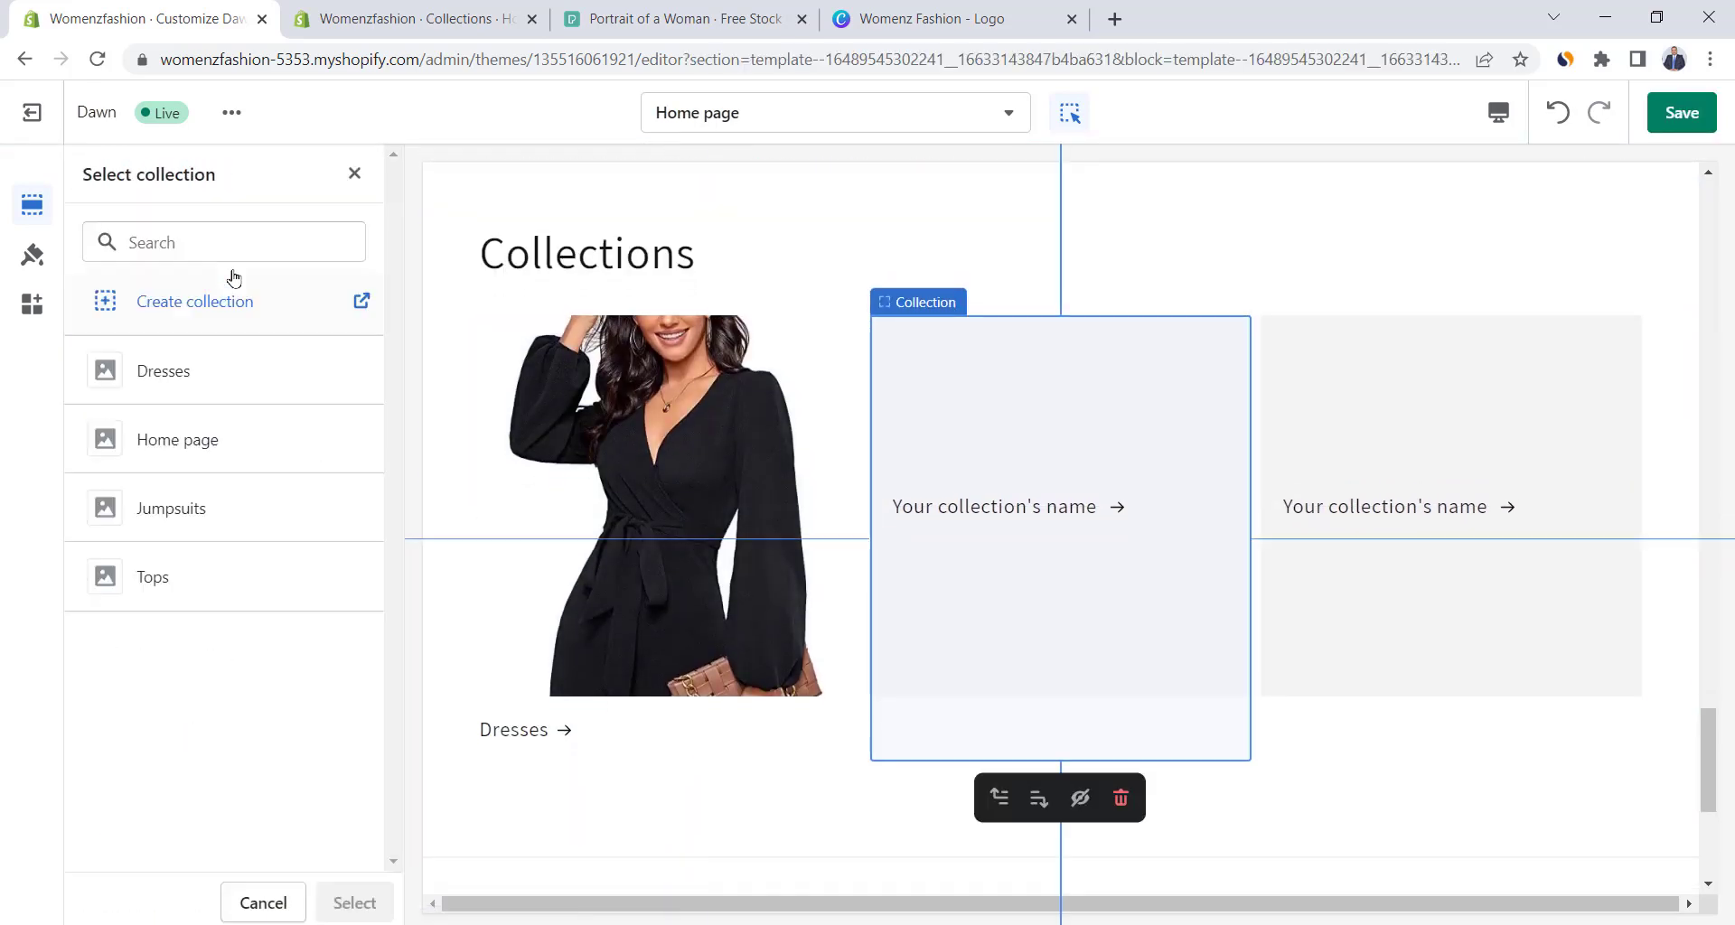
pyautogui.click(152, 391)
pyautogui.click(352, 901)
pyautogui.click(93, 177)
# Assign the Tops collection to the third block of the Collection list section.
pyautogui.click(193, 769)
pyautogui.click(206, 264)
pyautogui.click(152, 573)
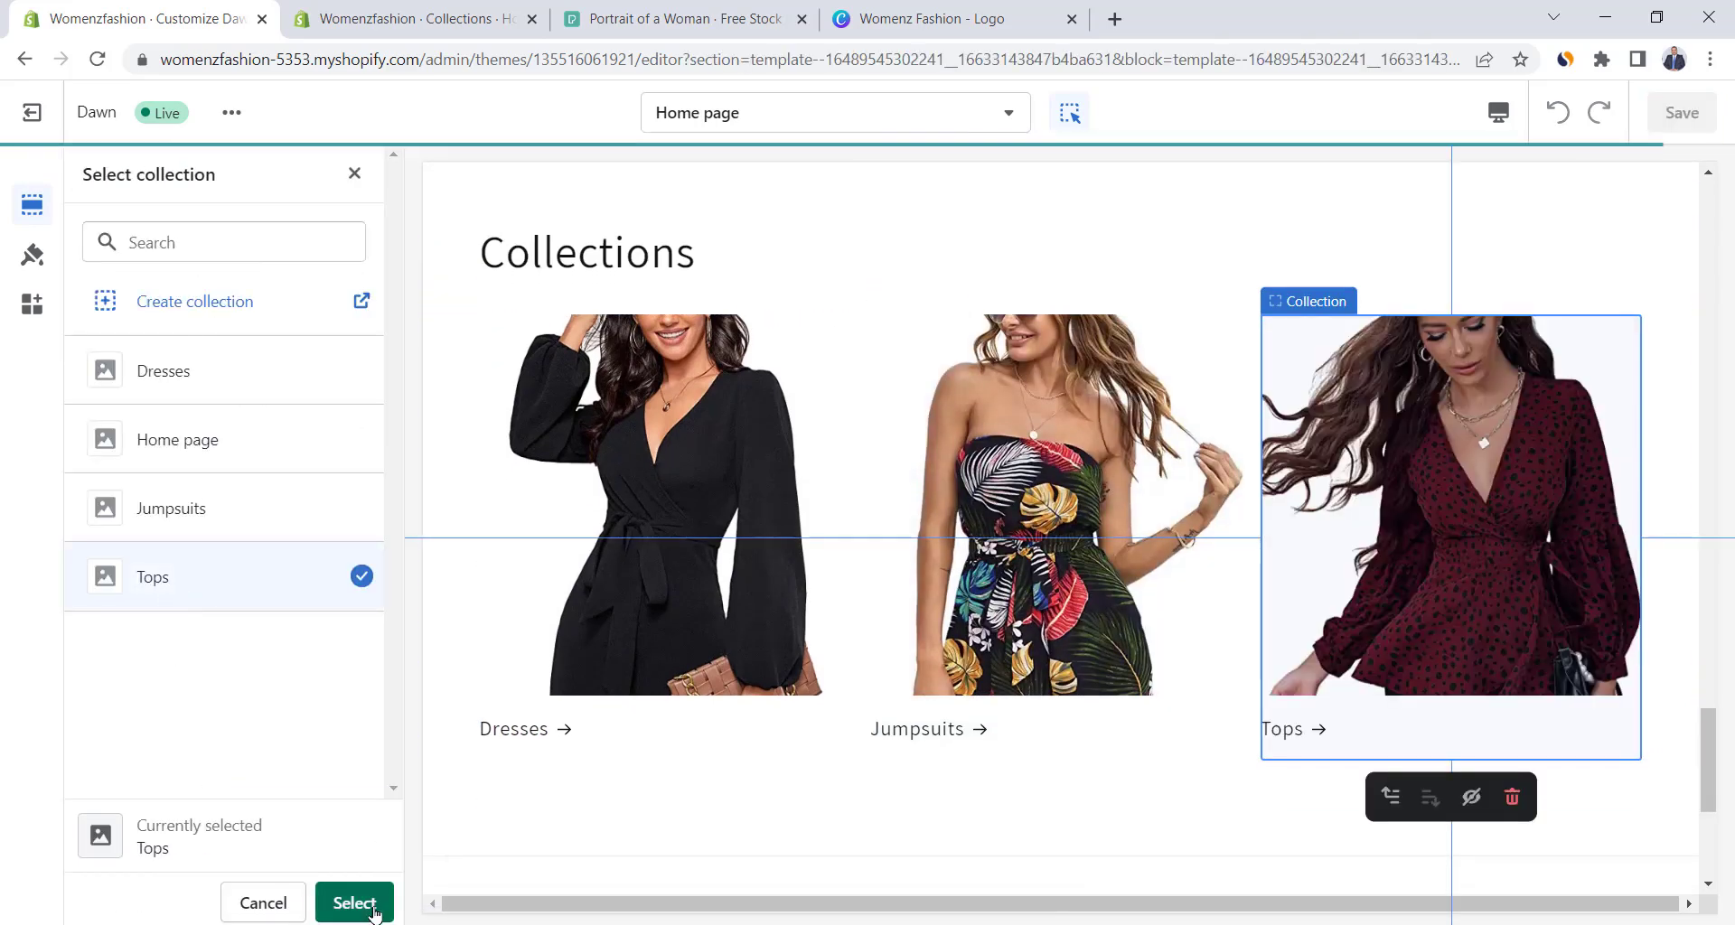
pyautogui.click(352, 901)
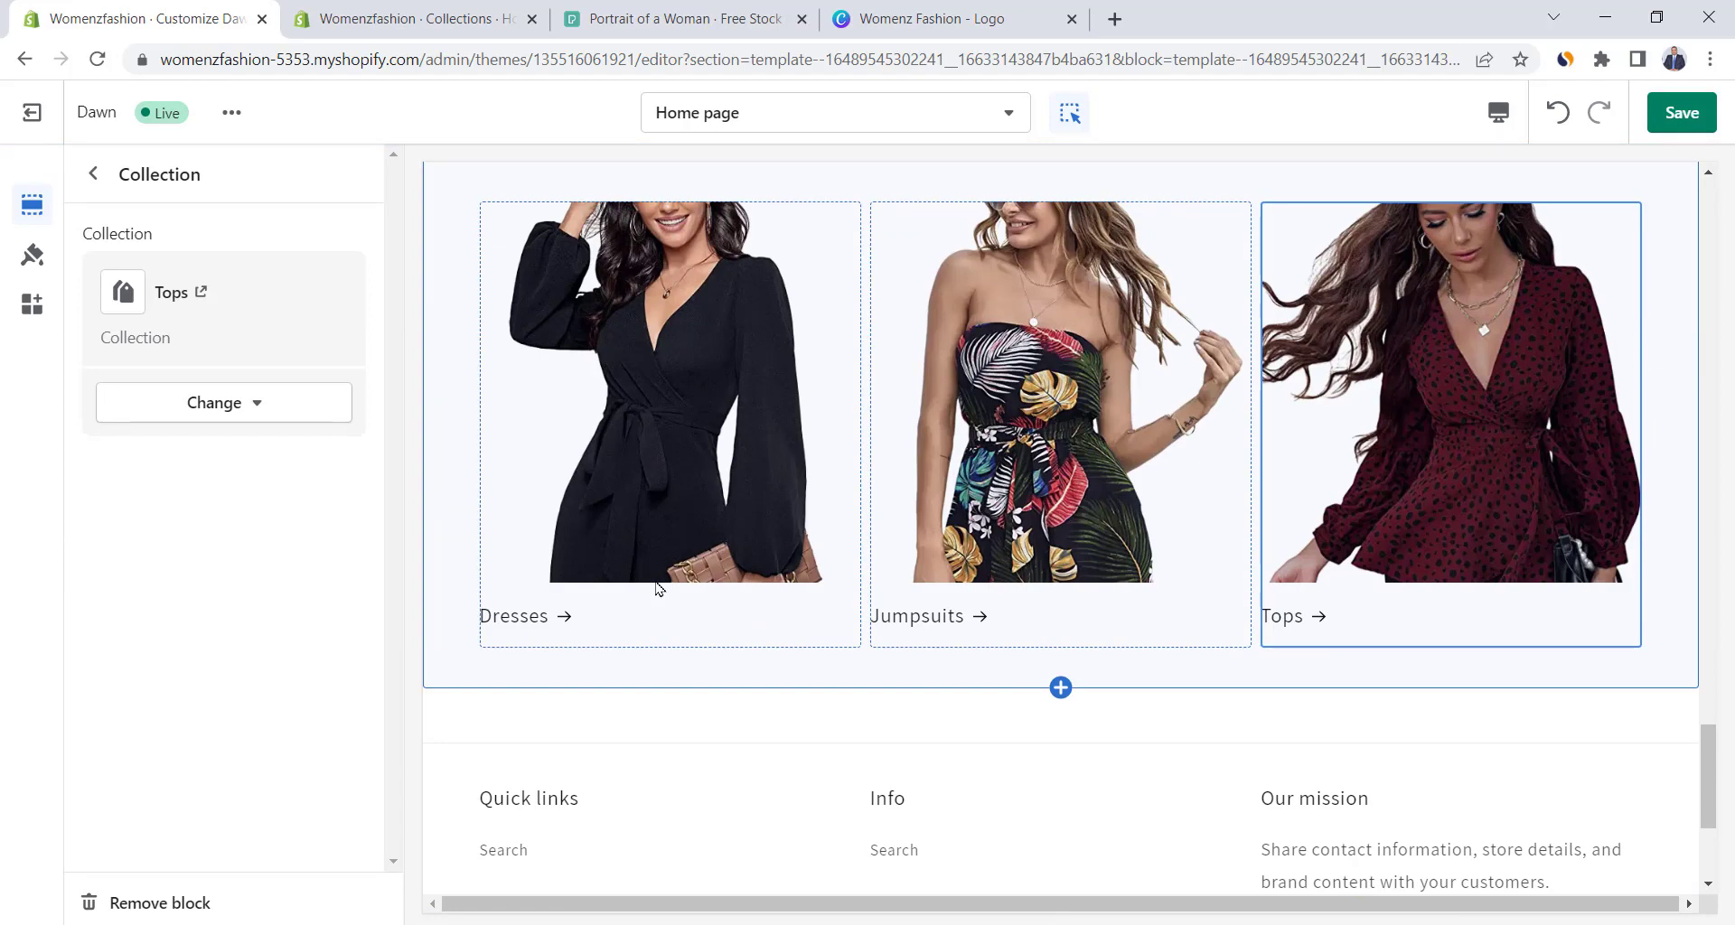
# Review the customized home page up to its announcement bar and save the theme changes.
pyautogui.scroll(6, 658, 590)
pyautogui.scroll(10, 657, 588)
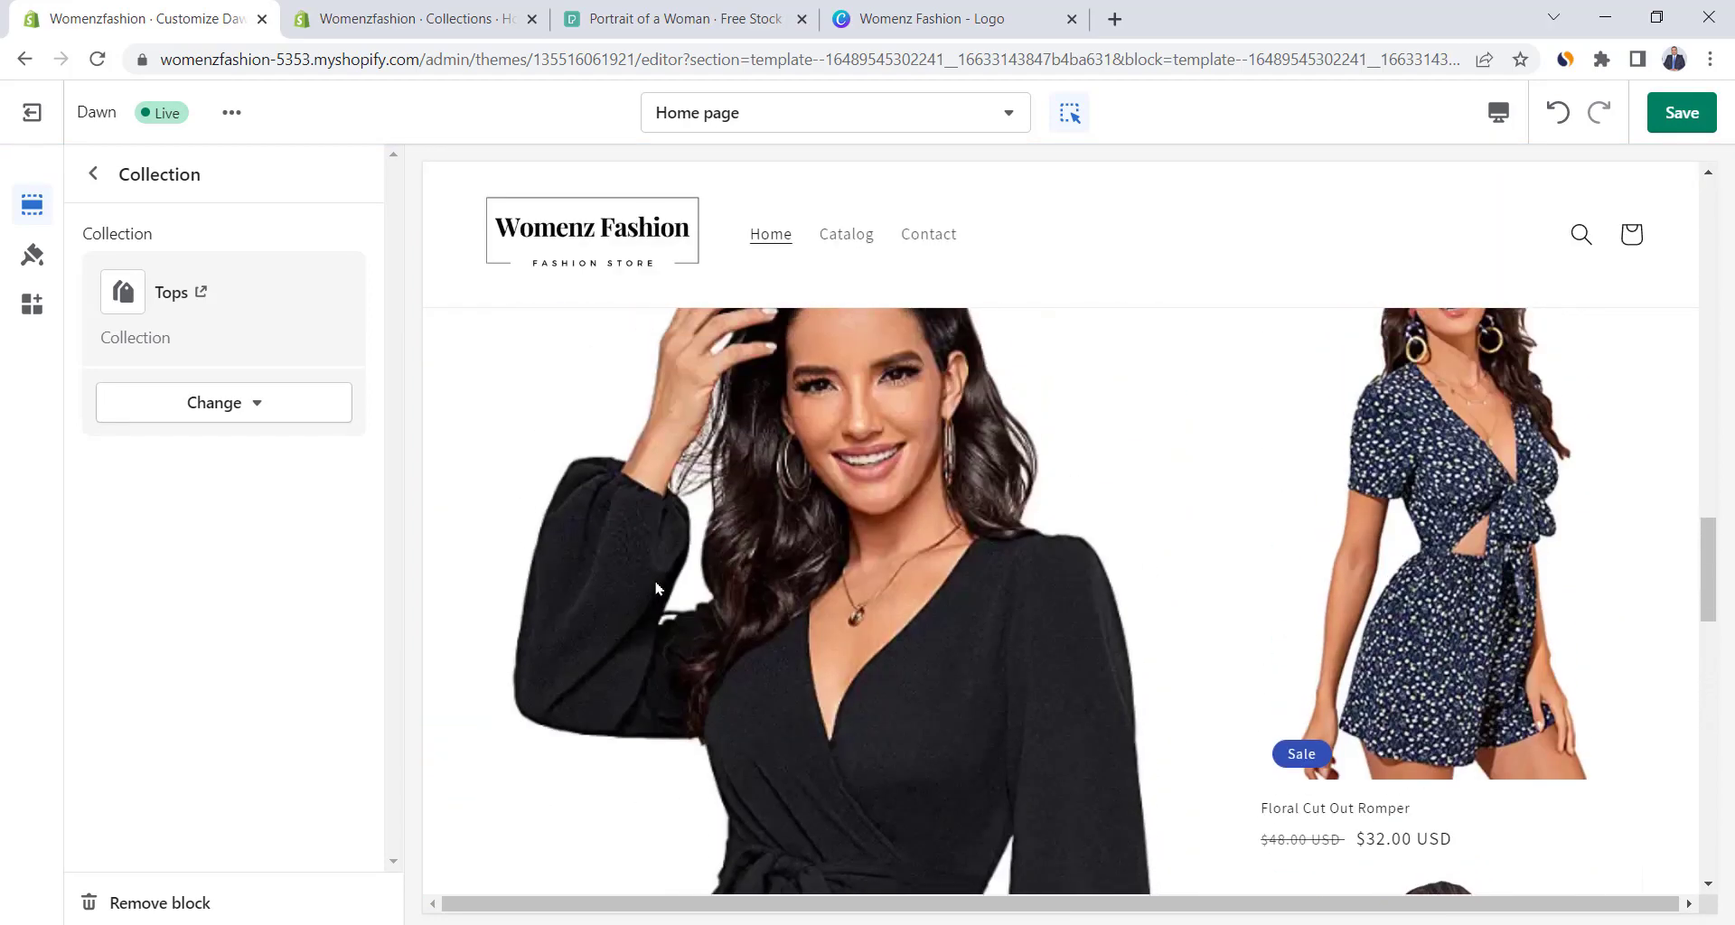
pyautogui.scroll(3, 657, 588)
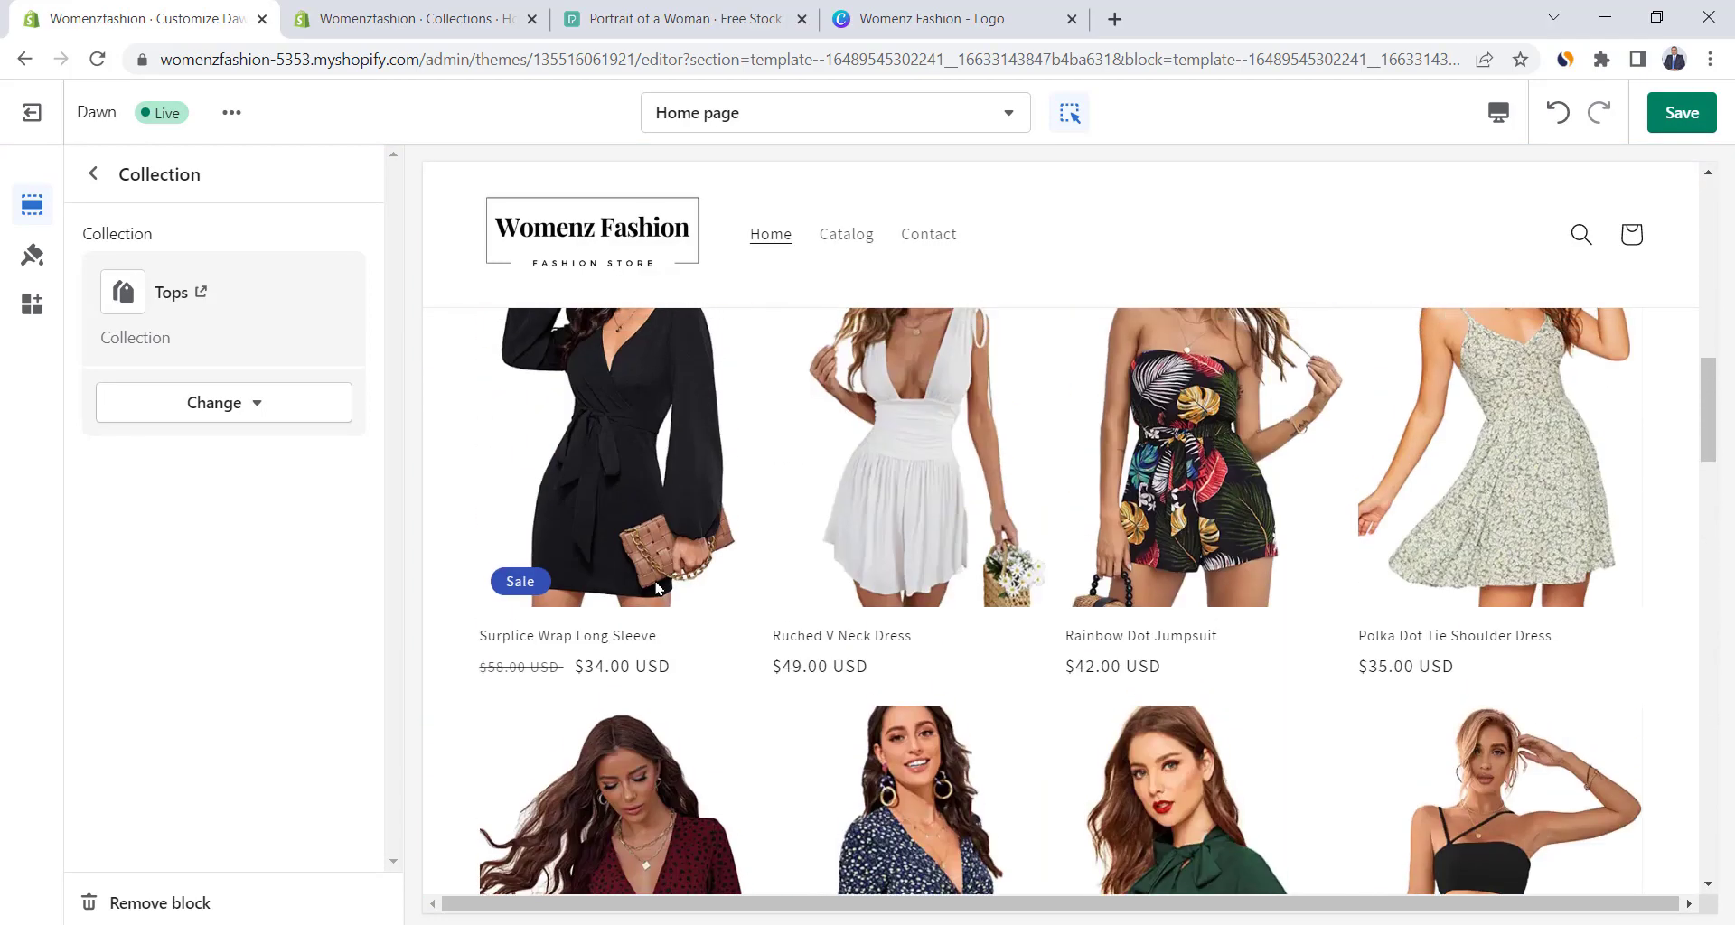
pyautogui.scroll(6, 656, 588)
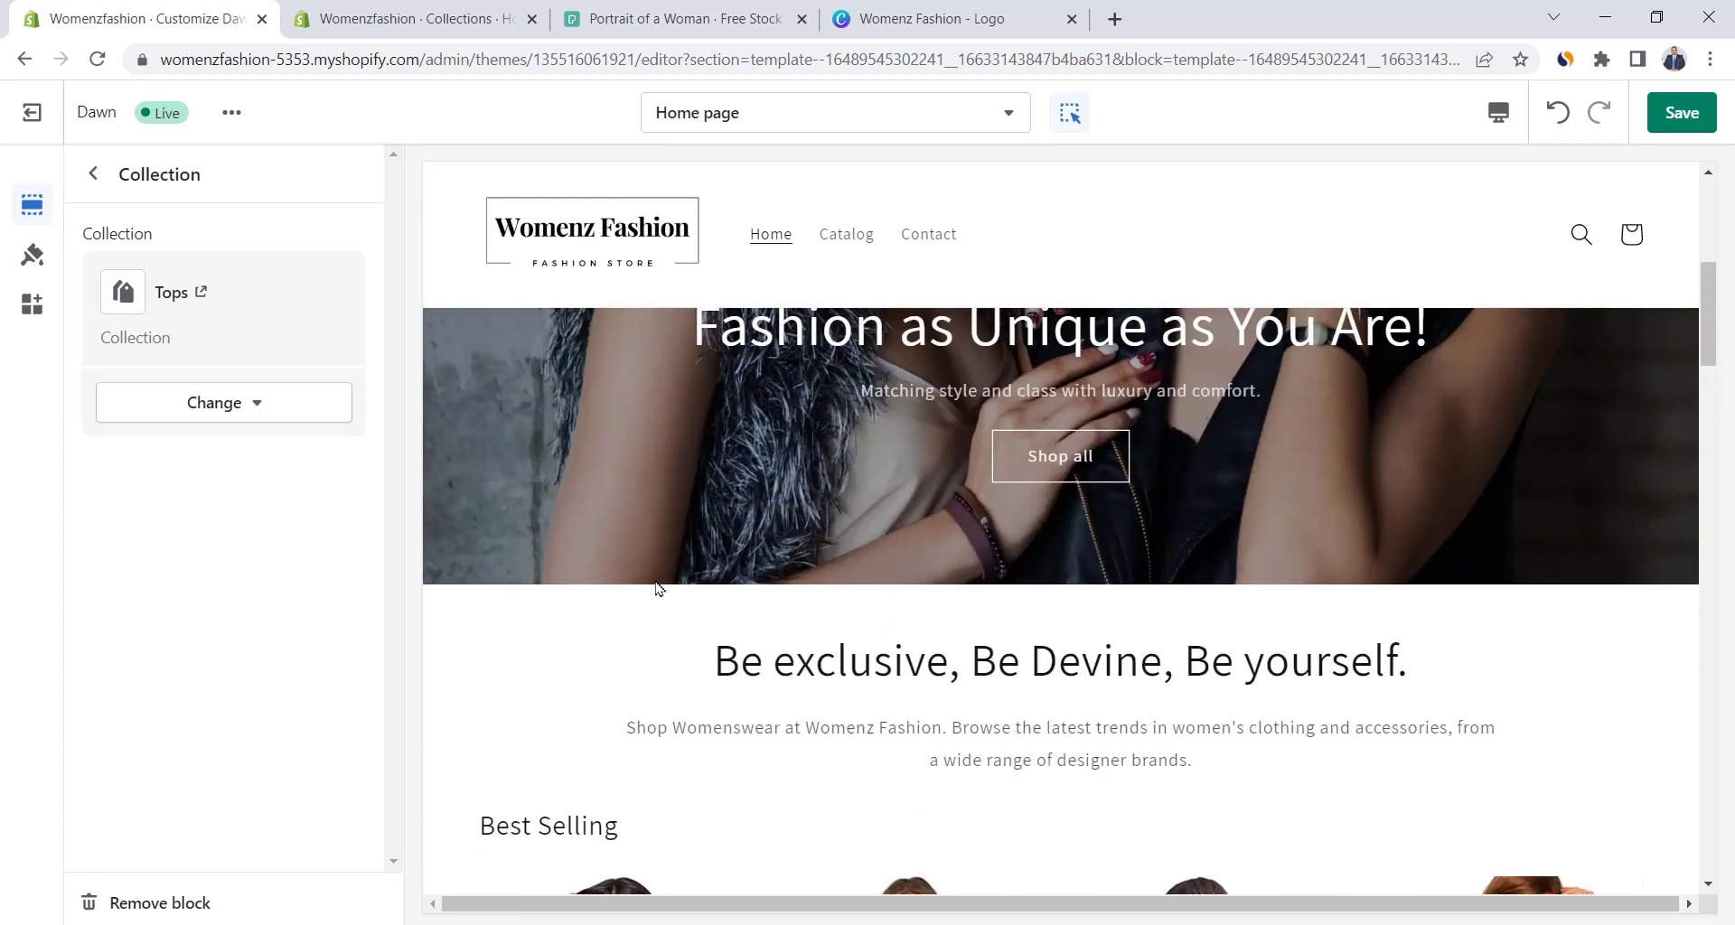
pyautogui.scroll(5, 657, 588)
pyautogui.scroll(1, 657, 588)
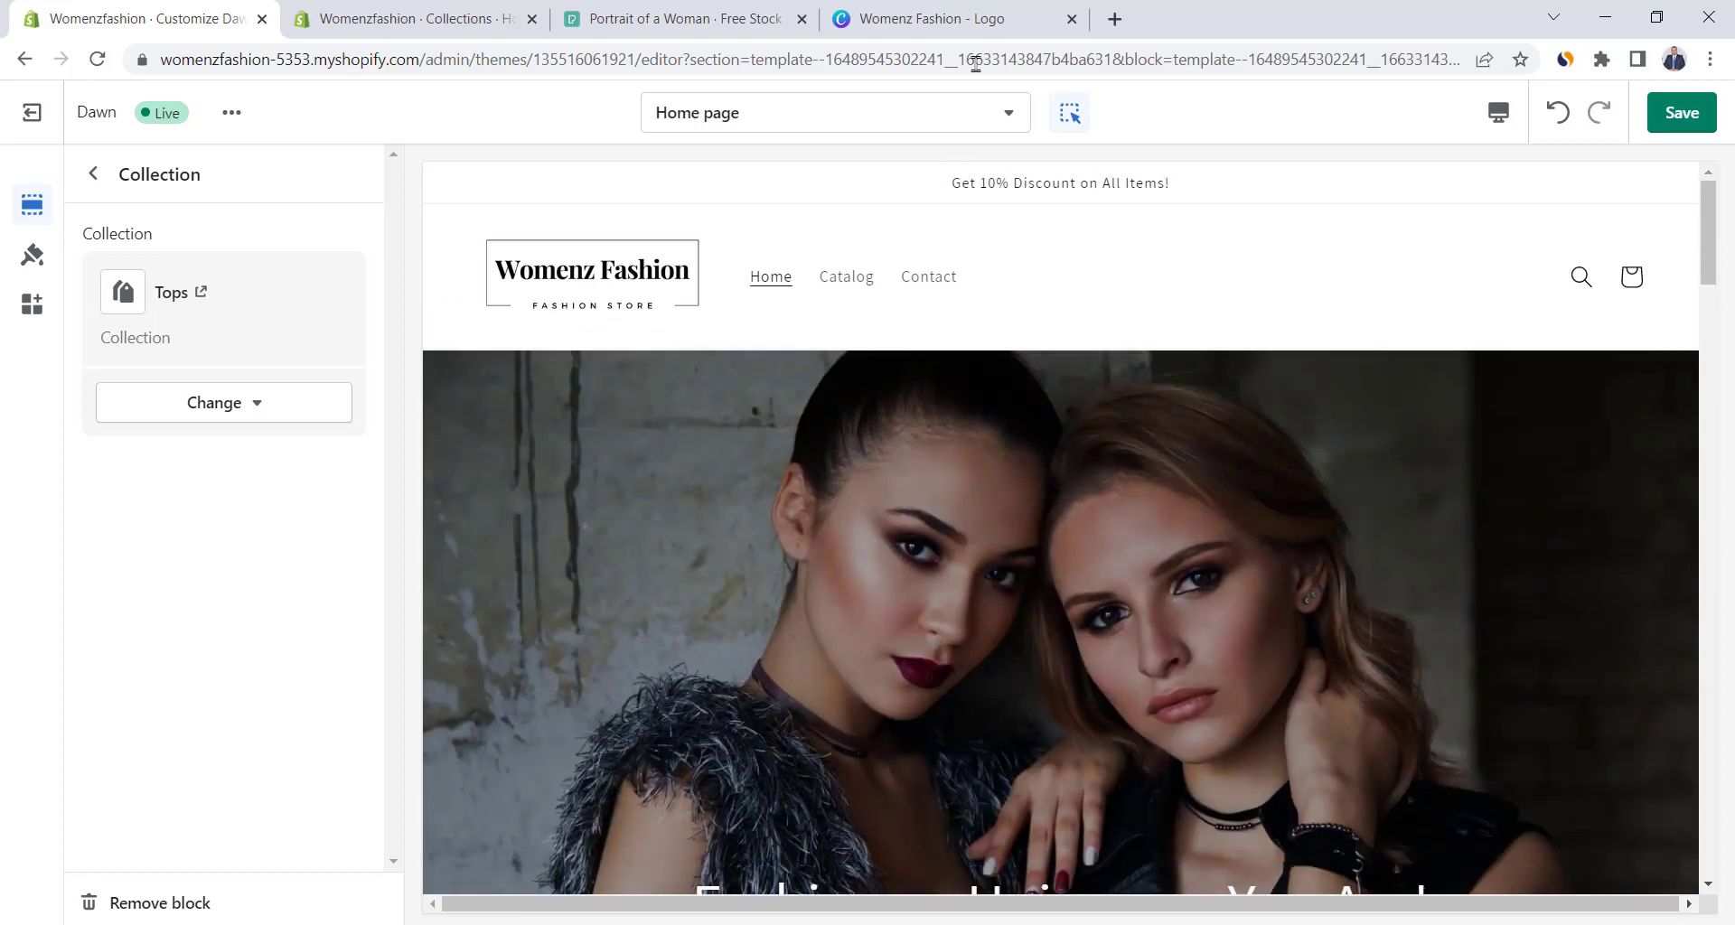
pyautogui.click(1682, 114)
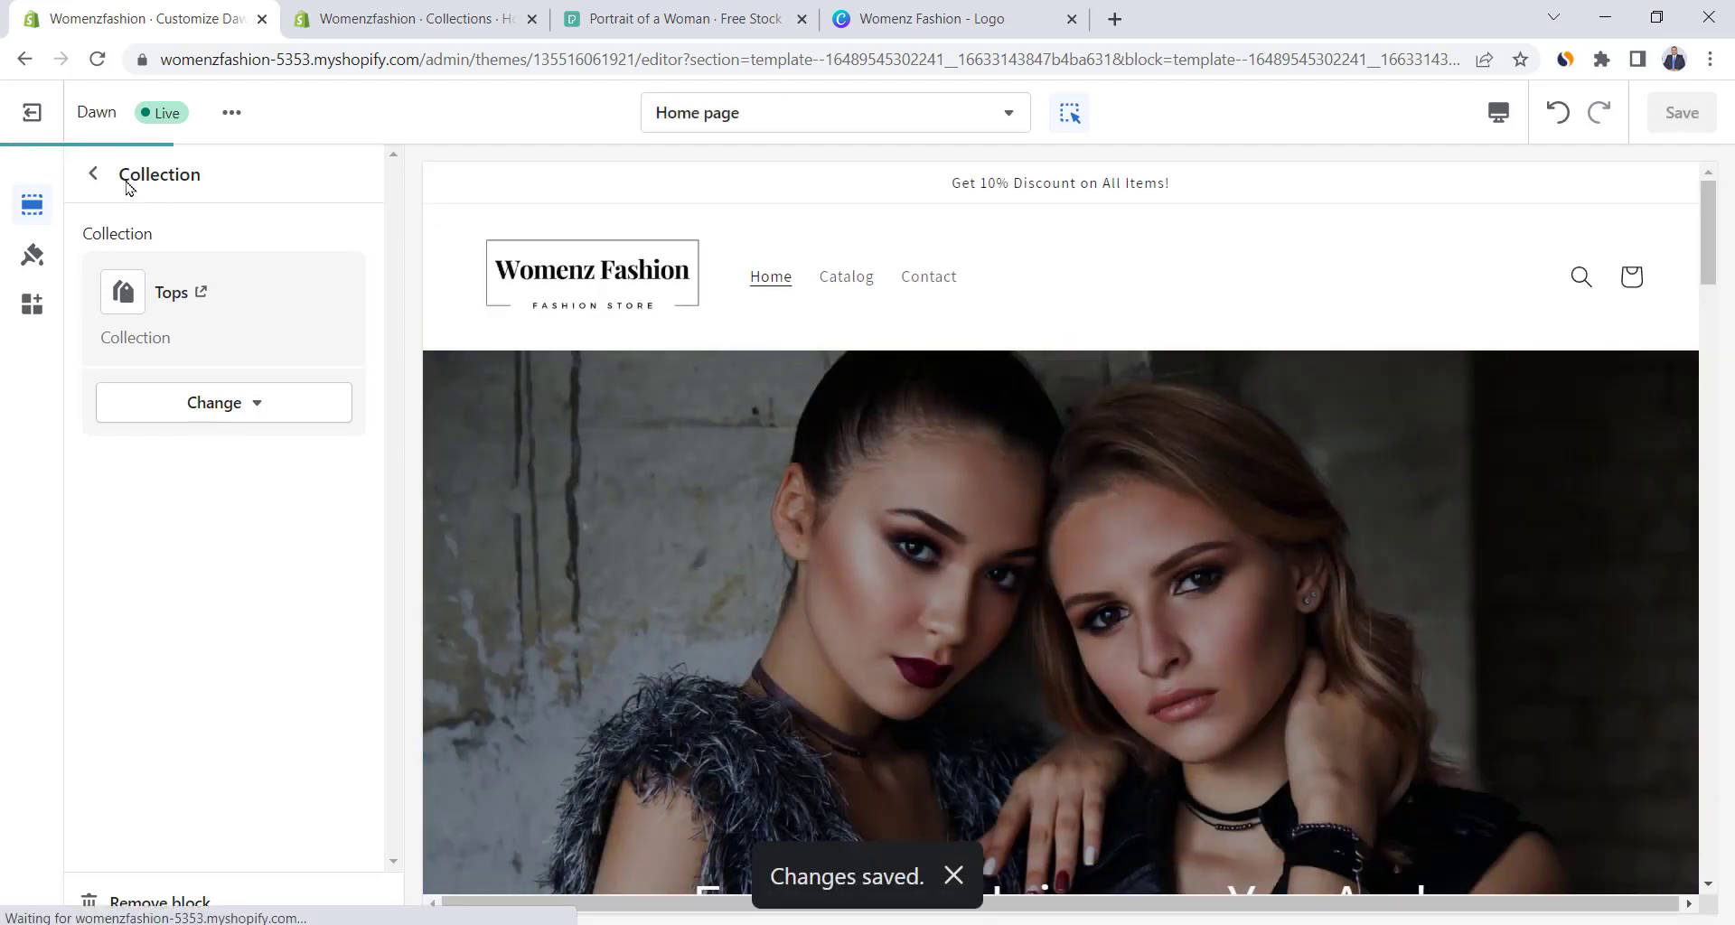
# Switch the theme editor to the Default product template and review the Black Mini Dress page down to its collapsible rows.
pyautogui.click(867, 116)
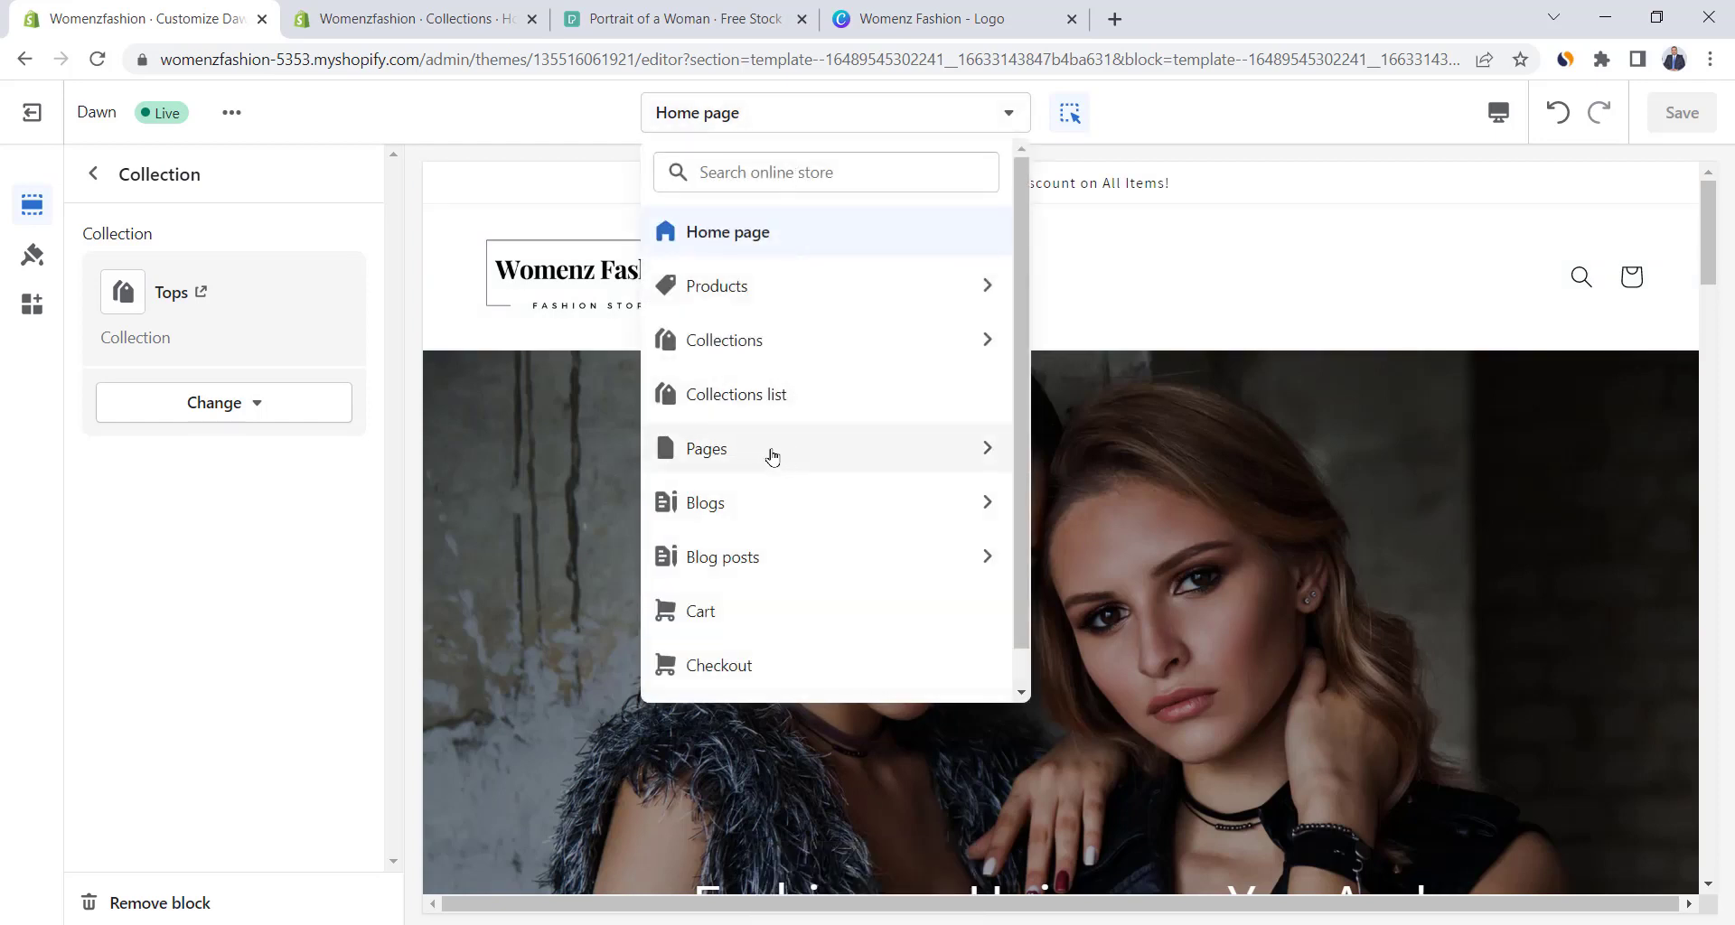
pyautogui.click(779, 294)
pyautogui.click(778, 280)
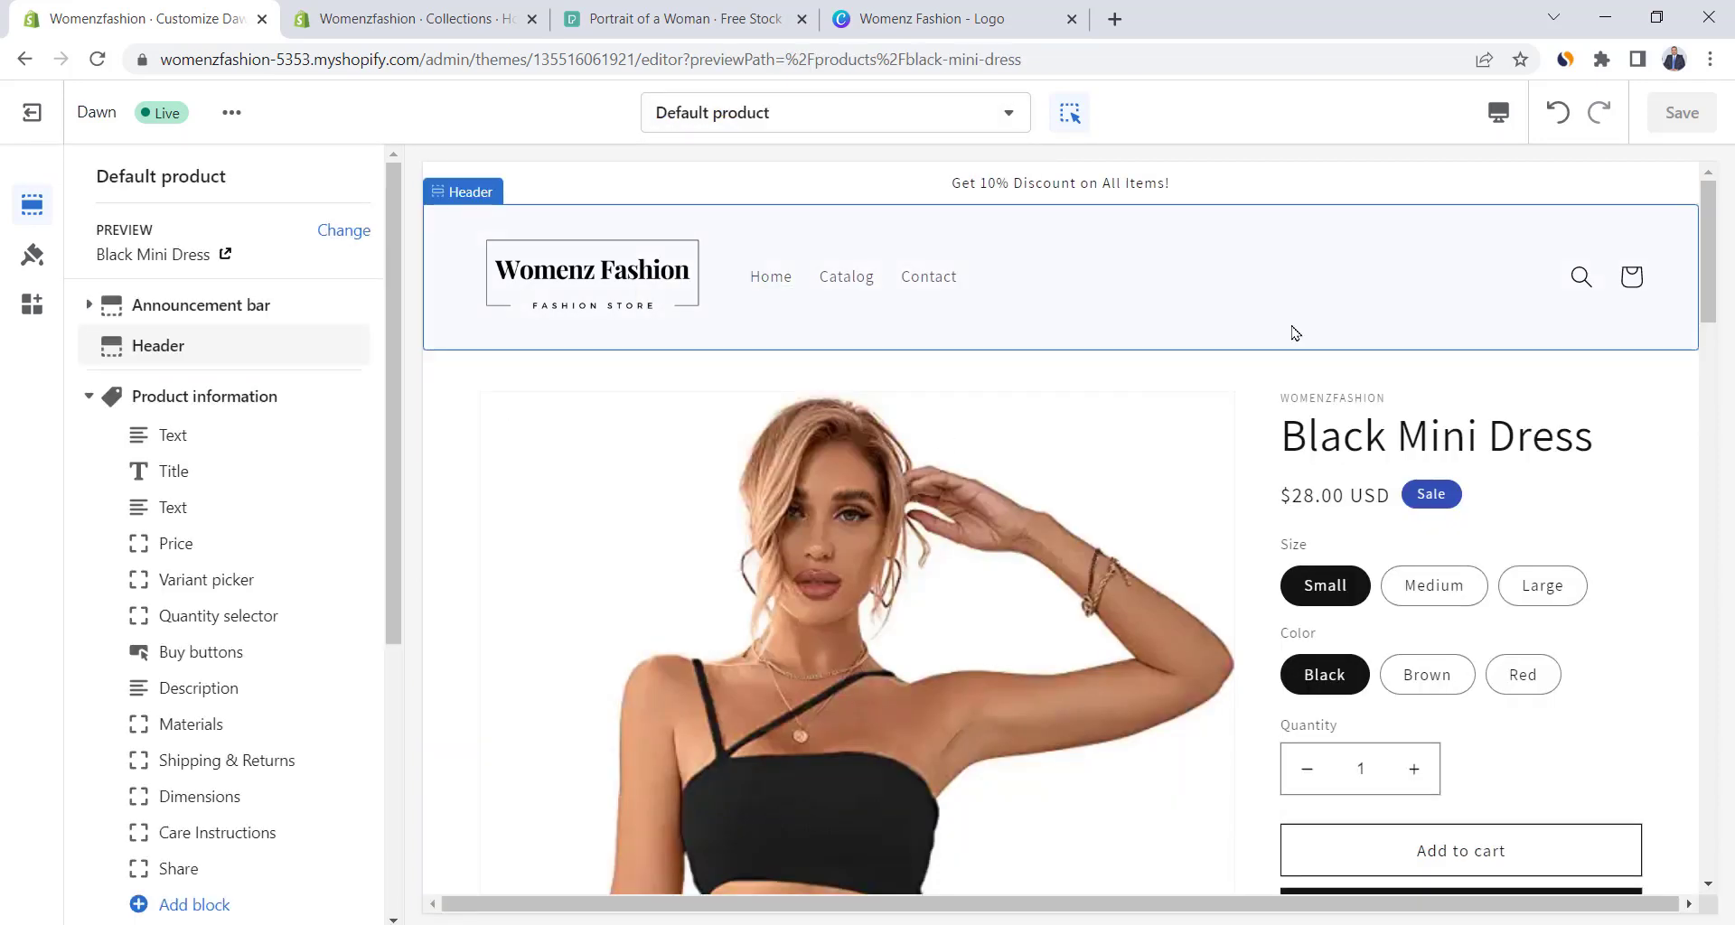
pyautogui.scroll(-3, 1301, 361)
pyautogui.scroll(-8, 1337, 391)
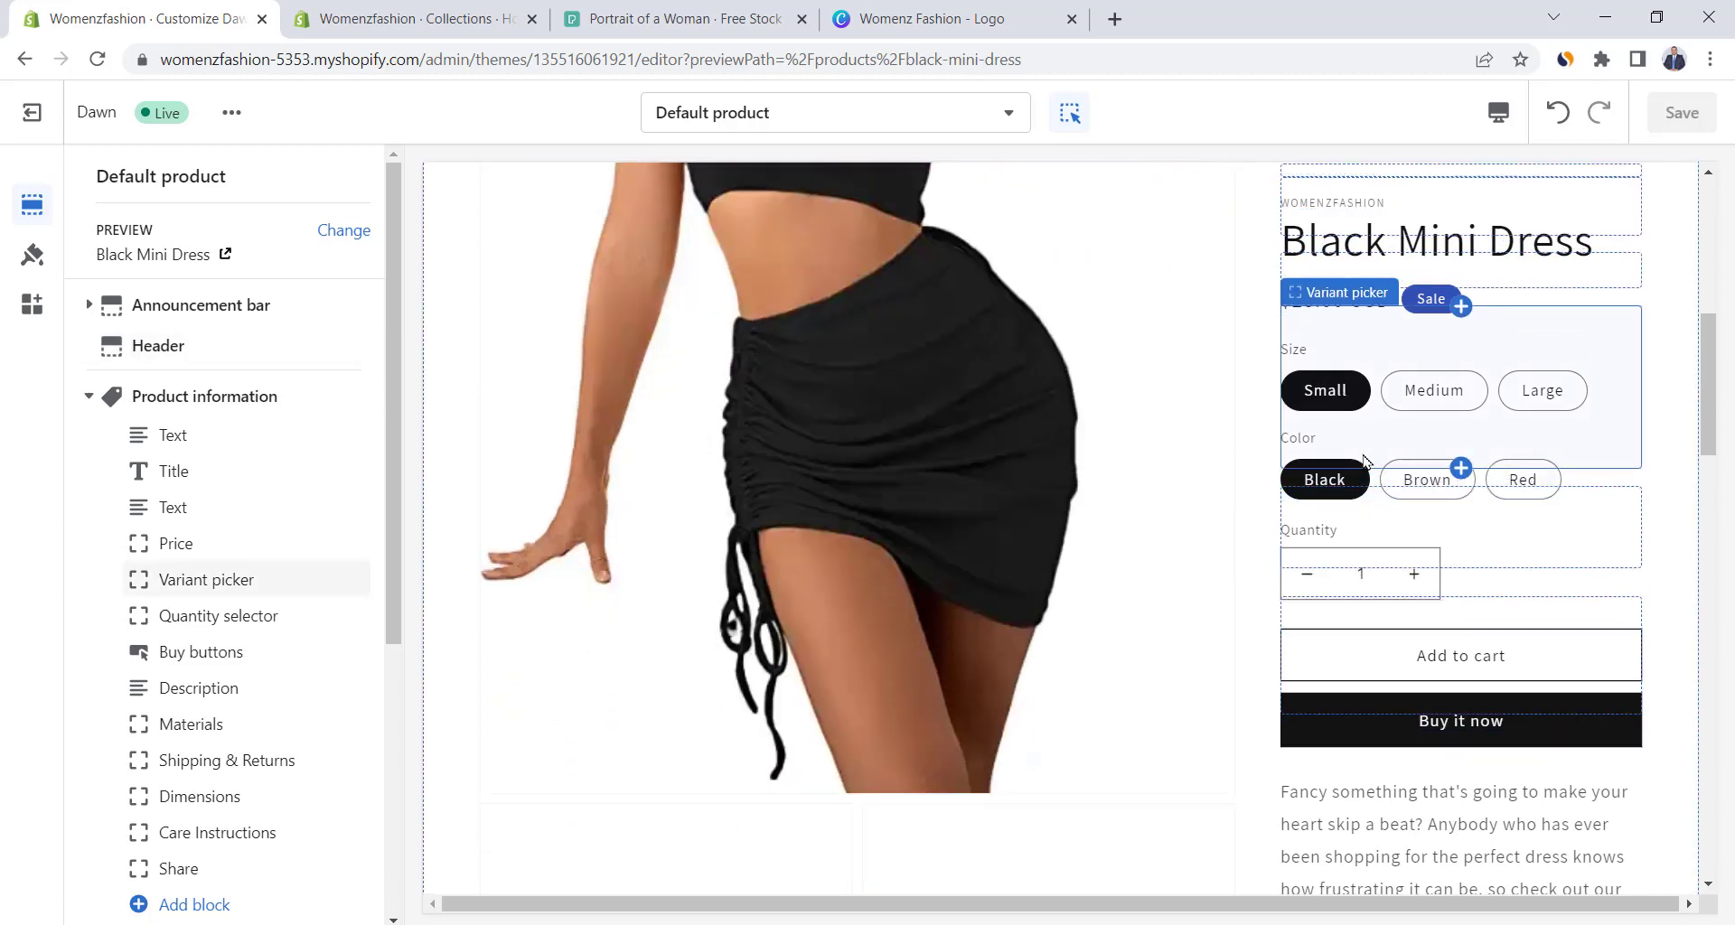
pyautogui.scroll(-6, 1364, 461)
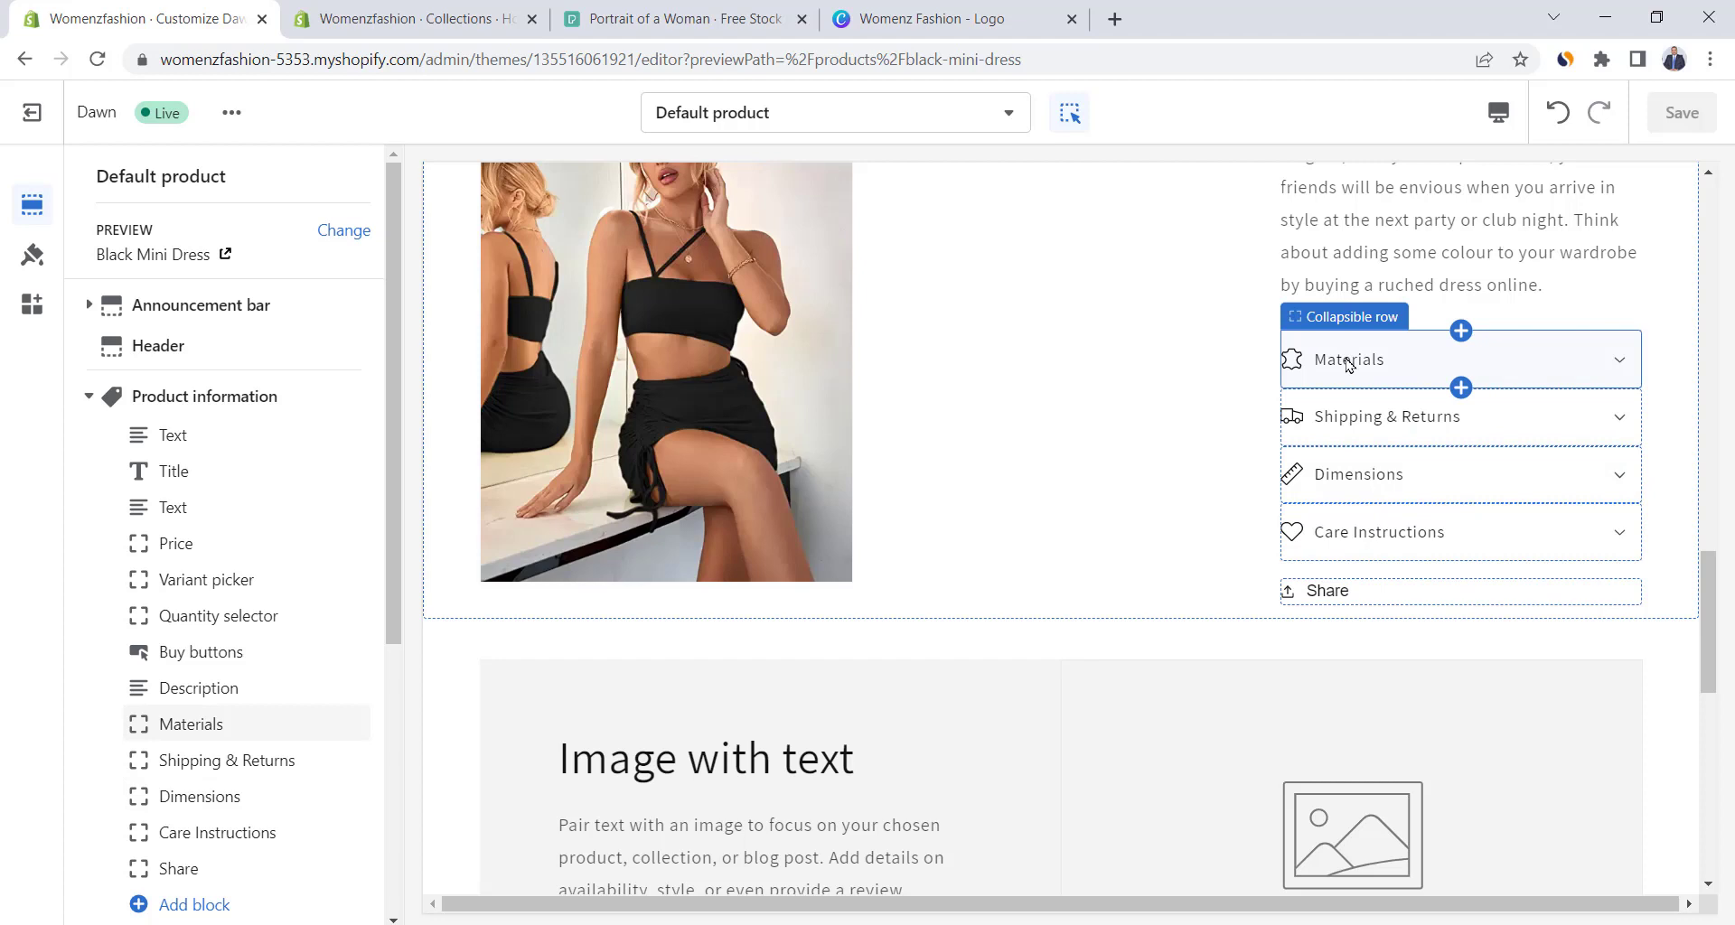
pyautogui.scroll(-1, 317, 508)
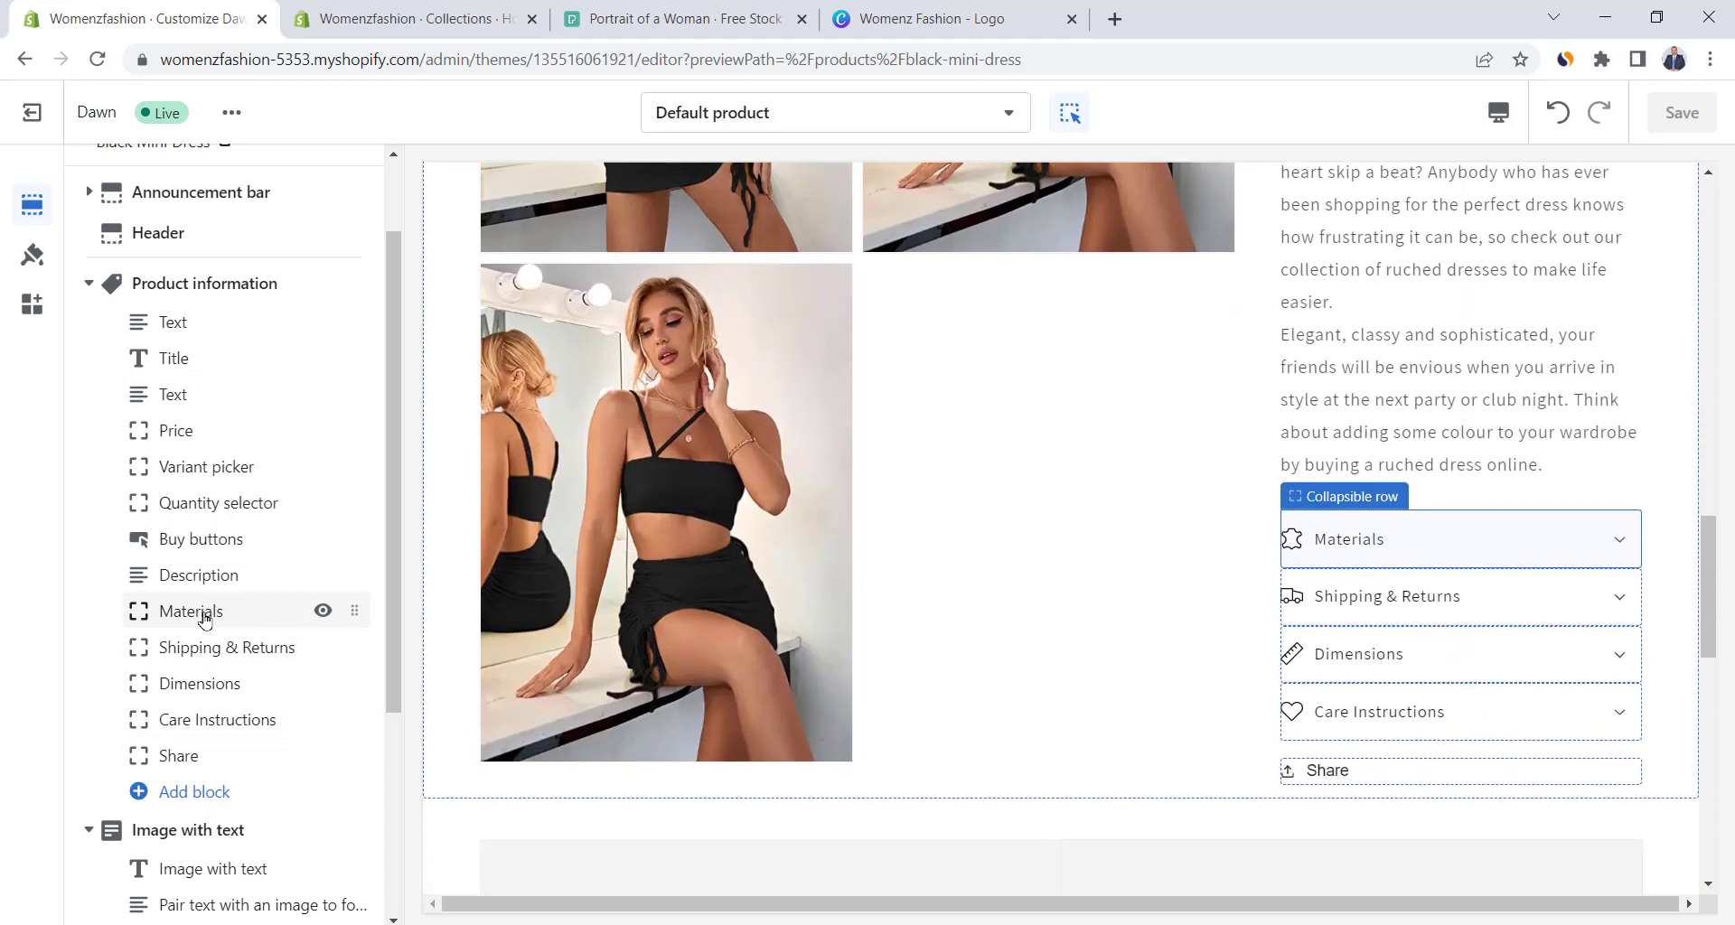
# Check the settings of the Materials collapsible row and hide that row from the product page.
pyautogui.click(213, 610)
pyautogui.click(214, 375)
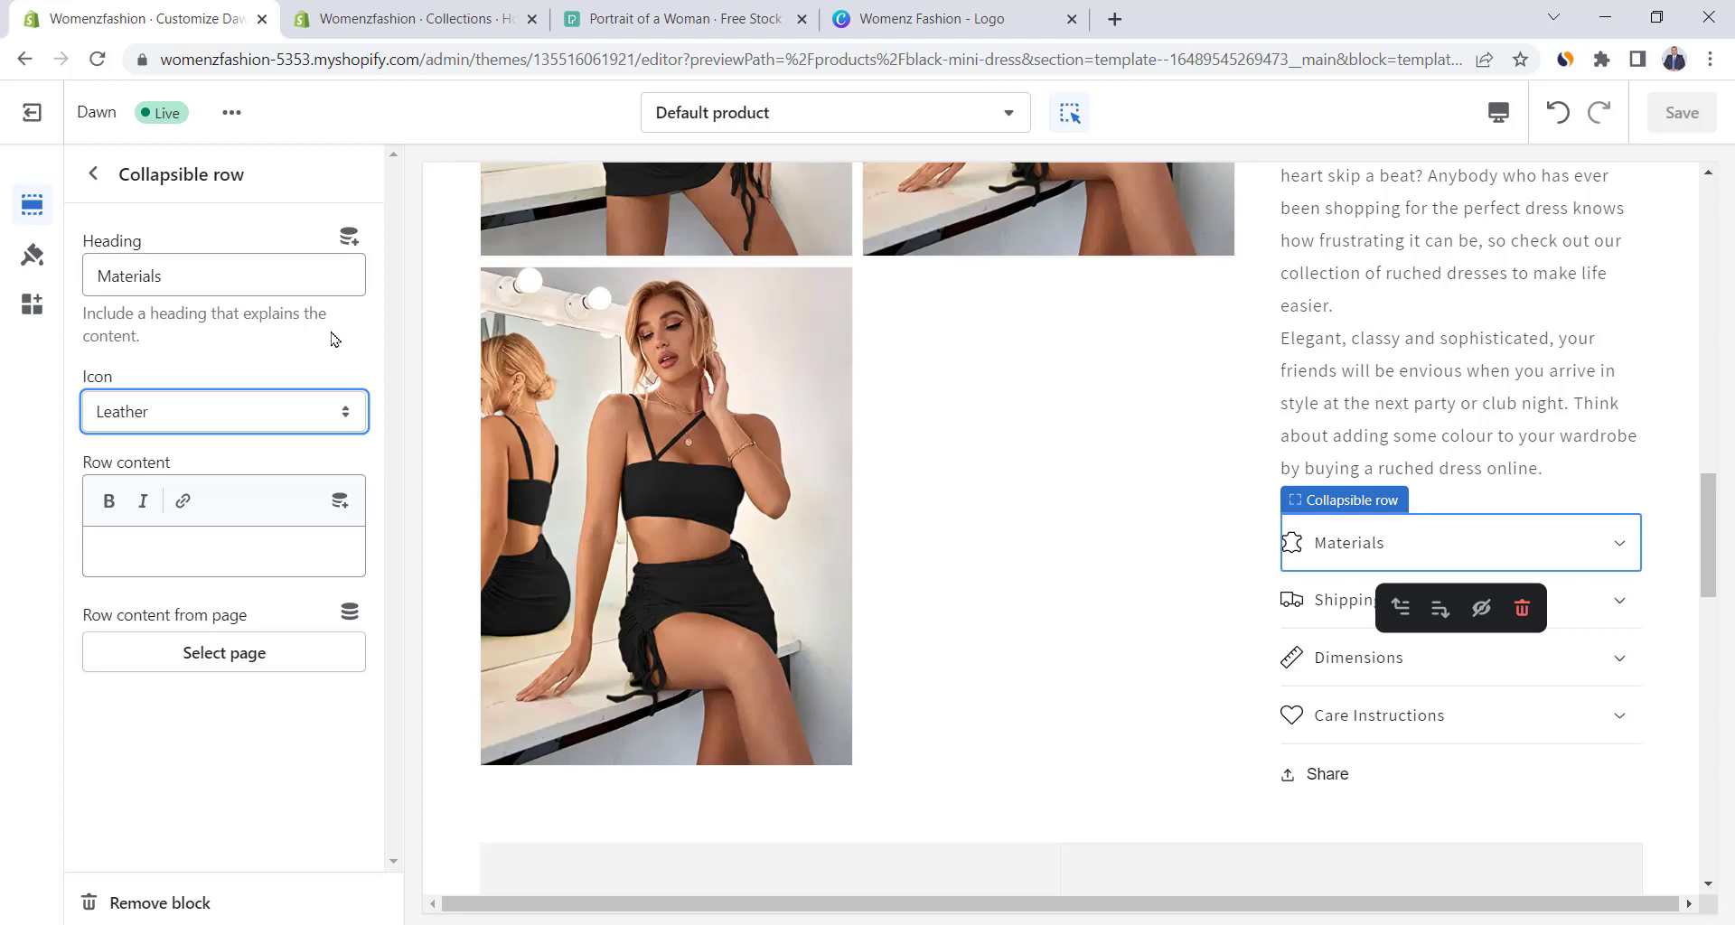
pyautogui.click(94, 165)
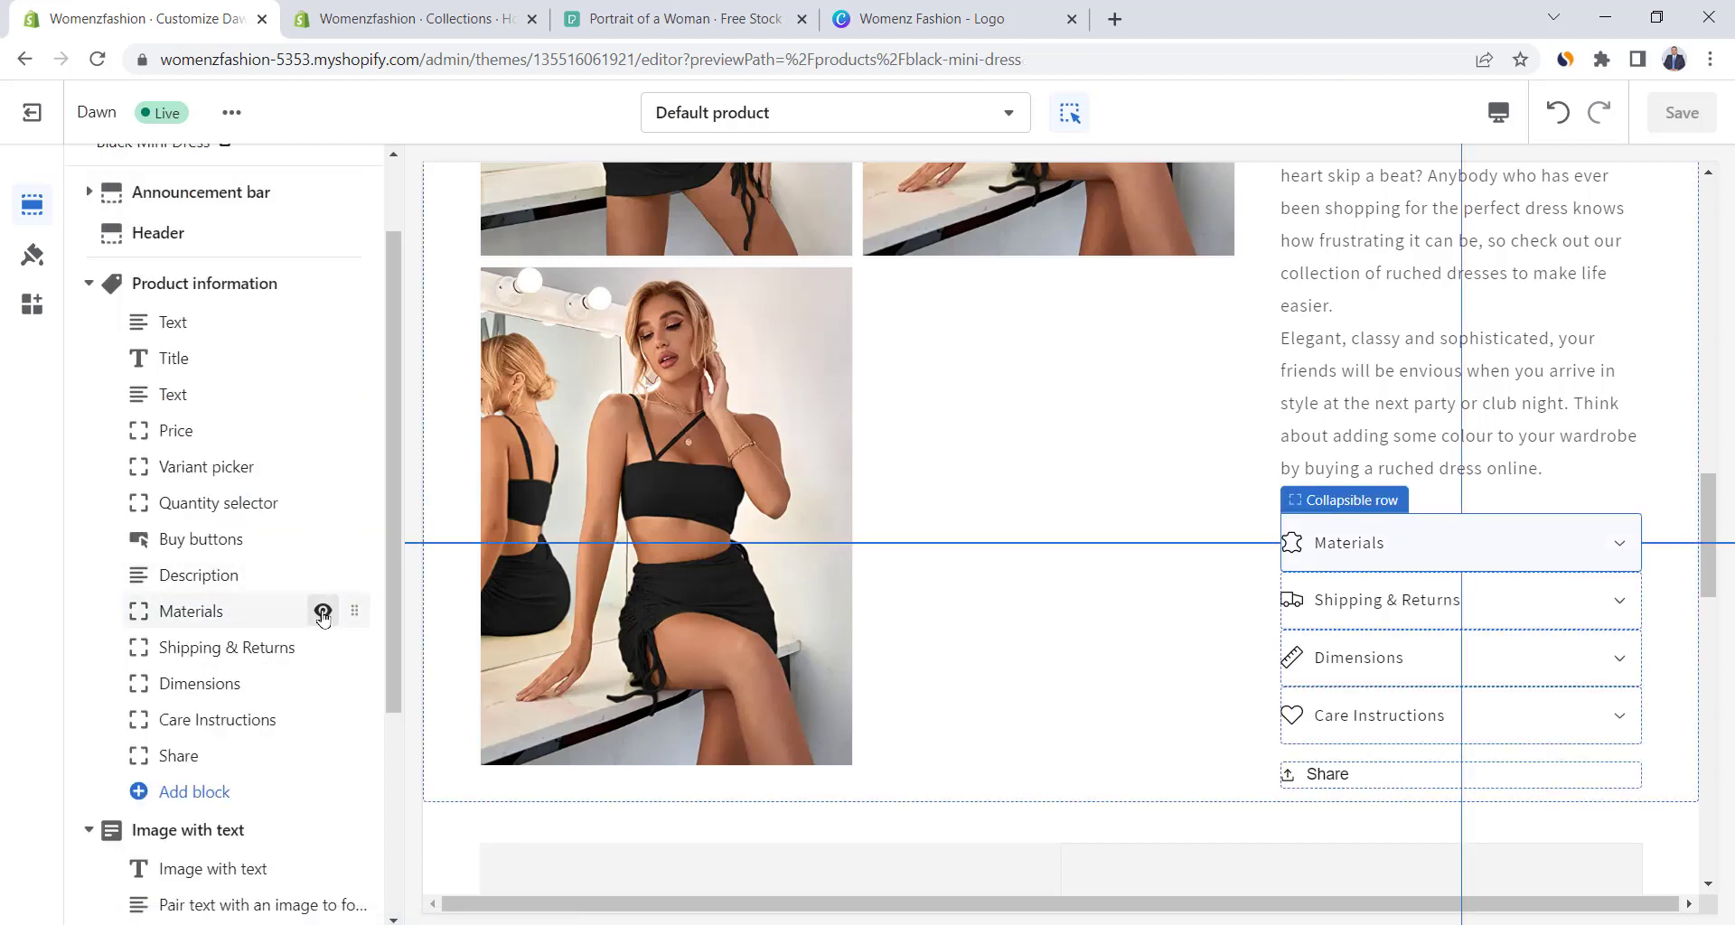
pyautogui.click(323, 612)
# Check the Shipping & Returns row's settings and hide the Dimensions row from the product information.
pyautogui.scroll(-3, 325, 579)
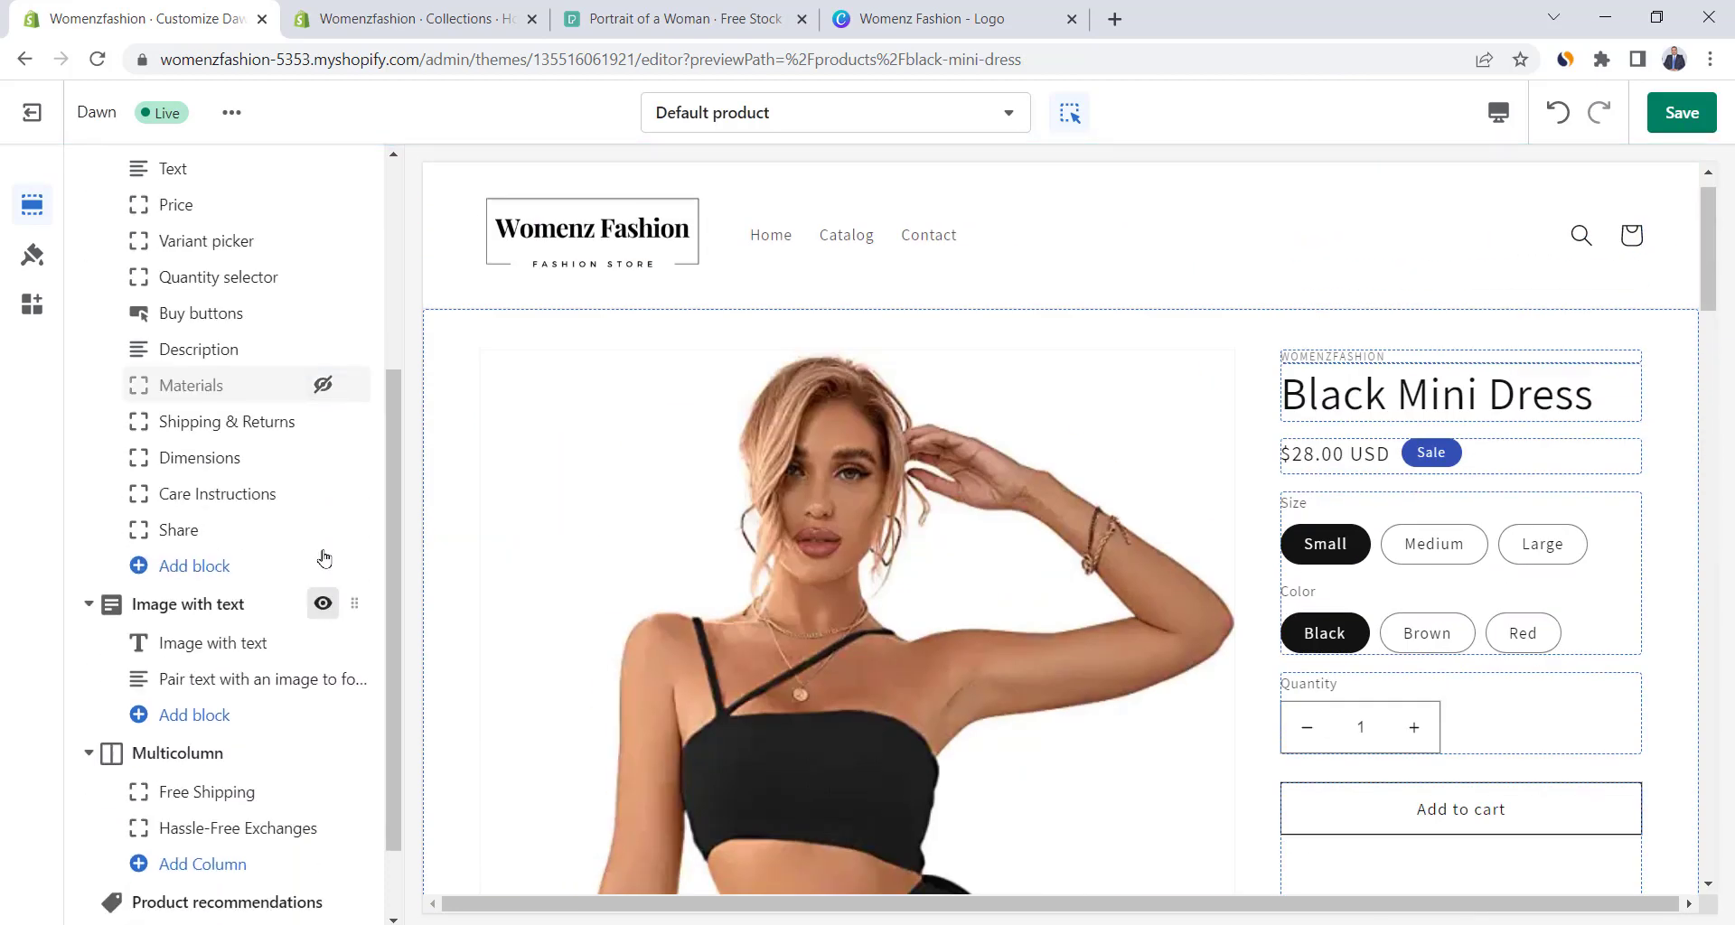
pyautogui.scroll(-6, 608, 495)
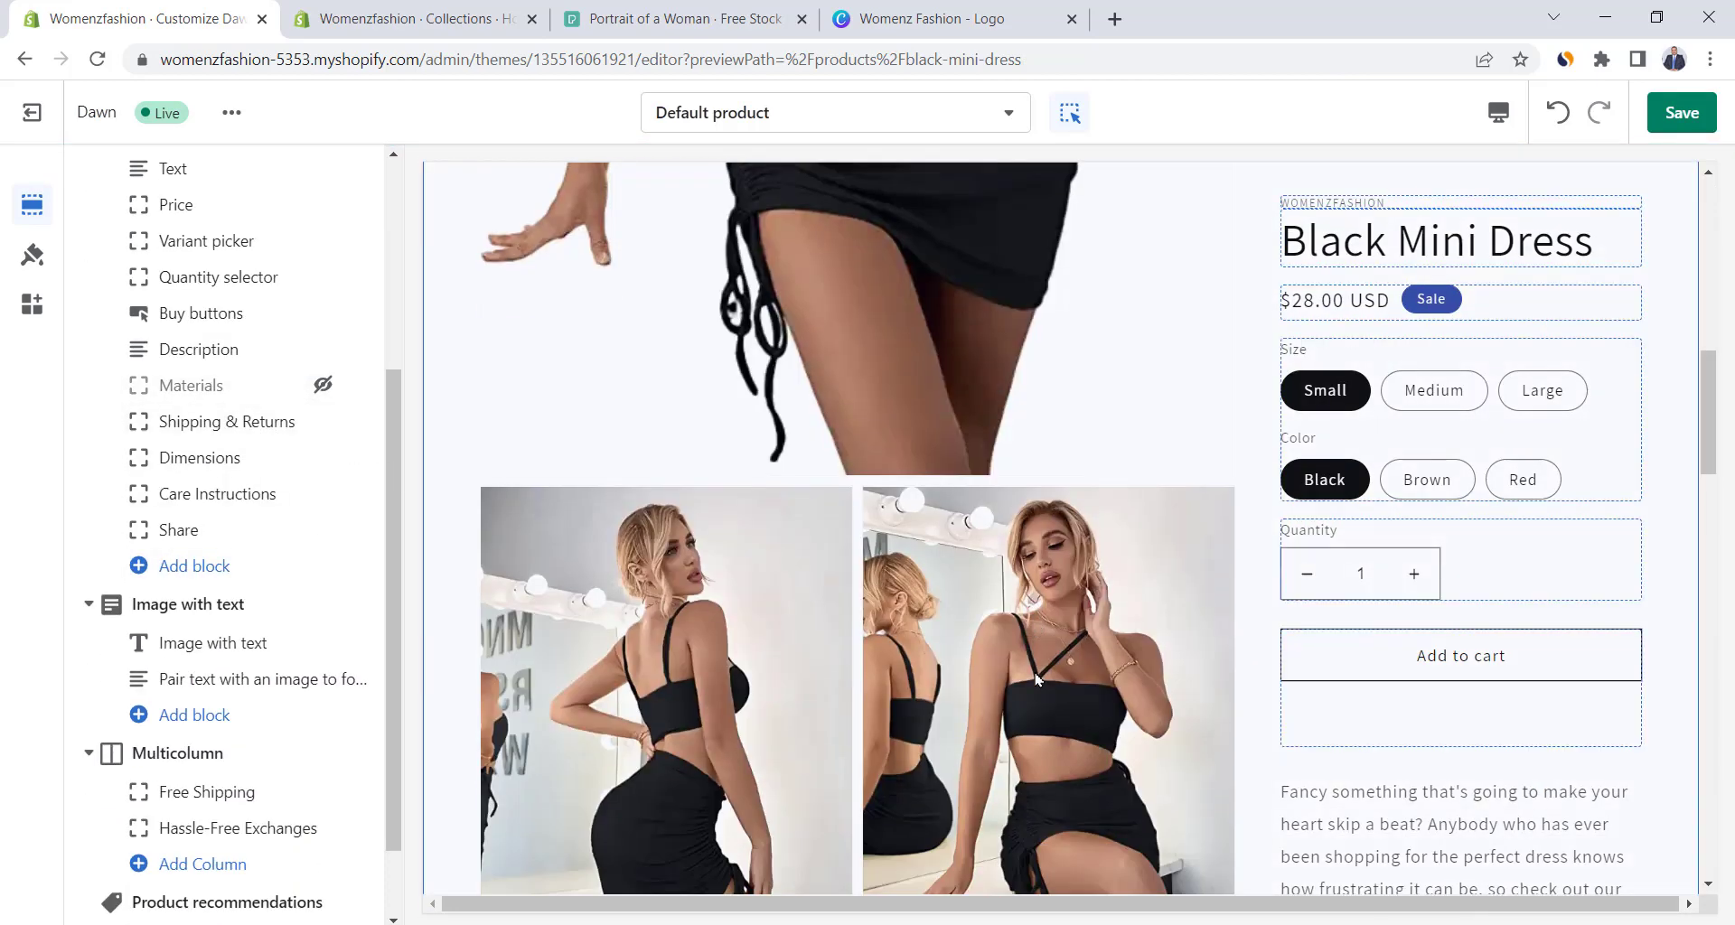
pyautogui.scroll(-10, 1036, 680)
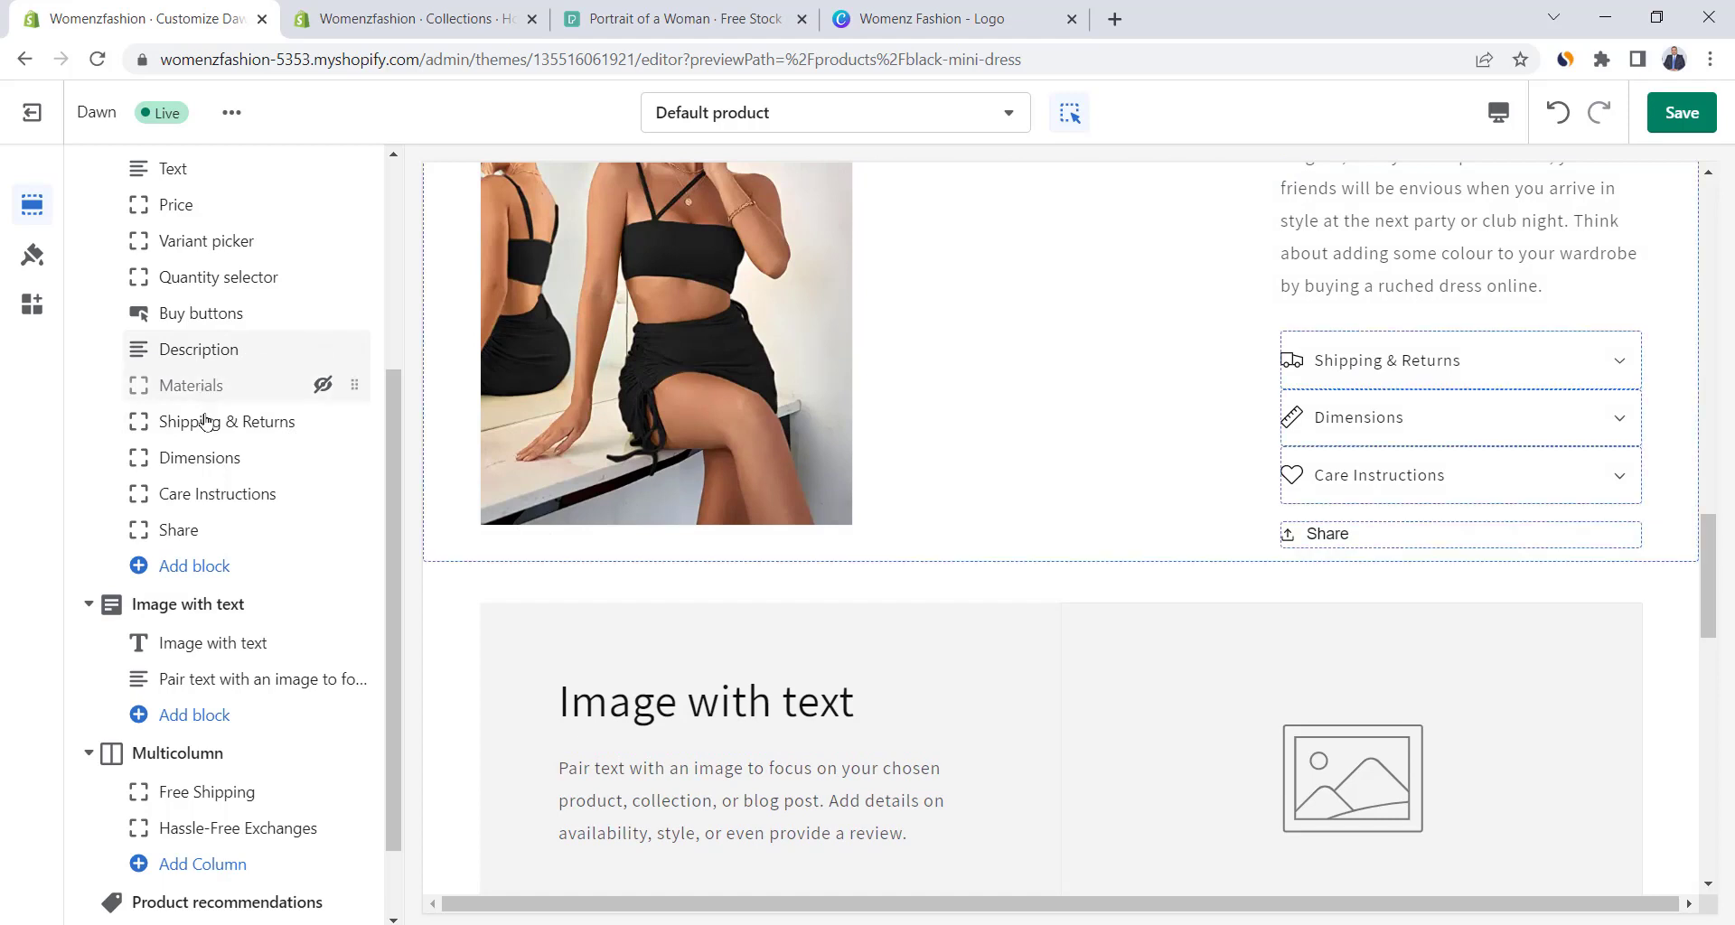
pyautogui.click(206, 421)
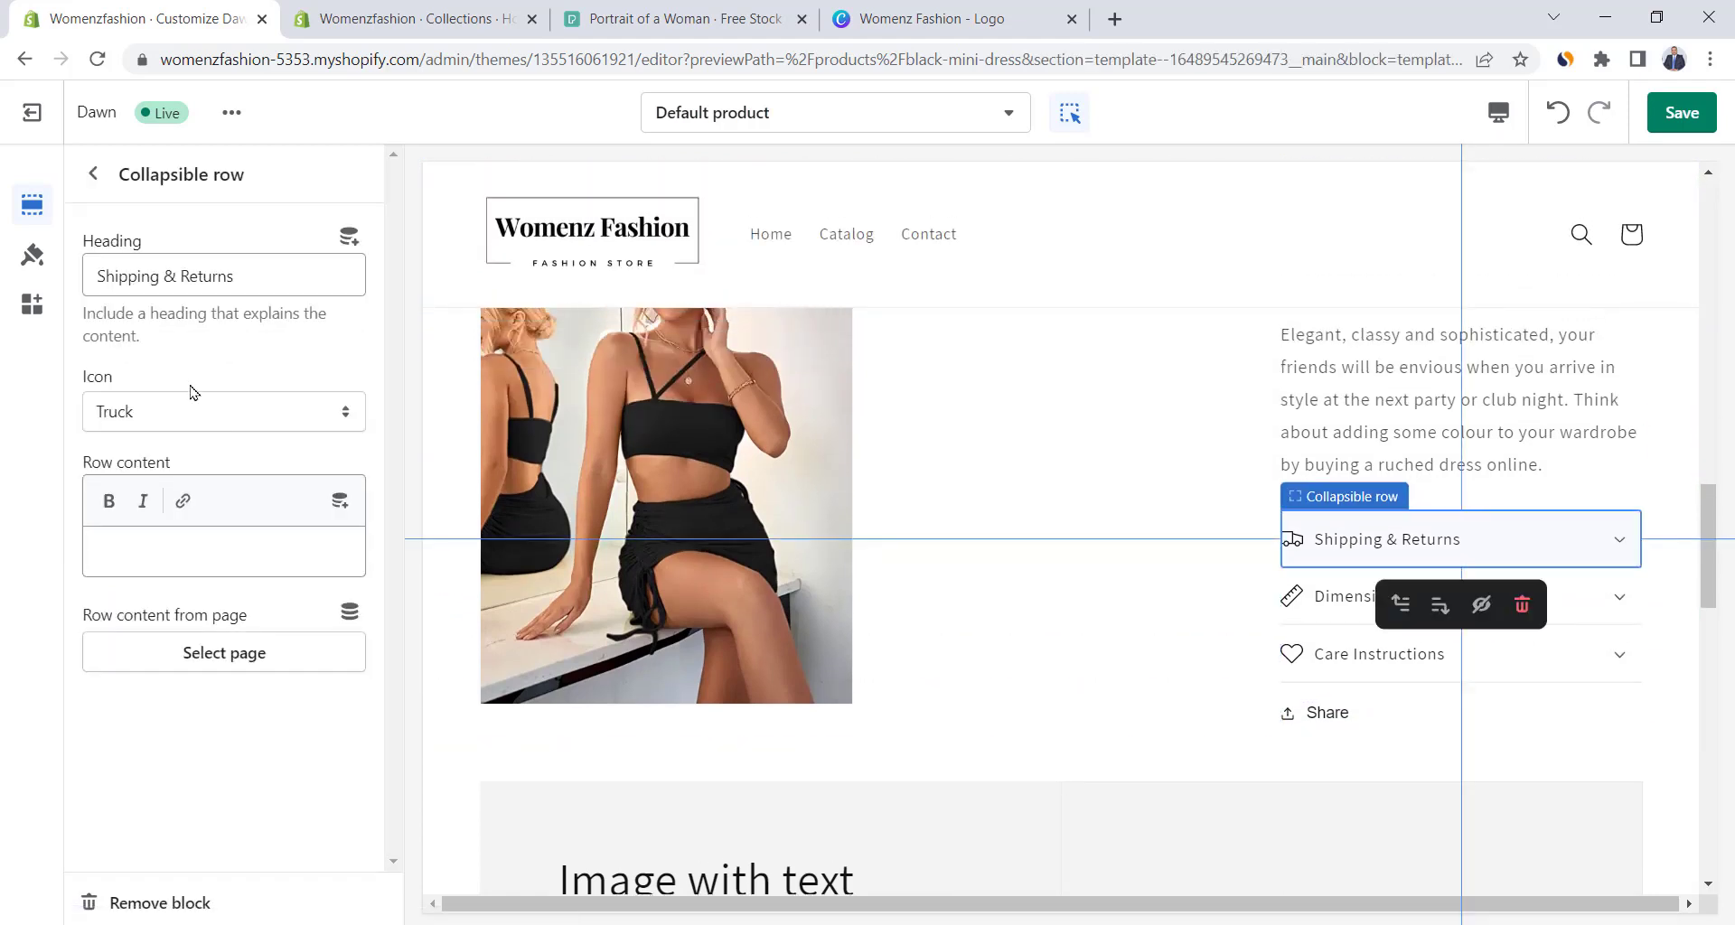
pyautogui.click(92, 176)
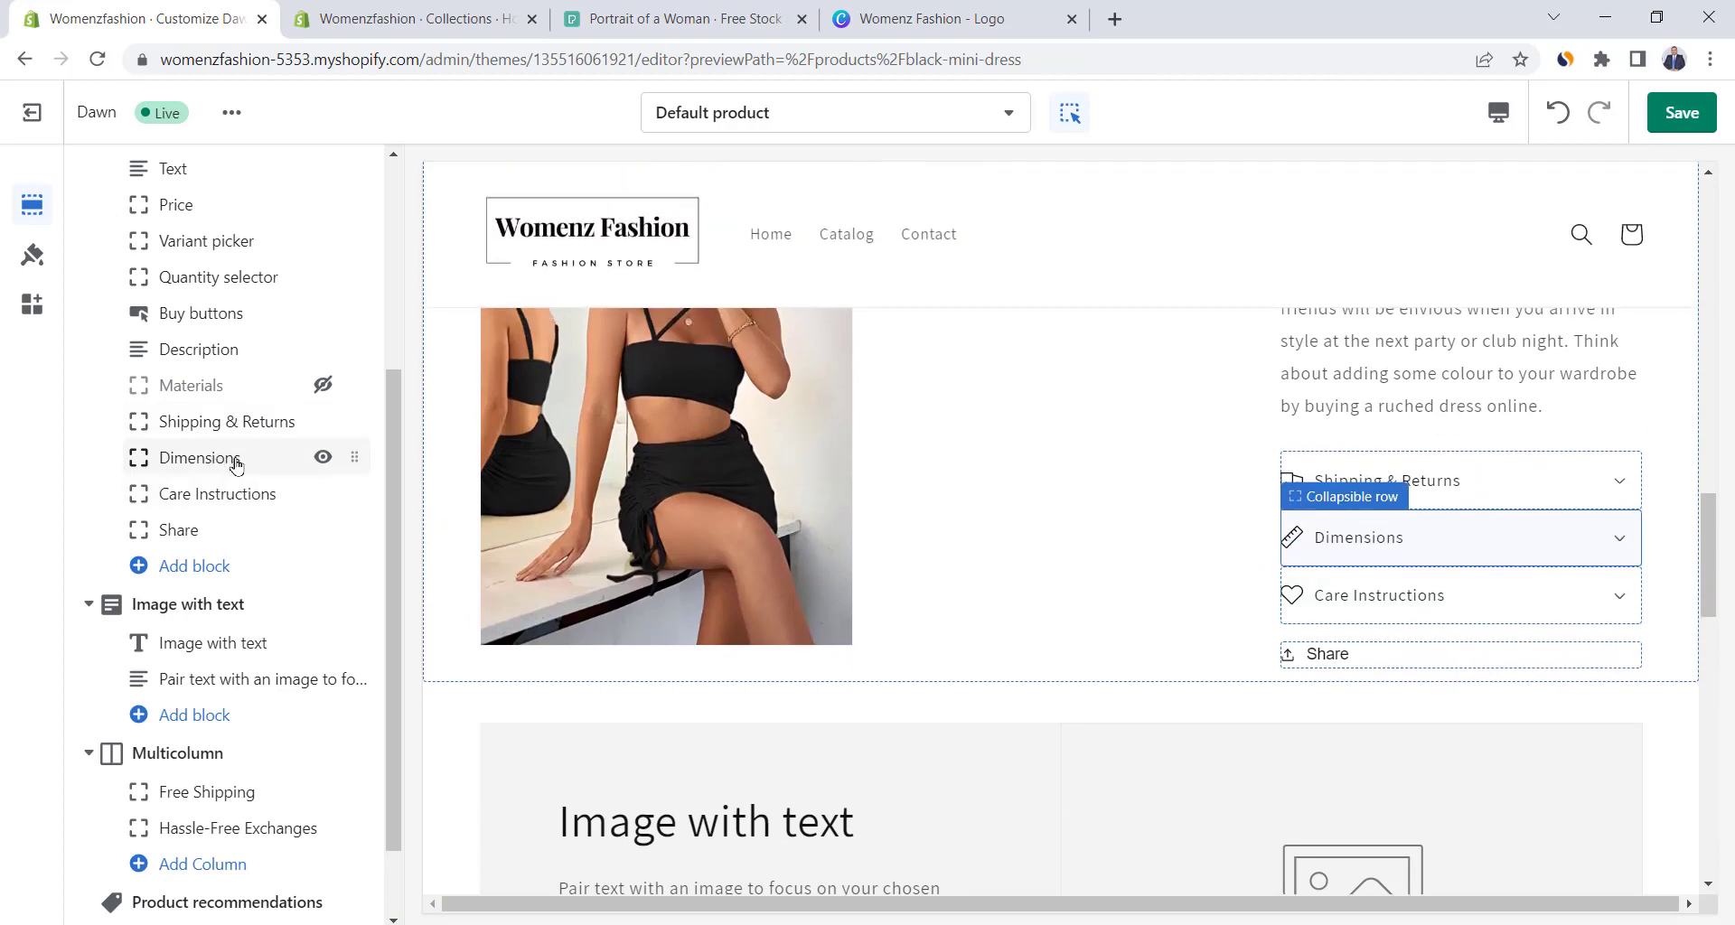
pyautogui.click(323, 457)
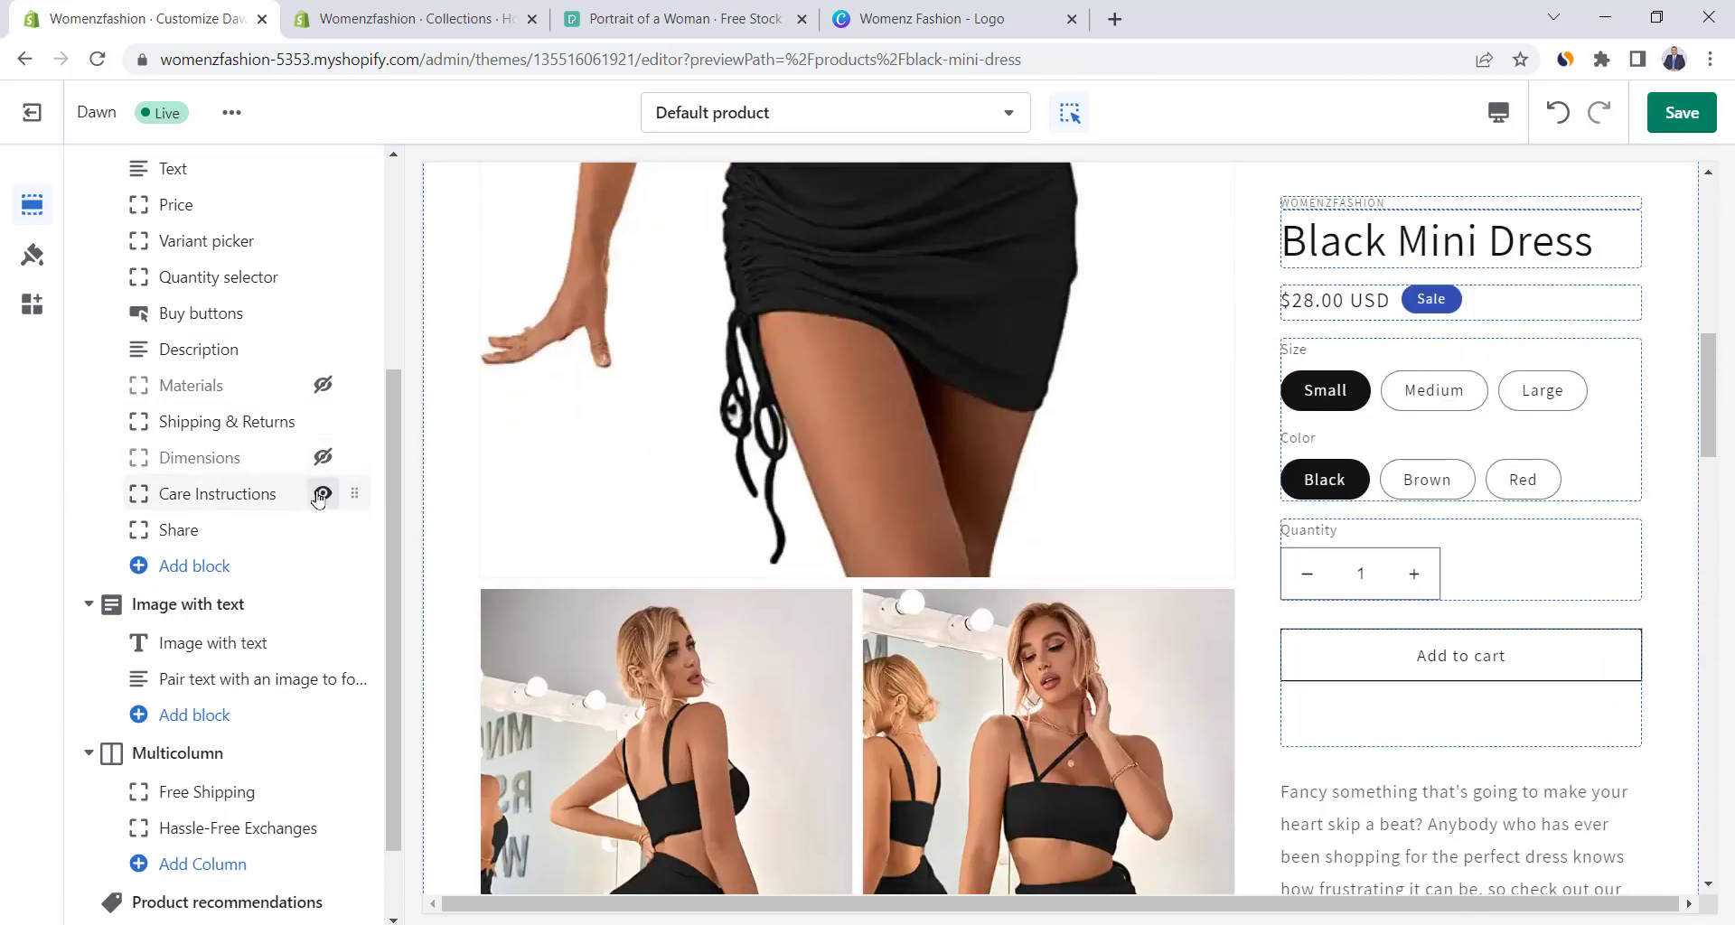
# Hide the Image with text and Multicolumn sections on the product page.
pyautogui.scroll(-8, 1421, 691)
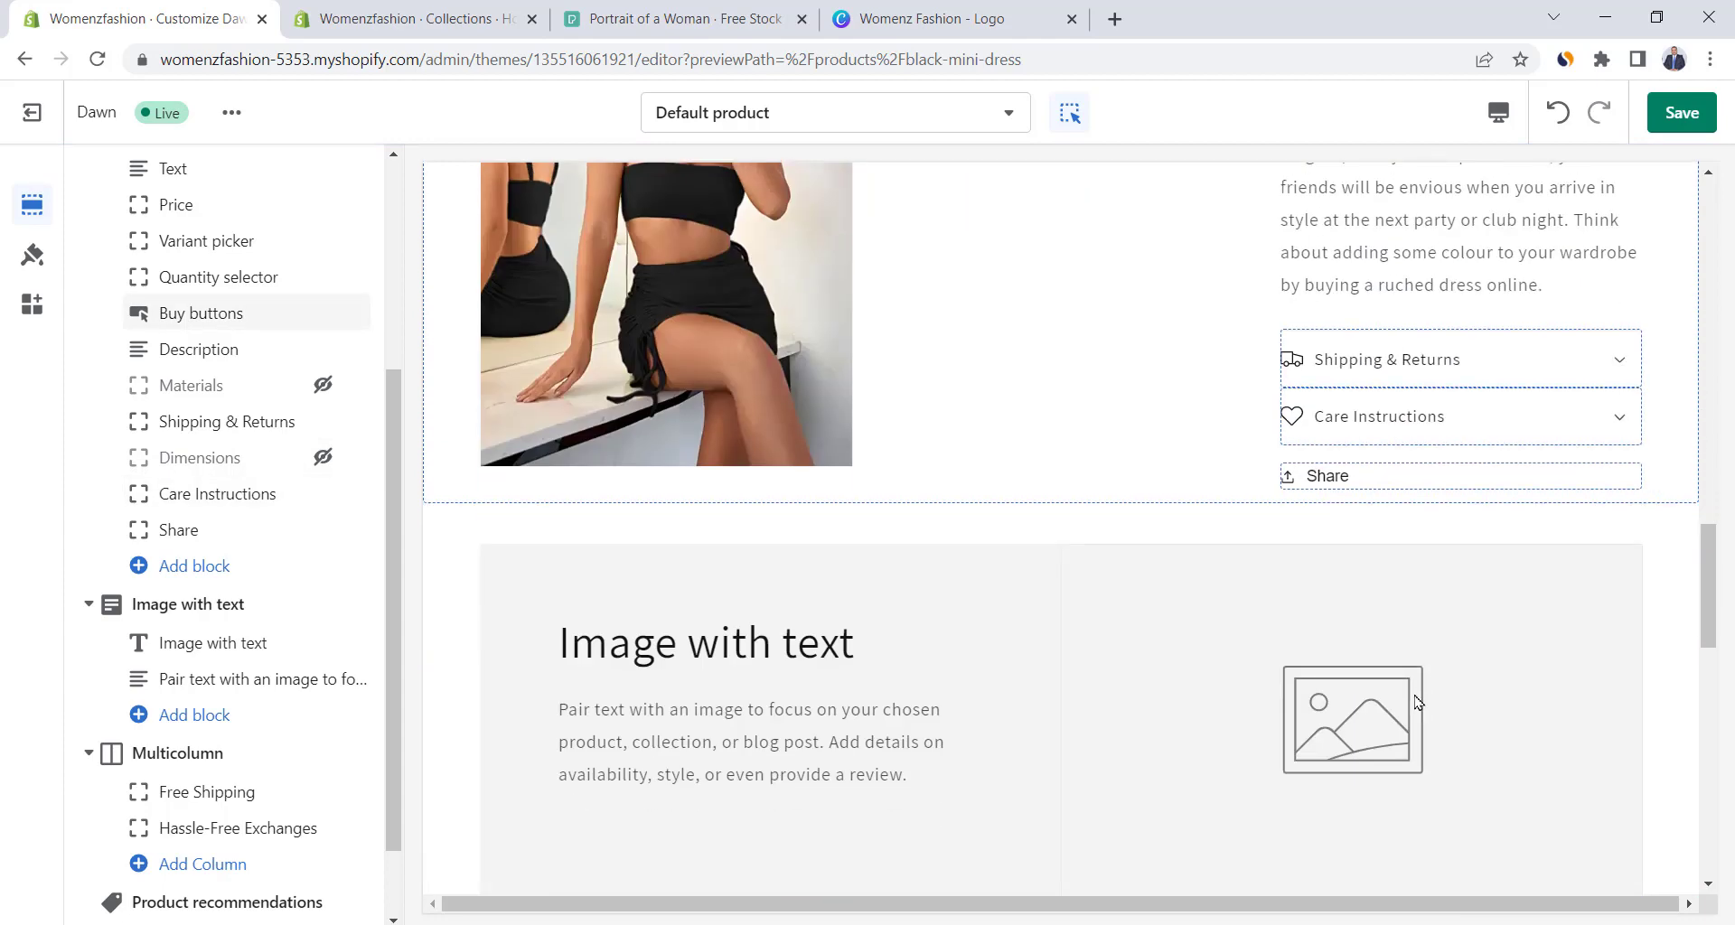
pyautogui.scroll(1, 934, 452)
pyautogui.scroll(-4, 935, 454)
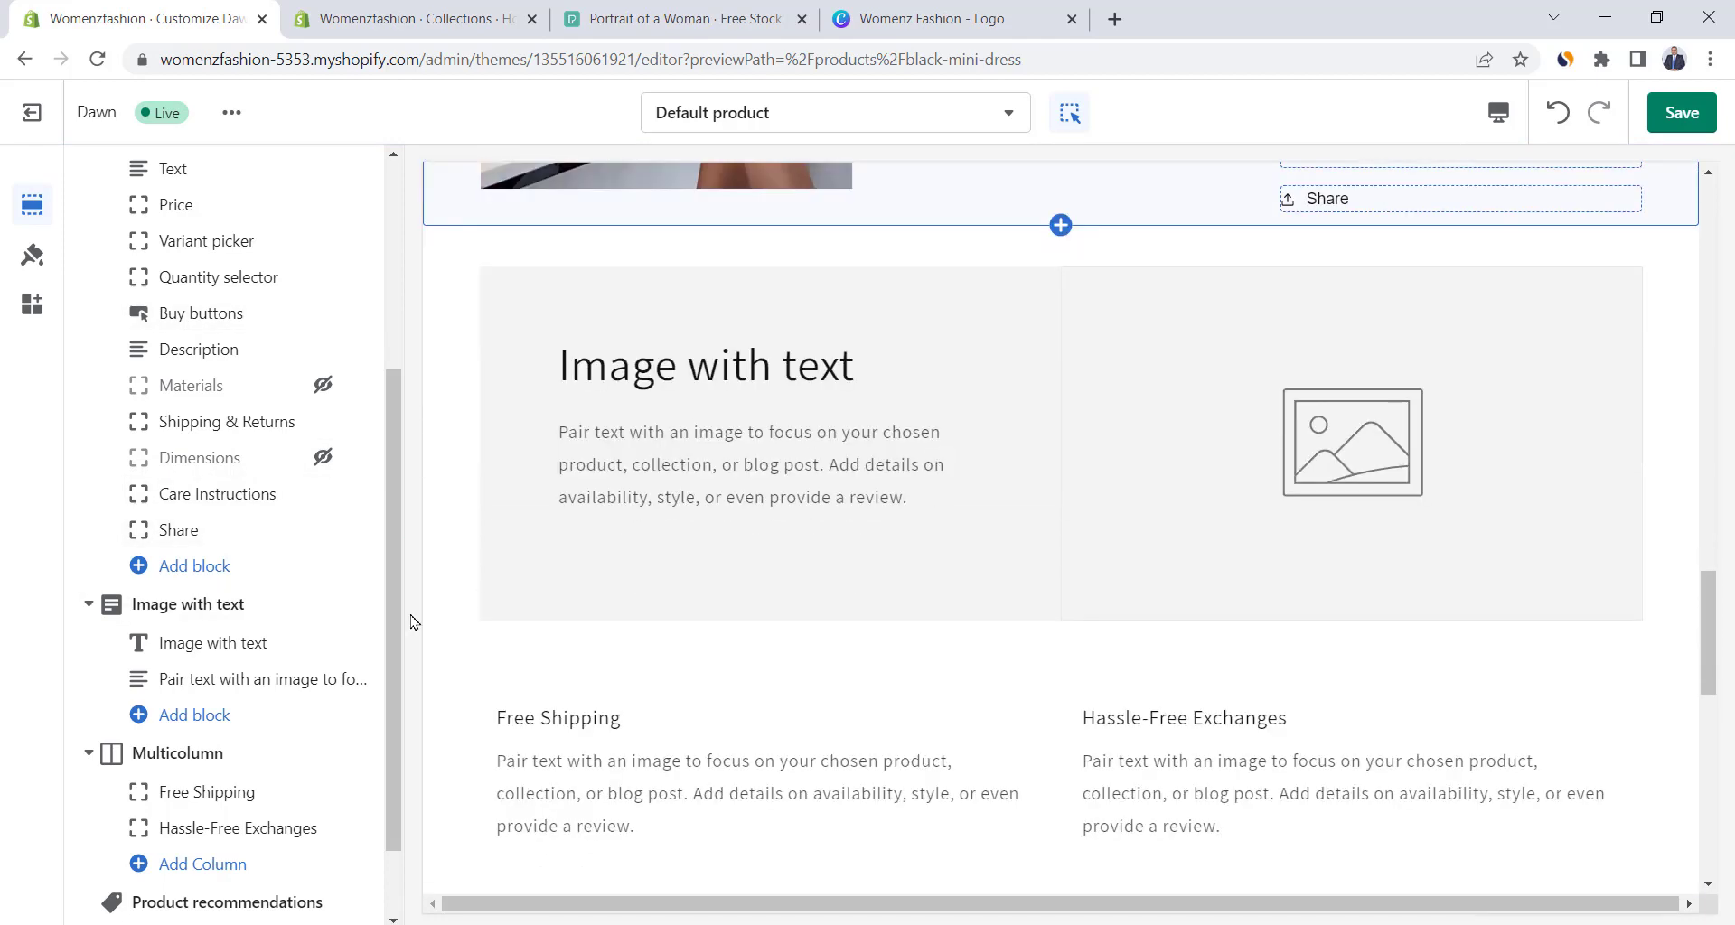
pyautogui.click(323, 605)
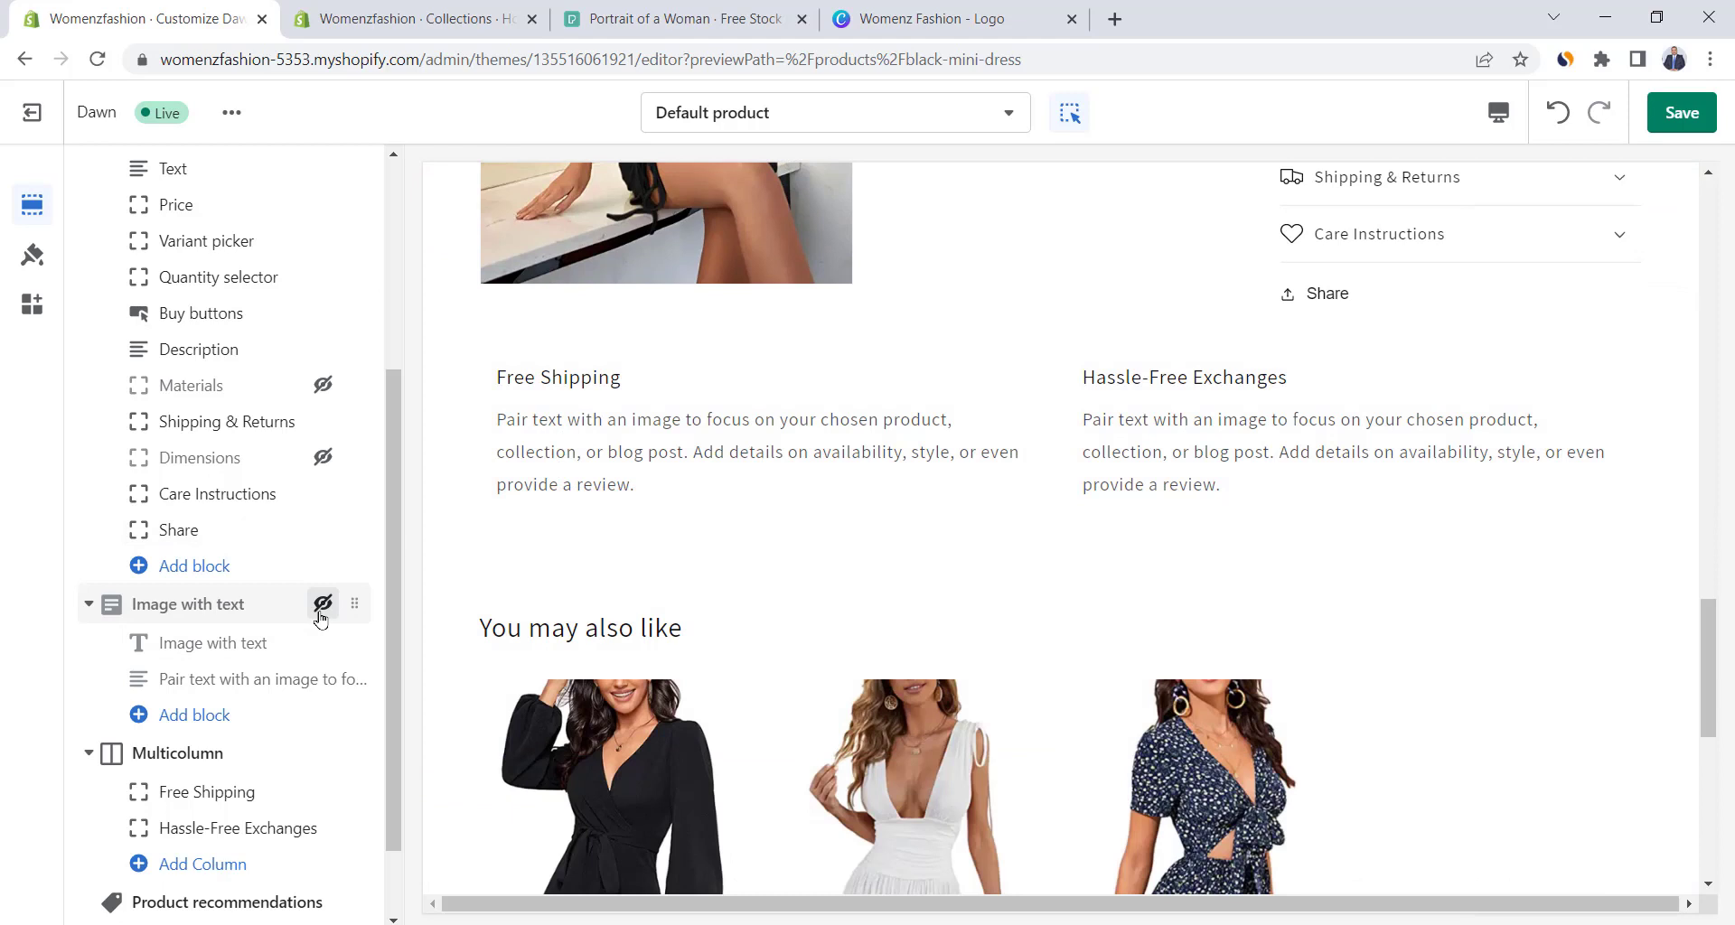
pyautogui.scroll(-2, 321, 619)
pyautogui.click(322, 651)
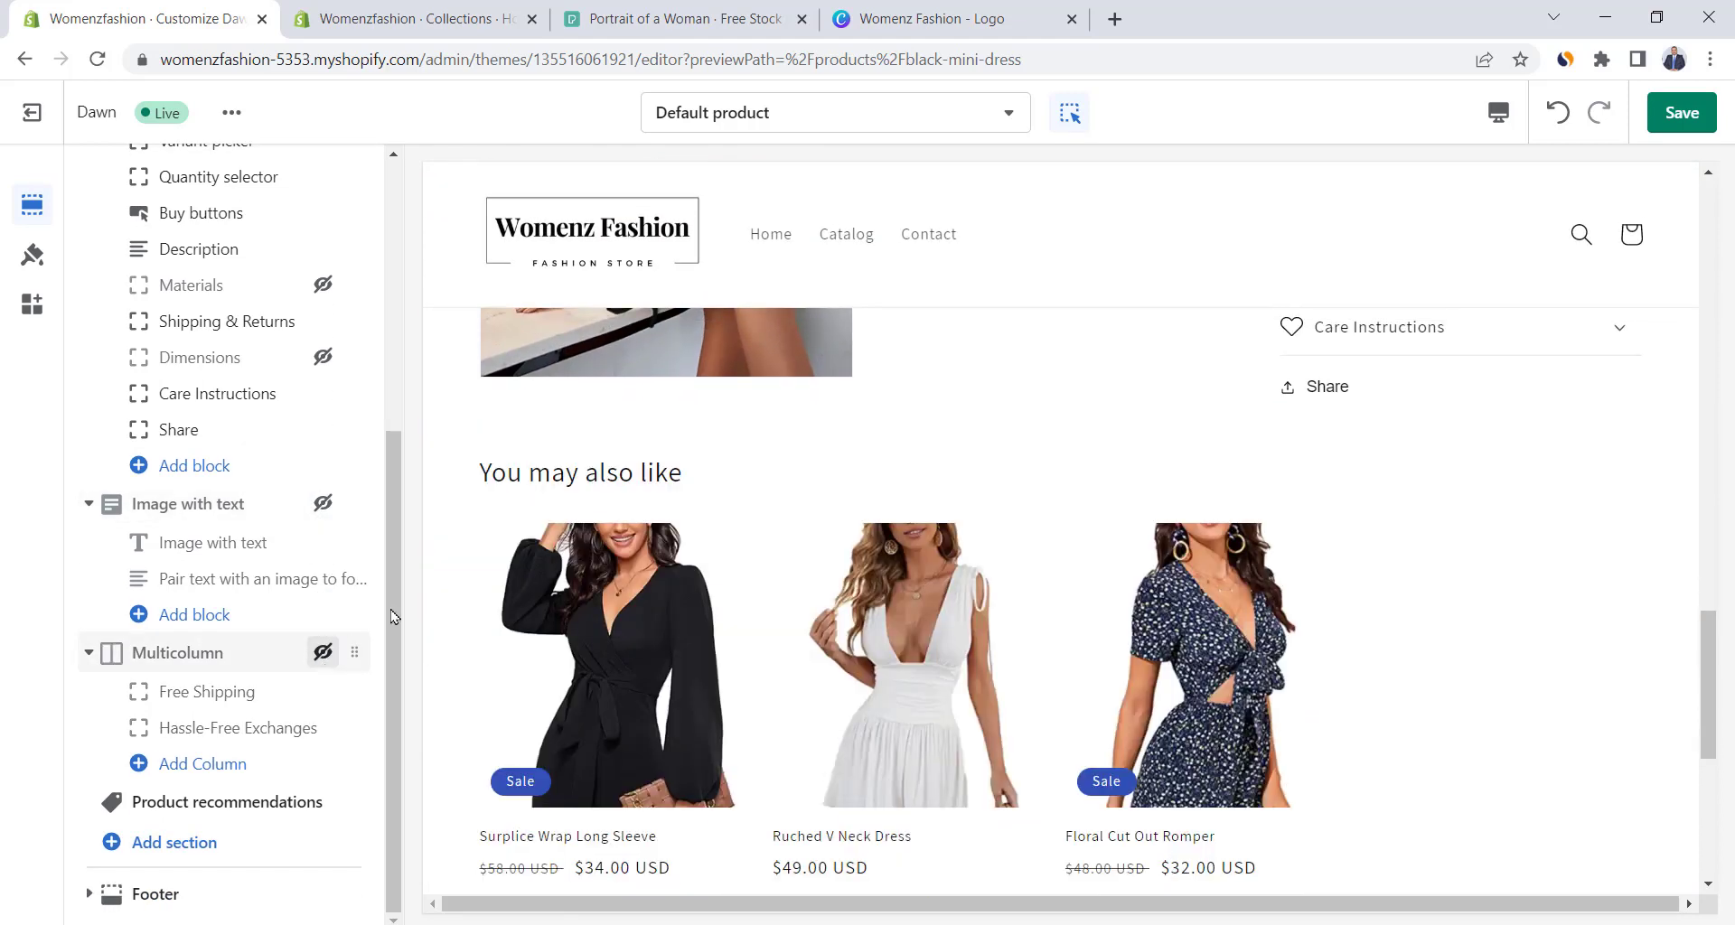
# Review the product page from its recommendations up to the header and save the theme changes.
pyautogui.scroll(-1, 781, 467)
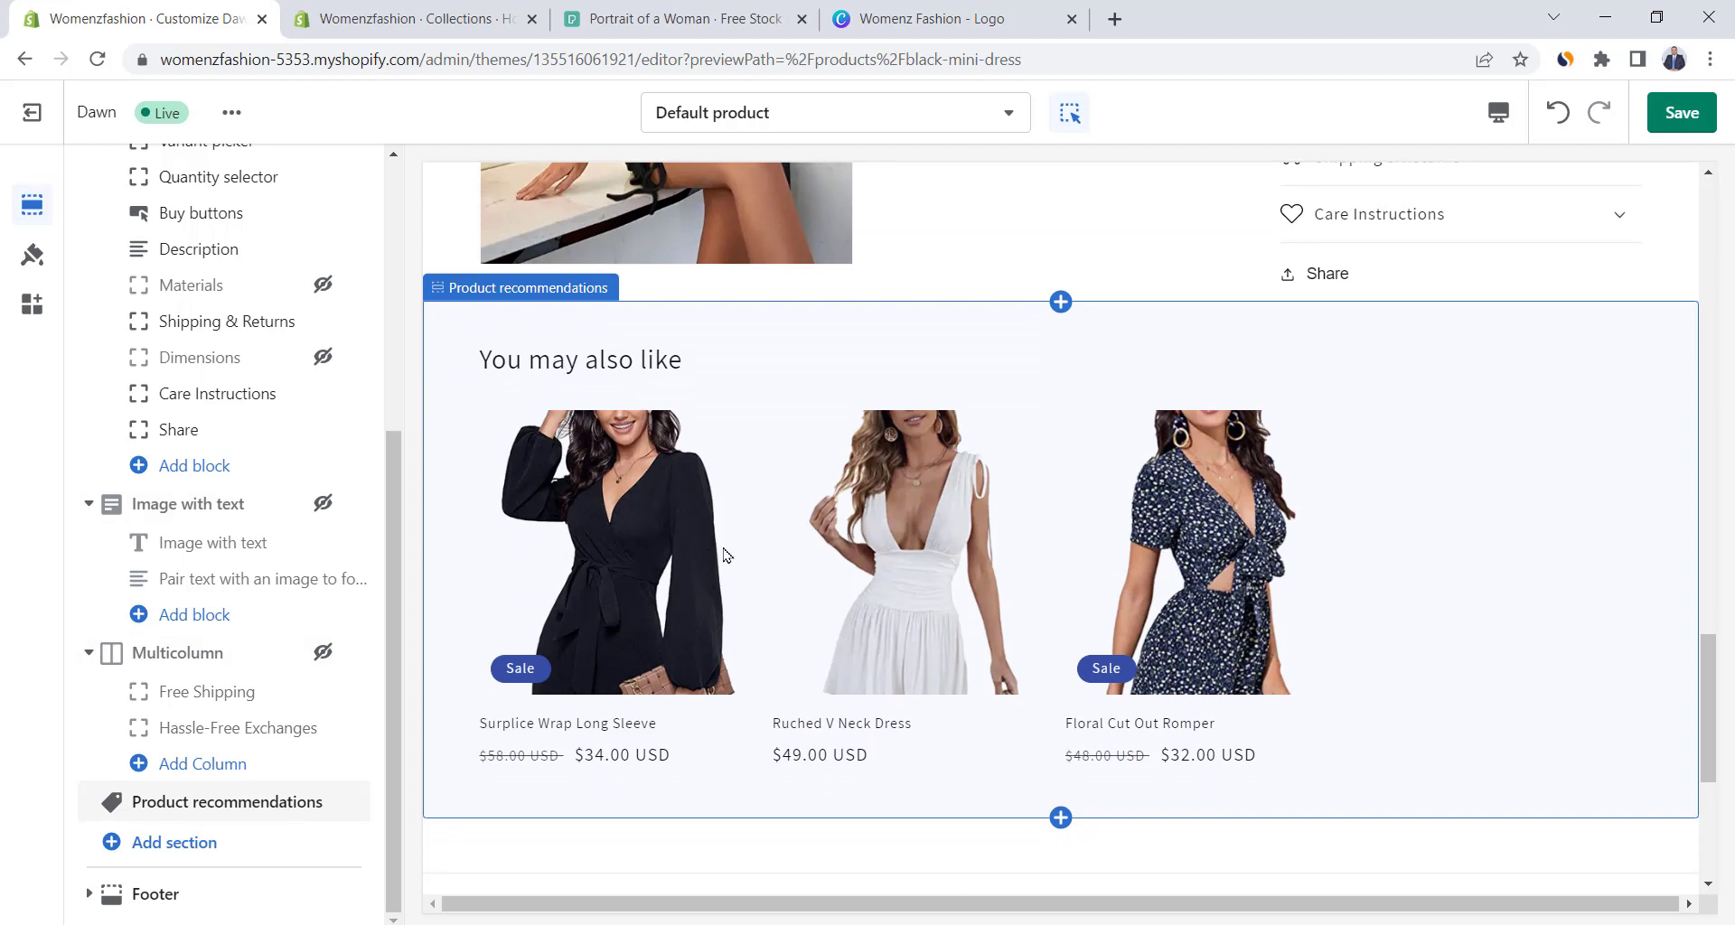
pyautogui.scroll(10, 724, 554)
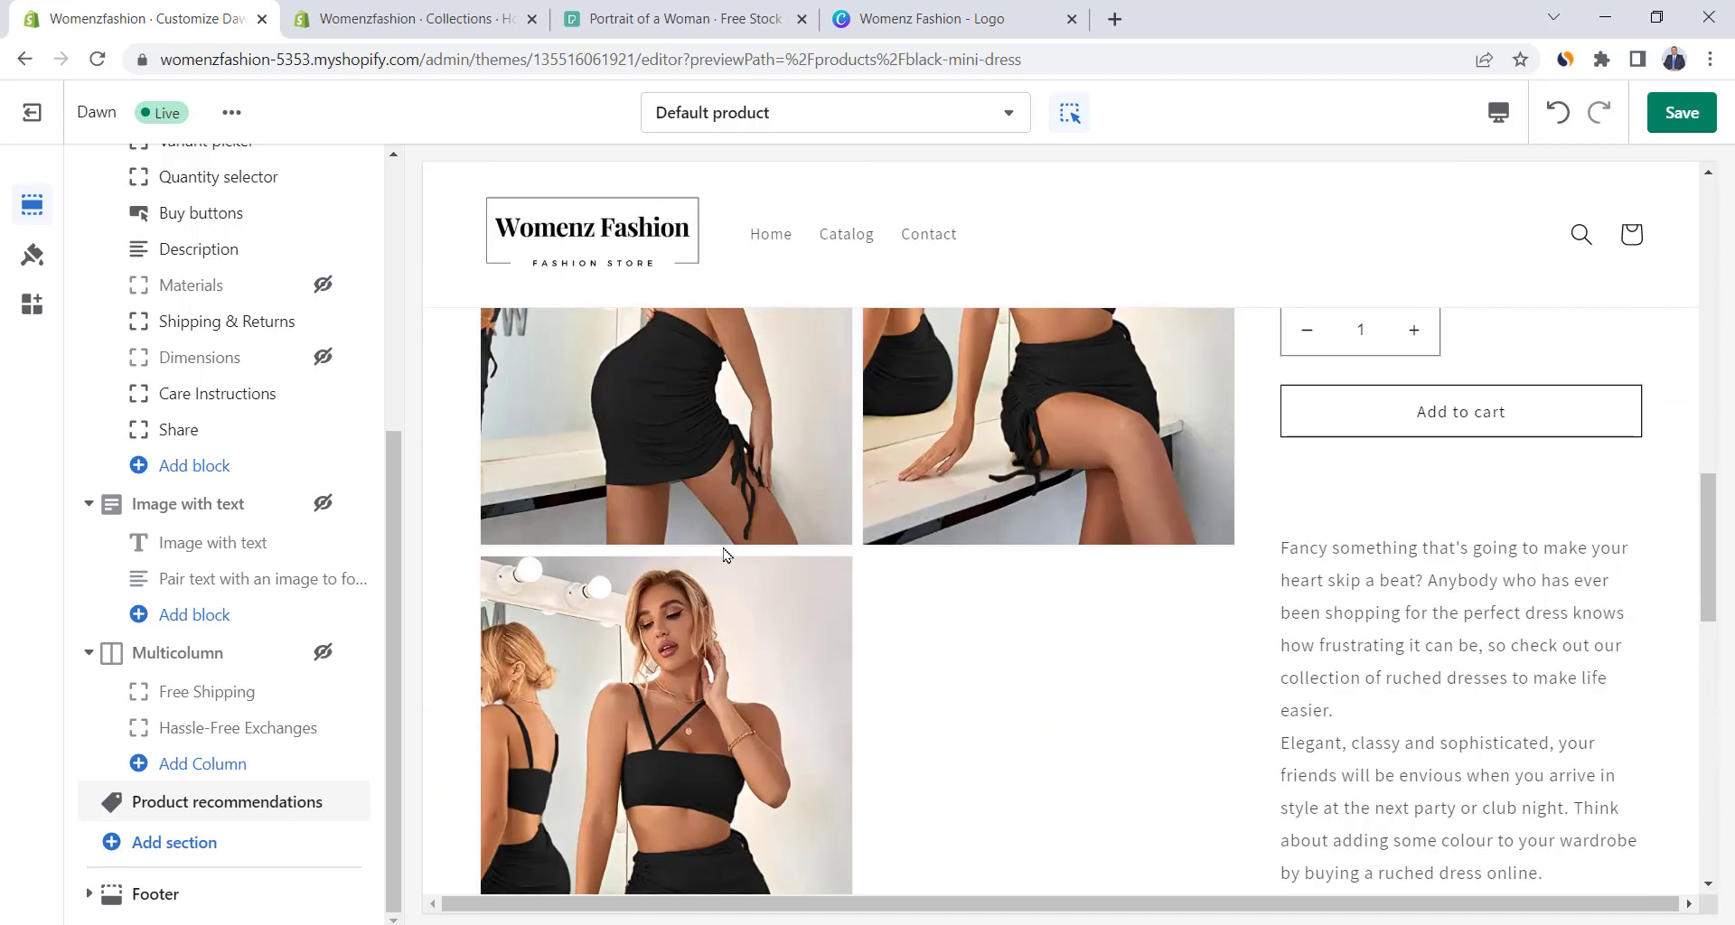
pyautogui.scroll(3, 723, 554)
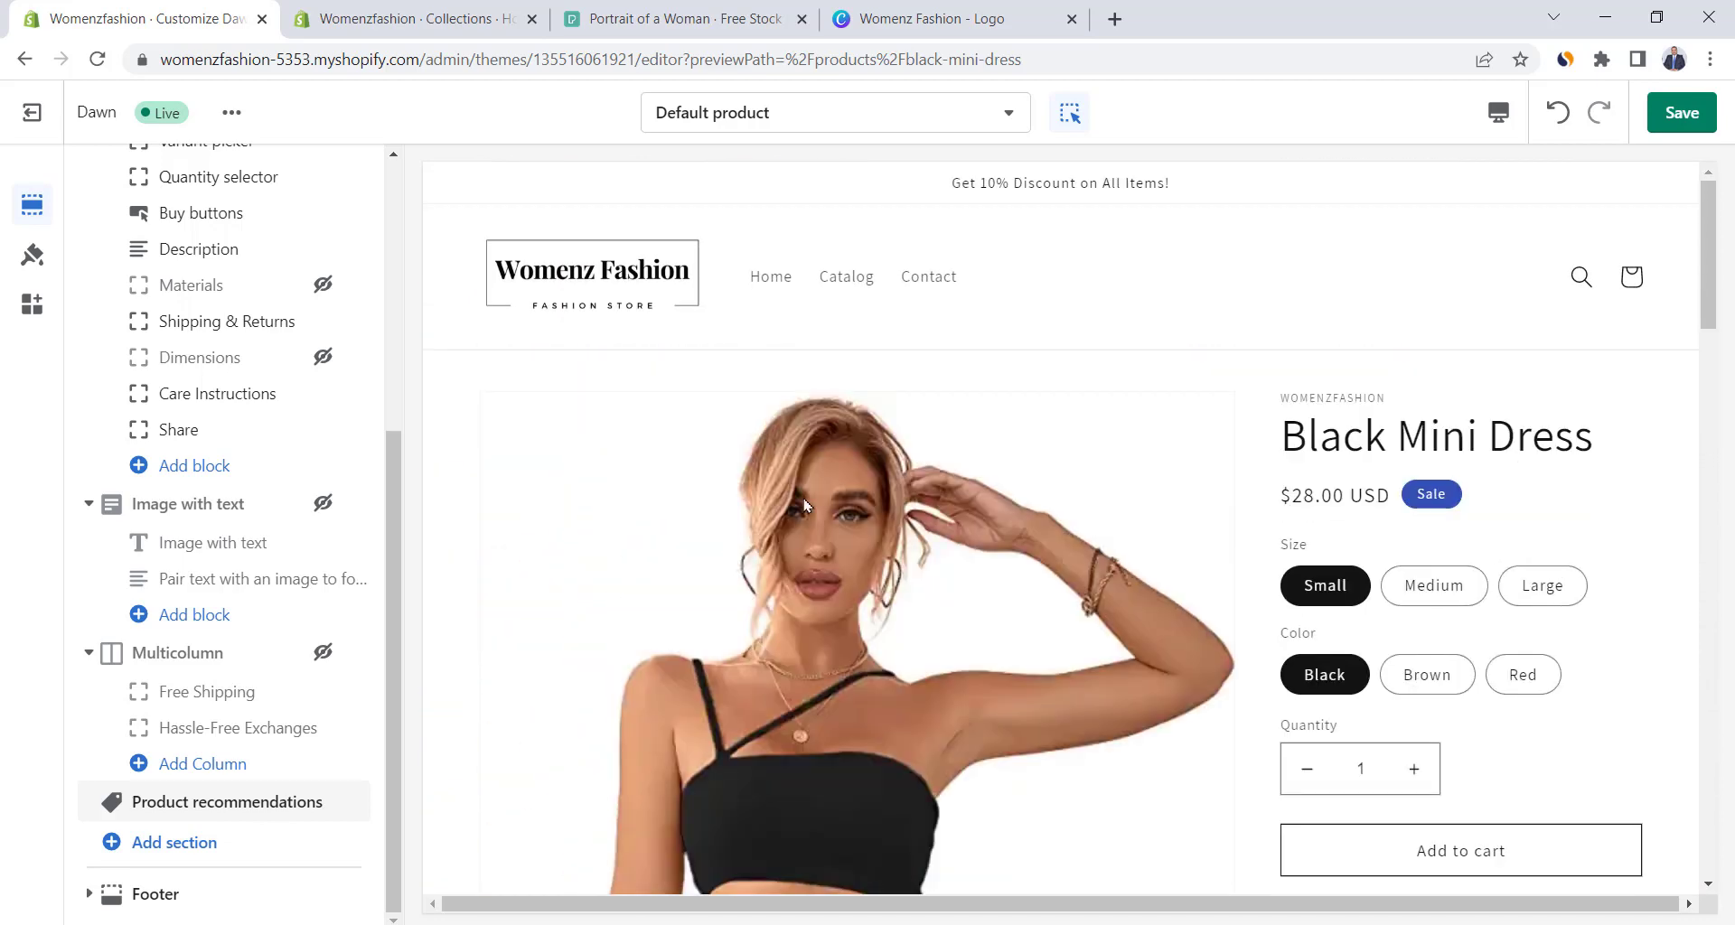
pyautogui.click(1680, 112)
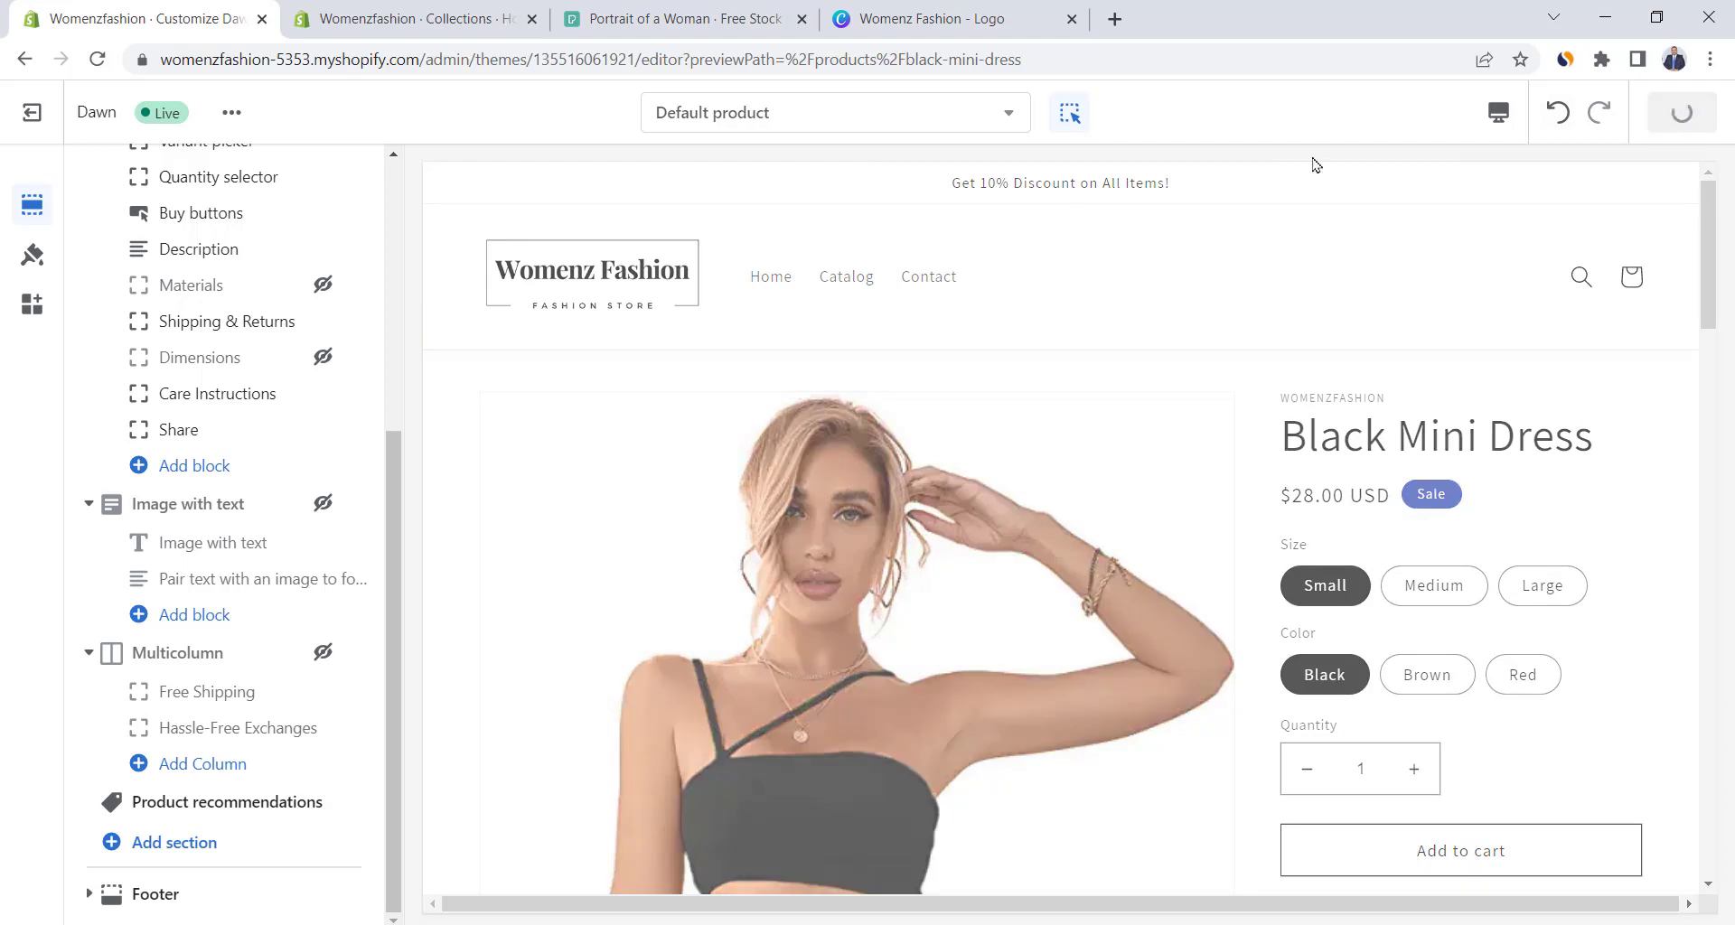
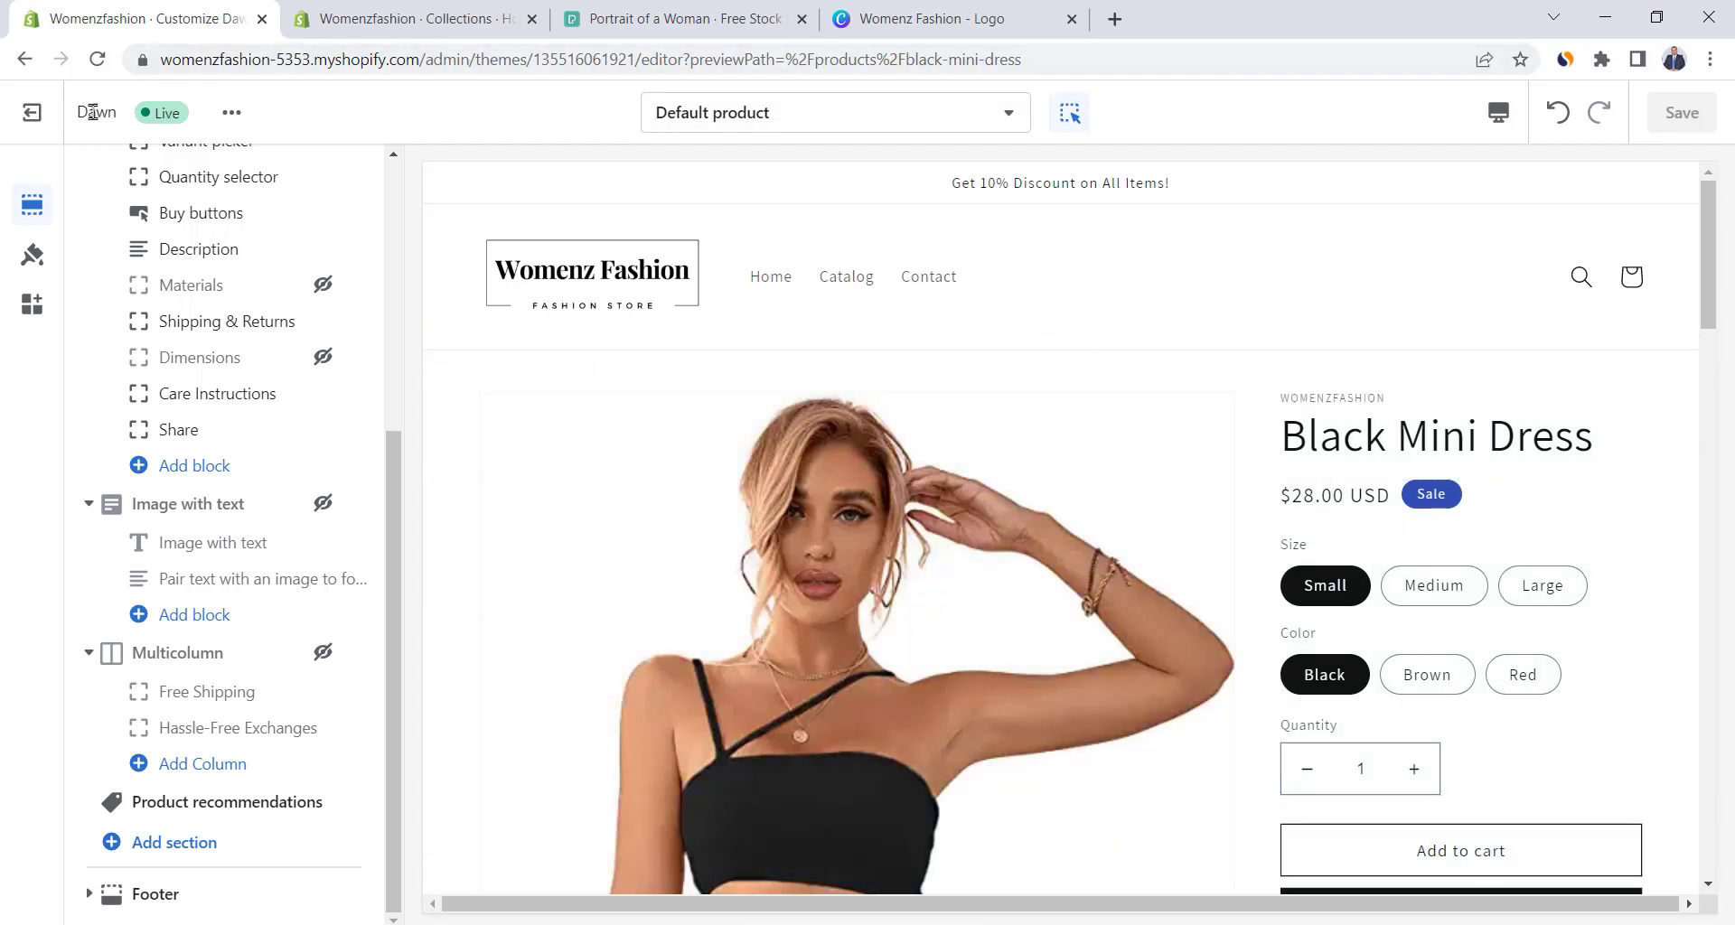
# Exit the theme editor, open the live online store and review its home page from the banner to the footer.
pyautogui.click(36, 119)
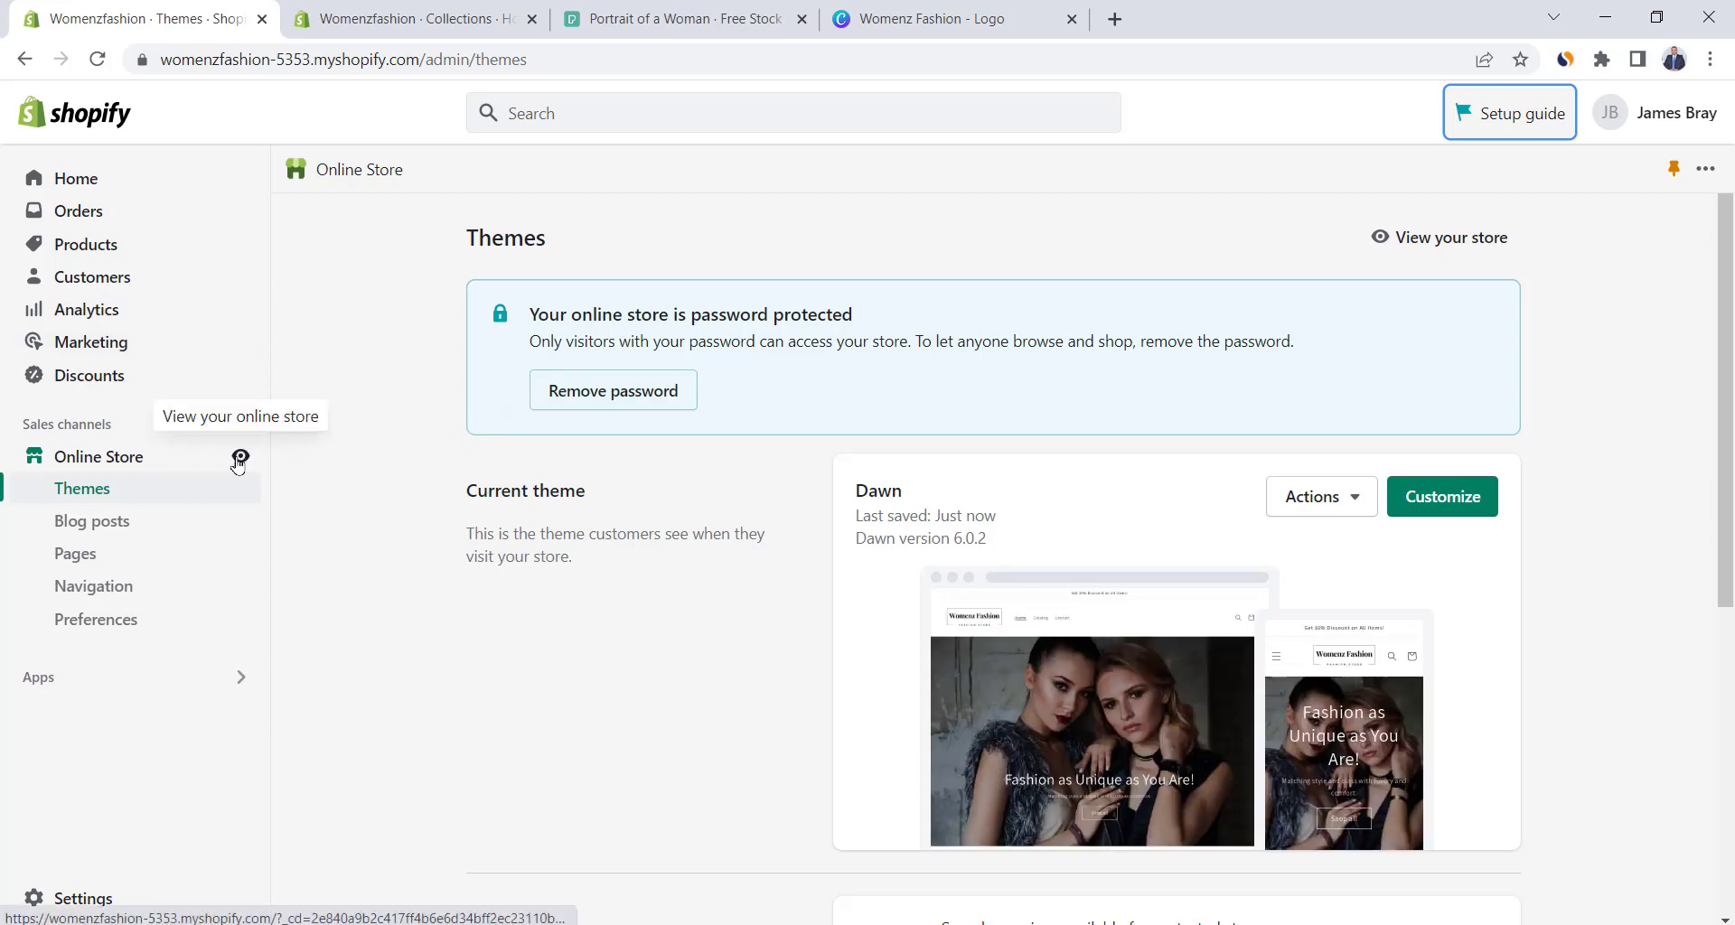
pyautogui.click(240, 462)
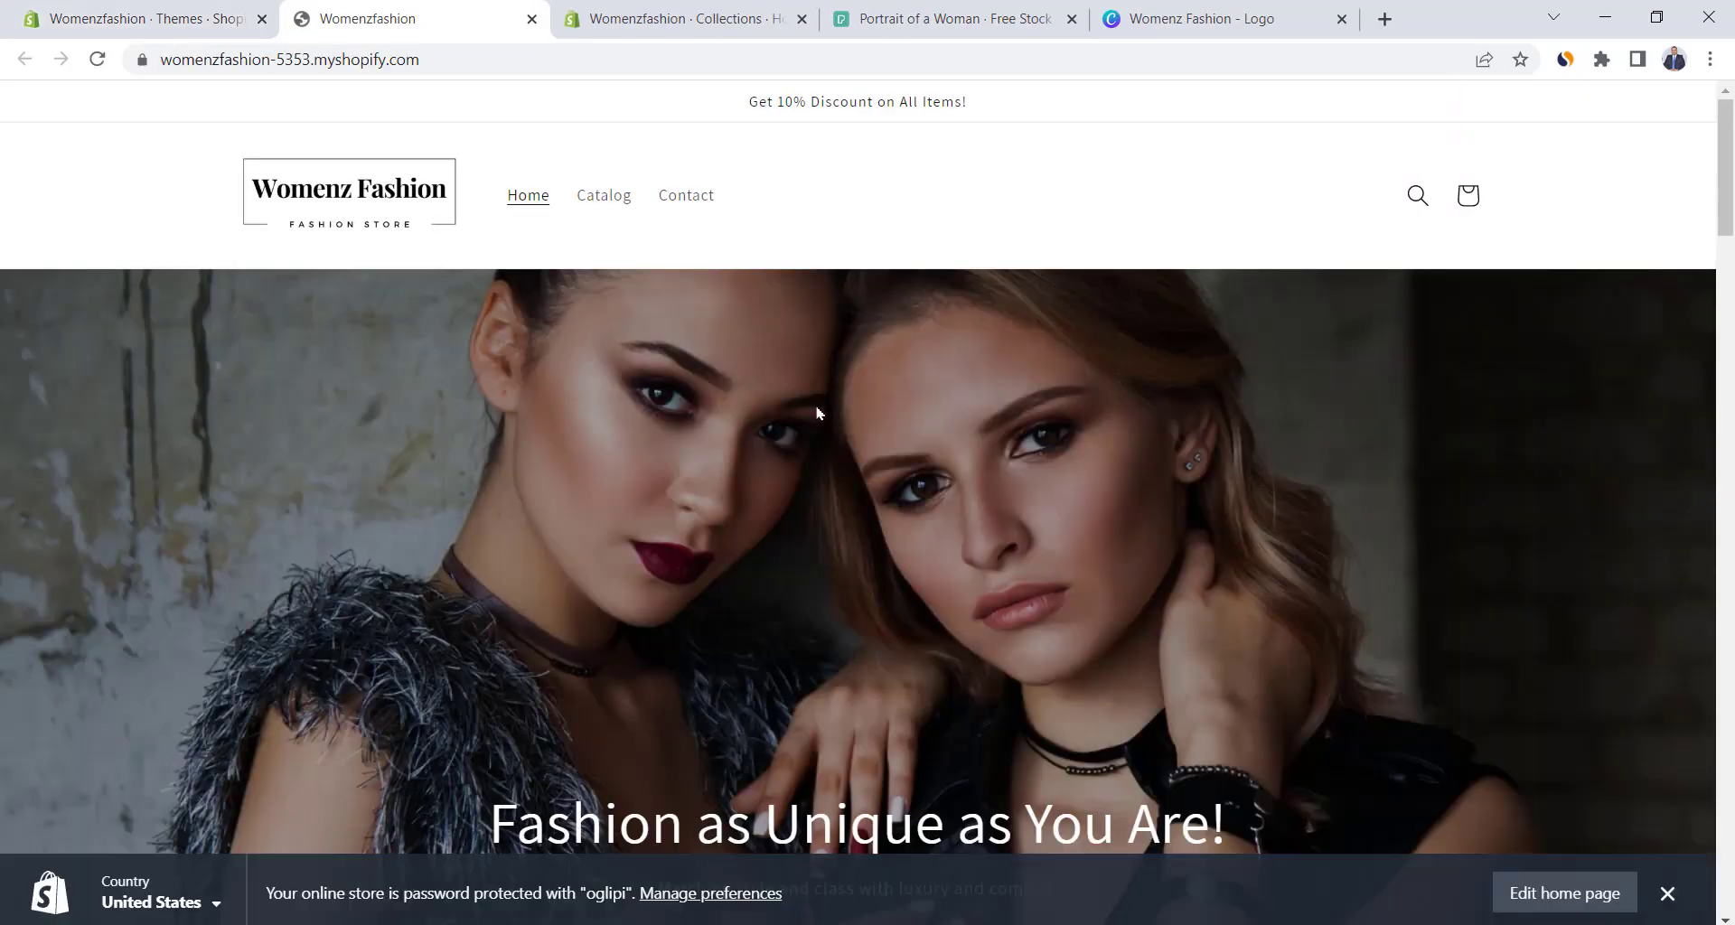
pyautogui.scroll(-4, 818, 413)
pyautogui.scroll(-5, 818, 413)
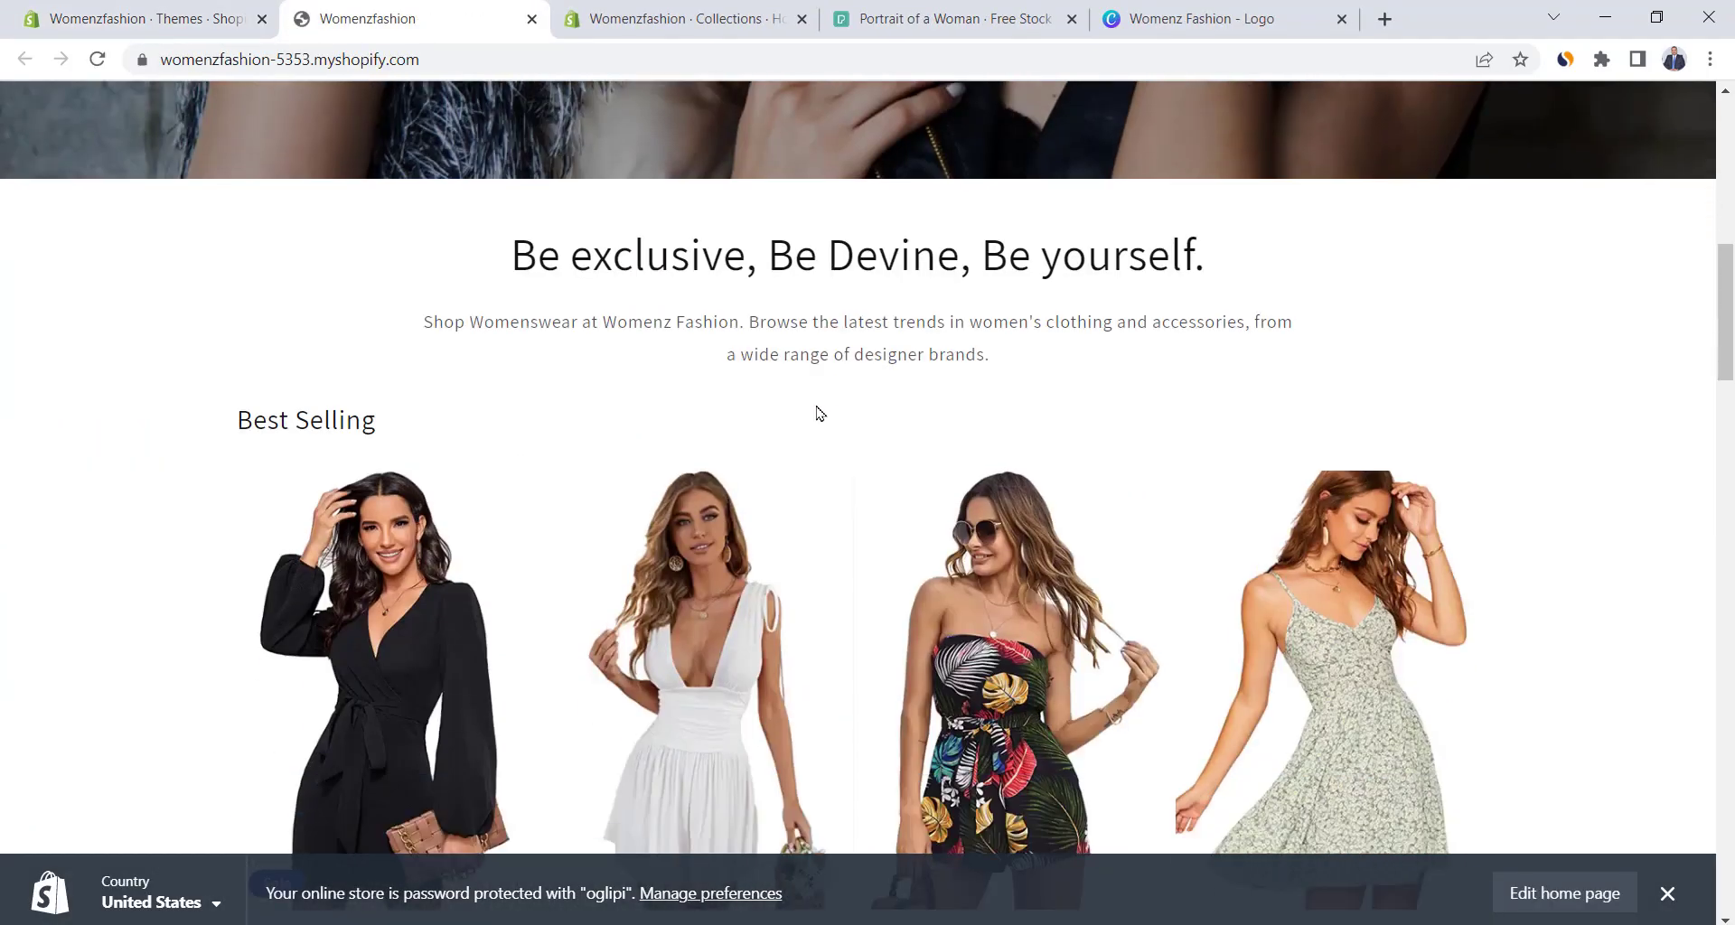
pyautogui.scroll(-13, 819, 413)
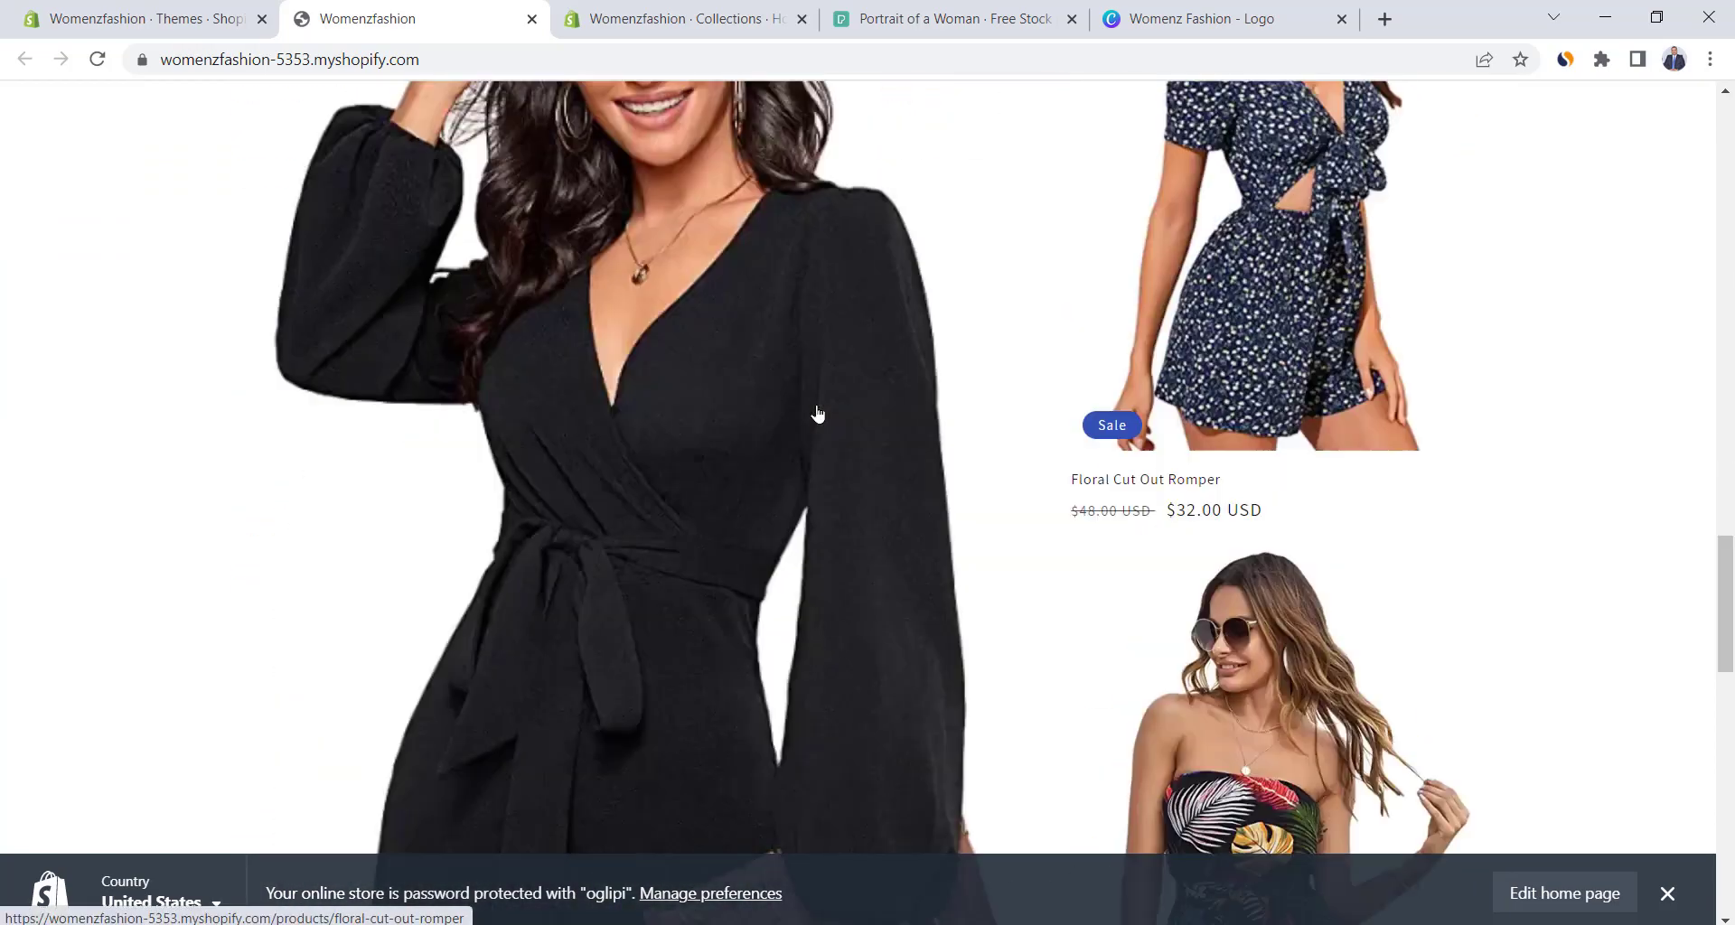
pyautogui.scroll(-15, 818, 413)
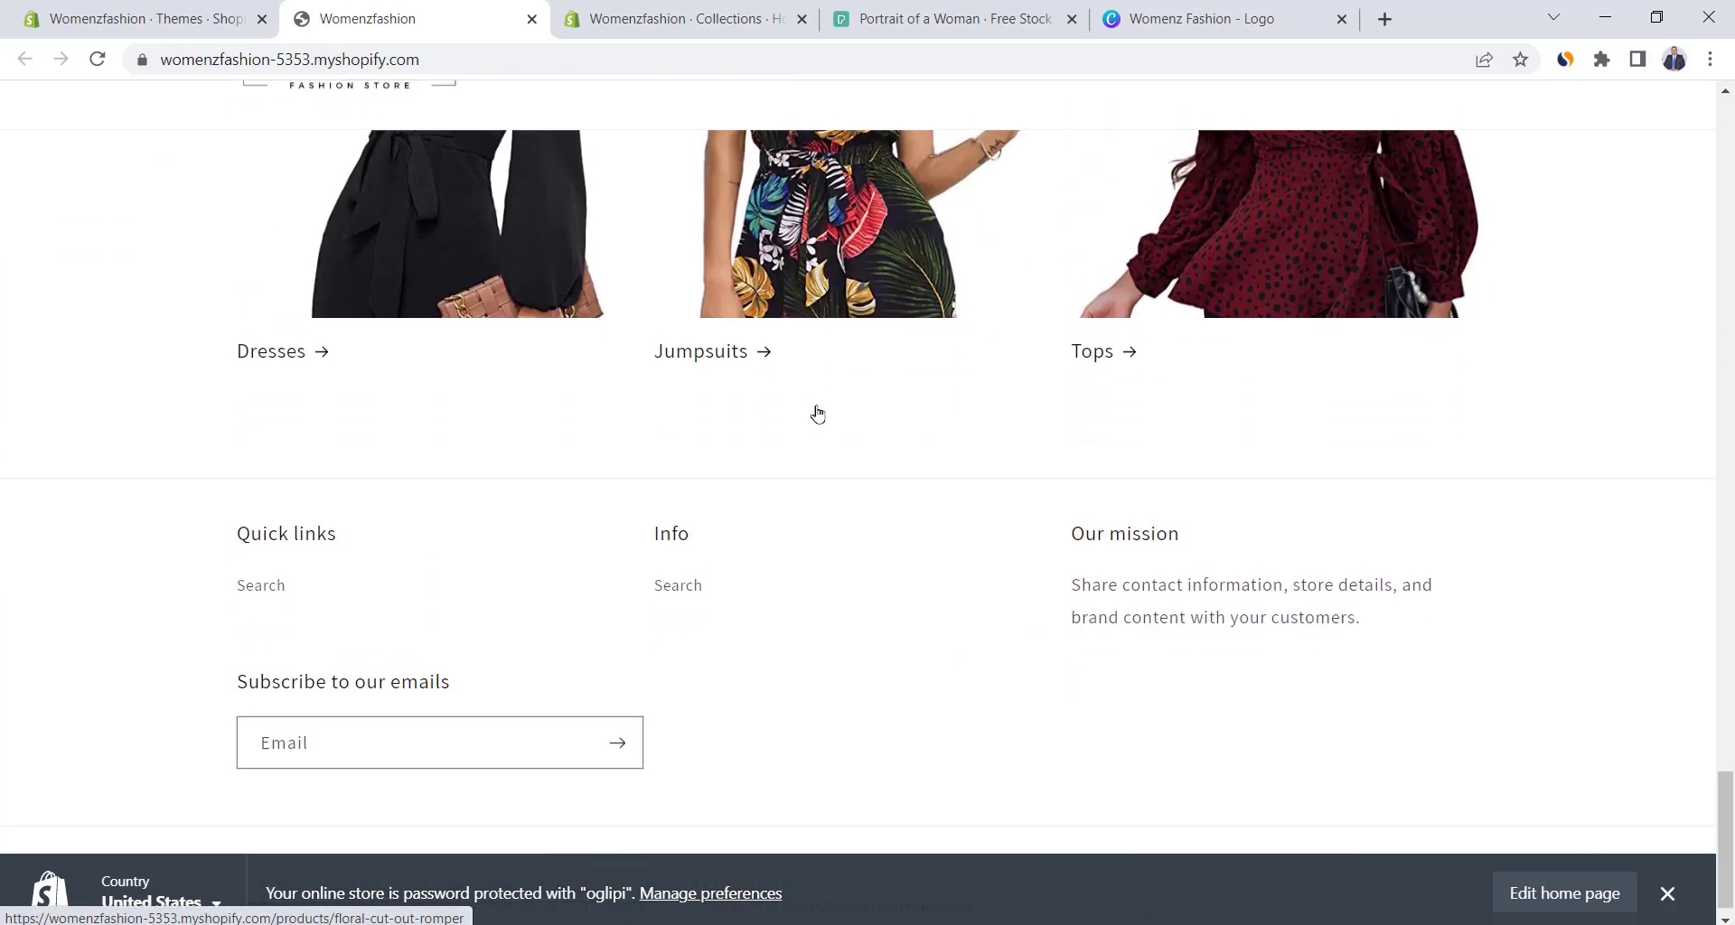
pyautogui.scroll(20, 817, 414)
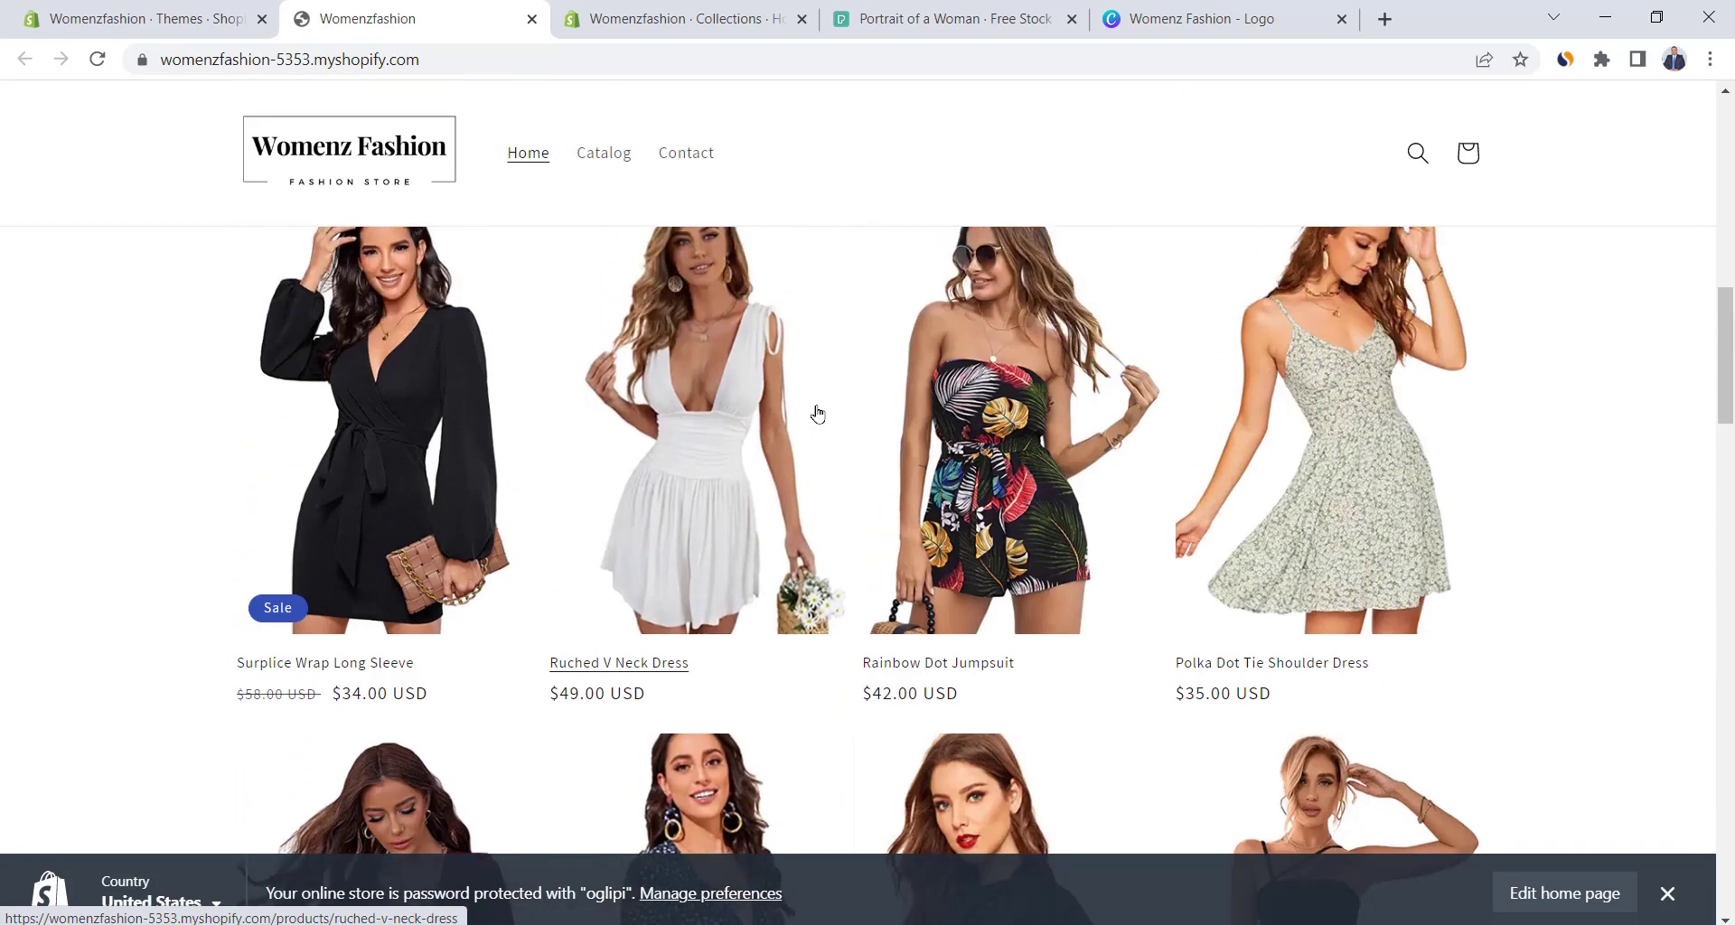
pyautogui.scroll(10, 818, 414)
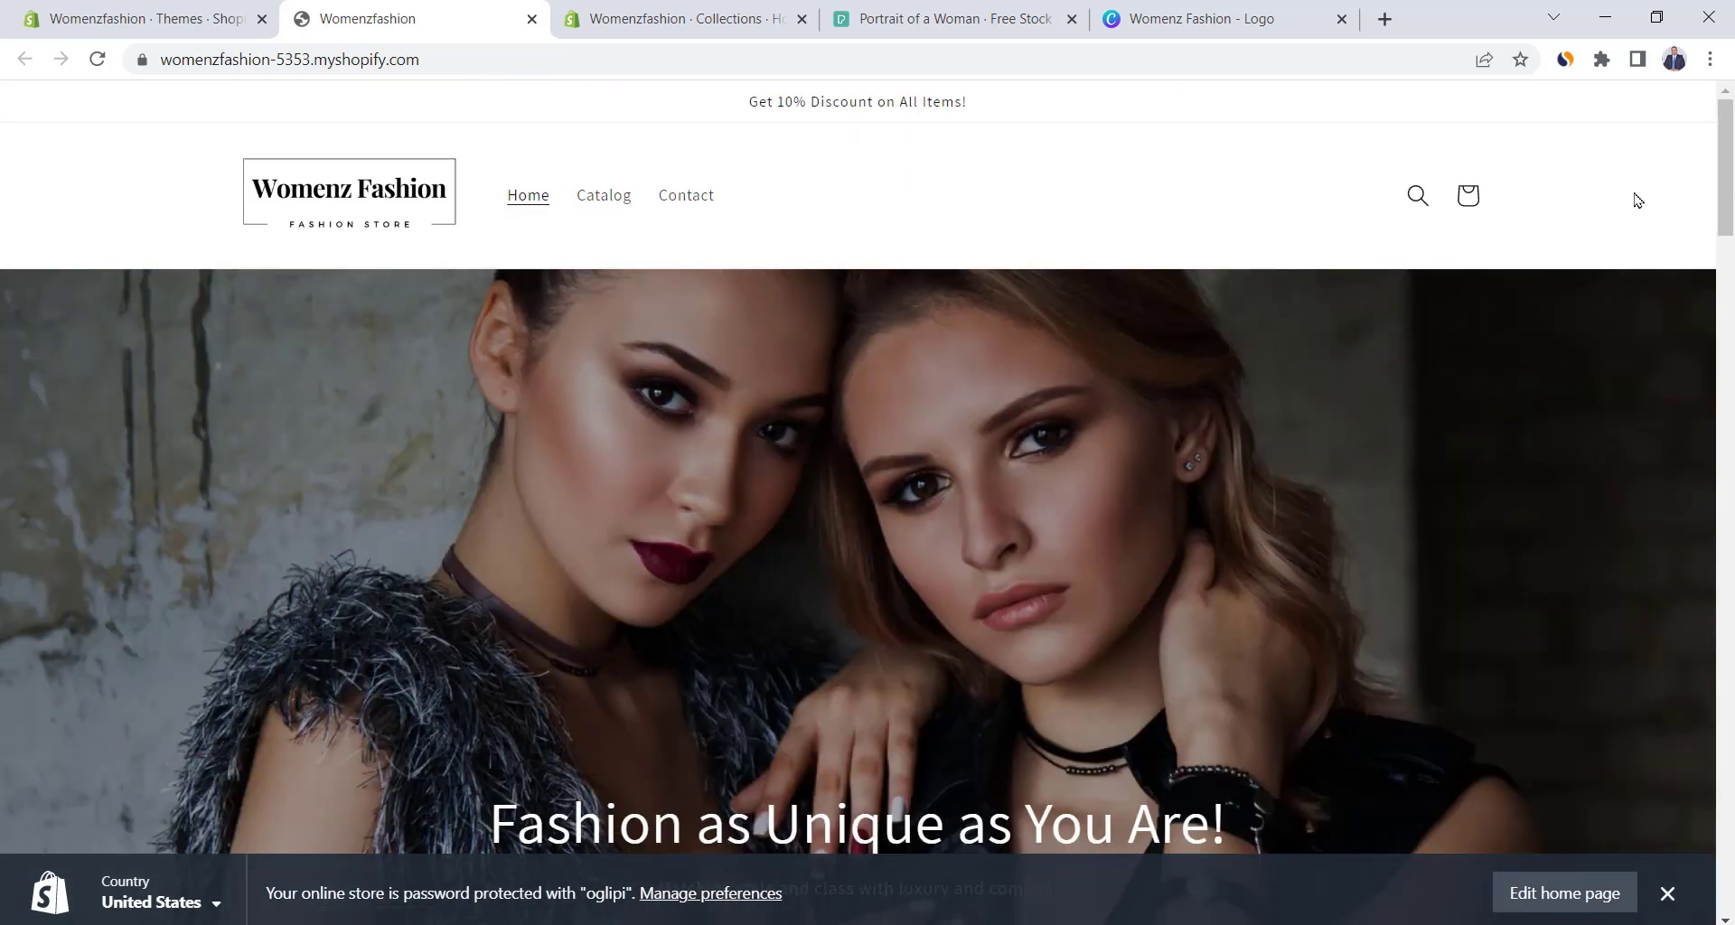
pyautogui.moveTo(1725, 194); pyautogui.dragTo(1725, 870)
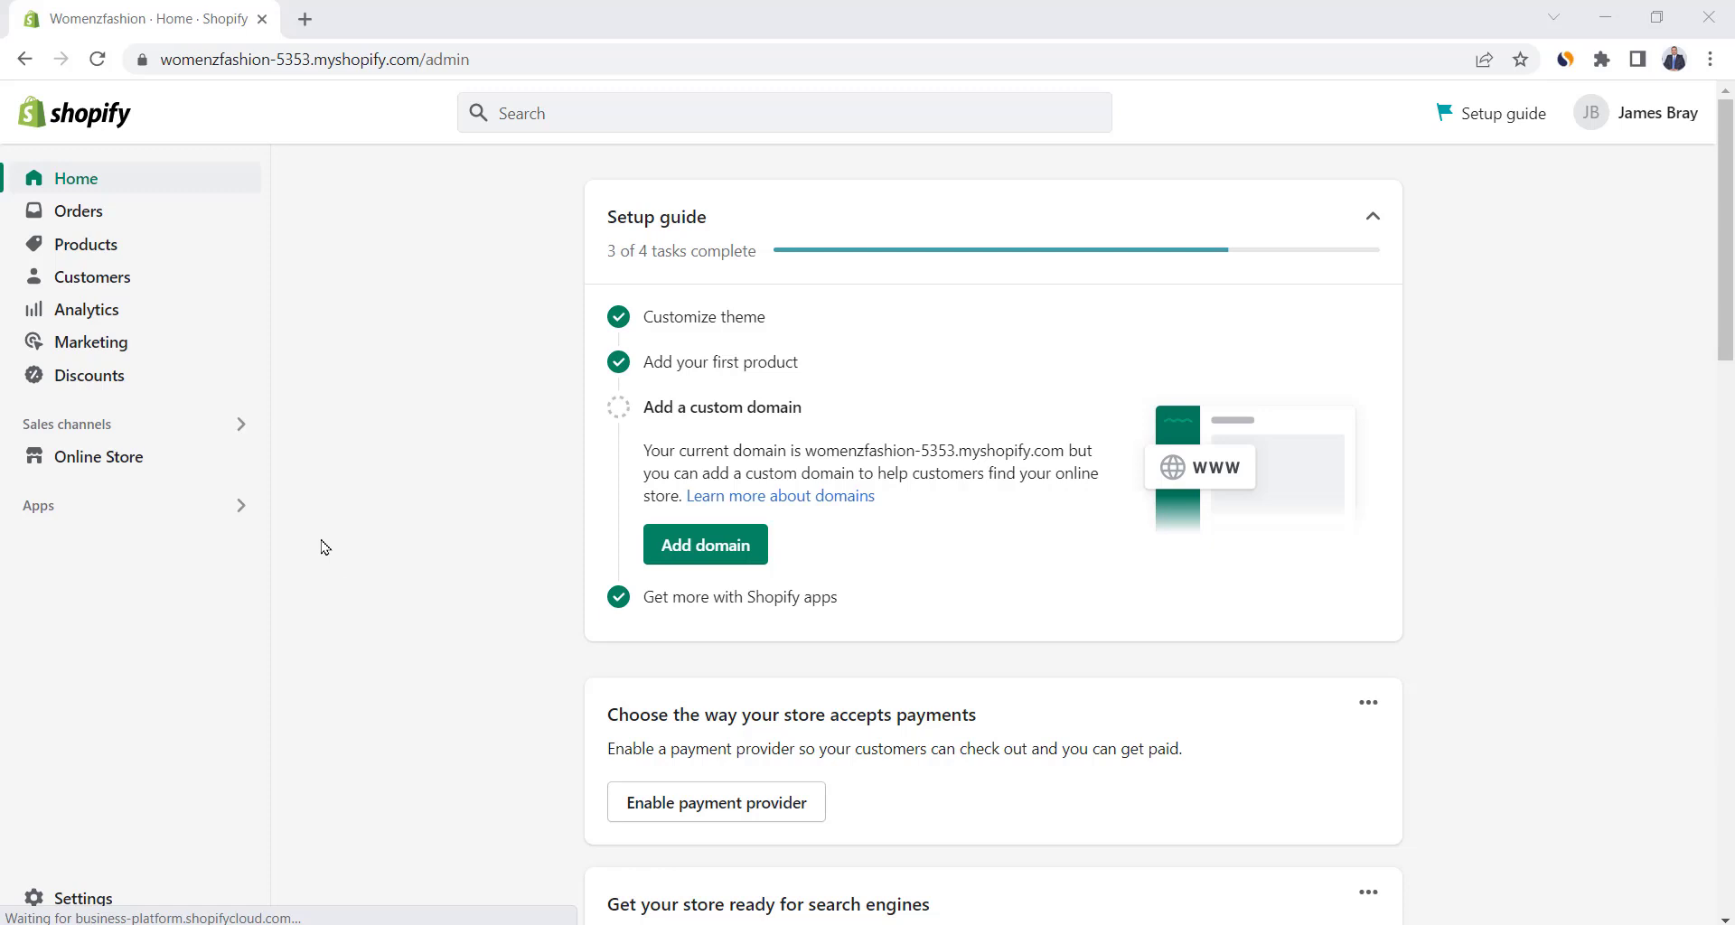
# Open the online store's Pages list in the admin, view the existing Contact page and examine its form.
pyautogui.click(91, 458)
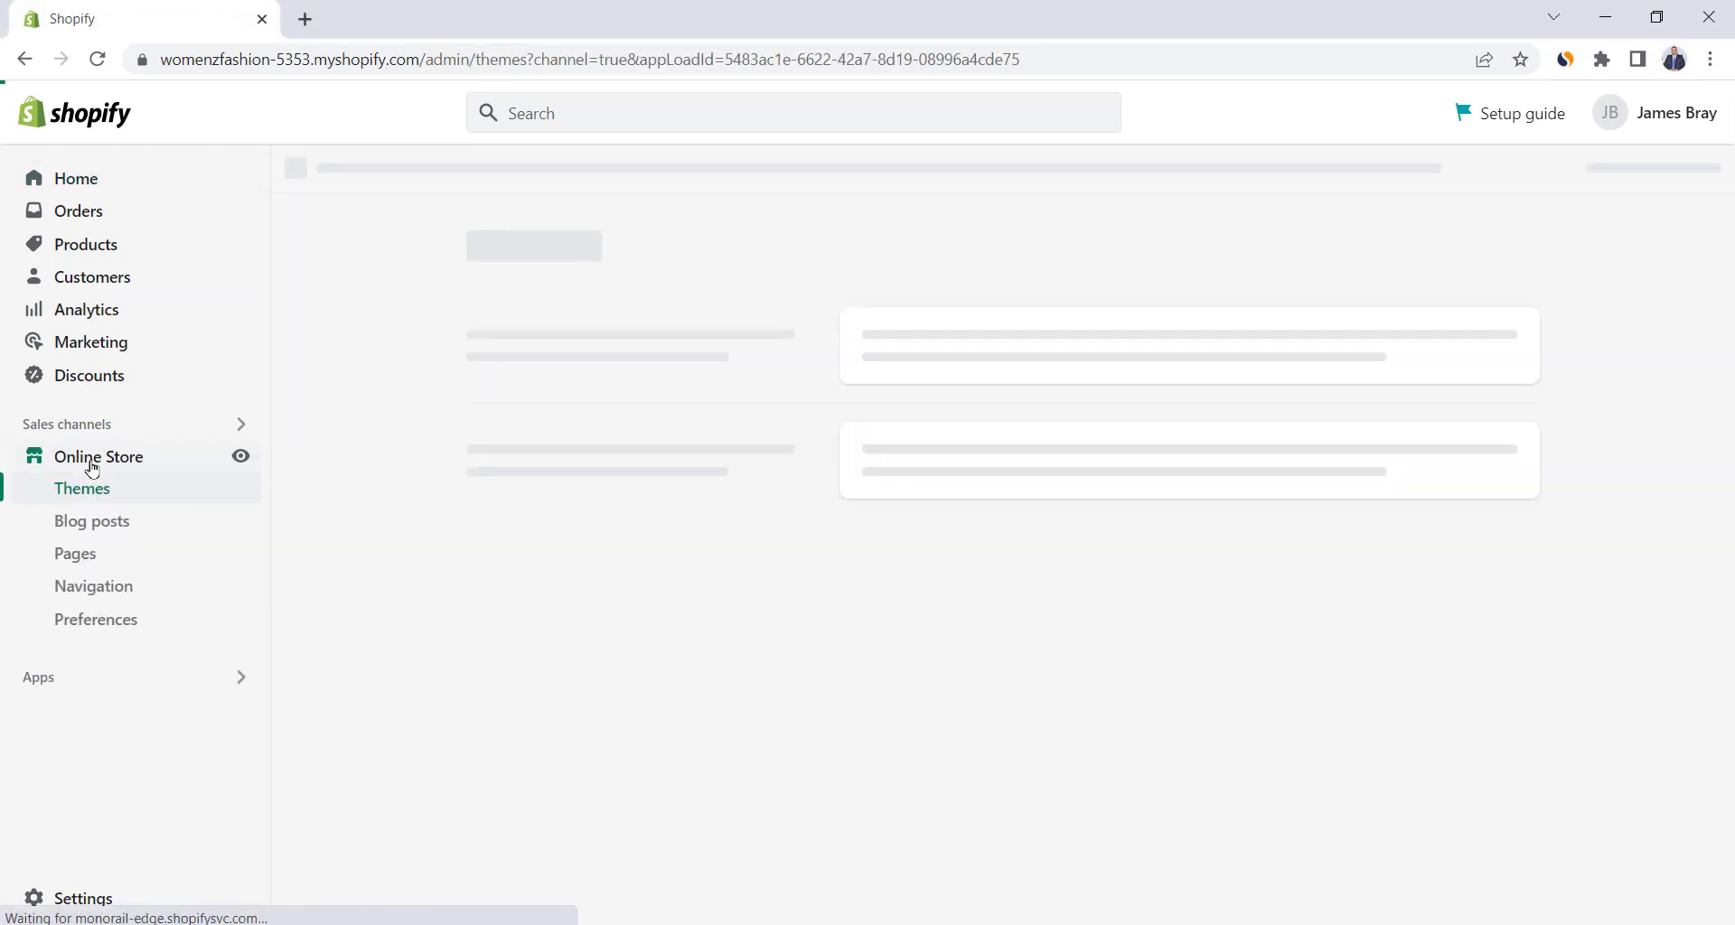
pyautogui.click(86, 559)
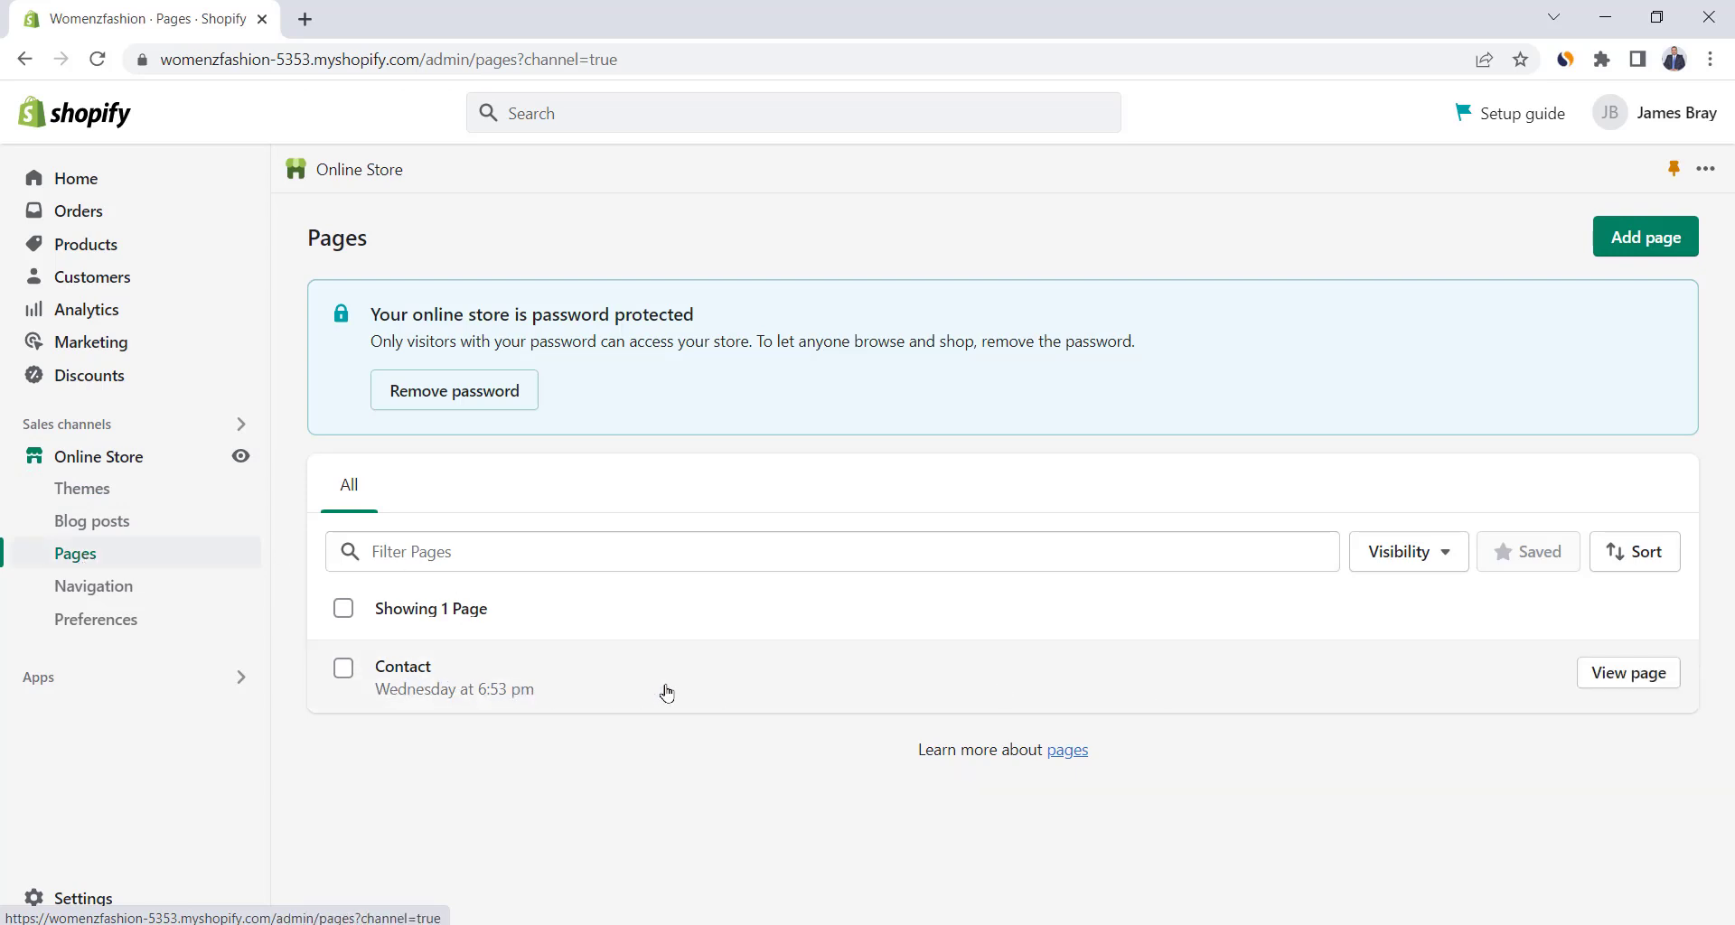
pyautogui.click(1629, 678)
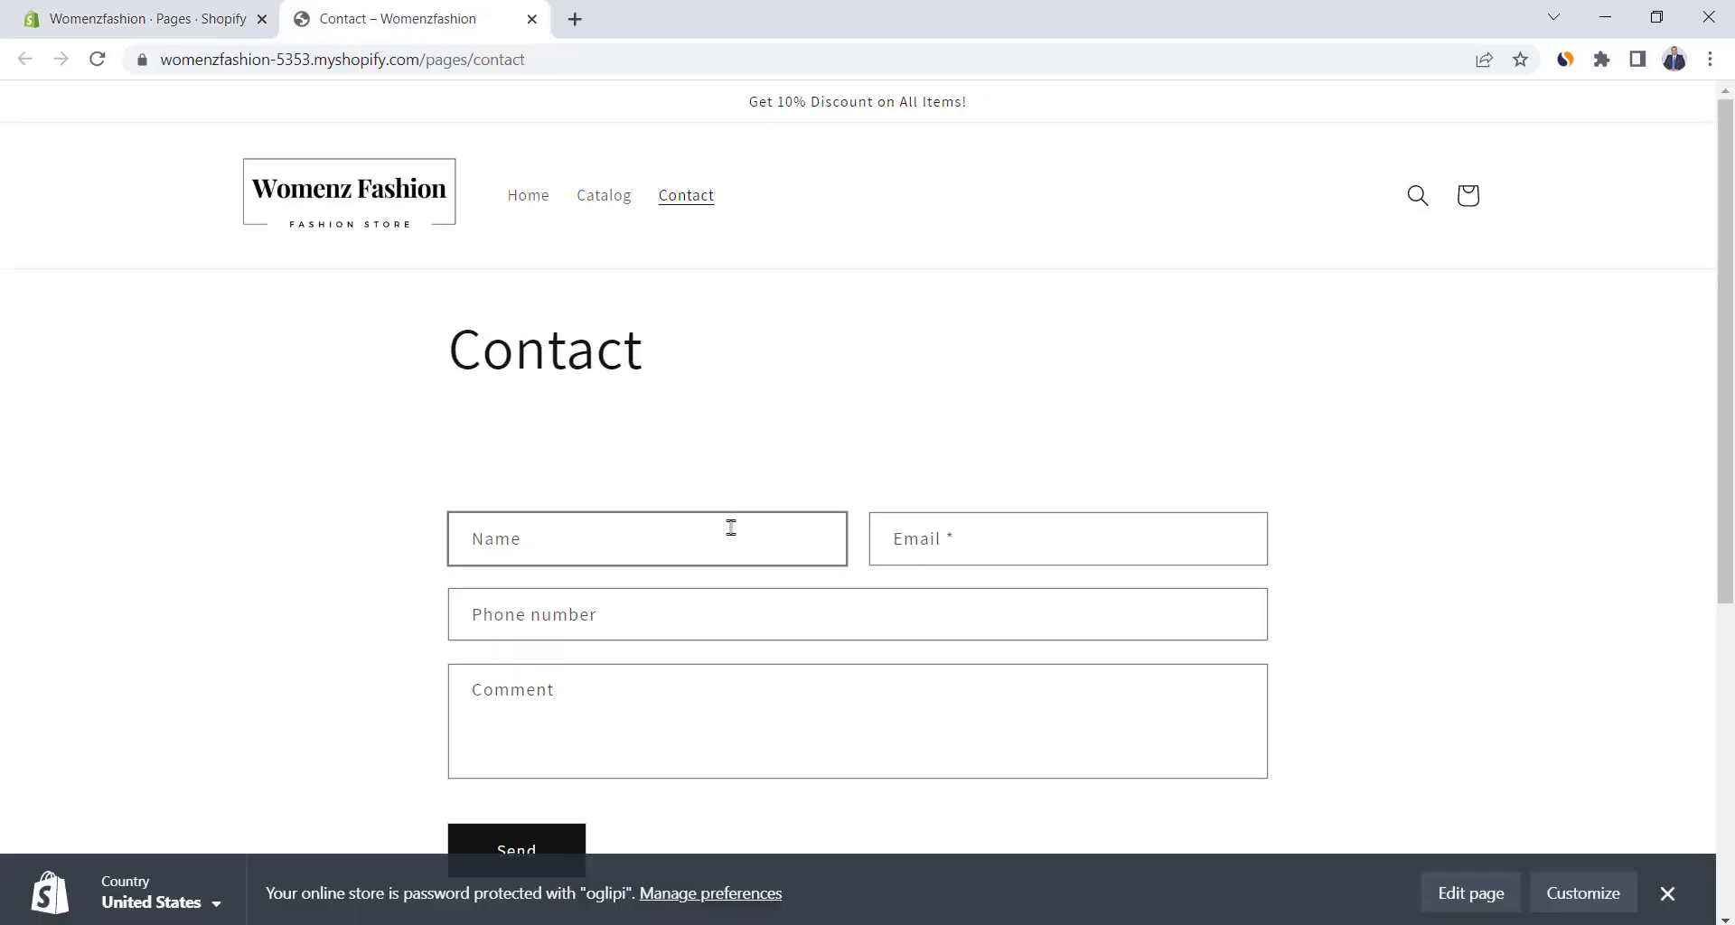
pyautogui.scroll(-1, 632, 614)
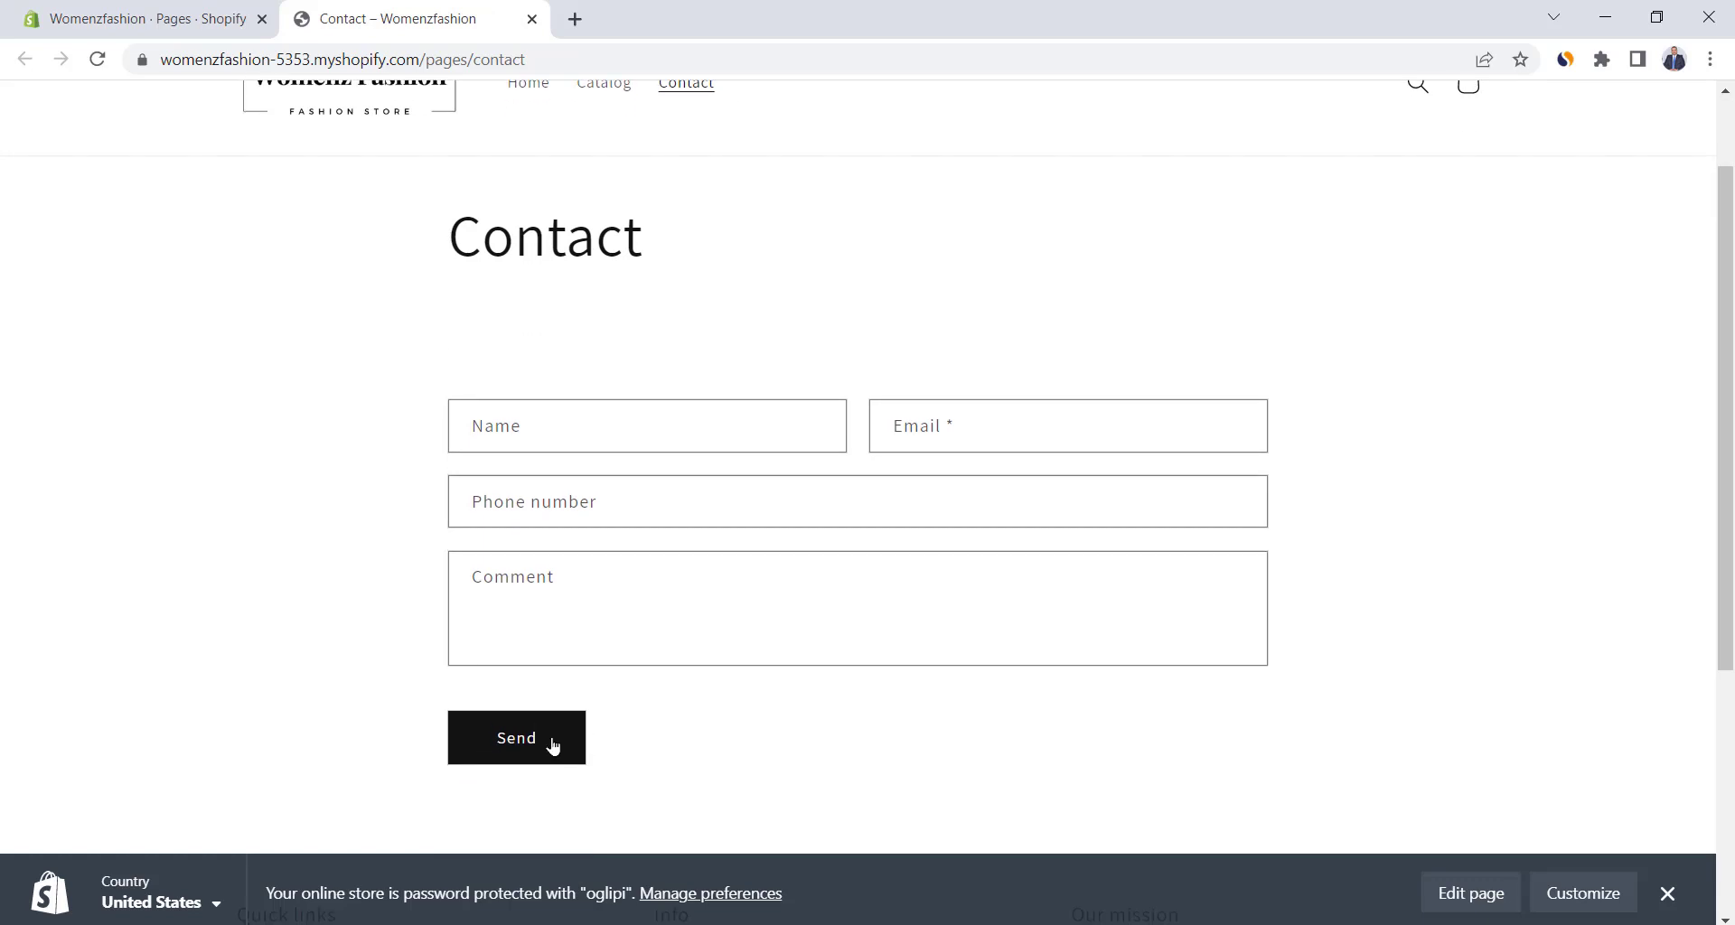
pyautogui.scroll(1, 597, 575)
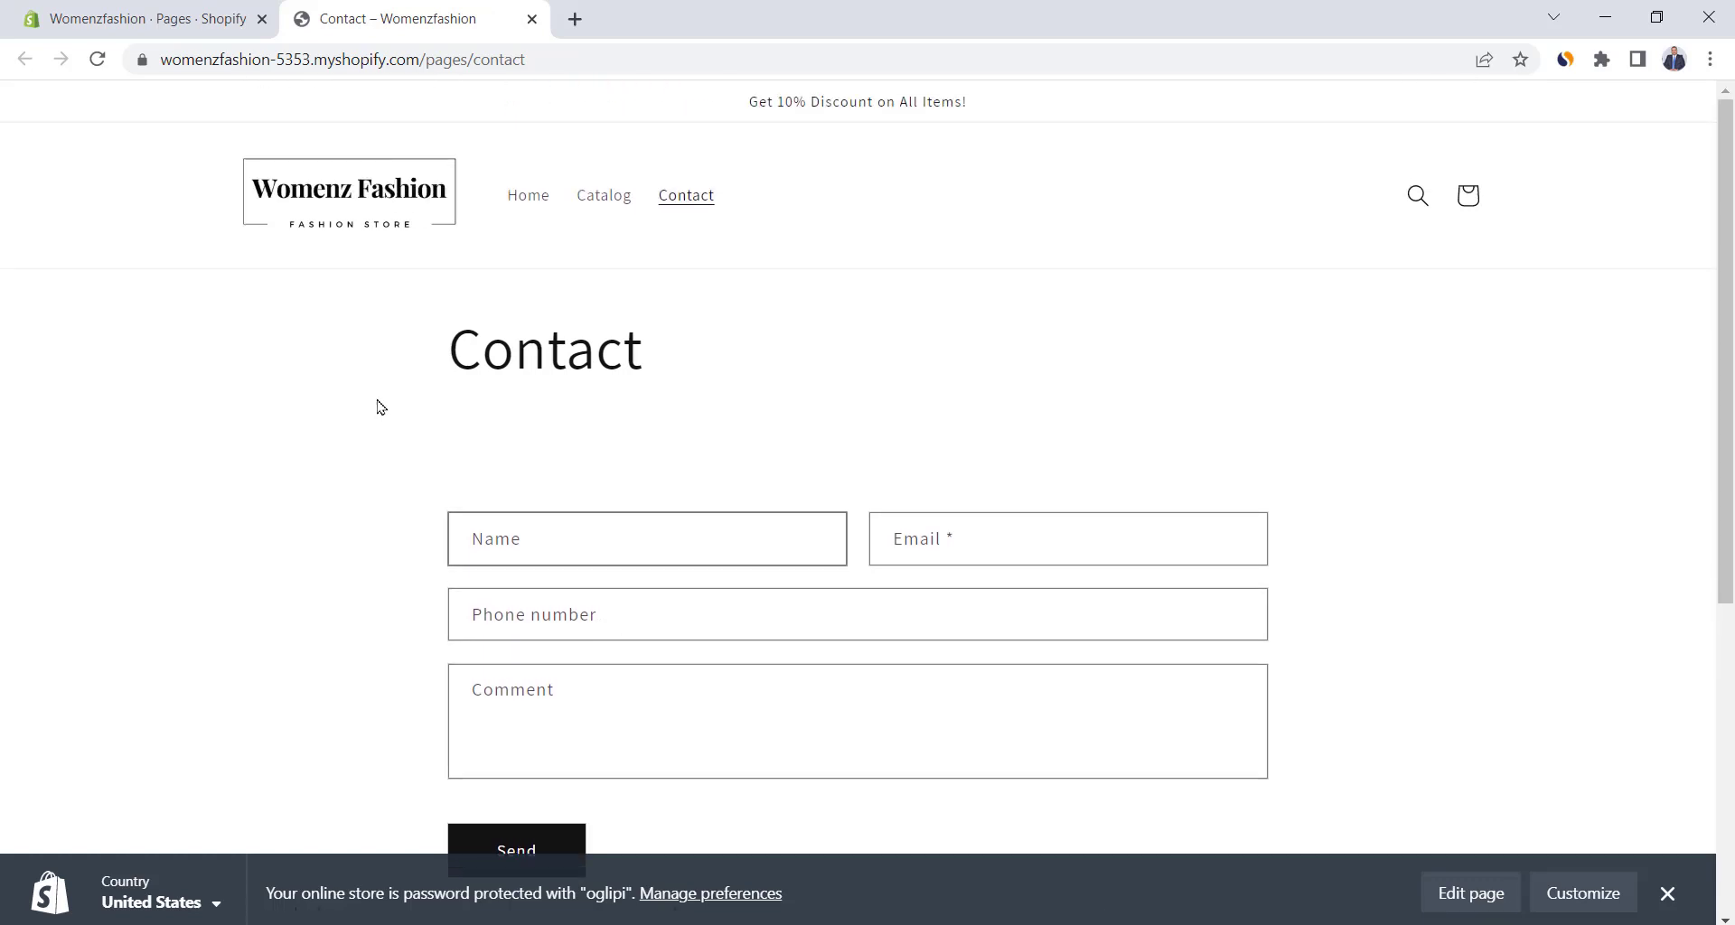
# Create and save a visible page titled "About us" containing the Womenz Fashion welcome, product quality and customer service paragraphs, and return to the Pages list.
pyautogui.click(531, 19)
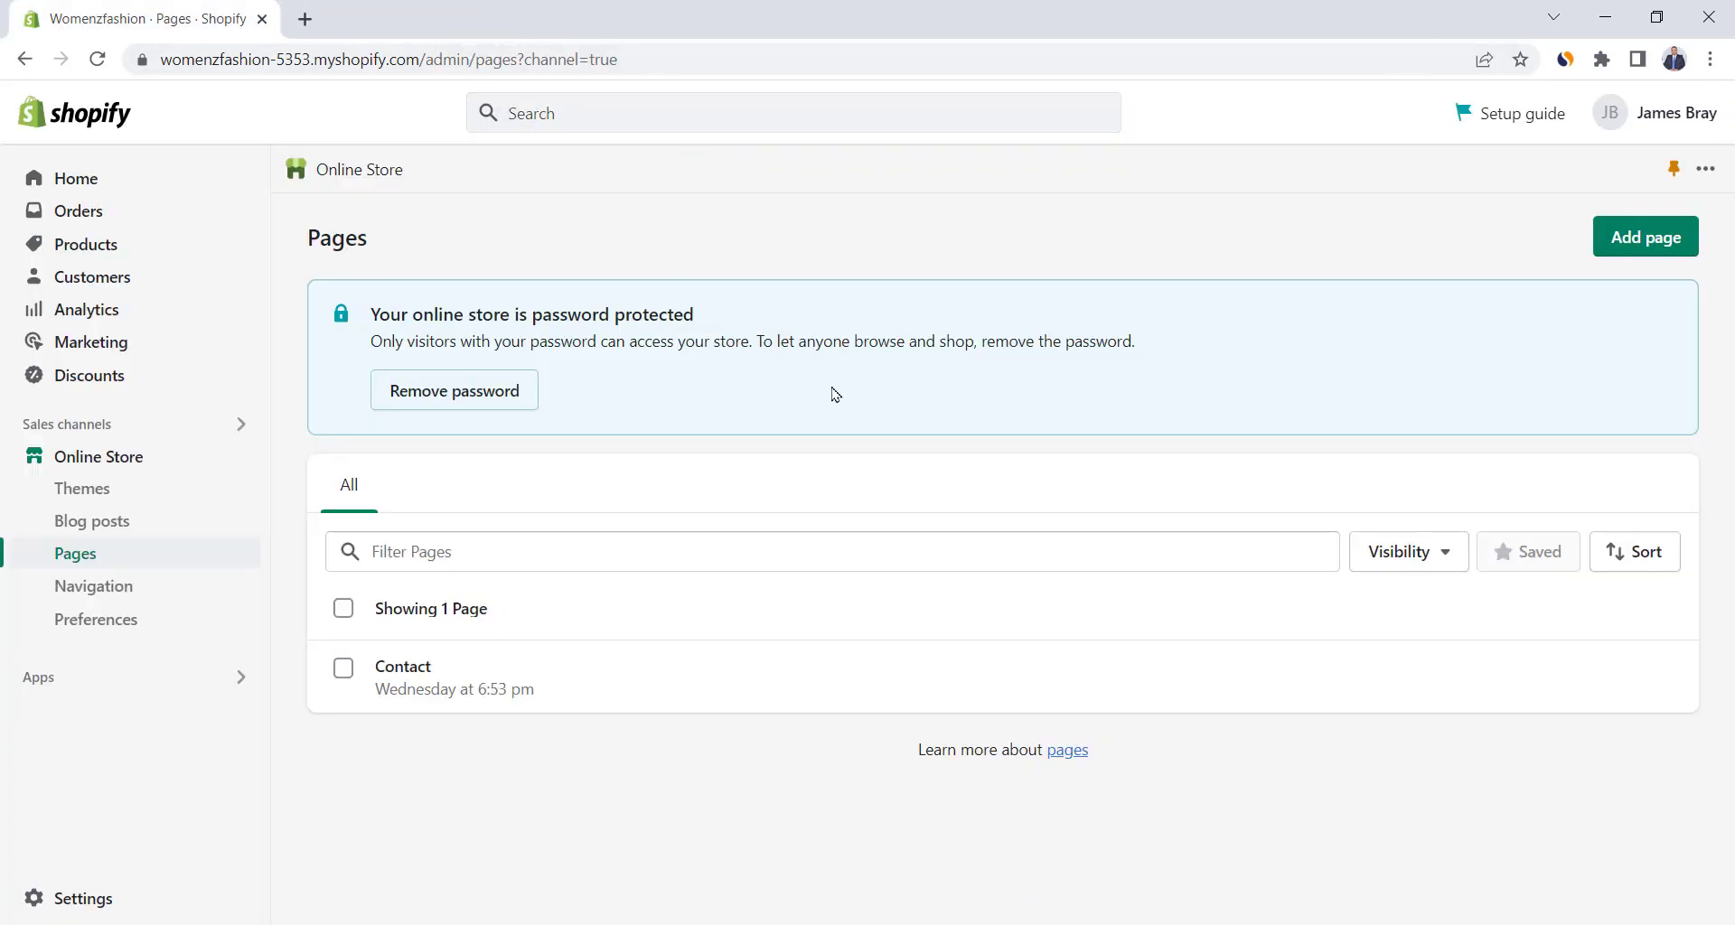
pyautogui.click(1653, 242)
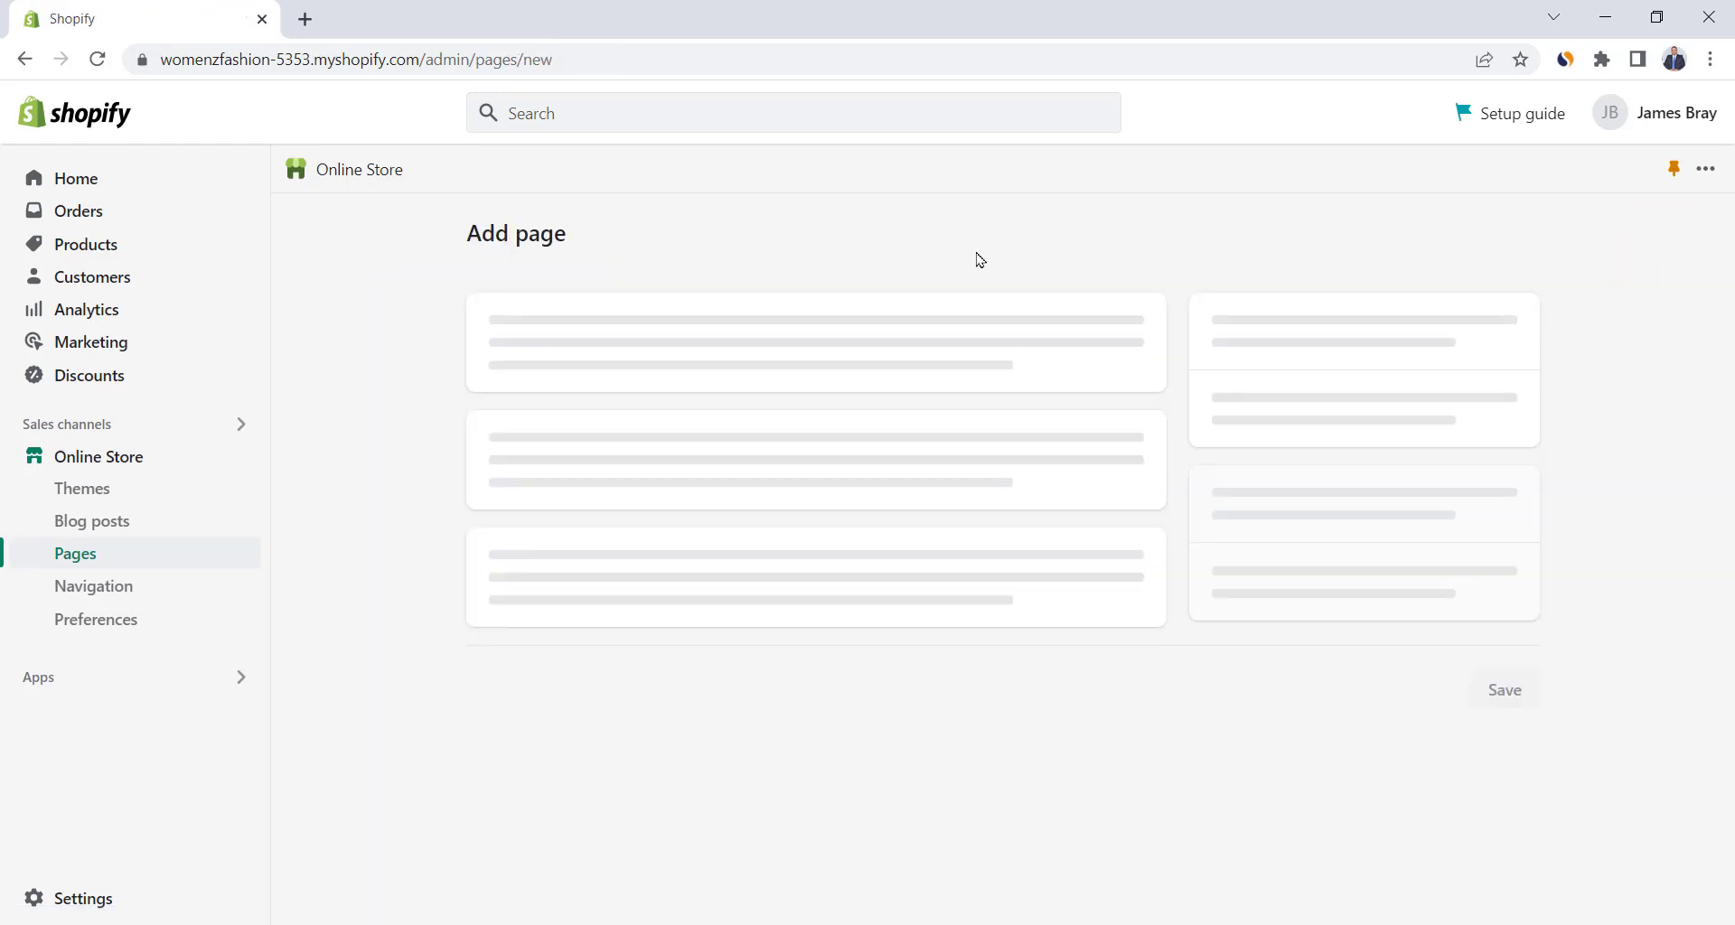
pyautogui.write('An')
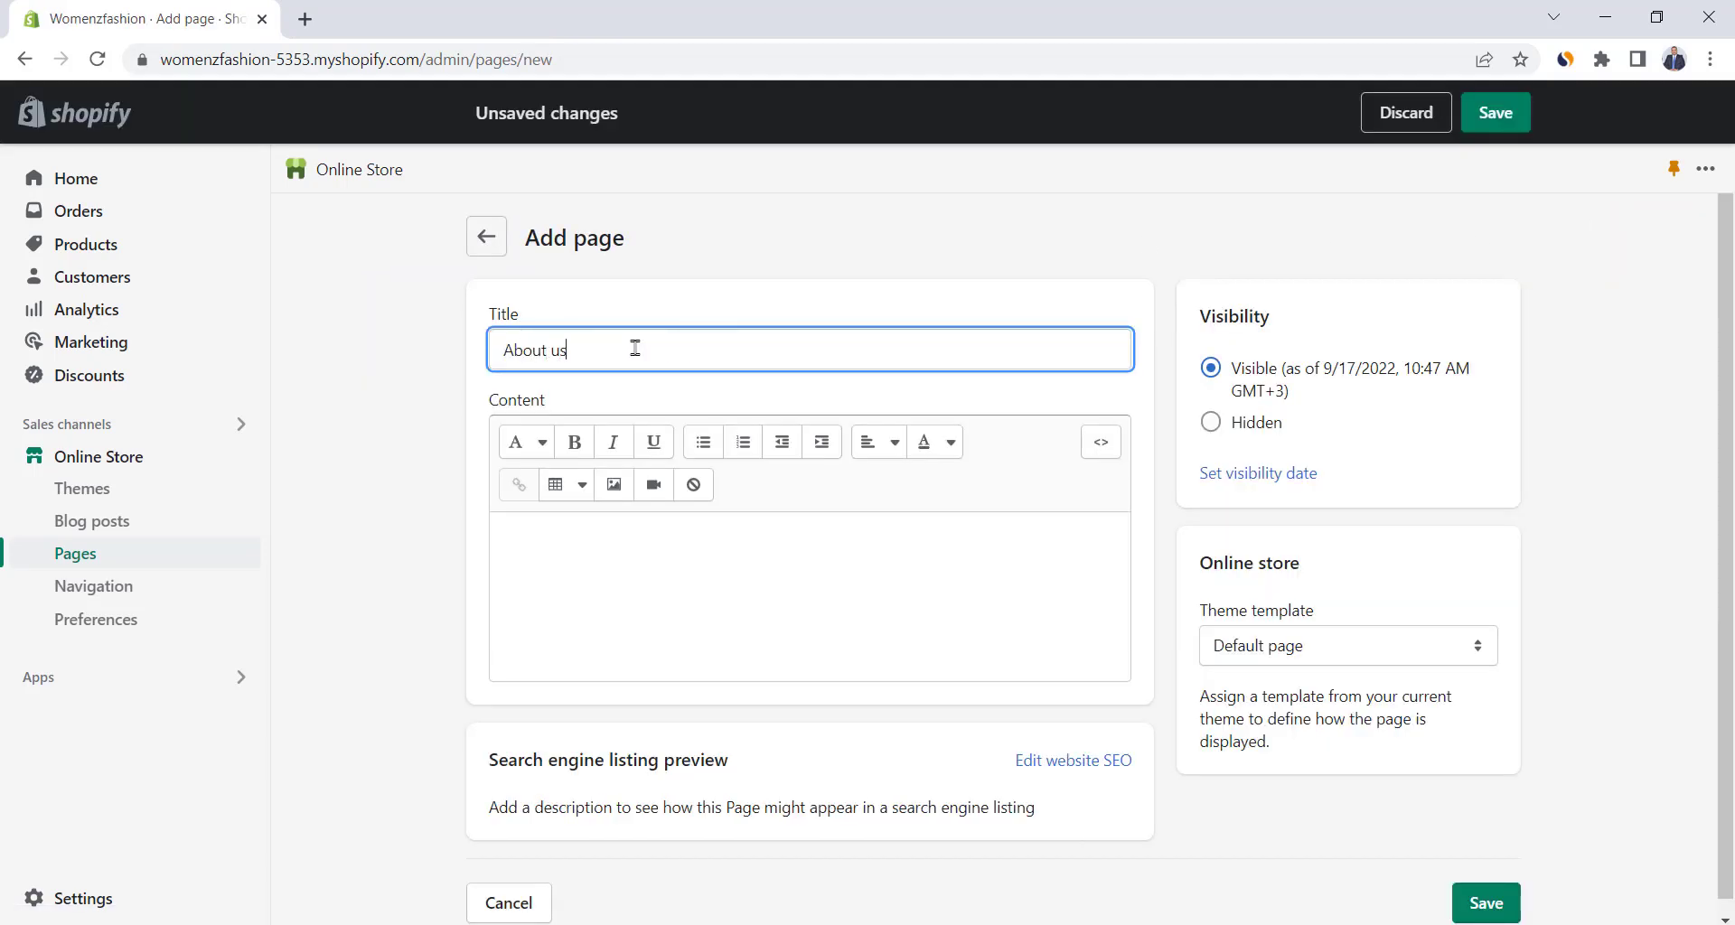
pyautogui.click(685, 539)
pyautogui.write('Hello and welcome to Womenz Fashion the place to find the best Women Clothes for every taste and occasion. We thoroughly check the quality of our goods, working only with reliable suppliers so that you only receive the best quality product.  We at Womenz Fashion believe in high quality and exceptional customer service. But most importantly, we believe shopping is a right, not a luxury, so we strive to deliver the best products at the most affordable prices, and ship them to you regardless of where you are located.')
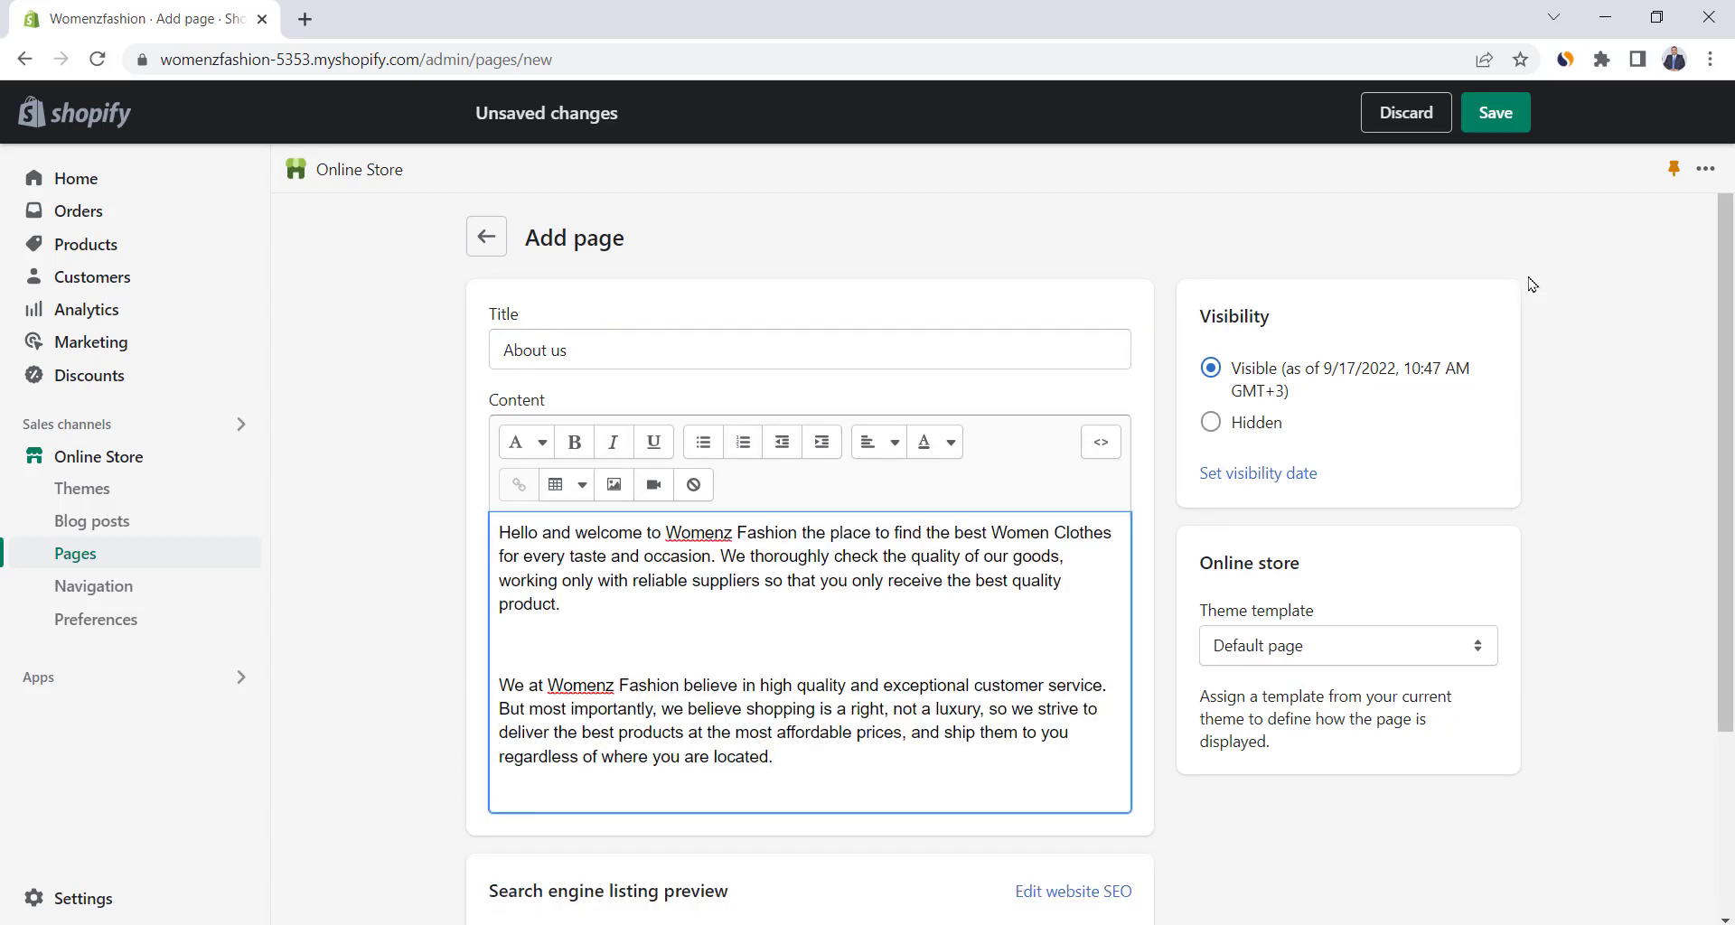
pyautogui.click(1500, 113)
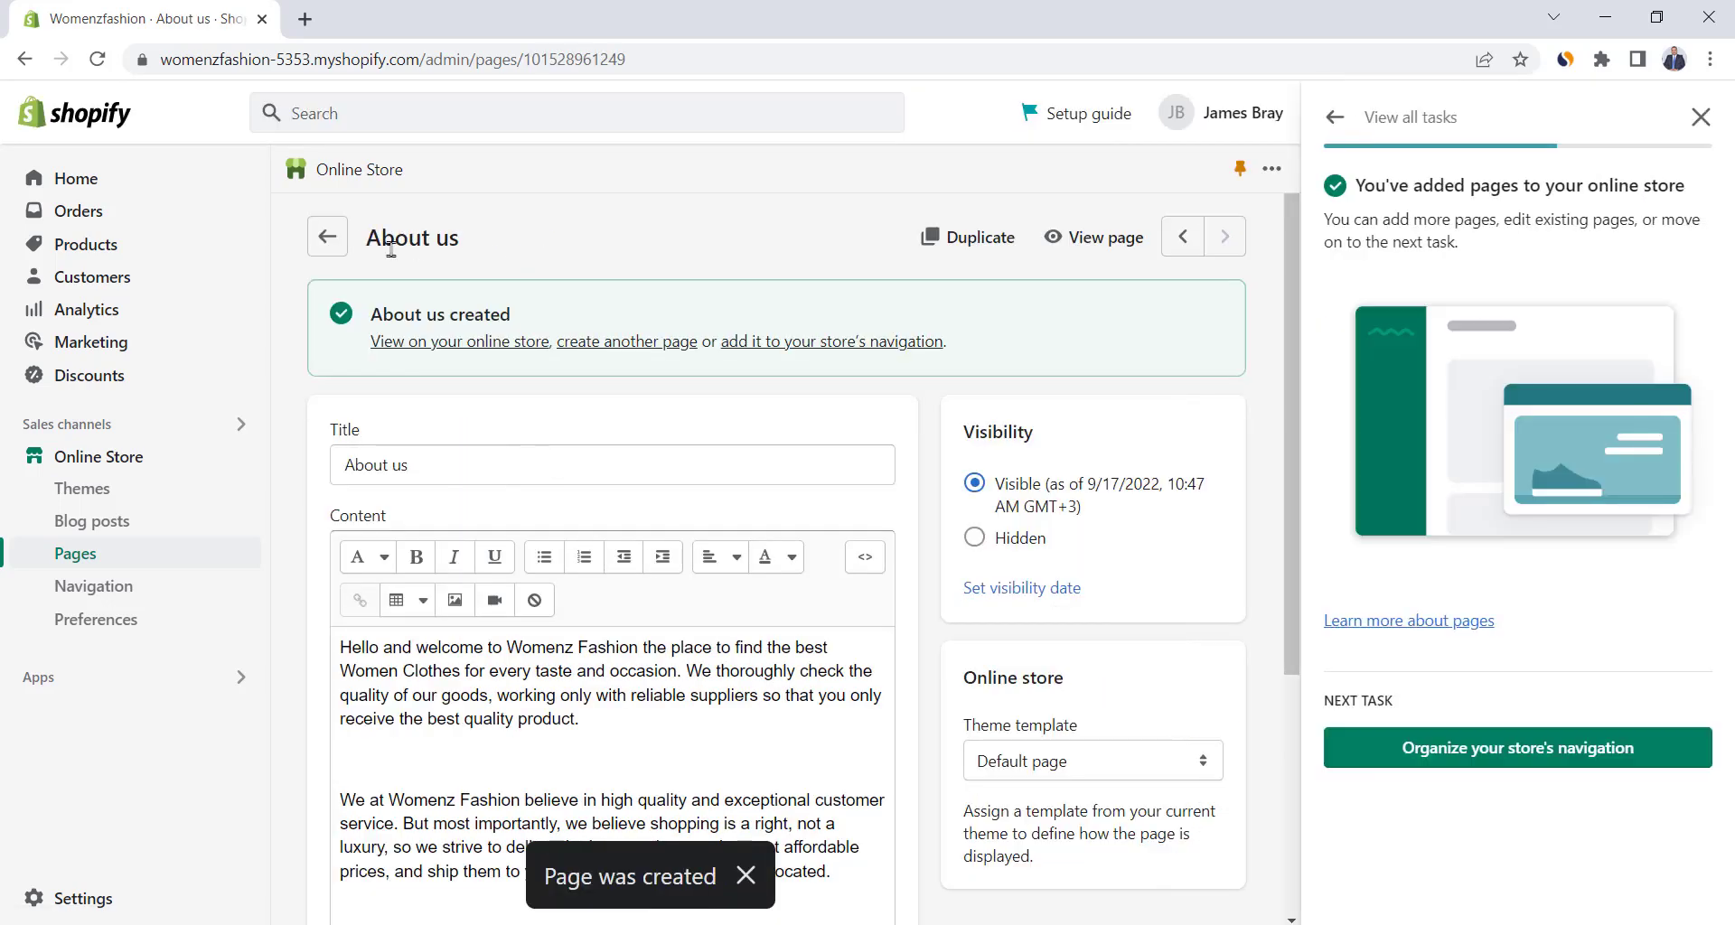
pyautogui.click(336, 241)
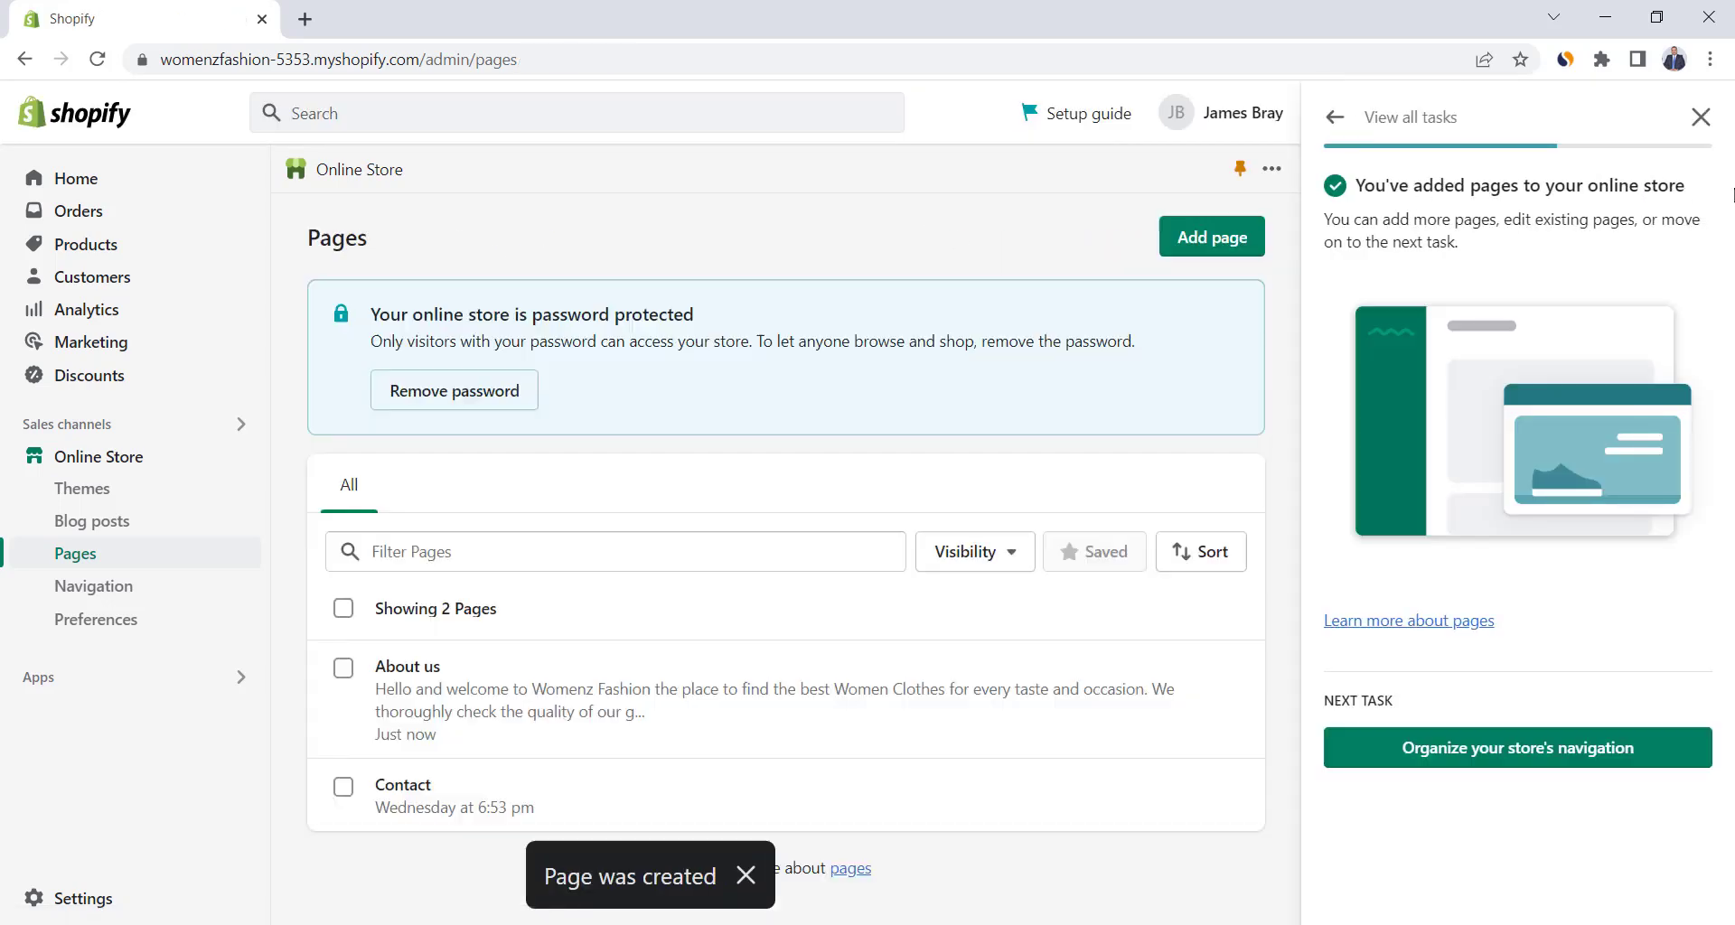
pyautogui.click(1700, 116)
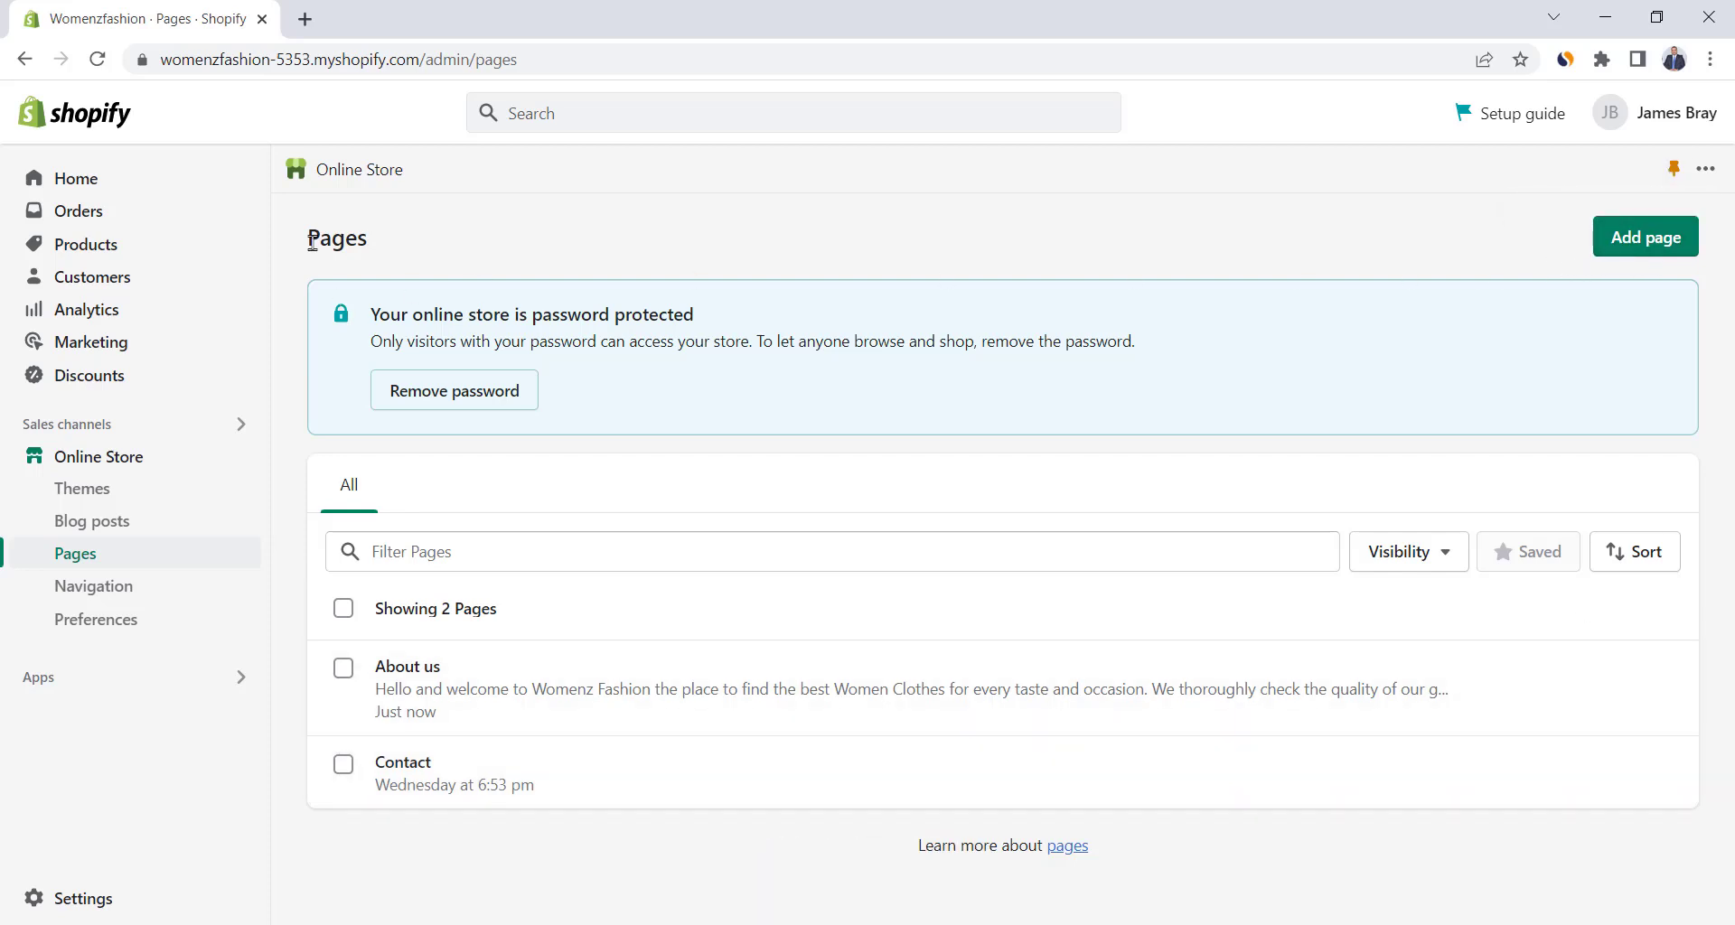
# Fill the Refund policy from the template in the store's Policies settings and review its opening return-period sentence.
pyautogui.click(105, 900)
pyautogui.scroll(-7, 290, 728)
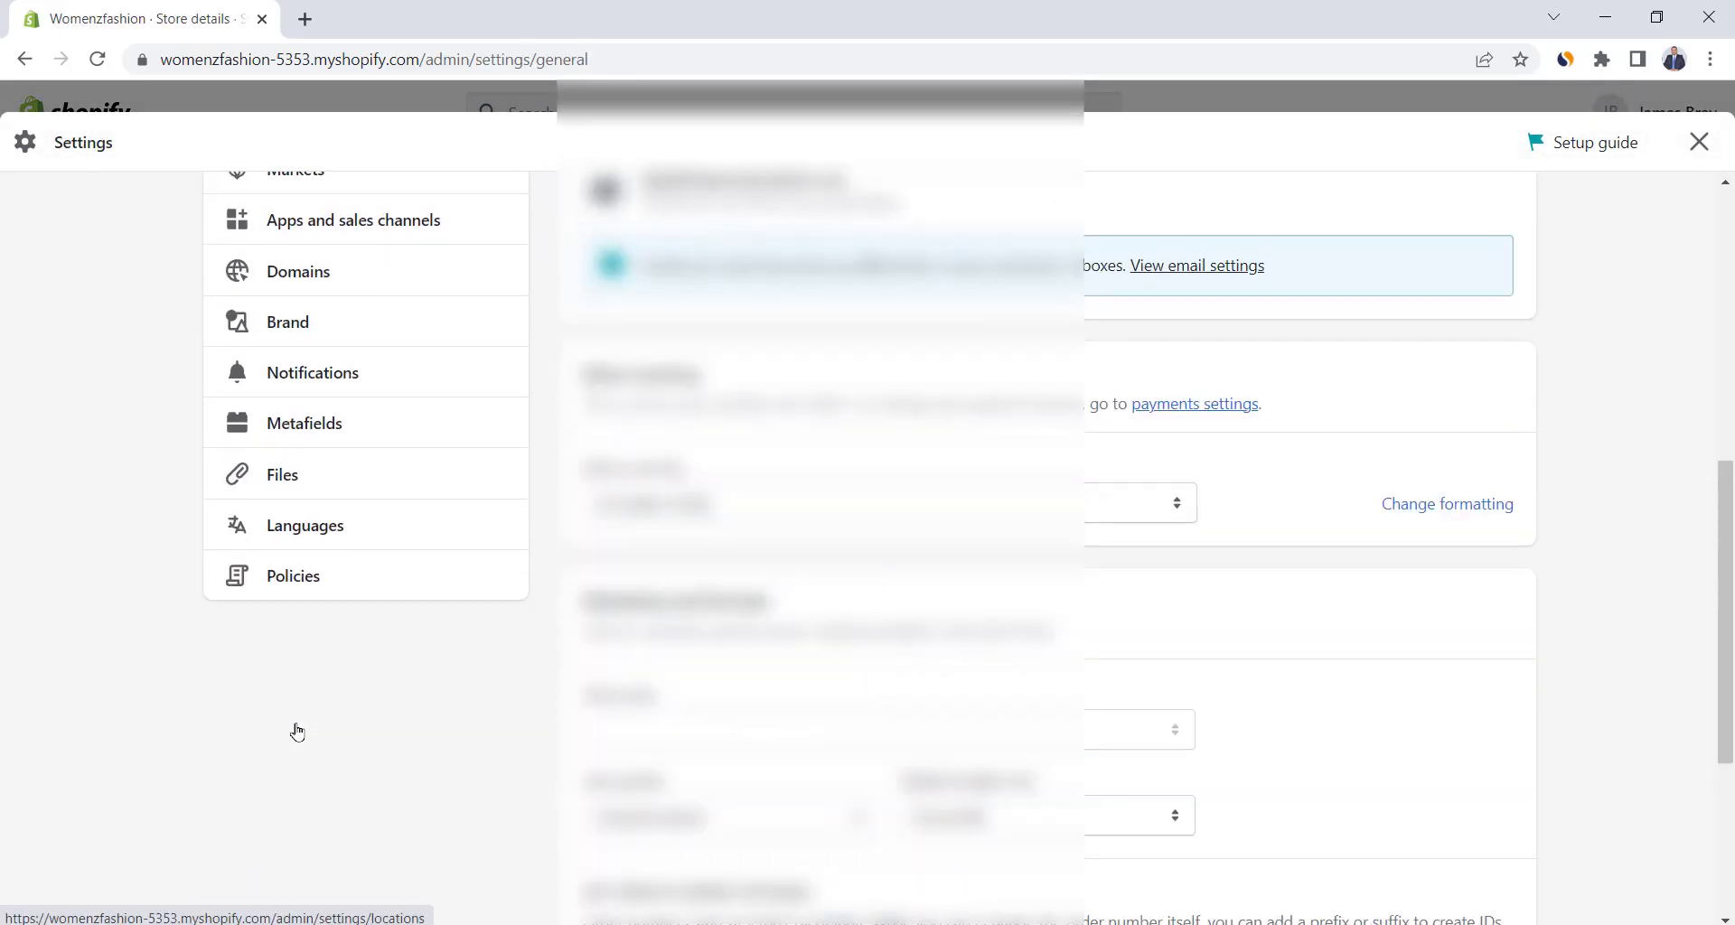
pyautogui.click(283, 581)
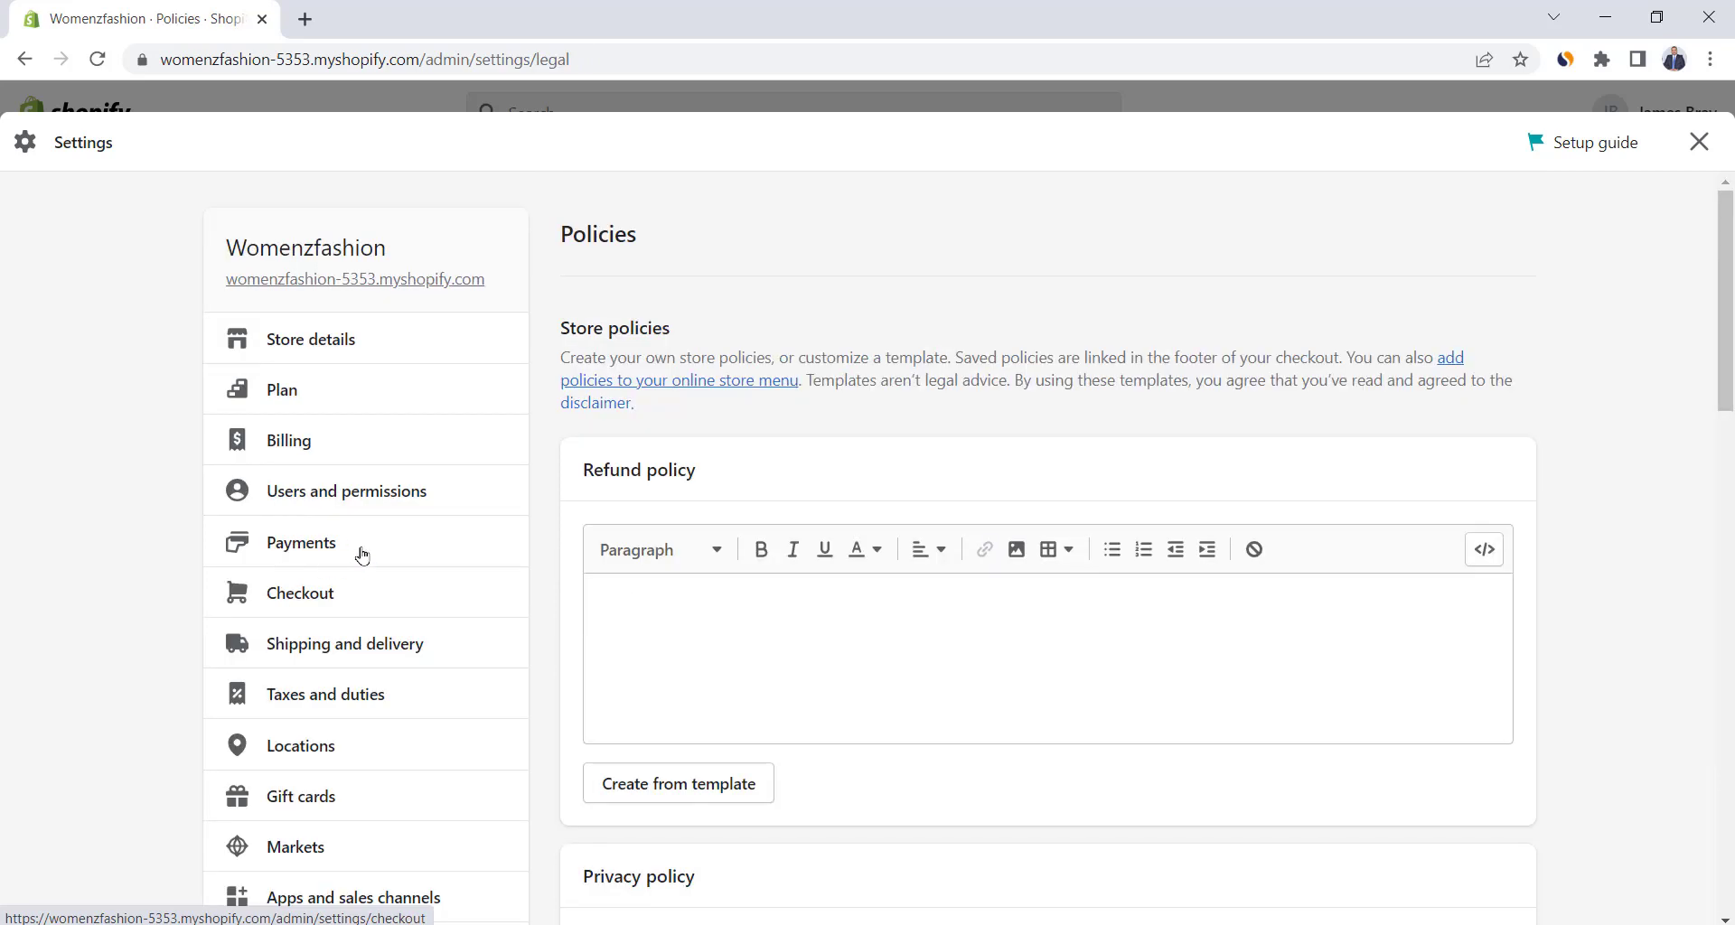
pyautogui.scroll(-1, 703, 400)
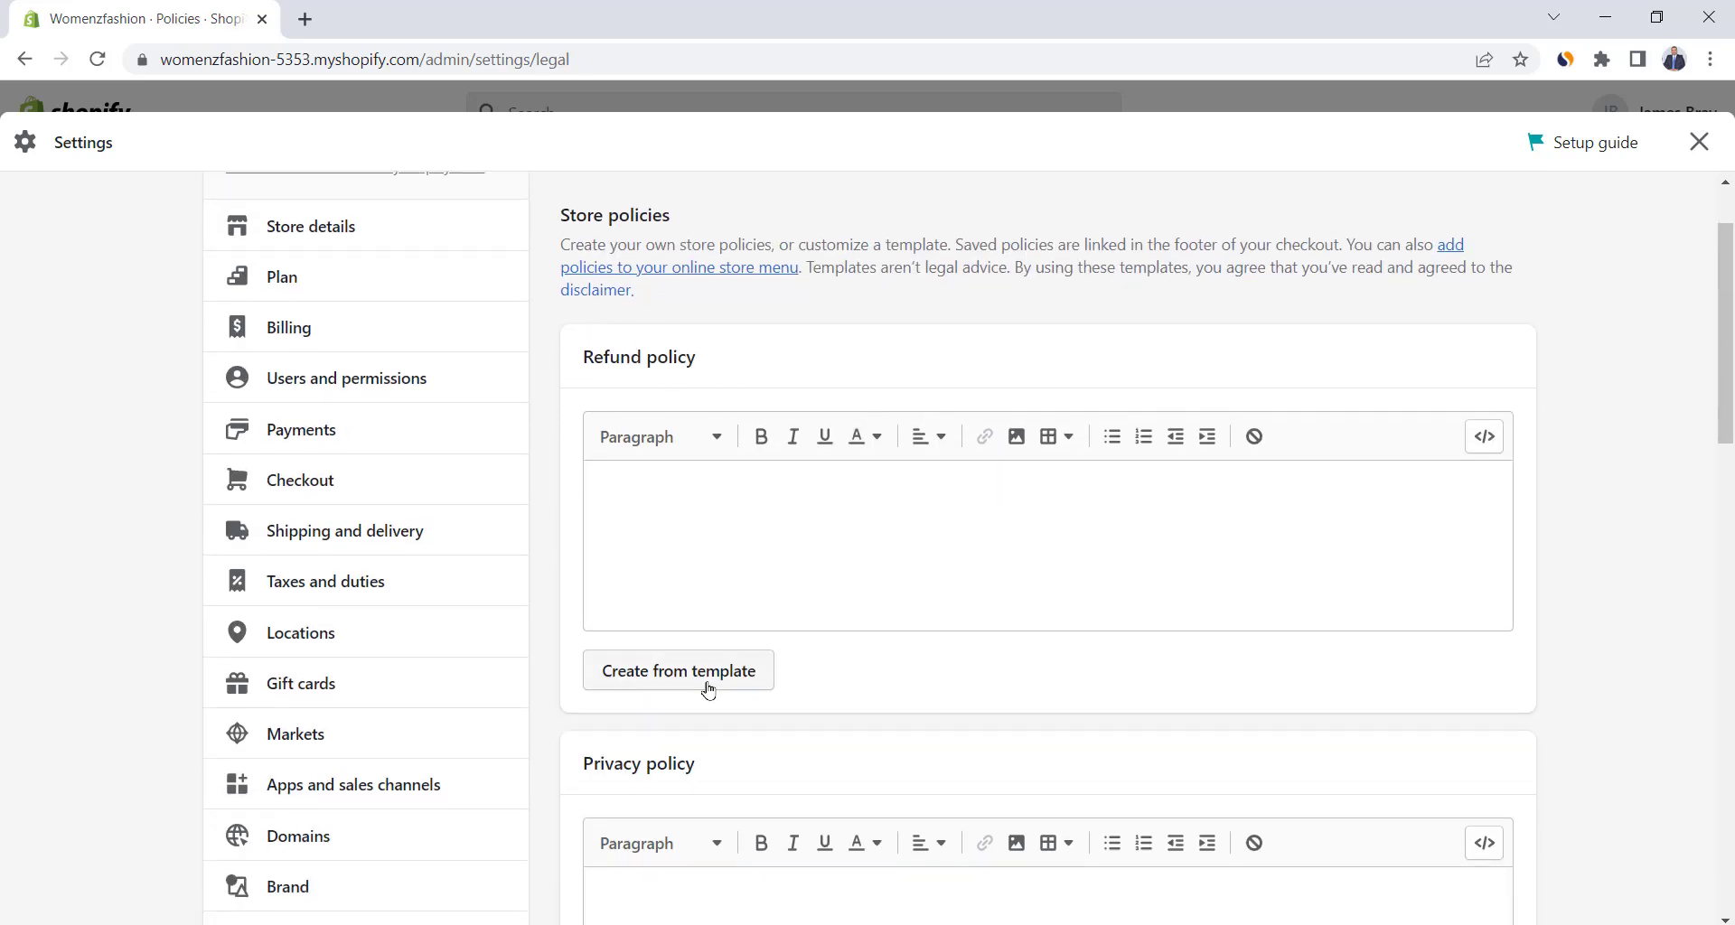
pyautogui.click(678, 671)
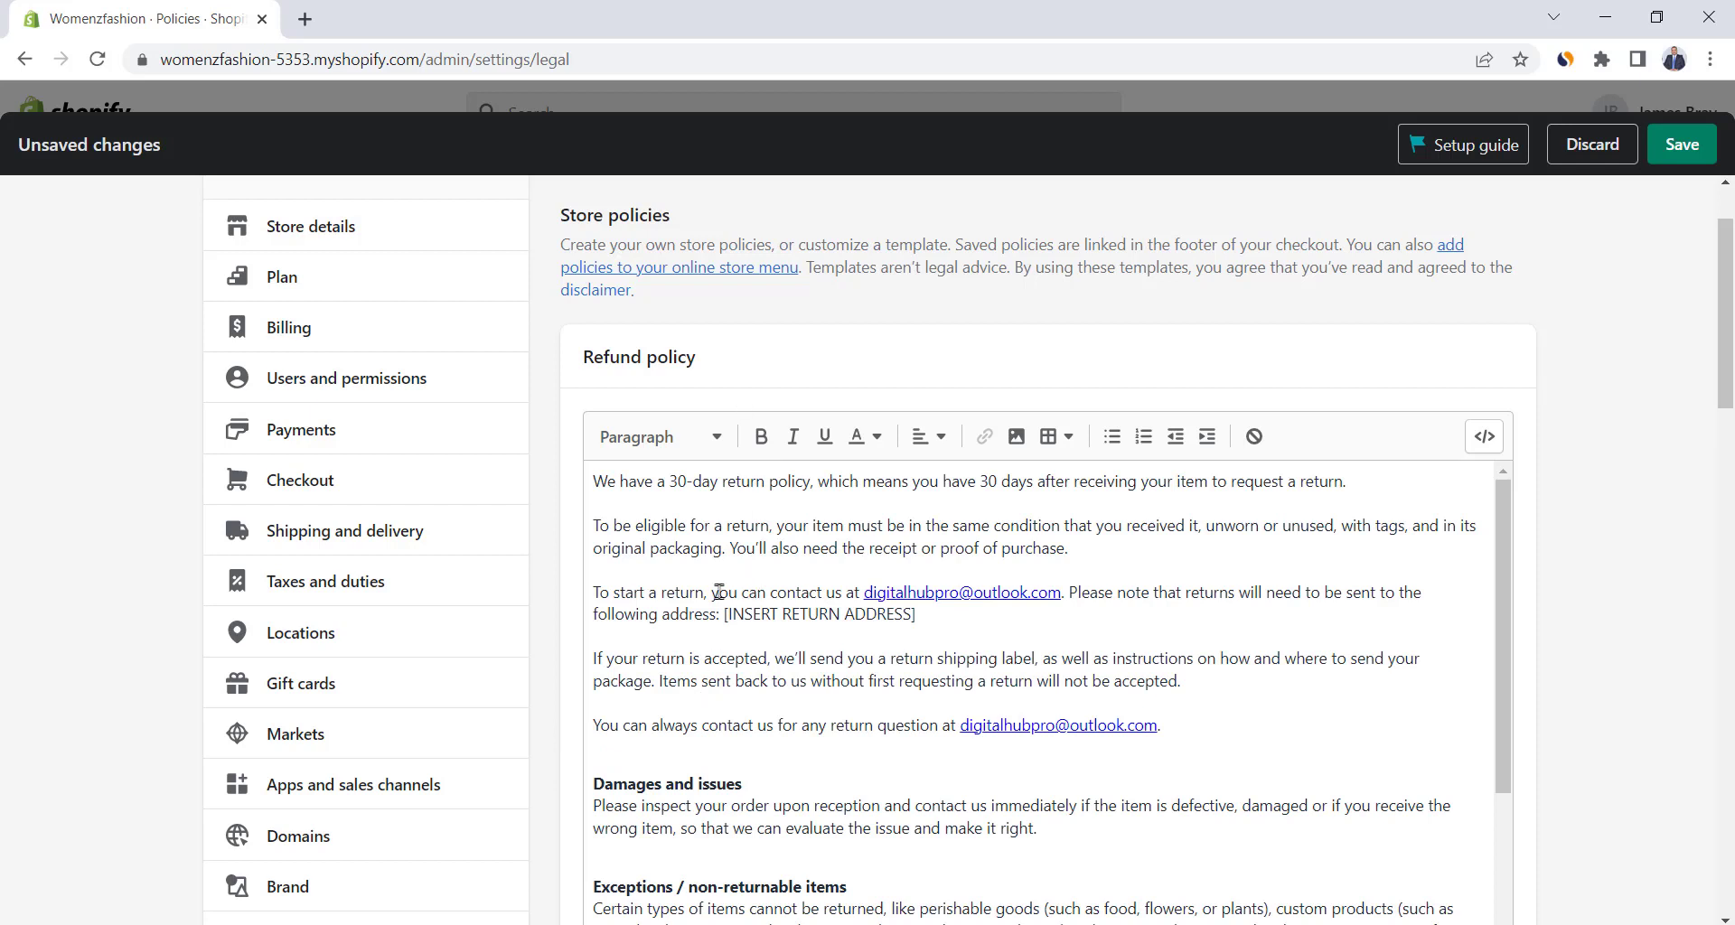
pyautogui.moveTo(1350, 482); pyautogui.dragTo(1018, 491)
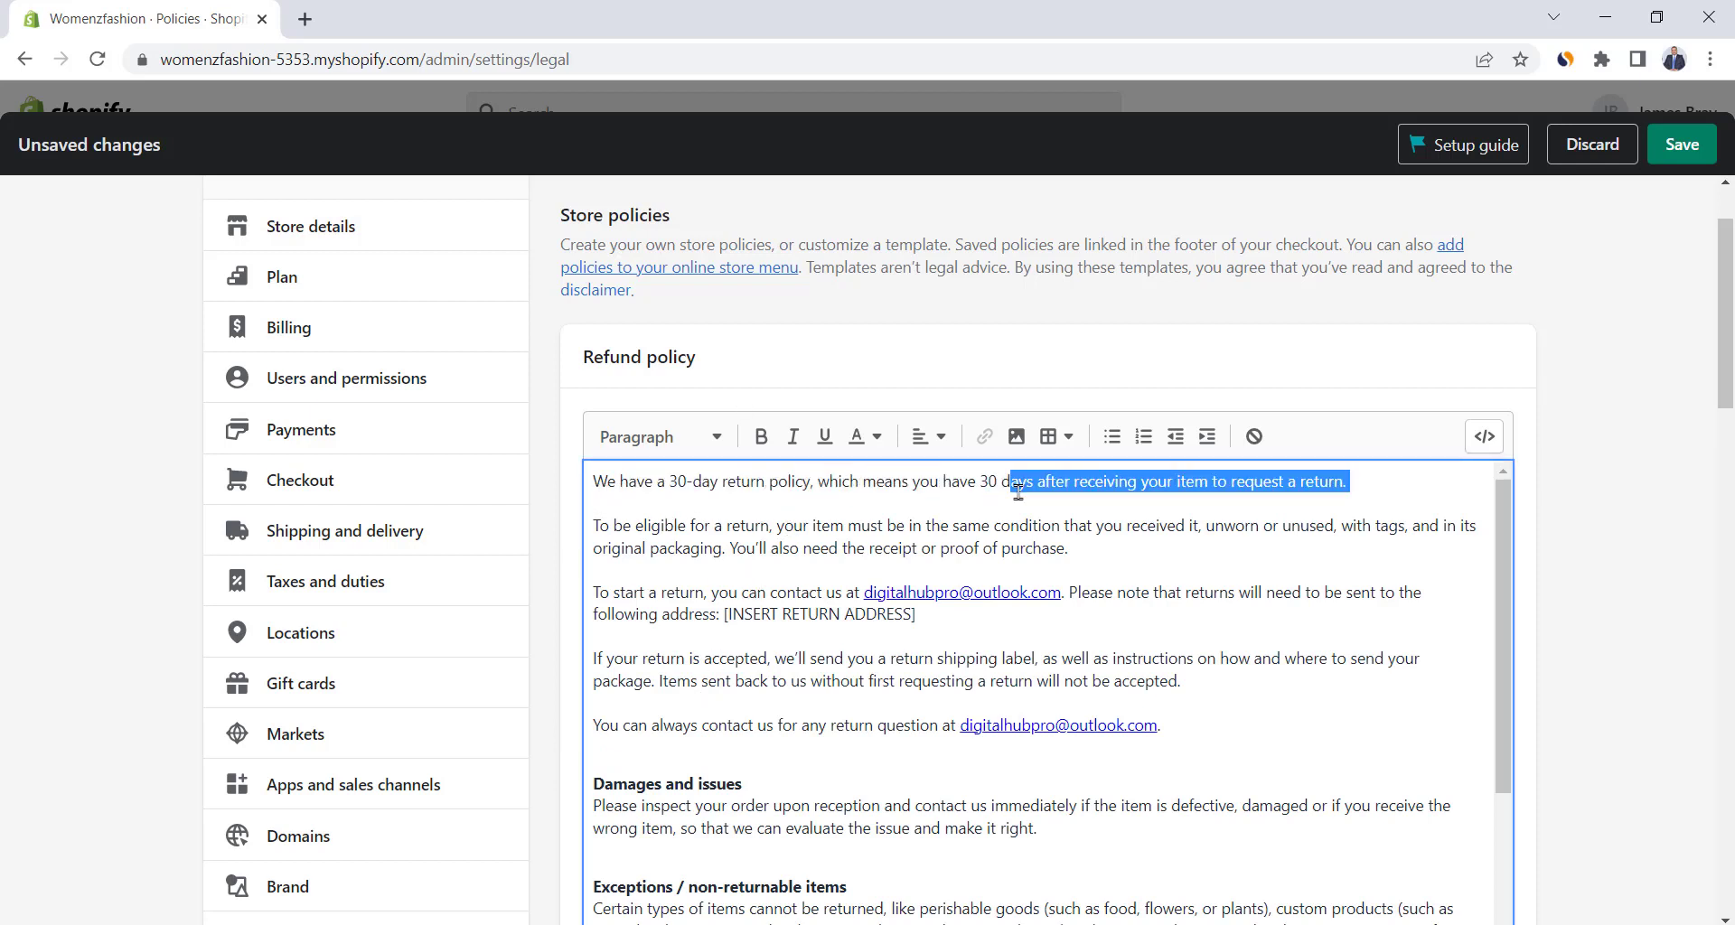
pyautogui.click(575, 480)
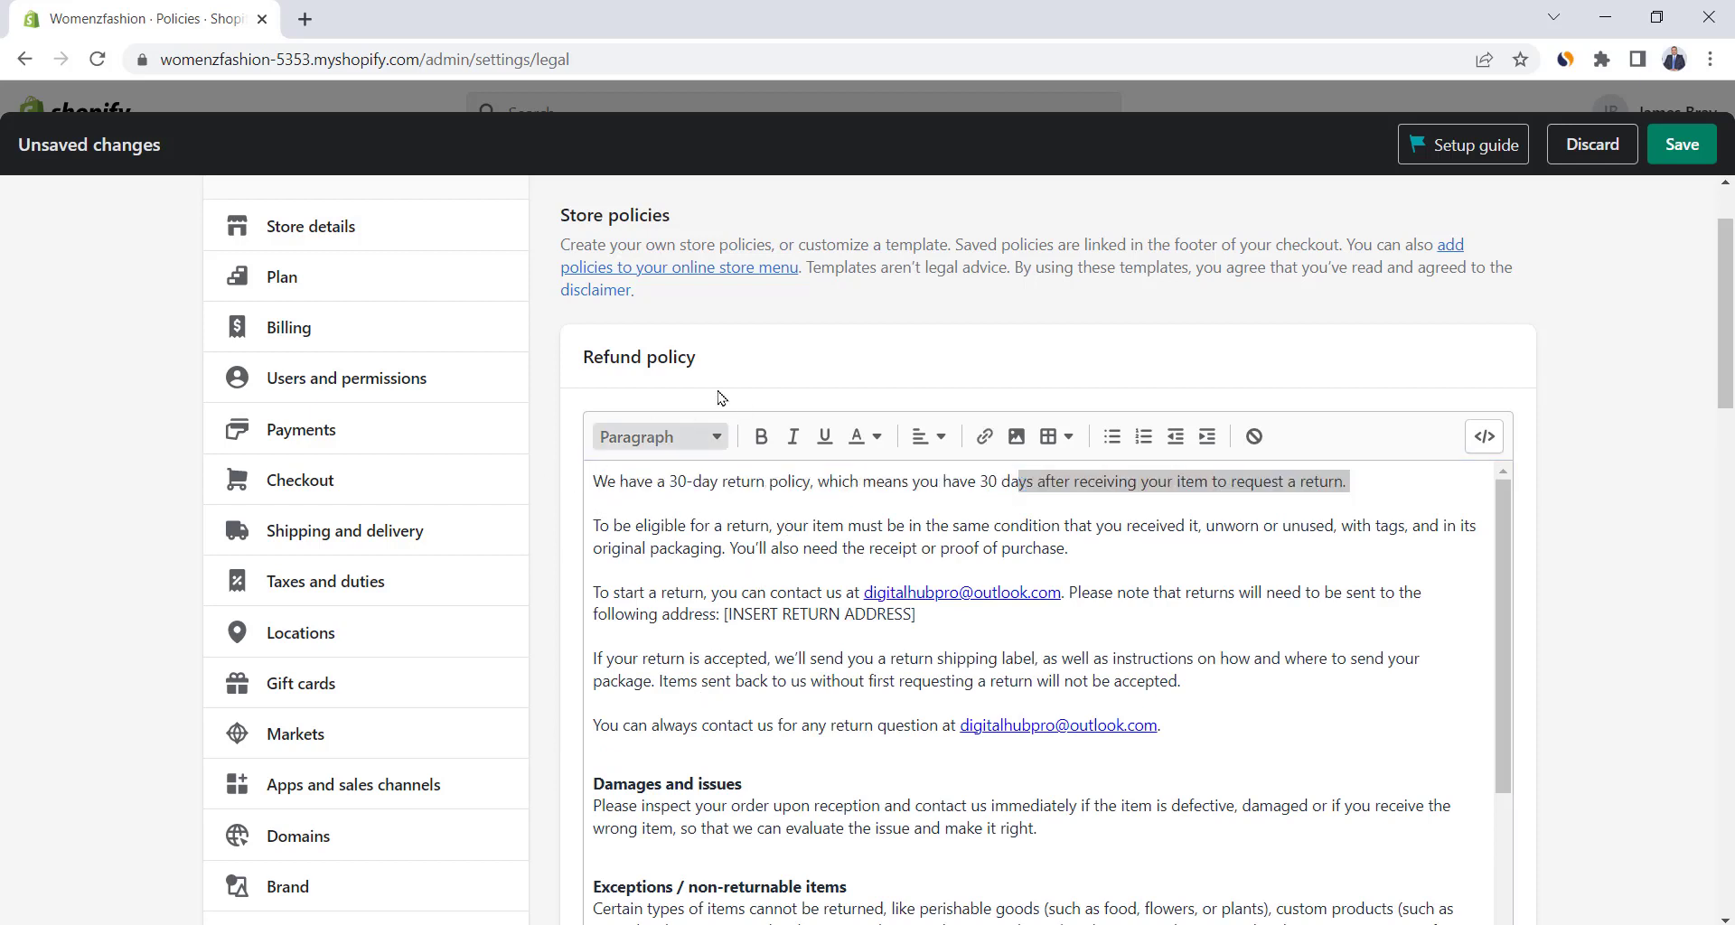
pyautogui.click(1092, 493)
pyautogui.click(696, 492)
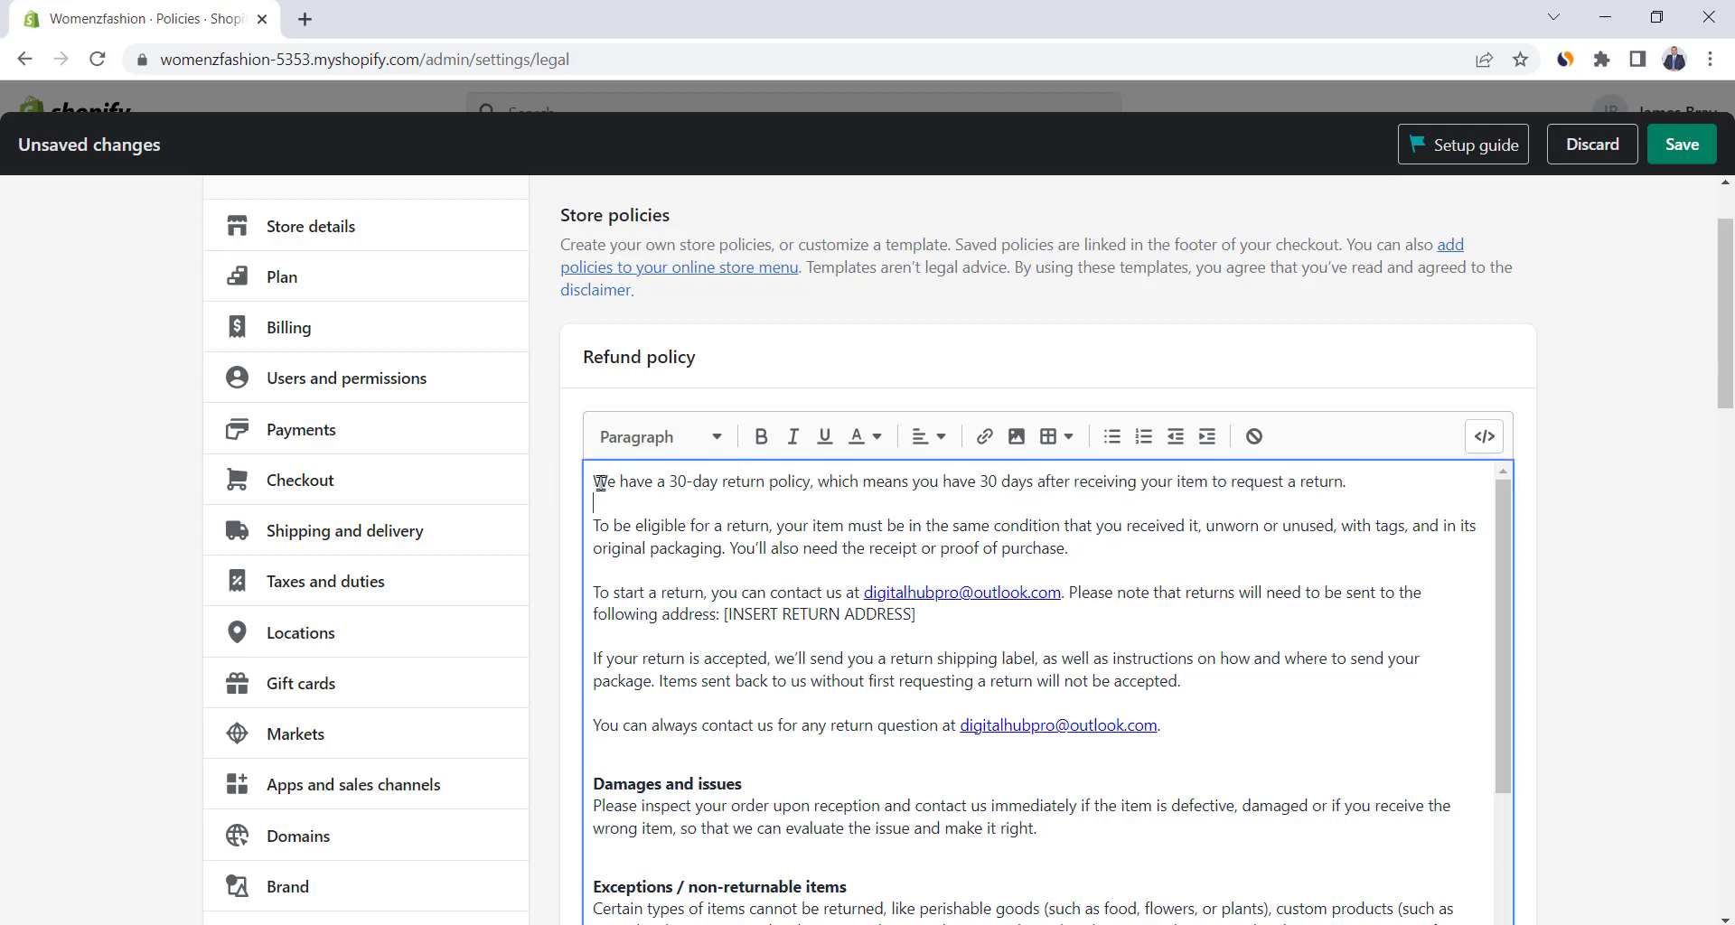
# Fill the Privacy policy and the Terms of service from their templates.
pyautogui.scroll(-9, 561, 533)
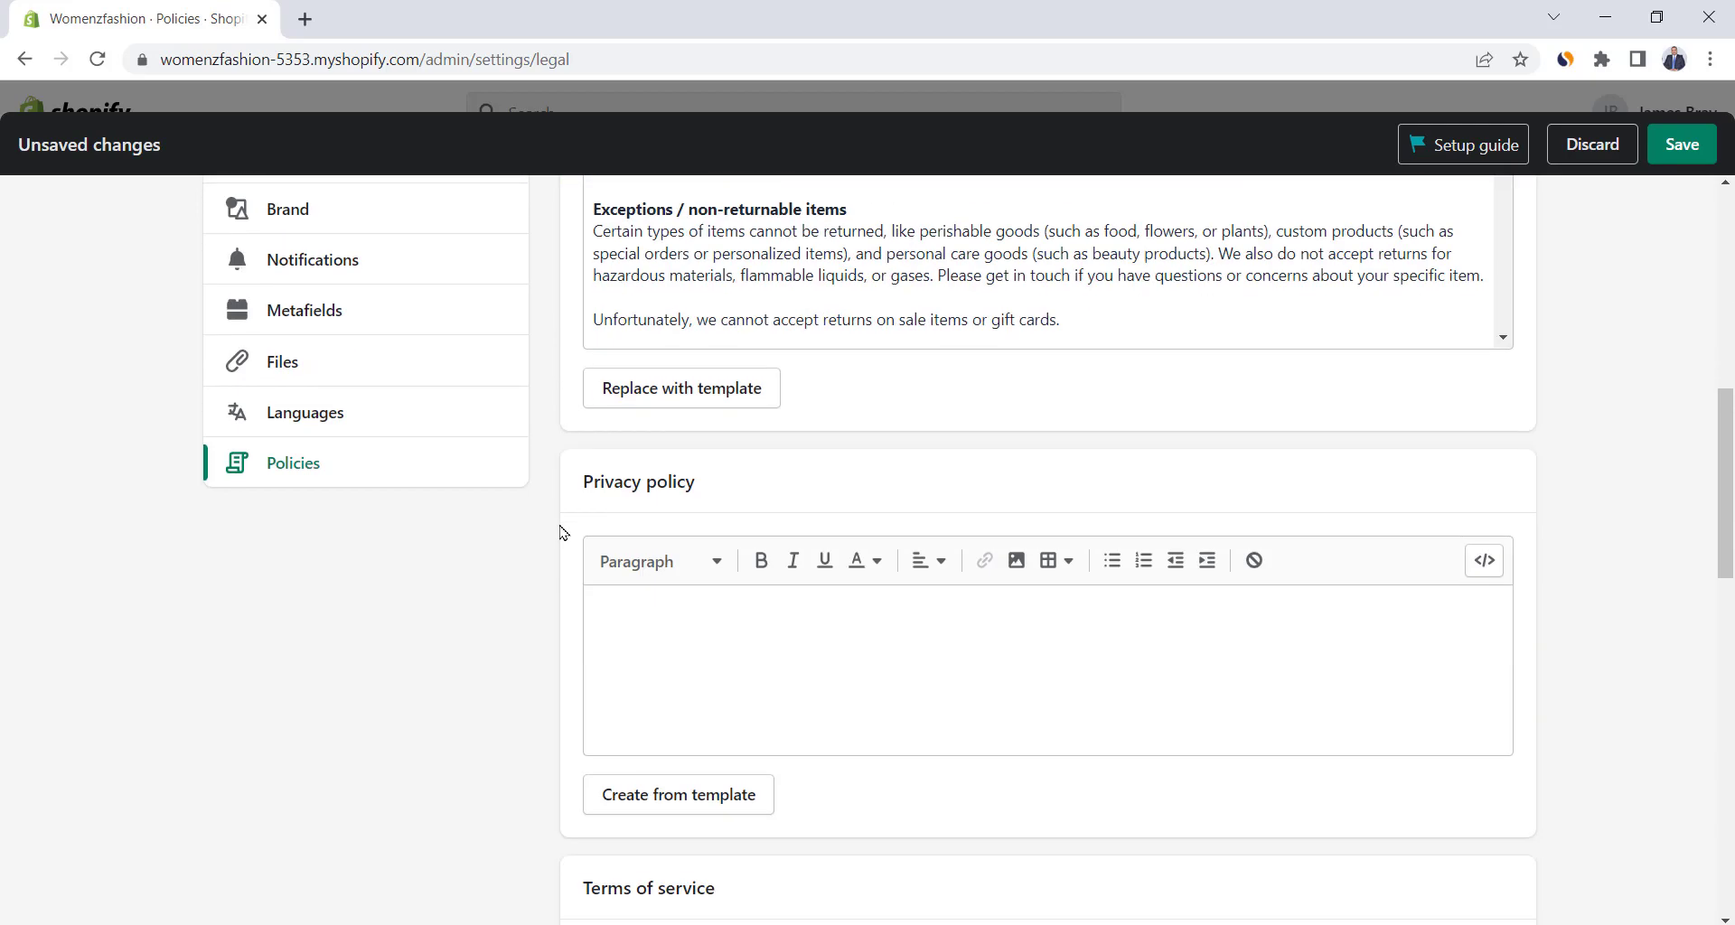
pyautogui.click(688, 701)
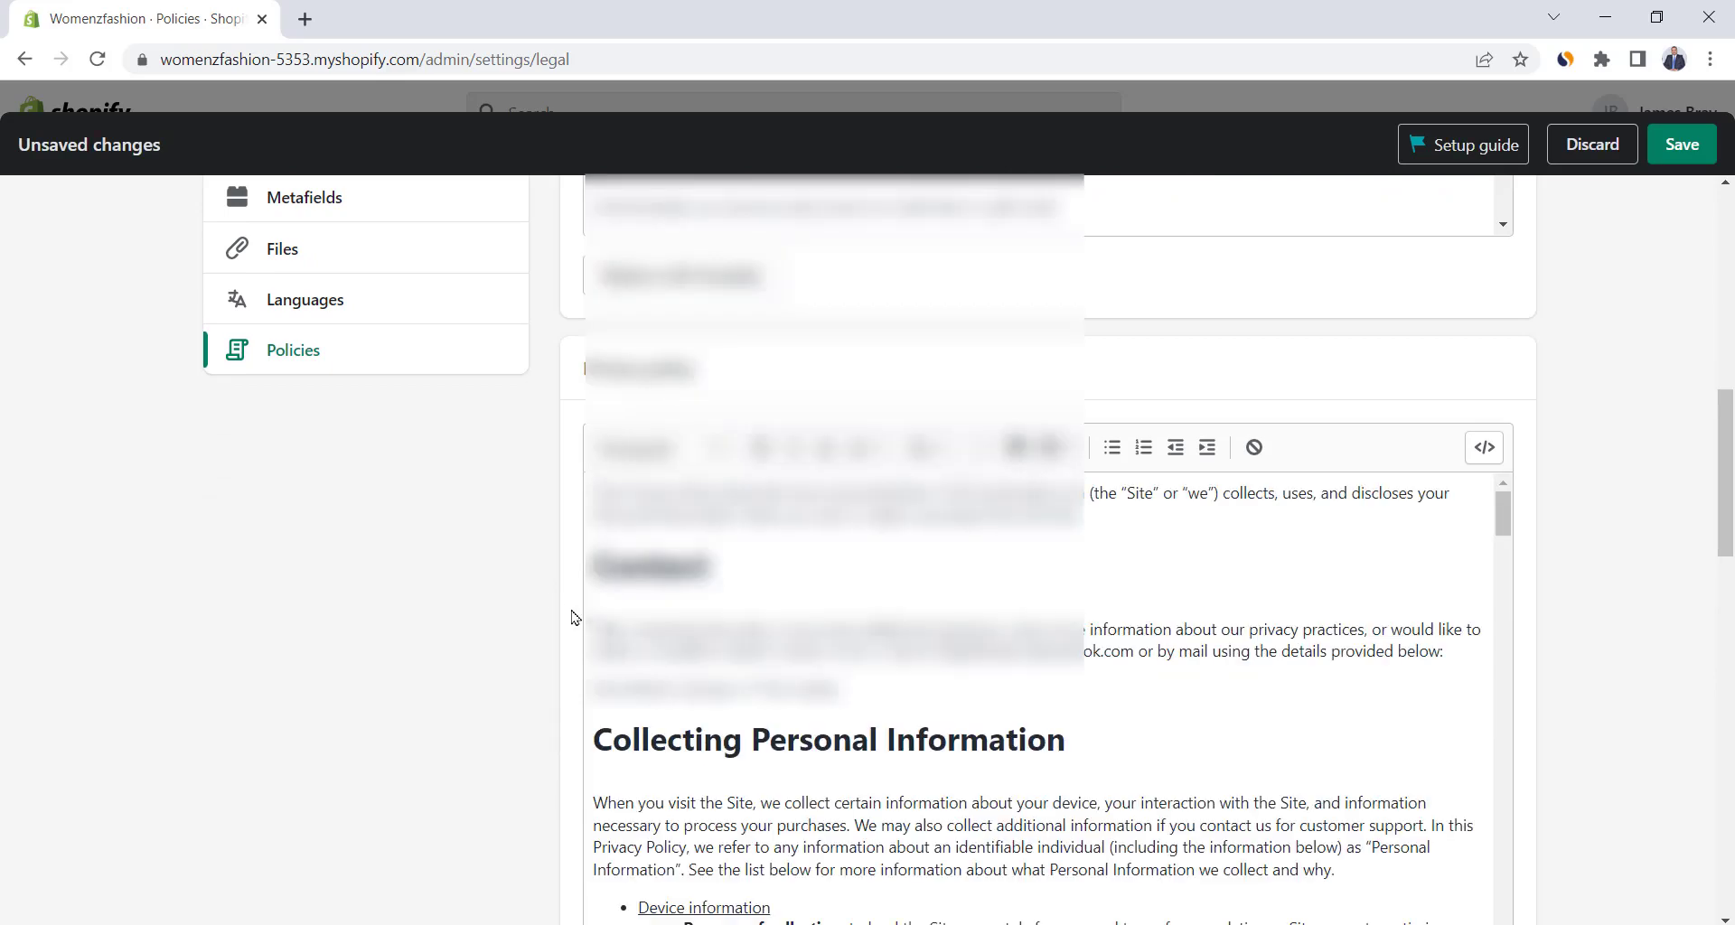
pyautogui.scroll(-8, 757, 401)
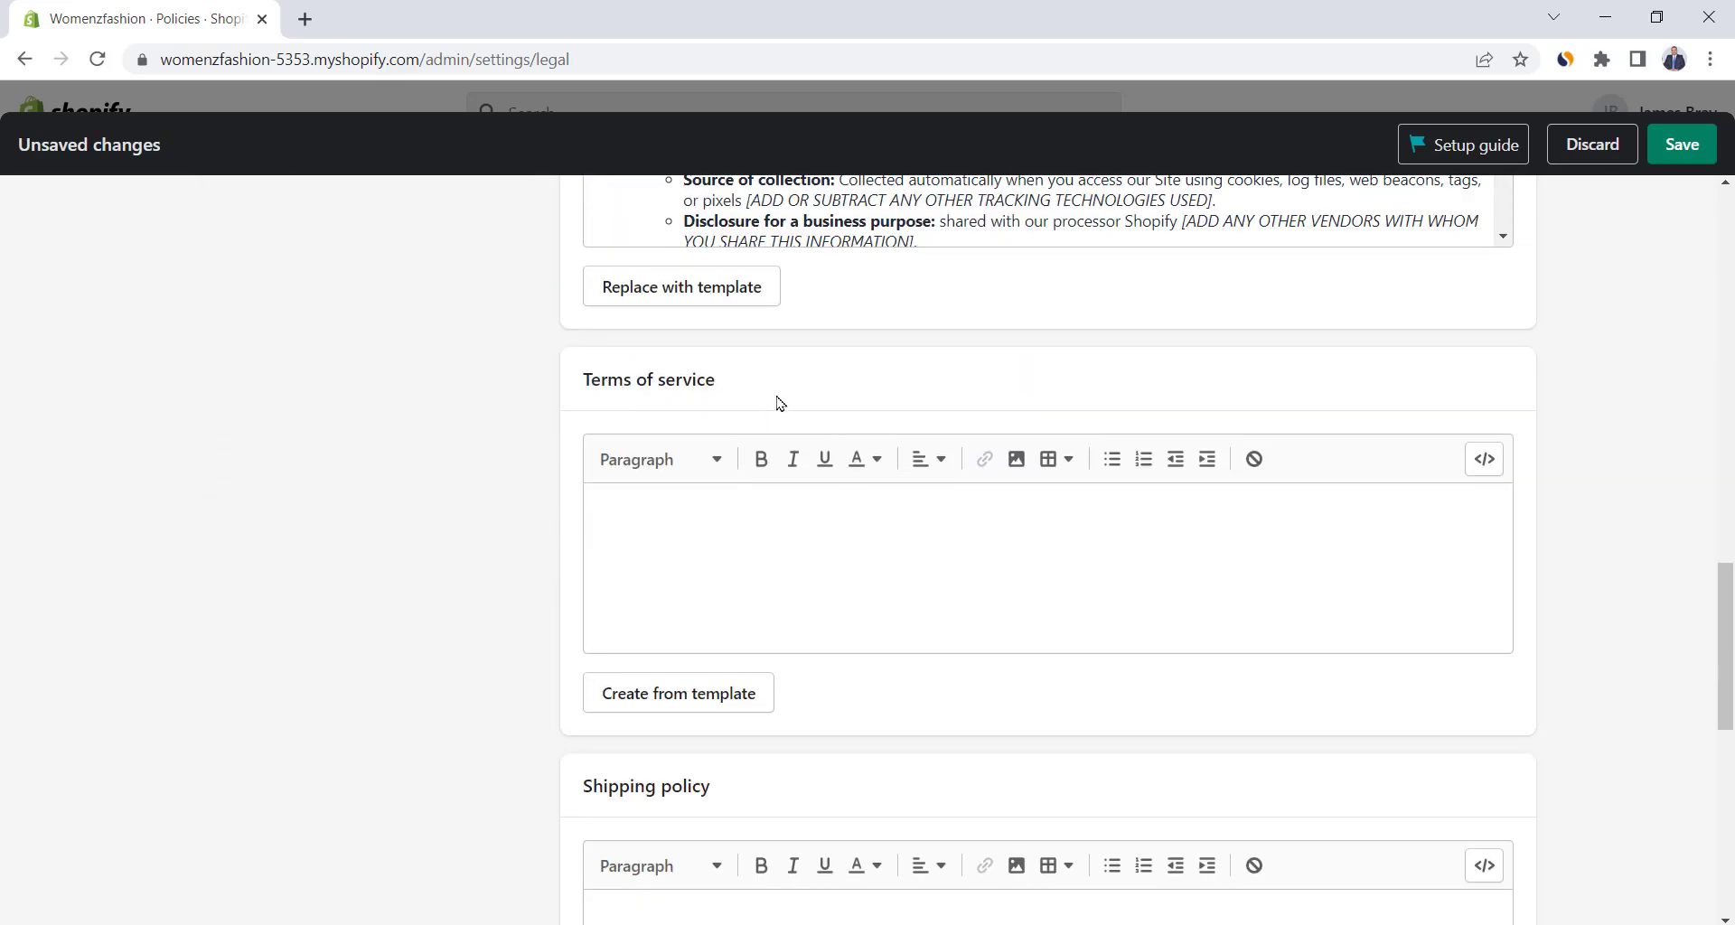
pyautogui.click(629, 703)
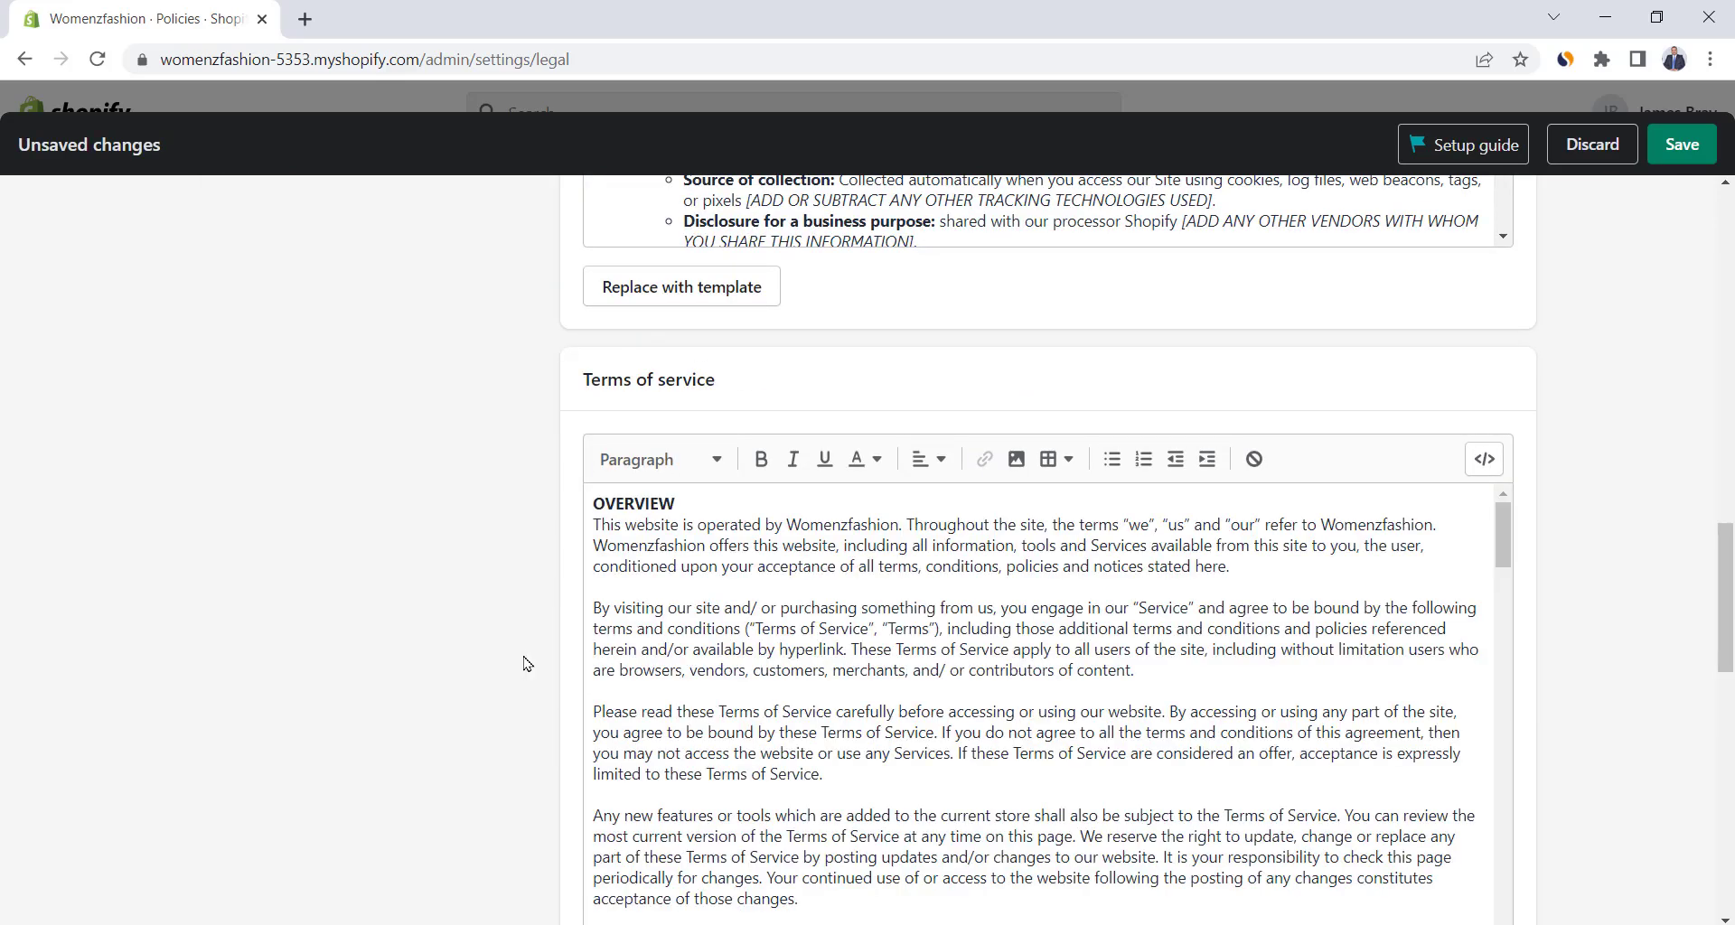
# Look over the Shipping policy and Contact information sections, save the store policies and close the settings.
pyautogui.scroll(-8, 525, 664)
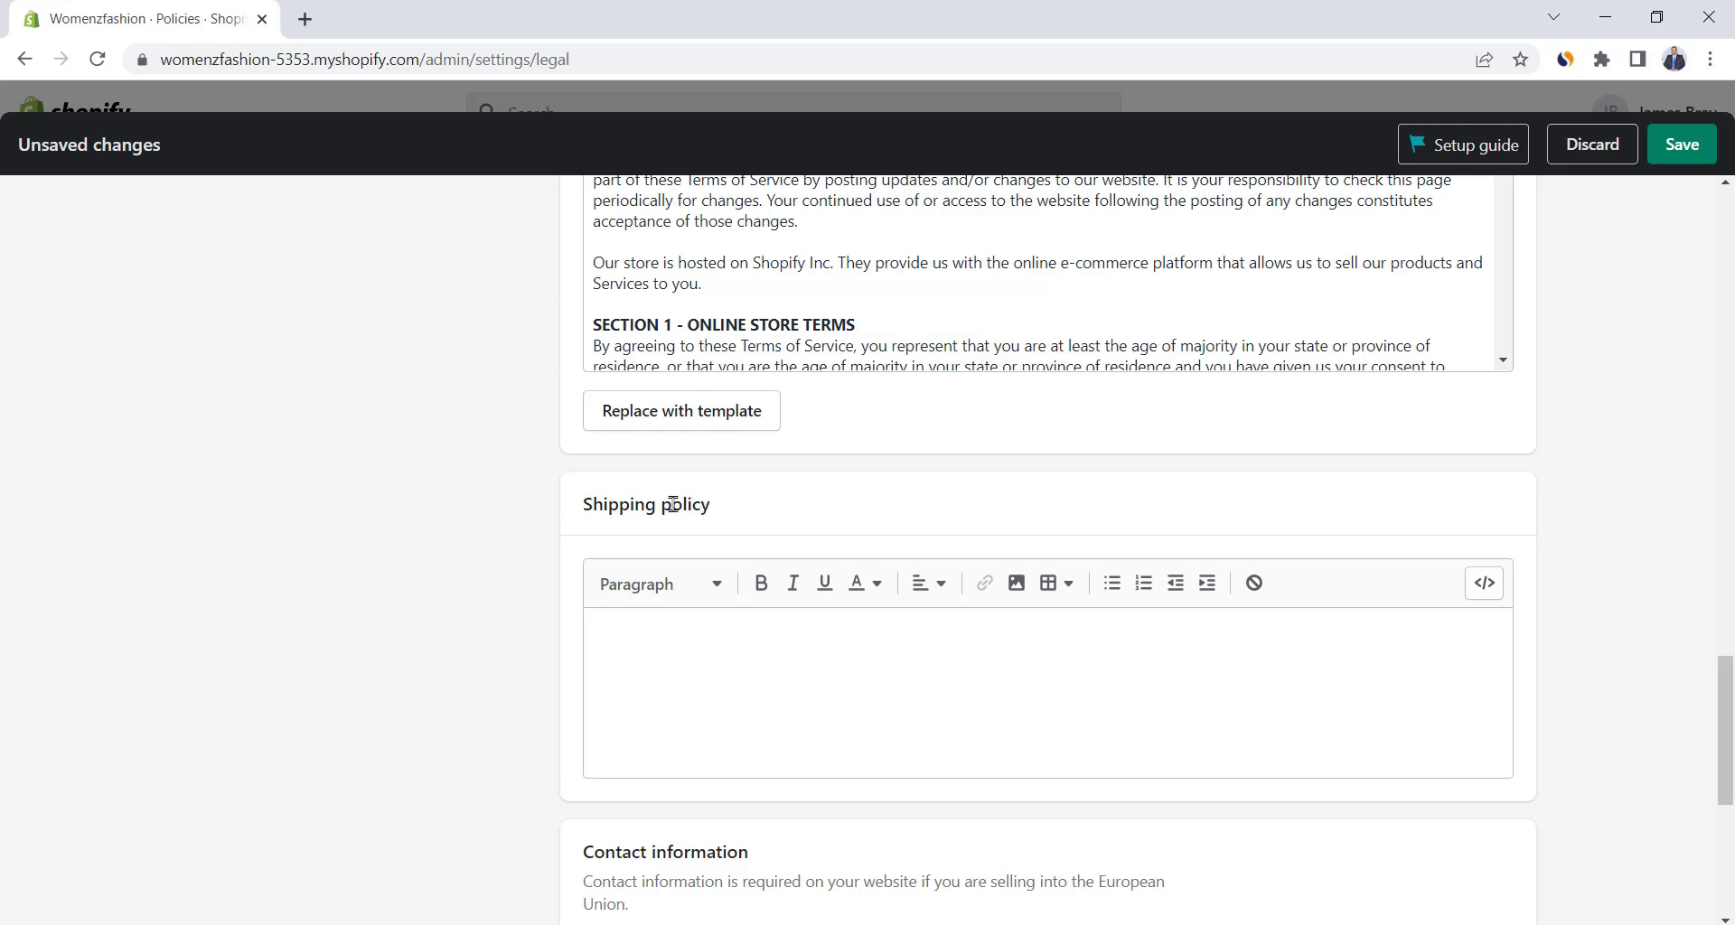
pyautogui.tripleClick(673, 504)
pyautogui.click(533, 507)
pyautogui.scroll(-6, 480, 500)
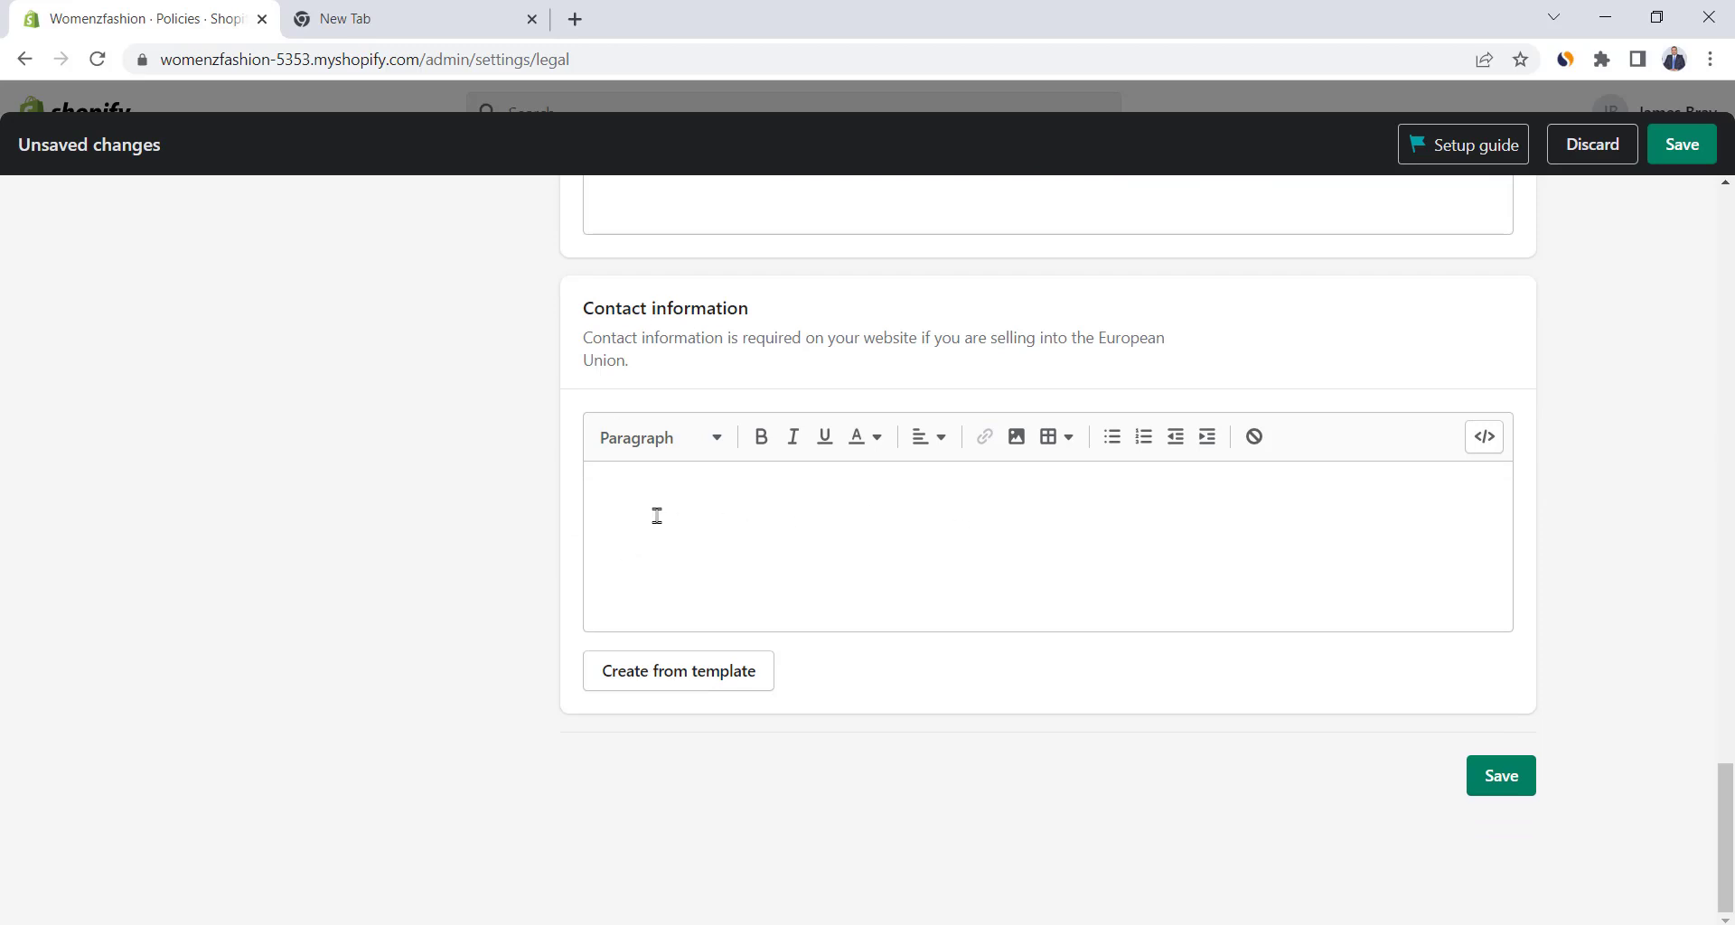
pyautogui.click(1506, 788)
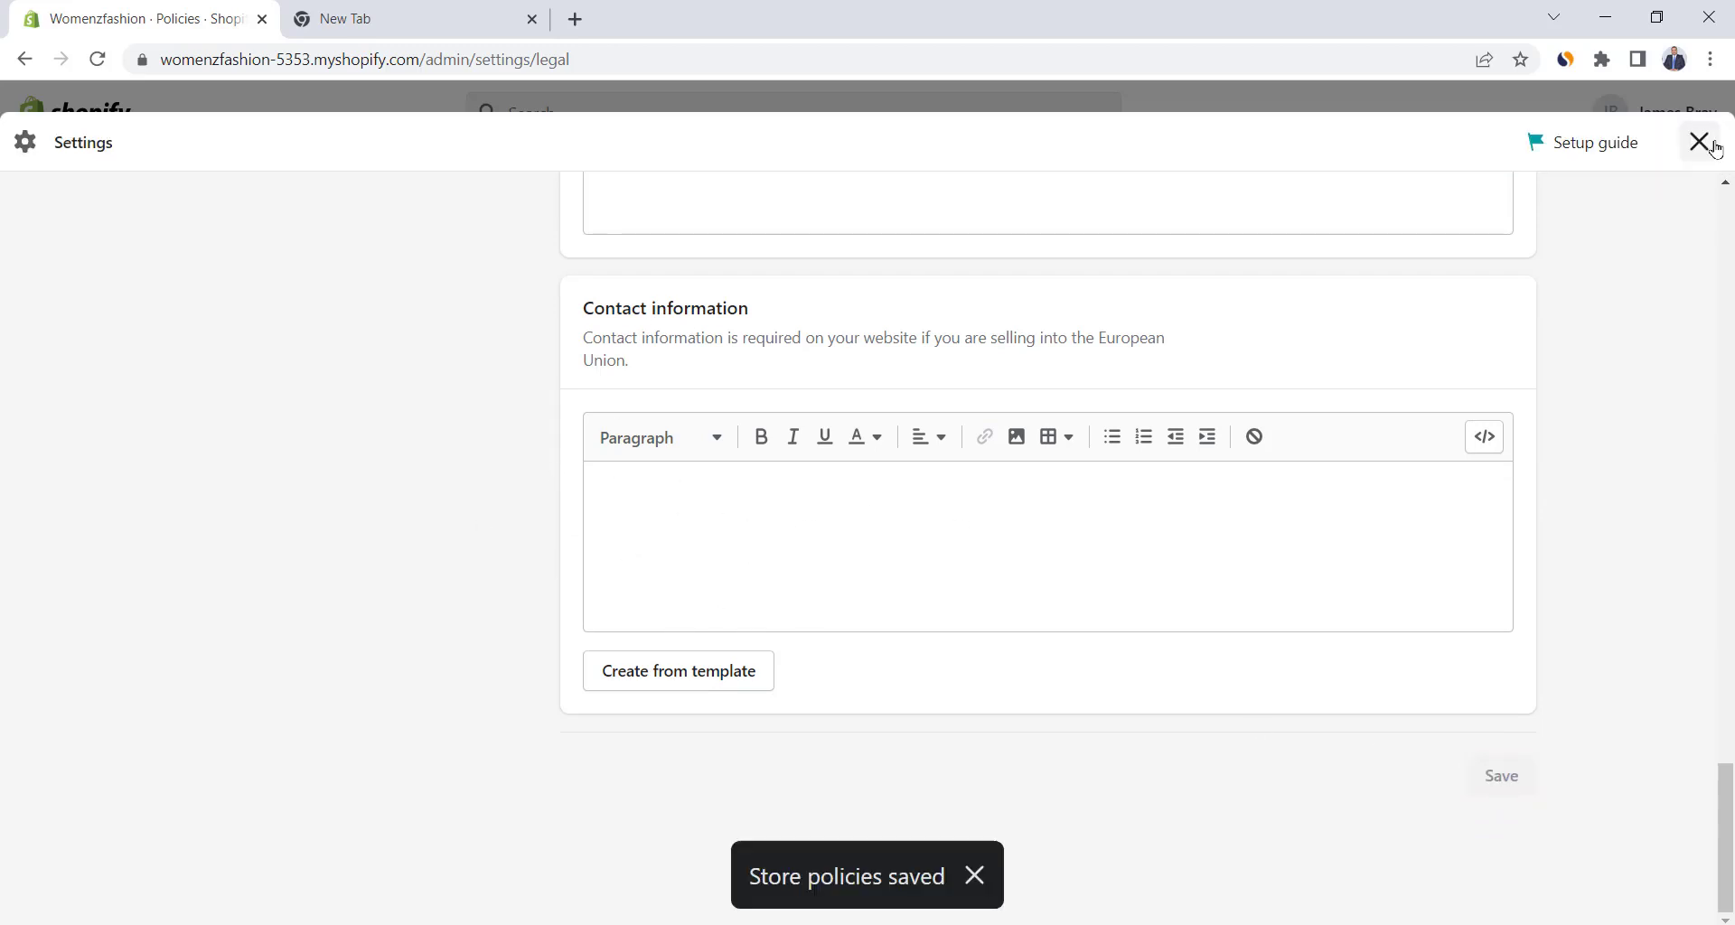
pyautogui.click(1696, 141)
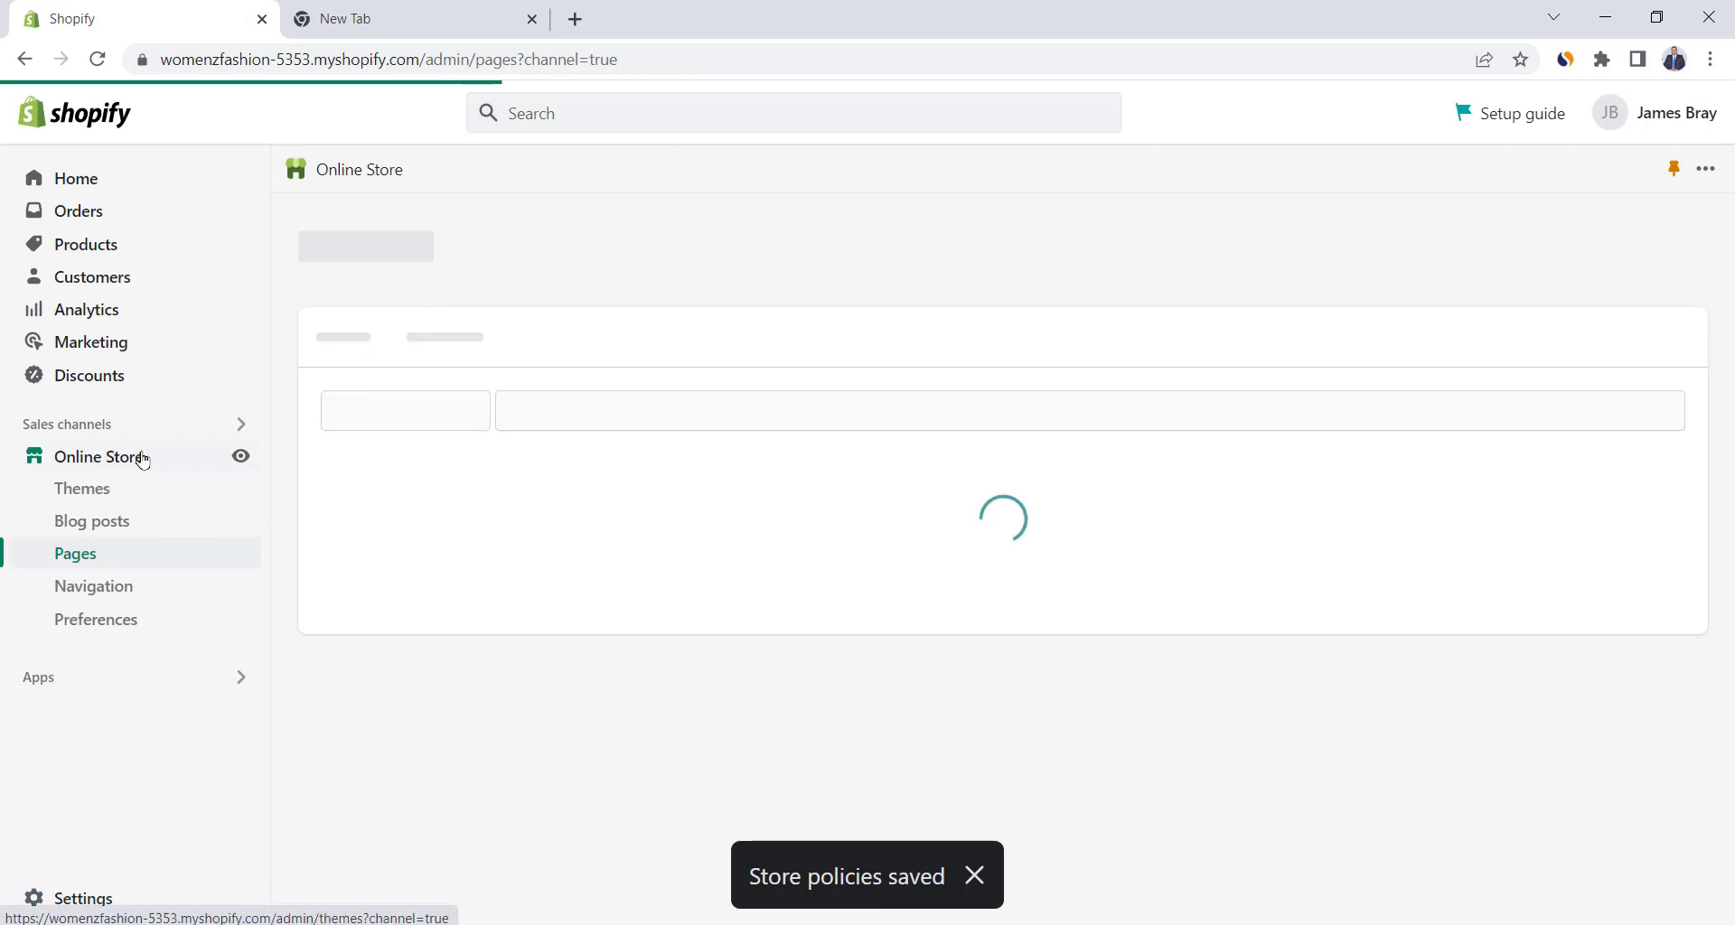
# Open the online store's Main menu in Navigation and remove its Home, Catalog and Contact items.
pyautogui.click(105, 592)
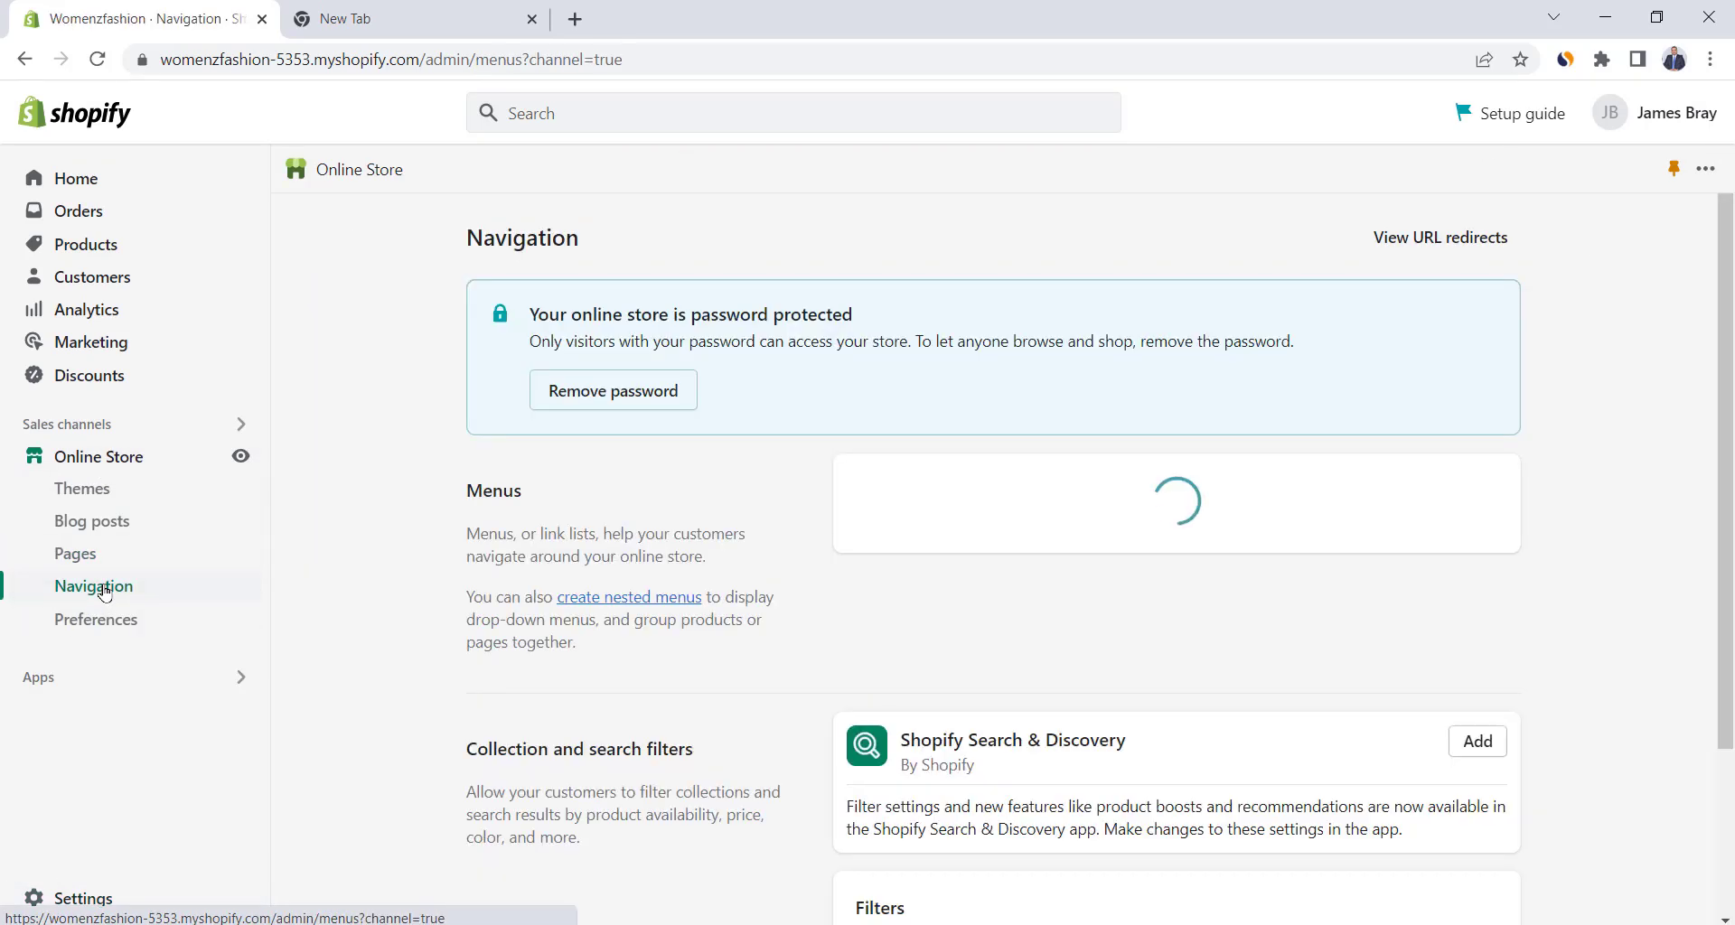
pyautogui.scroll(-1, 1030, 539)
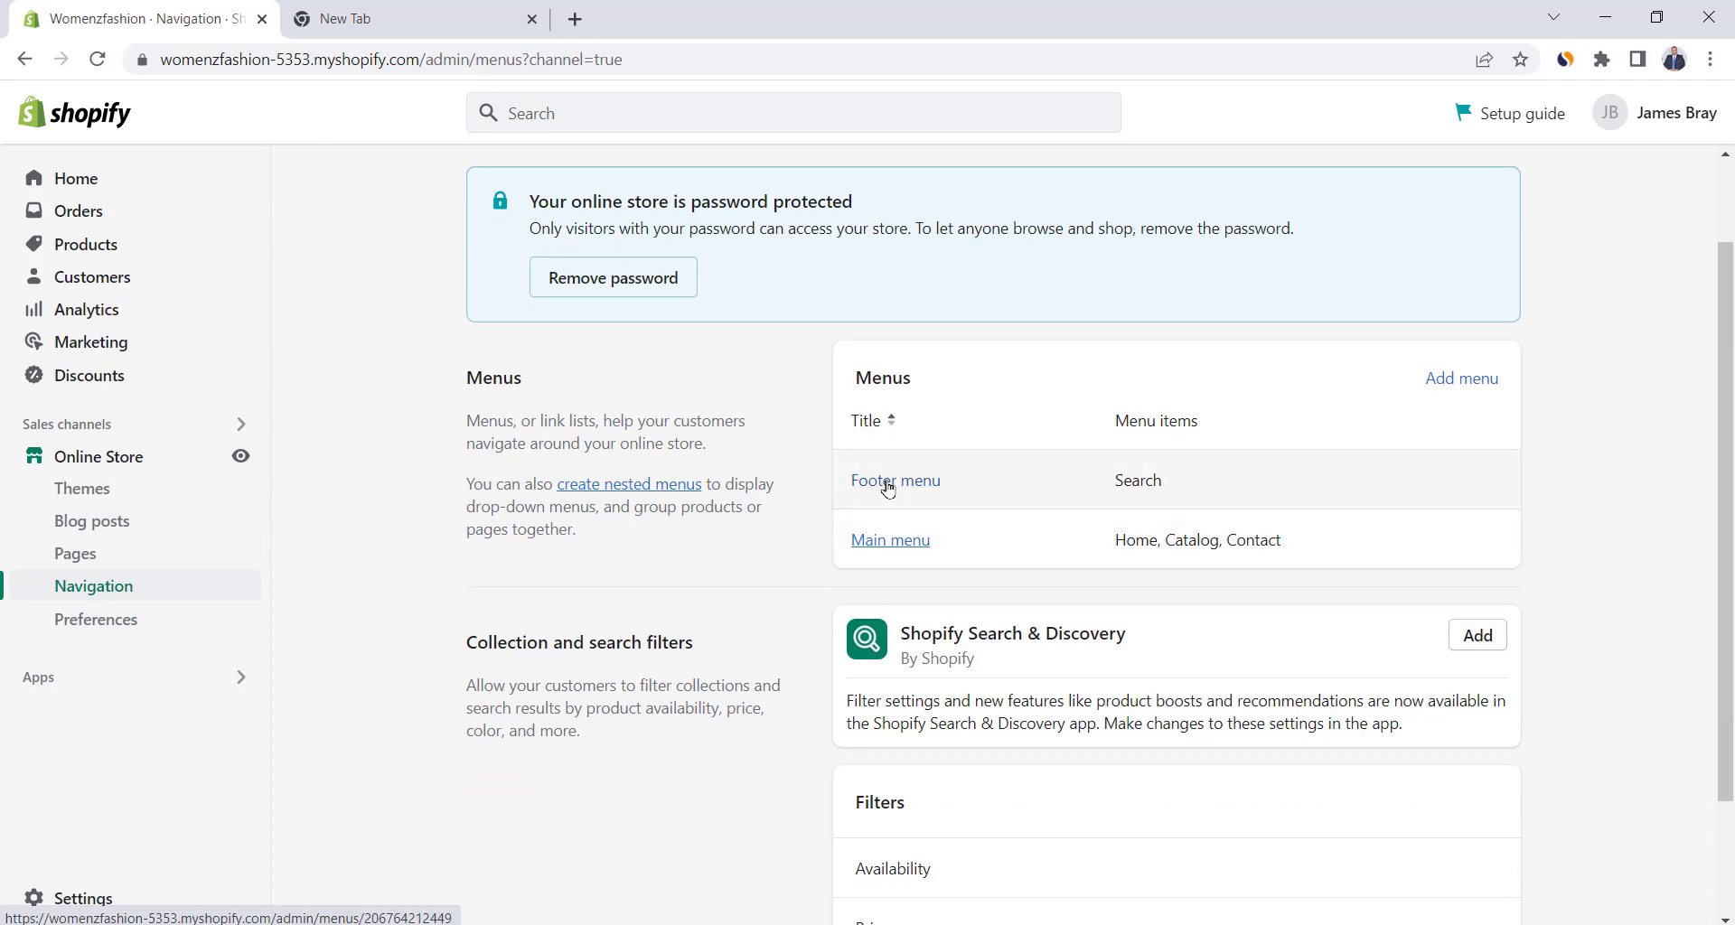
pyautogui.click(889, 543)
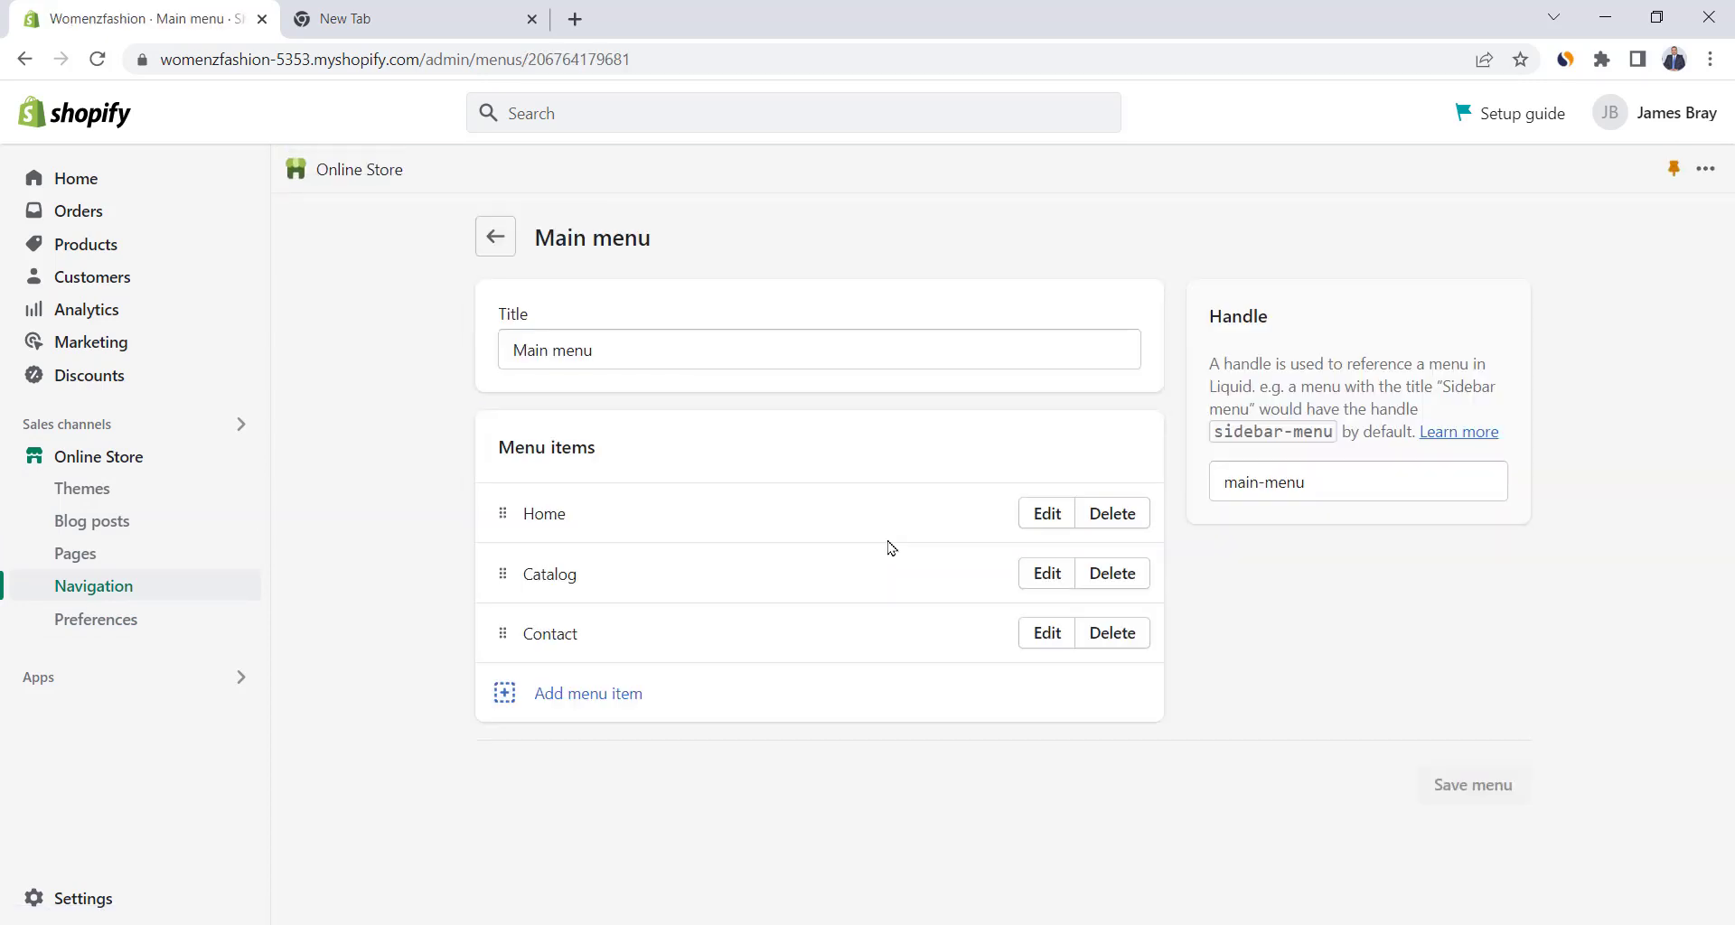
pyautogui.click(1127, 517)
pyautogui.click(1150, 583)
pyautogui.click(1117, 514)
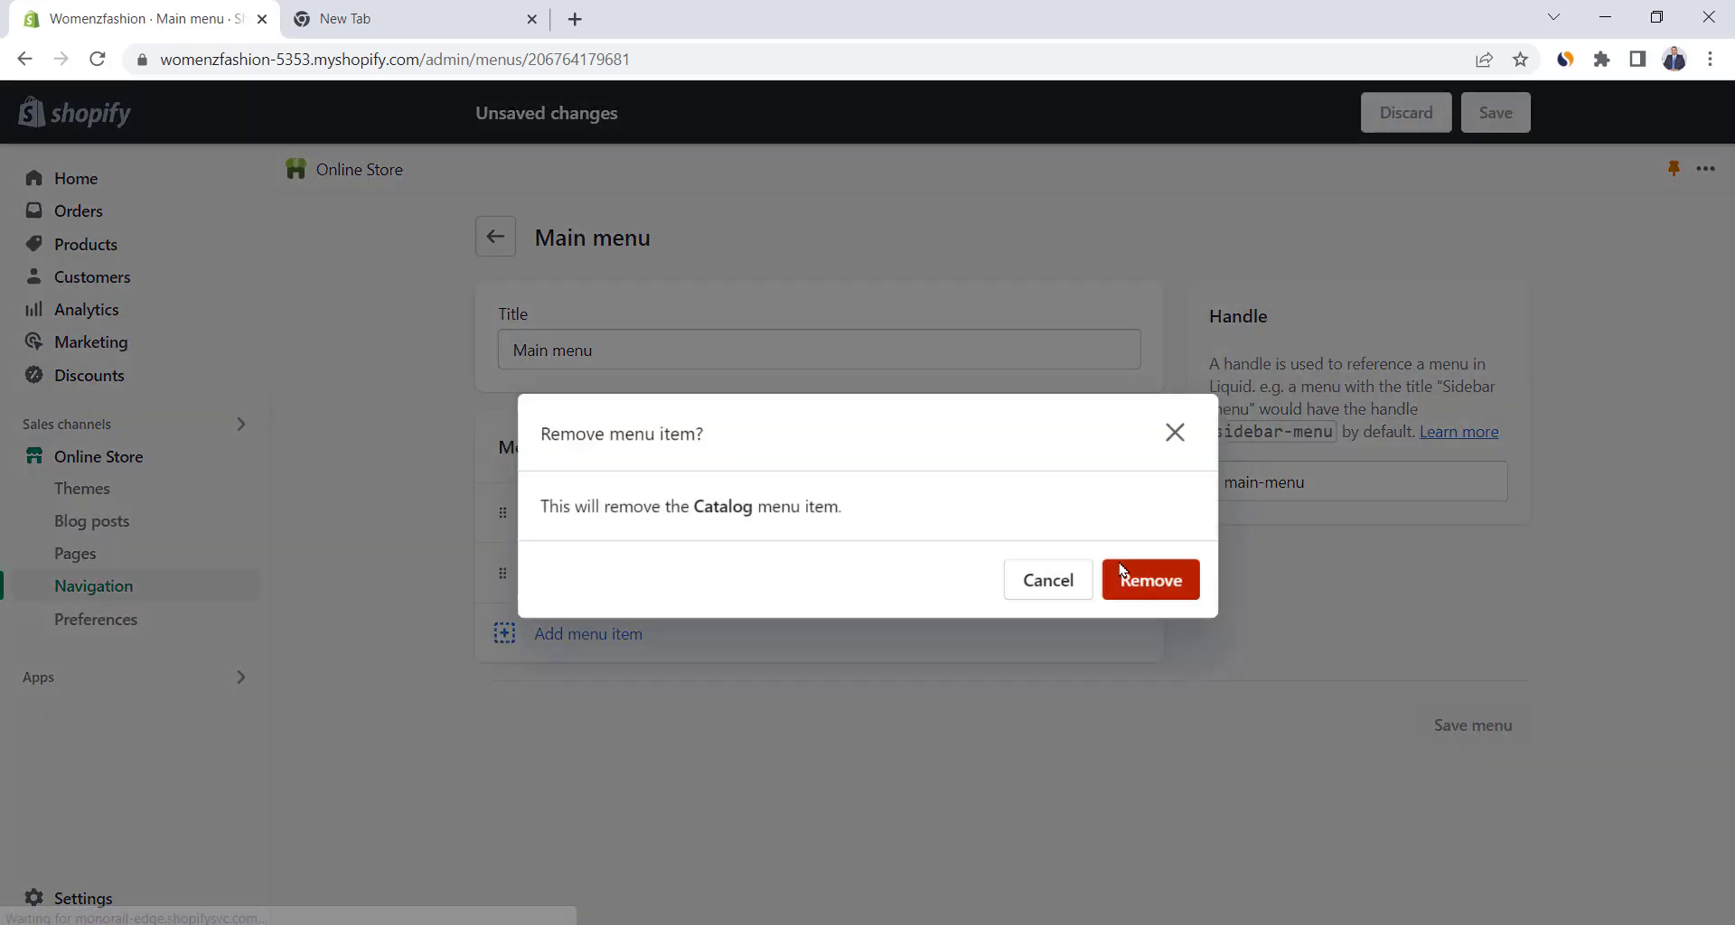
pyautogui.click(1150, 580)
pyautogui.click(1118, 517)
pyautogui.click(1140, 580)
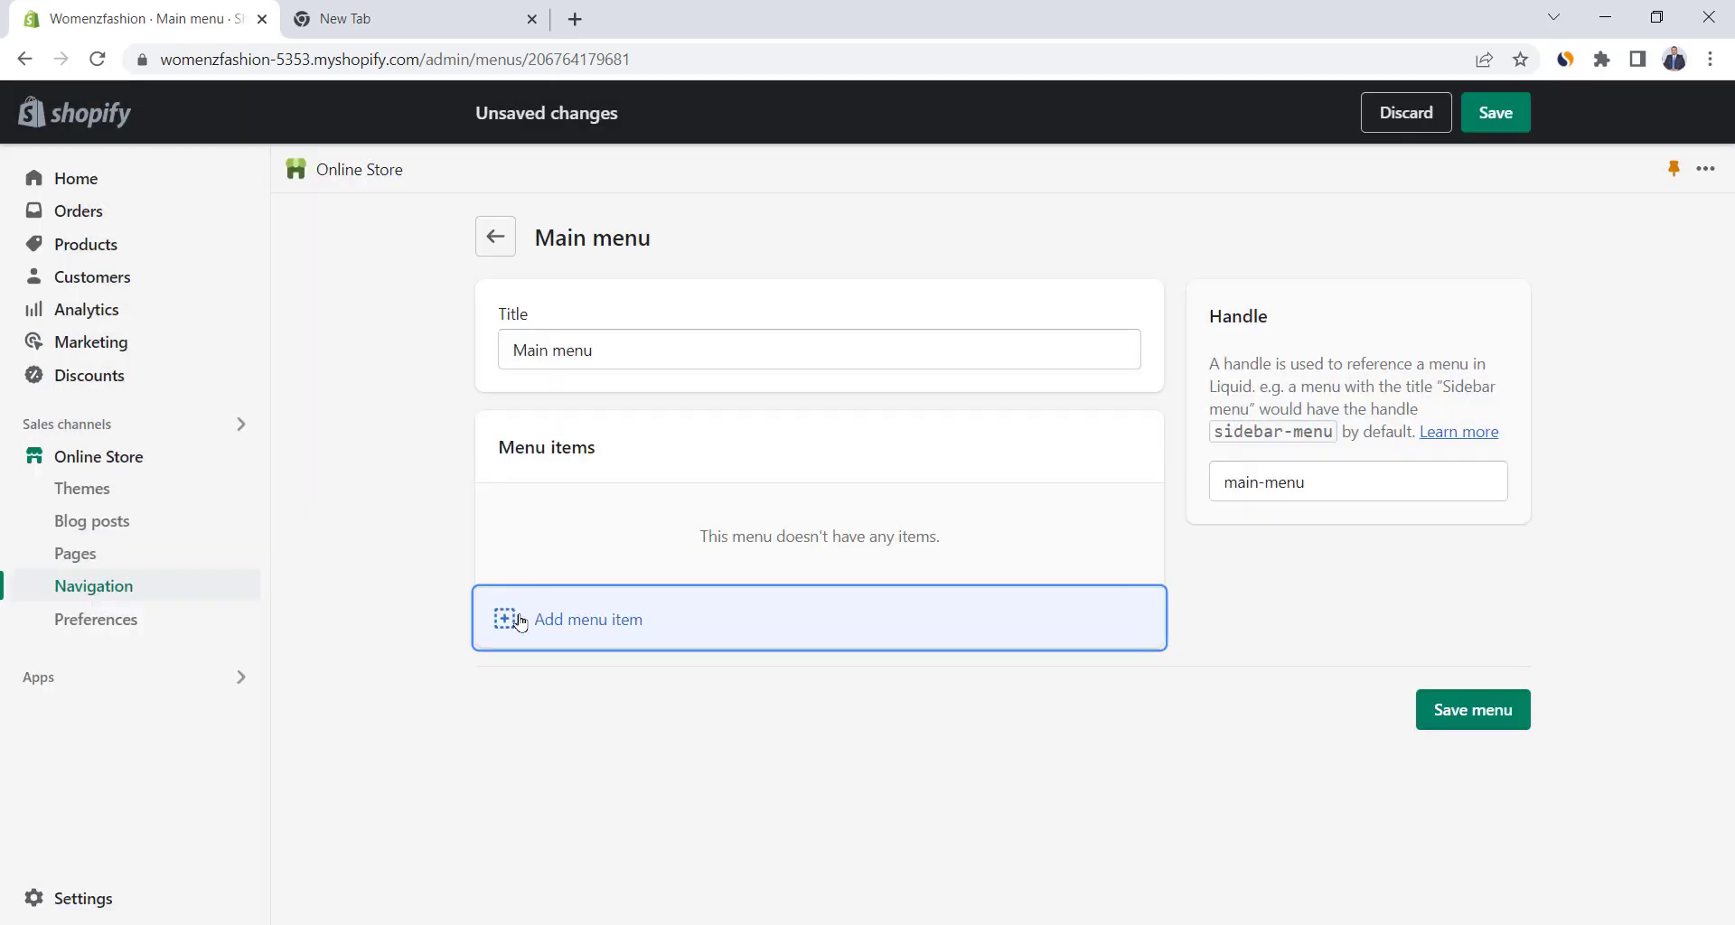
# Add a menu item linking to the Dresses collection to the Main menu.
pyautogui.click(569, 626)
pyautogui.click(1402, 354)
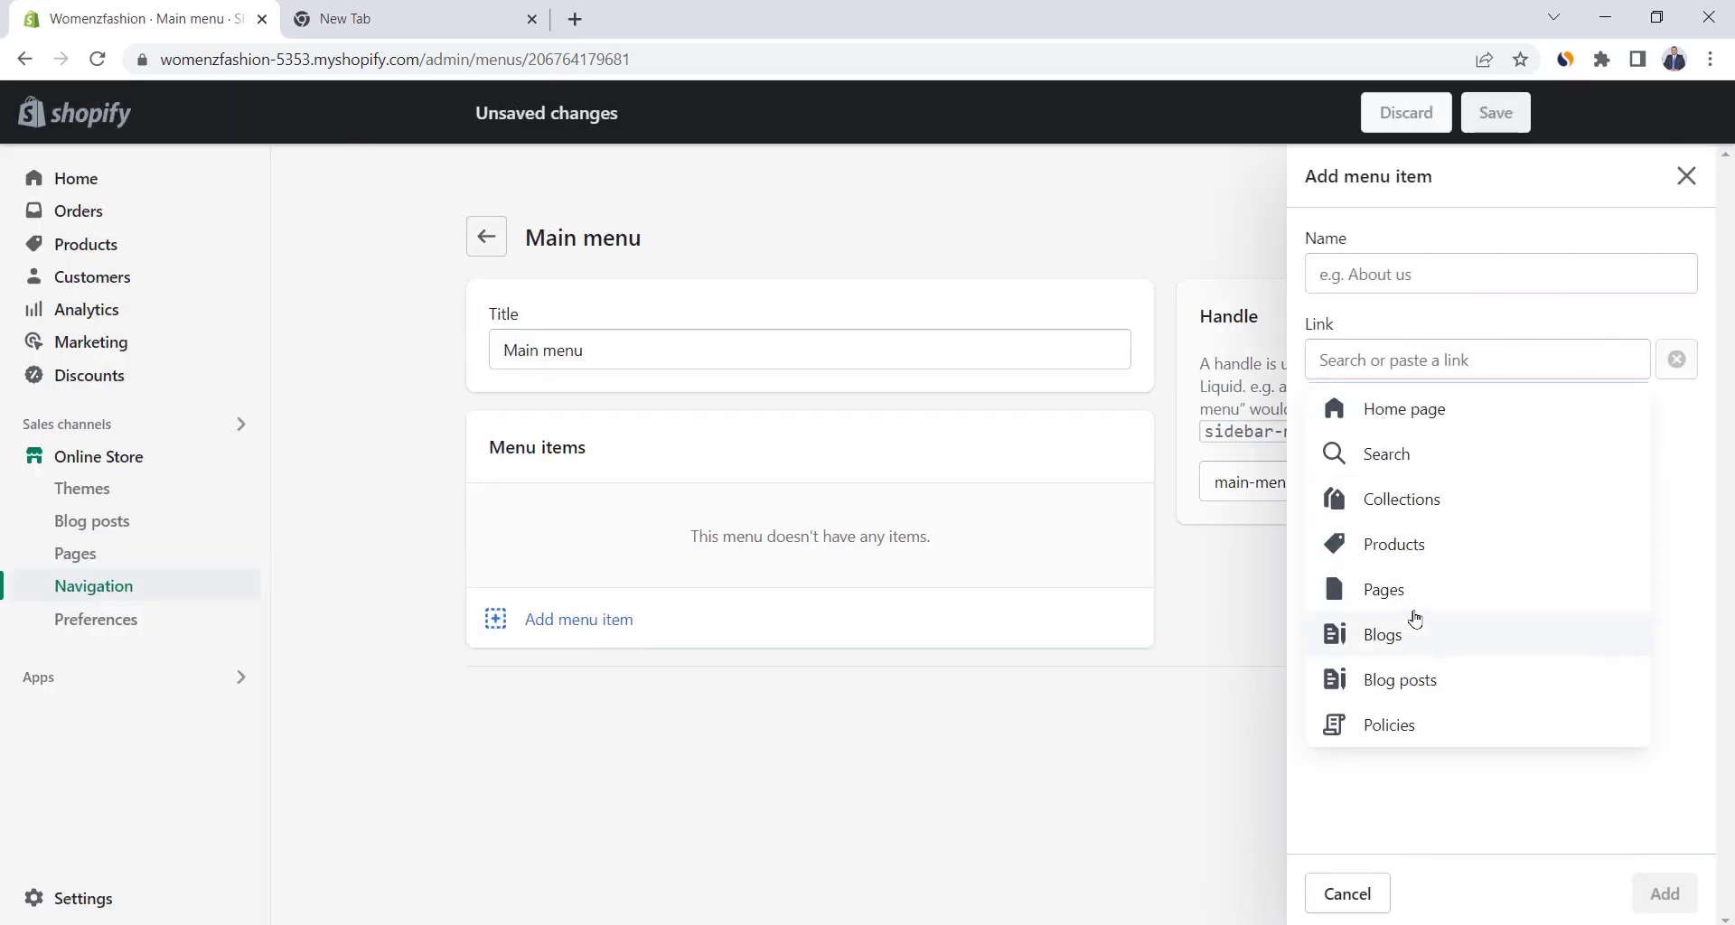
pyautogui.click(1415, 500)
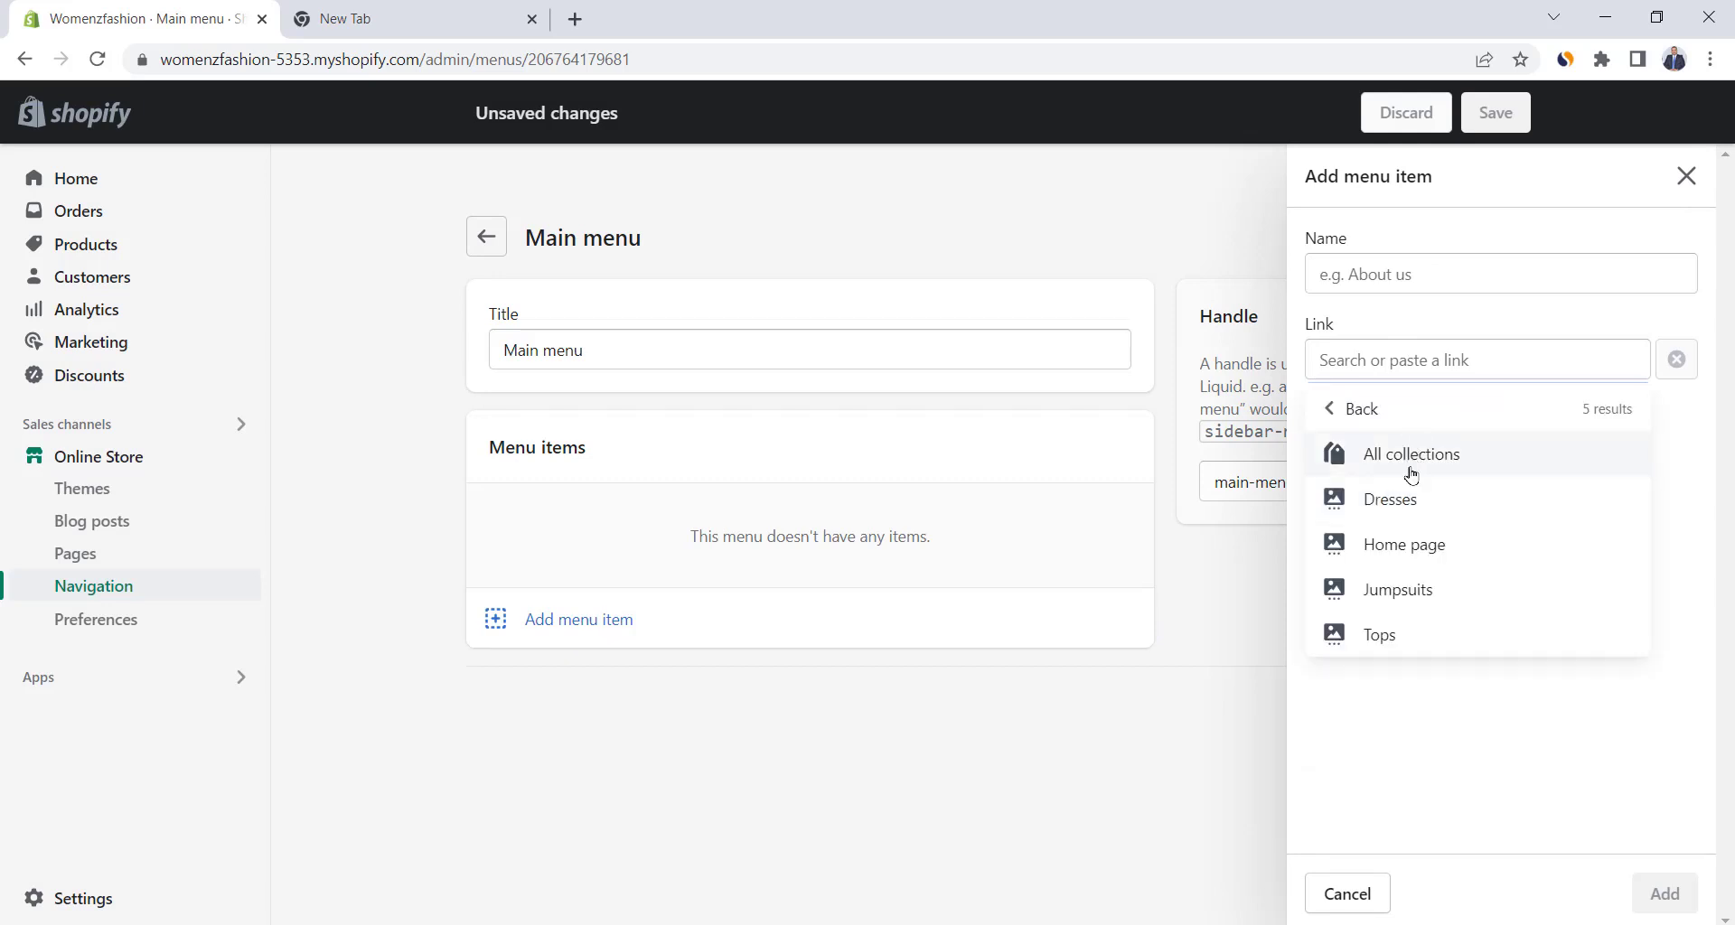
pyautogui.click(1402, 496)
pyautogui.click(1664, 894)
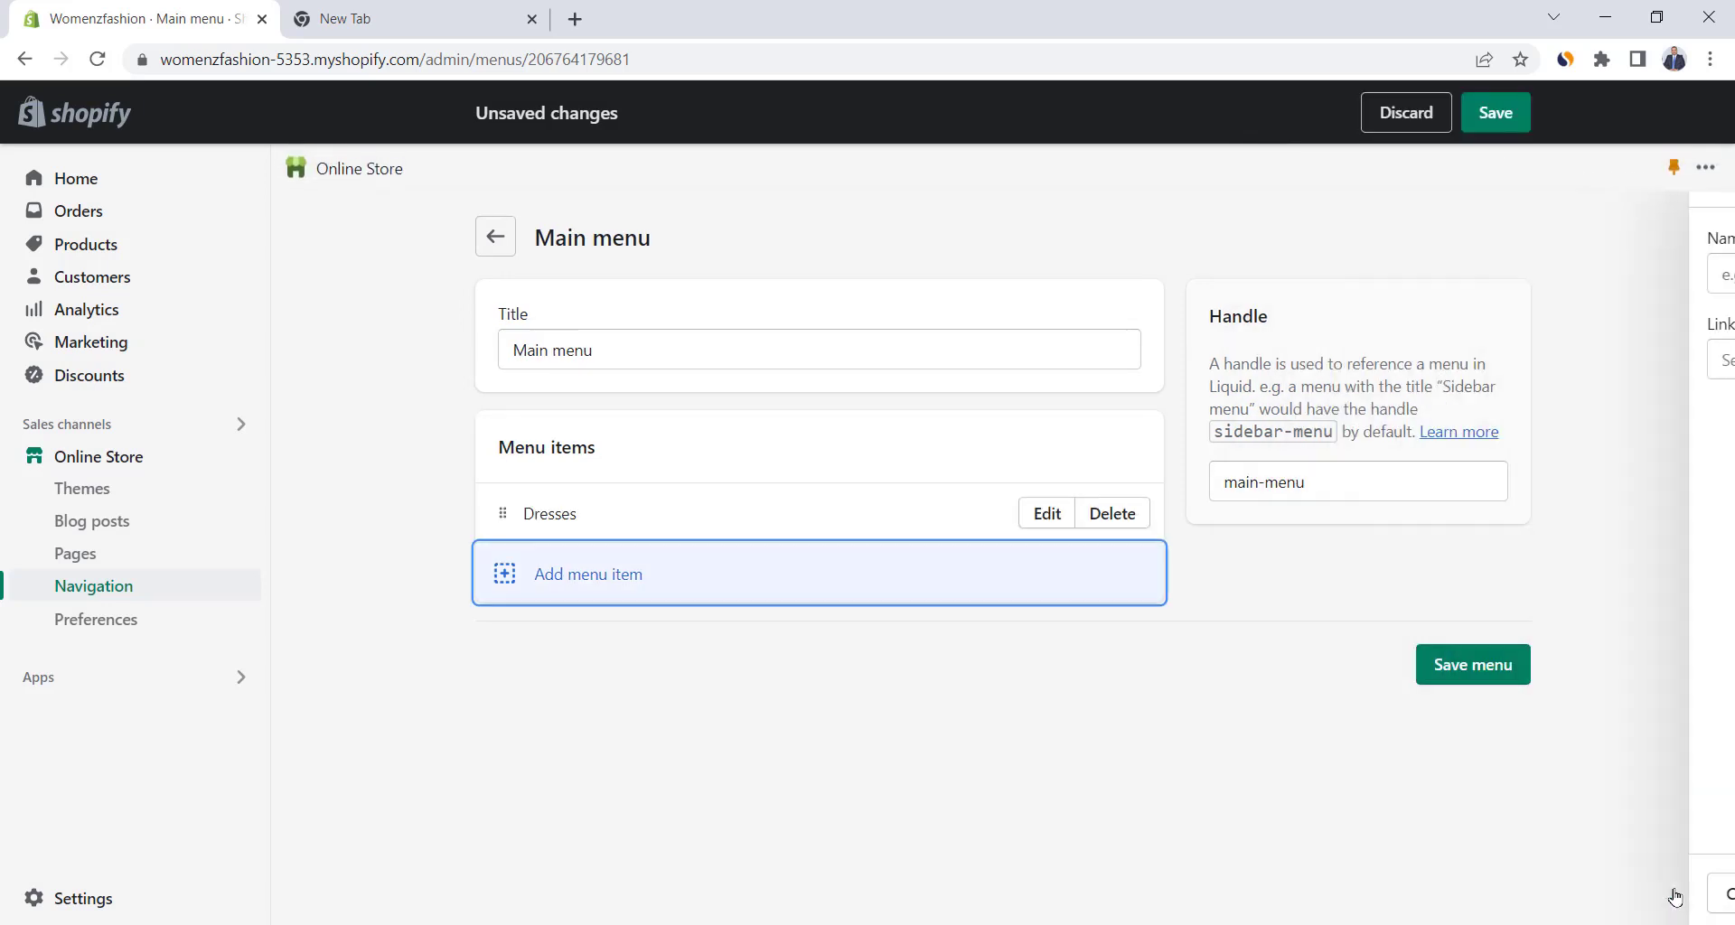
# Add a menu item linking to the Jumpsuits collection to the Main menu.
pyautogui.click(571, 585)
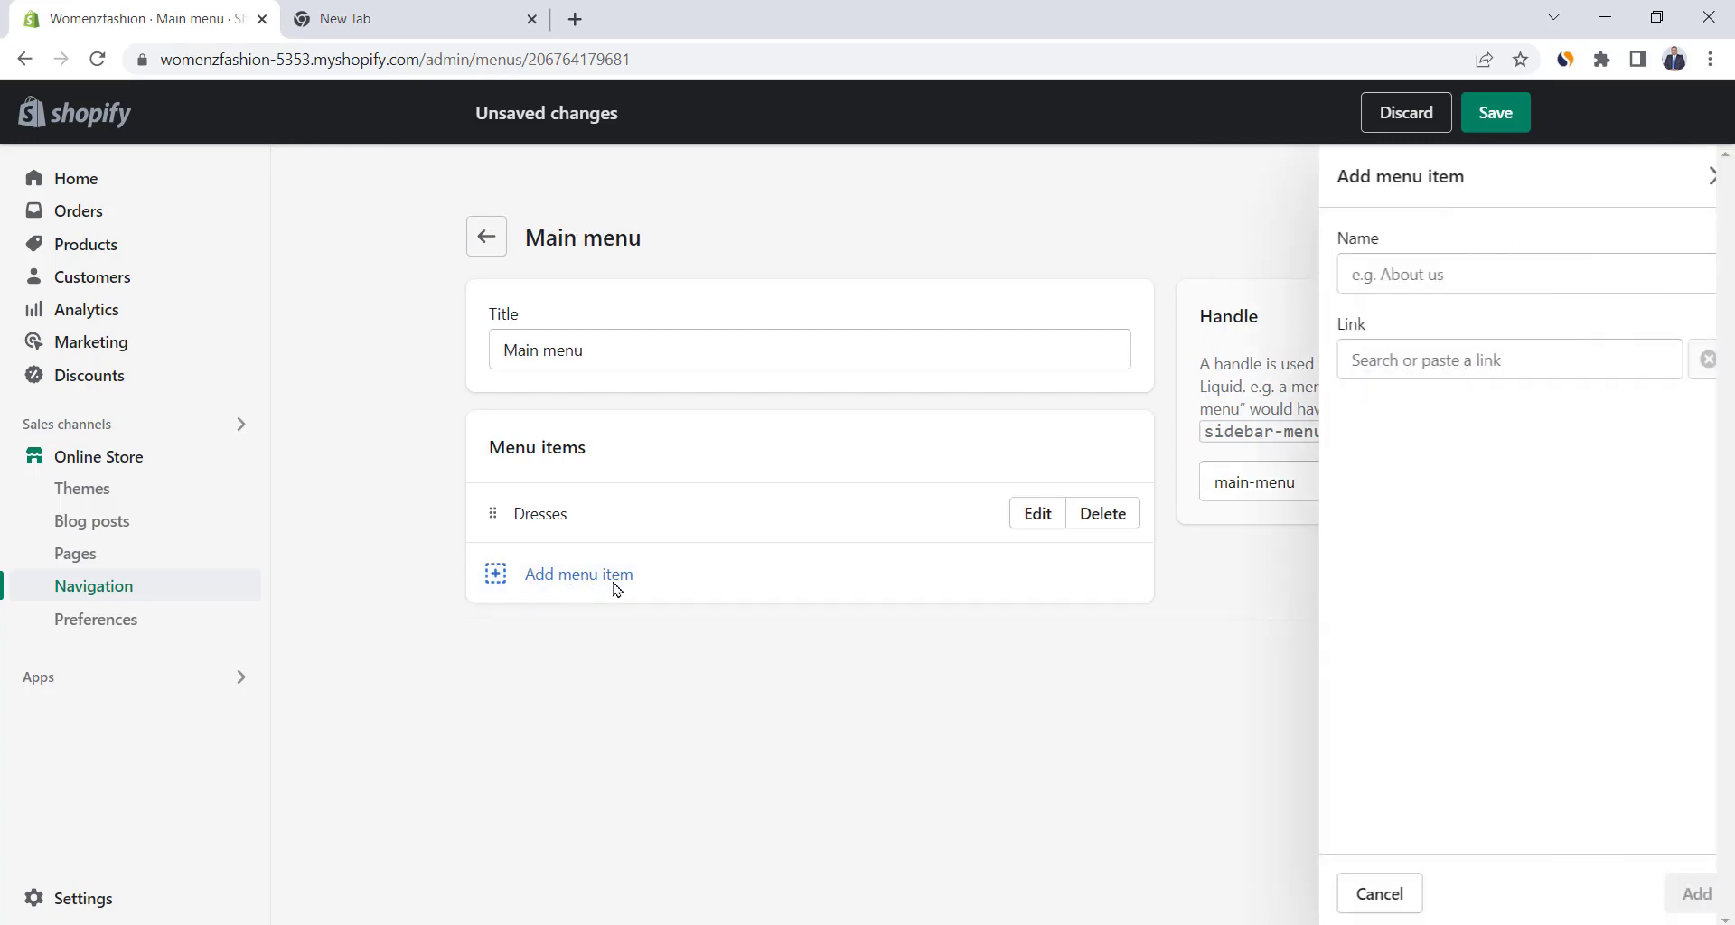
pyautogui.click(1464, 358)
pyautogui.click(1425, 503)
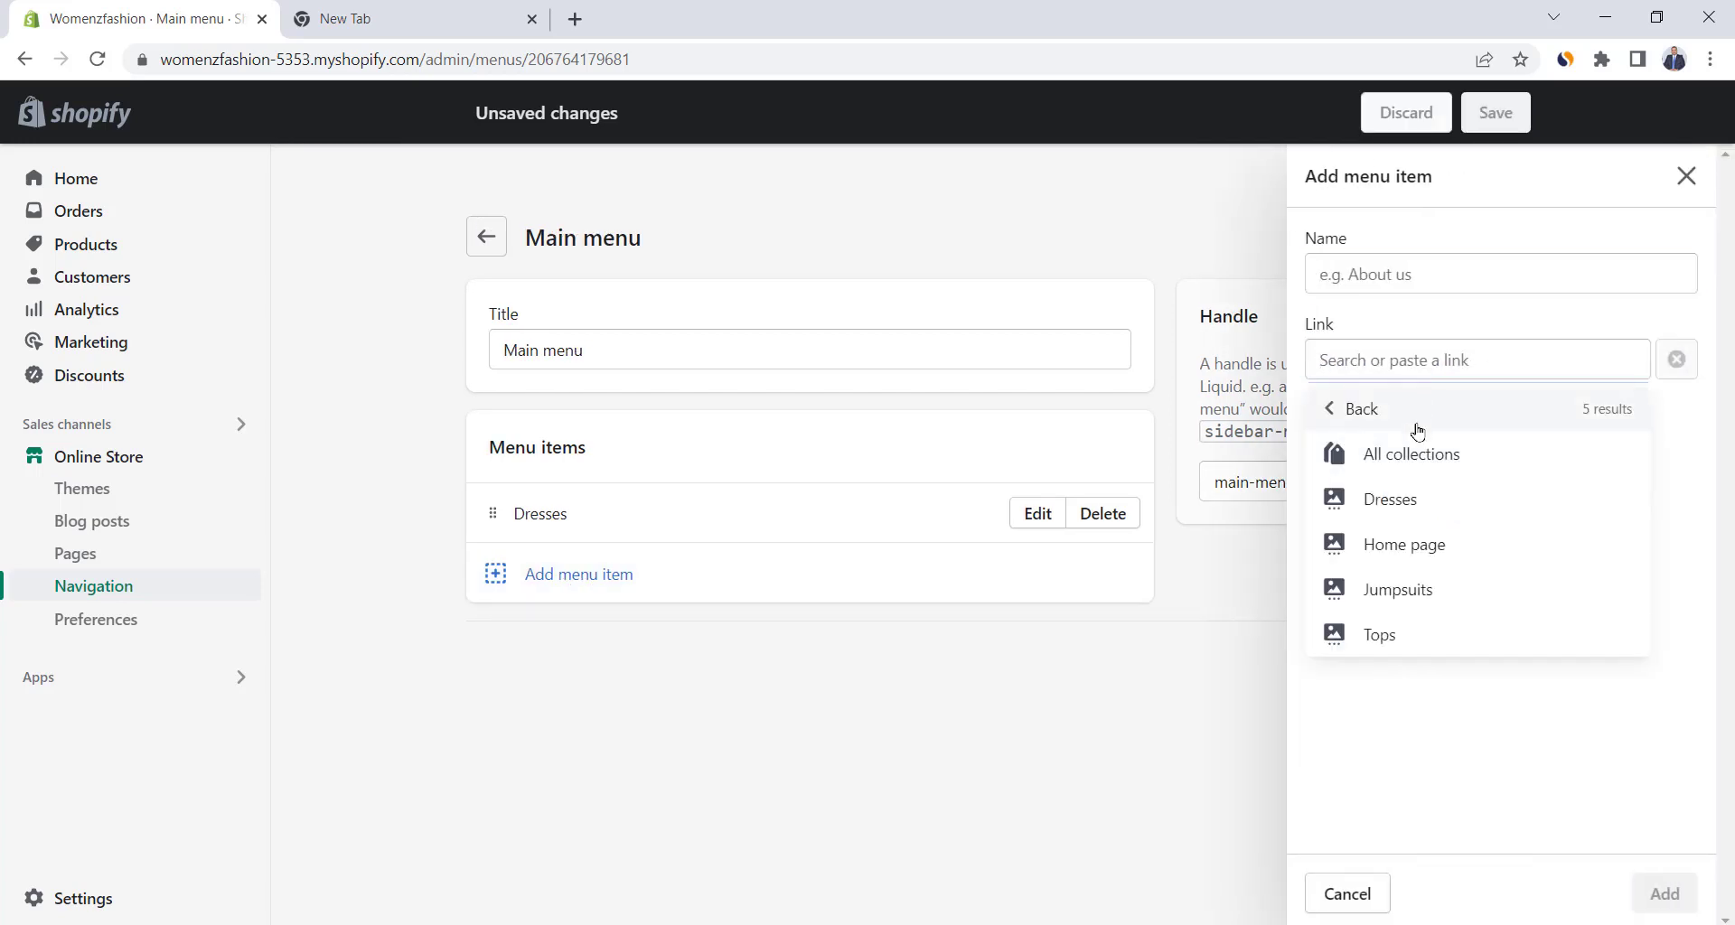
pyautogui.click(1411, 592)
pyautogui.click(1665, 894)
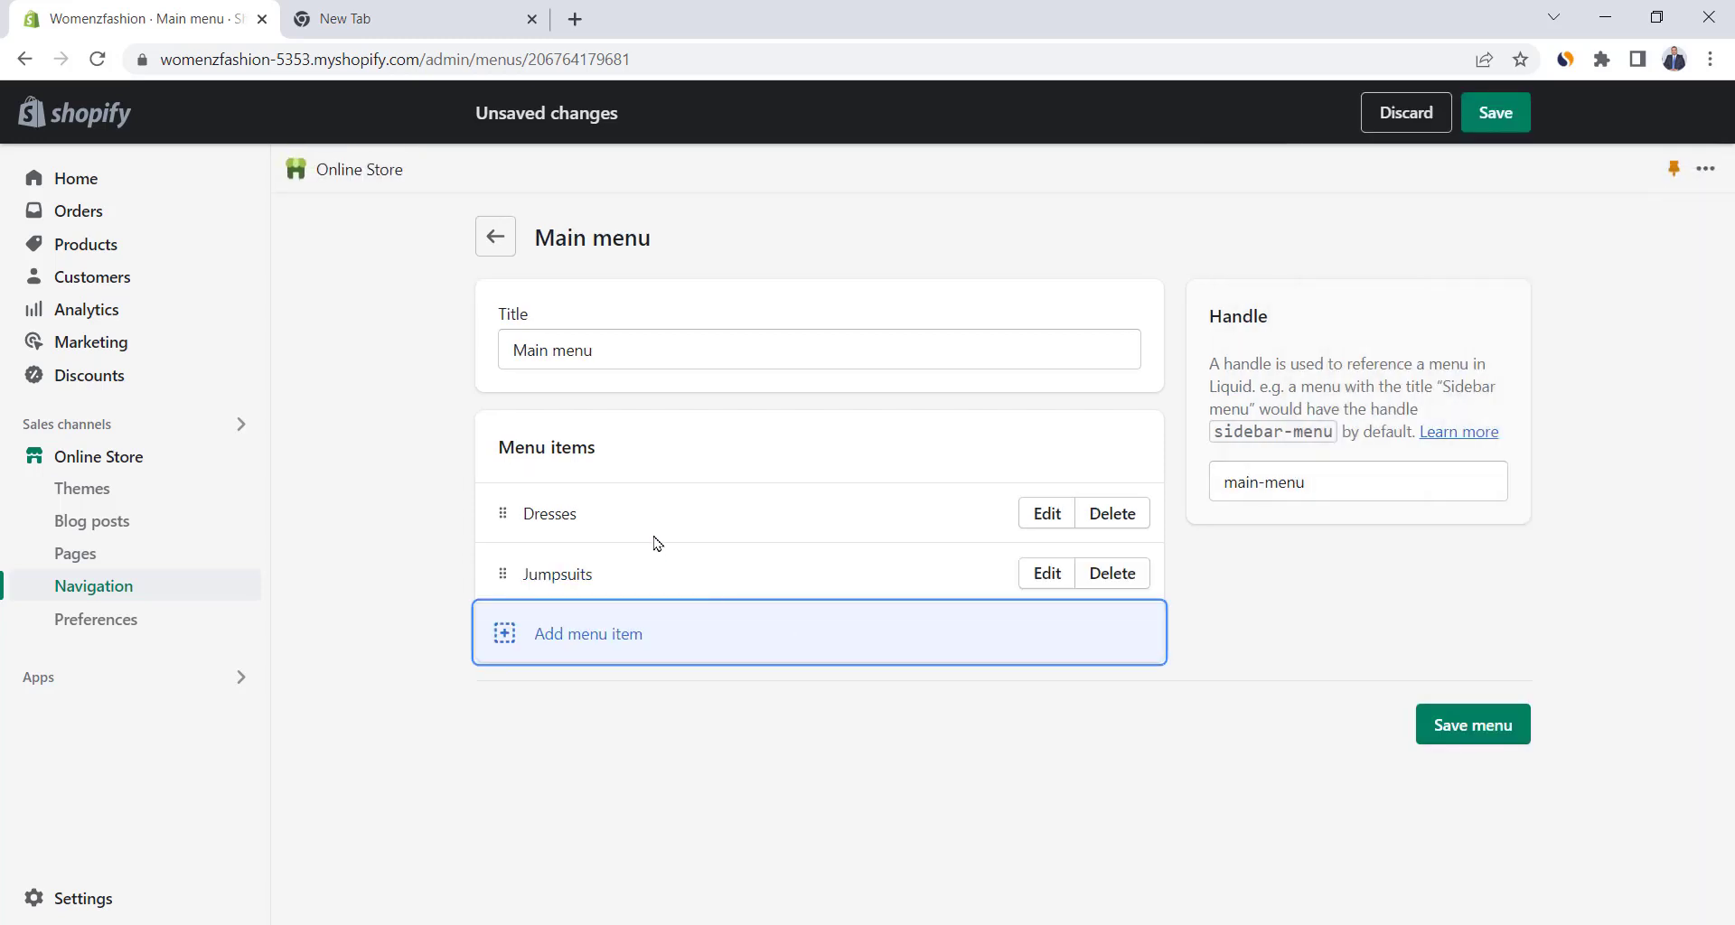
# Add a menu item linking to the Tops collection to the Main menu, save the menu and dismiss the setup guide.
pyautogui.click(569, 642)
pyautogui.click(1398, 366)
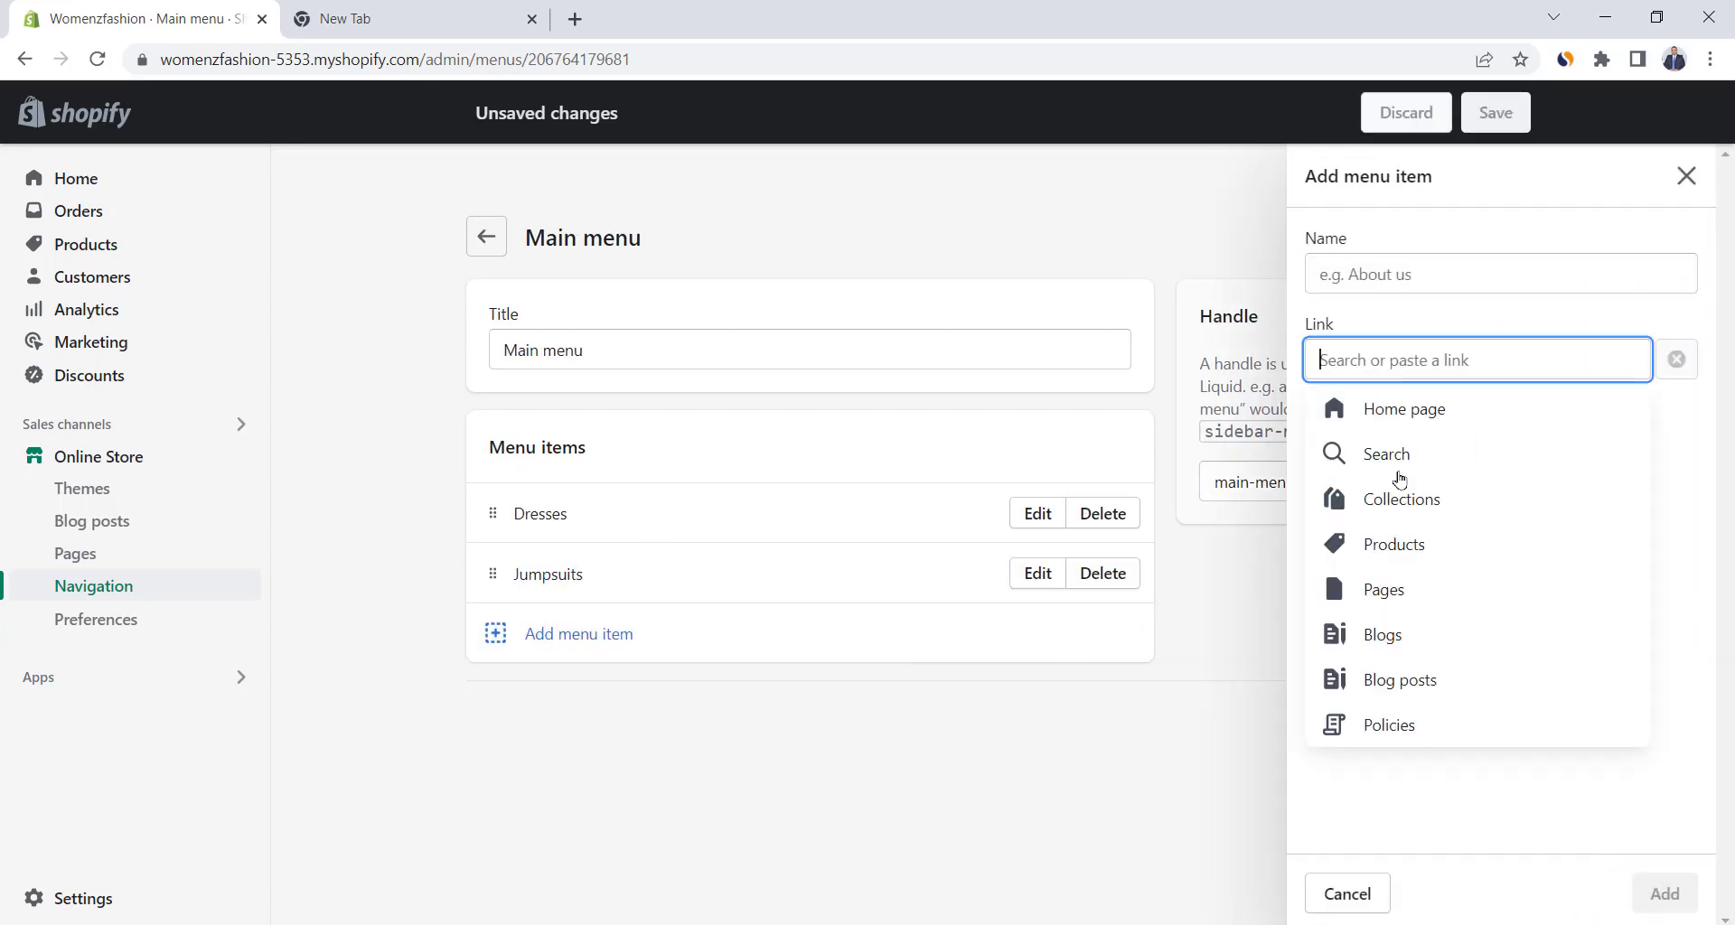
pyautogui.click(1402, 547)
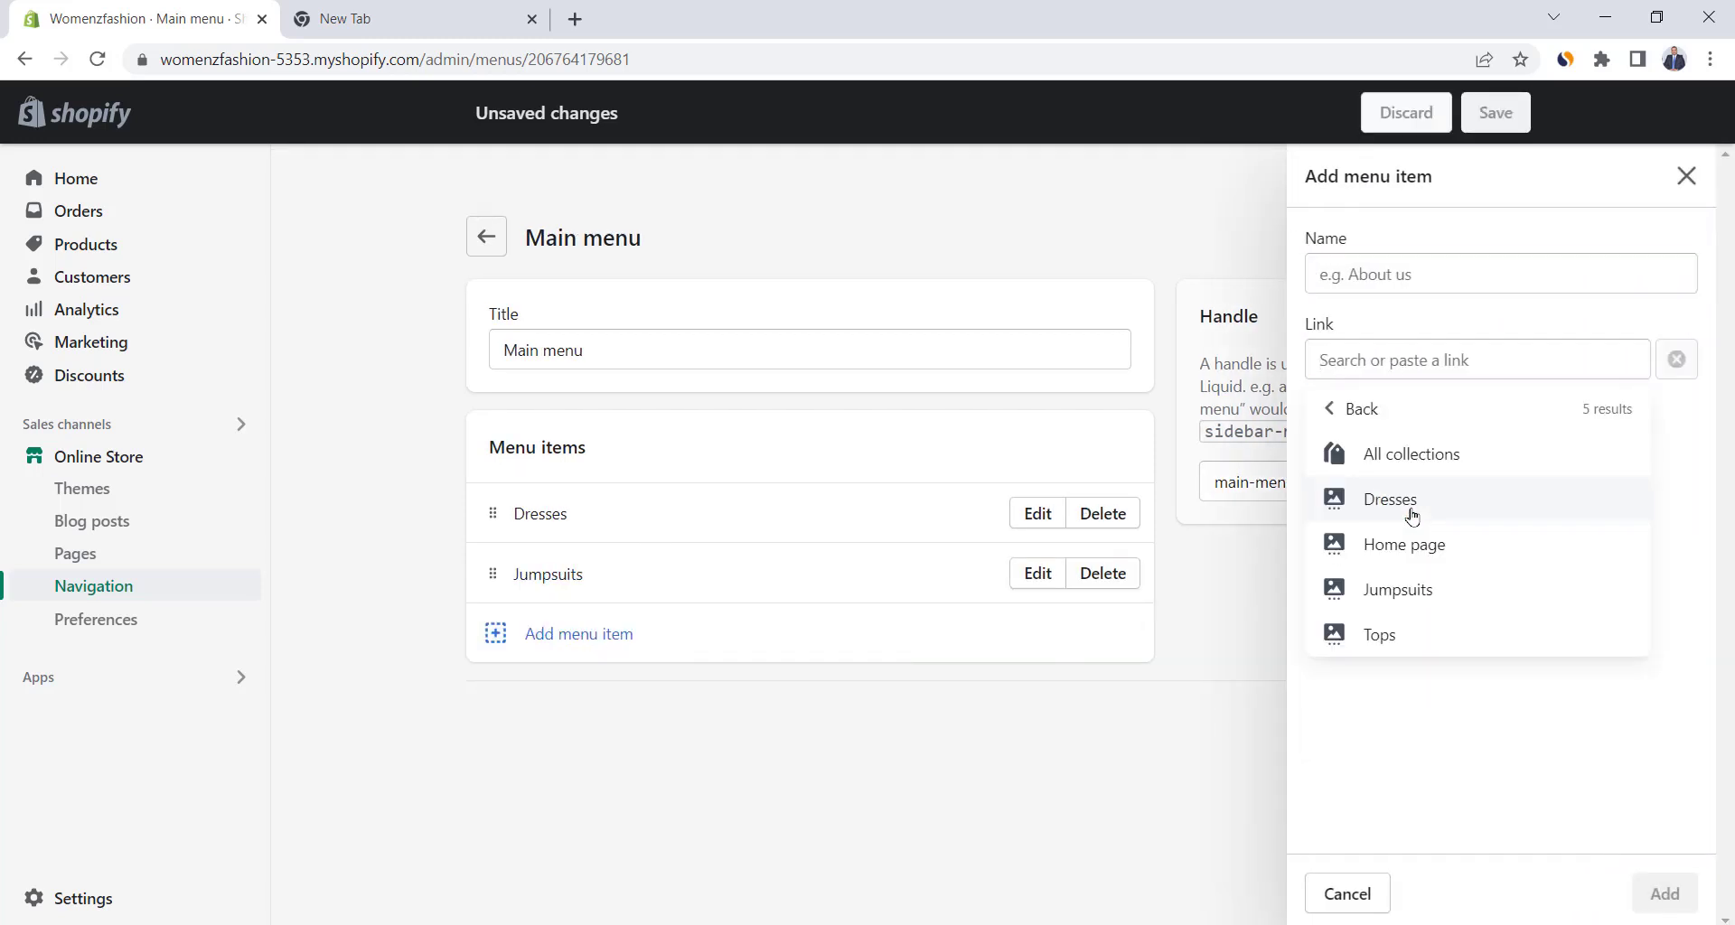
pyautogui.click(1399, 632)
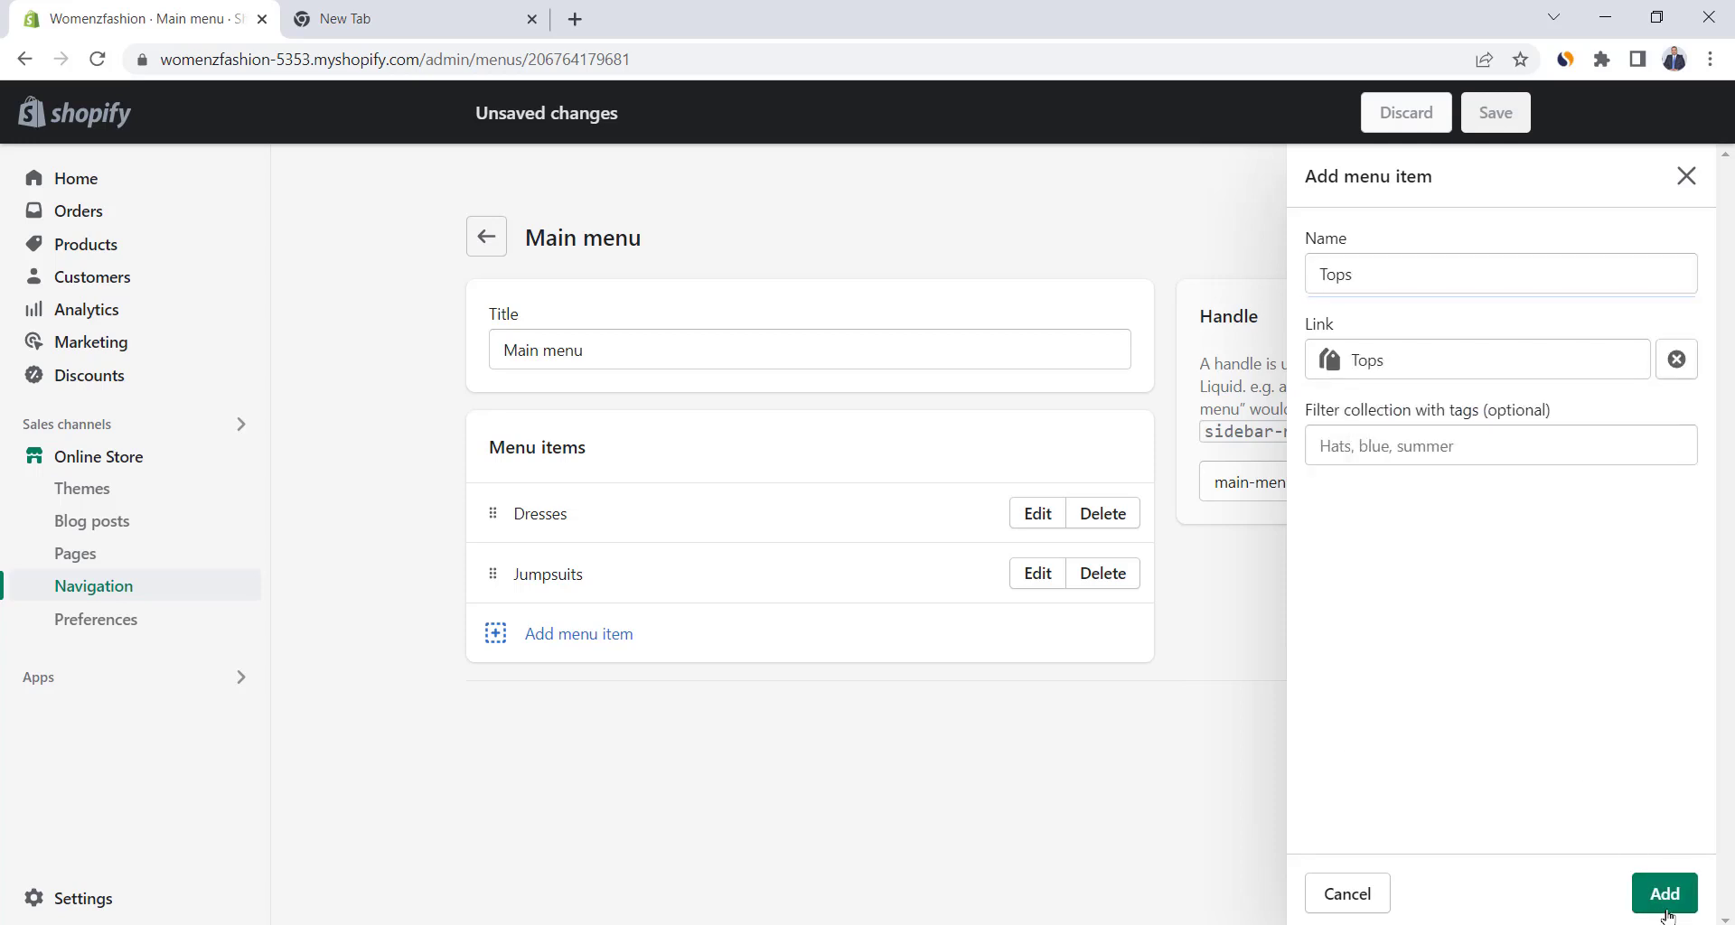
pyautogui.click(1665, 896)
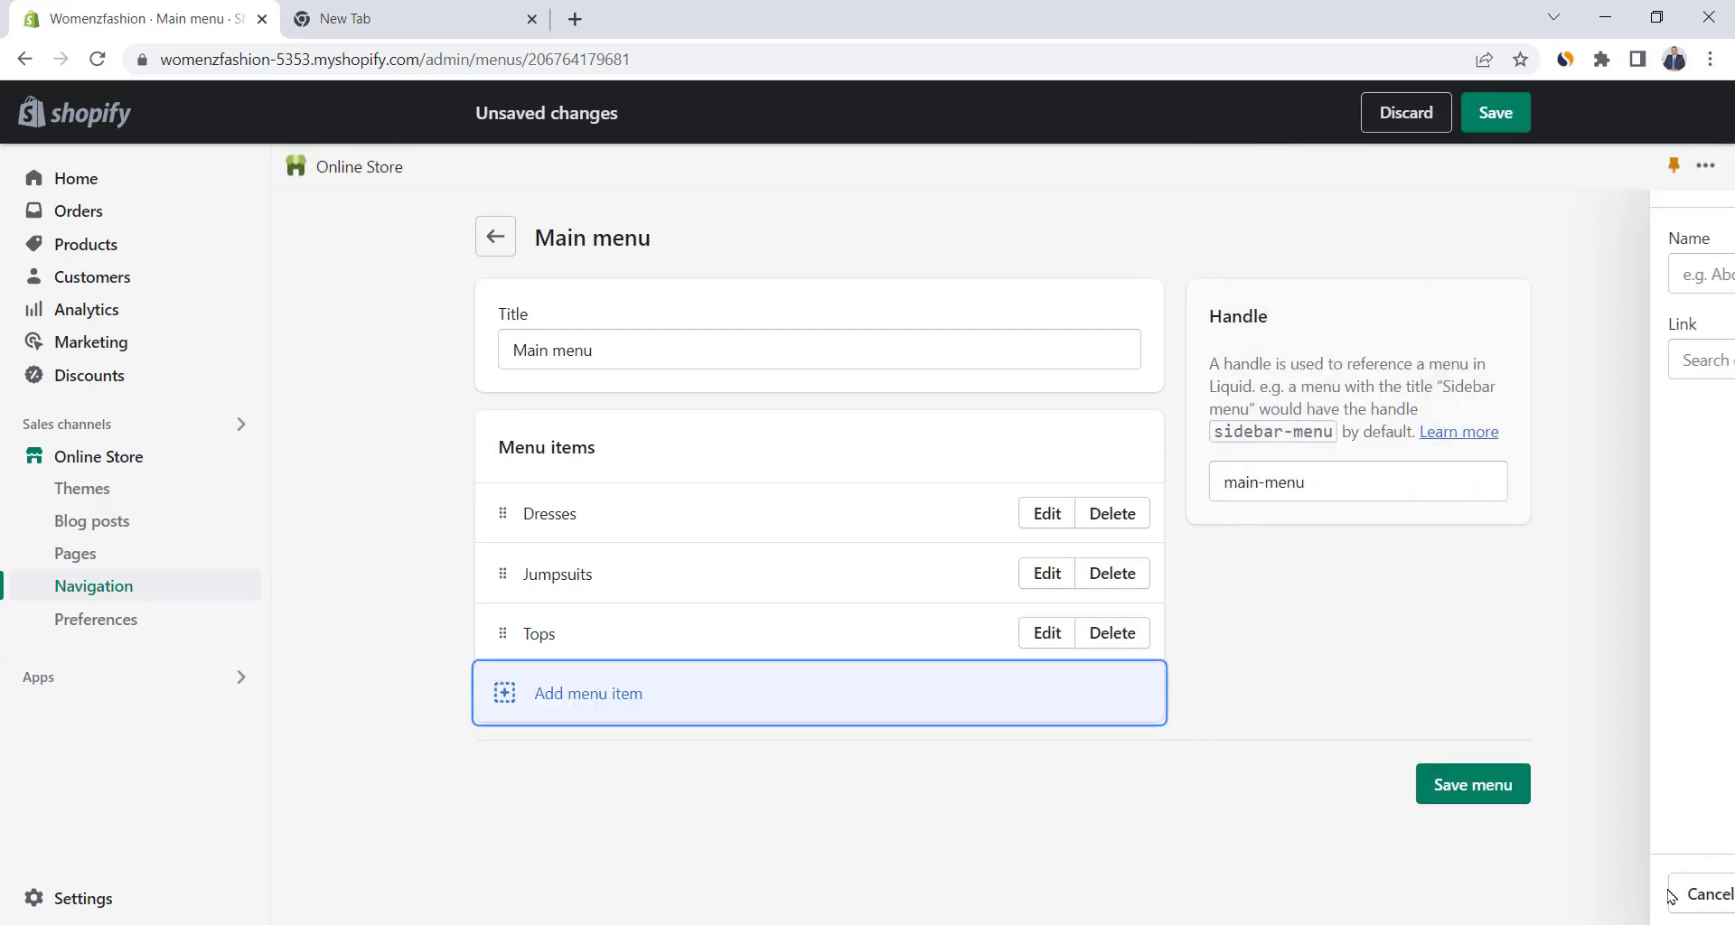
pyautogui.click(1491, 131)
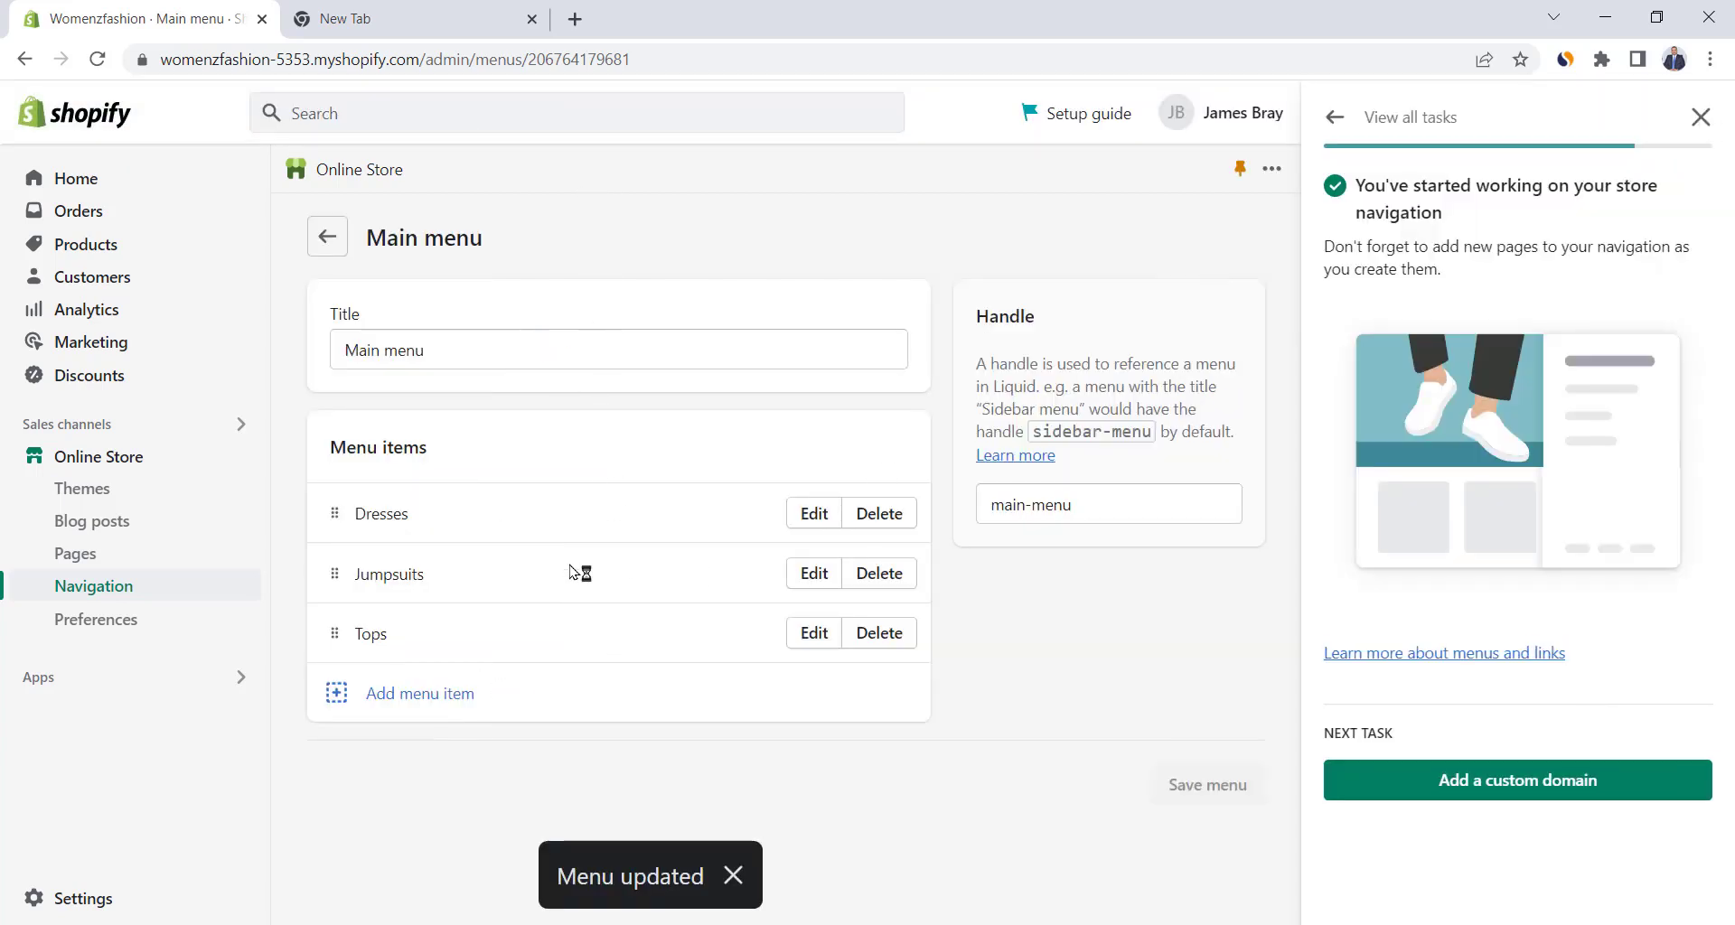
pyautogui.click(1700, 114)
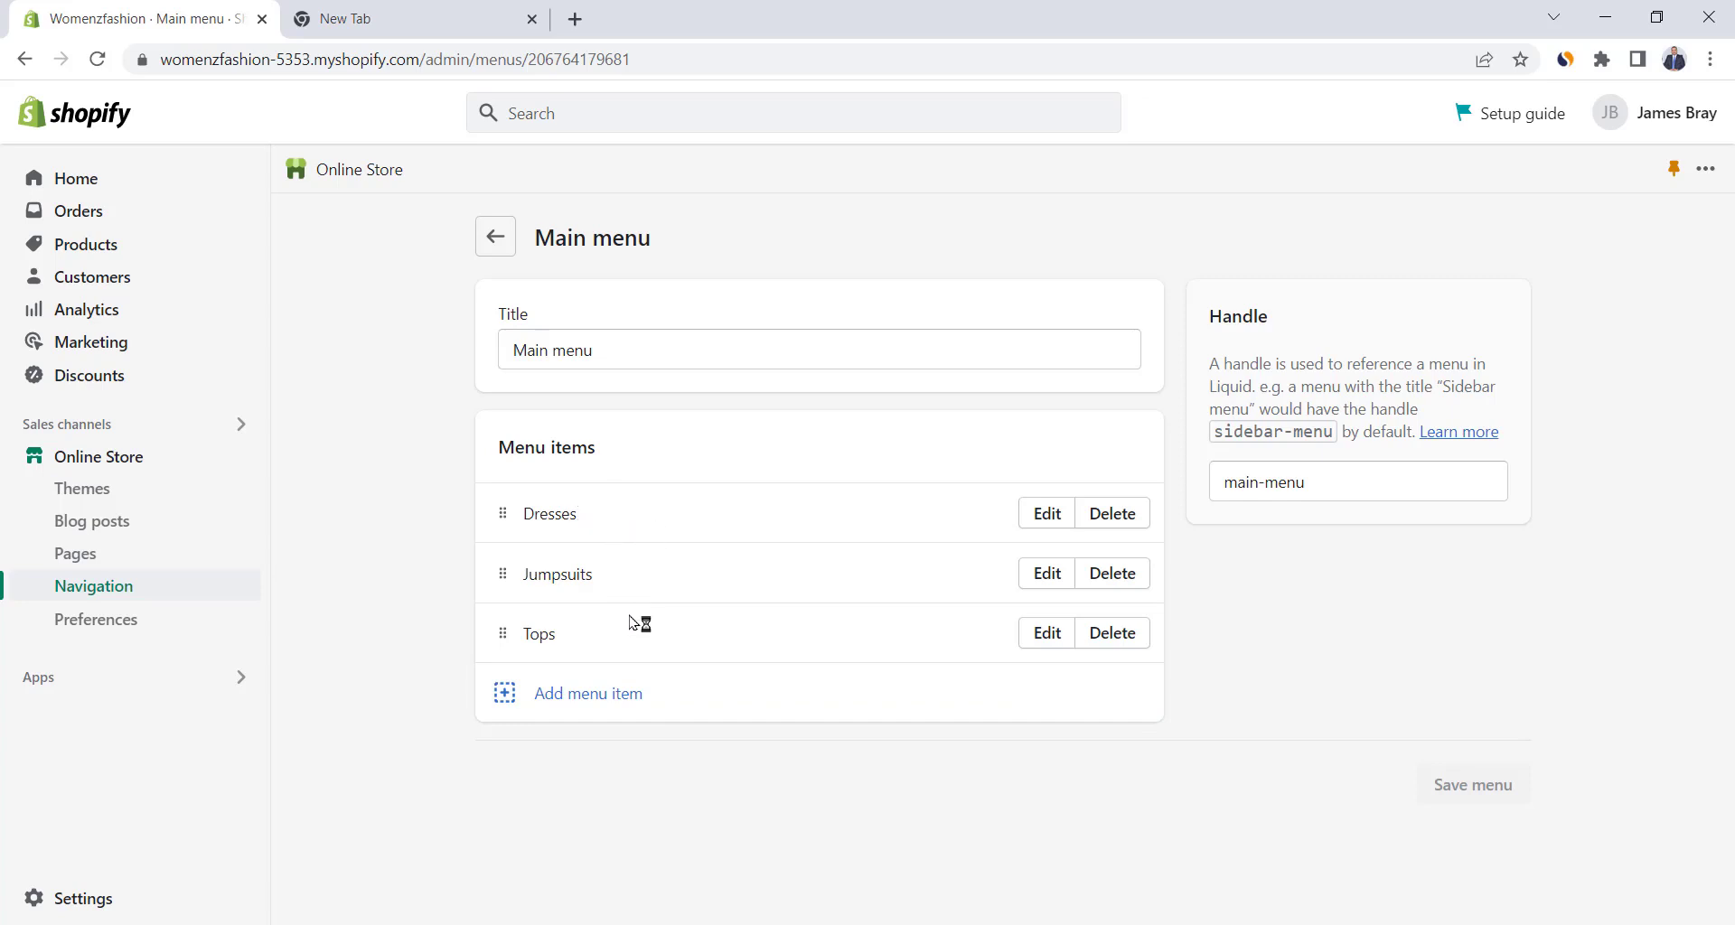
# Open the Footer menu from the Navigation overview and remove its Search item.
pyautogui.click(496, 241)
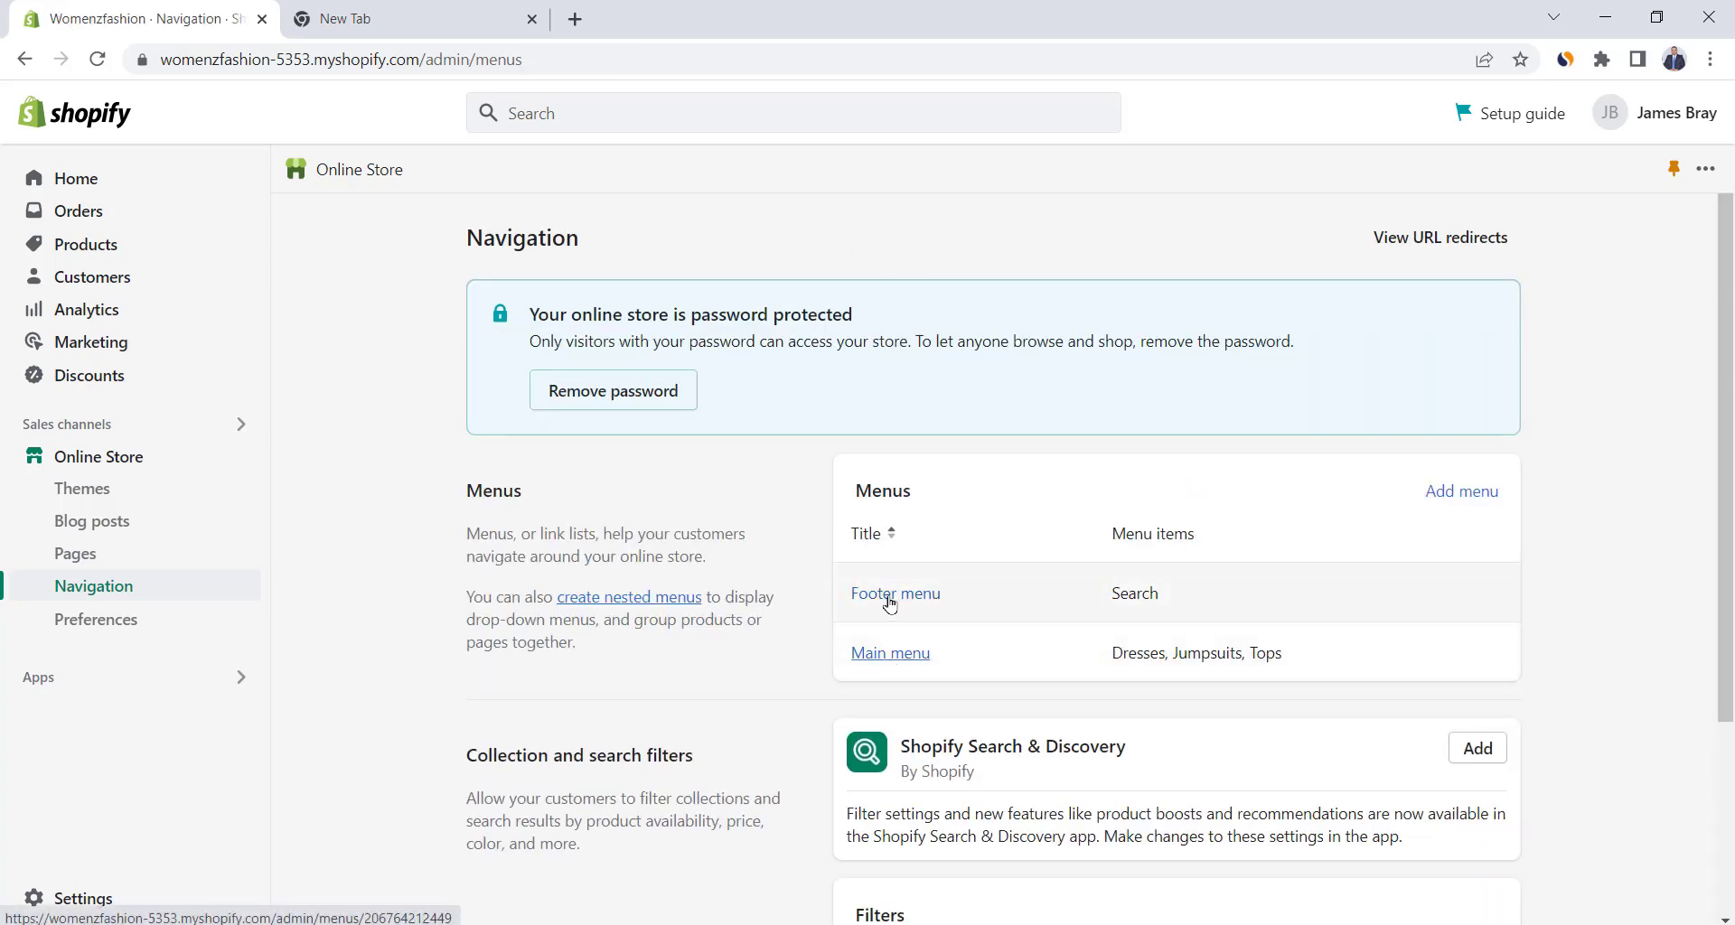
pyautogui.click(890, 596)
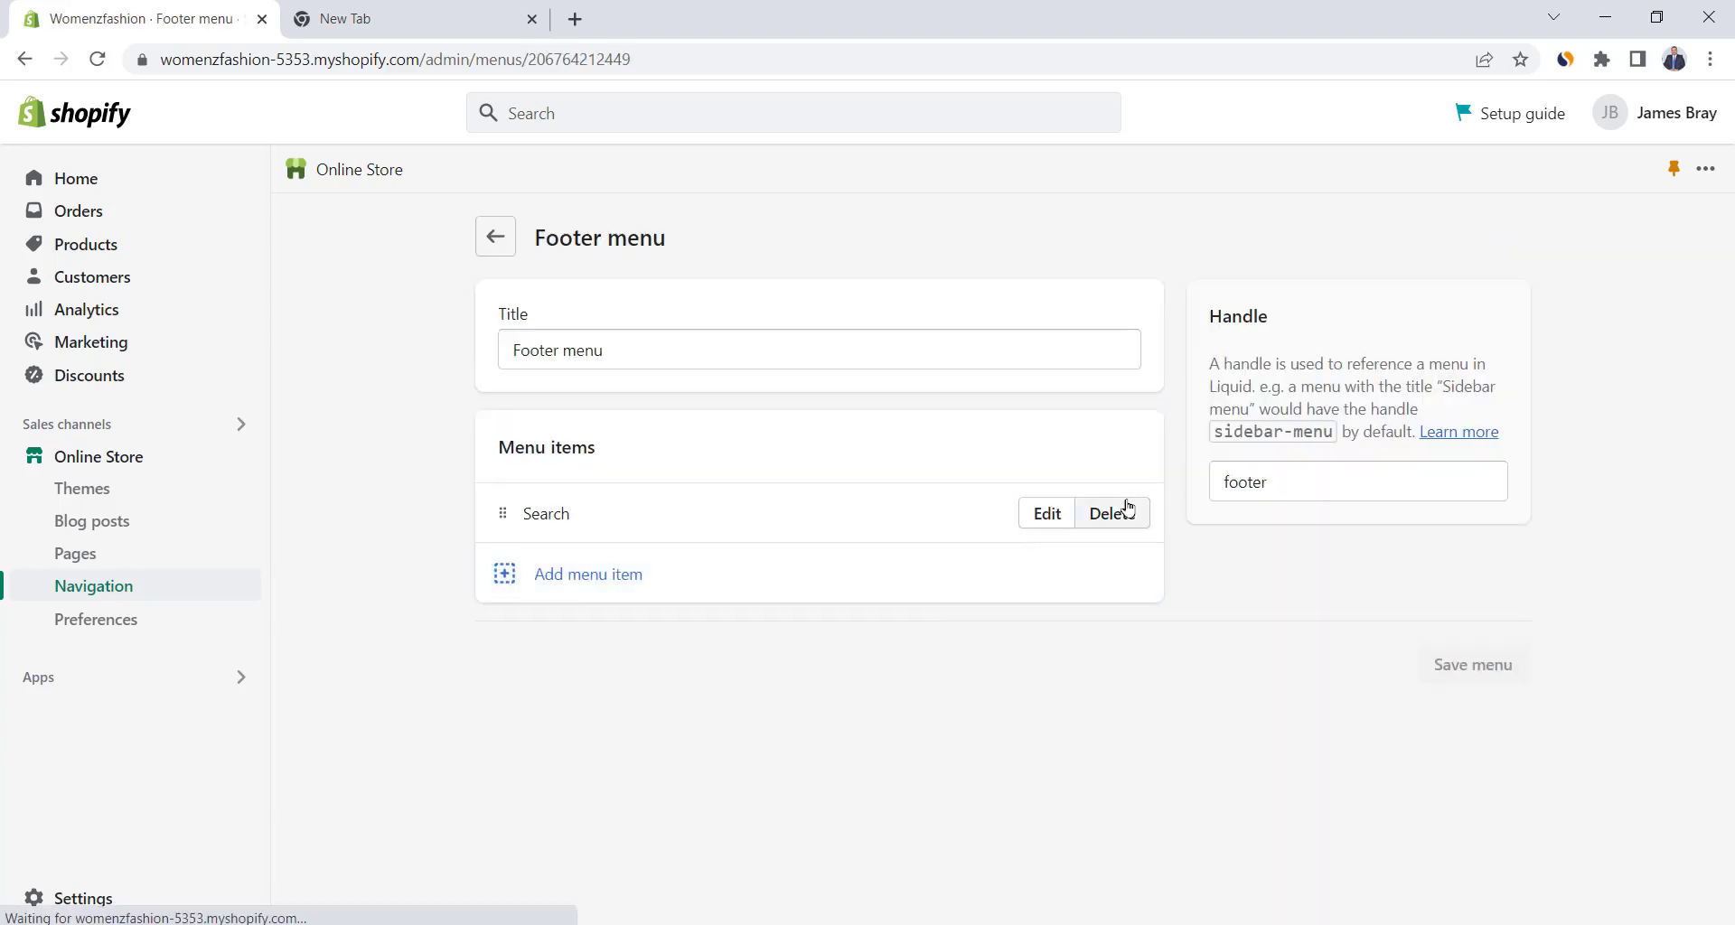
pyautogui.click(1120, 511)
# Add a menu item linking to the About us page to the Footer menu.
pyautogui.click(558, 643)
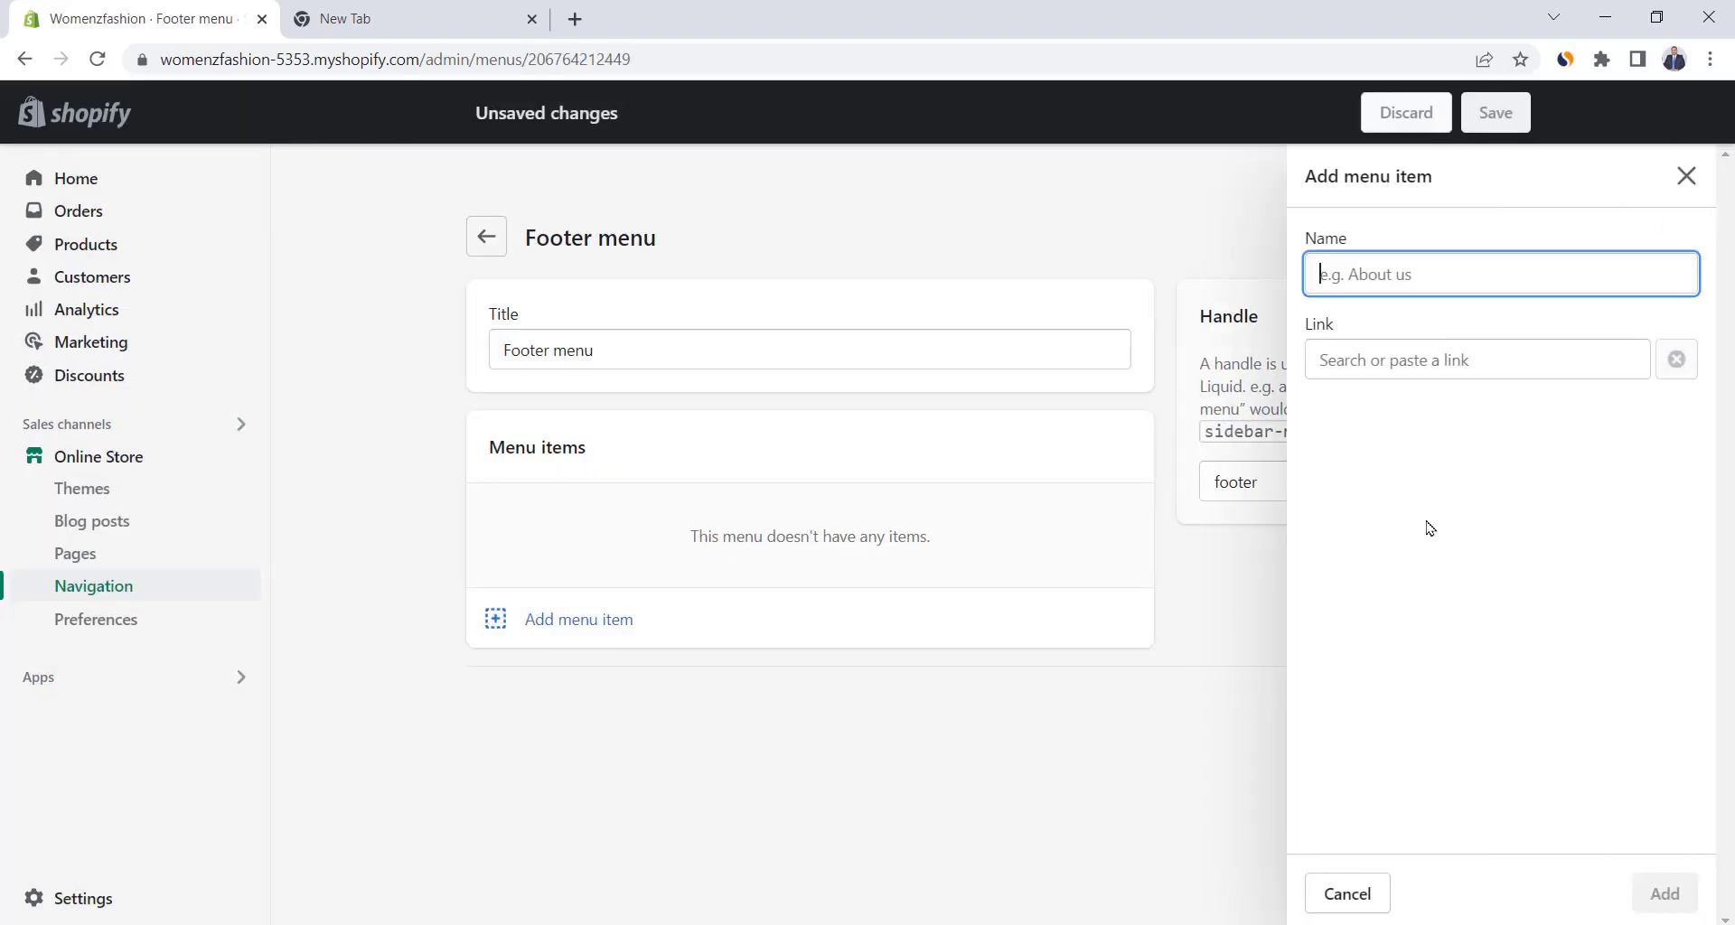
pyautogui.click(1380, 363)
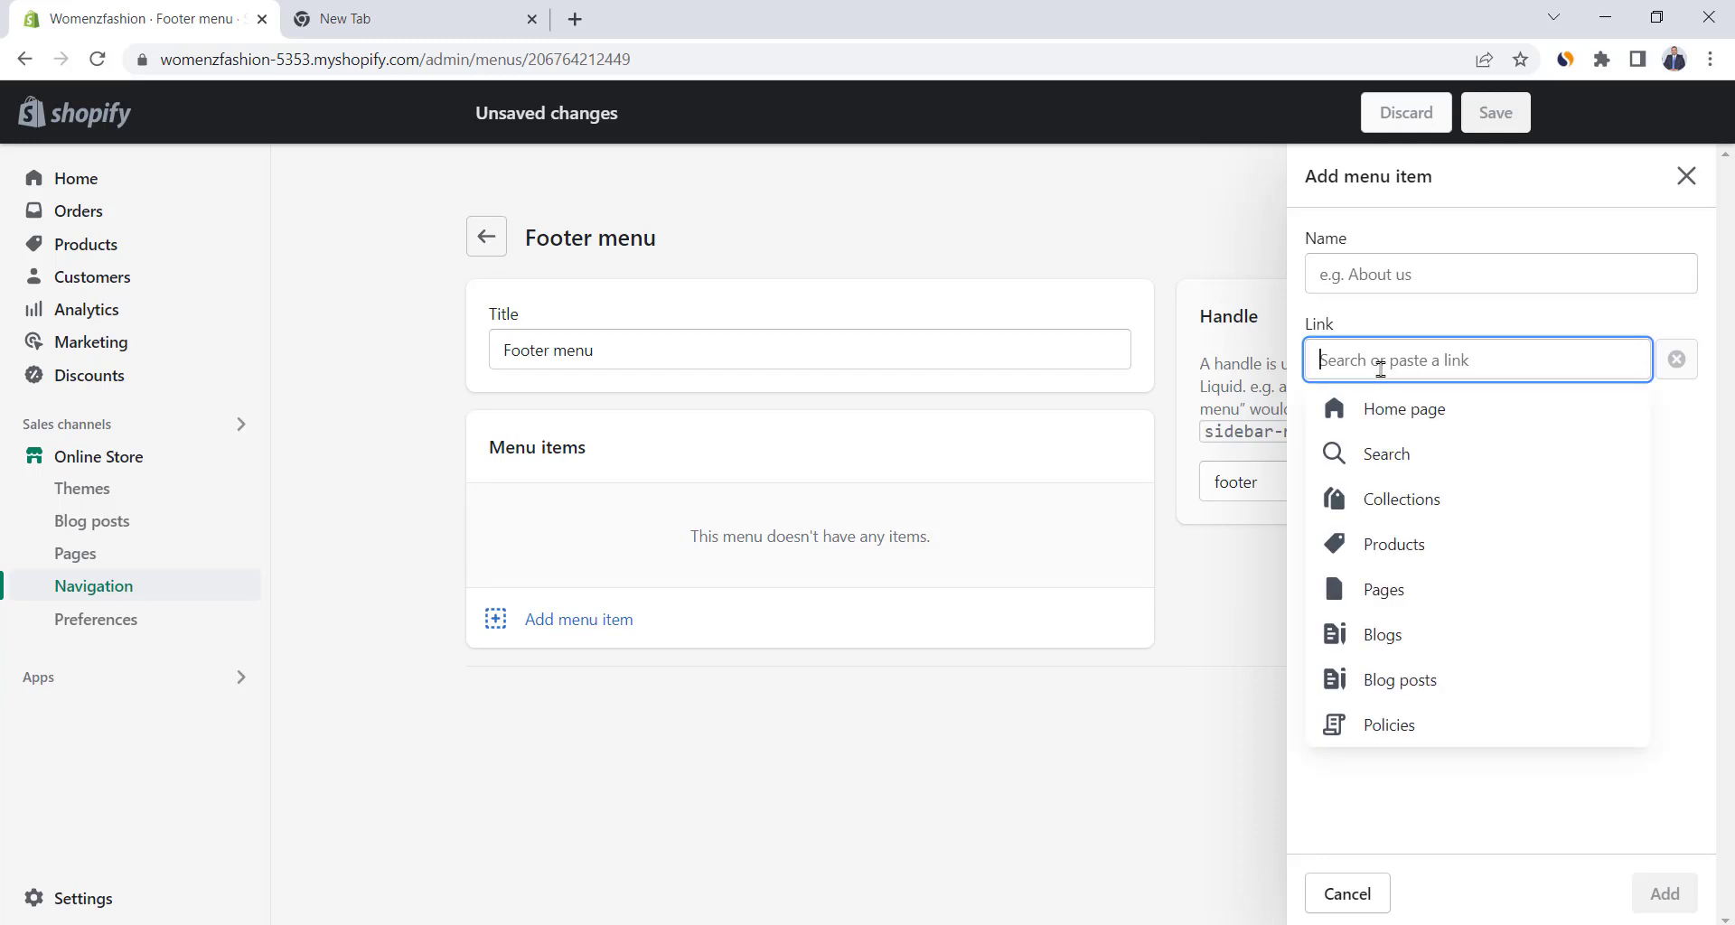
pyautogui.click(1407, 599)
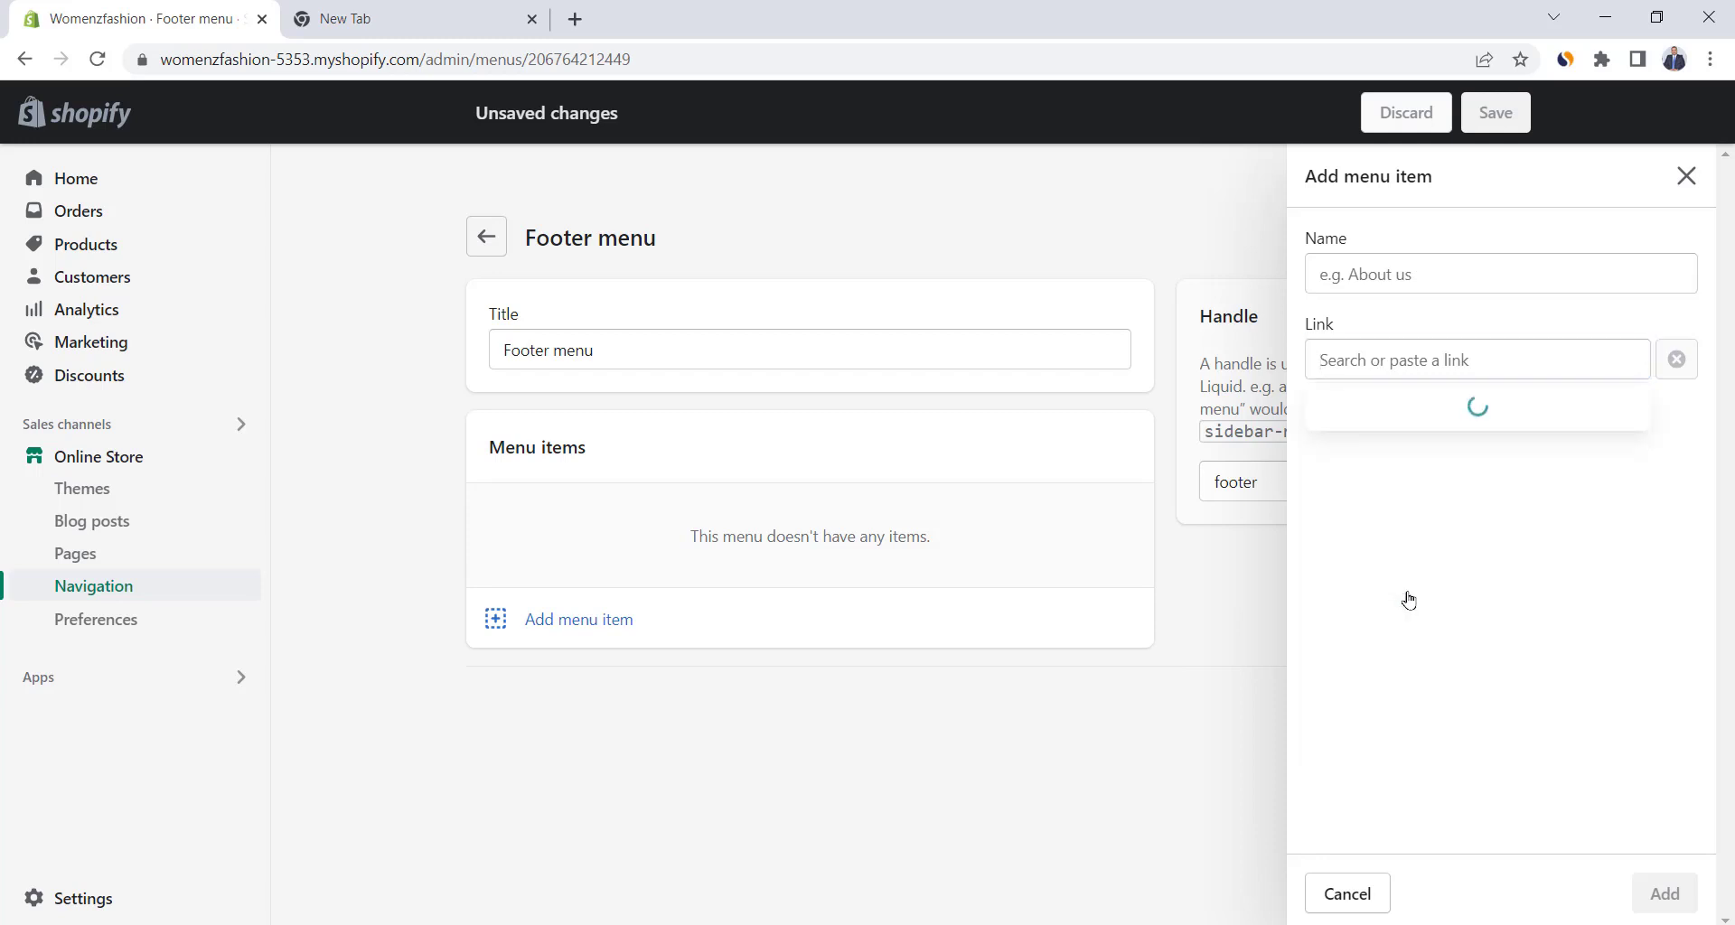
pyautogui.click(1392, 456)
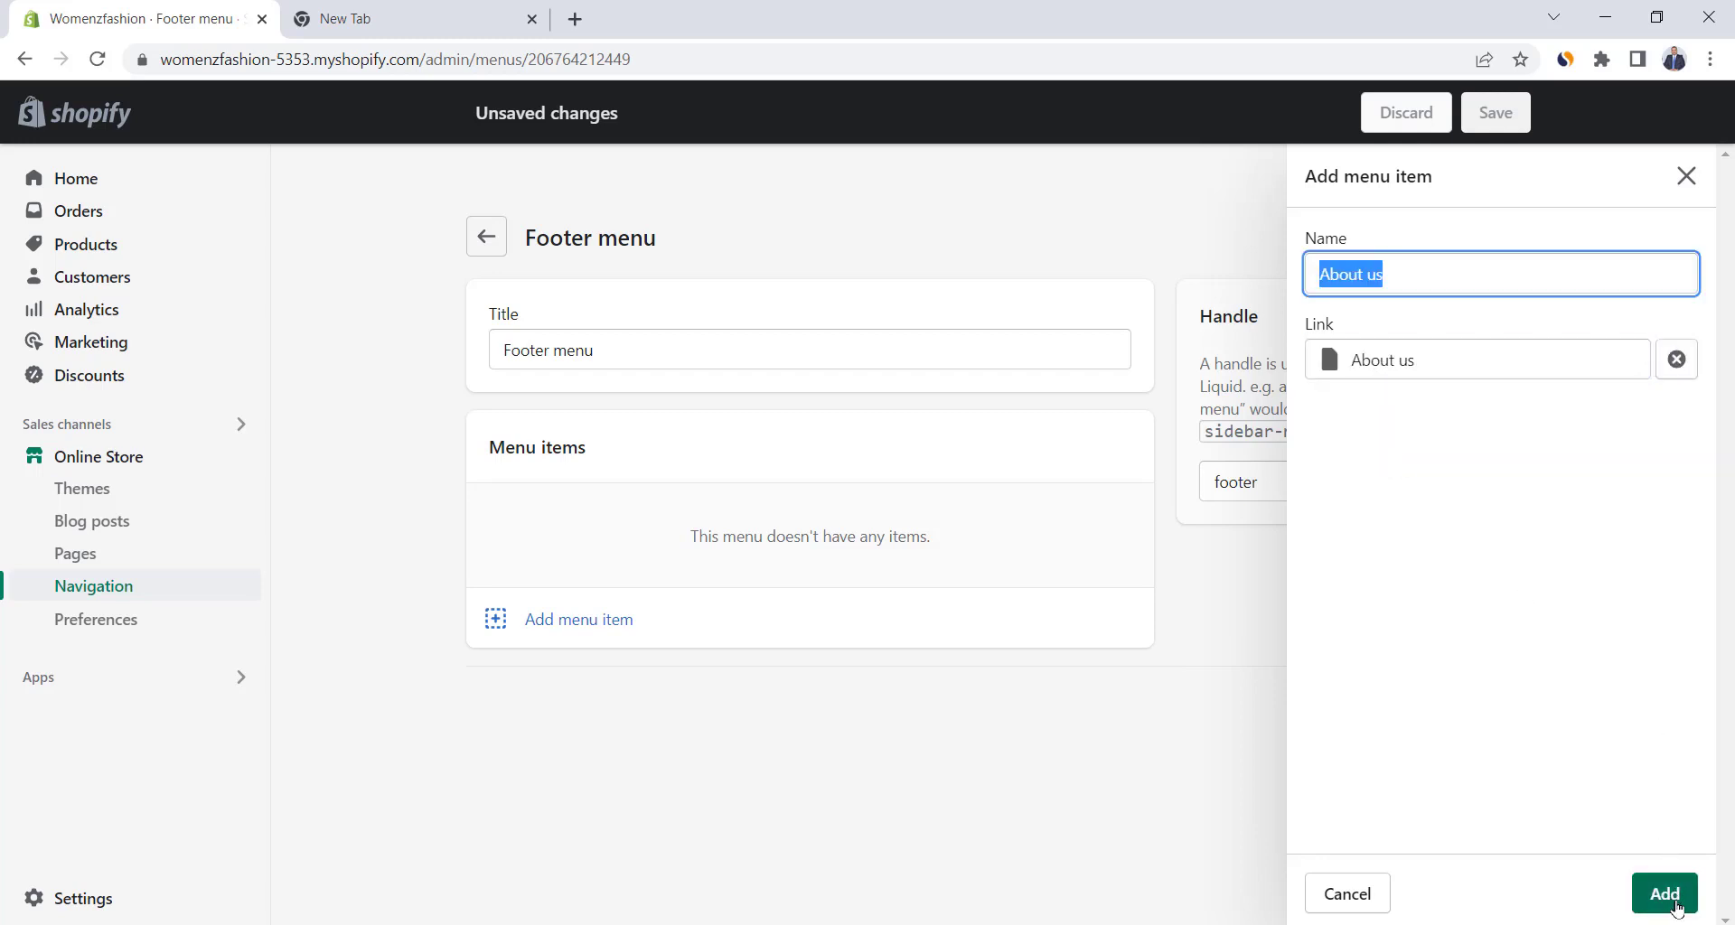
pyautogui.click(1665, 893)
# Add a menu item linking to the Contact page to the Footer menu.
pyautogui.click(596, 583)
pyautogui.click(1409, 359)
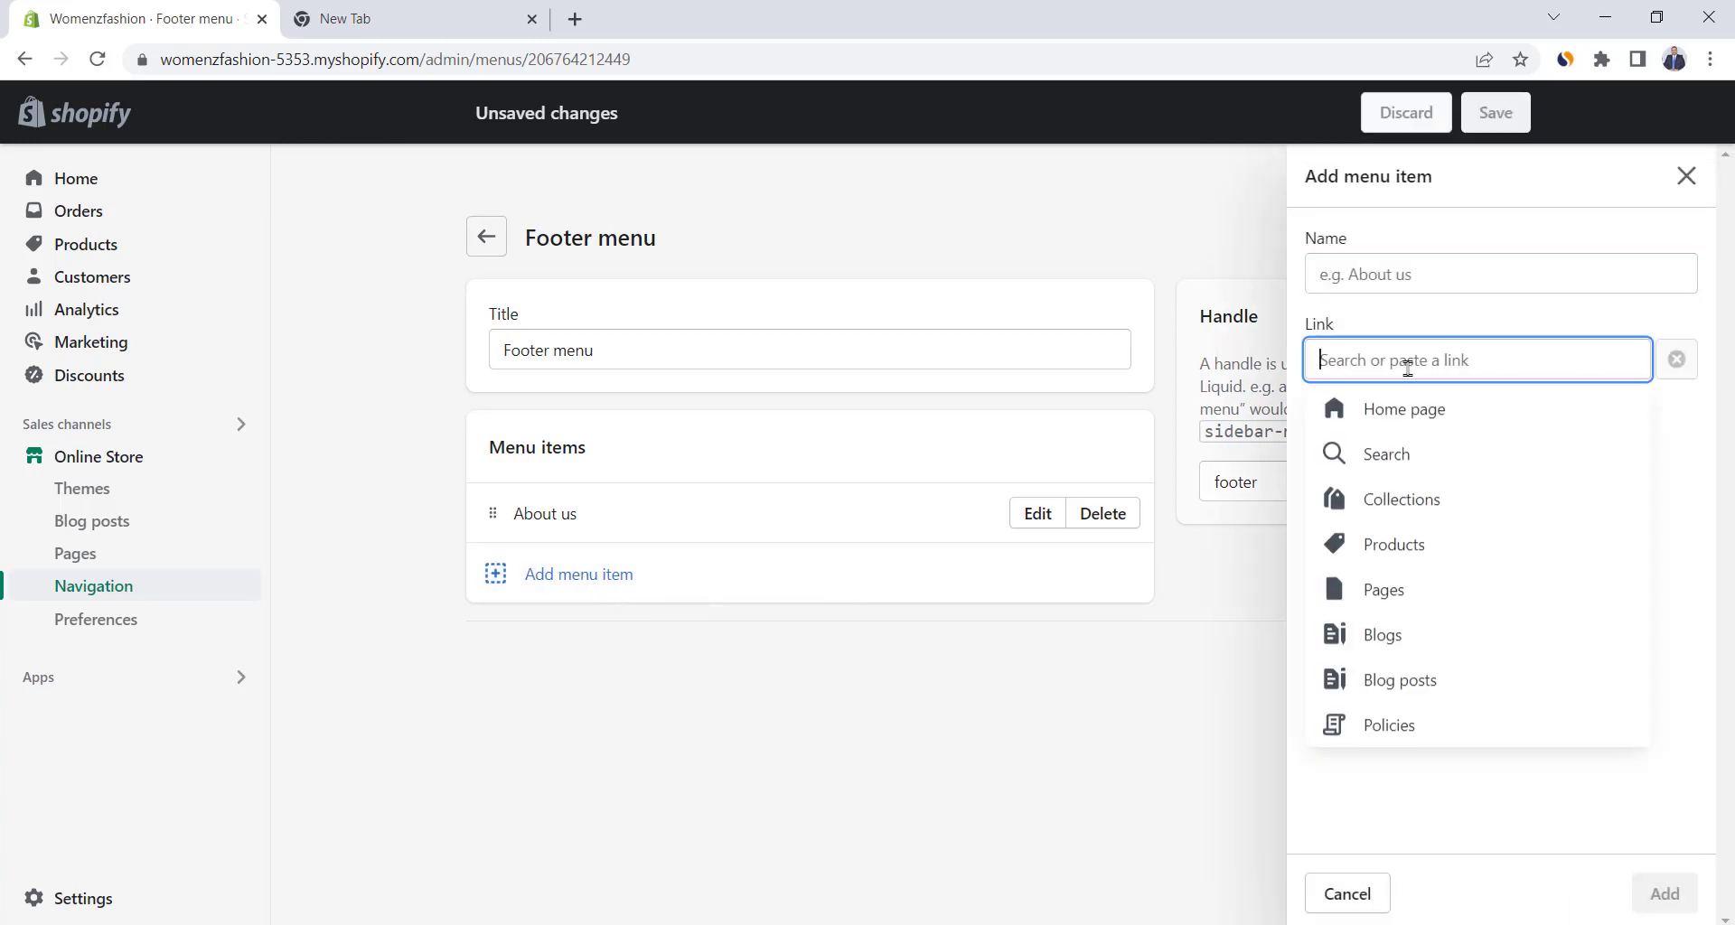
pyautogui.click(1412, 596)
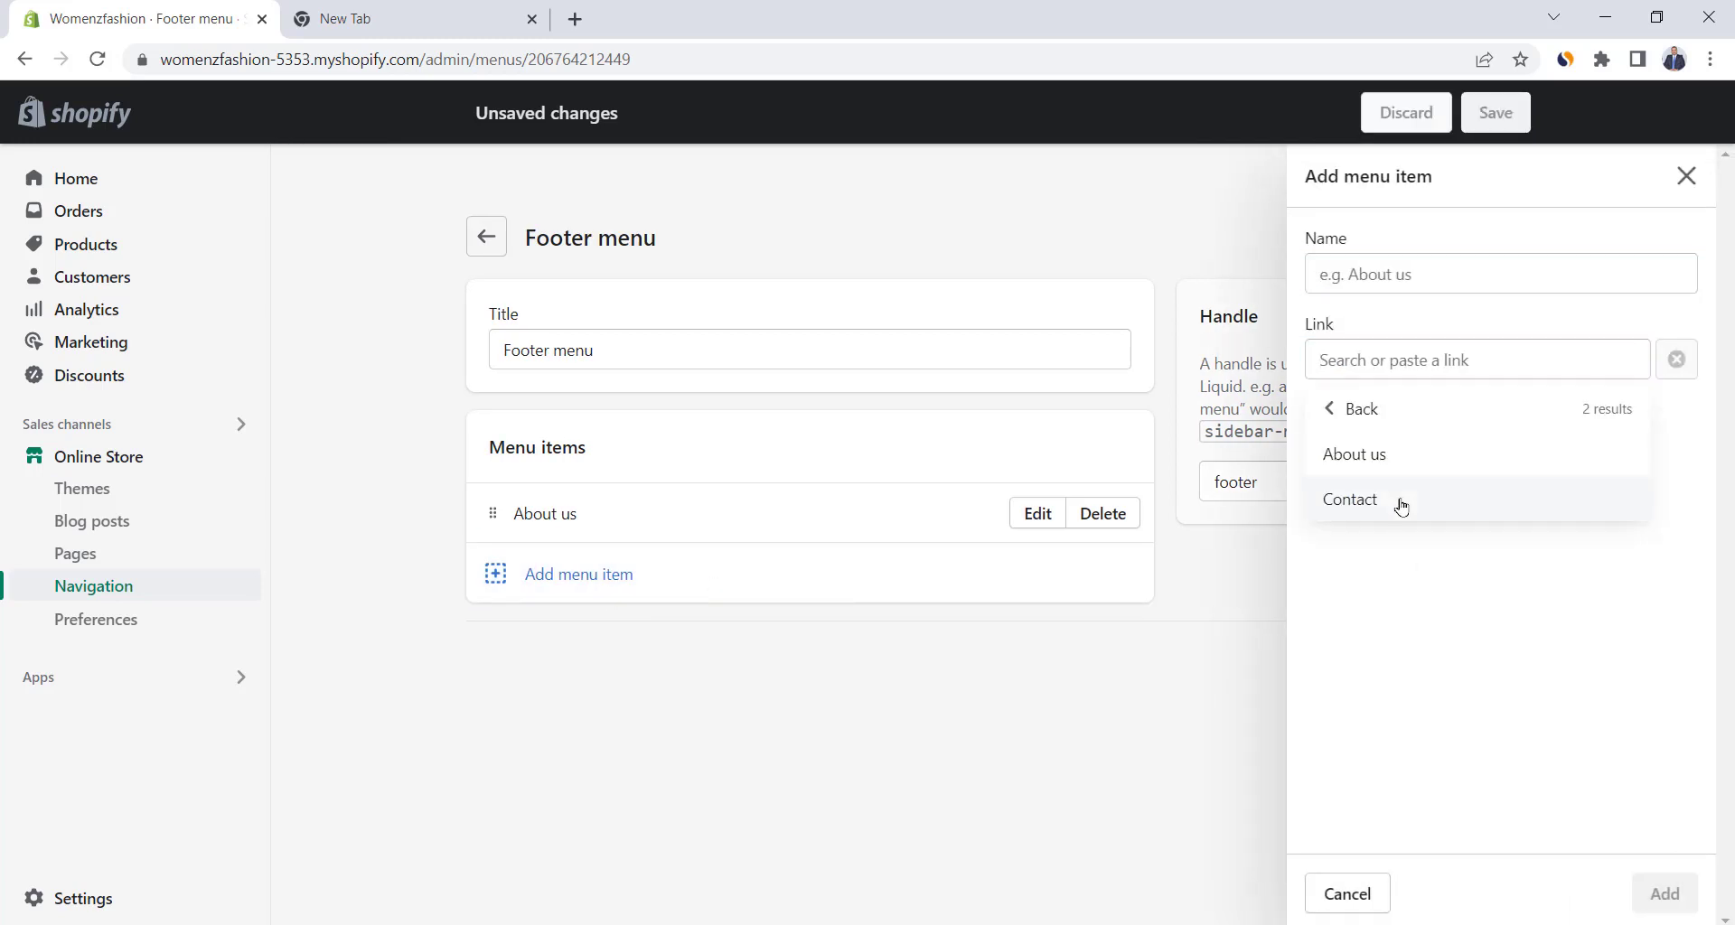
pyautogui.click(1411, 497)
pyautogui.click(1660, 893)
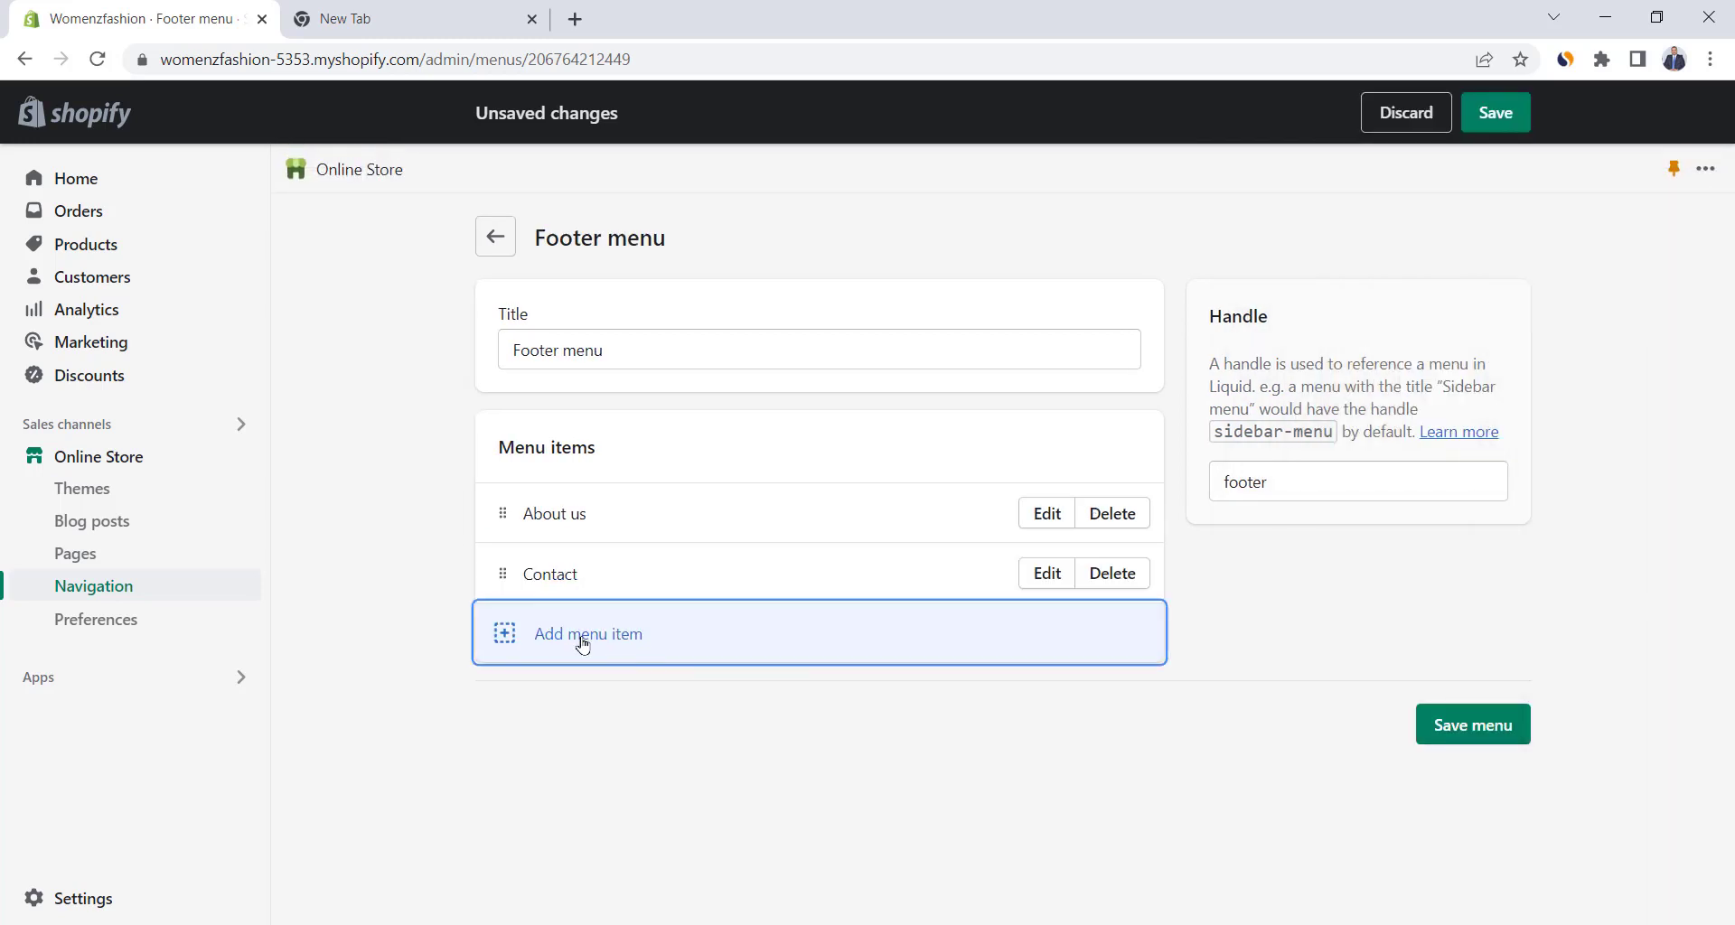
# Add a menu item linking to the Privacy Policy to the Footer menu.
pyautogui.click(581, 637)
pyautogui.click(1432, 357)
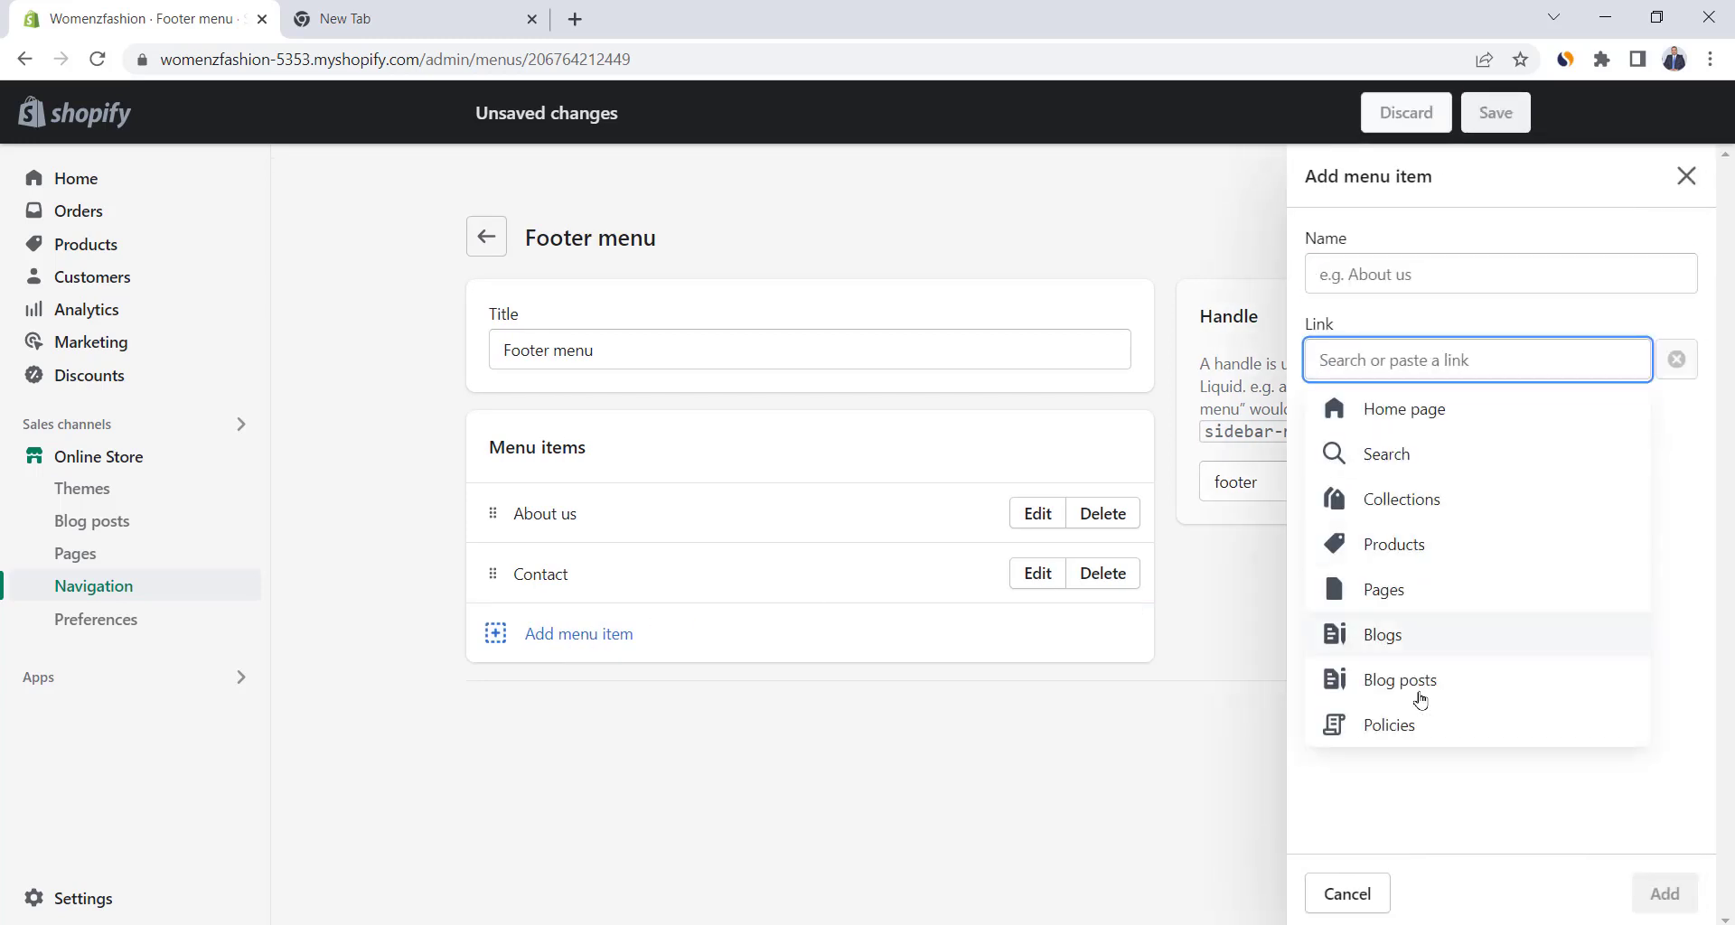
pyautogui.click(1392, 725)
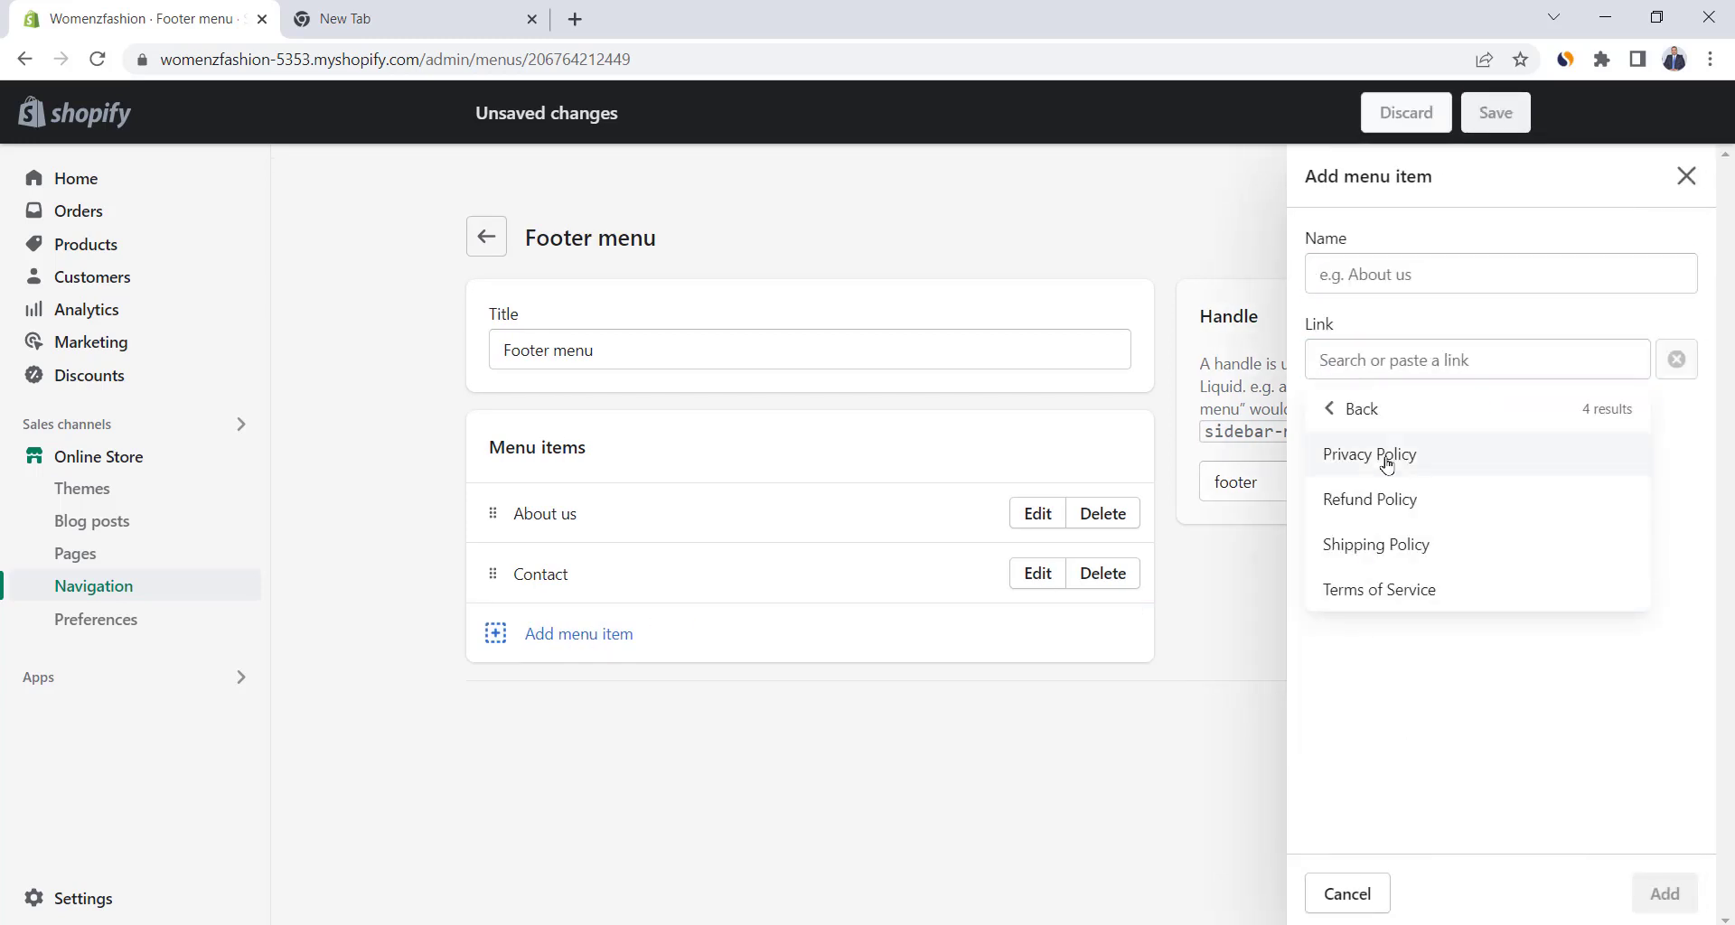
pyautogui.click(1387, 463)
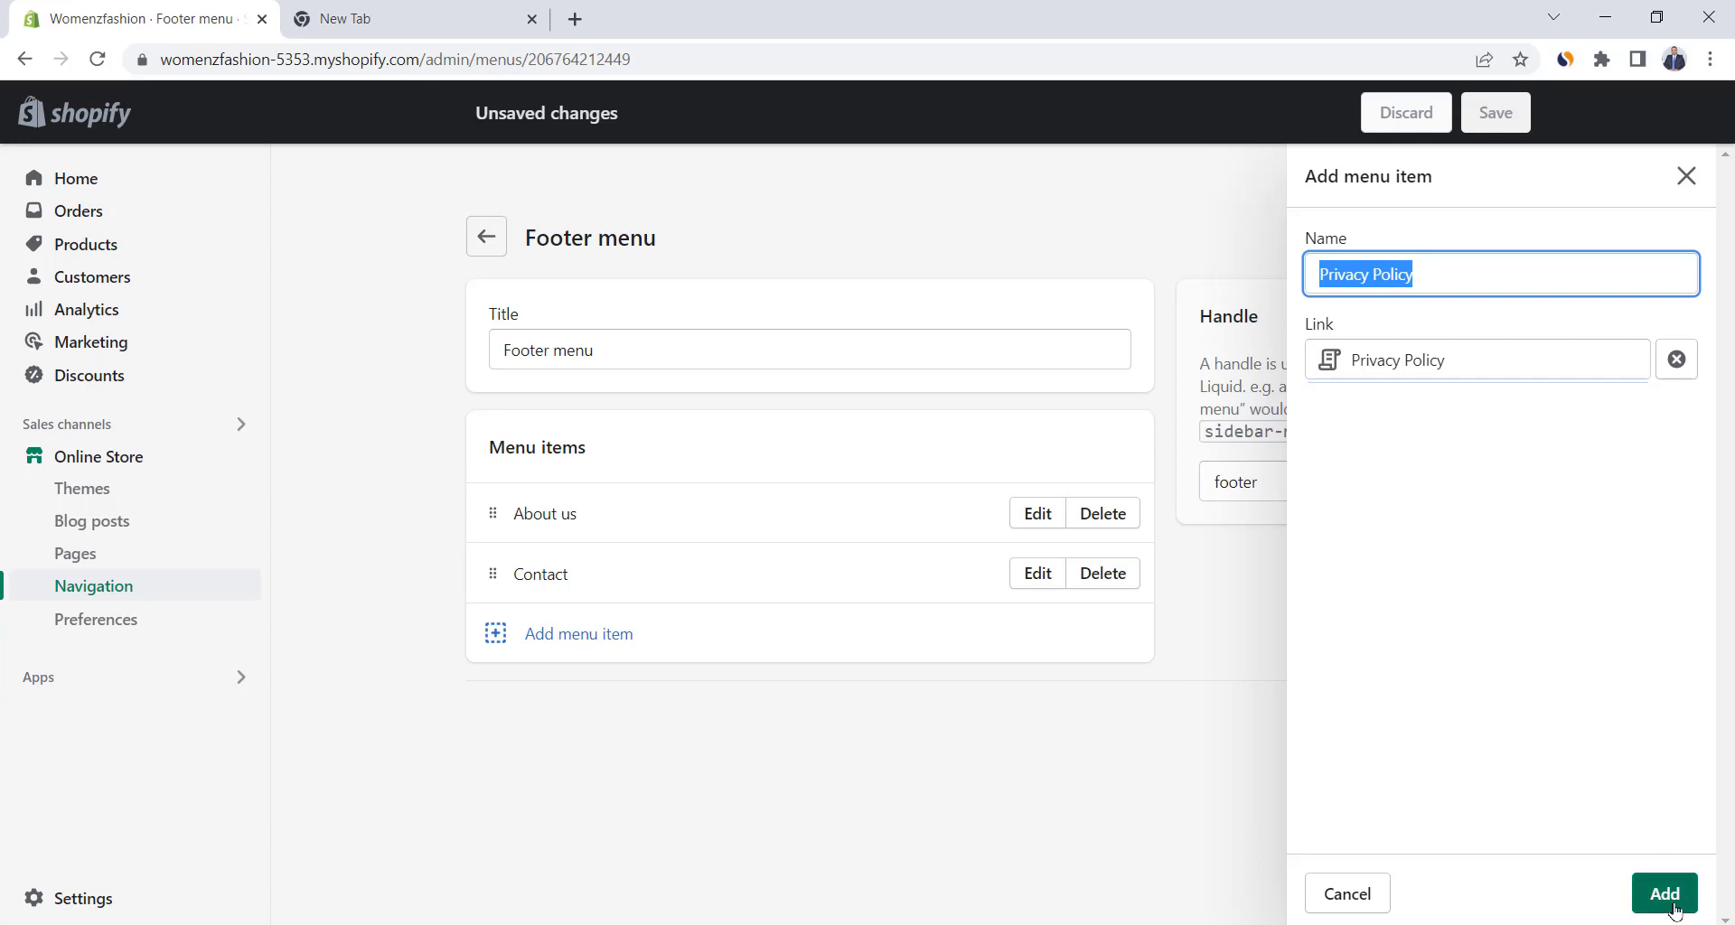
pyautogui.click(1671, 906)
# Add a menu item linking to the Refund Policy to the Footer menu.
pyautogui.click(578, 698)
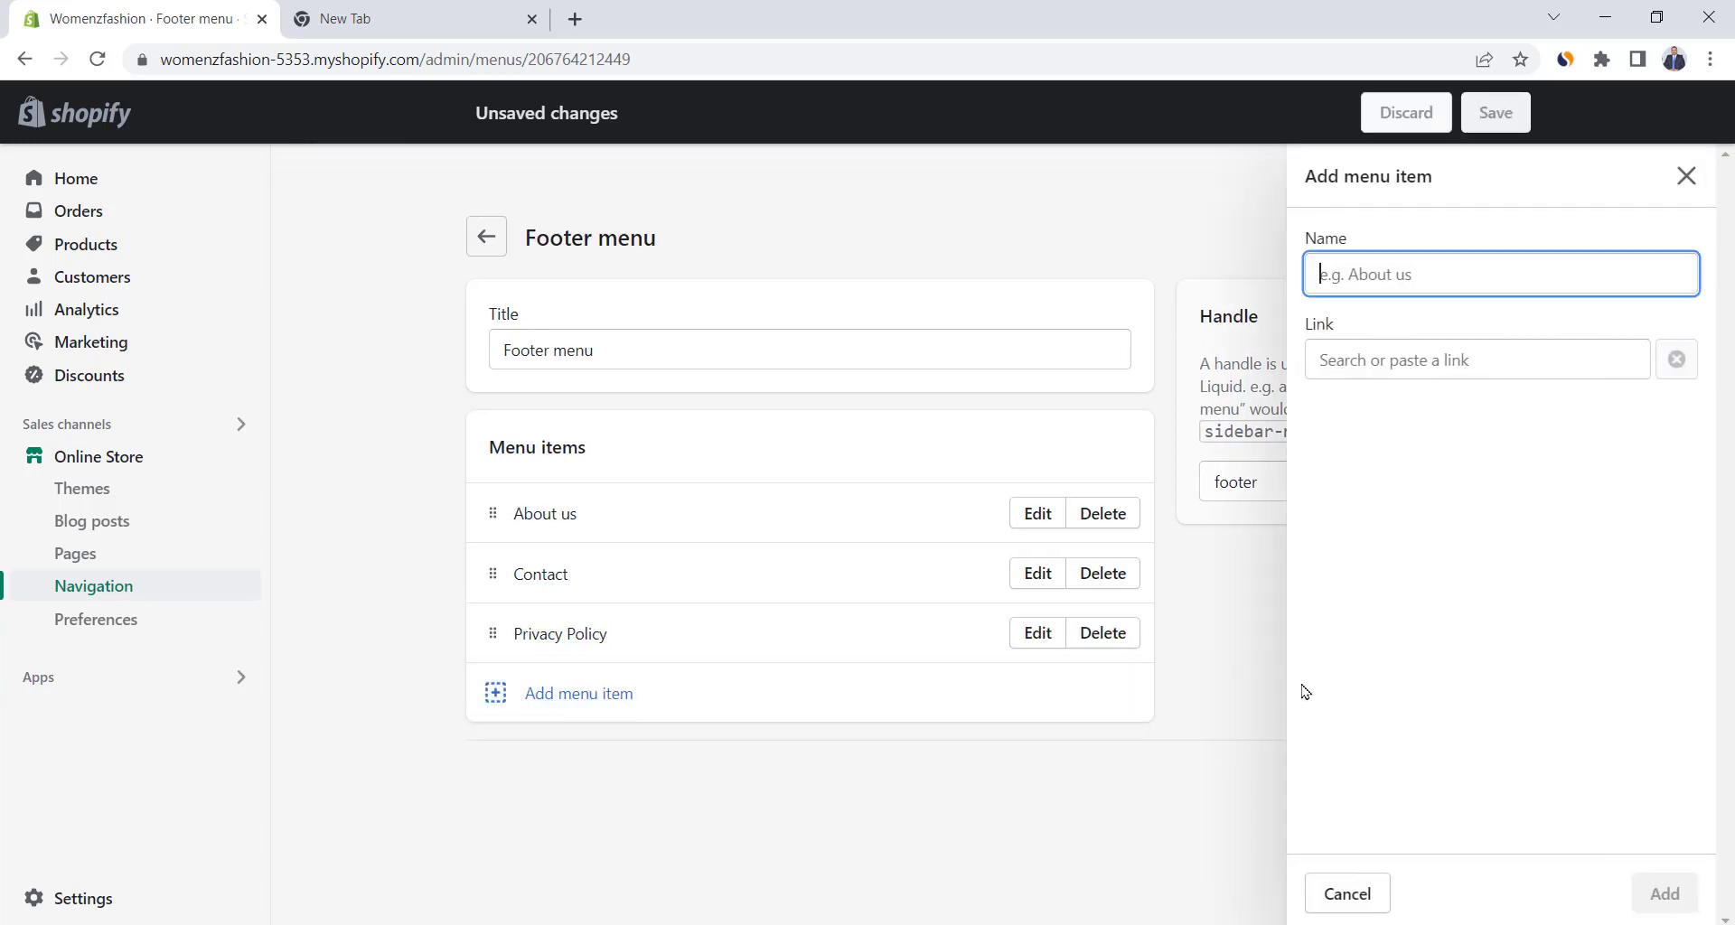
pyautogui.click(1401, 362)
pyautogui.click(1395, 728)
pyautogui.click(1405, 496)
pyautogui.click(1665, 894)
# Add a menu item linking to the Shipping Policy to the Footer menu.
pyautogui.click(578, 753)
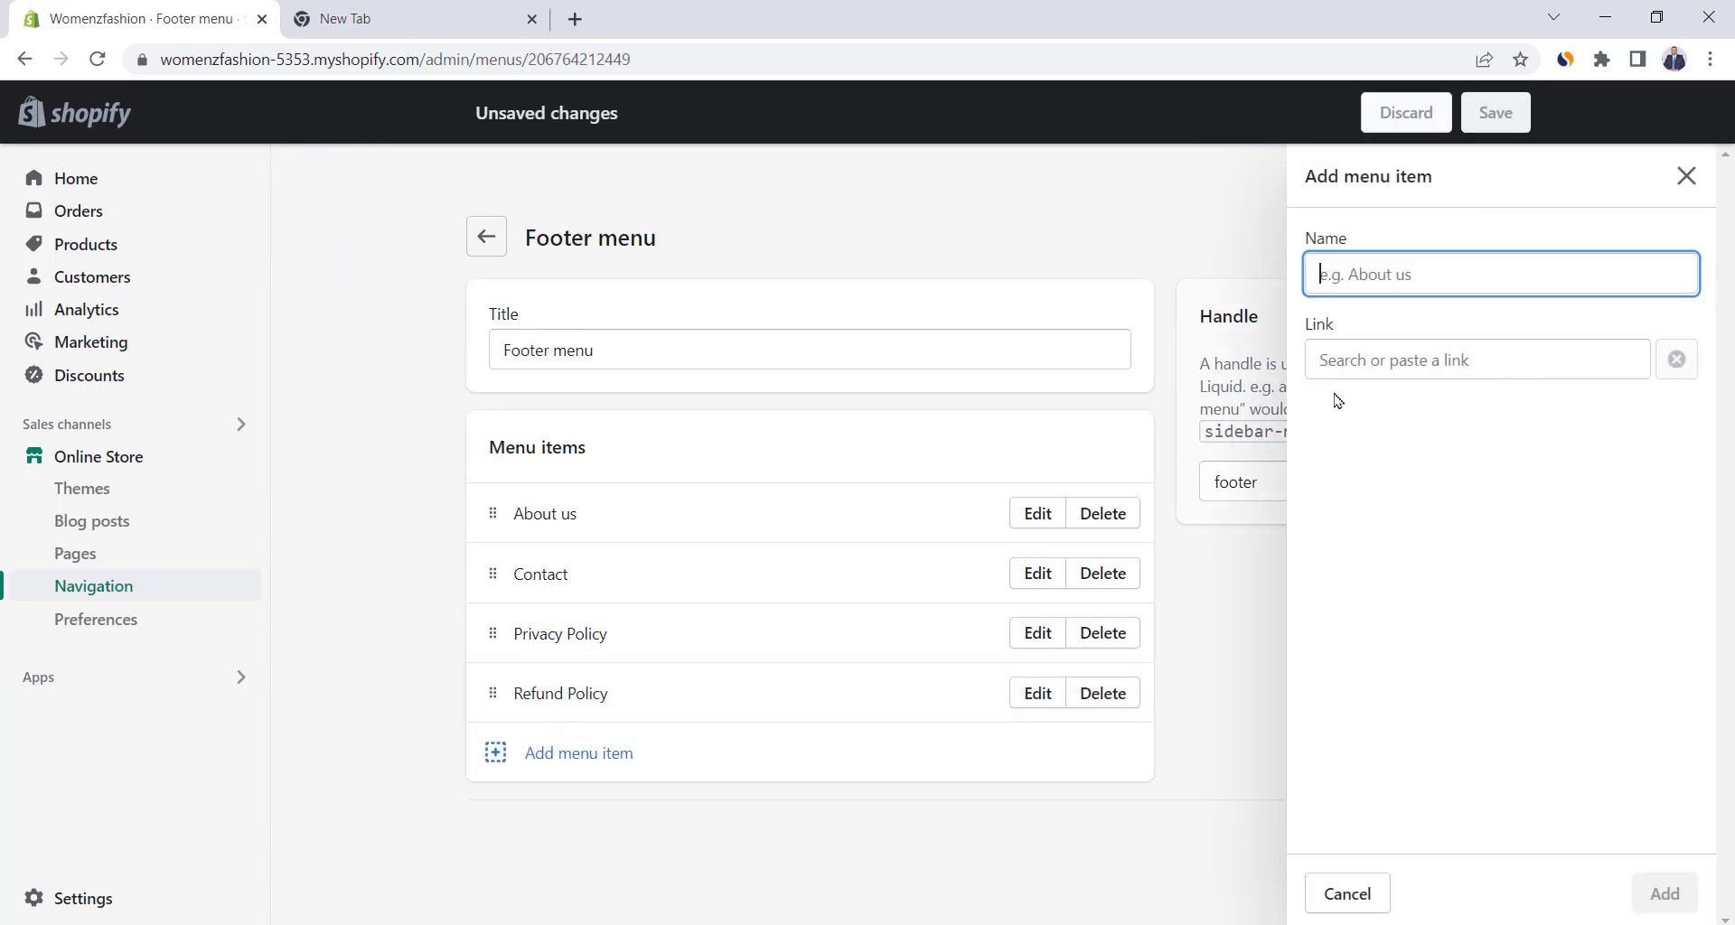
pyautogui.click(1391, 360)
pyautogui.click(1395, 728)
pyautogui.click(1401, 545)
pyautogui.click(1665, 895)
# Add a menu item linking to the Terms of Service to the Footer menu, save it and return to the Navigation overview.
pyautogui.click(608, 815)
pyautogui.click(1392, 361)
pyautogui.click(1394, 728)
pyautogui.click(1388, 589)
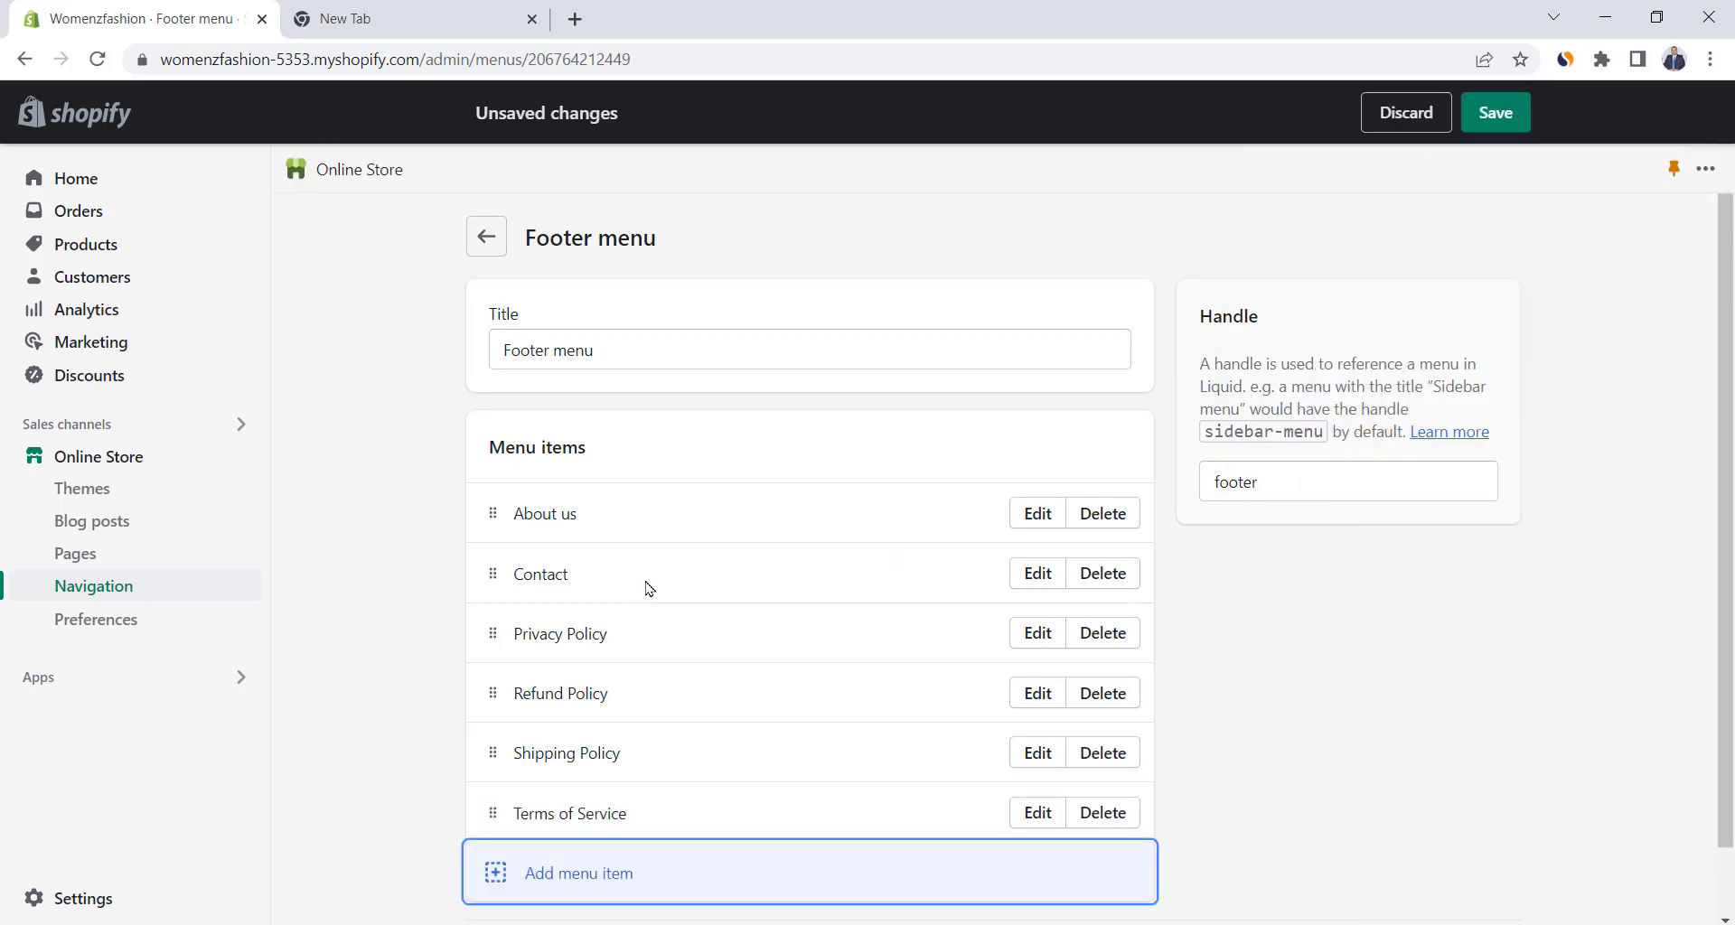
pyautogui.click(1495, 113)
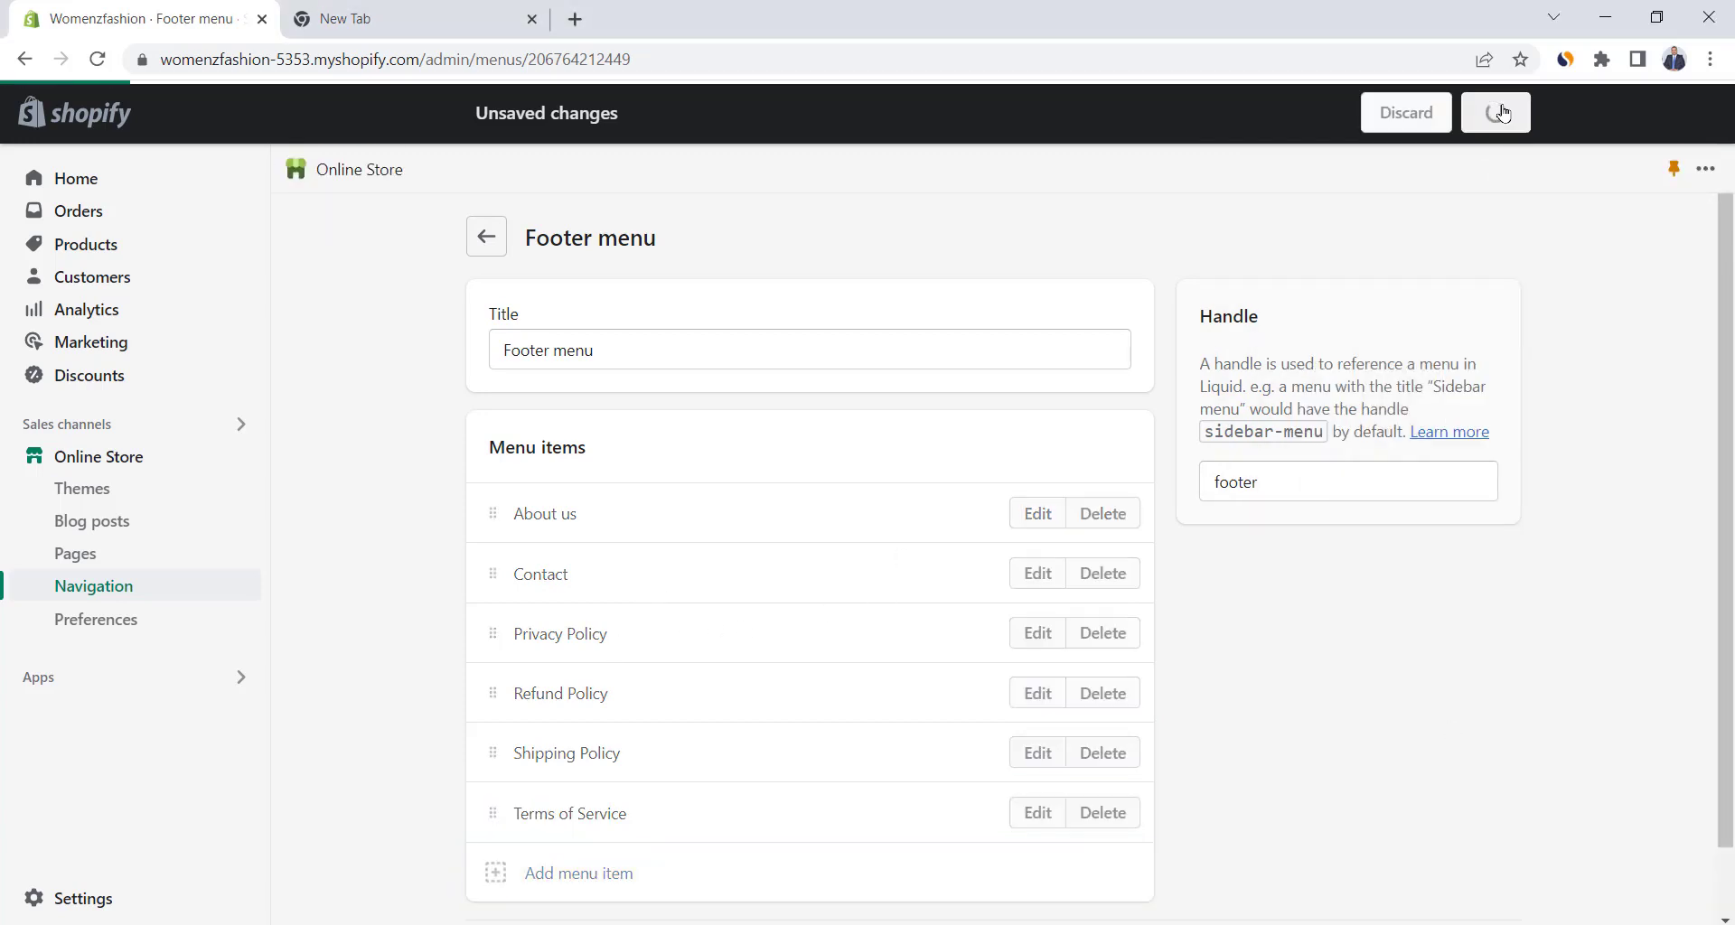
pyautogui.click(486, 237)
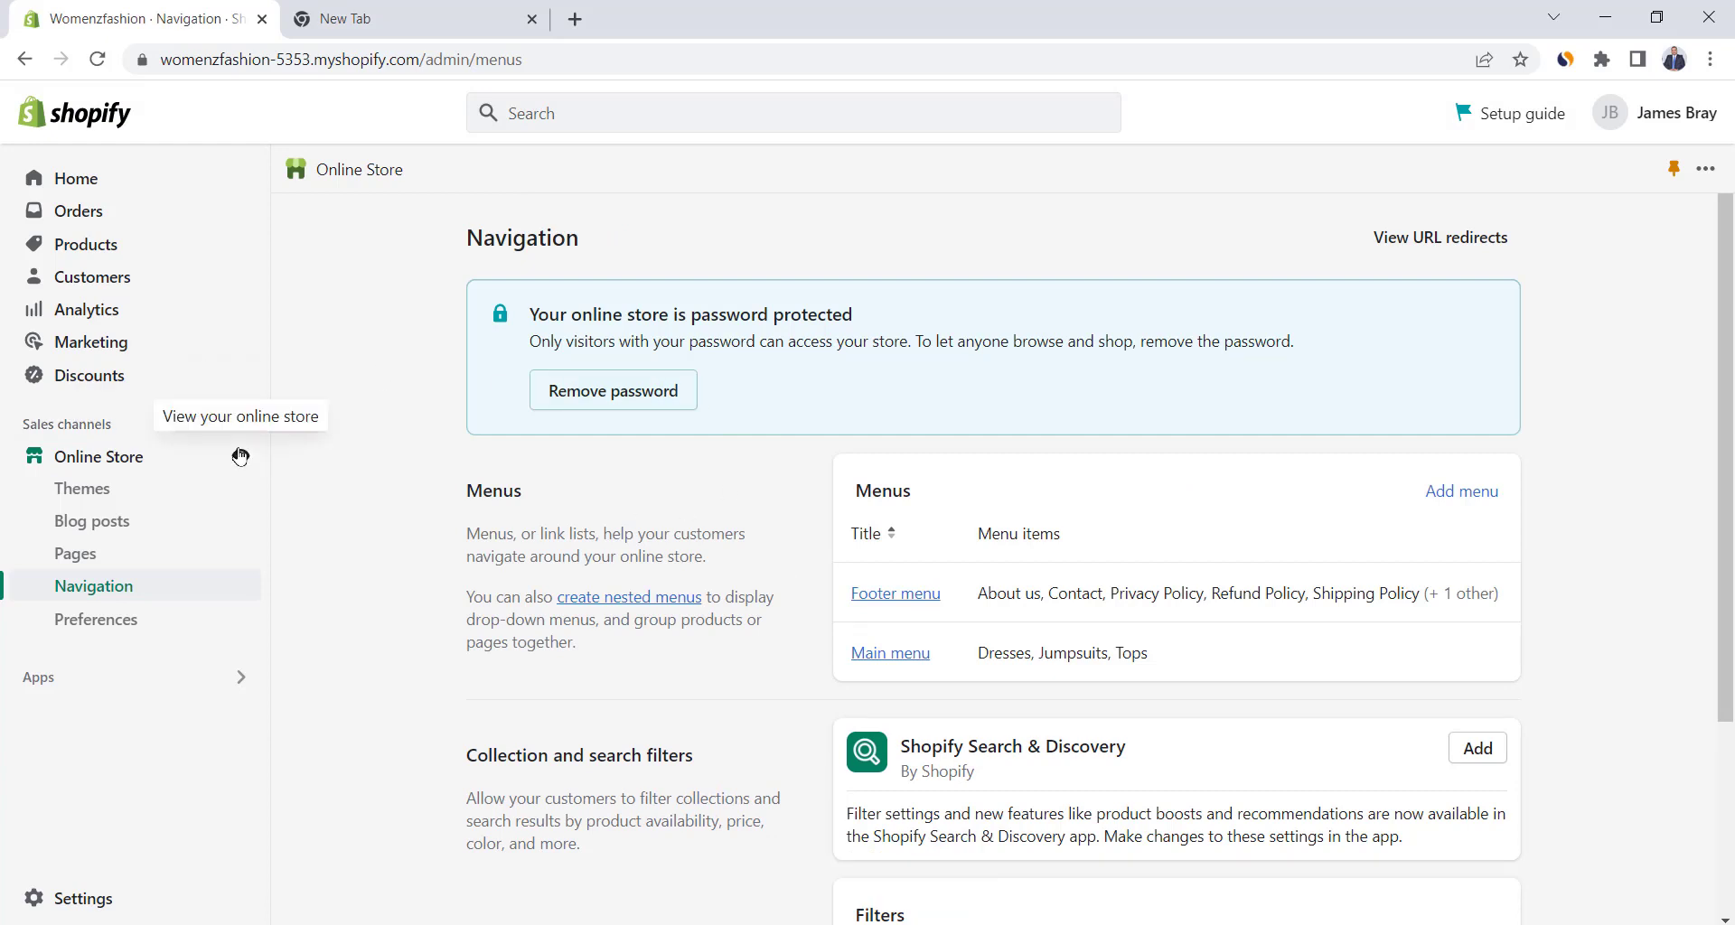
# View the live online store and check its header navigation and footer links.
pyautogui.click(238, 458)
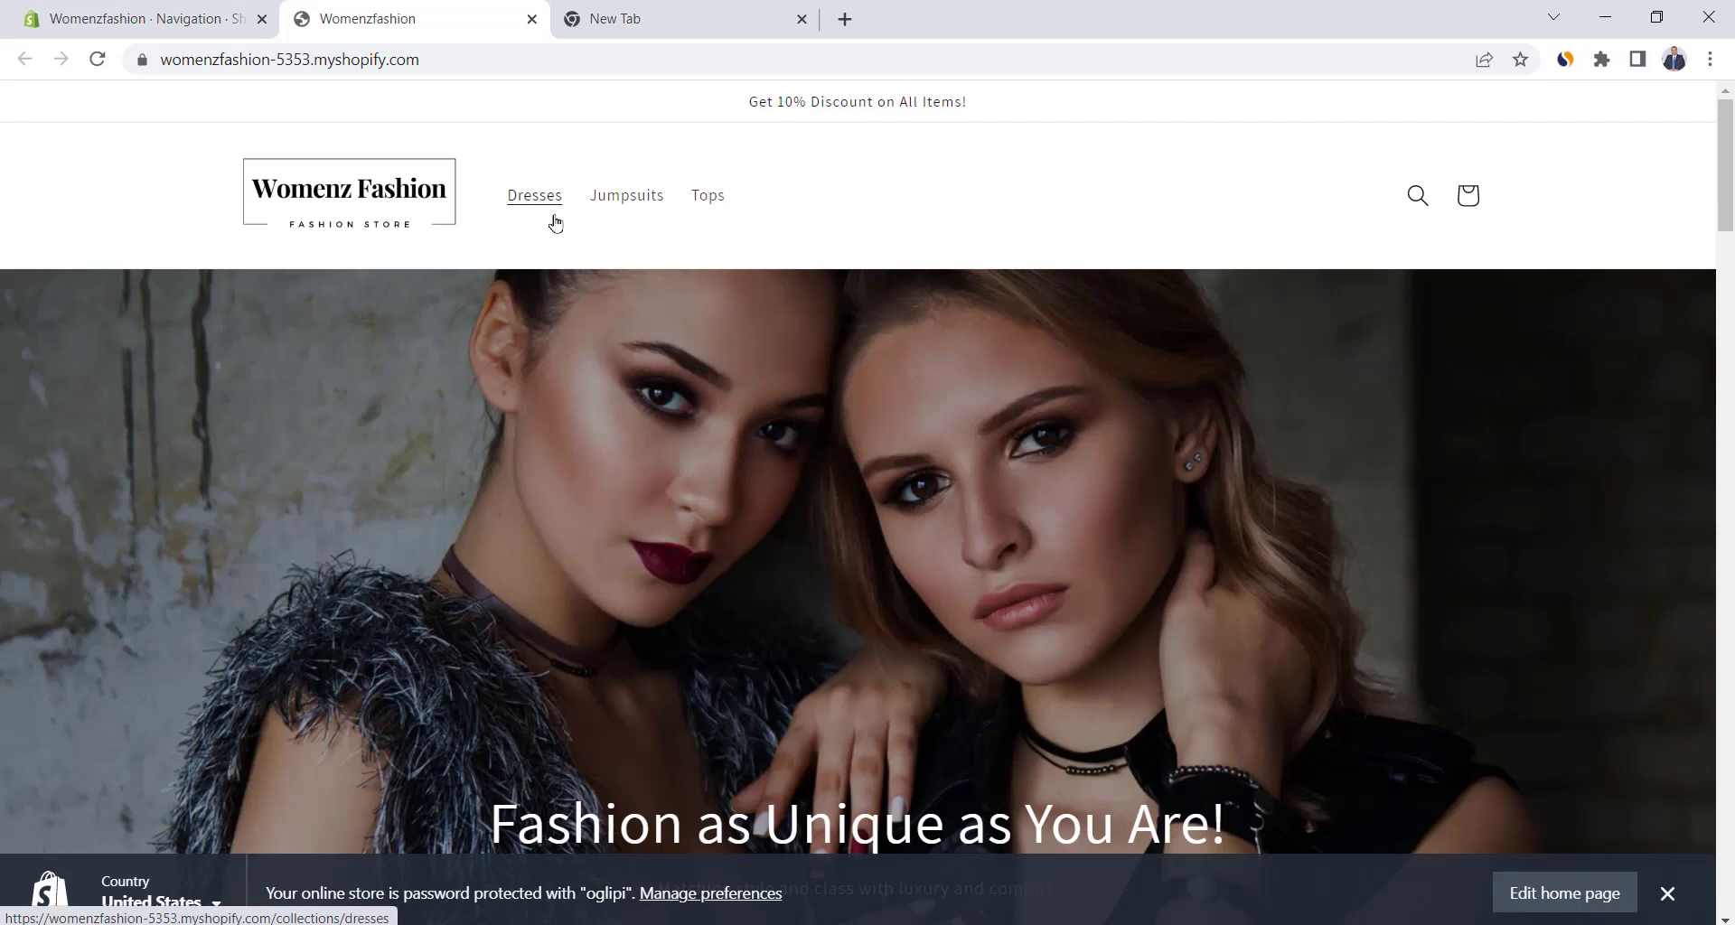
pyautogui.scroll(-3, 867, 451)
pyautogui.scroll(-15, 256, 578)
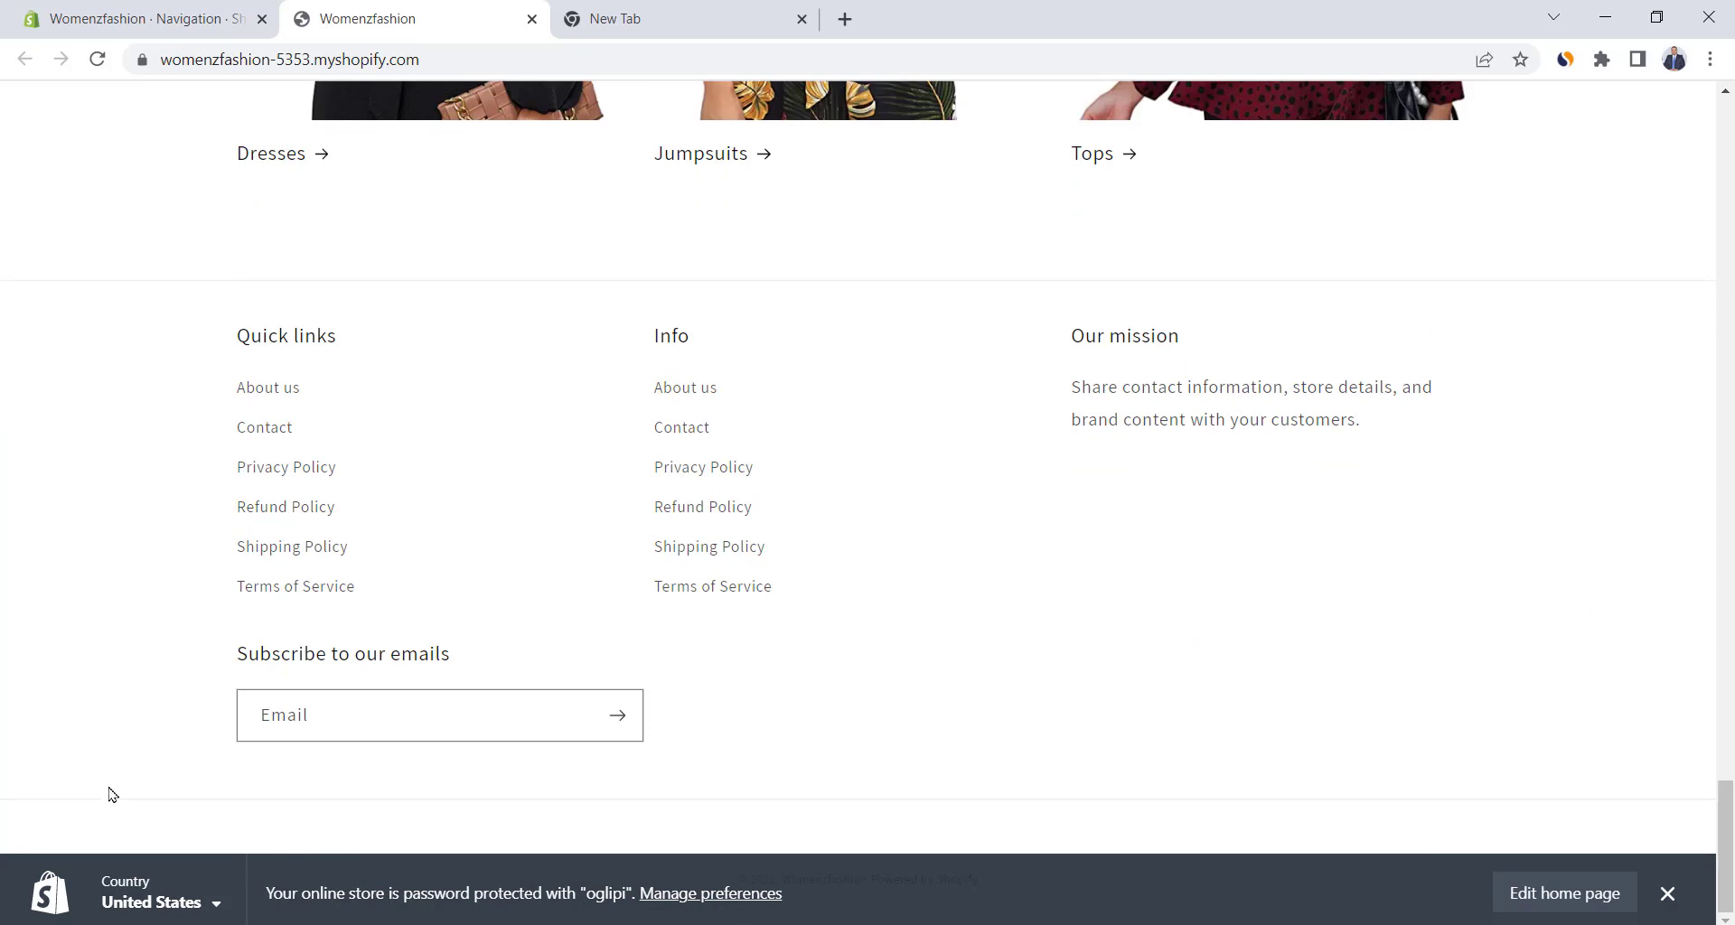
# Return to the store admin, open the Dawn theme for customizing and disable the email signup in the home page footer.
pyautogui.click(167, 7)
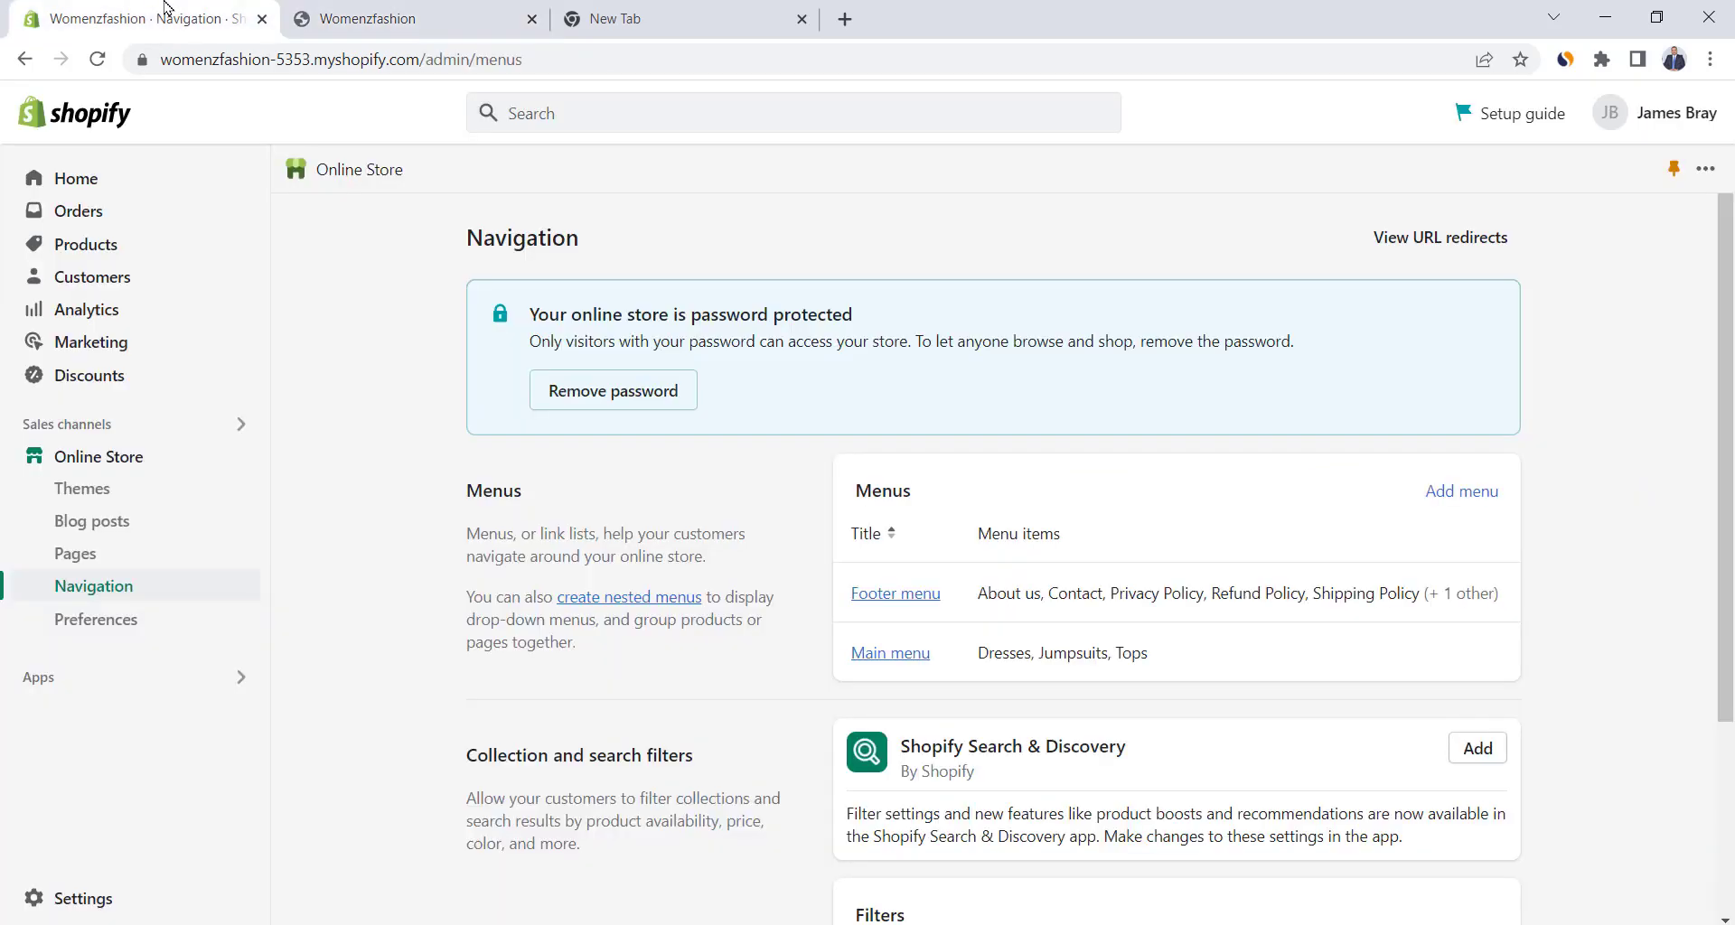
pyautogui.click(103, 460)
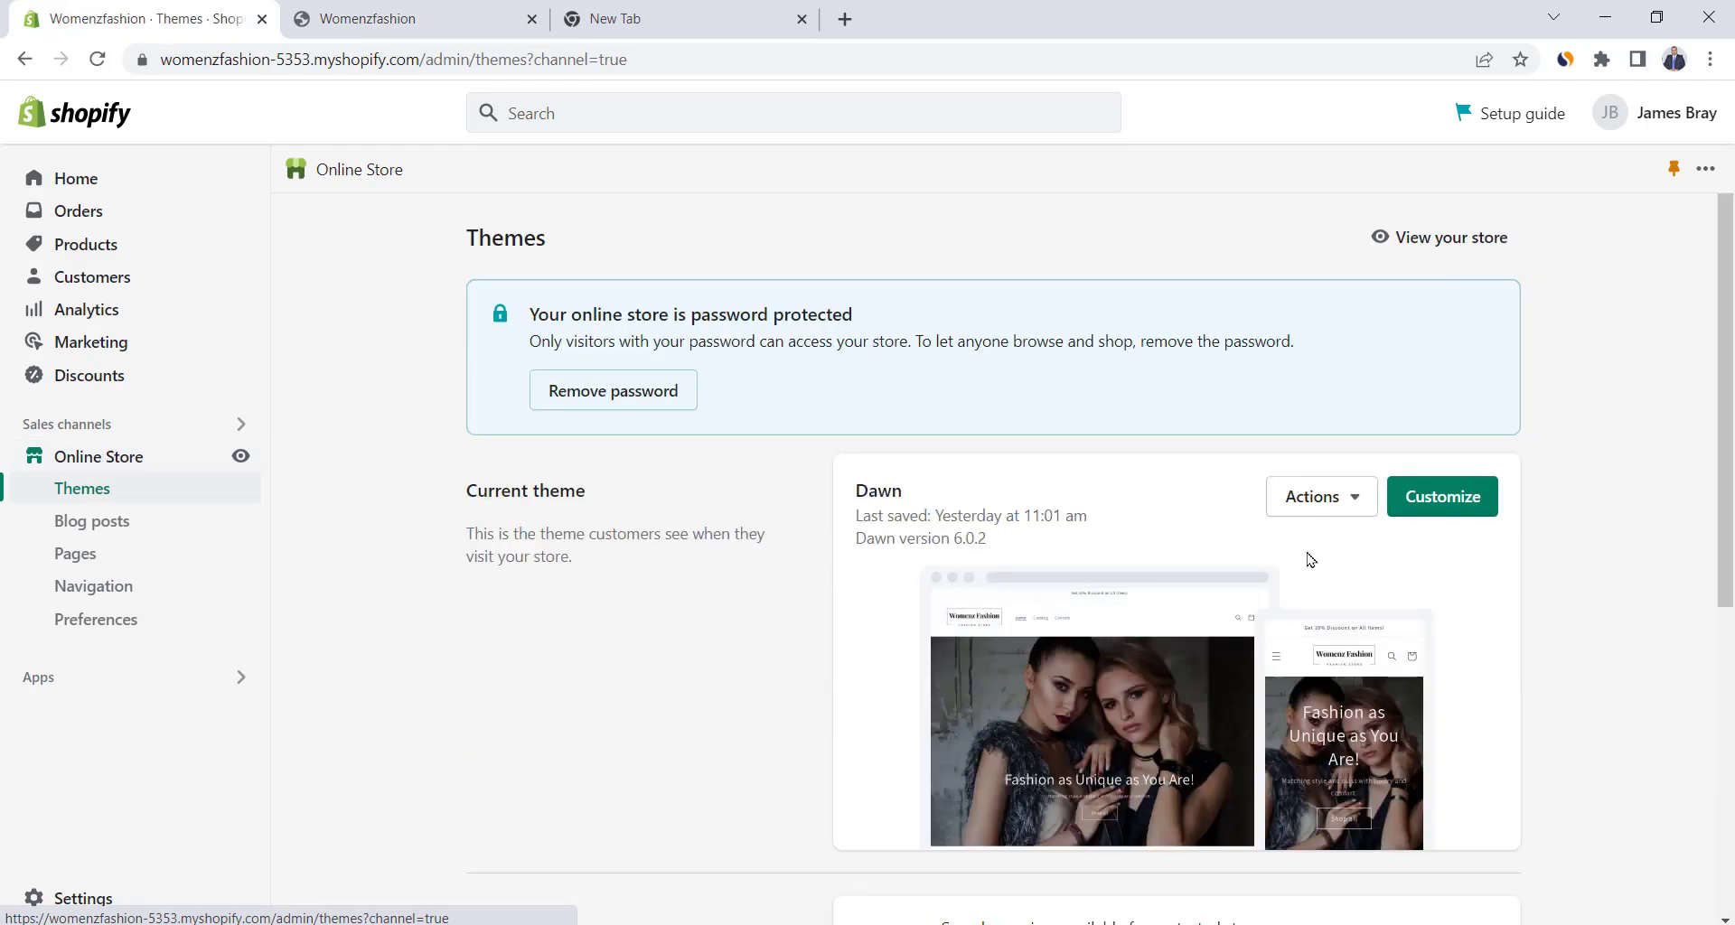
pyautogui.click(1447, 504)
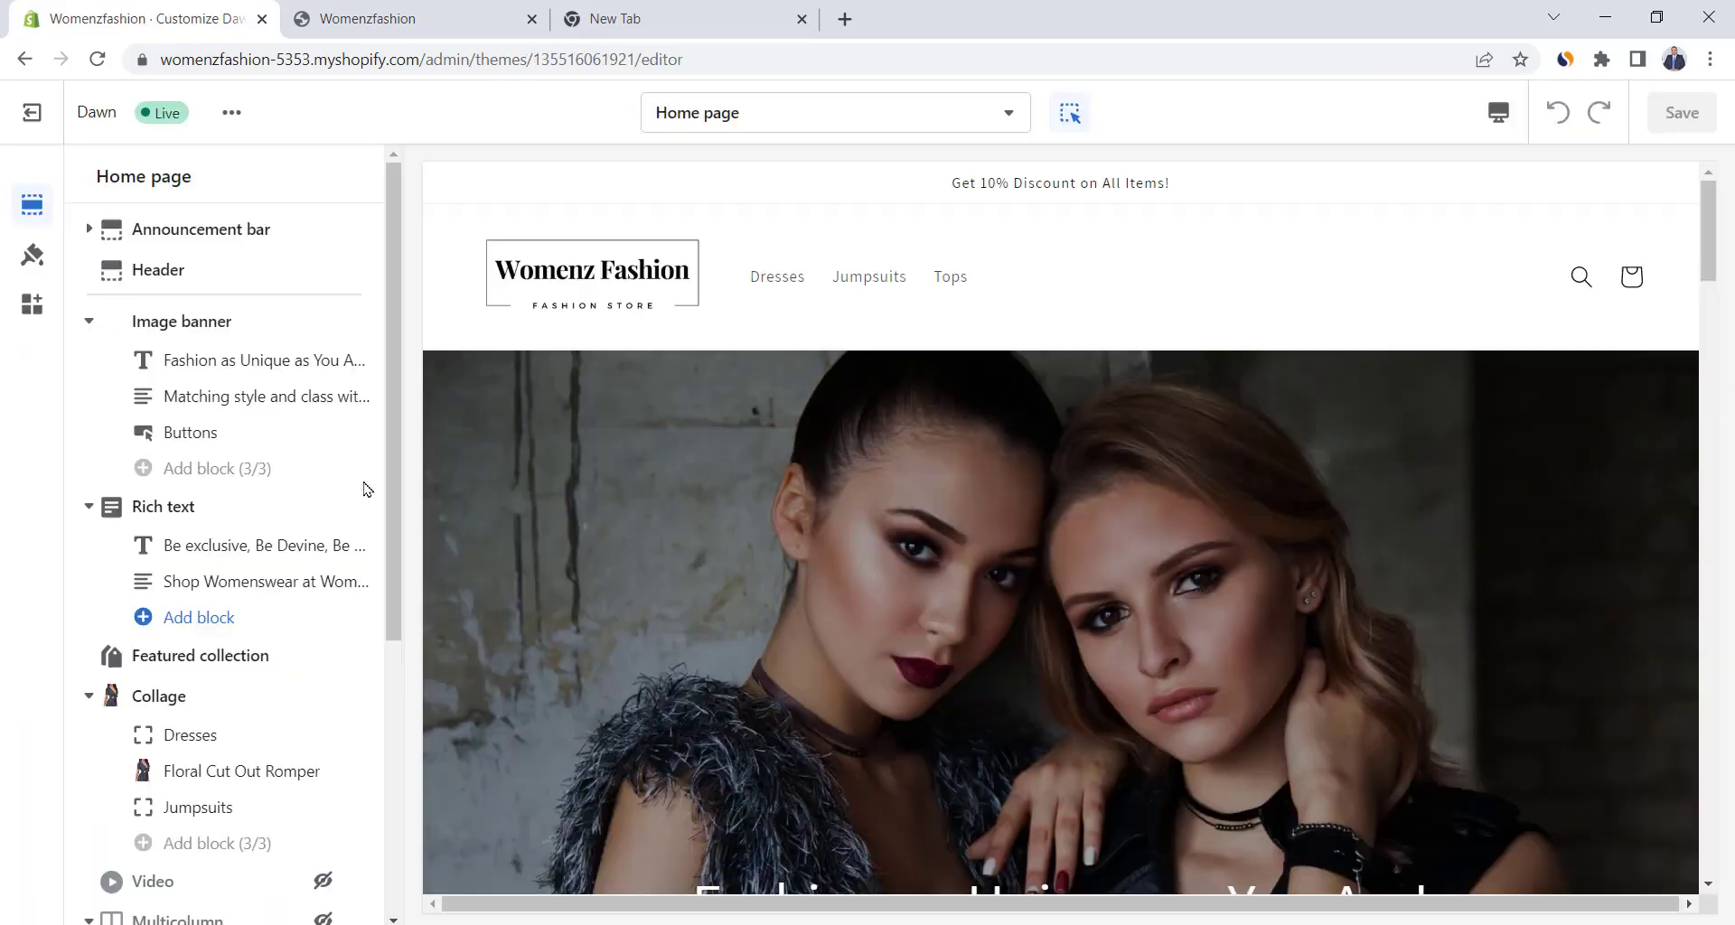
pyautogui.scroll(-5, 364, 487)
pyautogui.click(116, 895)
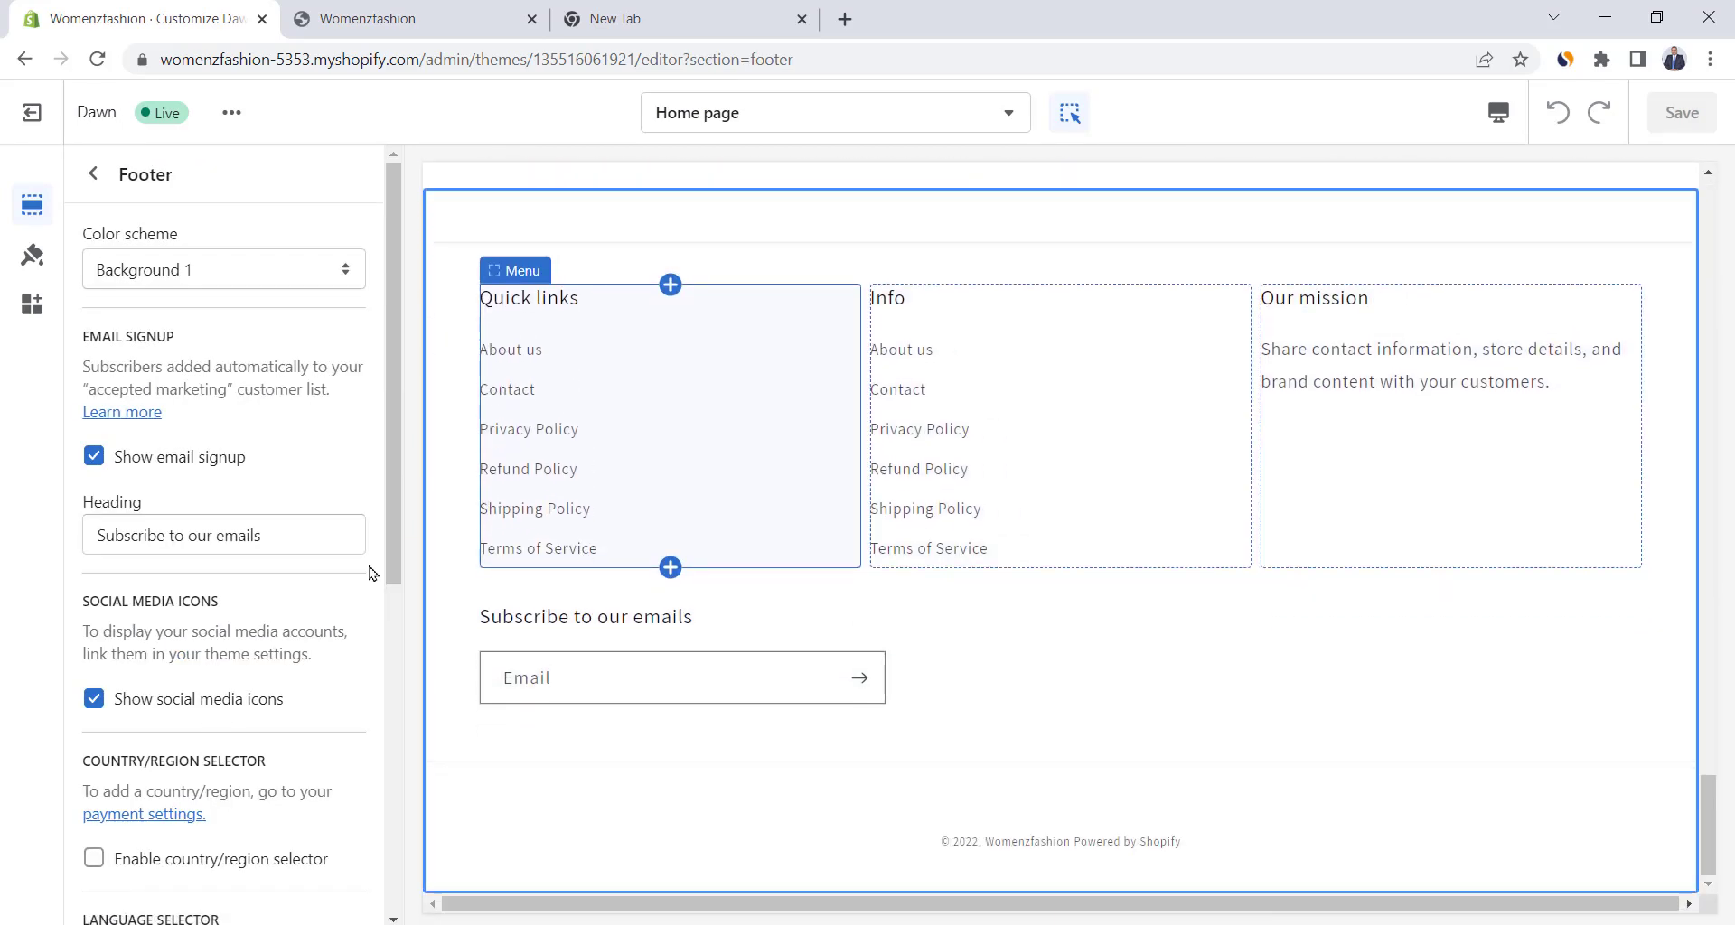
pyautogui.click(91, 459)
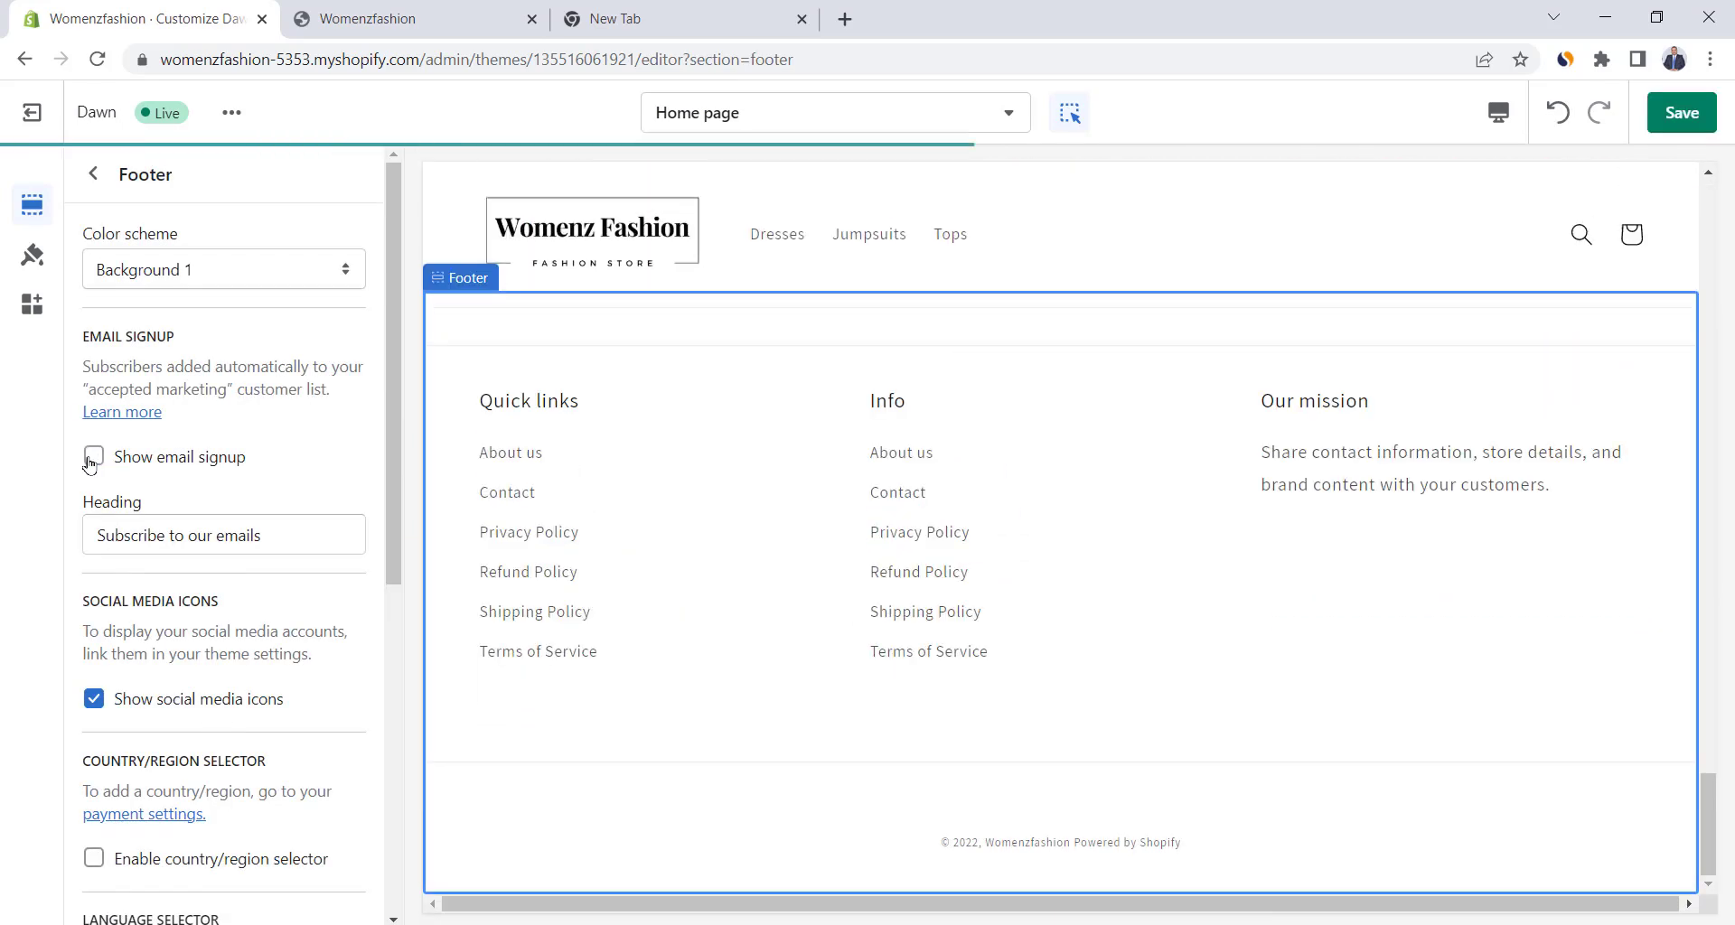
# Hide the Info and Our mission blocks of the footer section.
pyautogui.click(94, 175)
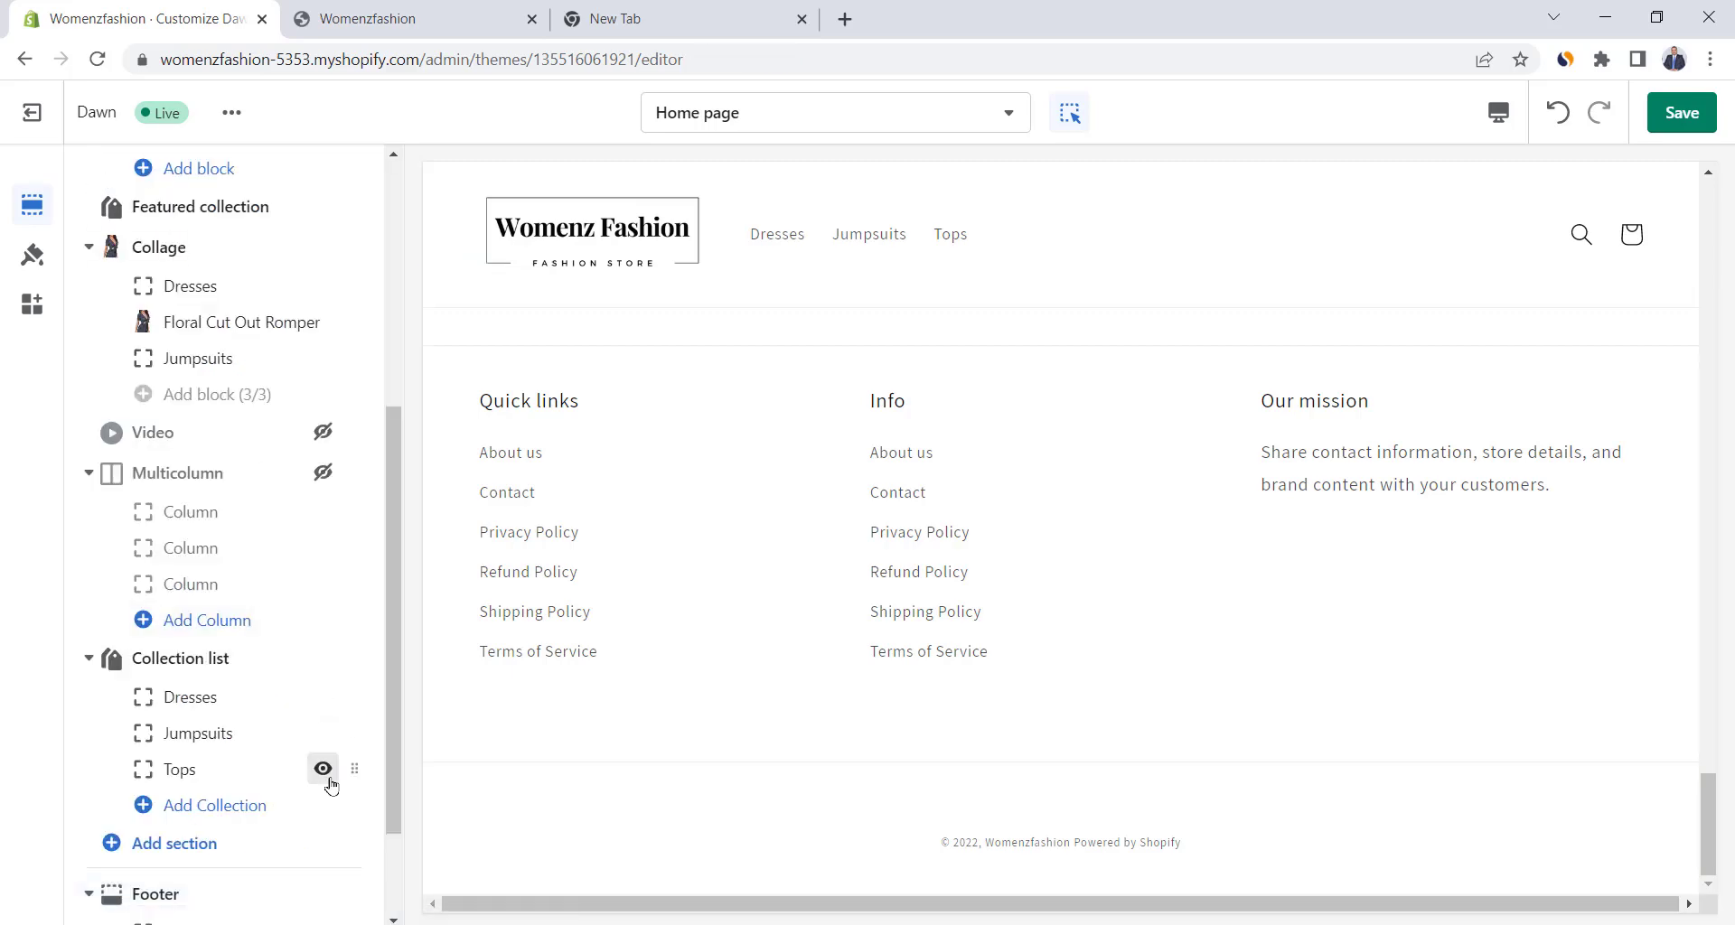
pyautogui.scroll(-3, 330, 780)
pyautogui.click(323, 825)
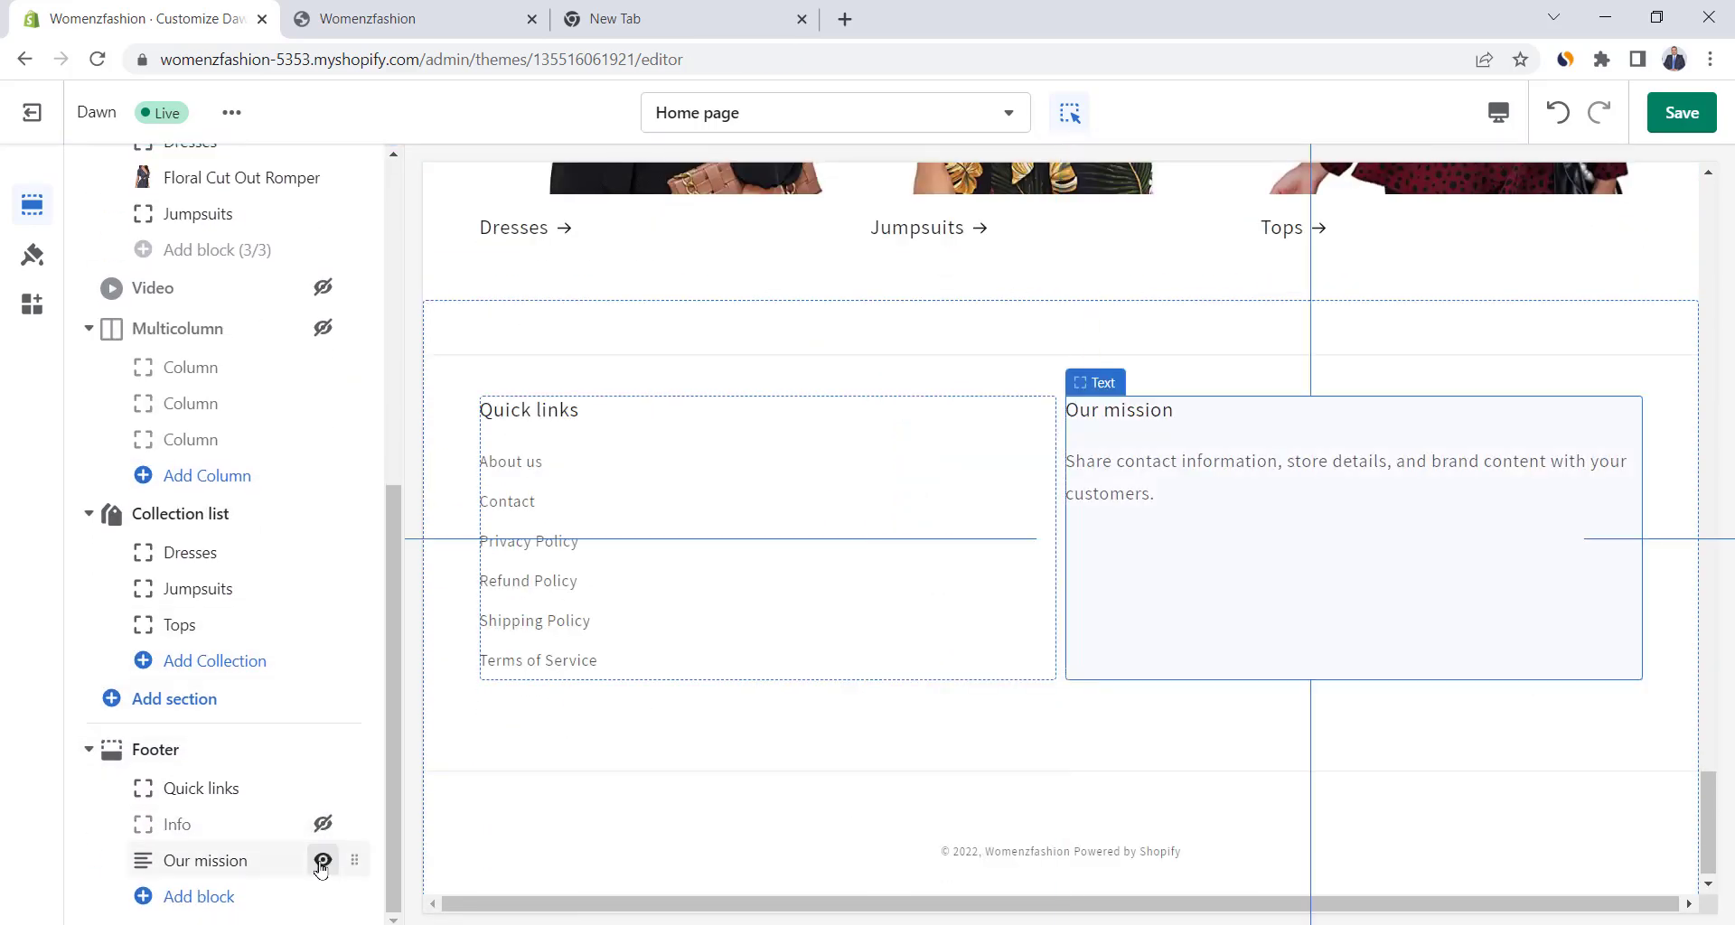
pyautogui.click(323, 861)
# Change the heading of the footer's Quick links menu block to "Customer Care" and return to the section list.
pyautogui.click(213, 789)
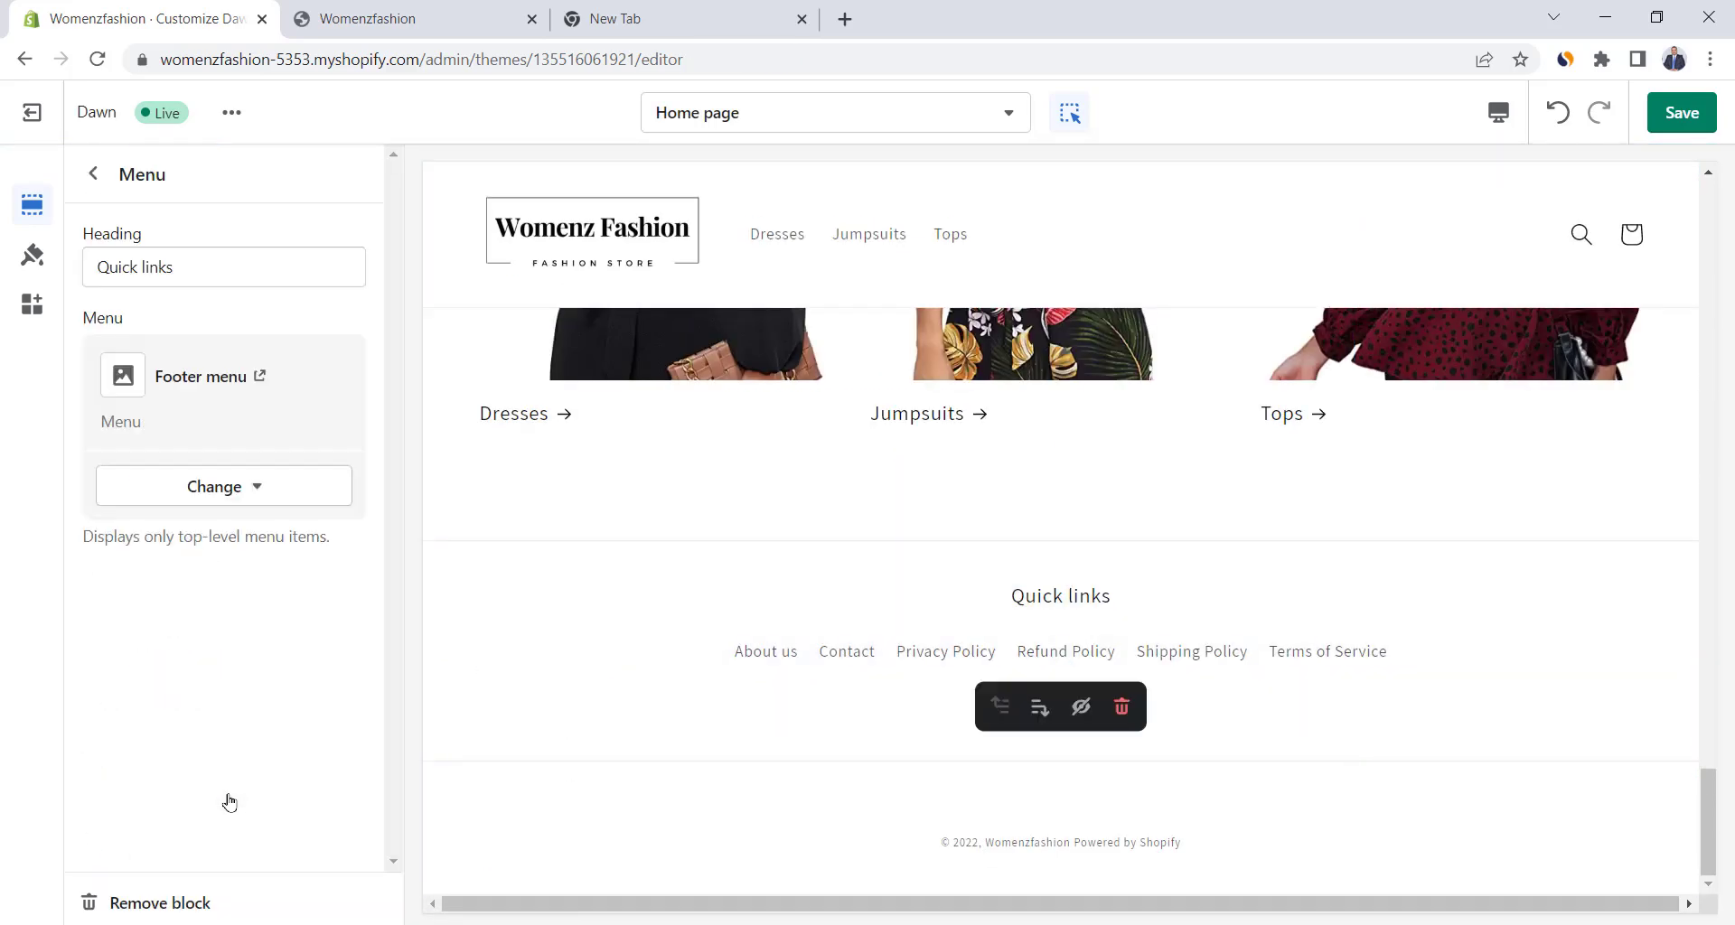
pyautogui.click(207, 264)
pyautogui.hotkey('ctrl', 'a')
pyautogui.write('Customer Care')
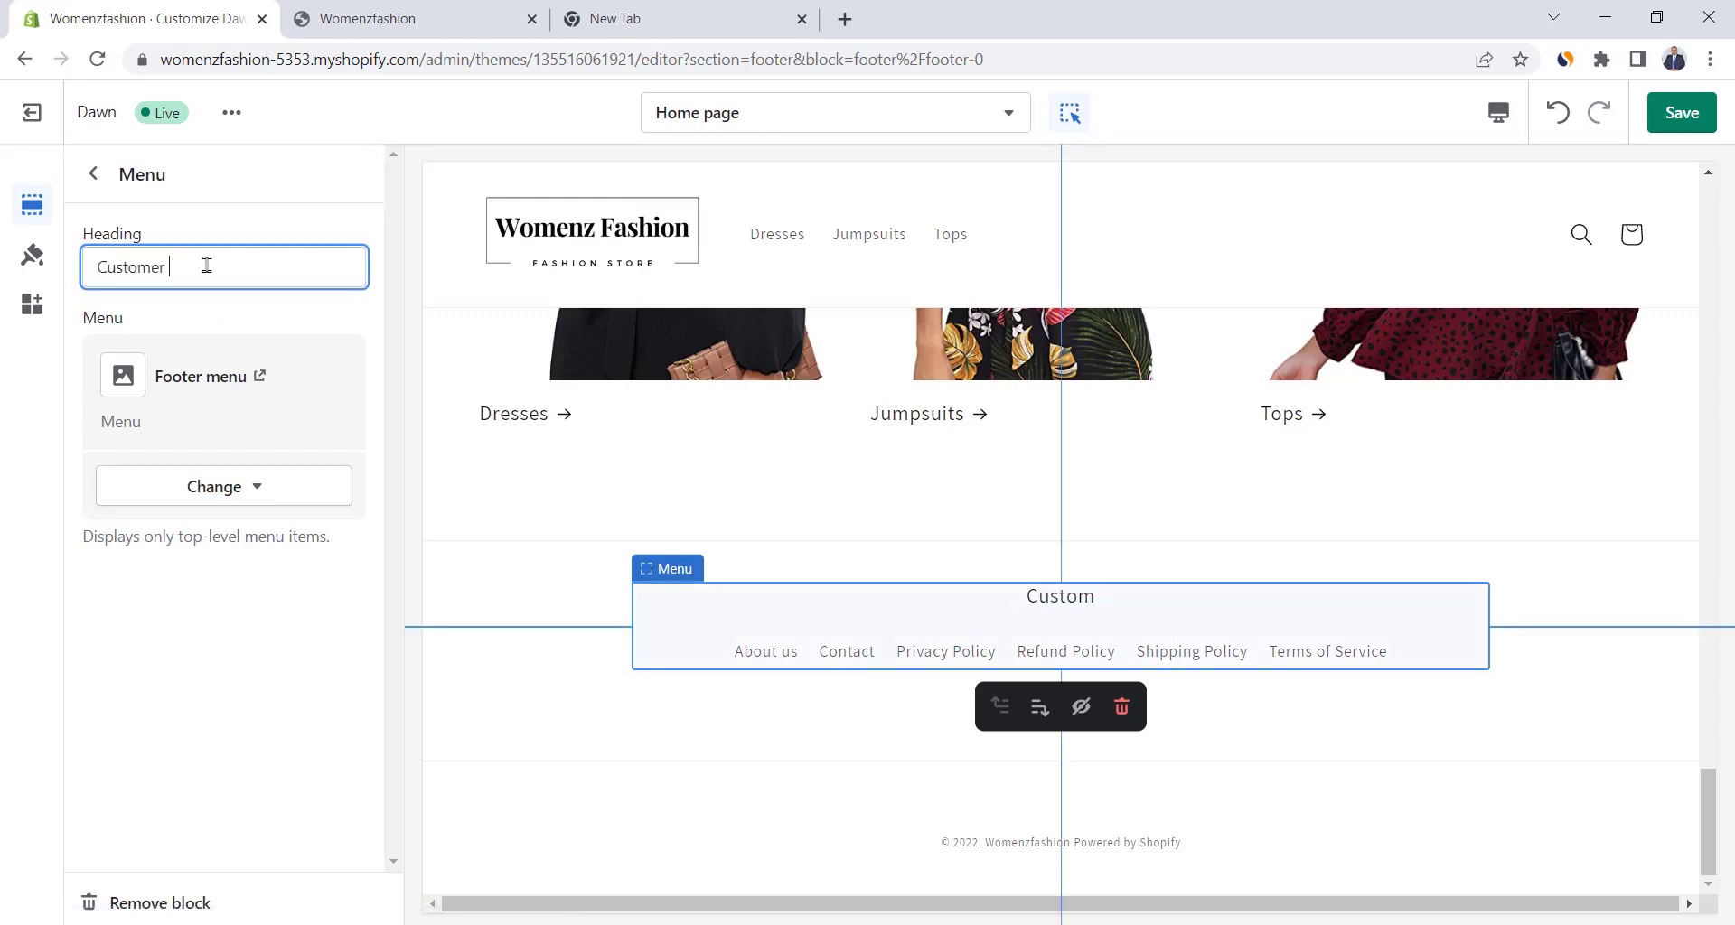
pyautogui.click(95, 177)
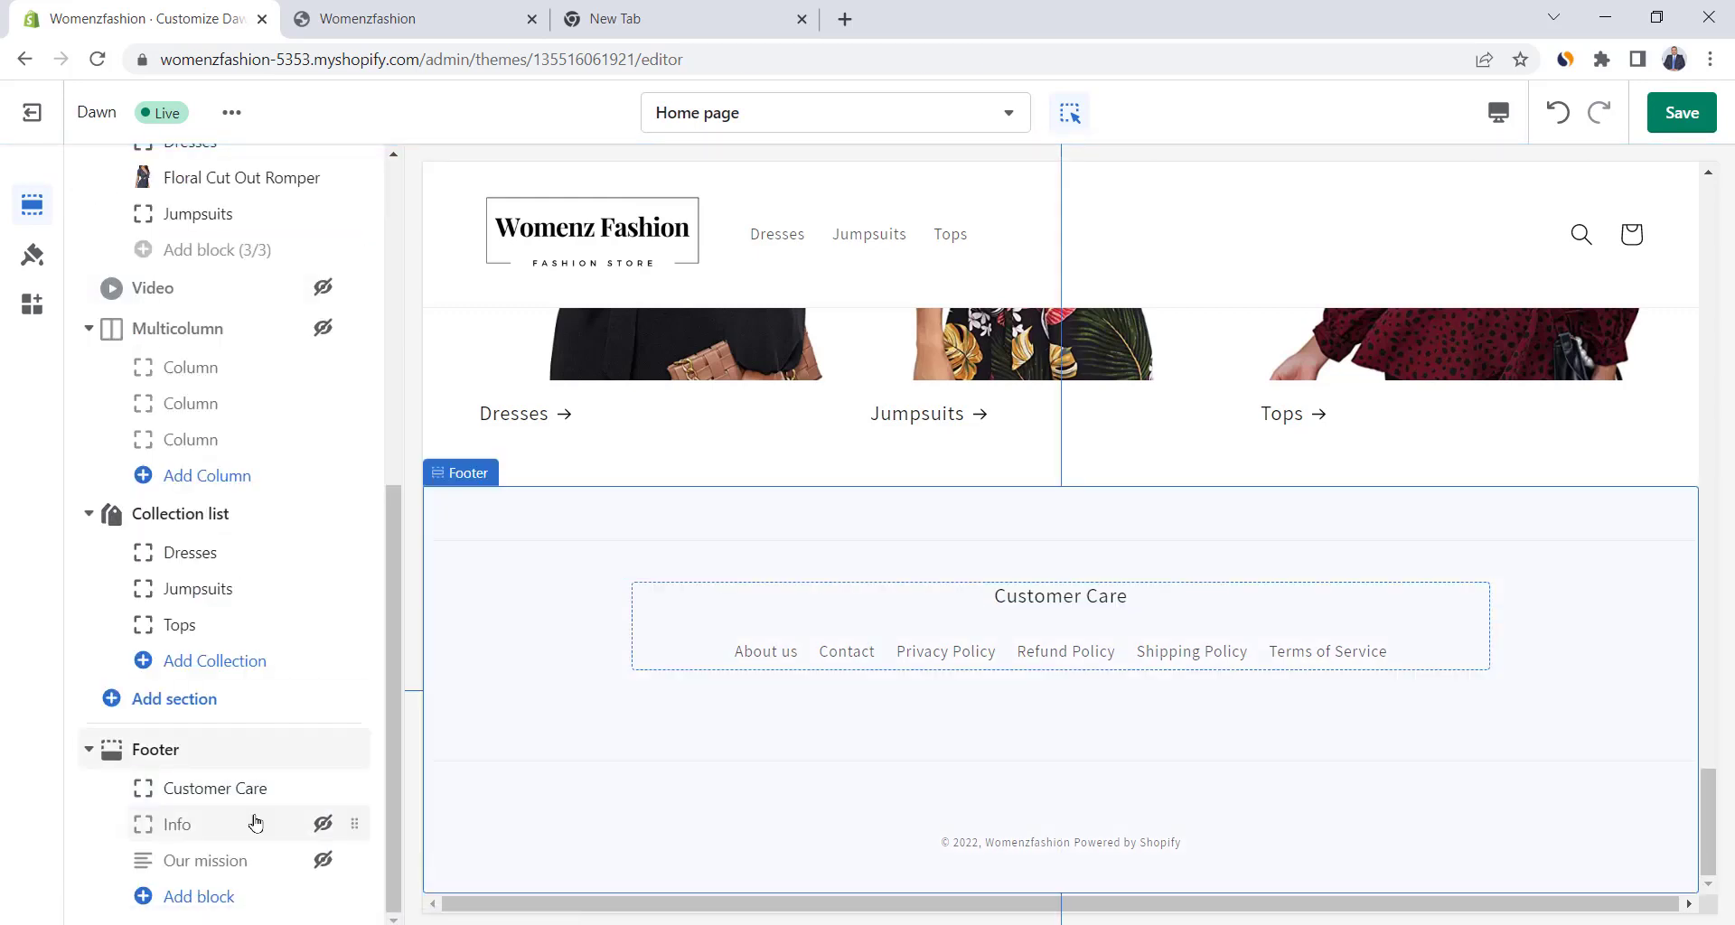
pyautogui.click(156, 752)
pyautogui.scroll(-7, 161, 765)
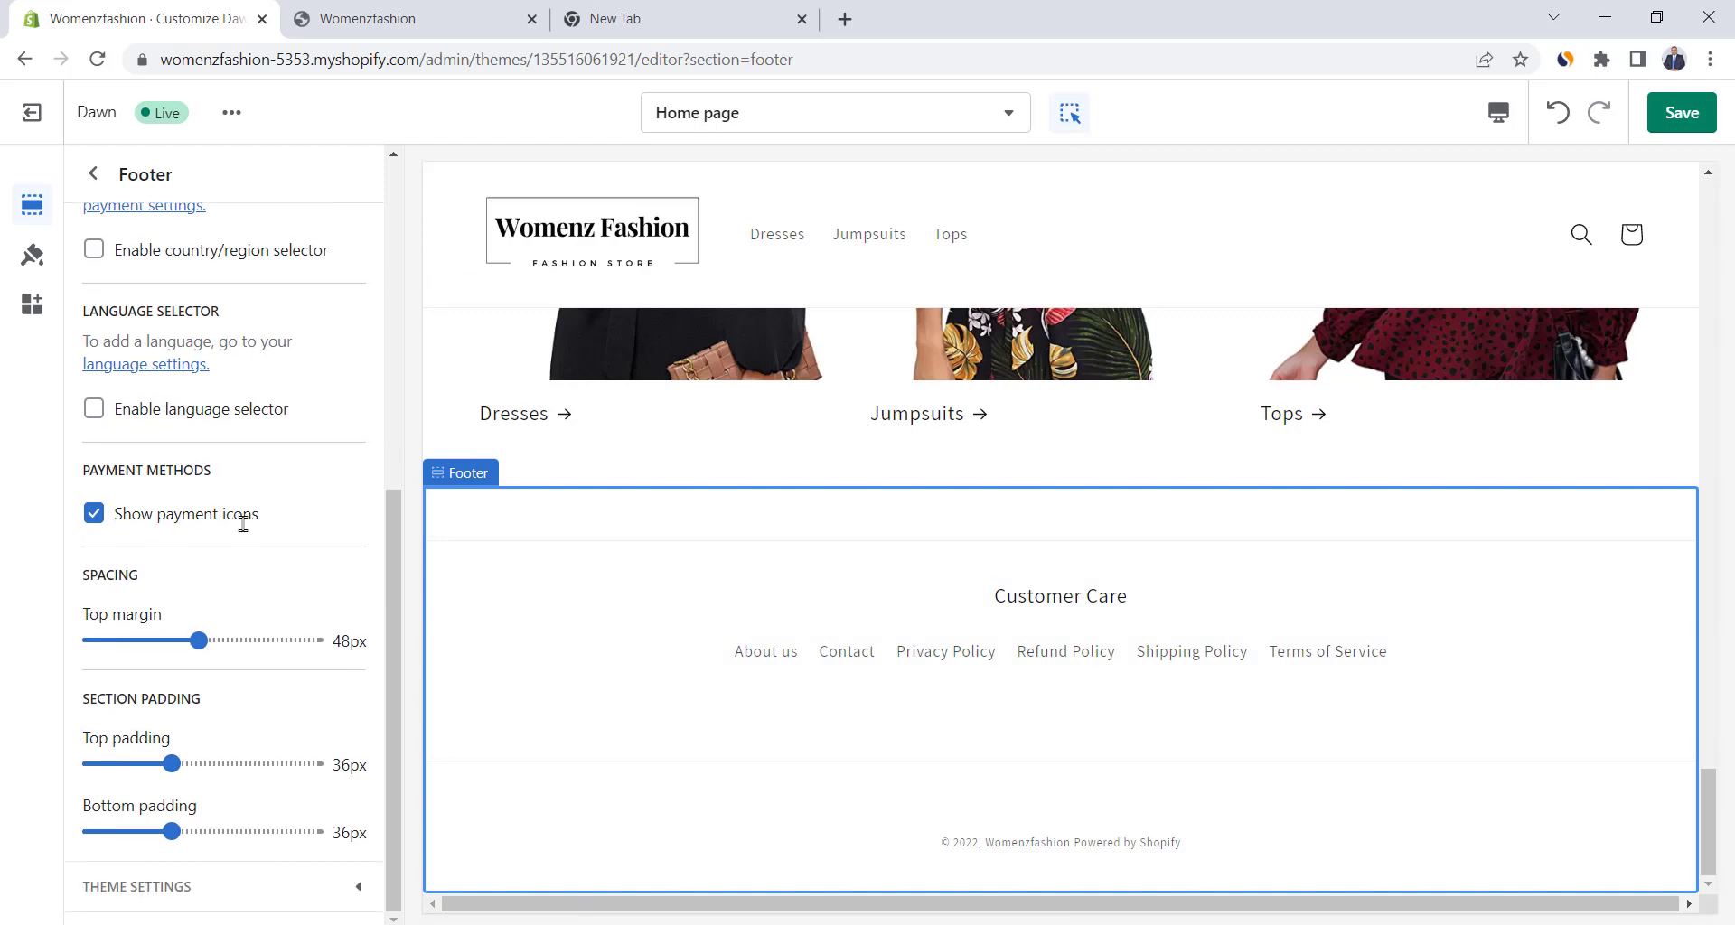
pyautogui.click(194, 888)
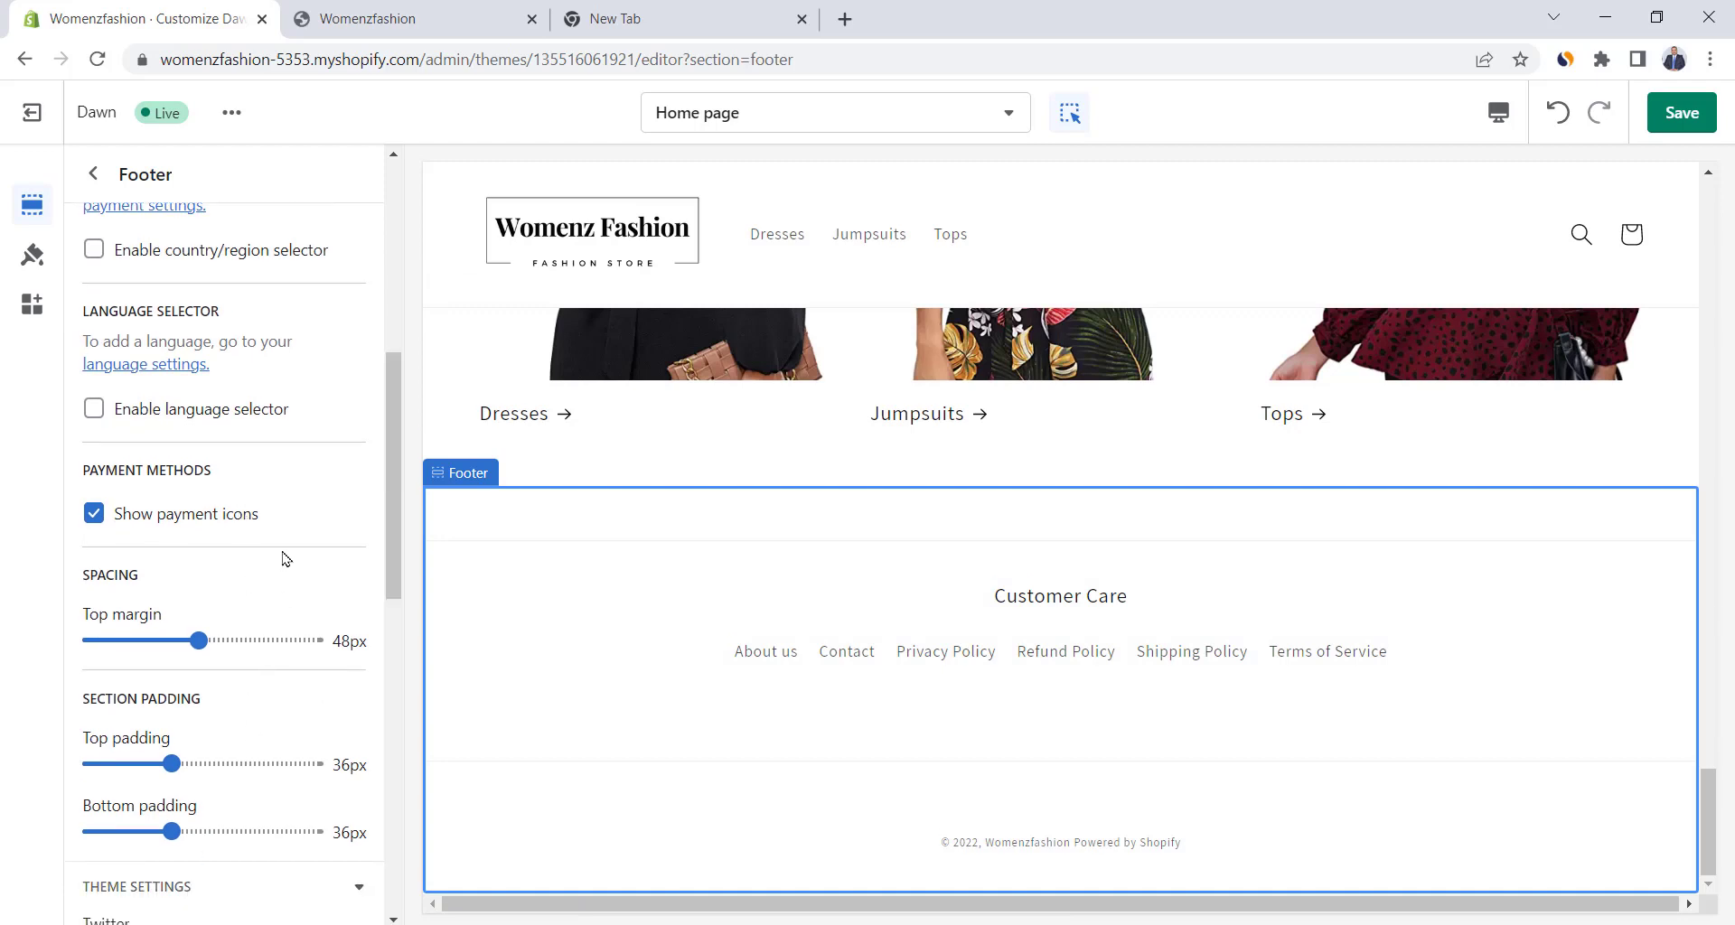
pyautogui.scroll(-8, 286, 559)
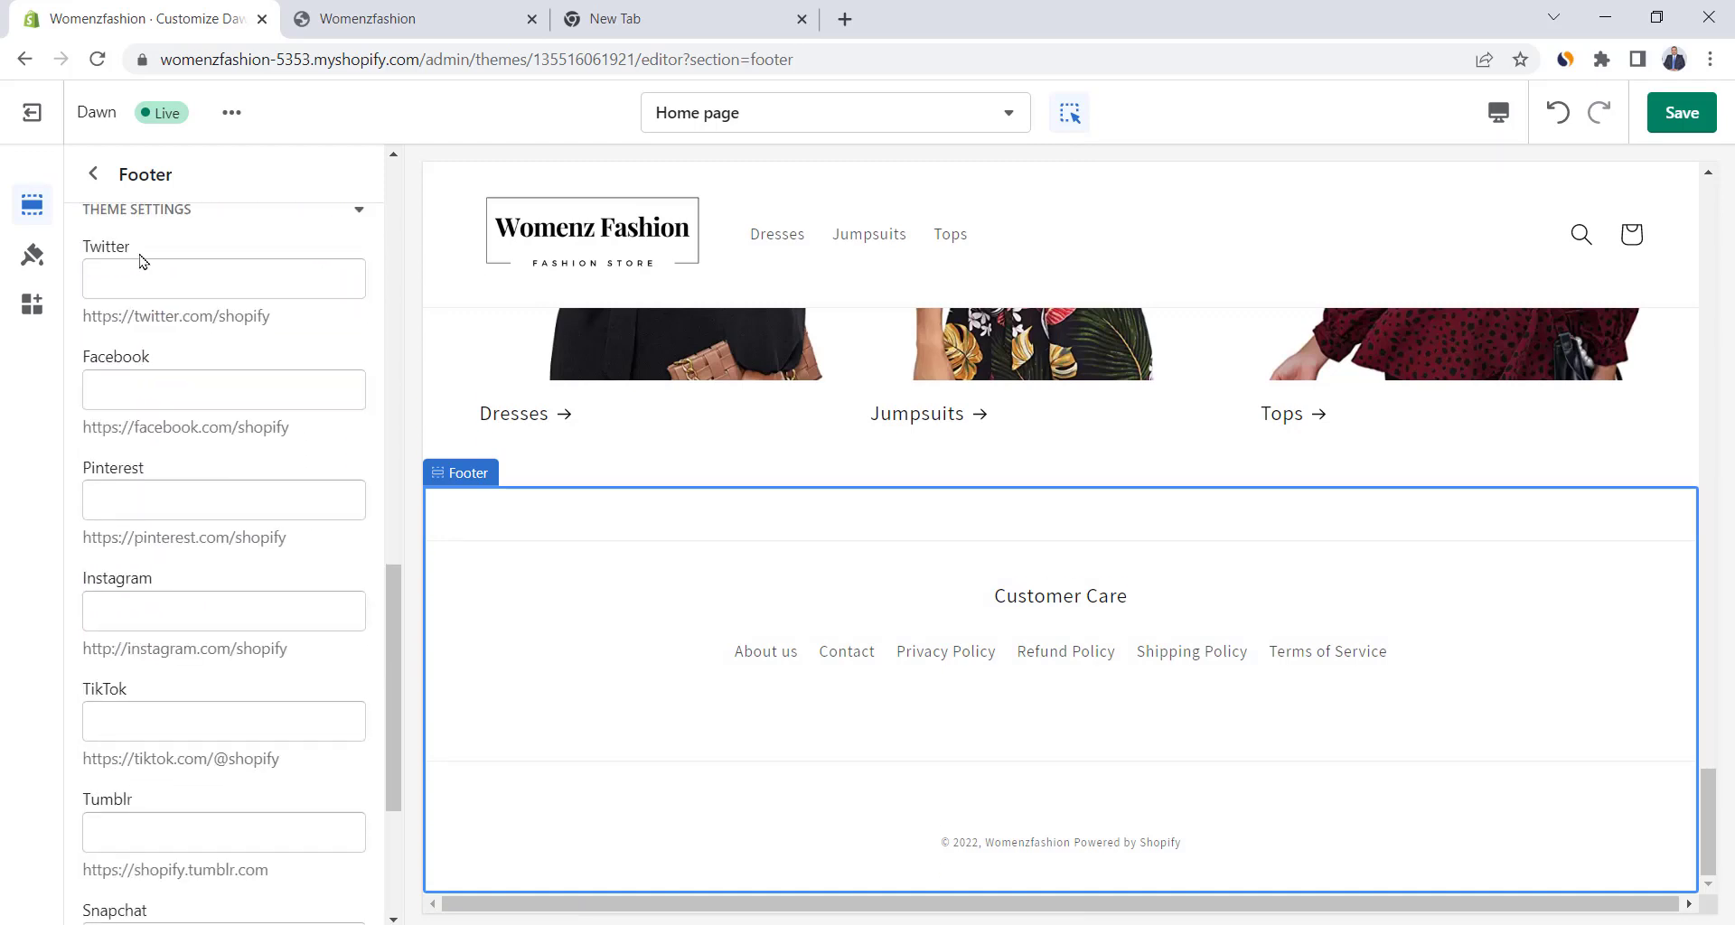
pyautogui.click(198, 379)
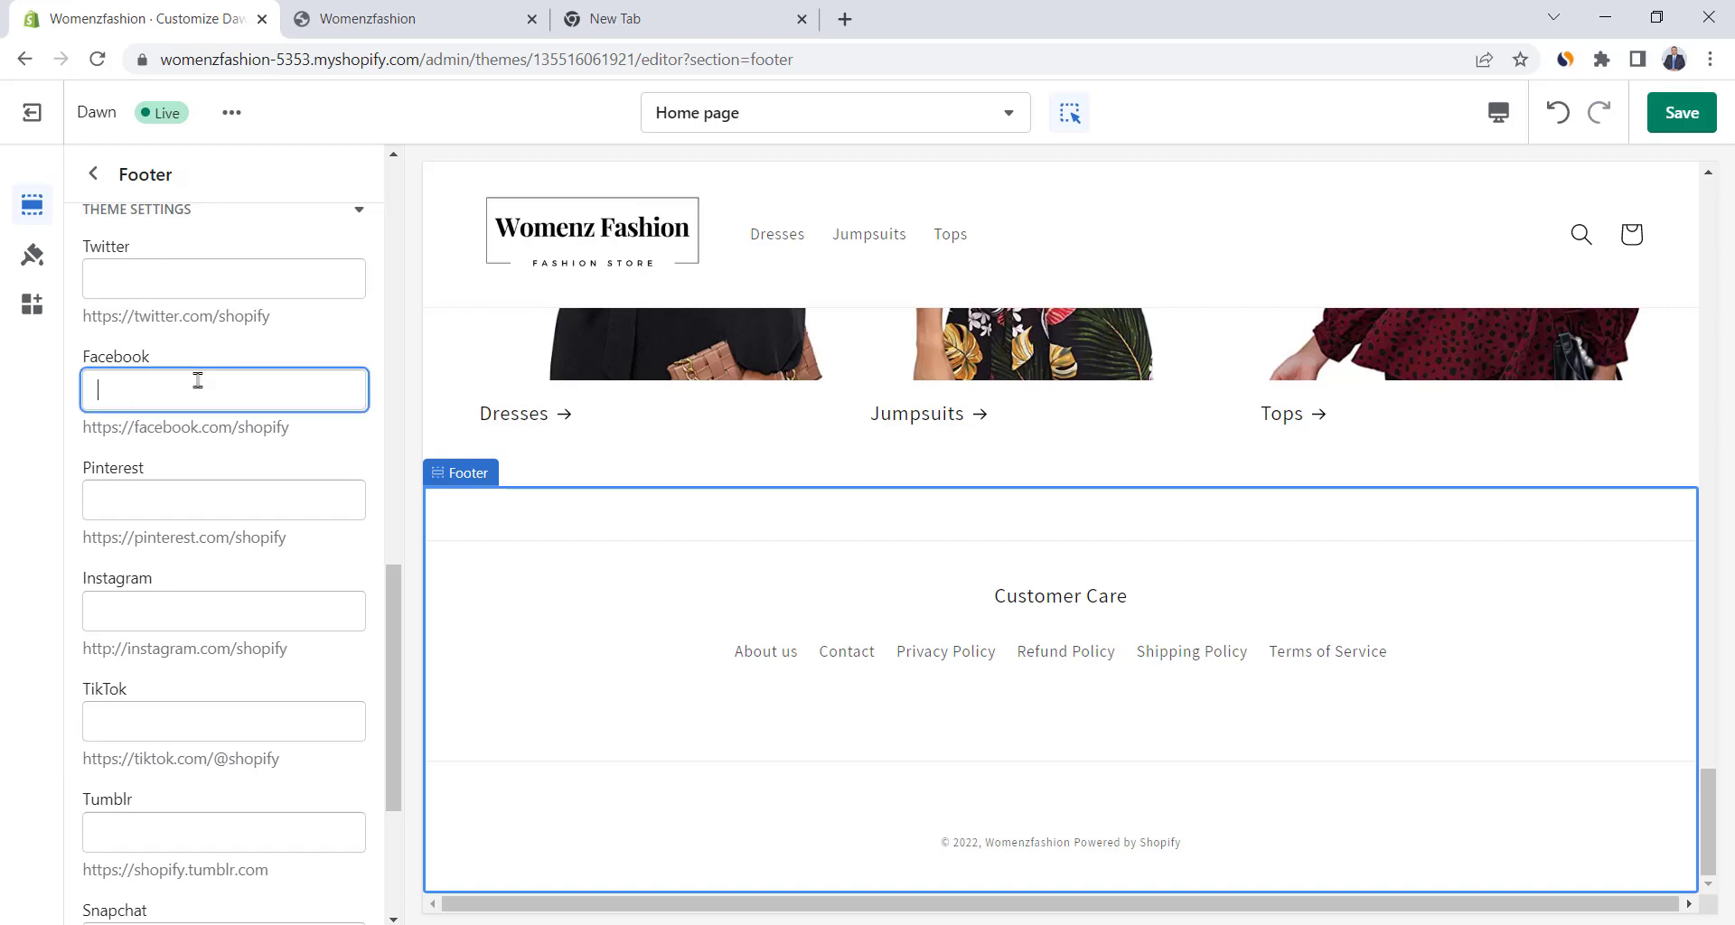
pyautogui.write('https://facebook.com/shopify')
pyautogui.click(299, 611)
pyautogui.write('http://instagram.com/shopify')
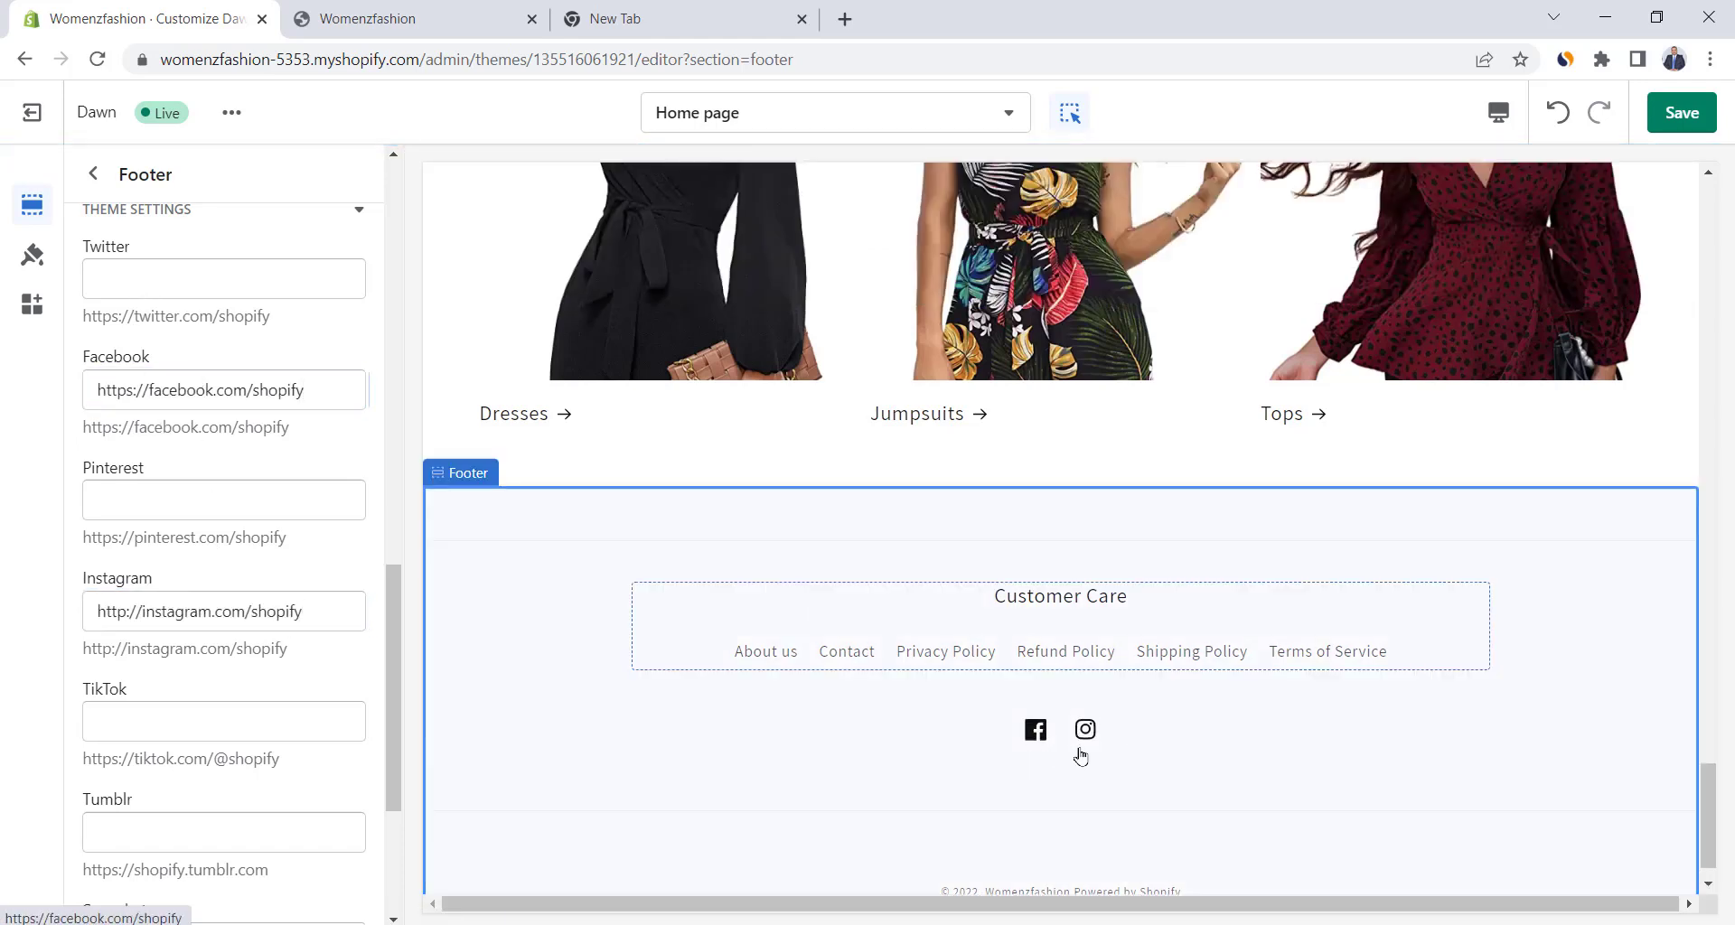
# Save the theme changes and look over the home page preview.
pyautogui.scroll(-3, 289, 726)
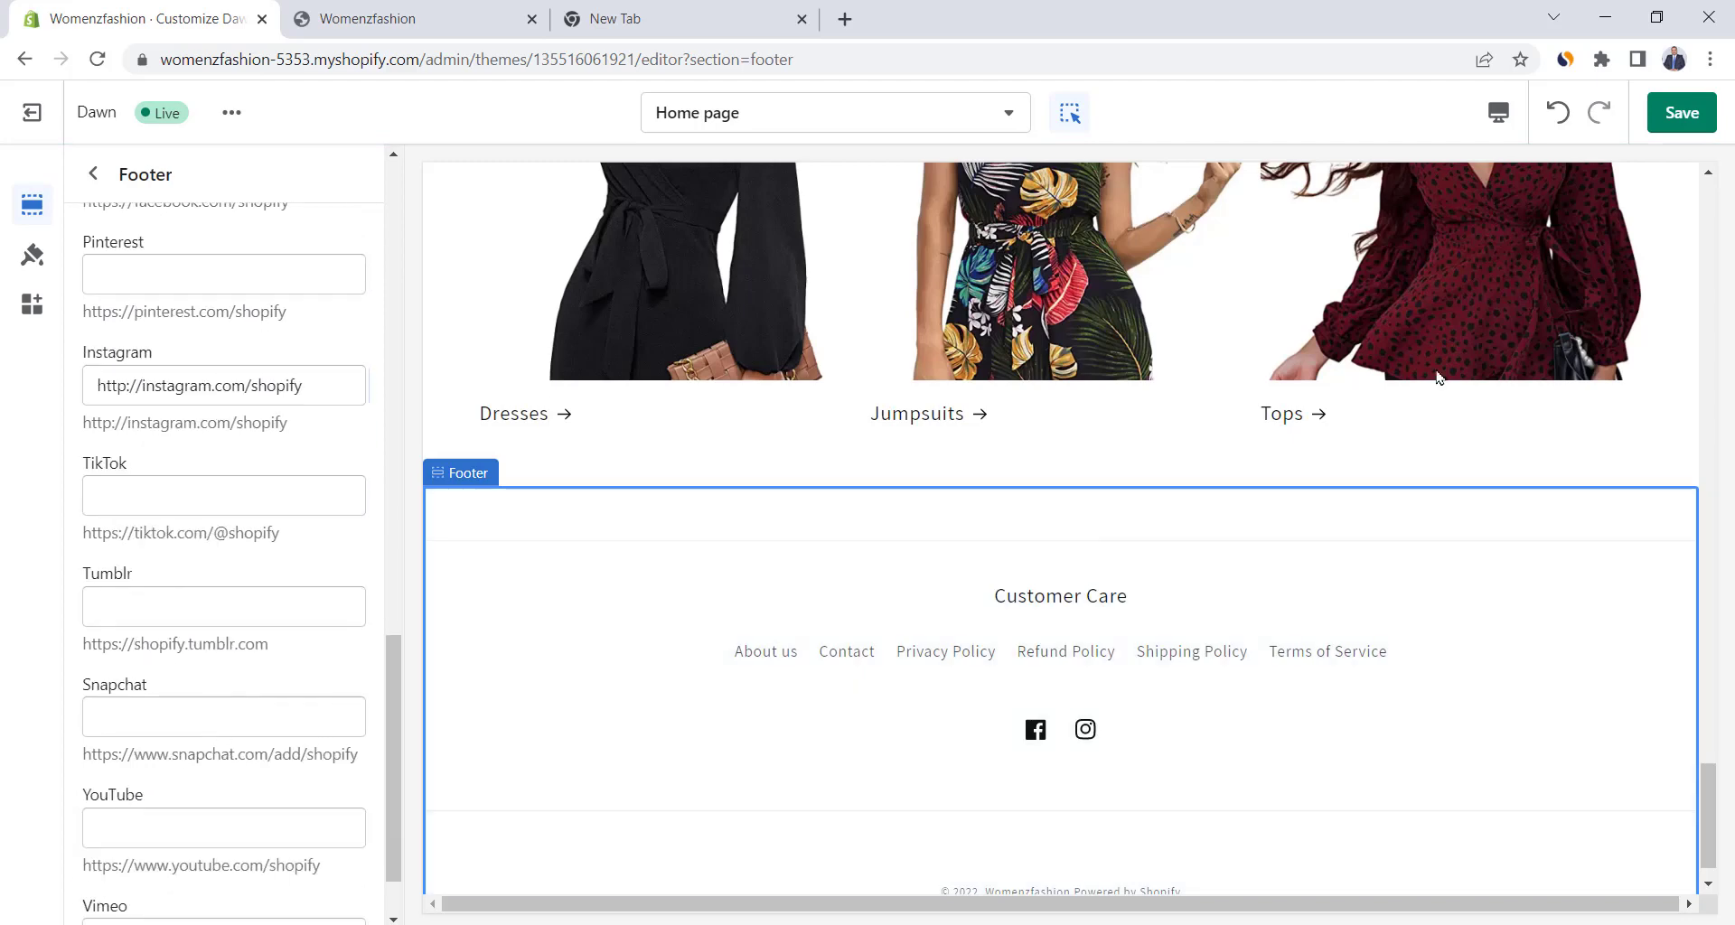
pyautogui.click(1680, 116)
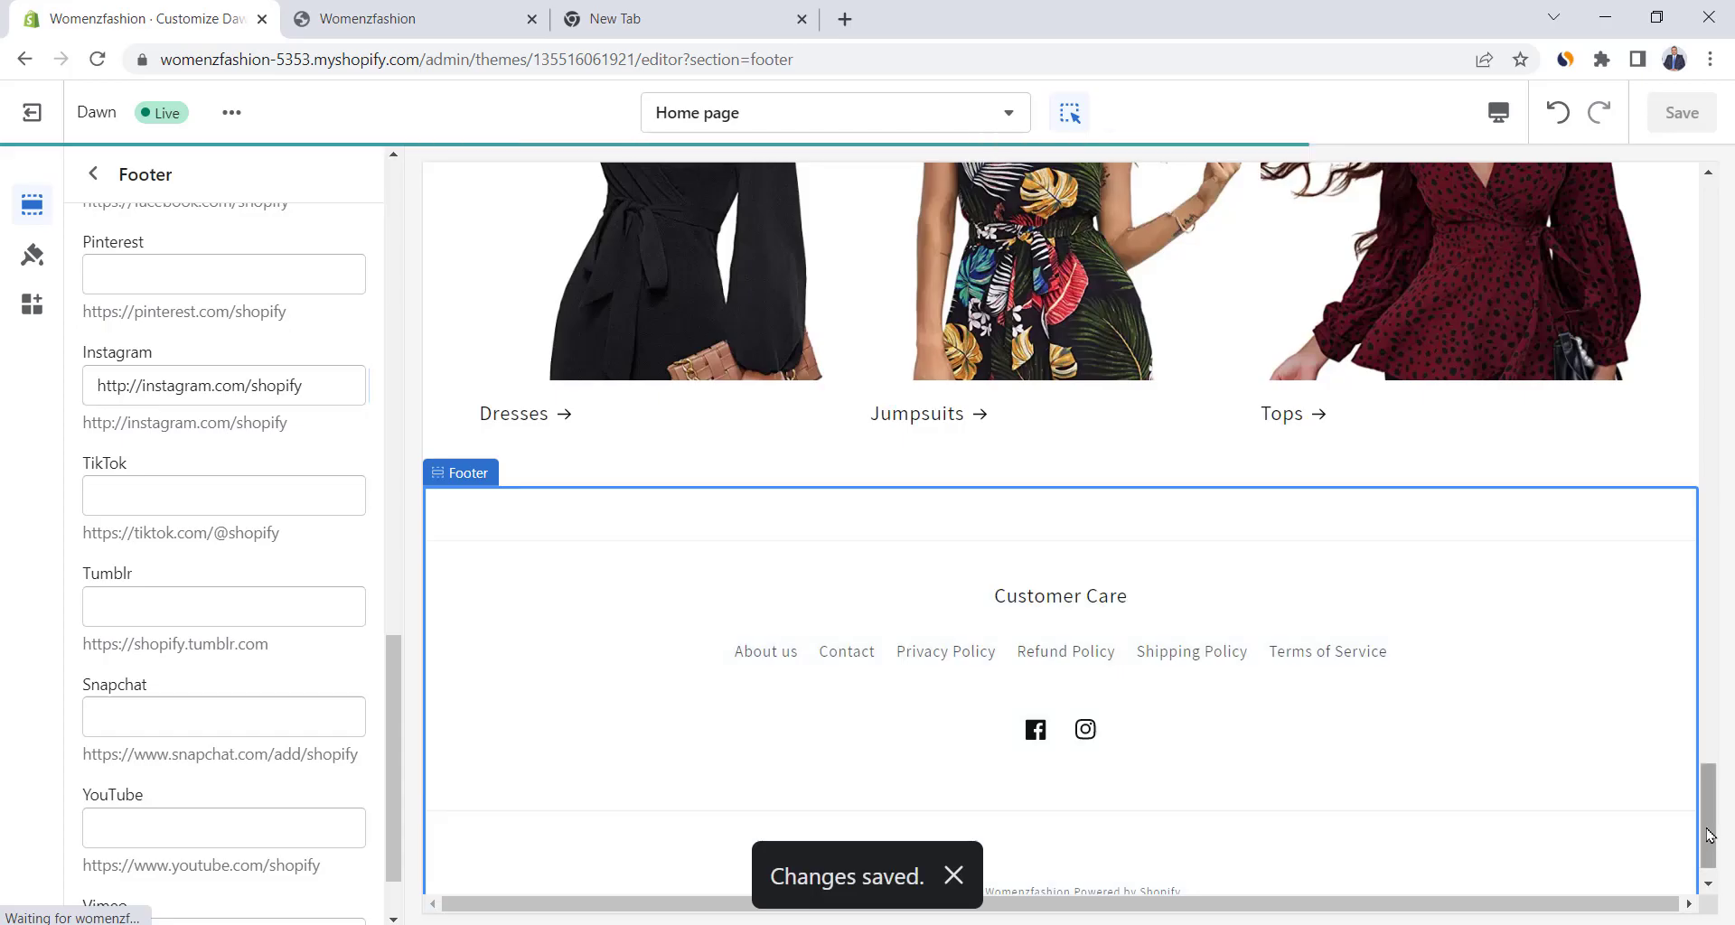
pyautogui.scroll(-1, 1708, 867)
pyautogui.moveTo(1704, 832); pyautogui.dragTo(1706, 424)
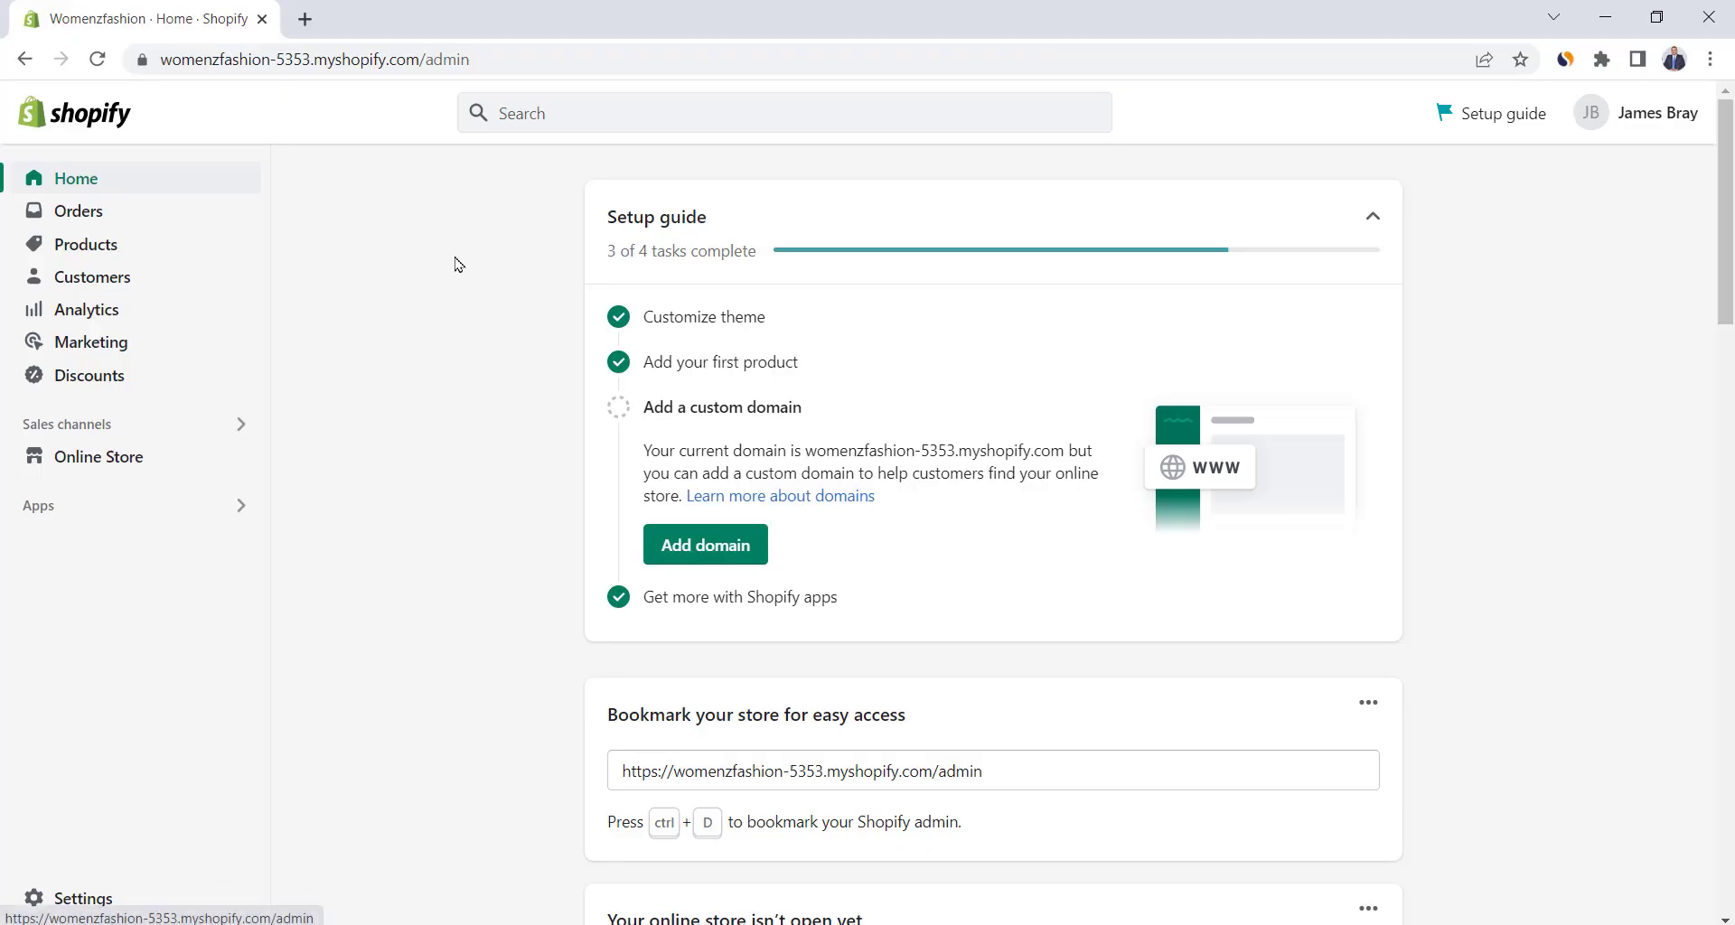
# Open the store's shipping and delivery settings and manage the general shipping rates down to its shipping zones.
pyautogui.click(101, 898)
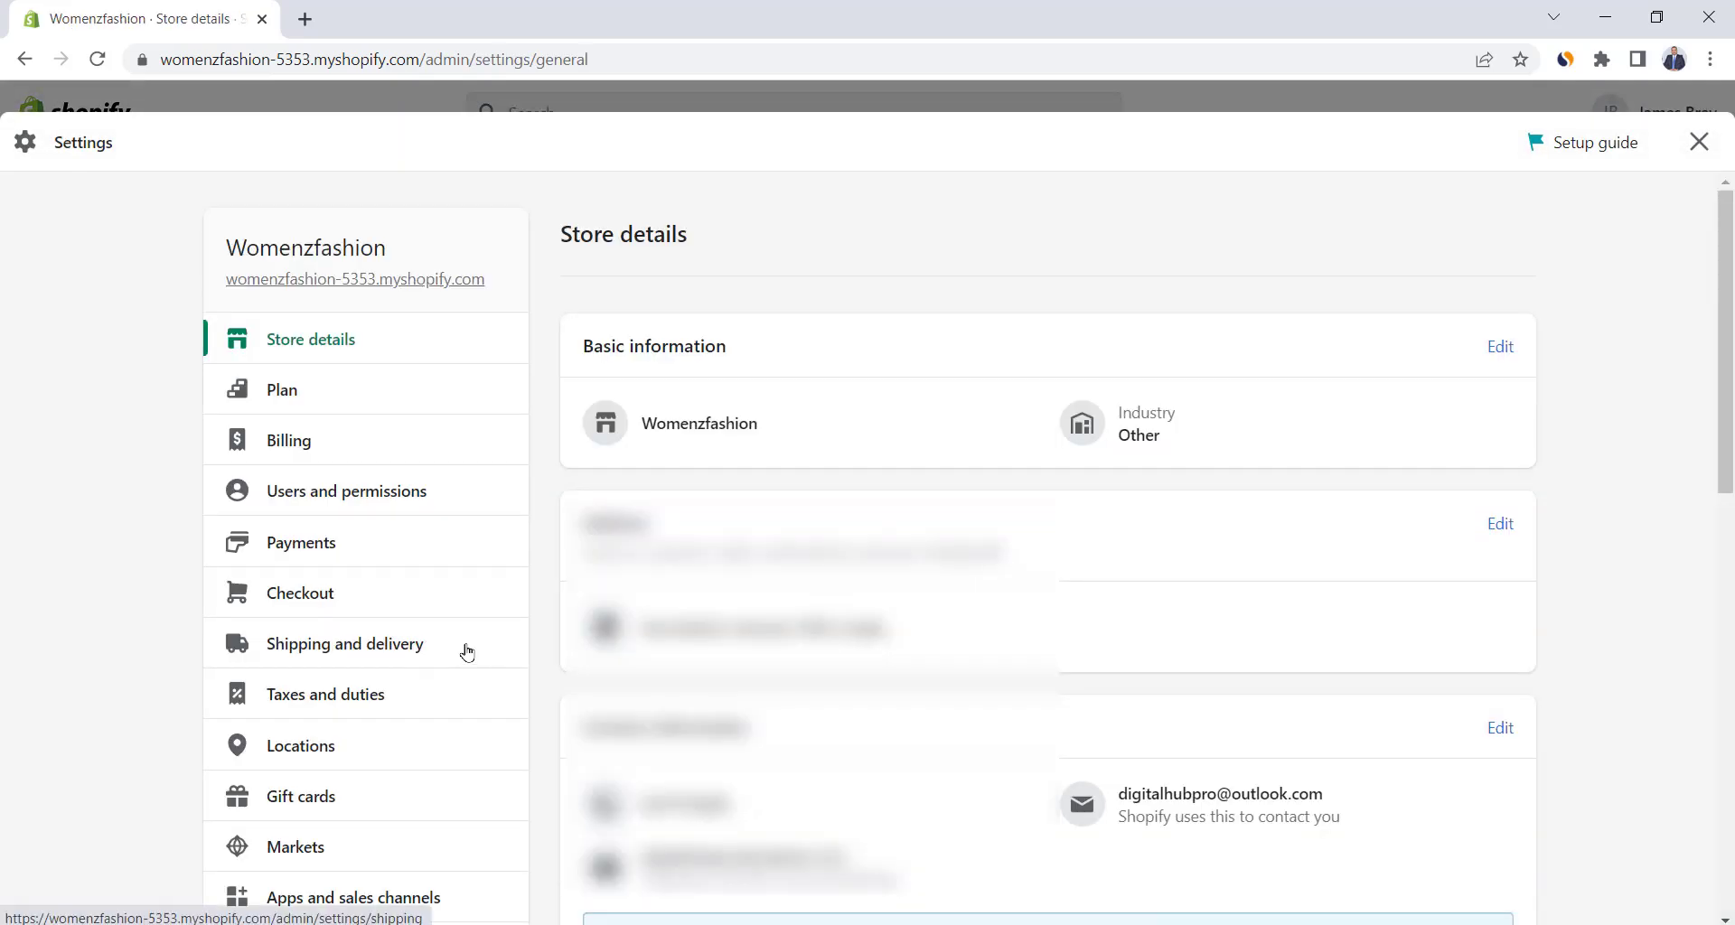
pyautogui.click(466, 653)
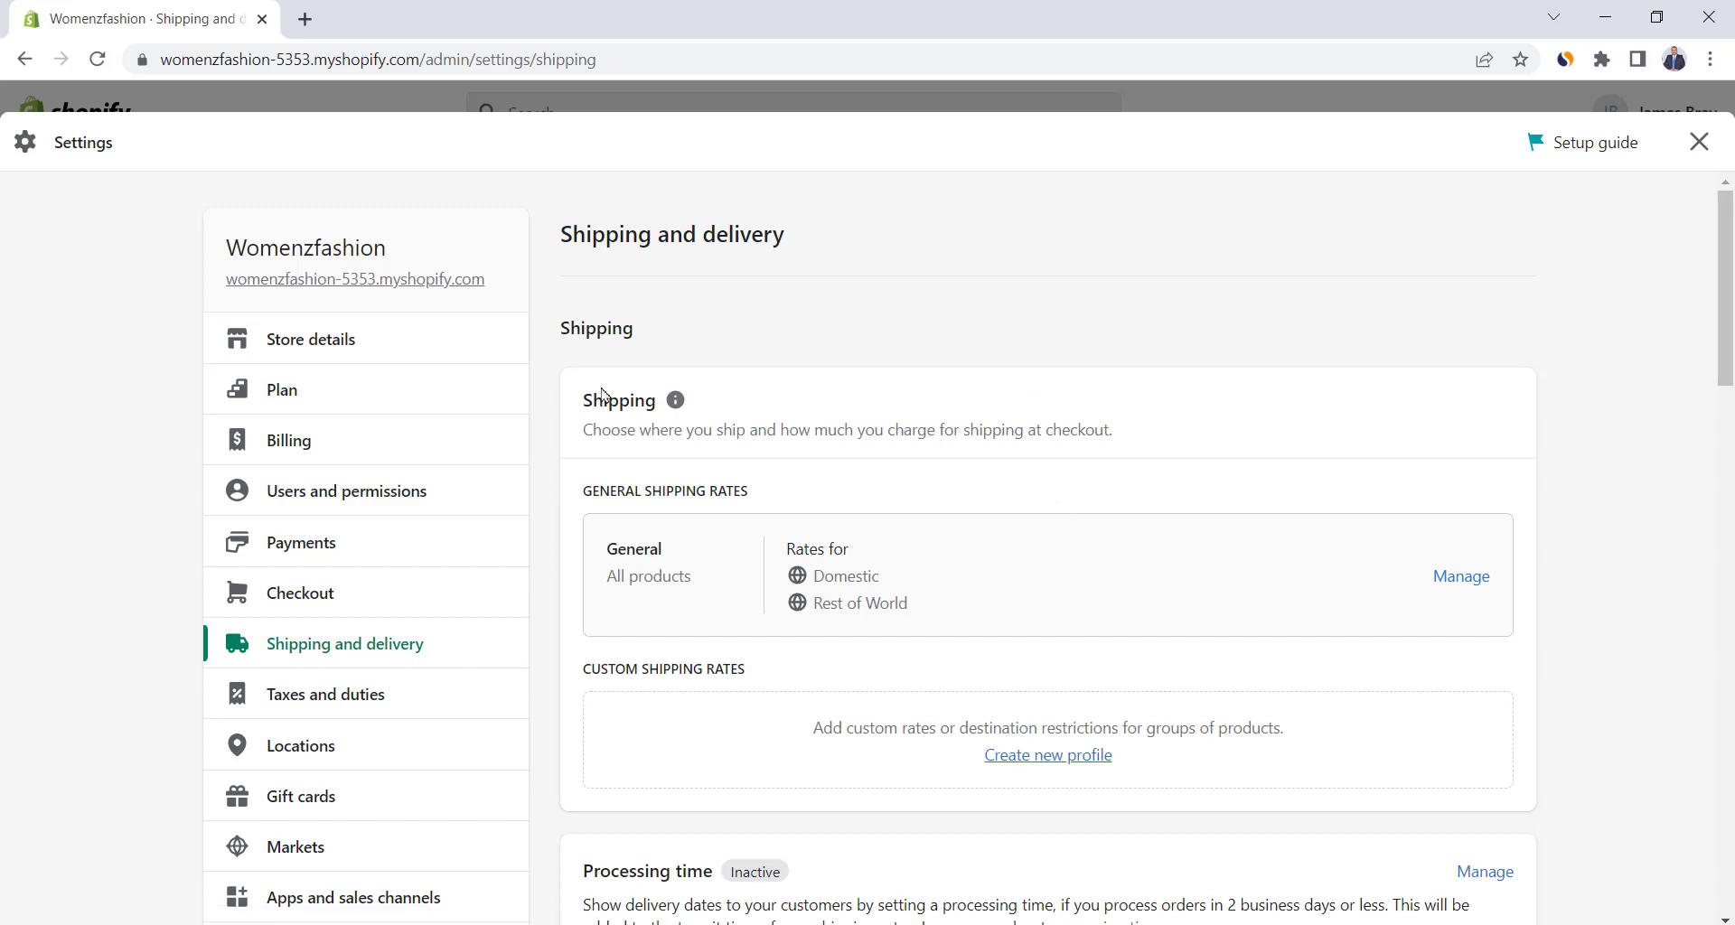
pyautogui.moveTo(598, 438); pyautogui.dragTo(1127, 441)
pyautogui.click(1152, 426)
pyautogui.click(1477, 576)
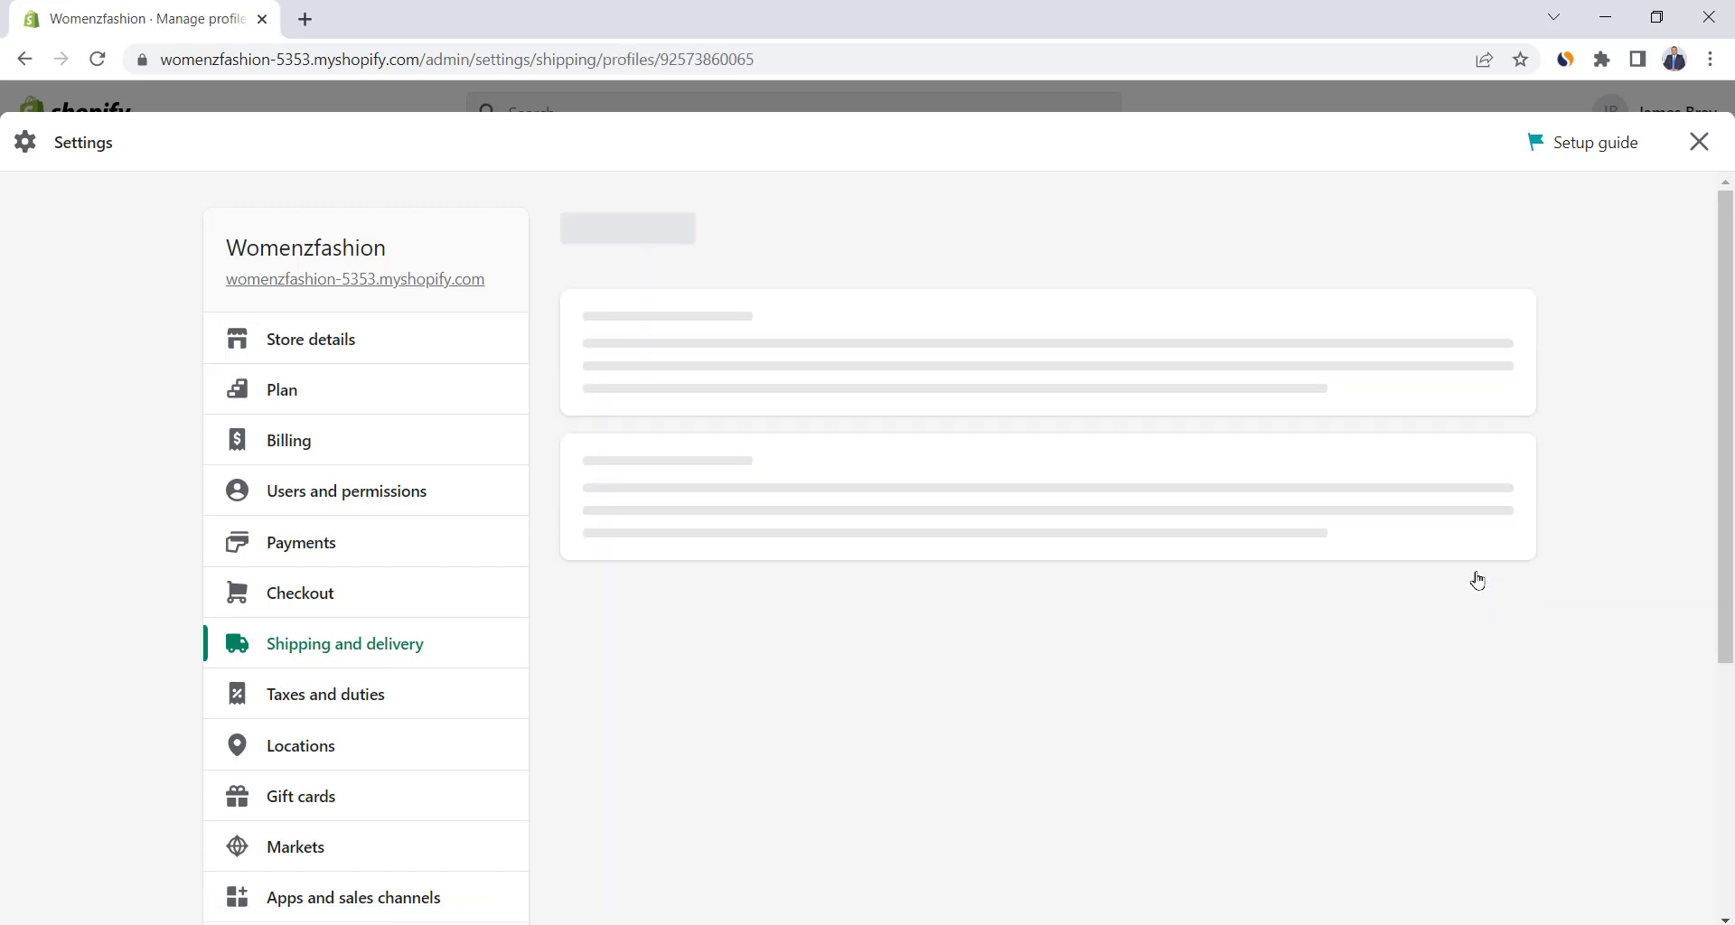
pyautogui.scroll(-10, 992, 641)
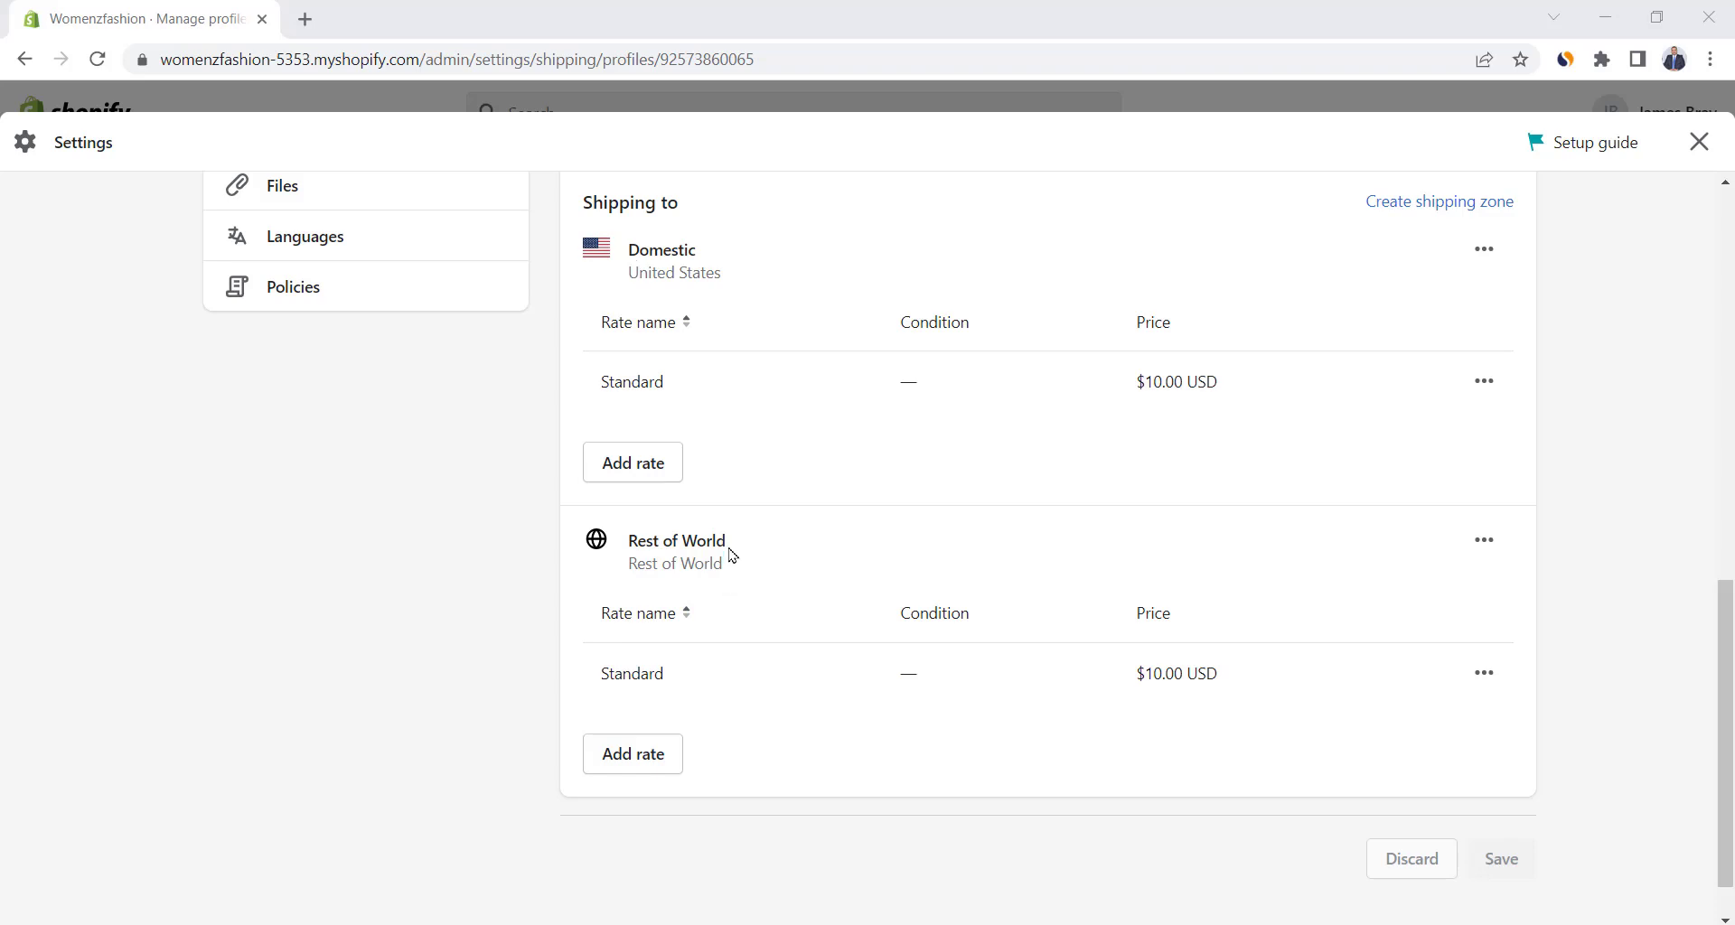
pyautogui.moveTo(629, 564)
pyautogui.mouseDown()
pyautogui.moveTo(658, 564)
pyautogui.moveTo(629, 564)
pyautogui.mouseUp()
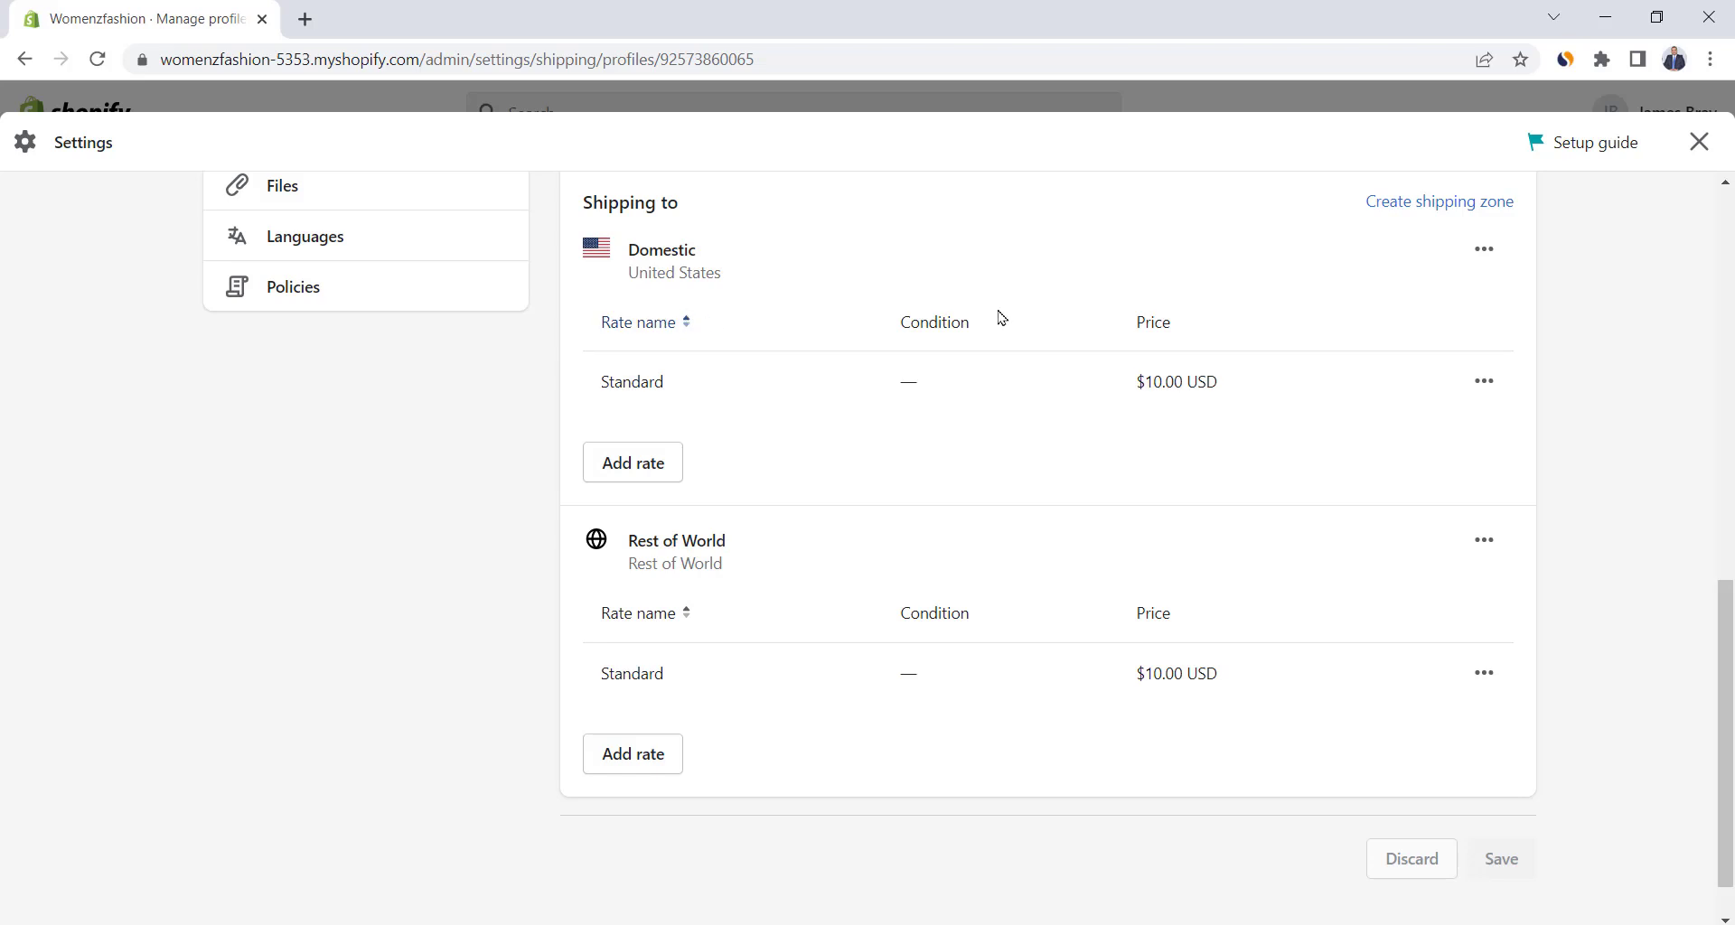
# Edit the Domestic shipping zone to cover the United Kingdom with all its regions instead of the United States.
pyautogui.click(1479, 255)
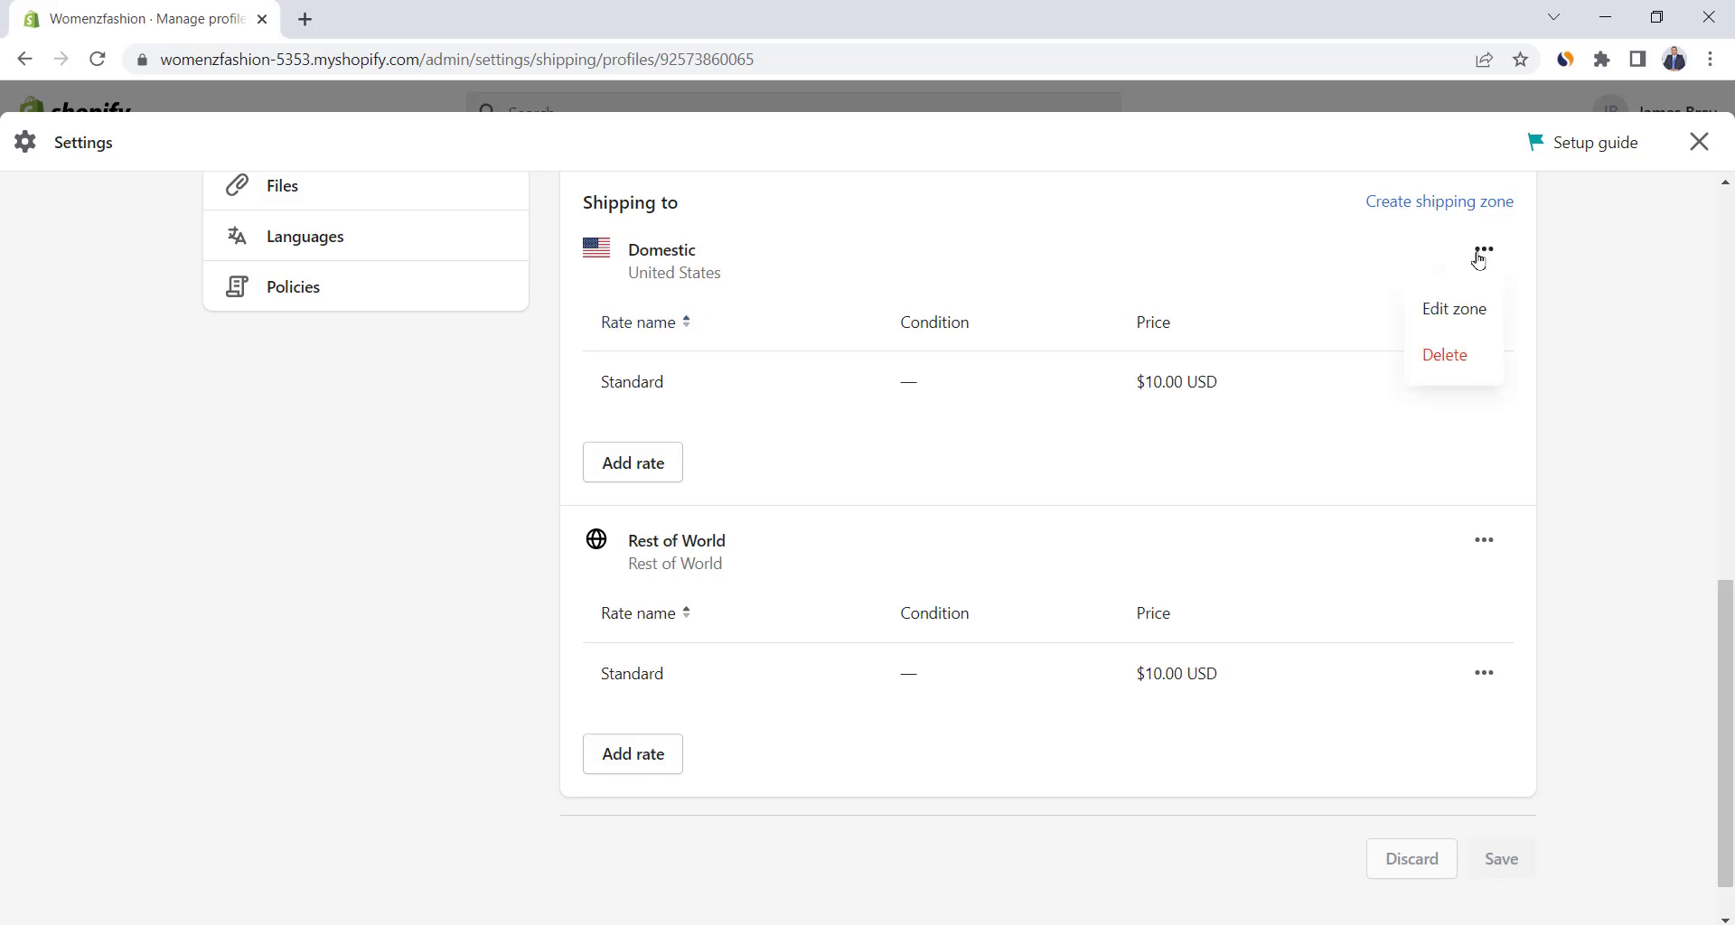
pyautogui.click(1457, 310)
pyautogui.moveTo(1179, 449); pyautogui.dragTo(1184, 795)
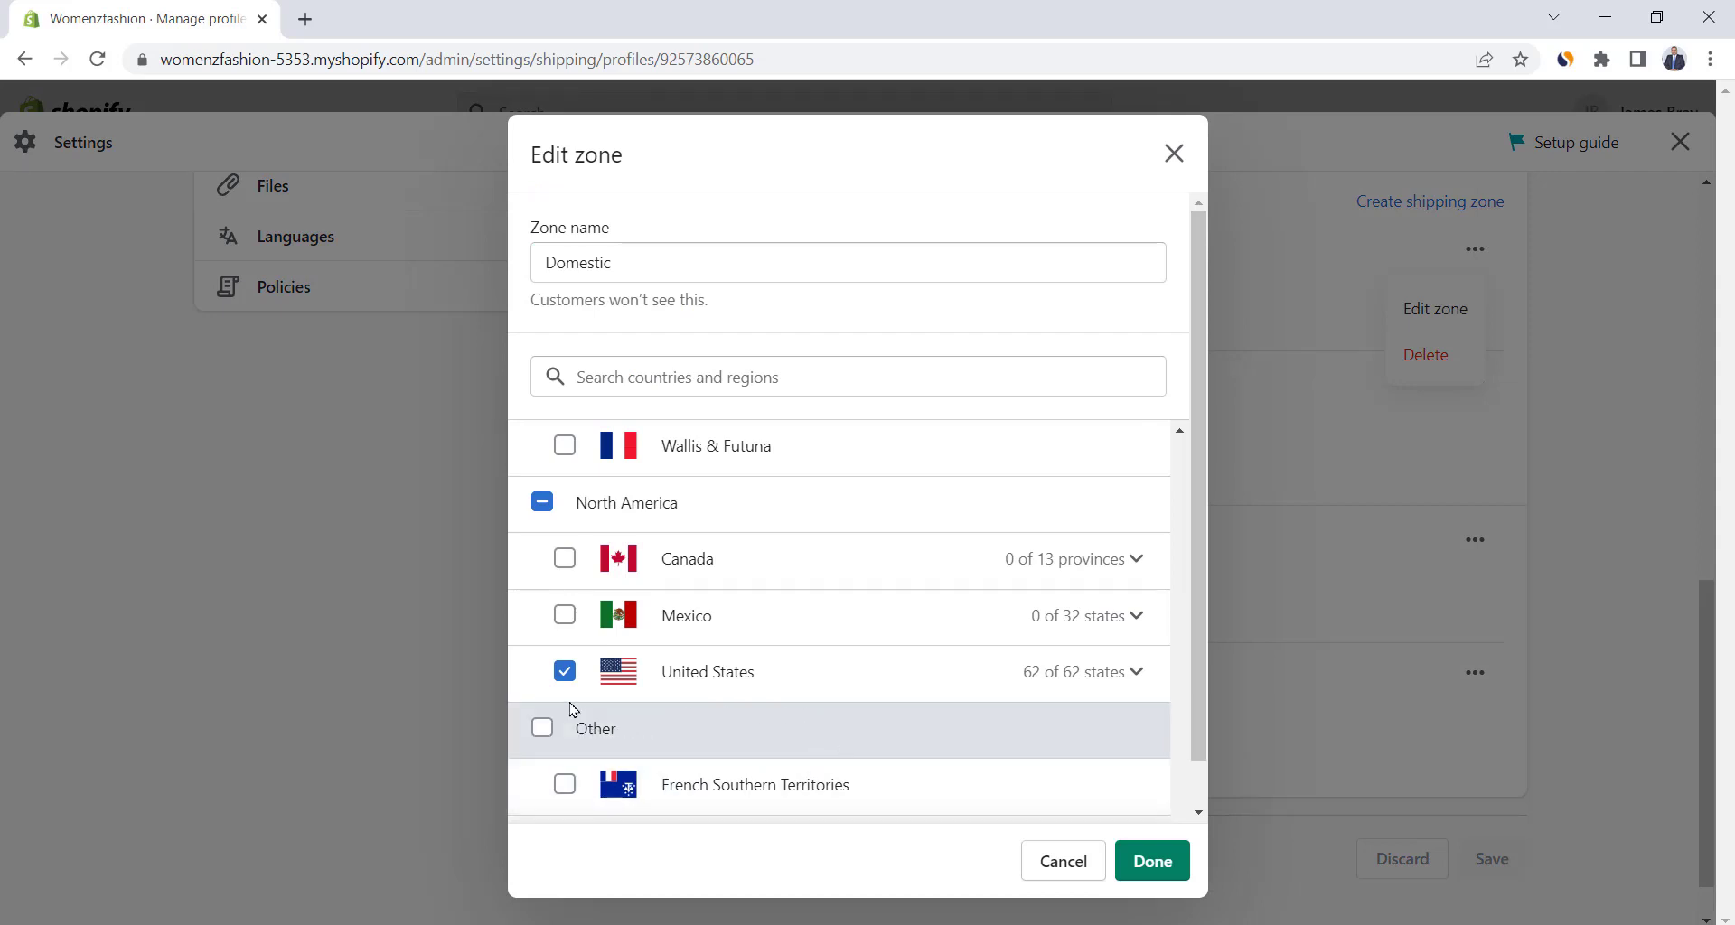
pyautogui.click(566, 674)
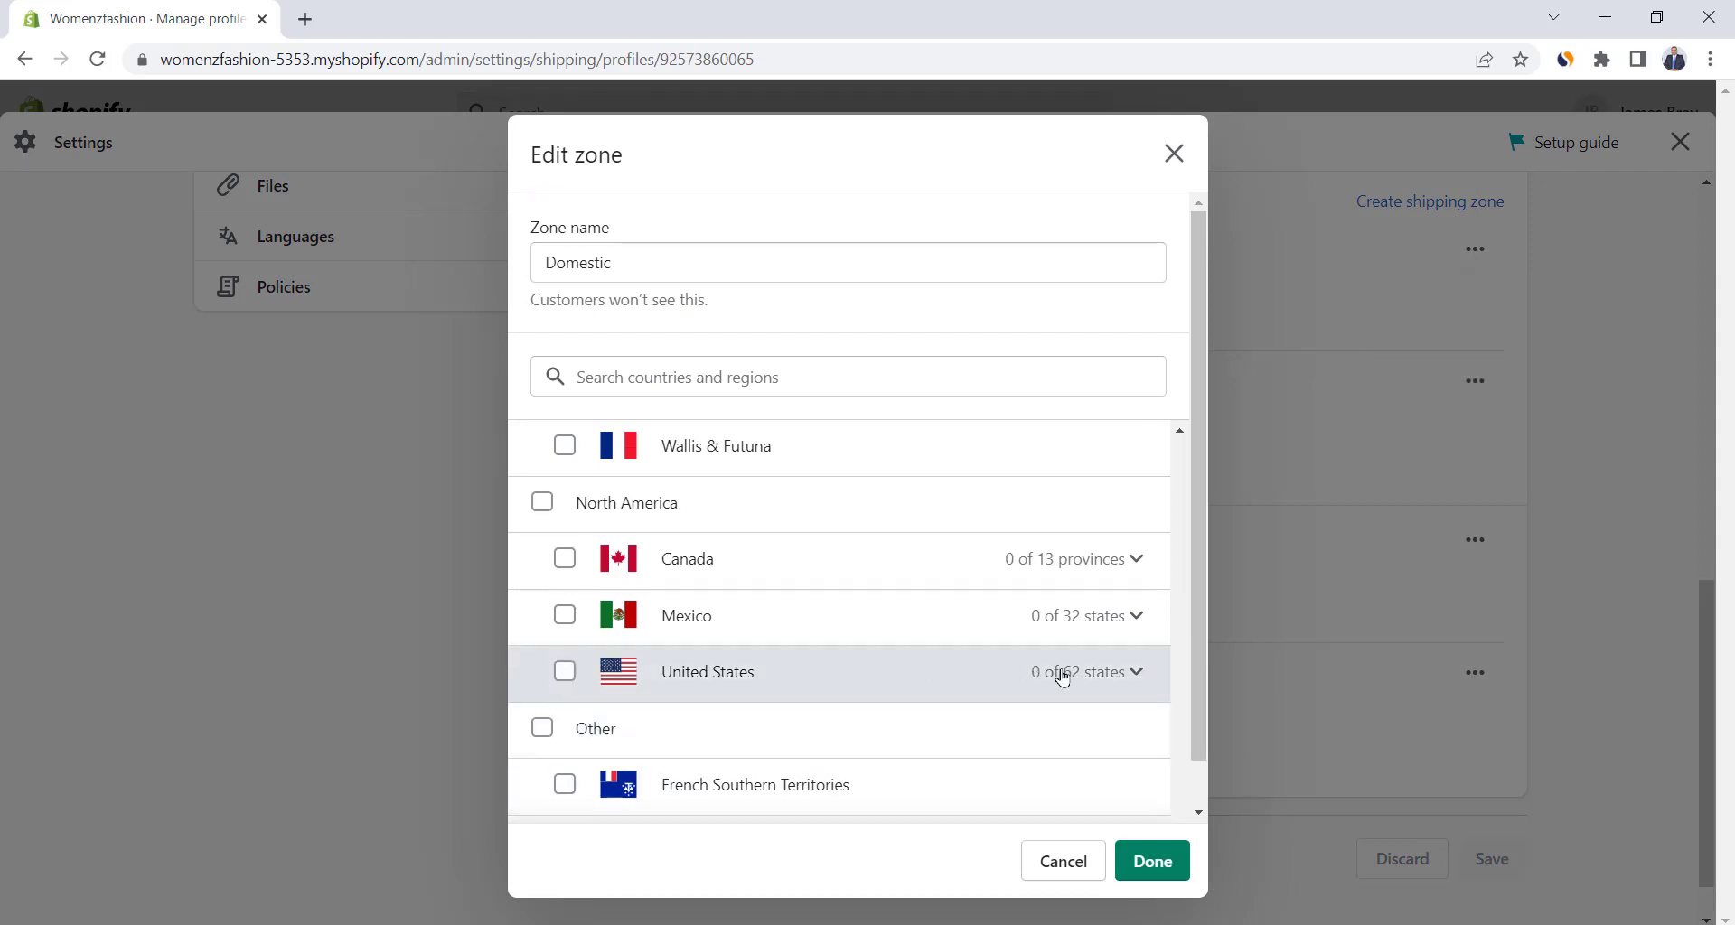
pyautogui.click(843, 370)
pyautogui.write('unti')
pyautogui.press('BackSpace')
pyautogui.write('ited ki')
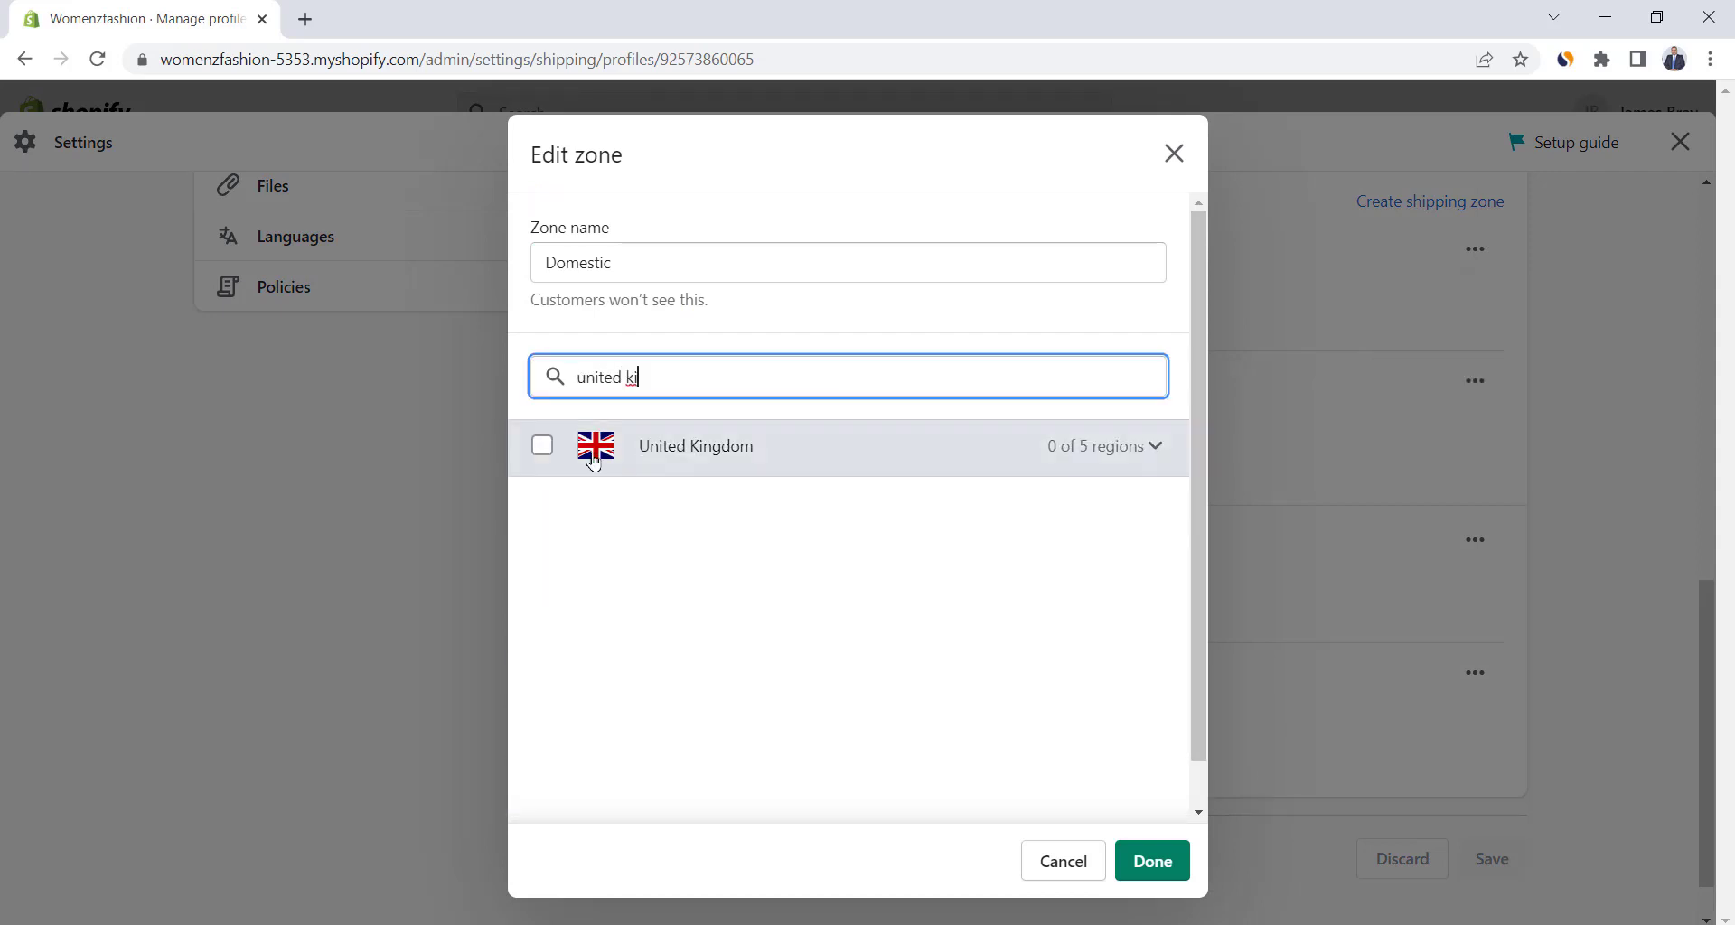
pyautogui.click(542, 446)
pyautogui.click(1159, 449)
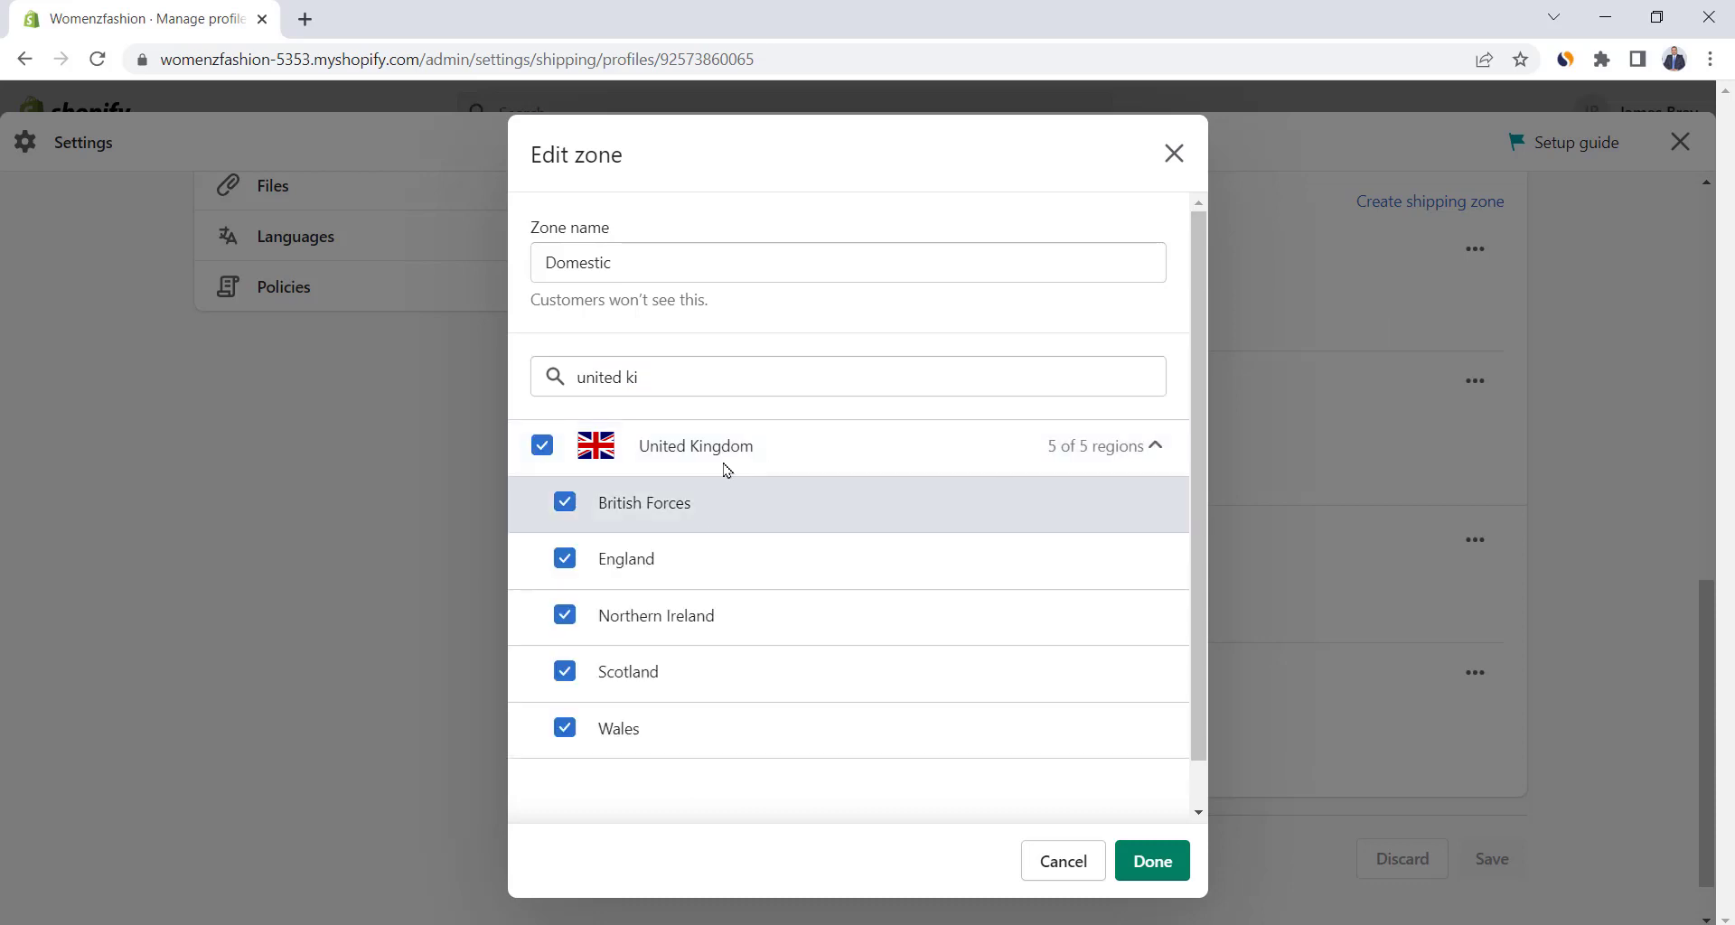
pyautogui.click(1152, 862)
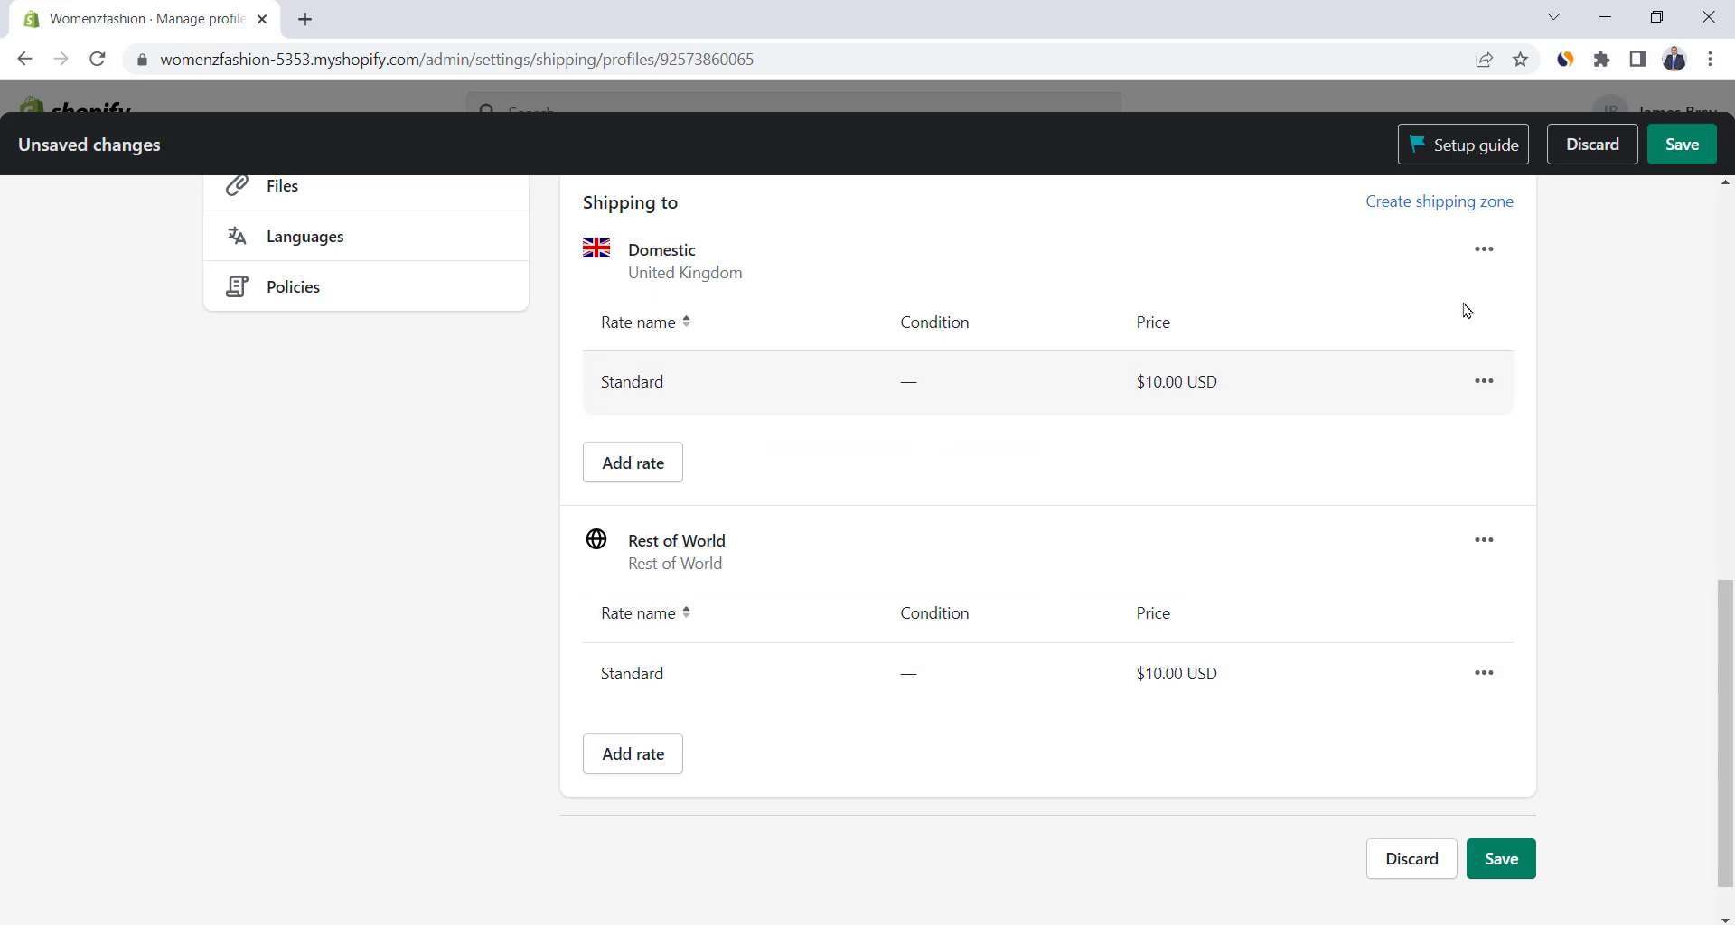
# Rename the Domestic shipping zone to "UK".
pyautogui.click(1483, 251)
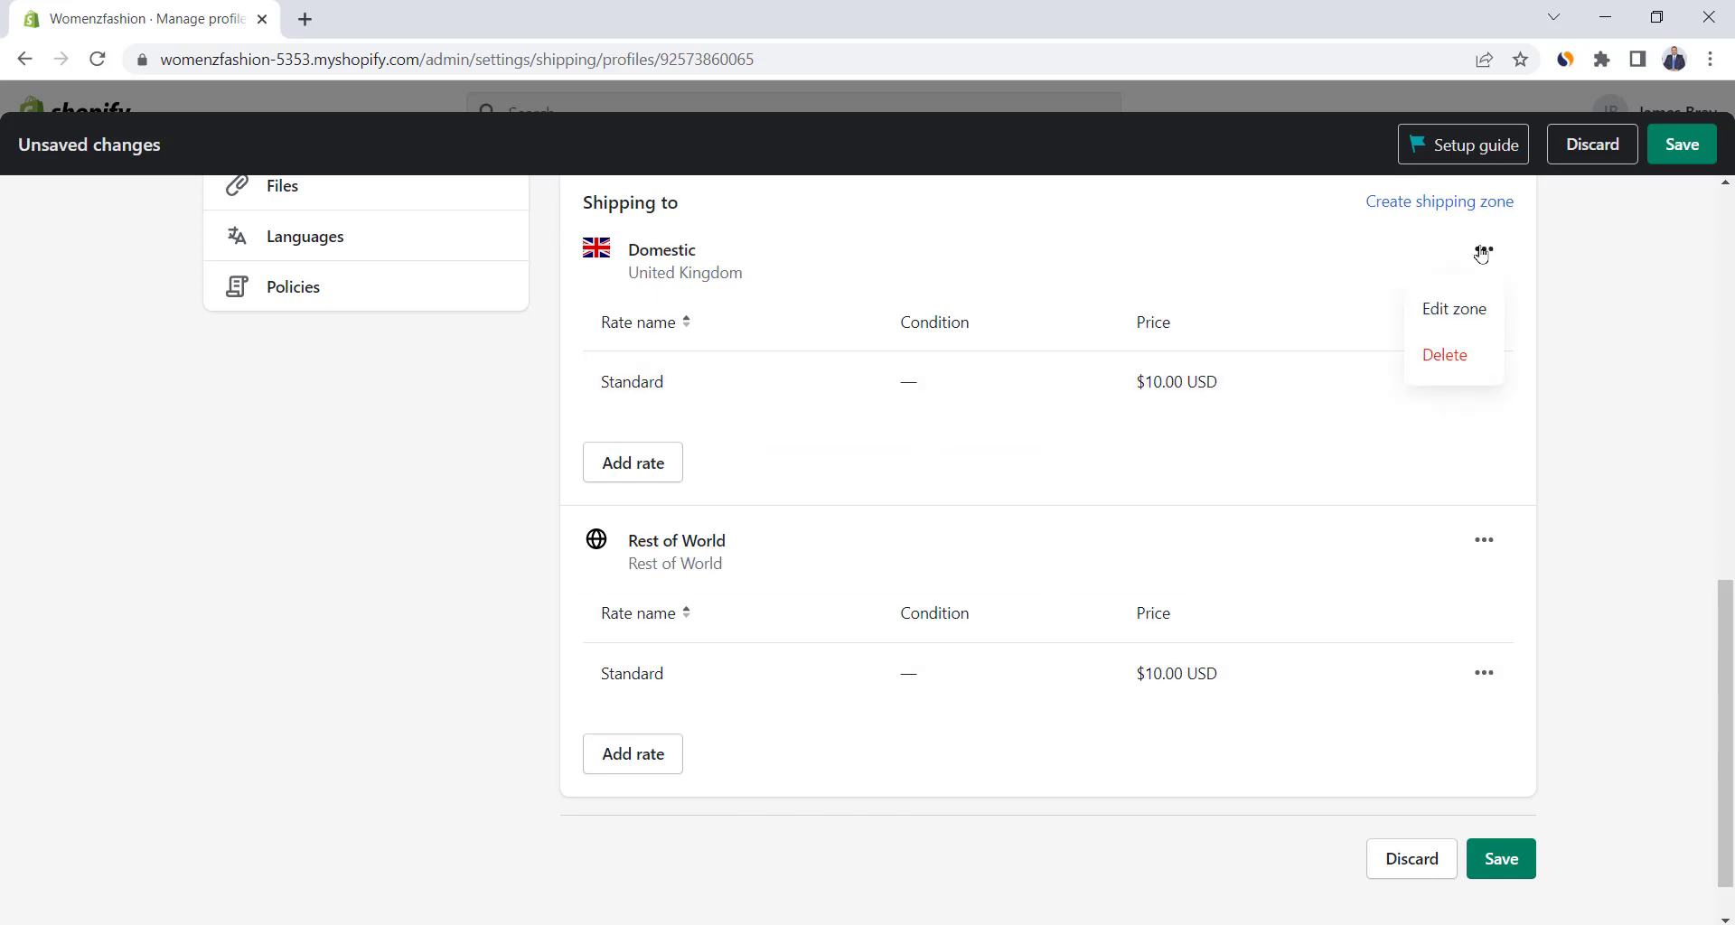
pyautogui.click(1448, 309)
pyautogui.hotkey('ctrl', 'a')
pyautogui.press('BackSpace')
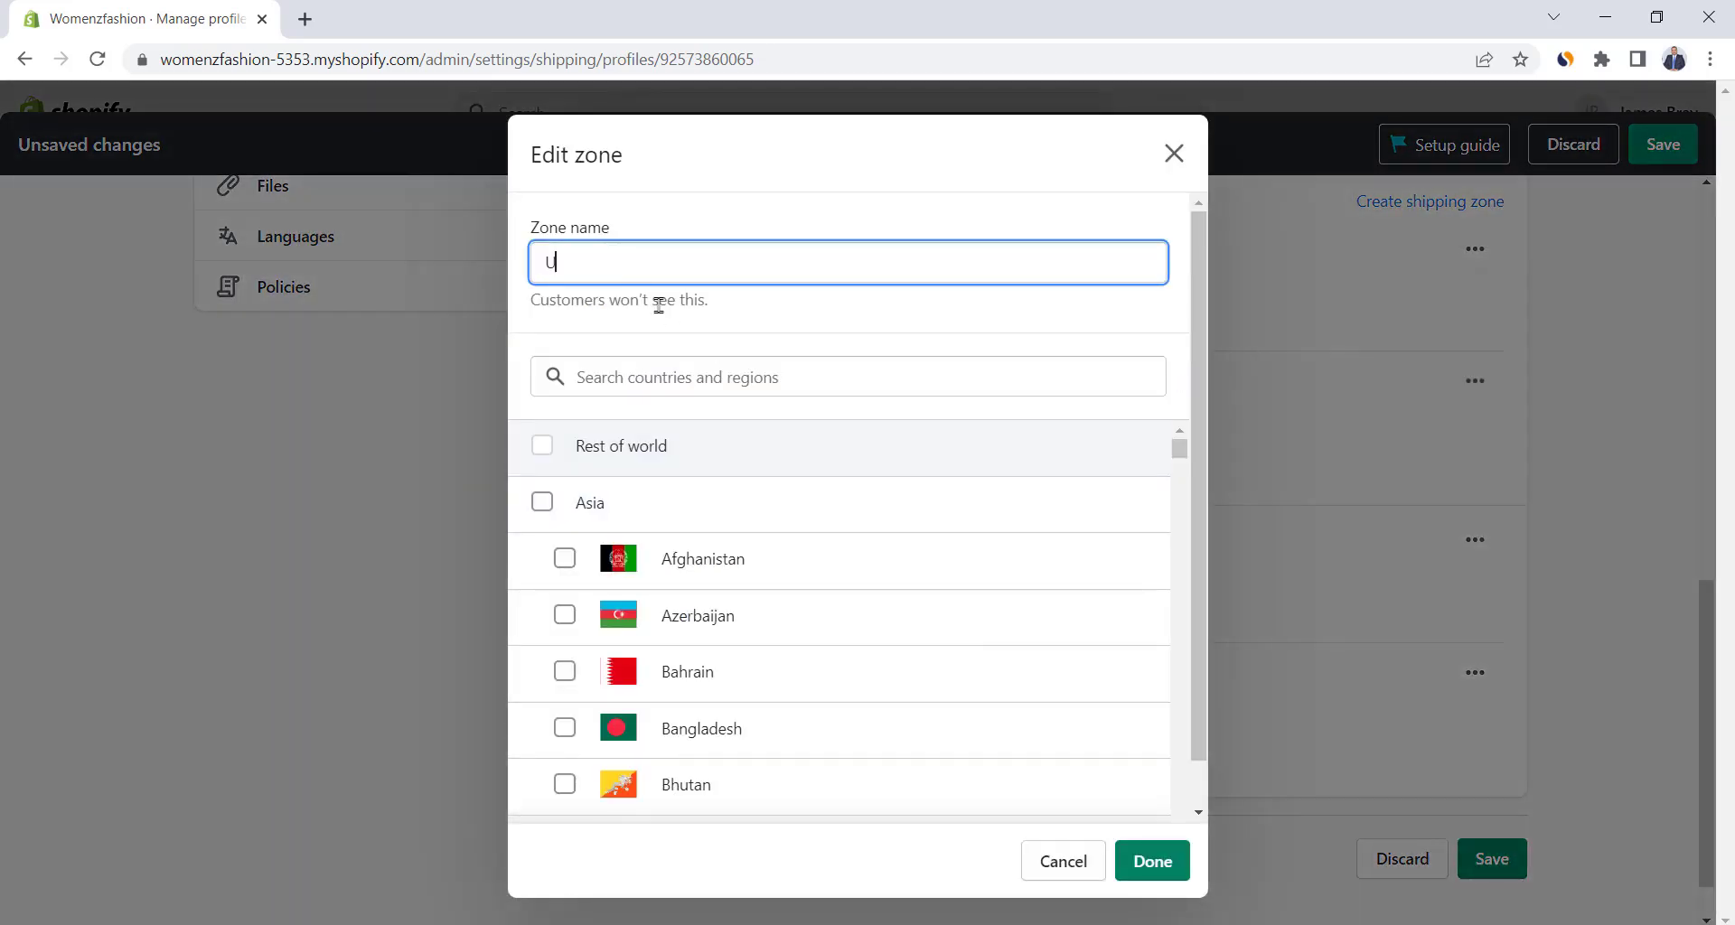
pyautogui.write('UK')
pyautogui.click(1153, 861)
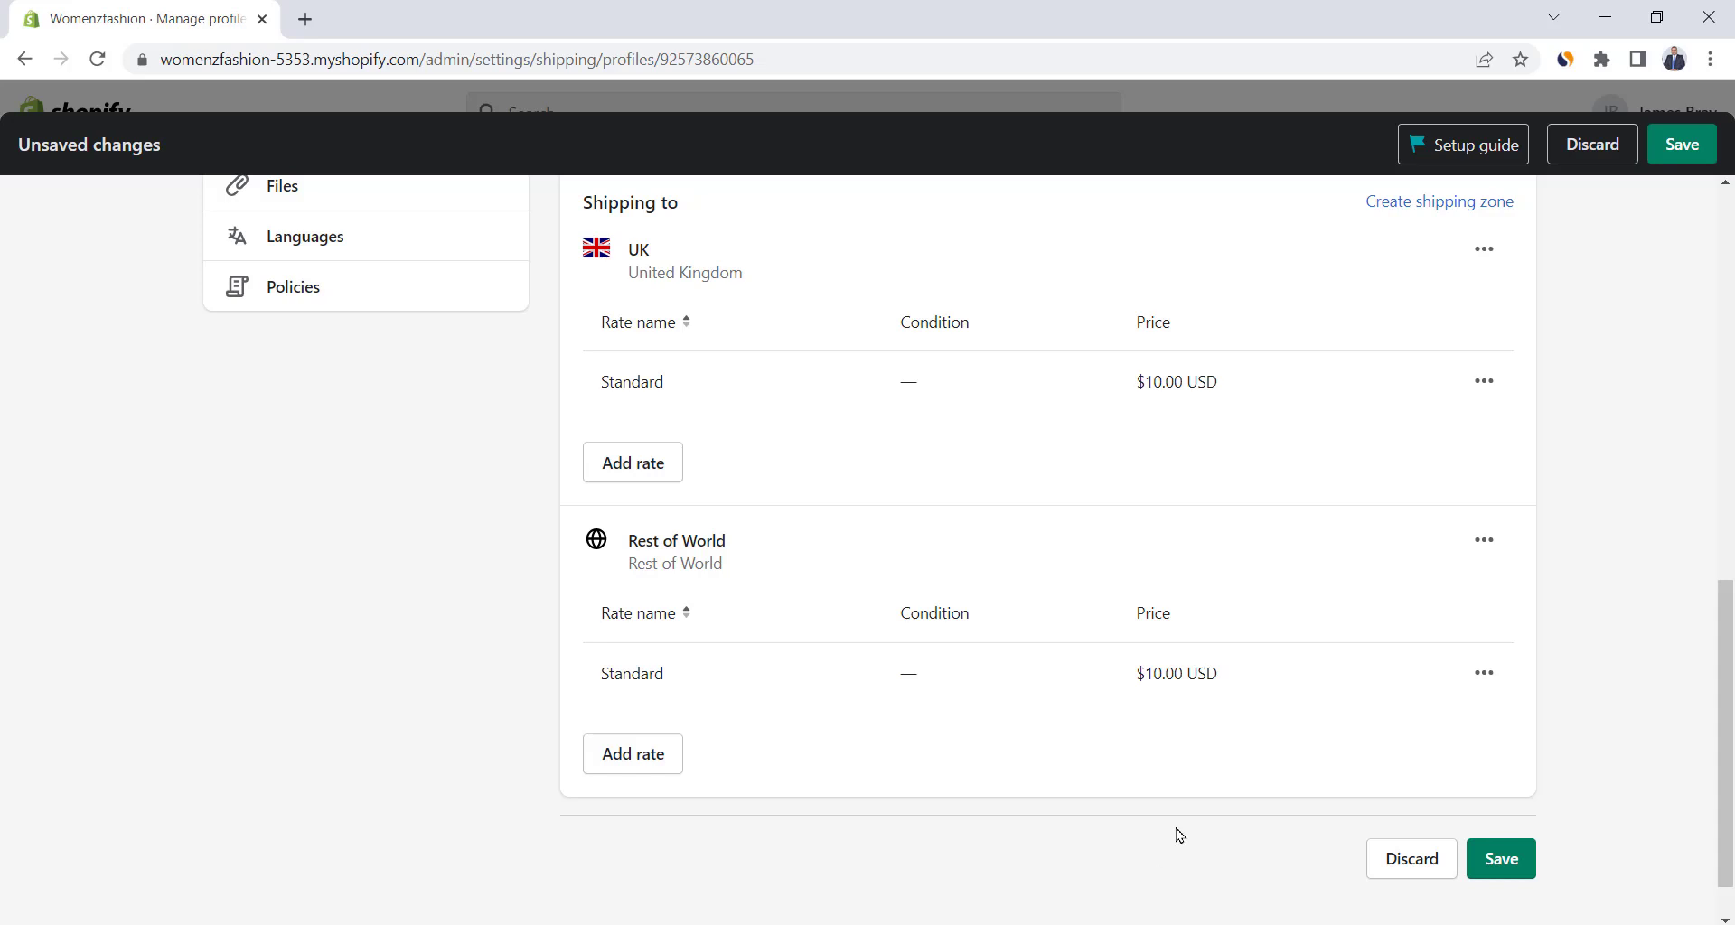
# Set the price of the UK zone's Standard shipping rate to $15.
pyautogui.click(1482, 383)
pyautogui.click(1459, 441)
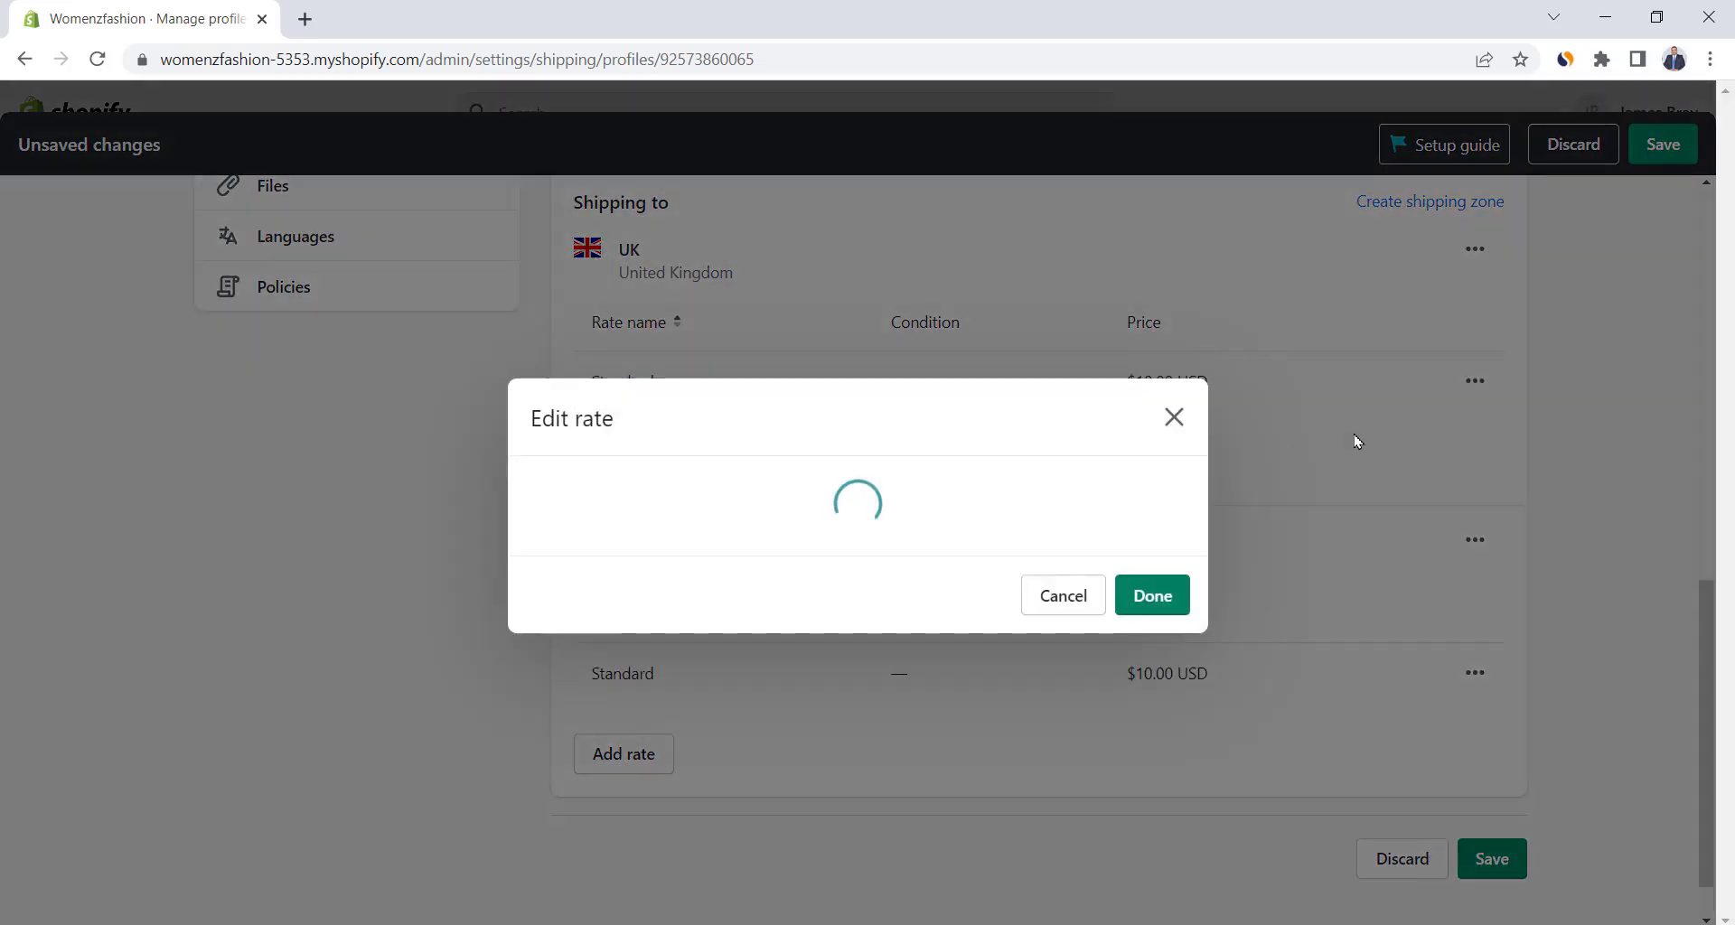
pyautogui.tripleClick(659, 553)
pyautogui.write('15')
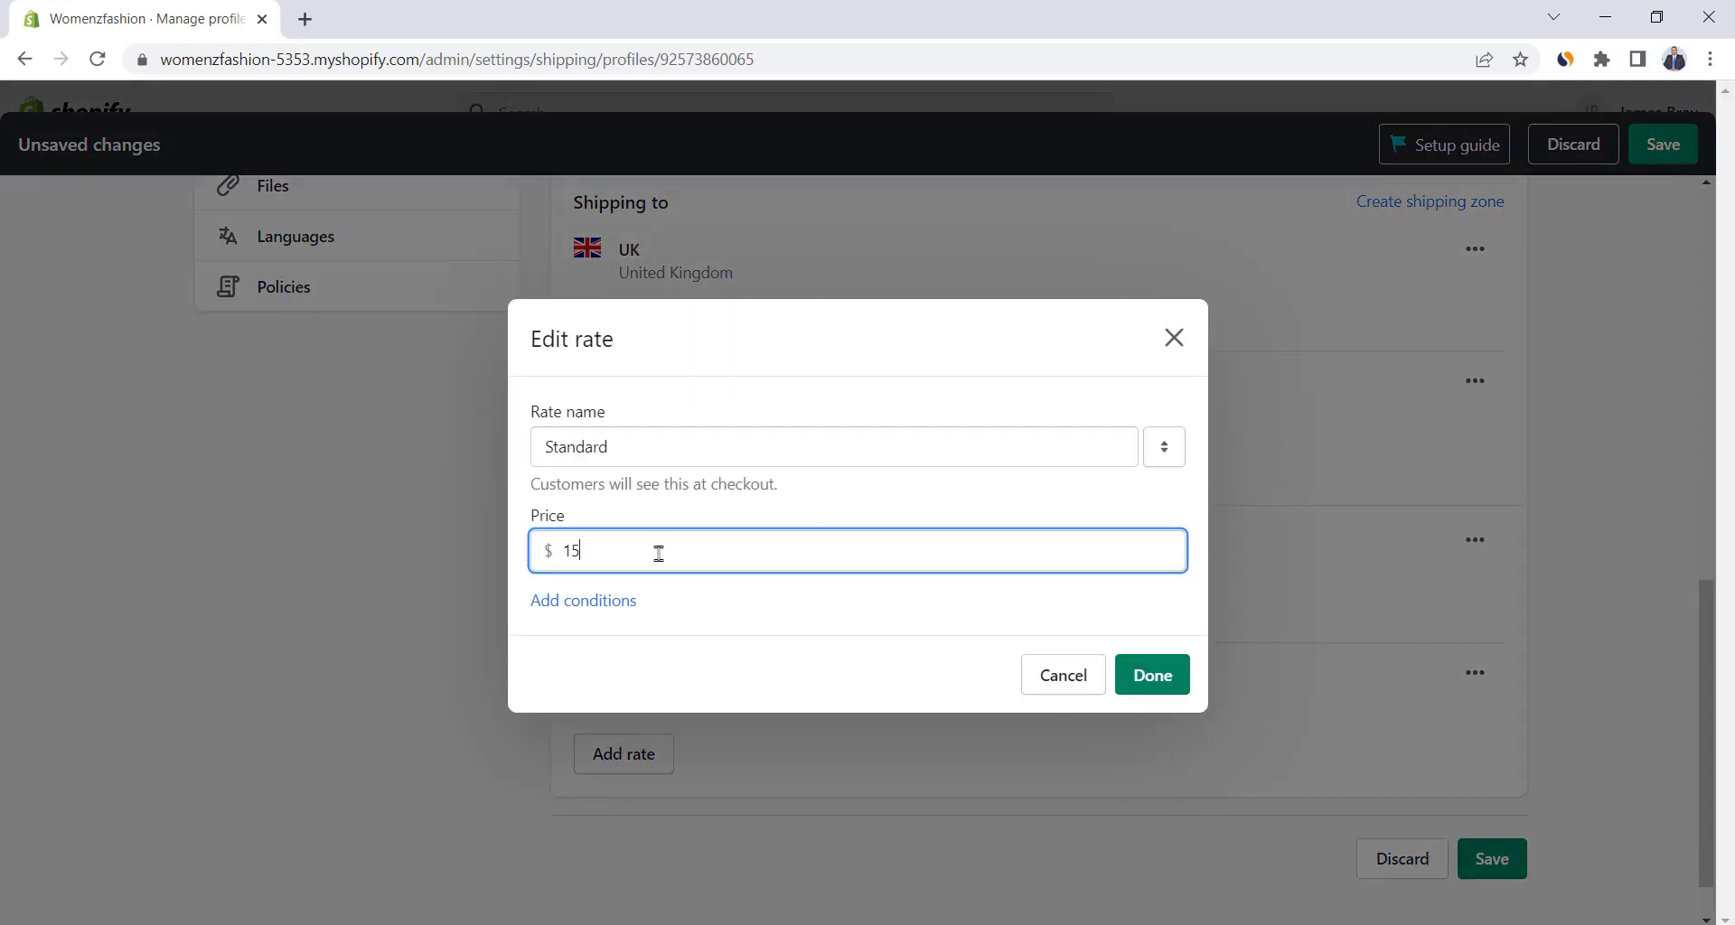
pyautogui.click(1140, 676)
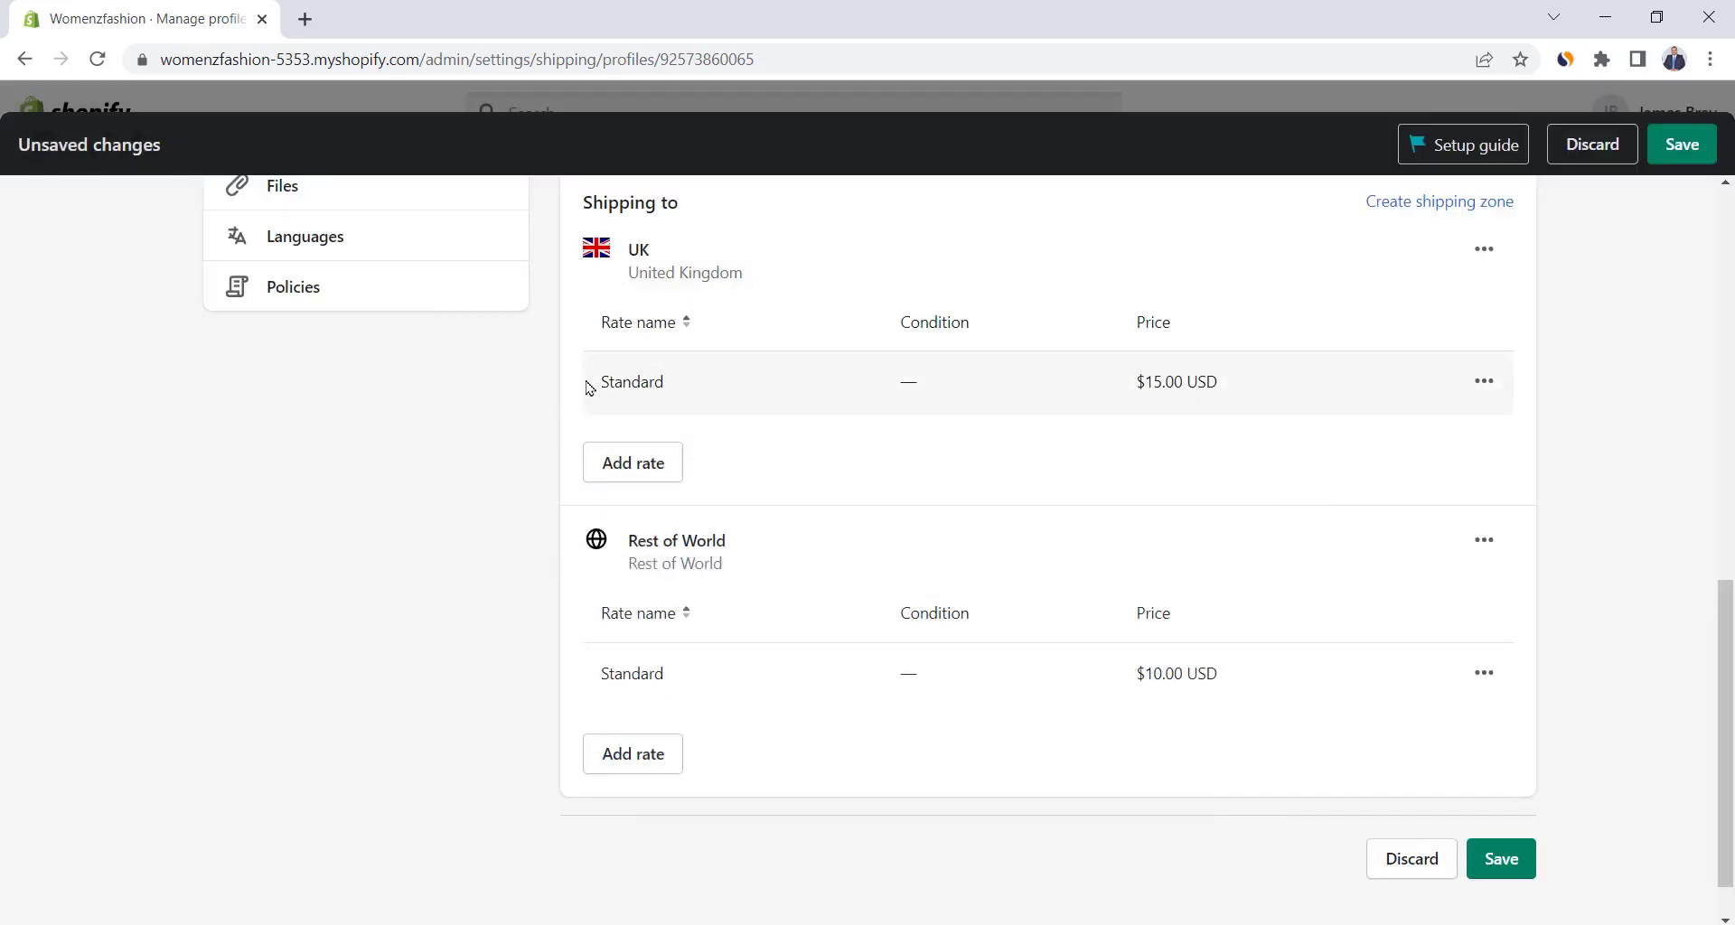
# Add a shipping rate named "Express" priced at $25 to the UK zone.
pyautogui.click(635, 472)
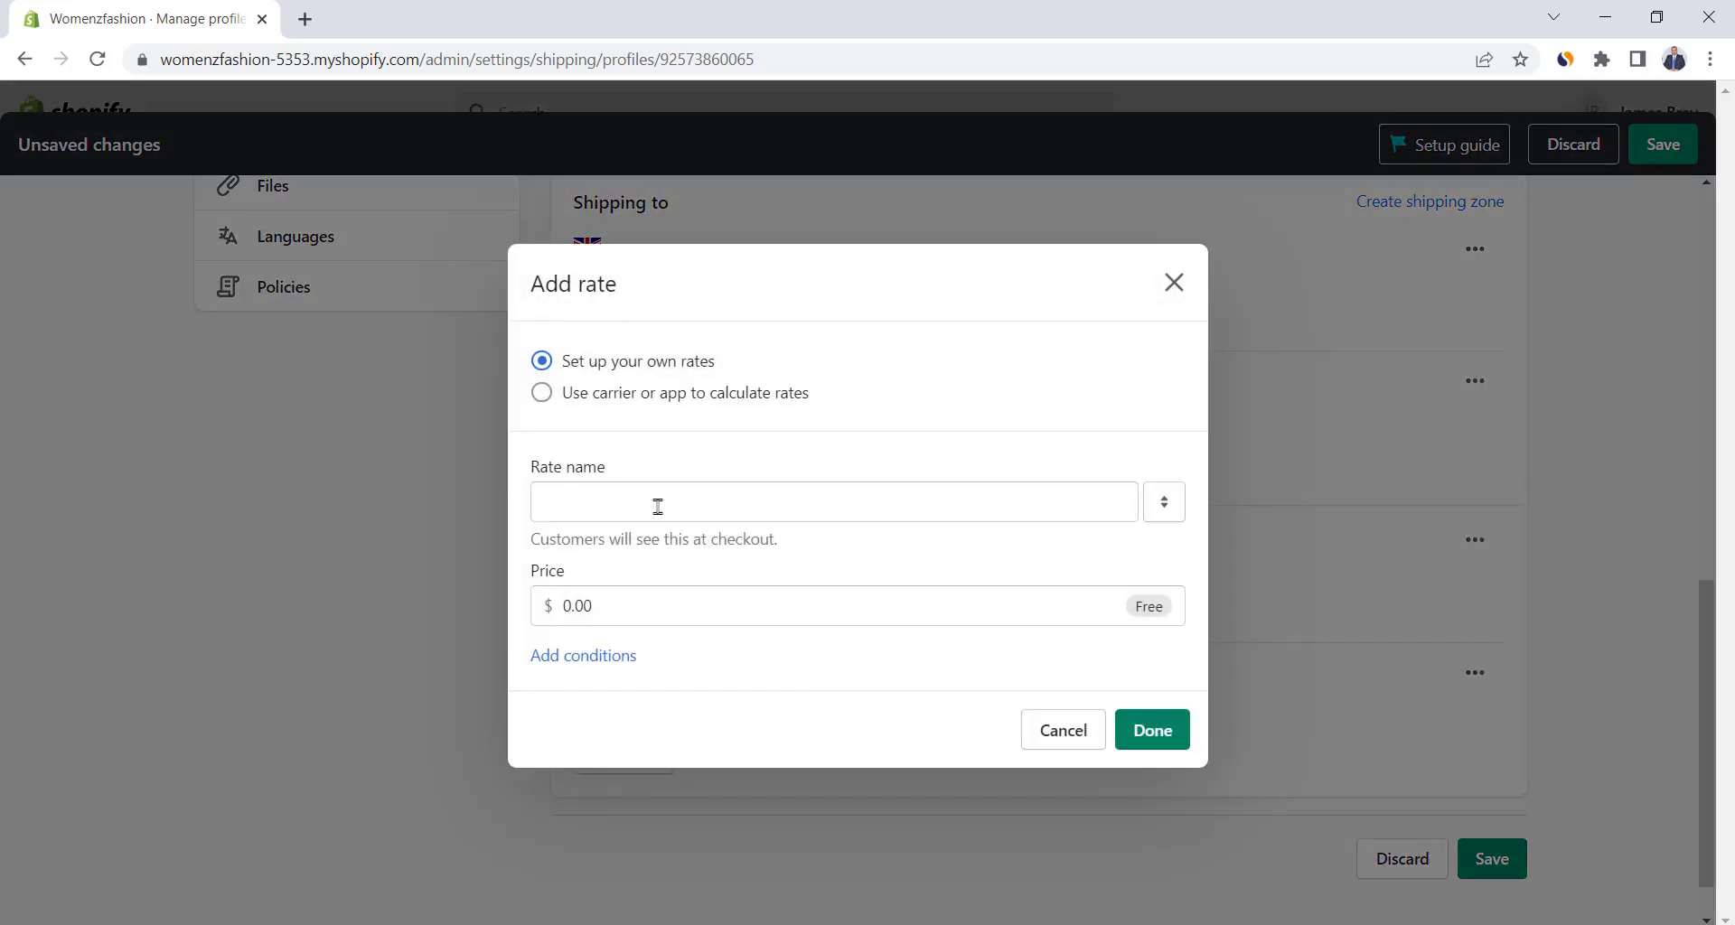
pyautogui.click(658, 507)
pyautogui.write('Express')
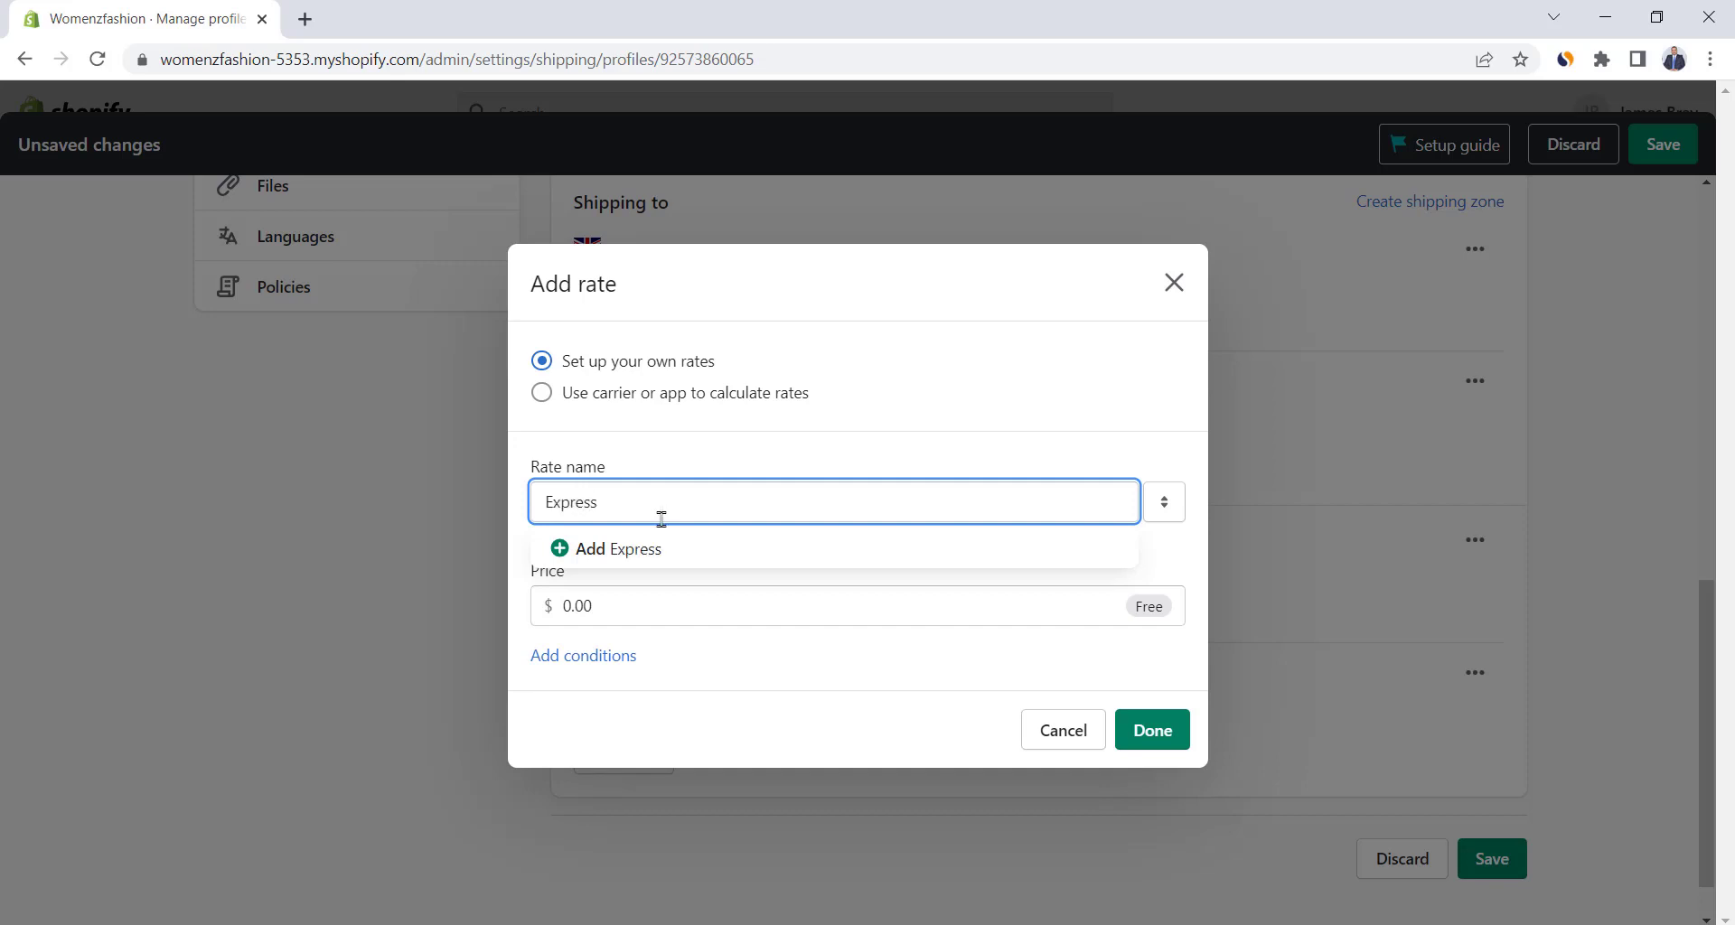
pyautogui.click(620, 611)
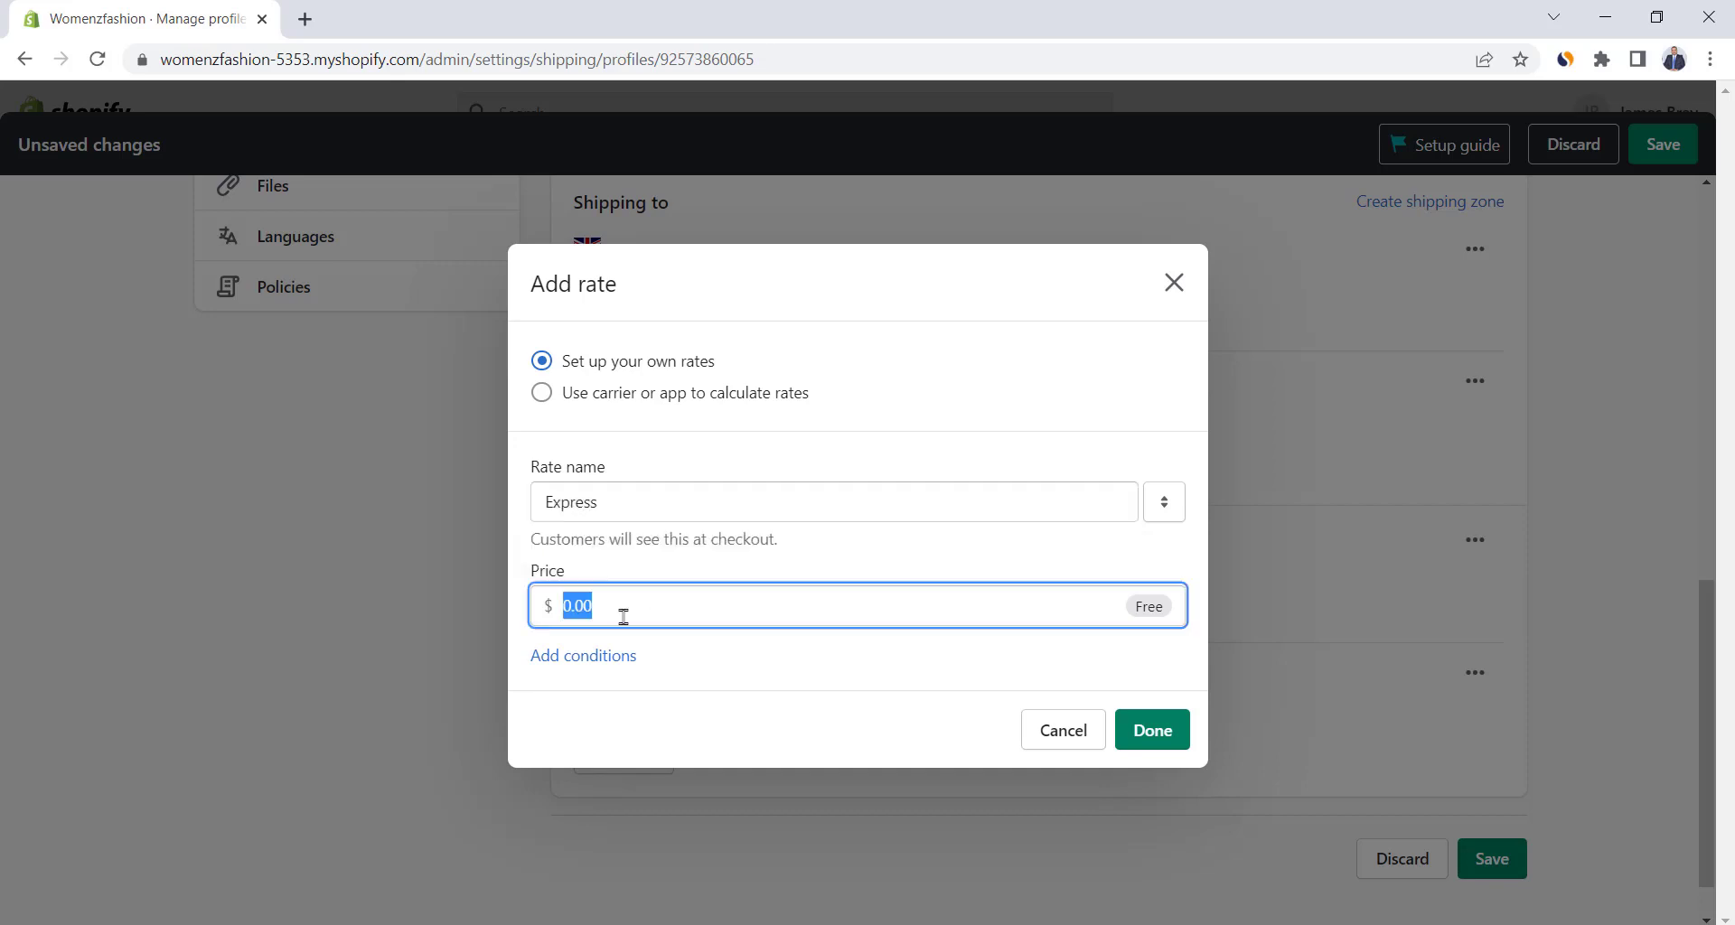
pyautogui.write('25')
pyautogui.click(1145, 728)
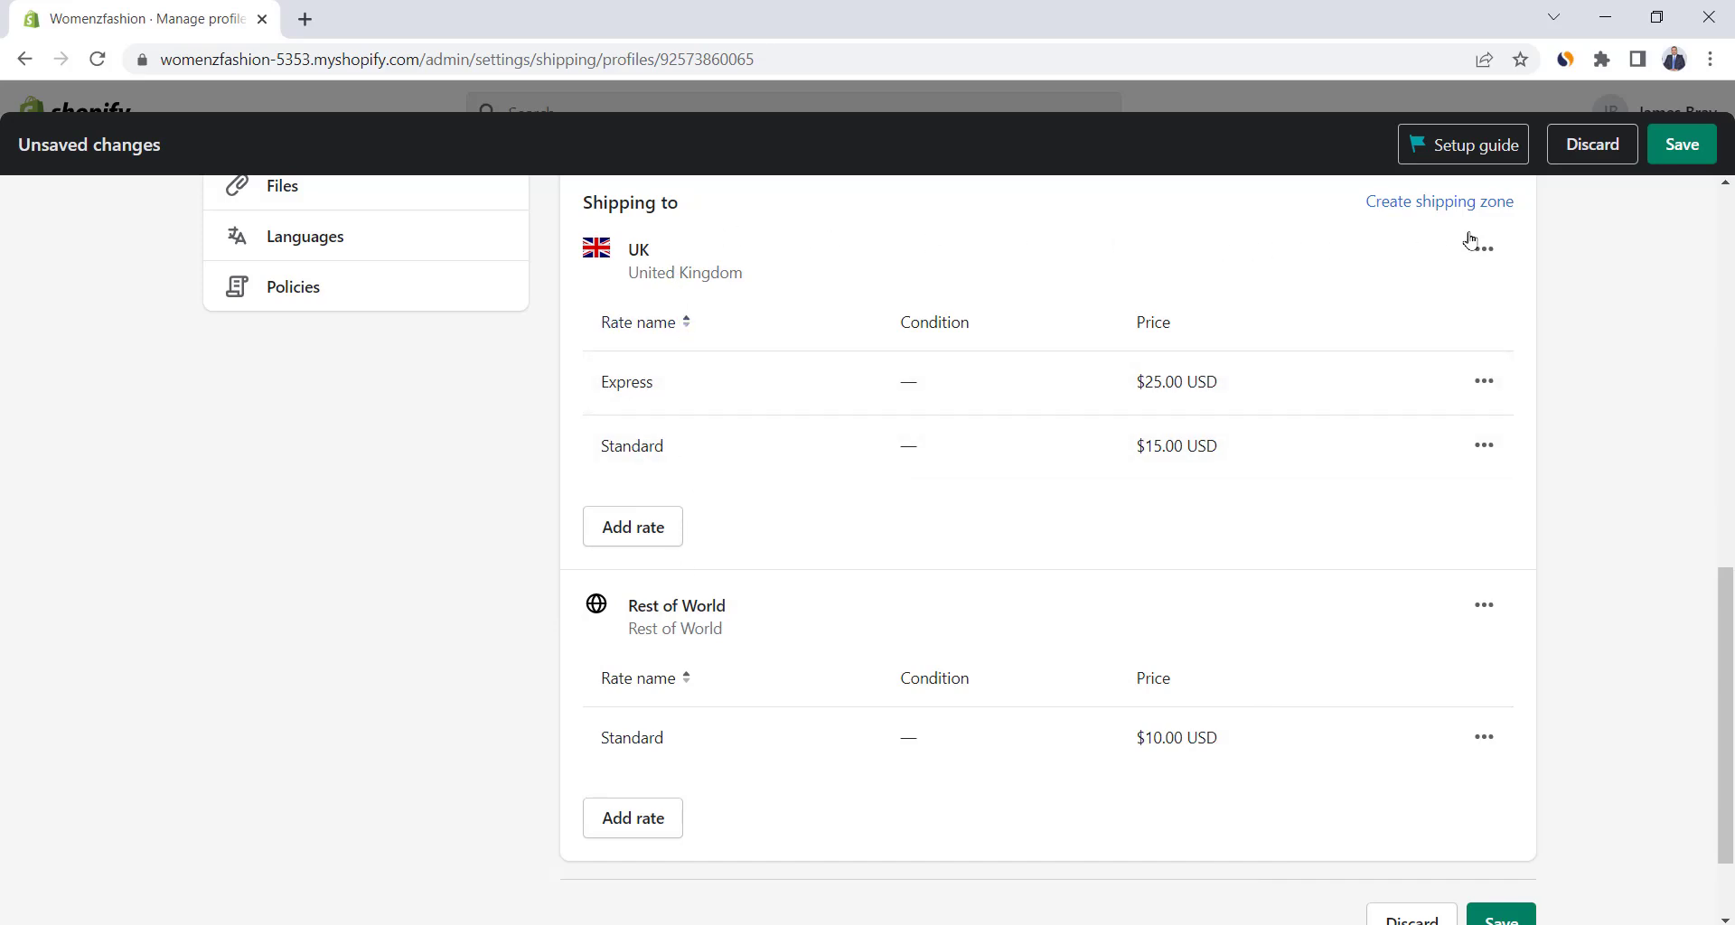
# Create a shipping zone named "Canada" that covers all of Canada.
pyautogui.click(1419, 215)
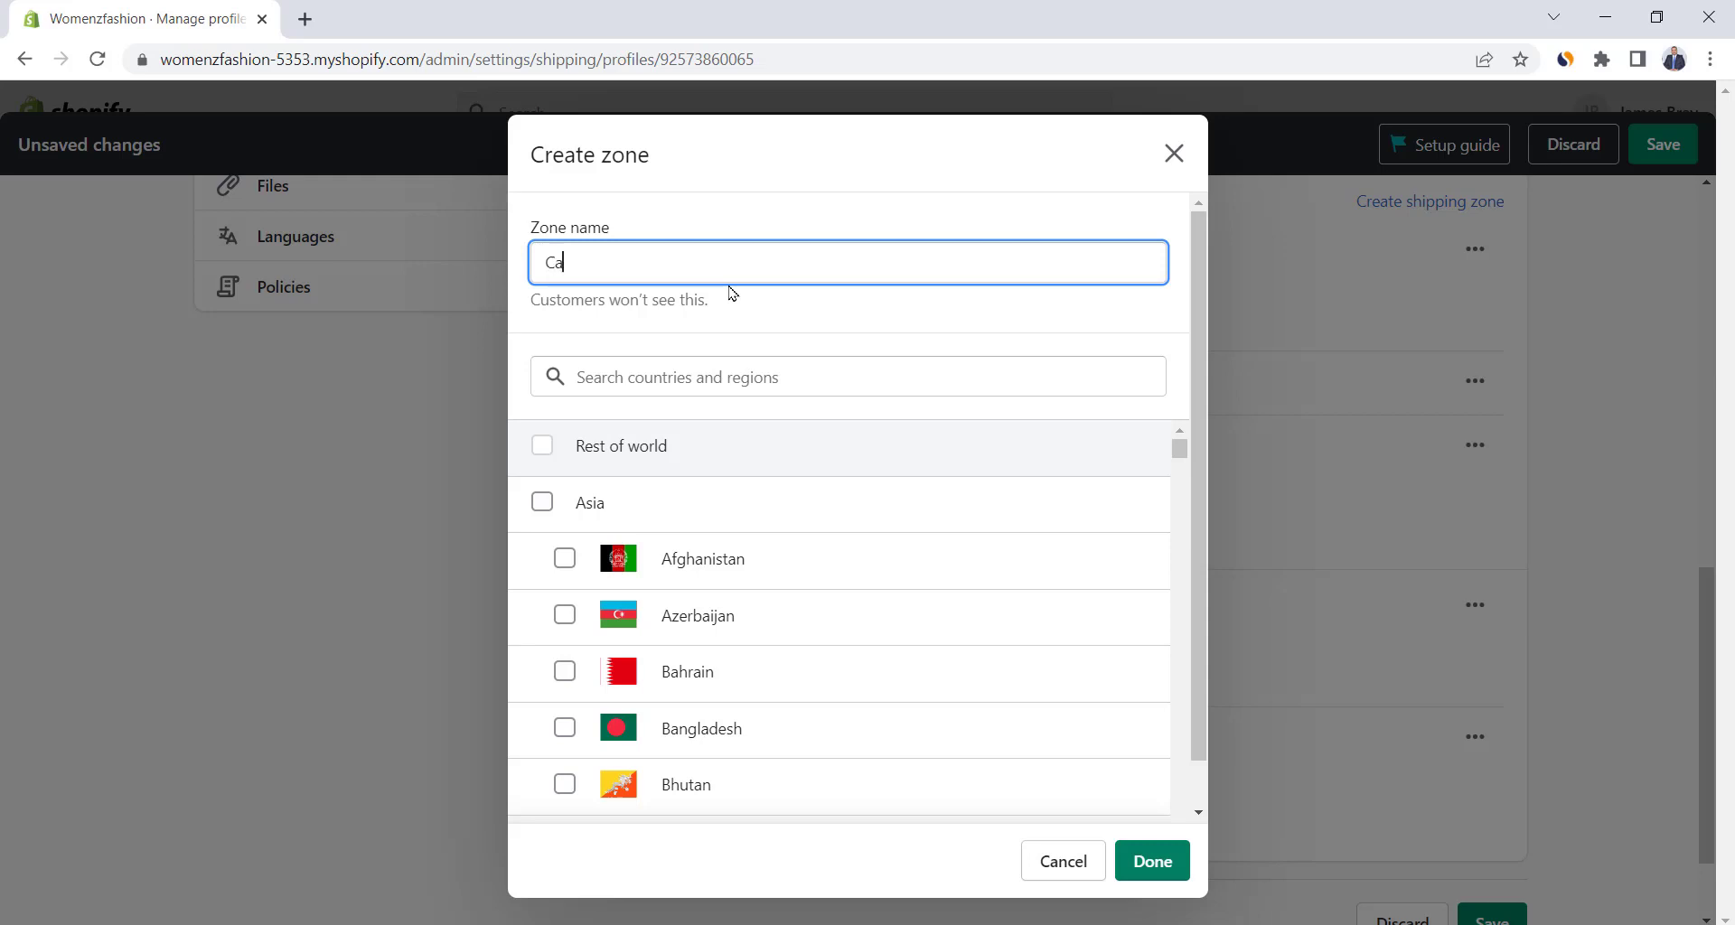
pyautogui.click(736, 379)
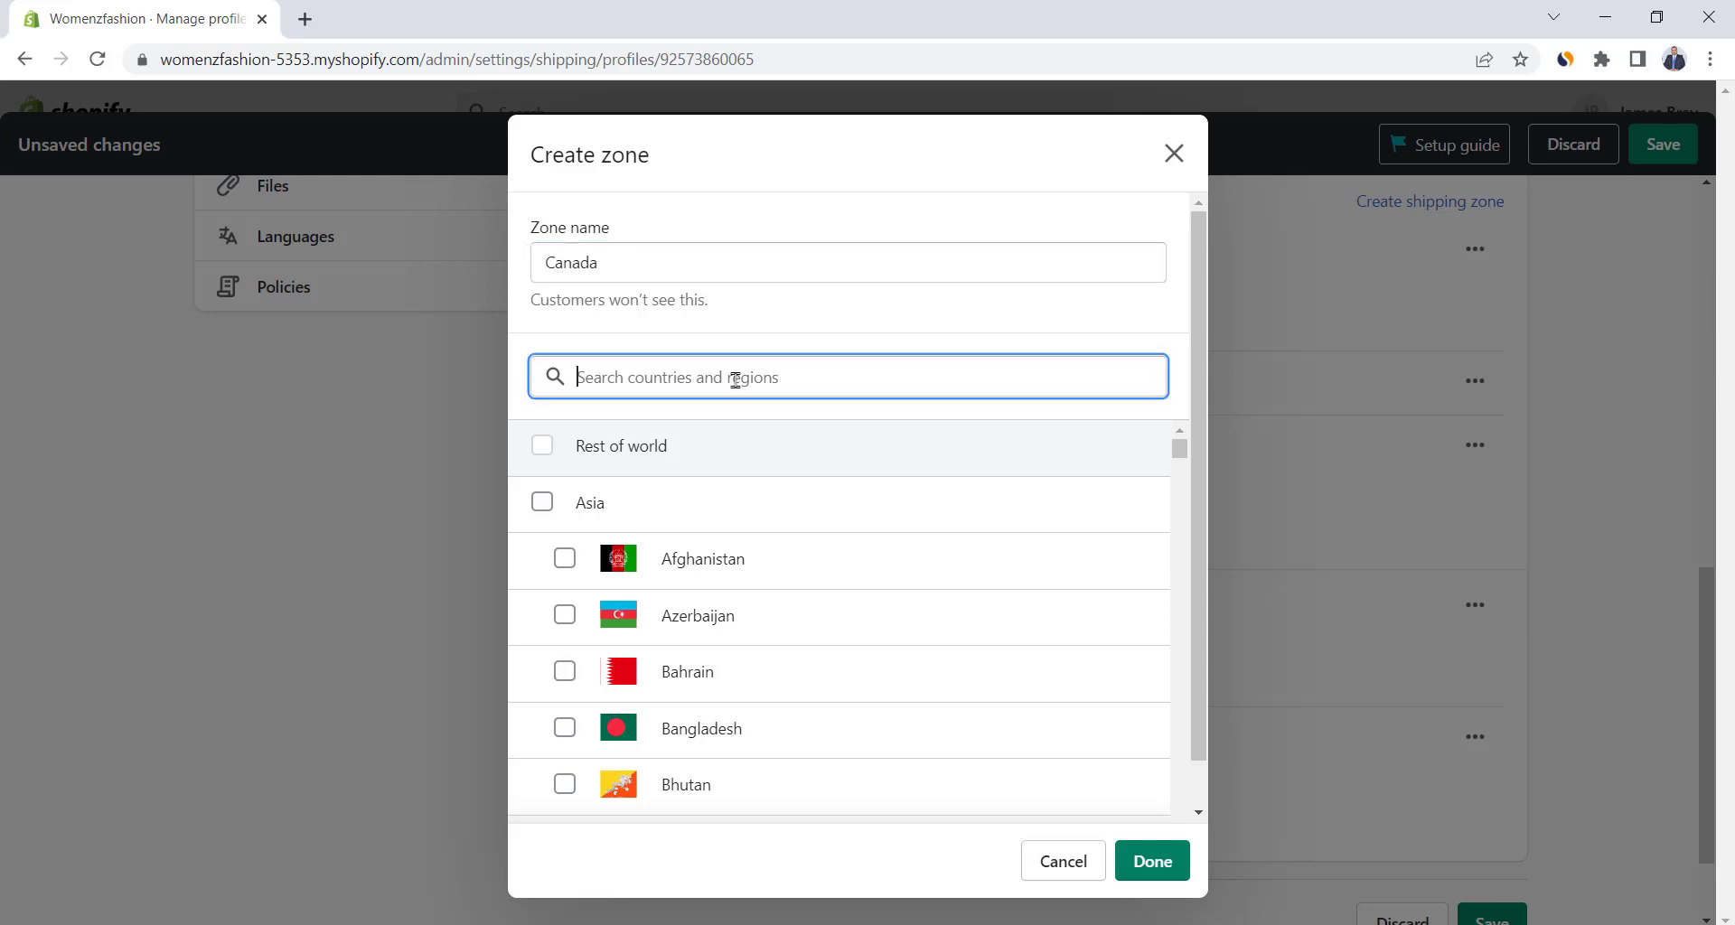
pyautogui.write('canada')
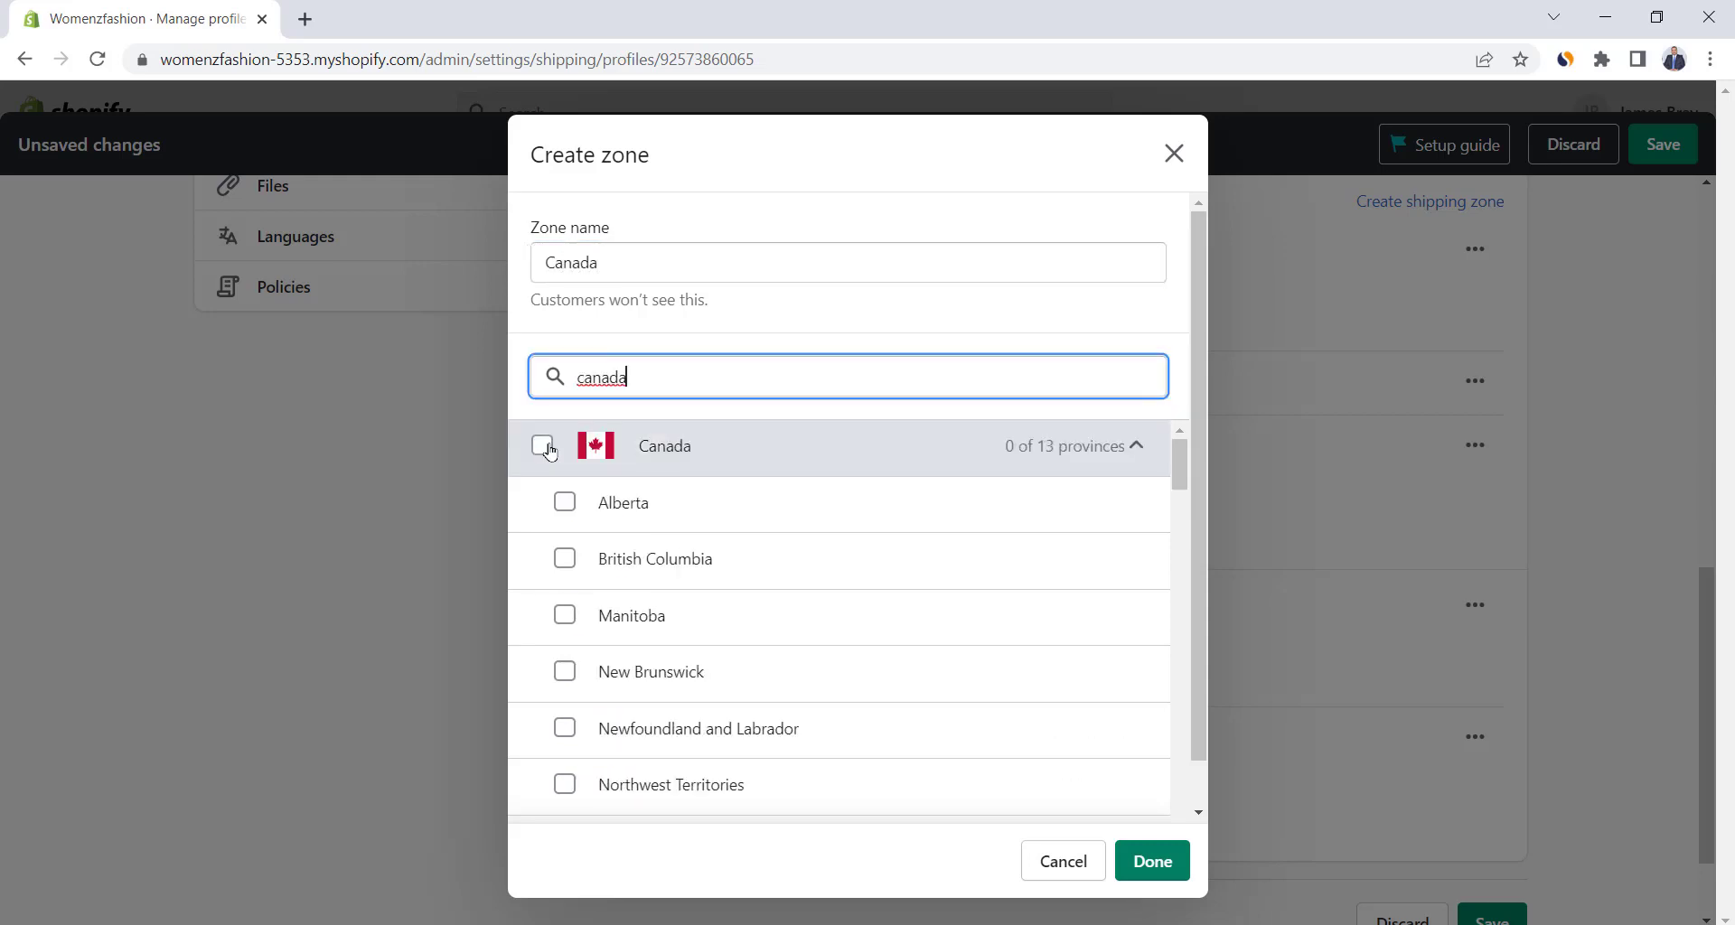
pyautogui.click(542, 445)
pyautogui.click(1145, 863)
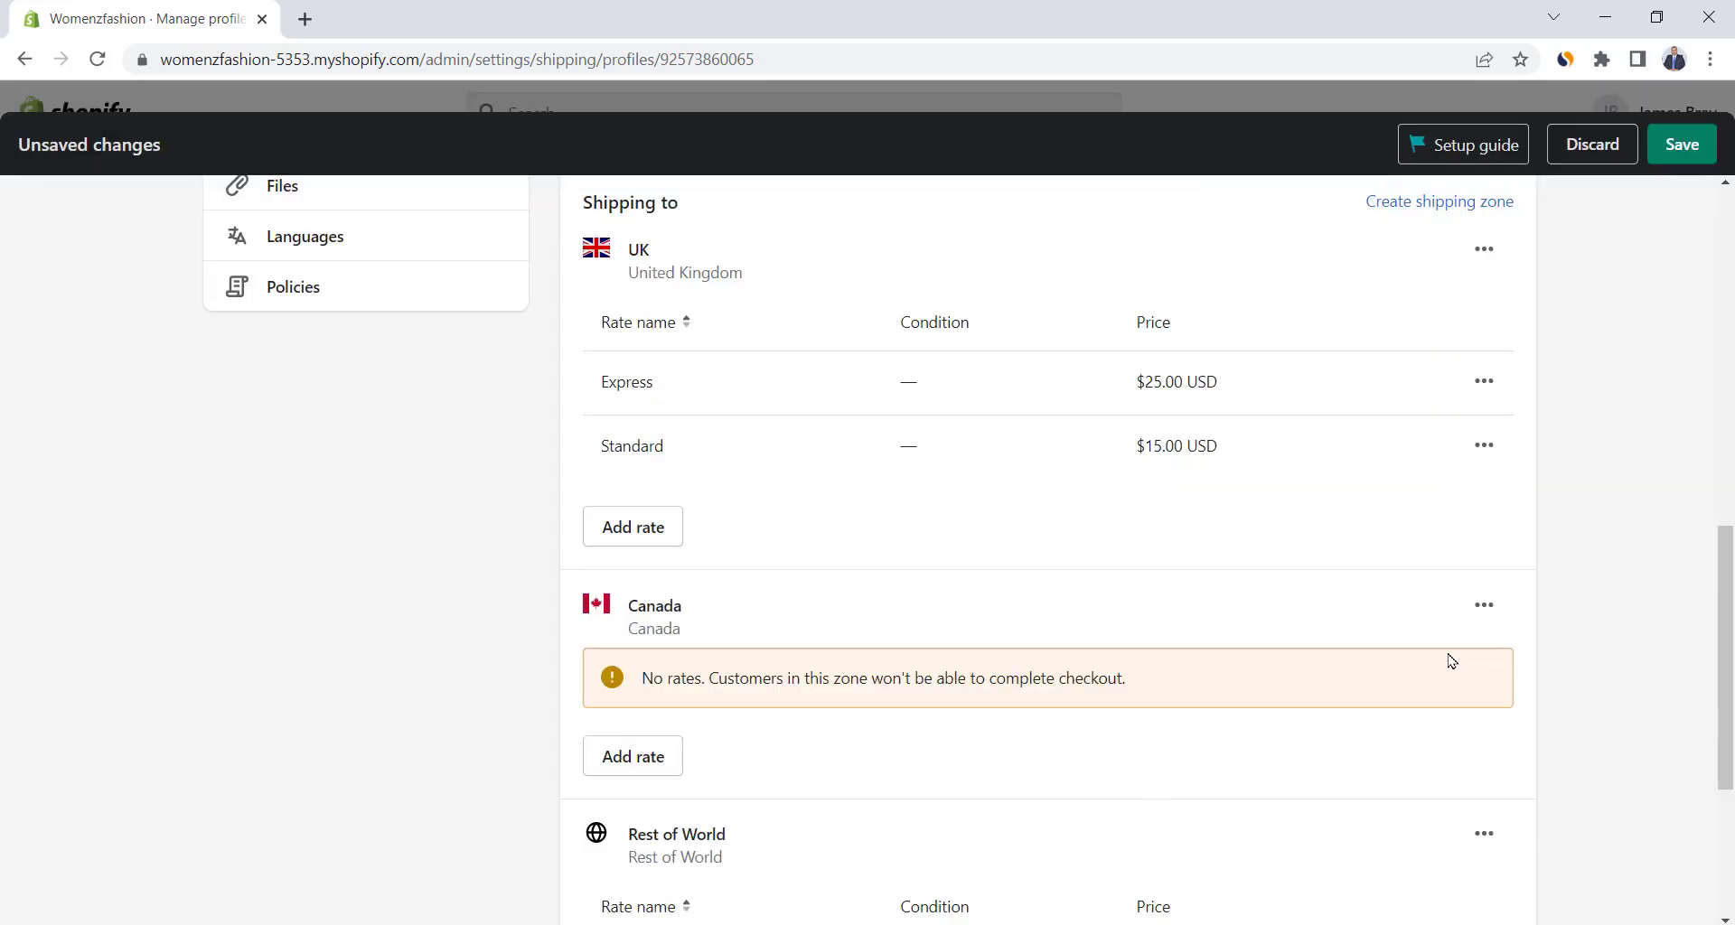
# Add a Standard shipping rate priced at $15 to the Canada zone.
pyautogui.scroll(-1, 1451, 661)
pyautogui.click(631, 642)
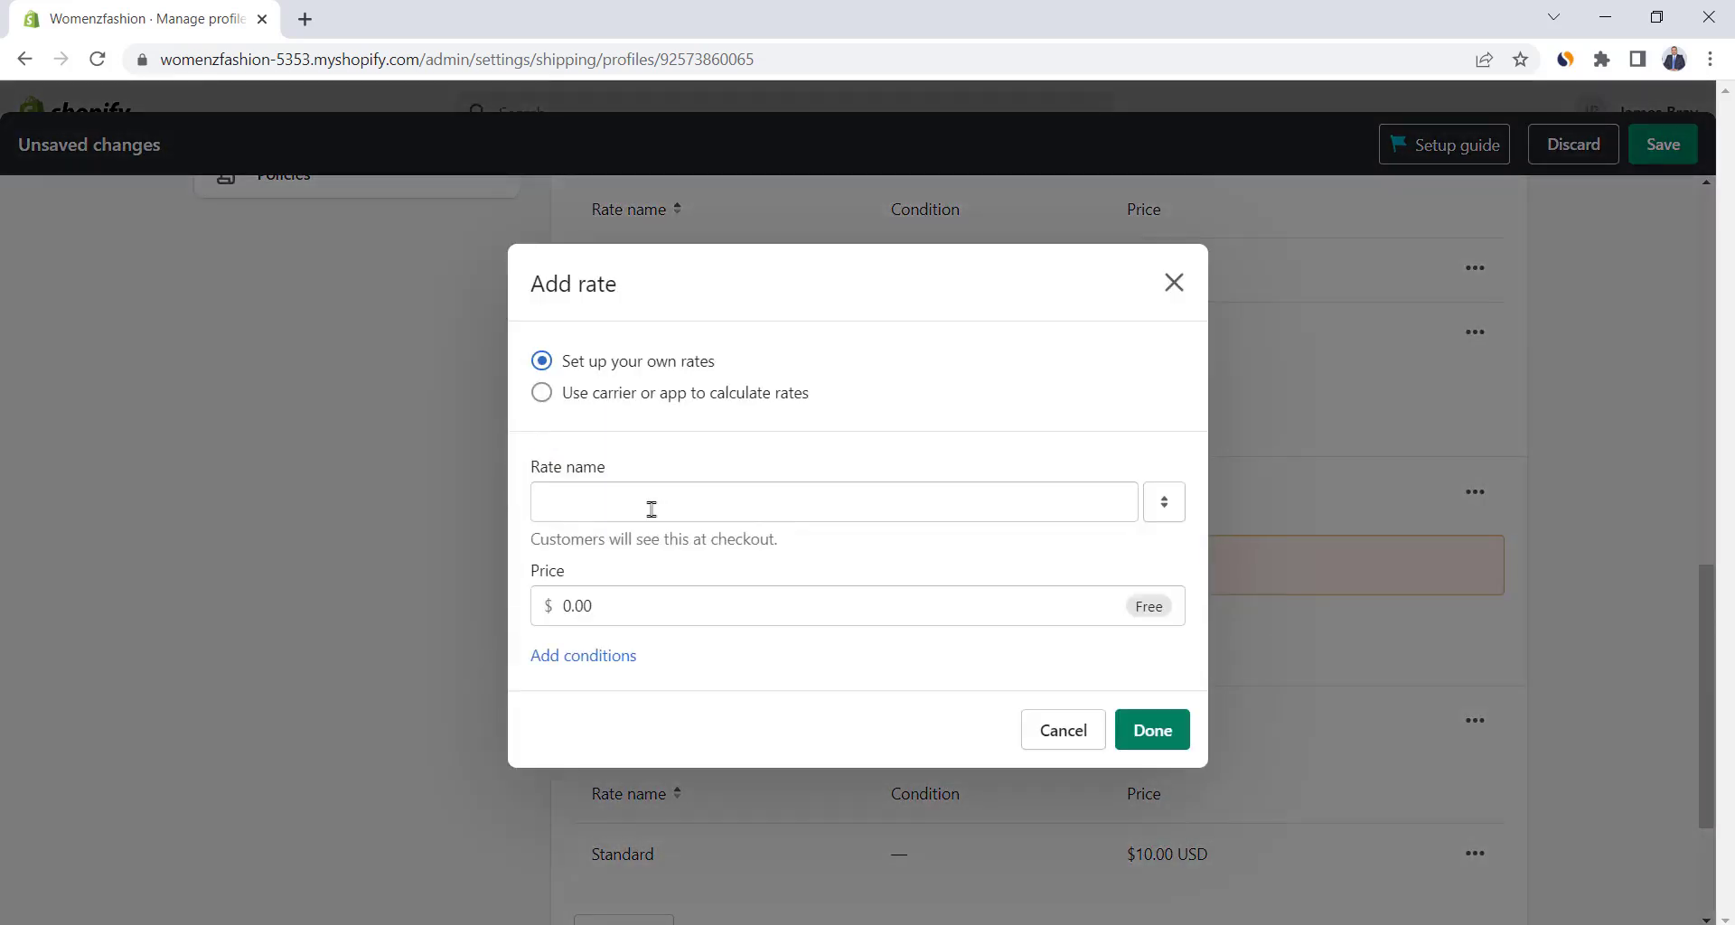
pyautogui.click(643, 512)
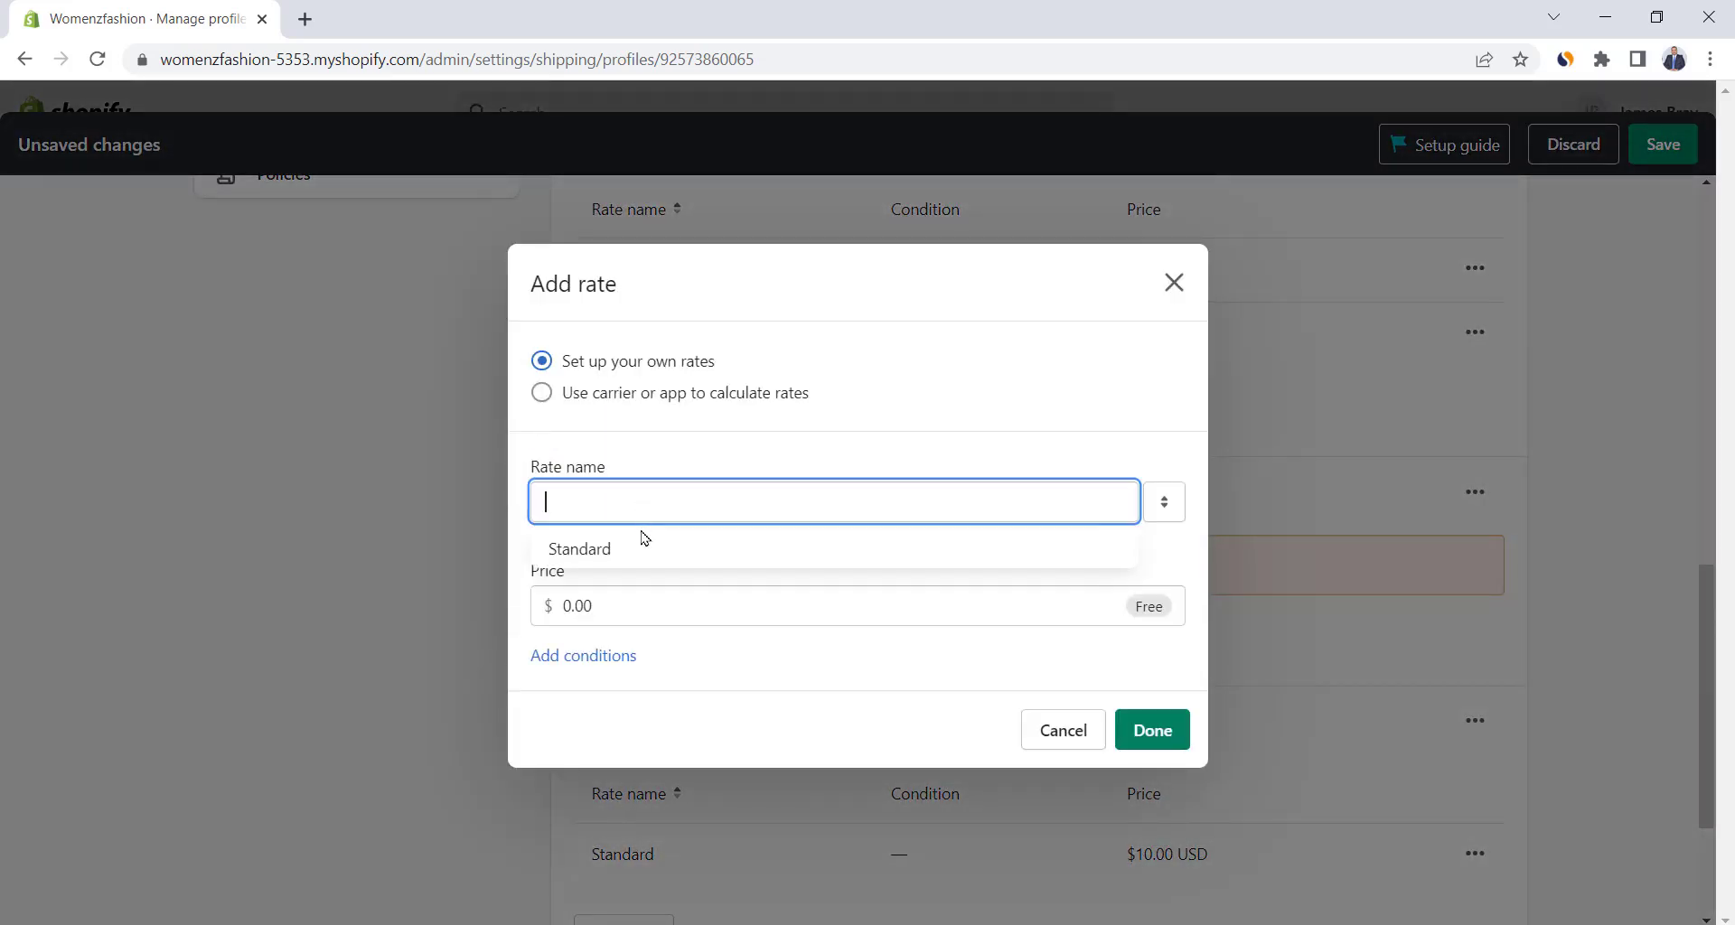
pyautogui.click(645, 545)
pyautogui.click(609, 610)
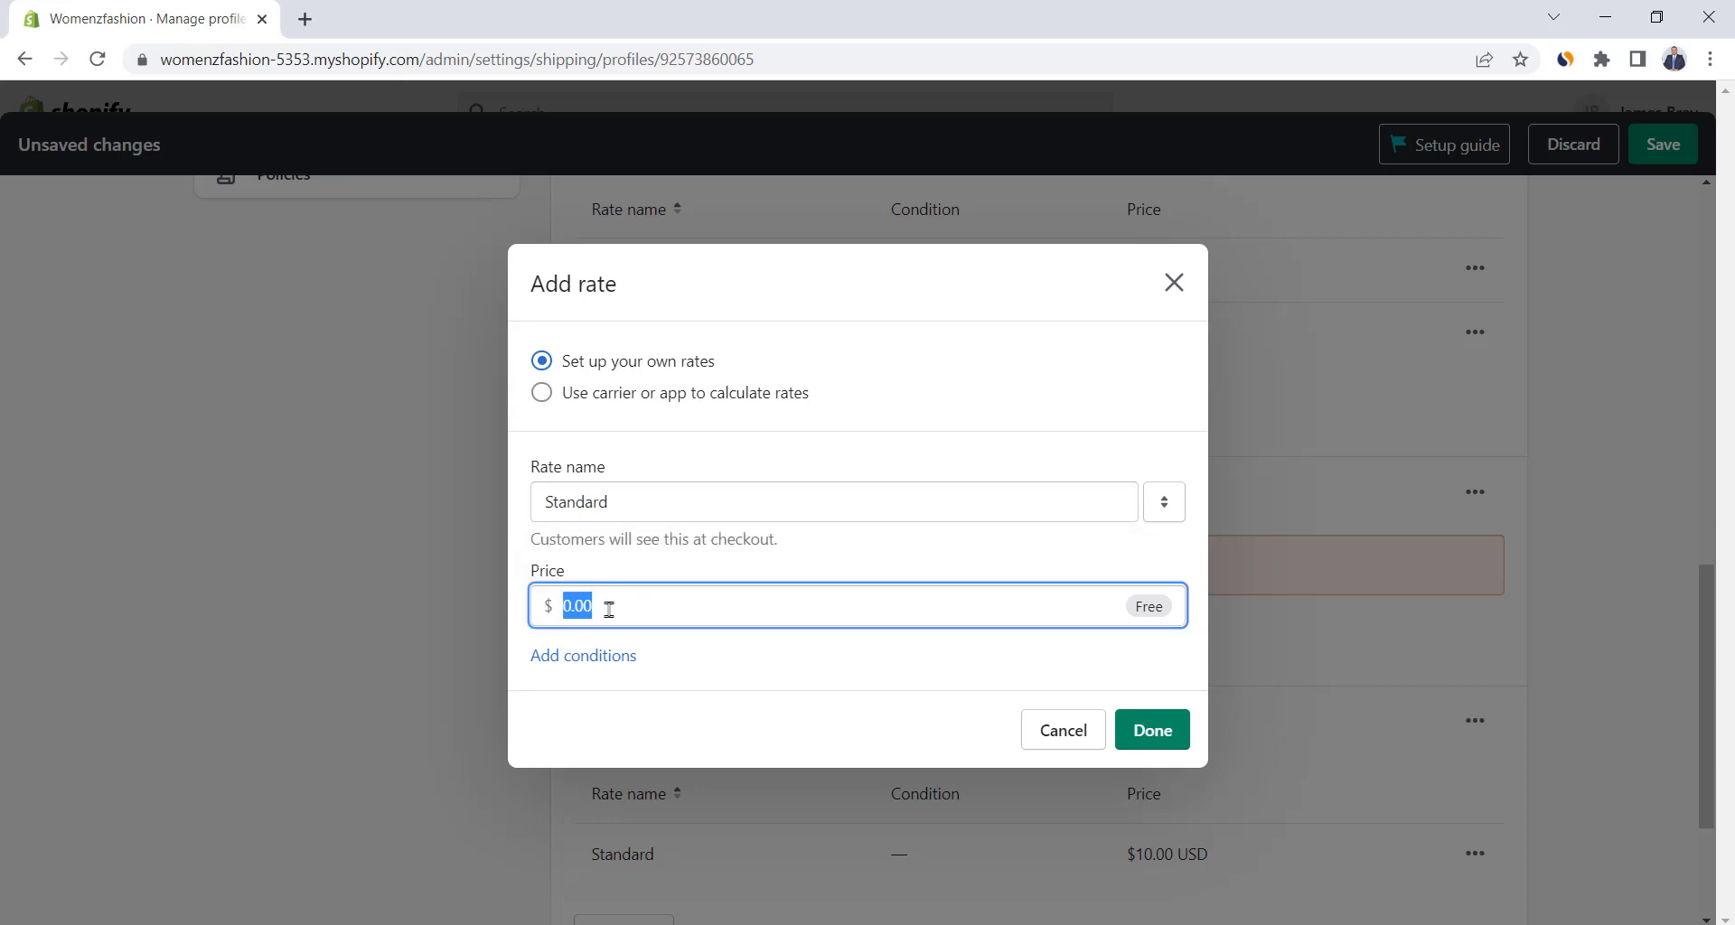
pyautogui.write('15')
pyautogui.click(1149, 728)
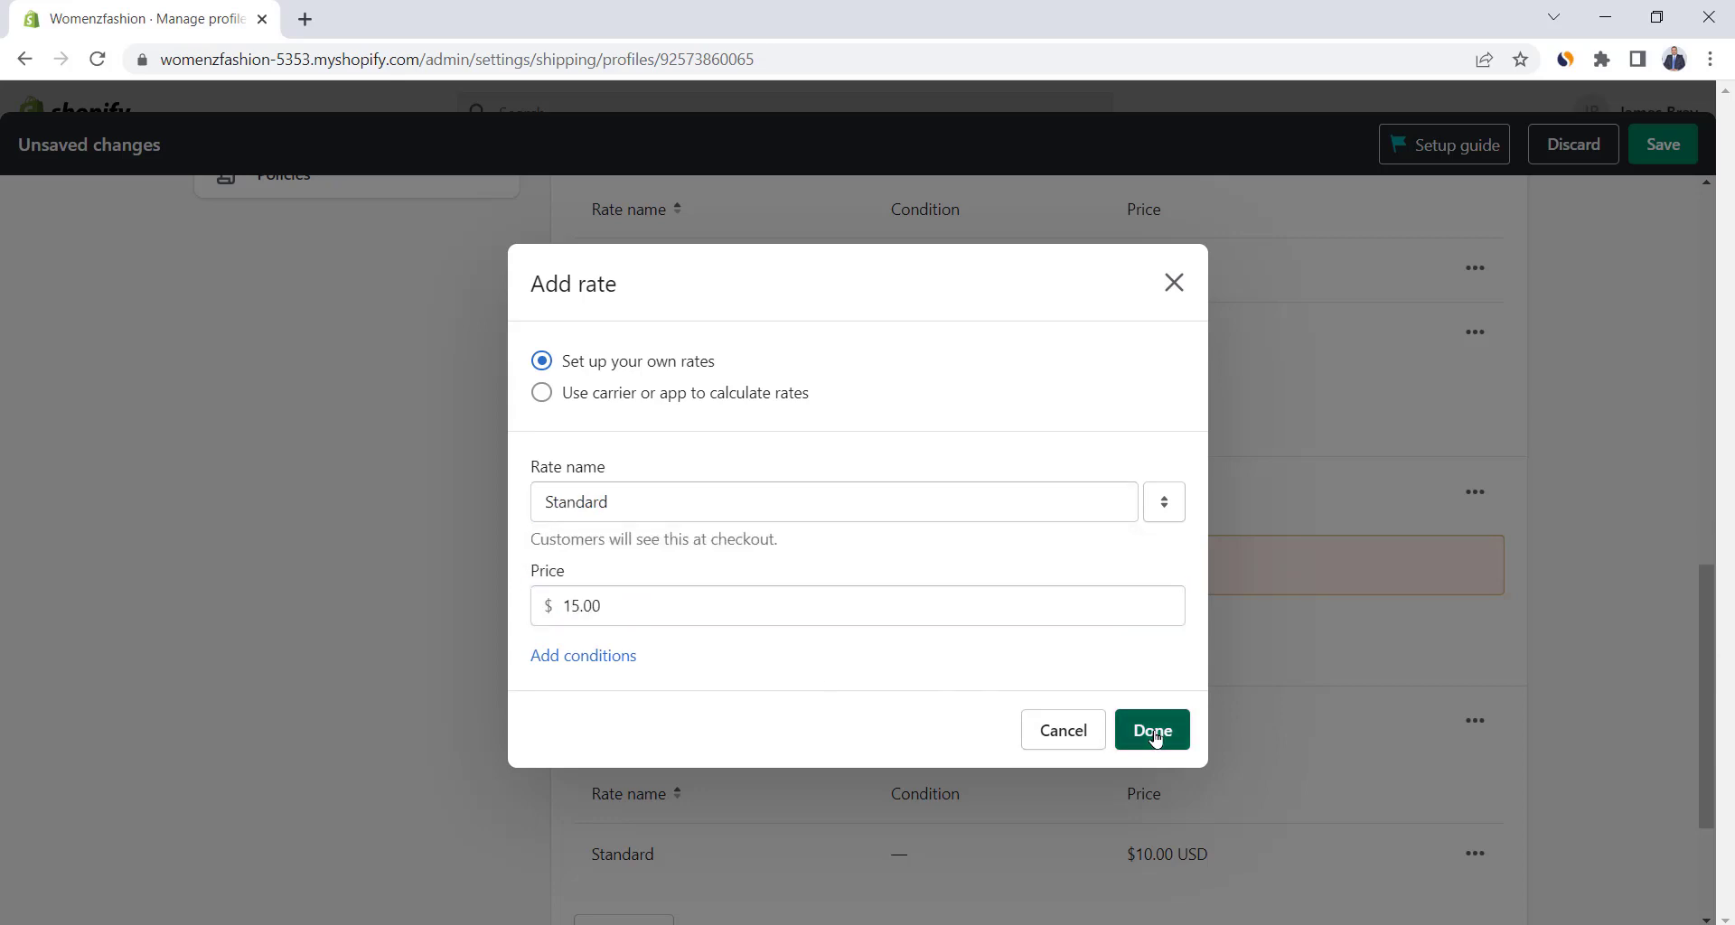
pyautogui.scroll(1, 849, 531)
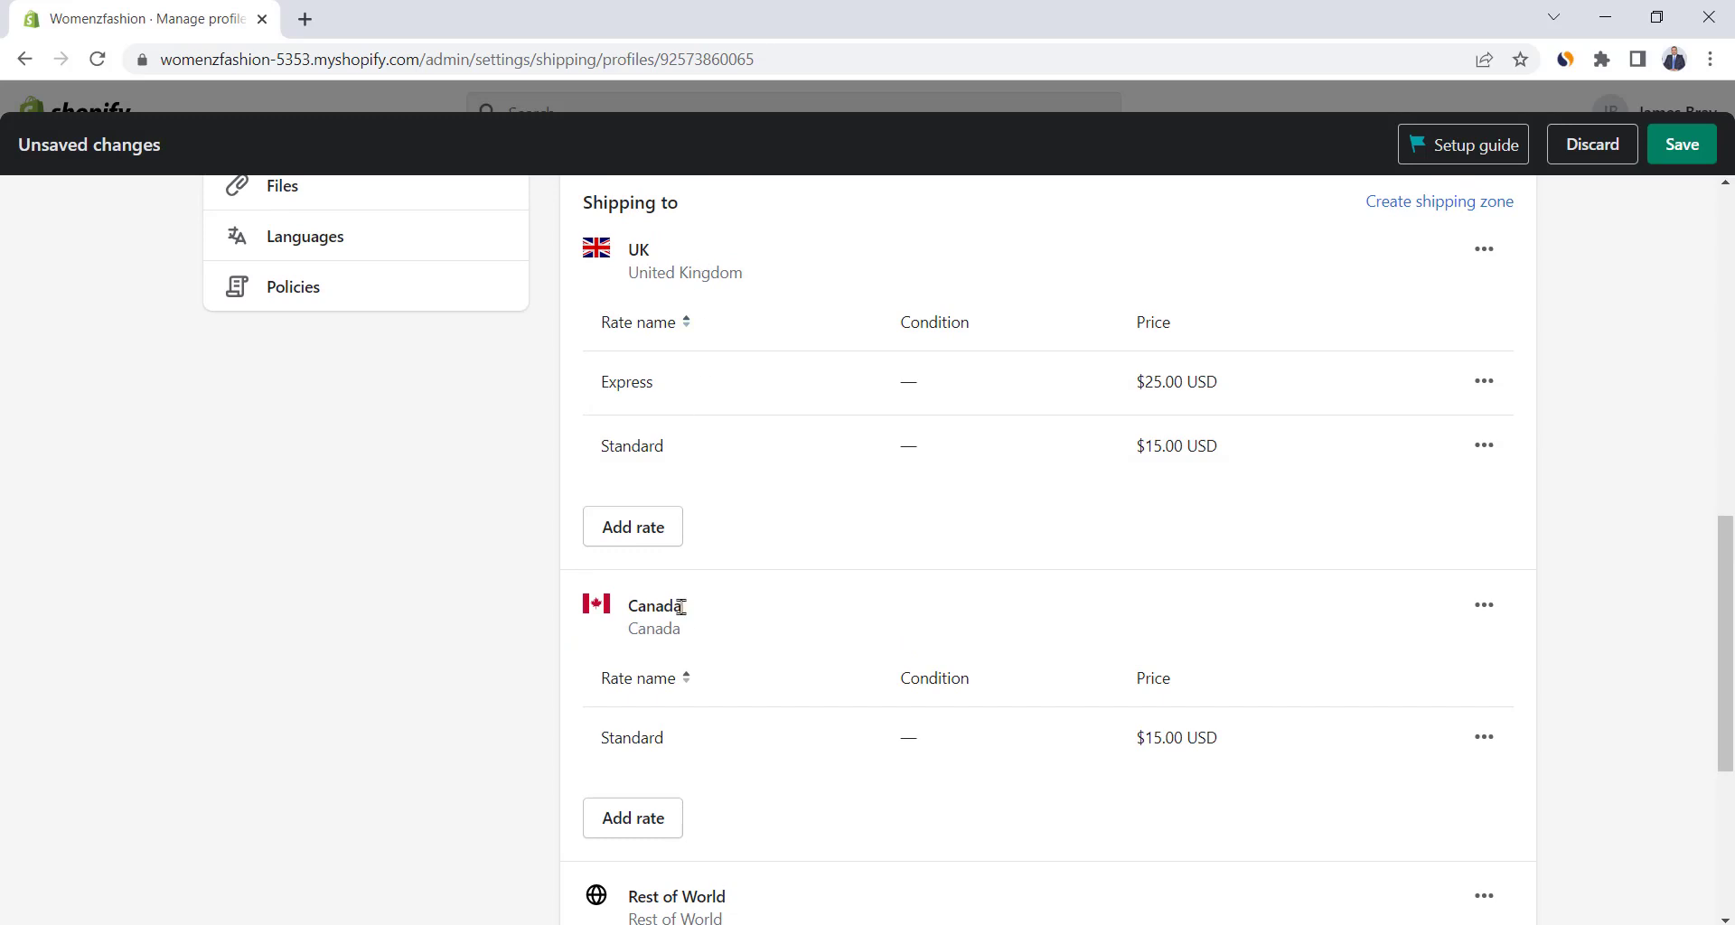
pyautogui.scroll(-1, 687, 633)
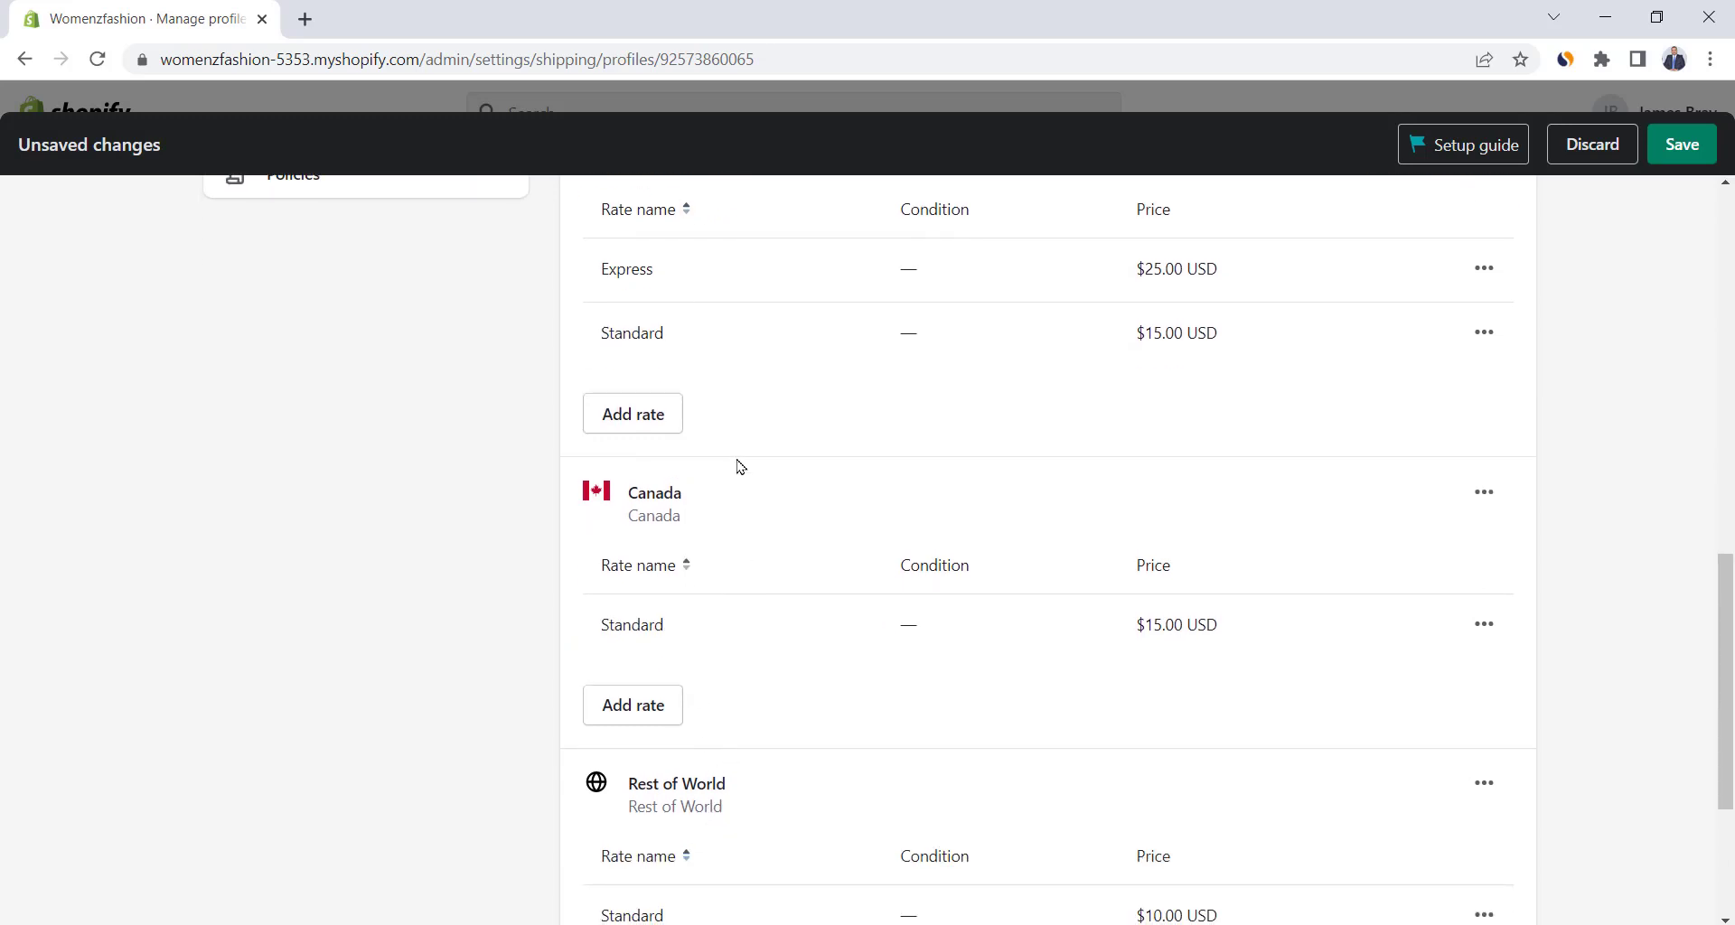
pyautogui.scroll(1, 736, 434)
pyautogui.scroll(-1, 749, 687)
pyautogui.scroll(-1, 759, 761)
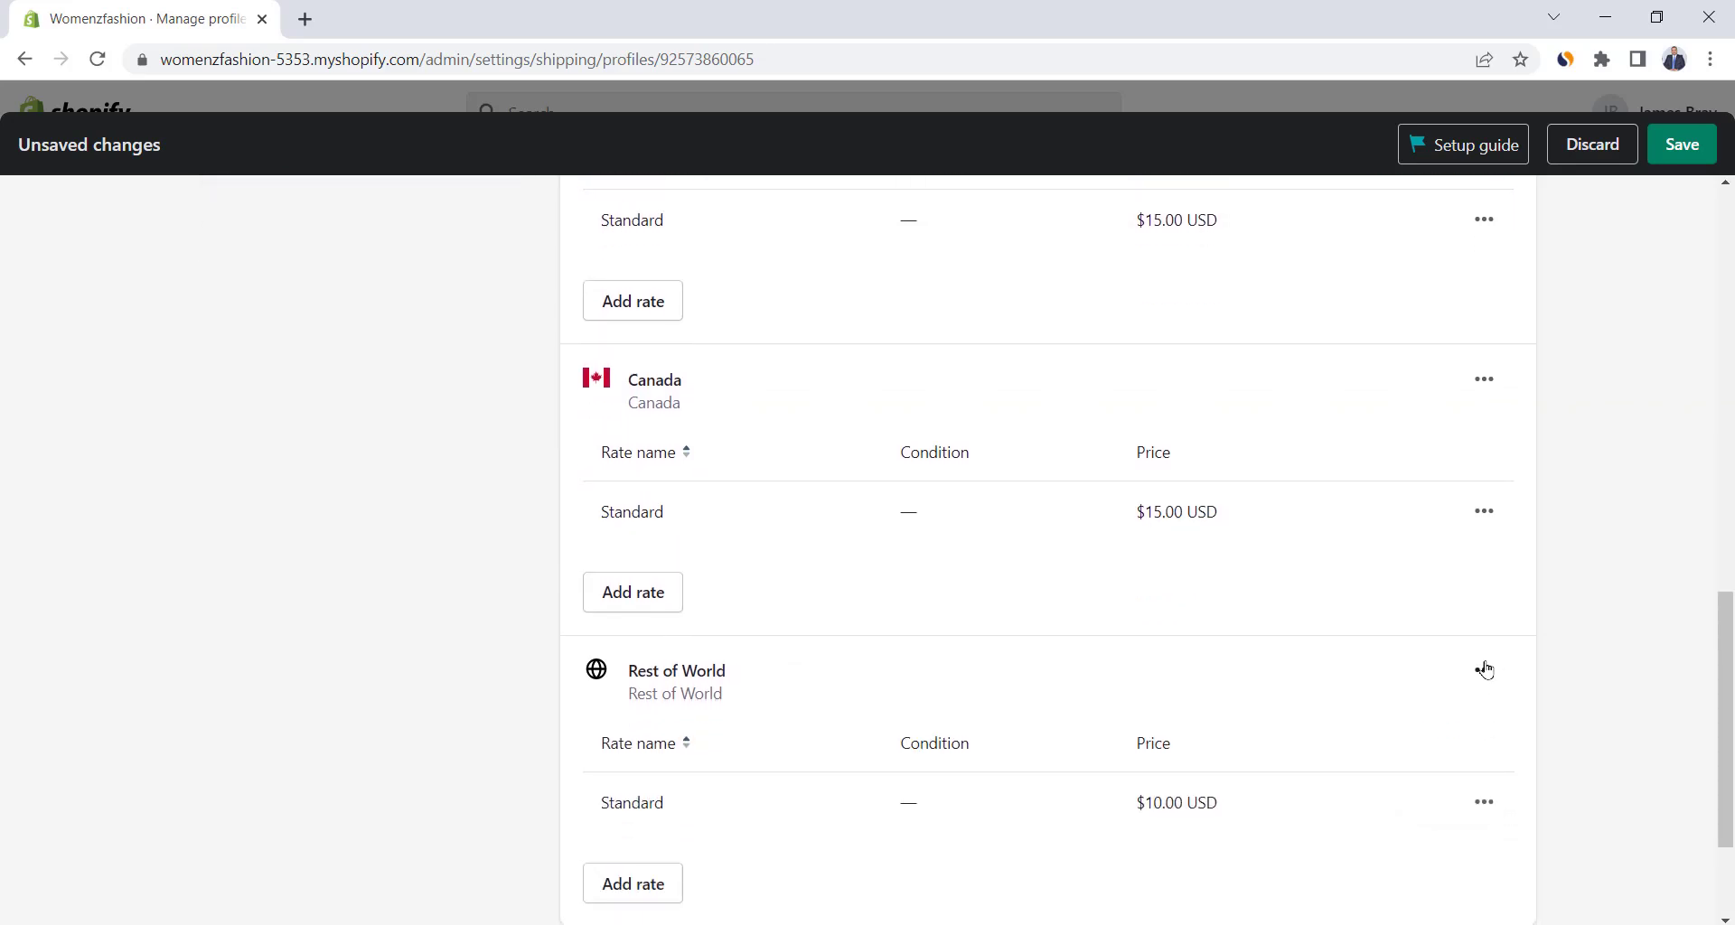
pyautogui.click(1484, 670)
pyautogui.click(1472, 731)
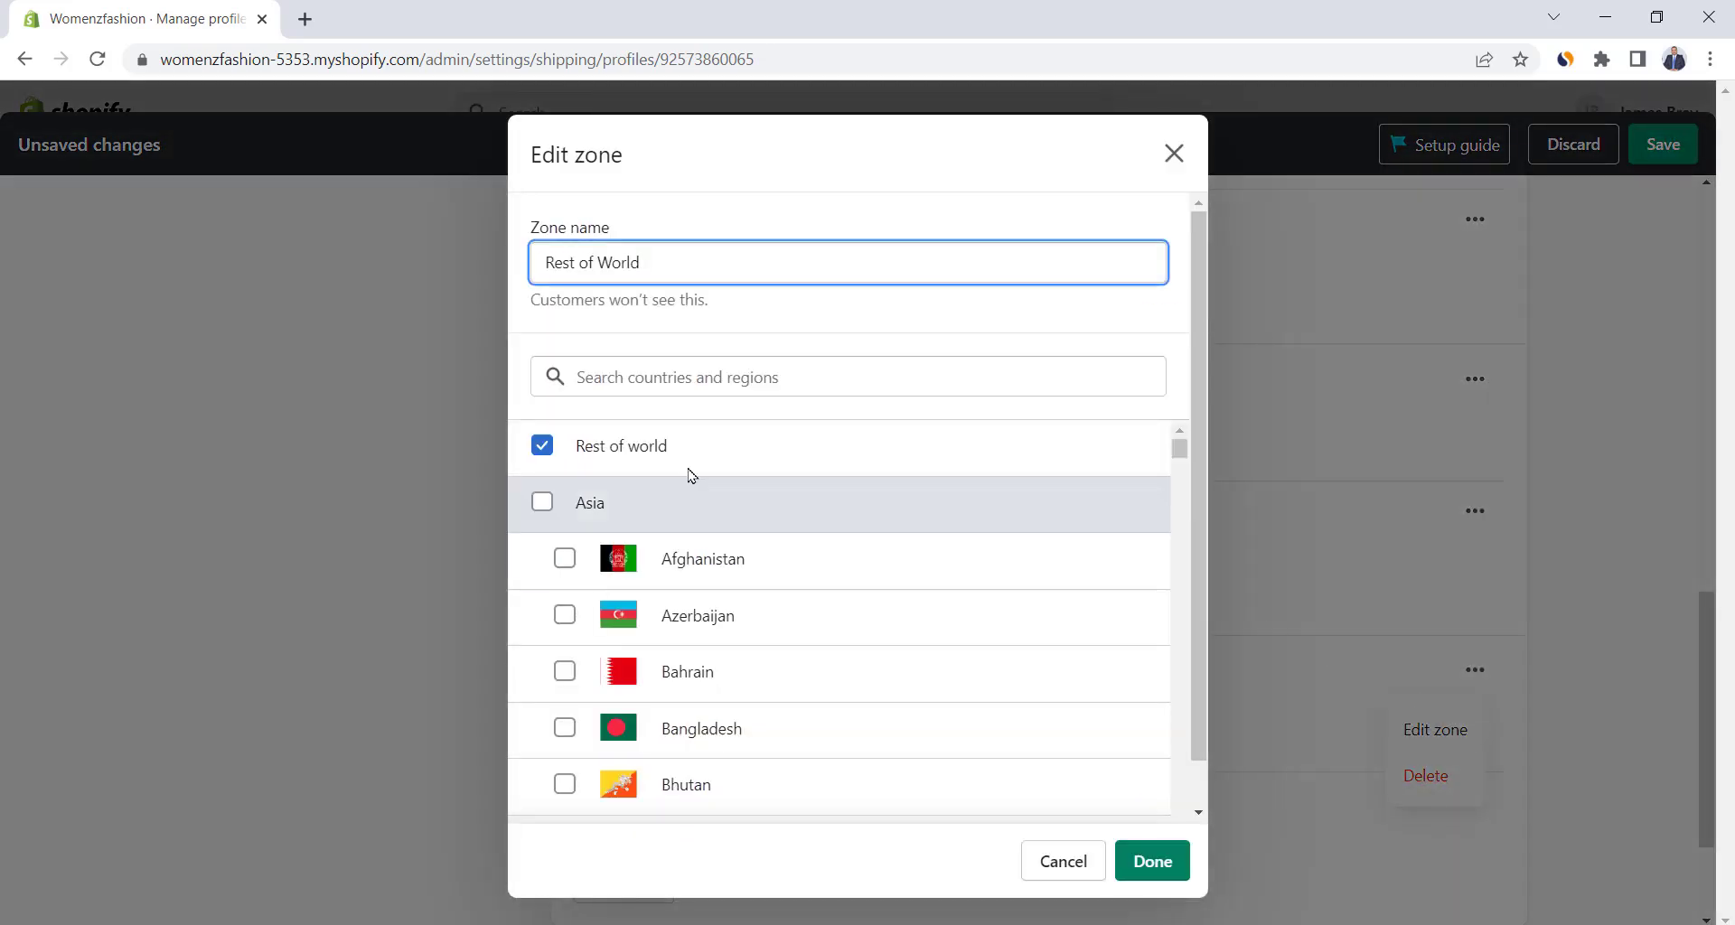
pyautogui.click(545, 448)
pyautogui.scroll(-1, 1186, 456)
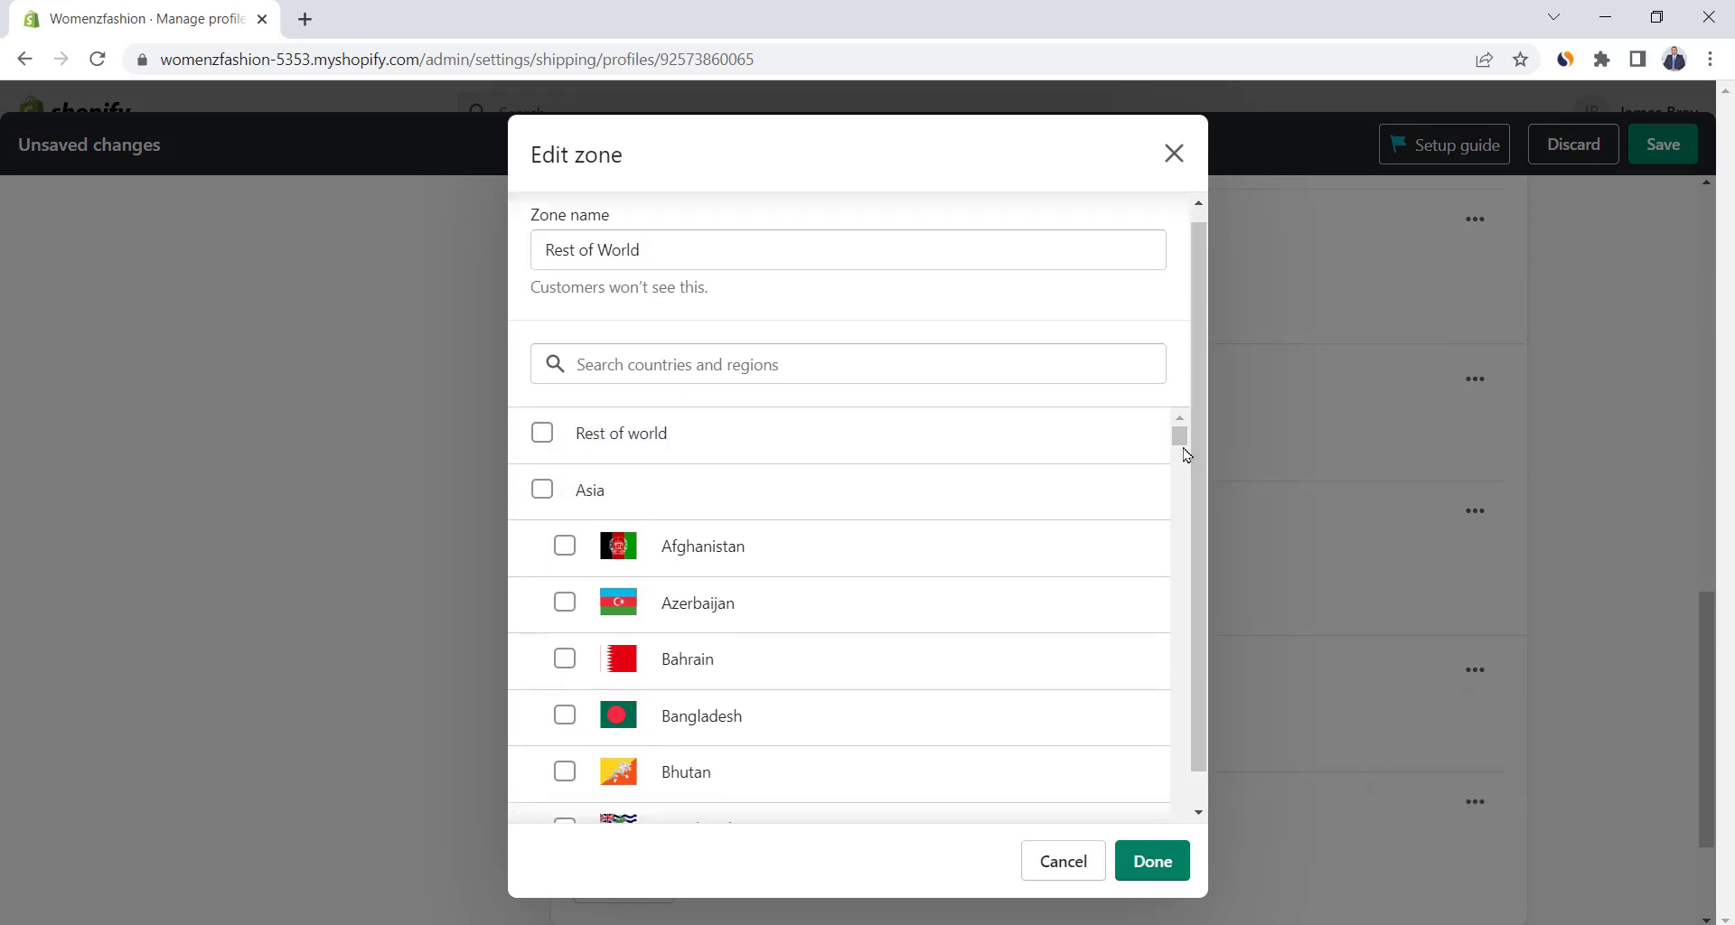
pyautogui.press('Escape')
pyautogui.scroll(1, 782, 344)
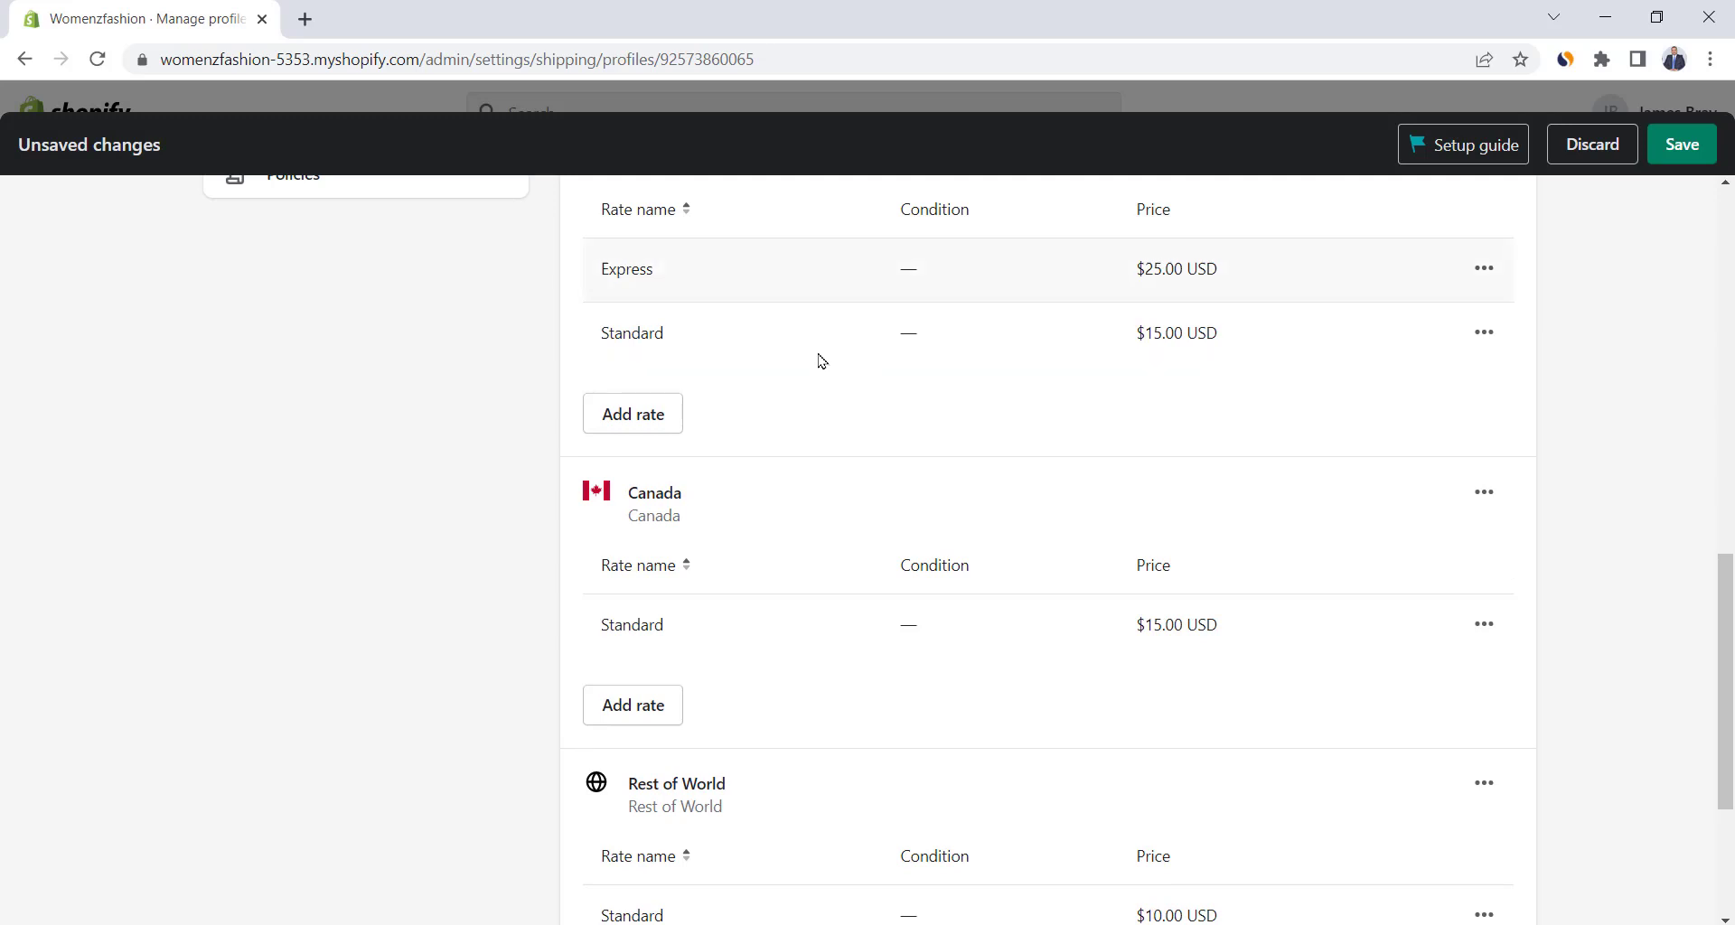
# Delete the Rest of World shipping zone and save the general shipping profile.
pyautogui.moveTo(1728, 690); pyautogui.dragTo(1730, 694)
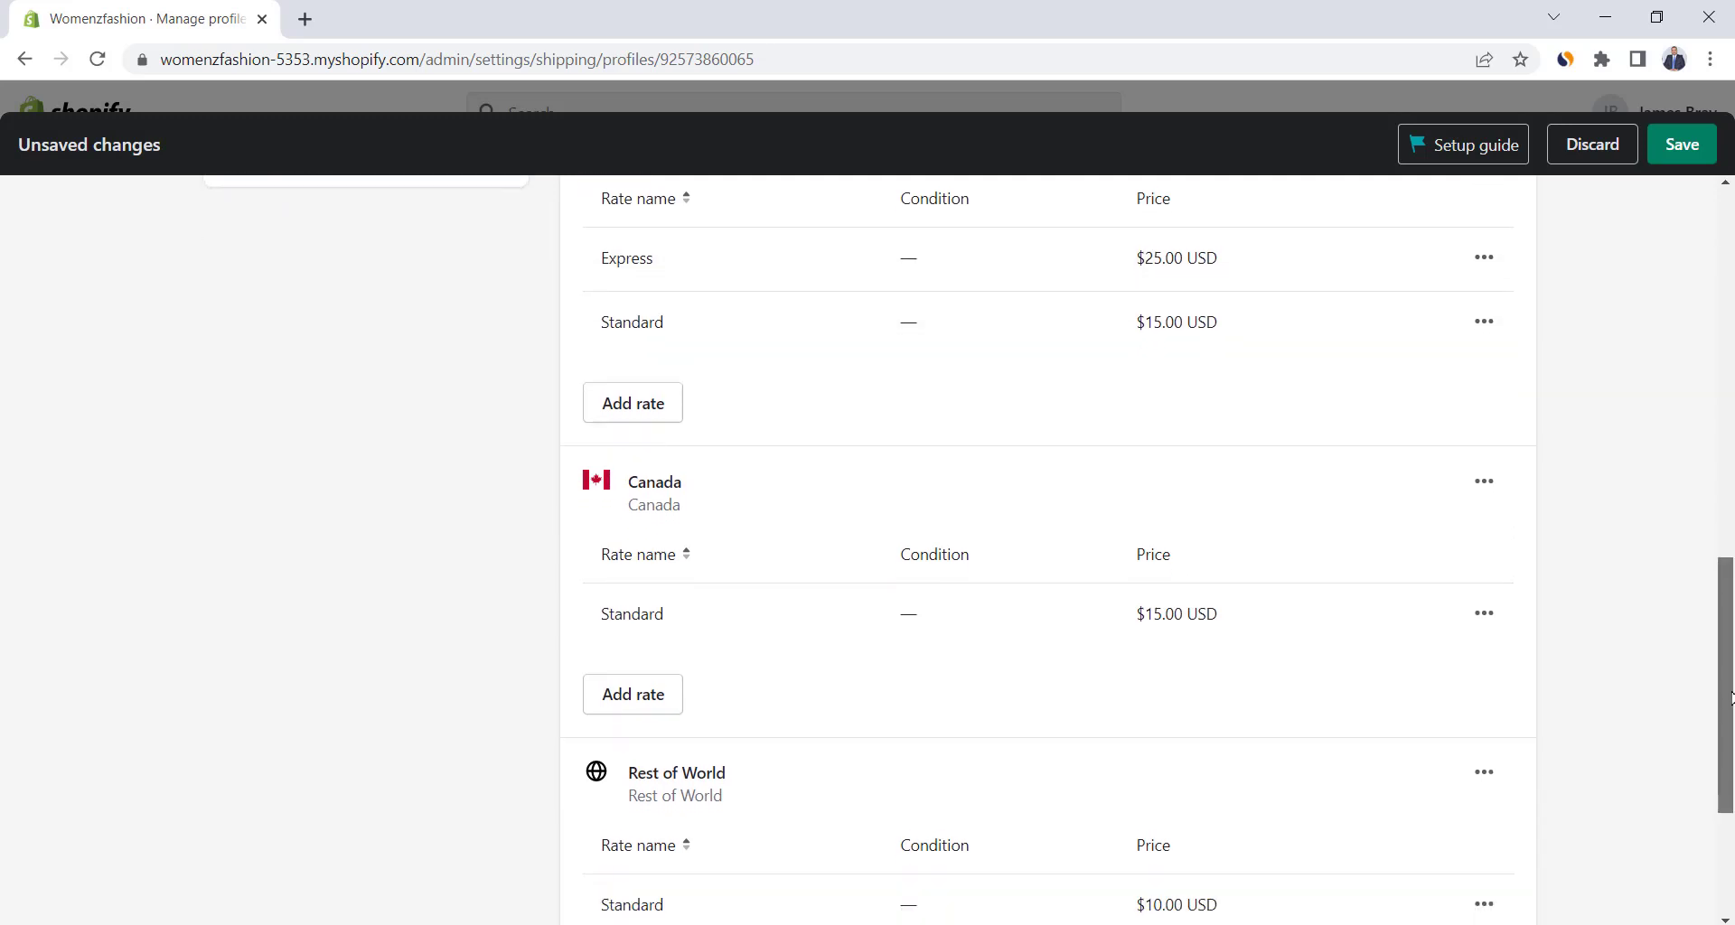
pyautogui.click(1484, 773)
pyautogui.click(1458, 897)
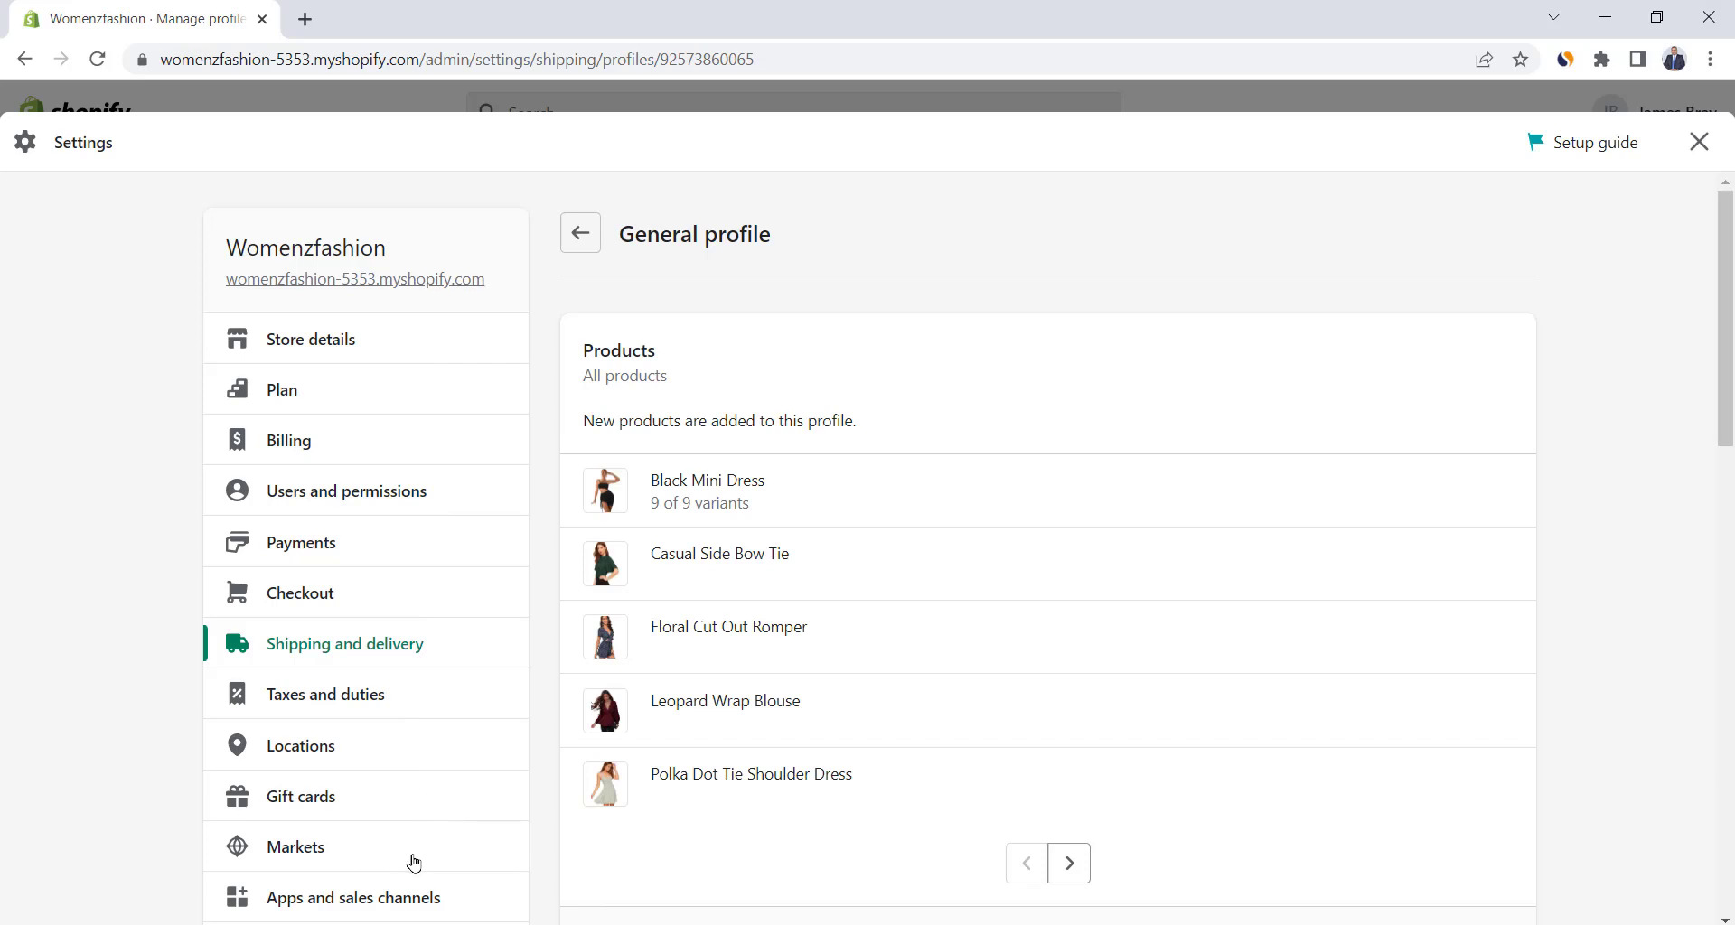
# Open the International market in the Markets settings and review the countries and regions it can include.
pyautogui.click(305, 860)
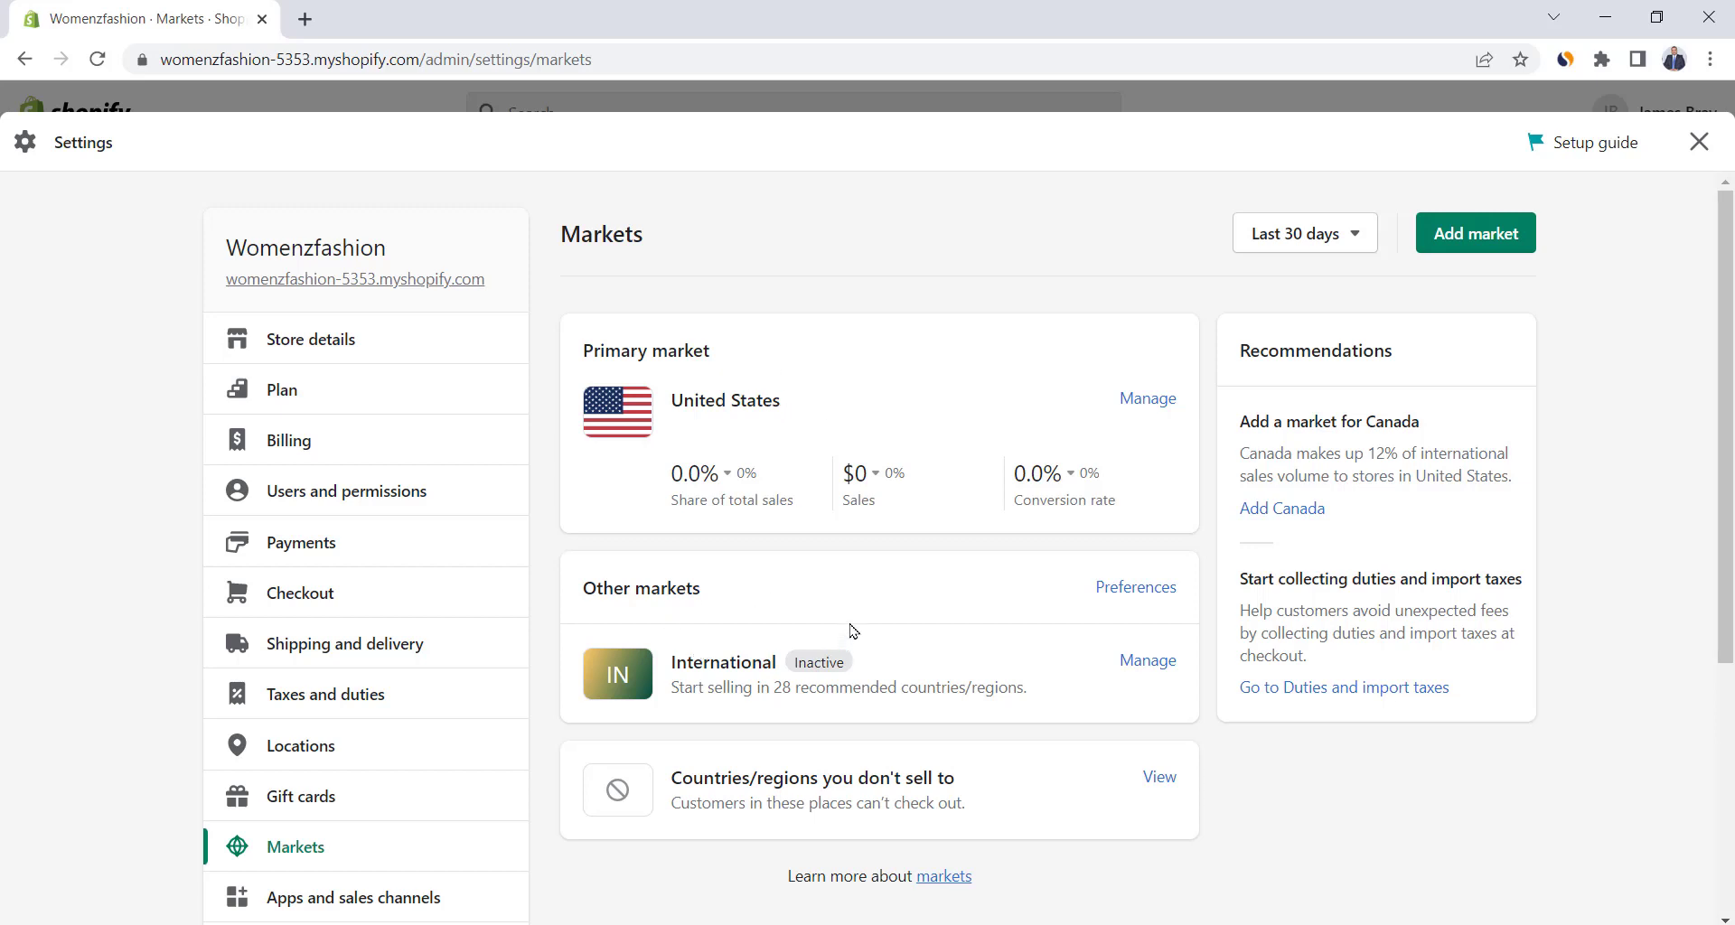
pyautogui.scroll(-1, 852, 631)
pyautogui.click(1163, 549)
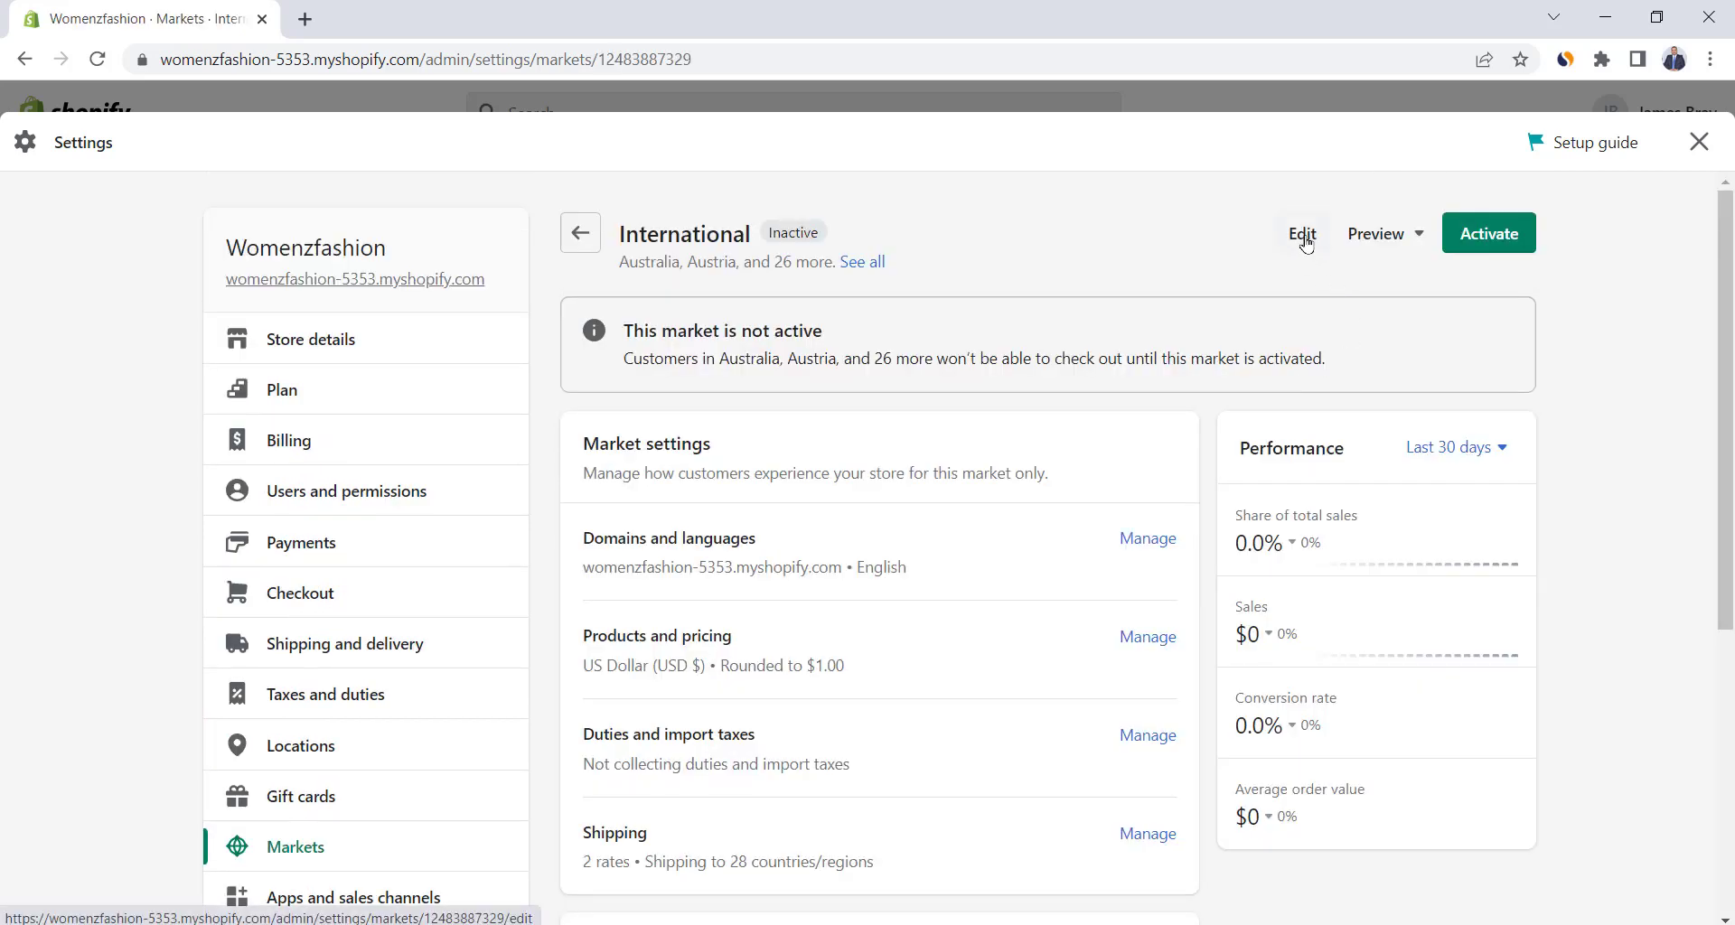
pyautogui.click(1301, 235)
pyautogui.scroll(-5, 1191, 333)
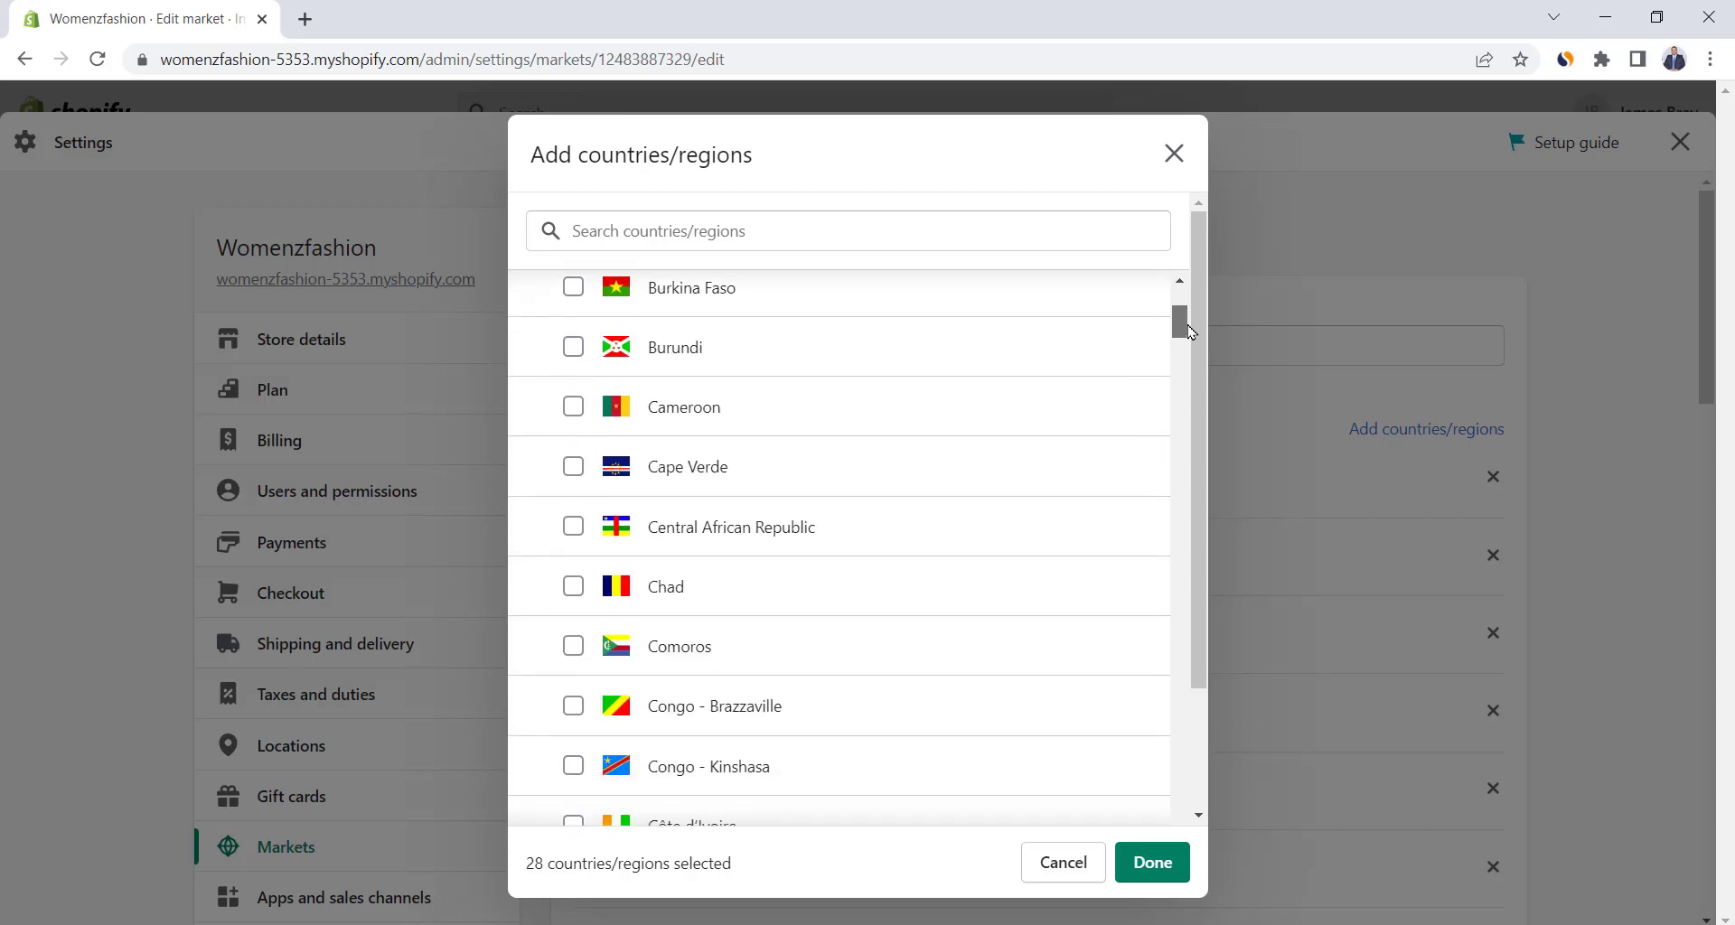
pyautogui.moveTo(1191, 333)
pyautogui.mouseDown()
pyautogui.moveTo(1191, 350)
pyautogui.moveTo(1190, 311)
pyautogui.mouseUp()
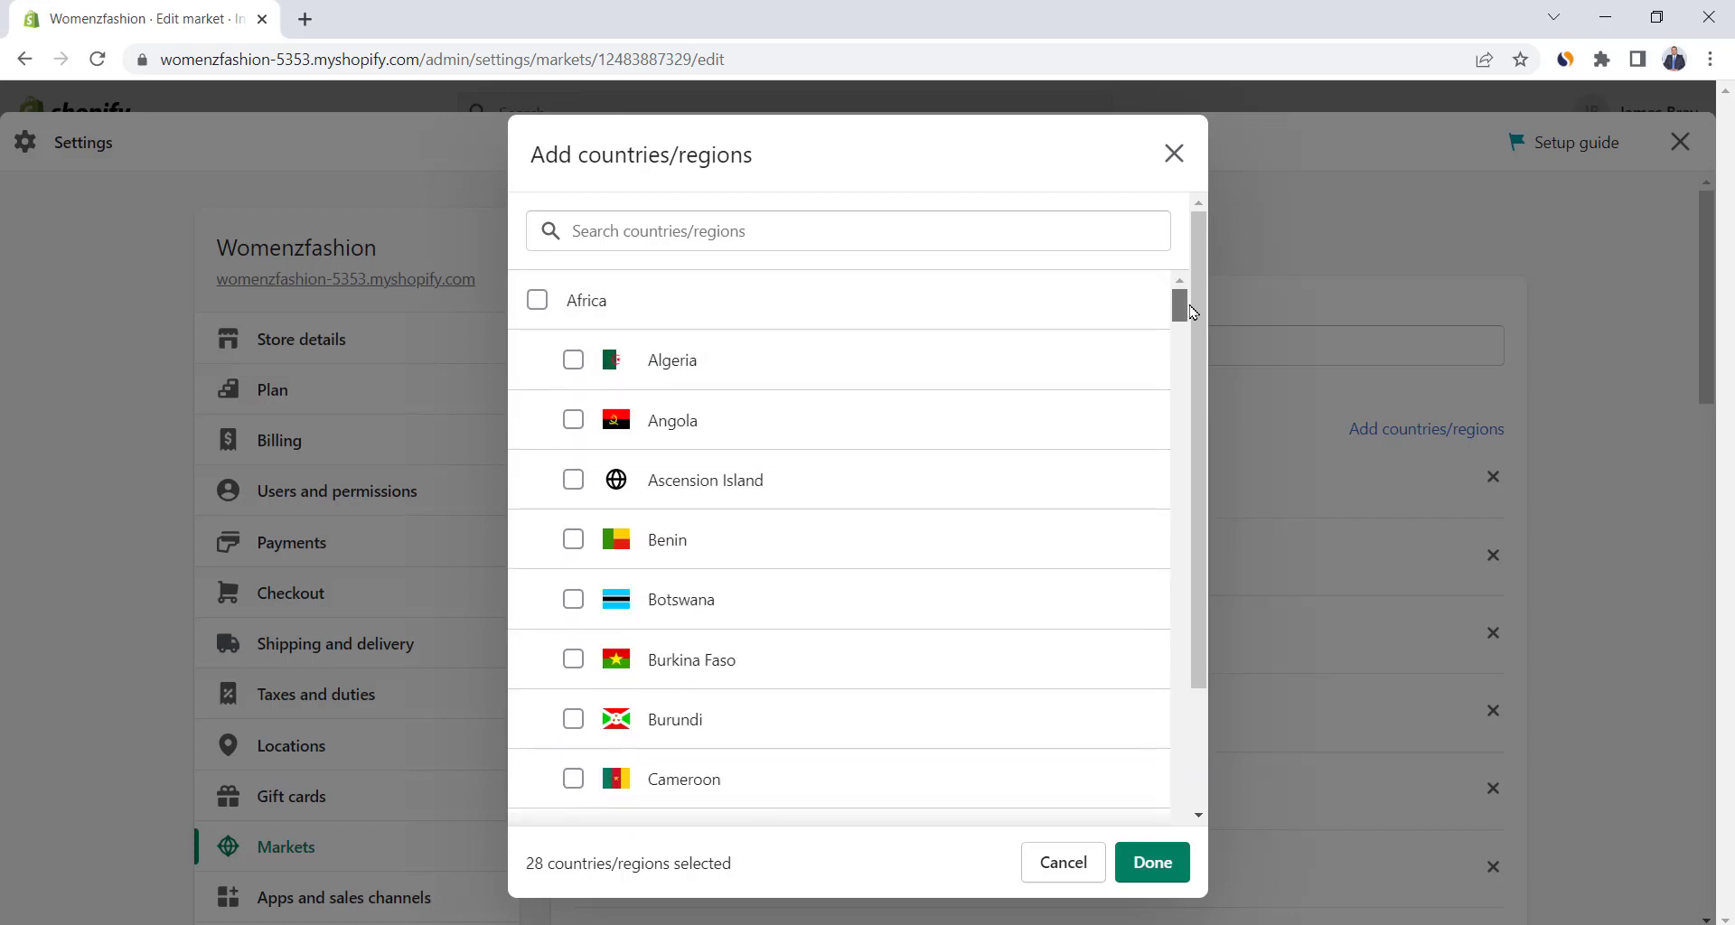
pyautogui.click(1143, 863)
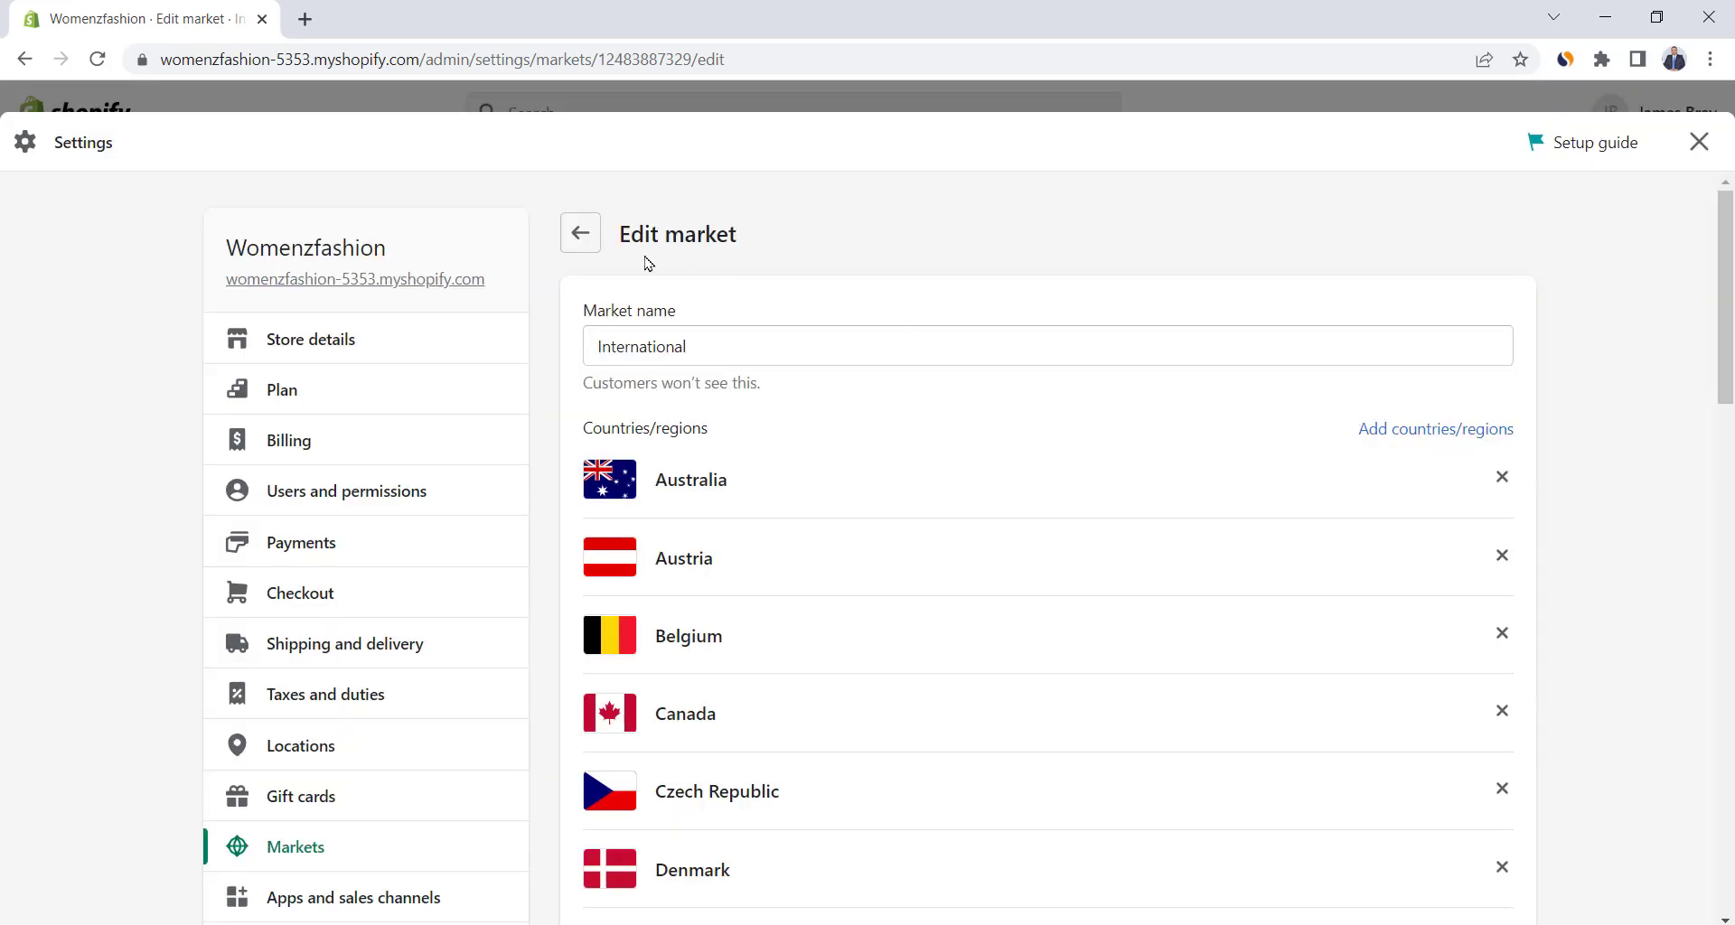
pyautogui.click(589, 237)
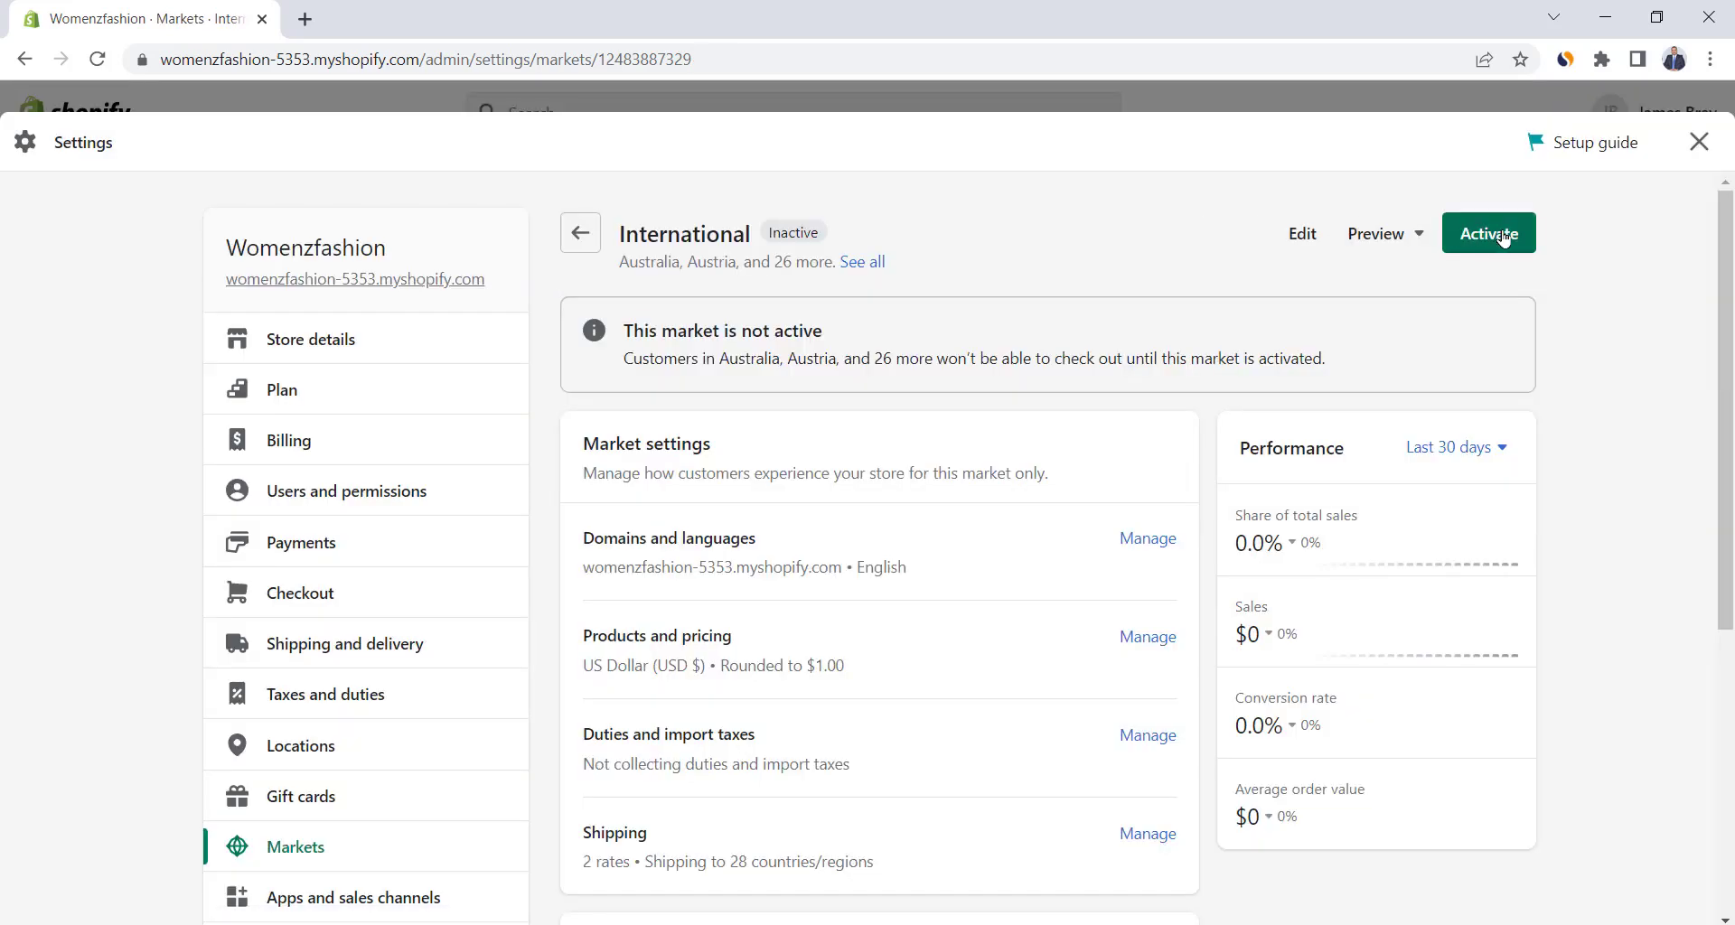
# Activate the International market and dismiss the notice about localized experiences.
pyautogui.click(1502, 240)
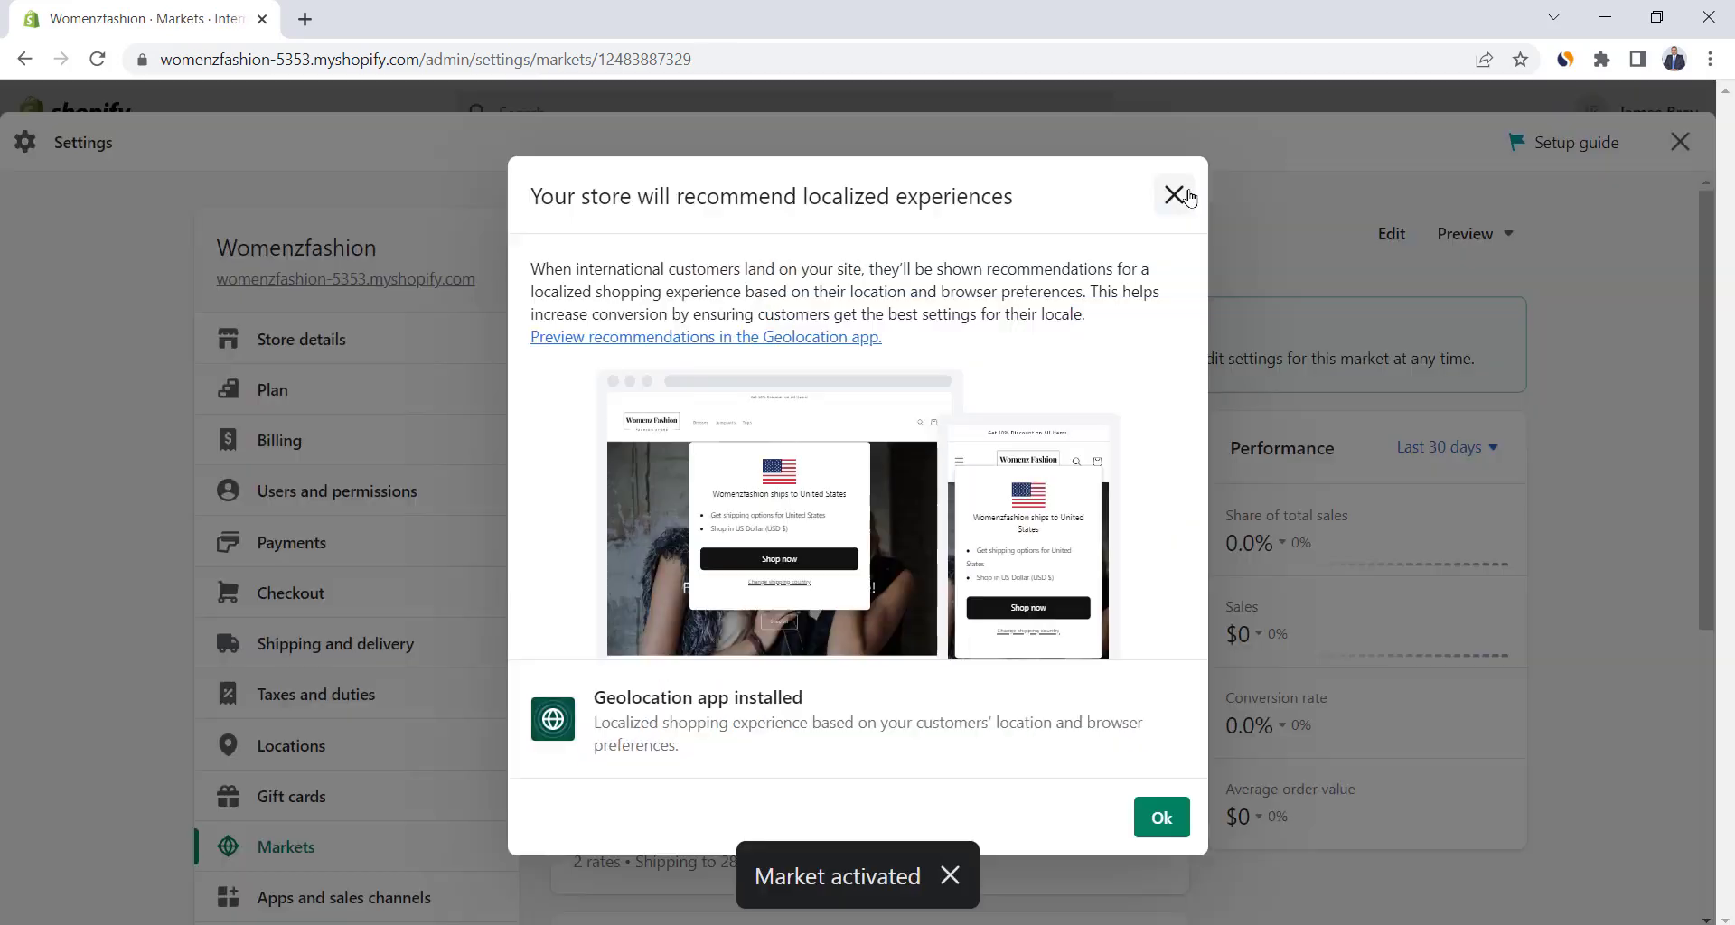
pyautogui.click(1179, 196)
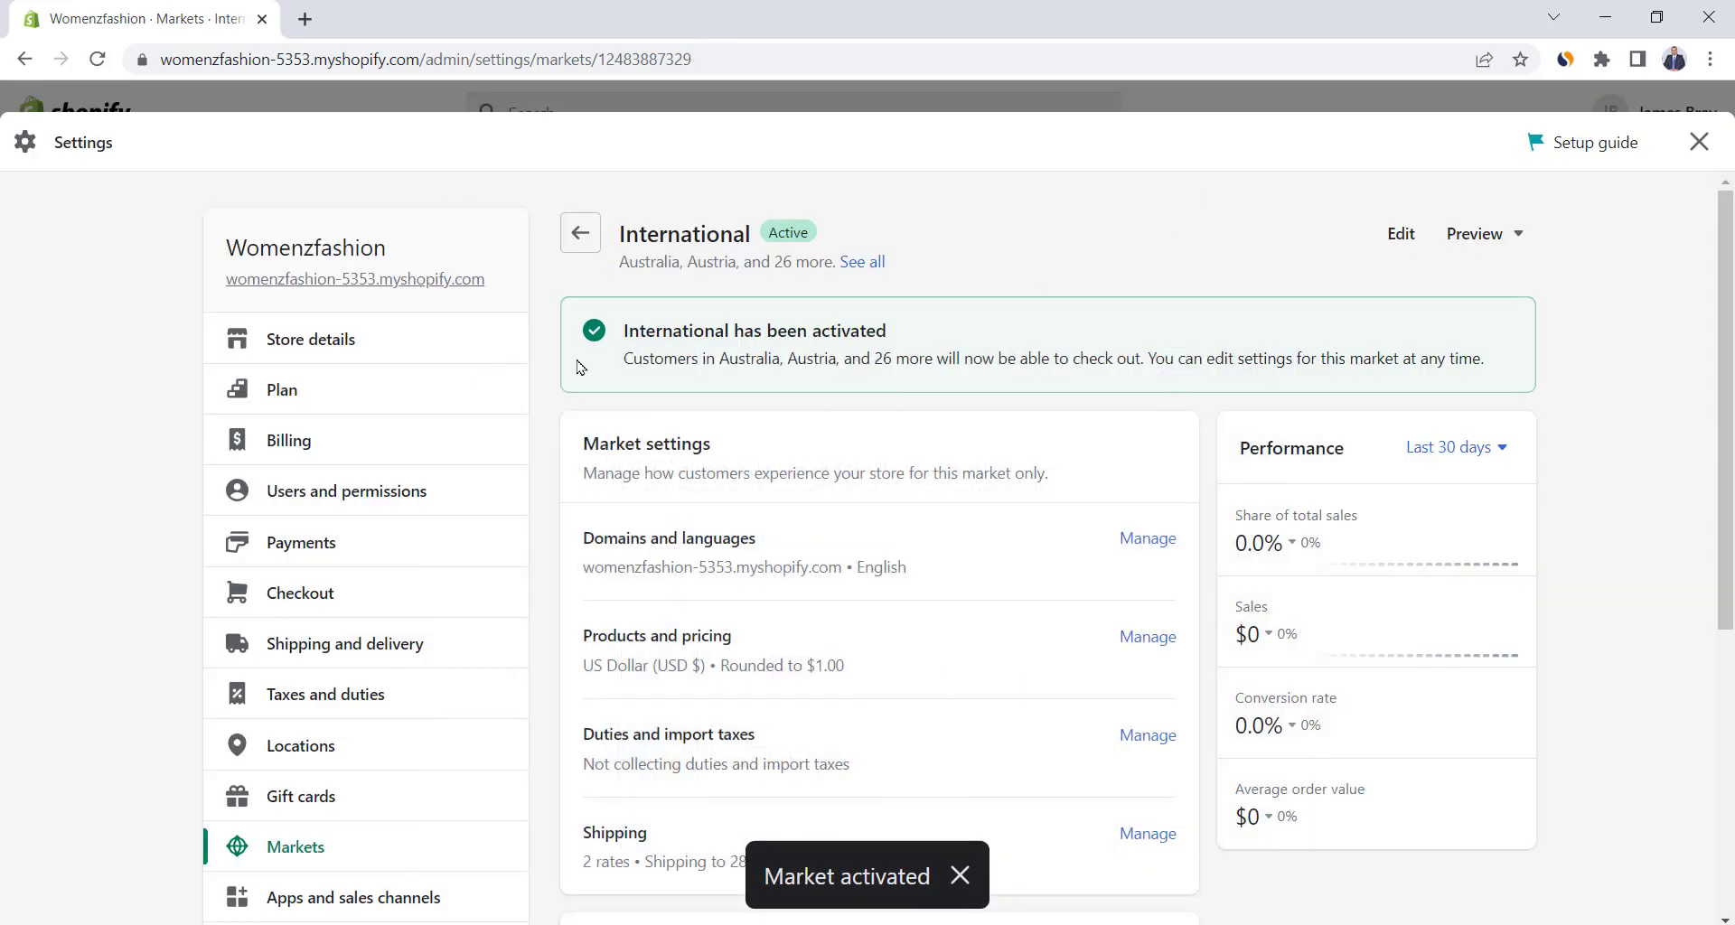
pyautogui.moveTo(623, 340); pyautogui.dragTo(902, 335)
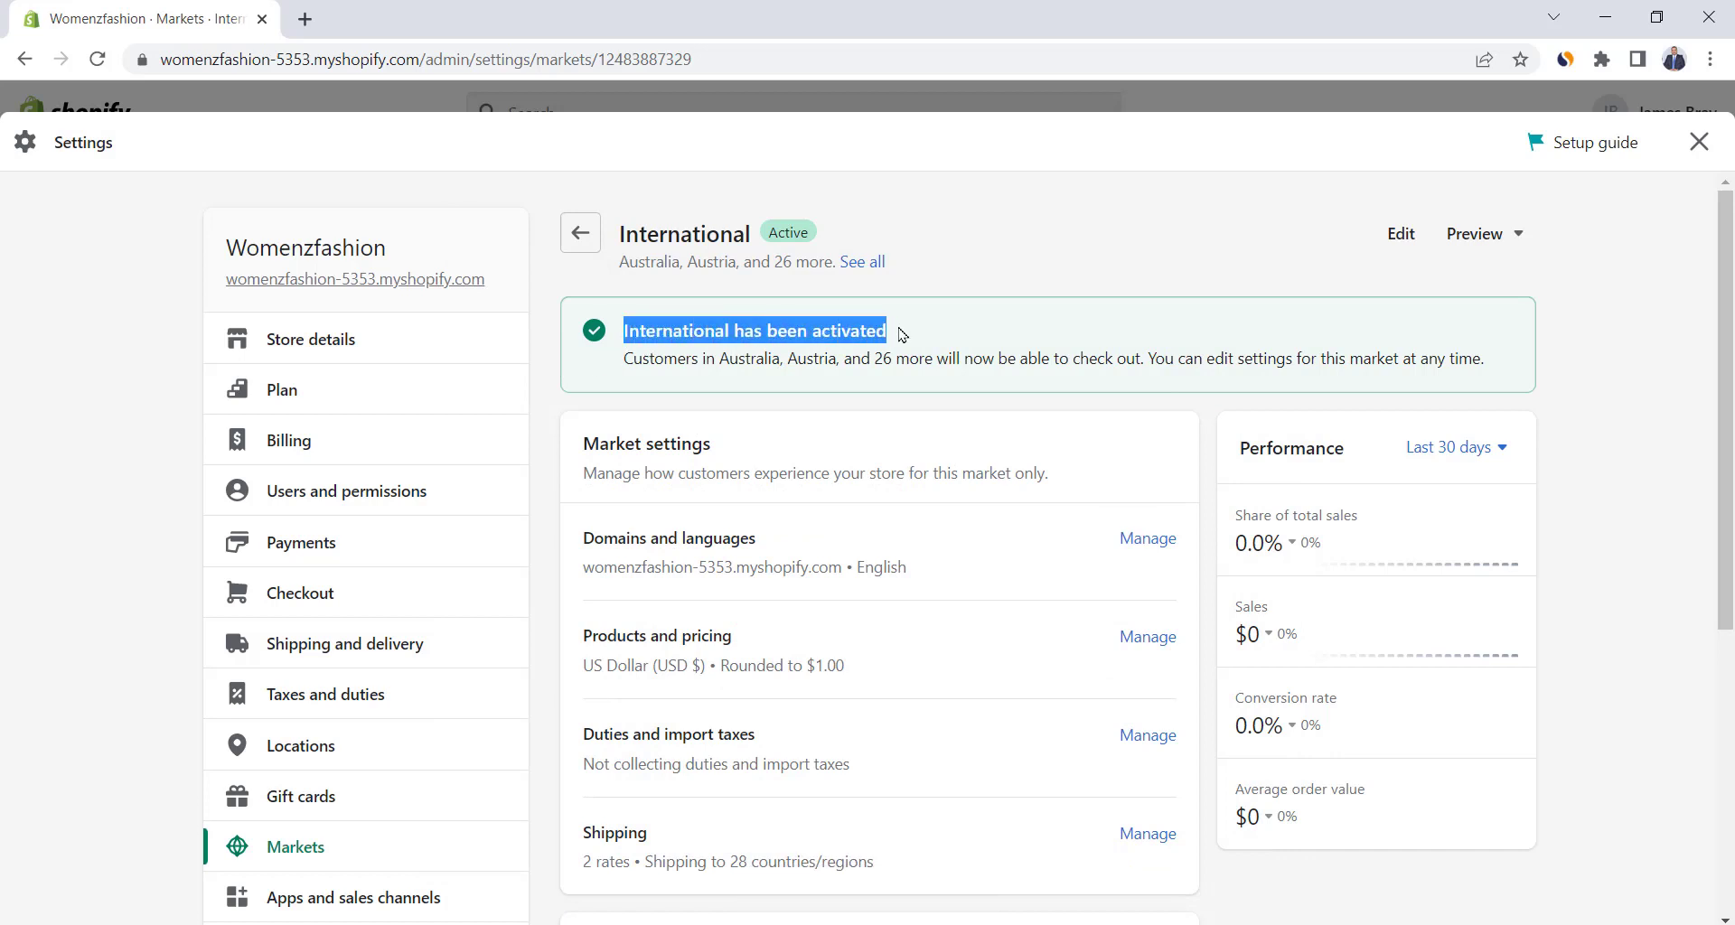
pyautogui.click(872, 143)
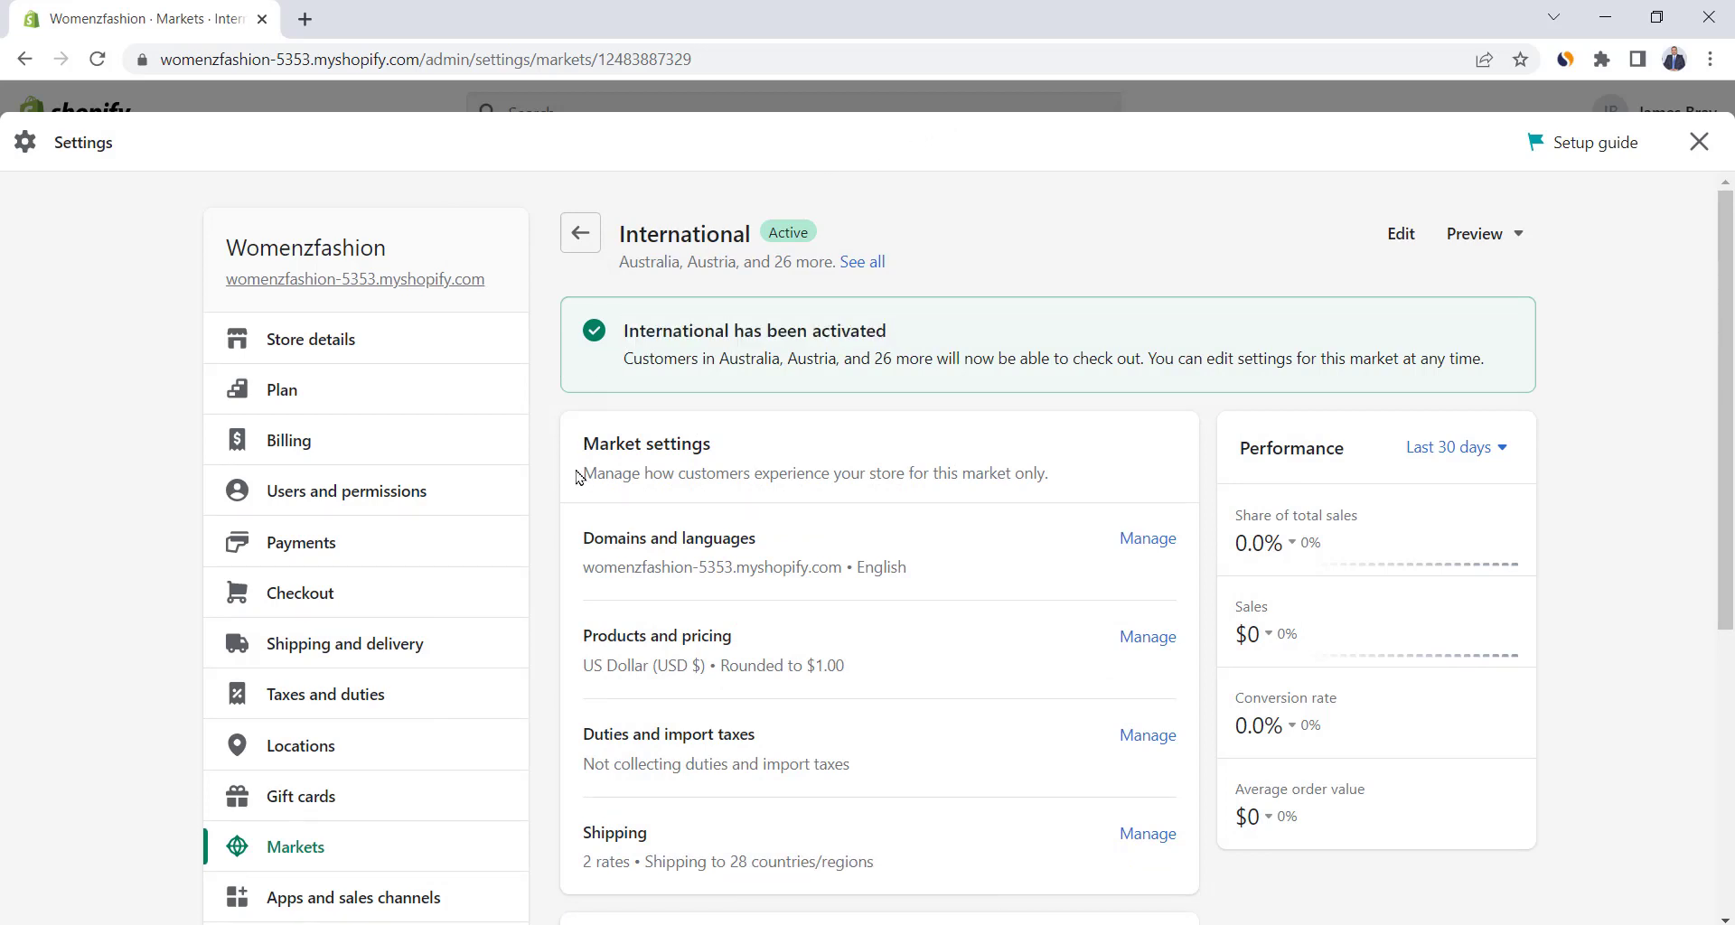
# In the checkout settings, make customer accounts optional and allow phone number or email as the customer contact method.
pyautogui.click(300, 604)
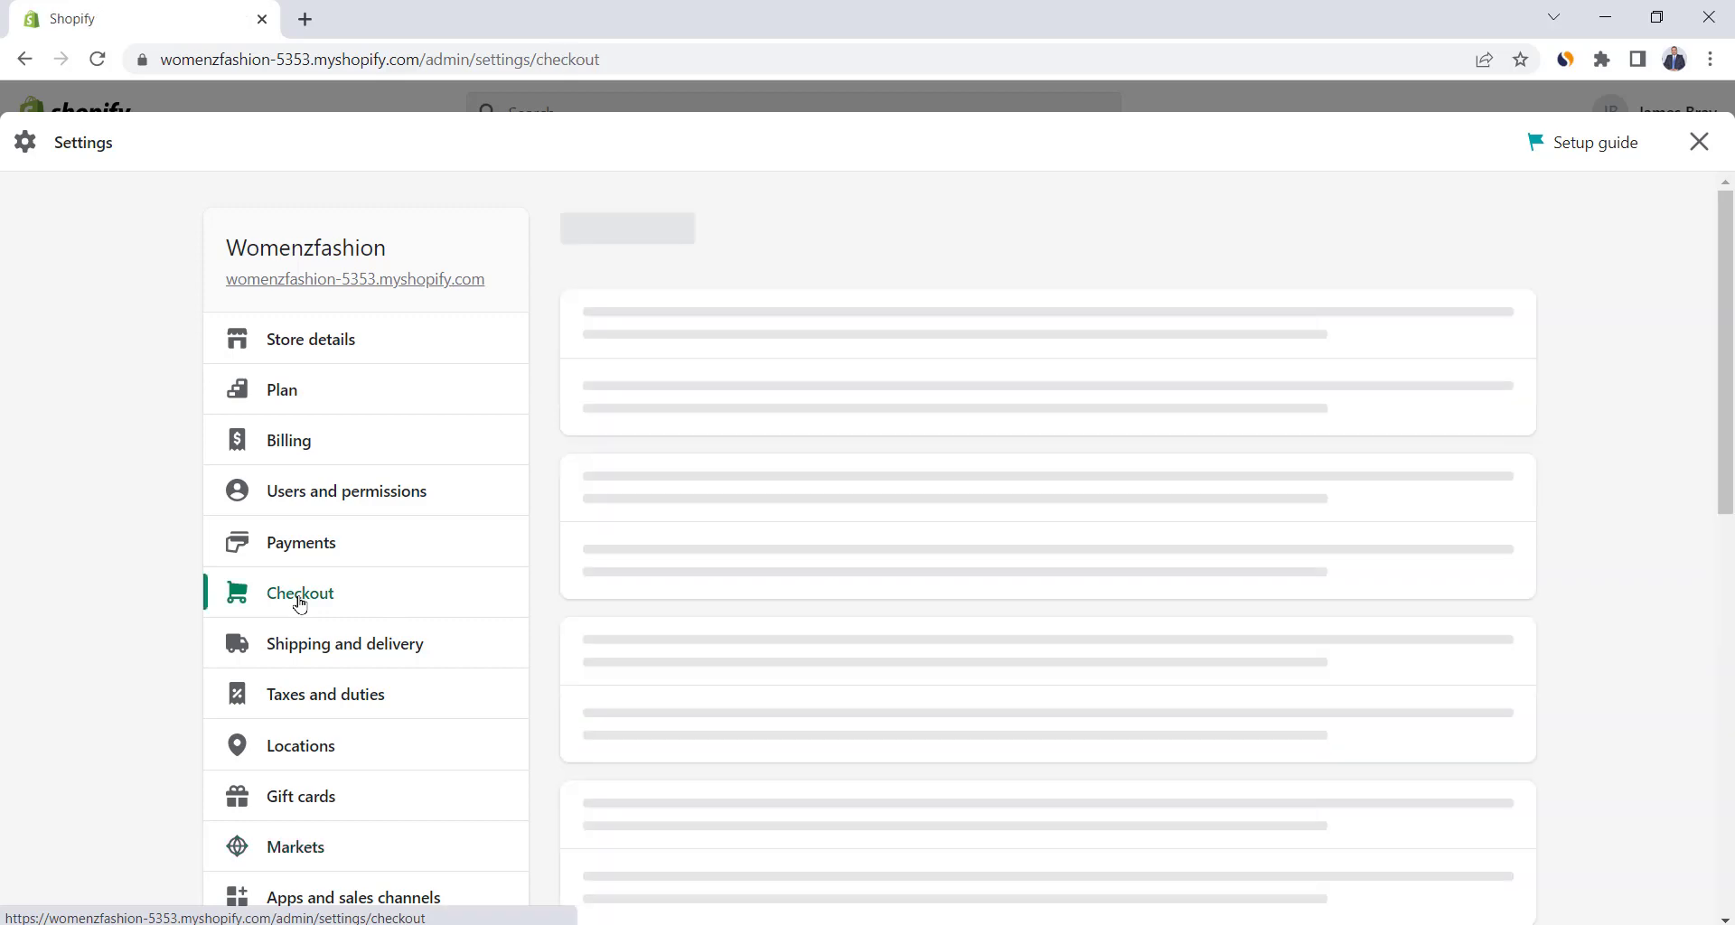
pyautogui.scroll(-1, 668, 493)
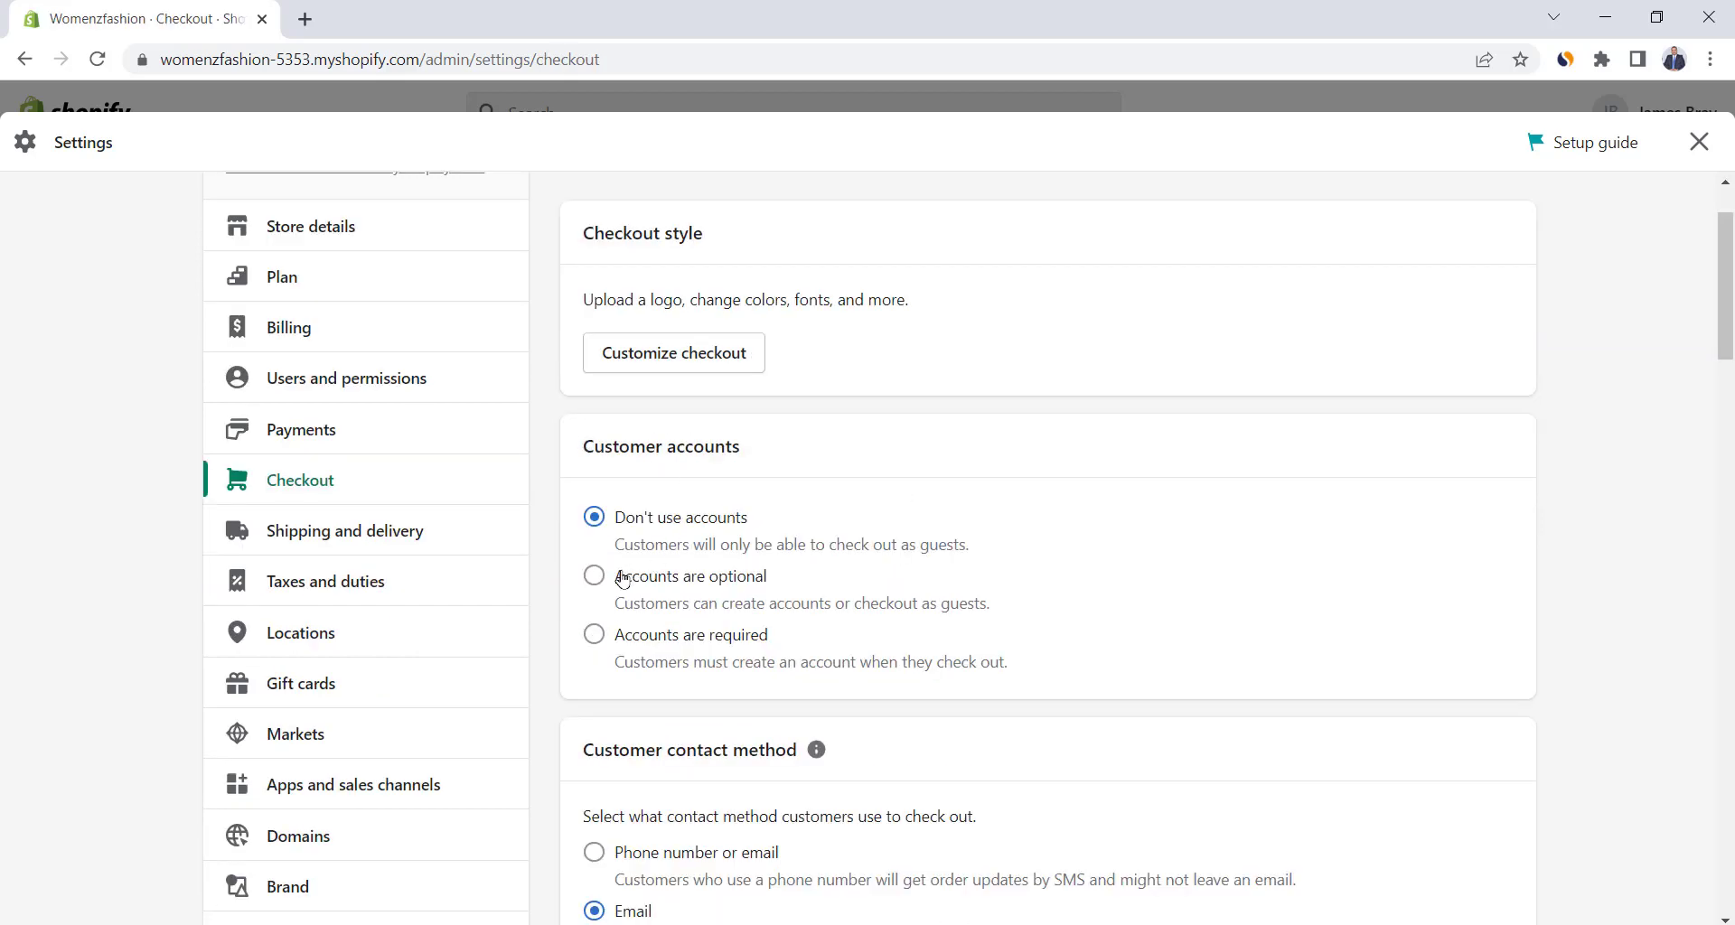
pyautogui.click(594, 578)
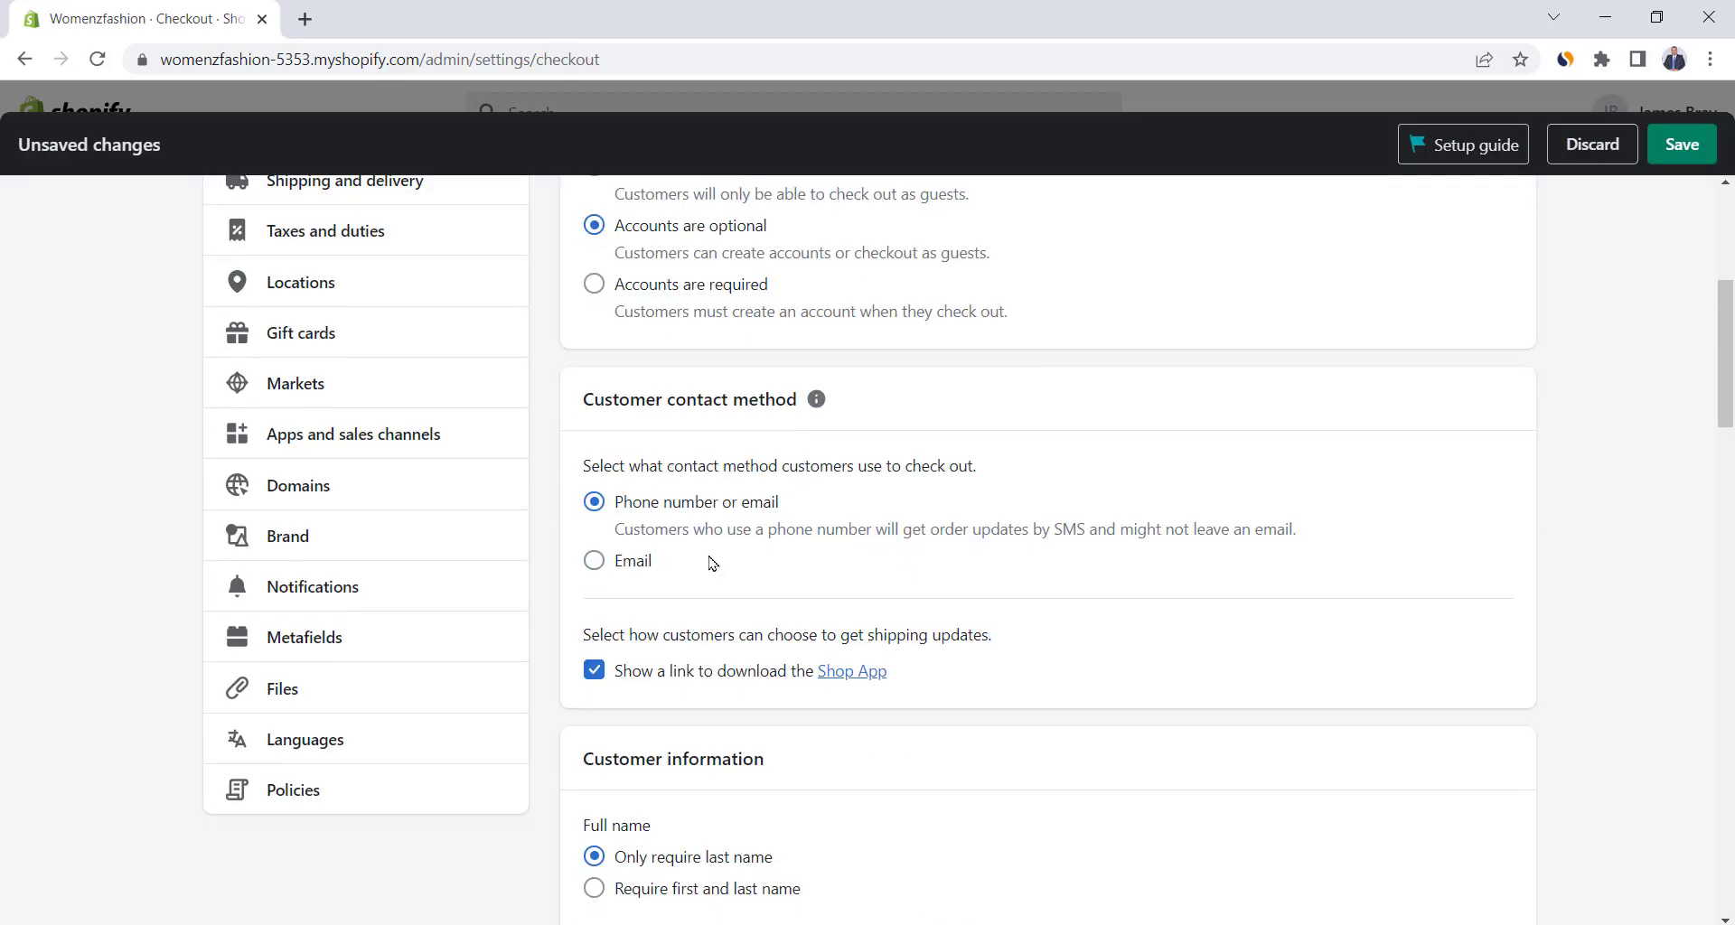
pyautogui.scroll(-3, 712, 564)
# Require first and last name and make the shipping address phone number required in the checkout's customer information.
pyautogui.scroll(-1, 712, 564)
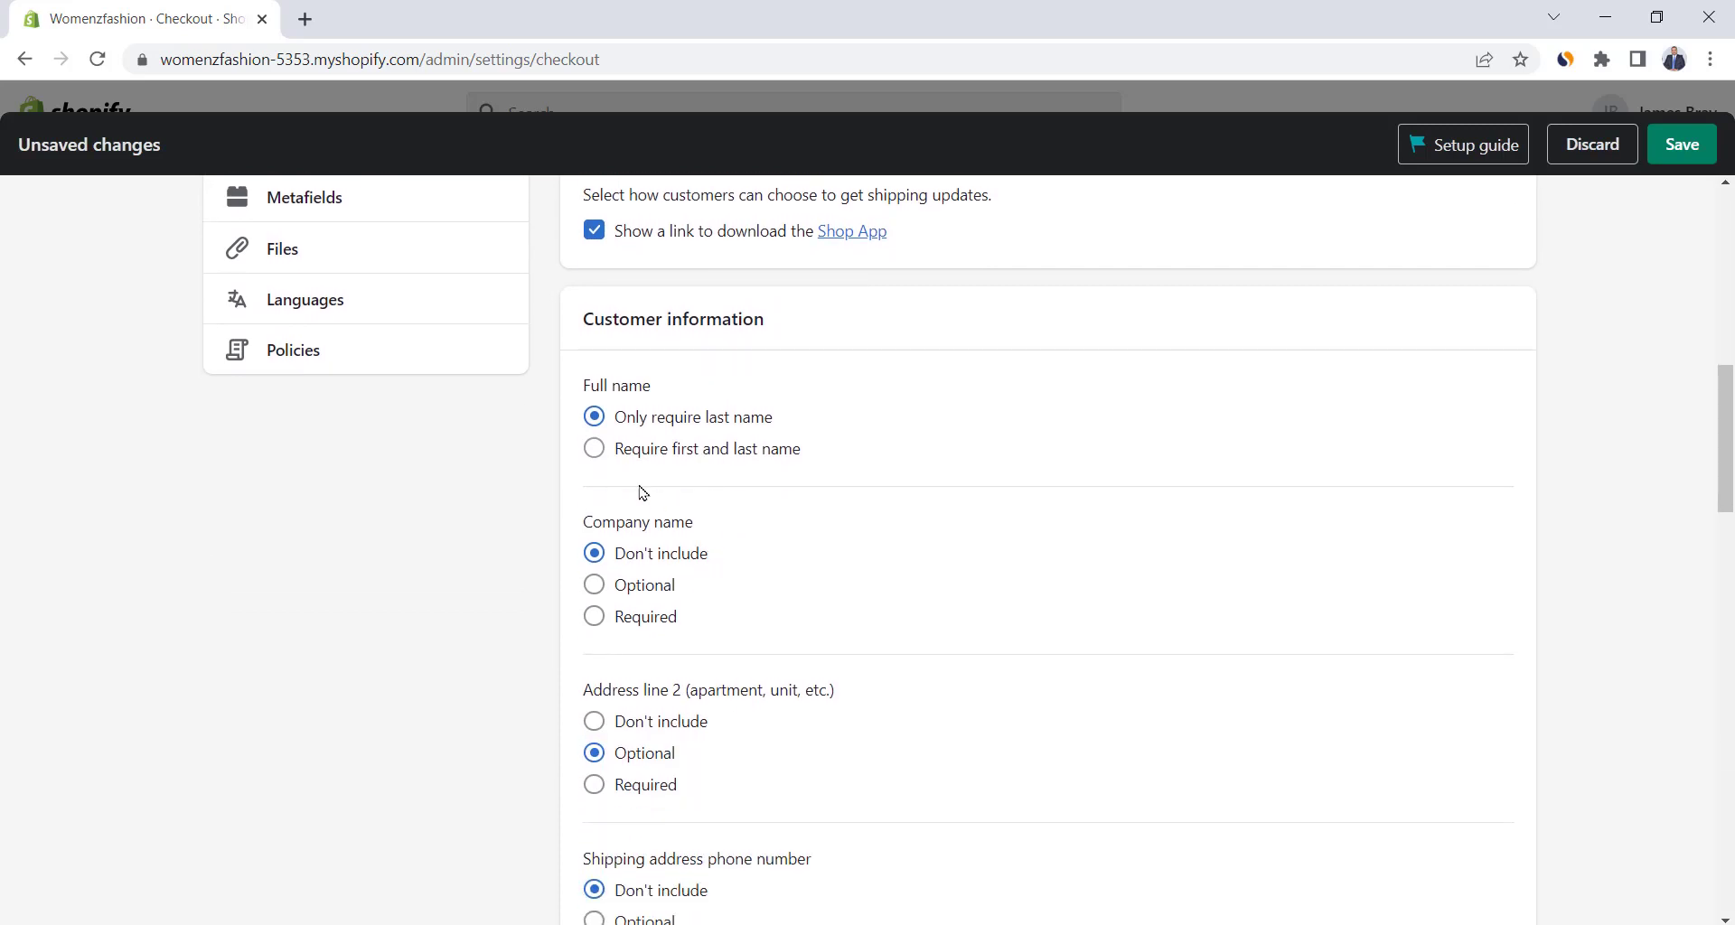
pyautogui.click(596, 450)
pyautogui.scroll(-2, 786, 524)
pyautogui.scroll(-1, 786, 520)
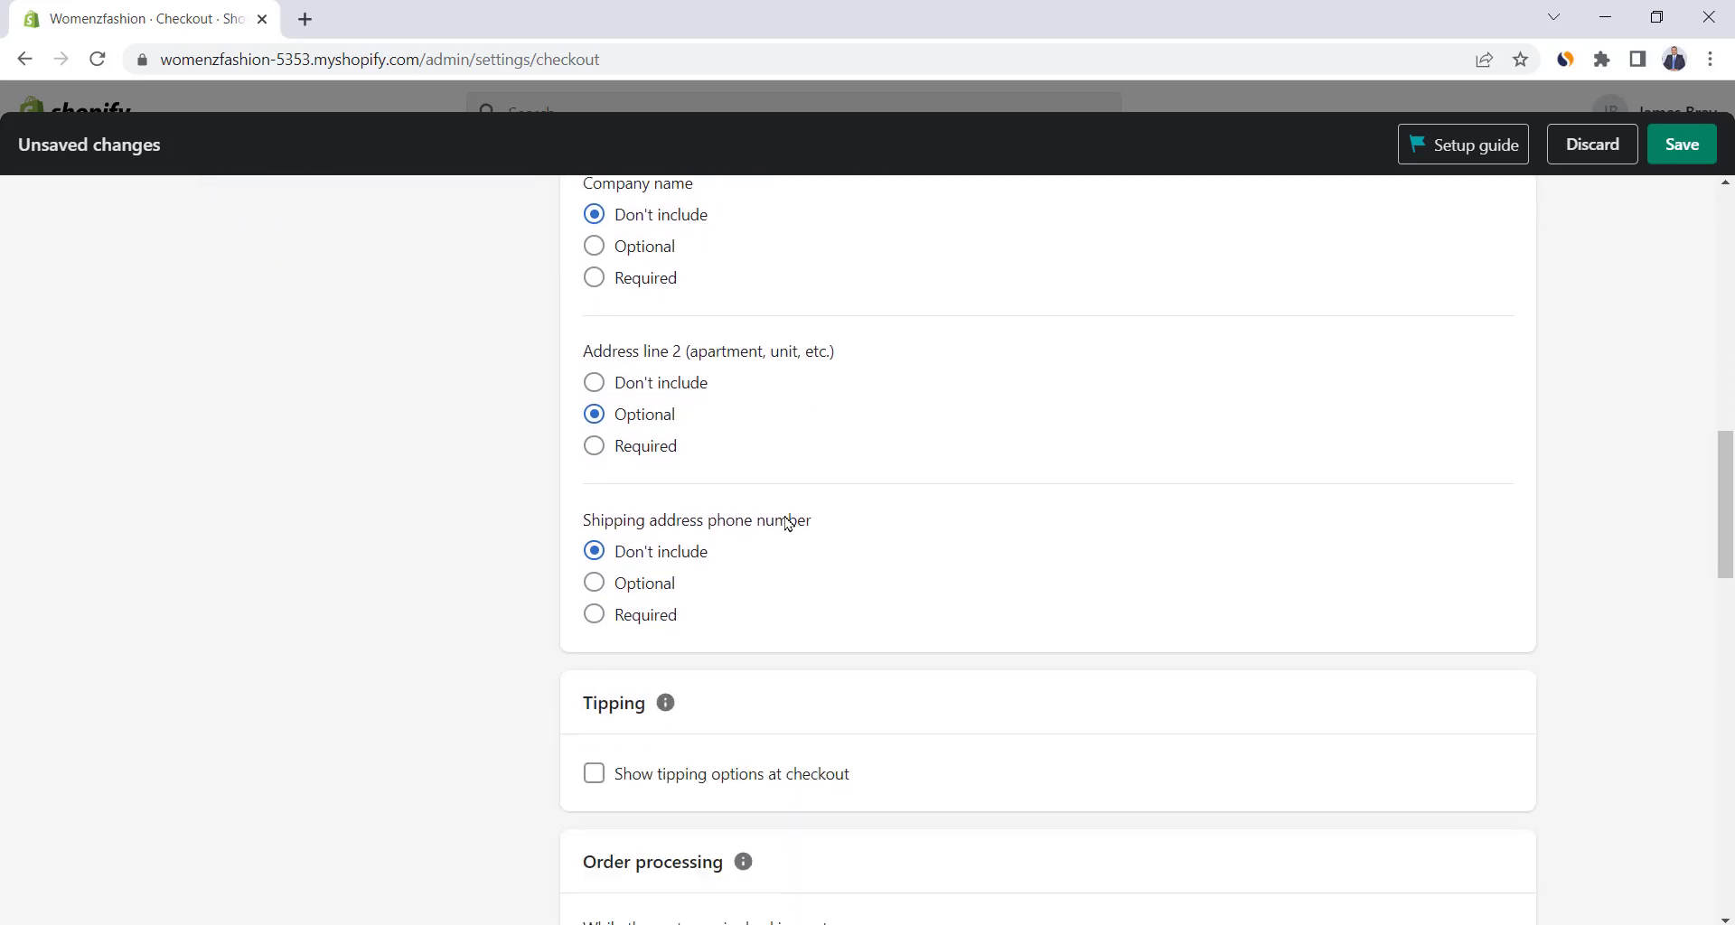
pyautogui.click(595, 616)
pyautogui.moveTo(585, 520); pyautogui.dragTo(856, 520)
pyautogui.click(839, 531)
# Review the remaining tipping, order processing and marketing options, and save the checkout settings.
pyautogui.scroll(-4, 781, 581)
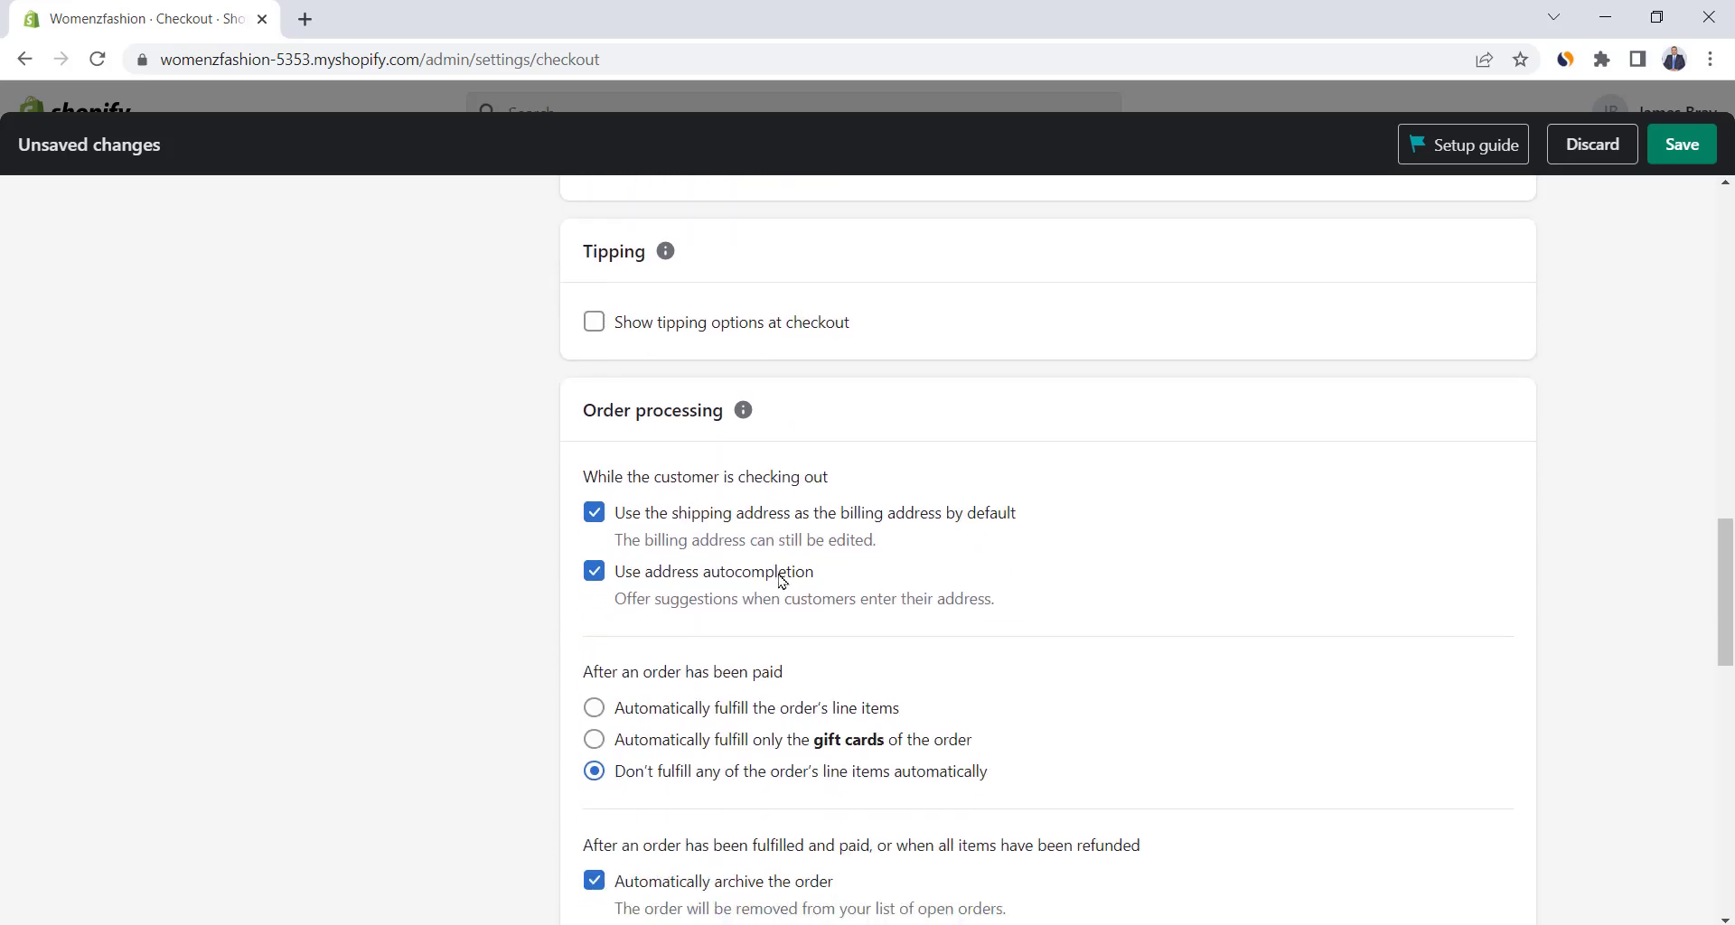
pyautogui.scroll(-6, 782, 581)
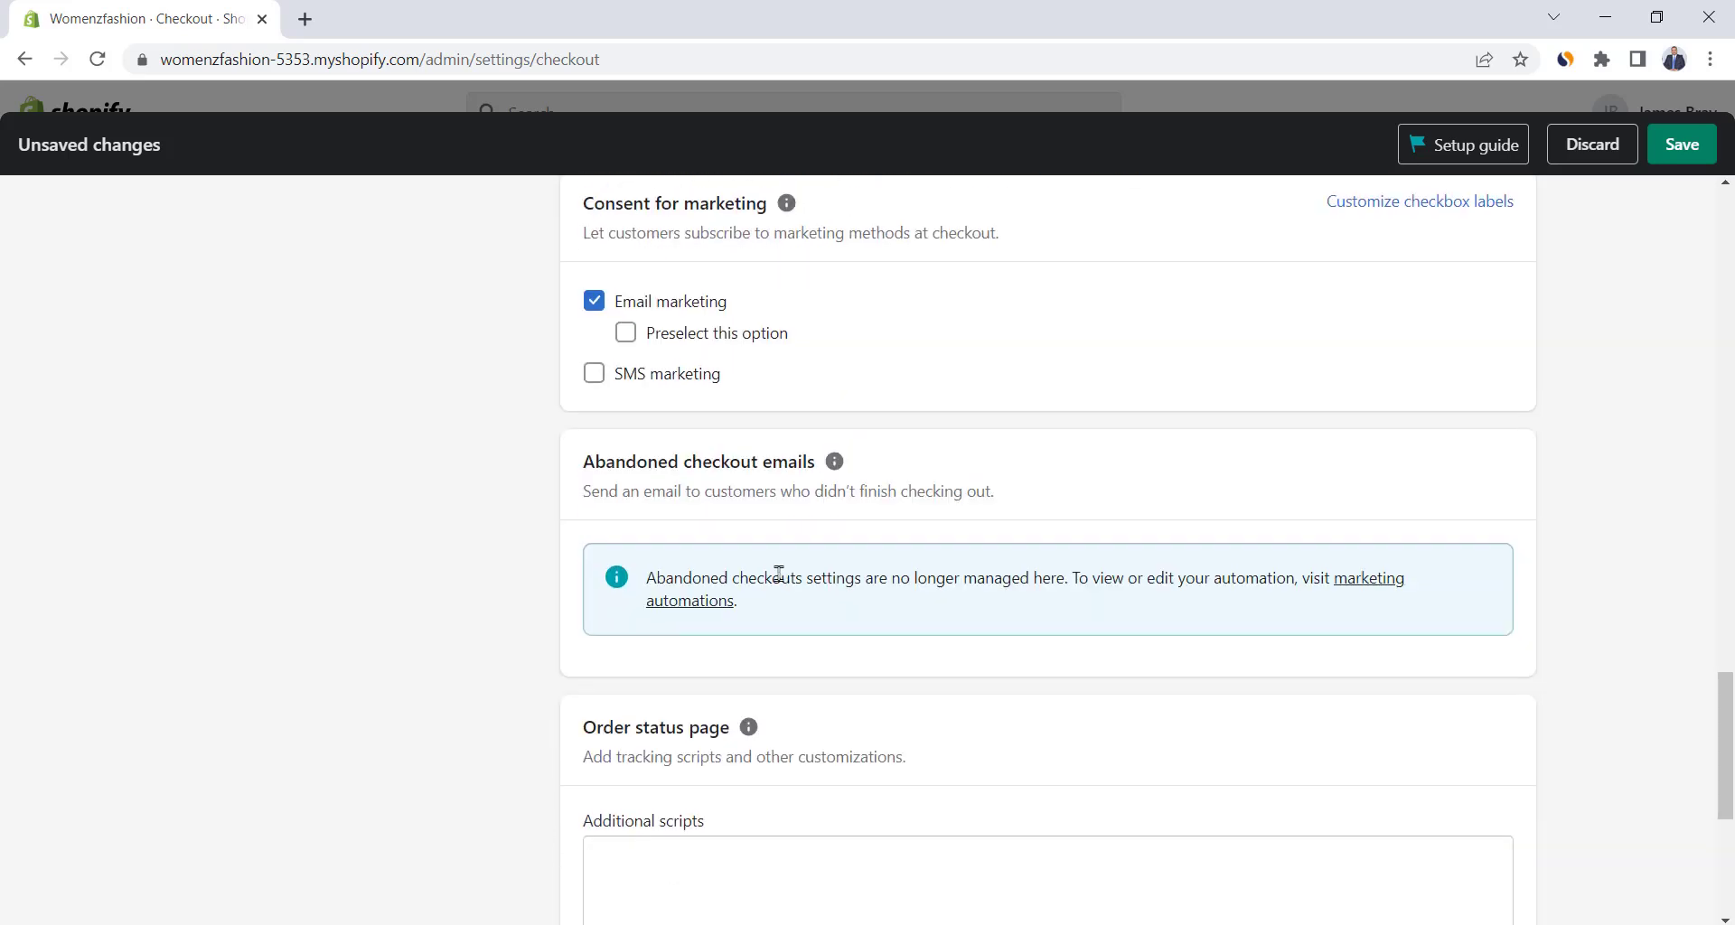
pyautogui.scroll(-1, 779, 578)
pyautogui.scroll(-4, 779, 578)
pyautogui.click(1500, 784)
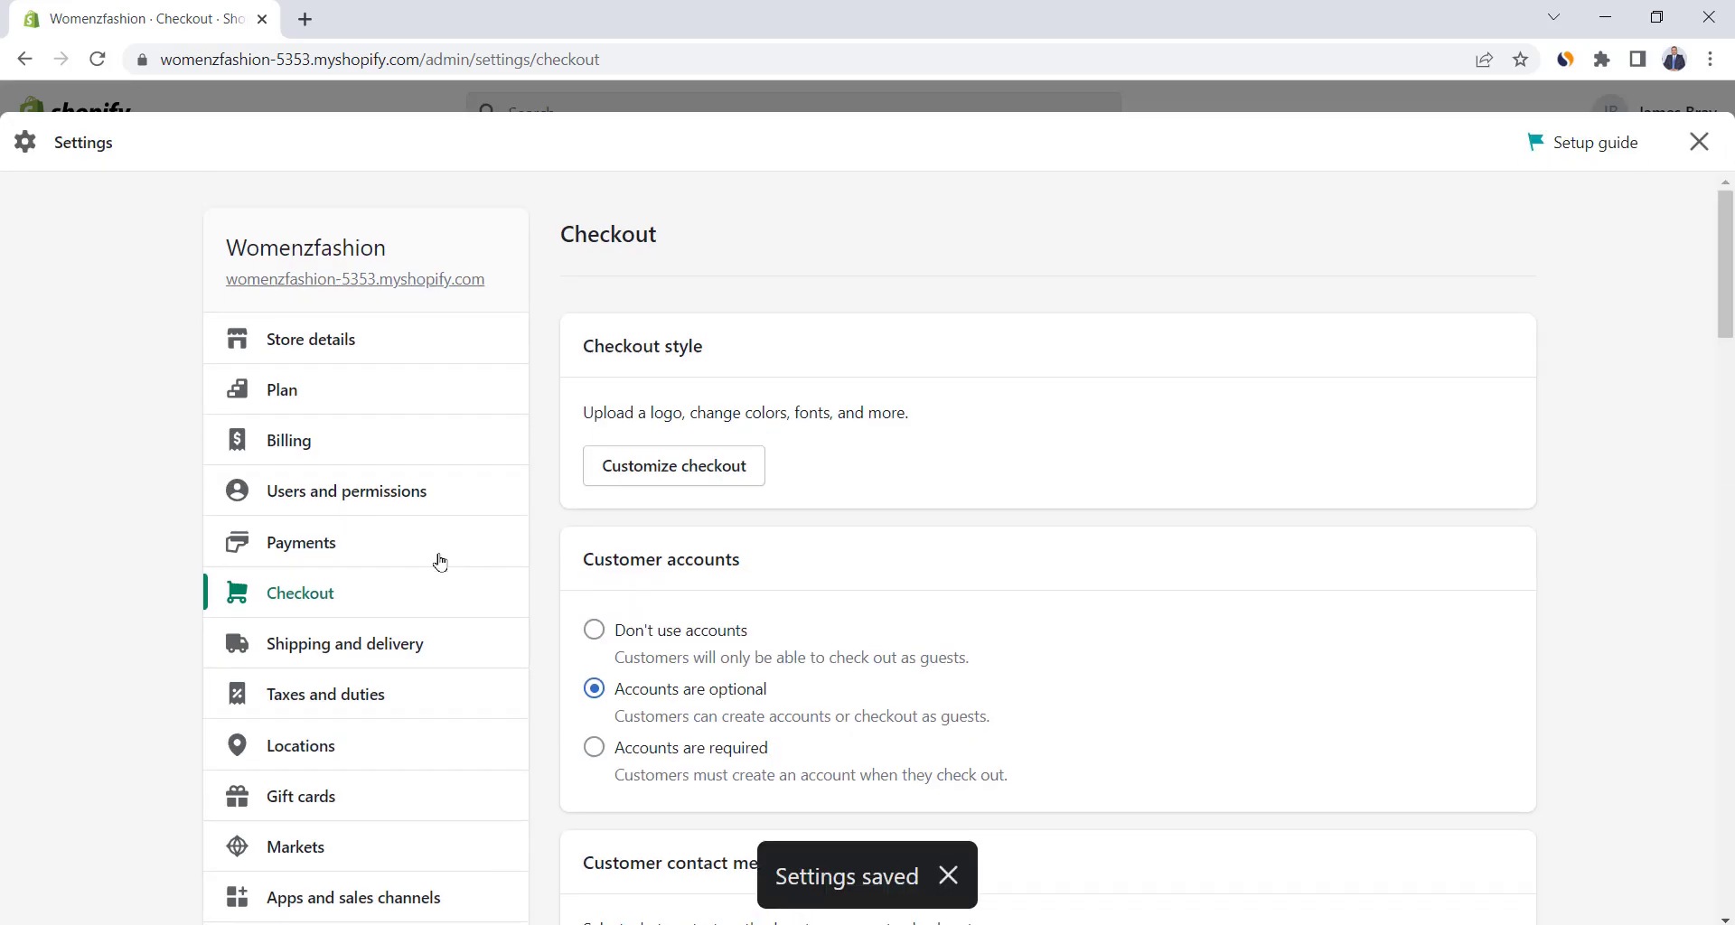
# Open the payment settings and review the available payment methods and the PayPal Express Checkout account details.
pyautogui.click(292, 562)
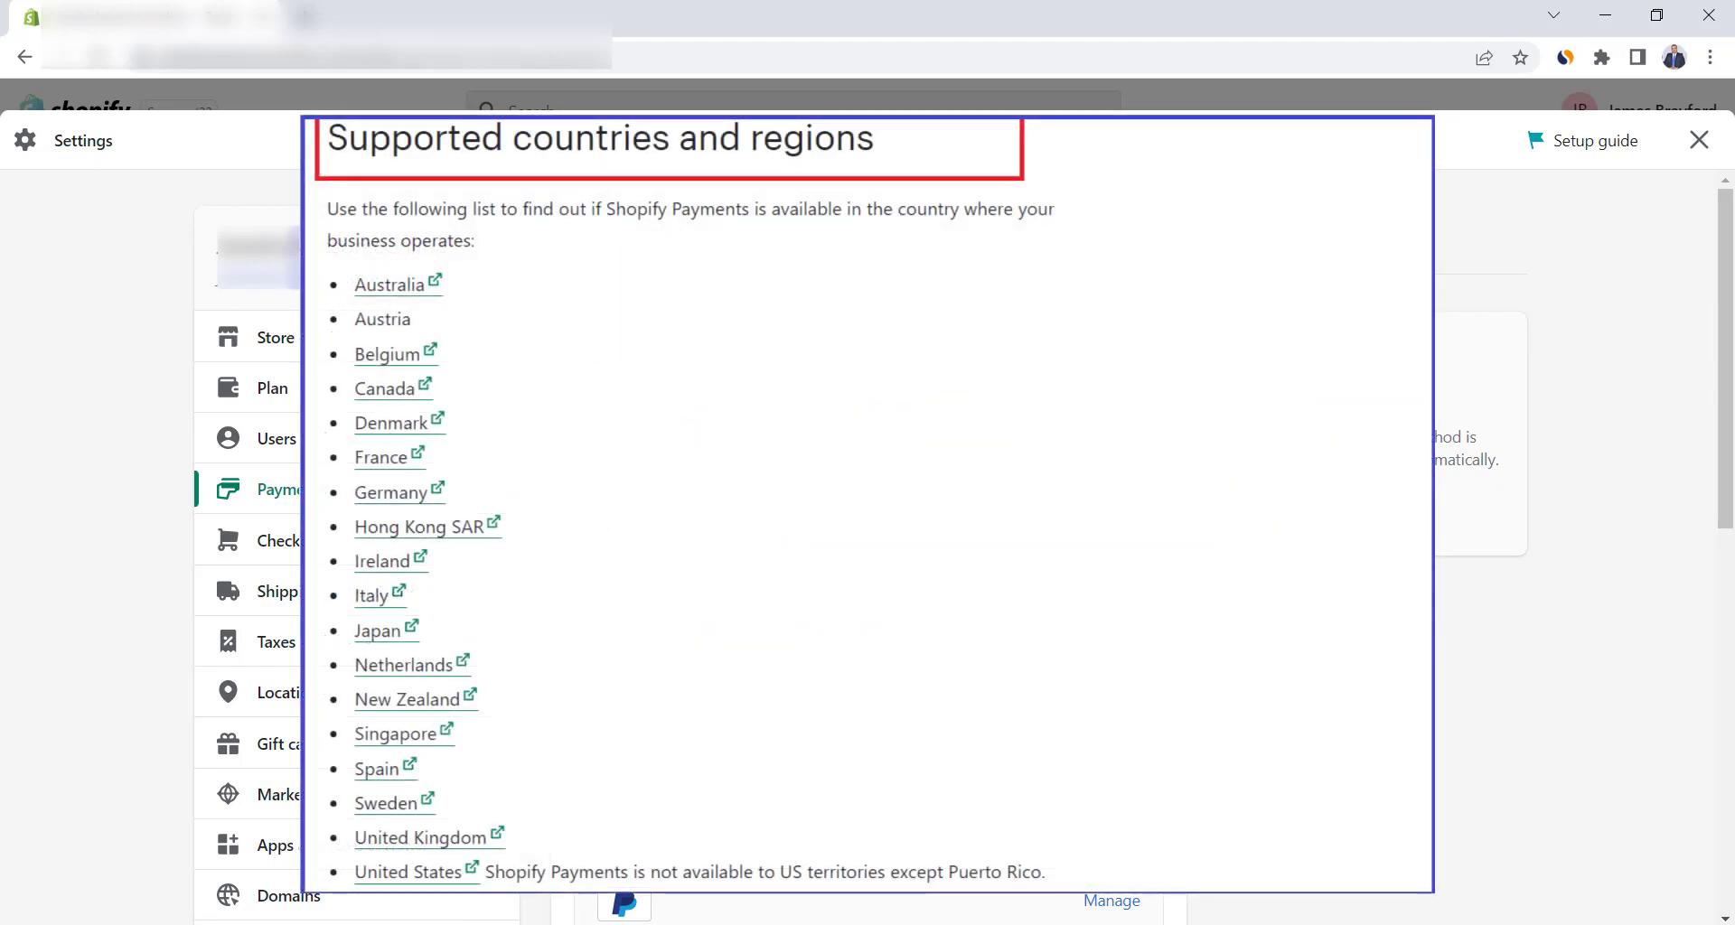
pyautogui.scroll(-3, 901, 678)
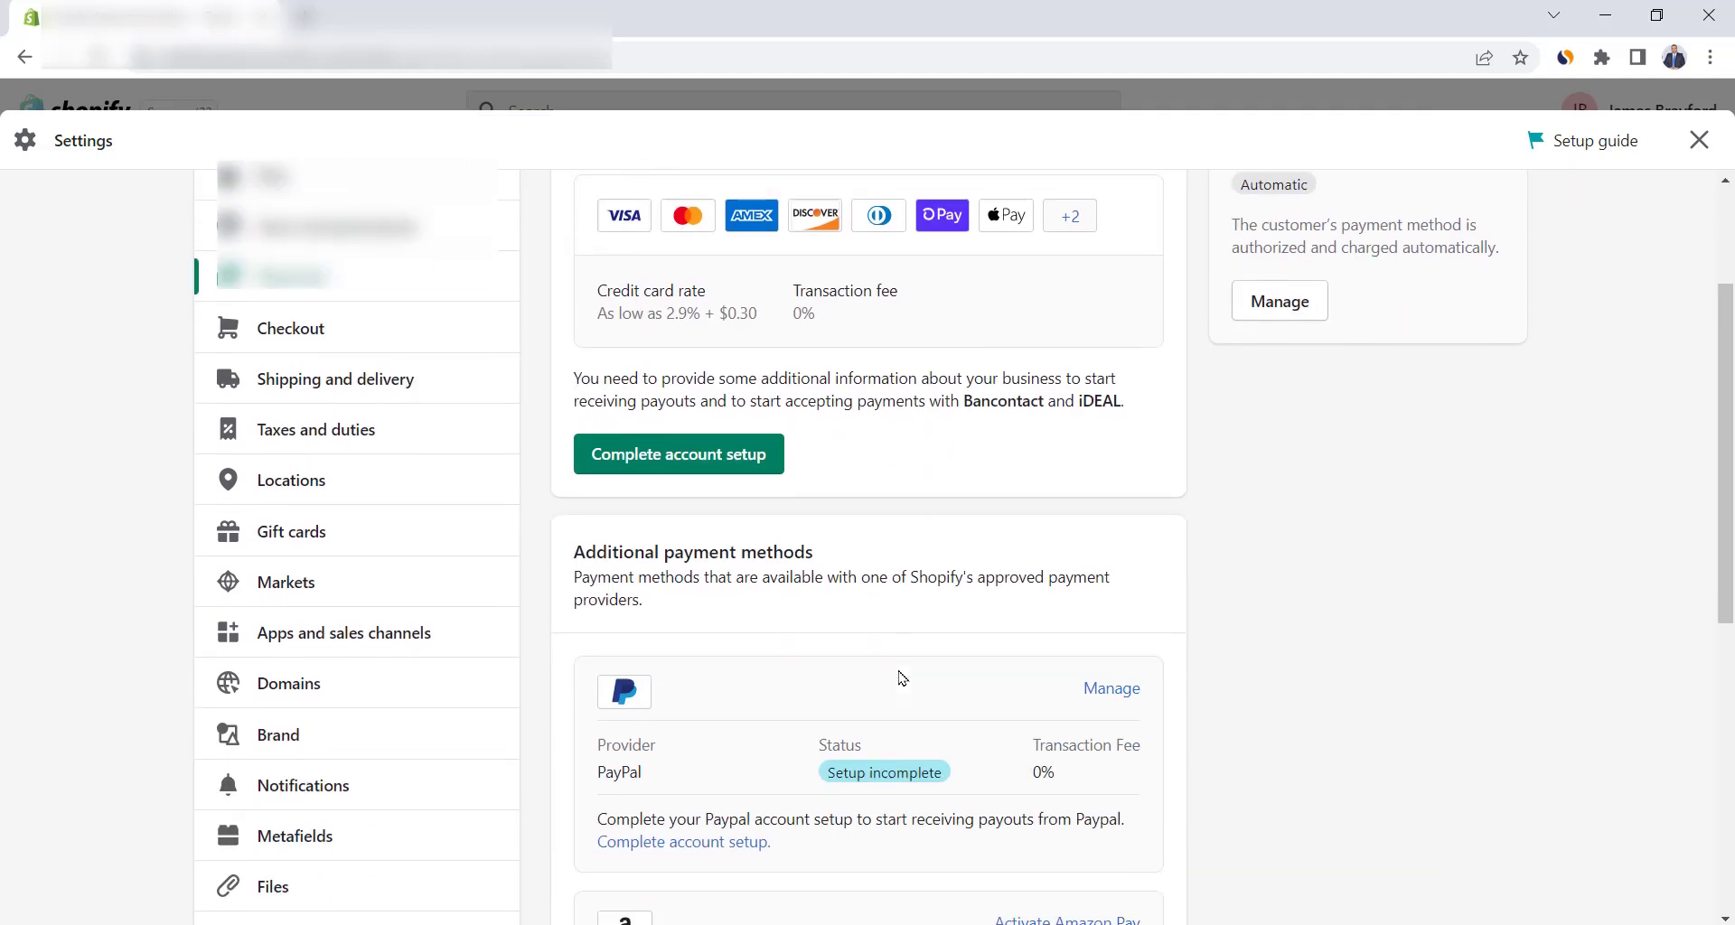
pyautogui.scroll(-1, 901, 677)
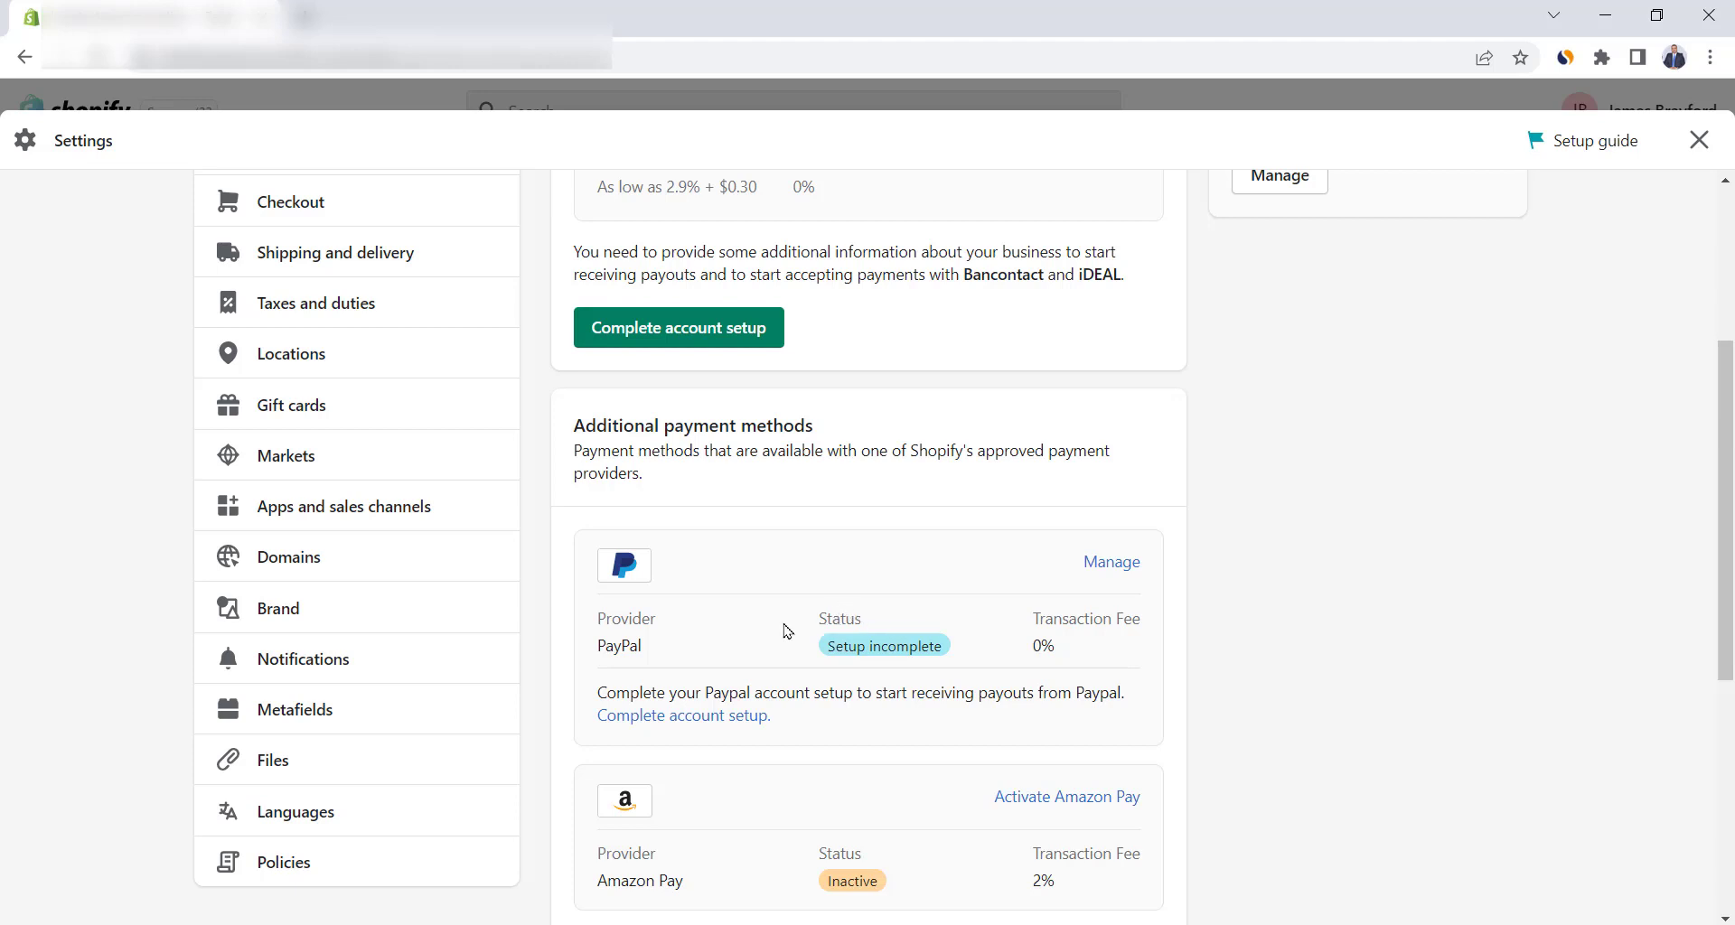
pyautogui.click(1101, 570)
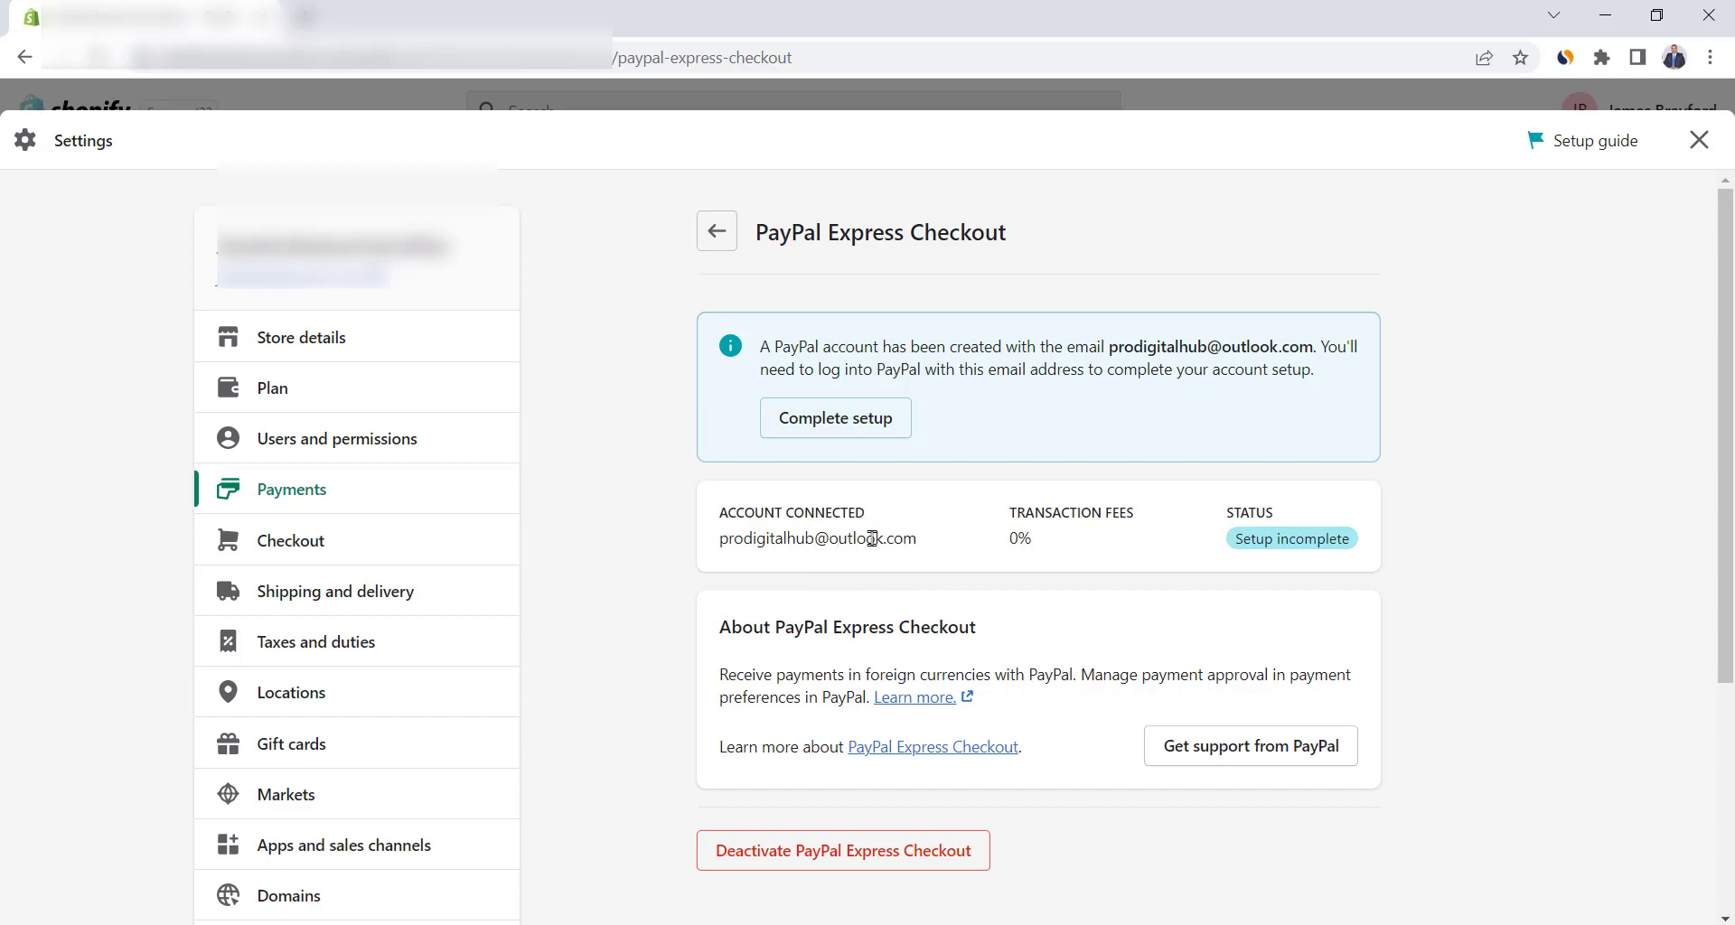
pyautogui.hotkey('alt', 'Left')
pyautogui.scroll(-5, 786, 528)
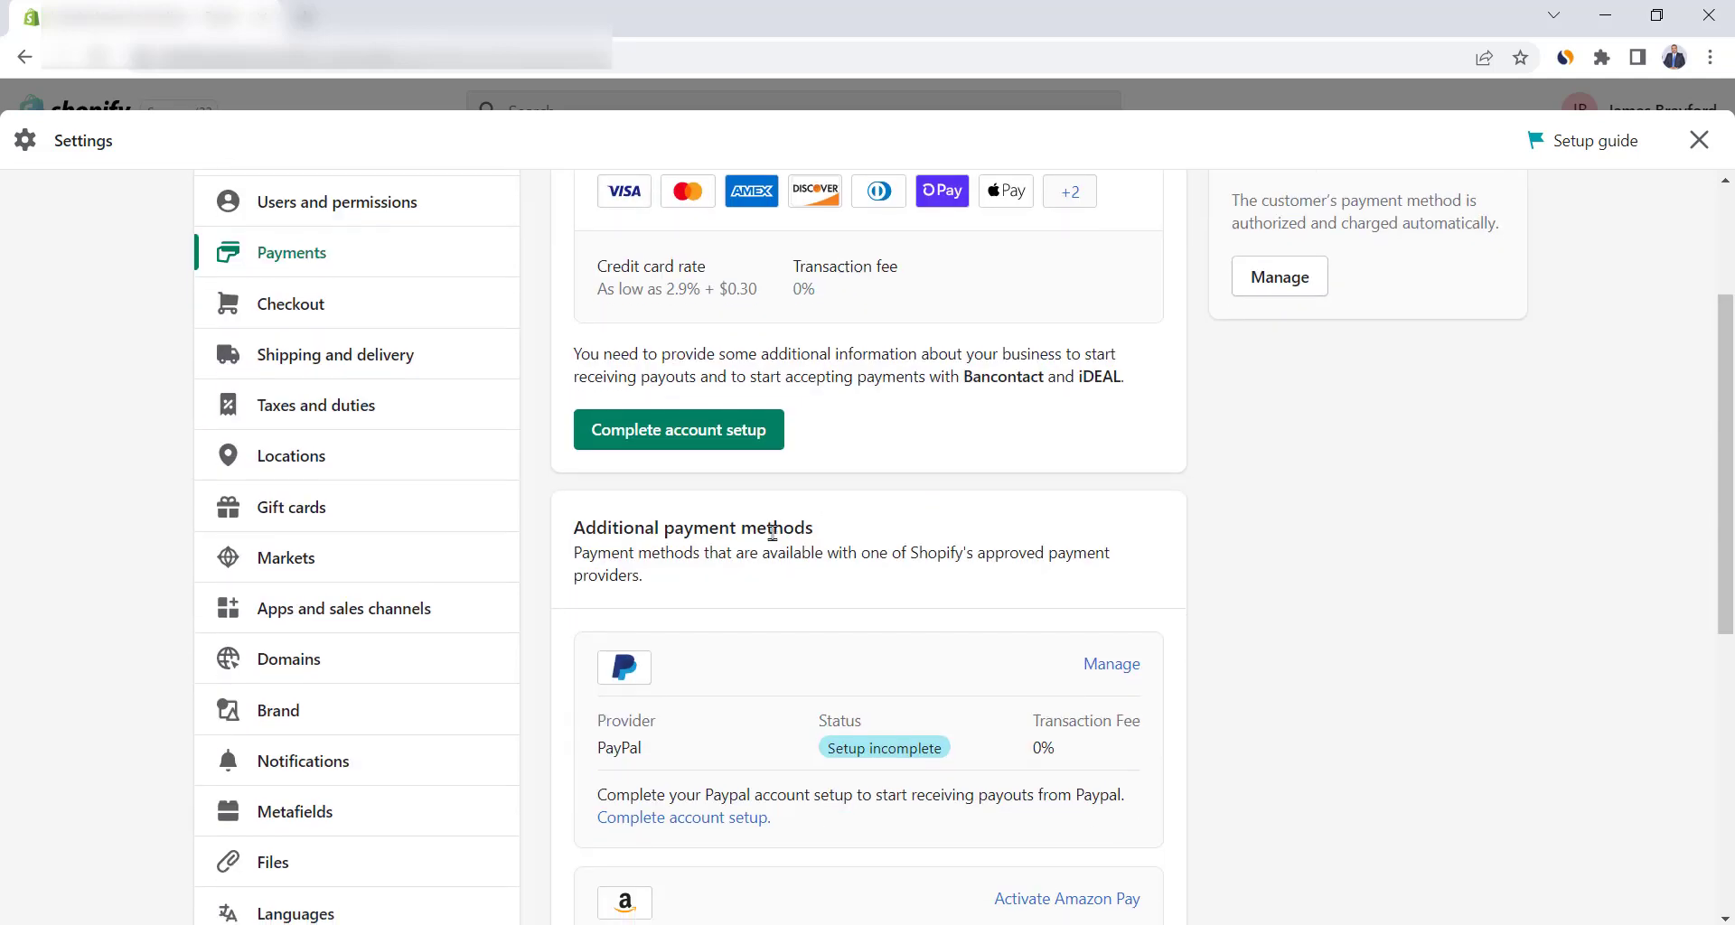
# Look up additional payment methods by Visa and review the list of providers that offer it.
pyautogui.scroll(-2, 773, 533)
pyautogui.click(659, 515)
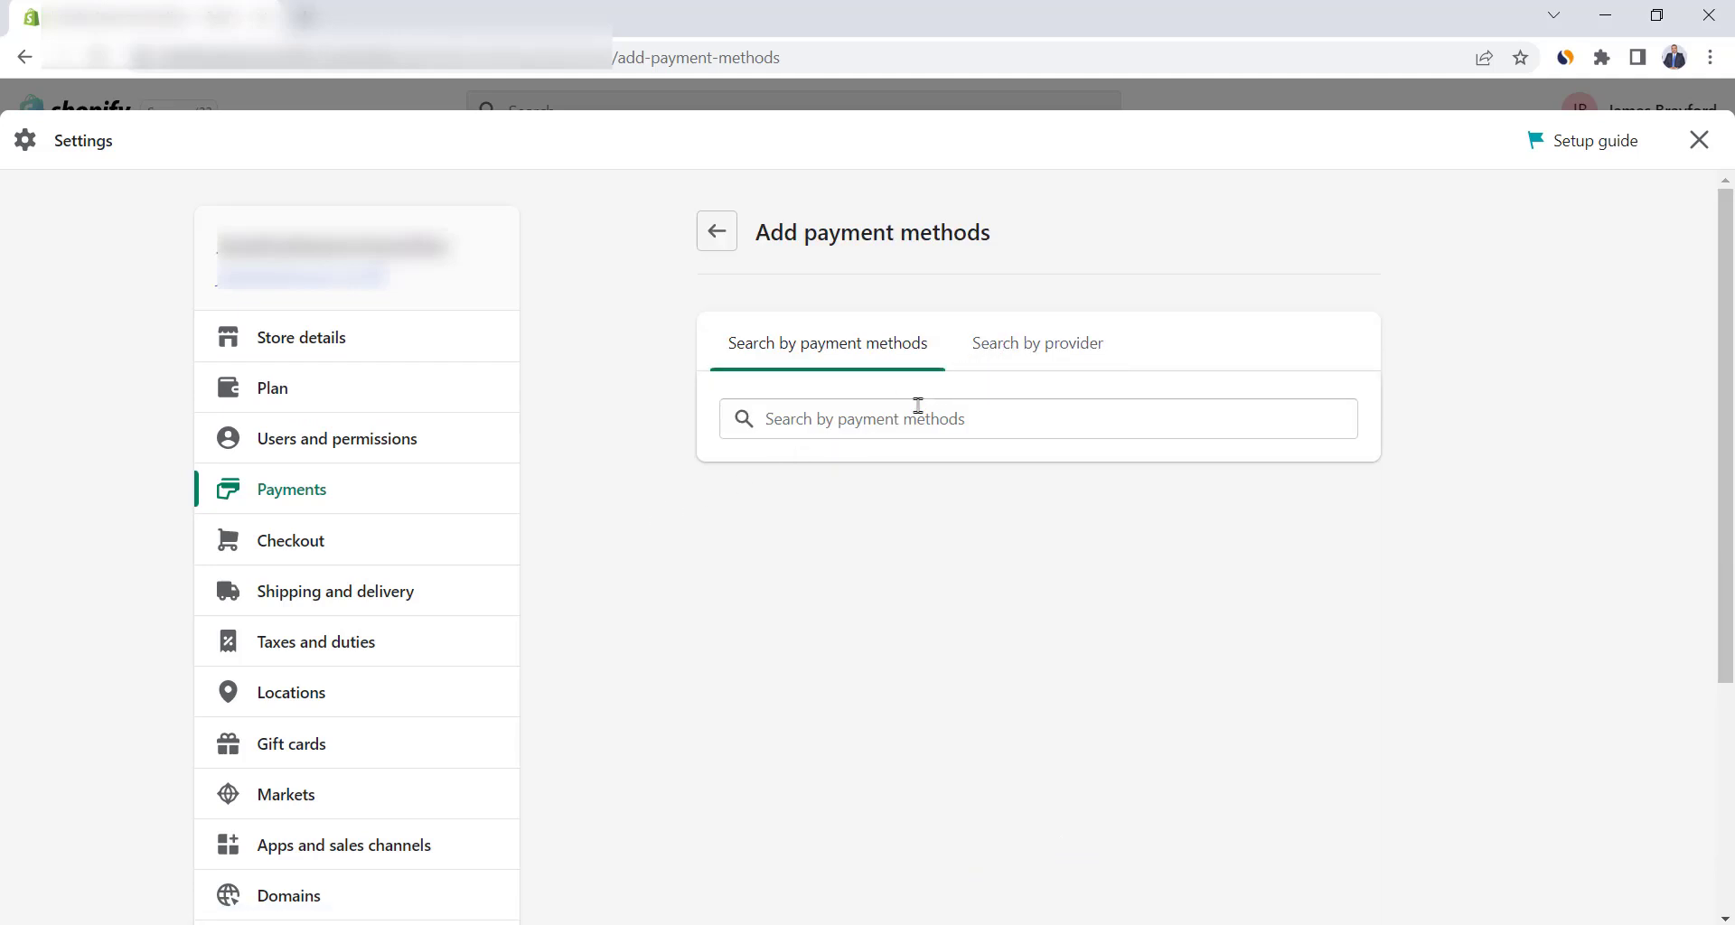
pyautogui.click(1037, 347)
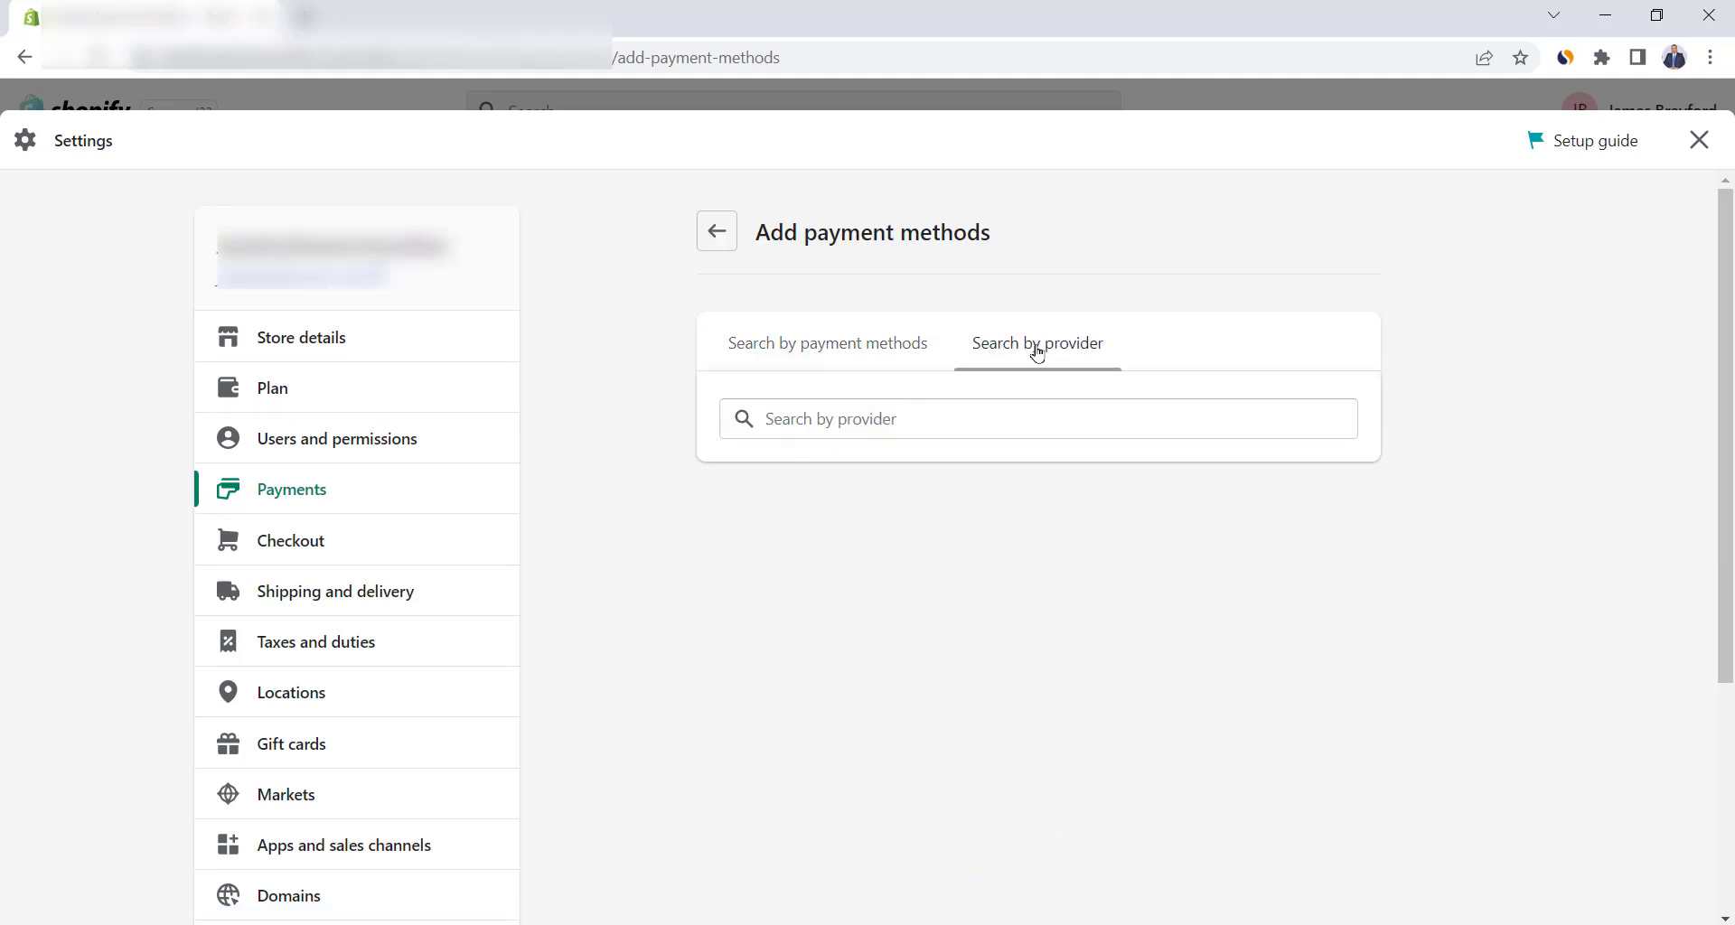
pyautogui.click(873, 349)
pyautogui.click(860, 422)
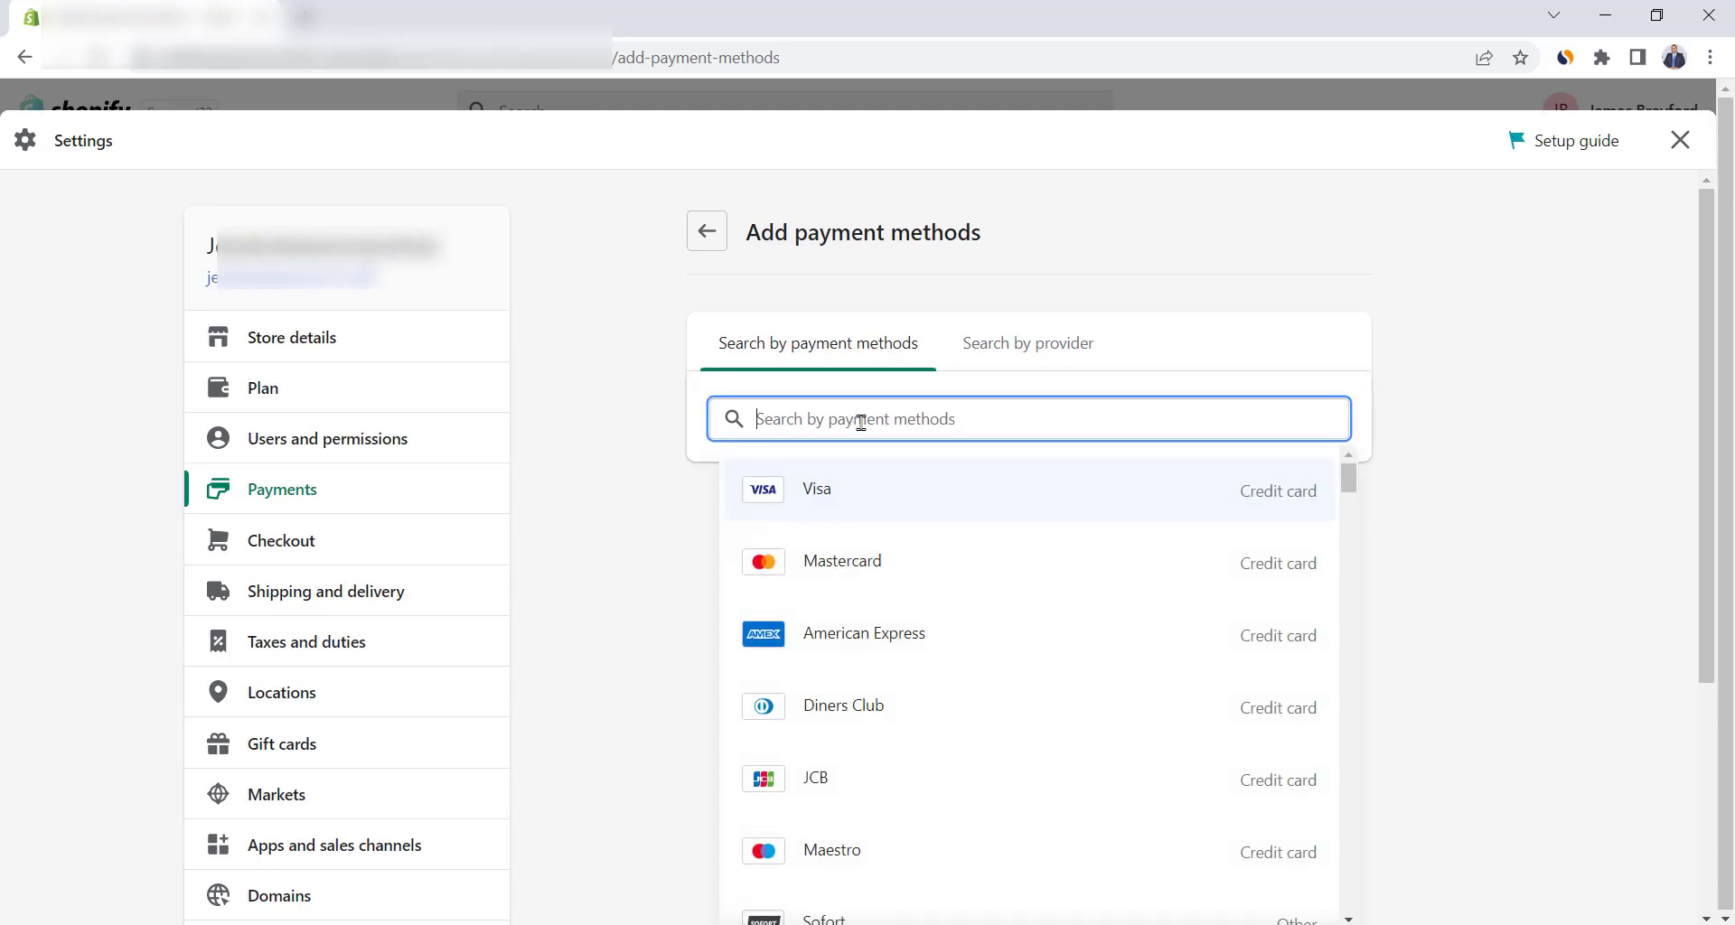
pyautogui.click(818, 488)
pyautogui.click(660, 504)
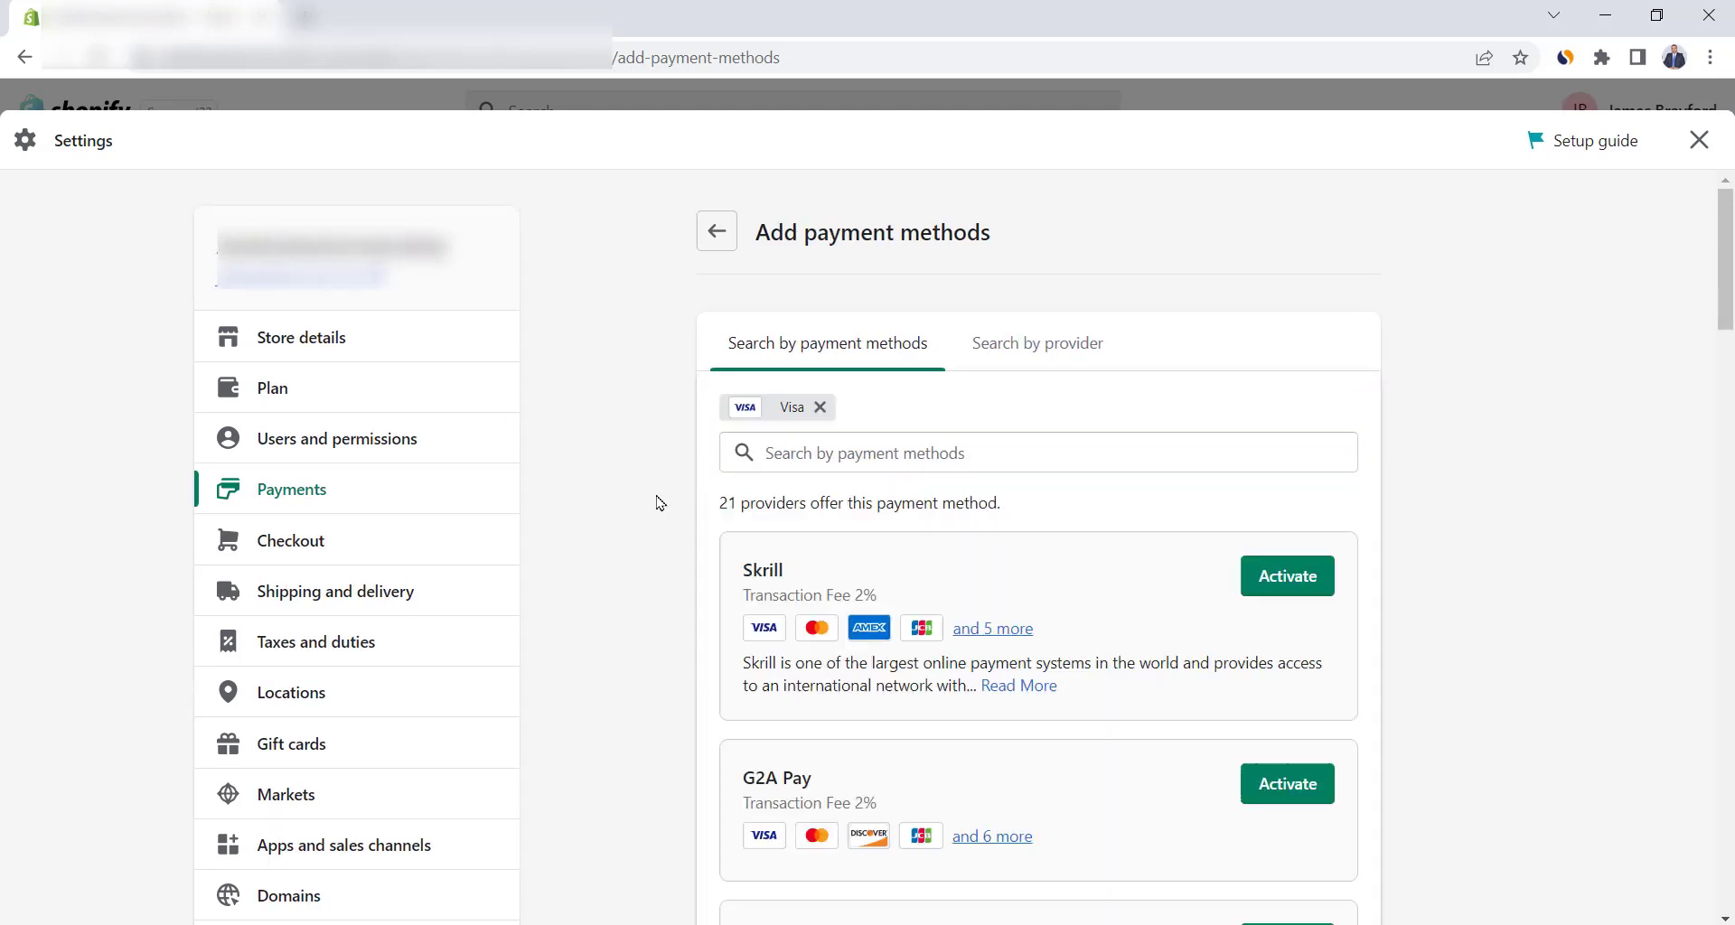
pyautogui.scroll(-4, 853, 465)
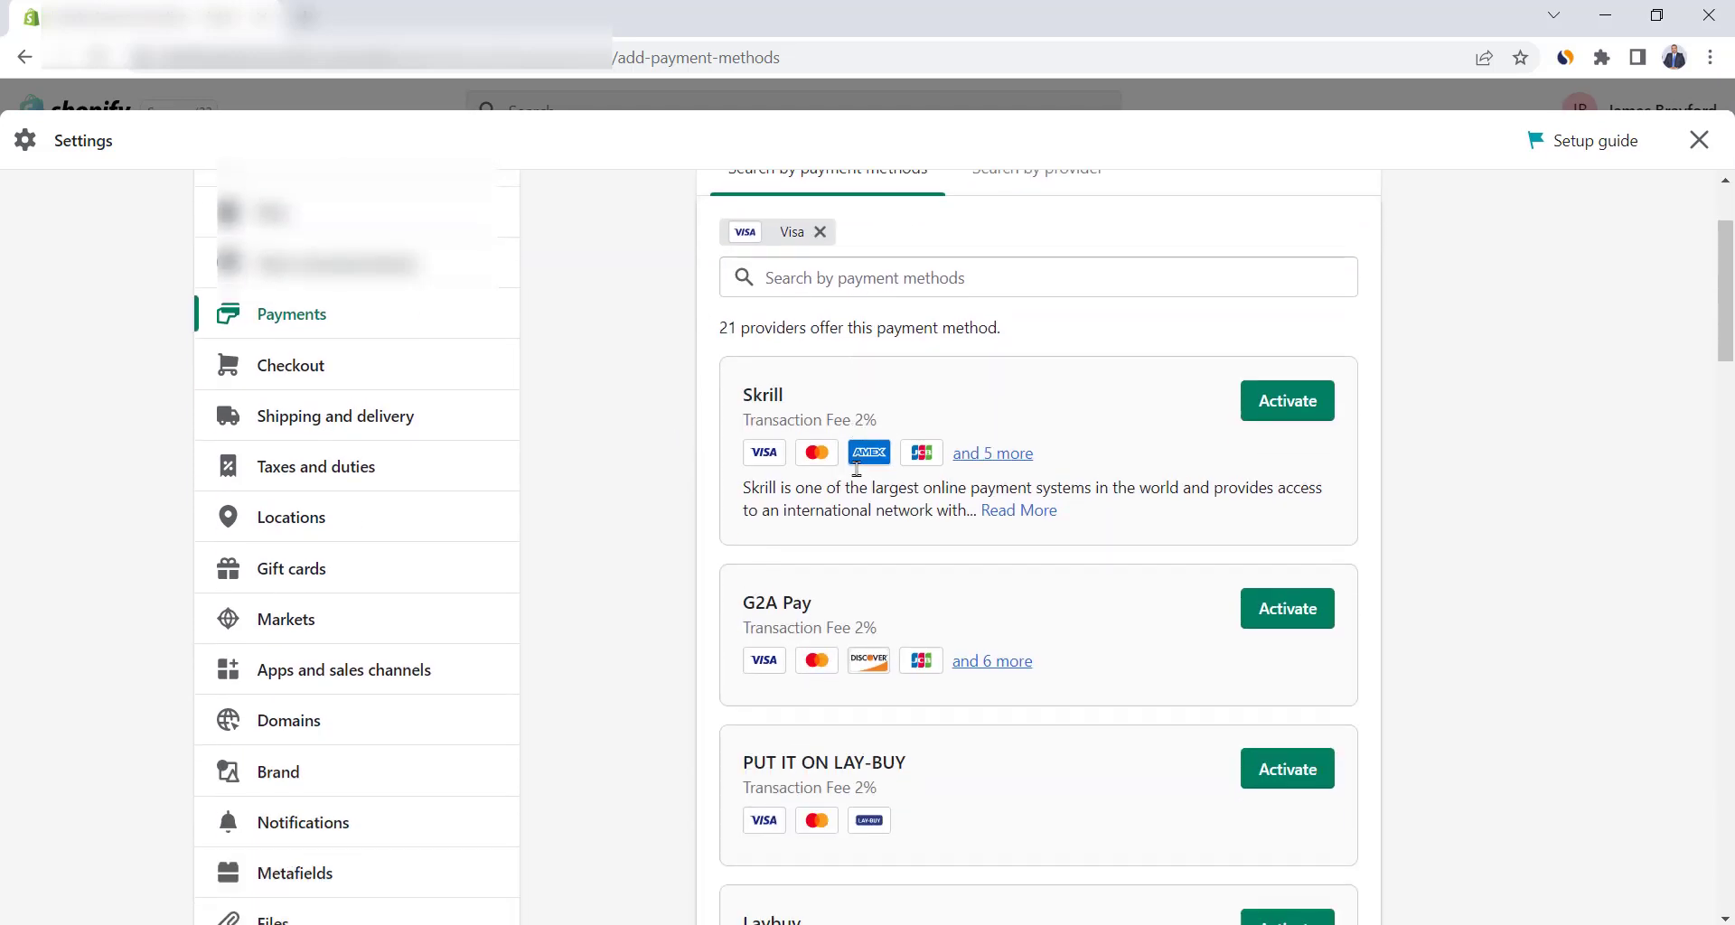
pyautogui.scroll(-8, 917, 472)
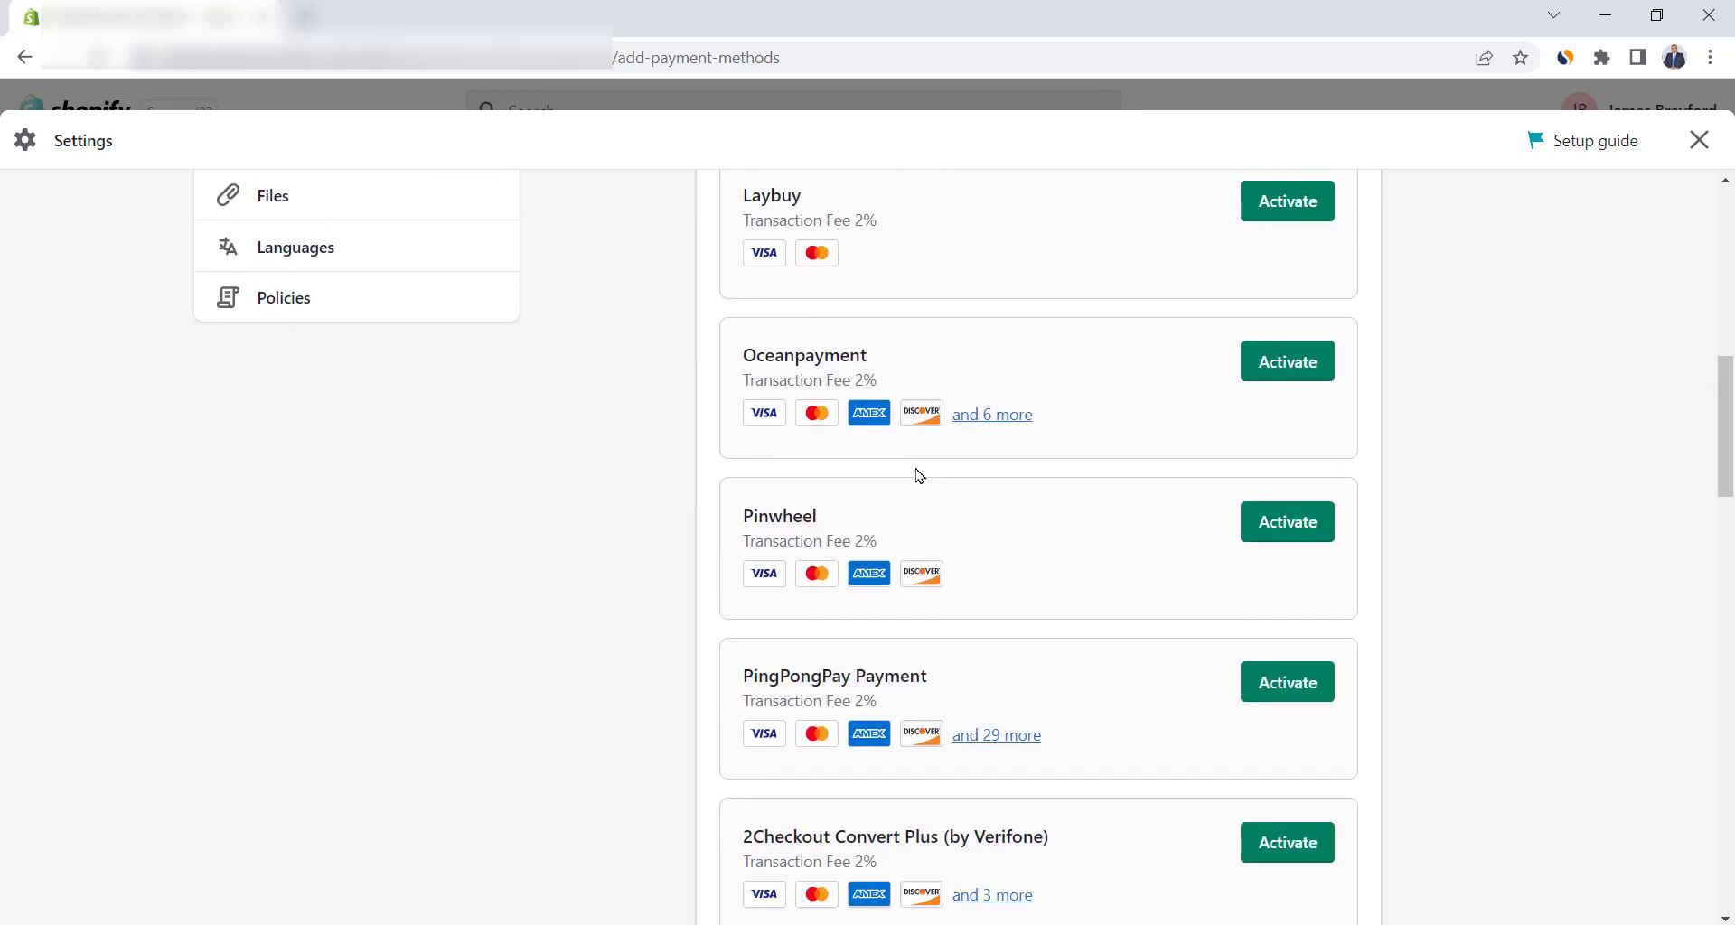
pyautogui.scroll(-12, 919, 476)
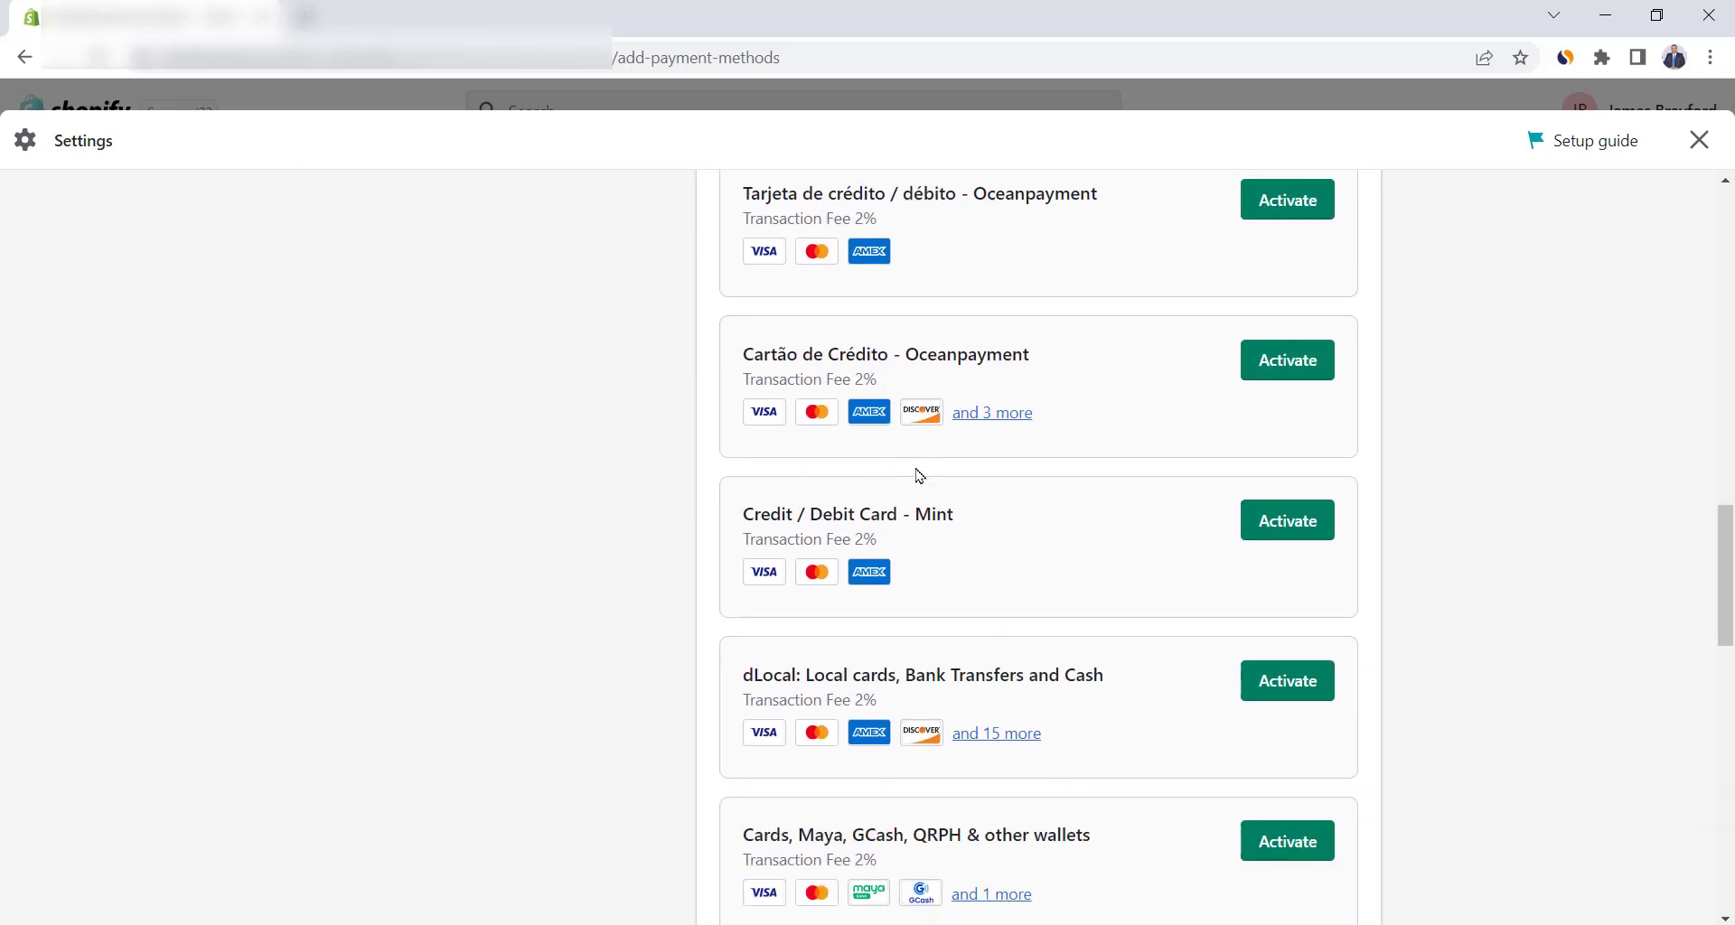
pyautogui.scroll(-7, 919, 476)
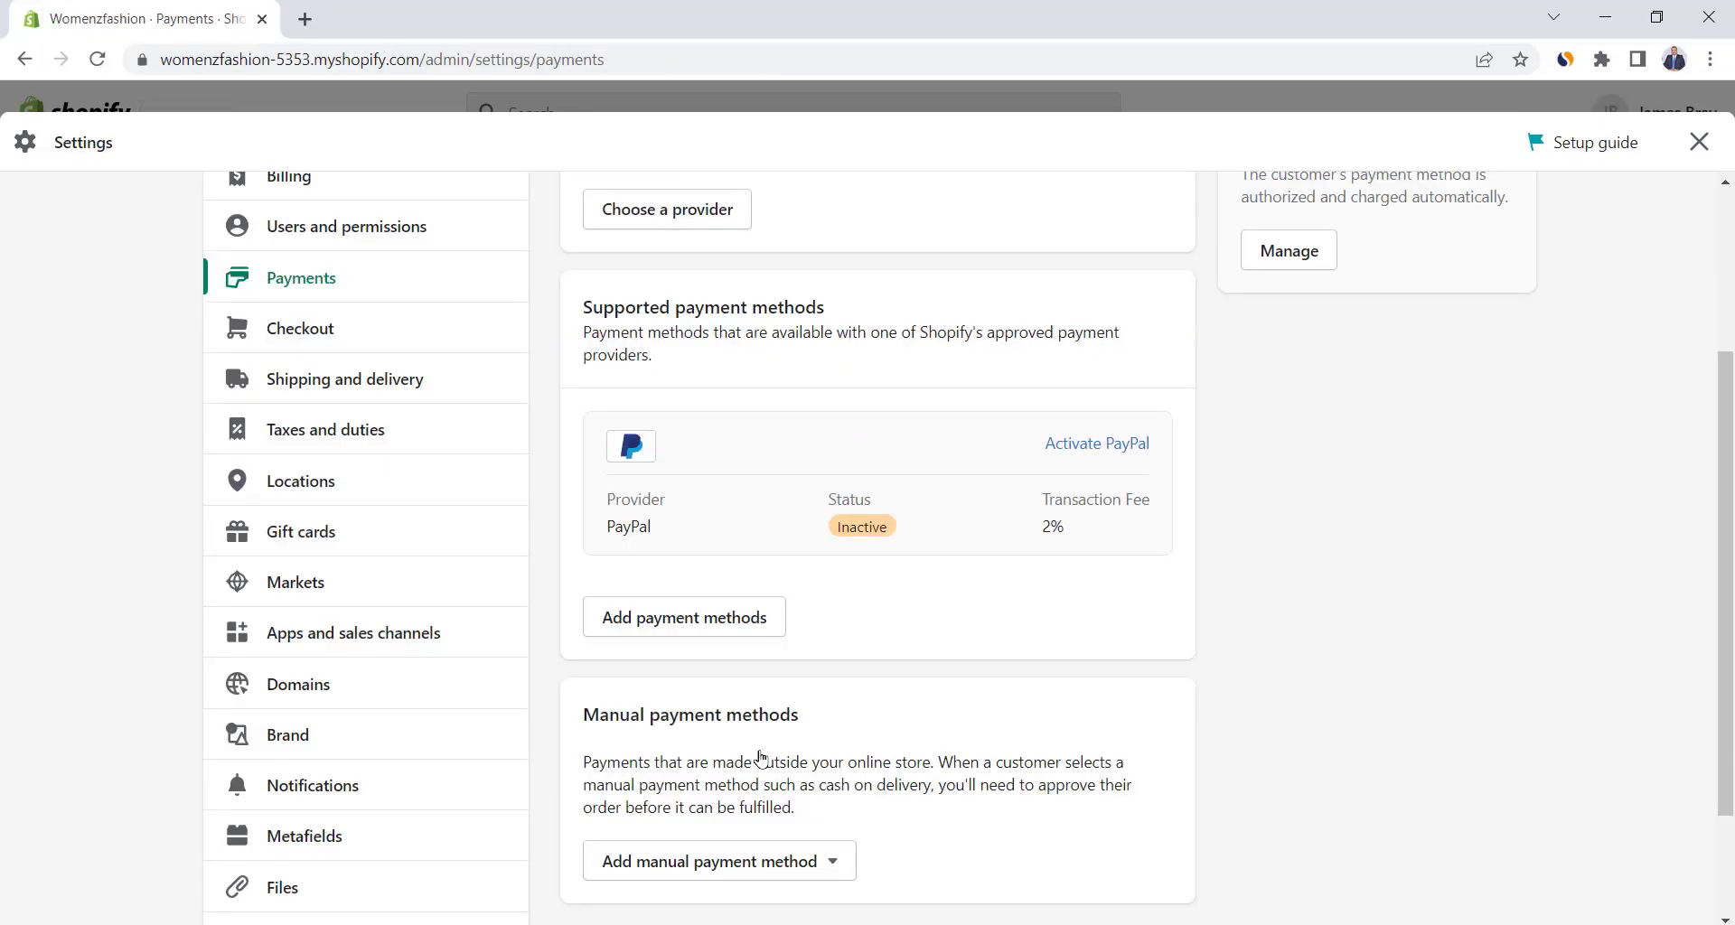
# Open the domain settings and examine the store's current web address and the form for connecting an existing domain.
pyautogui.click(301, 687)
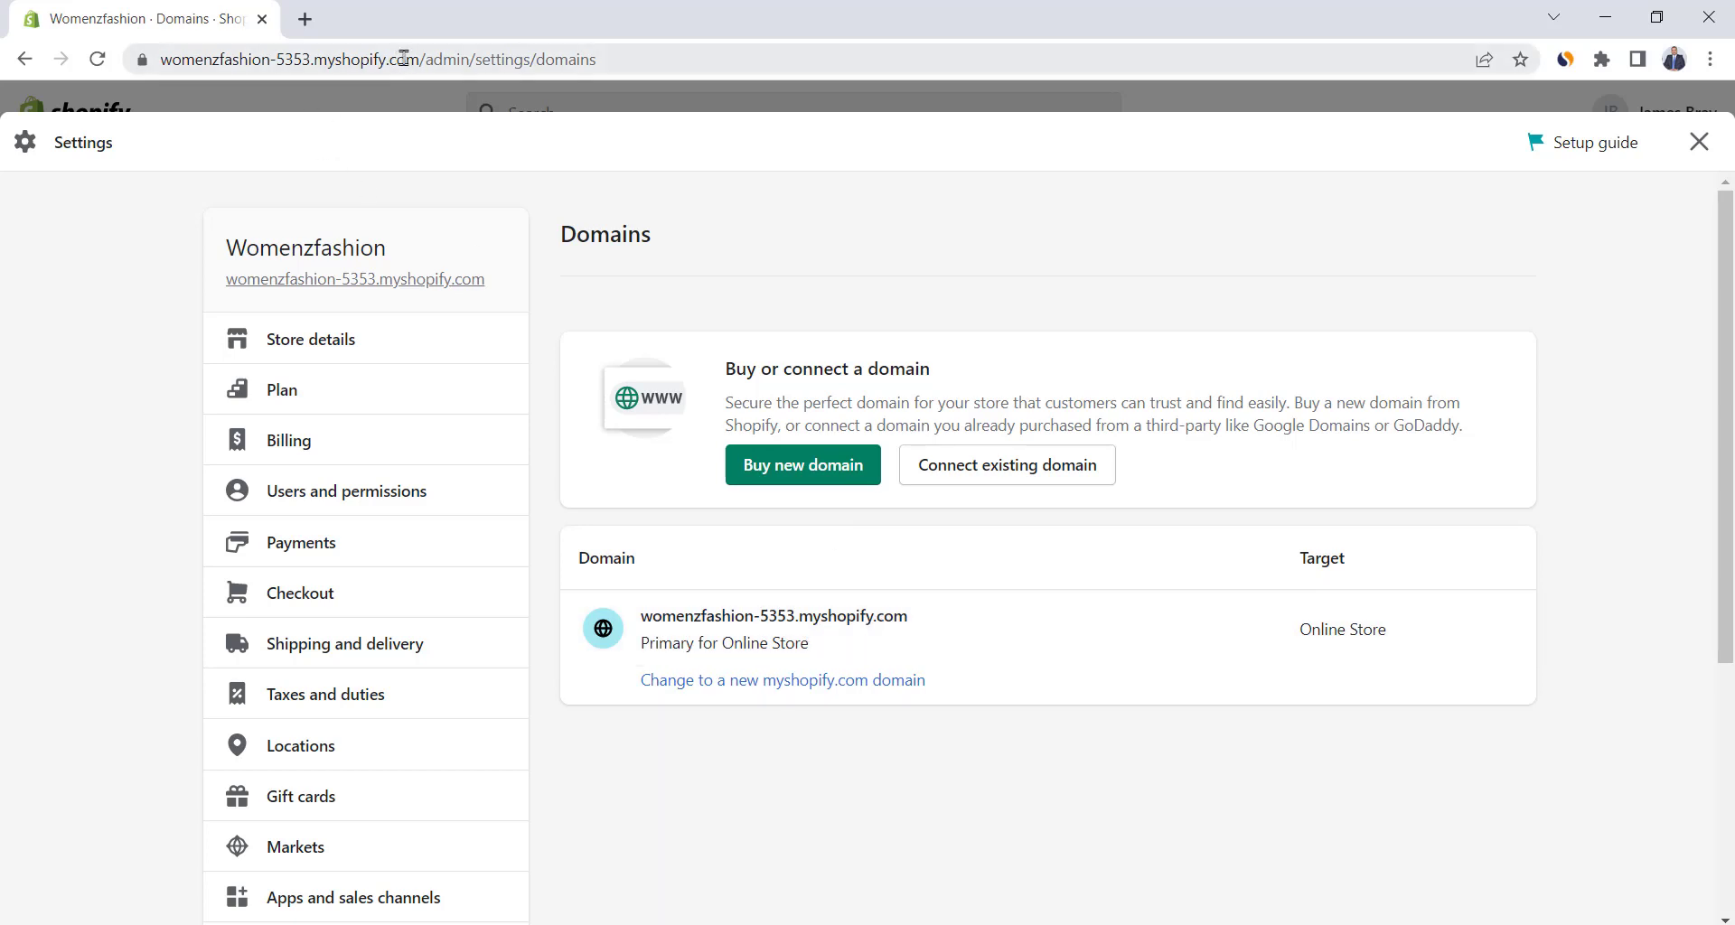
pyautogui.moveTo(404, 58); pyautogui.dragTo(149, 58)
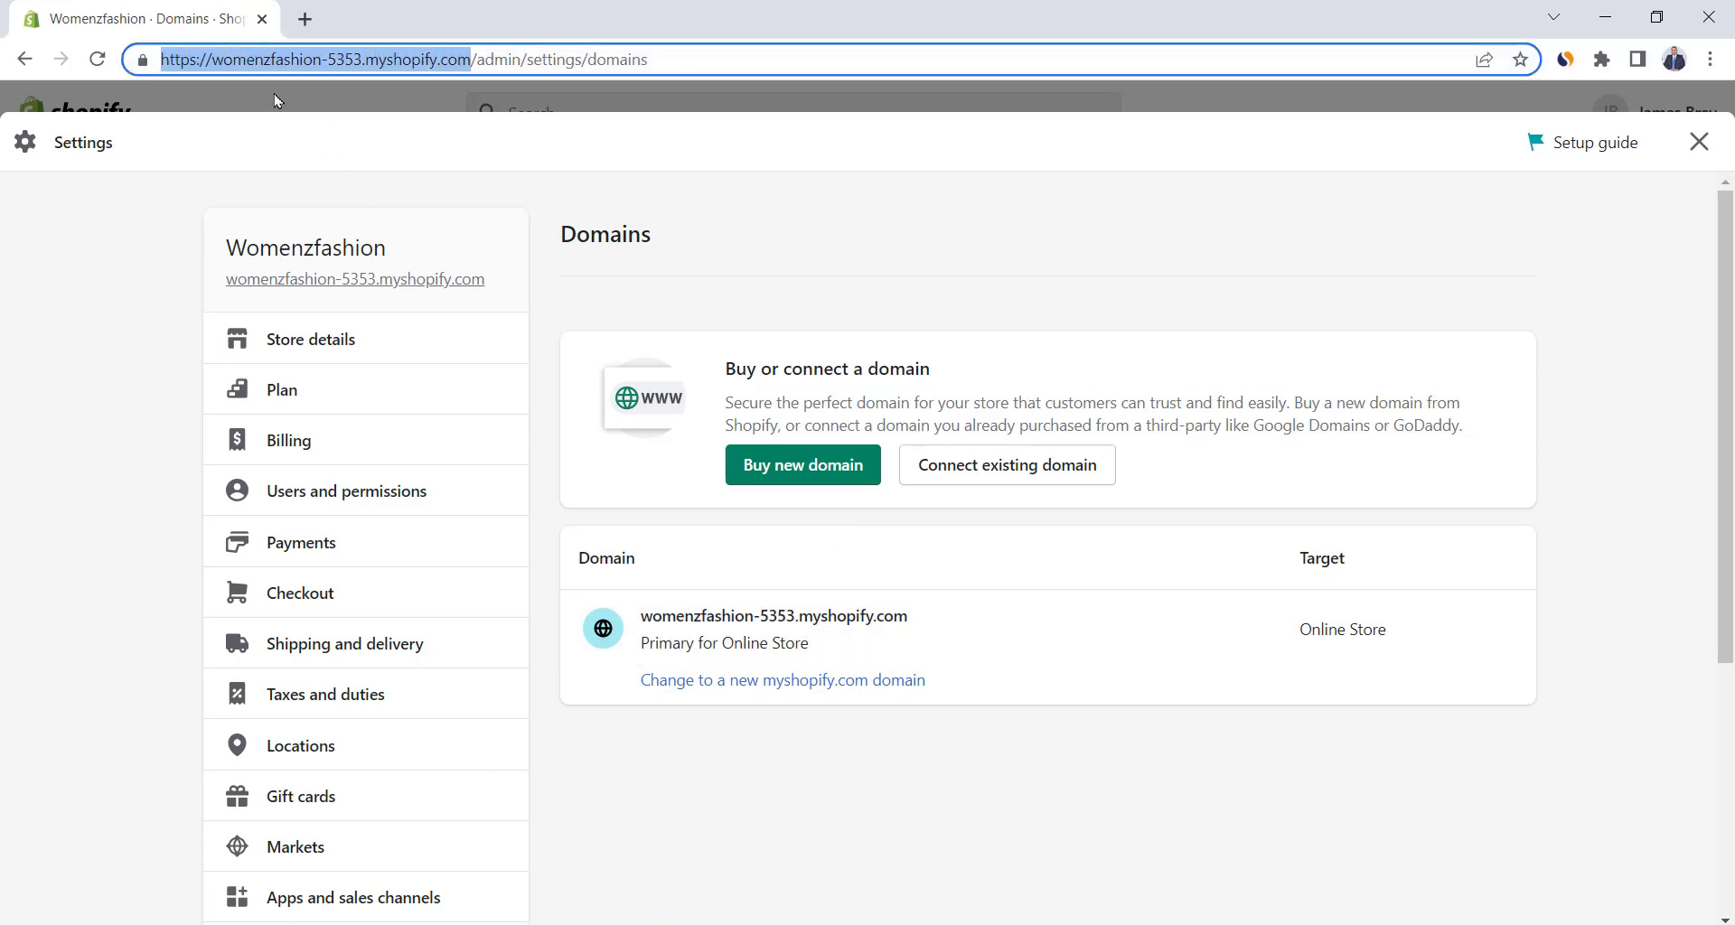
pyautogui.click(758, 247)
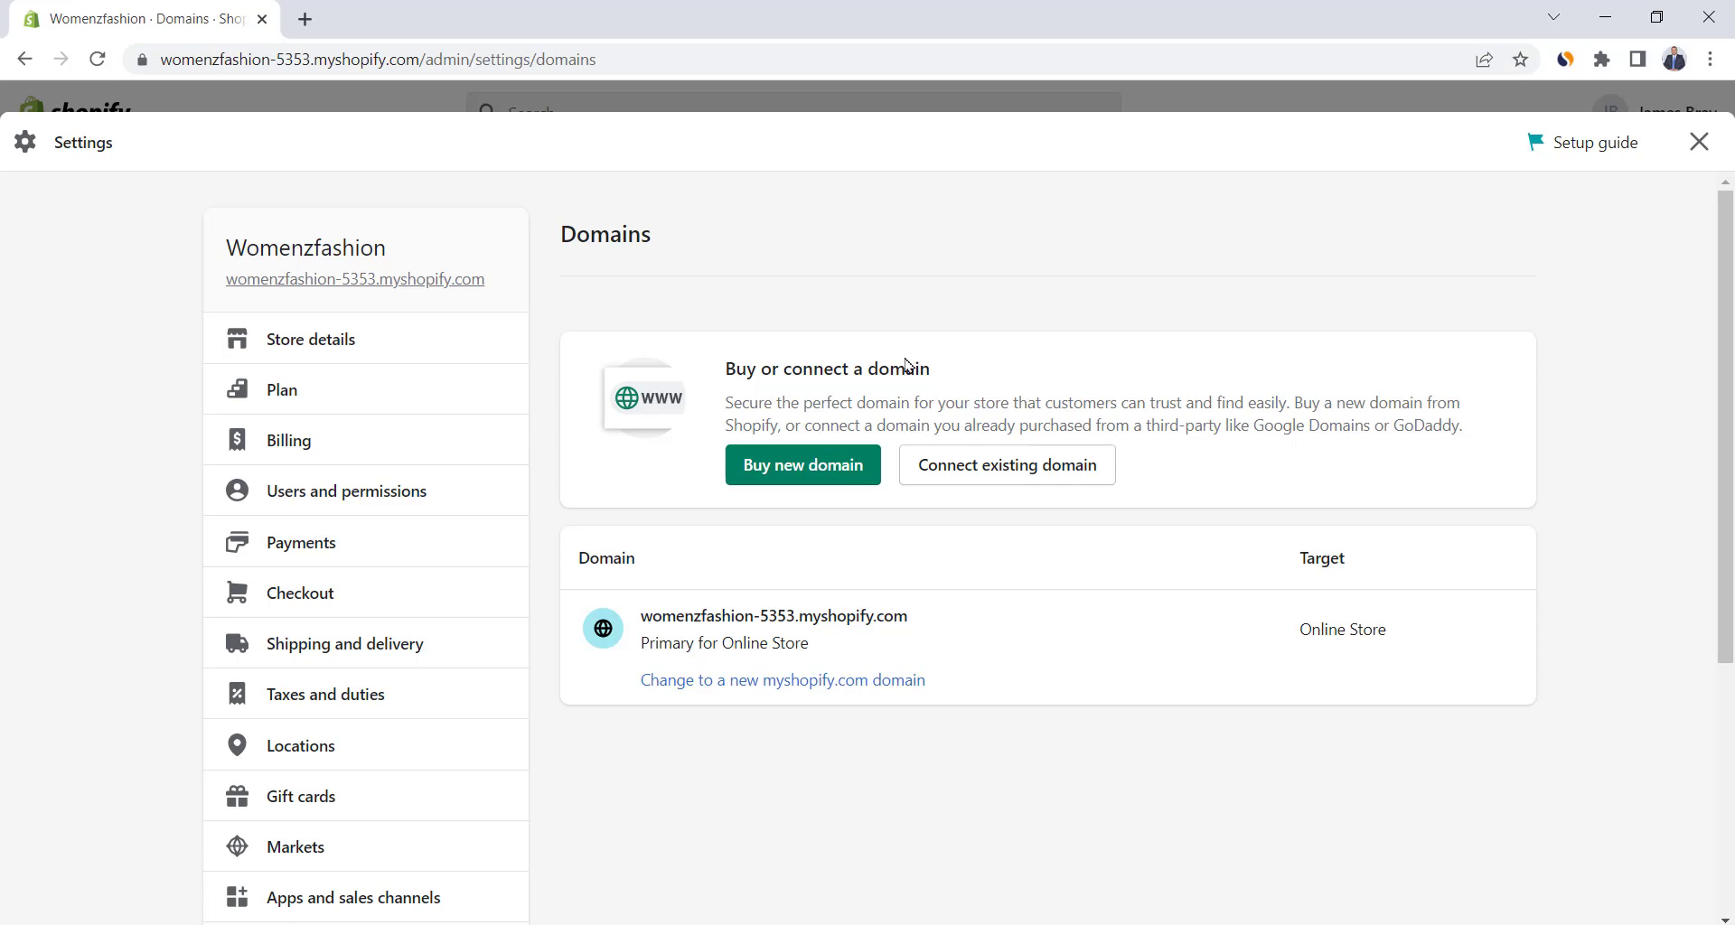
pyautogui.click(961, 472)
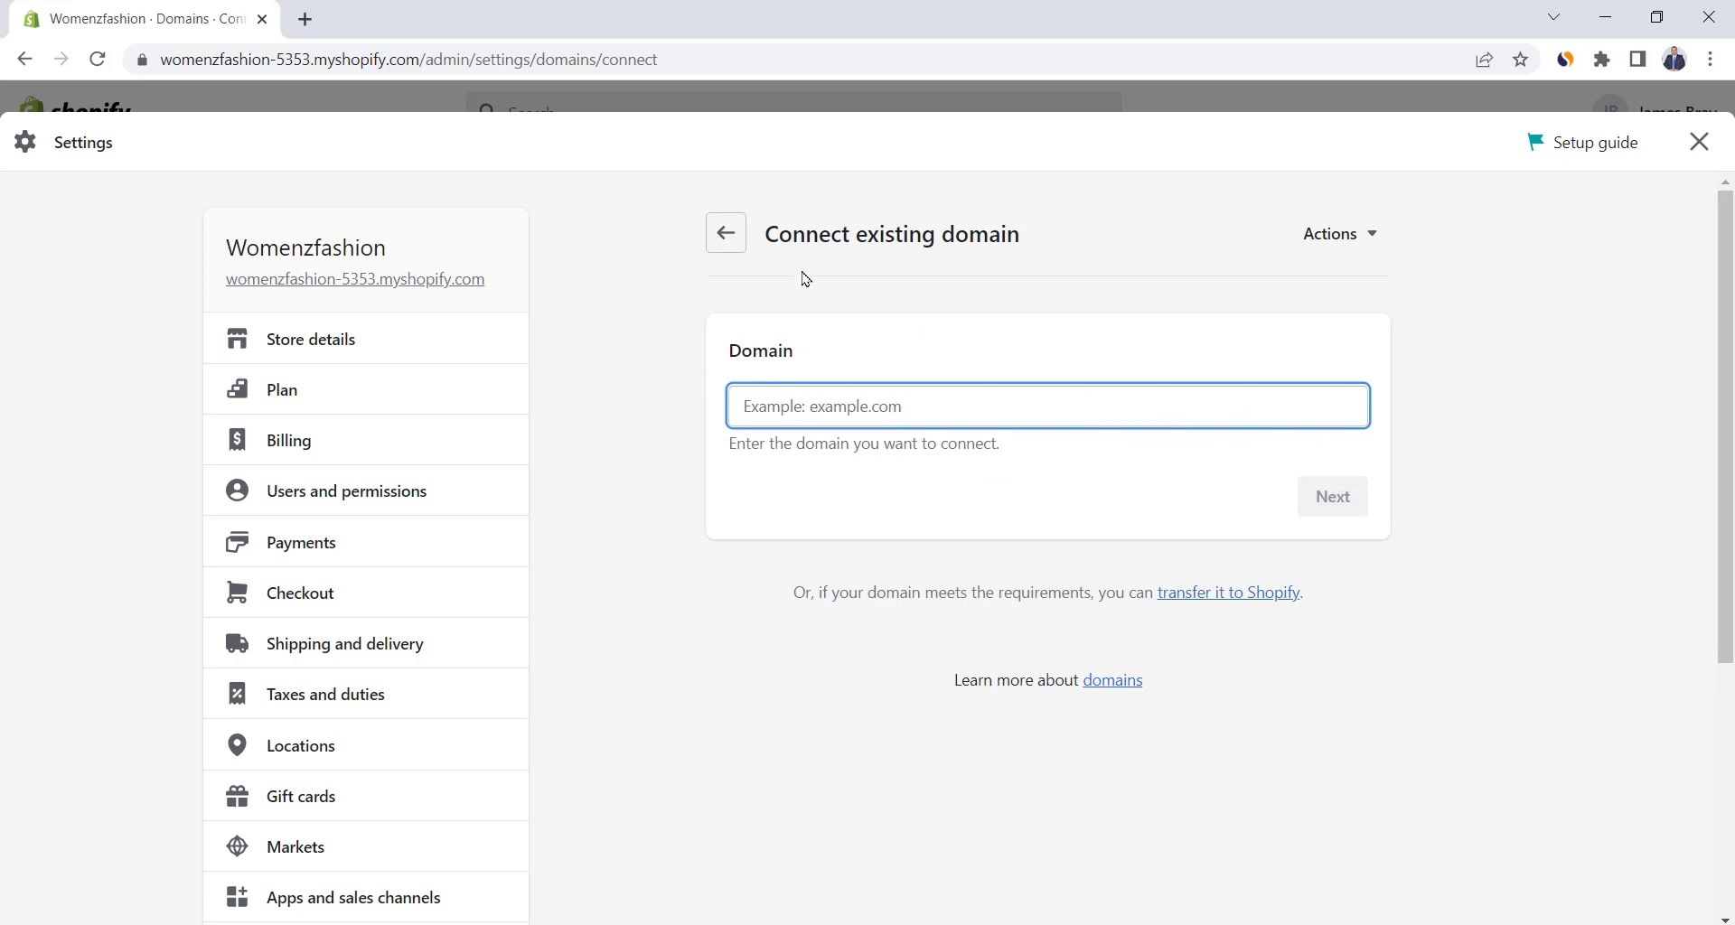
pyautogui.click(724, 236)
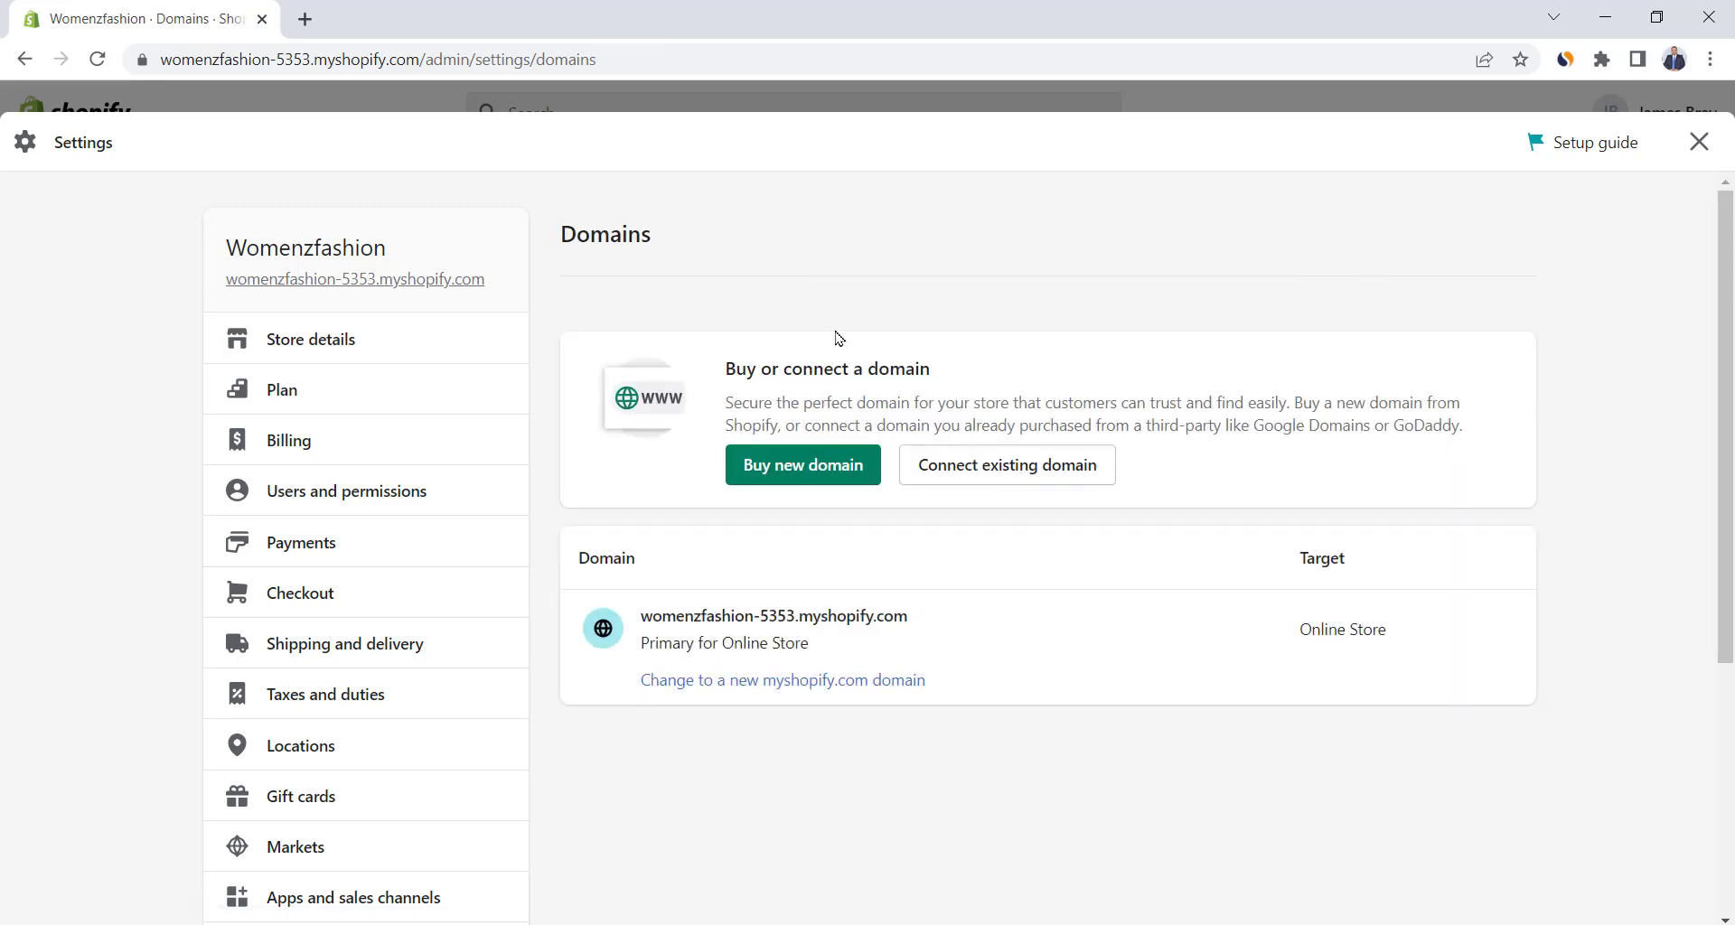
# Search for the new domain womenzfashion to buy and check its .com and .net extensions.
pyautogui.click(792, 479)
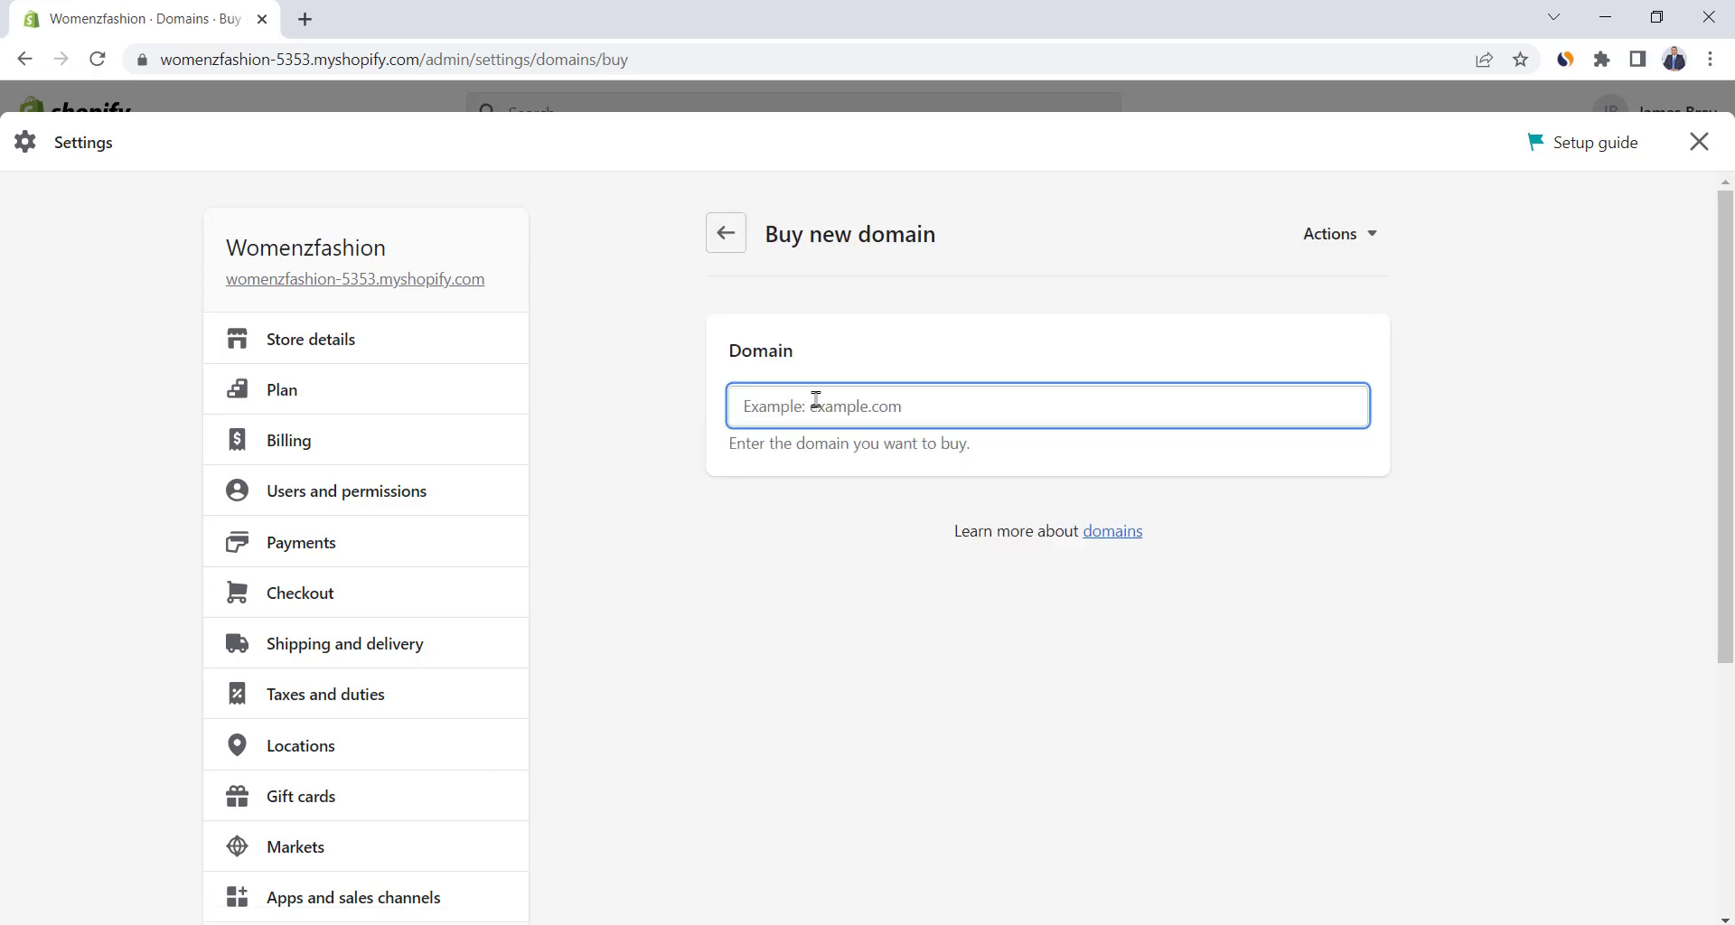
pyautogui.write('women')
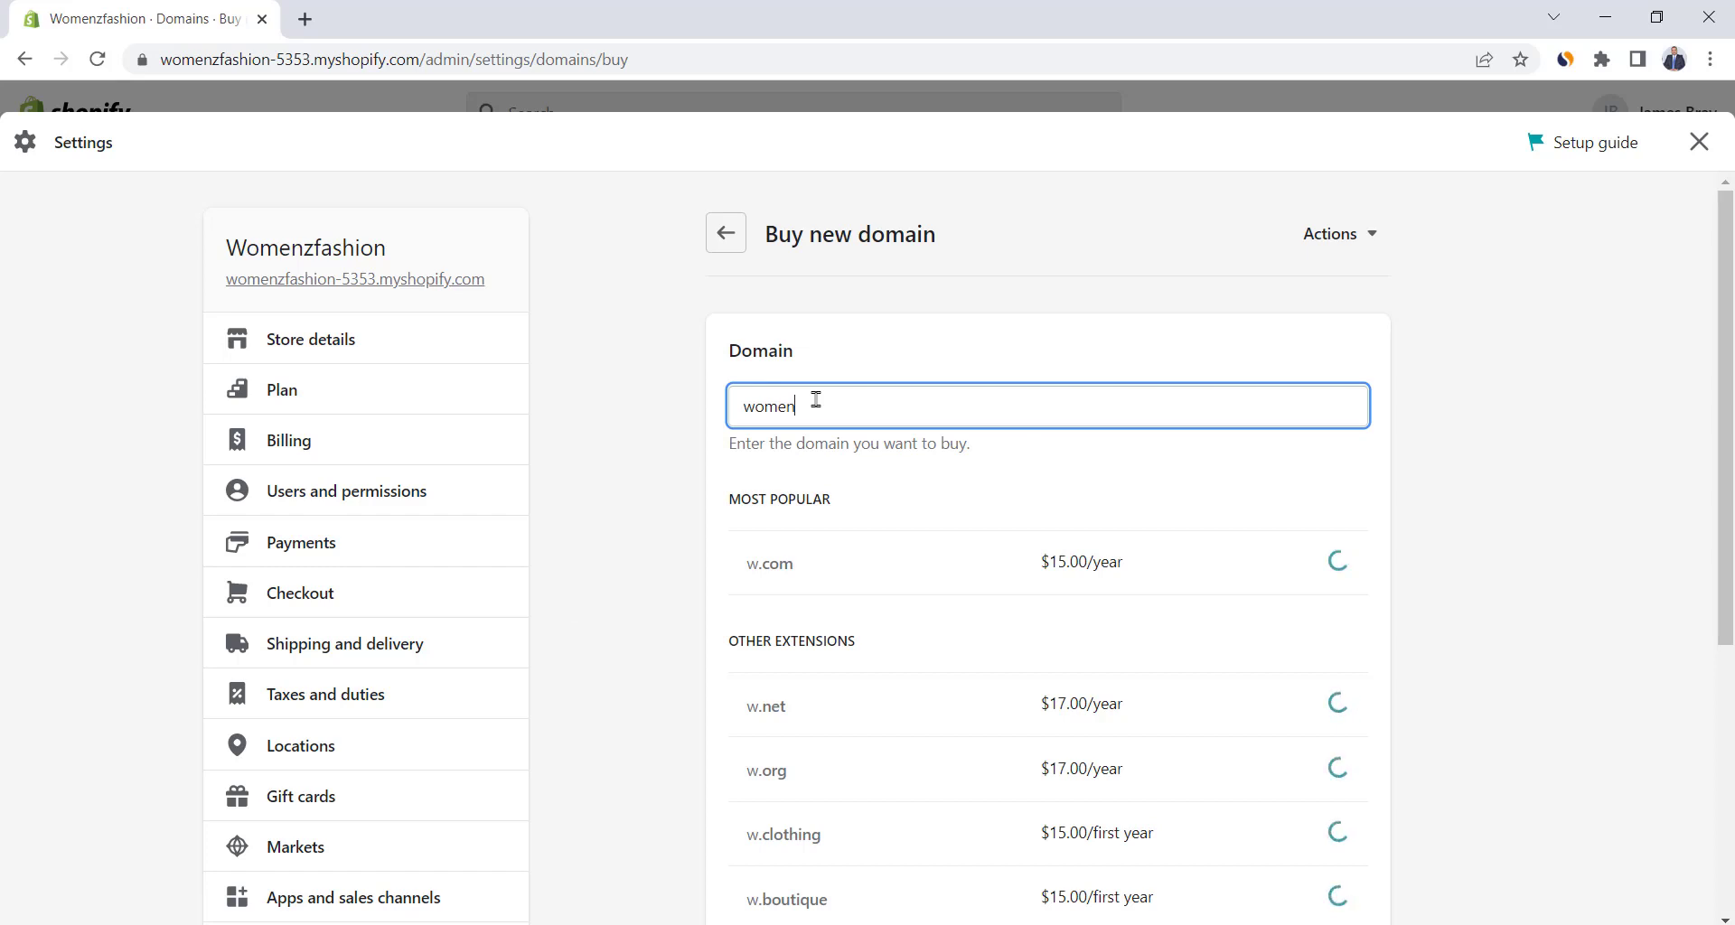
pyautogui.write('zfashion')
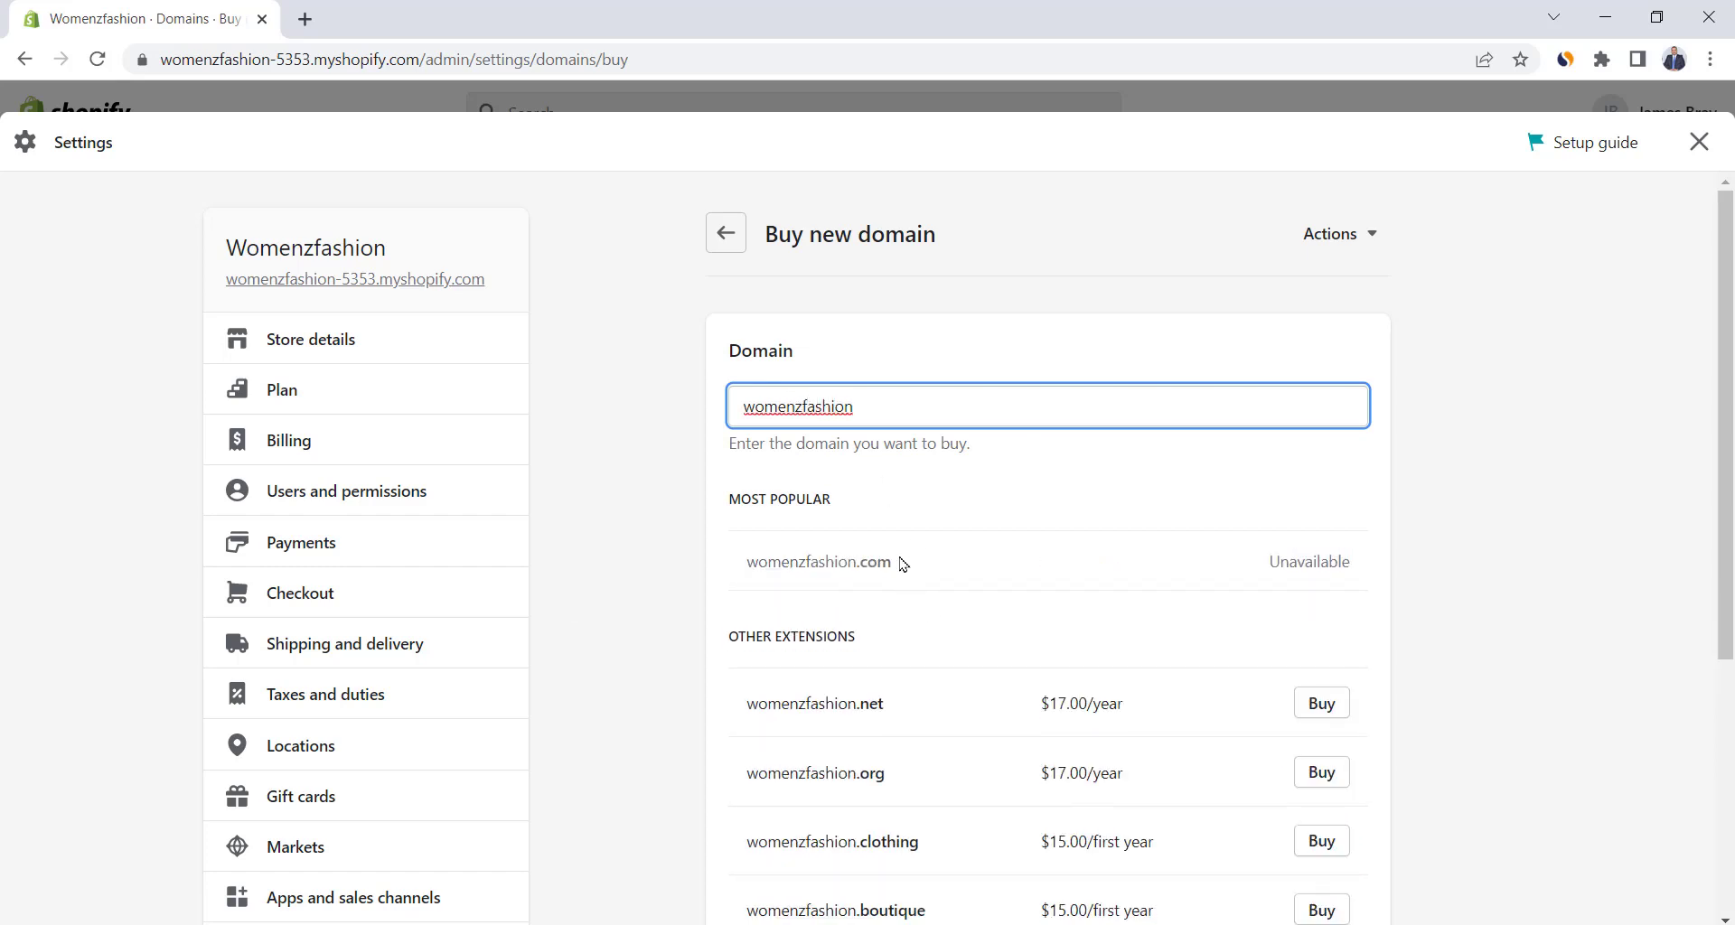
pyautogui.moveTo(901, 561); pyautogui.dragTo(730, 583)
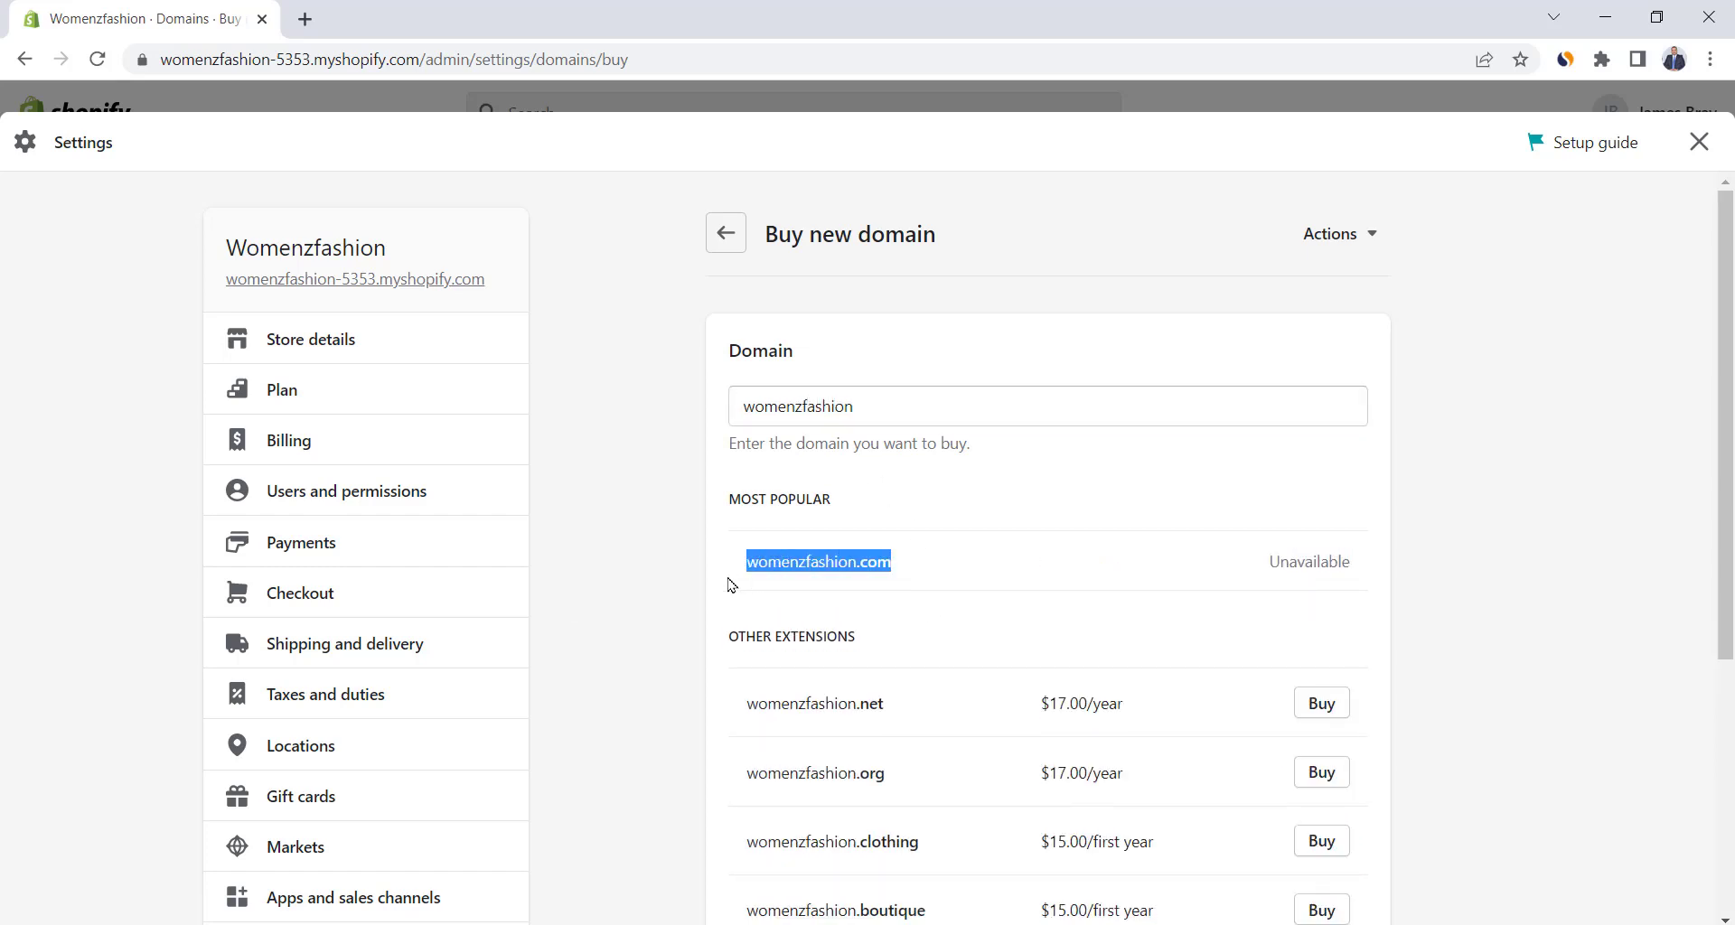
pyautogui.click(777, 587)
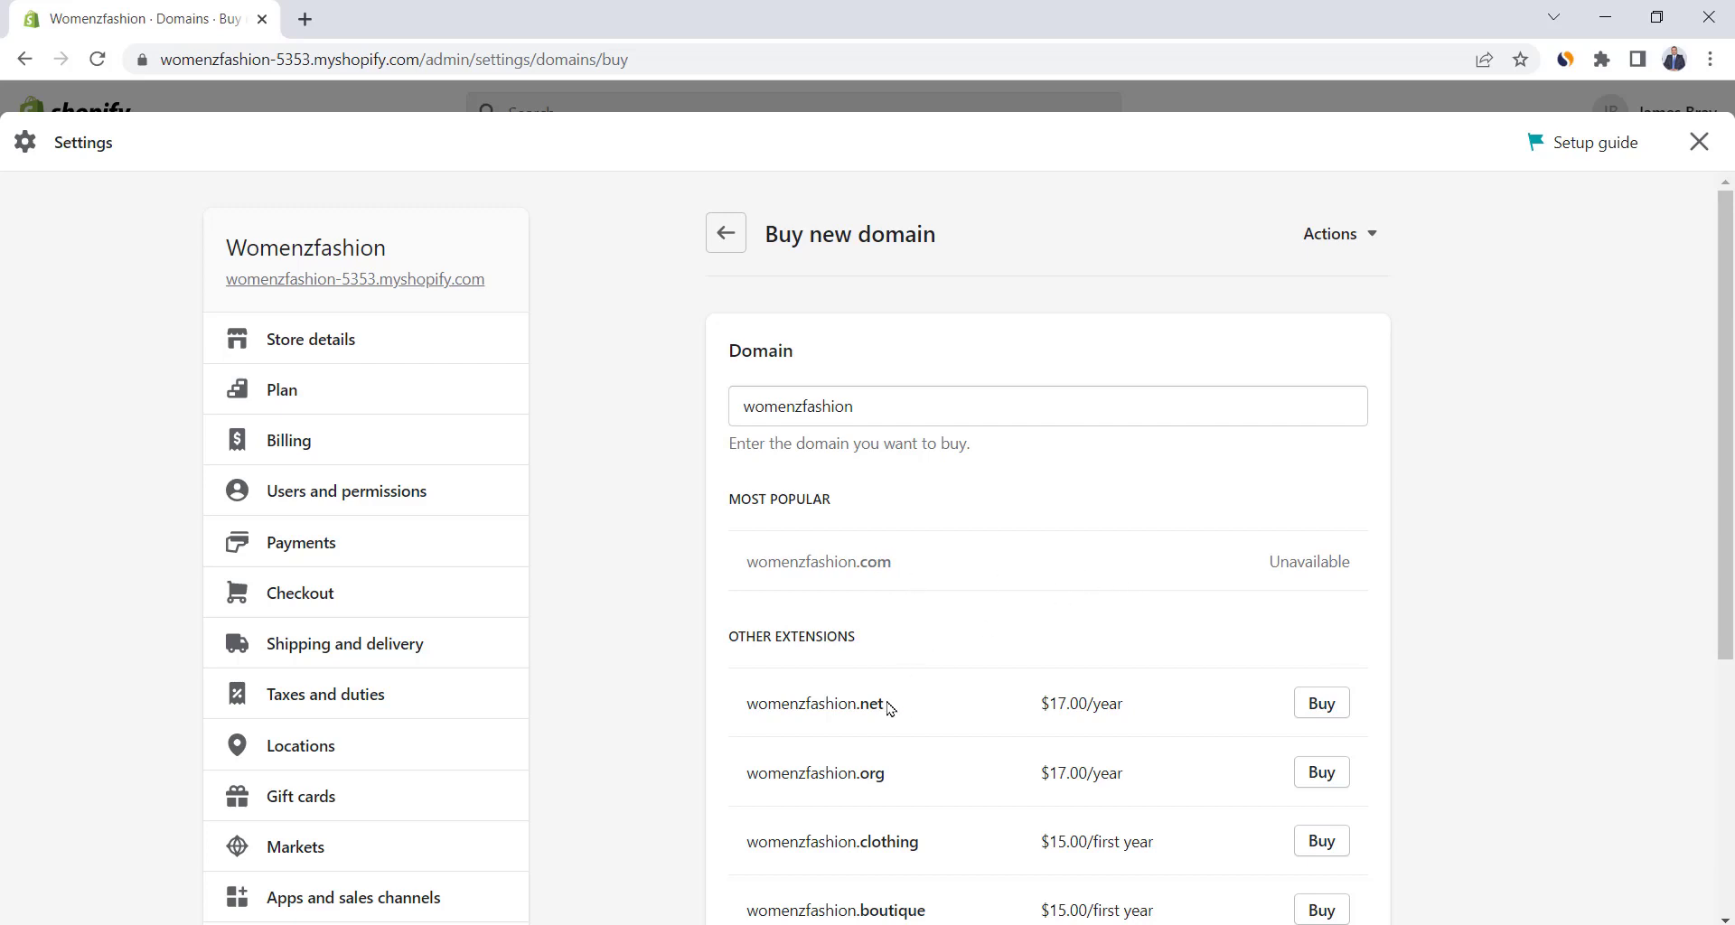
pyautogui.moveTo(887, 704); pyautogui.dragTo(734, 713)
pyautogui.click(1104, 708)
# Search for the domain womenzfashionstore, review the womenzfashionstore.com order summary, and leave the settings without buying.
pyautogui.click(888, 405)
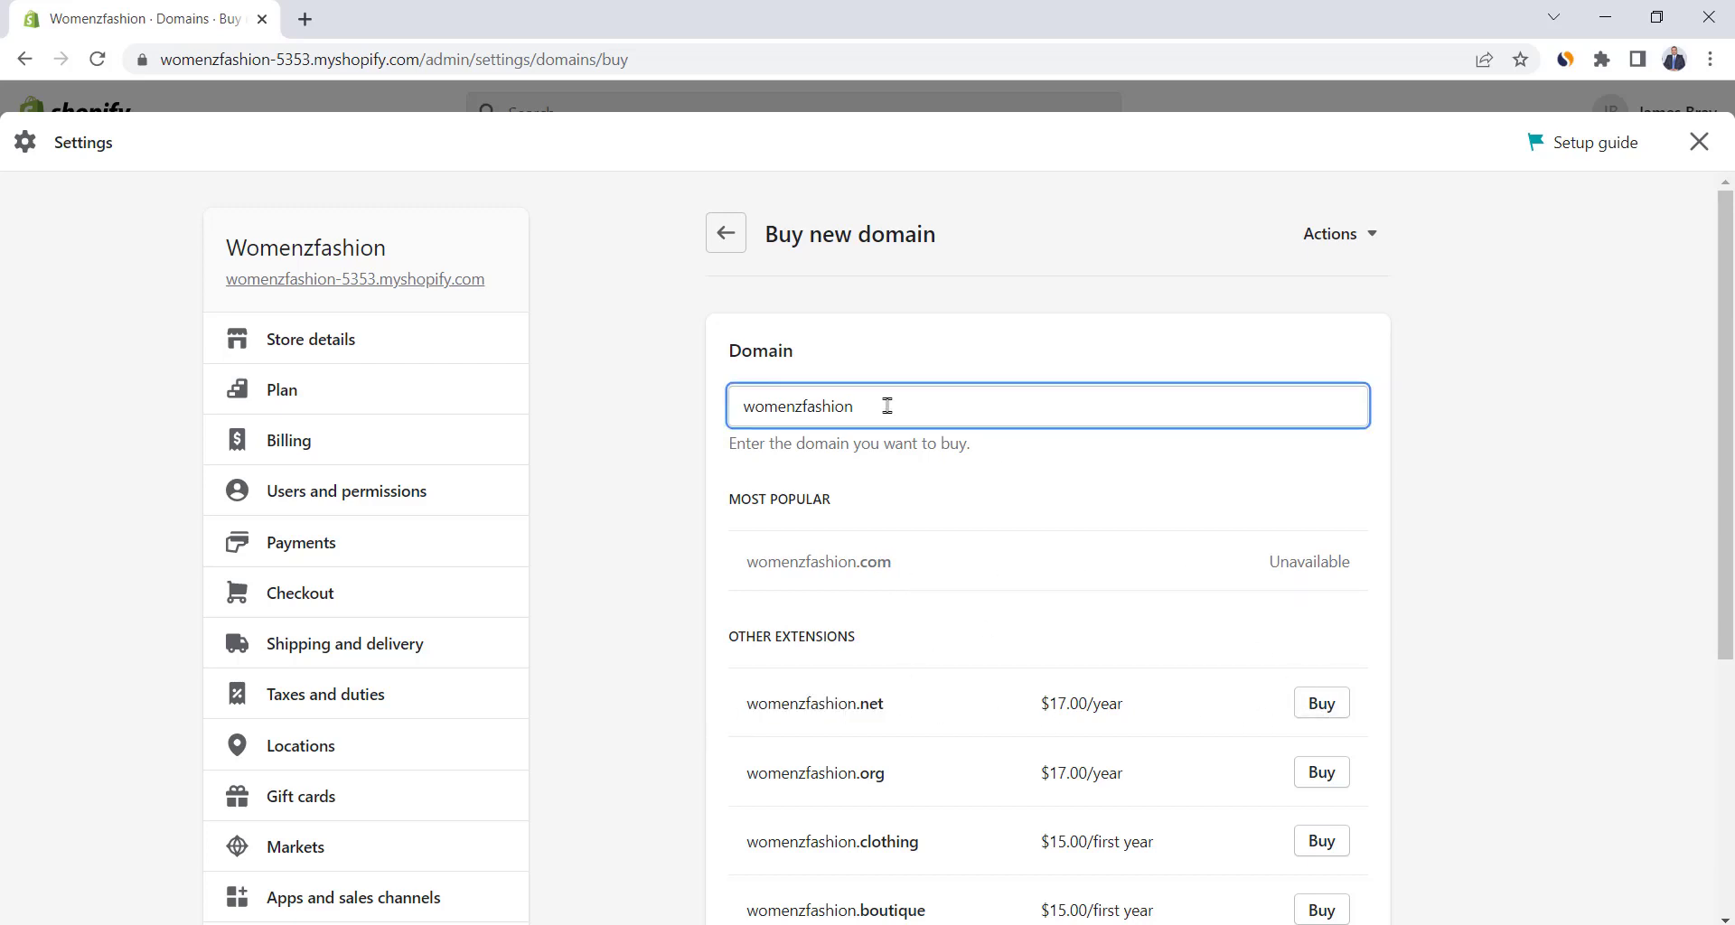
pyautogui.write('store')
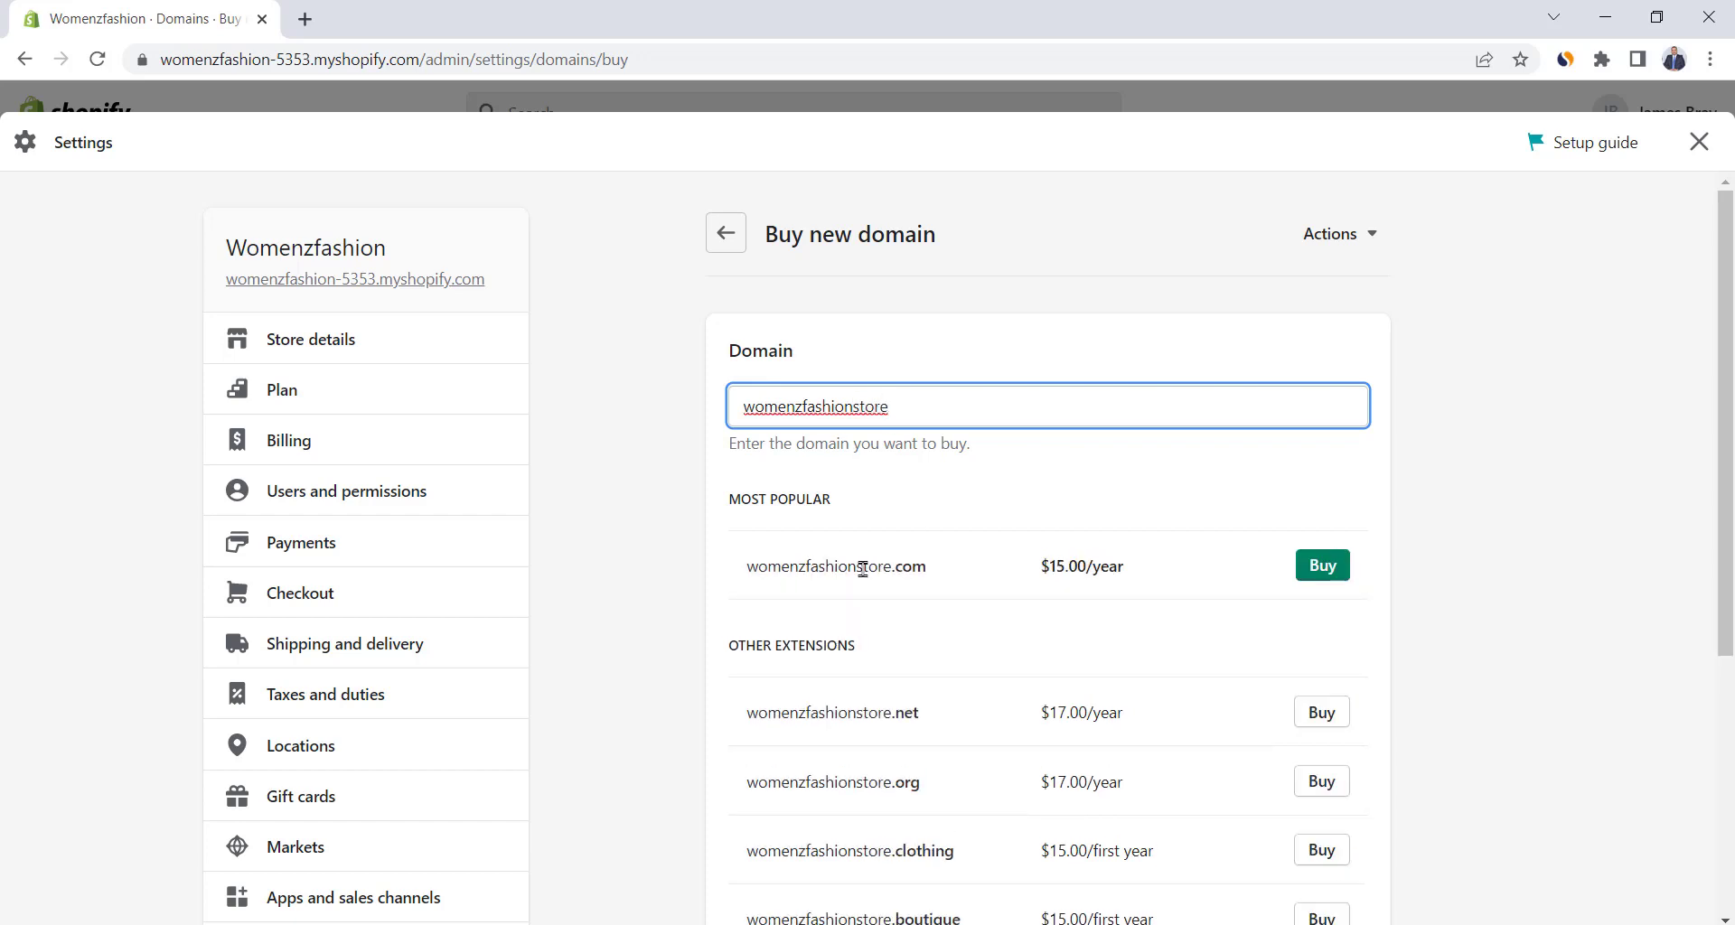
pyautogui.scroll(-5, 1337, 614)
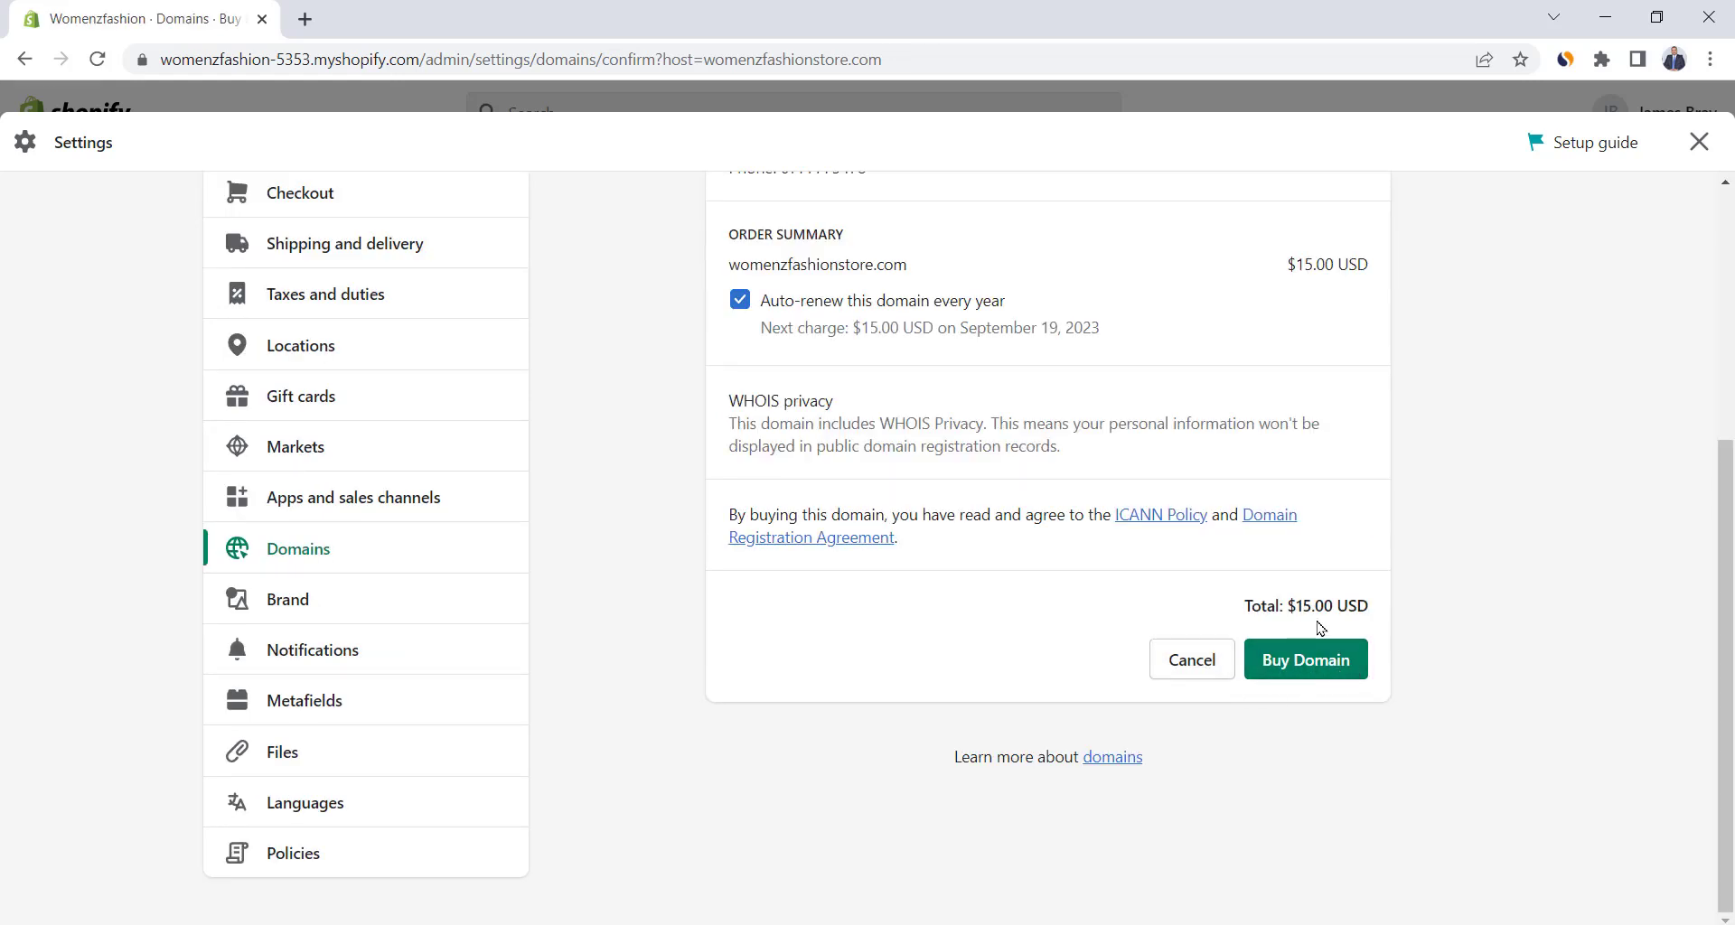
pyautogui.click(1698, 143)
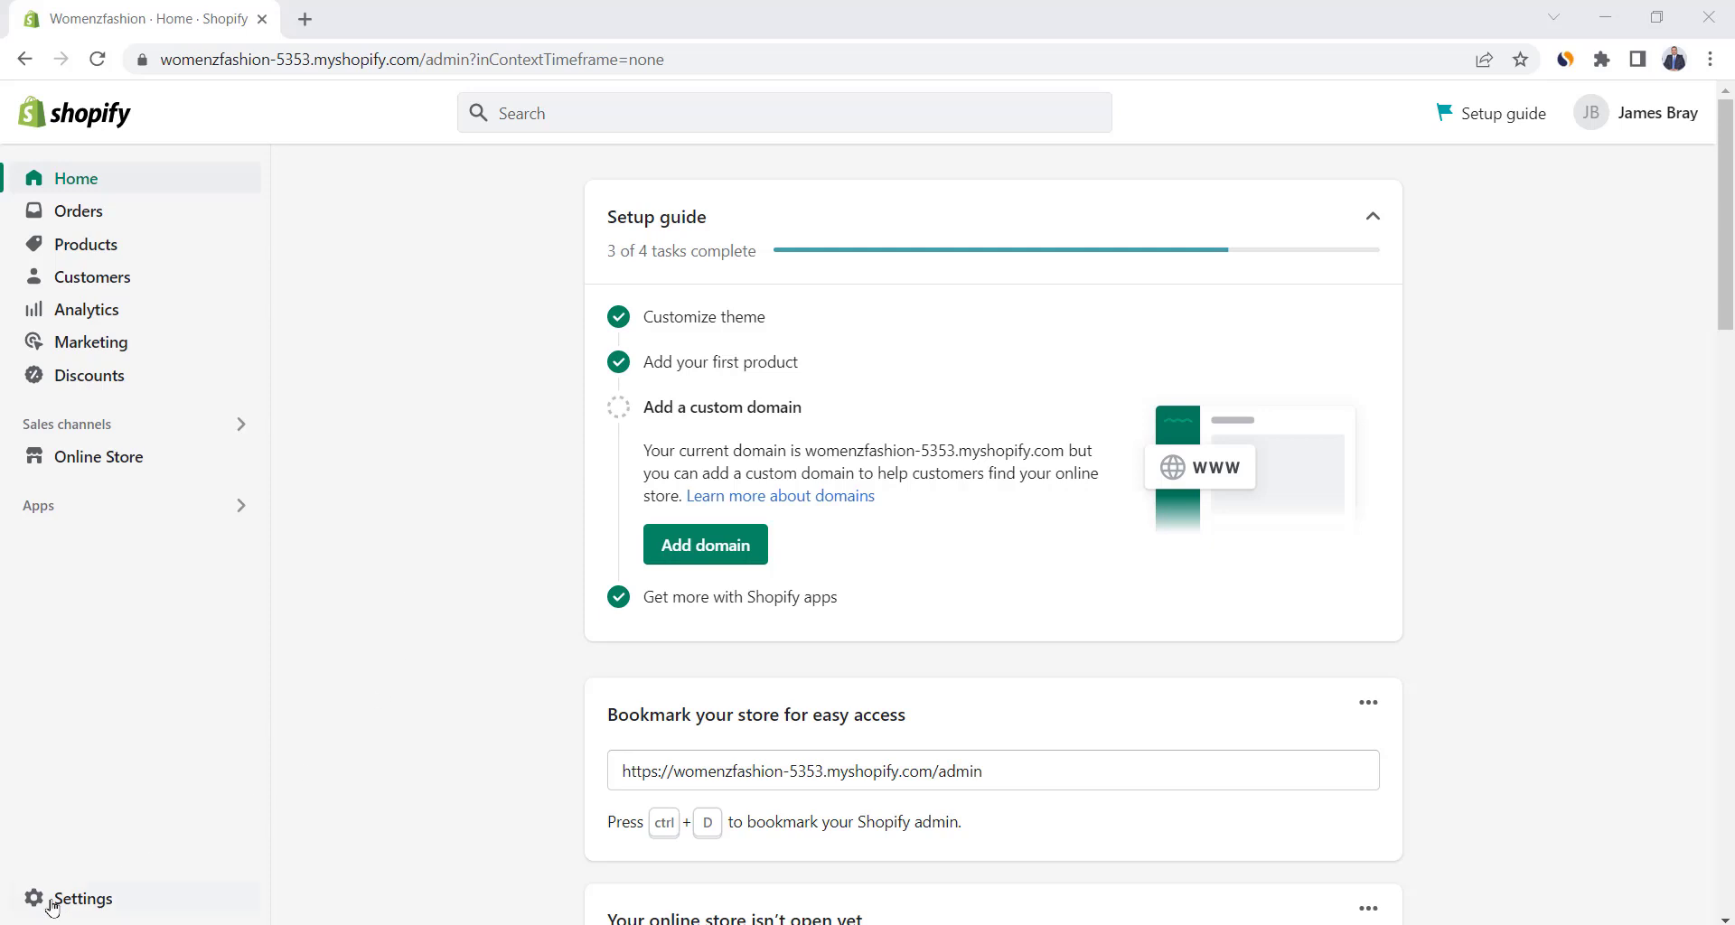
# Turn off password-restricted visitor access in the online store preferences and save the change.
pyautogui.click(127, 474)
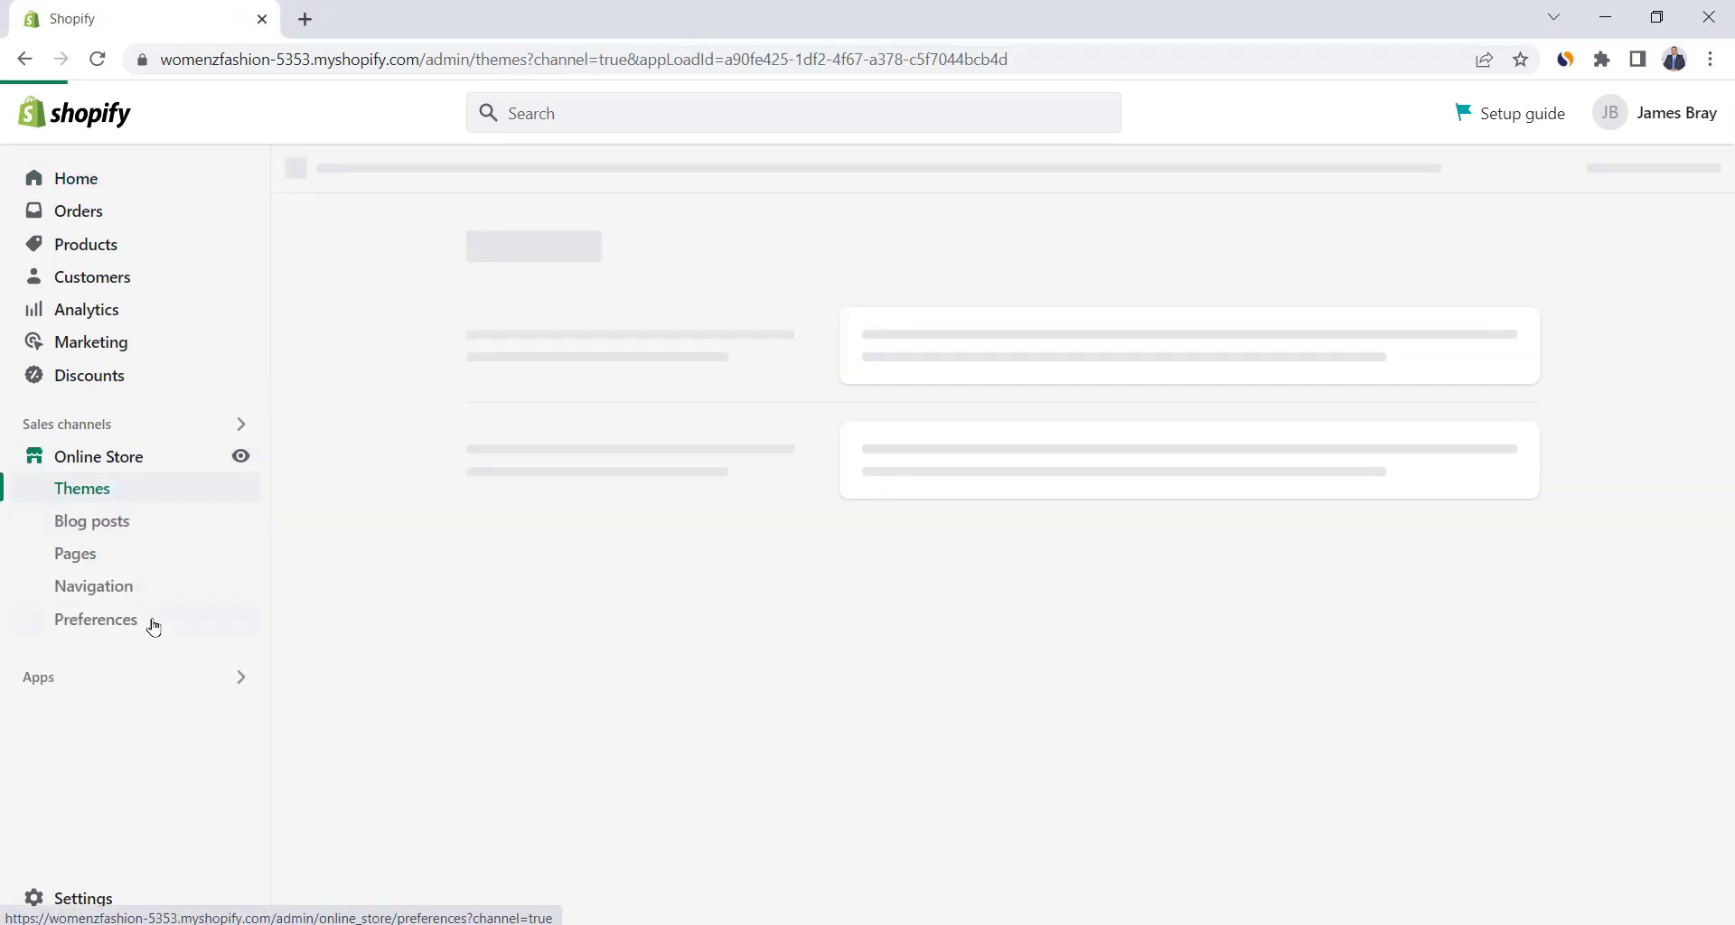
pyautogui.click(108, 628)
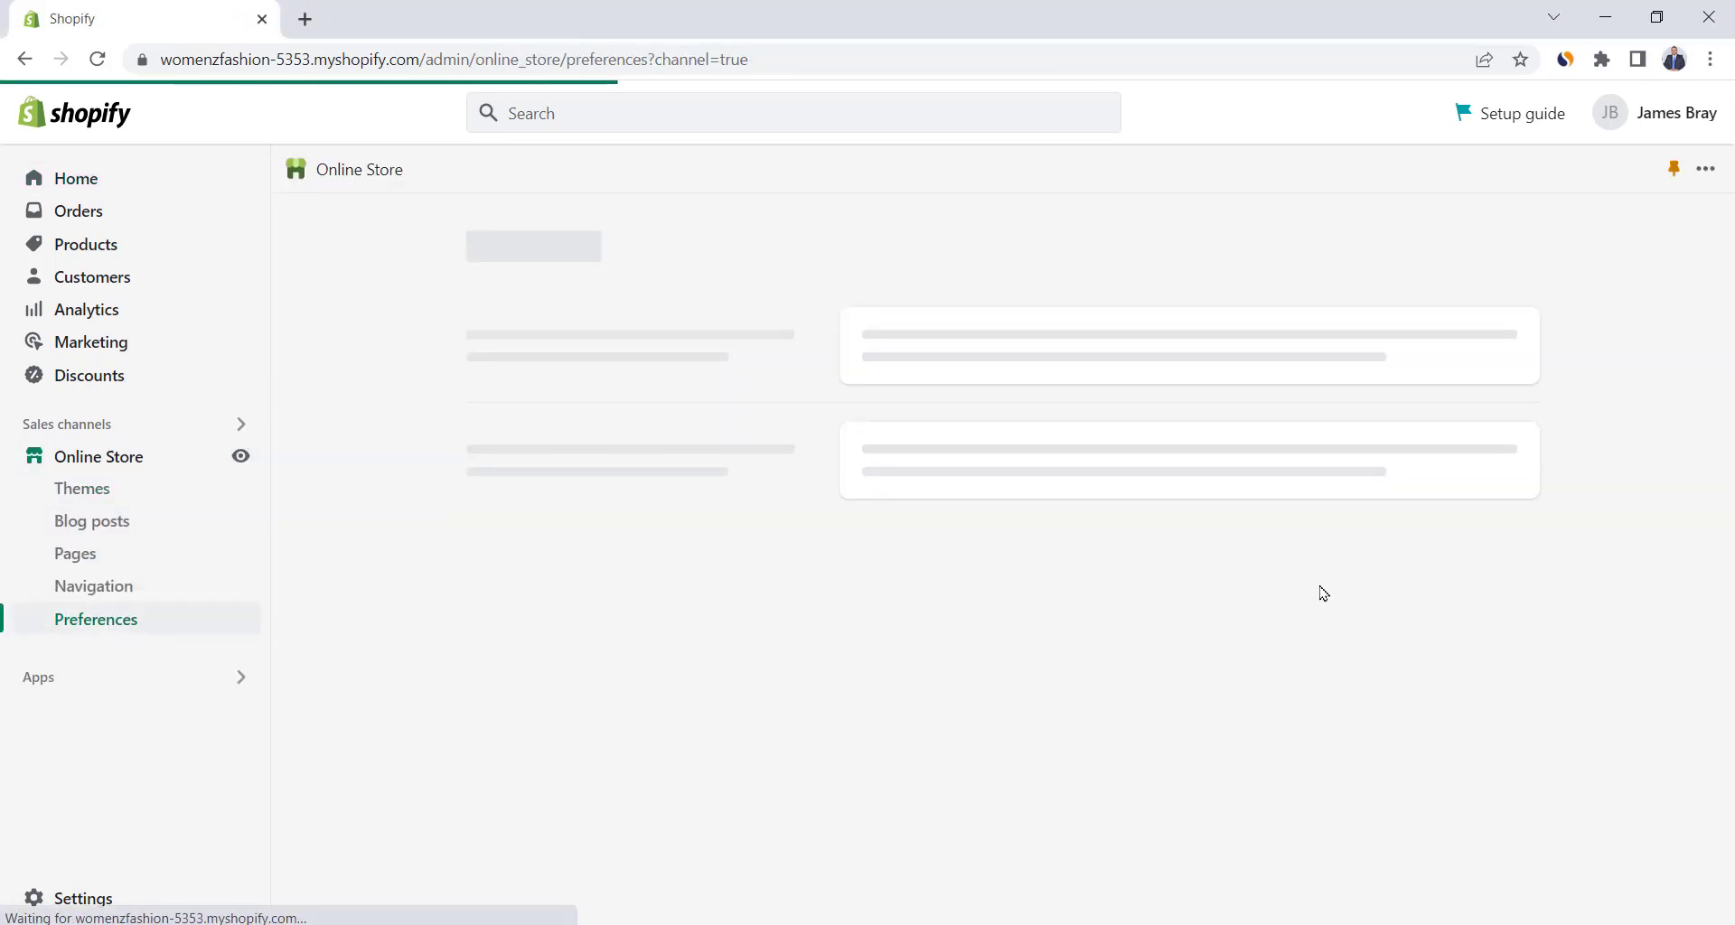
pyautogui.moveTo(1730, 332); pyautogui.dragTo(1730, 813)
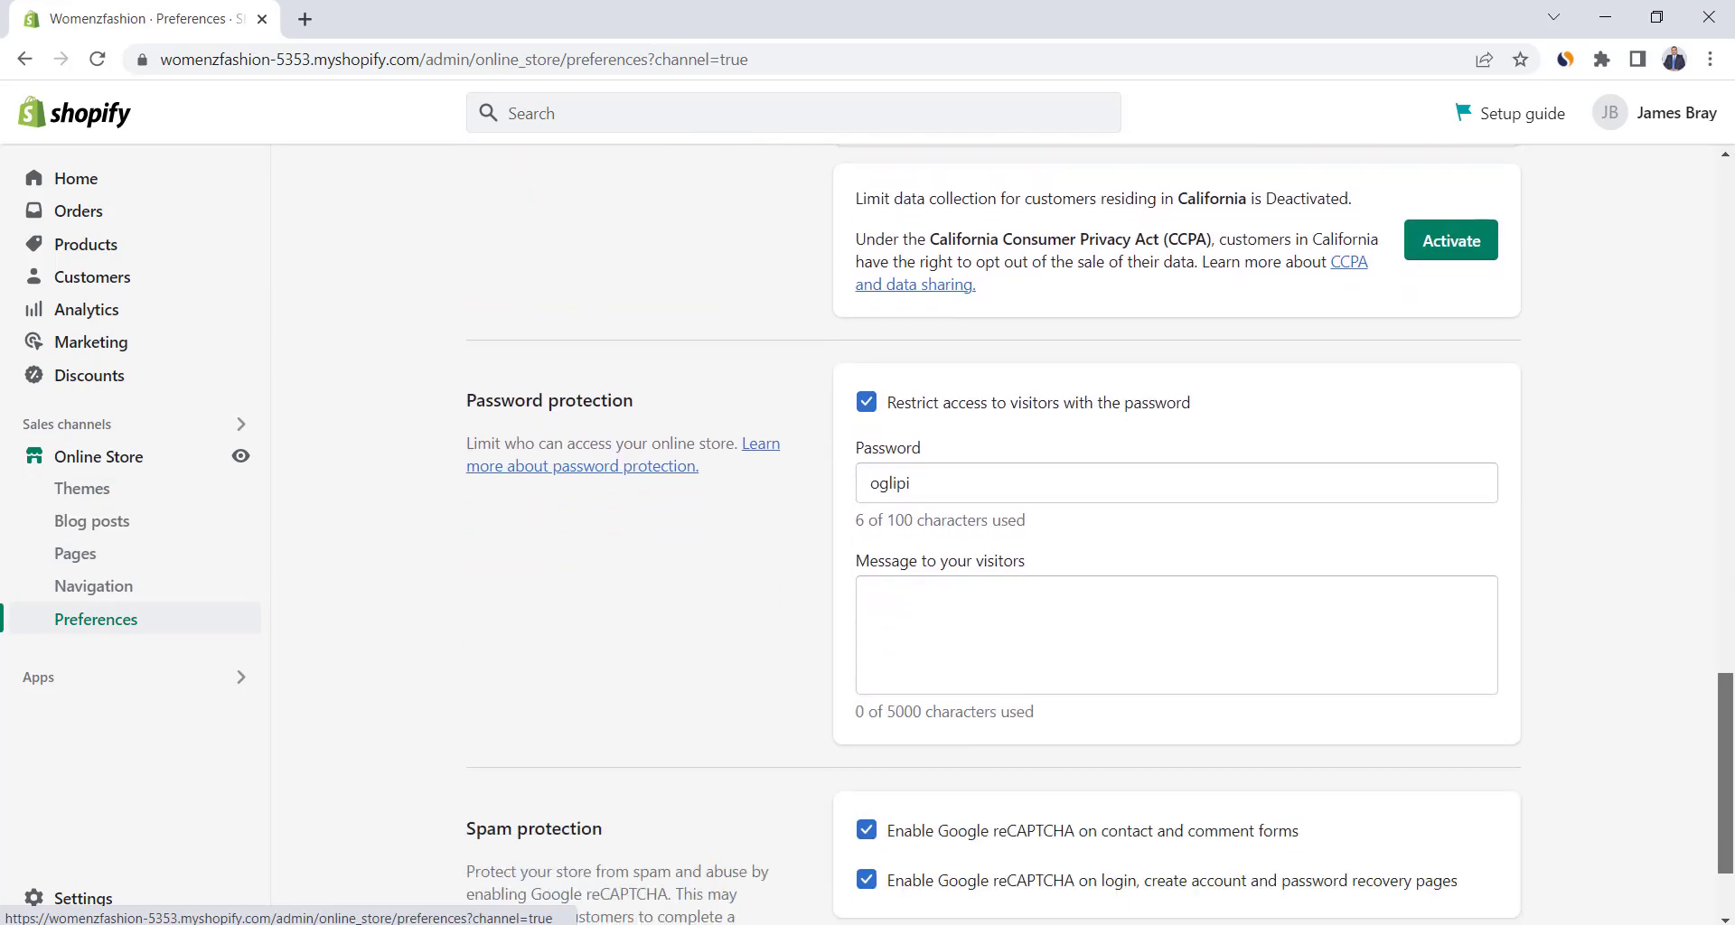
pyautogui.click(868, 408)
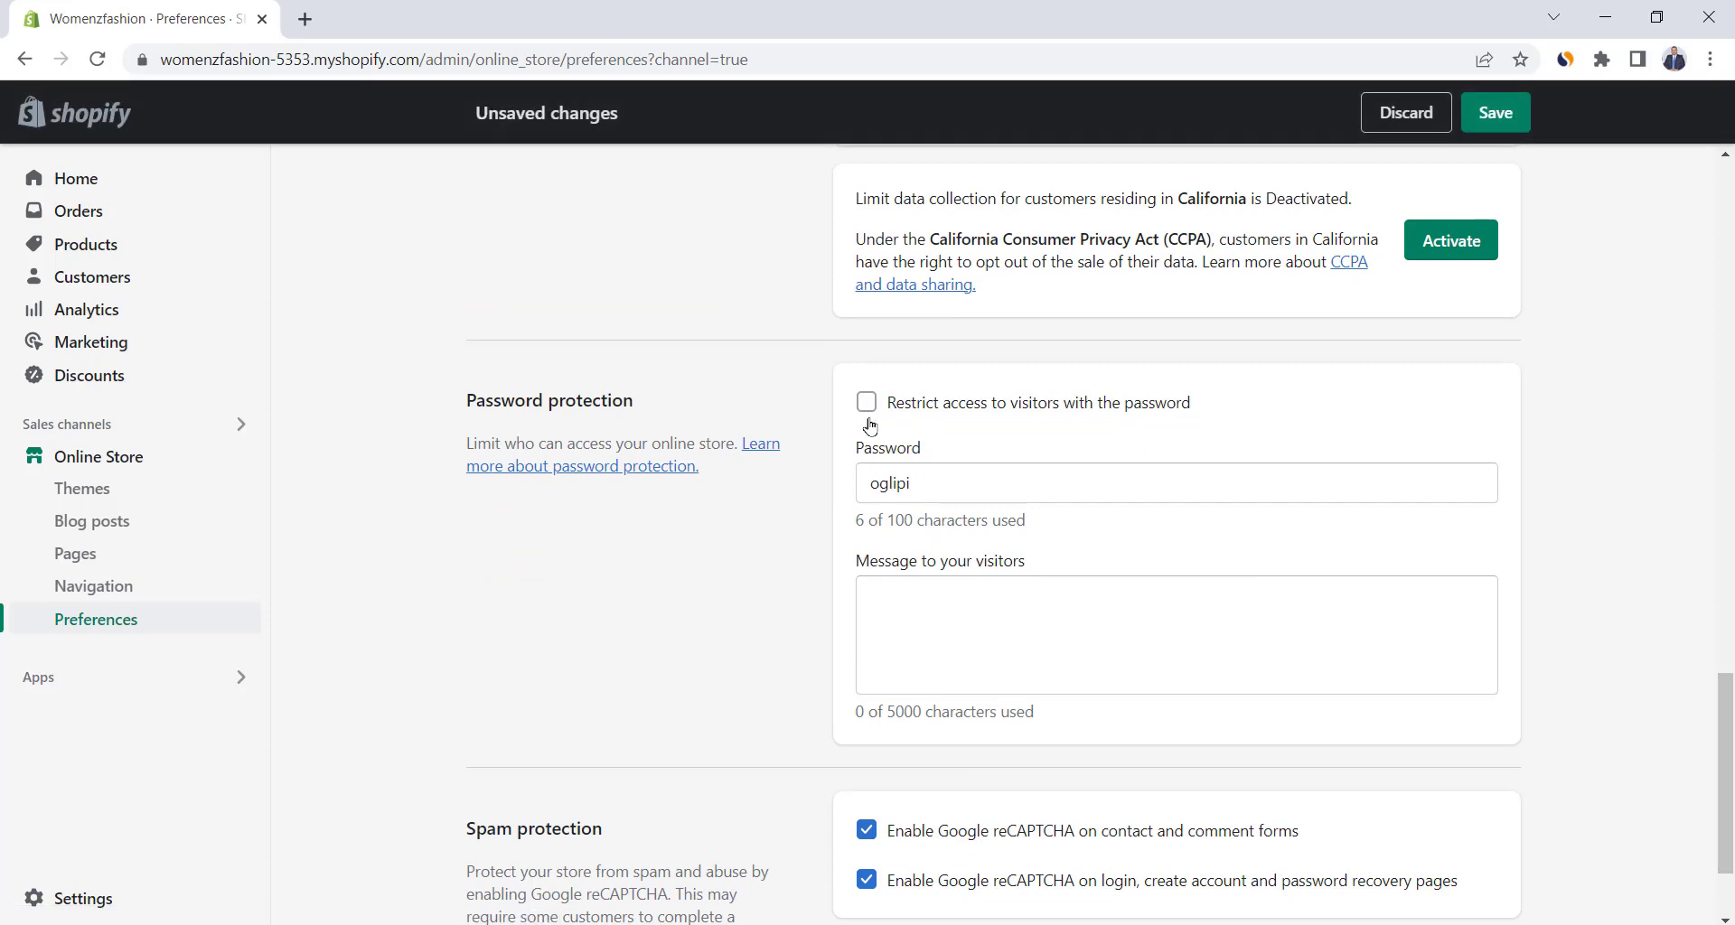
pyautogui.click(1495, 114)
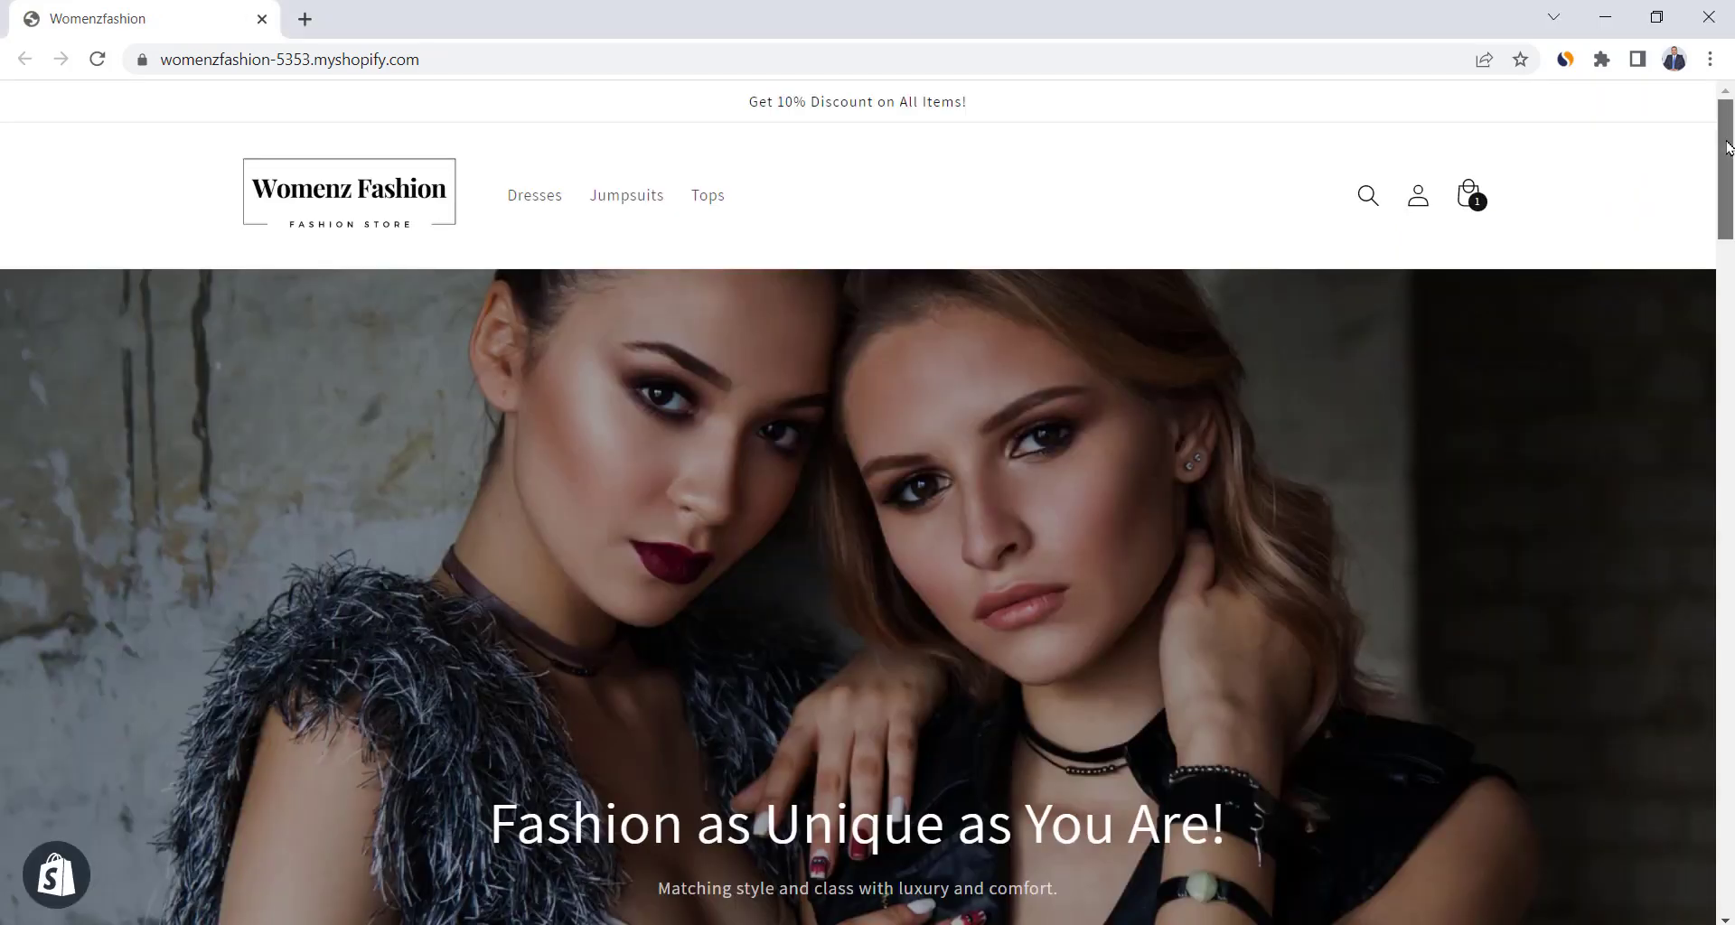
# Review the live storefront's home page from the hero banner to the Best Selling products.
pyautogui.scroll(-8, 1728, 253)
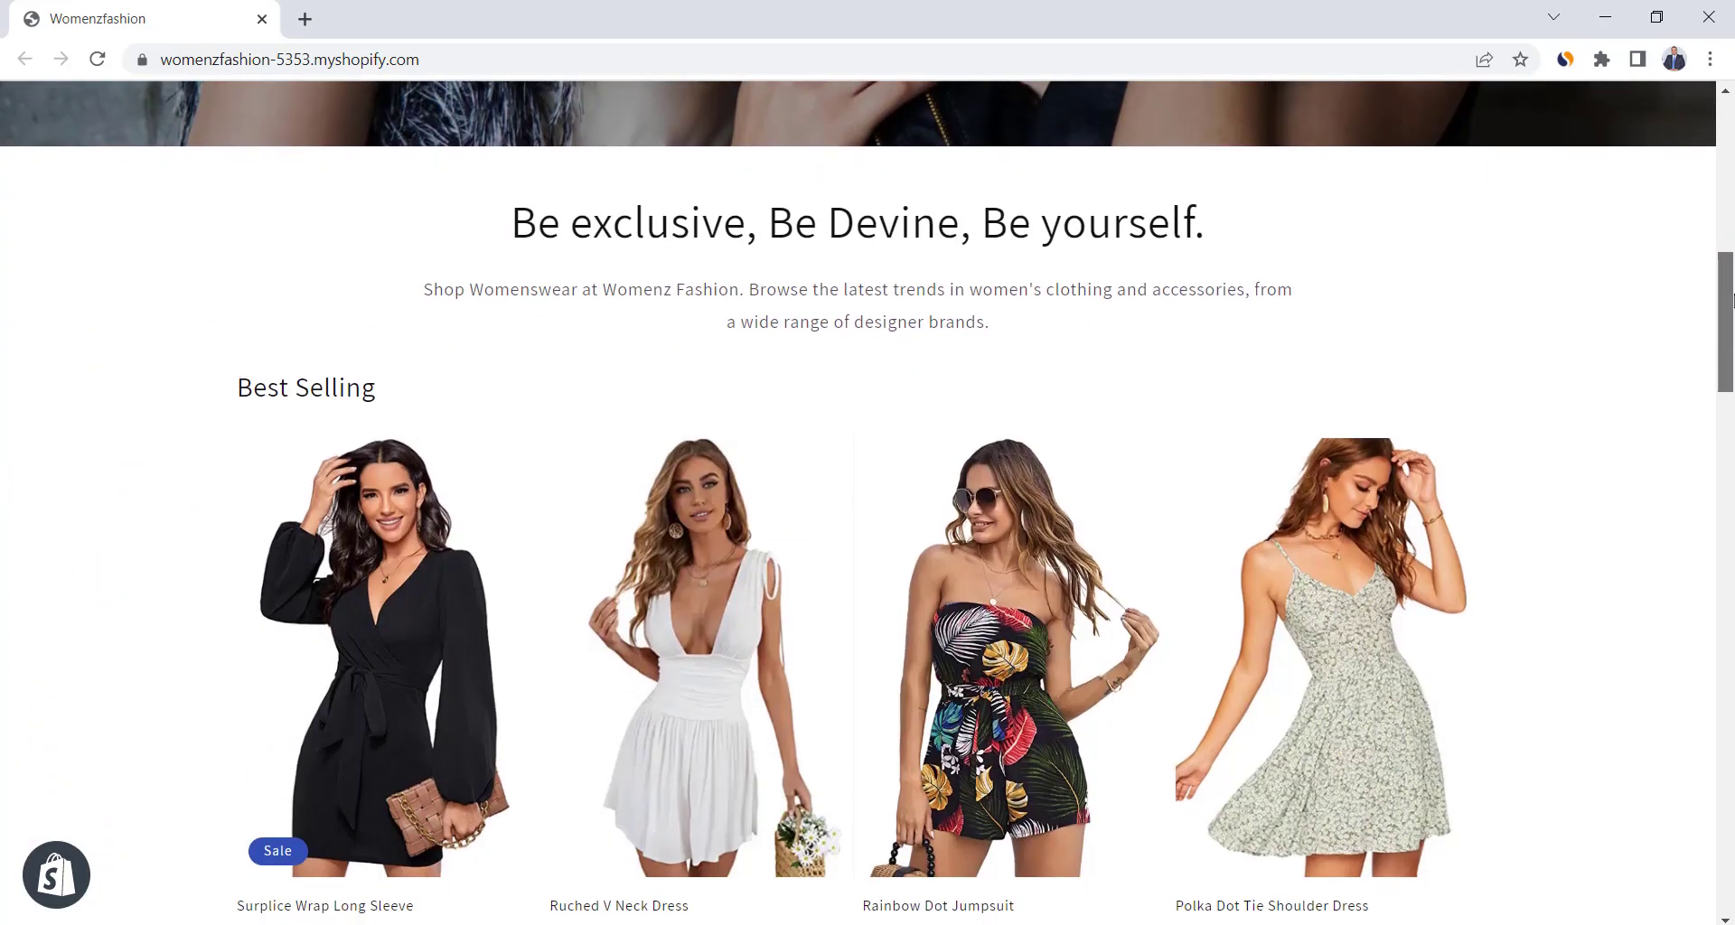